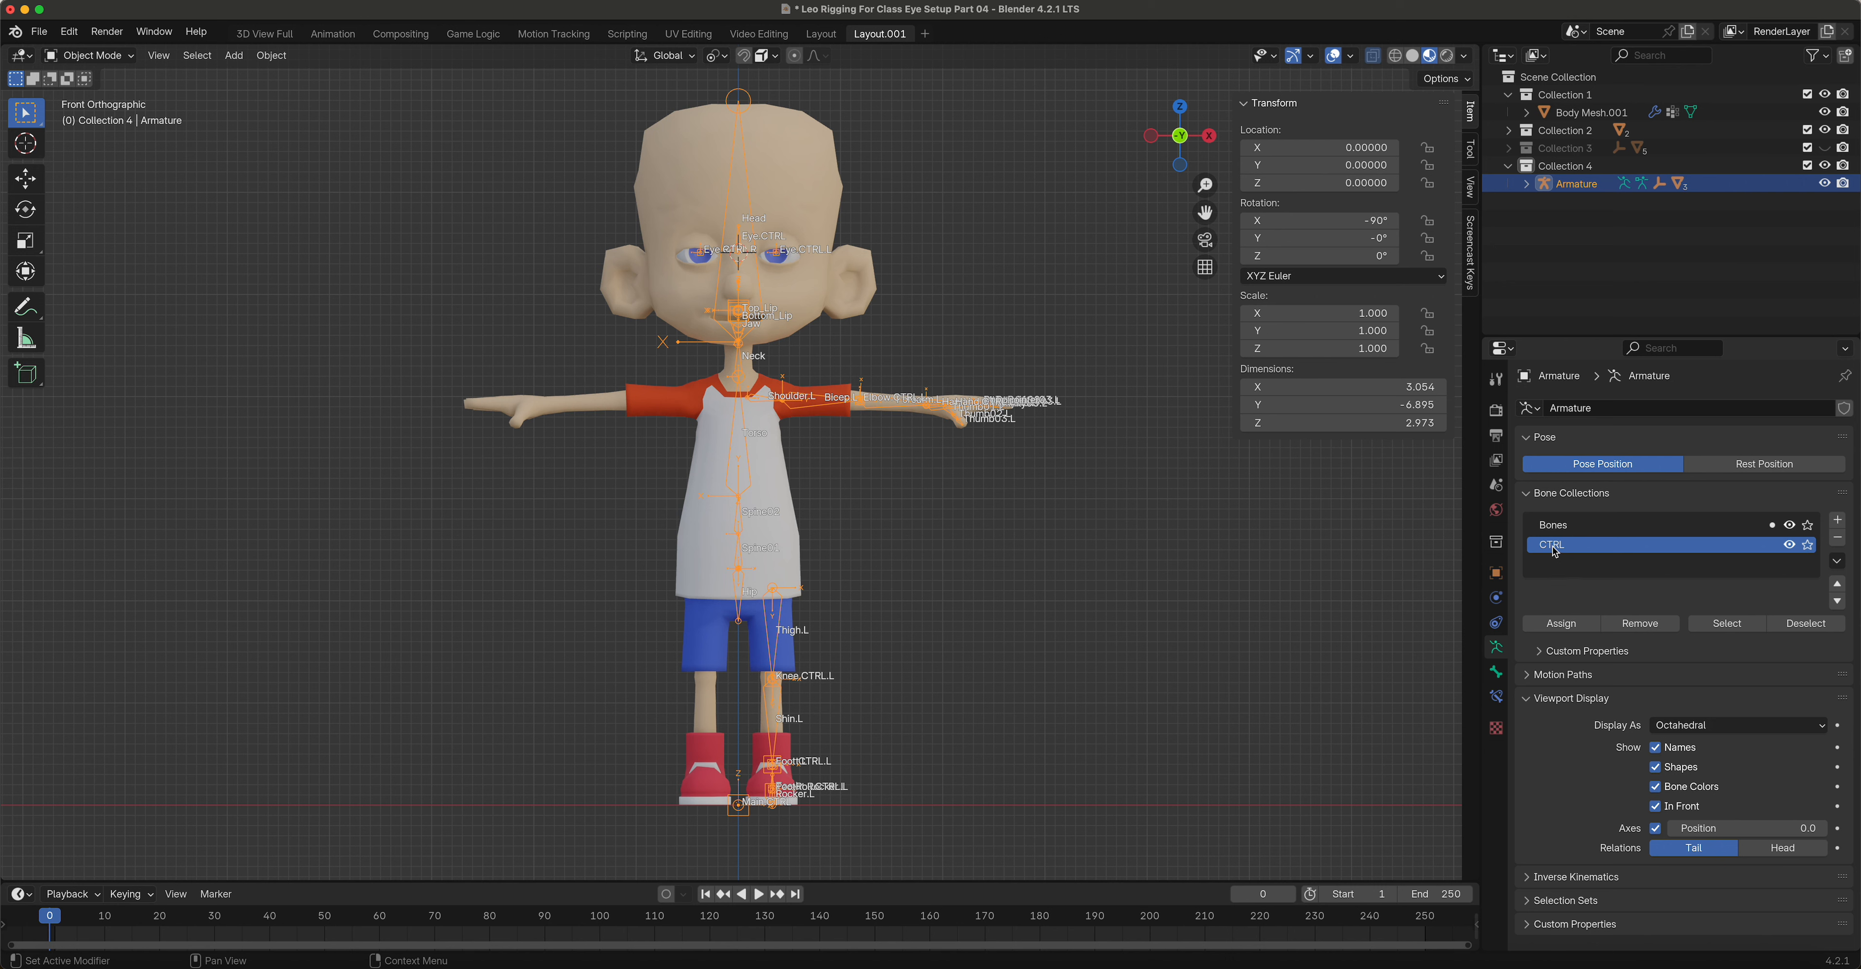
Step: Delete the CTRL bone collection and select all of the armature's bones in Edit Mode
click(1842, 542)
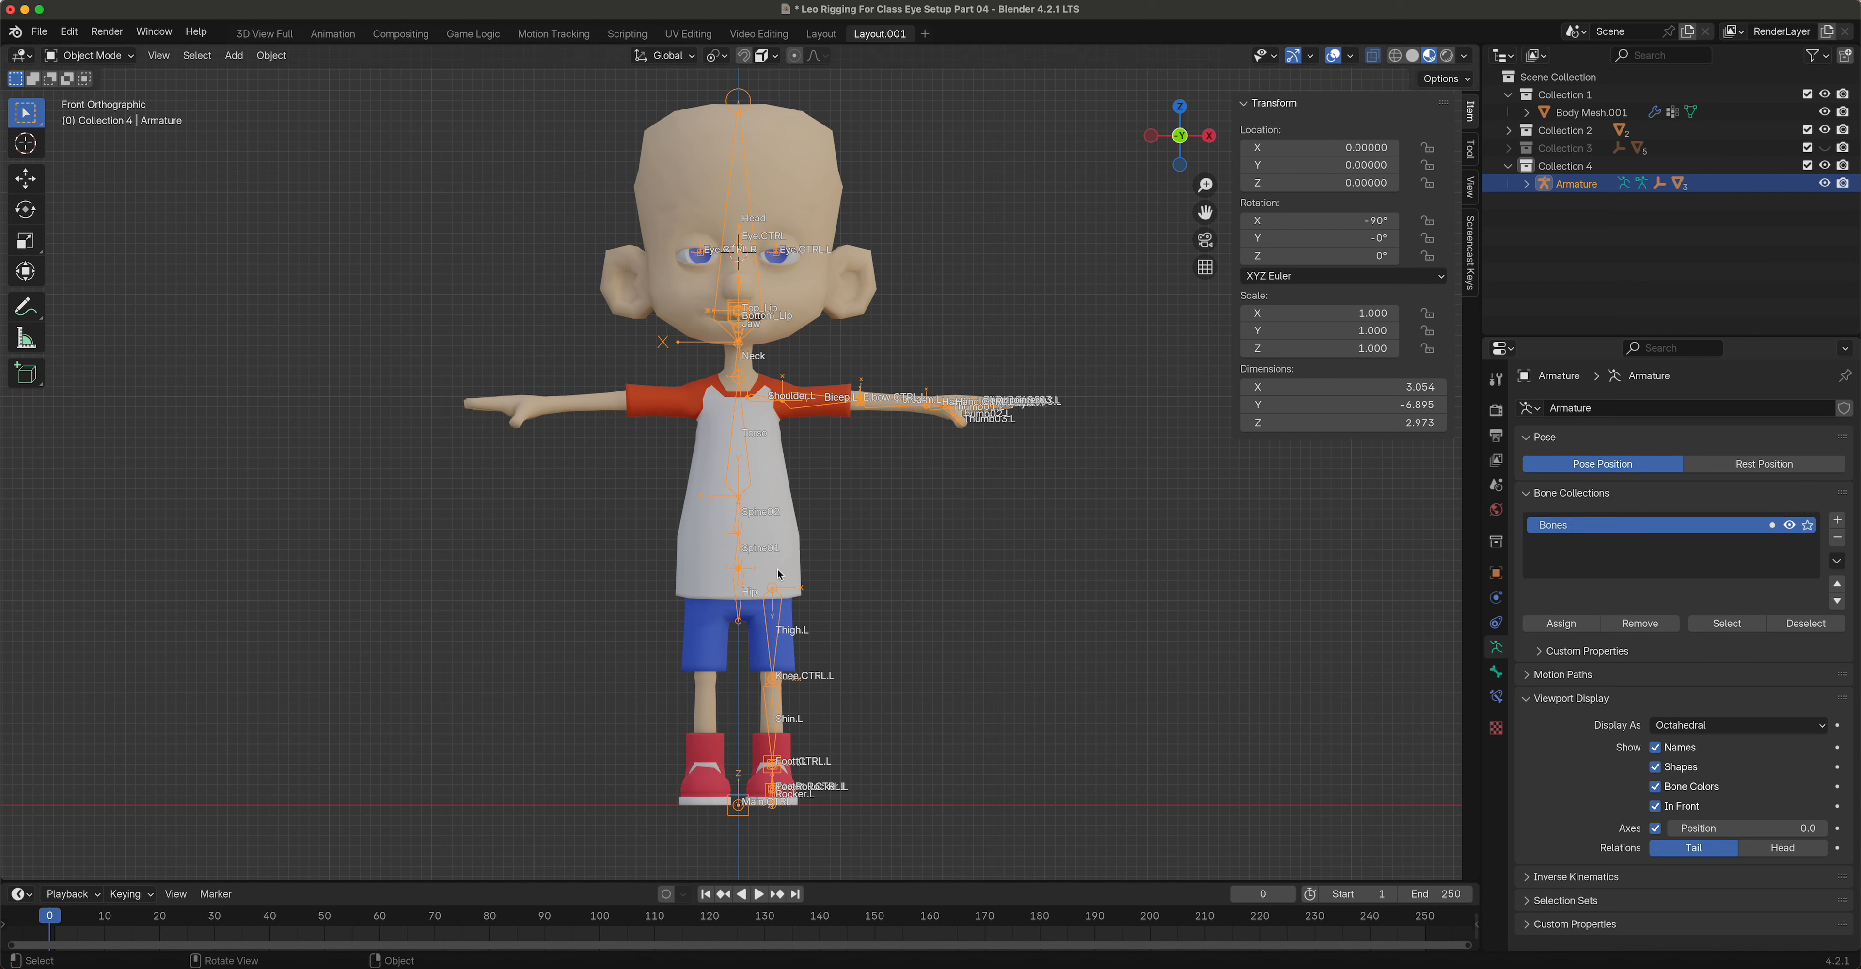
click(112, 56)
click(108, 93)
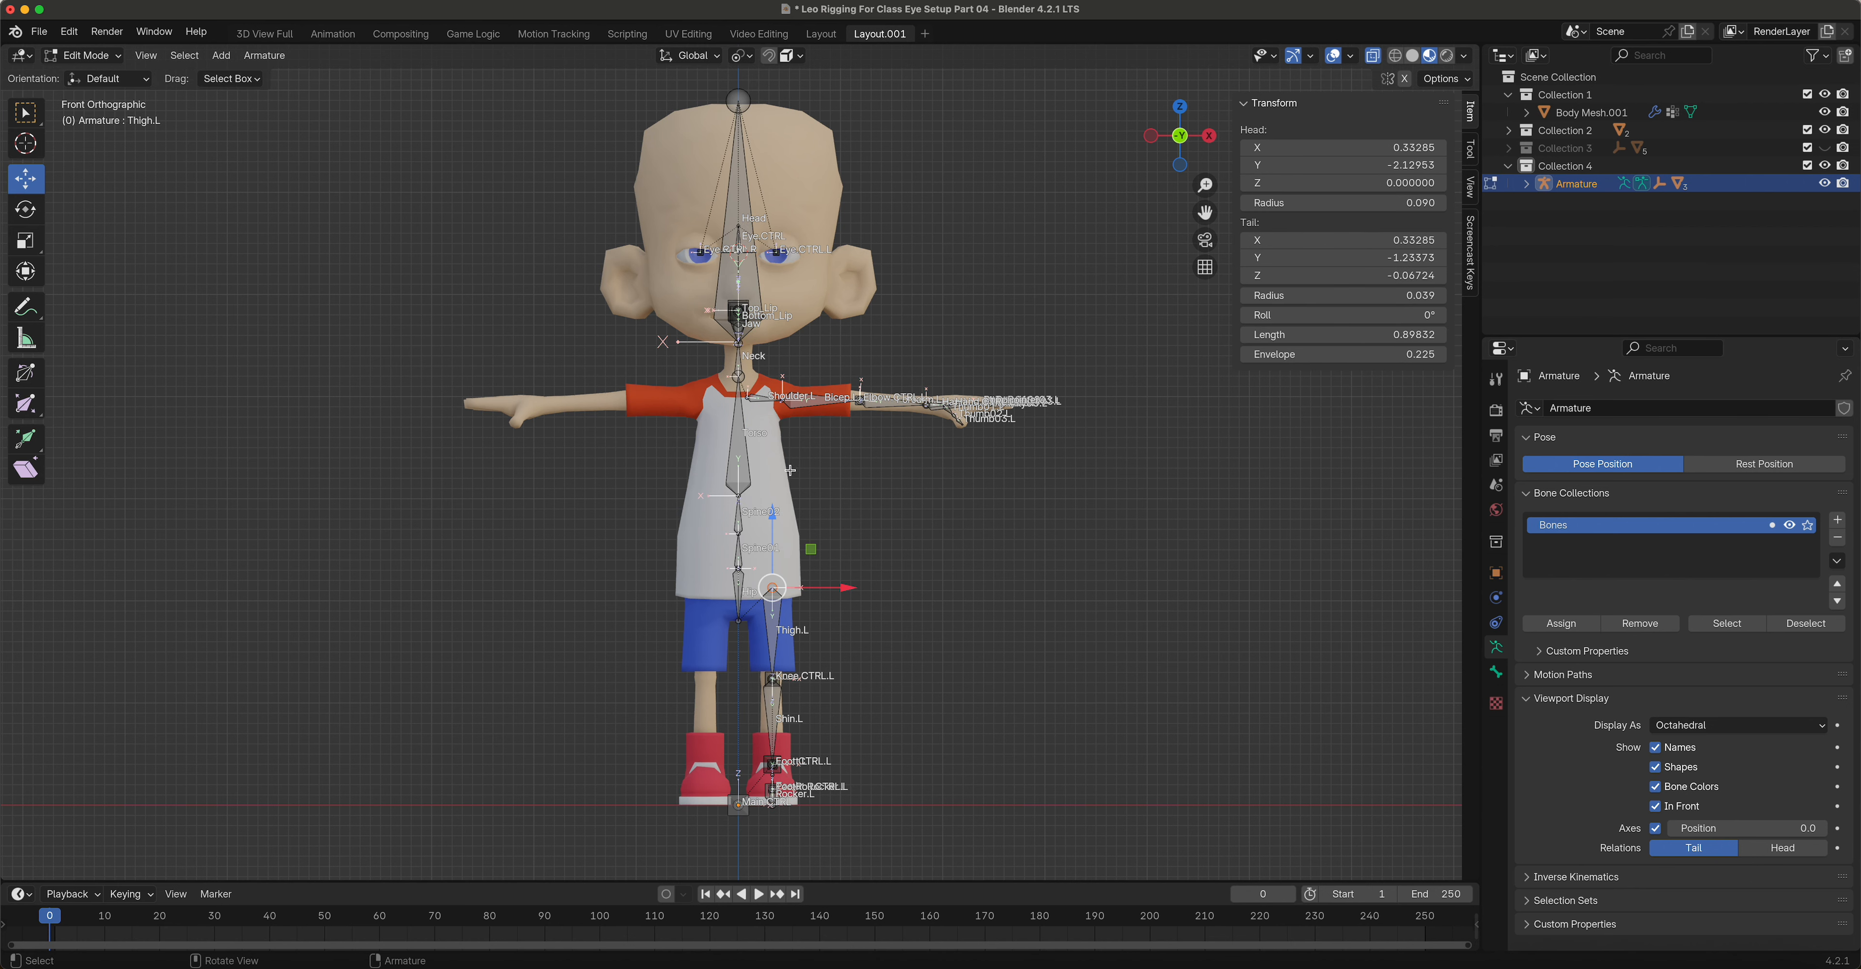
key(a)
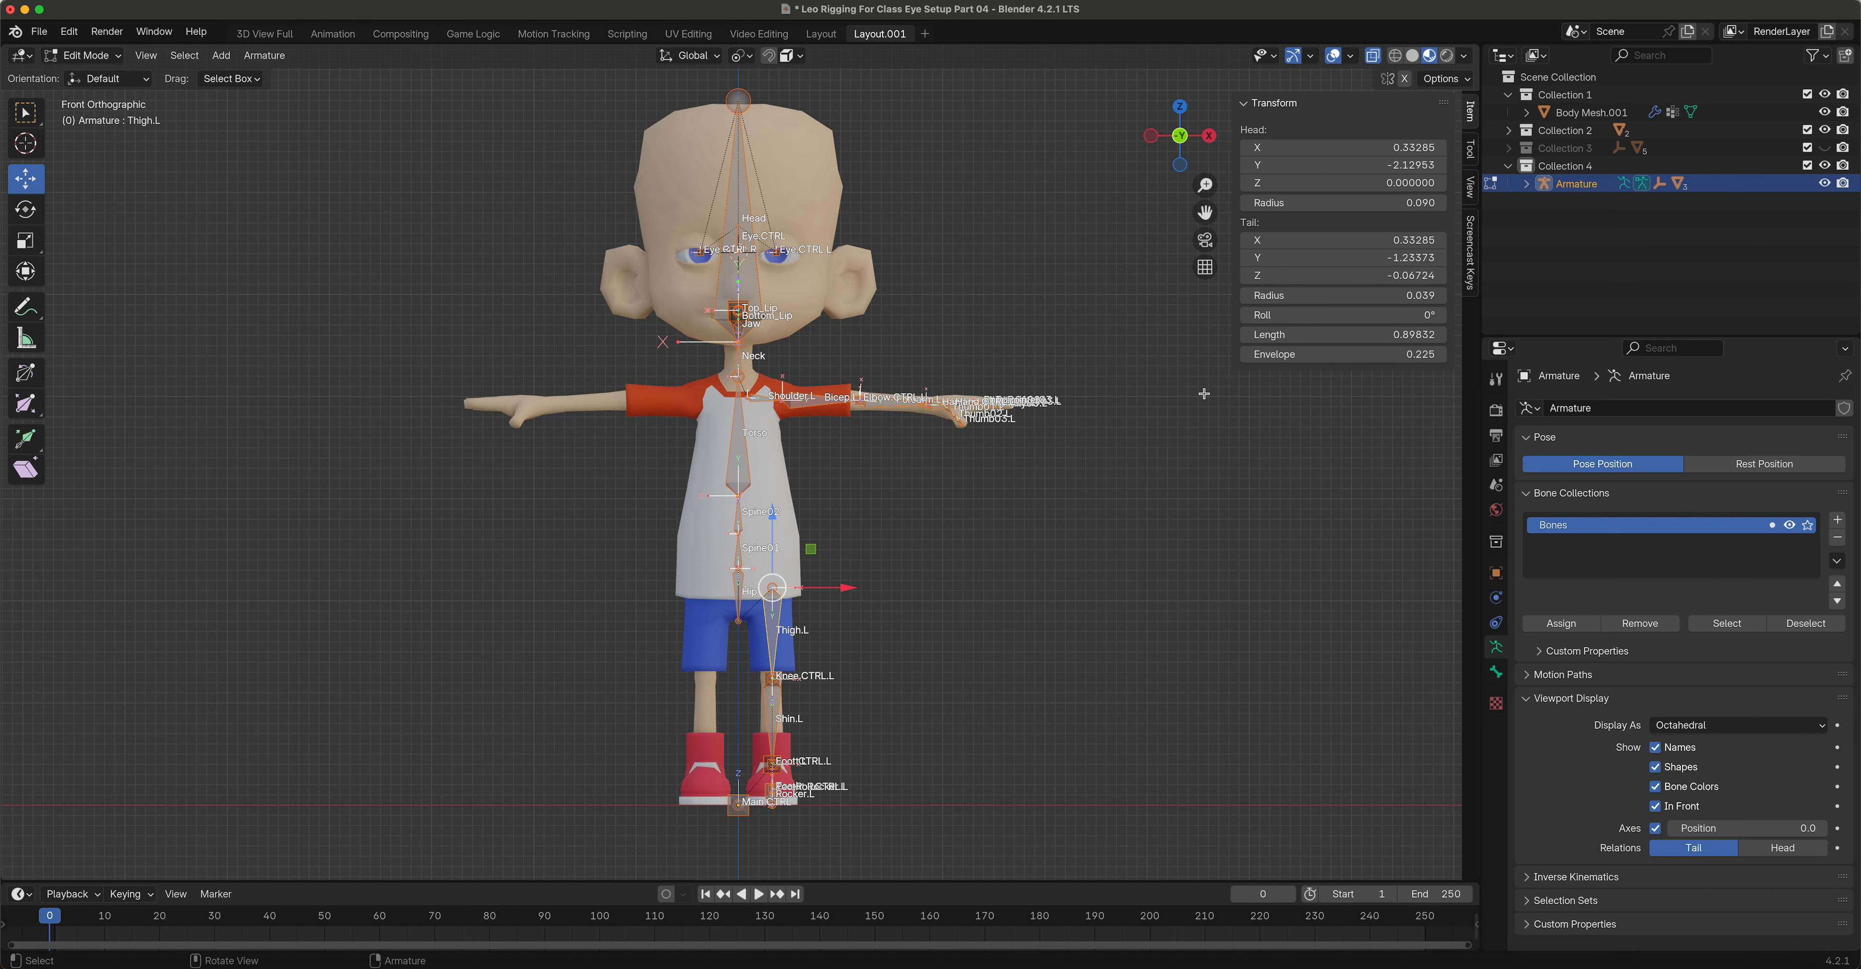
Step: Turn on the Screencast Keys display and hide the viewport's sidebar
click(1471, 253)
click(1258, 105)
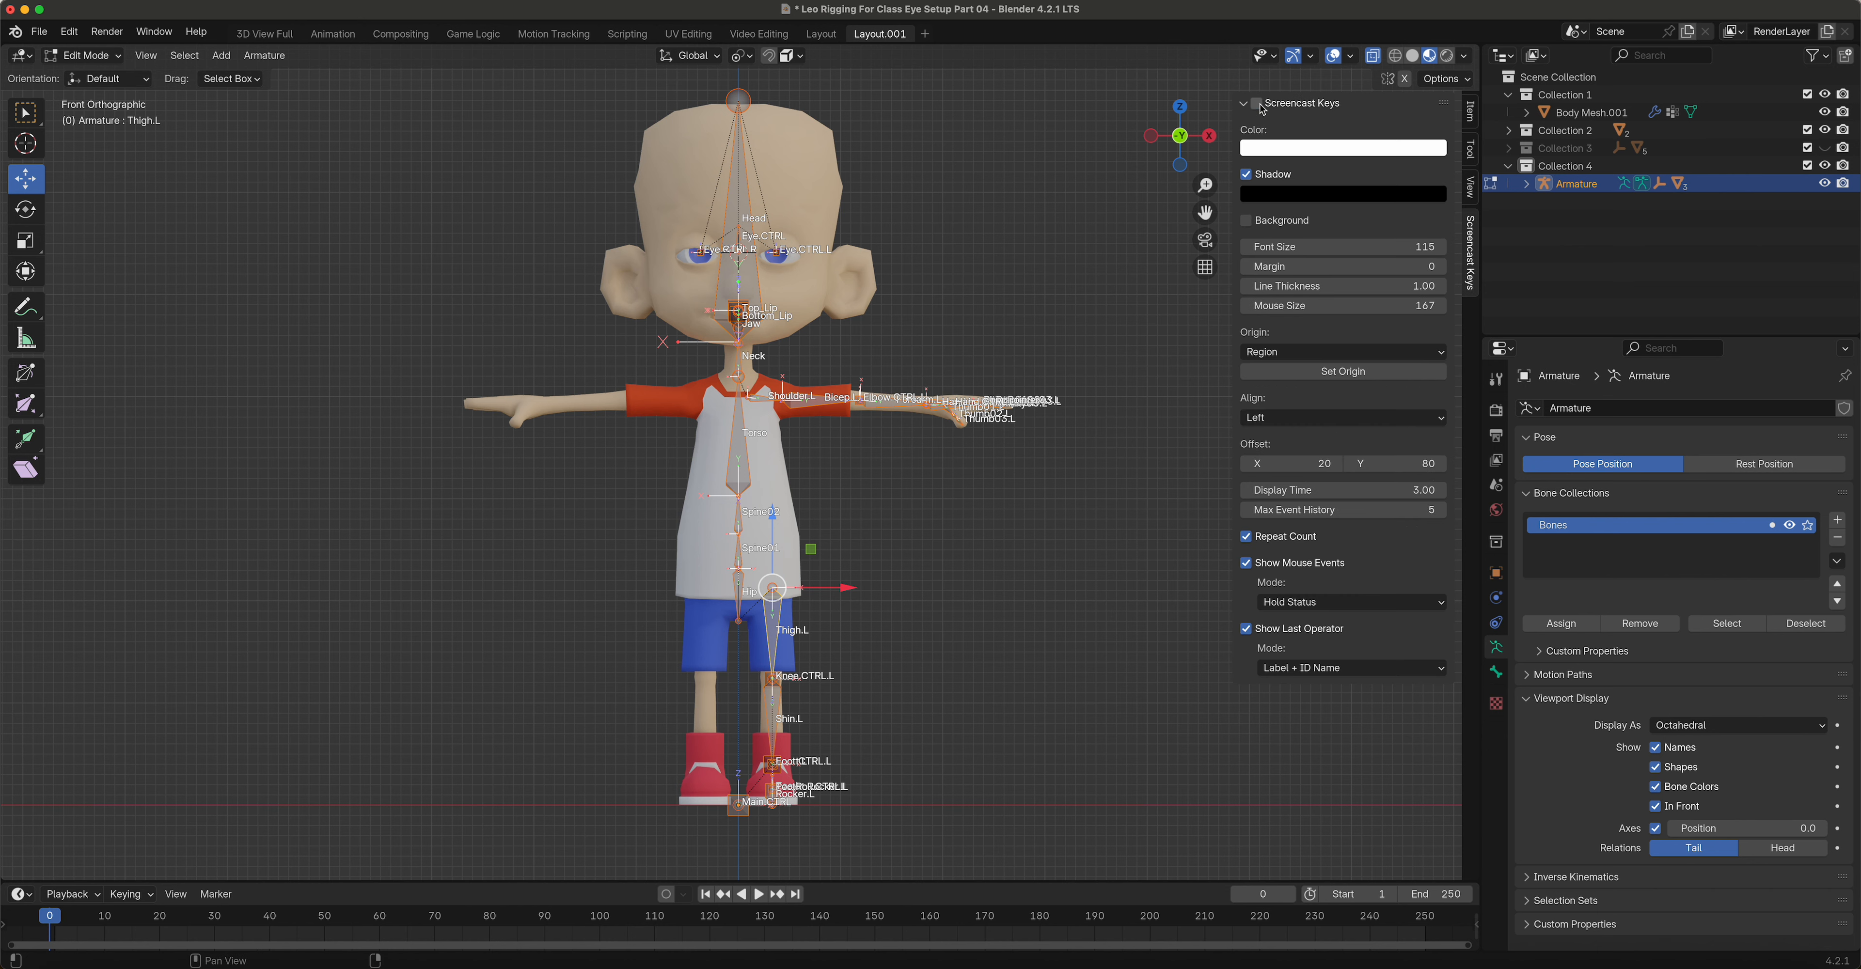
key(n)
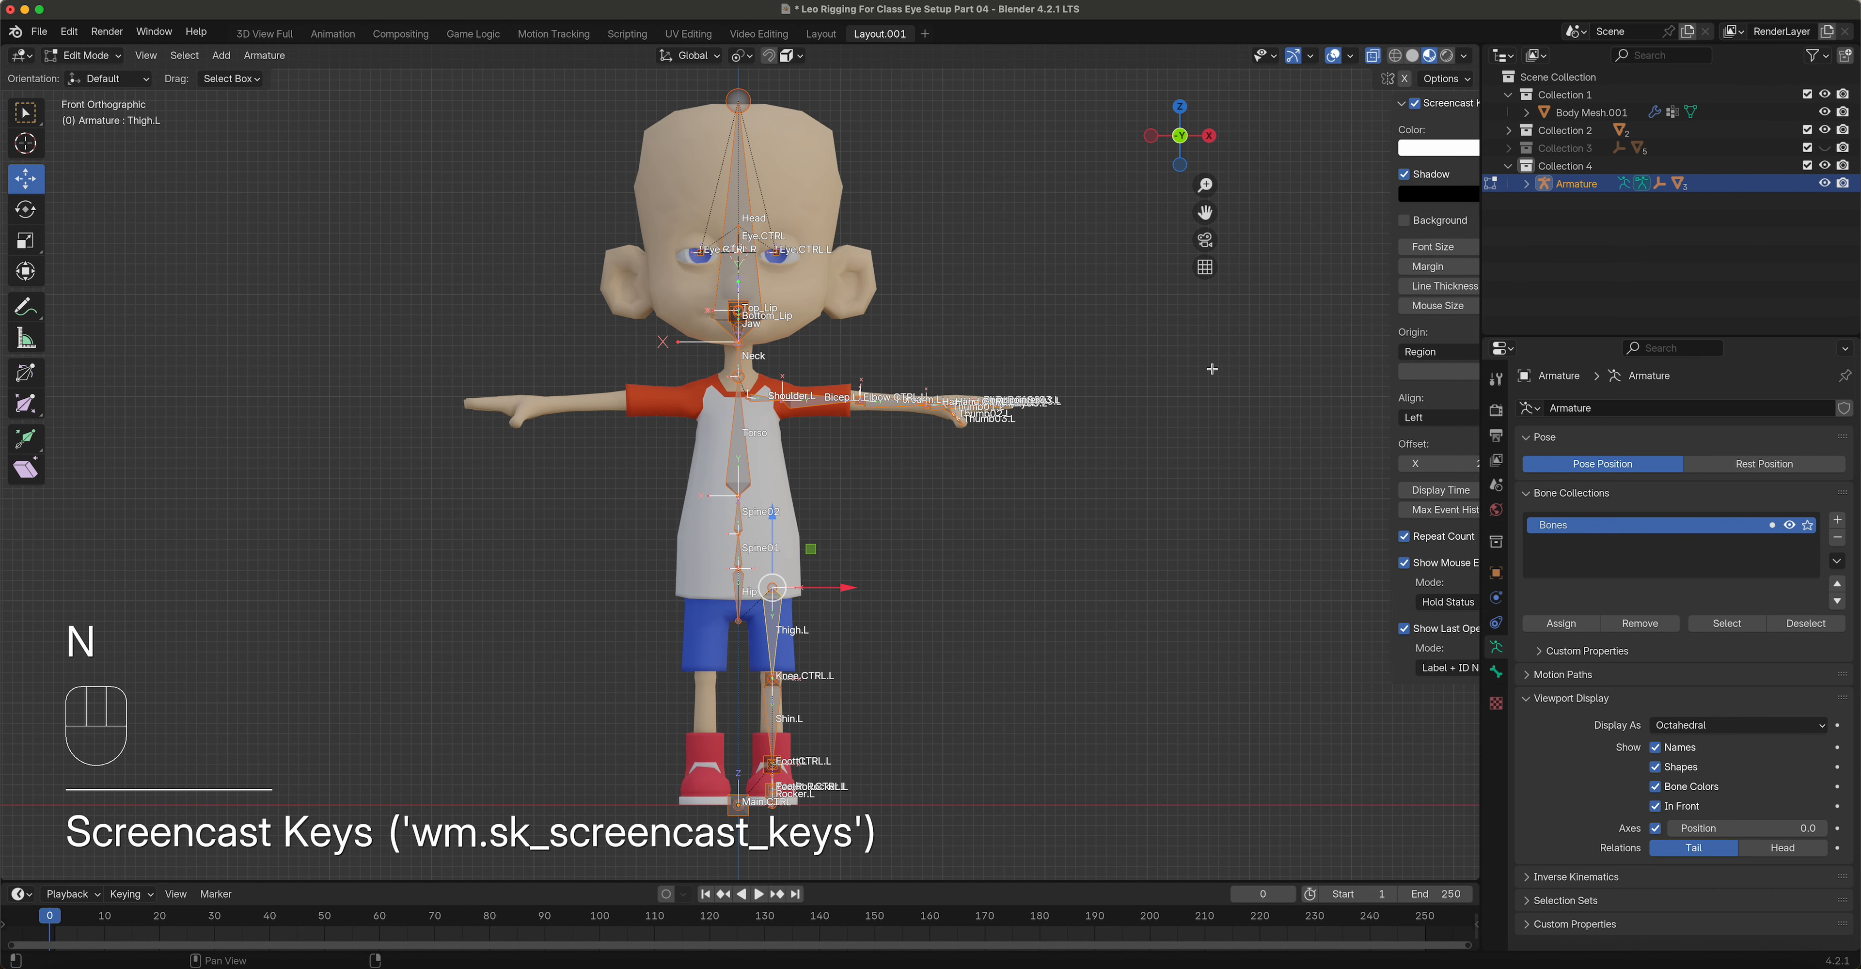
Step: Assign every bone of the armature to the Bones collection
key(a)
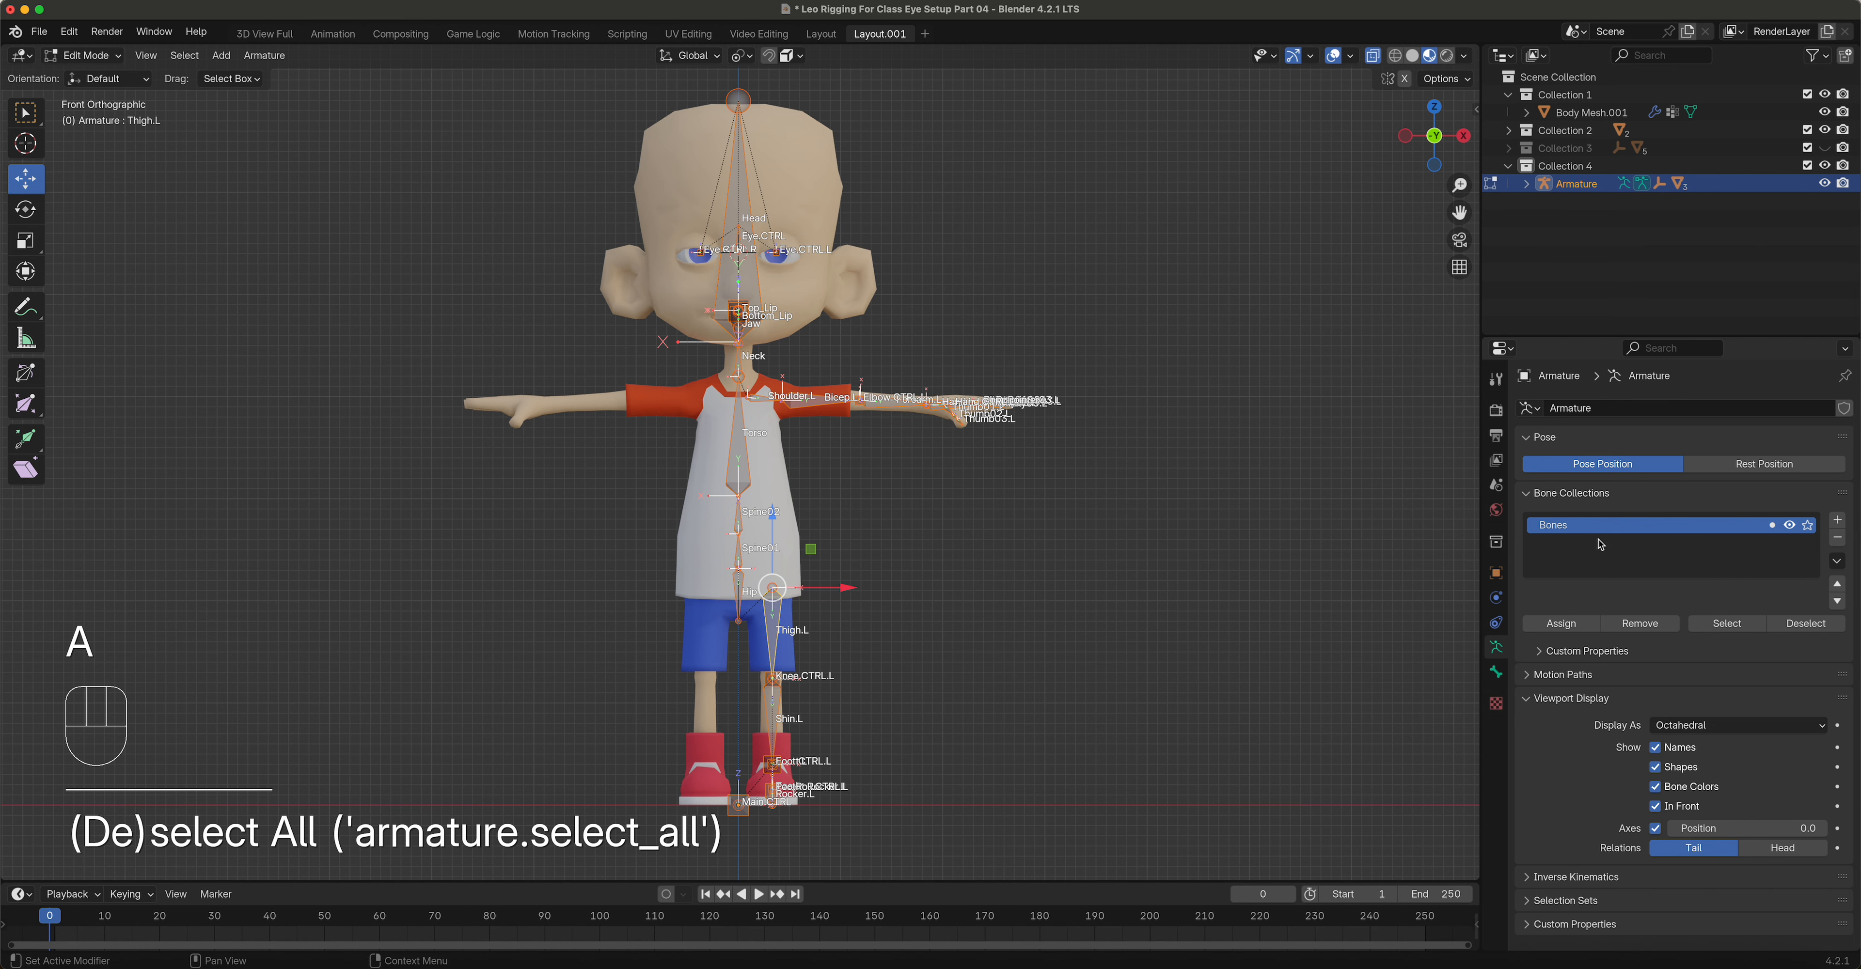
click(1564, 626)
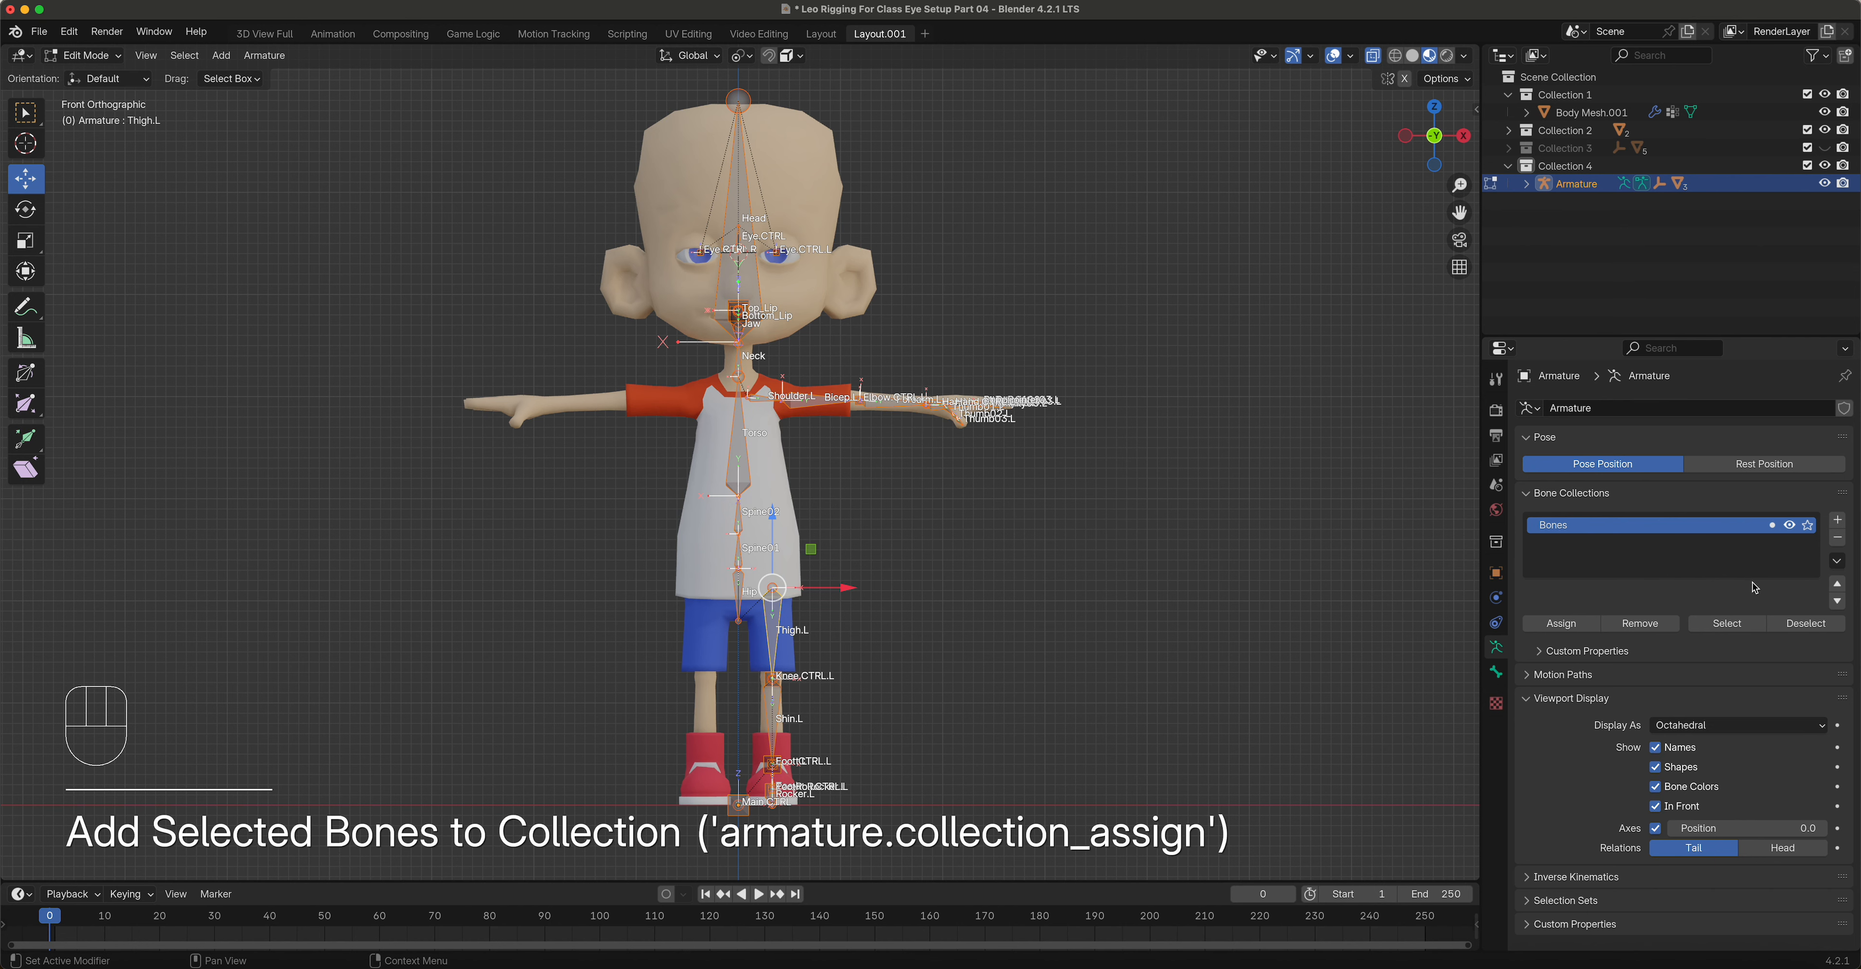
Step: Add a bone collection to the armature and name it IK CTRL
click(1837, 520)
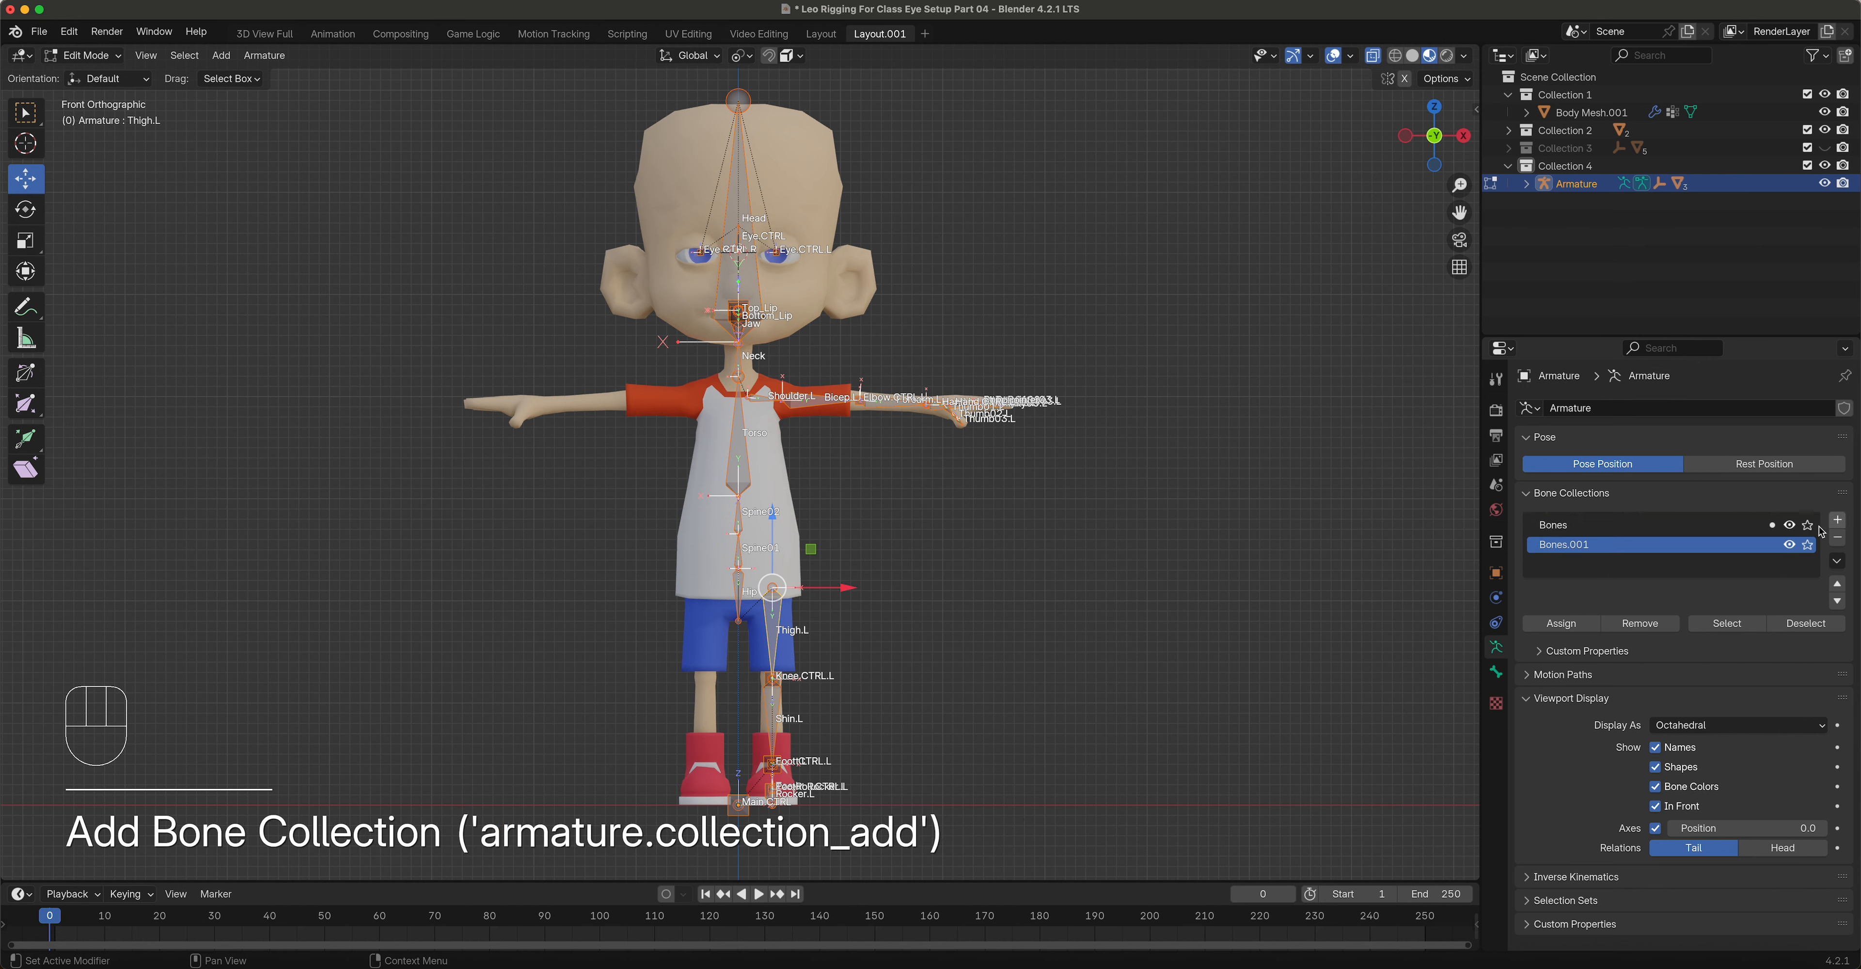
double_click(1594, 547)
text(IK CTRL)
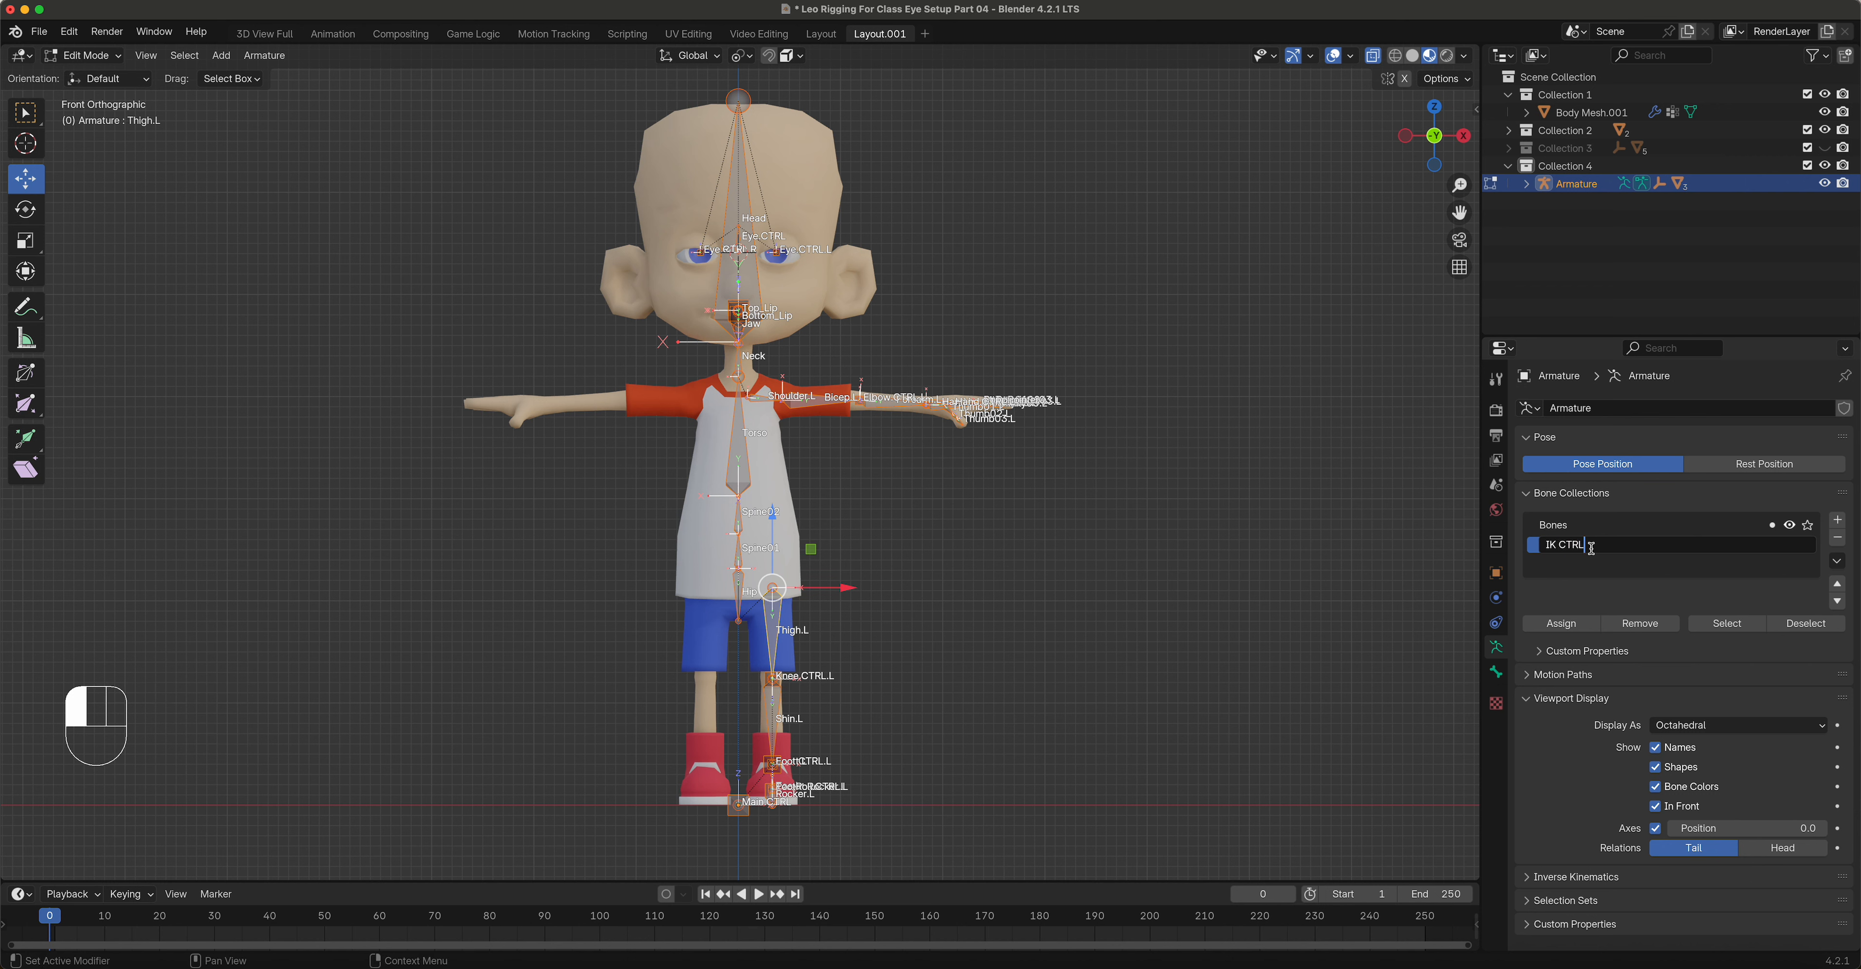
key(Return)
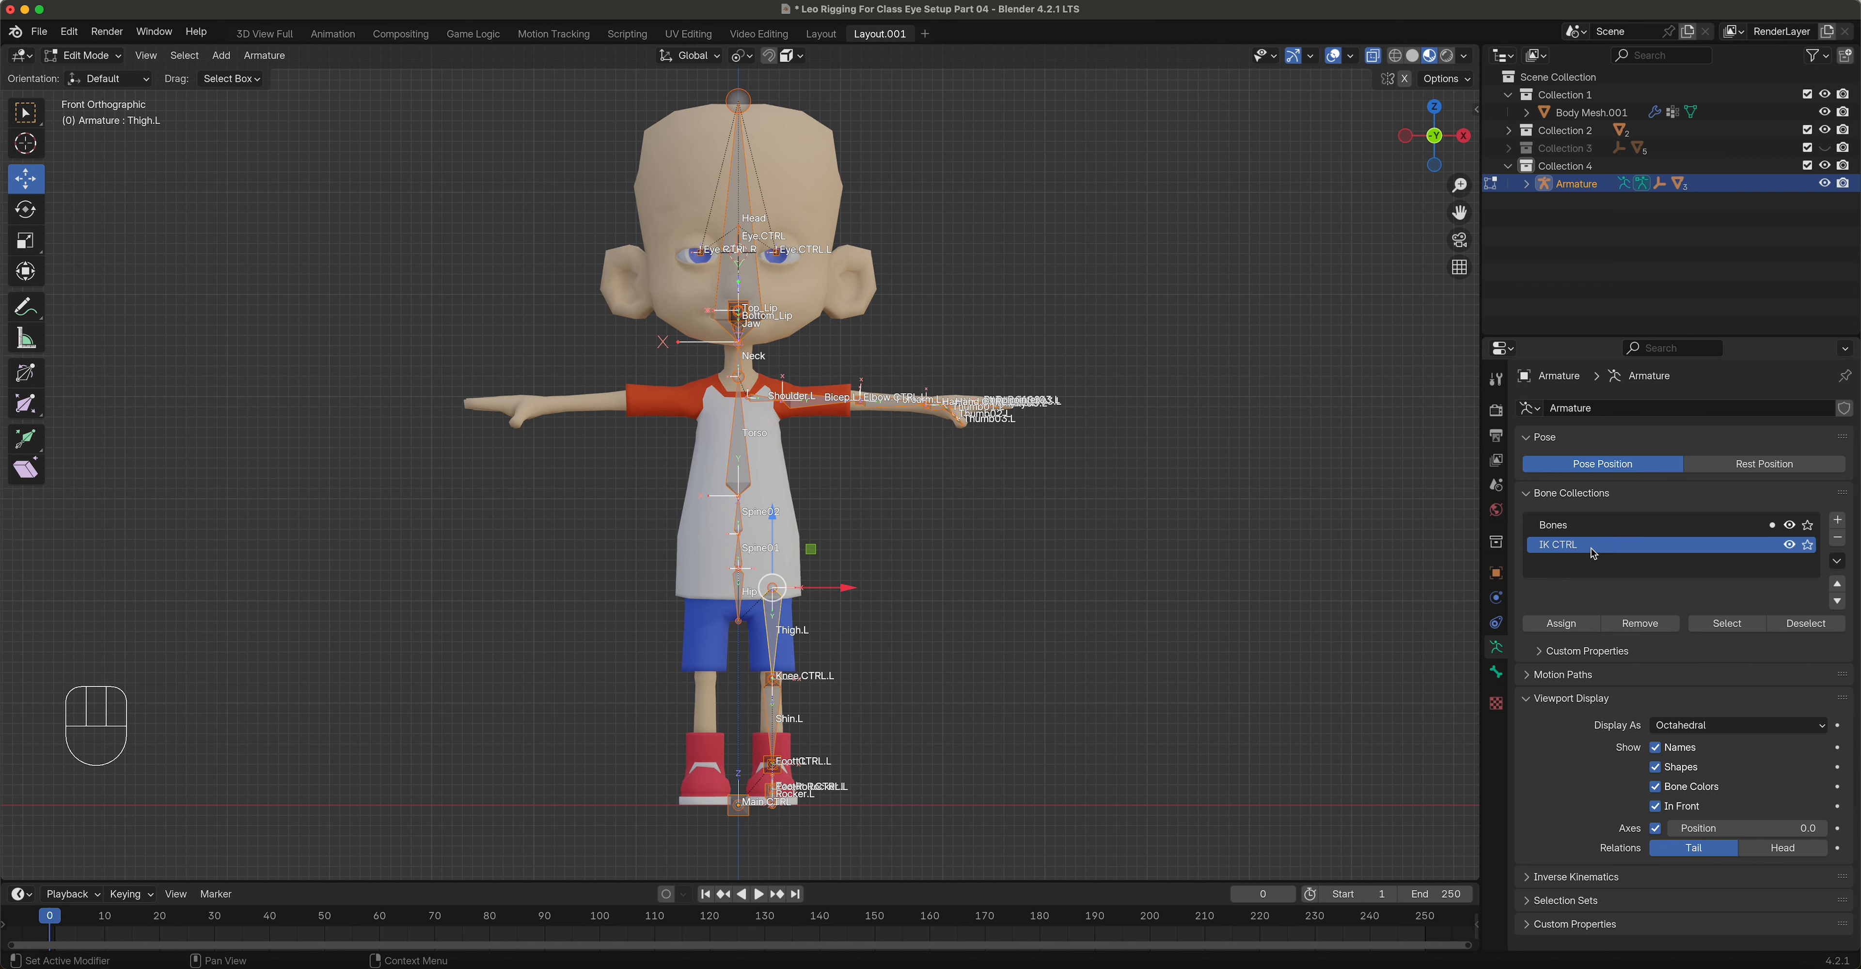
Step: Add another bone collection and name it FK
click(1832, 523)
double_click(1617, 567)
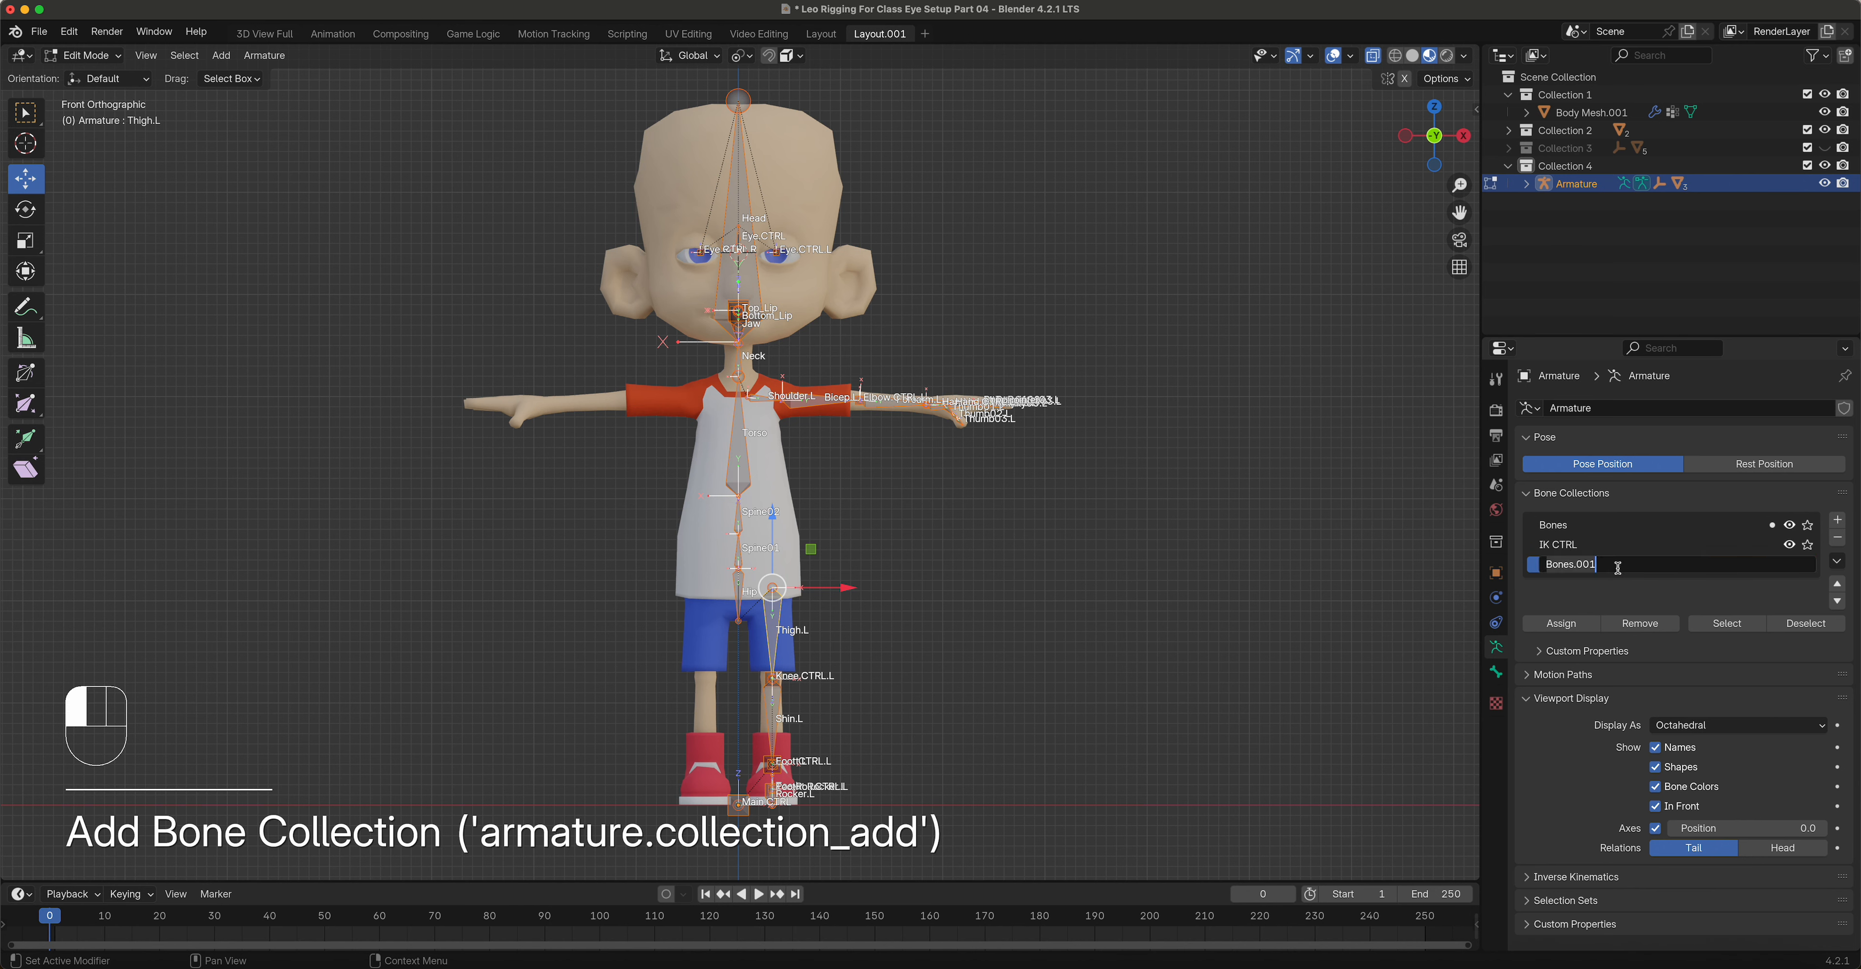
text(FK)
key(Return)
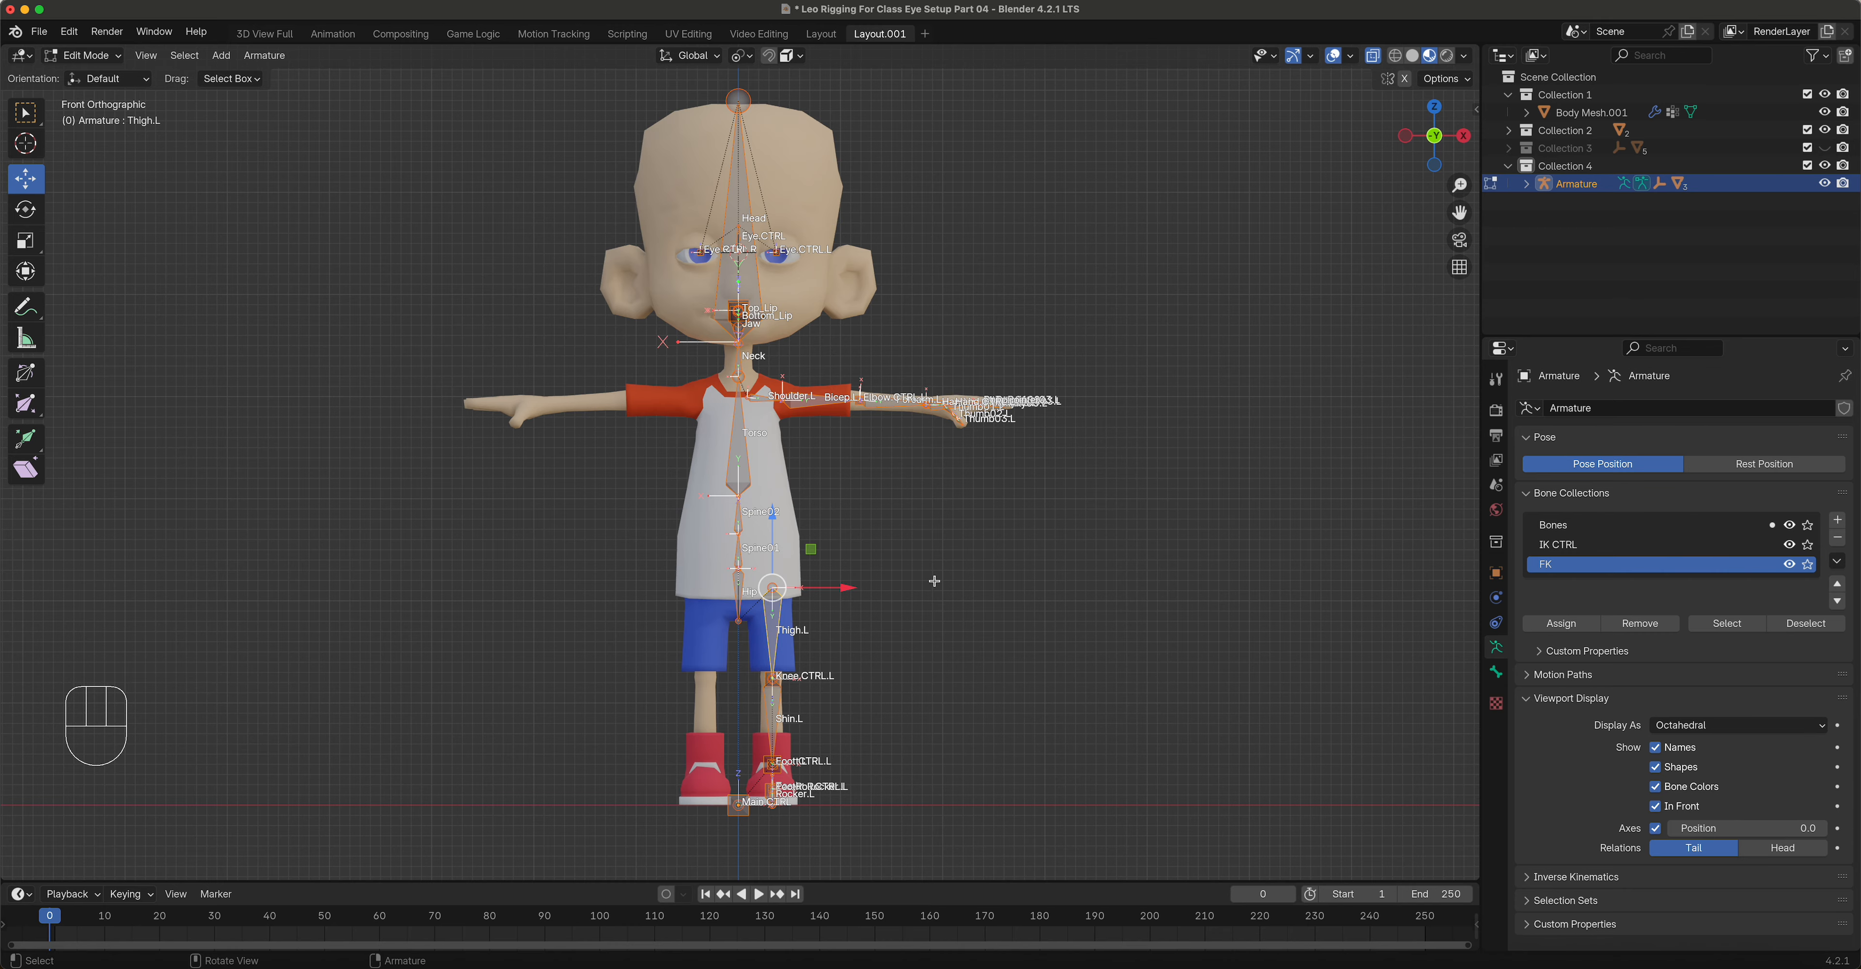
Step: Make IK CTRL the active bone collection and check the Deform setting of the left elbow control bone Elbow.CTRL.L
middle_drag(925, 534, 911, 549)
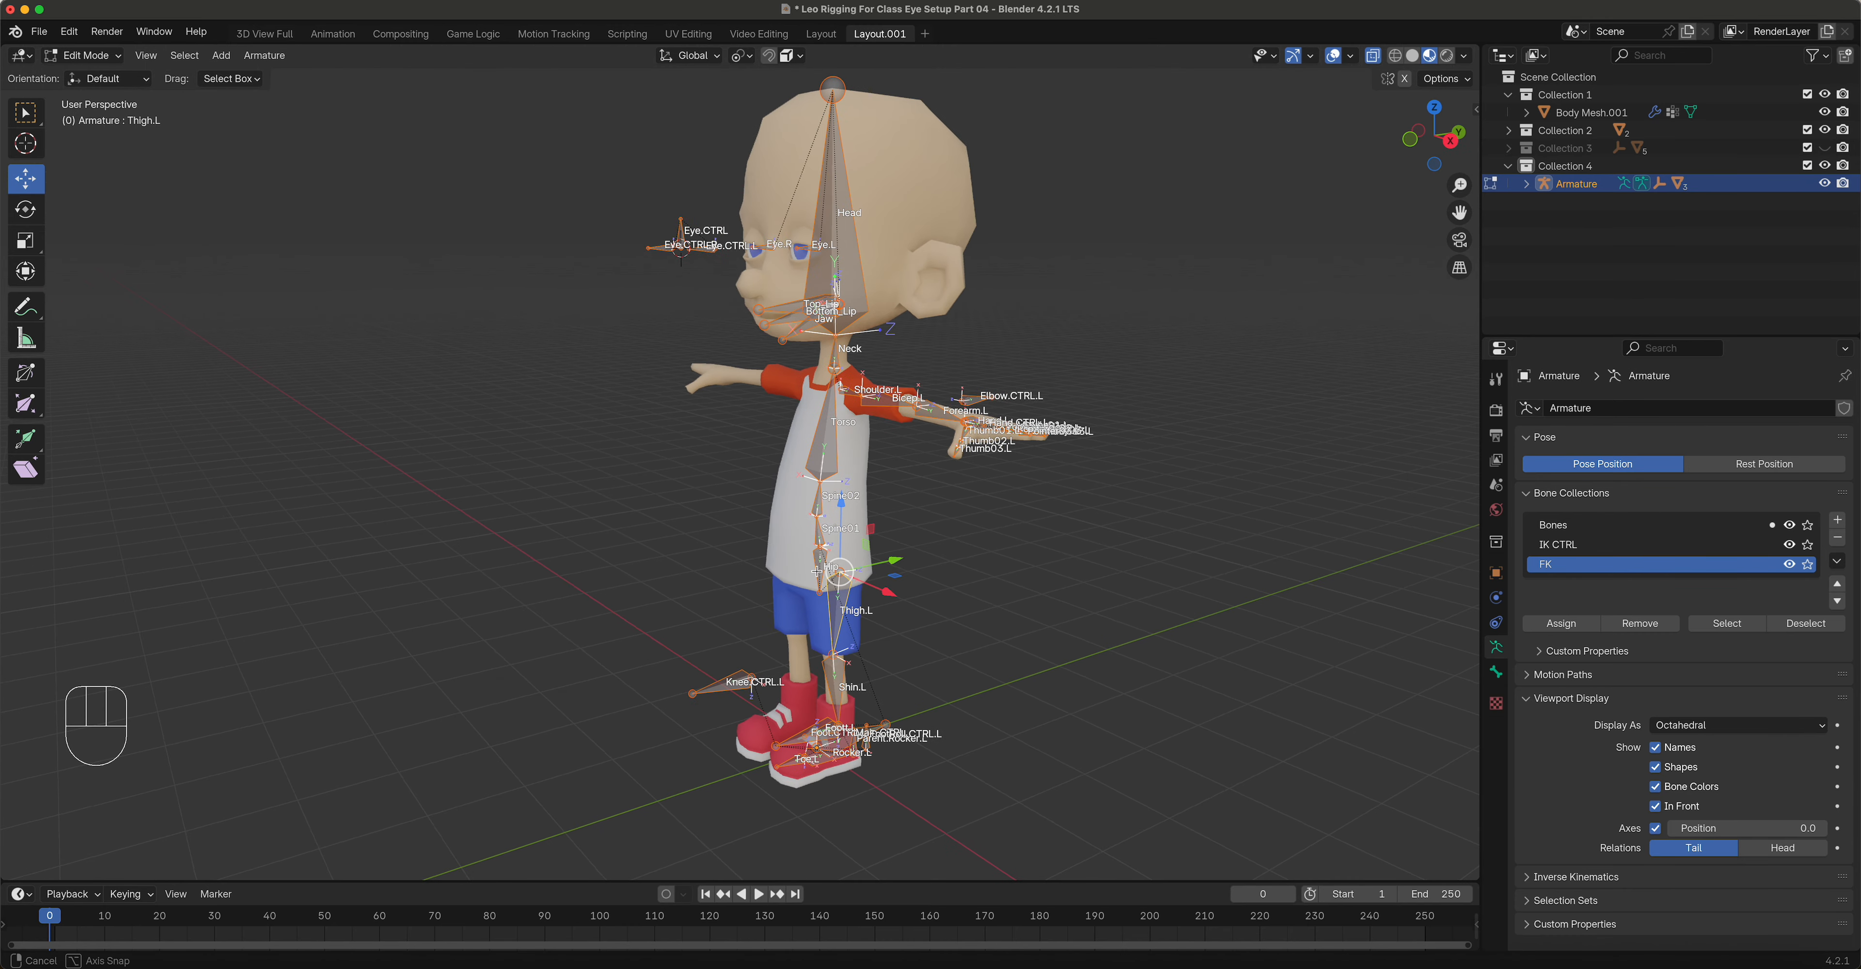
scroll(1048, 517, up, 5)
shift+middle_drag(1083, 504, 1276, 569)
click(1583, 549)
middle_drag(975, 535, 1040, 523)
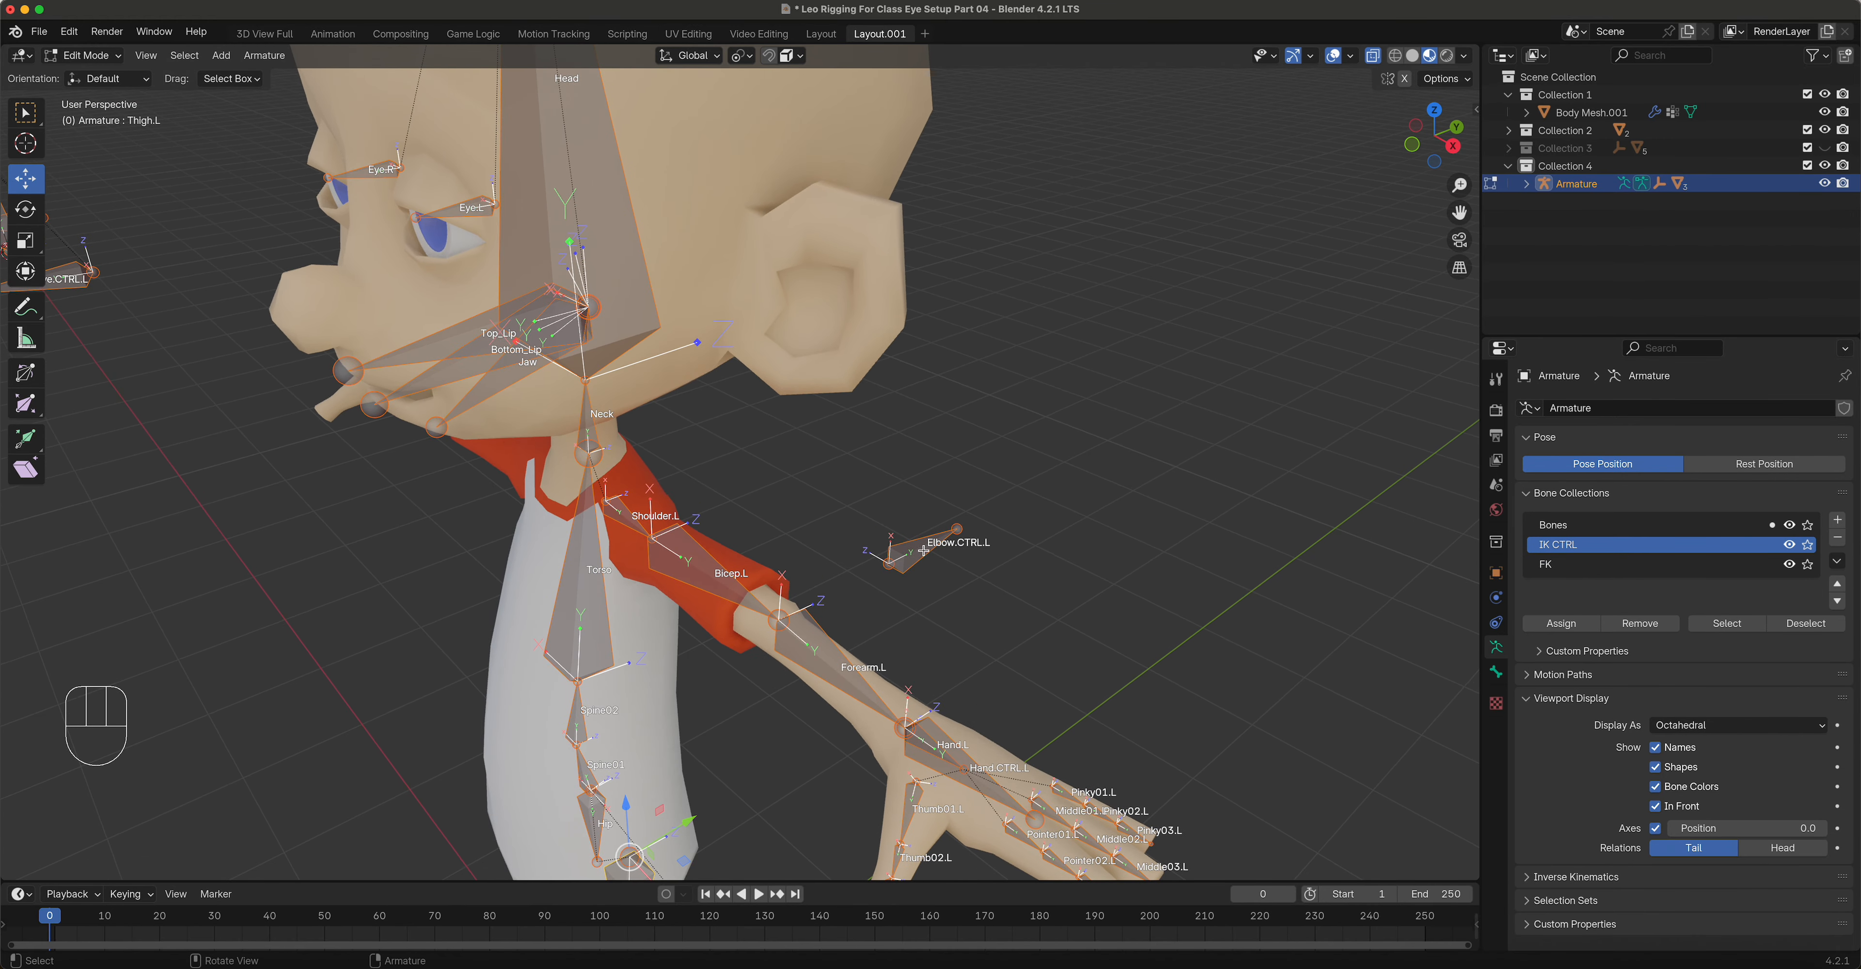
click(899, 553)
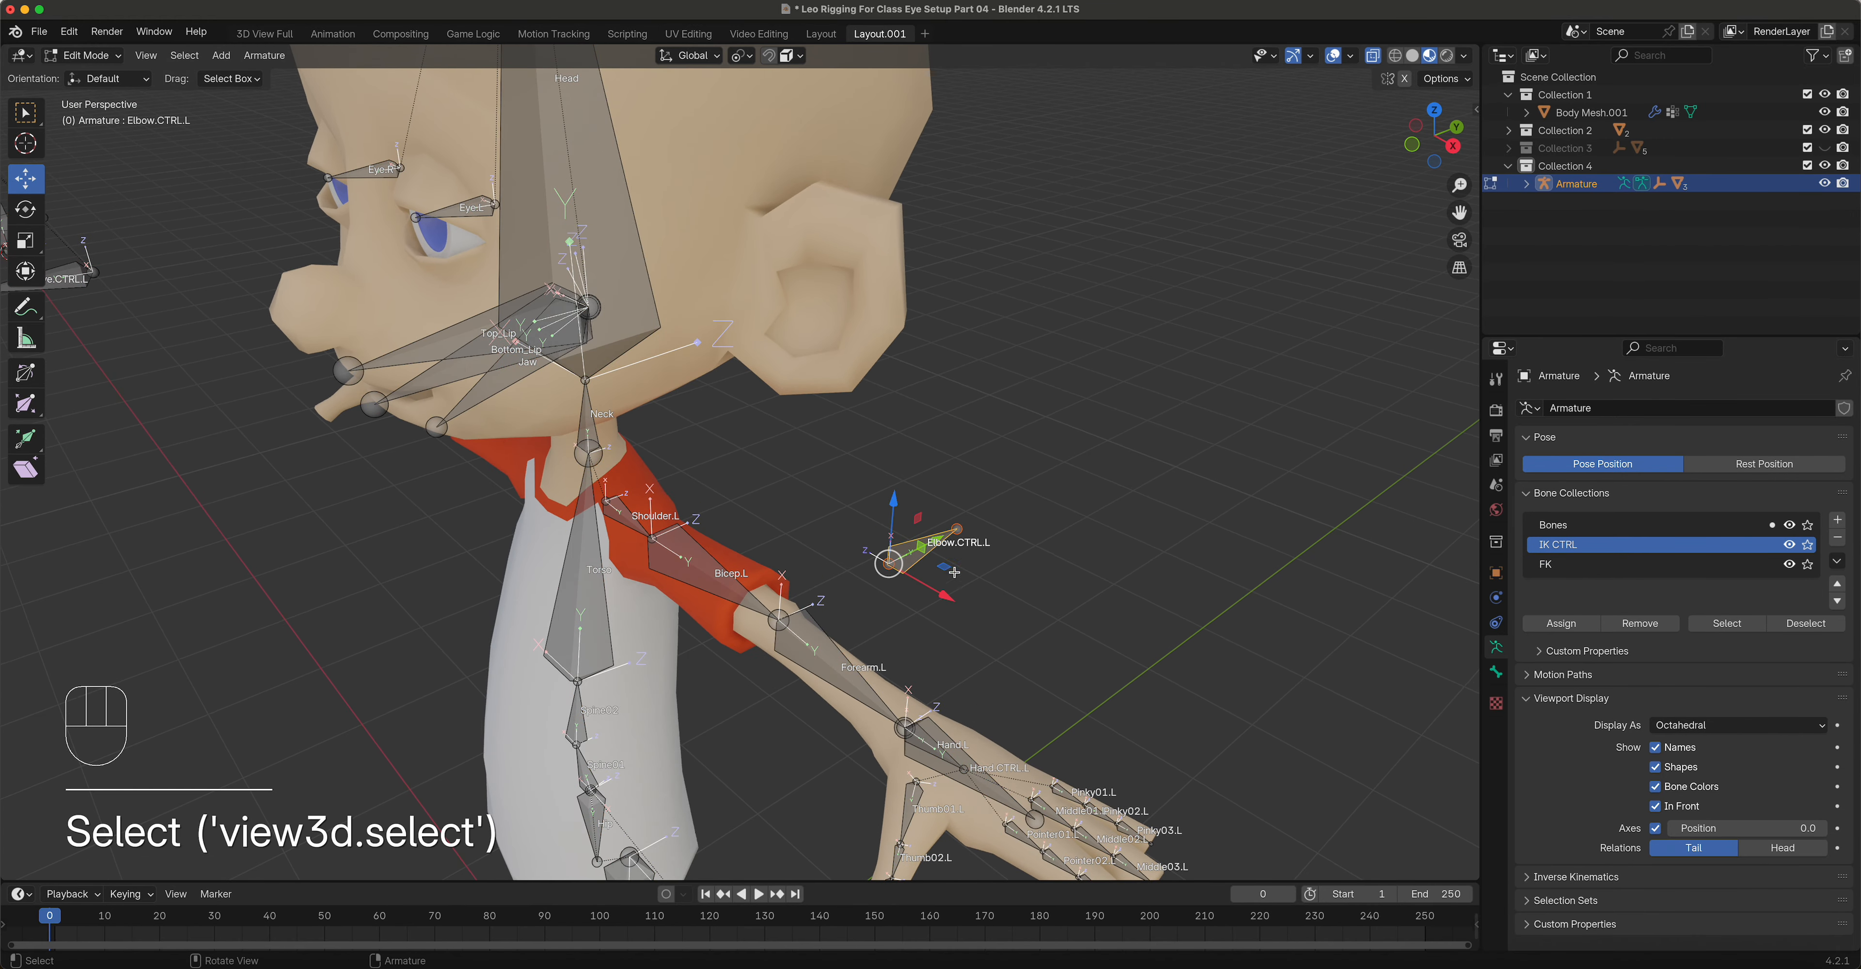
click(1496, 672)
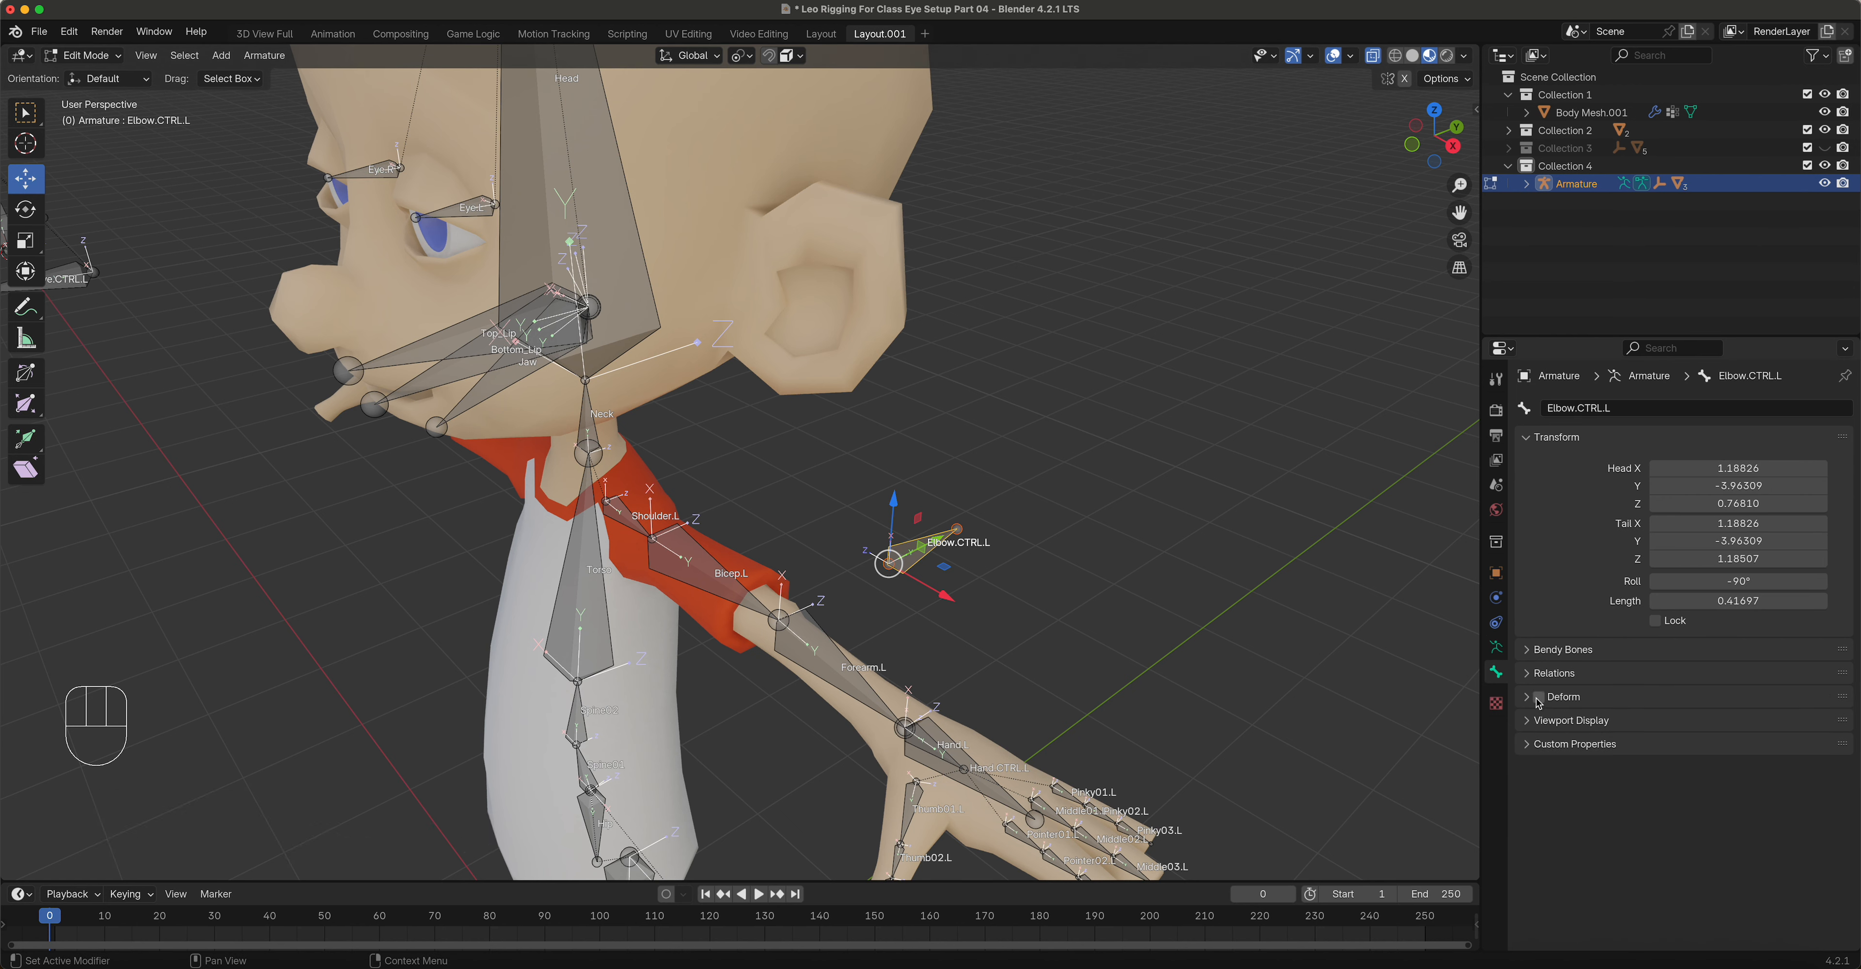
click(968, 760)
click(917, 551)
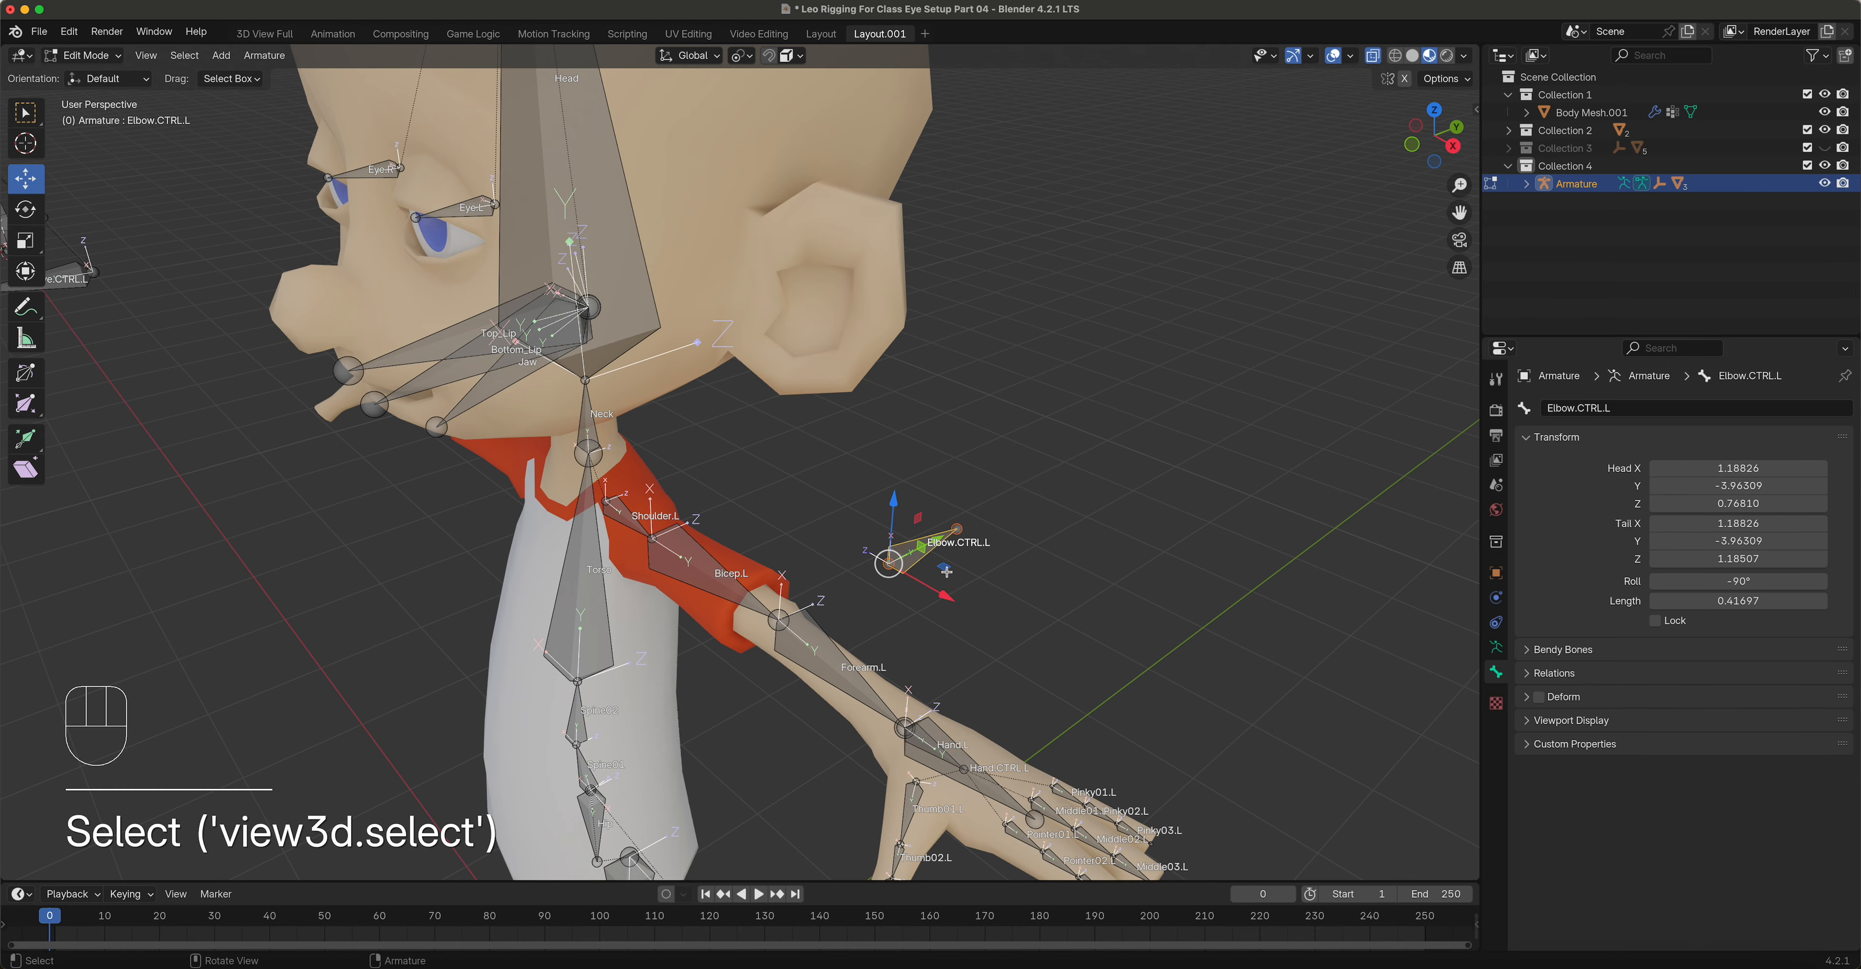
Step: Inspect the control bones around the character and check the properties of the Eye.CTRL bone
scroll(1026, 617, down, 4)
shift+middle_drag(1026, 618, 986, 483)
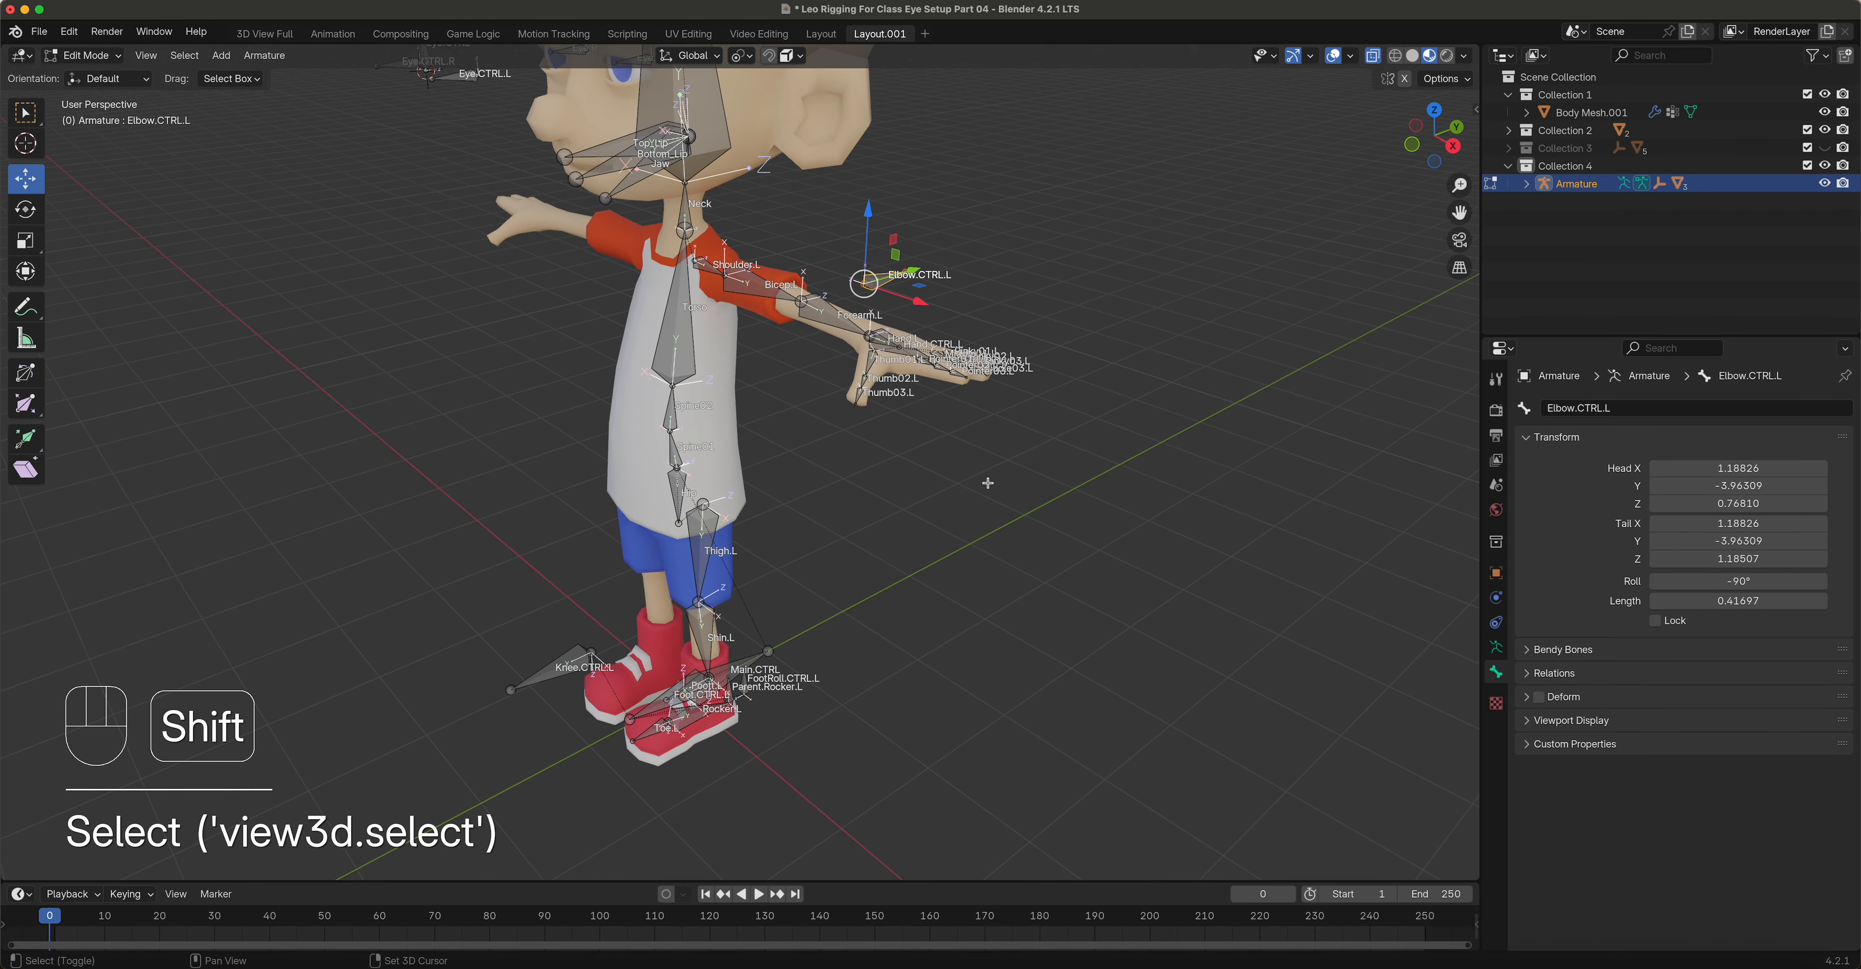
shift+middle_drag(810, 427, 1062, 760)
middle_drag(714, 657, 709, 585)
click(696, 512)
middle_drag(696, 511, 789, 552)
scroll(874, 615, down, 5)
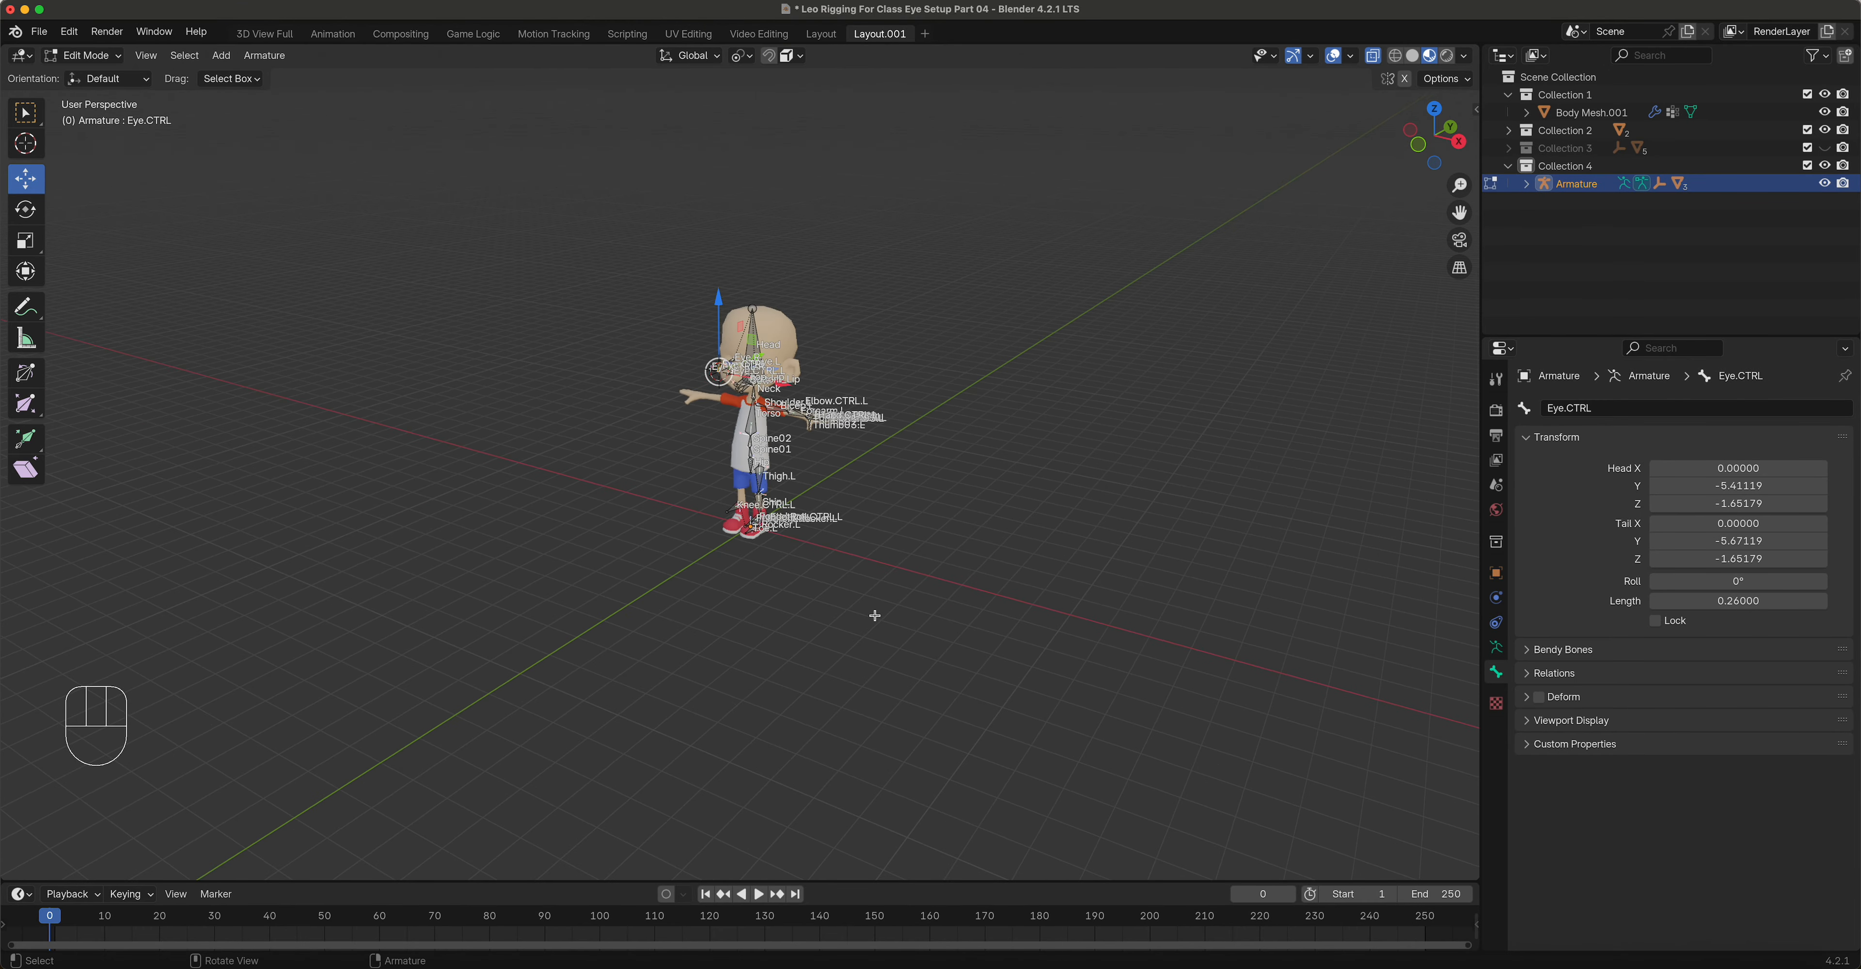
Step: Check the Deform setting of the control bones at the feet, including FootRoll.CTRL.L and Main.CTRL
scroll(874, 615, up, 7)
shift+middle_drag(874, 615, 853, 521)
click(677, 619)
middle_drag(1064, 661, 903, 673)
click(903, 674)
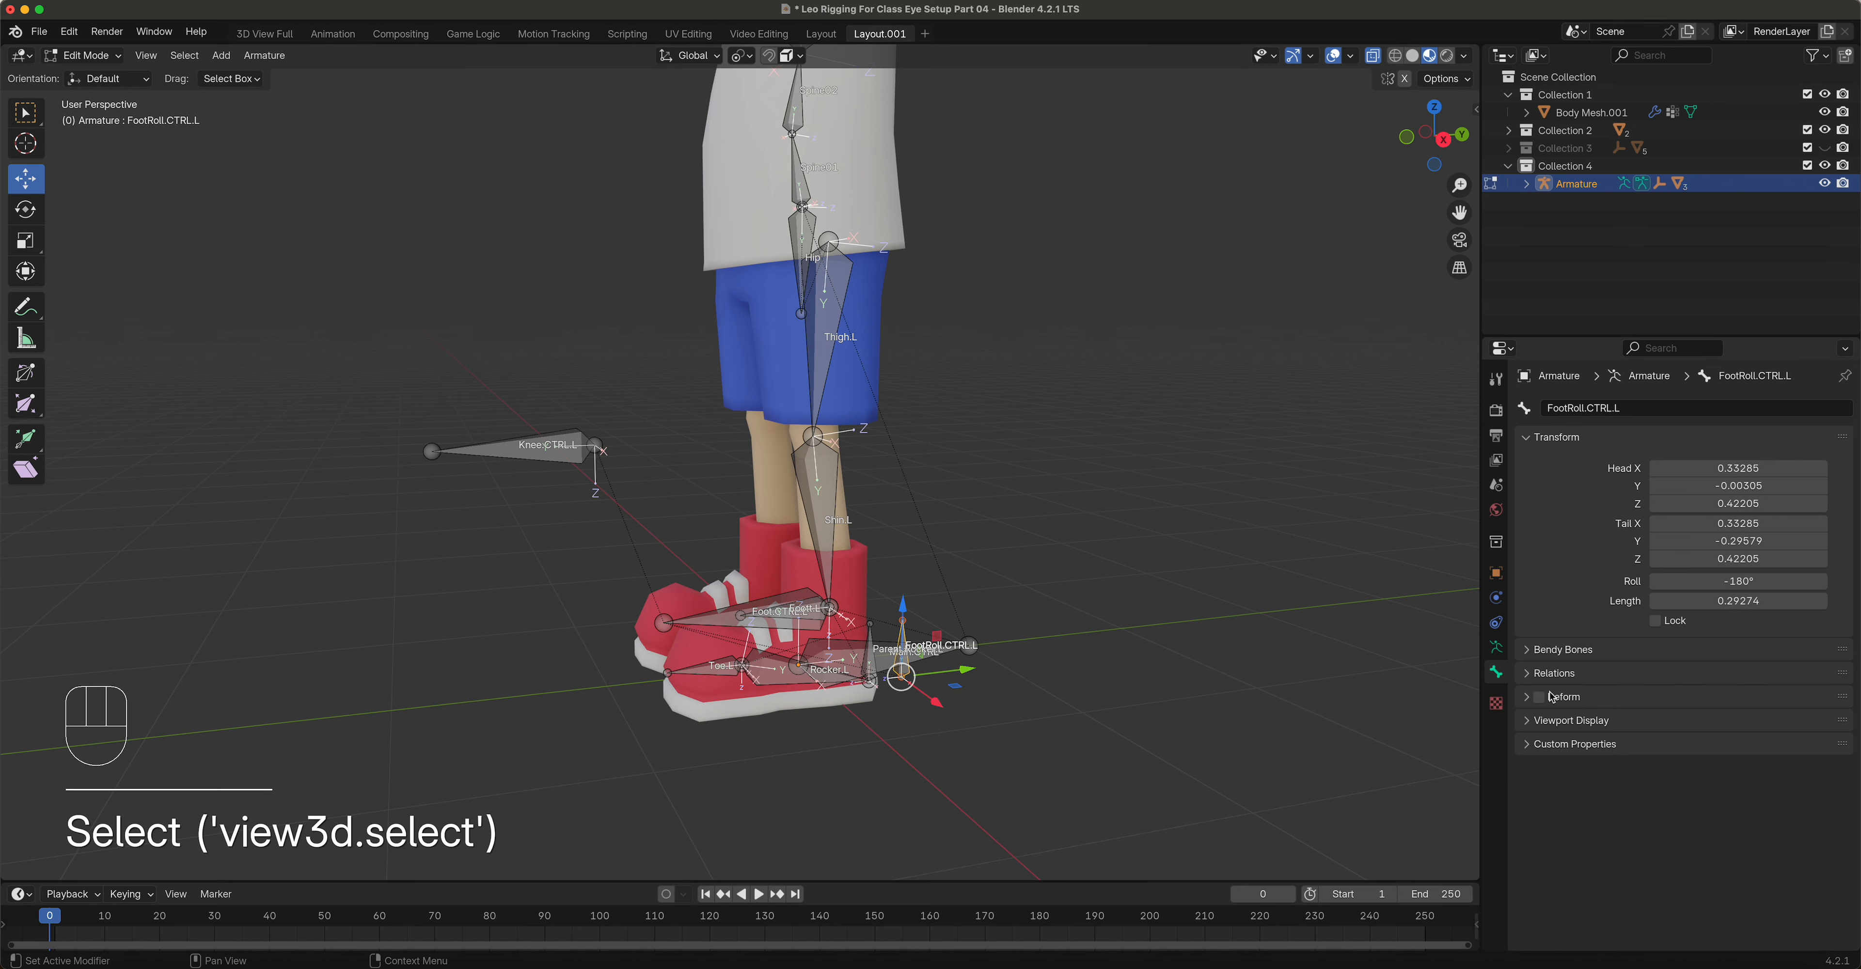
shift+middle_drag(1055, 498, 940, 635)
click(935, 622)
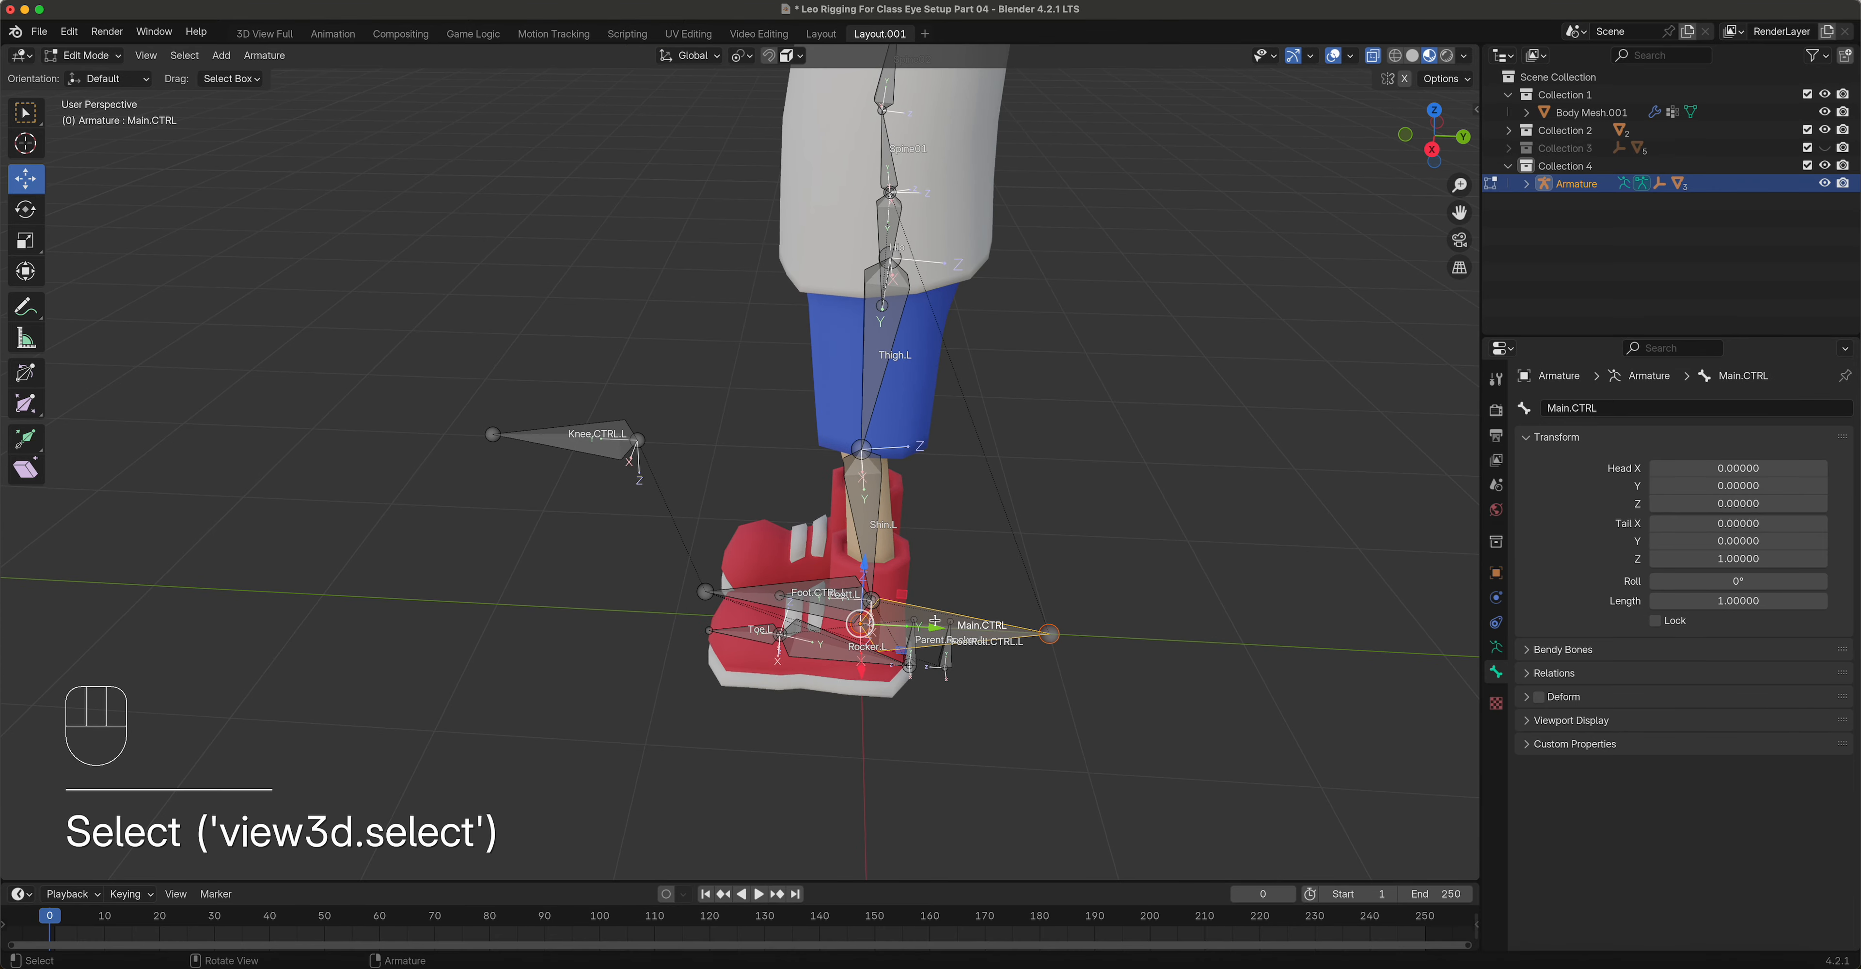
scroll(848, 318, down, 2)
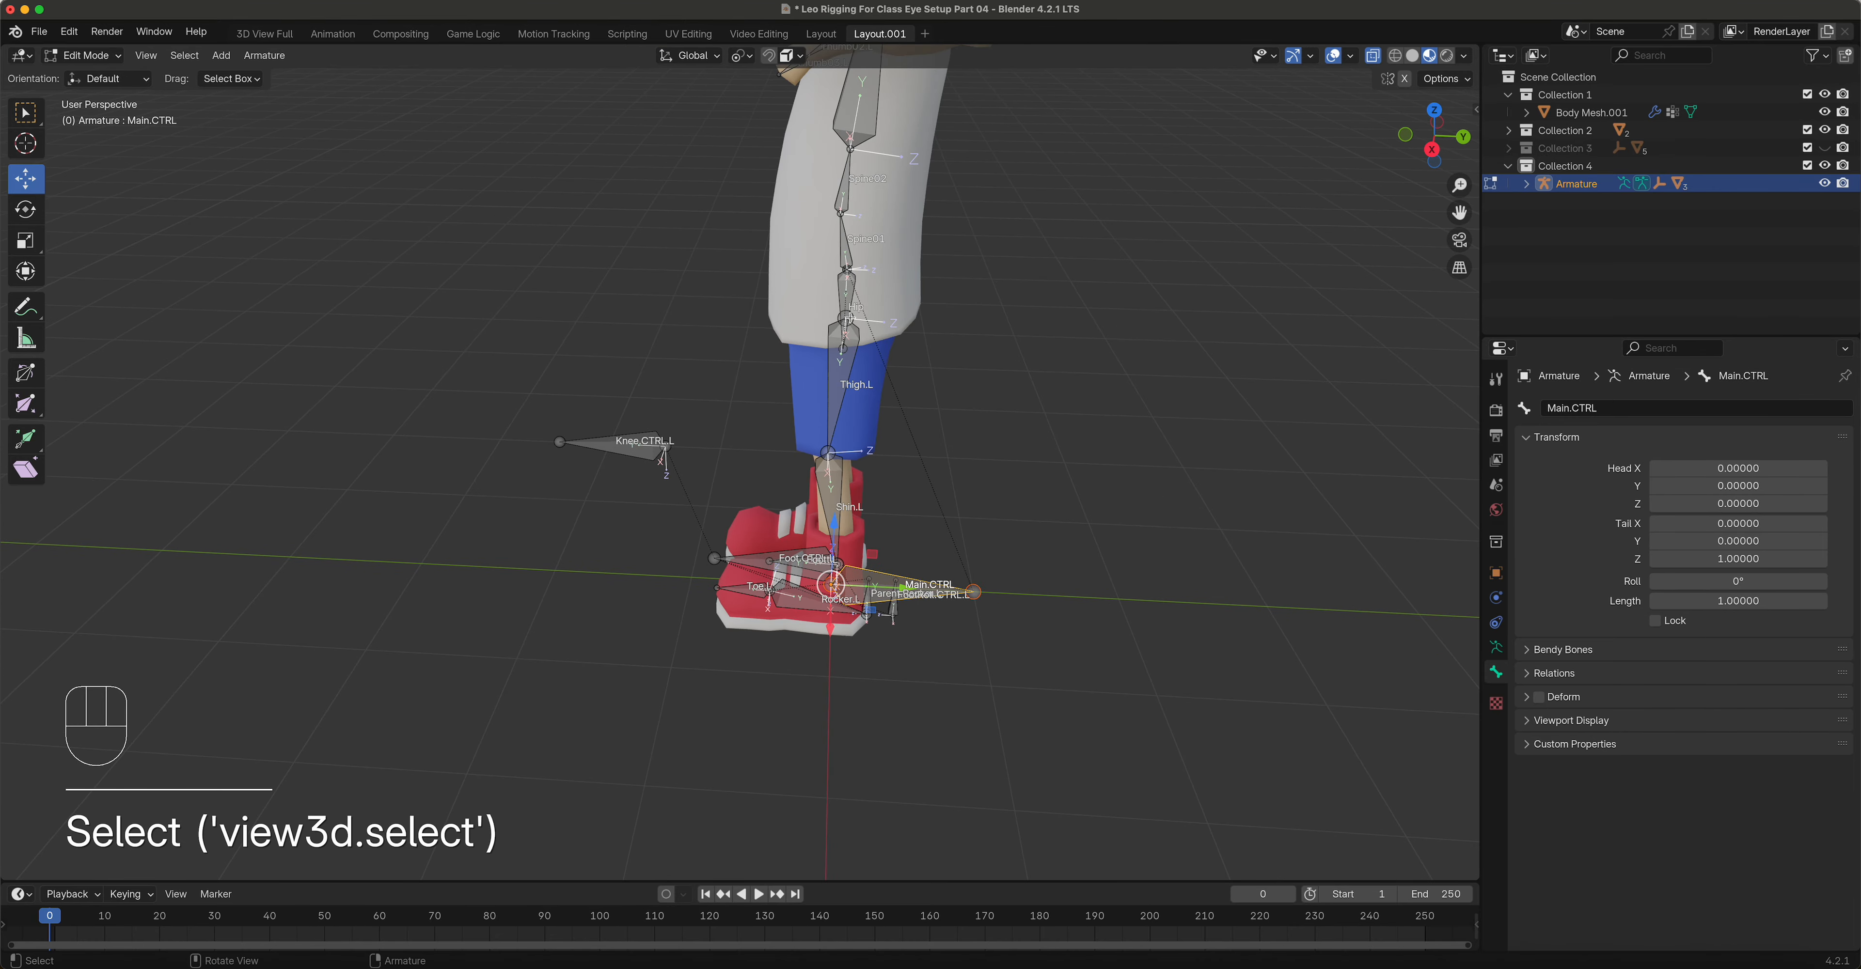
Step: Rename the Hip bone as Hip_COG.CTRL
click(851, 292)
scroll(906, 461, up, 5)
shift+middle_drag(906, 461, 1098, 592)
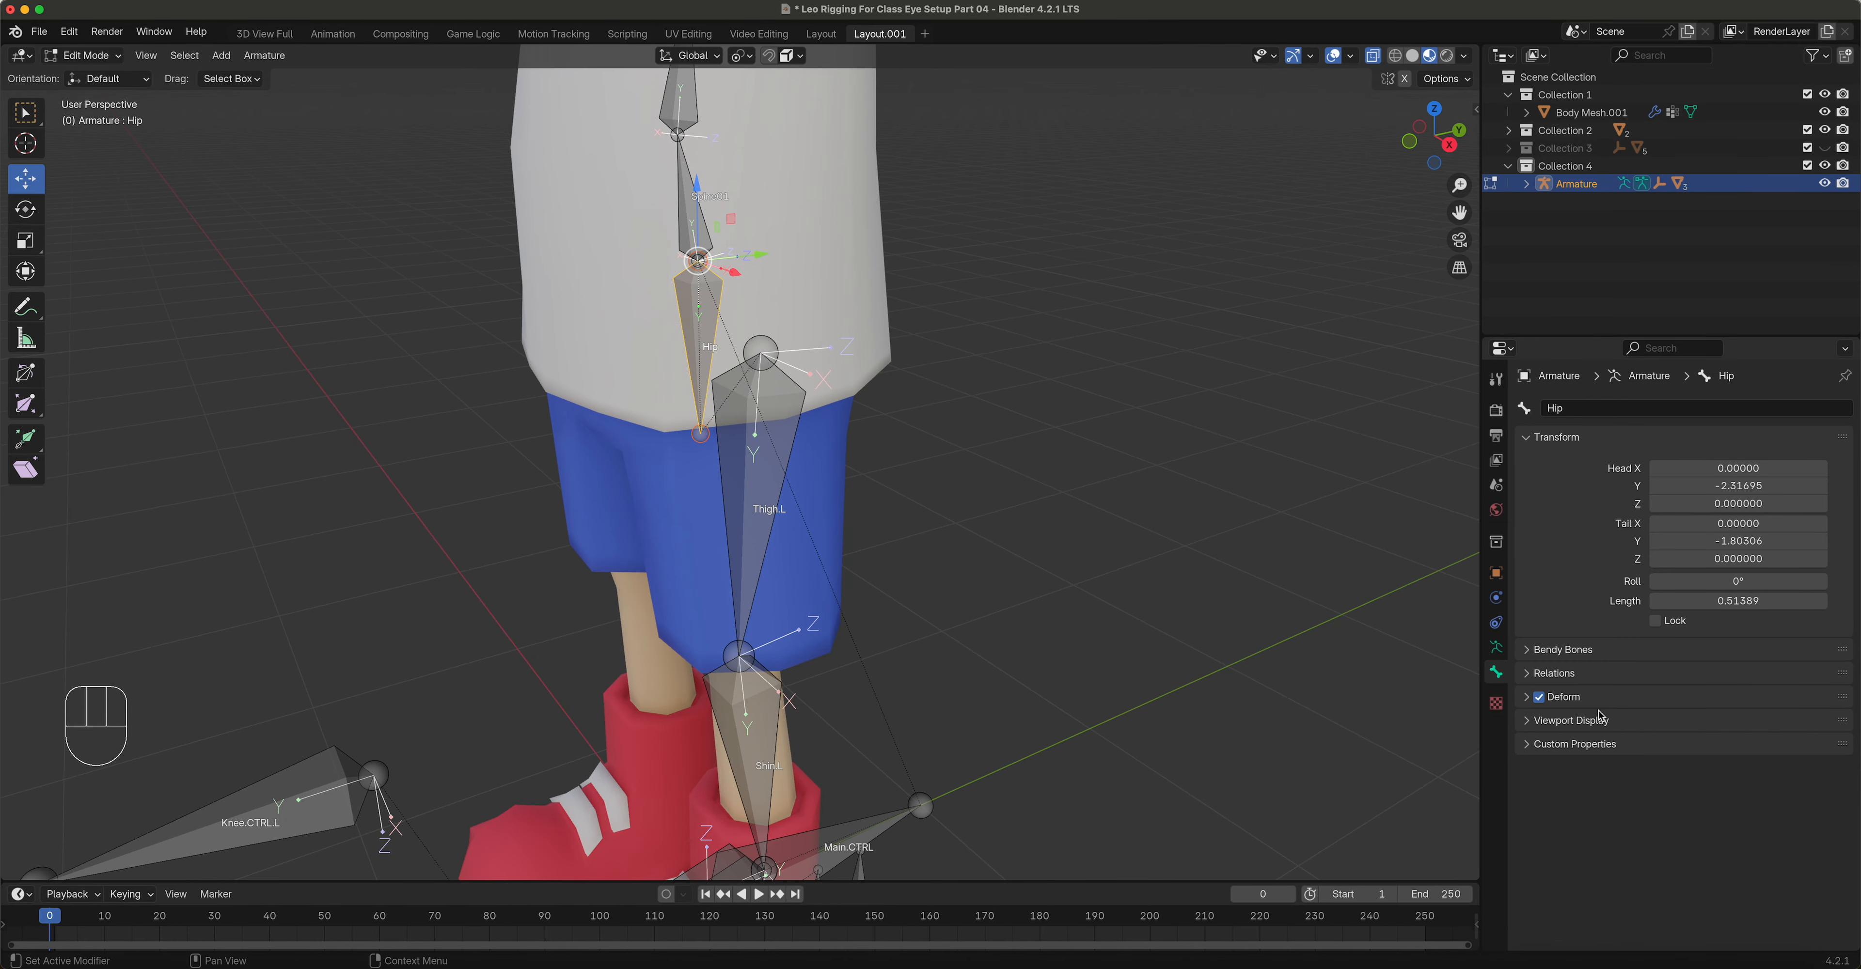
click(1578, 408)
click(1578, 408)
text(_COG.CTRL)
click(1390, 544)
scroll(976, 590, down, 5)
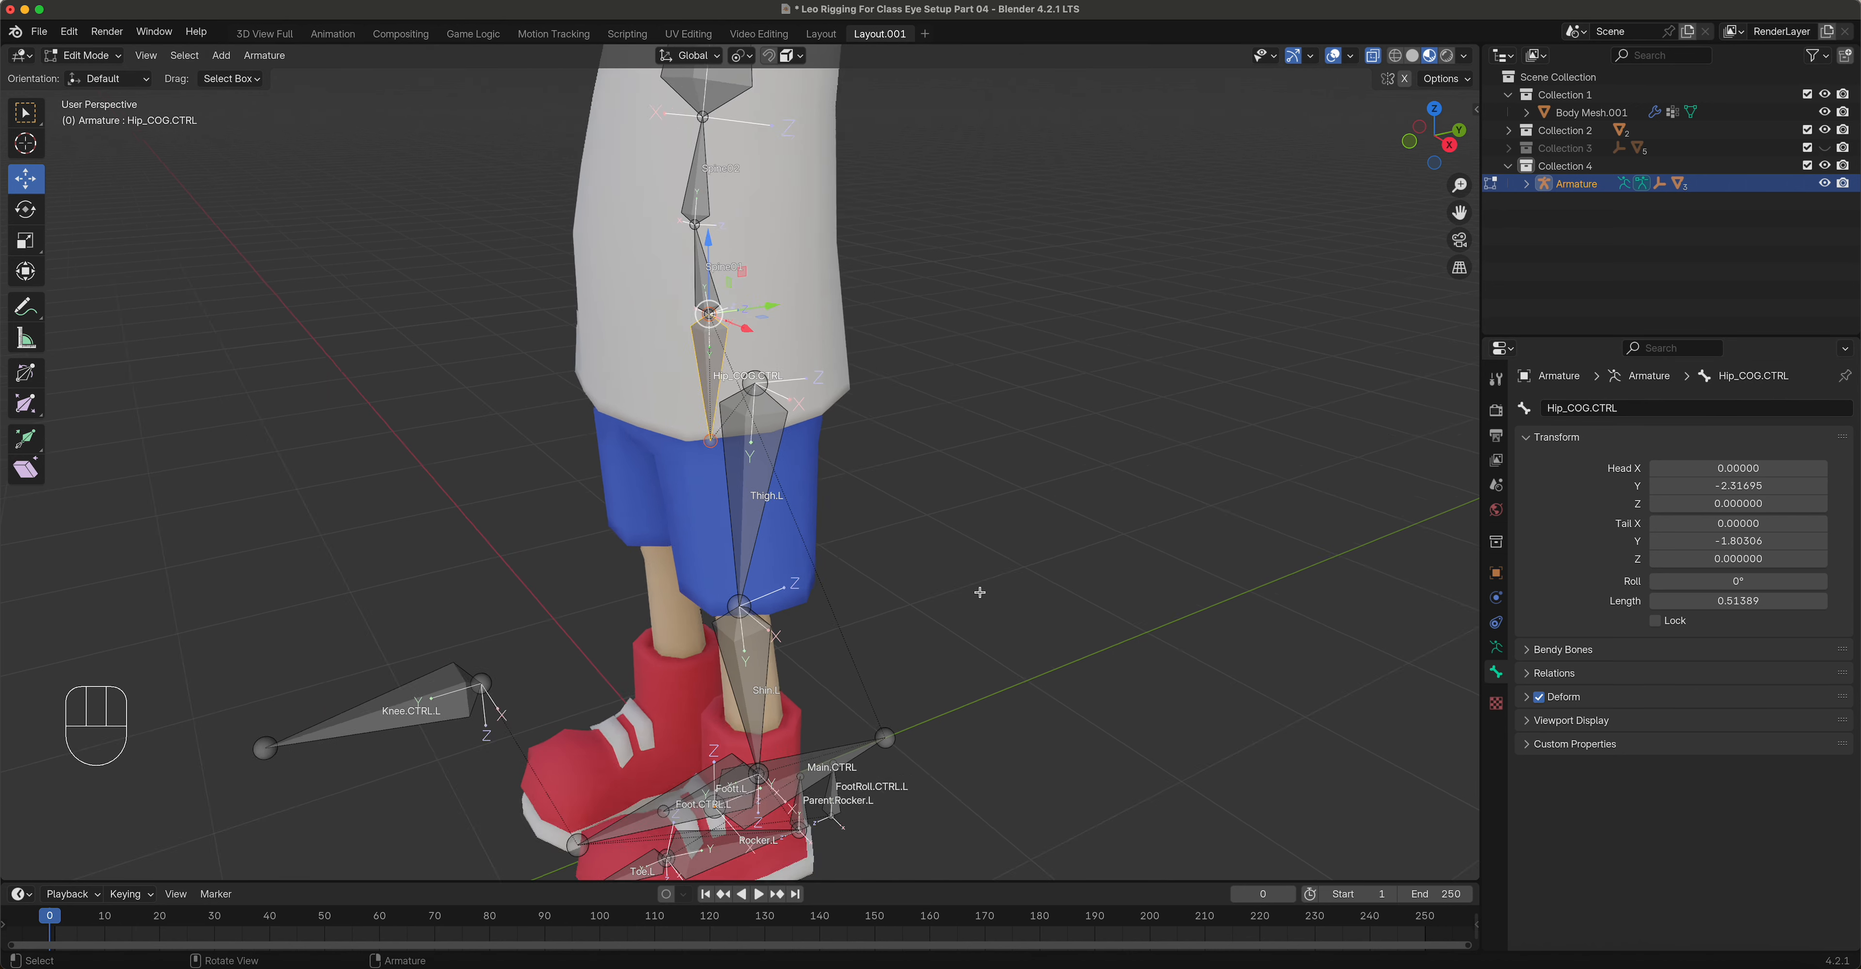
Step: Select the Knee.CTRL.L bone and switch the armature to Pose Mode with the Move tool active
click(1496, 648)
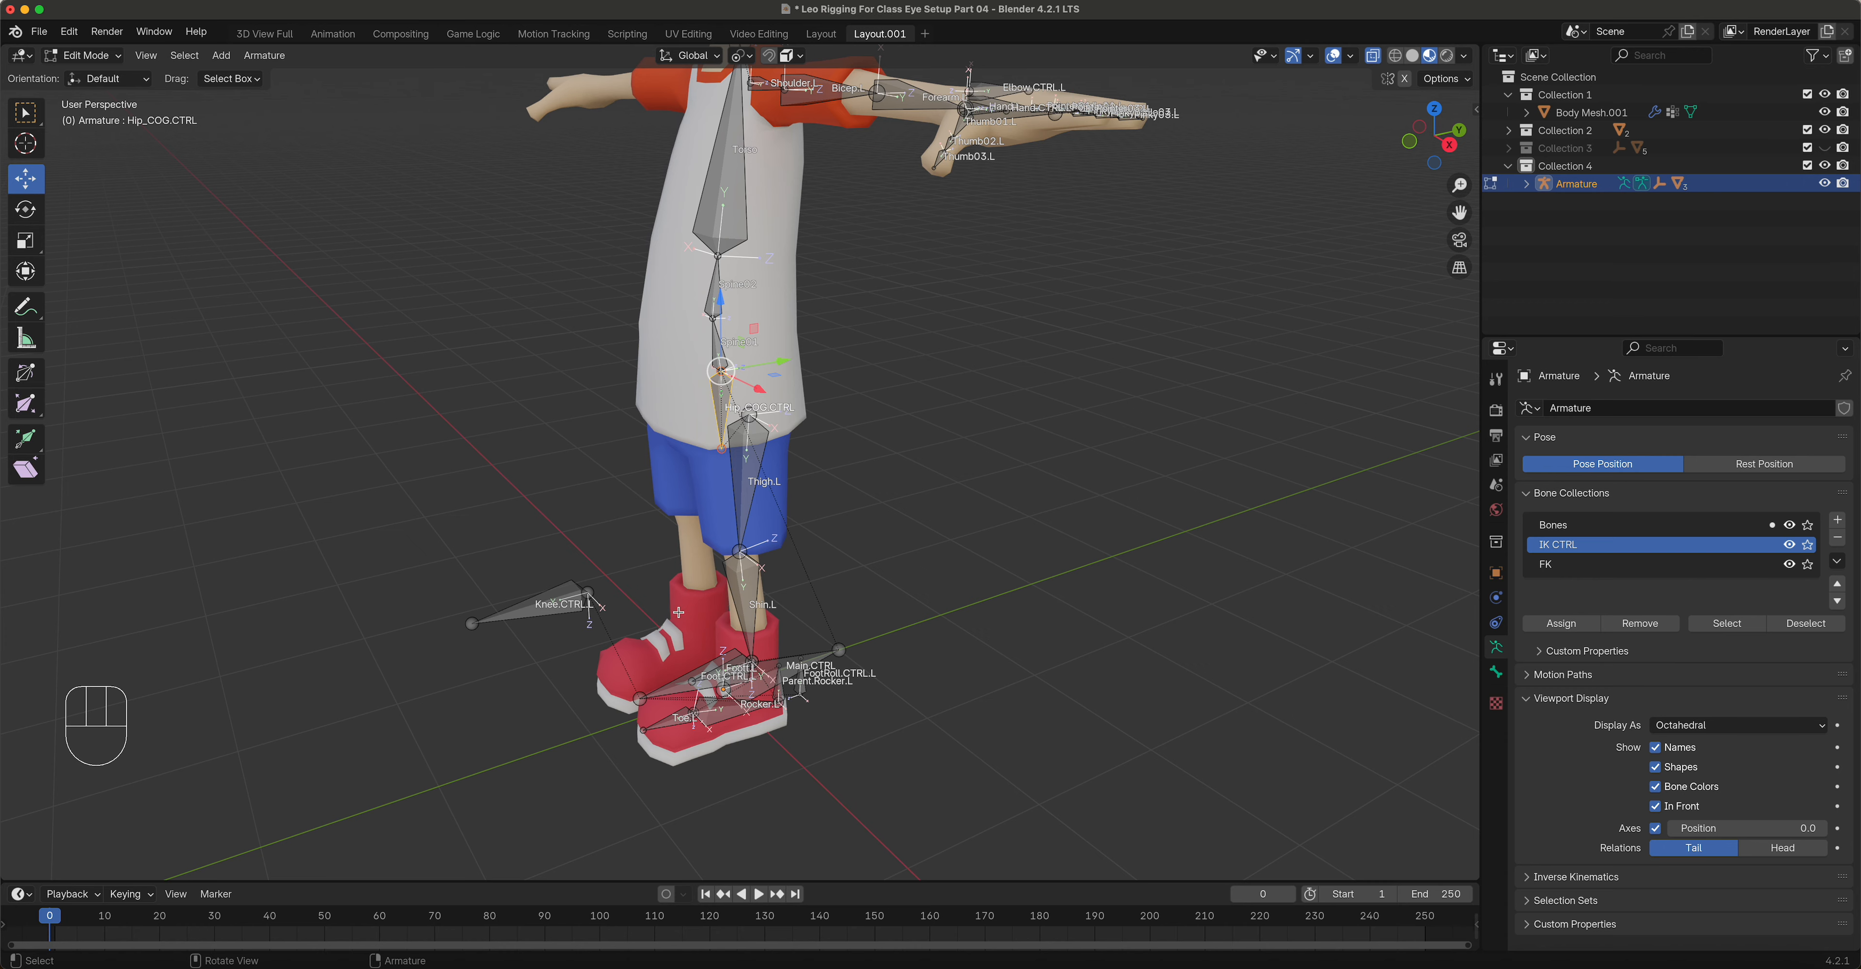
click(553, 598)
middle_drag(820, 623, 920, 635)
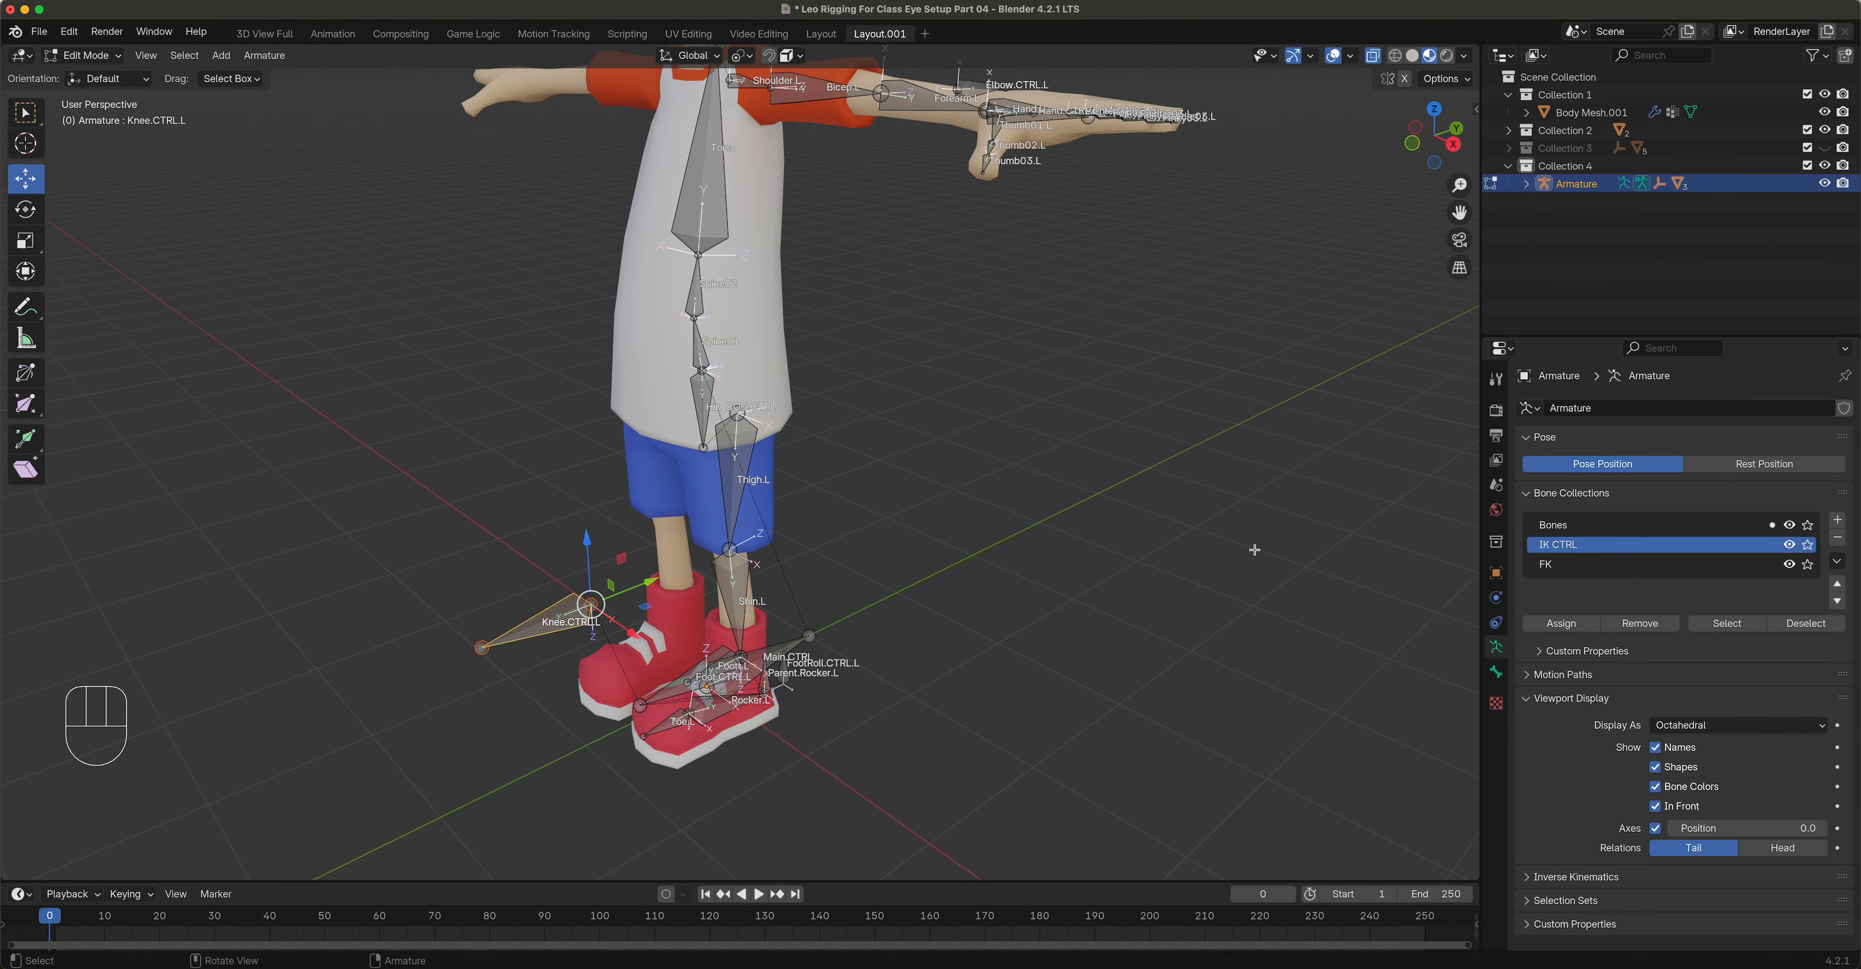
shift+middle_drag(939, 390, 950, 570)
scroll(723, 433, down, 3)
key(ctrl+Tab)
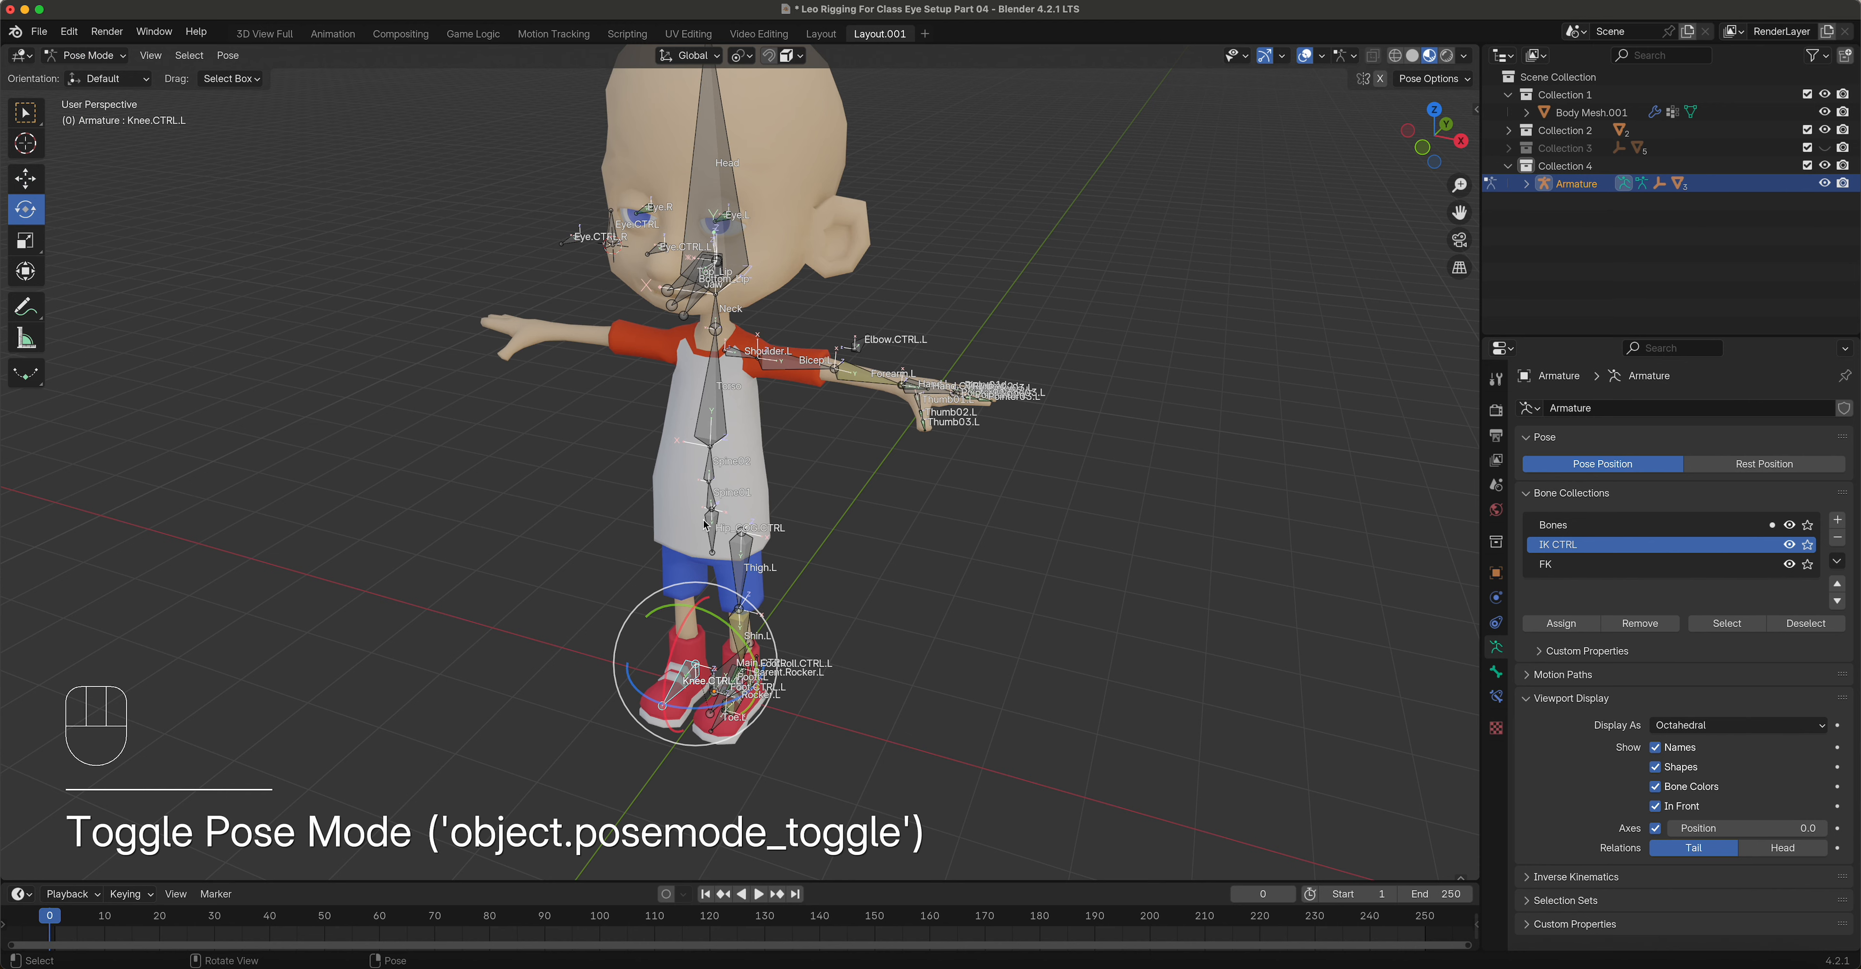
click(29, 182)
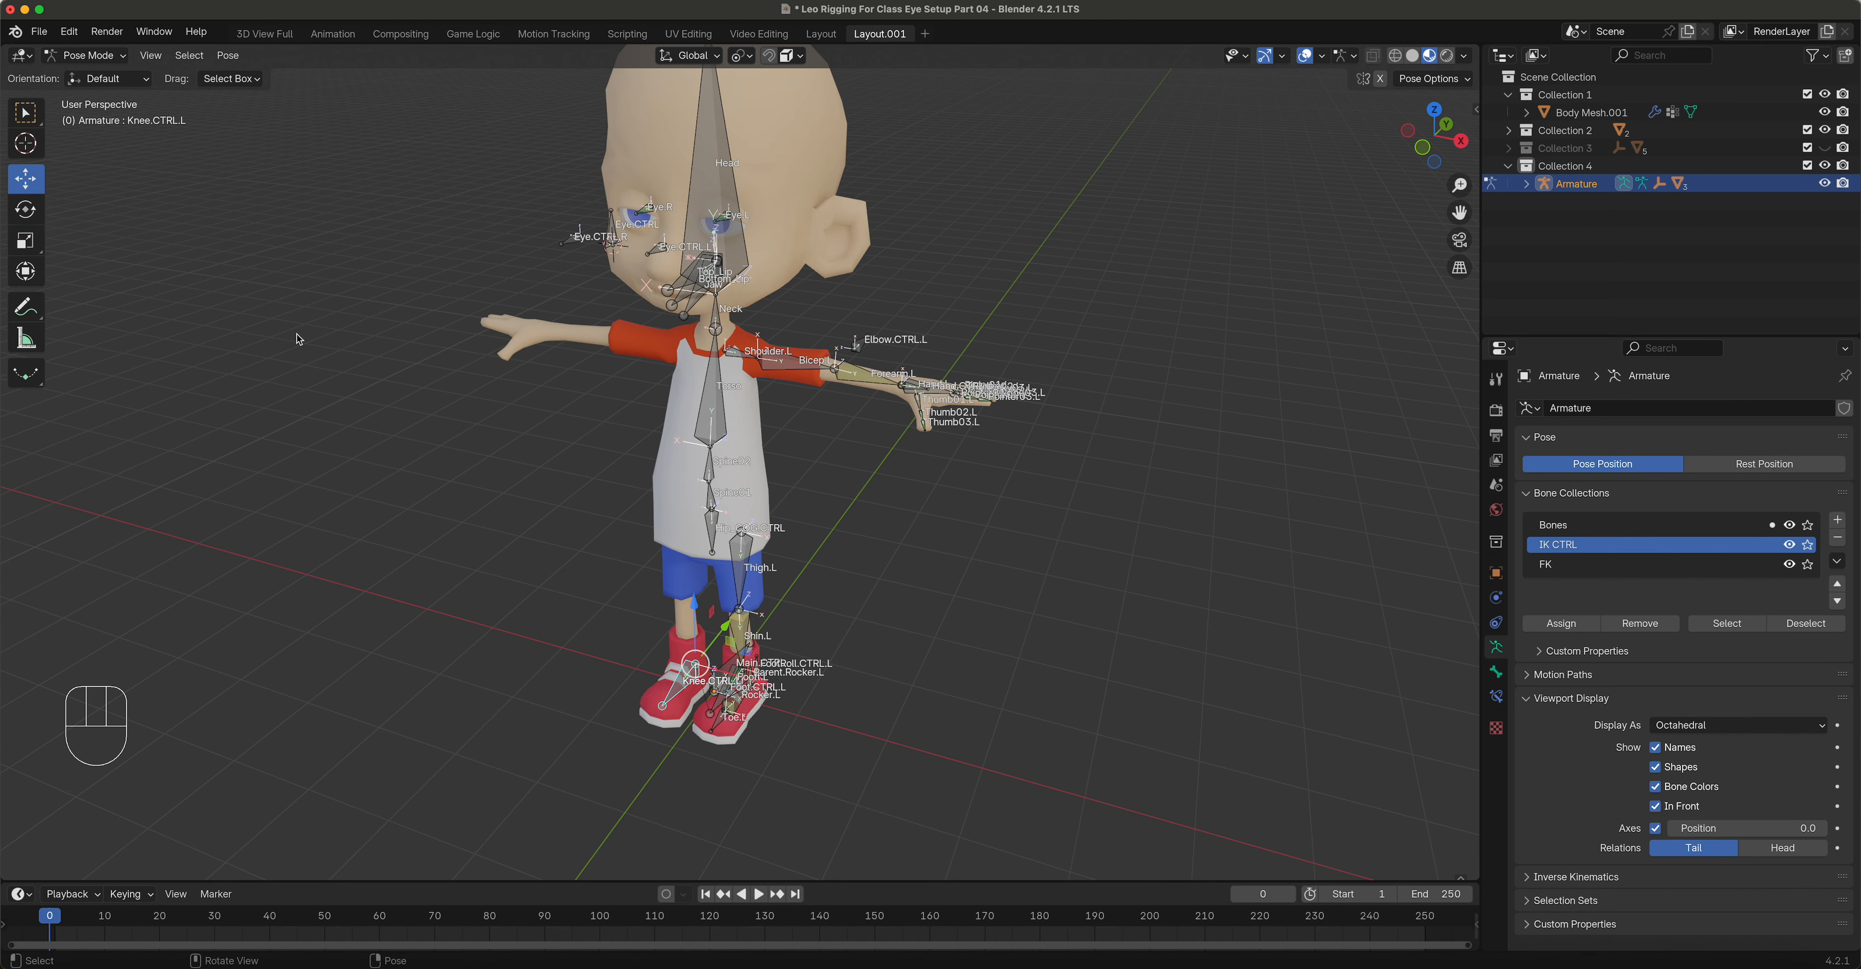
Step: Try moving and rotating the Hip_COG.CTRL bone to test how it drives the body
shift+middle_drag(769, 549, 867, 549)
scroll(891, 511, up, 2)
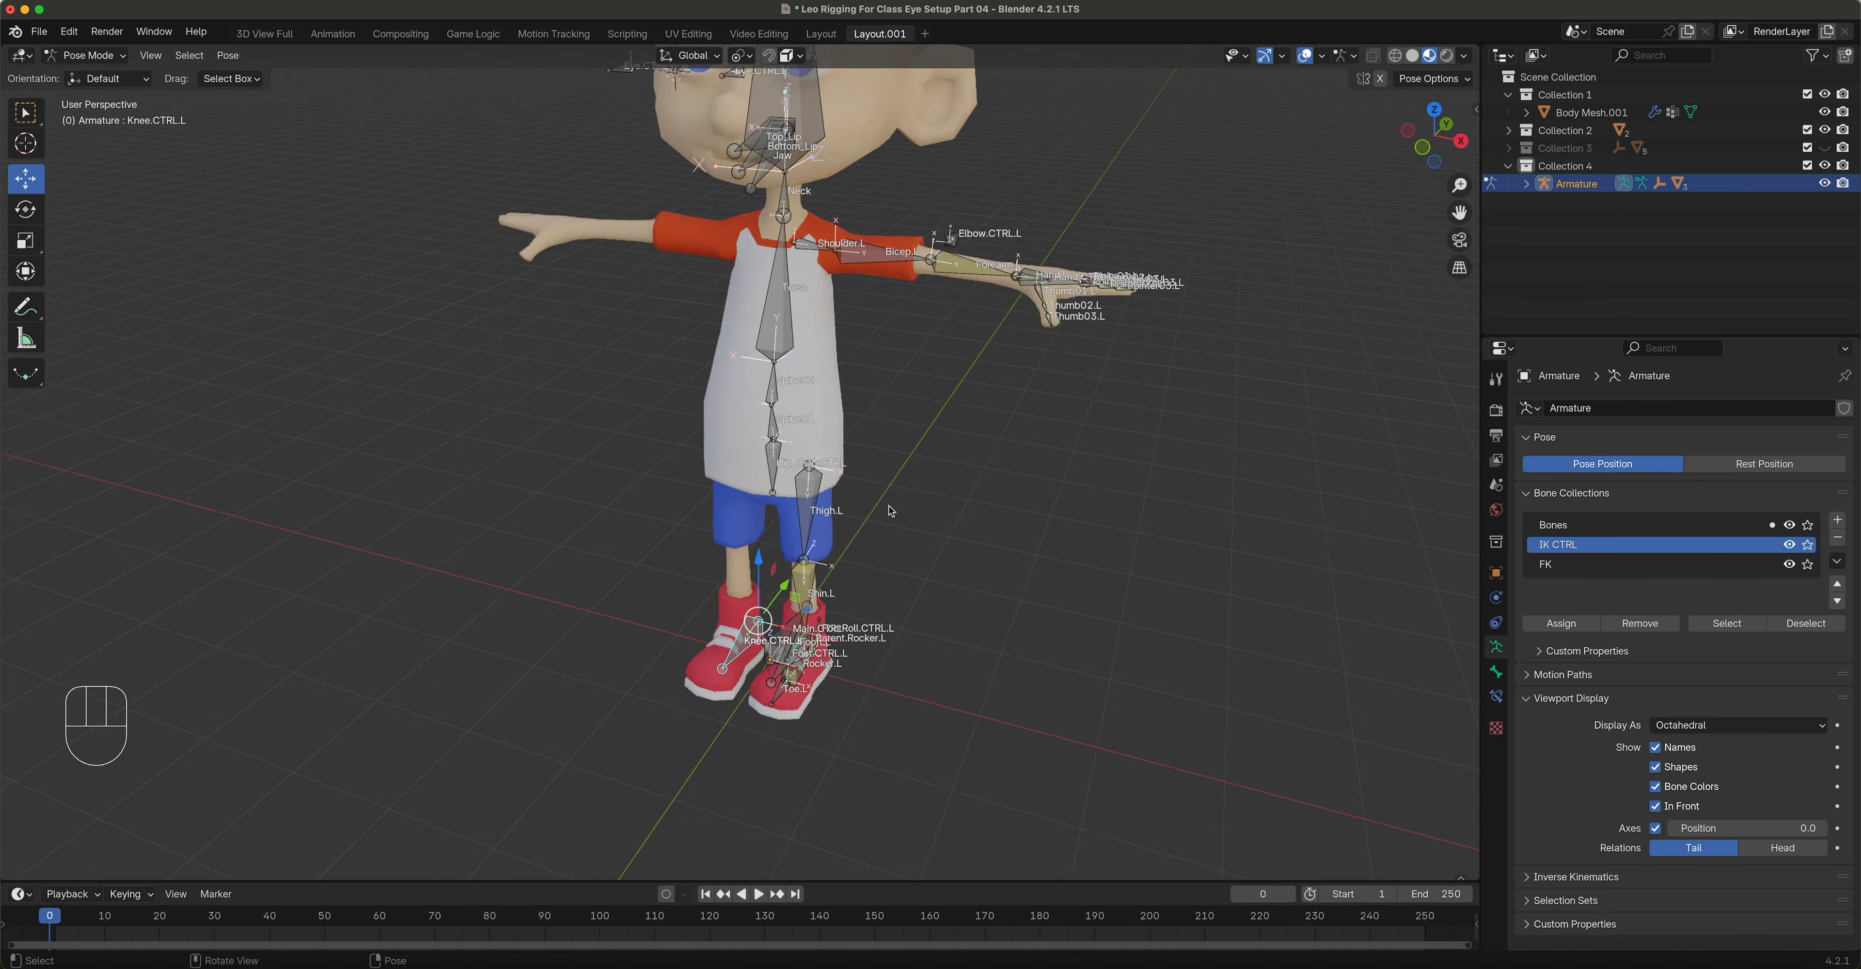
scroll(885, 511, up, 2)
click(790, 452)
middle_drag(791, 452, 808, 514)
scroll(808, 515, down, 3)
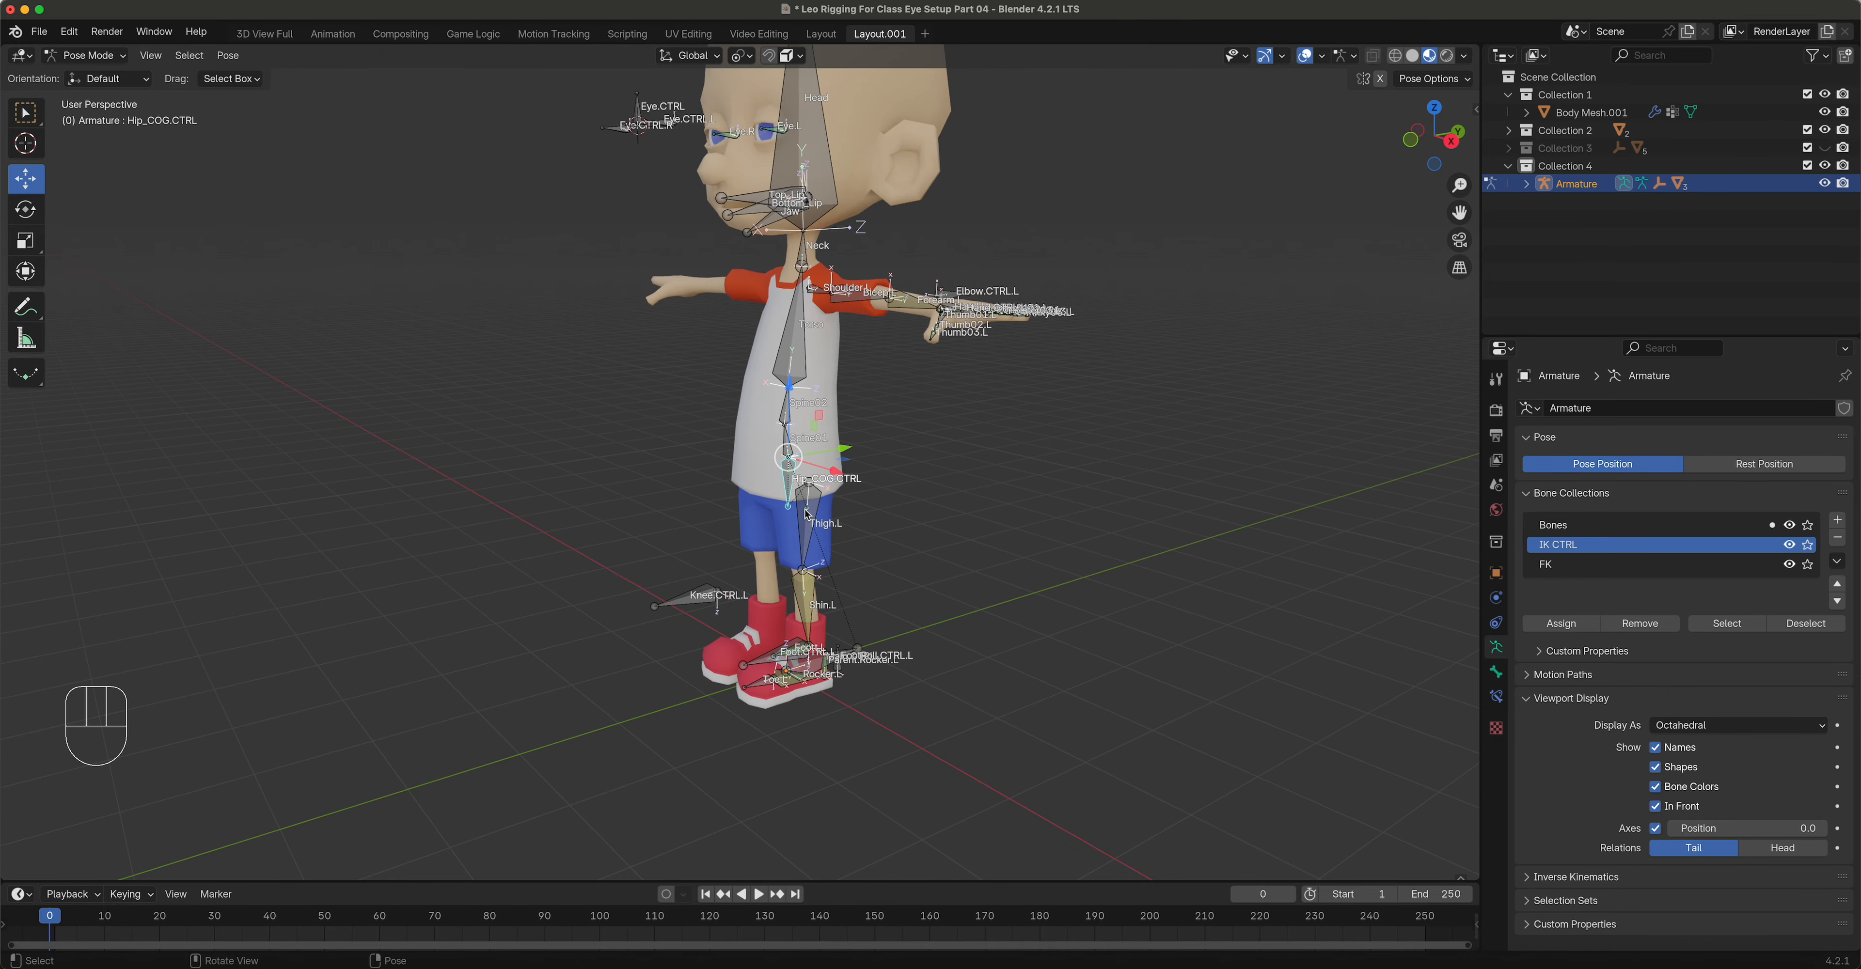
mouse_move(787, 406)
mouse_down()
mouse_move(801, 487)
mouse_move(794, 396)
mouse_up()
right_click(794, 396)
middle_drag(894, 404, 851, 409)
key(r)
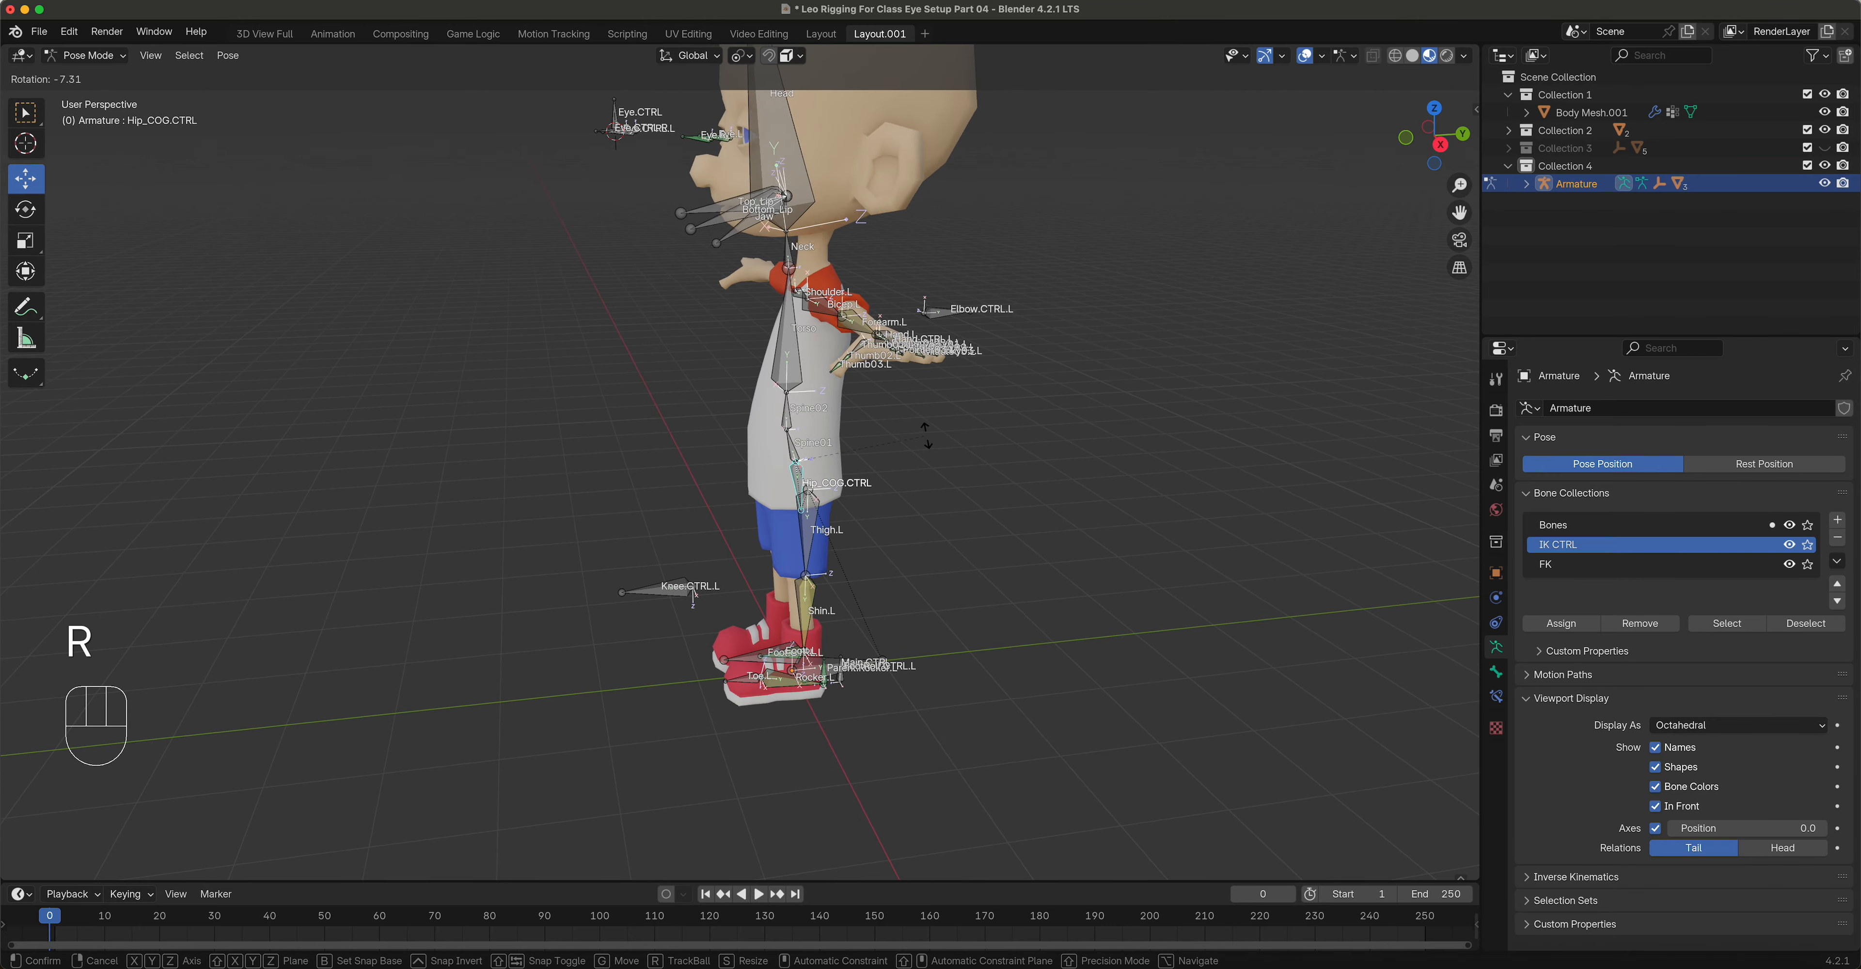
right_click(914, 442)
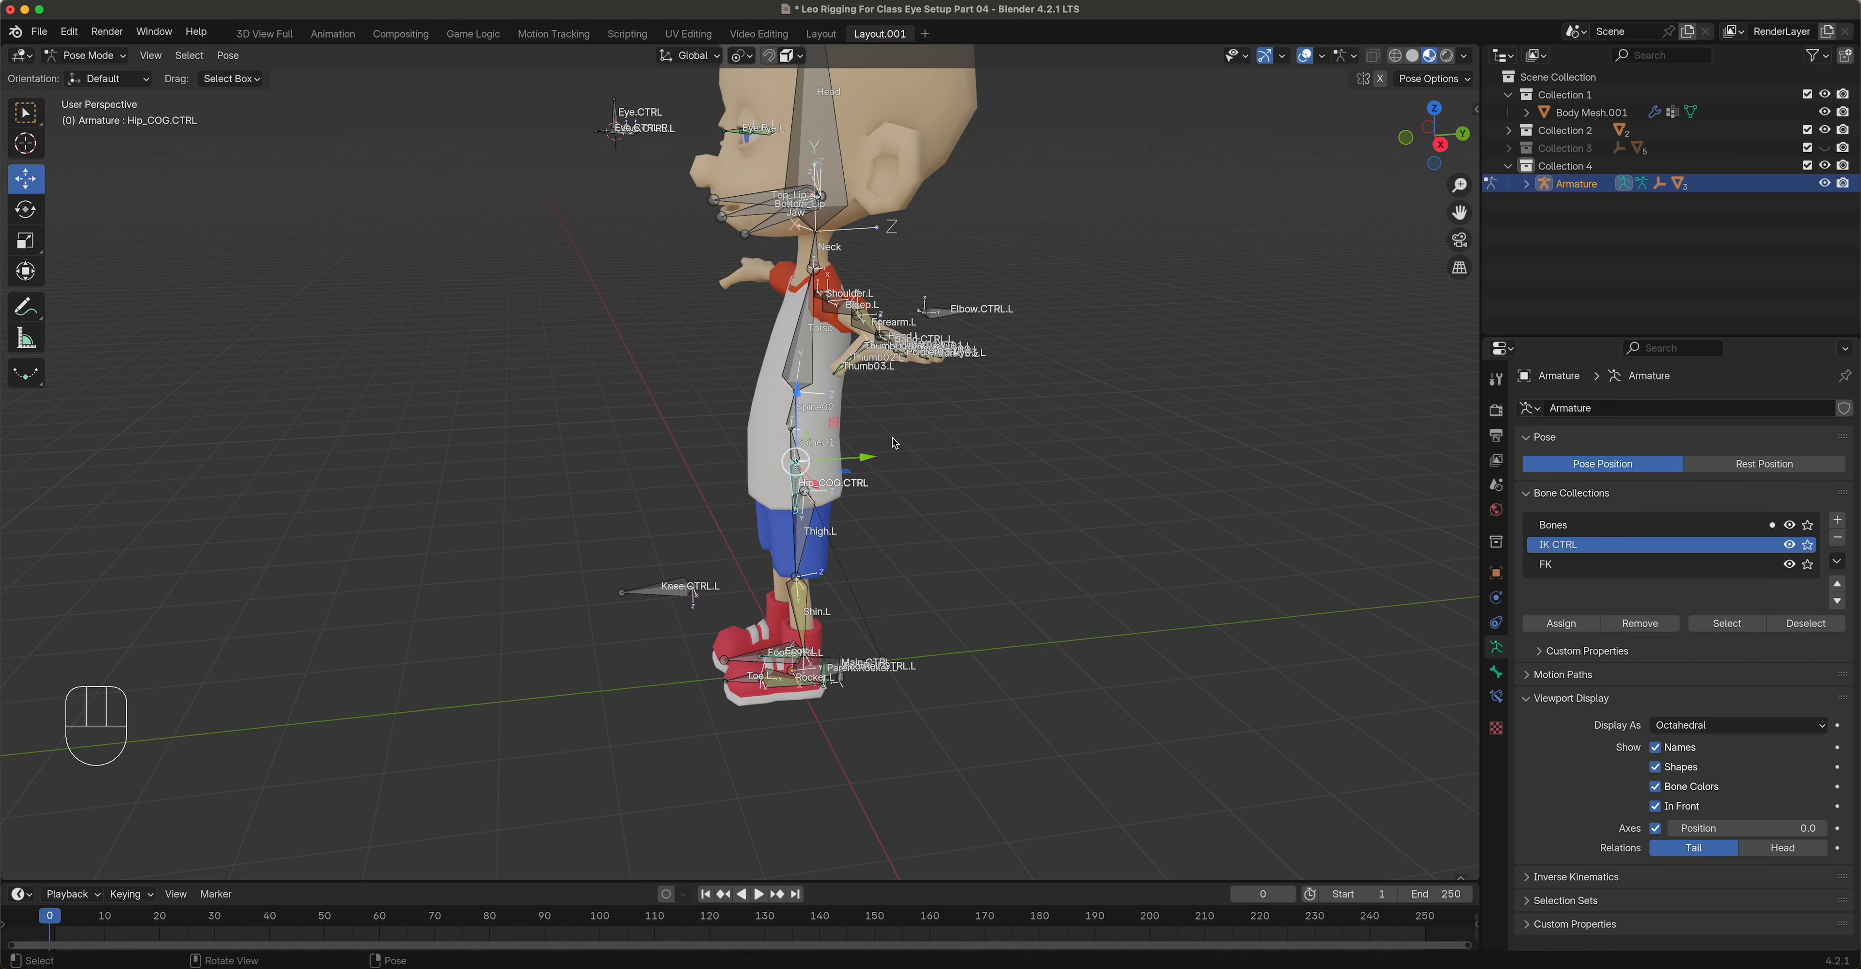
Step: Test-rotate the Head bone in Pose Mode and return the armature to Edit Mode
middle_drag(894, 442, 895, 553)
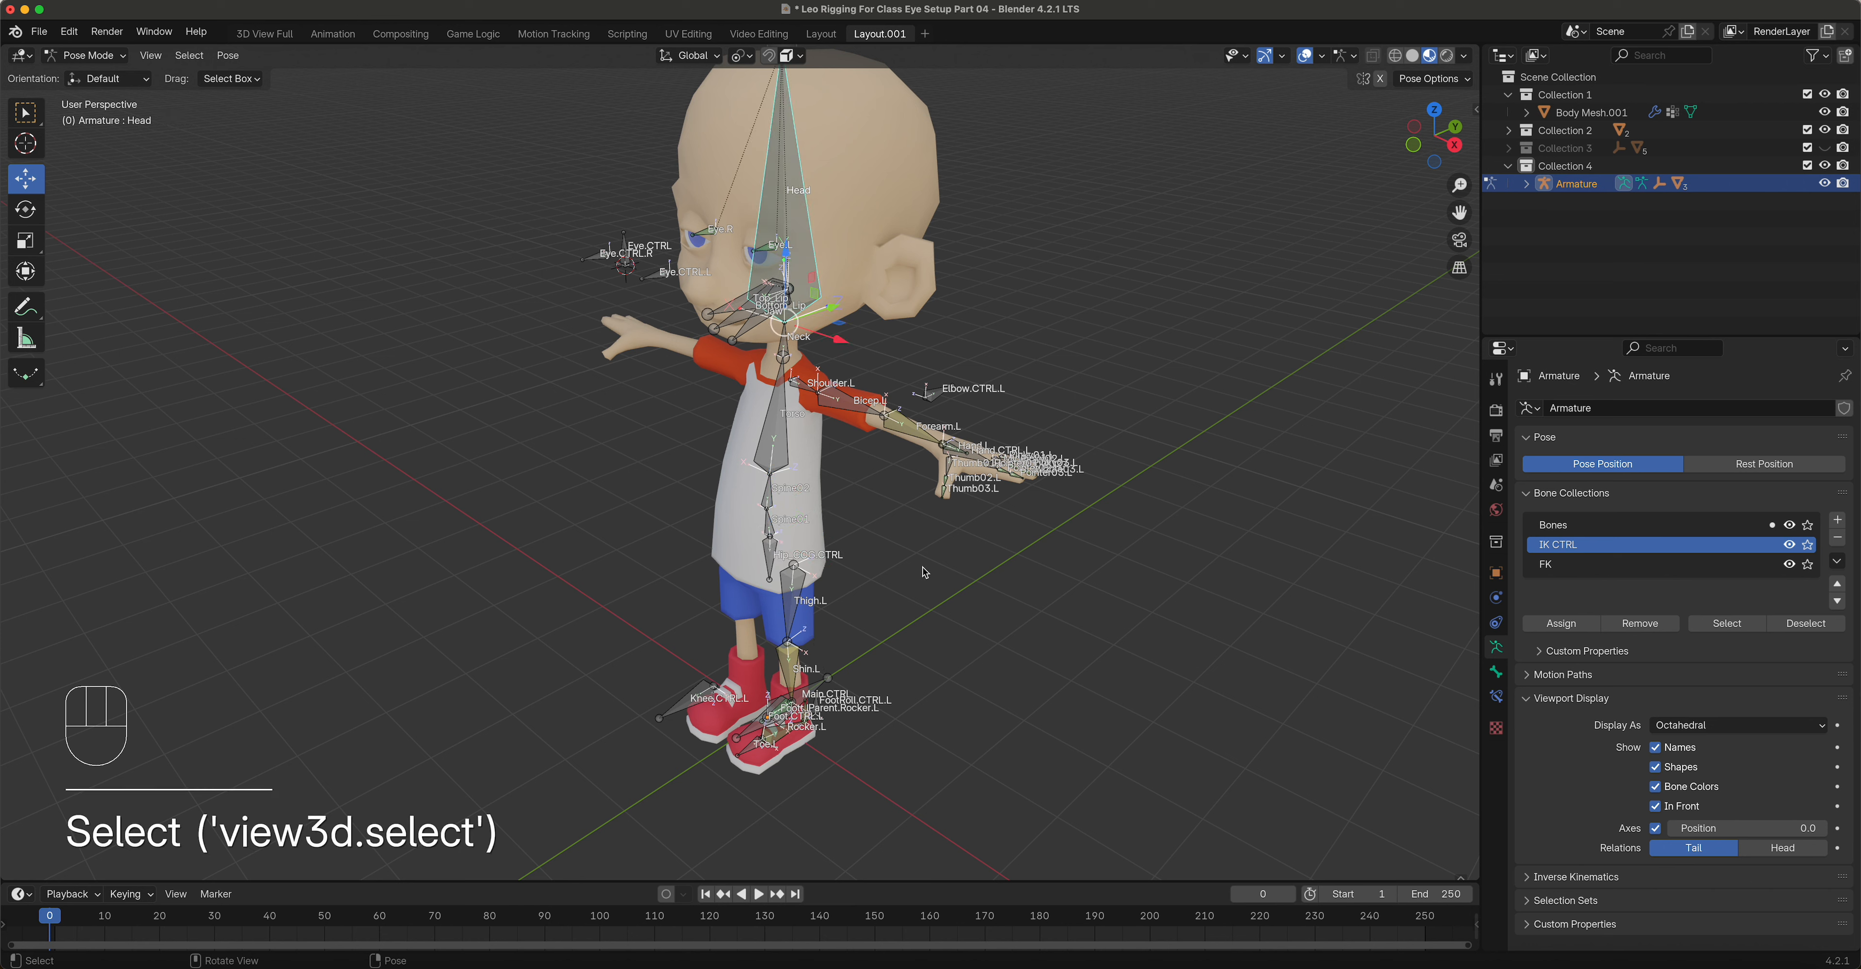
key(r)
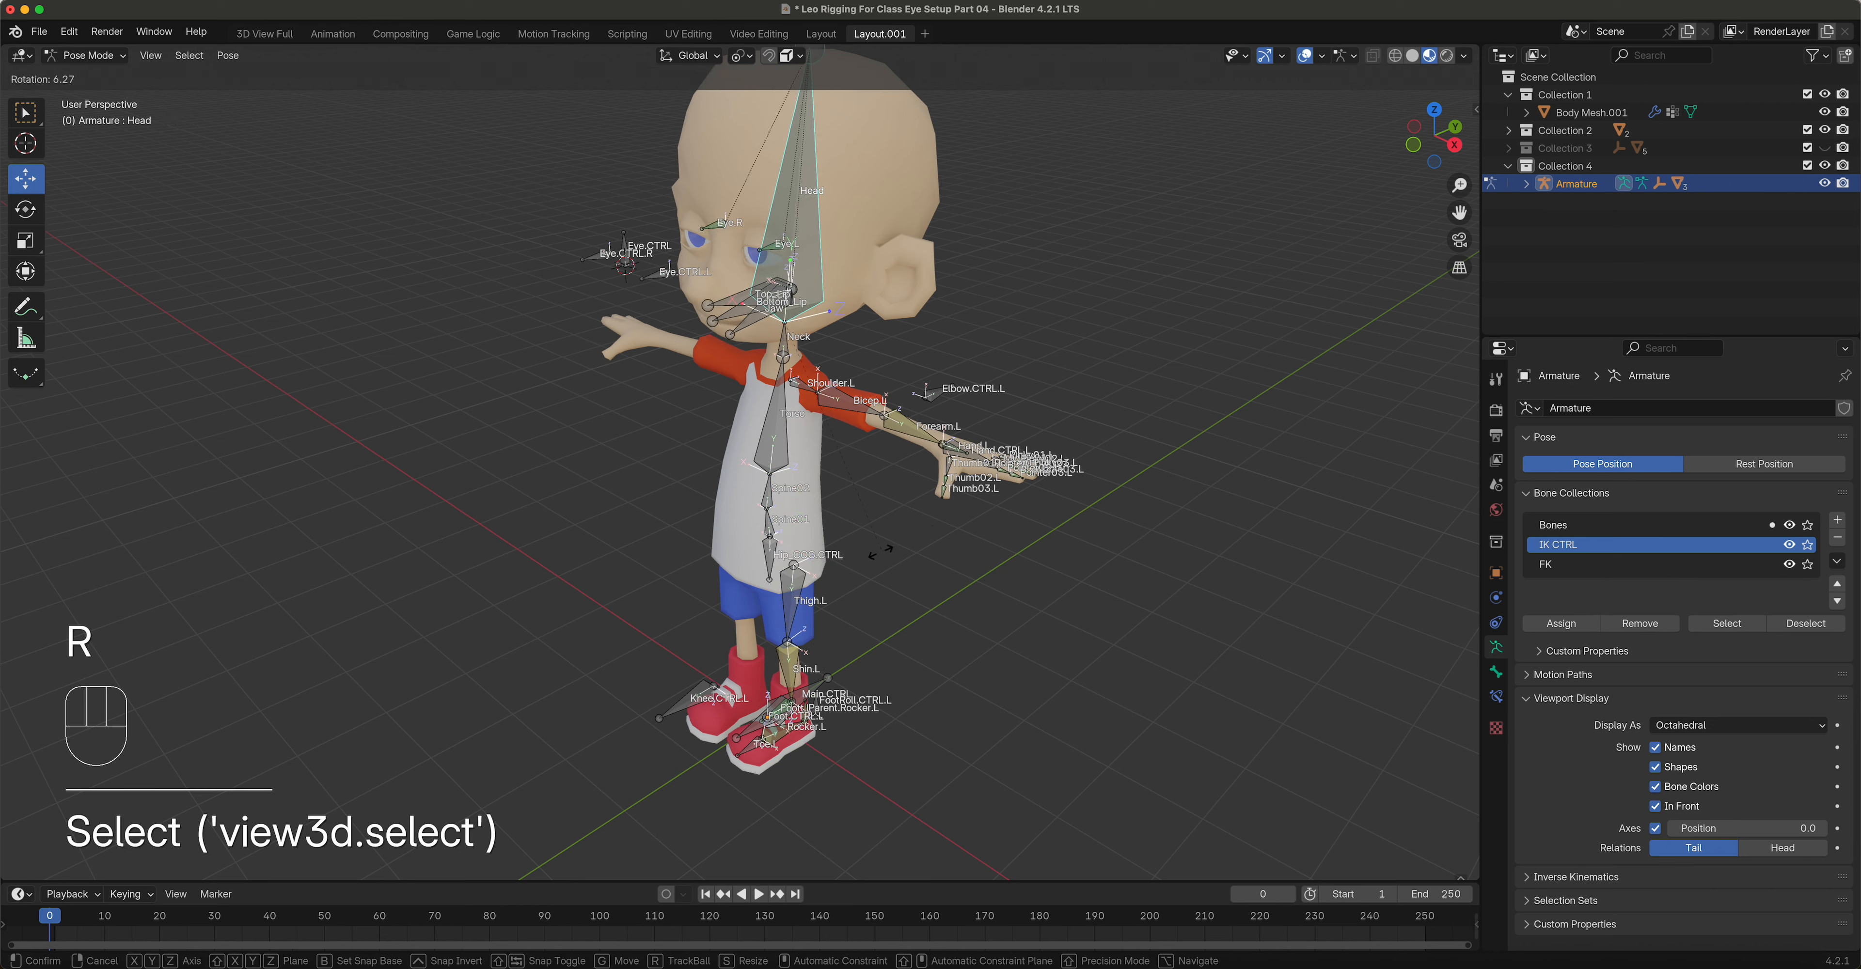
click(867, 513)
scroll(737, 371, up, 3)
shift+middle_drag(737, 370, 735, 567)
click(94, 54)
click(101, 96)
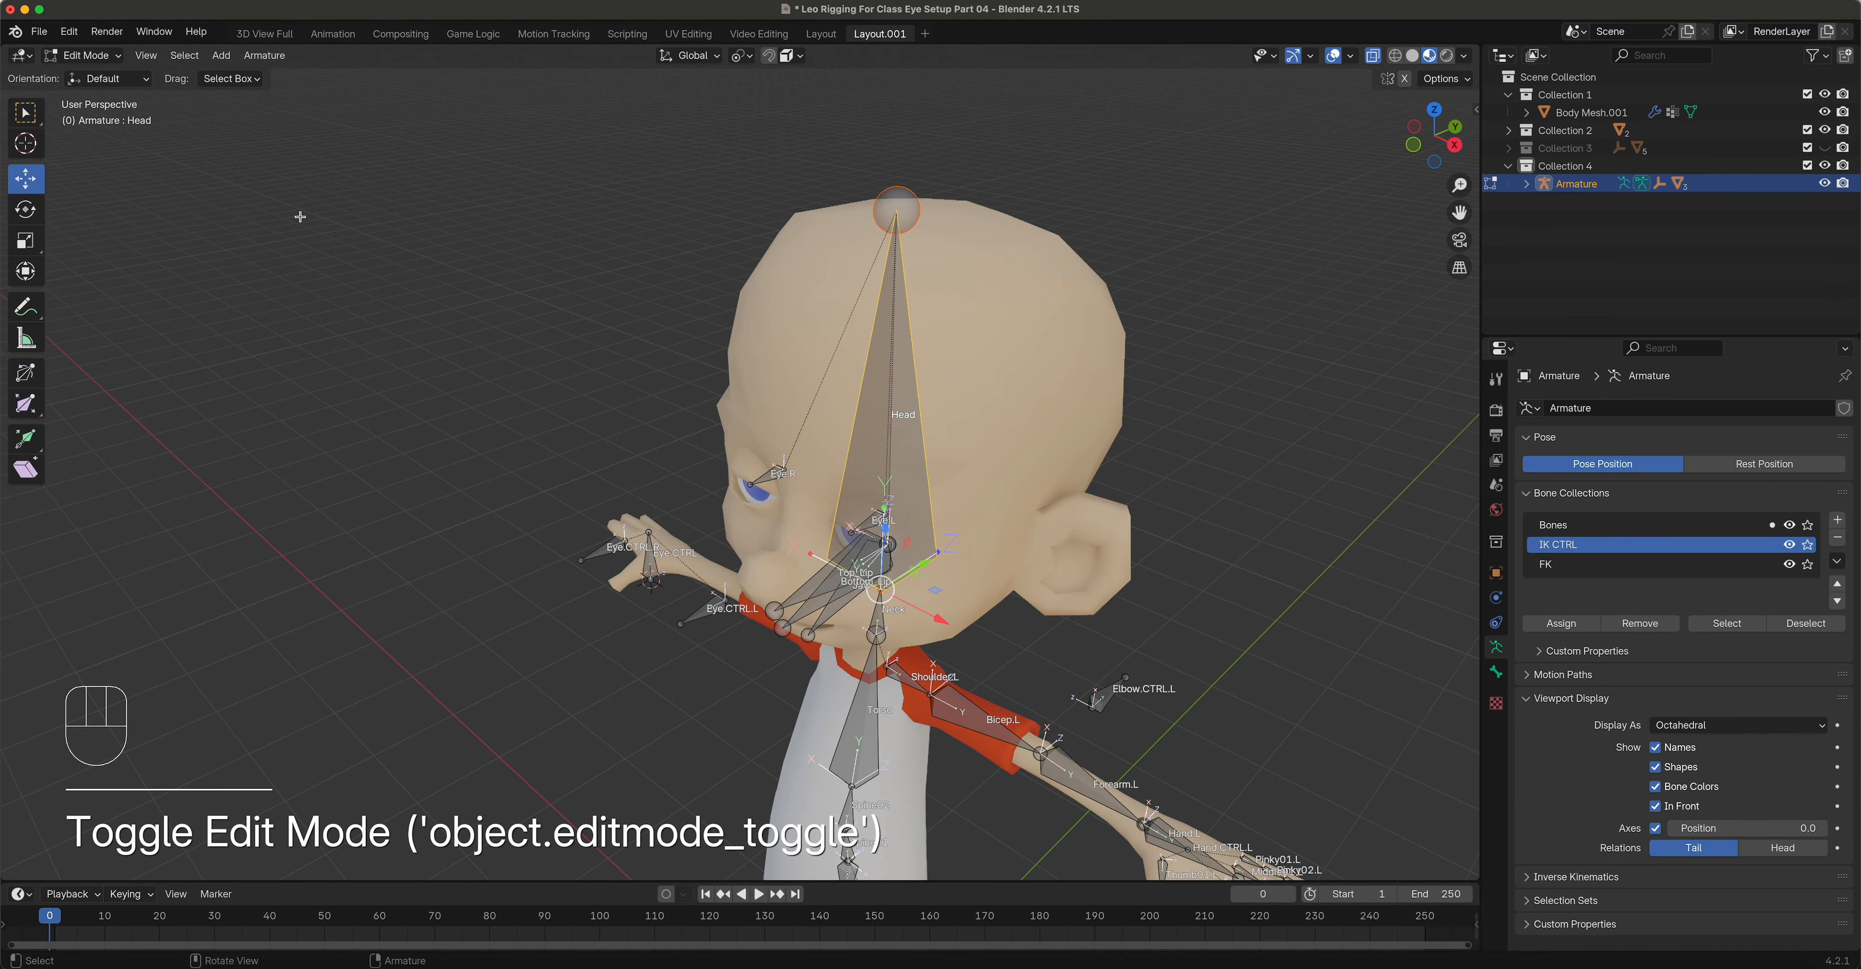
Step: Parent the Eye.CTRL bone to the Head bone with Keep Offset
click(651, 567)
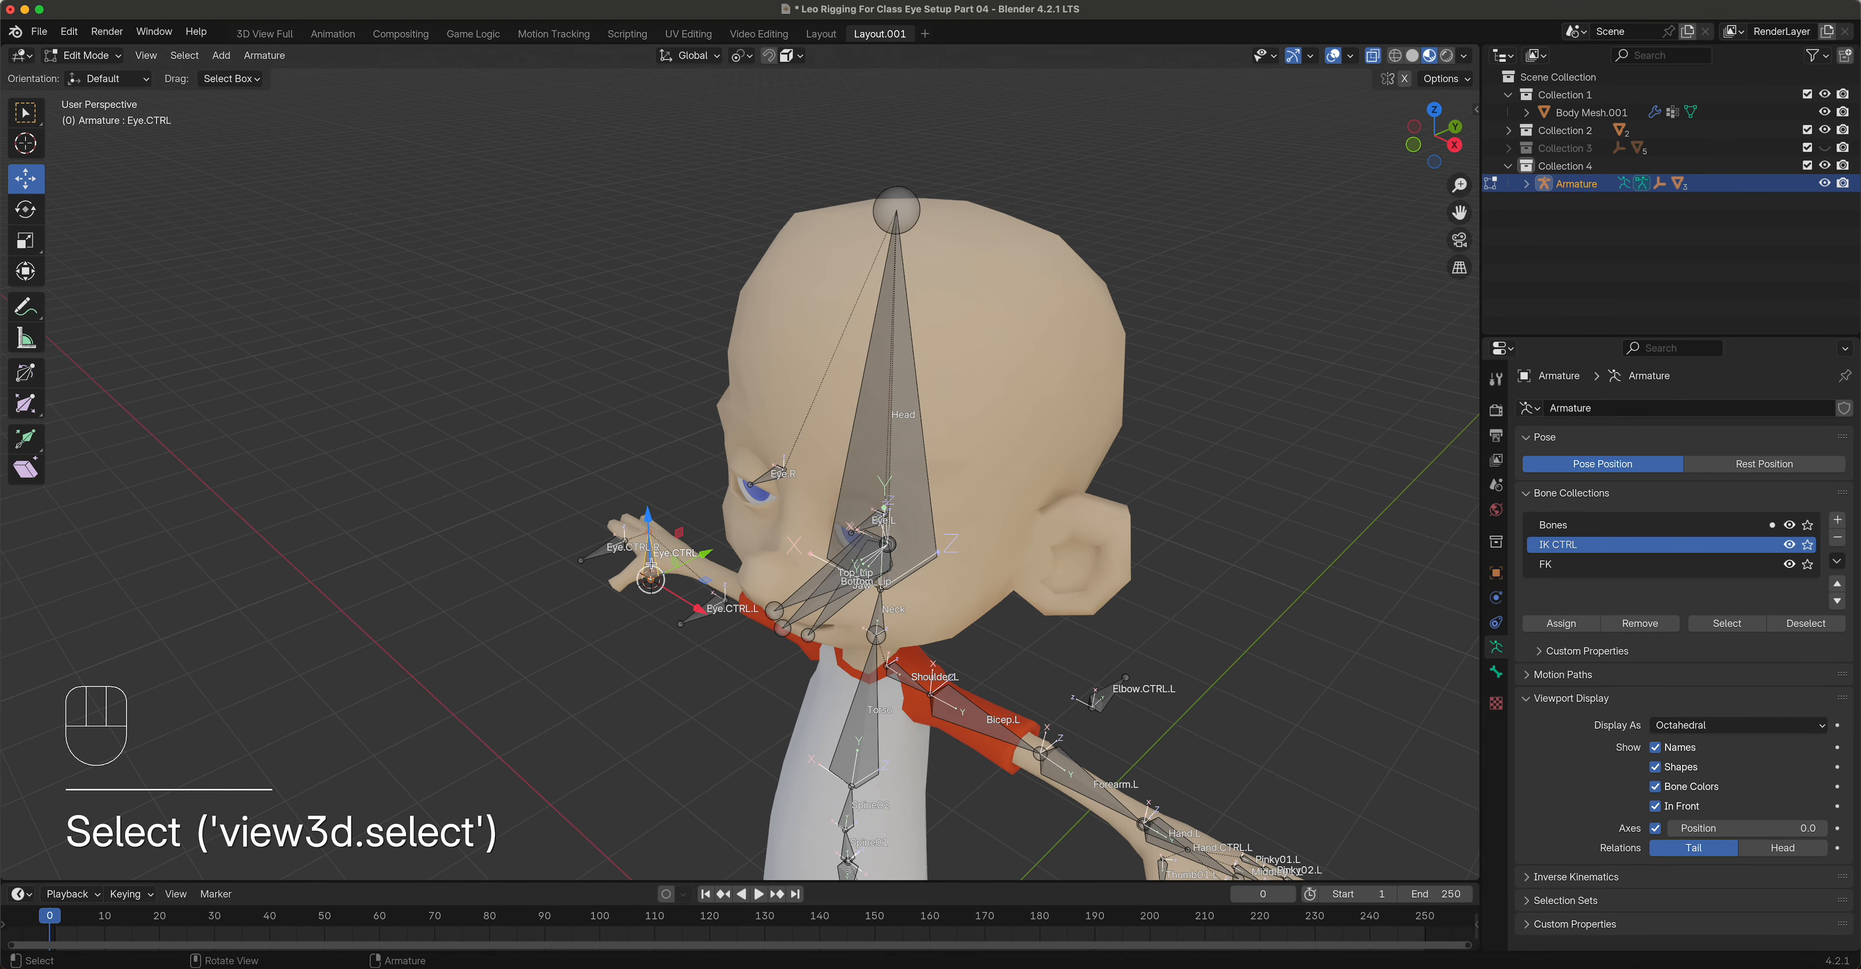
shift+click(877, 450)
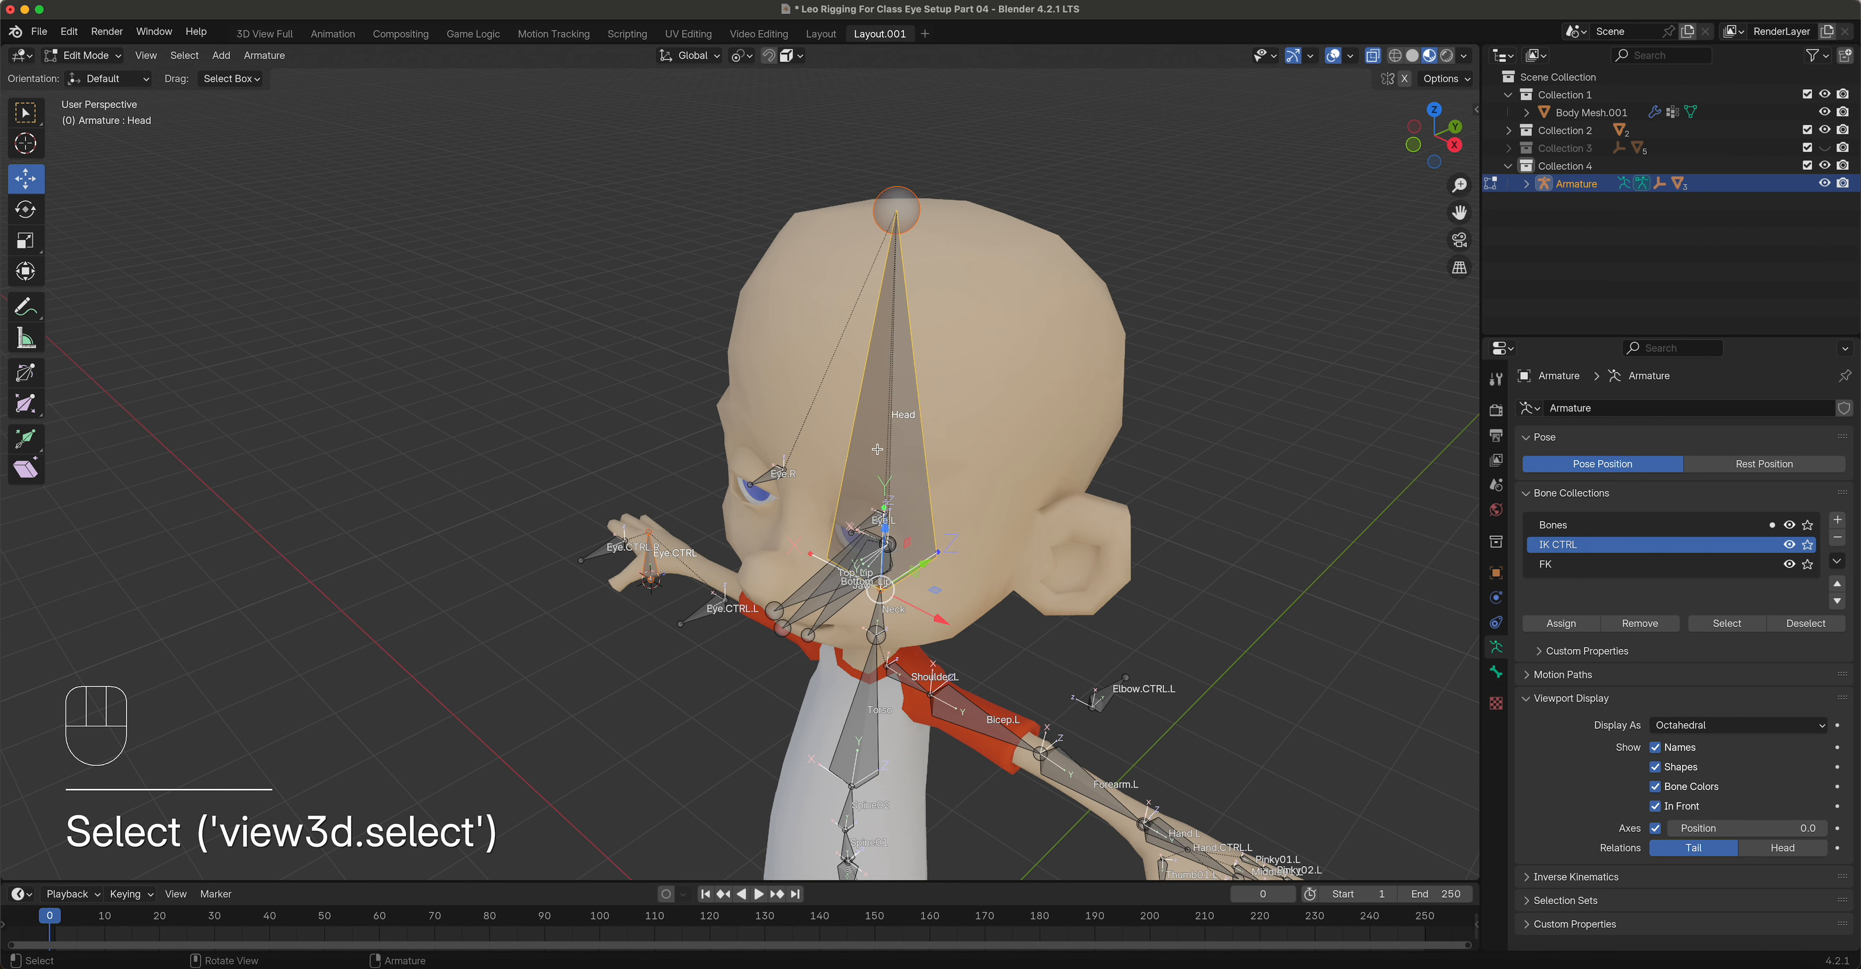
key(ctrl+p)
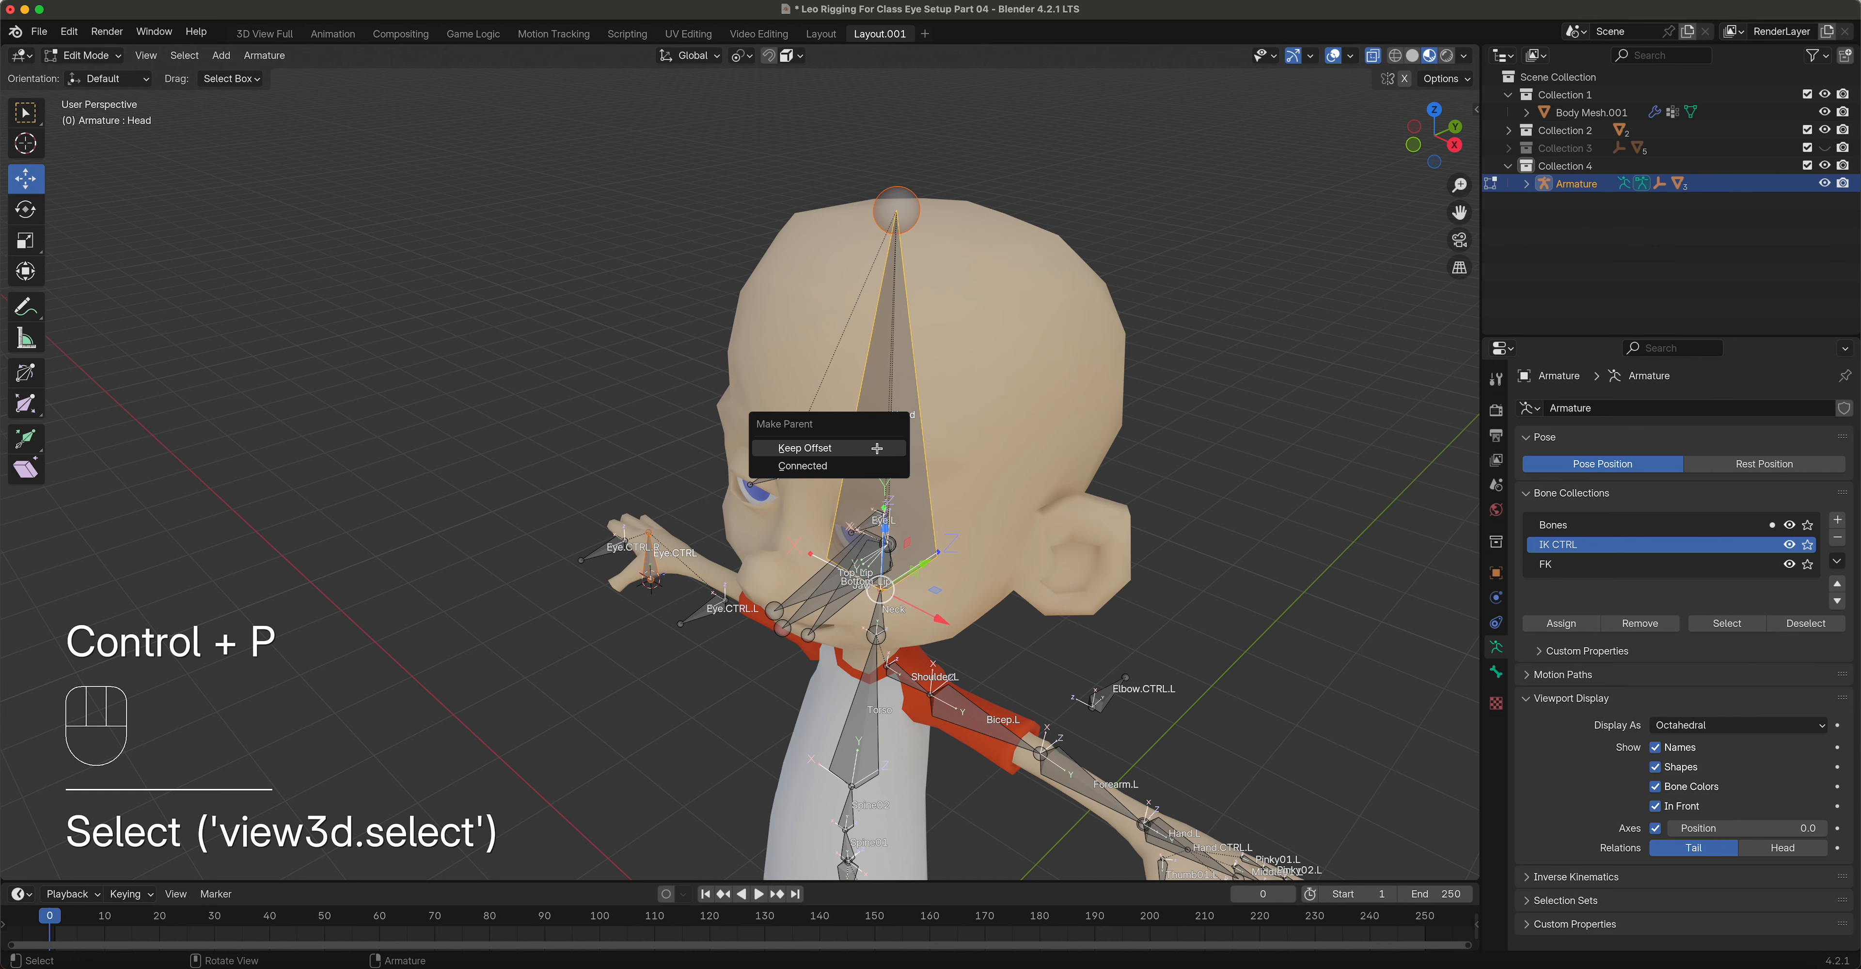
click(877, 448)
Step: Switch to Pose Mode and test-rotate the Head bone to check that the eye controls follow it
click(83, 54)
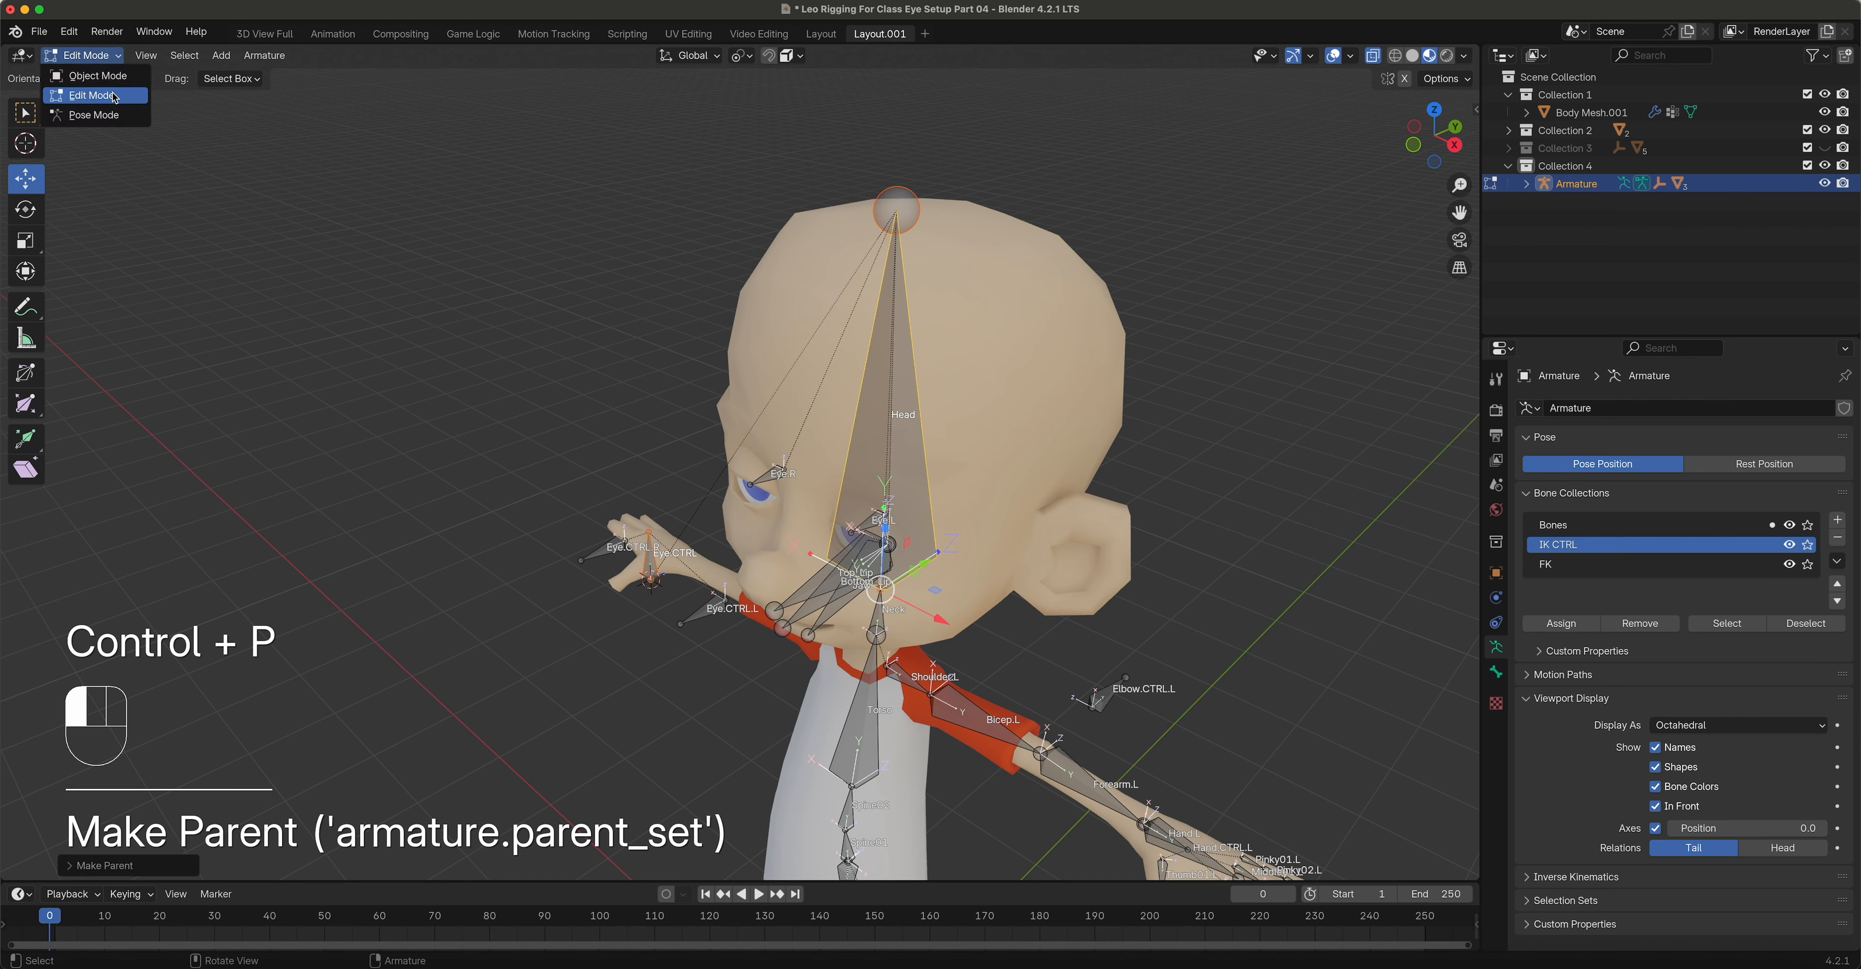
click(90, 114)
click(900, 462)
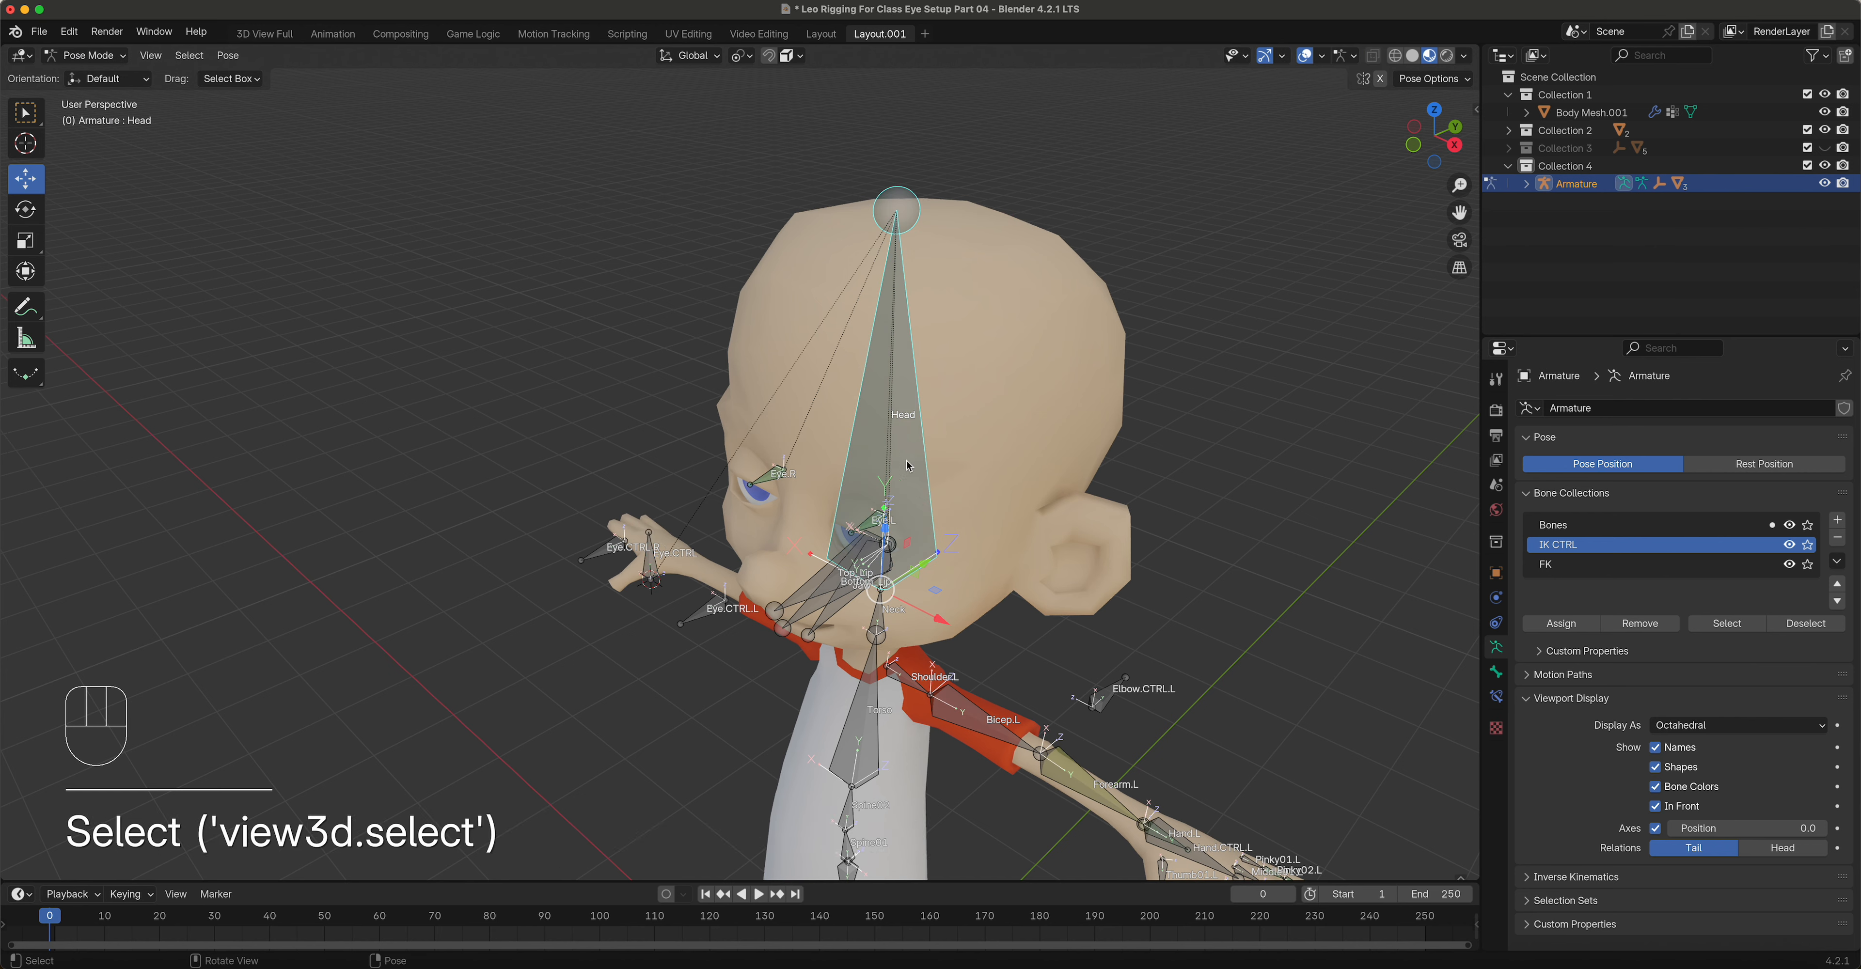
key(r)
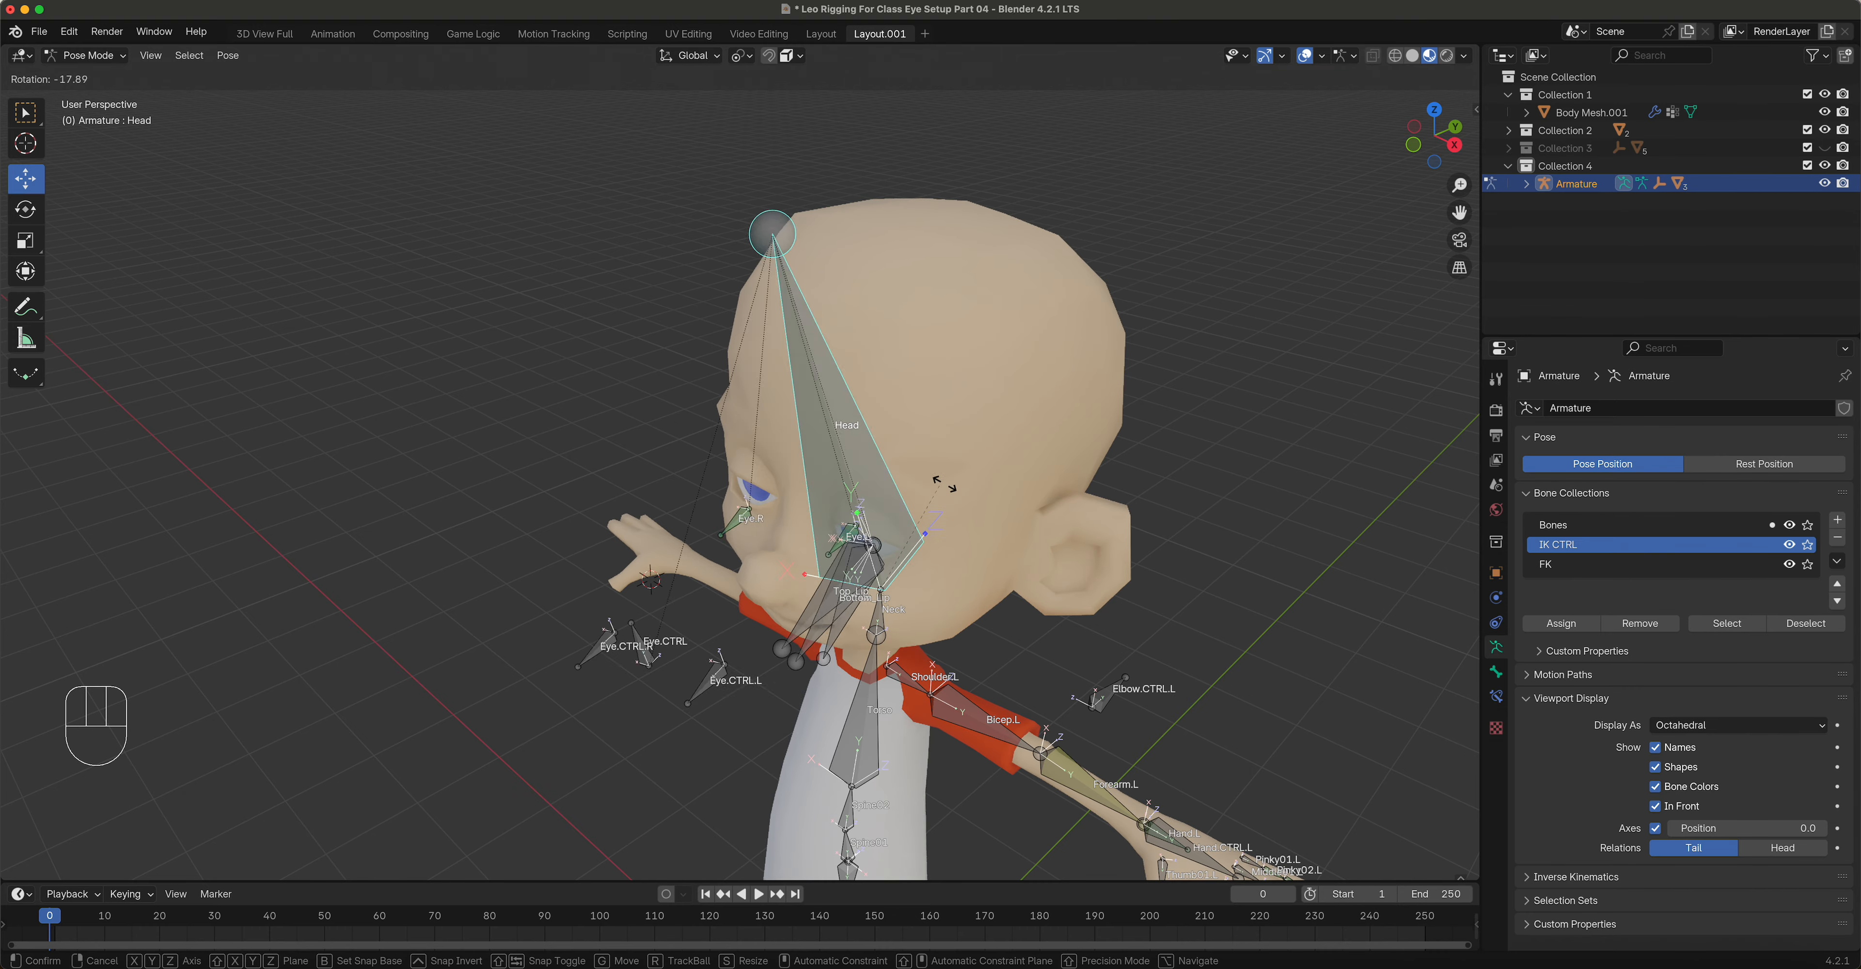
click(993, 586)
Step: Try moving the Hand.CTRL.L and Elbow.CTRL.L bones to test the arm controls, cancelling each move
shift+middle_drag(918, 653, 916, 438)
click(908, 440)
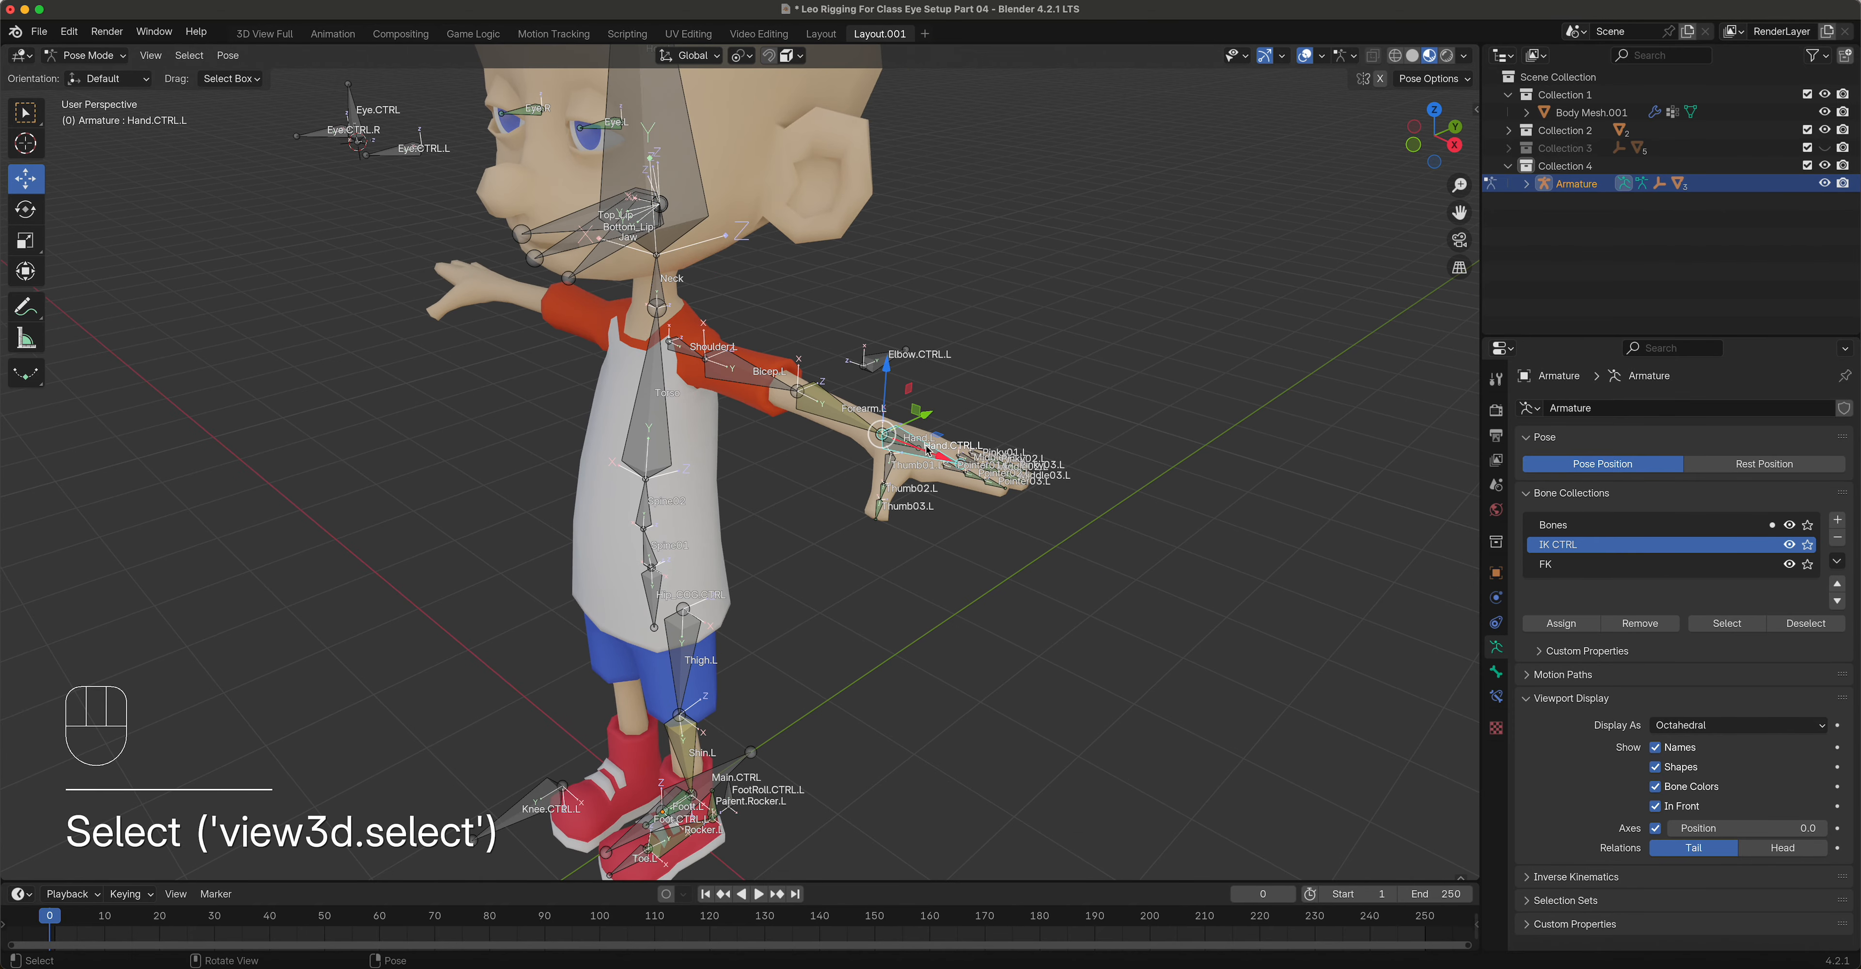
key(g)
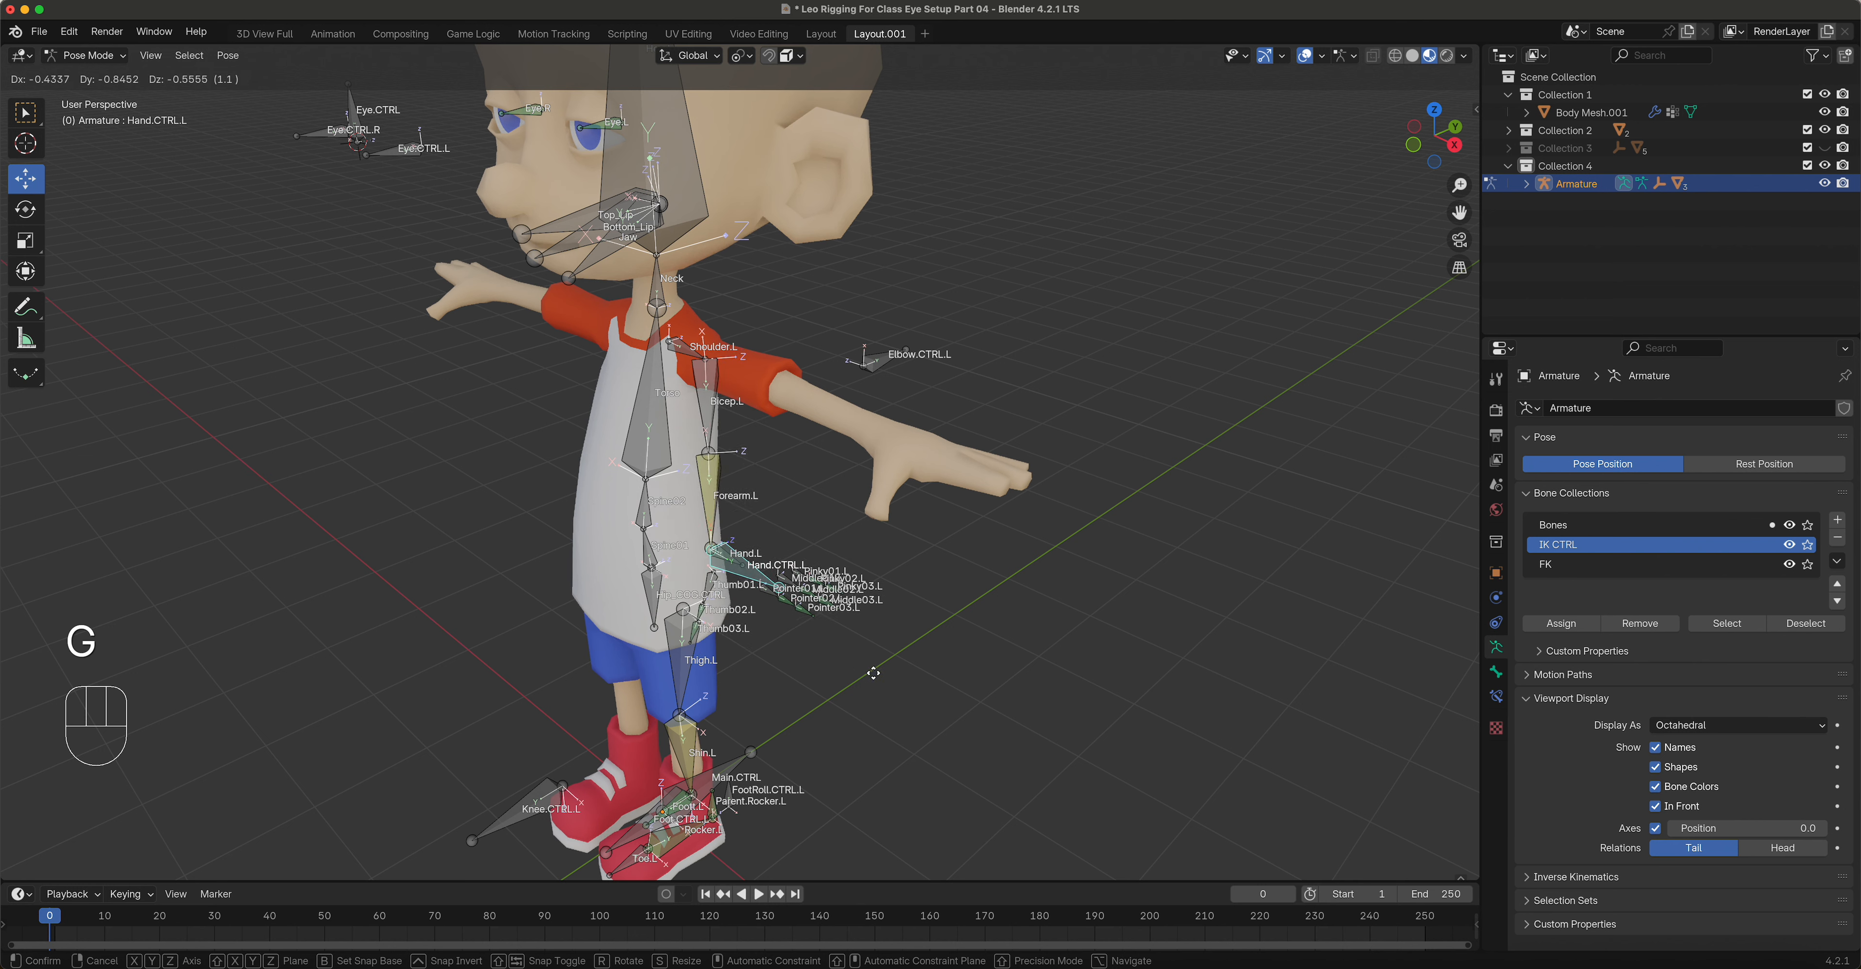
click(881, 652)
click(873, 364)
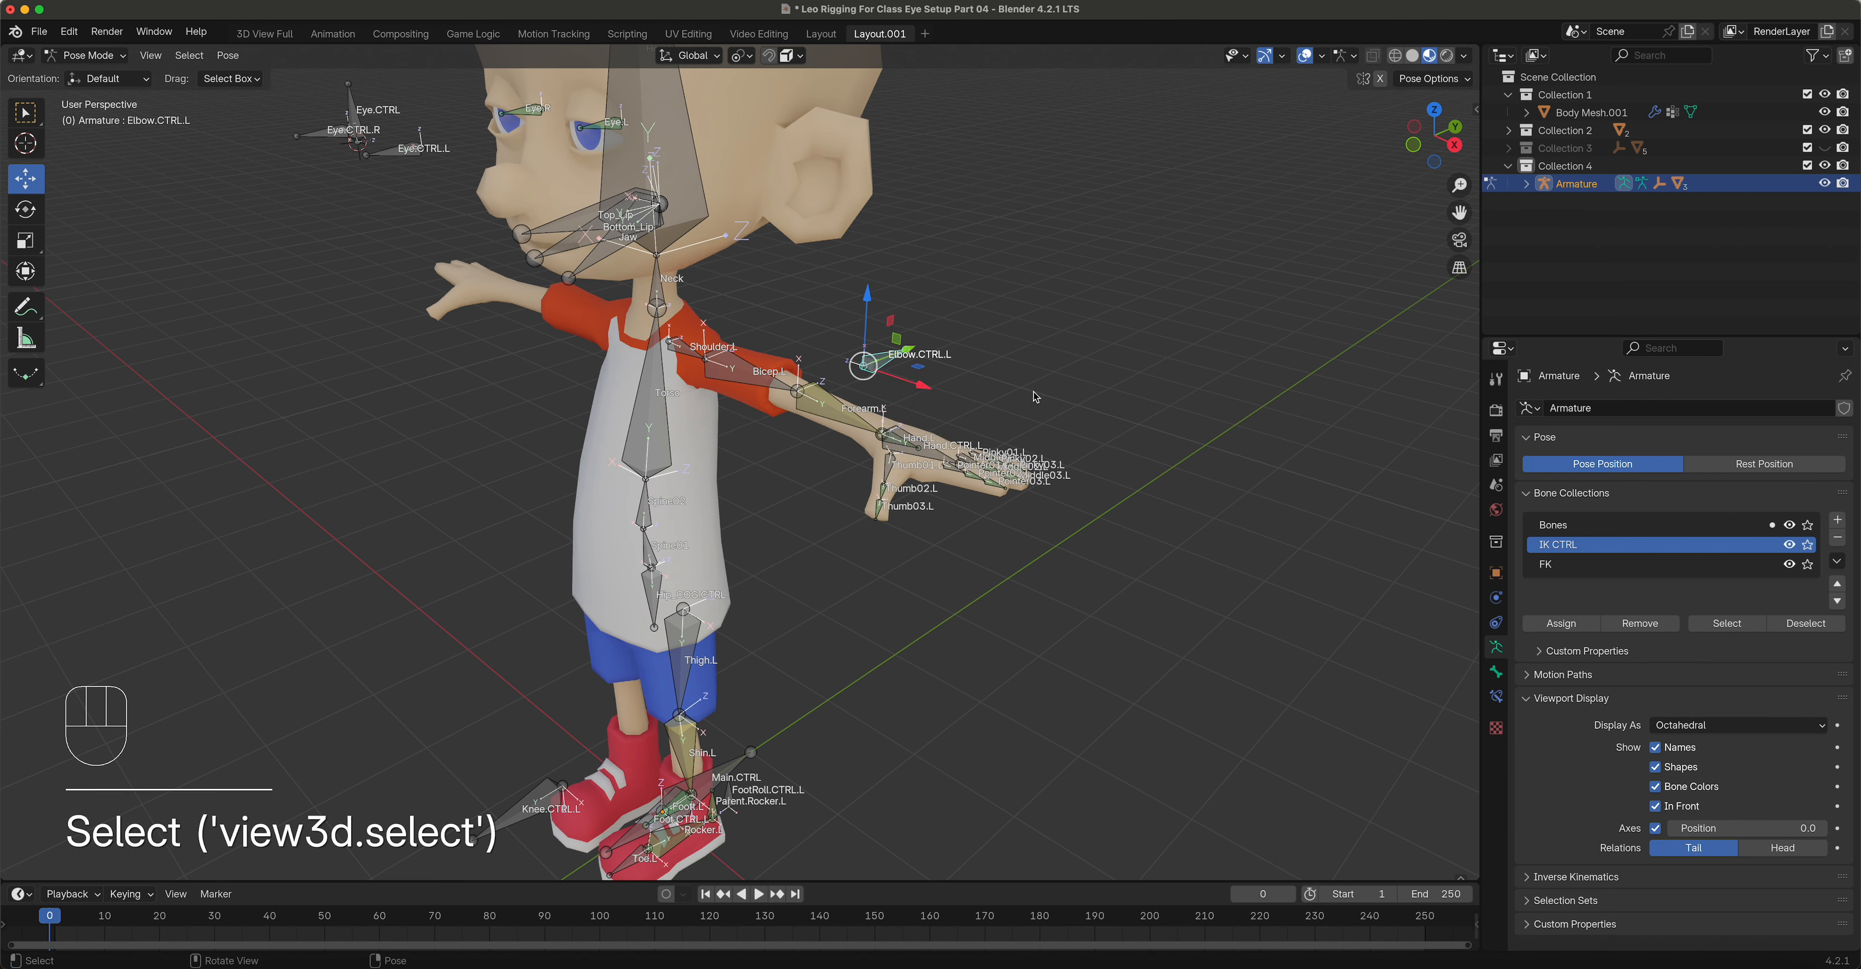
key(g)
right_click(1027, 399)
Step: Try moving the Hip_COG.CTRL and Knee.CTRL.L bones to test them, cancelling each move
shift+middle_drag(806, 799, 892, 538)
click(732, 378)
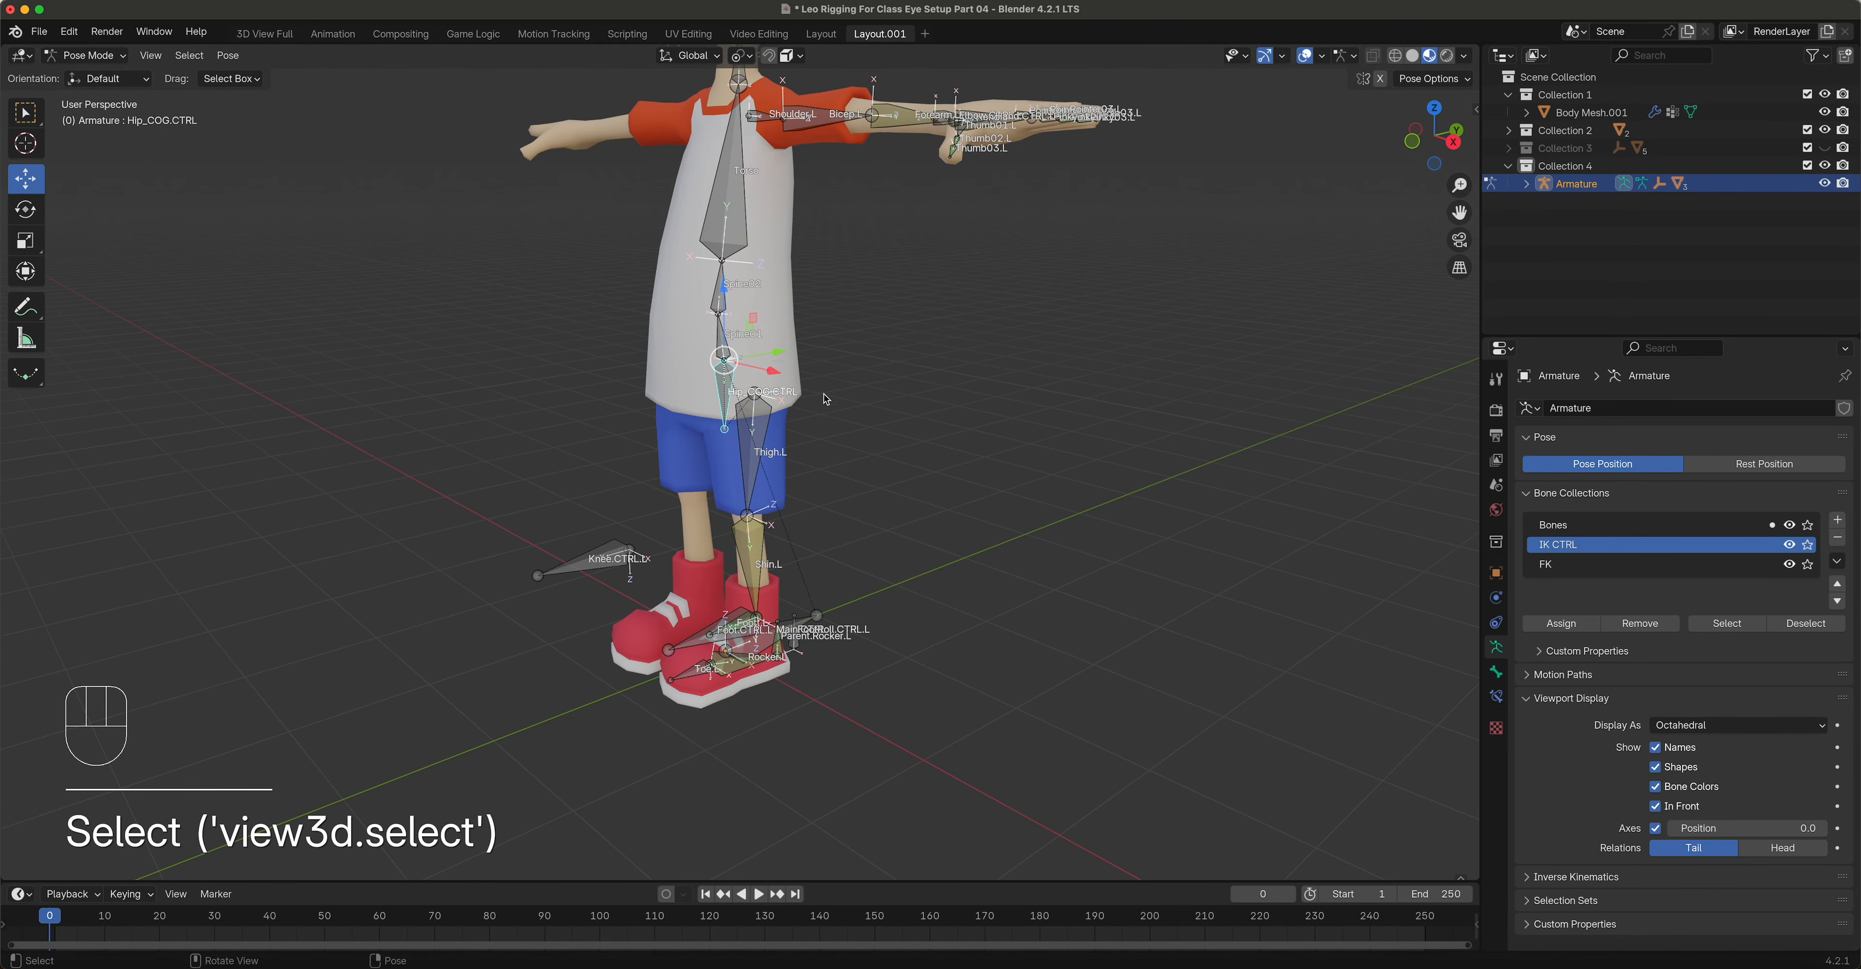
drag(733, 305, 750, 346)
right_click(749, 346)
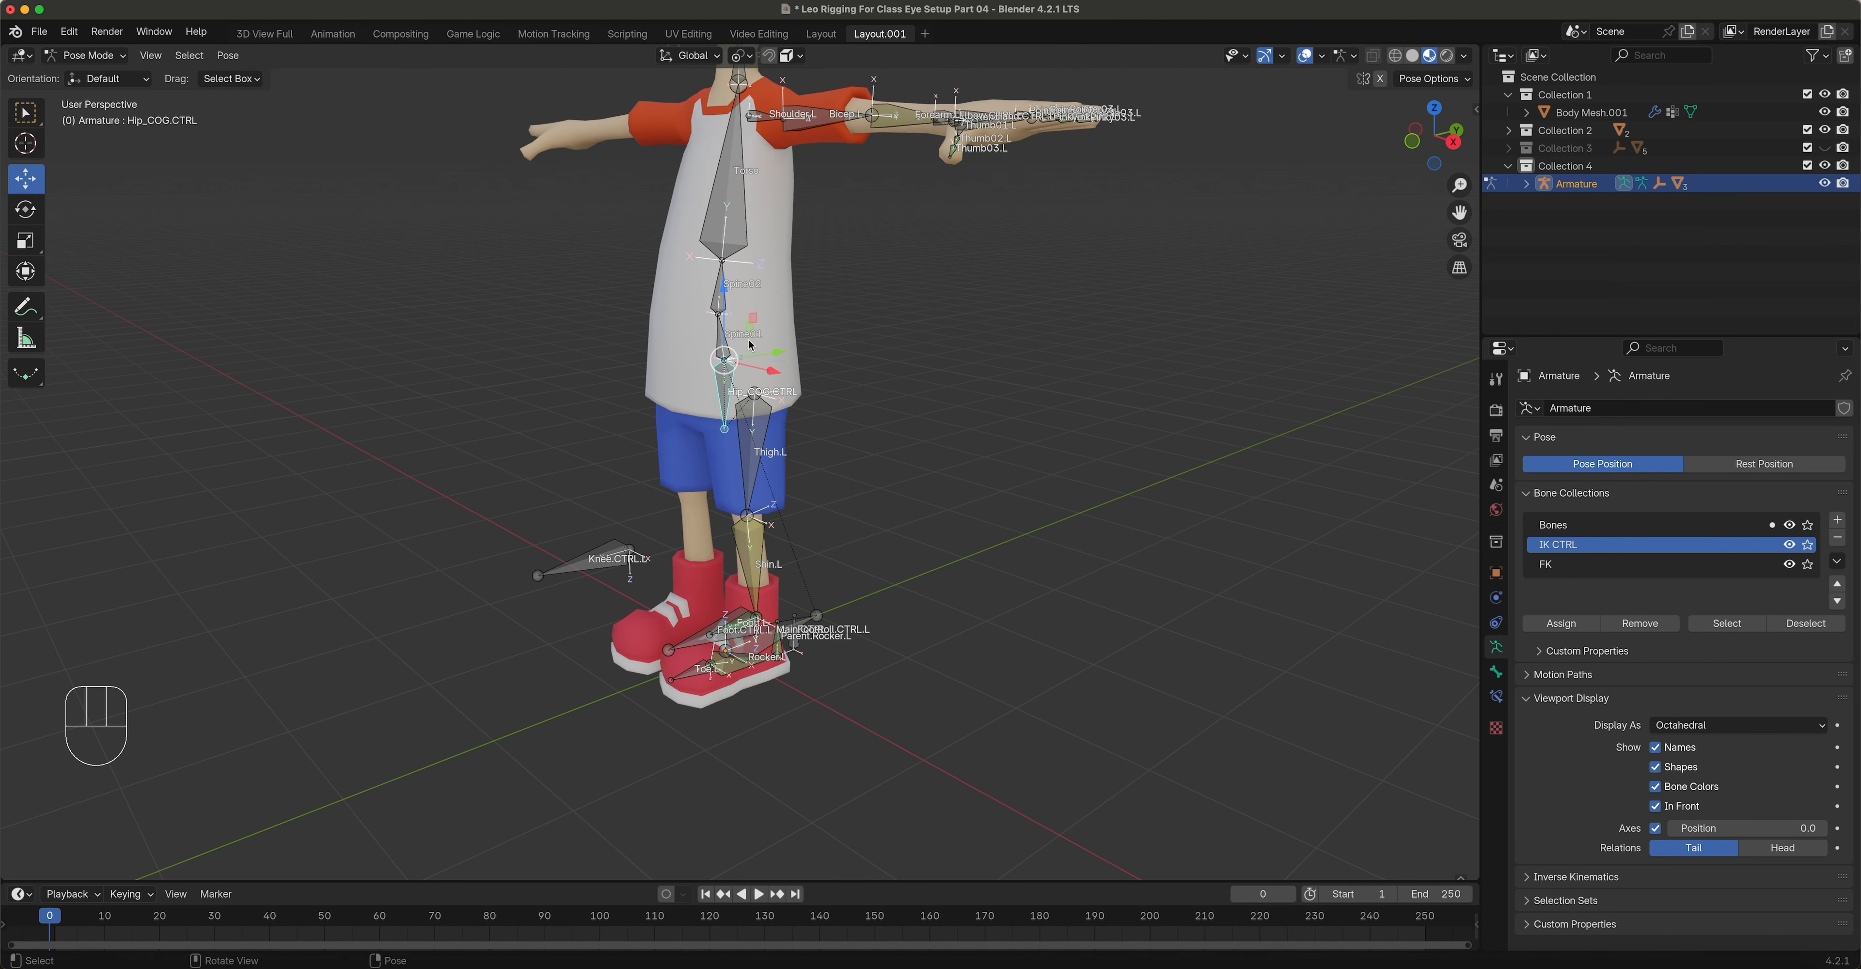
click(604, 563)
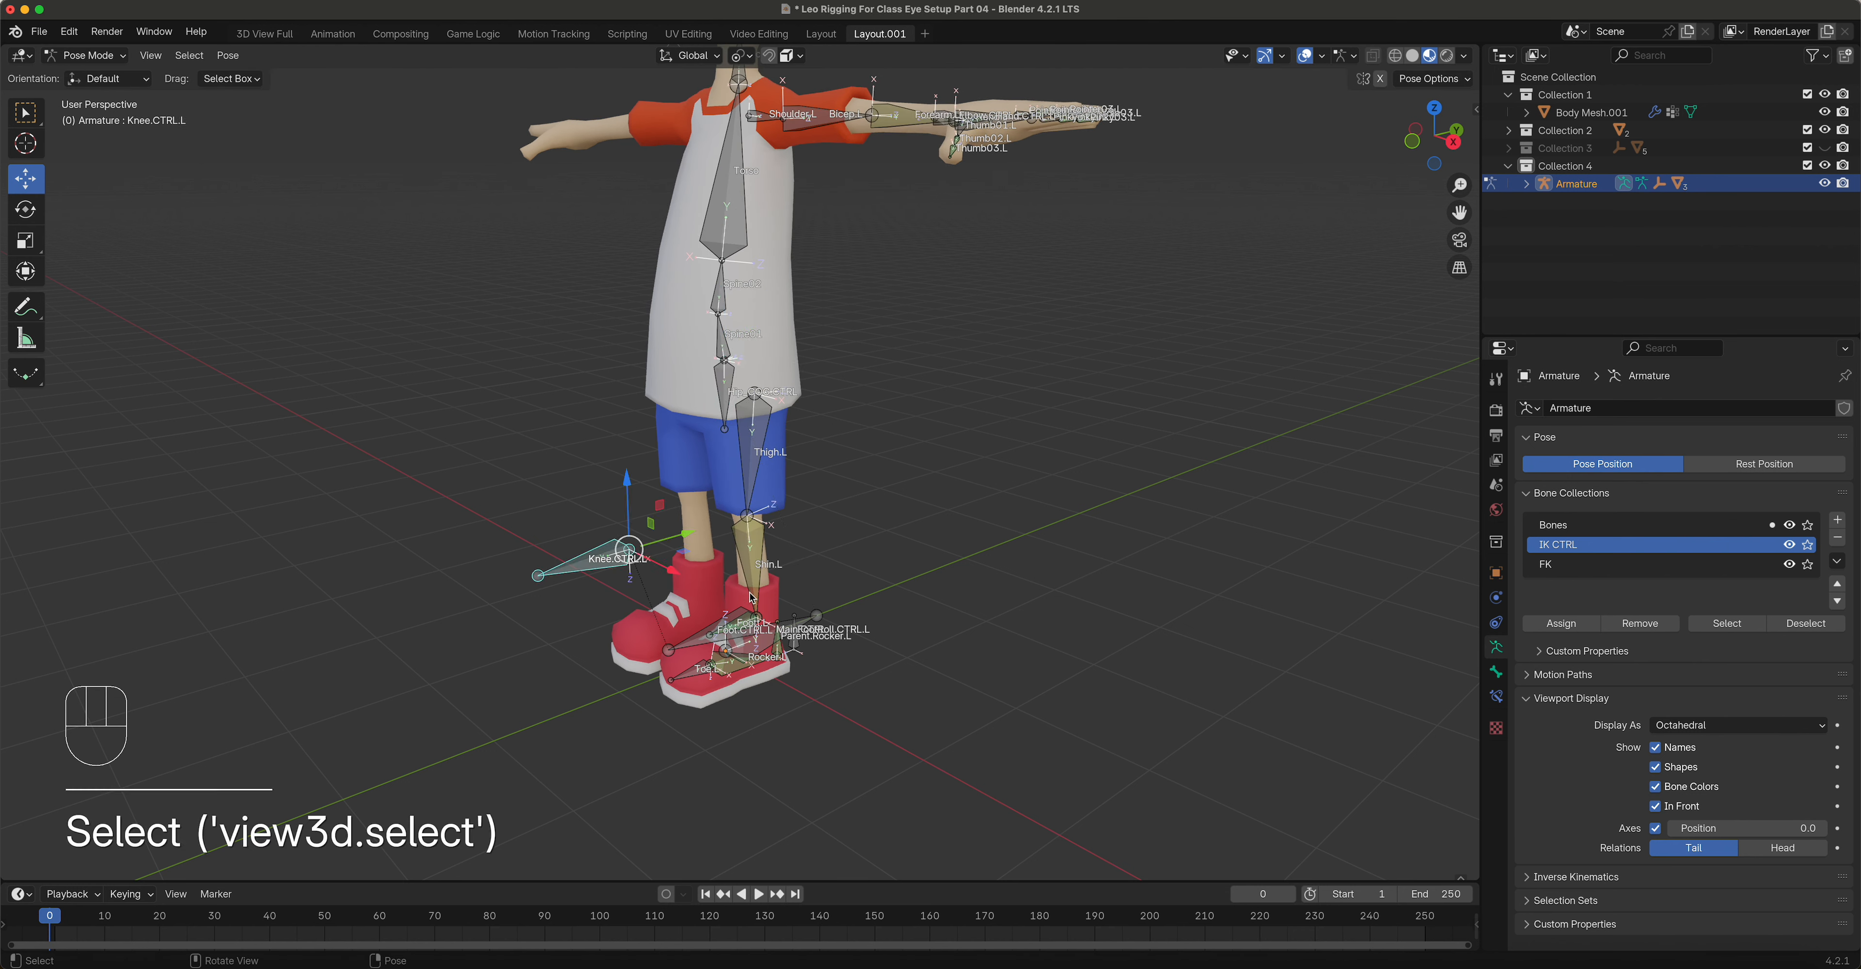
key(g)
right_click(813, 629)
Step: Try moving the Foot.CTRL.L bone and rotating the FootRoll.CTRL.L bone to test the foot controls, cancelling both
shift+middle_drag(800, 658, 815, 529)
scroll(773, 544, down, 2)
scroll(761, 547, up, 4)
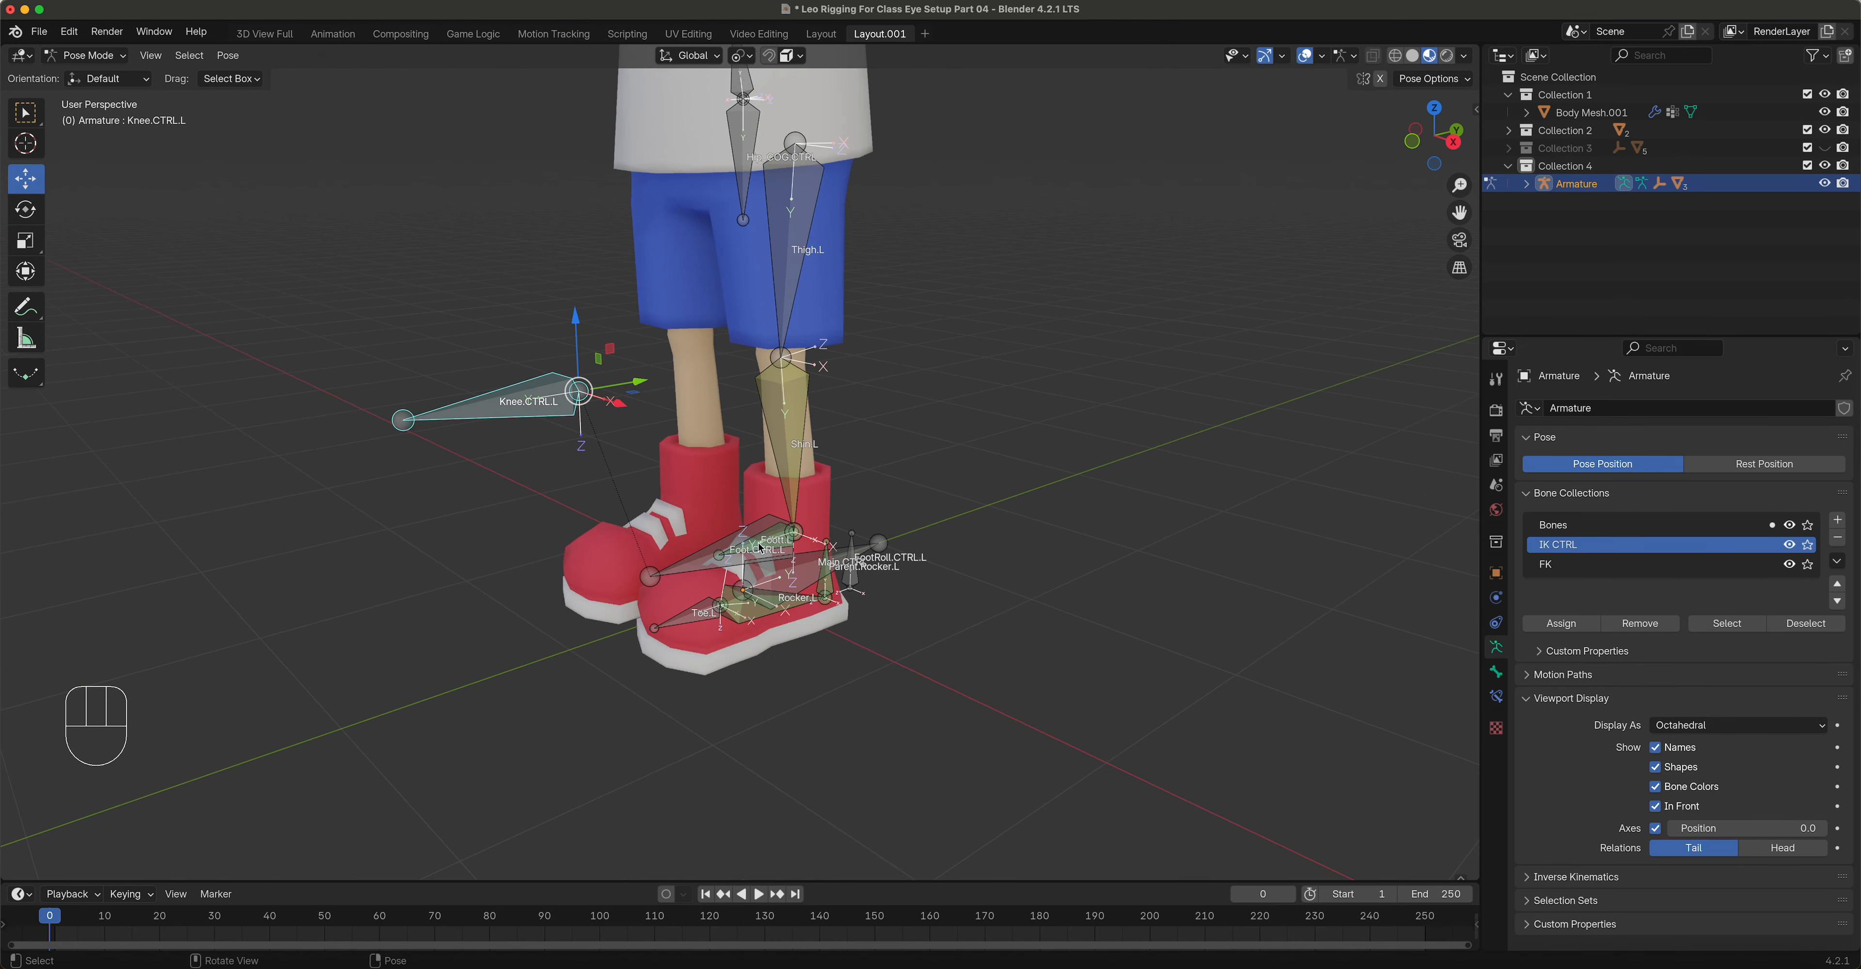
click(730, 570)
key(g)
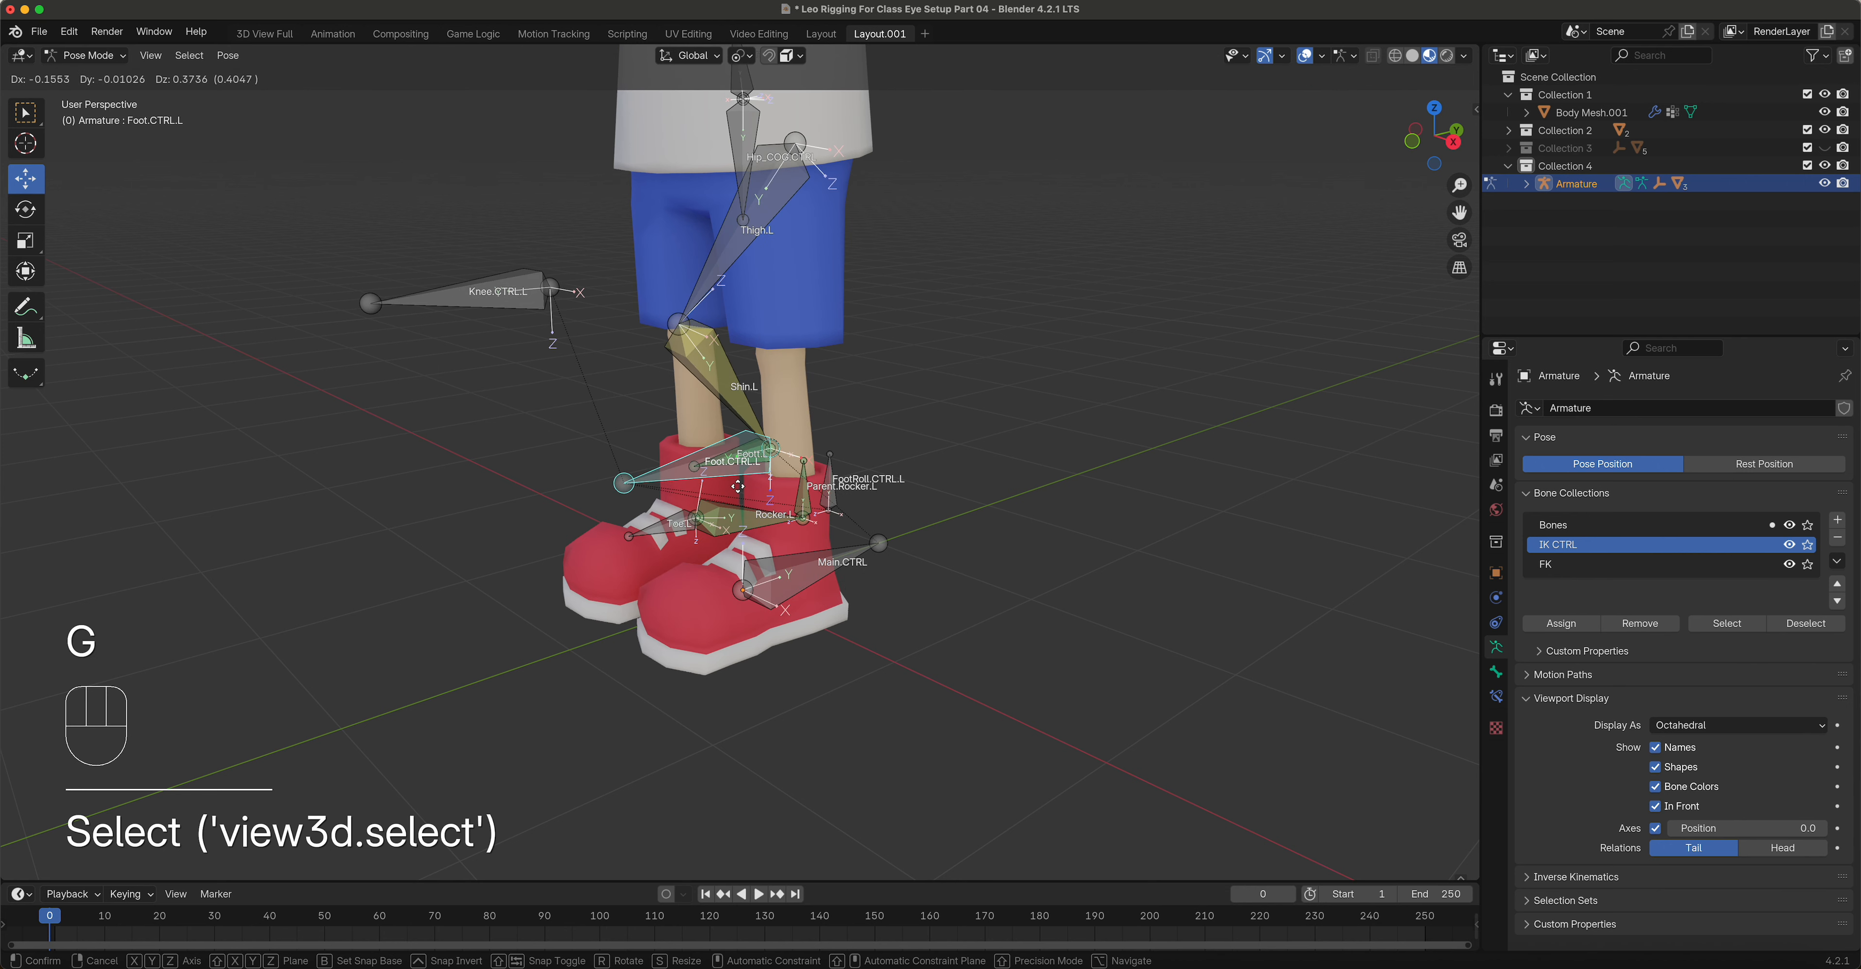
right_click(847, 580)
click(850, 582)
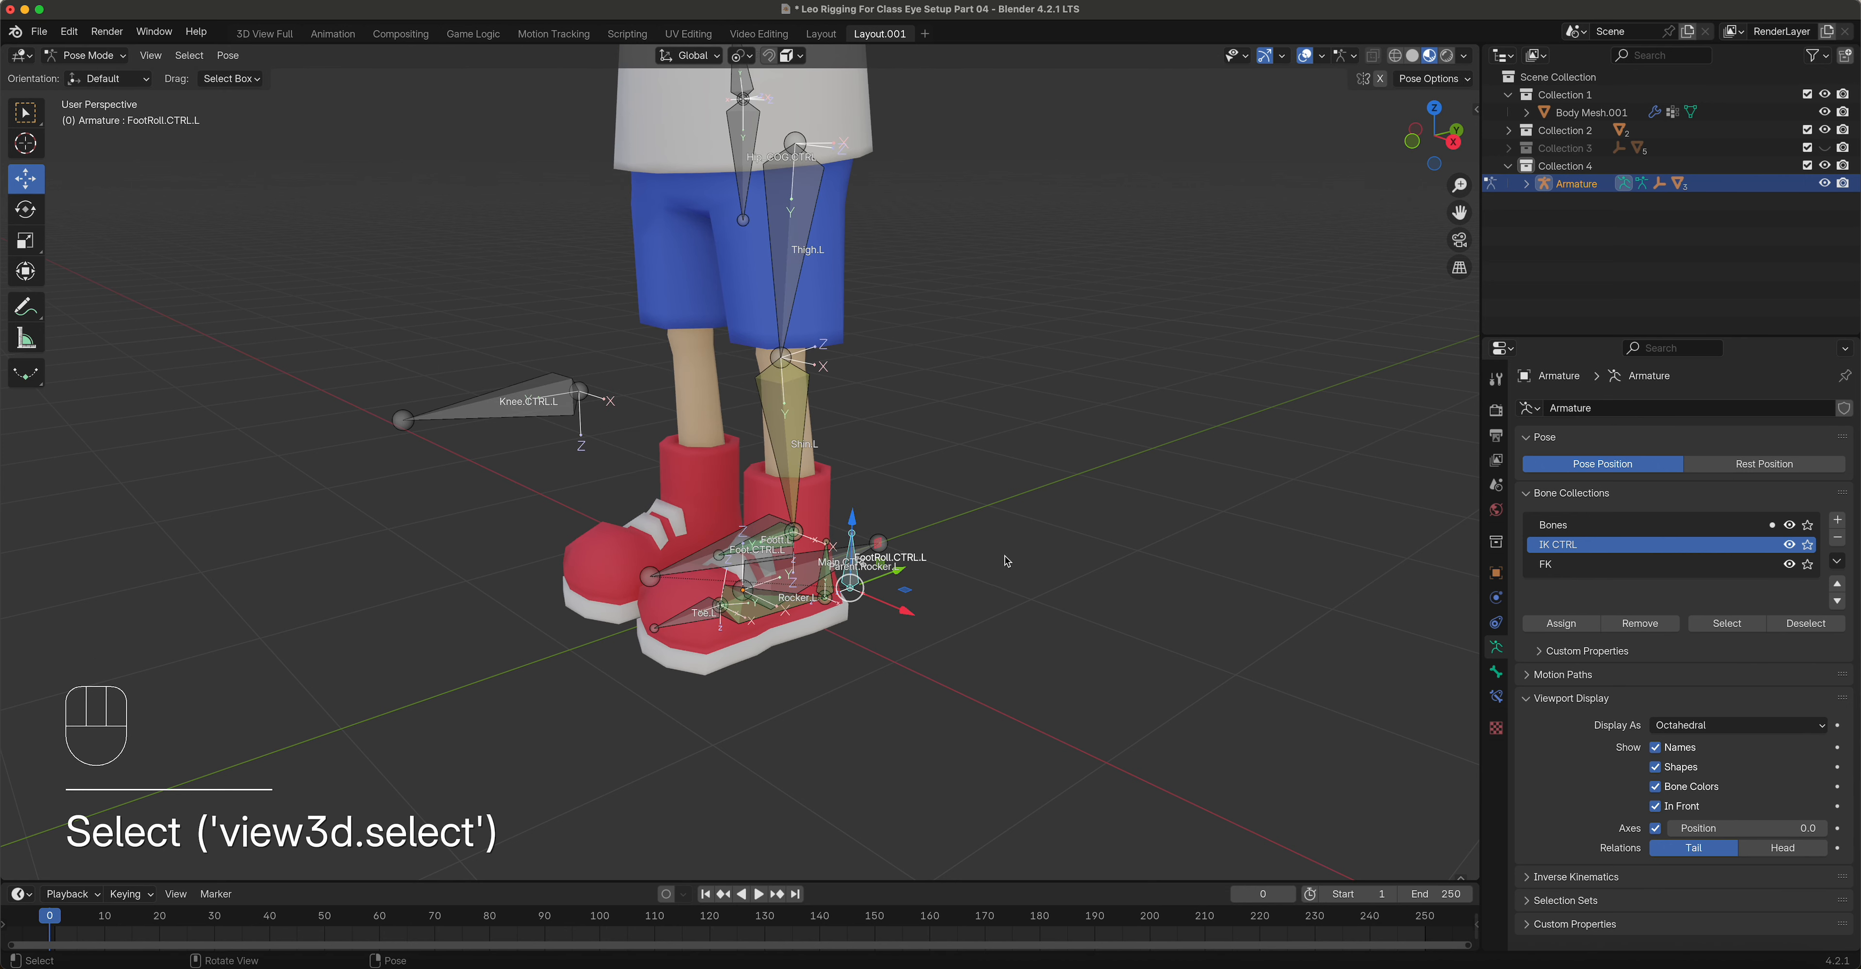
key(r)
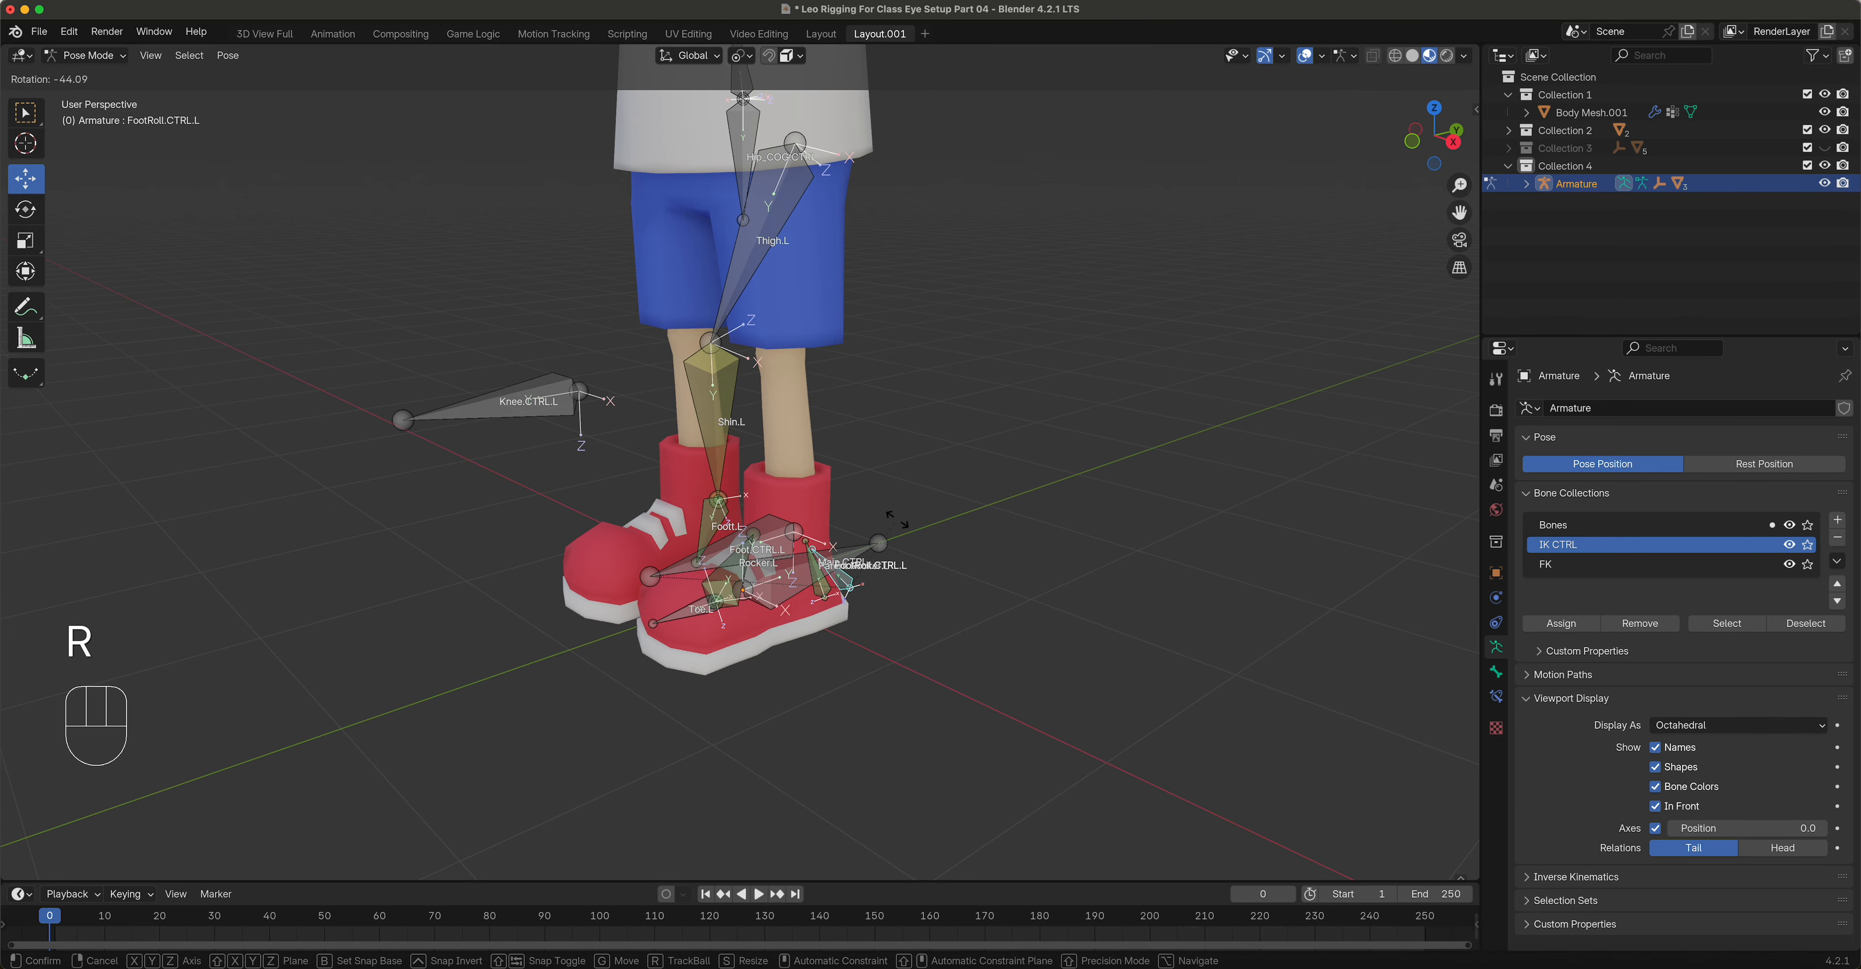
right_click(897, 519)
Step: Try moving the Main.CTRL bone to test how it carries the whole rig, and cancel the move
middle_drag(897, 518, 860, 531)
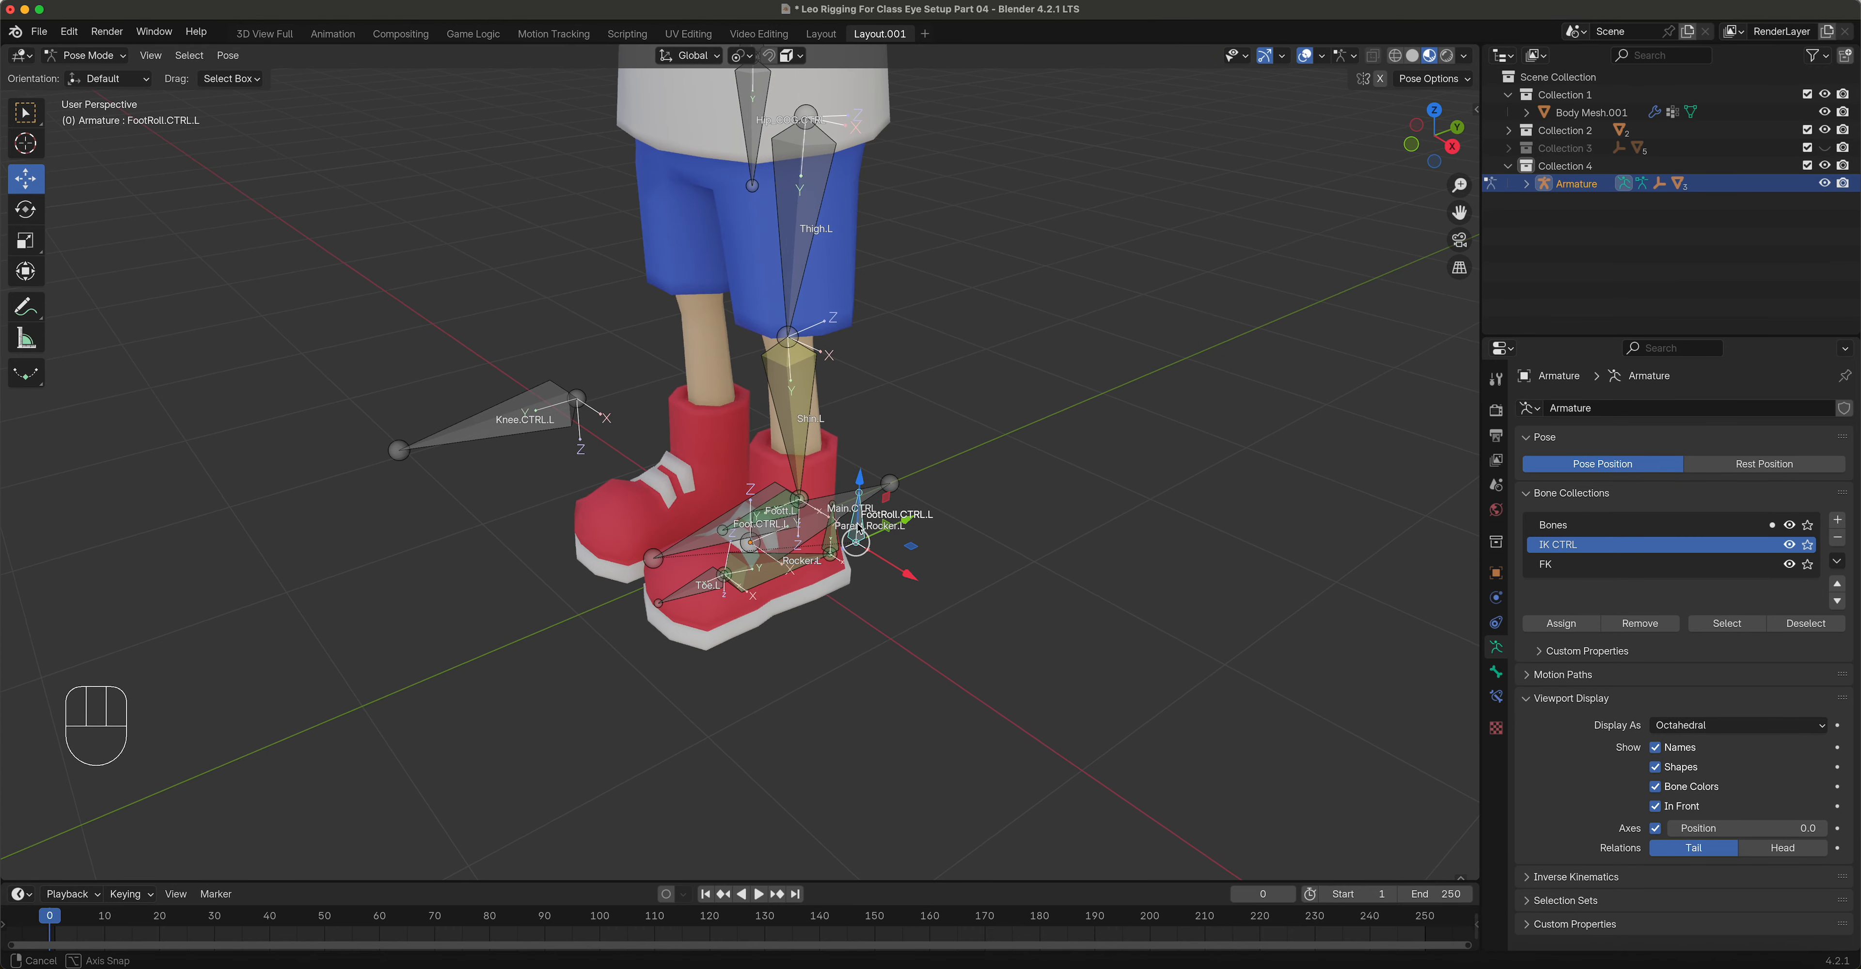
click(870, 504)
scroll(949, 551, down, 3)
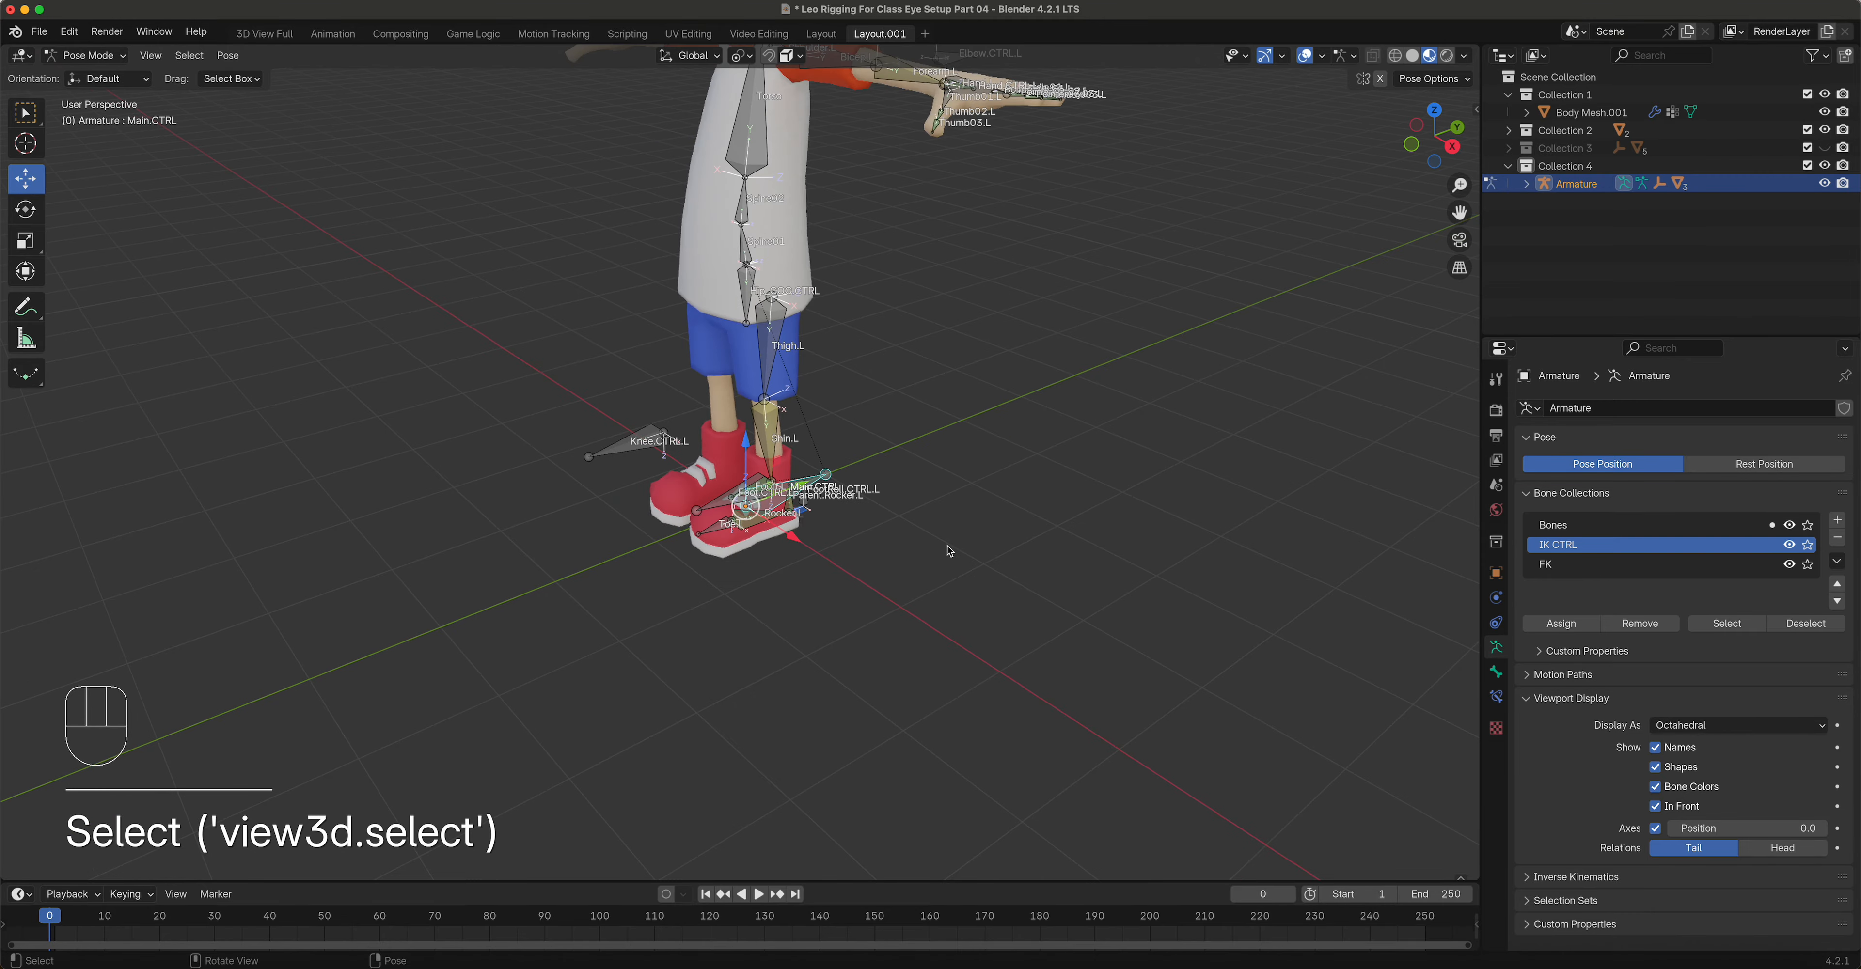
scroll(903, 527, down, 3)
shift+scroll(872, 624, up, 3)
shift+middle_drag(891, 634, 901, 692)
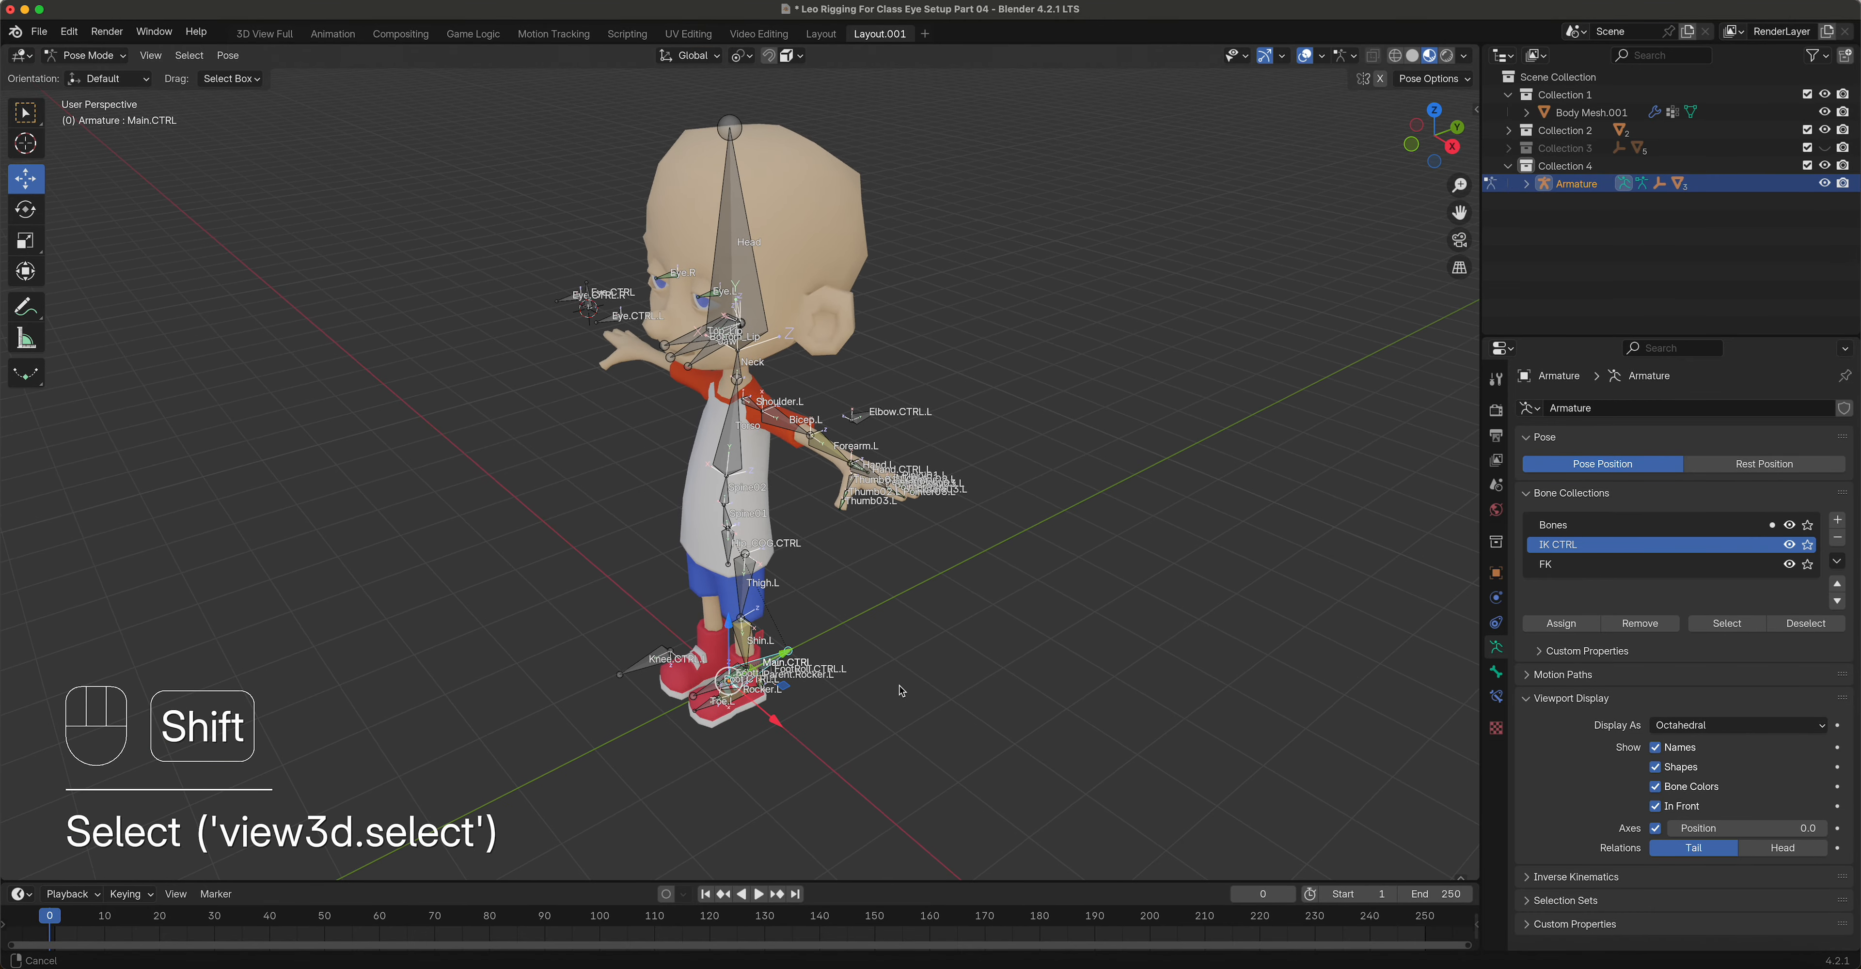
key(g)
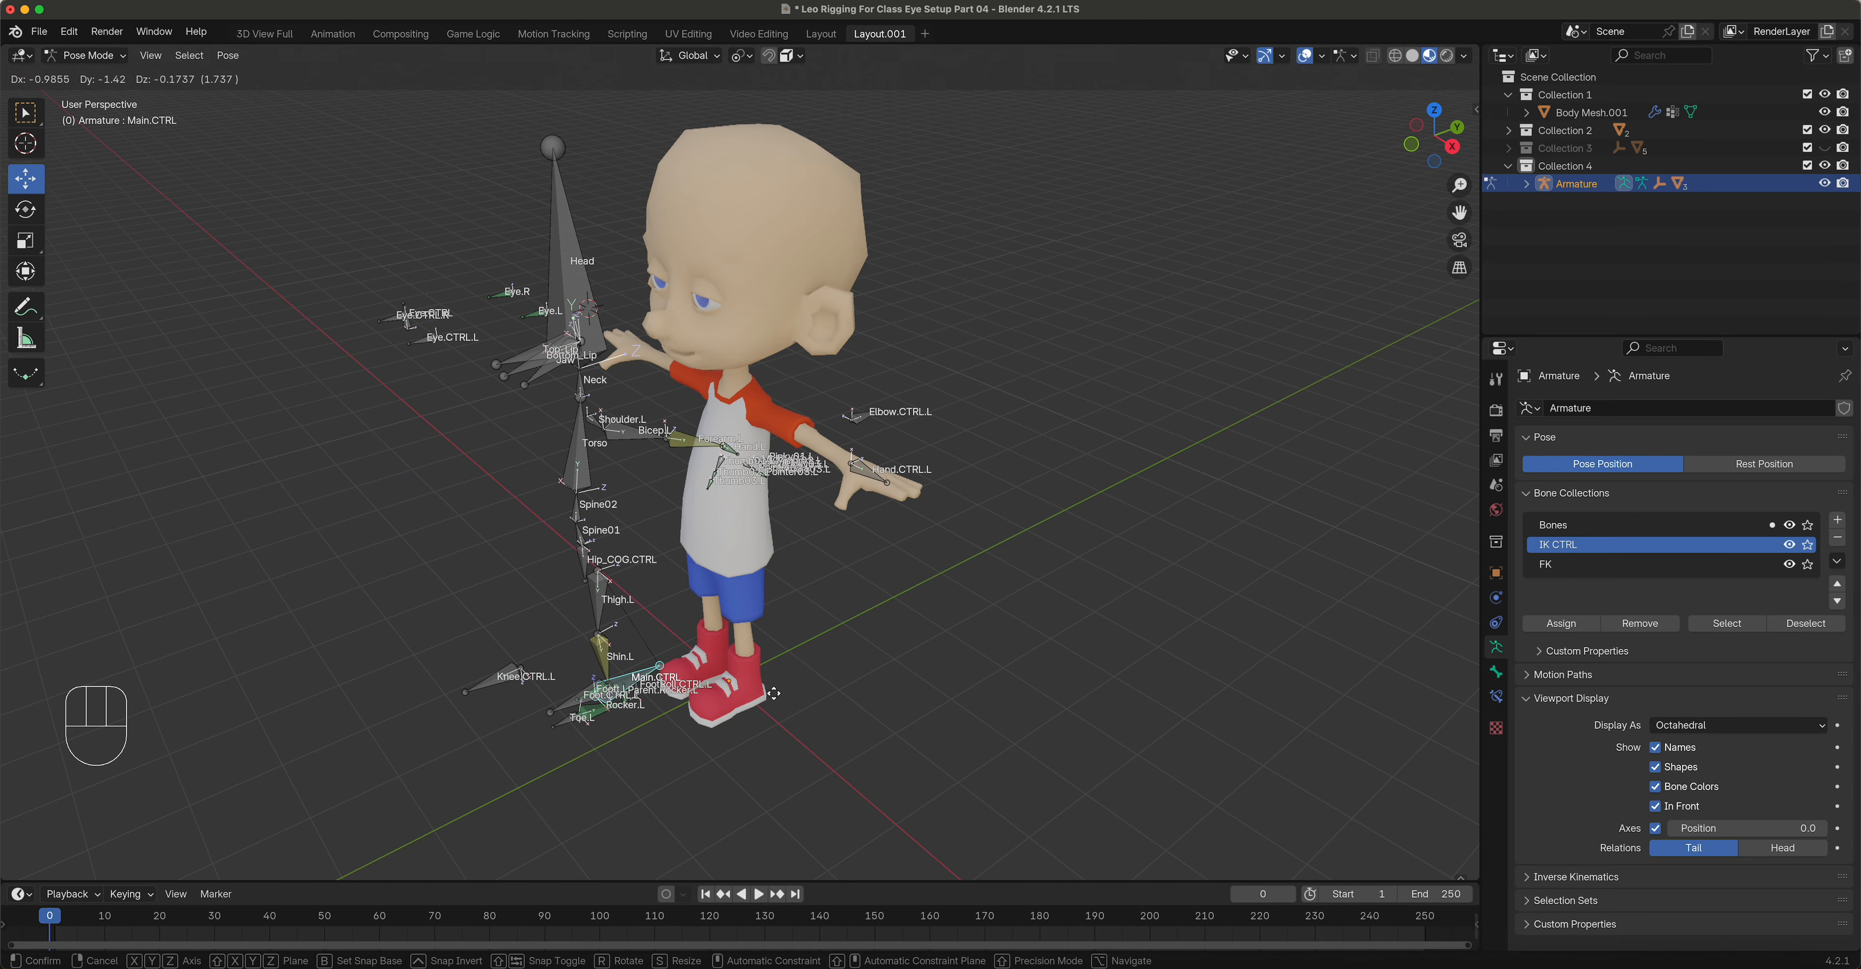
right_click(930, 610)
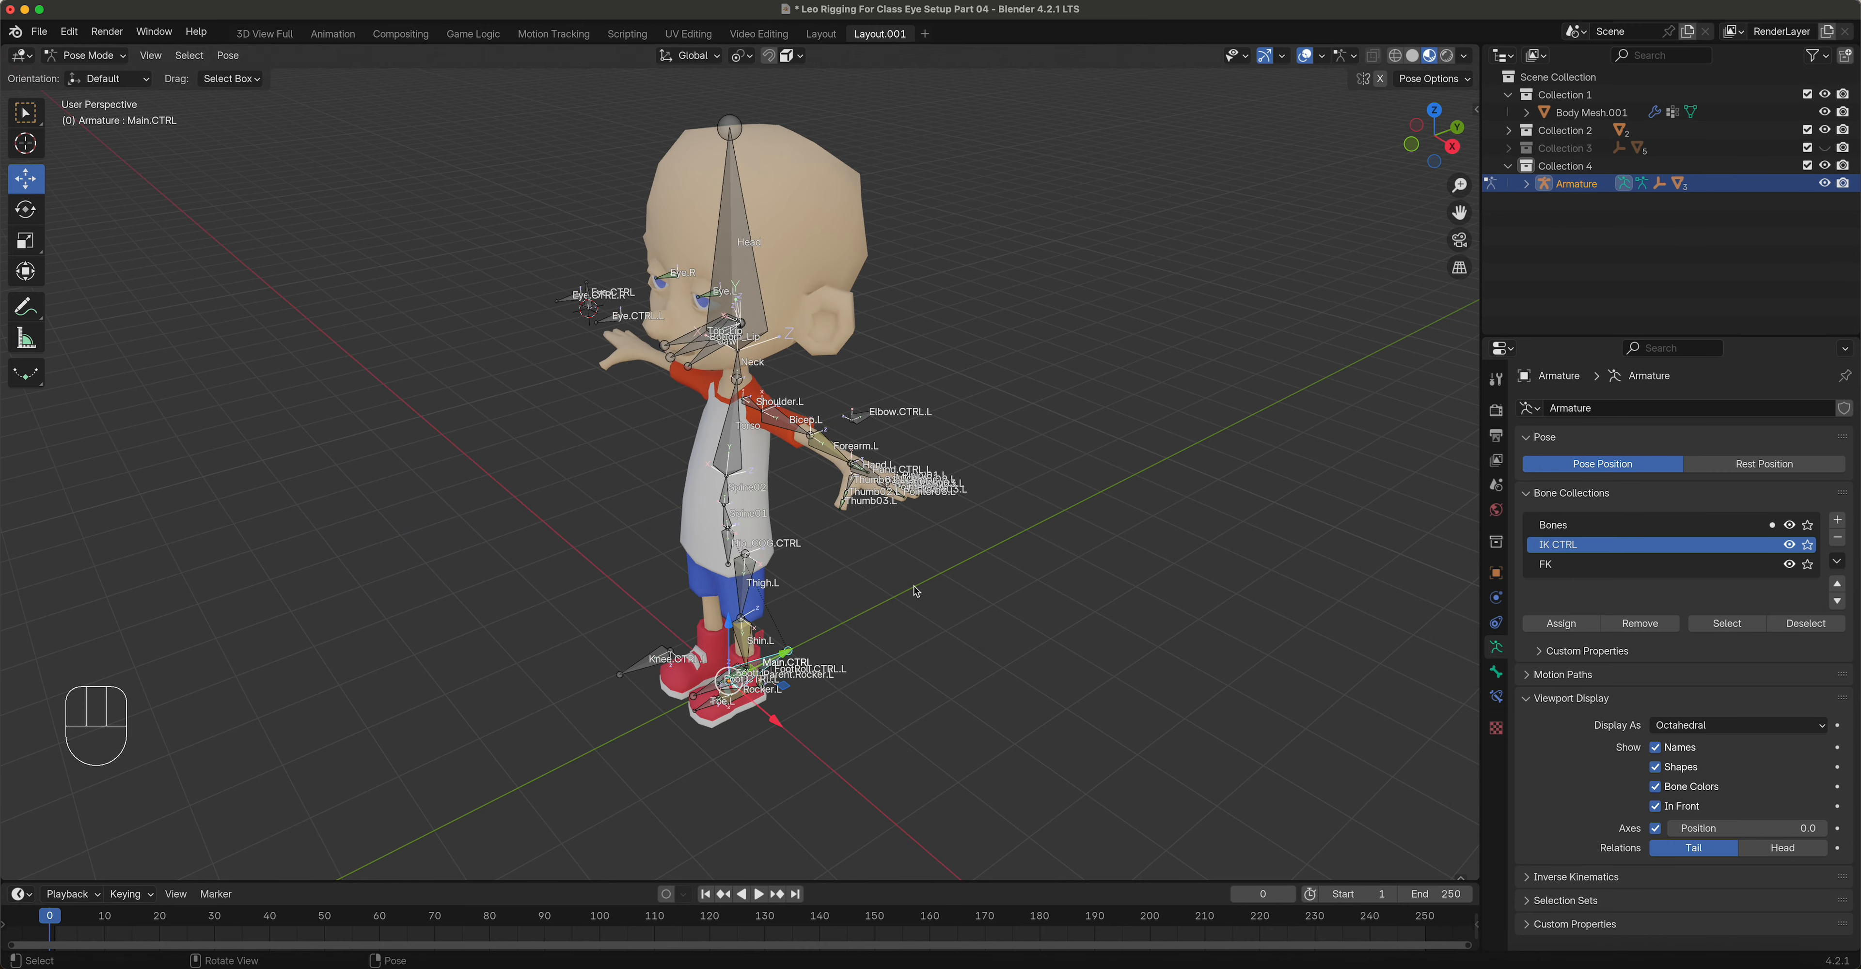
middle_drag(930, 602, 802, 527)
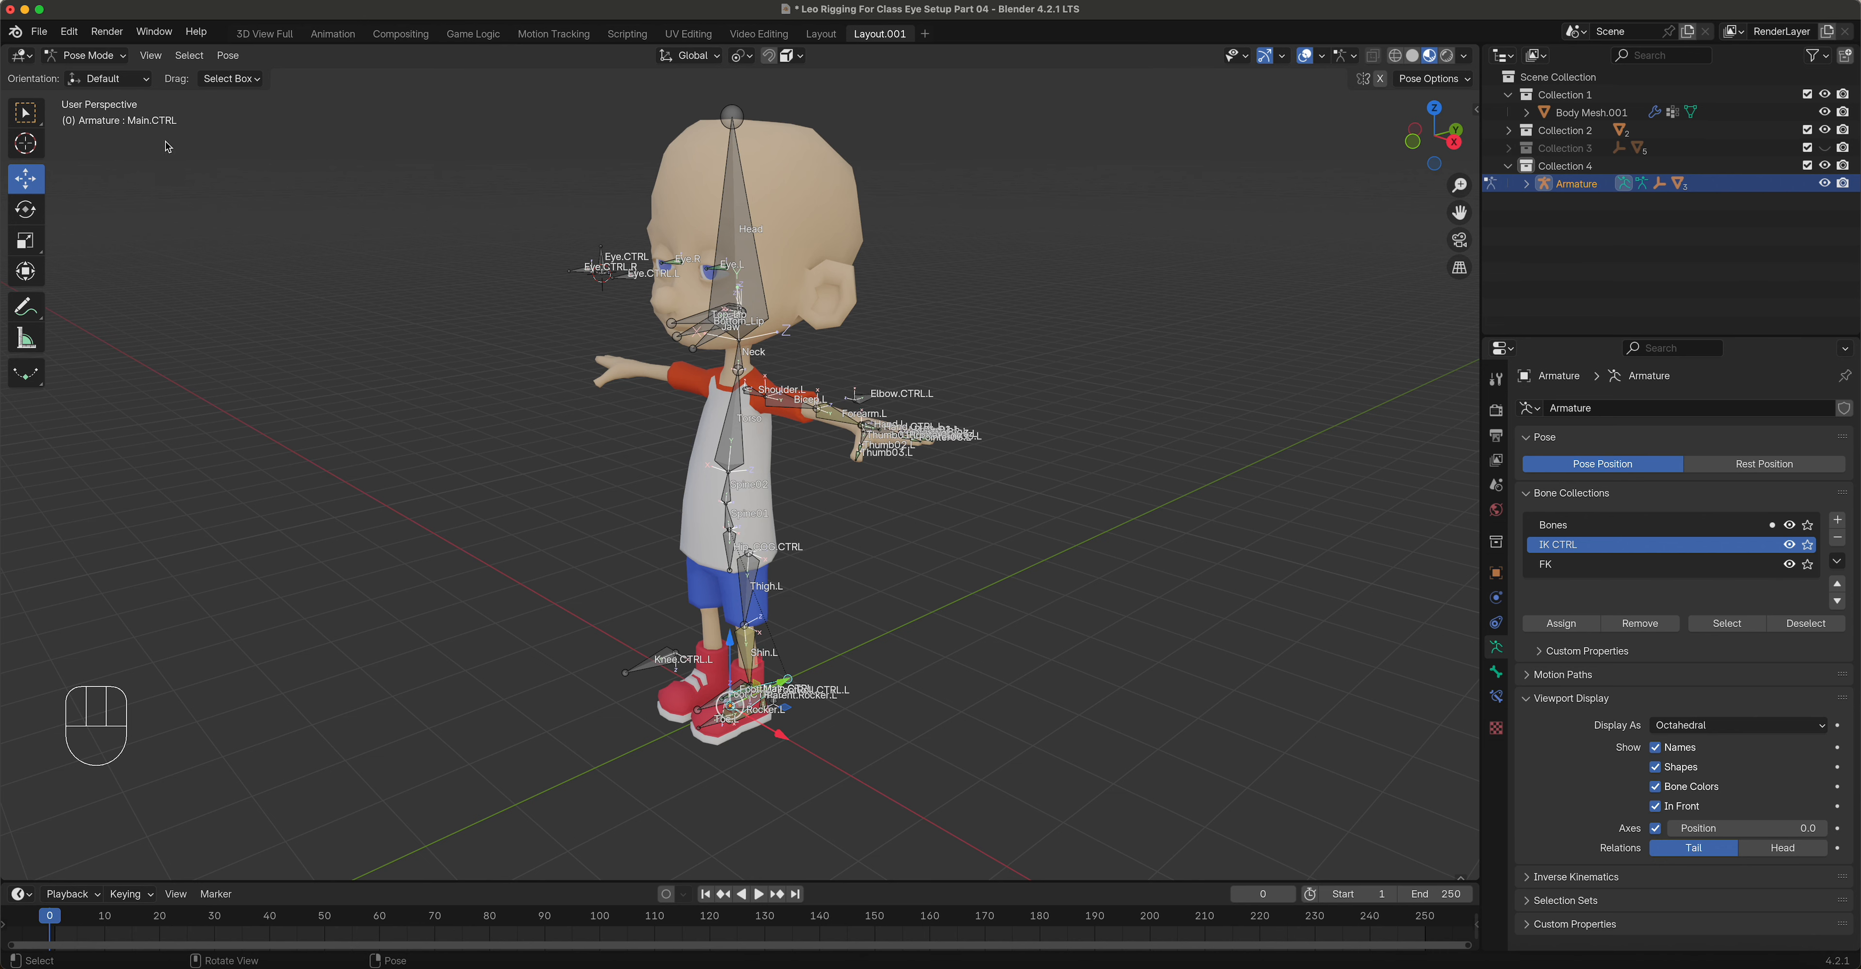
Step: Save the project as a new file named "Leo Rigging For Class Weight PaintPart 05.blend"
click(37, 32)
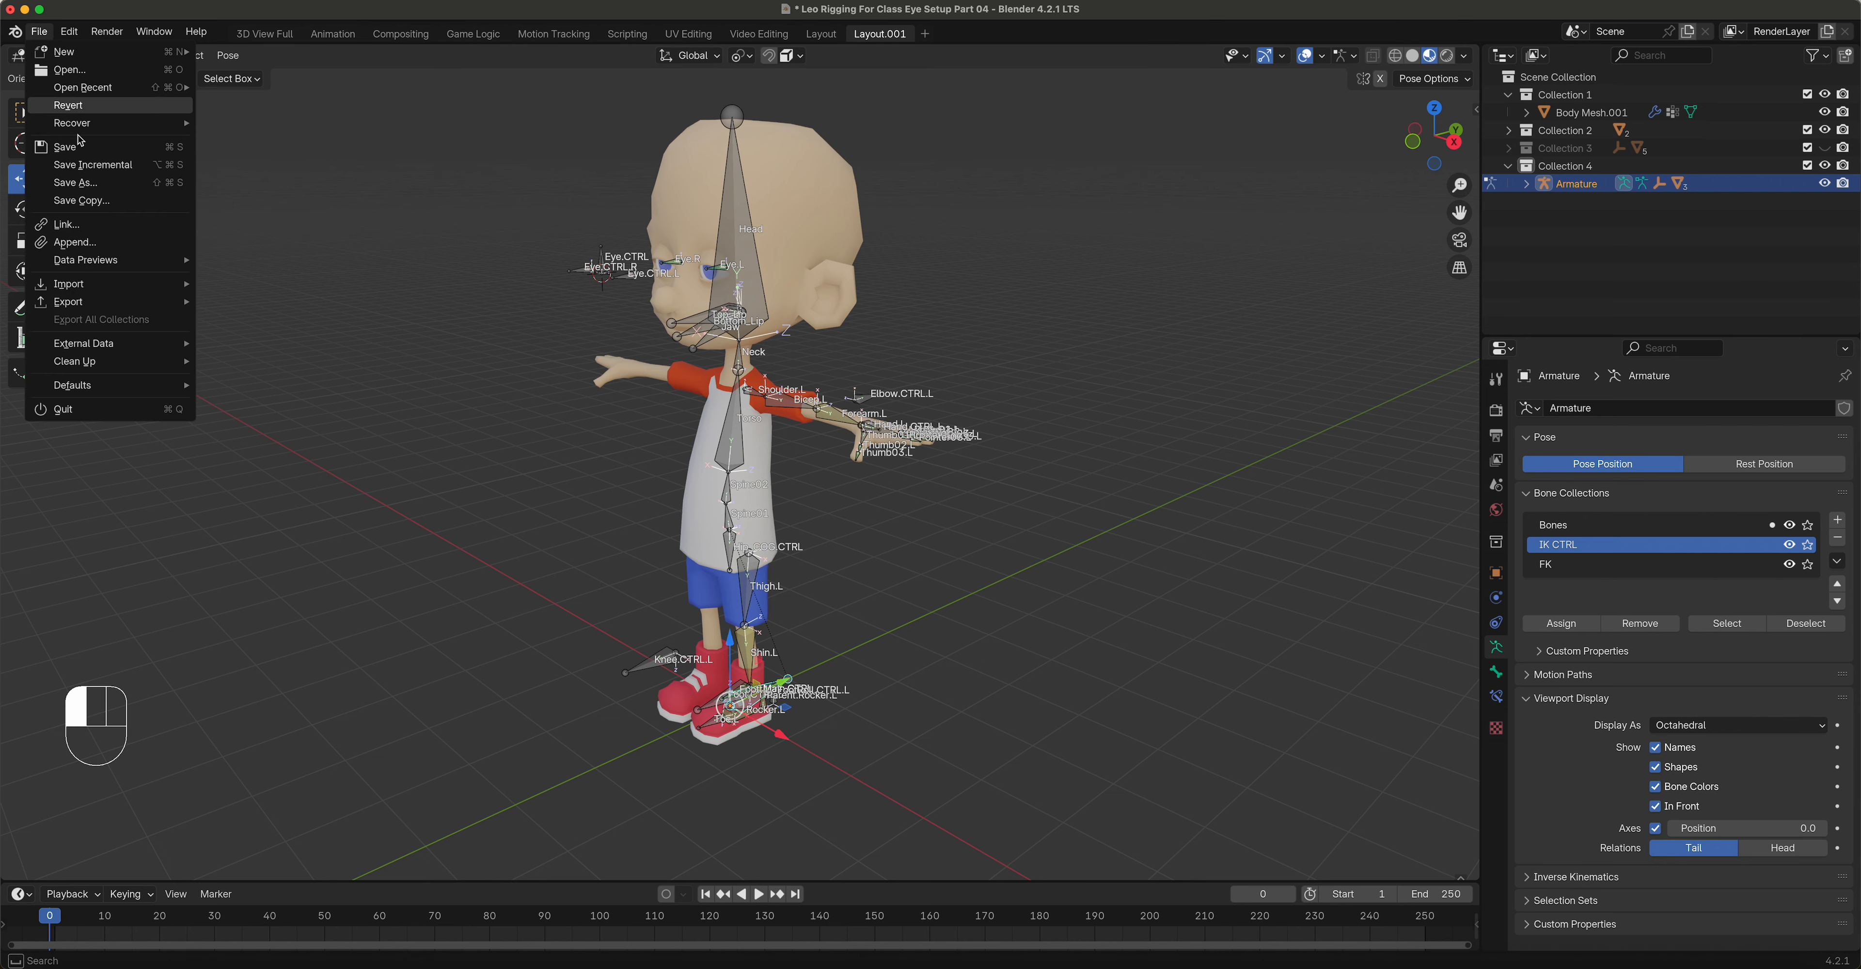
click(97, 183)
click(867, 748)
click(864, 749)
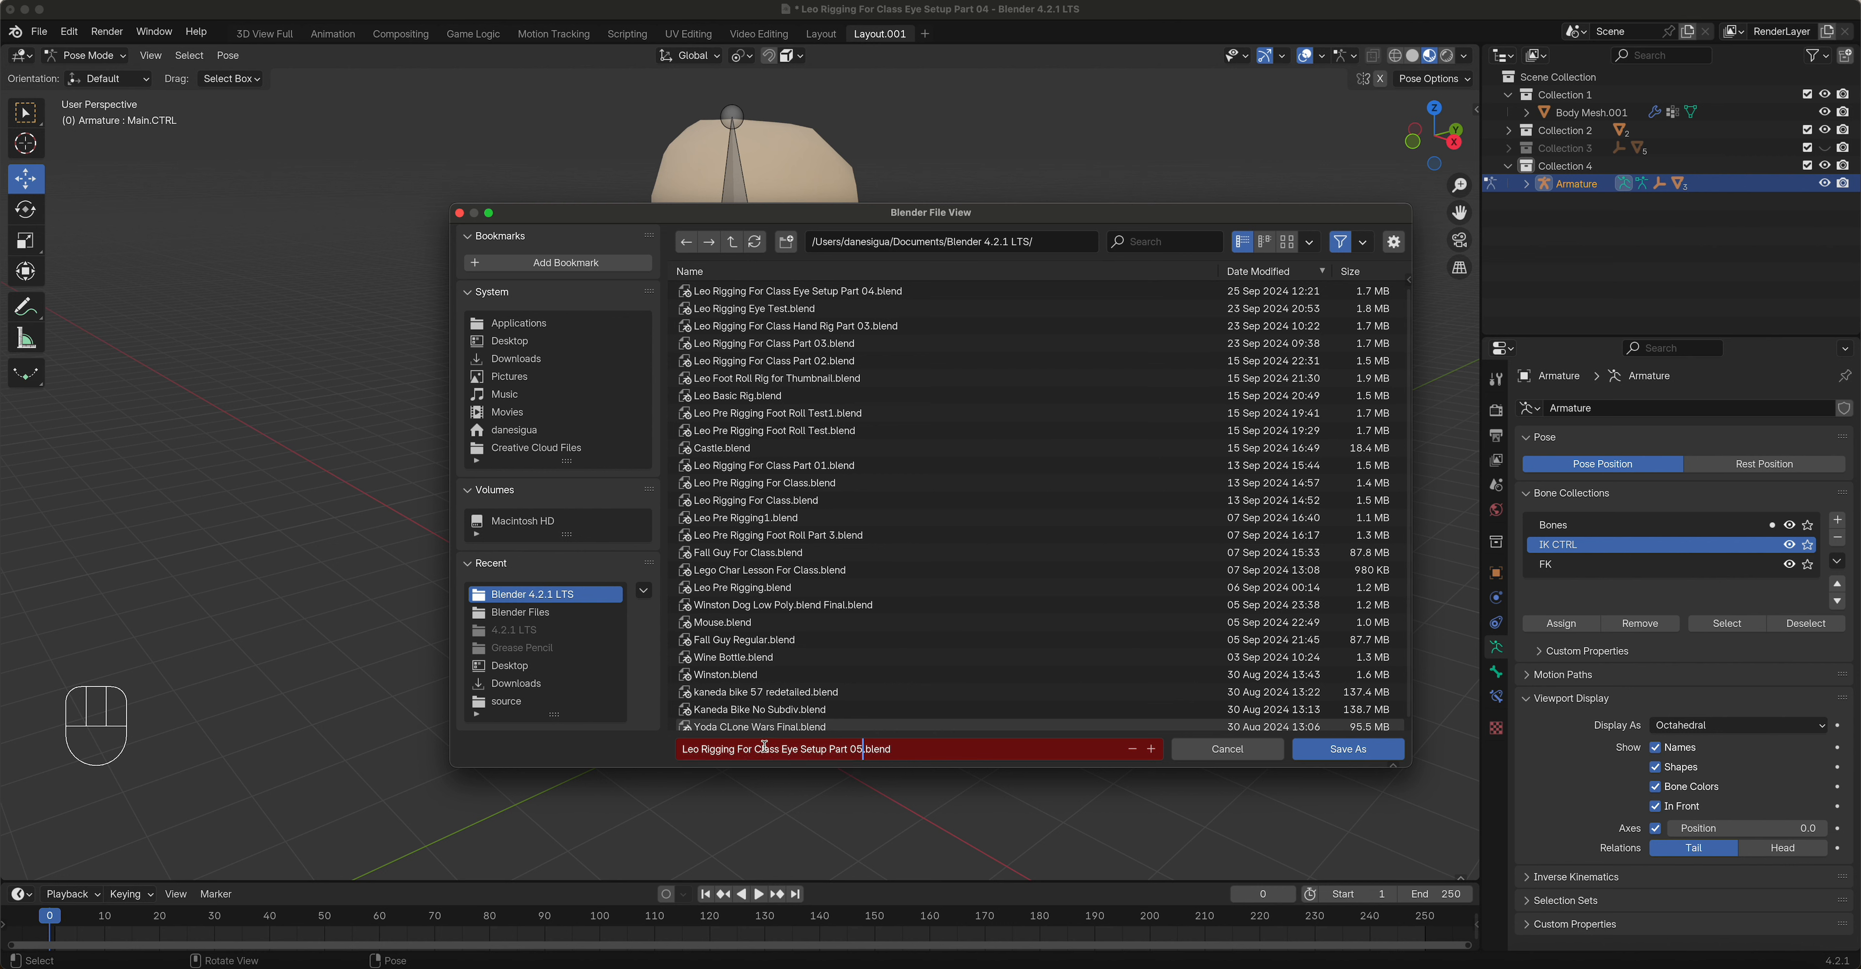
drag(782, 749, 821, 748)
text(Weight paint)
key(BackSpace)
key(BackSpace)
key(BackSpace)
key(BackSpace)
text(Paint)
click(1328, 748)
click(1328, 749)
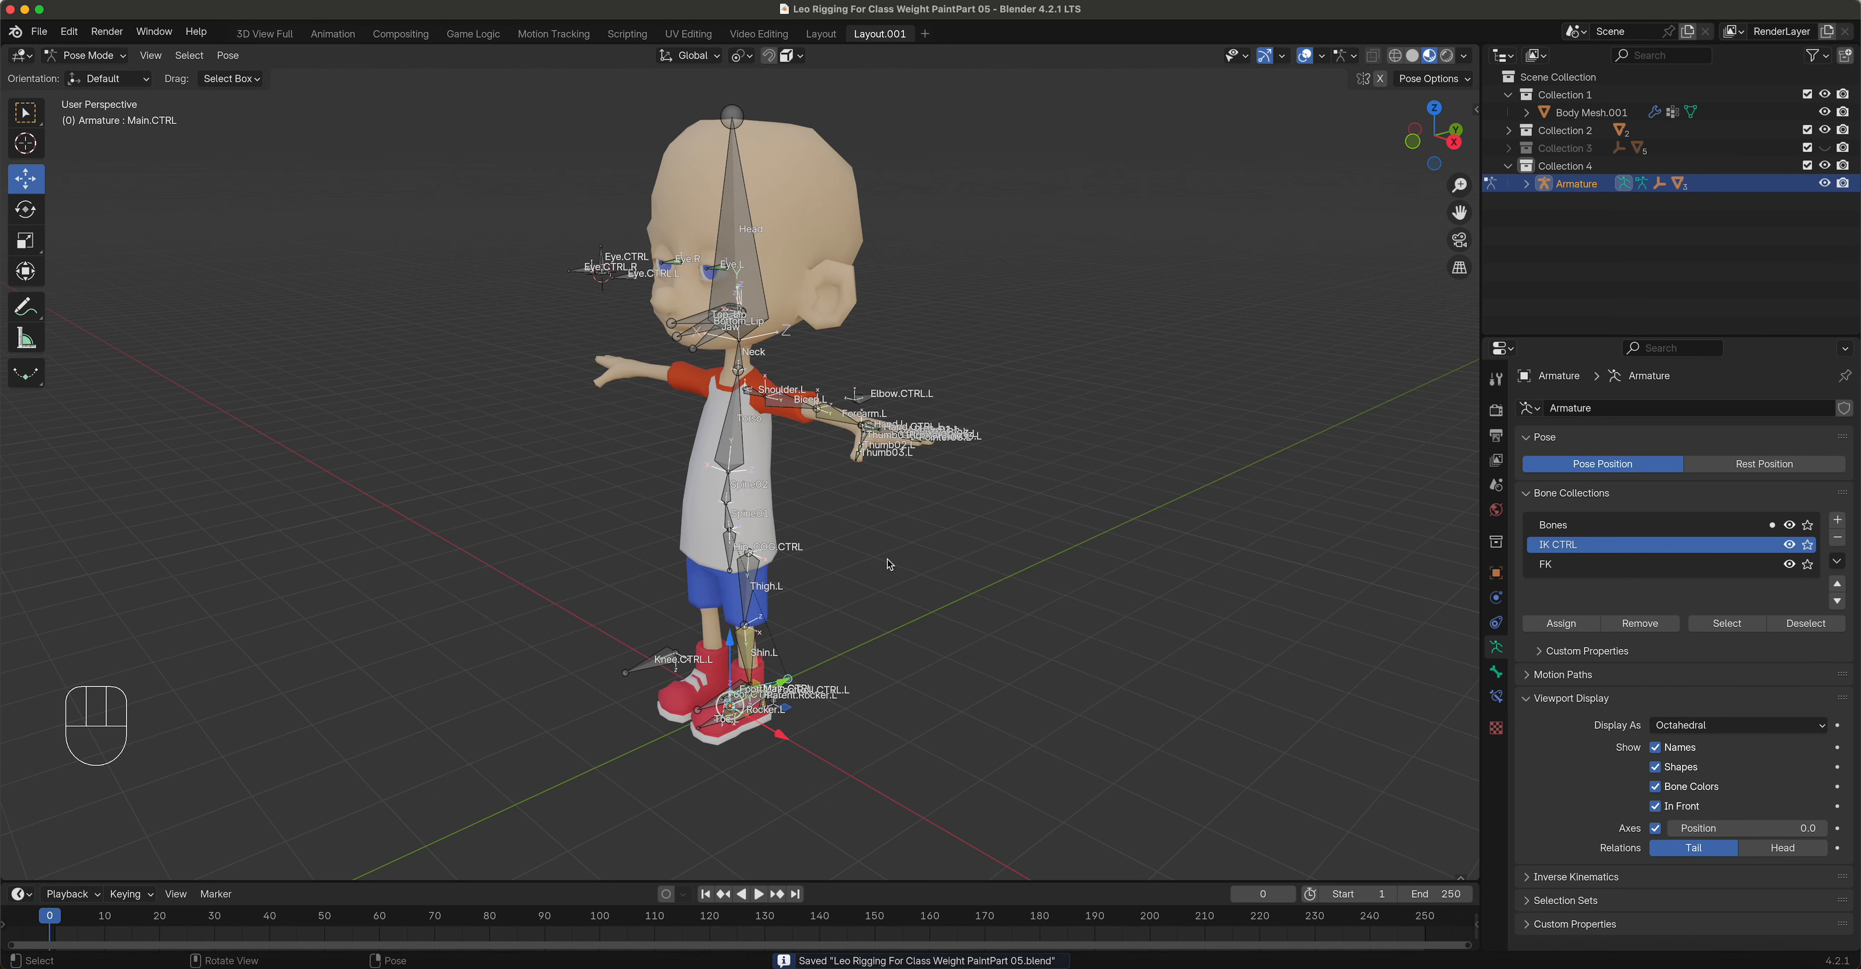
Step: Return the armature to Edit Mode in front view and turn off the display of bone names and axes
click(94, 55)
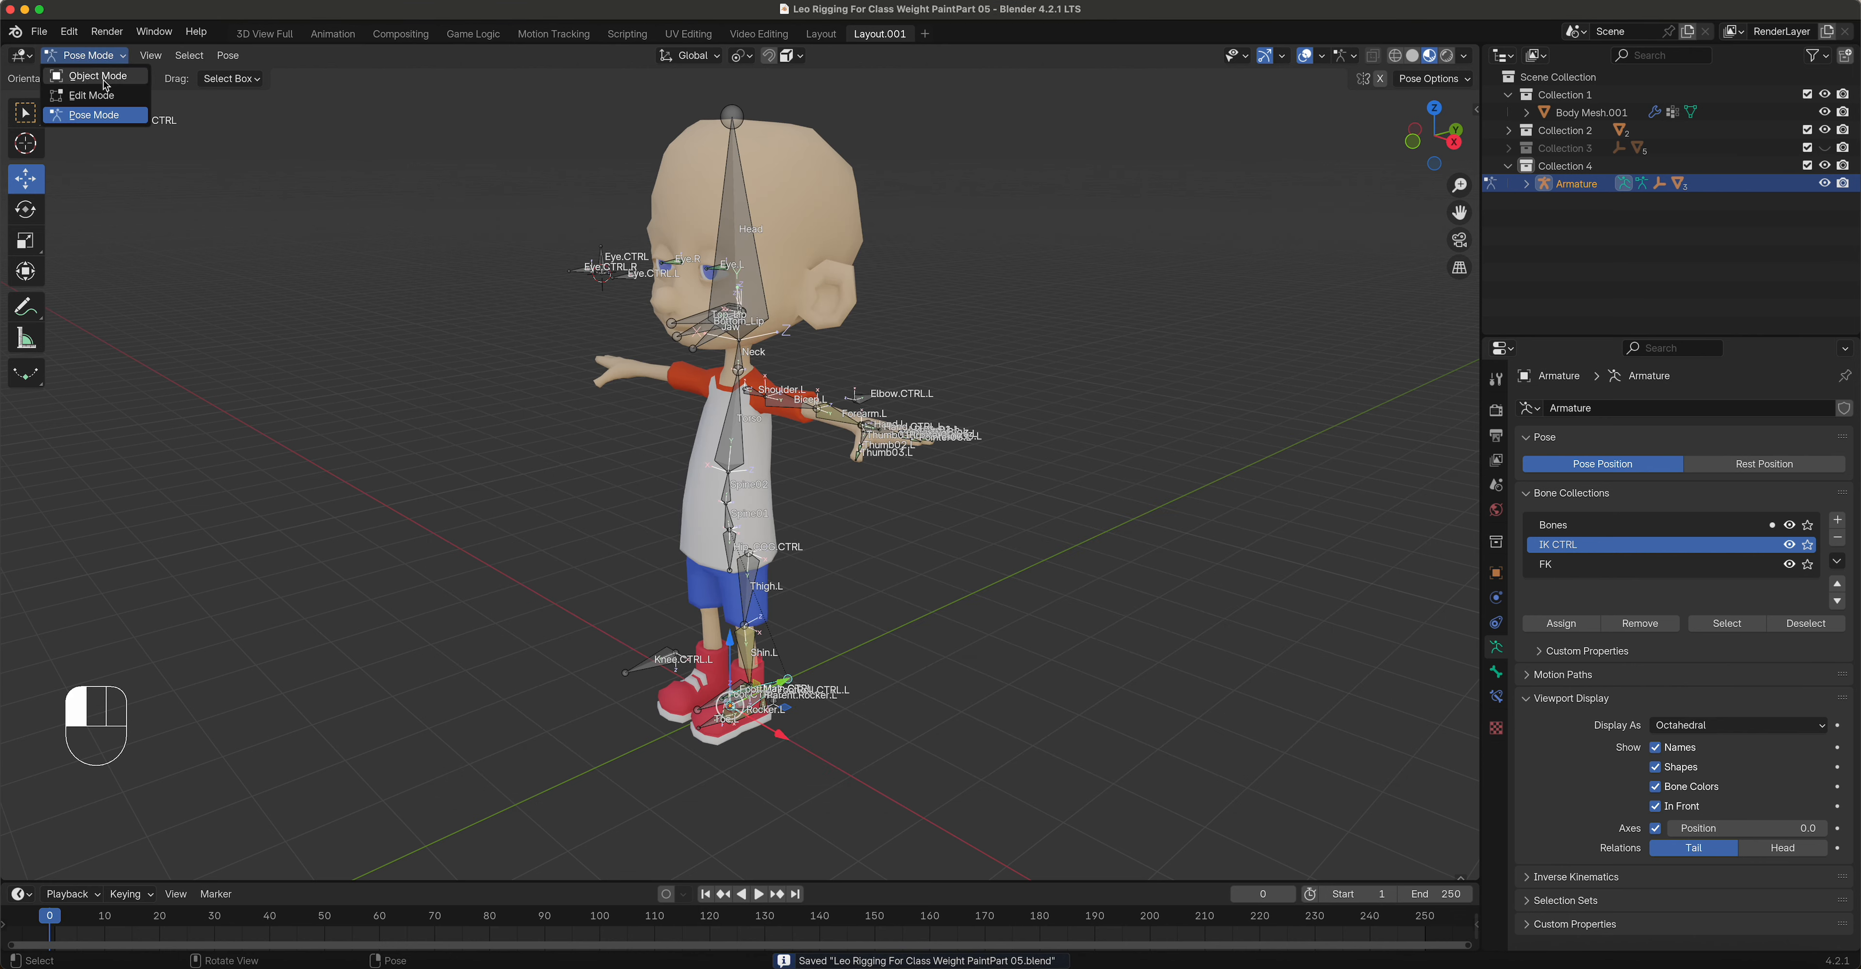
key(Tab)
key(KP_1)
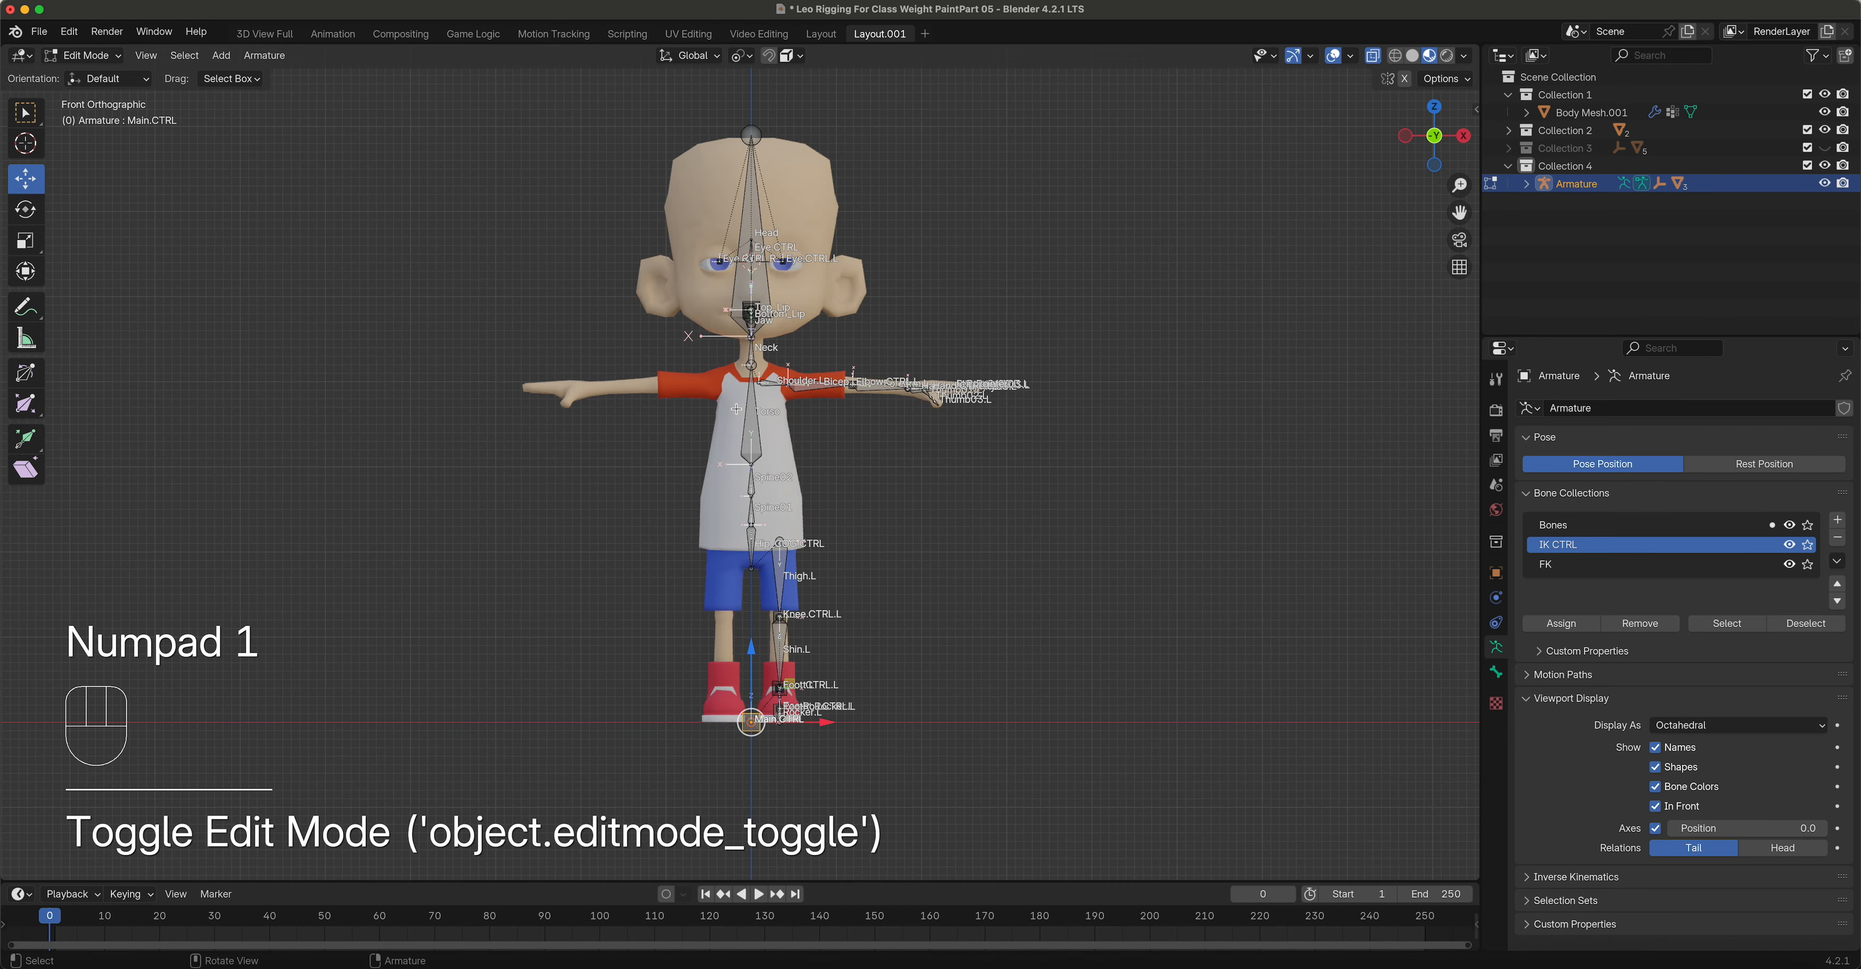
scroll(889, 575, up, 3)
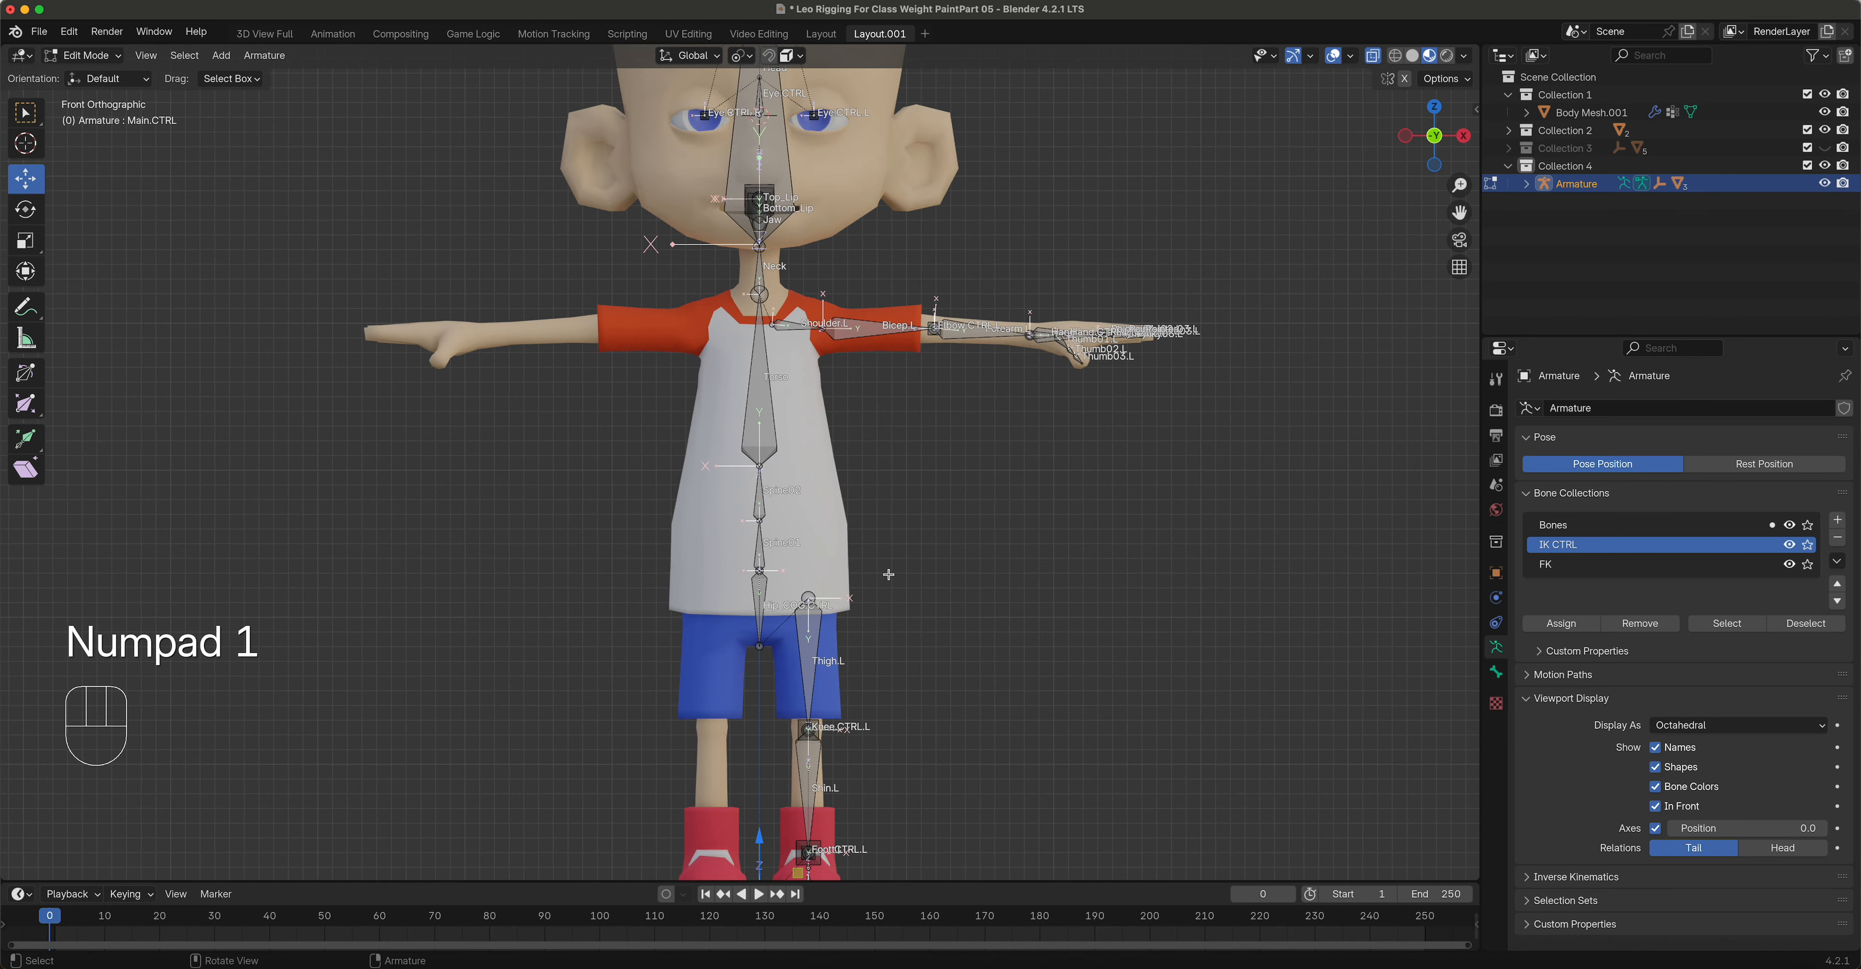
shift+middle_drag(1014, 632, 1035, 503)
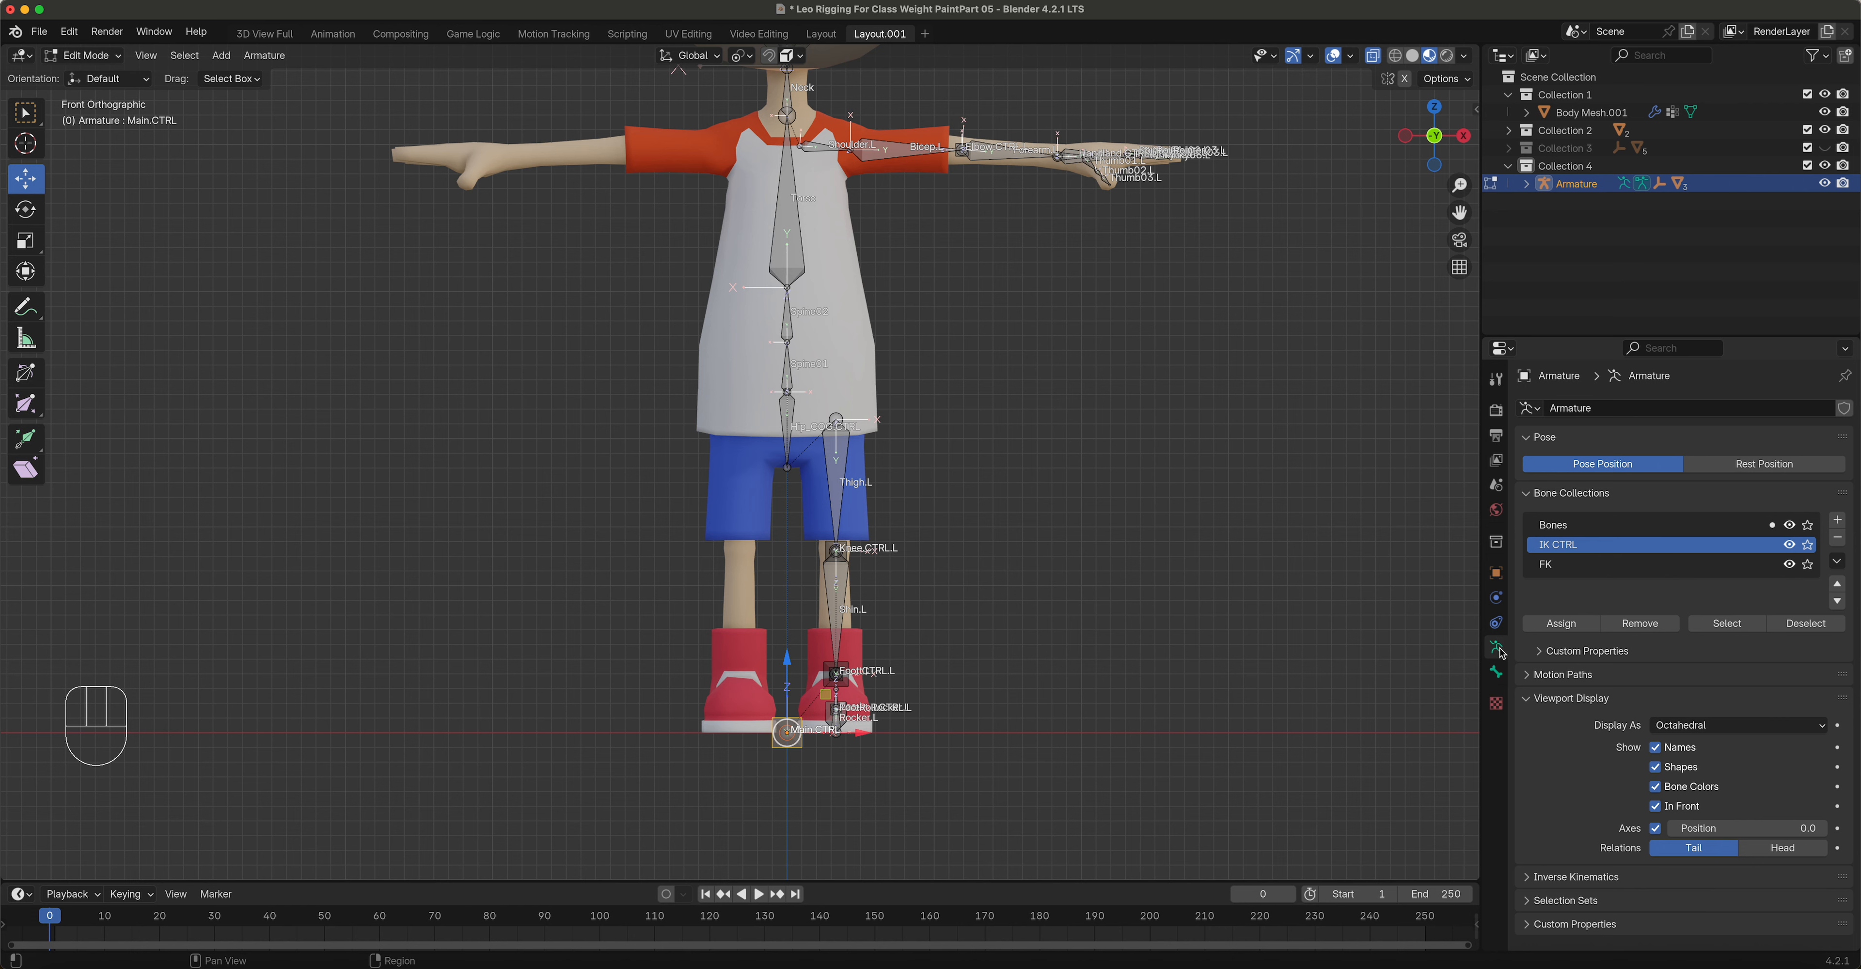
click(1656, 748)
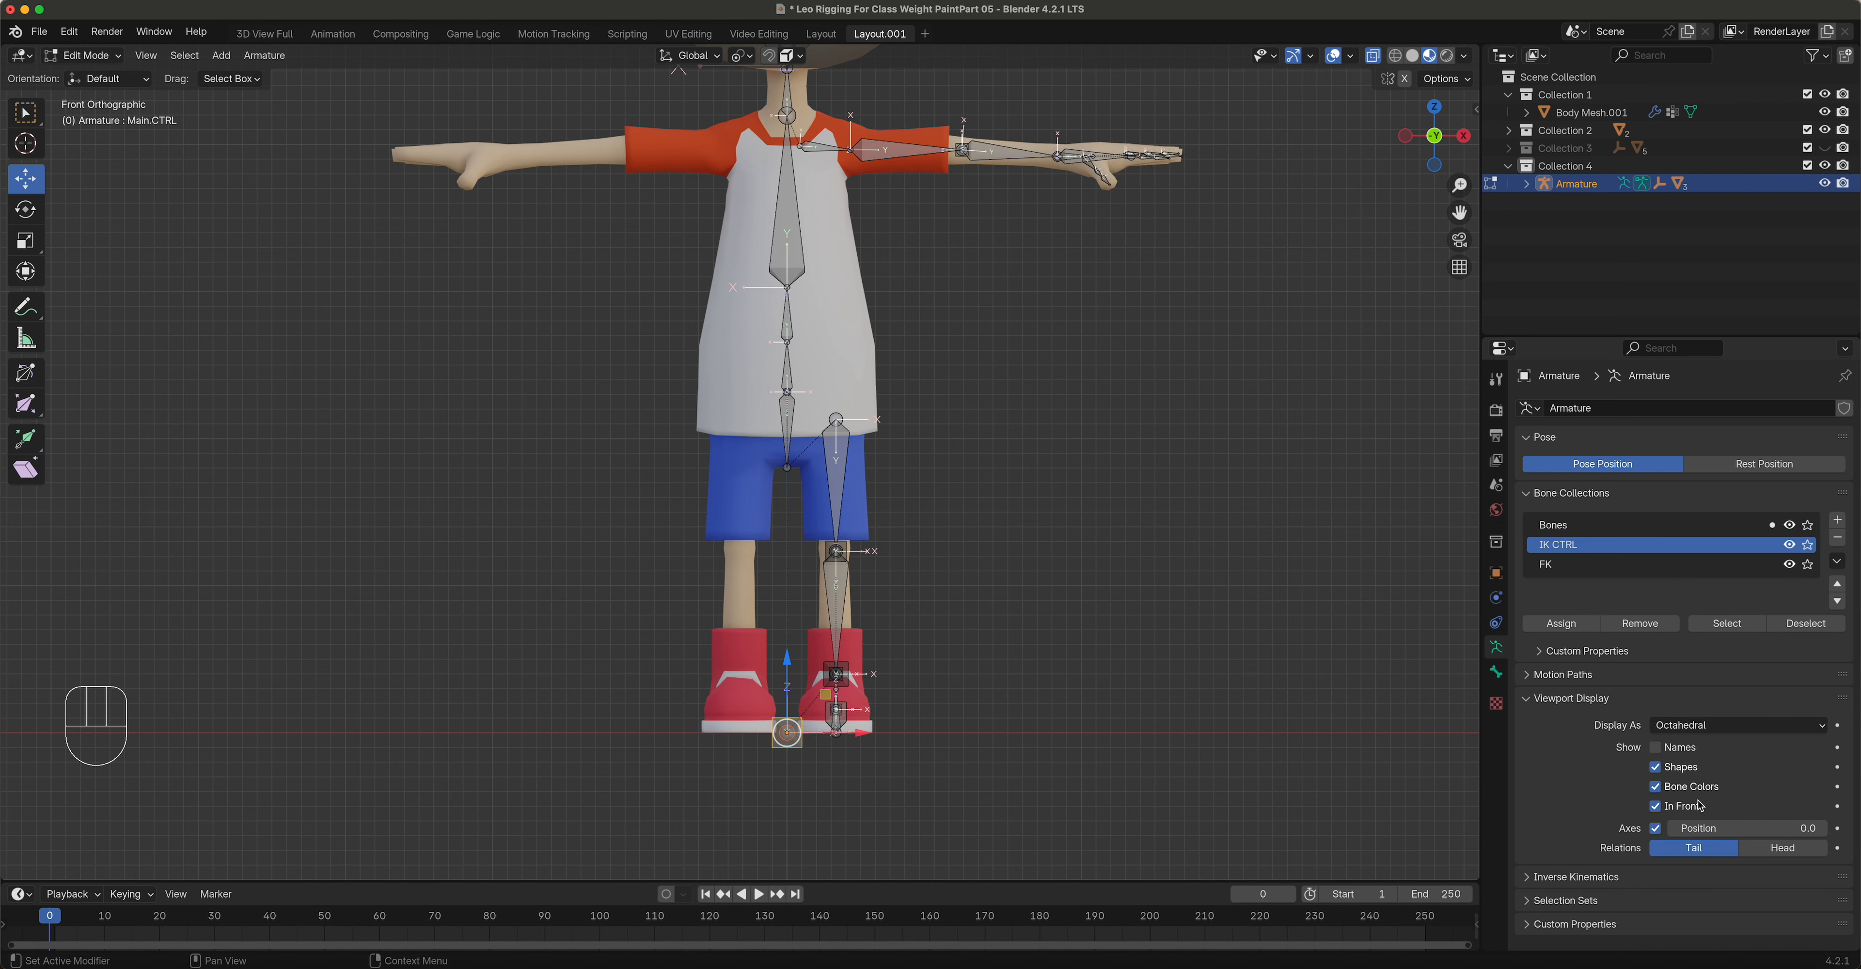
click(1656, 829)
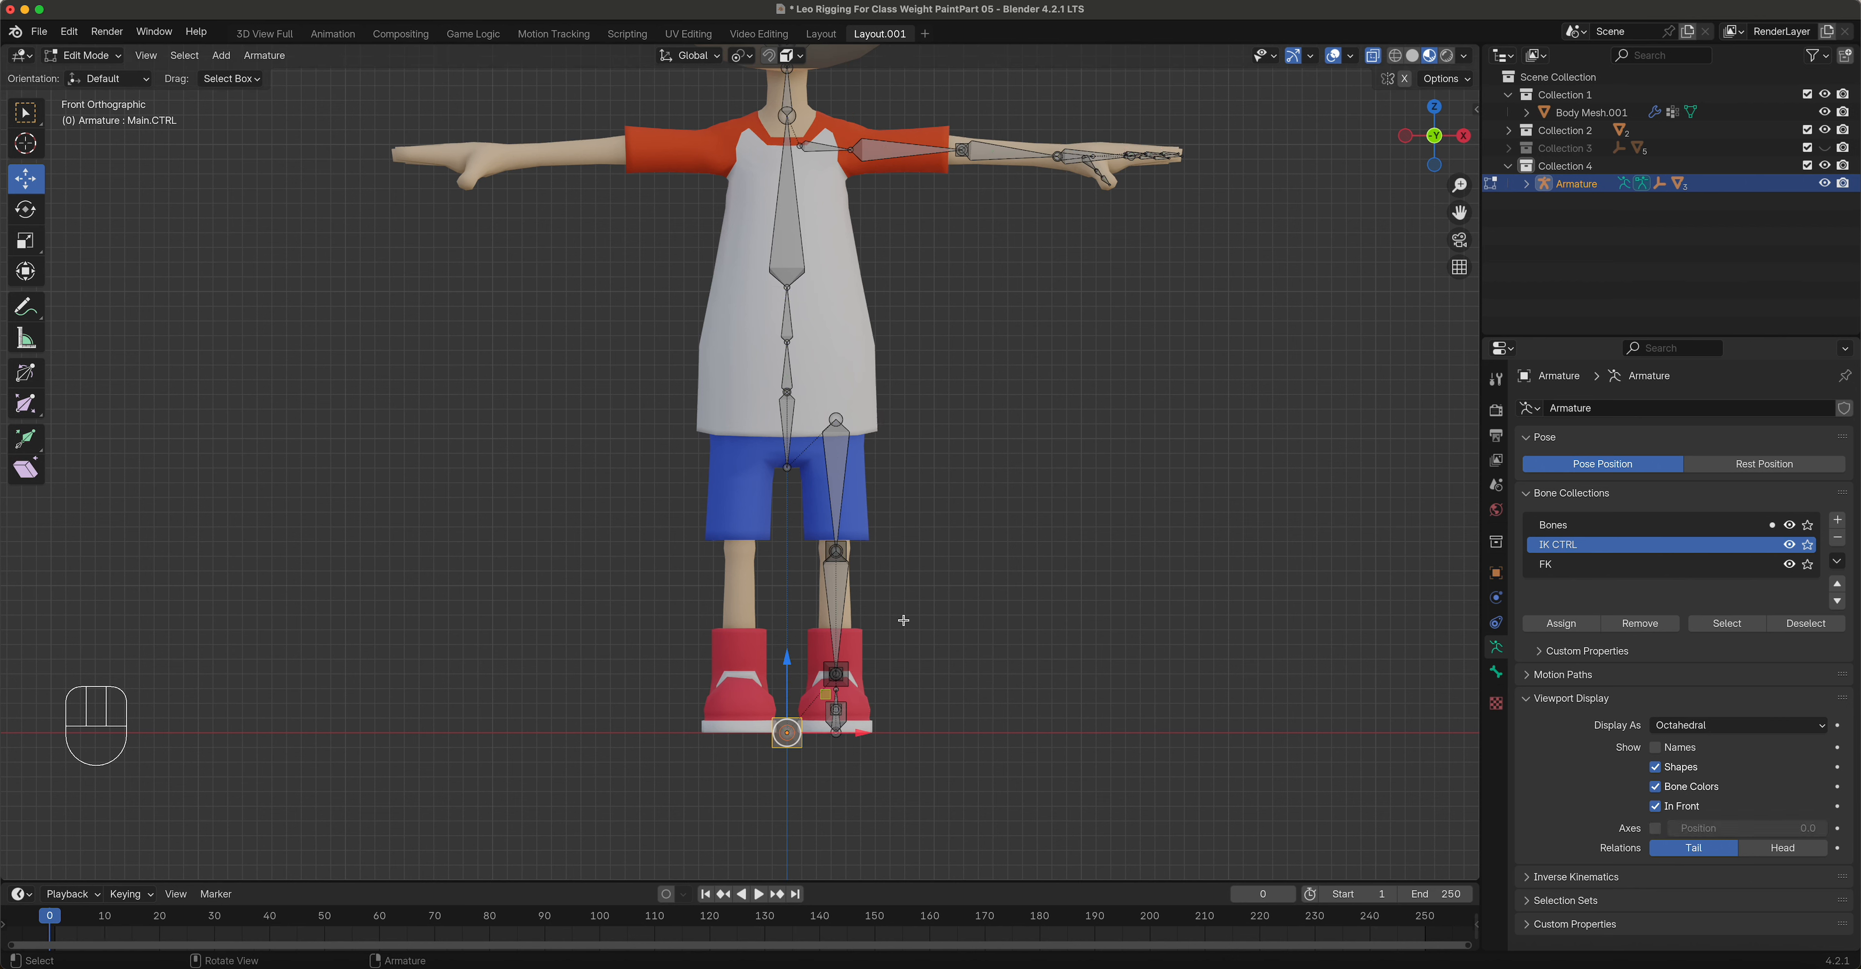
Step: Select all left leg, foot, arm and hand bones and symmetrize them to the character's other side
drag(816, 392, 923, 773)
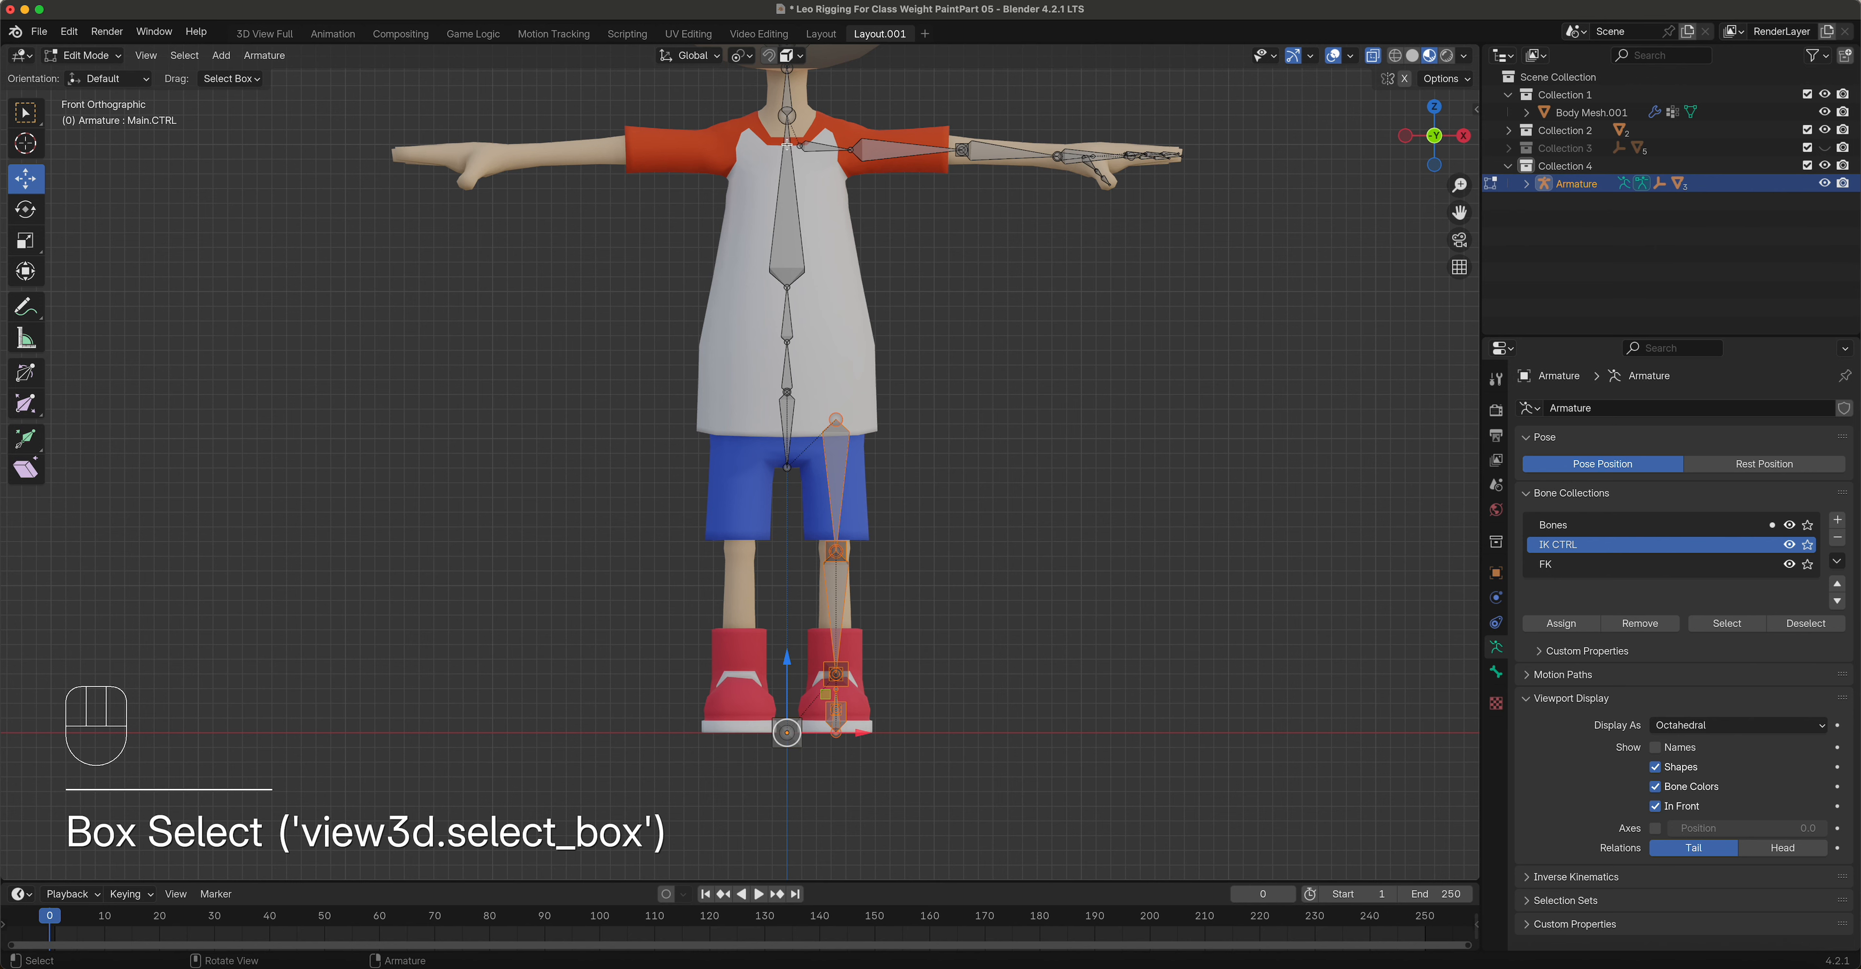
shift+drag(798, 128, 1220, 210)
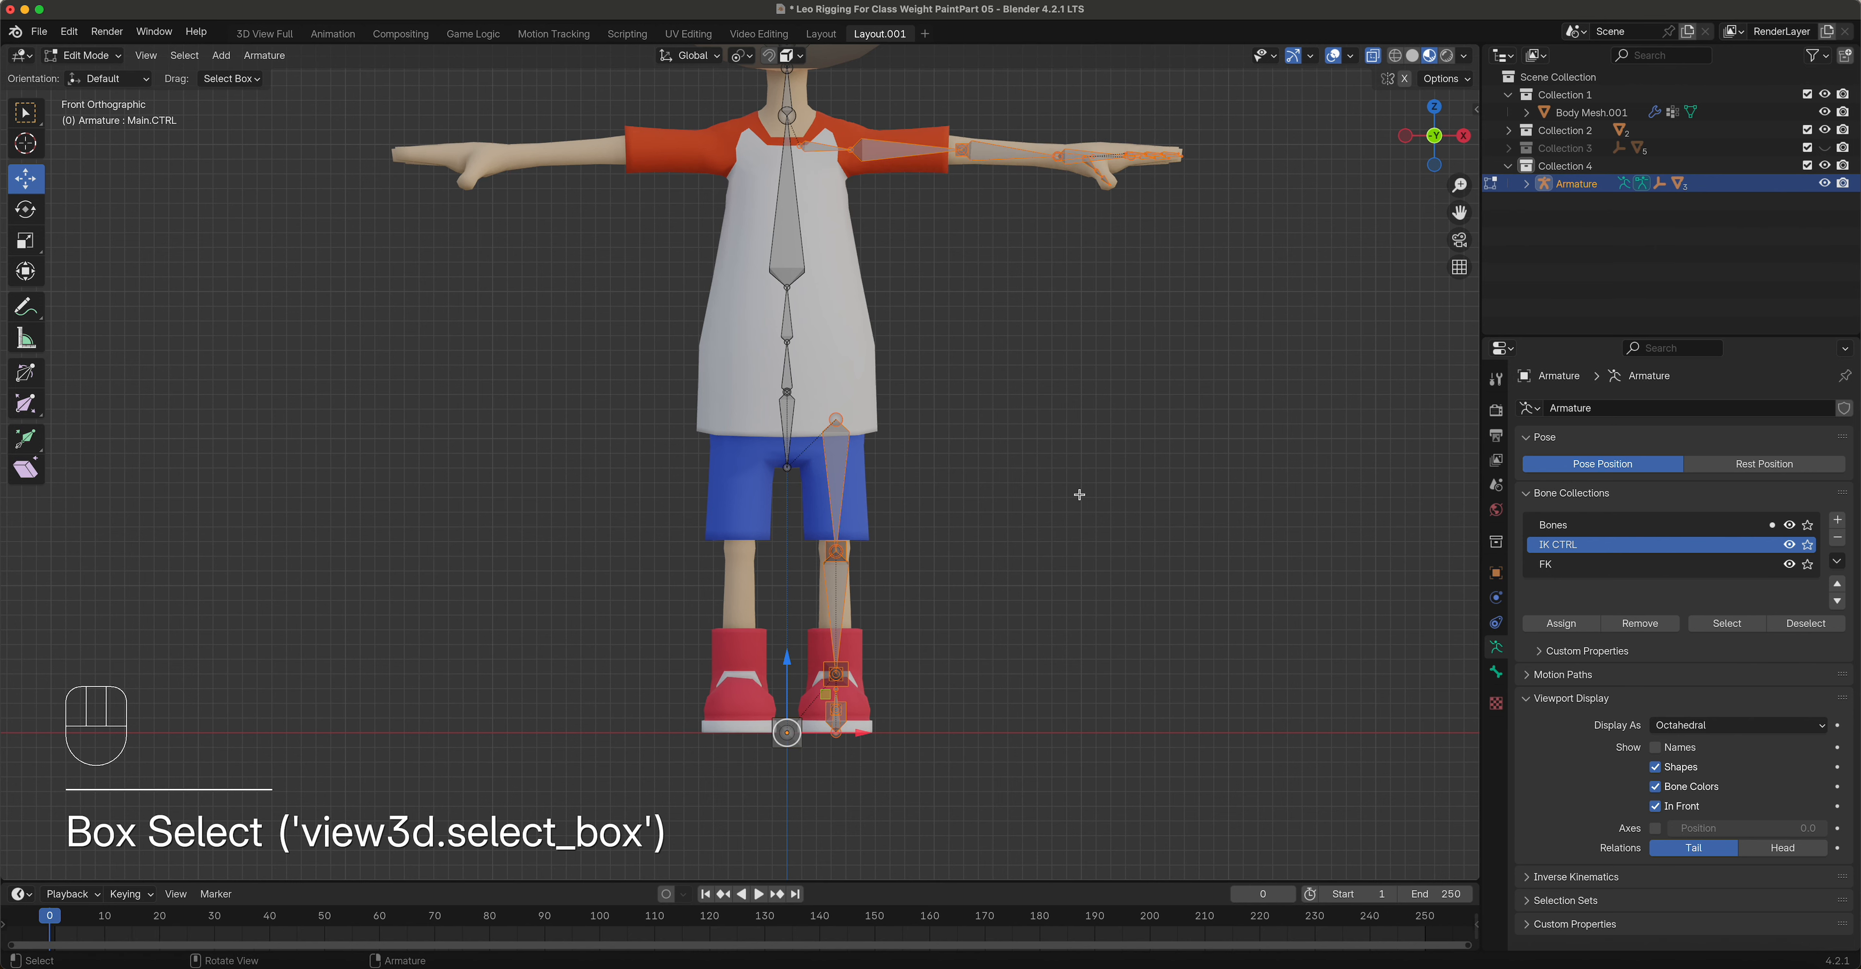
shift+scroll(997, 433, up, 5)
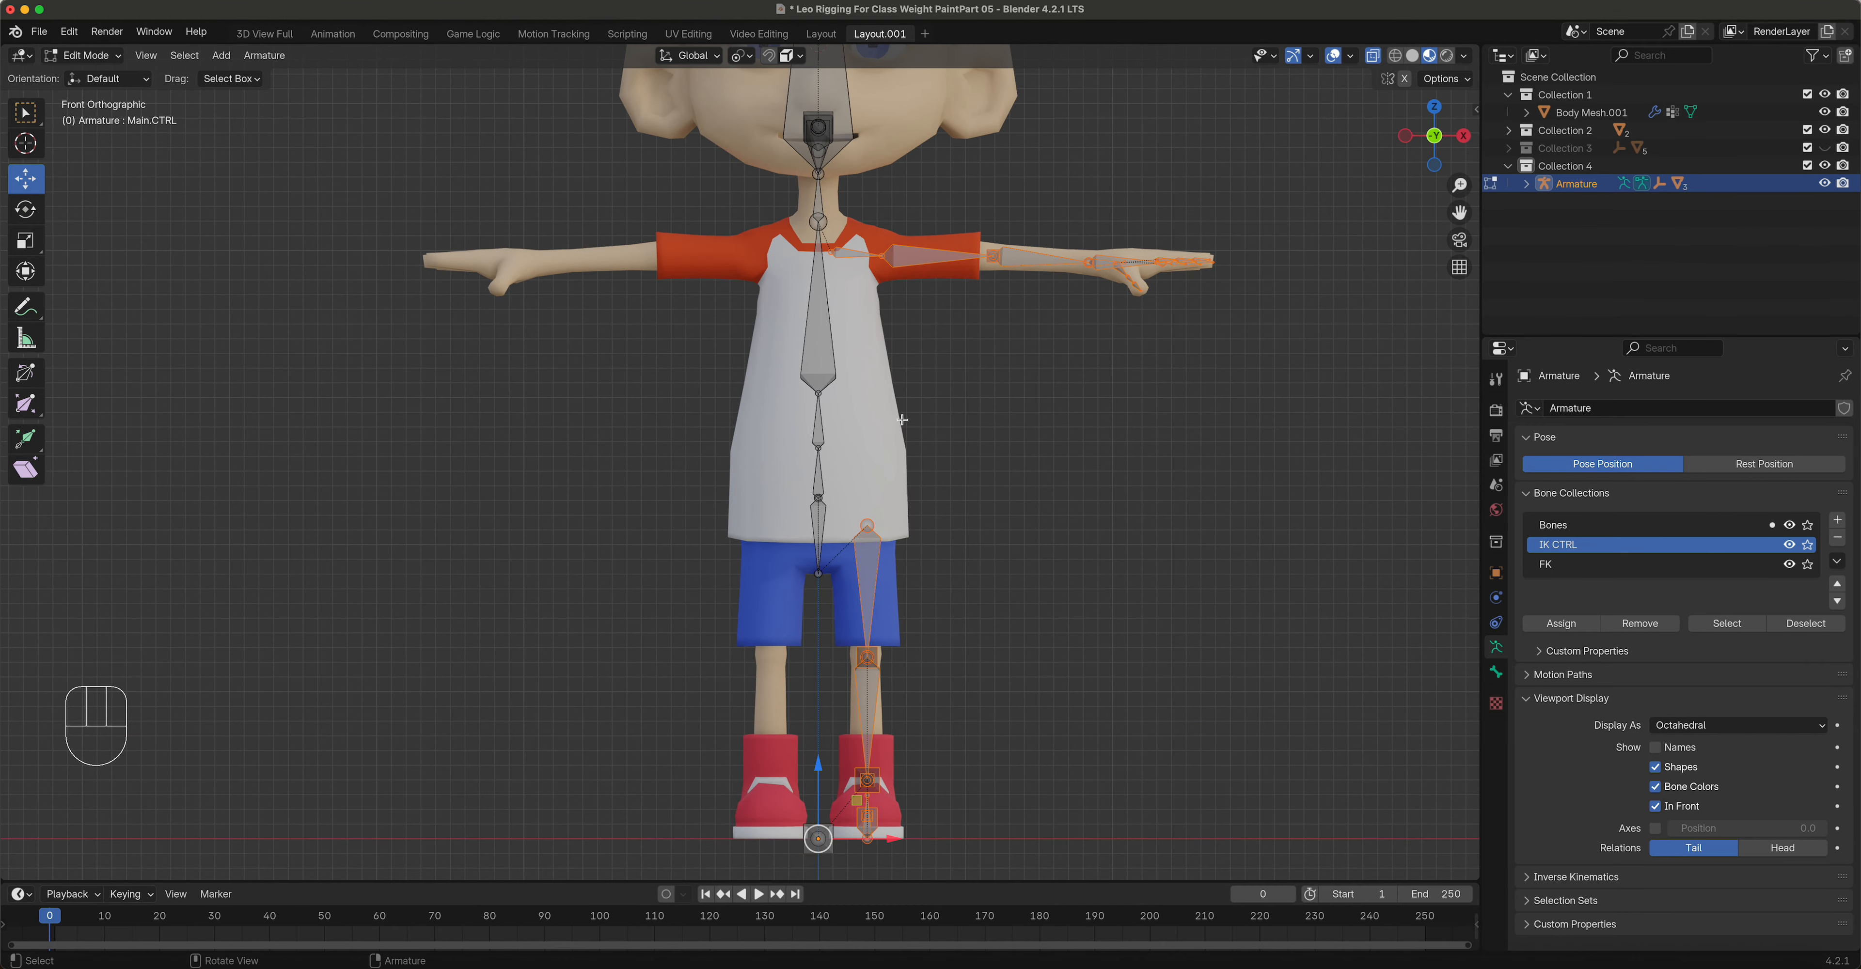
shift+scroll(916, 423, up, 4)
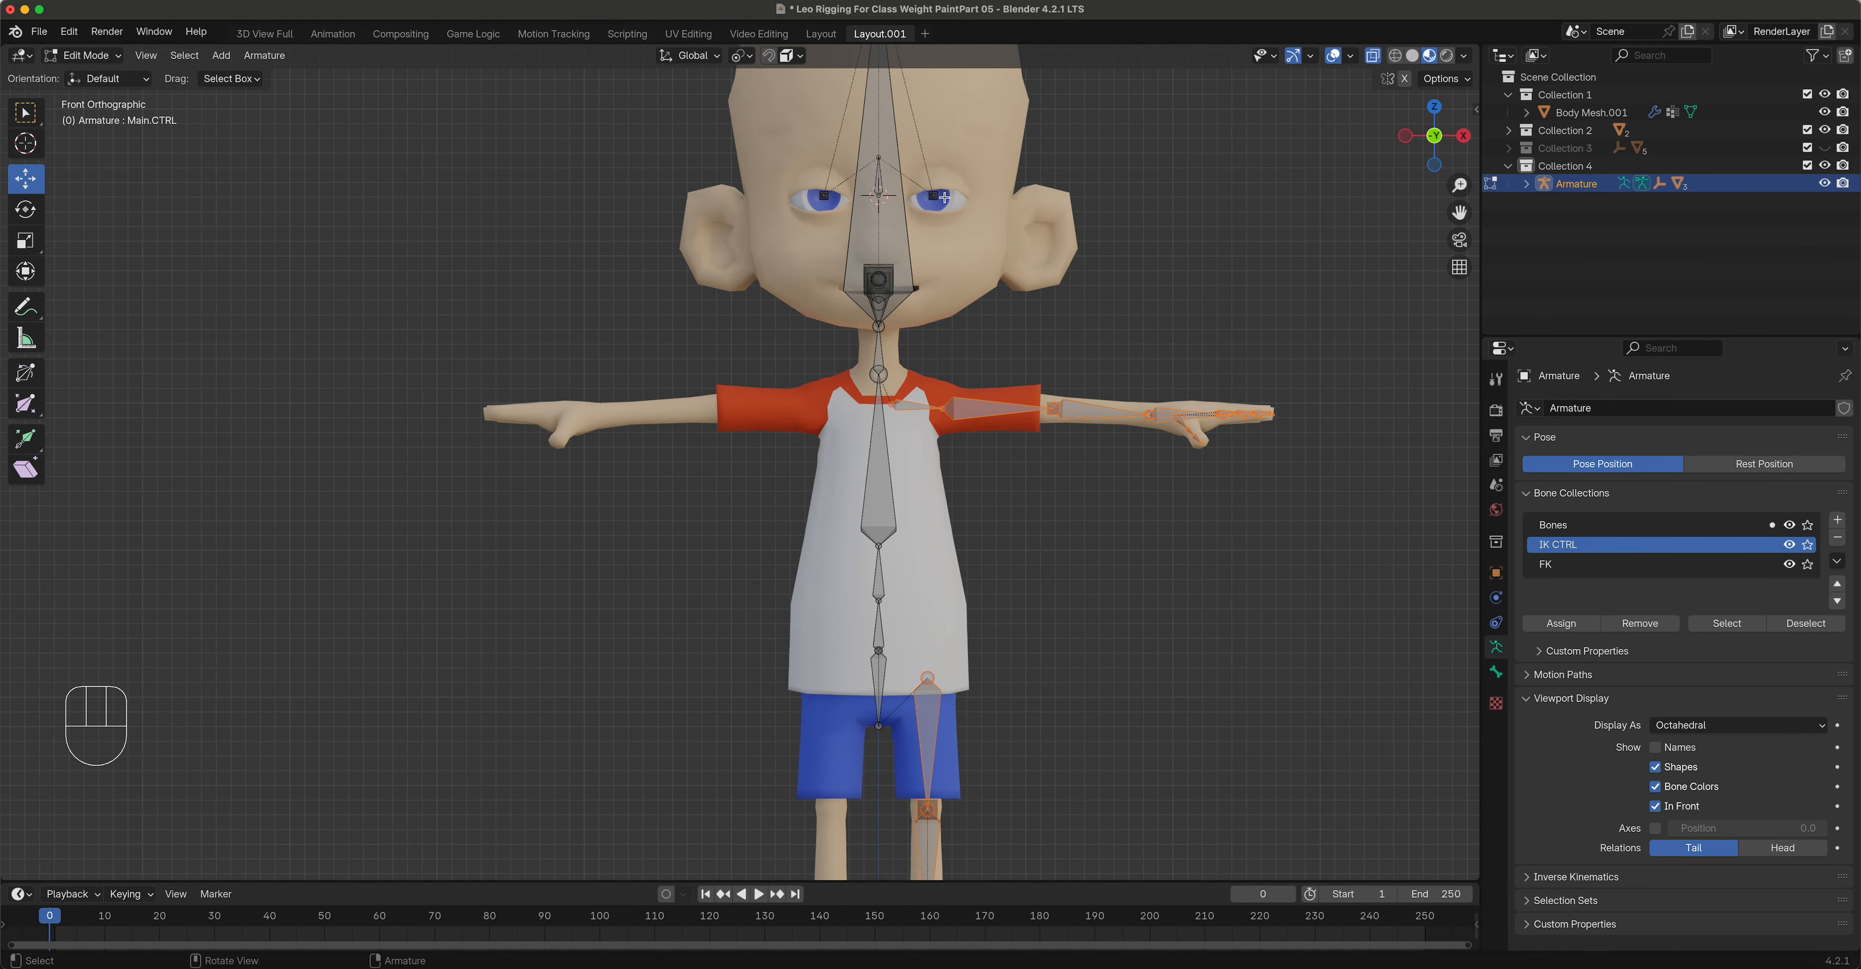
shift+scroll(975, 390, down, 3)
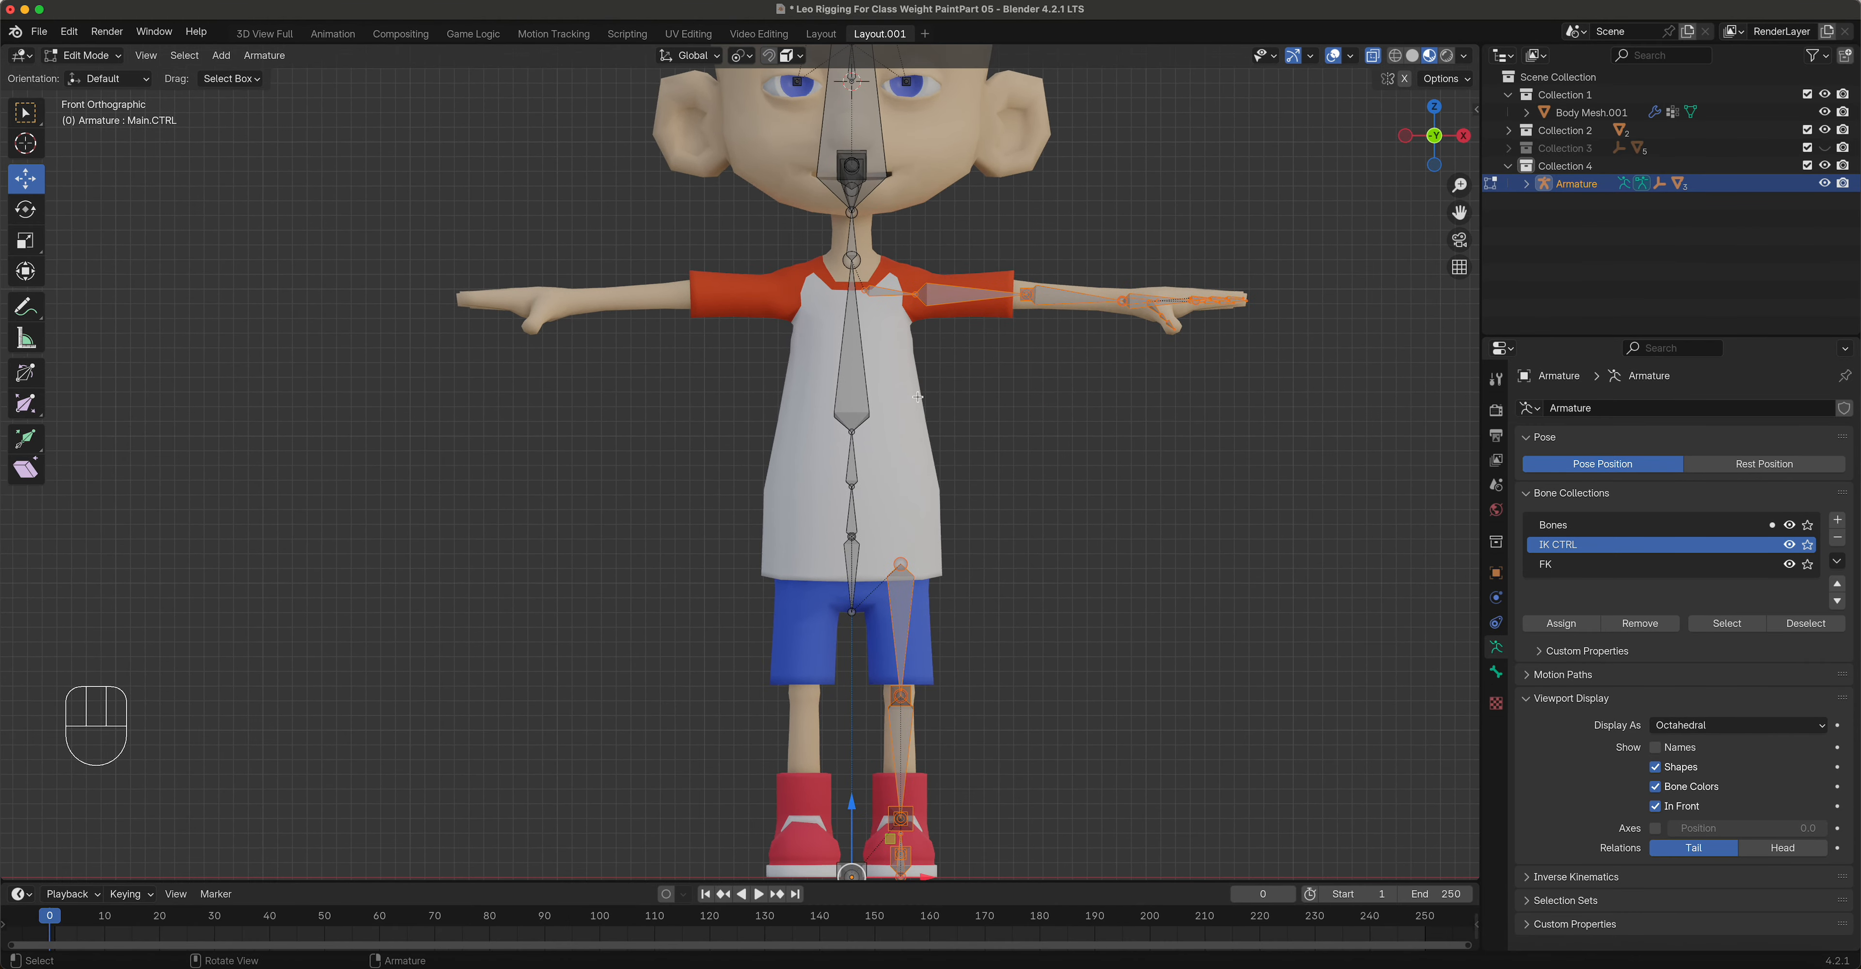
right_click(920, 400)
click(864, 515)
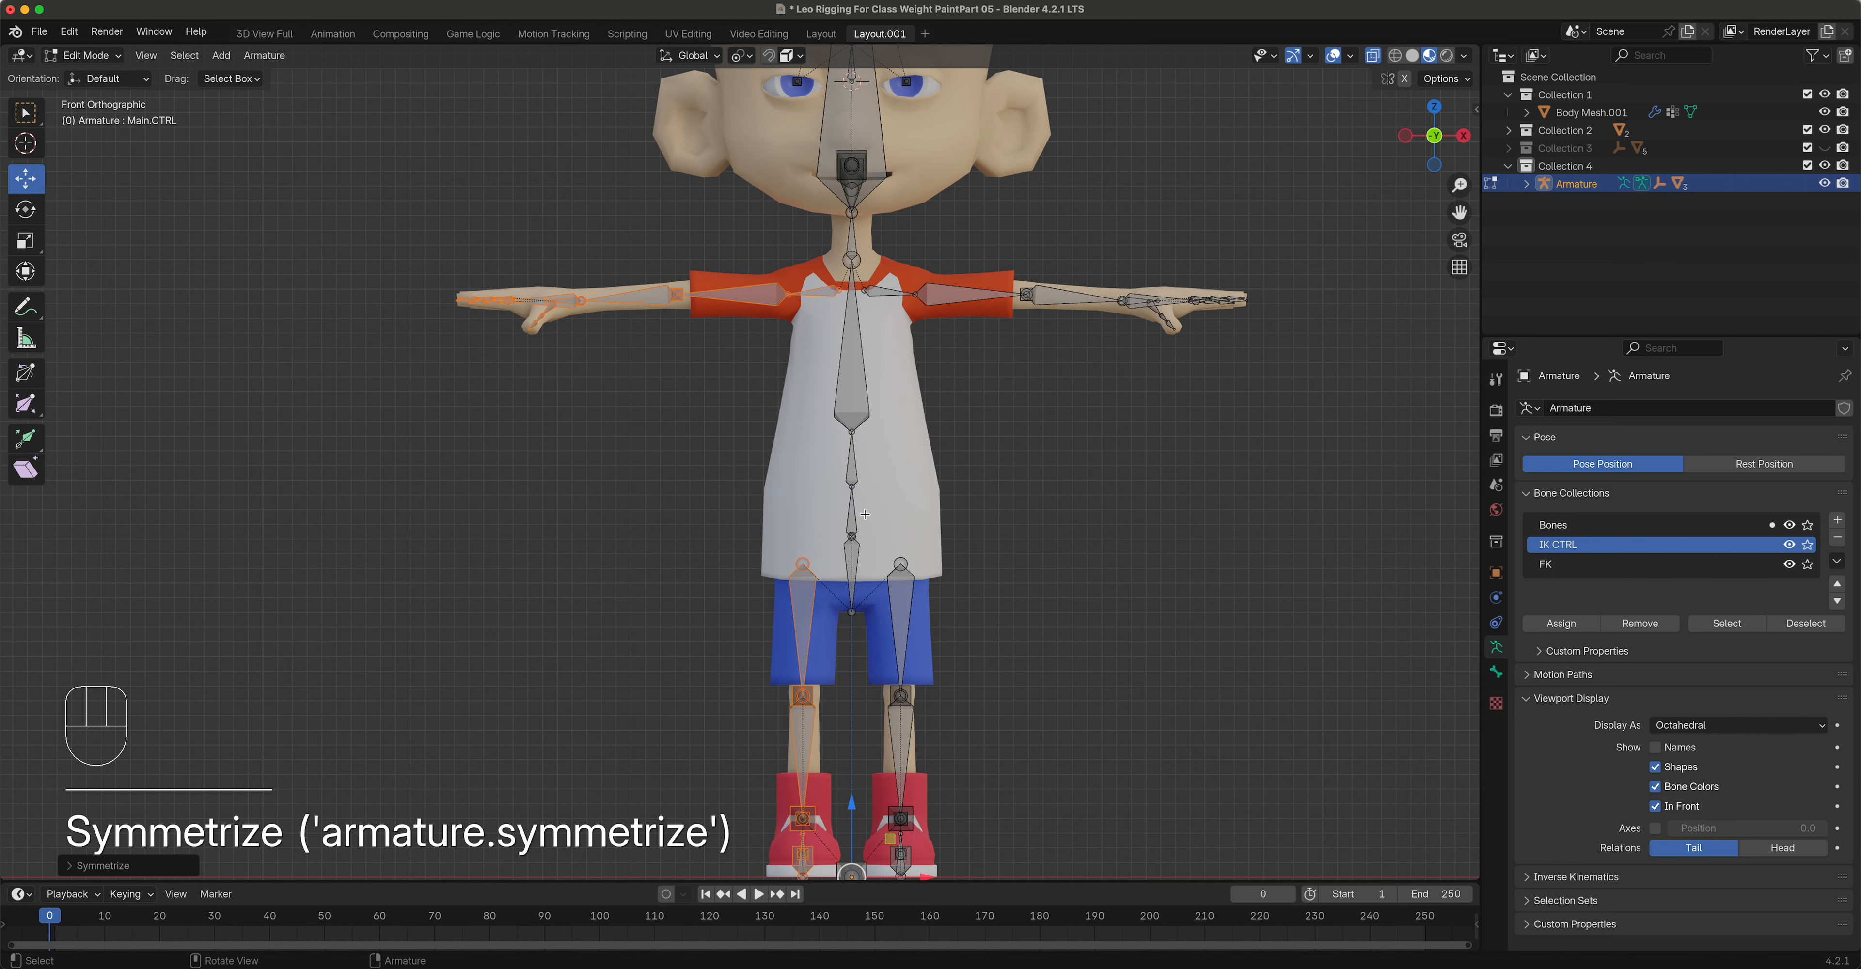
Step: Temporarily display the bone names and inspect the naming of the mirrored bones against the left-side originals
click(1067, 310)
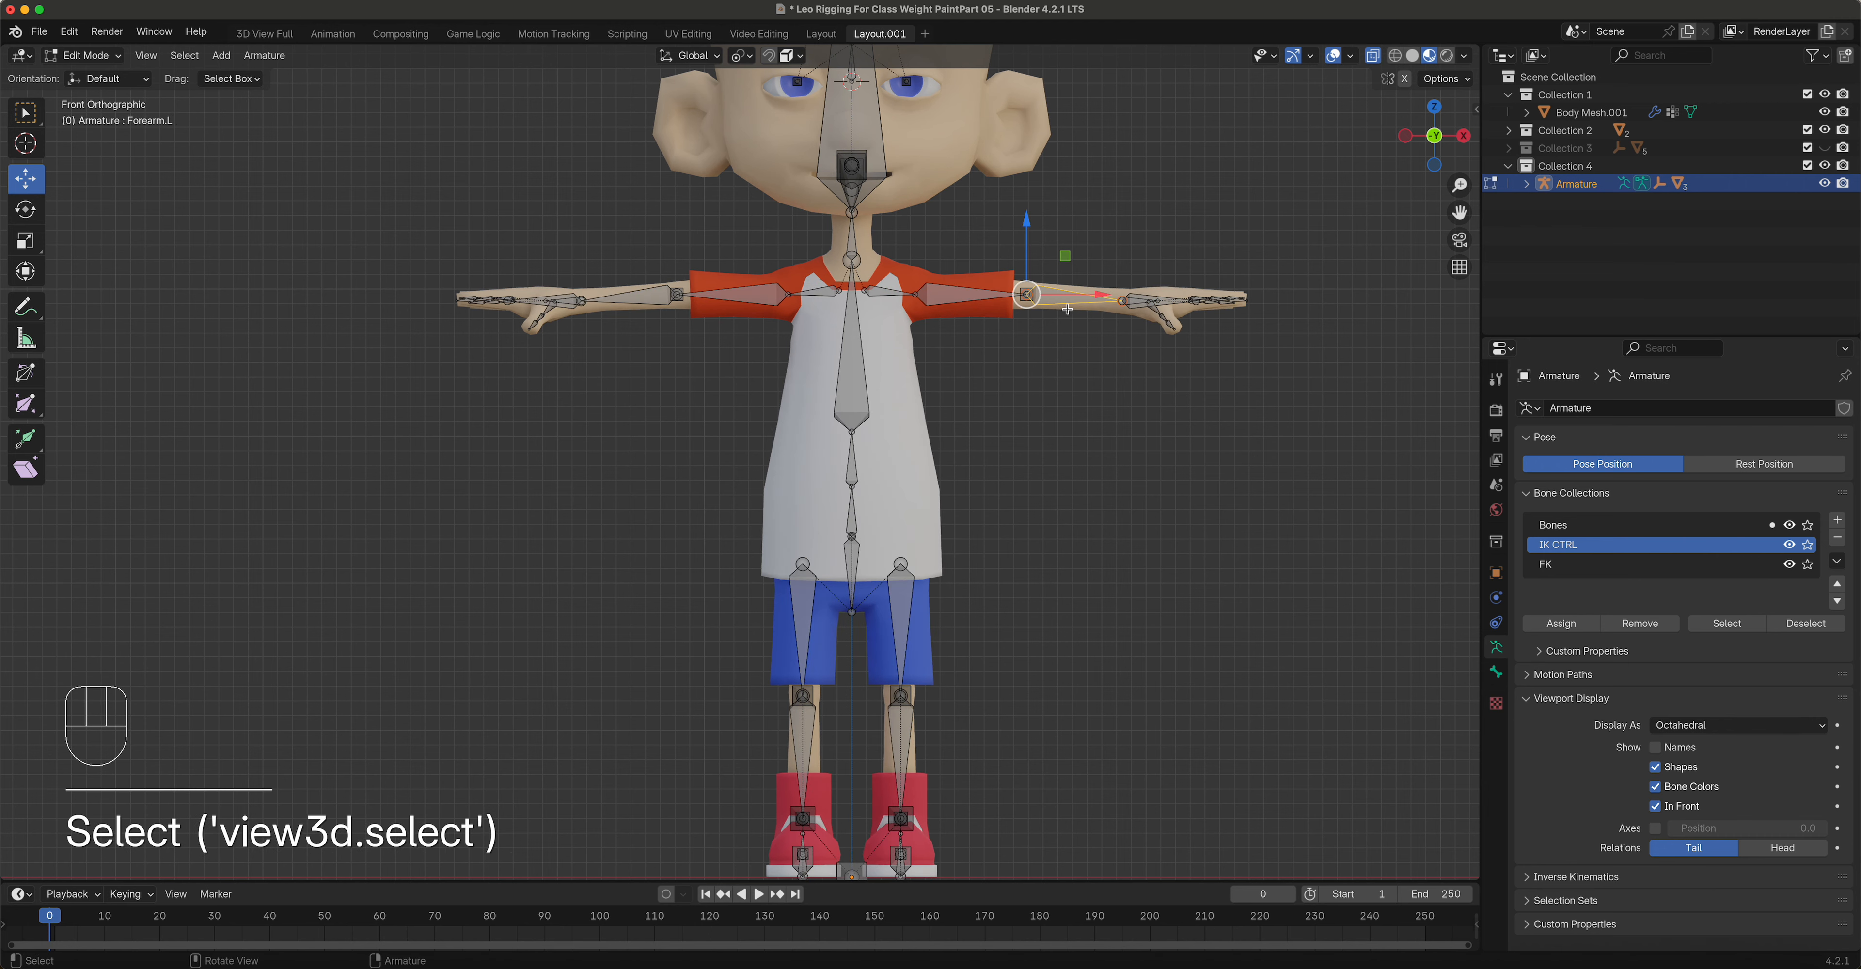
middle_drag(1069, 390, 1185, 470)
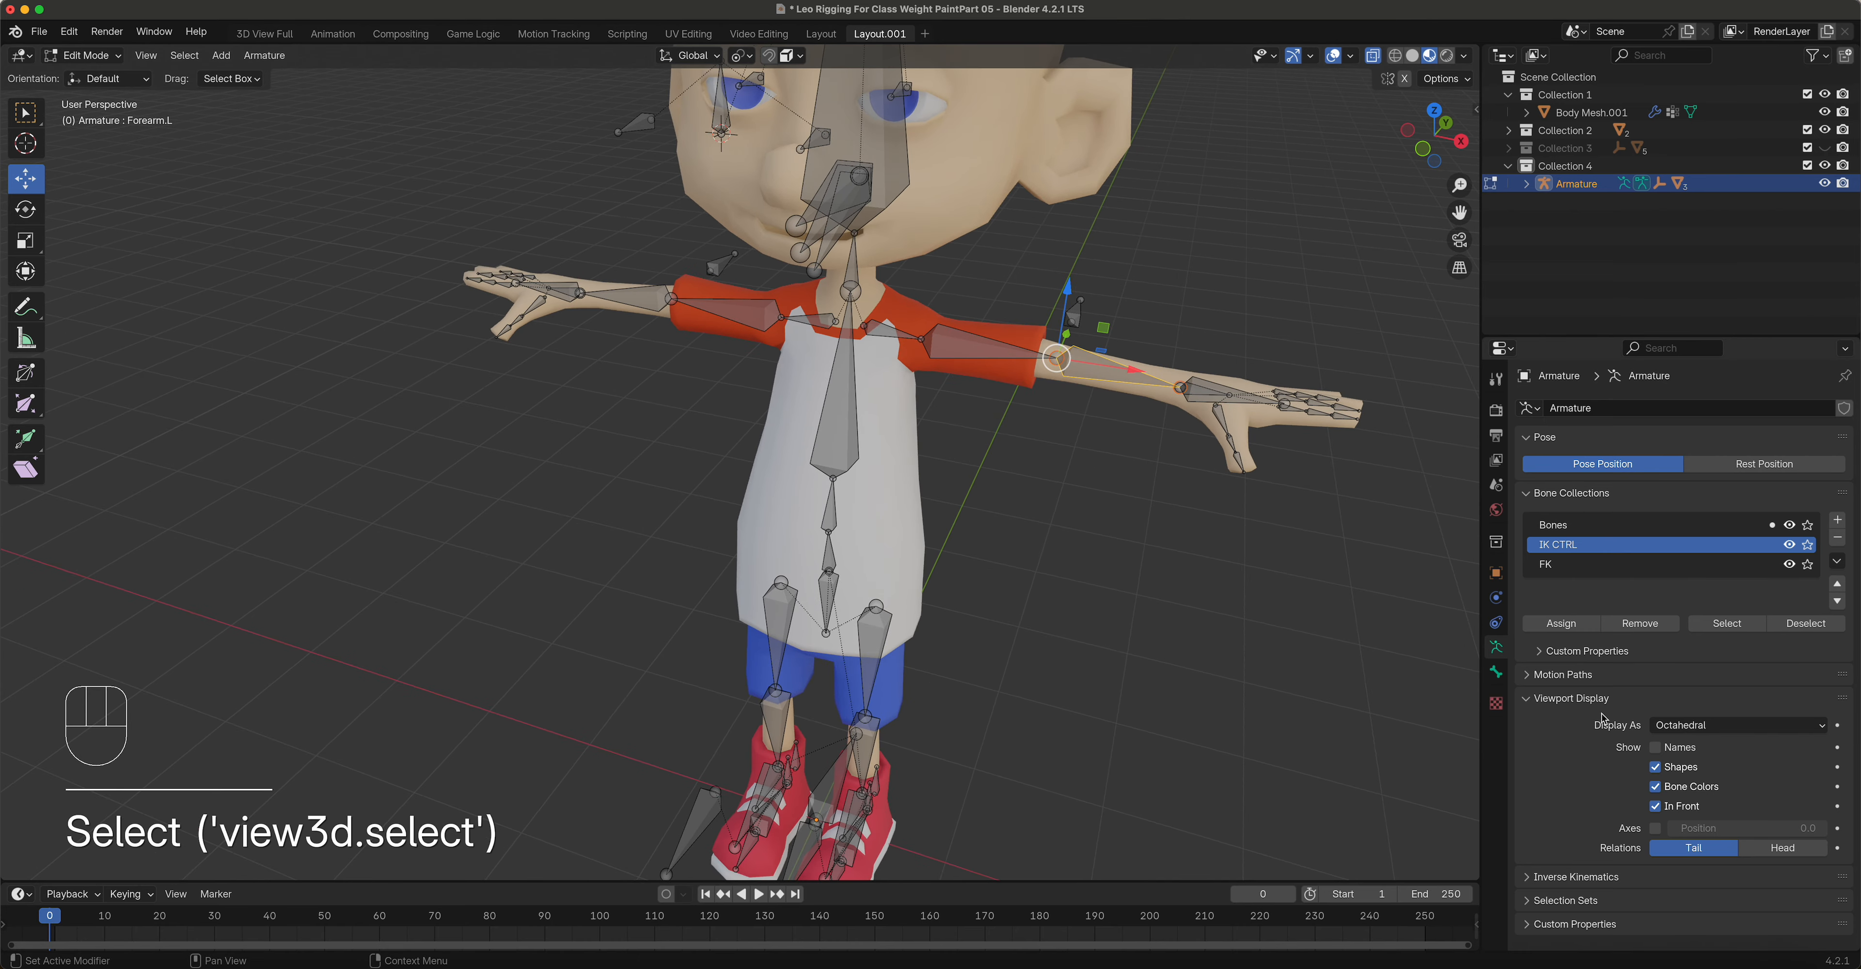
click(1653, 750)
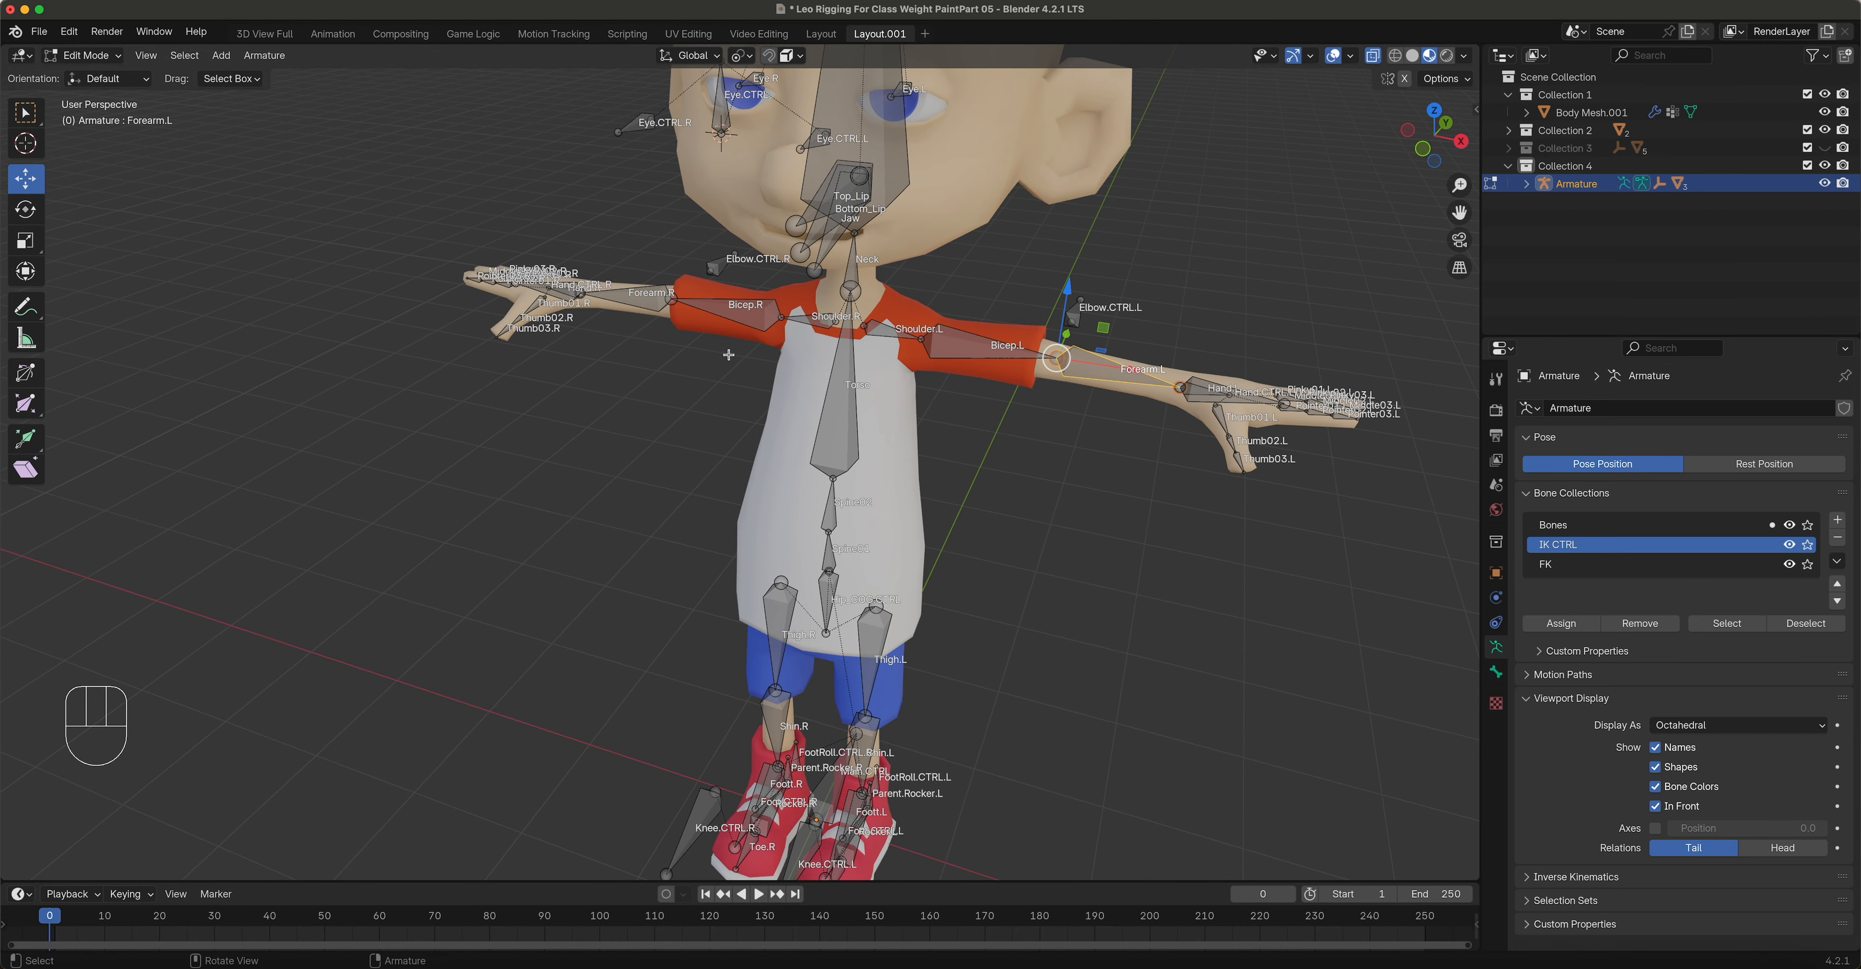
scroll(728, 354, up, 4)
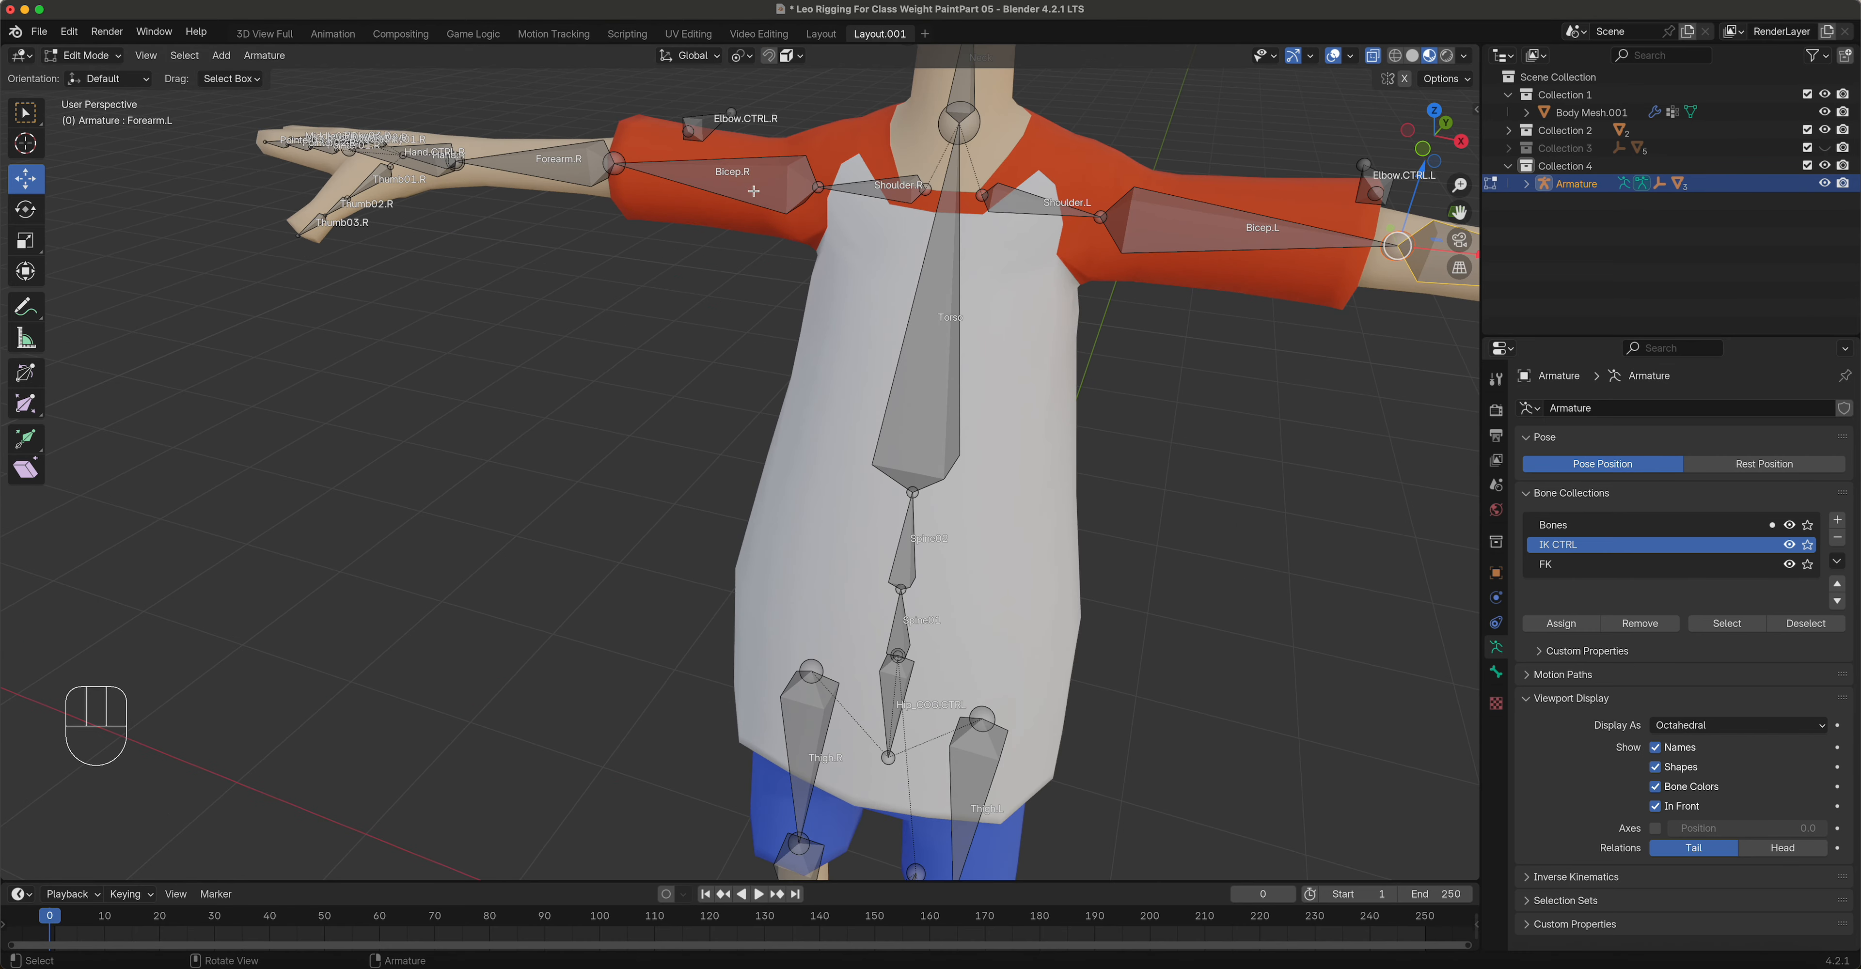
scroll(756, 338, down, 6)
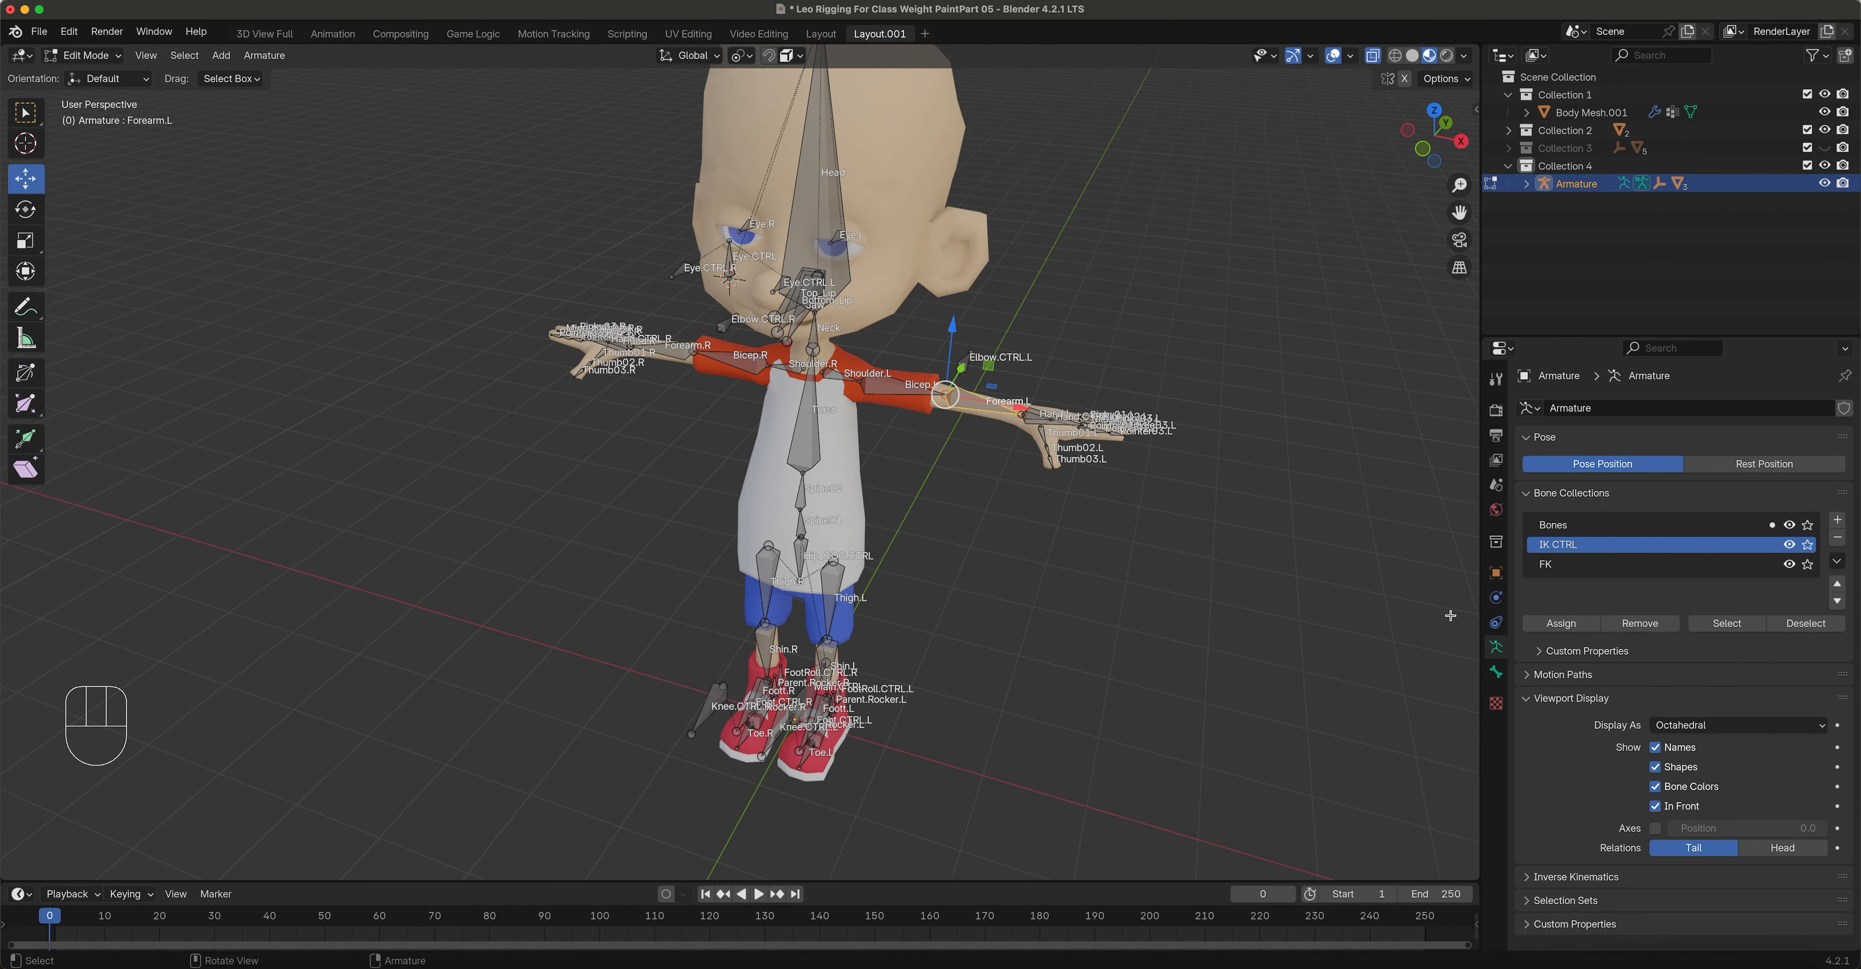
click(1655, 747)
middle_drag(846, 433, 885, 410)
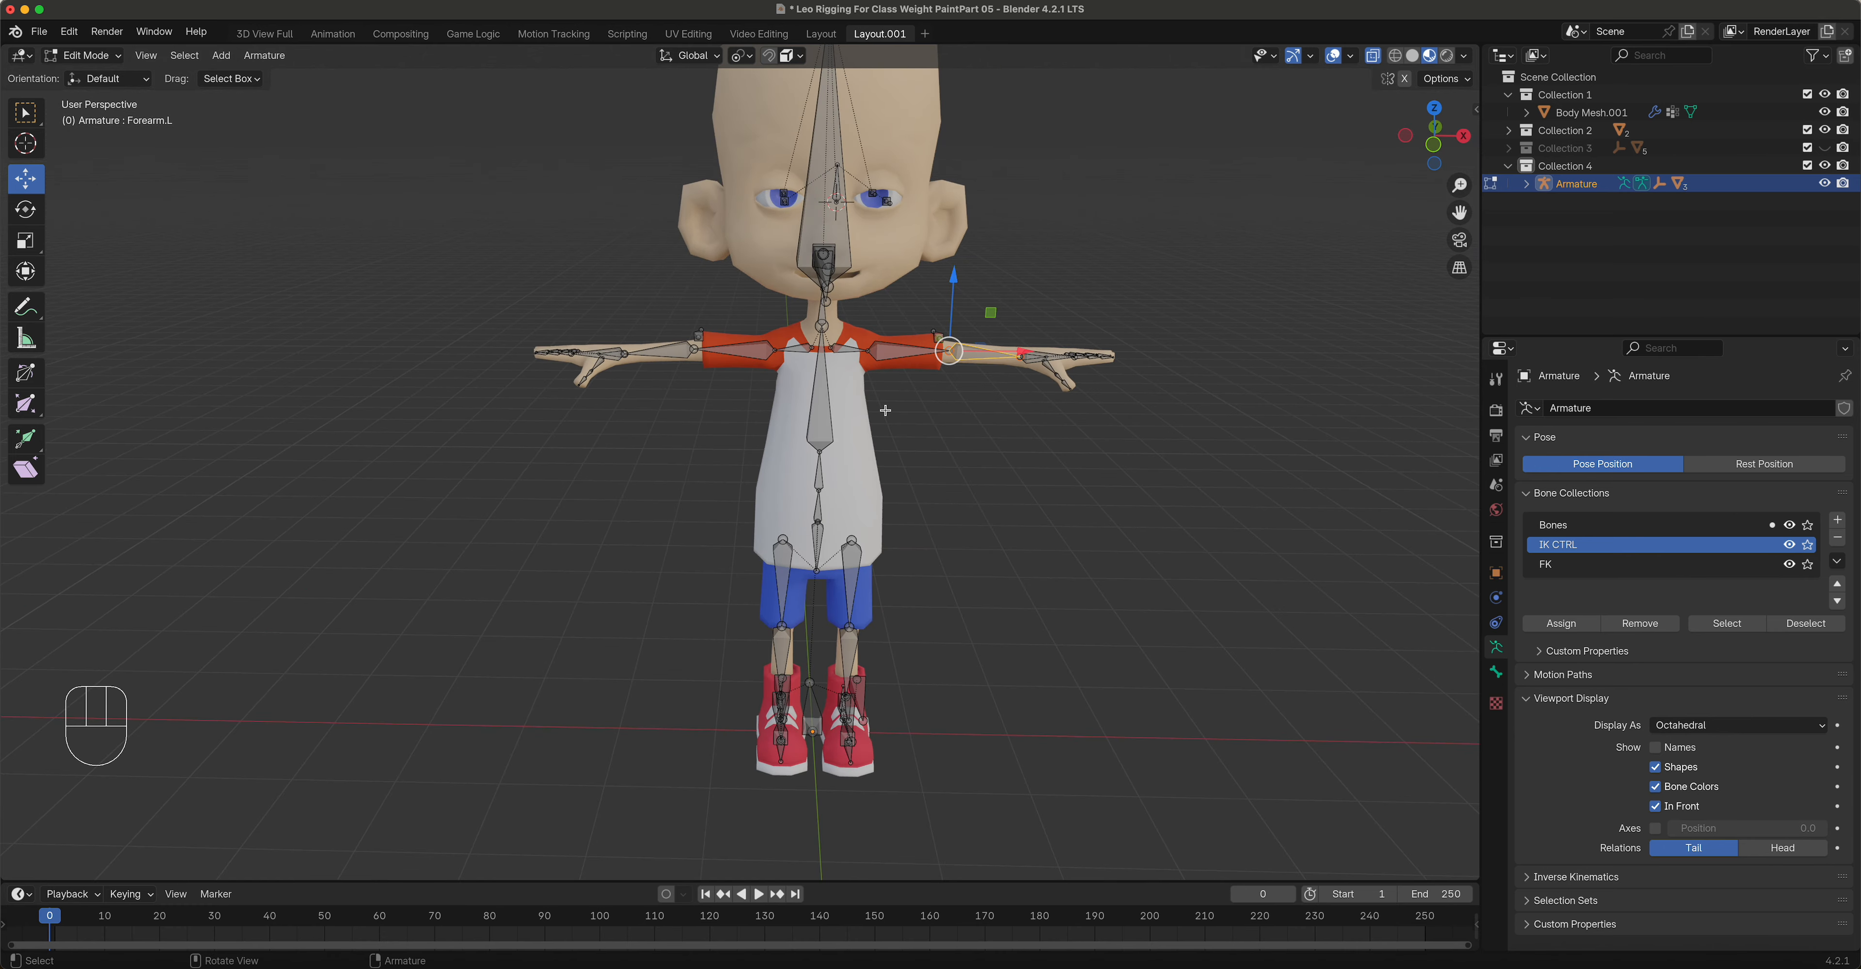
Step: Switch the armature to Pose Mode in front view and try moving the Hip_COG.CTRL bone
key(KP_1)
click(391, 211)
click(86, 55)
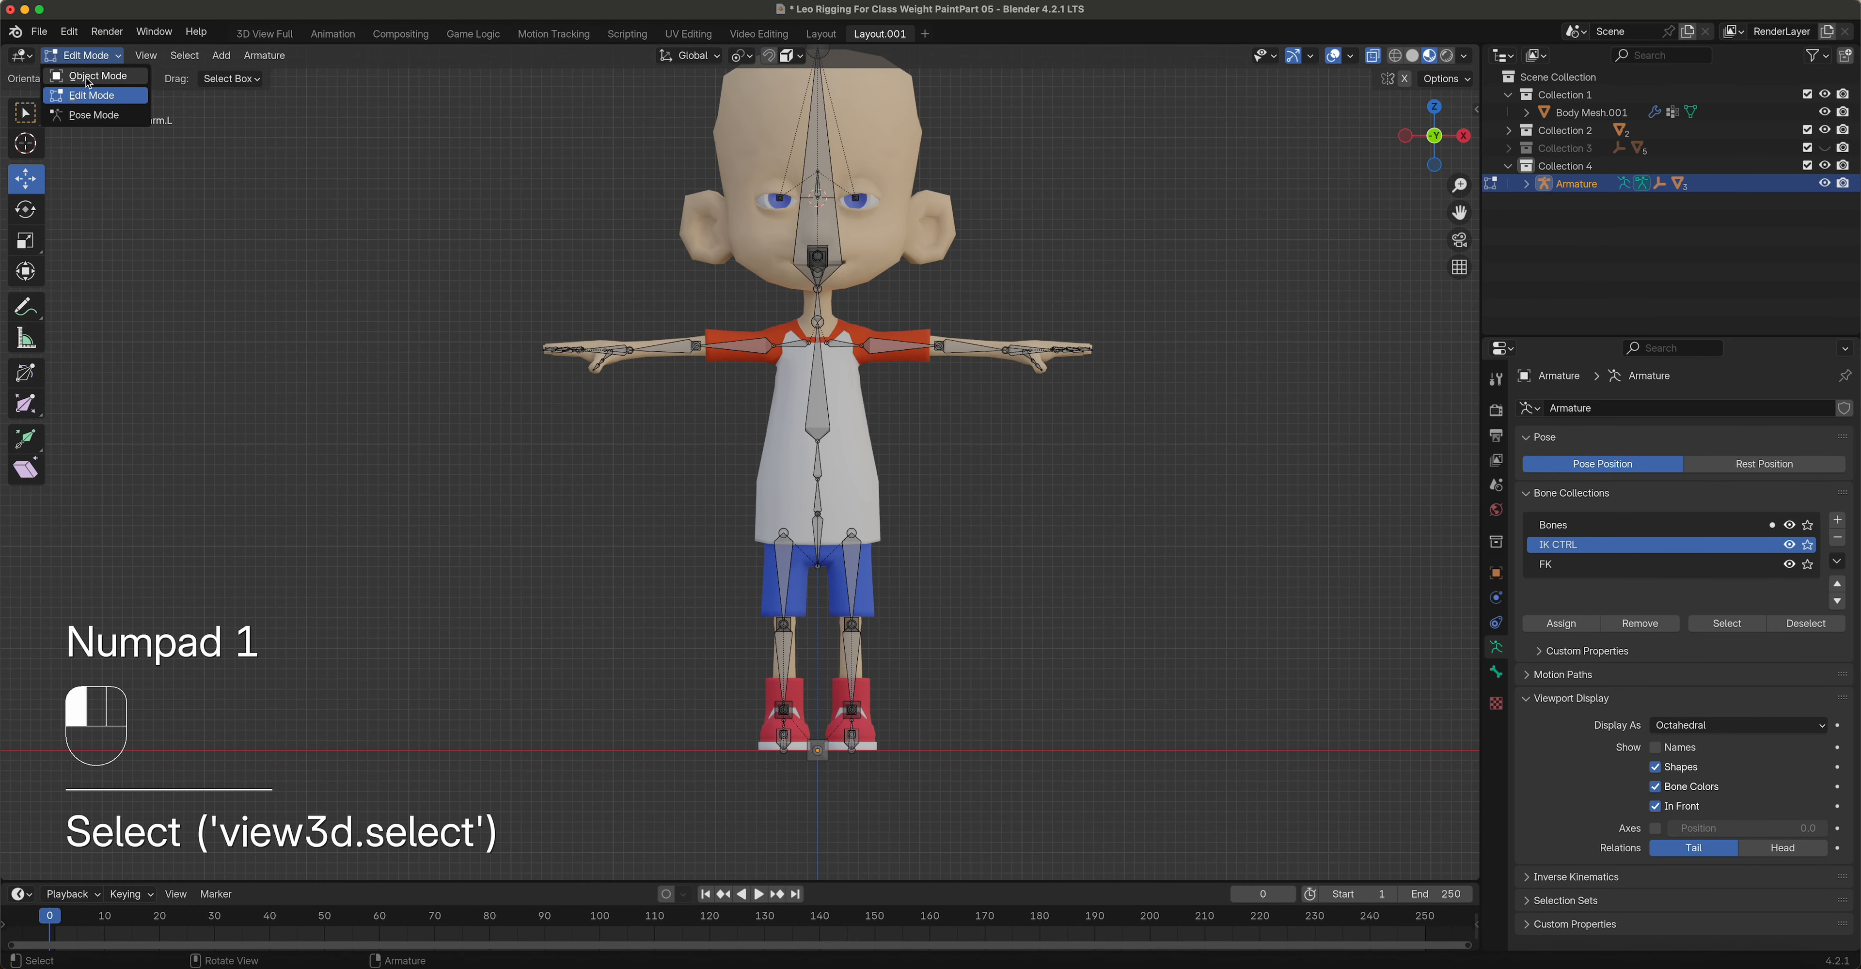
click(94, 115)
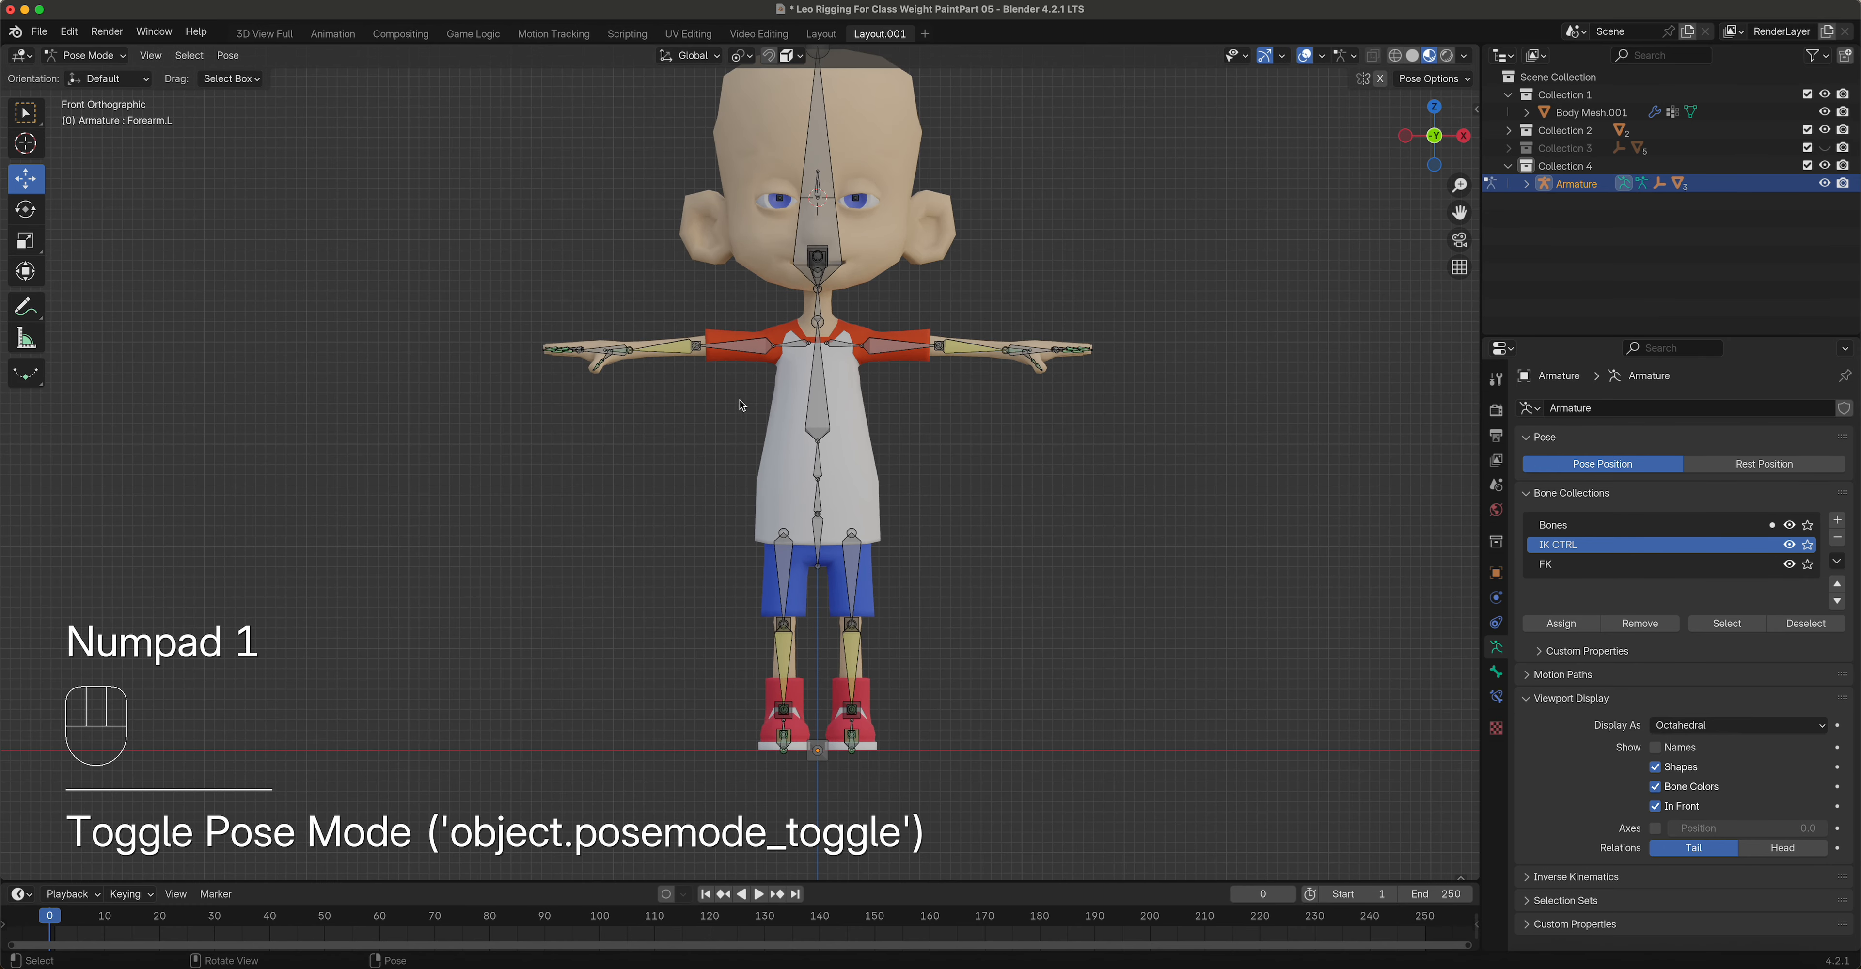
click(833, 527)
key(g)
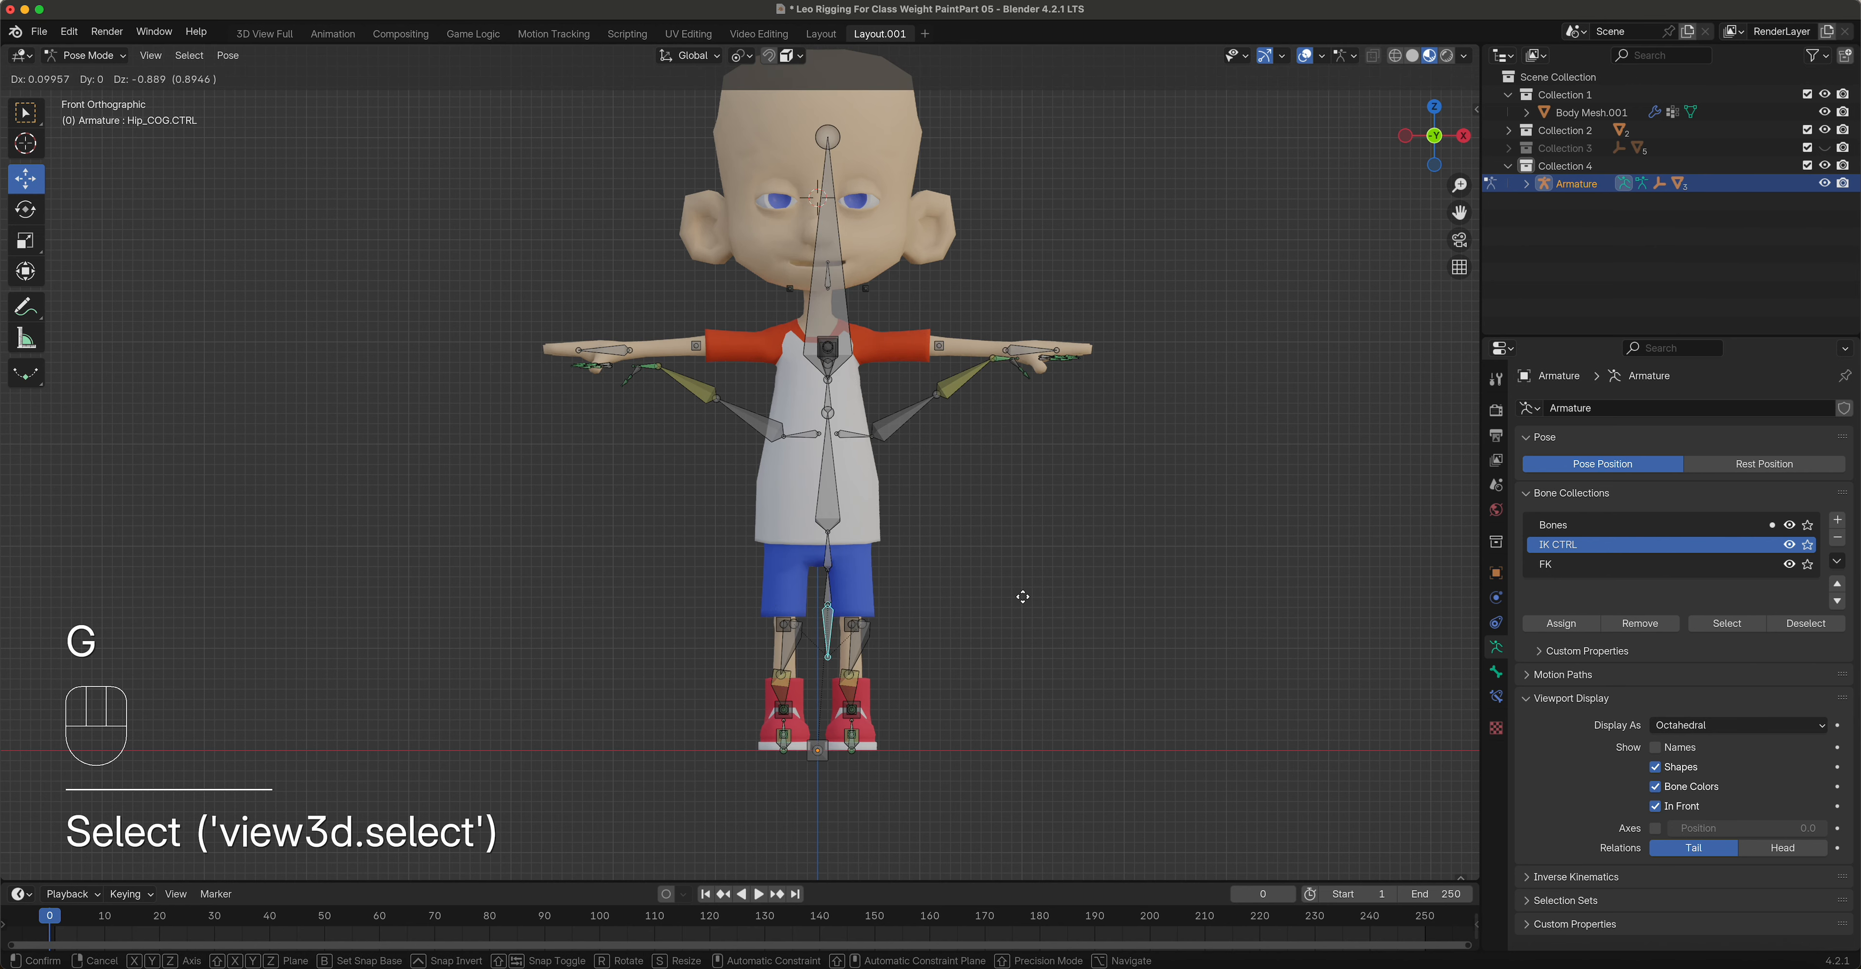
right_click(1019, 538)
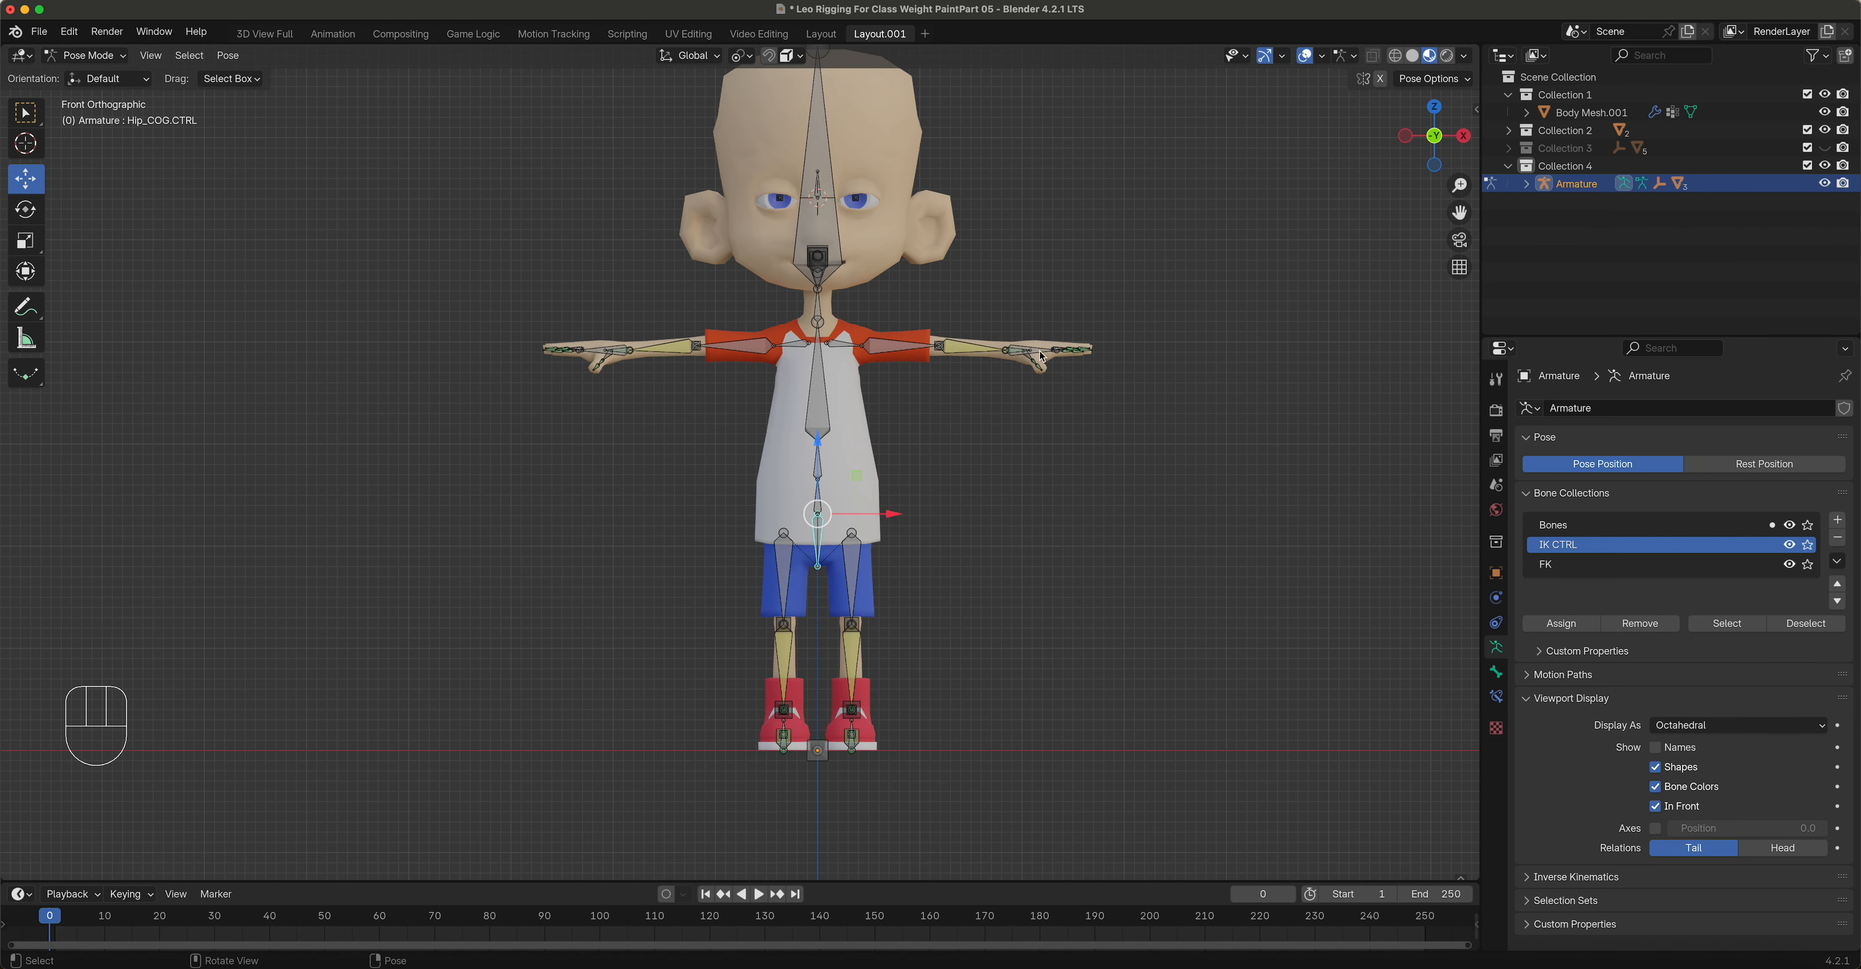
Step: Try moving the Hand.CTRL.L and Hand.CTRL.R bones to test the IK on both arms
click(1041, 356)
key(g)
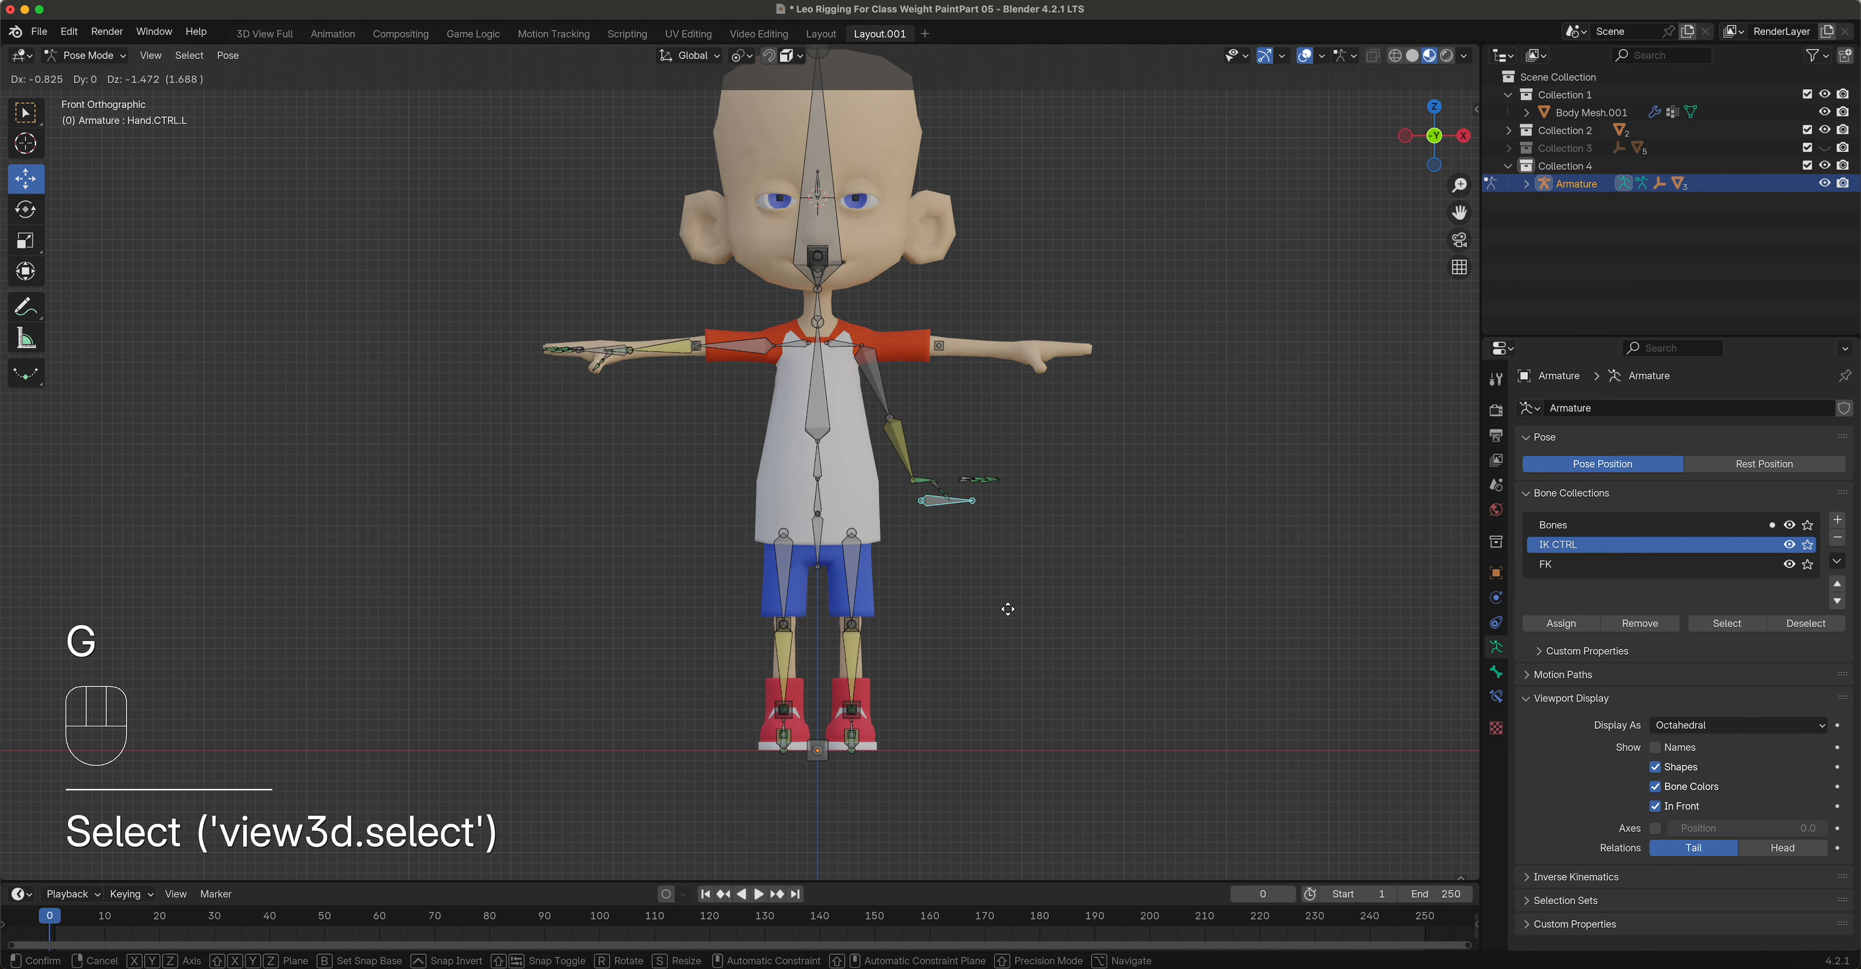
right_click(950, 500)
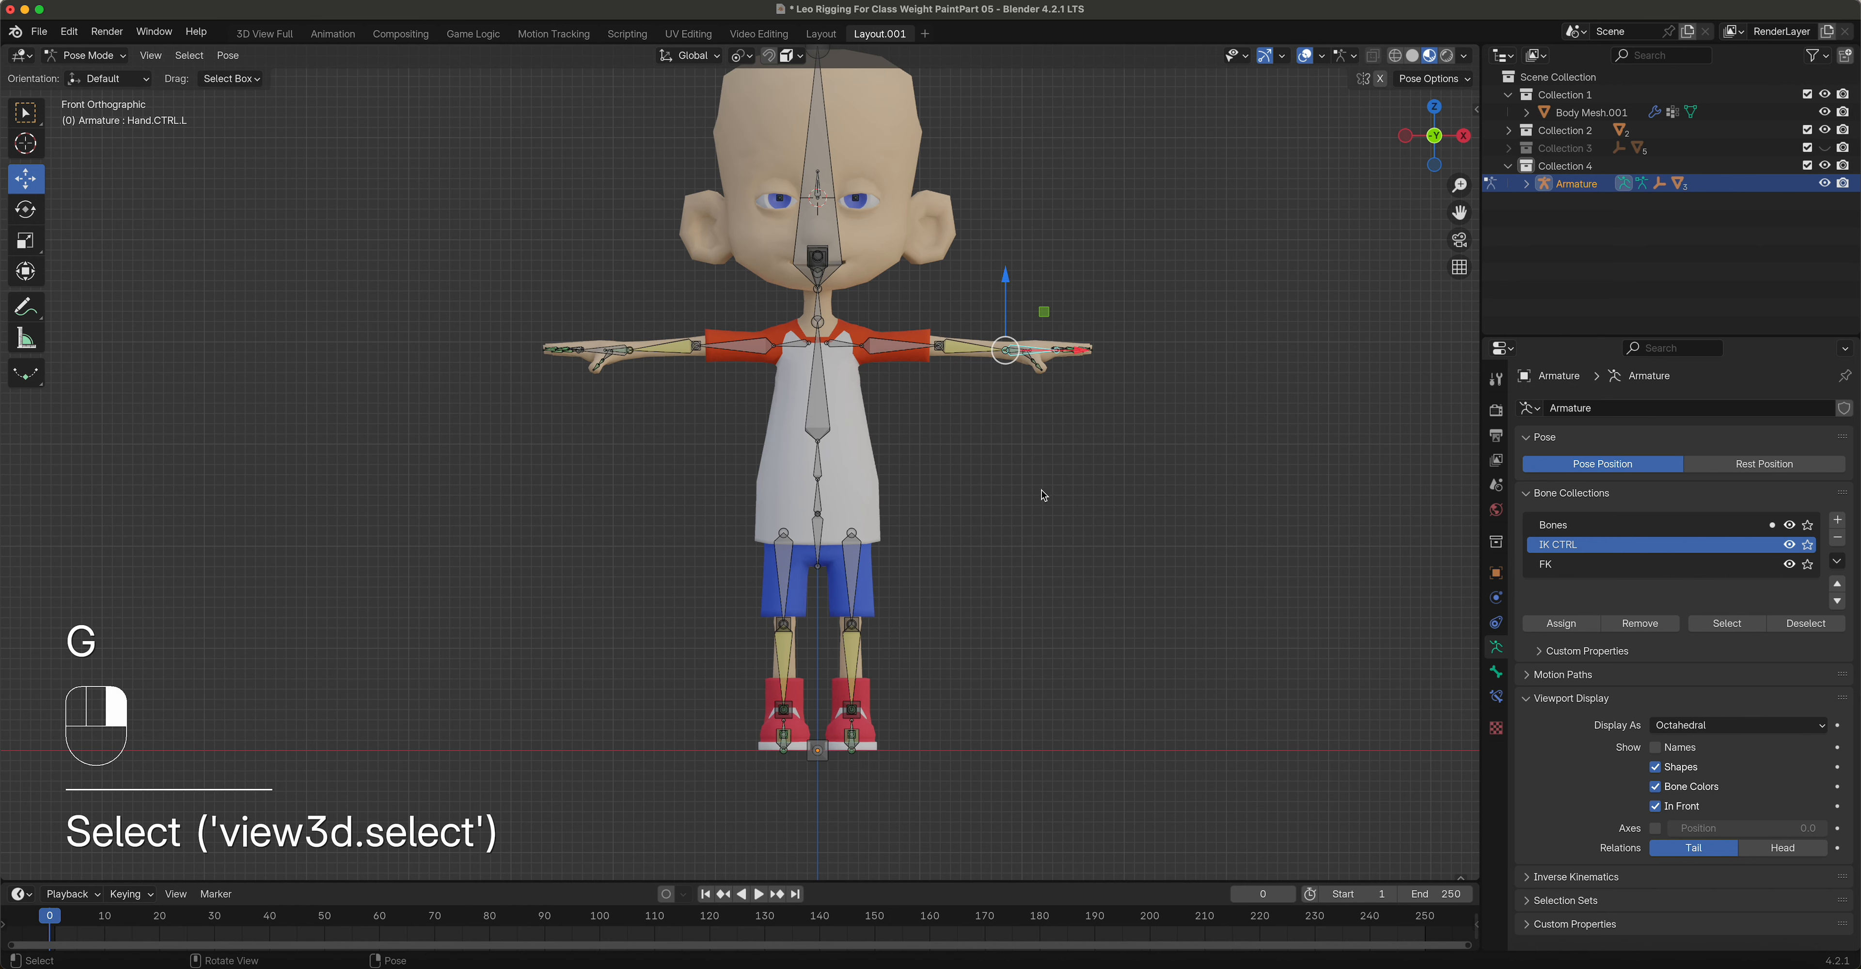
click(599, 353)
key(g)
right_click(702, 535)
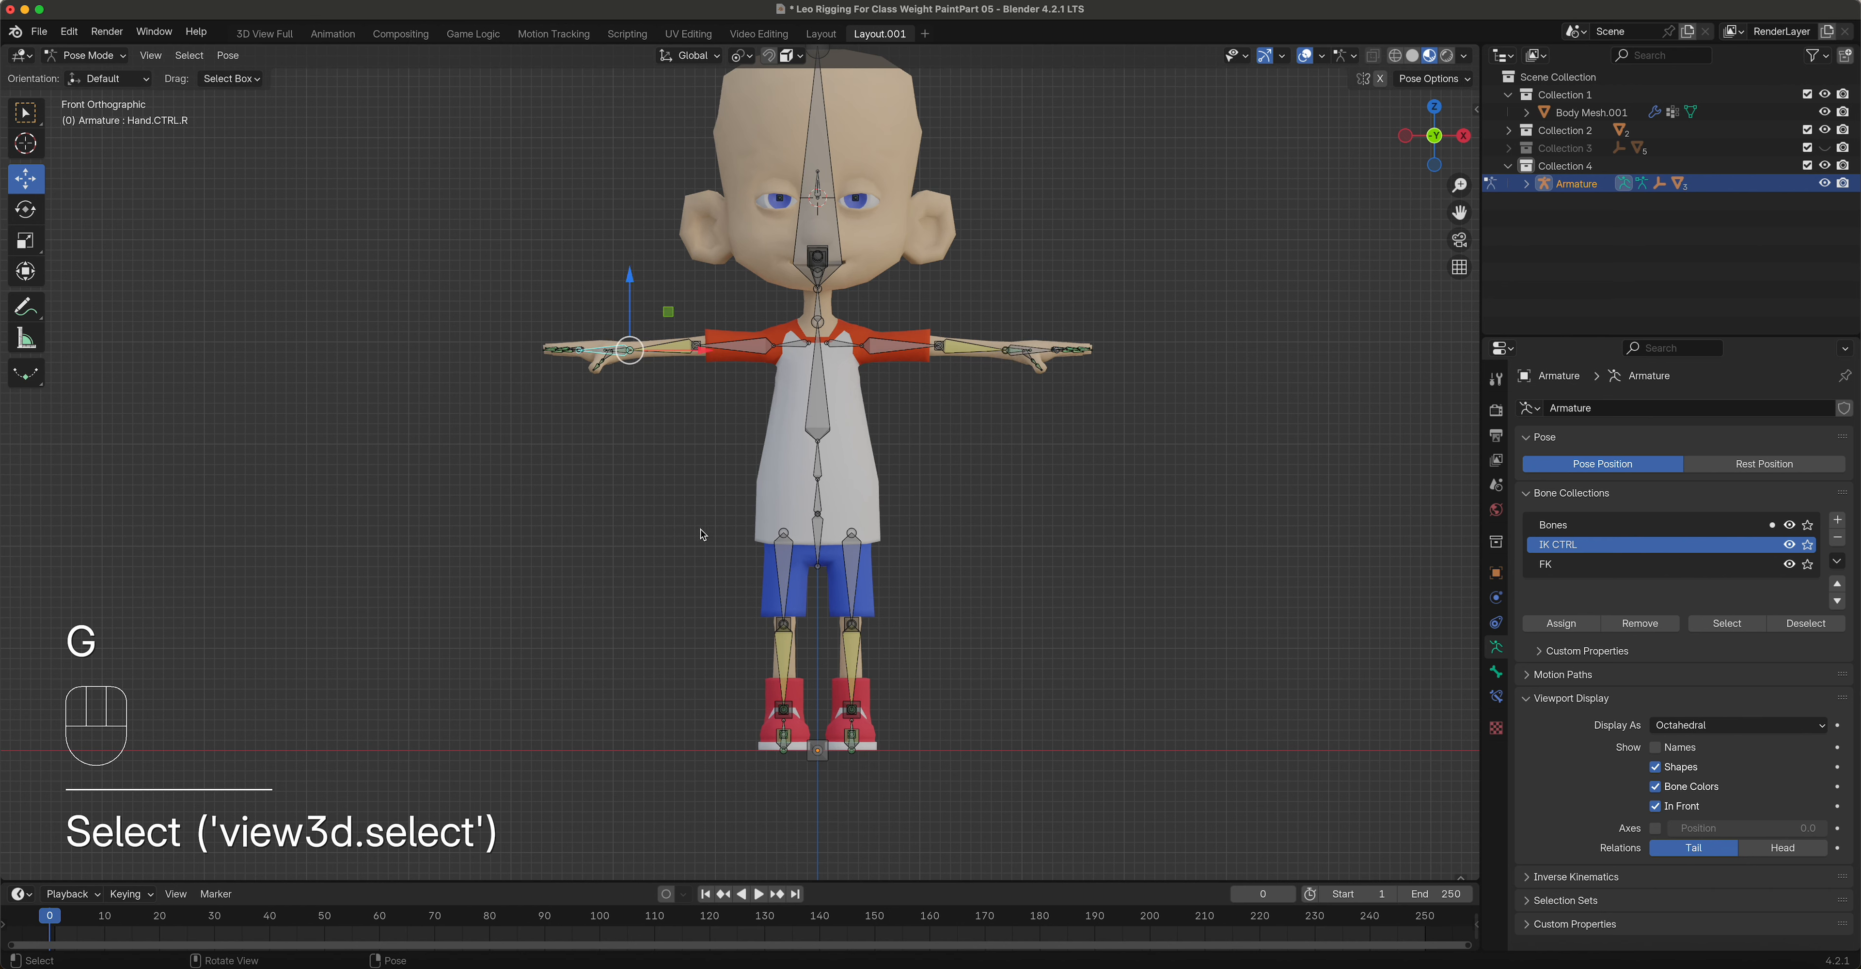
Step: In Edit Mode, assign both knee control bones, both foot control bones and Main.CTRL to the IK CTRL bone collection
middle_drag(1096, 635, 874, 498)
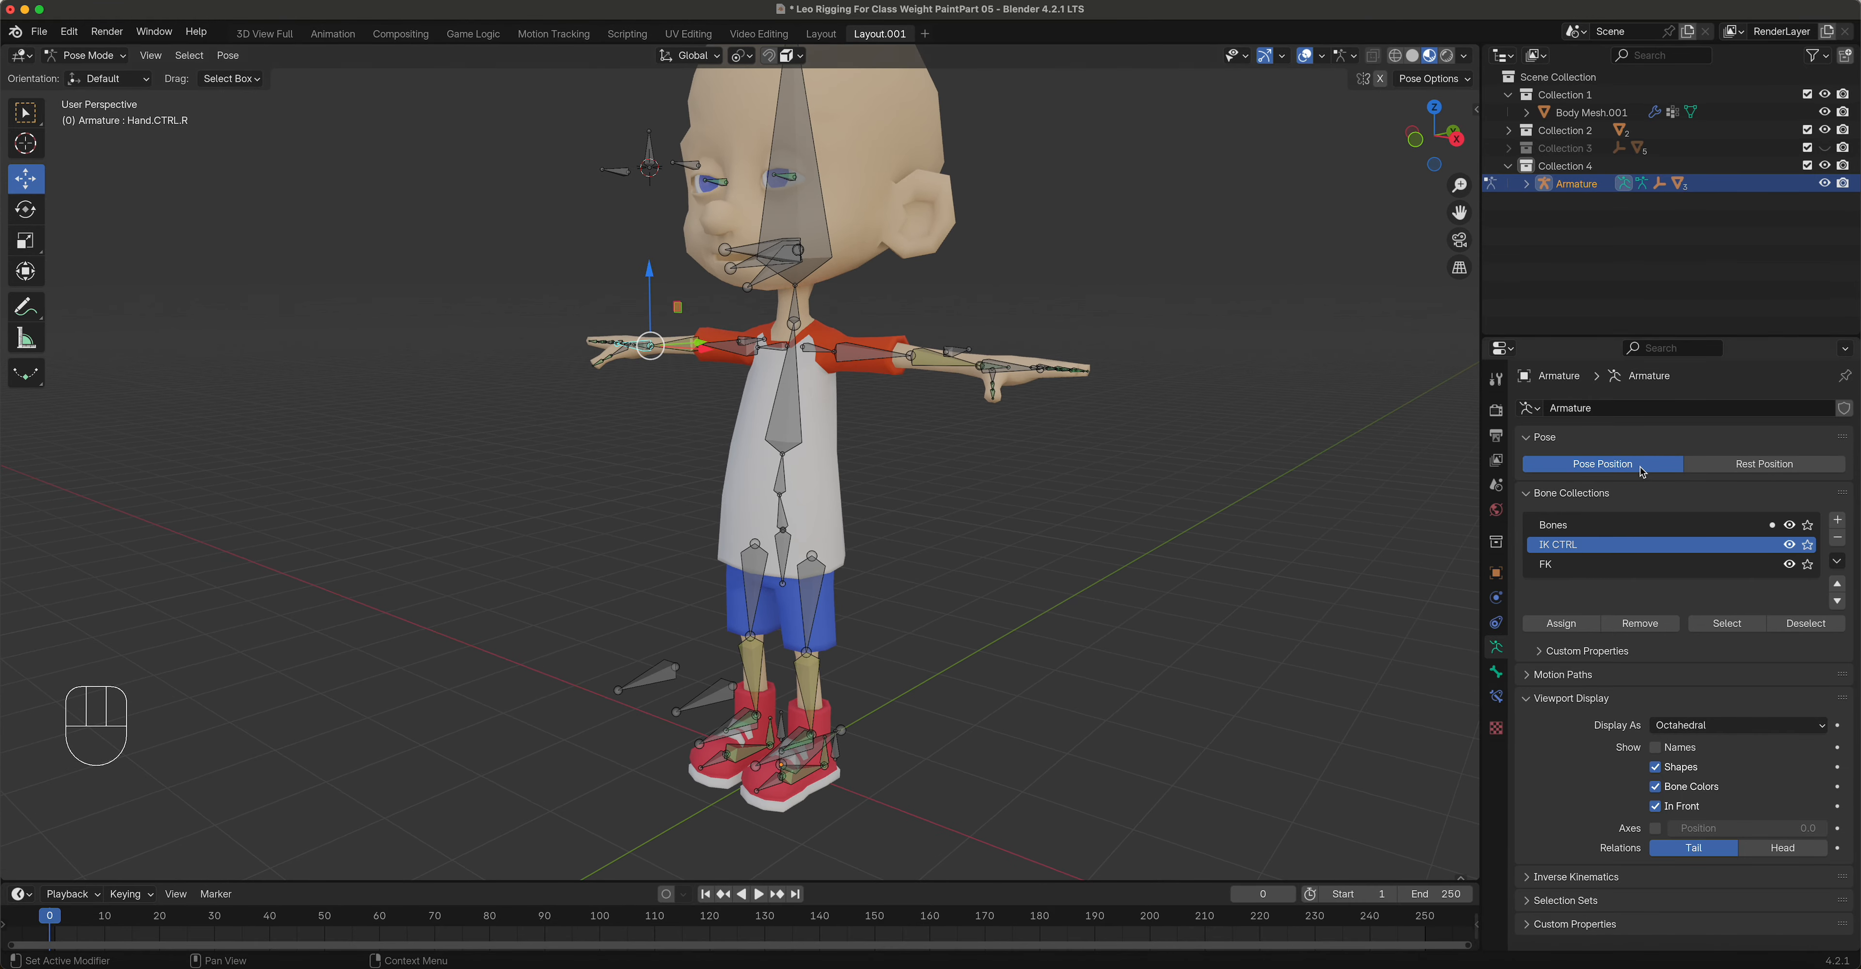
click(84, 54)
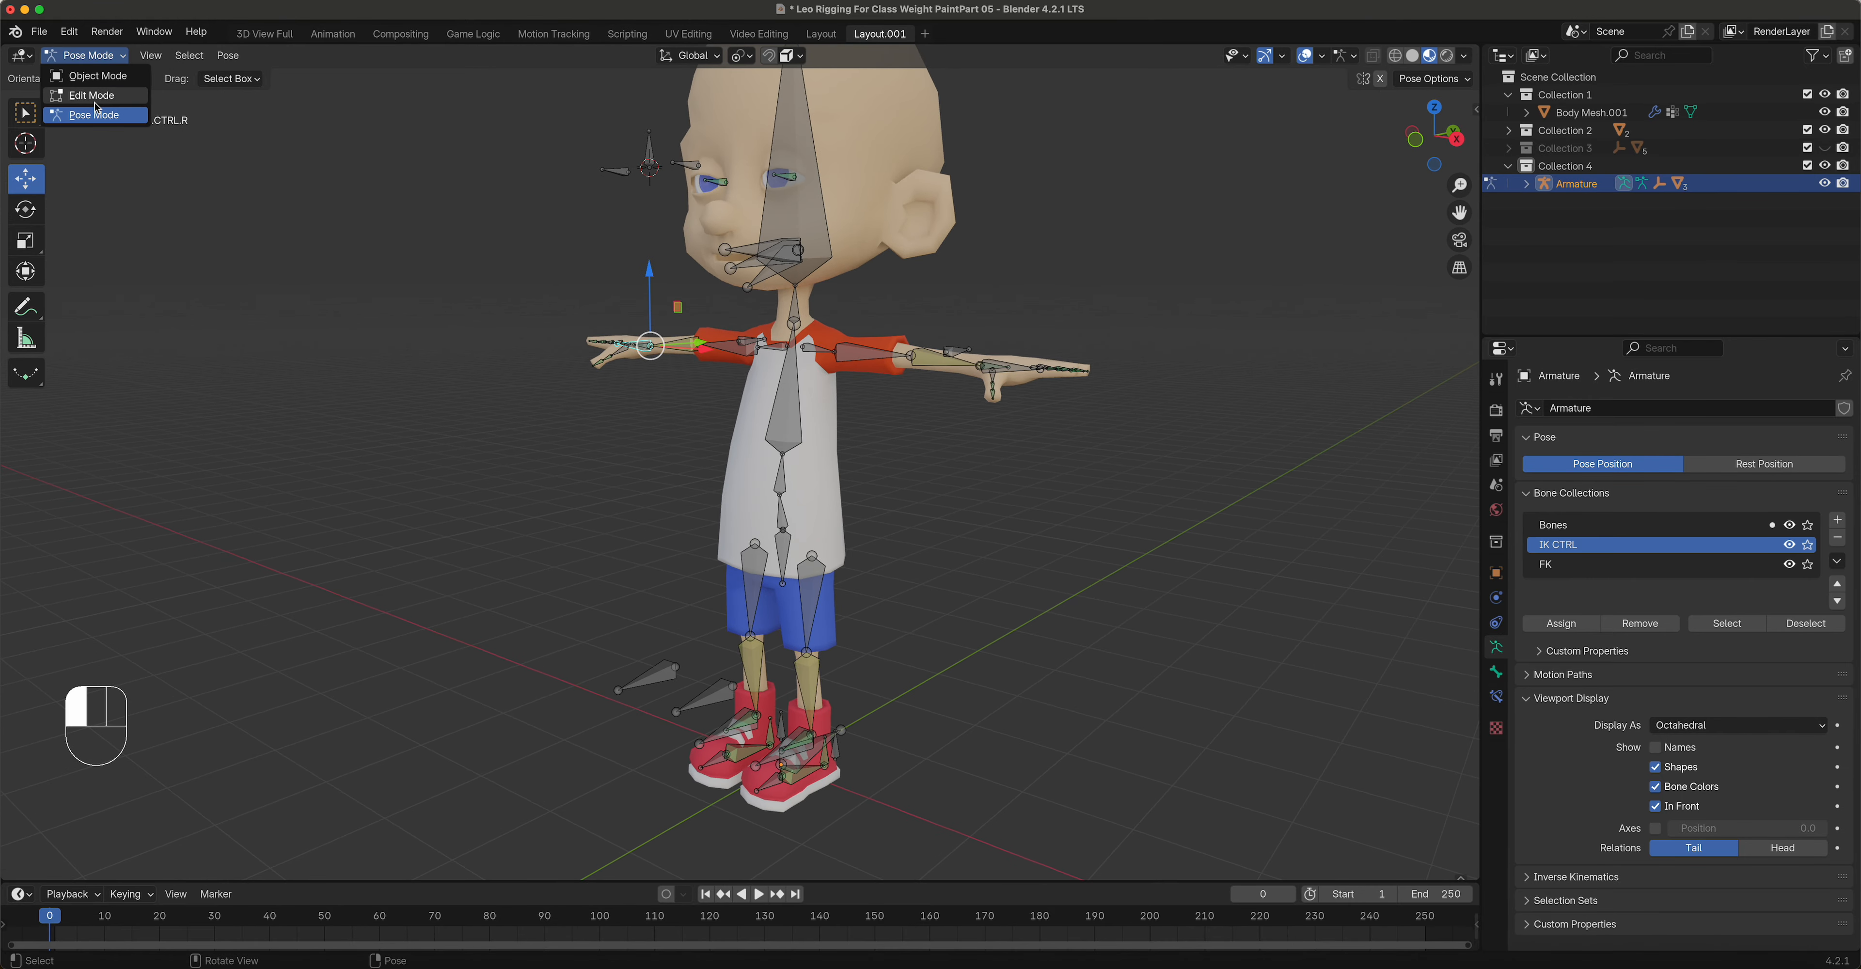
click(96, 100)
shift+middle_drag(889, 650, 906, 502)
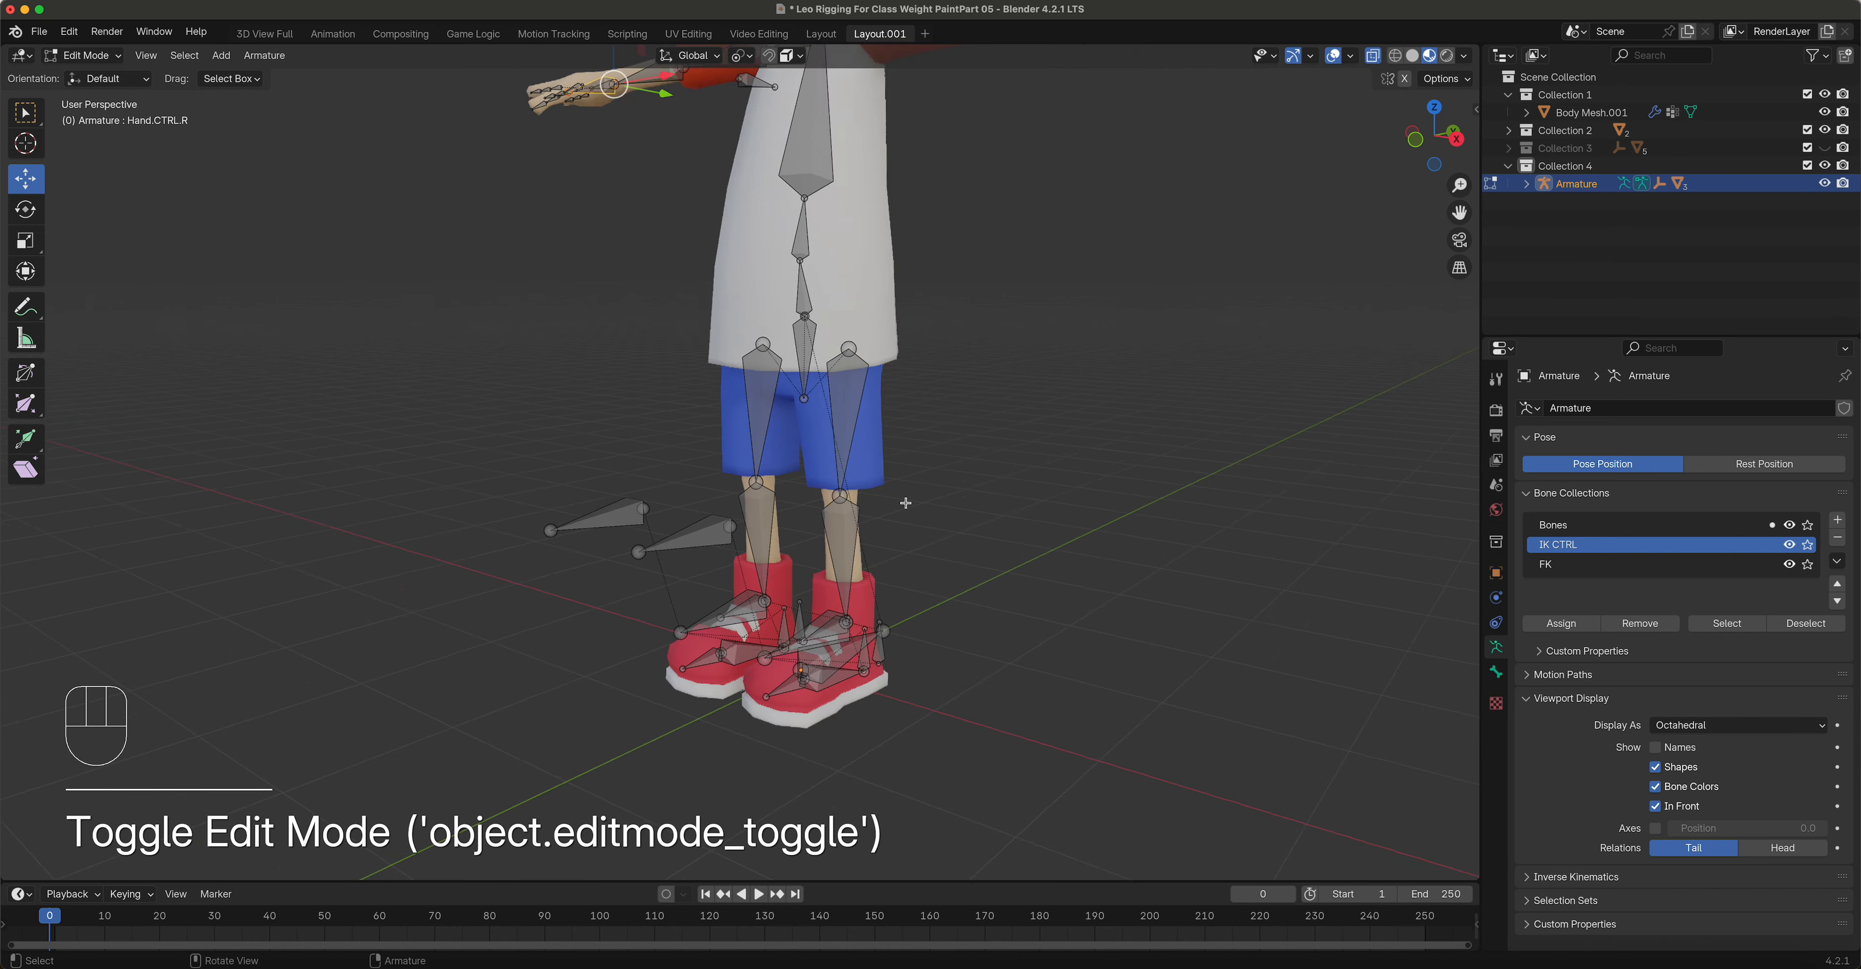
scroll(906, 502, up, 2)
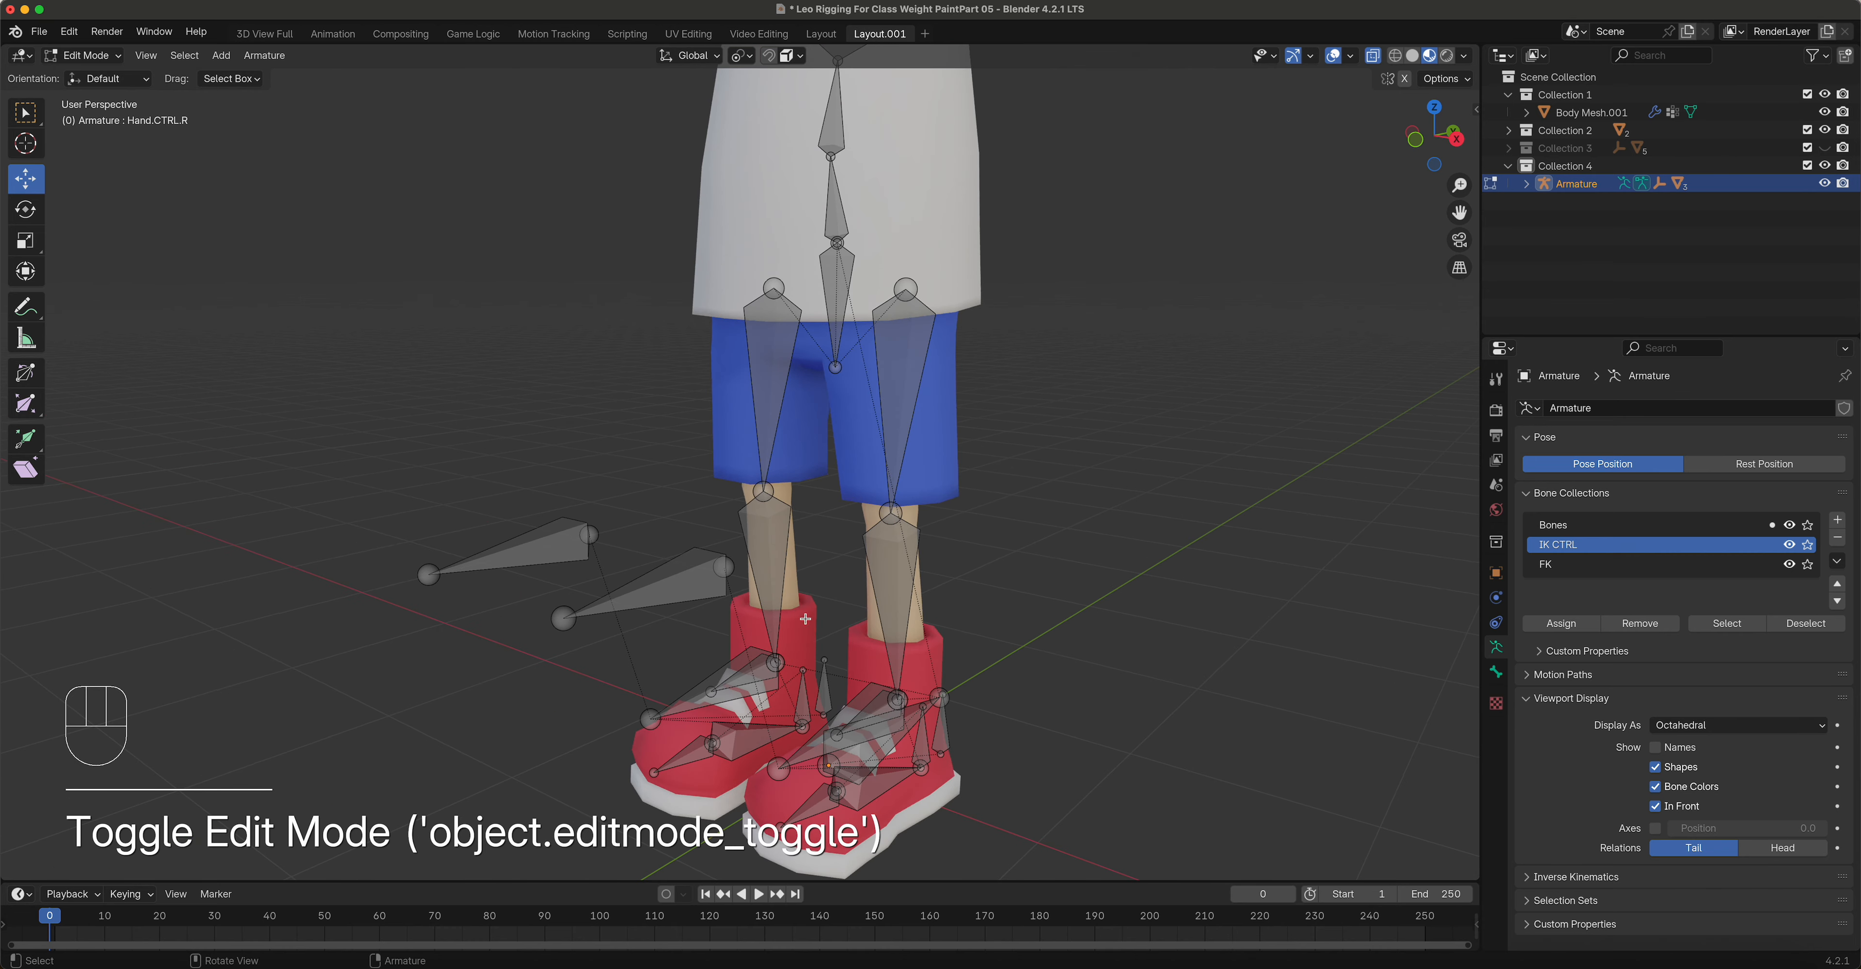
click(679, 584)
shift+click(547, 546)
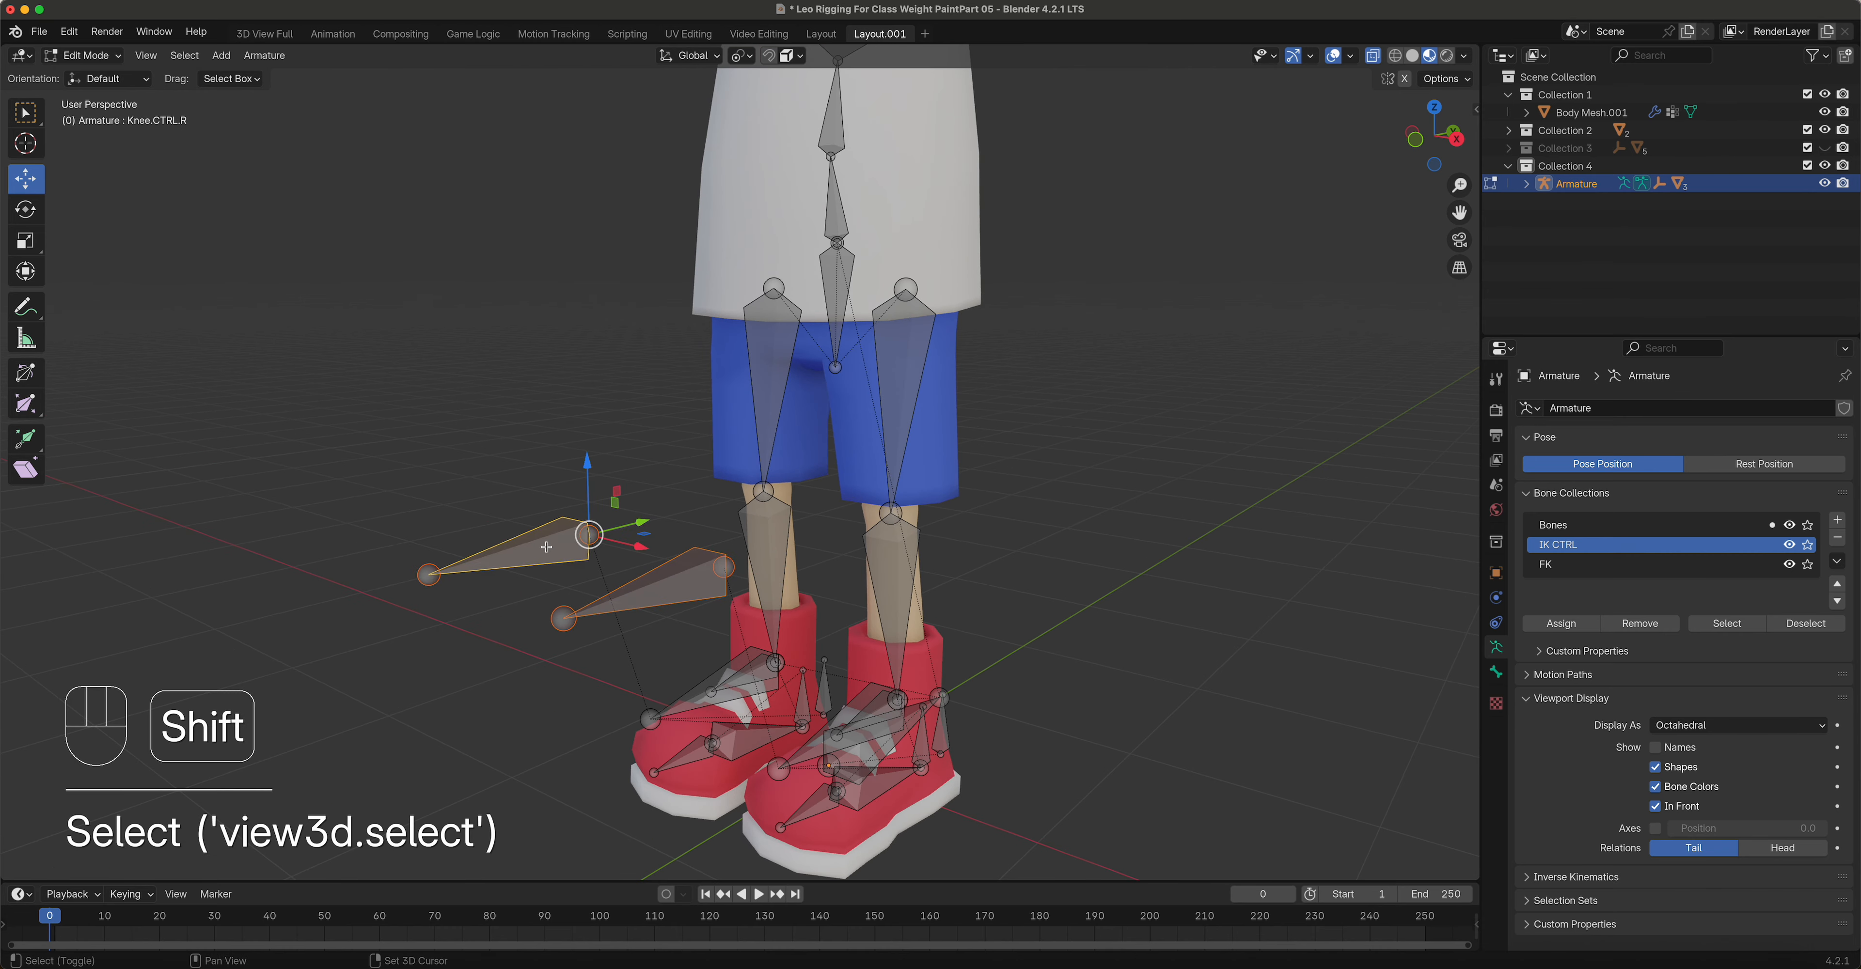
shift+click(704, 679)
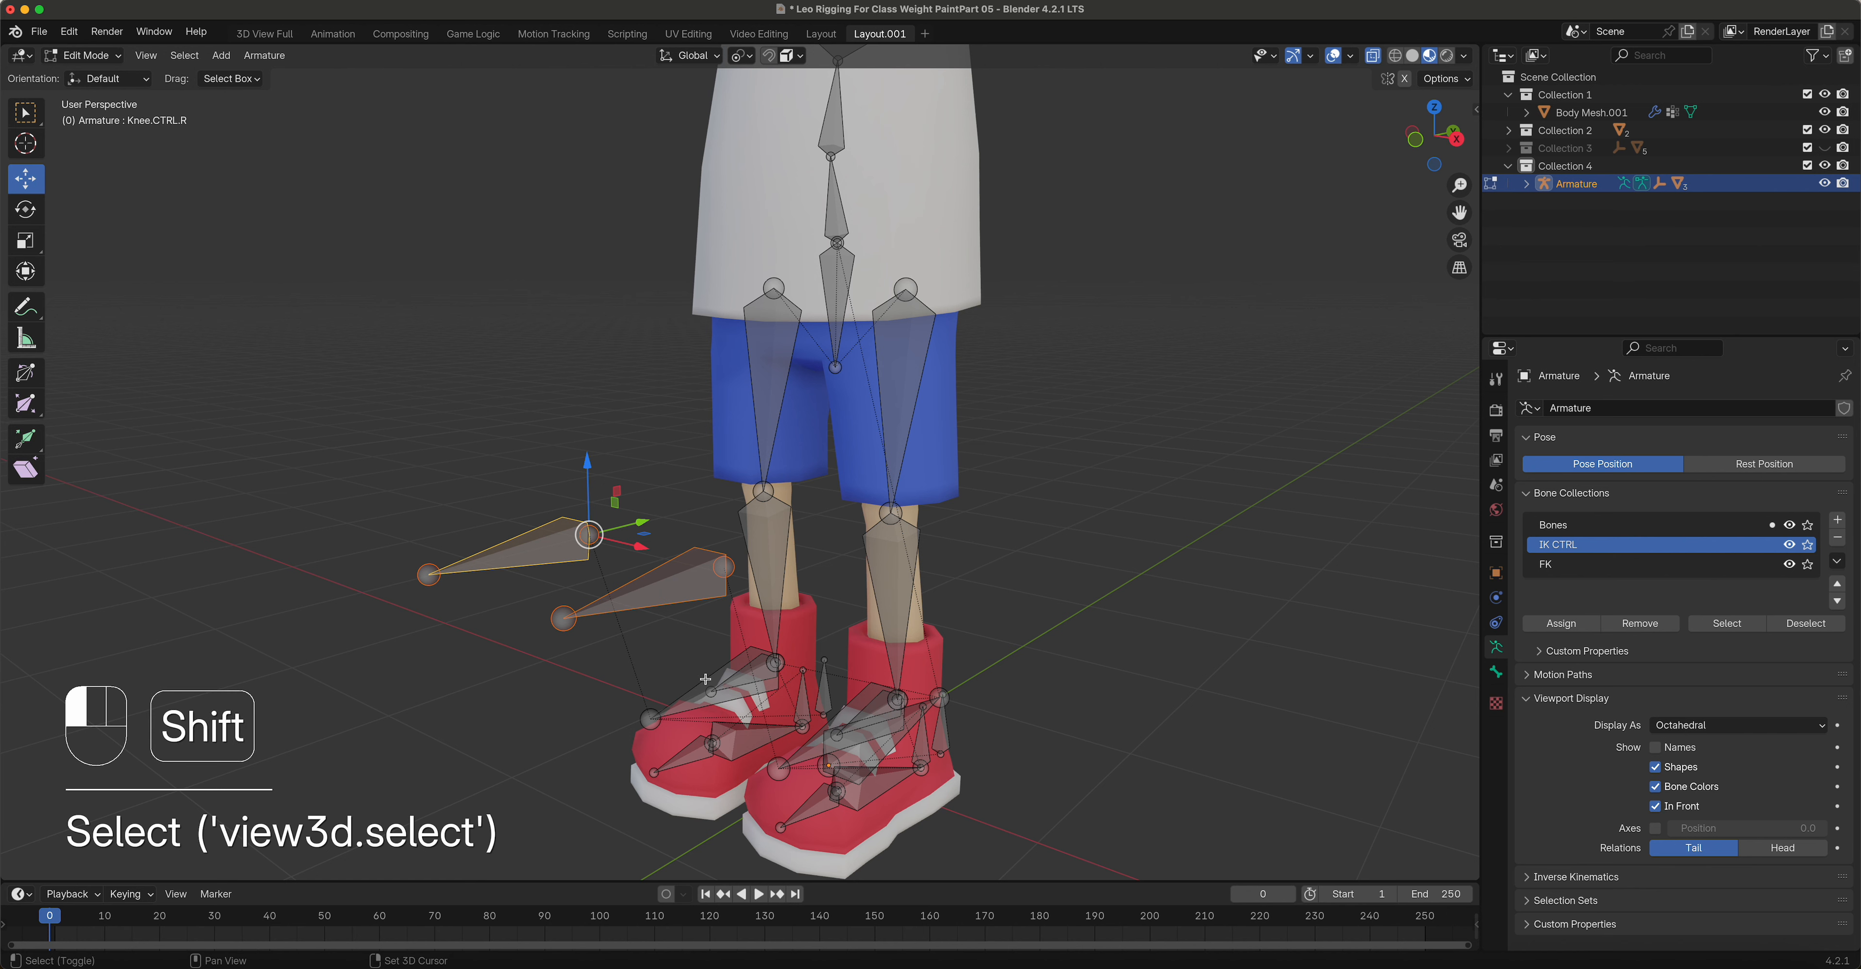
shift+click(844, 713)
middle_drag(844, 713, 913, 770)
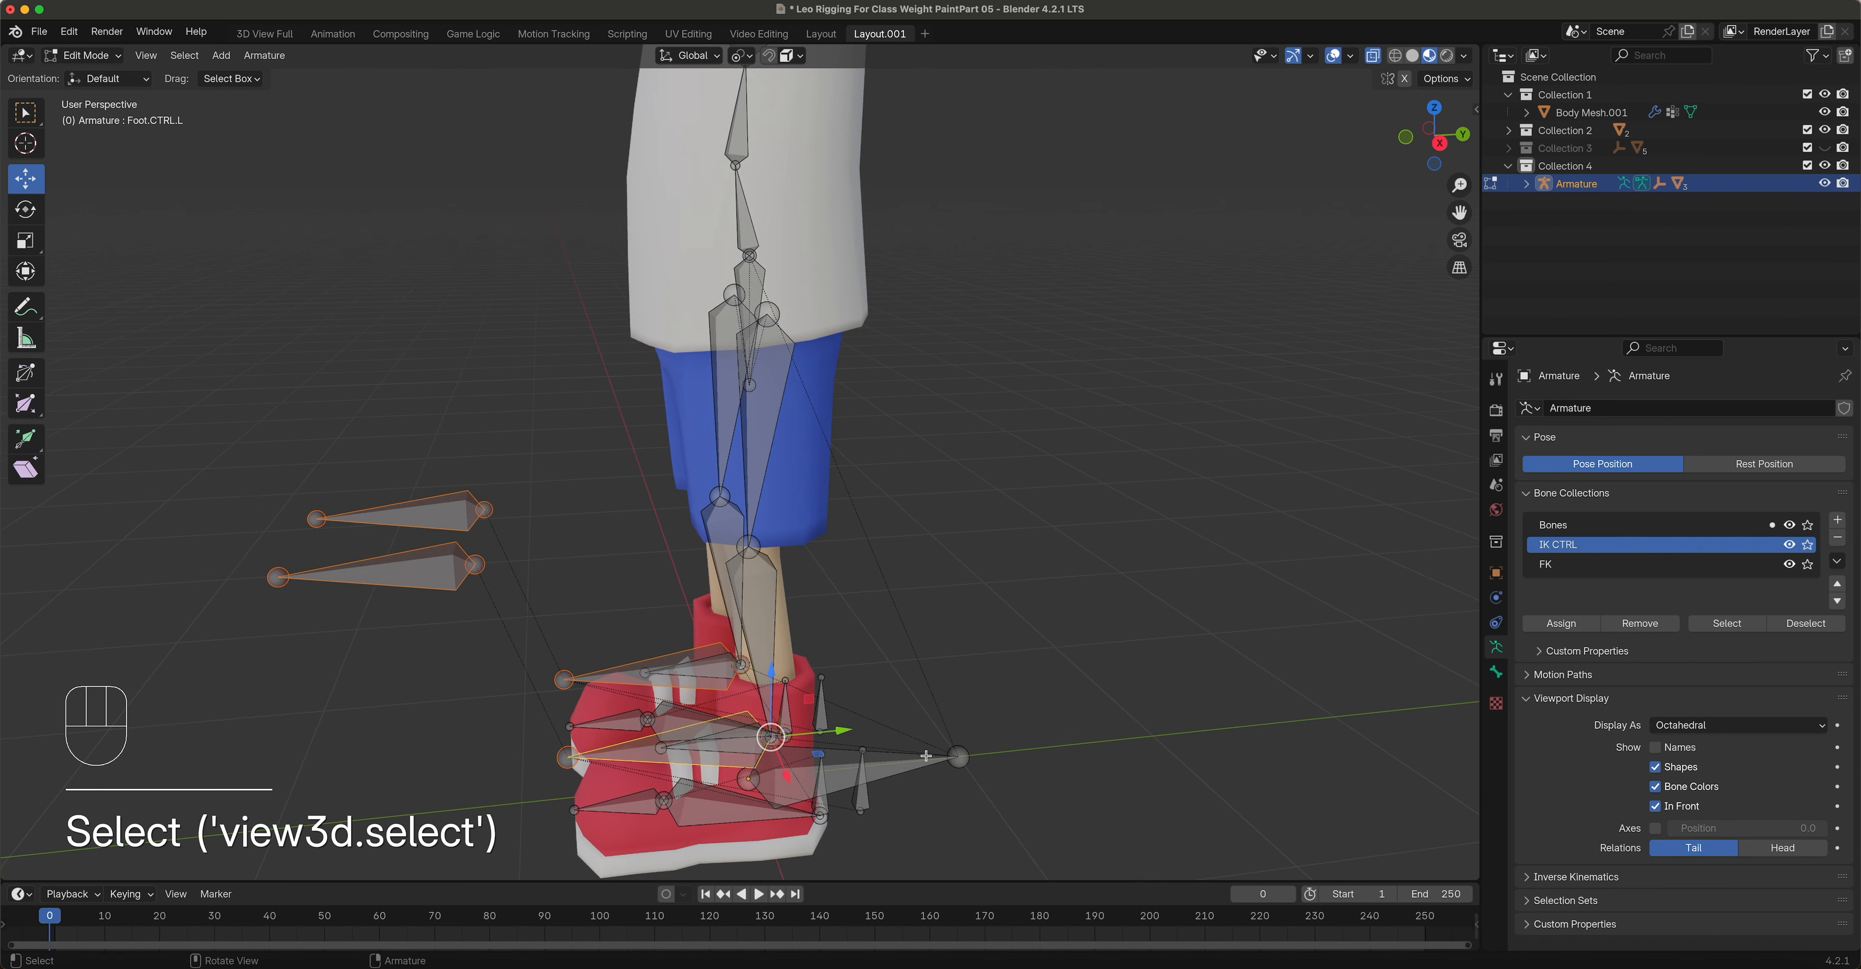
shift+click(914, 769)
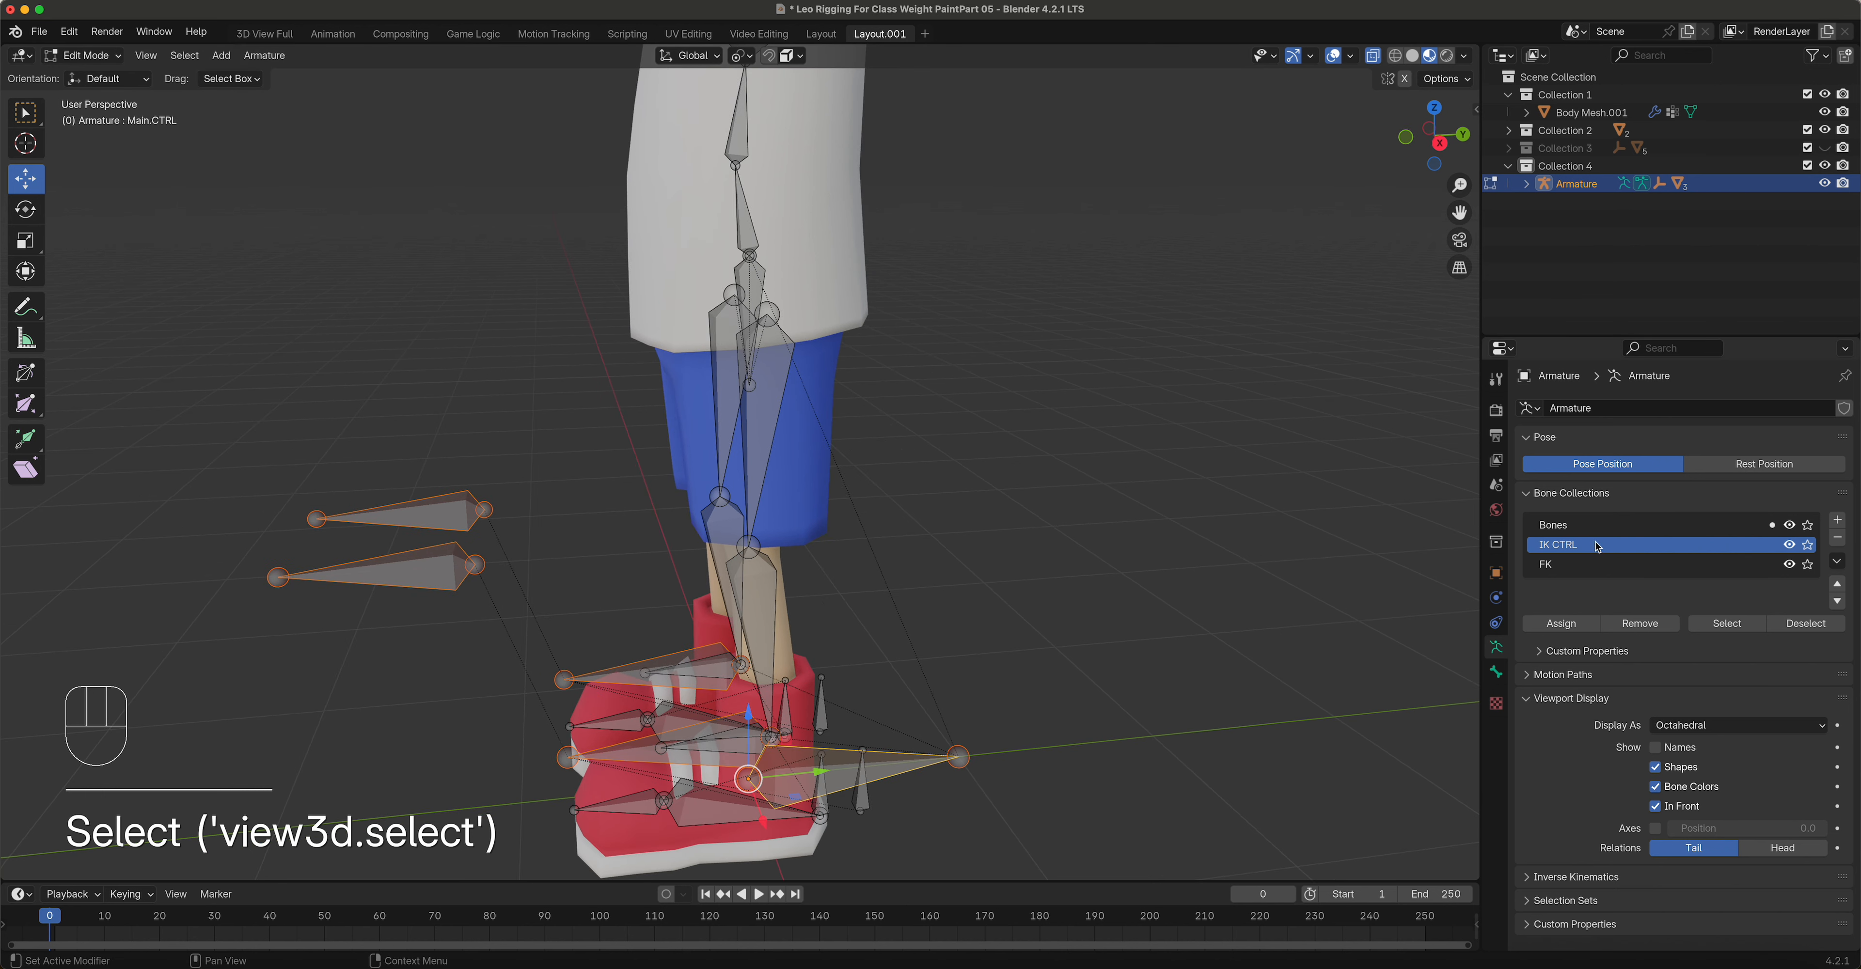
click(1573, 626)
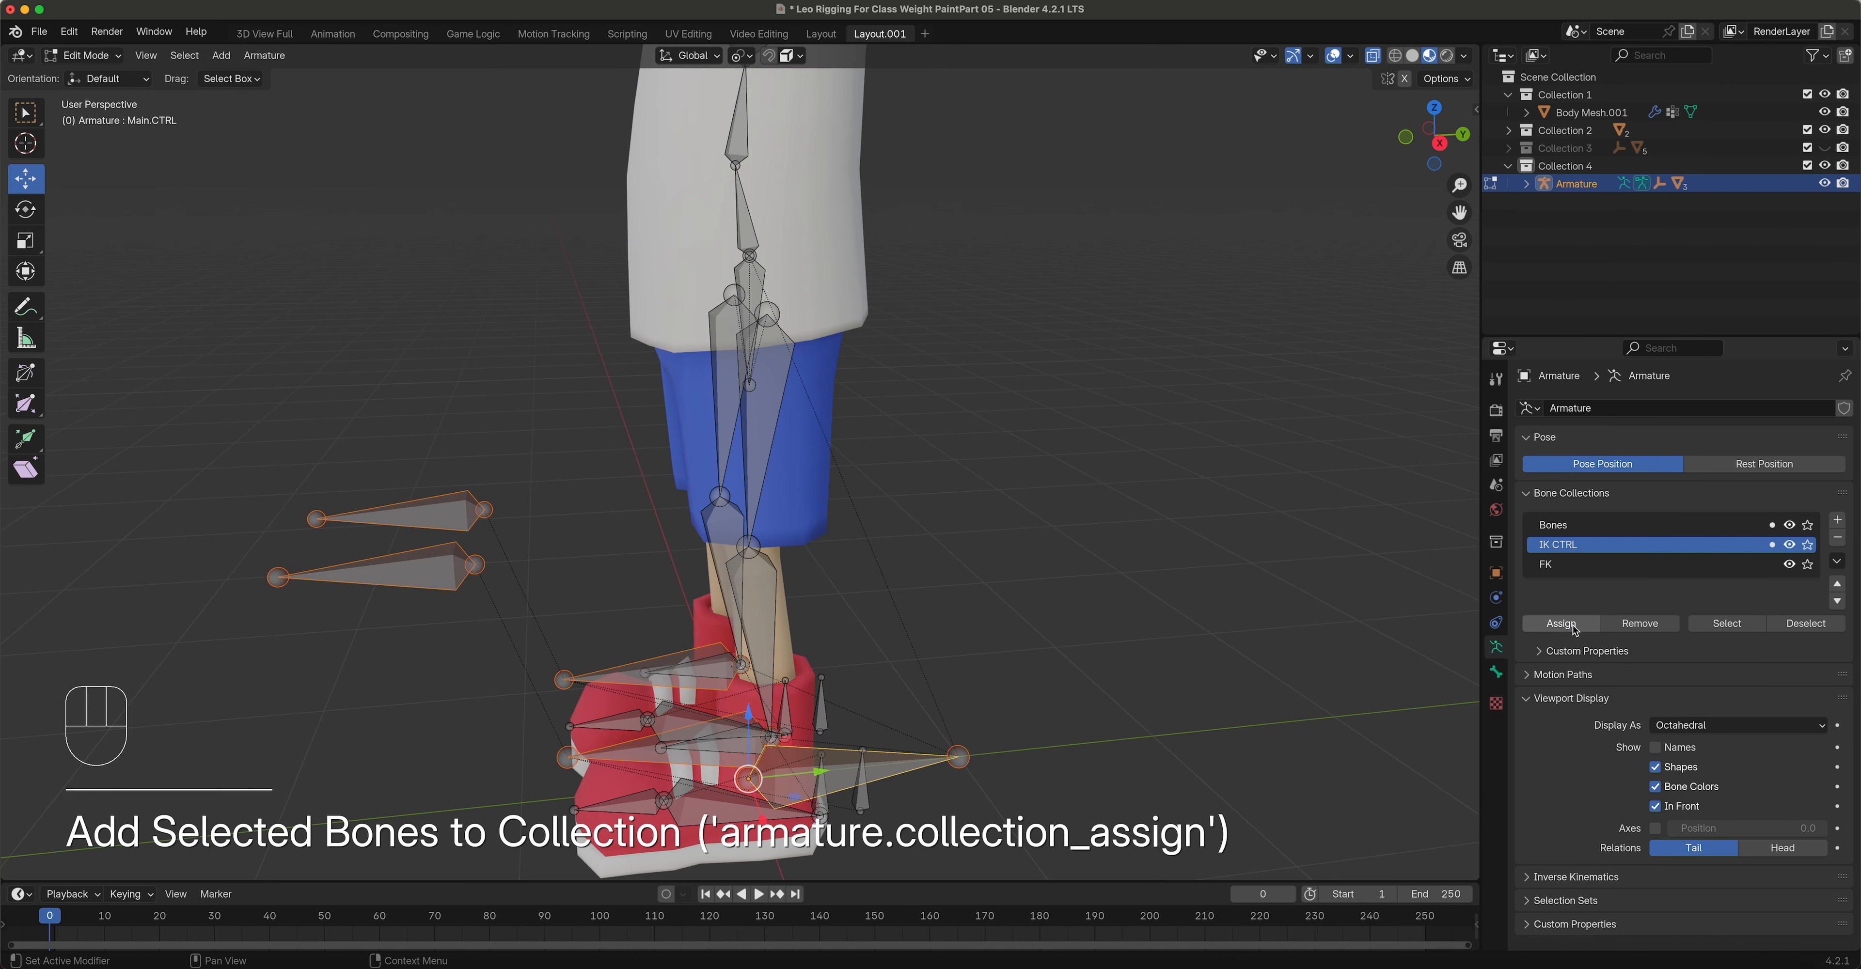
Step: Temporarily hide the Bones collection to check which bones belong to the IK CTRL collection
scroll(1262, 599, down, 2)
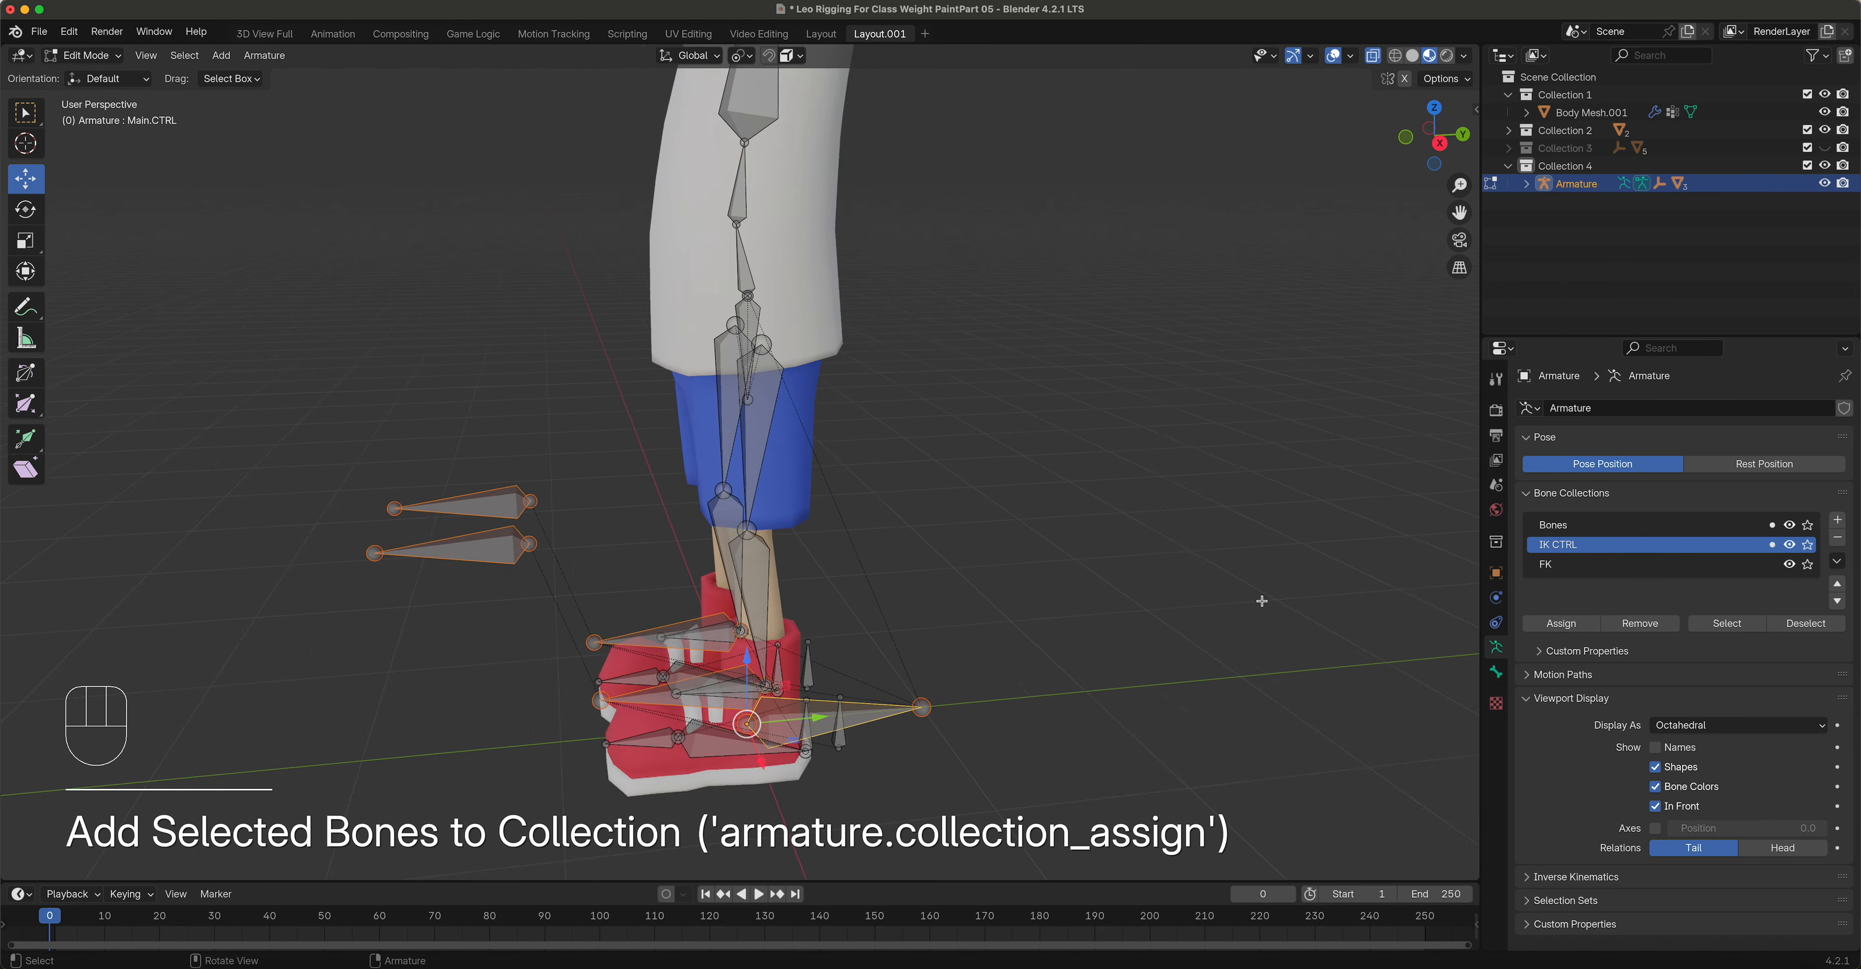
click(1789, 527)
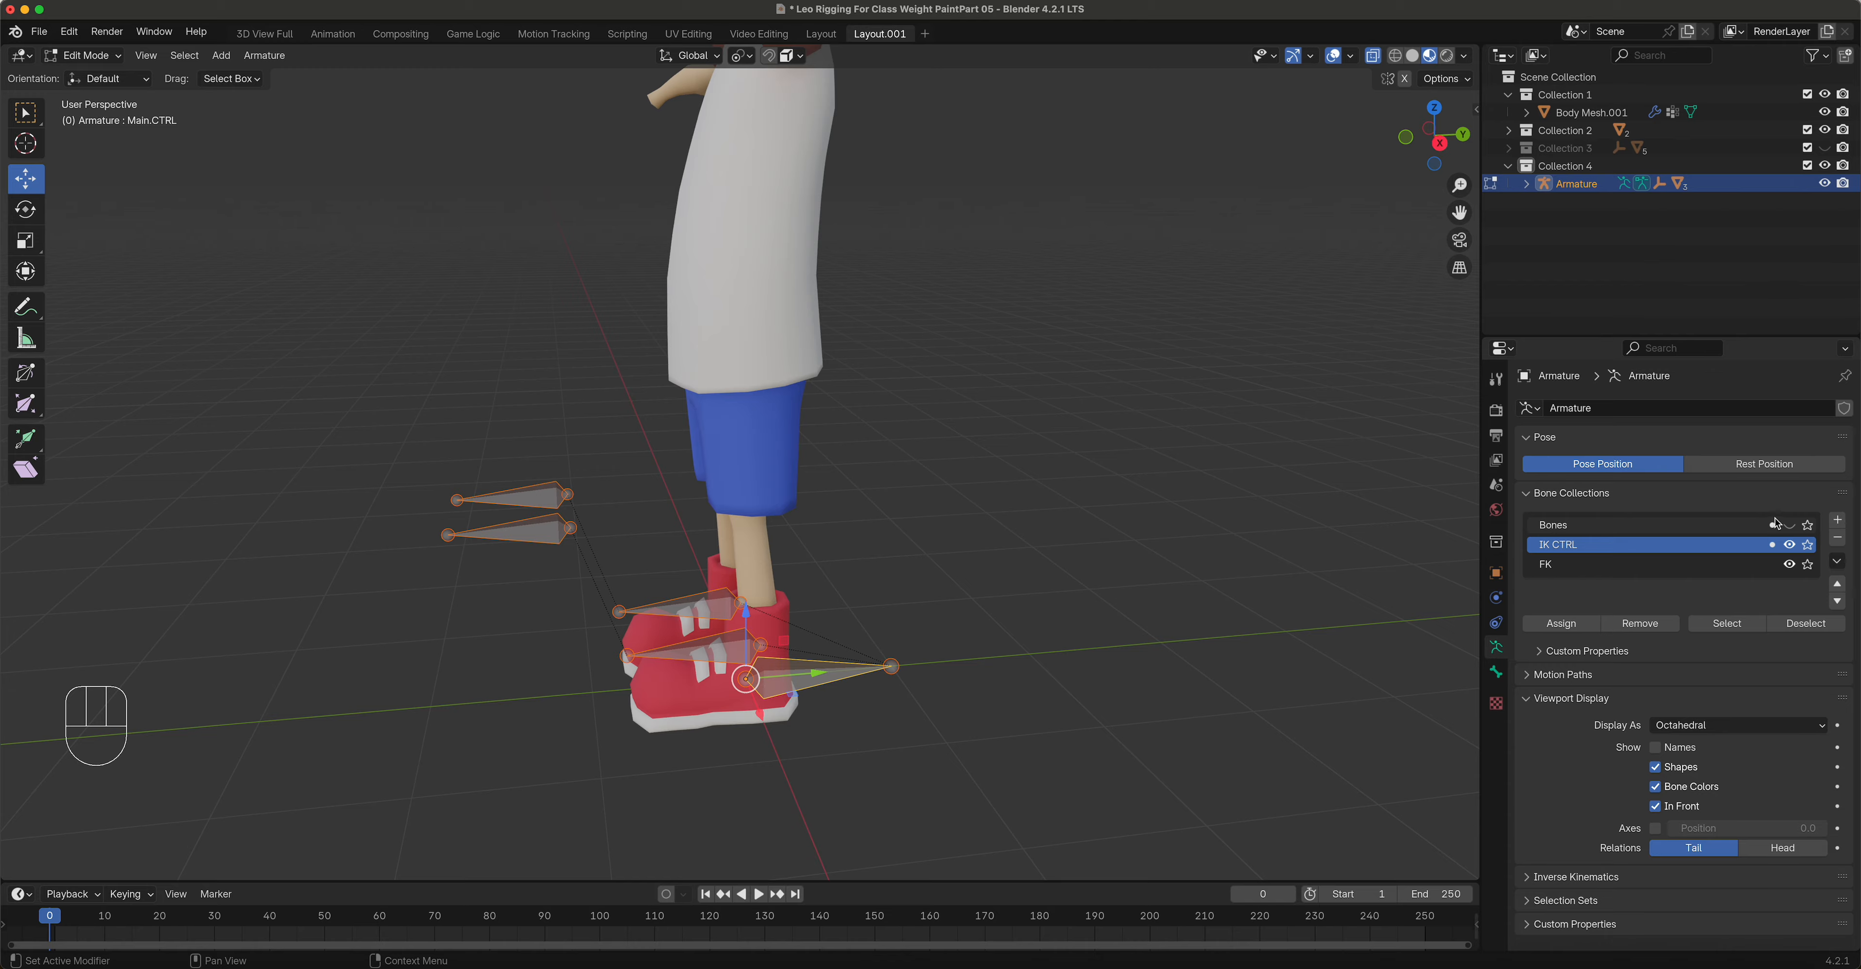
click(1790, 527)
Step: Assign Hip_COG.CTRL, both elbow control bones, both hand control bones and Eye.CTRL to the IK CTRL bone collection
shift+middle_drag(1380, 569, 858, 524)
click(783, 484)
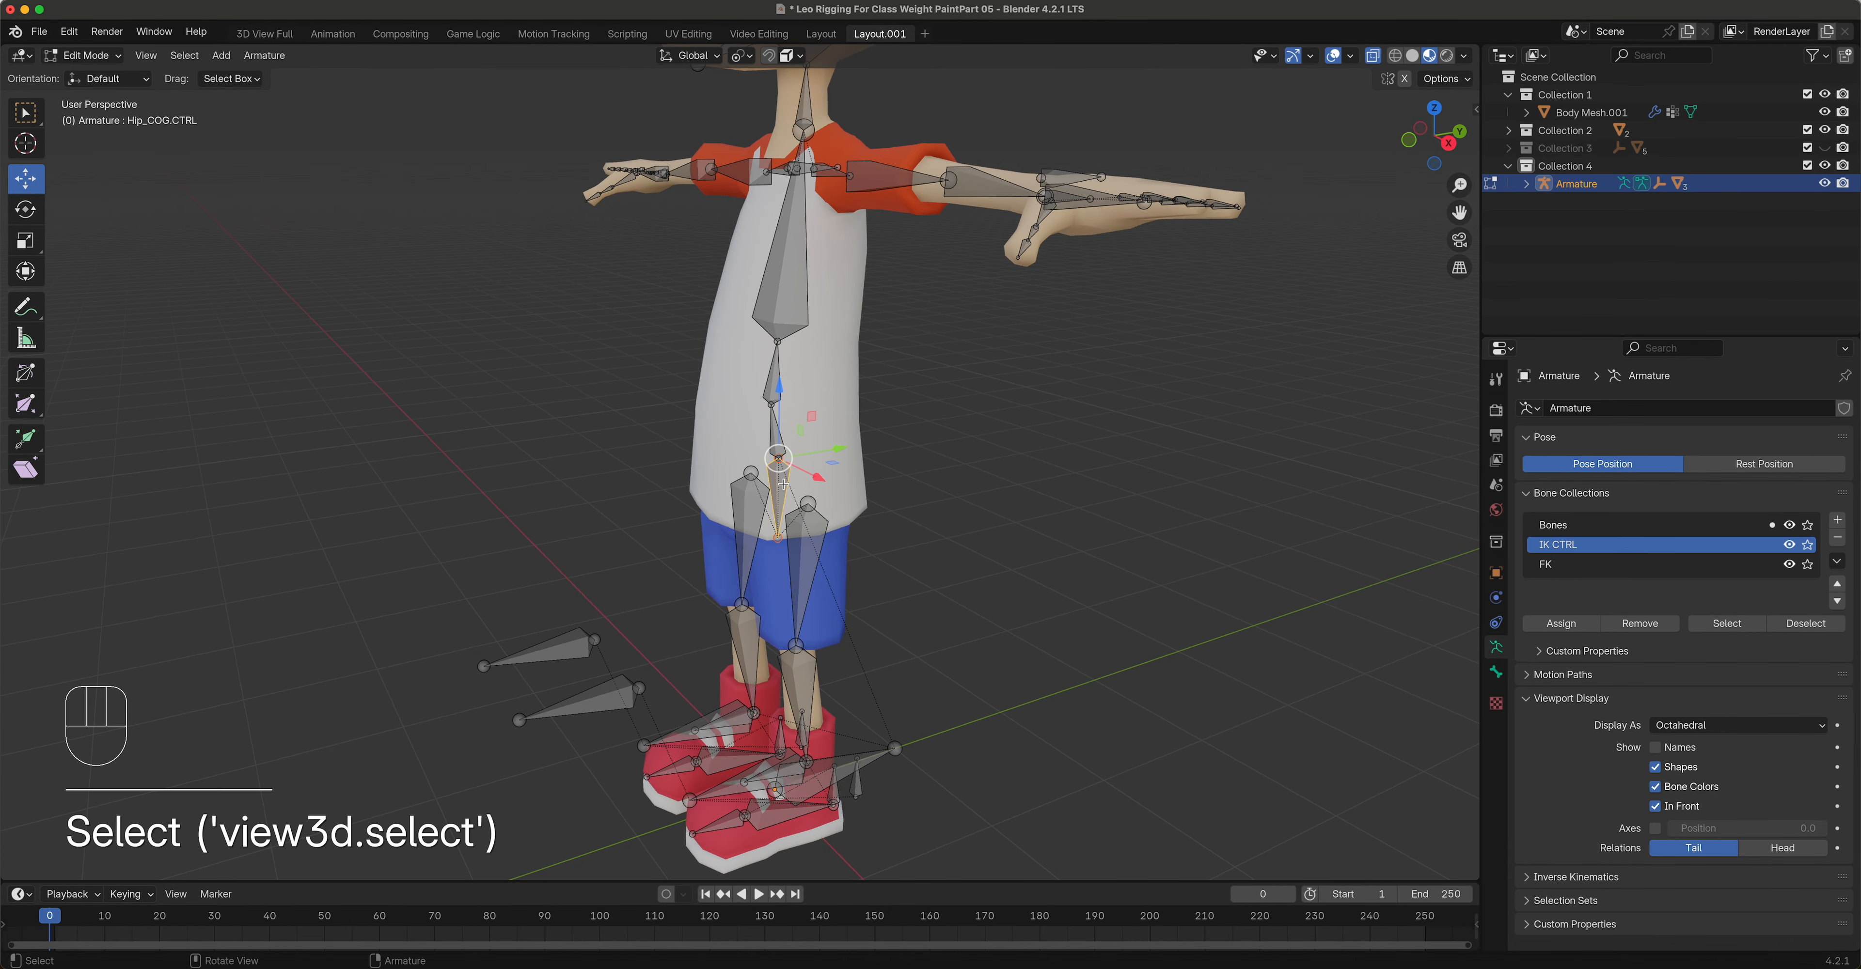
shift+middle_drag(928, 420, 910, 510)
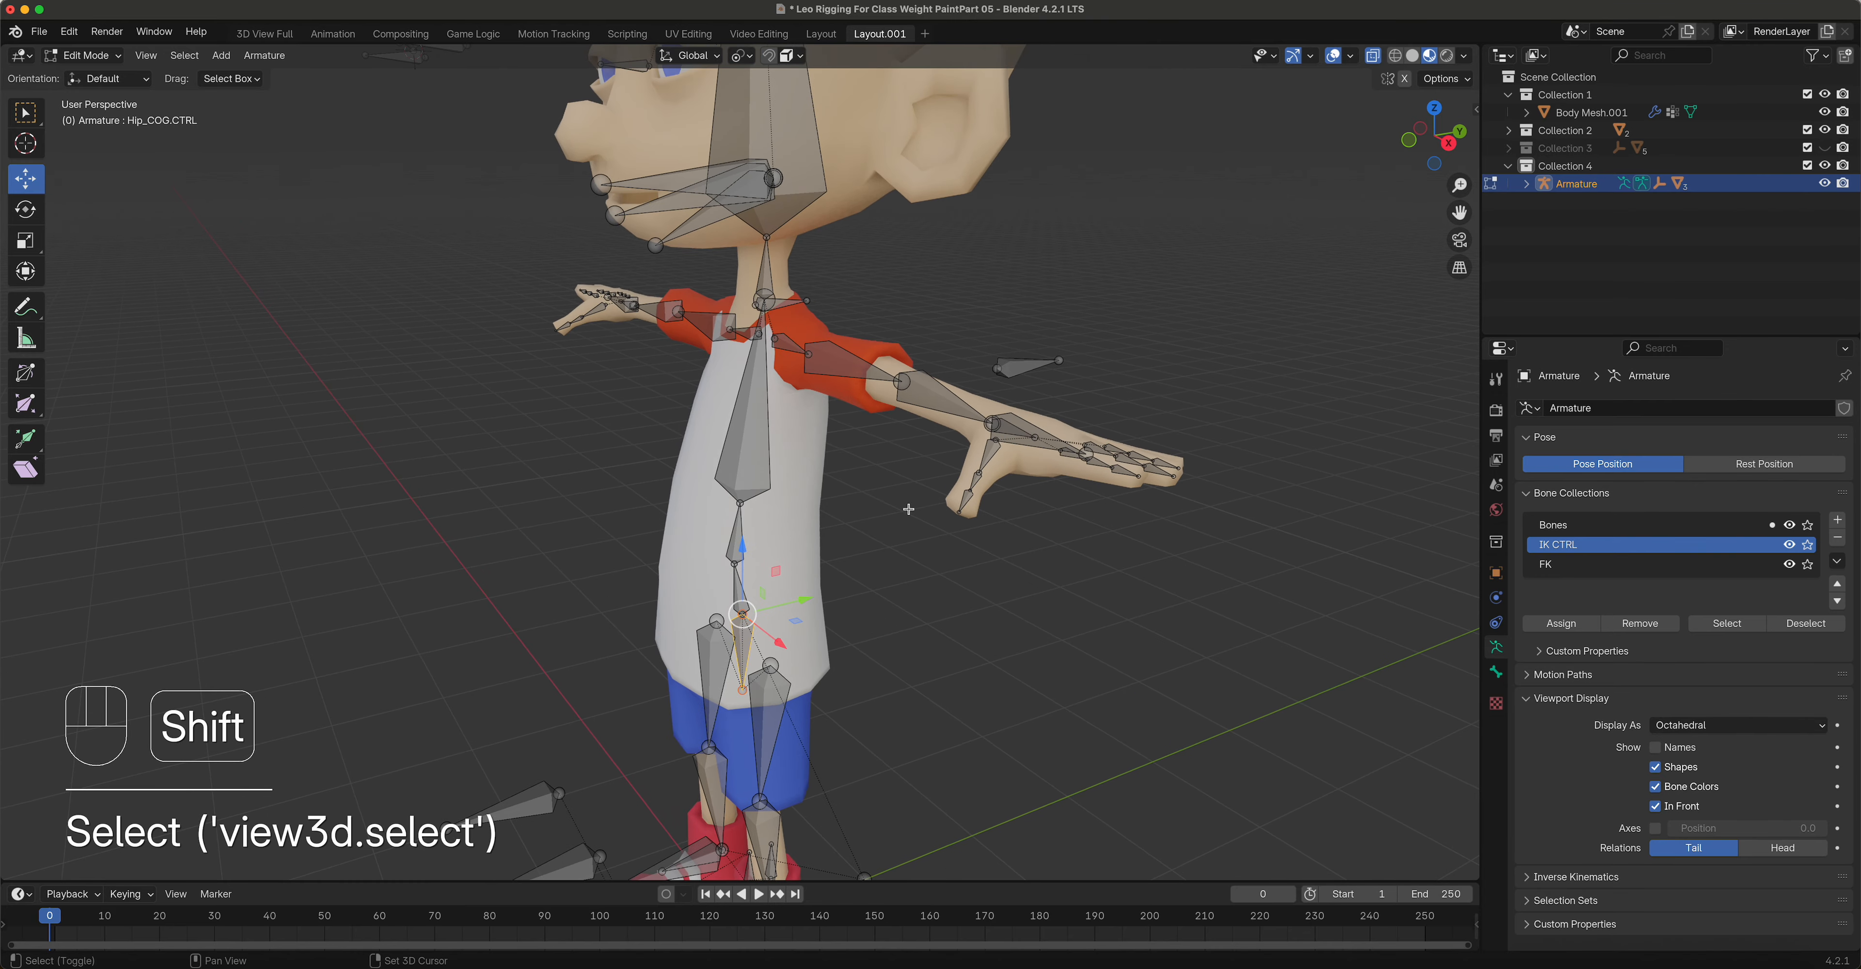
shift+click(1025, 370)
middle_drag(1019, 319, 797, 309)
shift+click(787, 305)
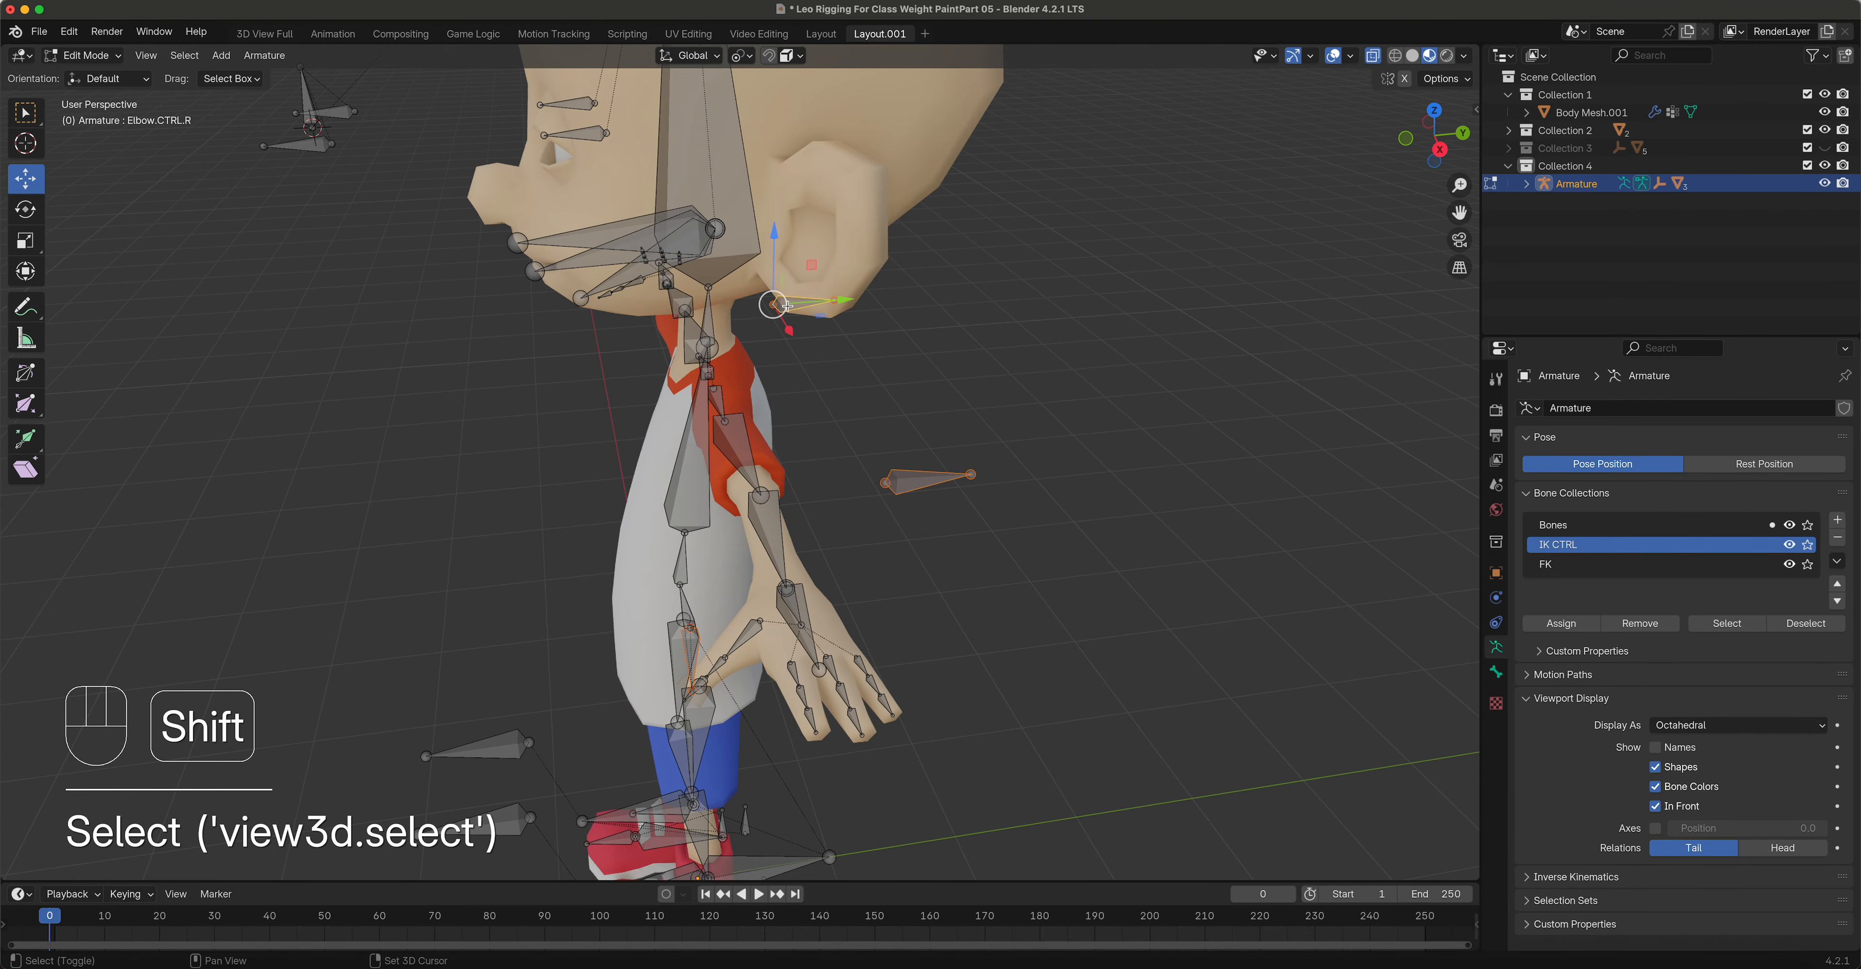
shift+click(803, 601)
middle_drag(803, 601, 561, 358)
shift+click(547, 346)
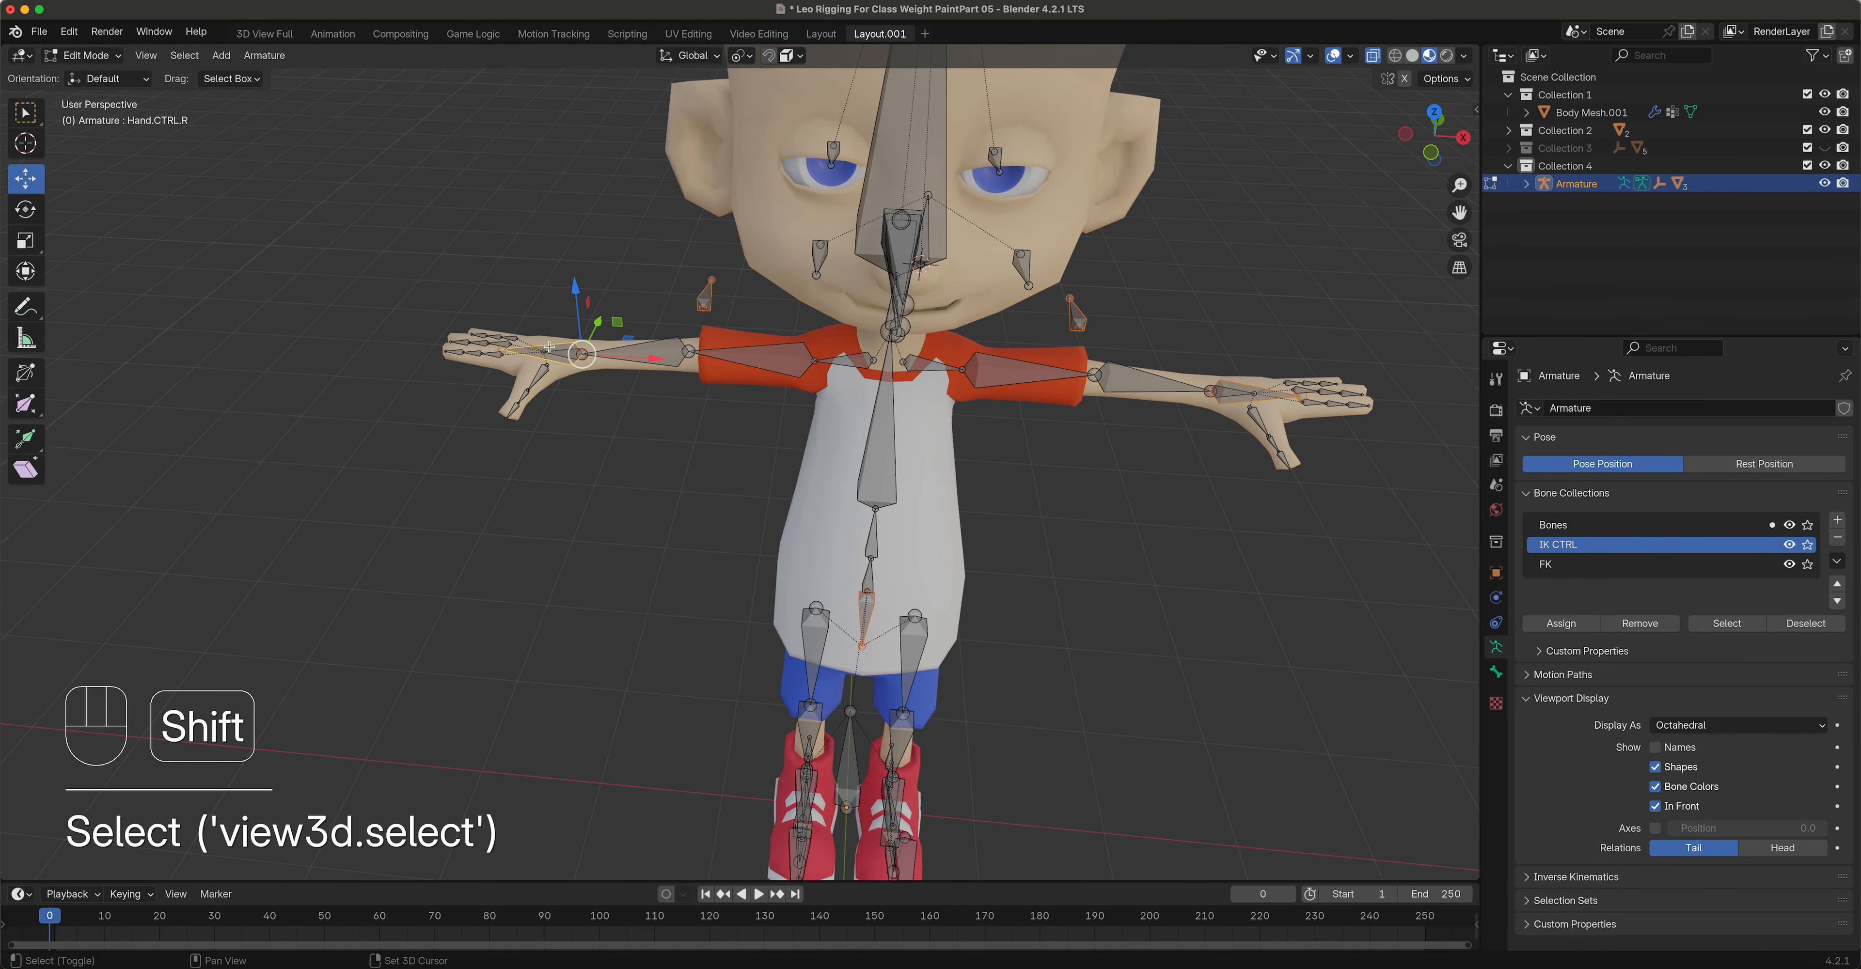
middle_drag(1056, 277, 574, 256)
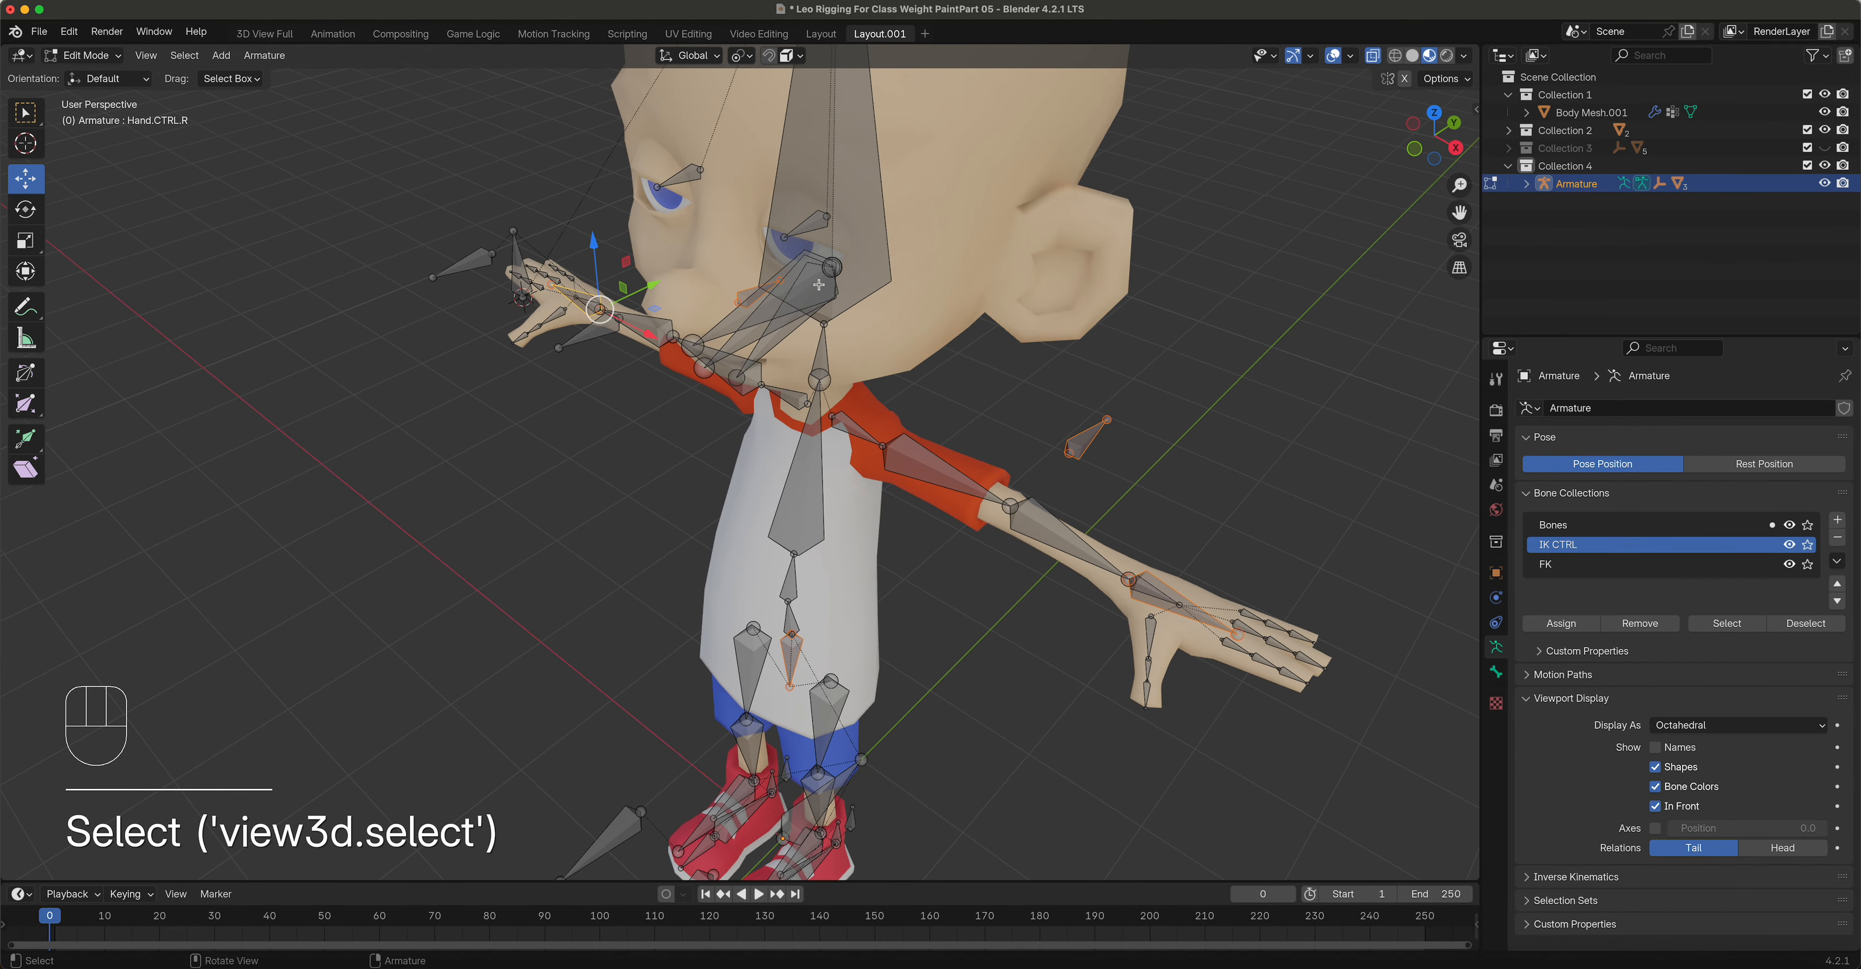
shift+click(518, 258)
scroll(751, 386, down, 5)
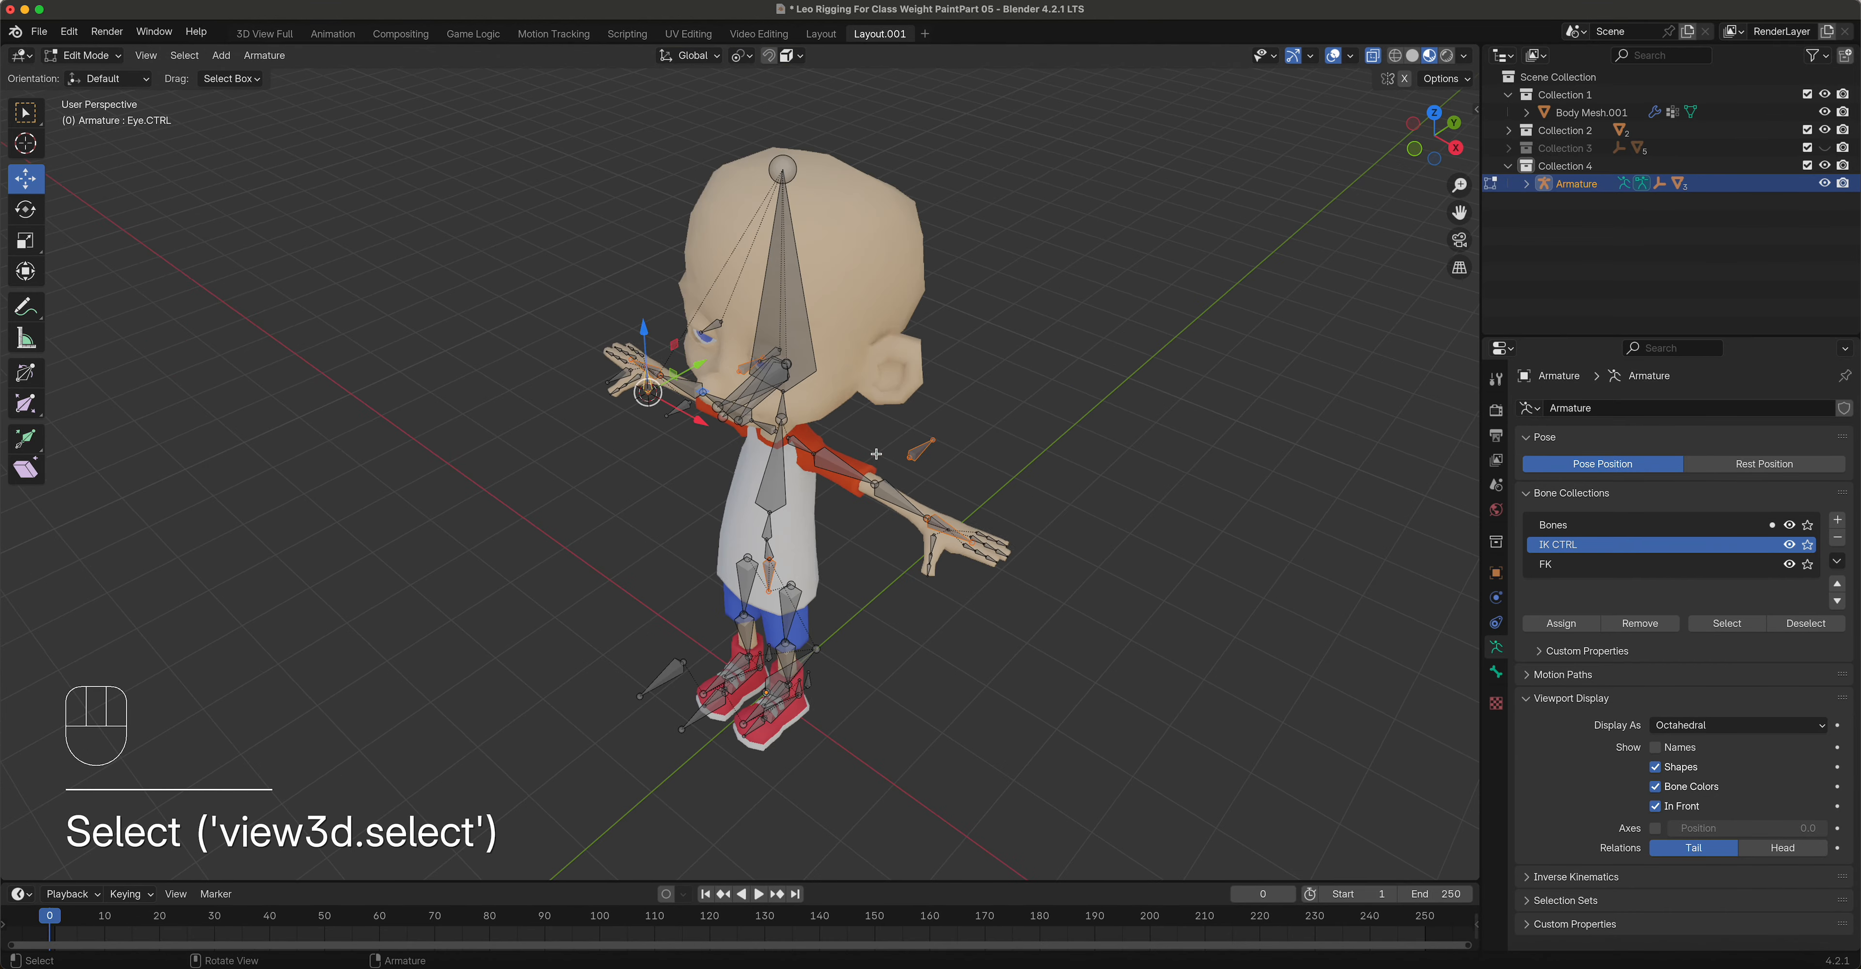
click(1577, 626)
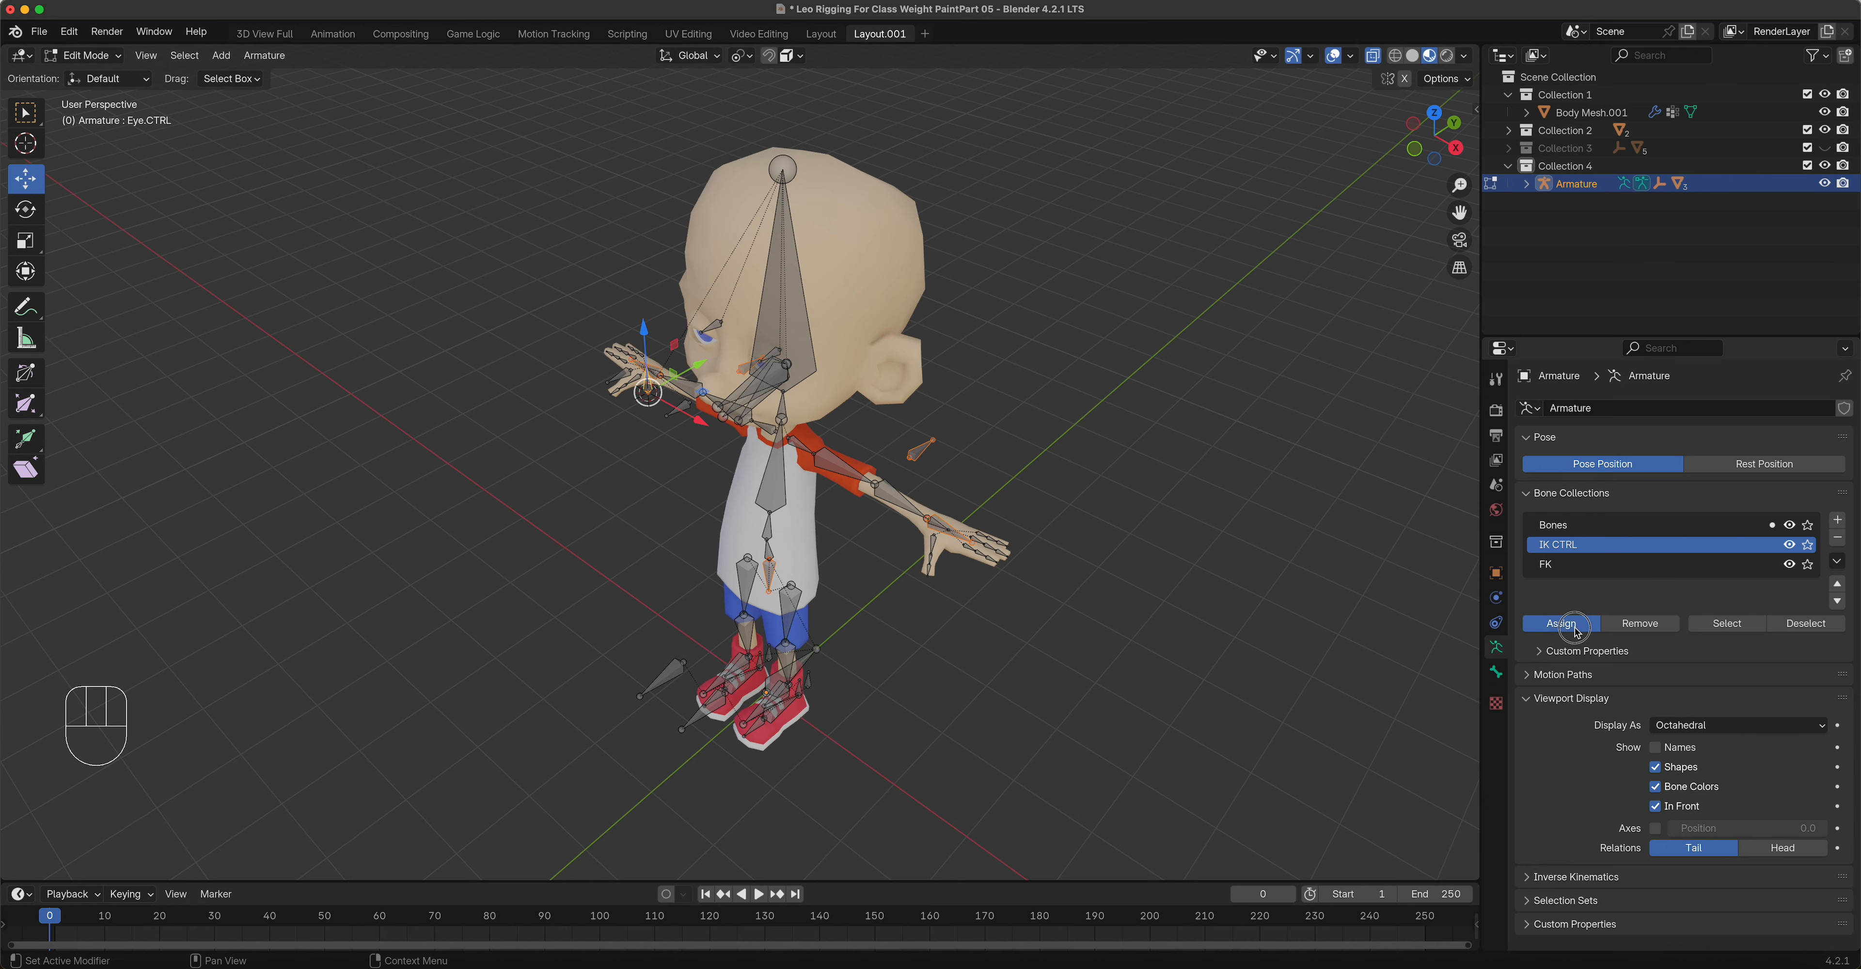
Step: Temporarily hide the Bones collection to check the hip, elbow, hand and eye controls in the IK CTRL collection
click(1789, 525)
middle_drag(961, 393, 855, 458)
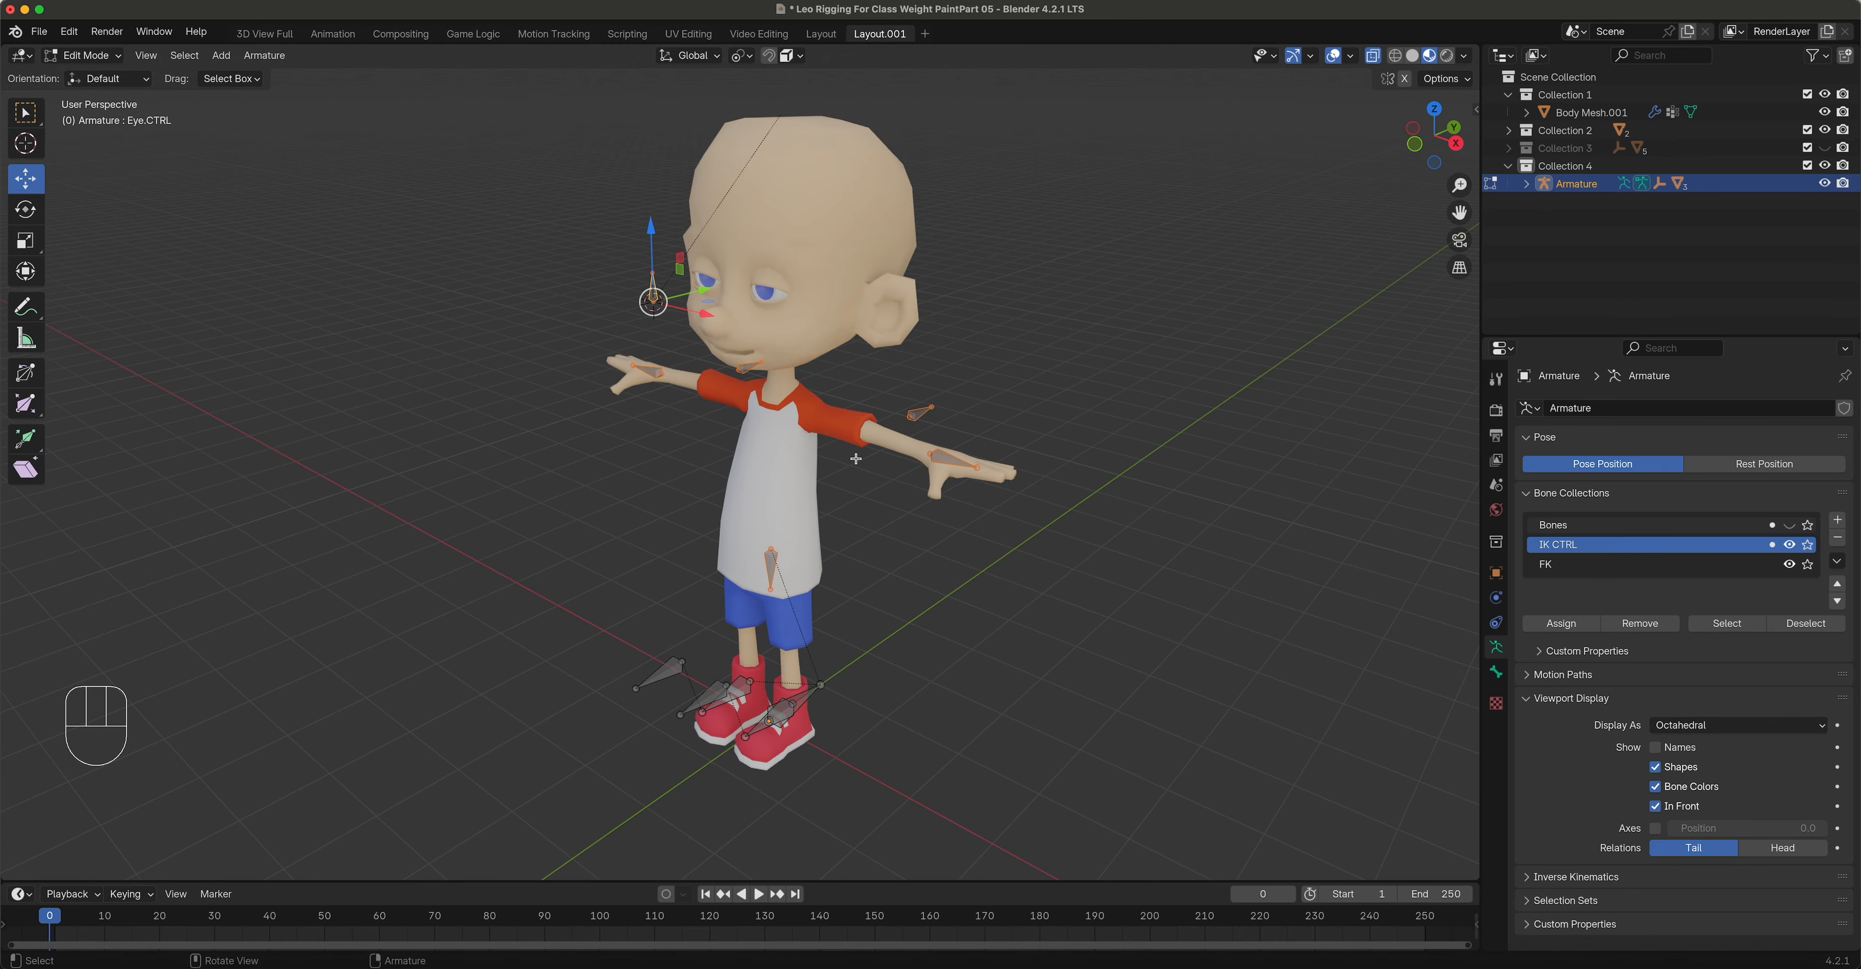
click(1789, 524)
Step: Assign the toe bones of both feet to the FK bone collection
click(1588, 570)
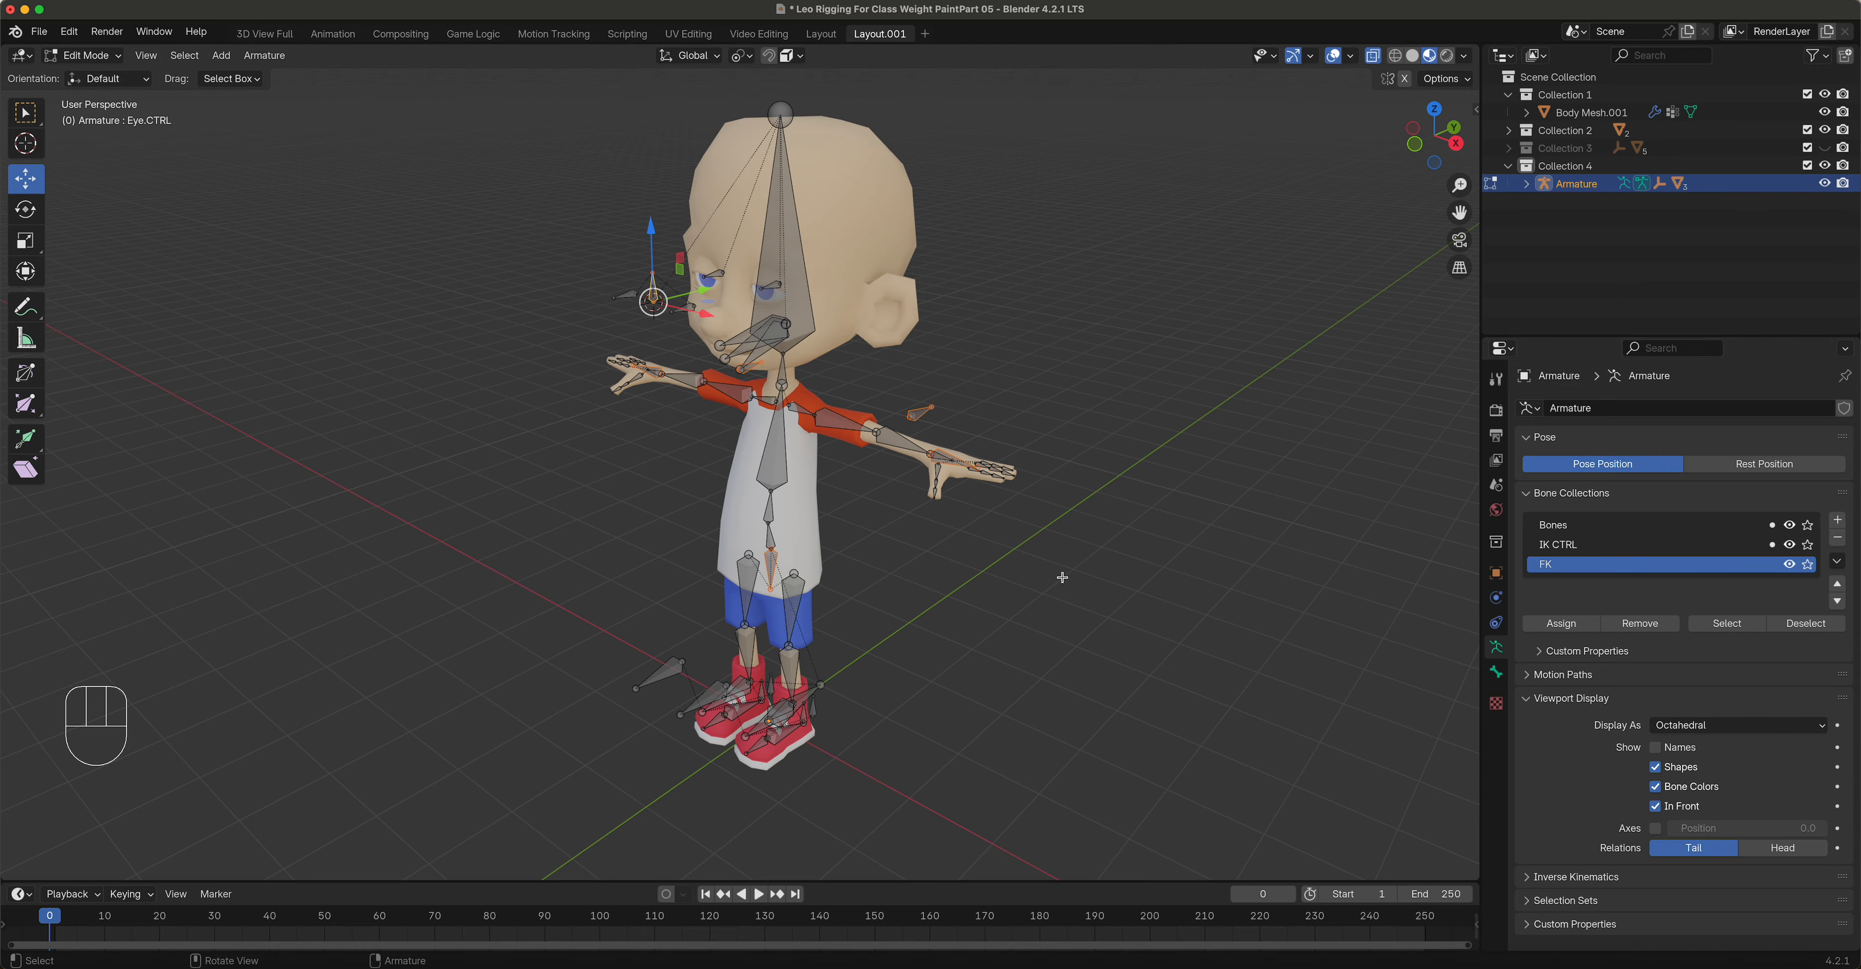
scroll(827, 617, up, 3)
shift+middle_drag(828, 617, 960, 448)
scroll(959, 448, up, 4)
click(797, 585)
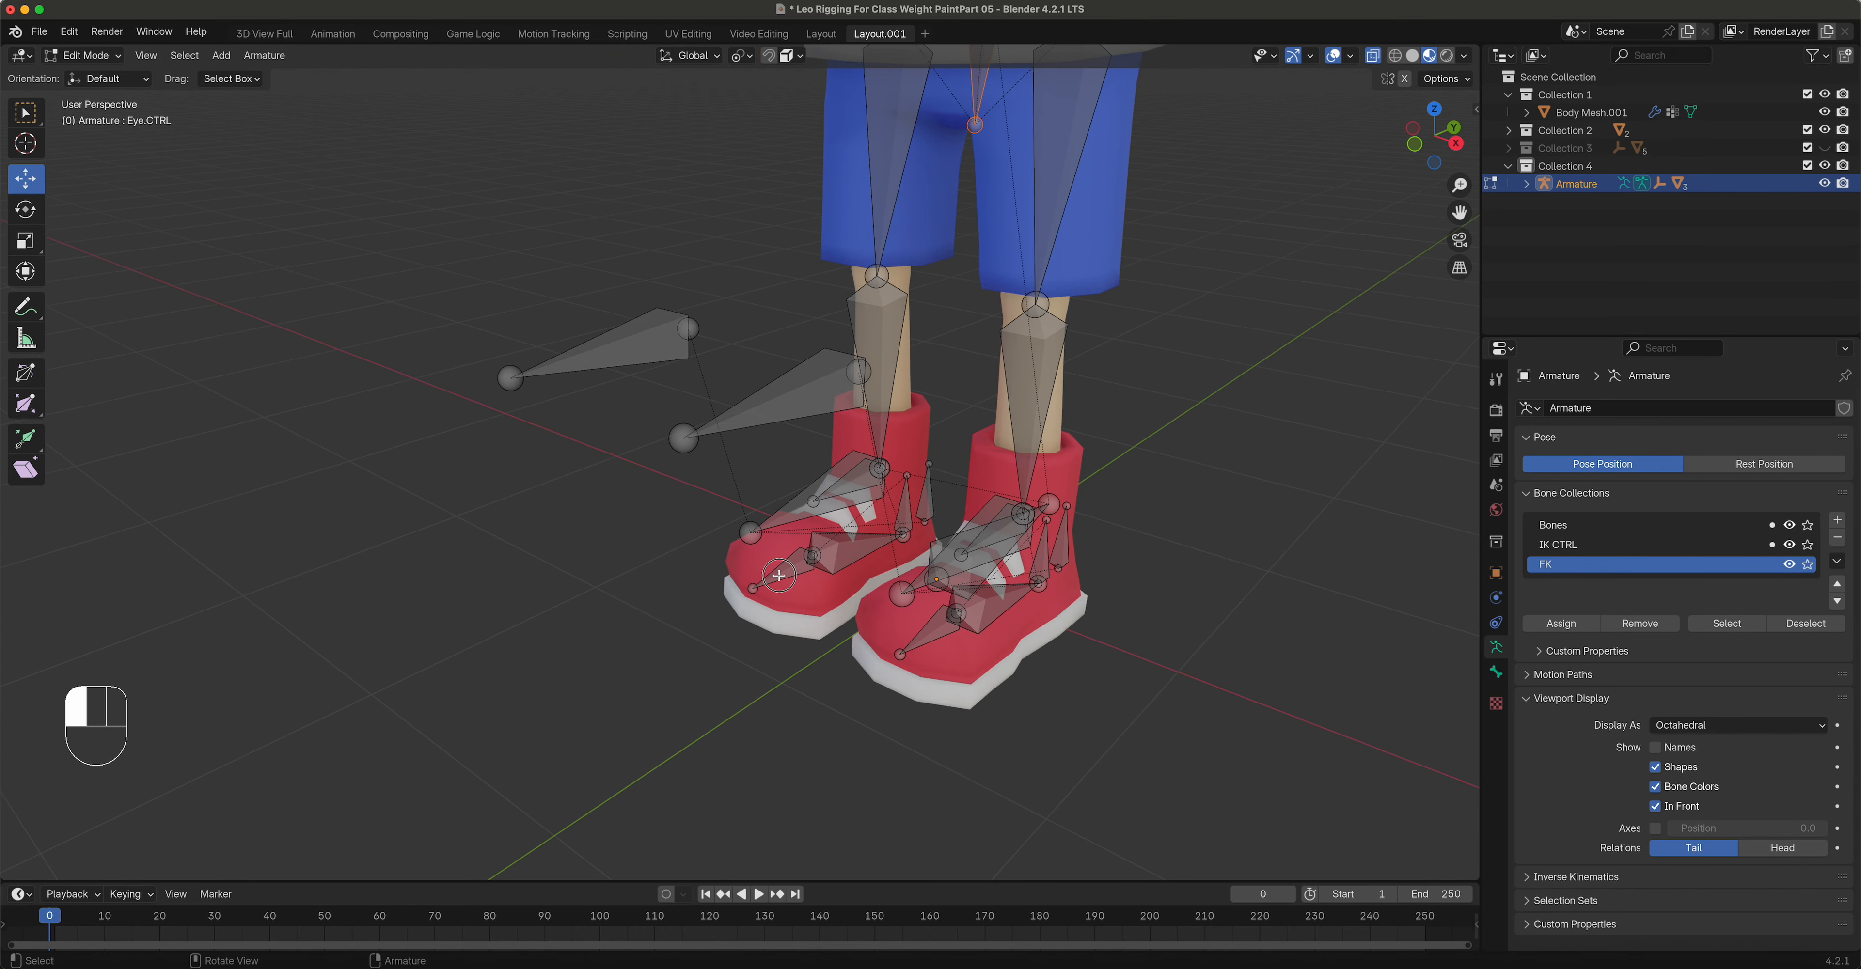
shift+click(926, 635)
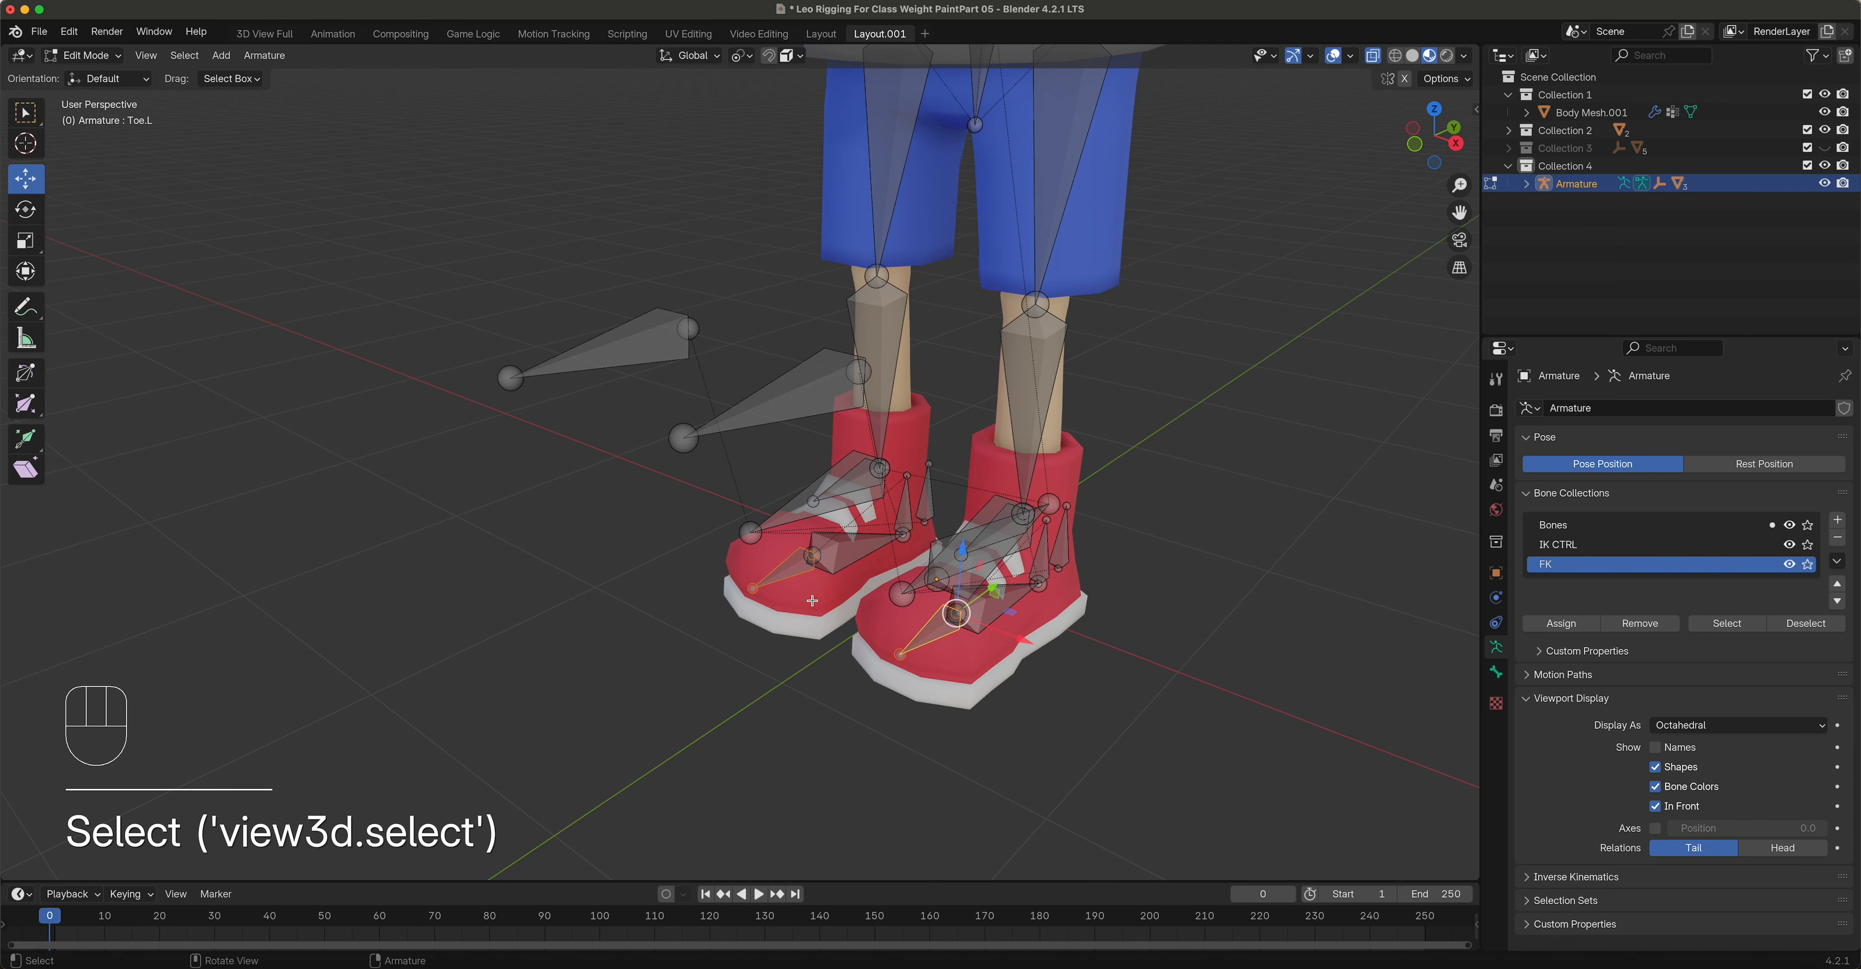
click(1560, 623)
Step: Assign both spine bones and the Torso bone to the FK bone collection
scroll(1097, 538, down, 1)
scroll(1096, 538, down, 4)
shift+middle_drag(1000, 404, 974, 603)
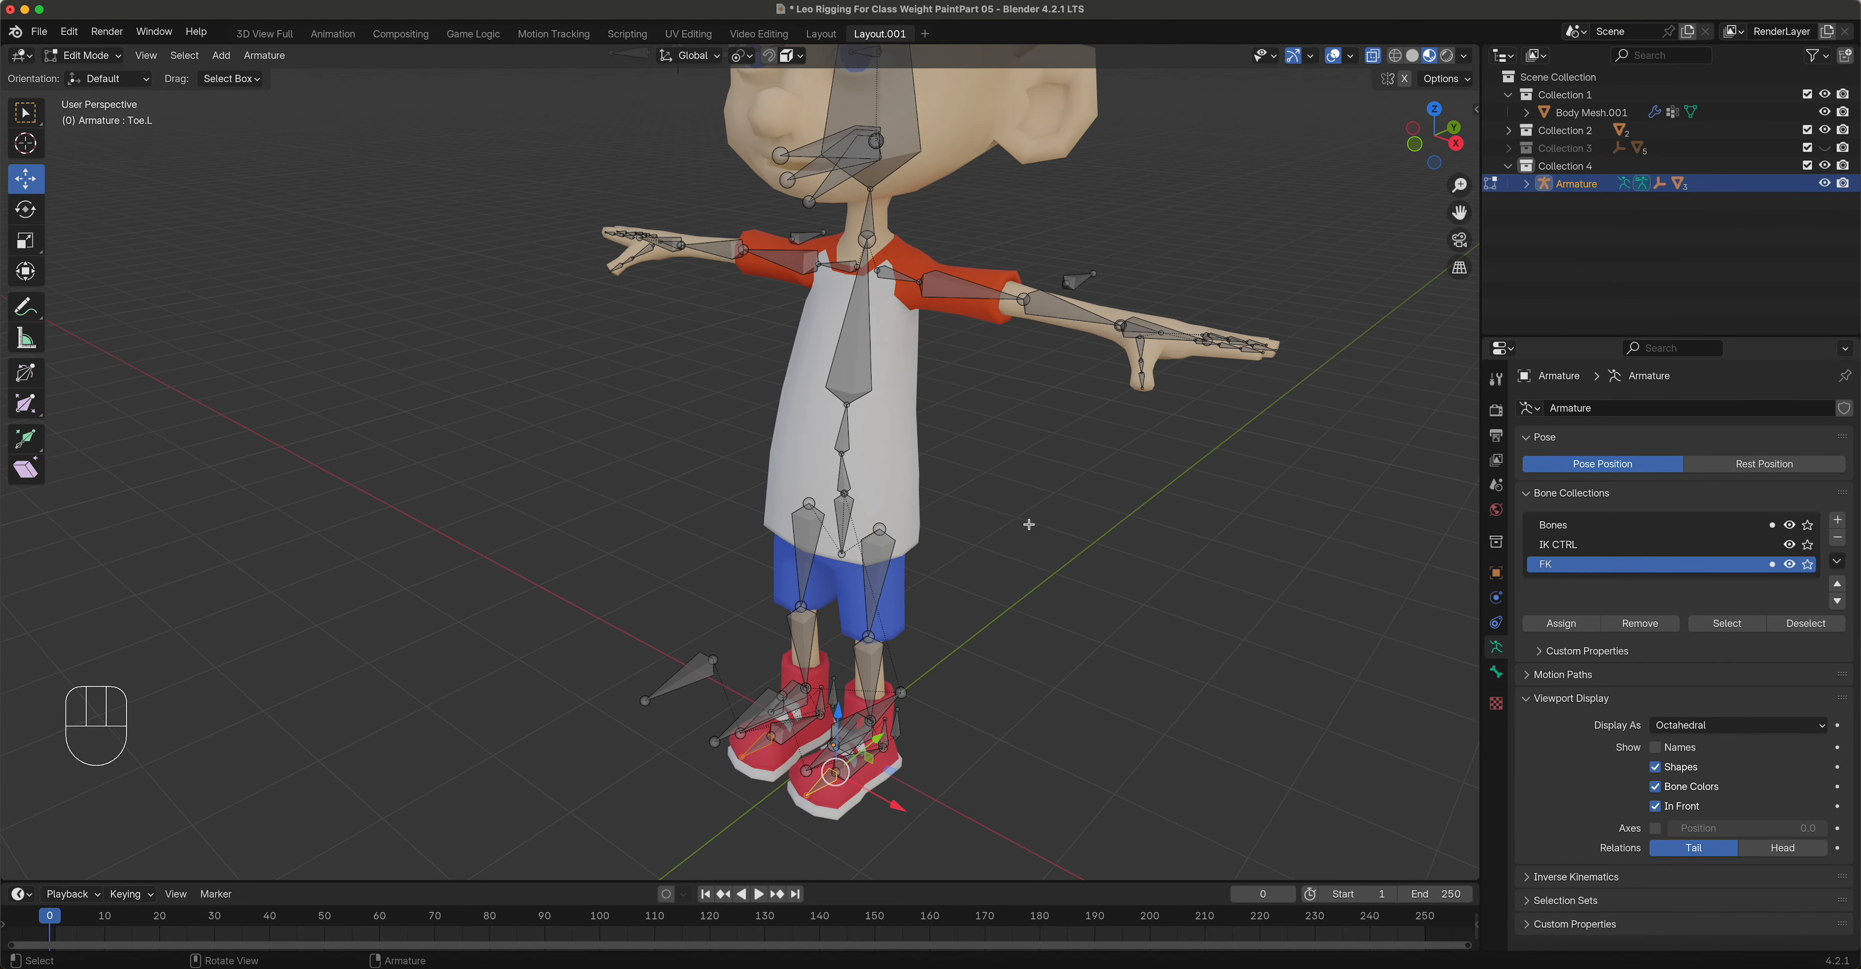
click(842, 472)
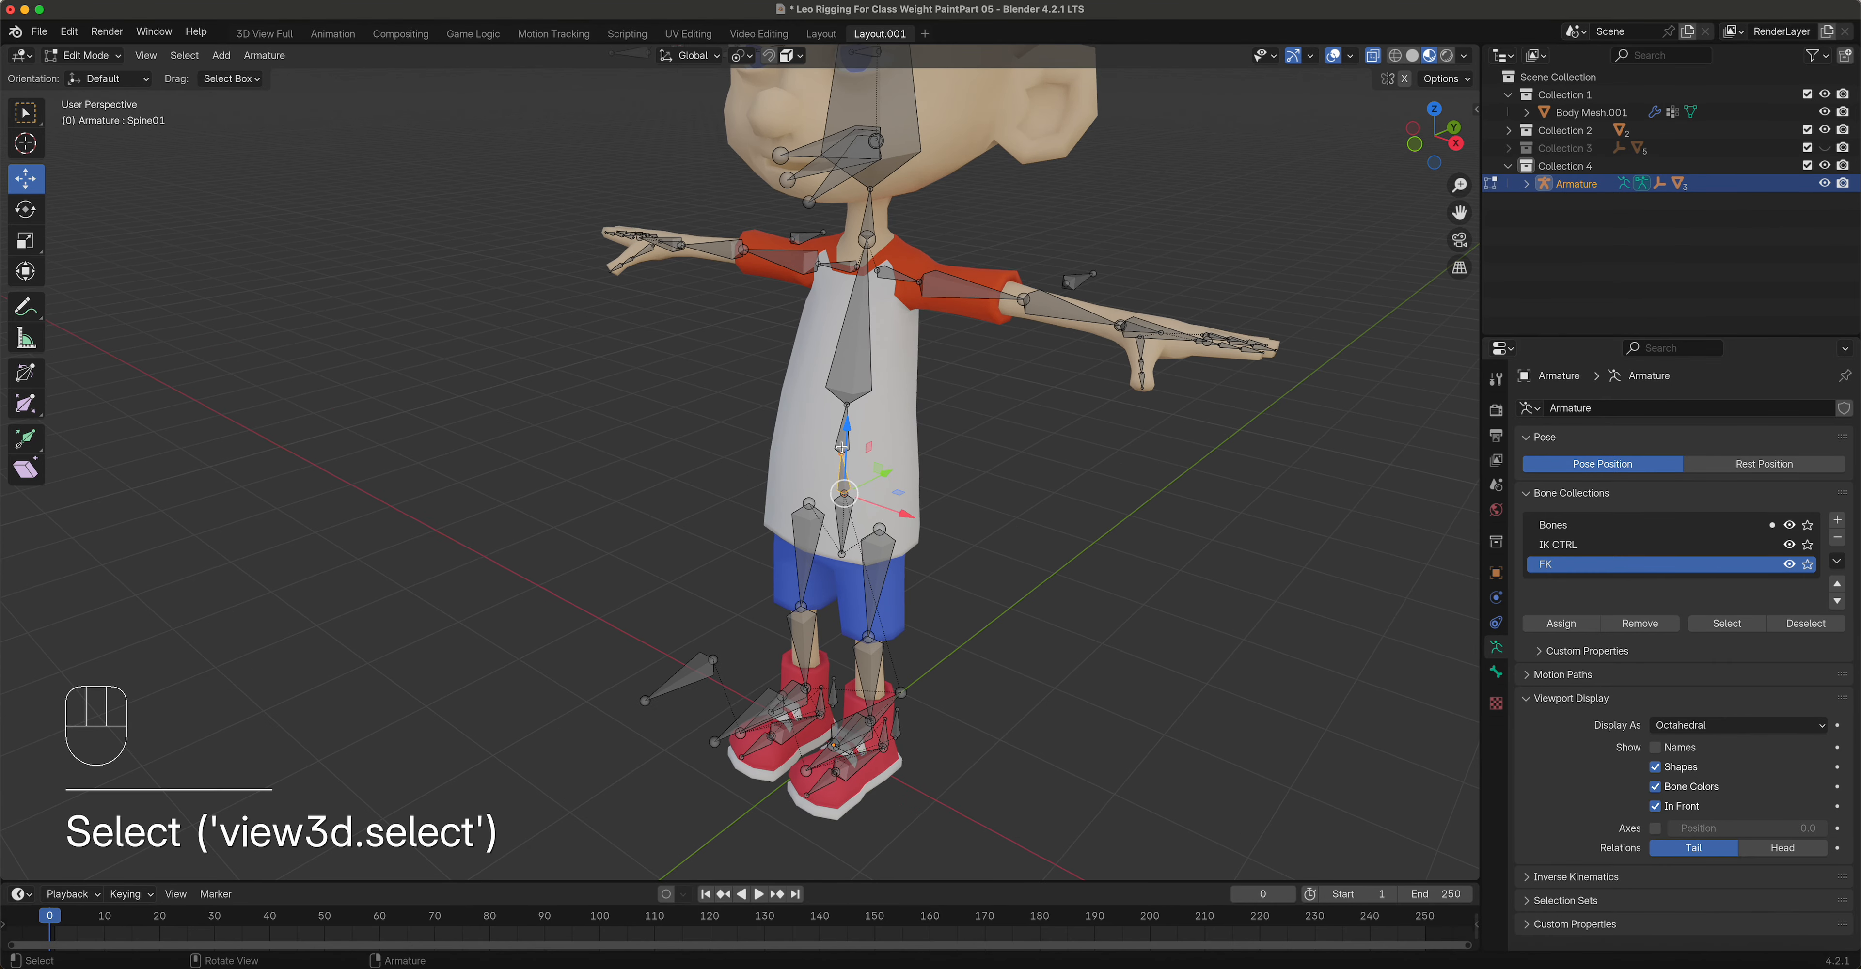
shift+click(847, 406)
shift+click(852, 371)
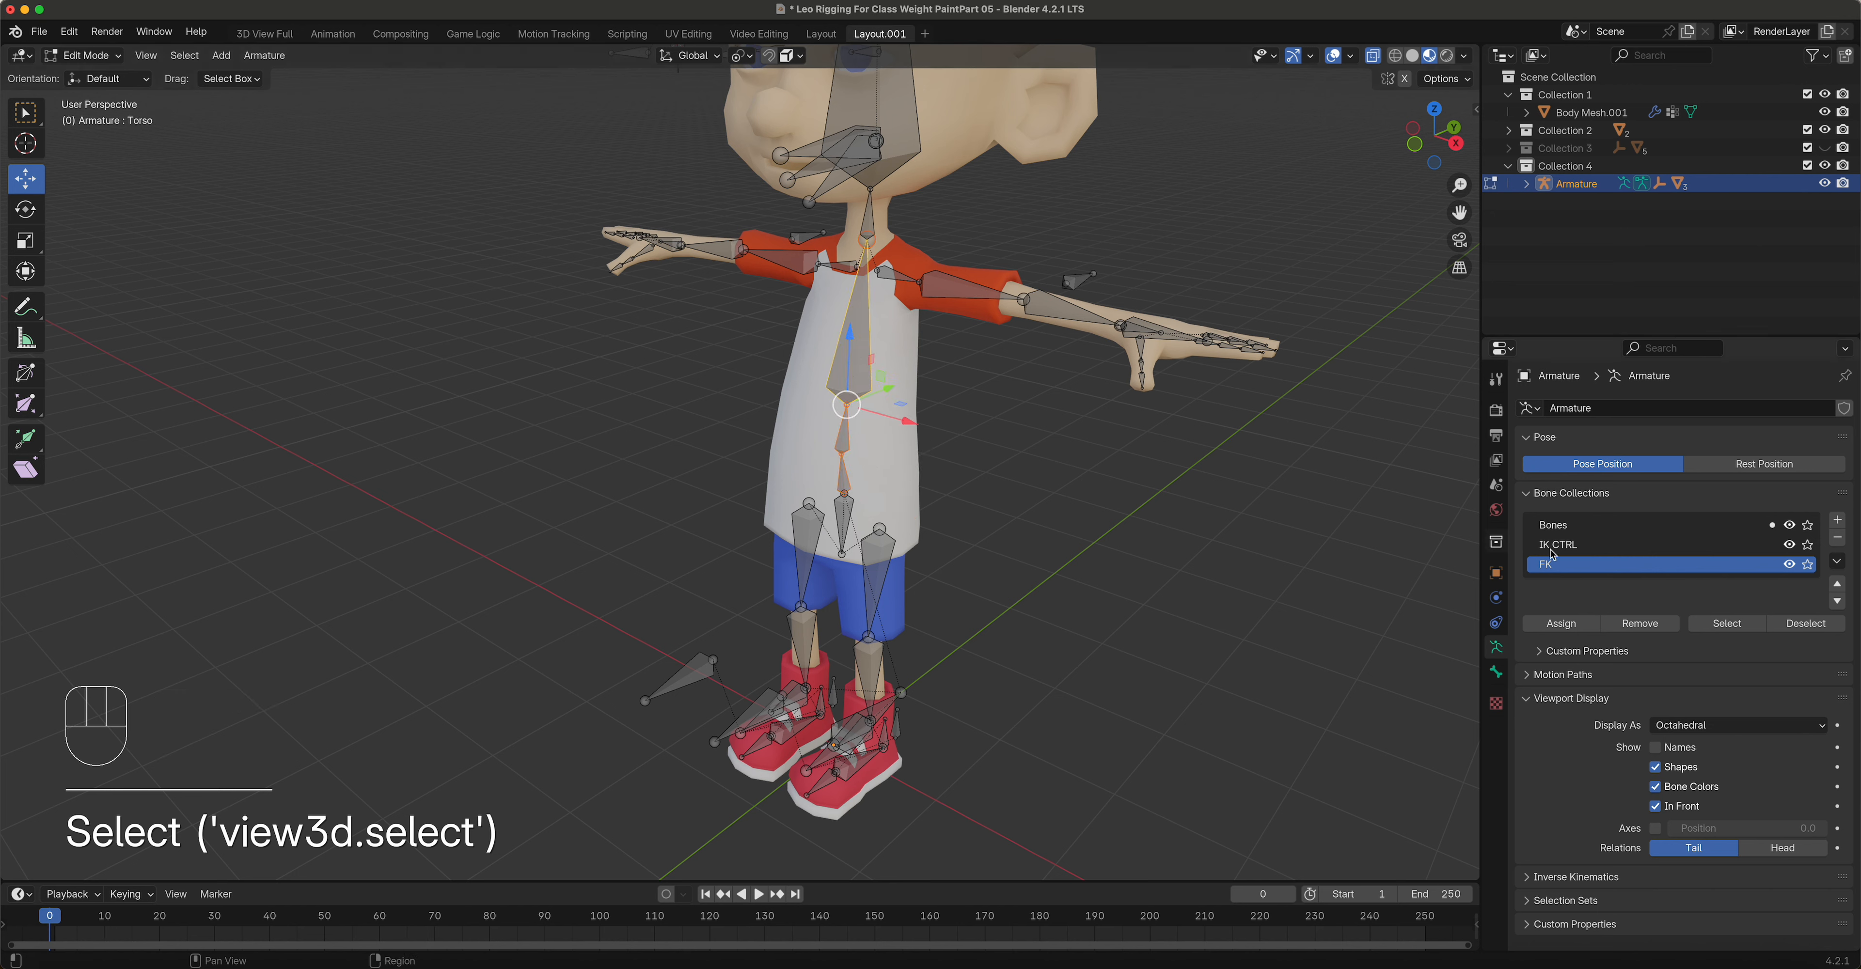
click(1563, 623)
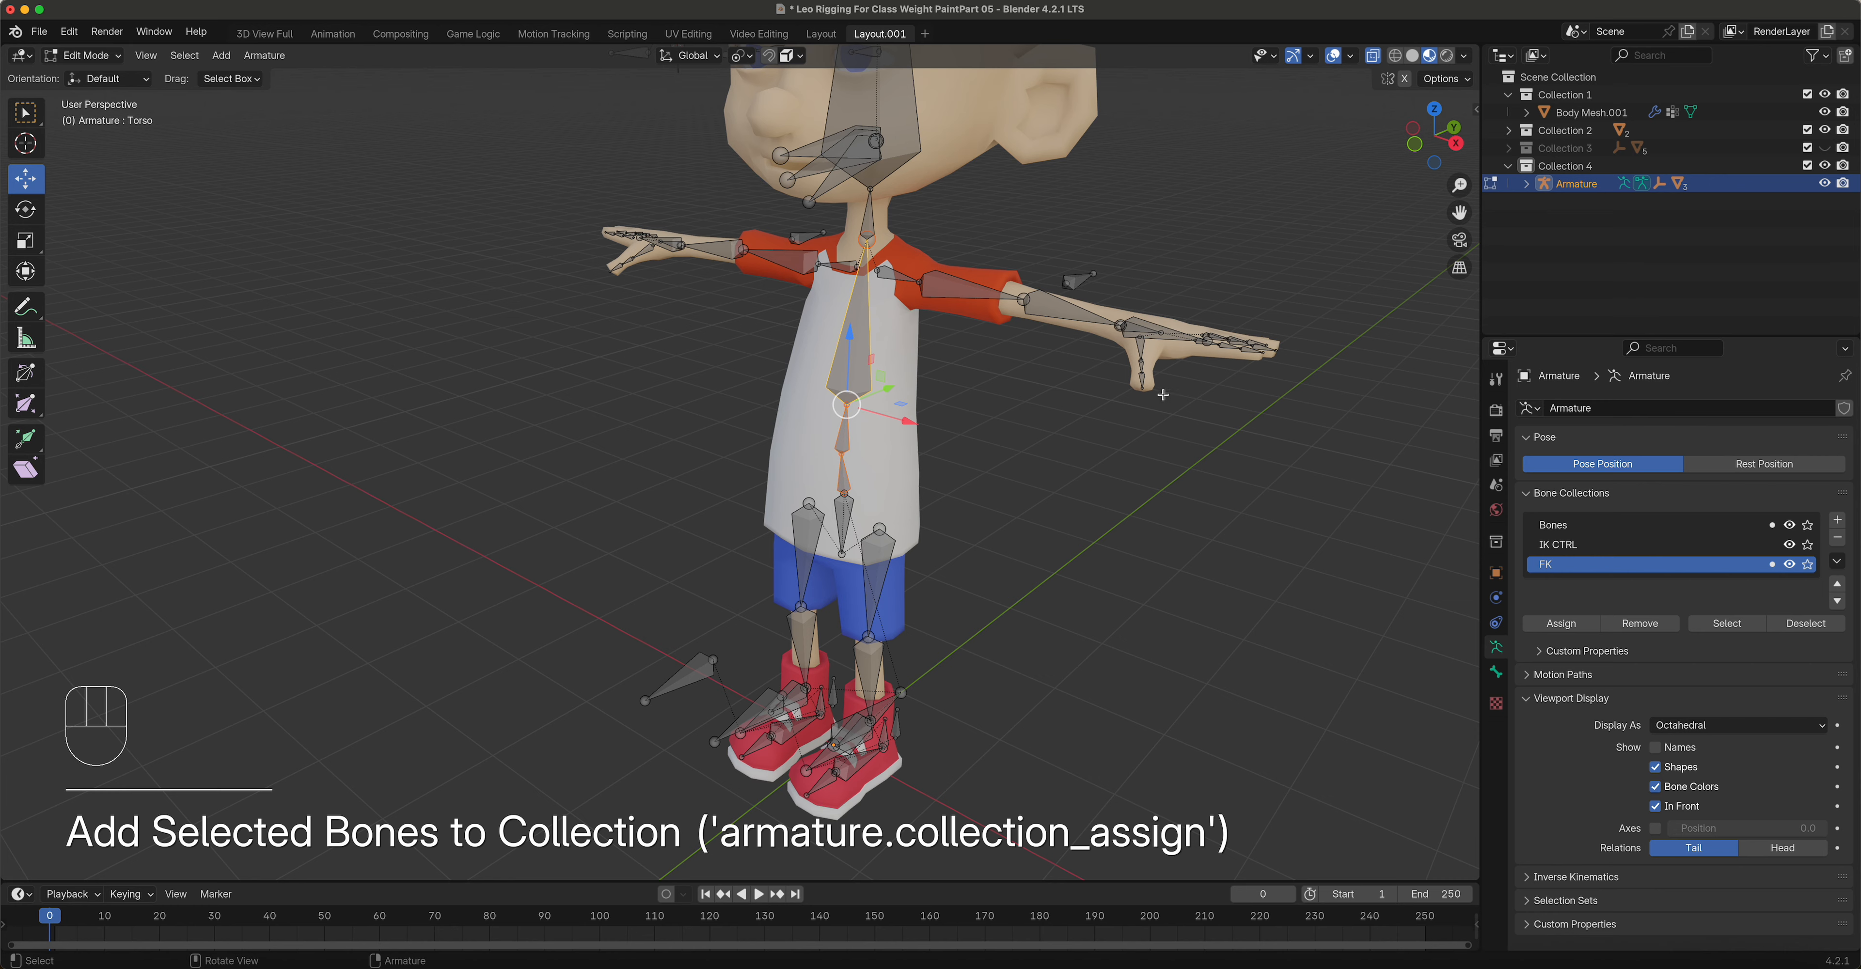
Step: Select the first bone of every finger and the thumb on both hands
middle_drag(1208, 402, 1275, 589)
scroll(1275, 589, up, 4)
click(1277, 593)
shift+click(1337, 575)
shift+click(1361, 580)
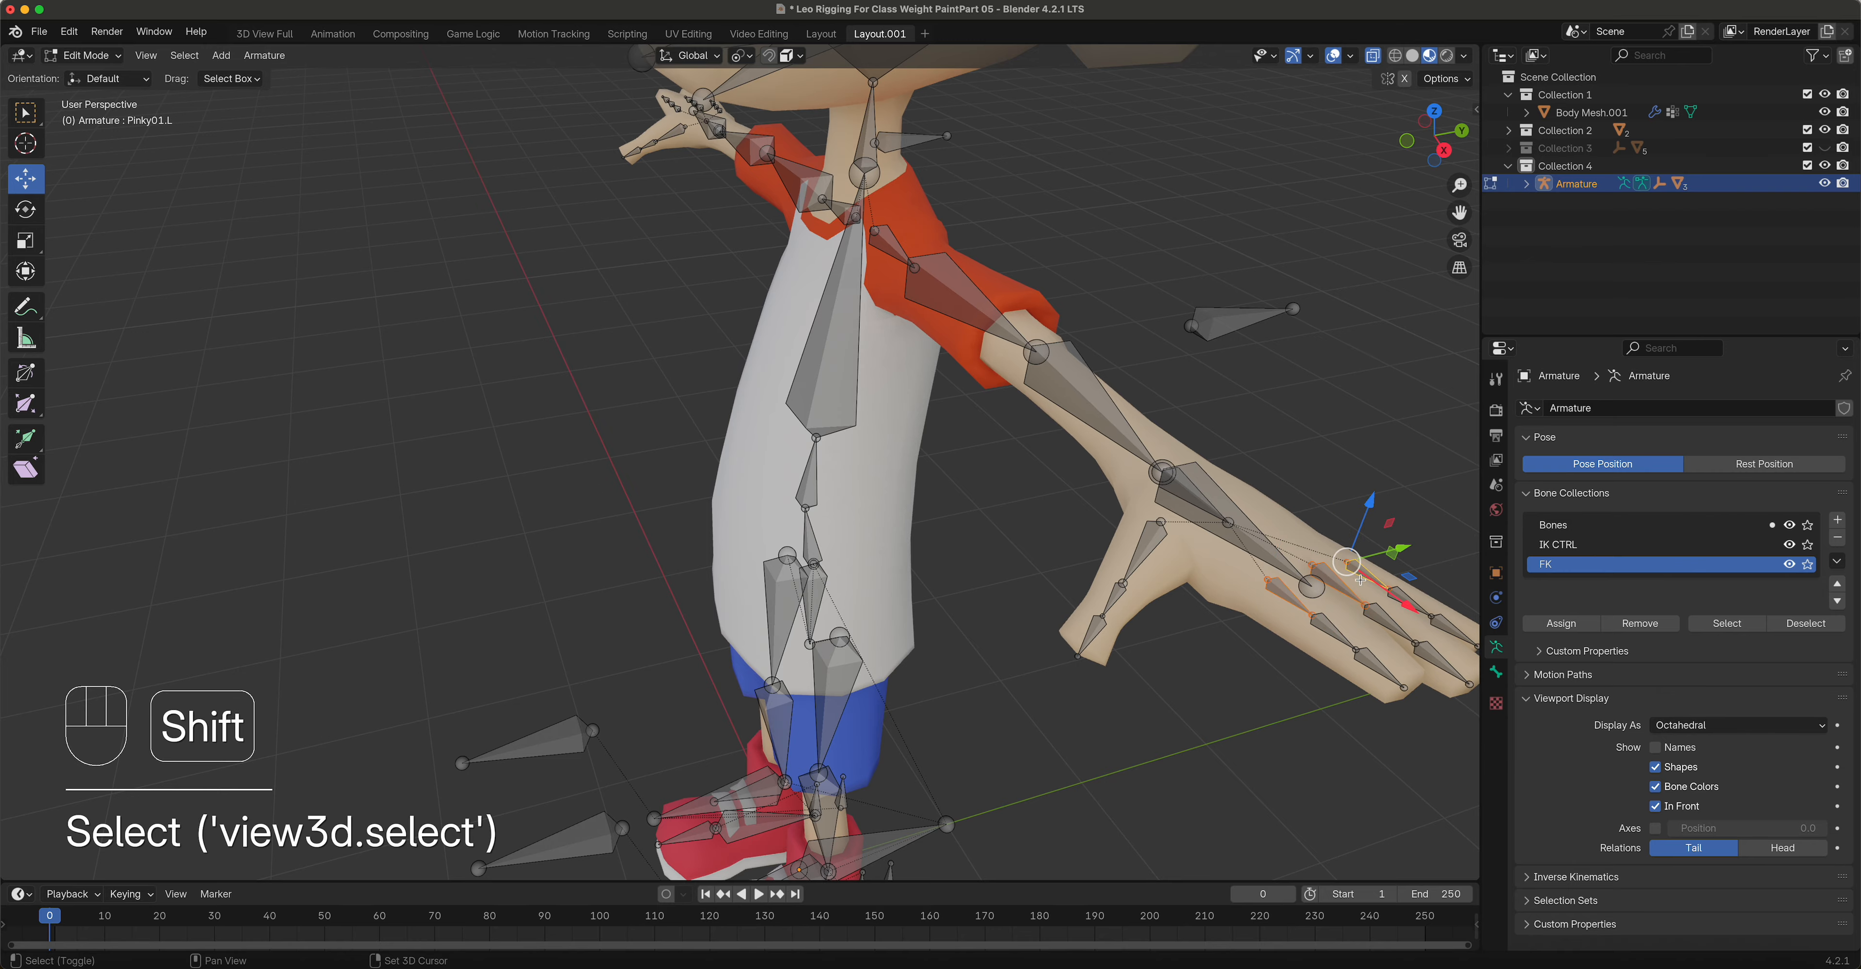
middle_drag(1016, 503, 821, 470)
scroll(693, 452, up, 2)
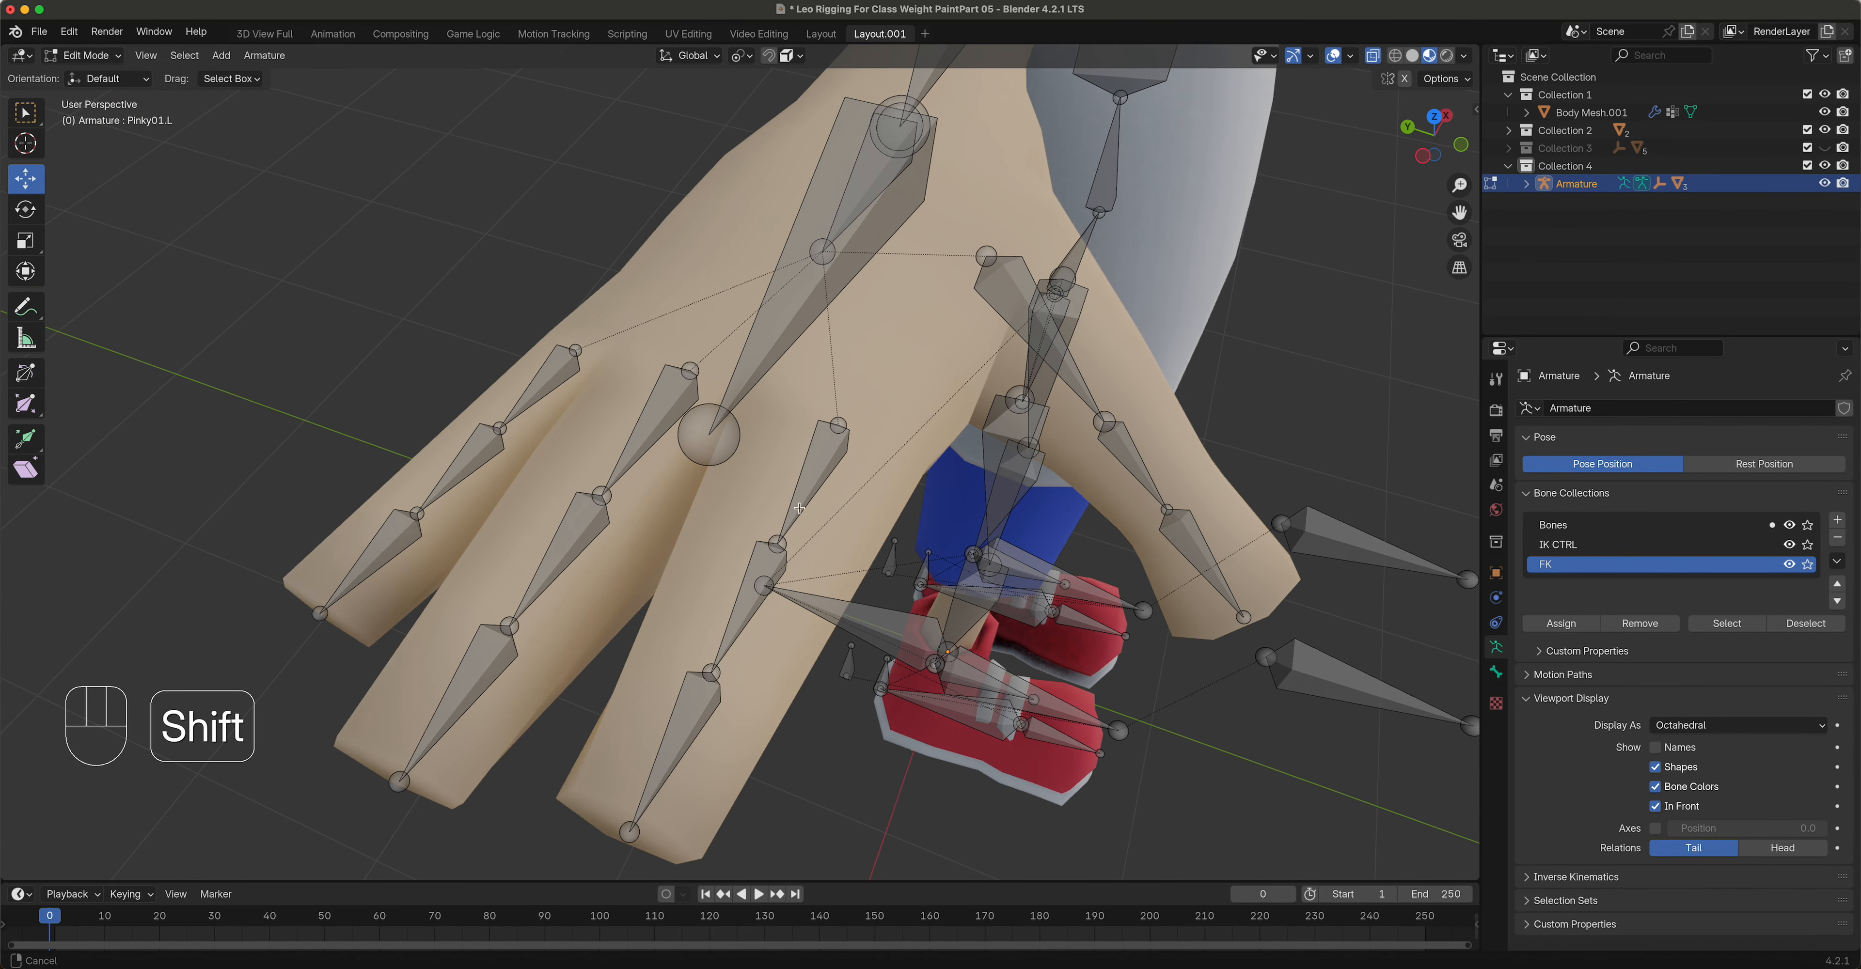
shift+click(820, 471)
shift+click(637, 432)
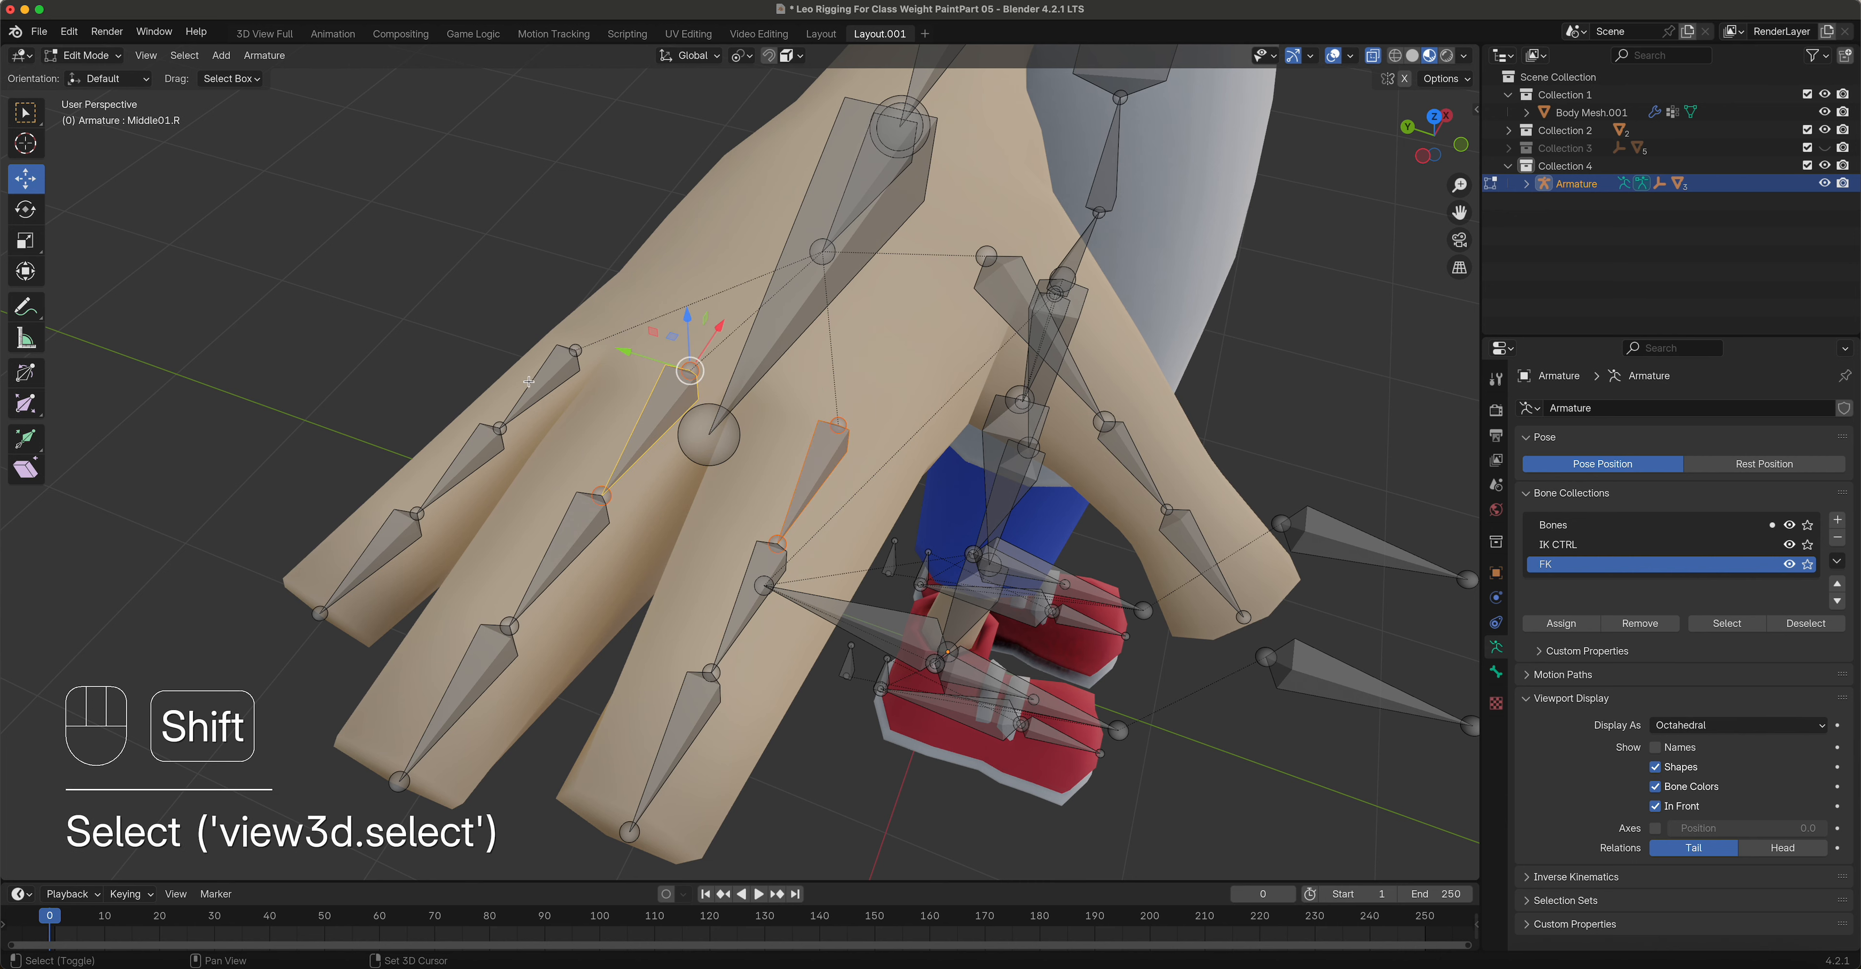
shift+click(555, 380)
shift+click(1008, 297)
scroll(1070, 332, down, 5)
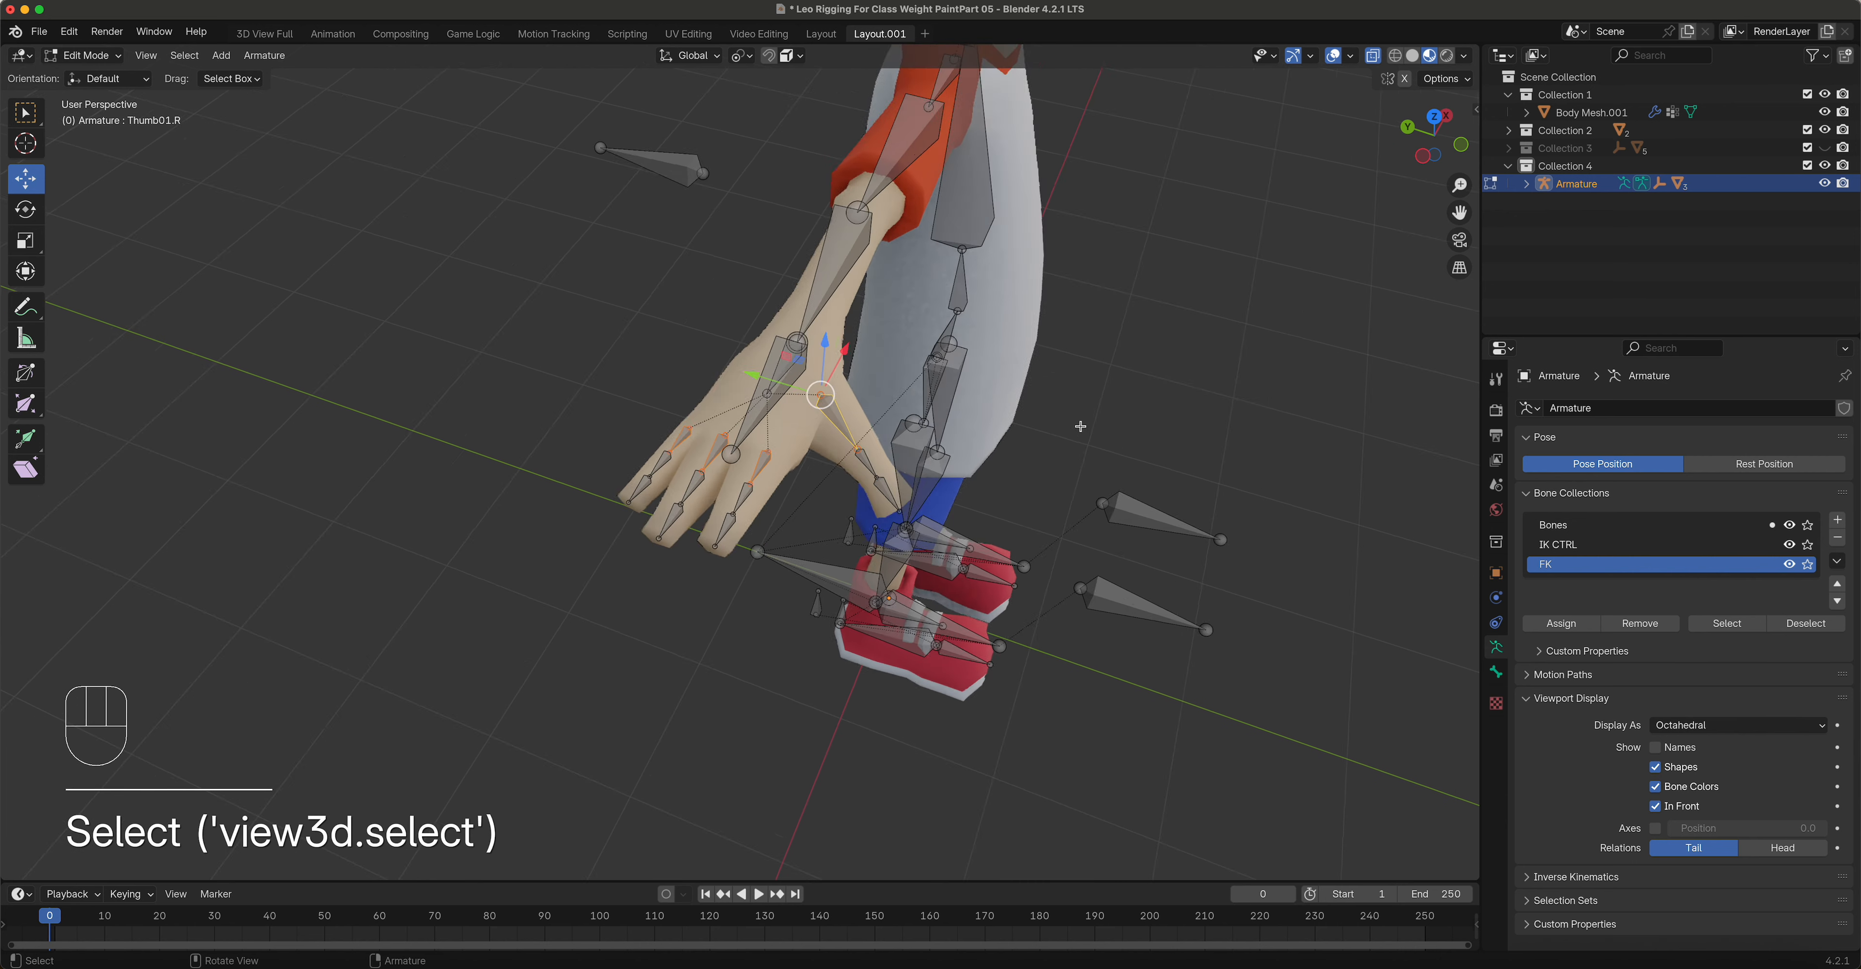
middle_drag(1131, 369, 936, 469)
scroll(937, 470, up, 4)
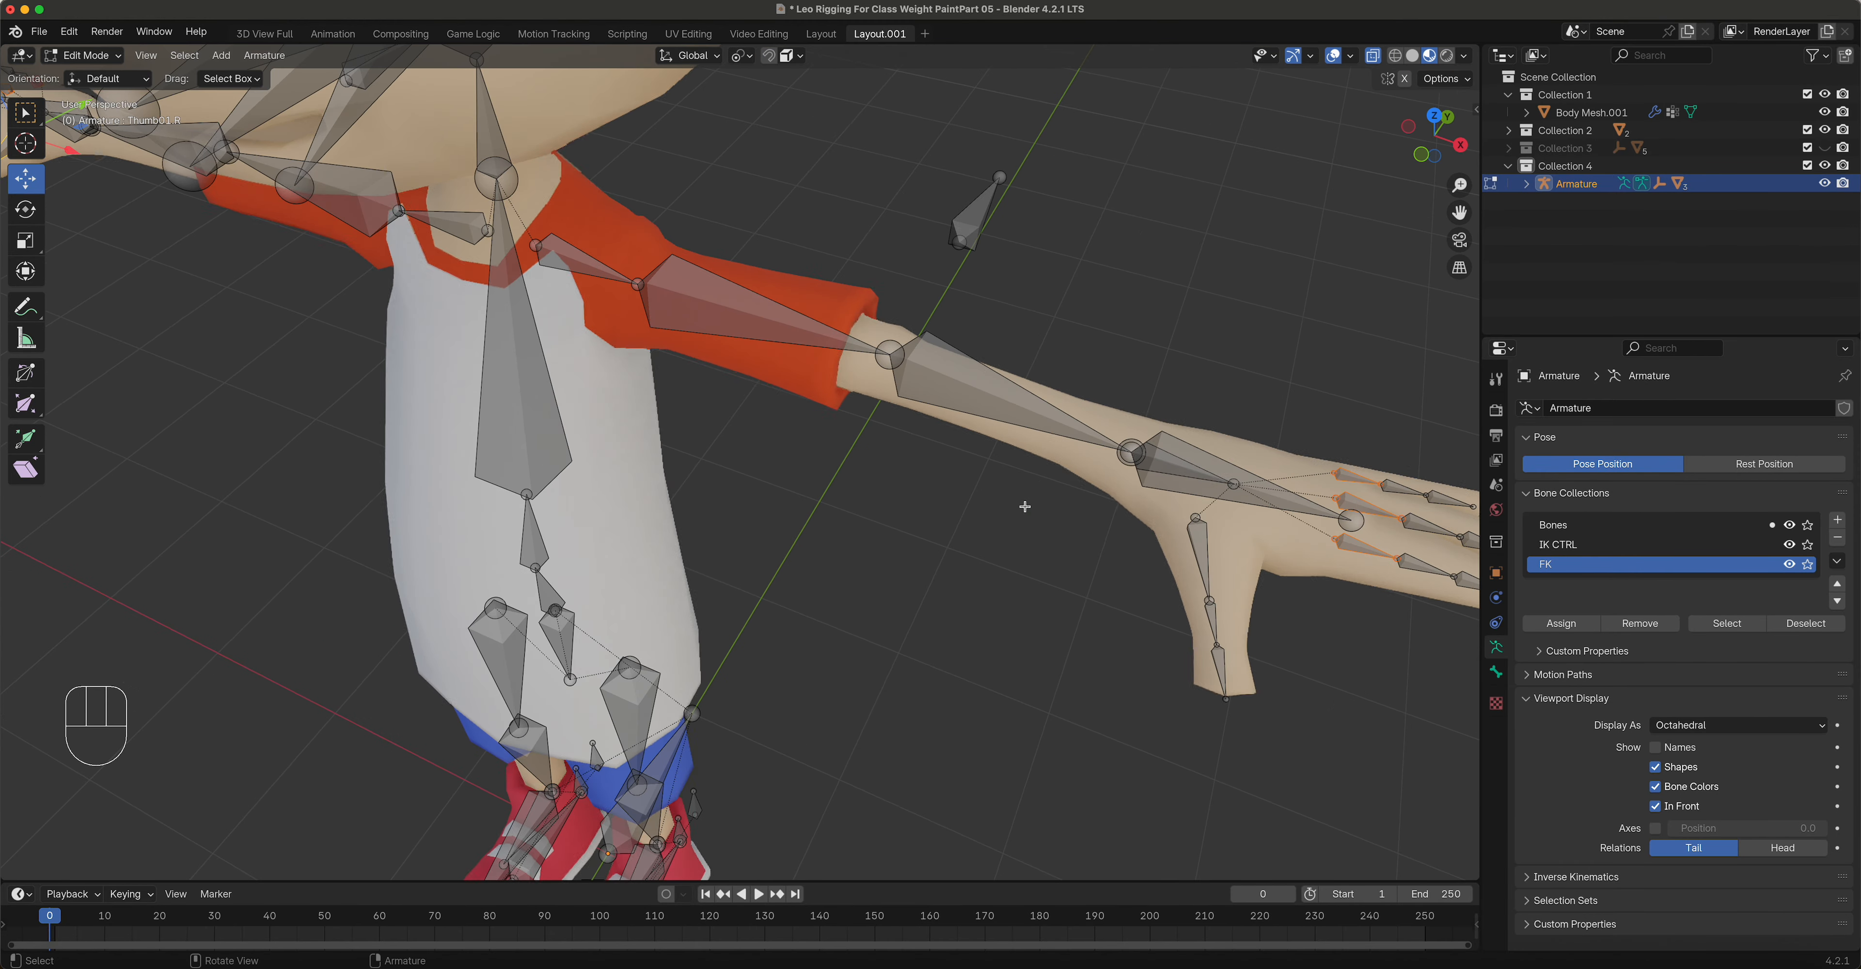
shift+click(1196, 533)
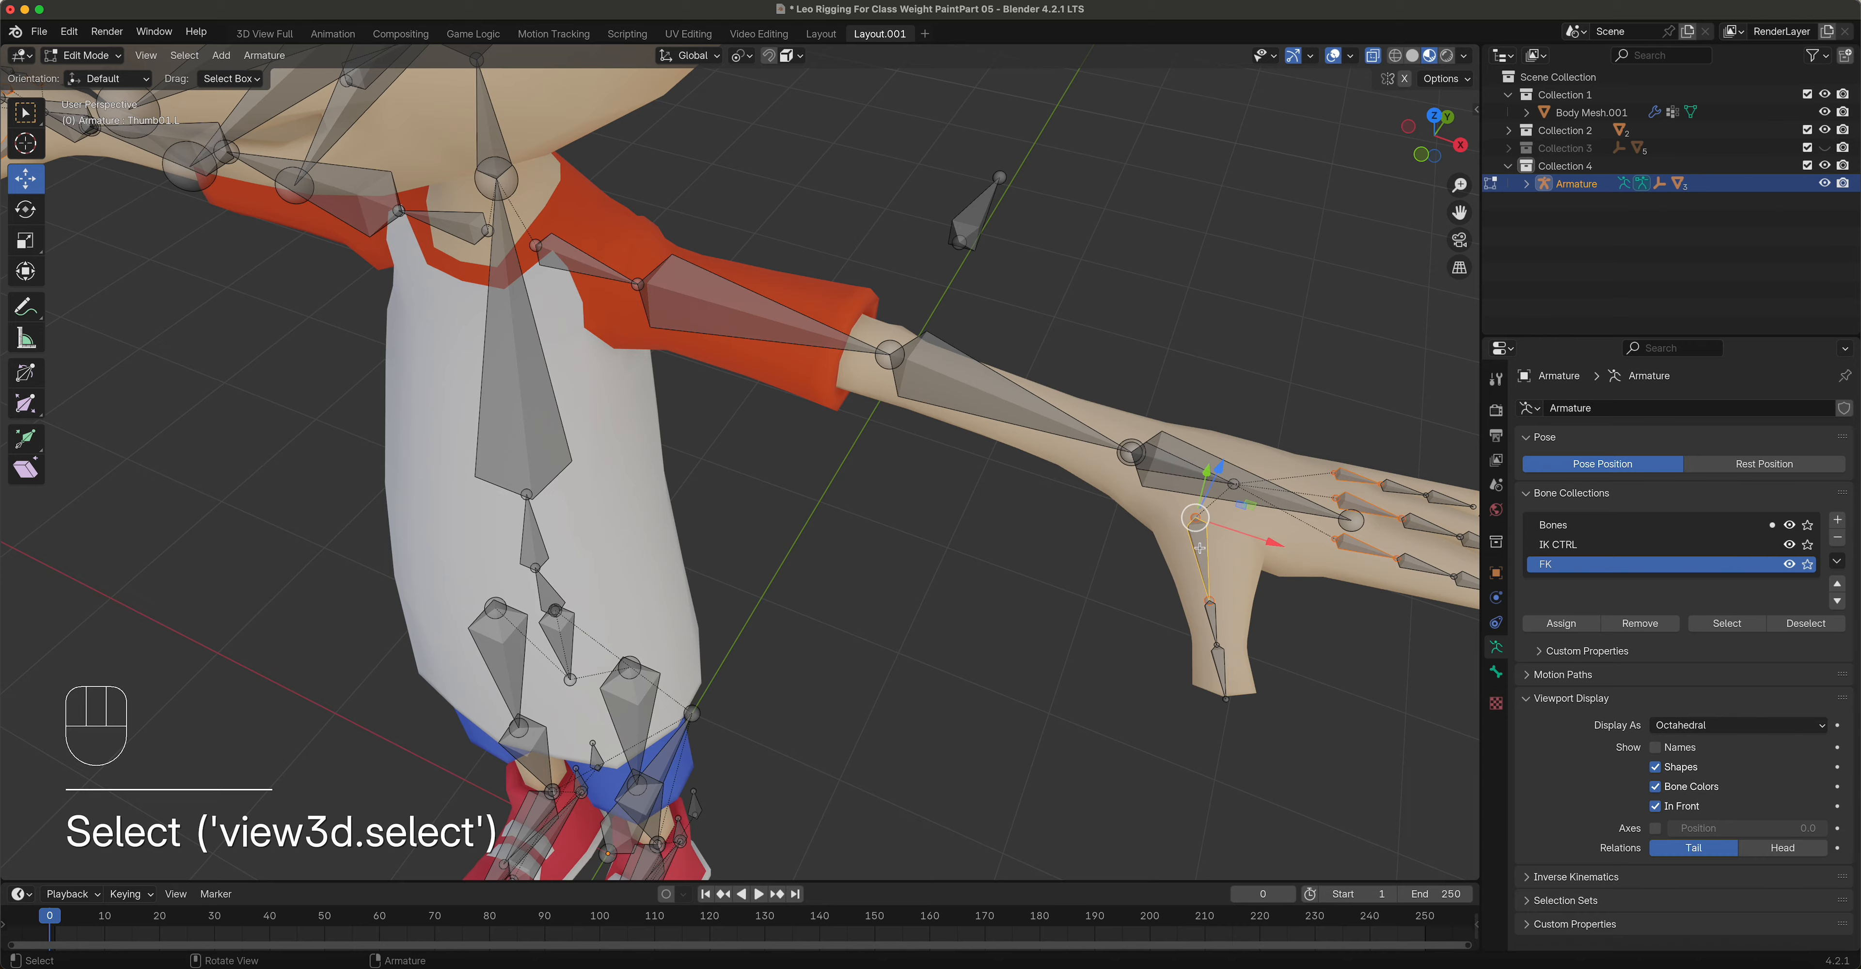
Step: Add the neck, Head and both shoulder bones to the finger bone selection and assign them all to the FK bone collection
middle_drag(916, 472, 845, 480)
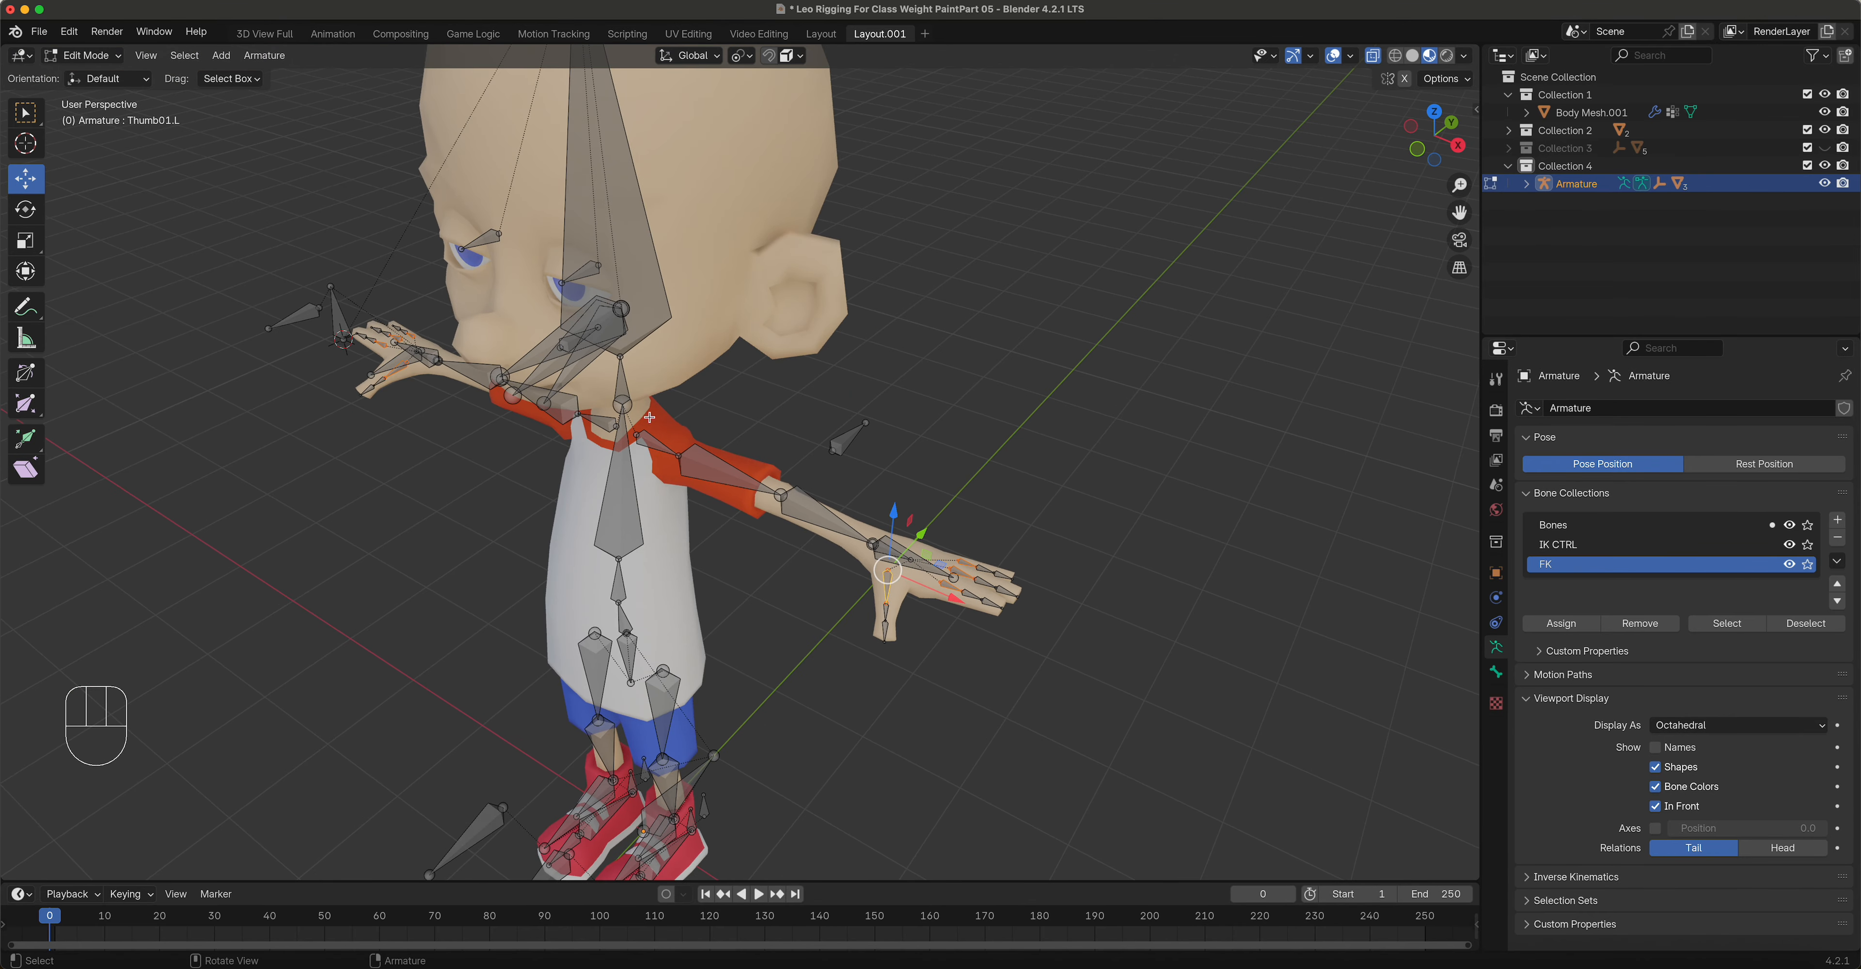
shift+click(622, 376)
shift+click(629, 265)
middle_drag(629, 265, 809, 415)
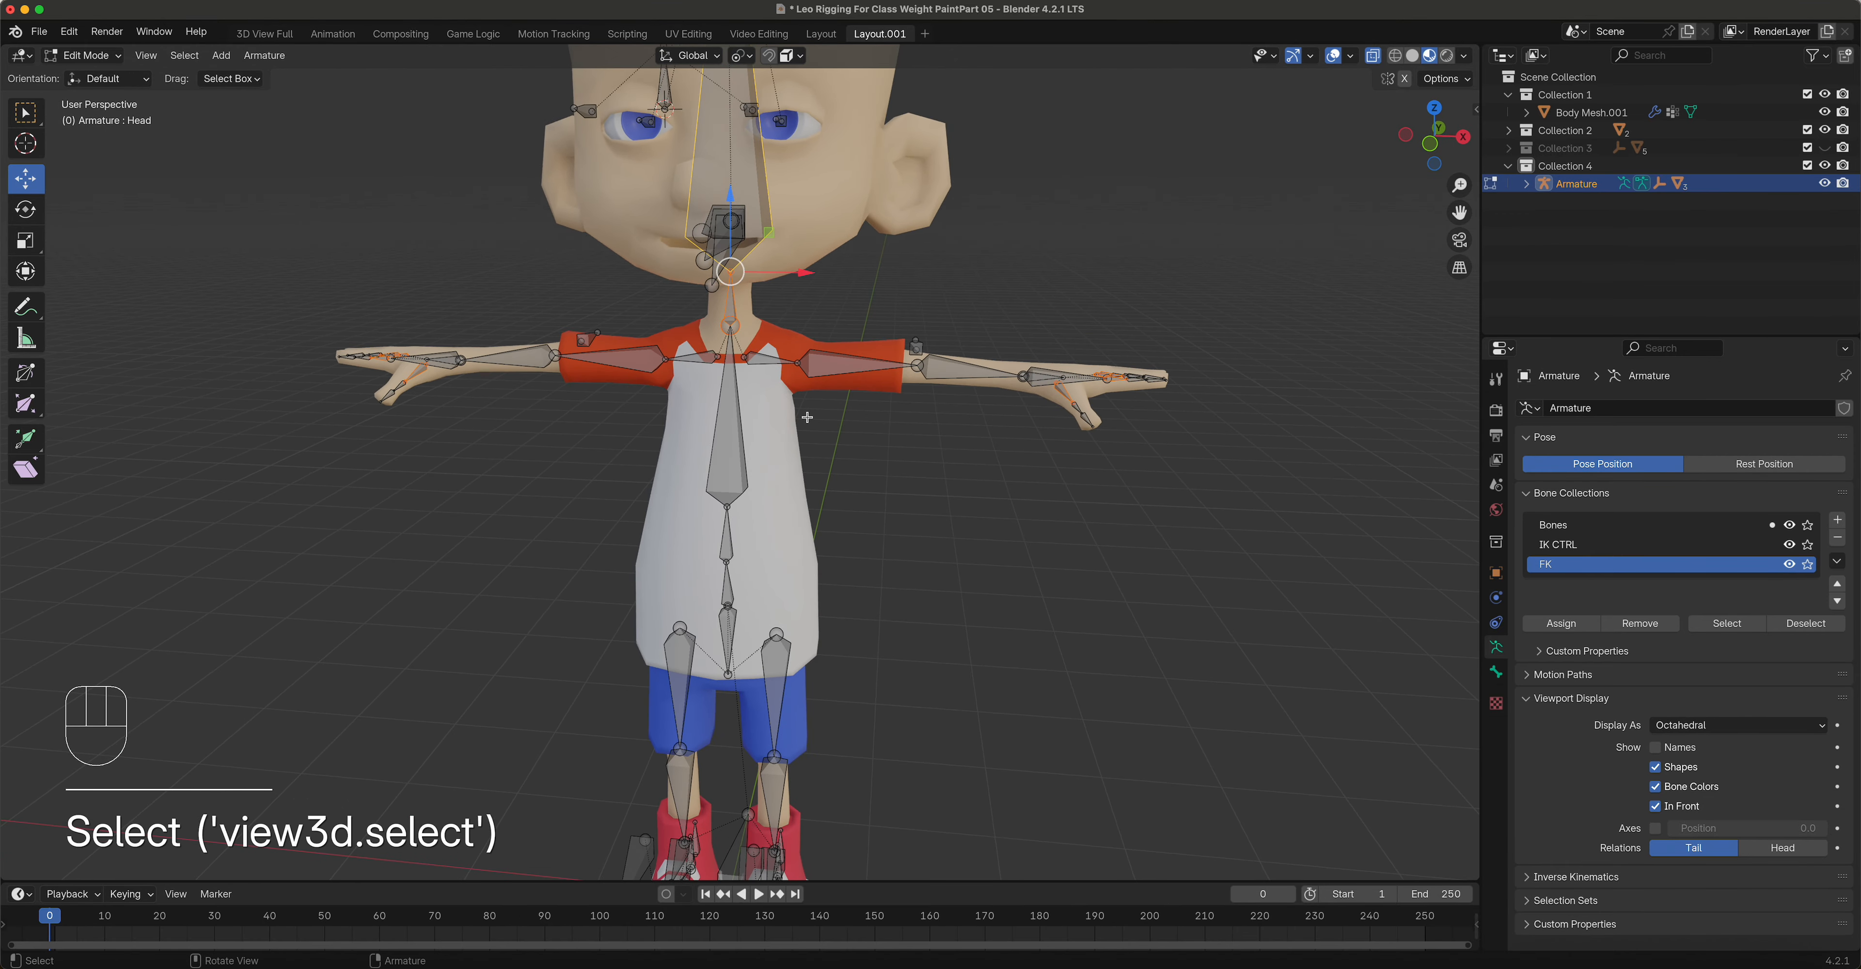
shift+click(763, 362)
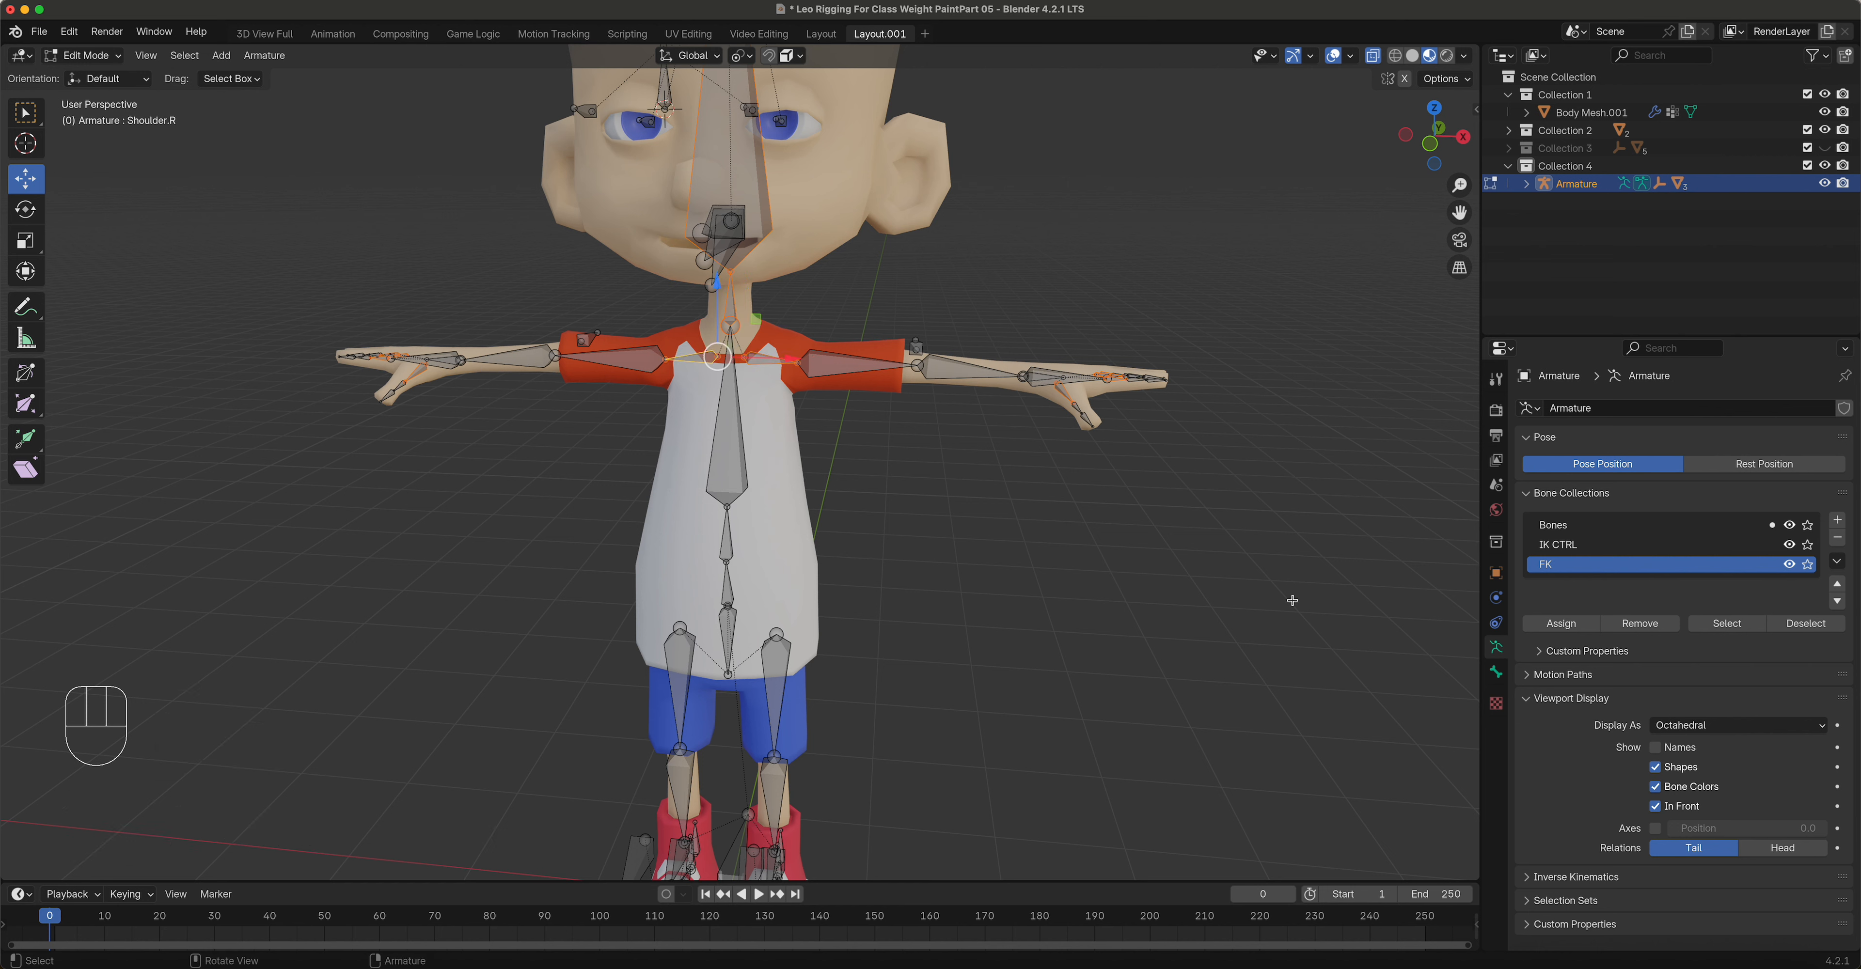
click(1581, 625)
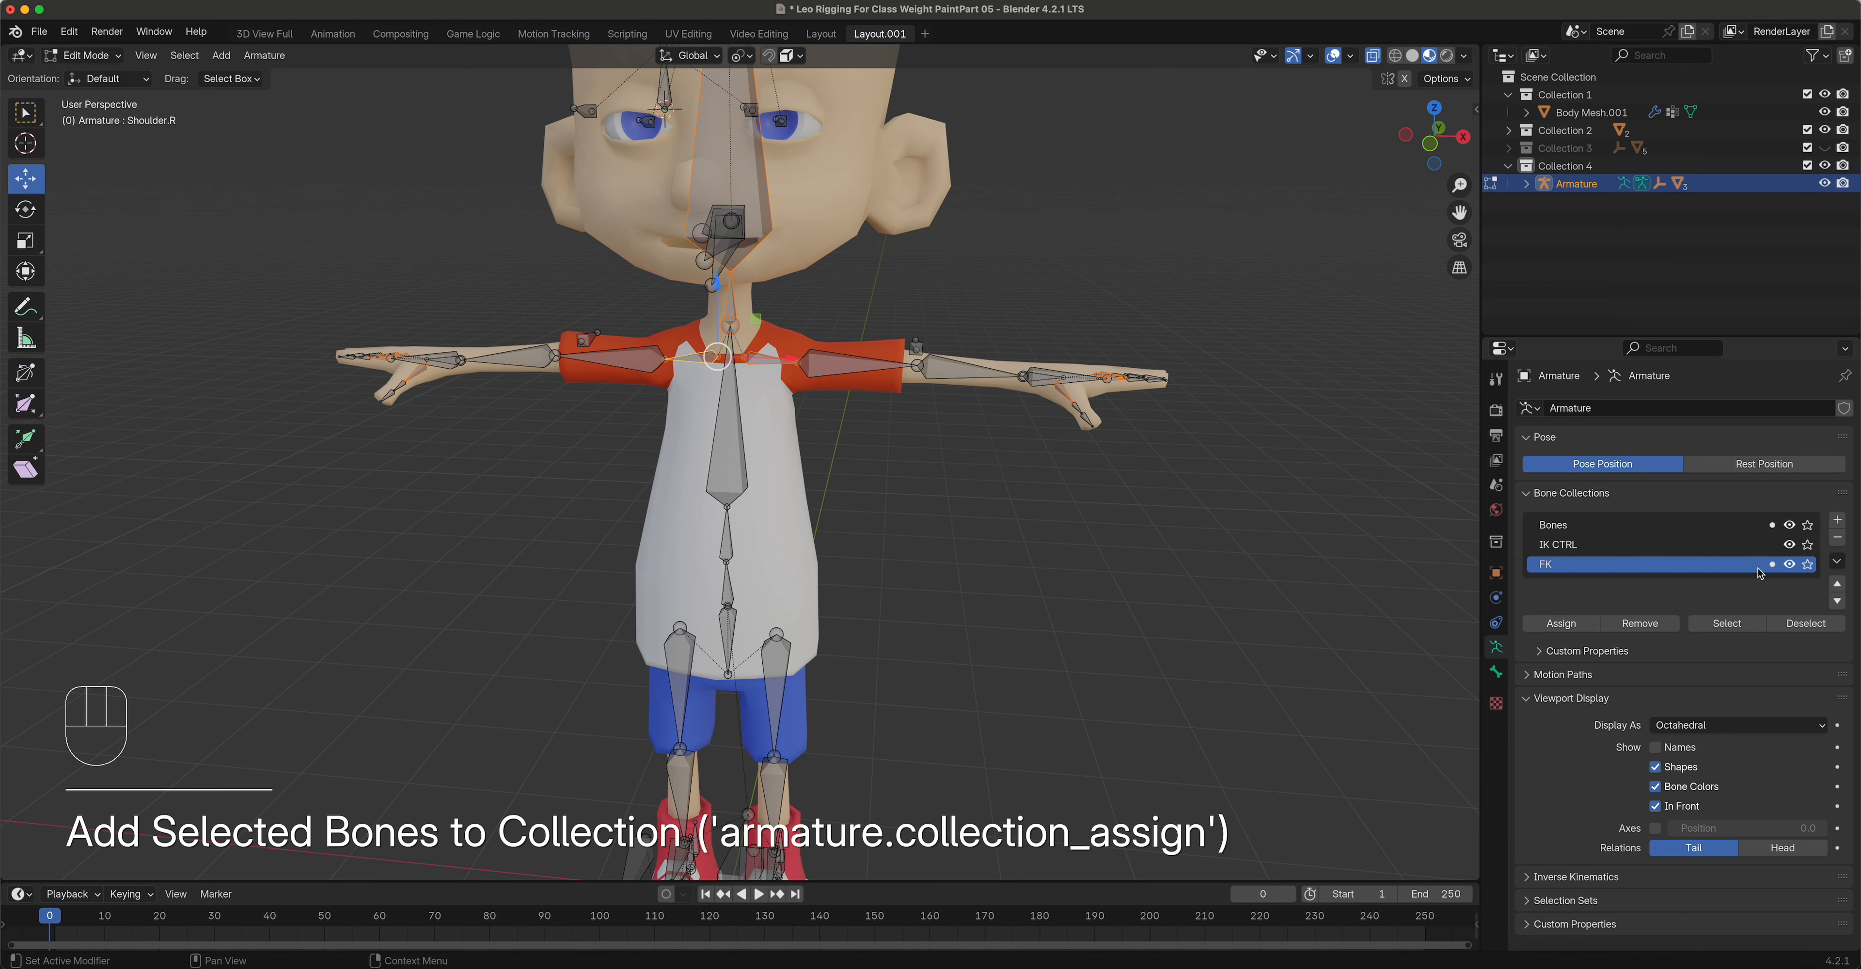
Step: Toggle the visibility of the FK, Bones and IK CTRL collections to check their bones, leaving all three shown
click(1791, 566)
click(1790, 525)
click(1789, 545)
click(1789, 564)
scroll(1056, 597, down, 4)
mouse_move(997, 586)
middle_down()
mouse_move(1192, 615)
mouse_move(951, 644)
mouse_move(980, 586)
middle_up()
drag(1789, 546, 1792, 535)
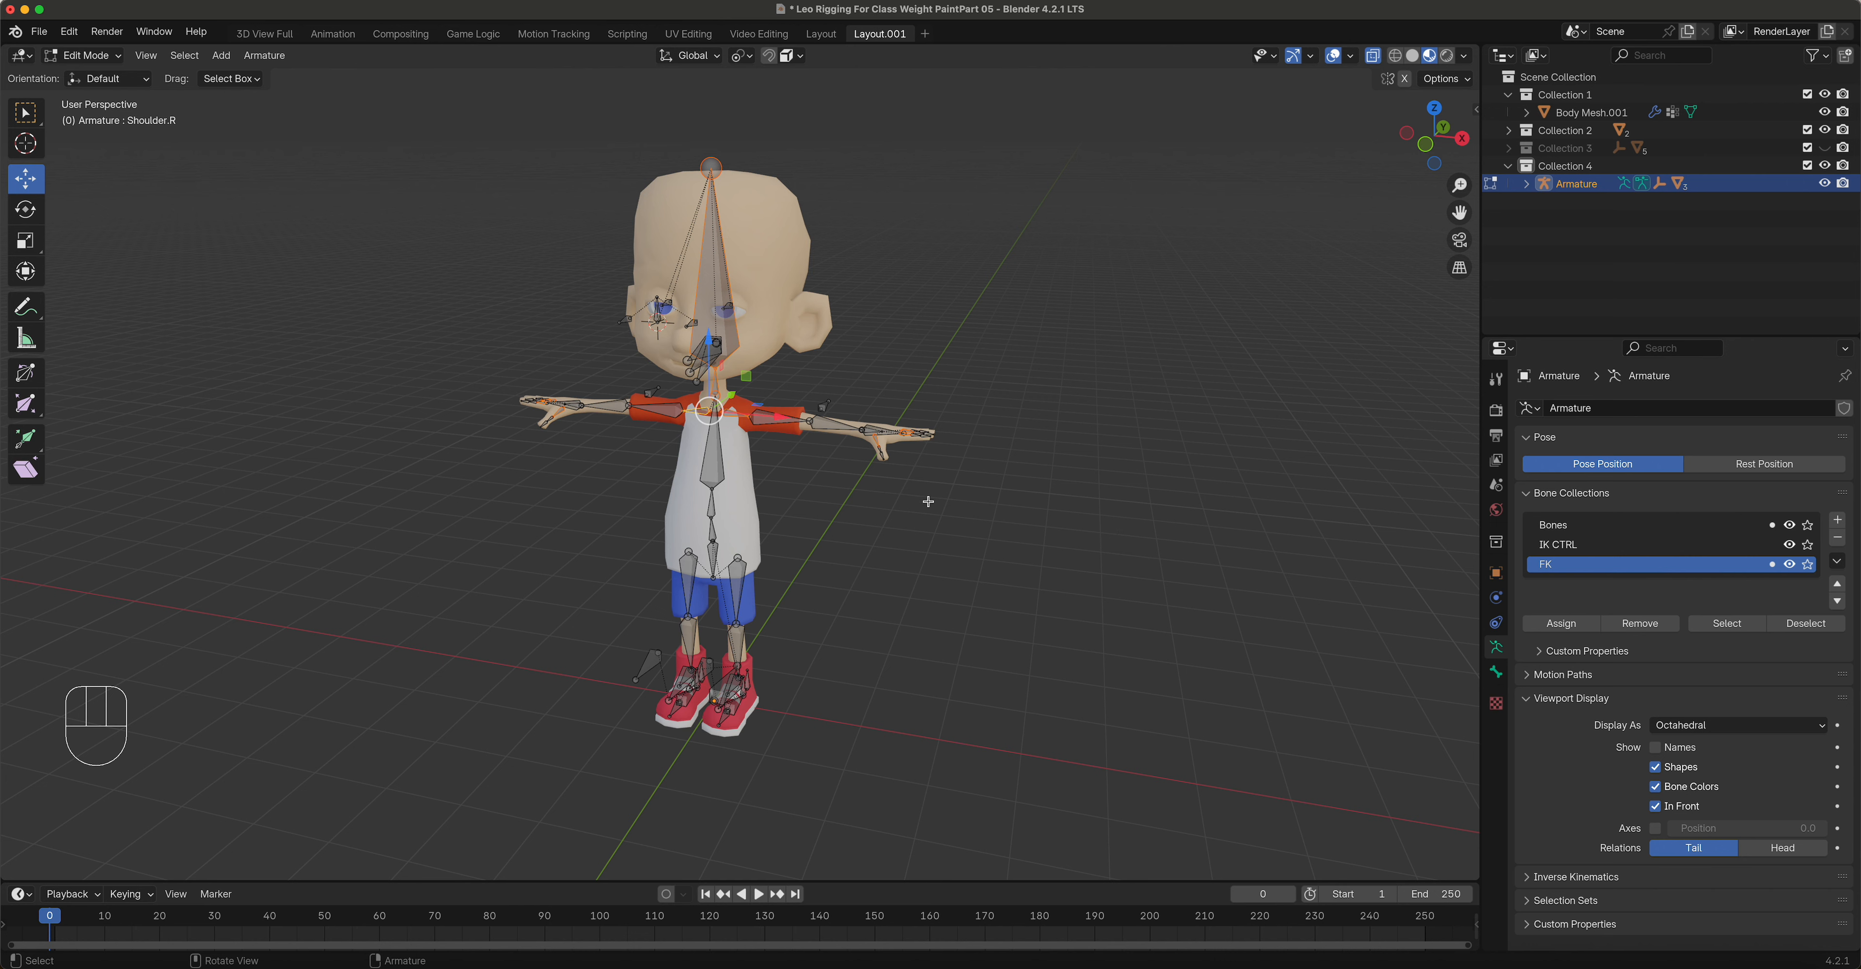
Step: Switch the armature from Edit Mode to Object Mode
click(82, 58)
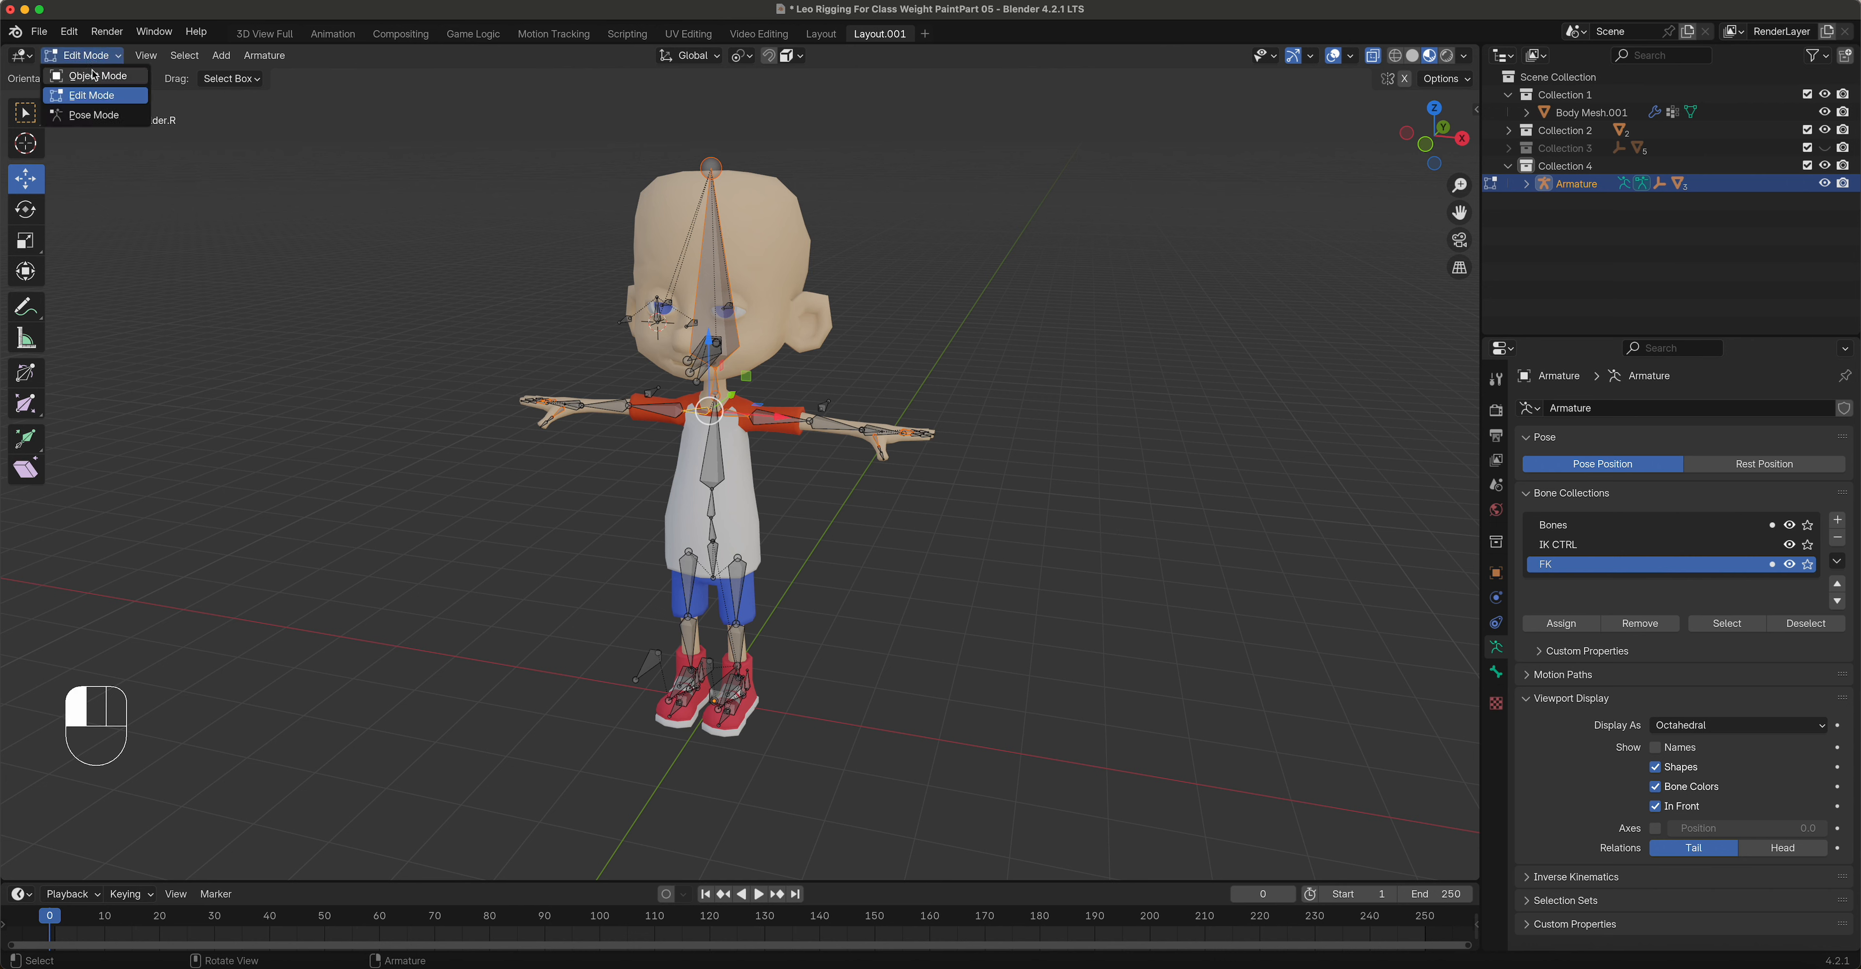
click(79, 72)
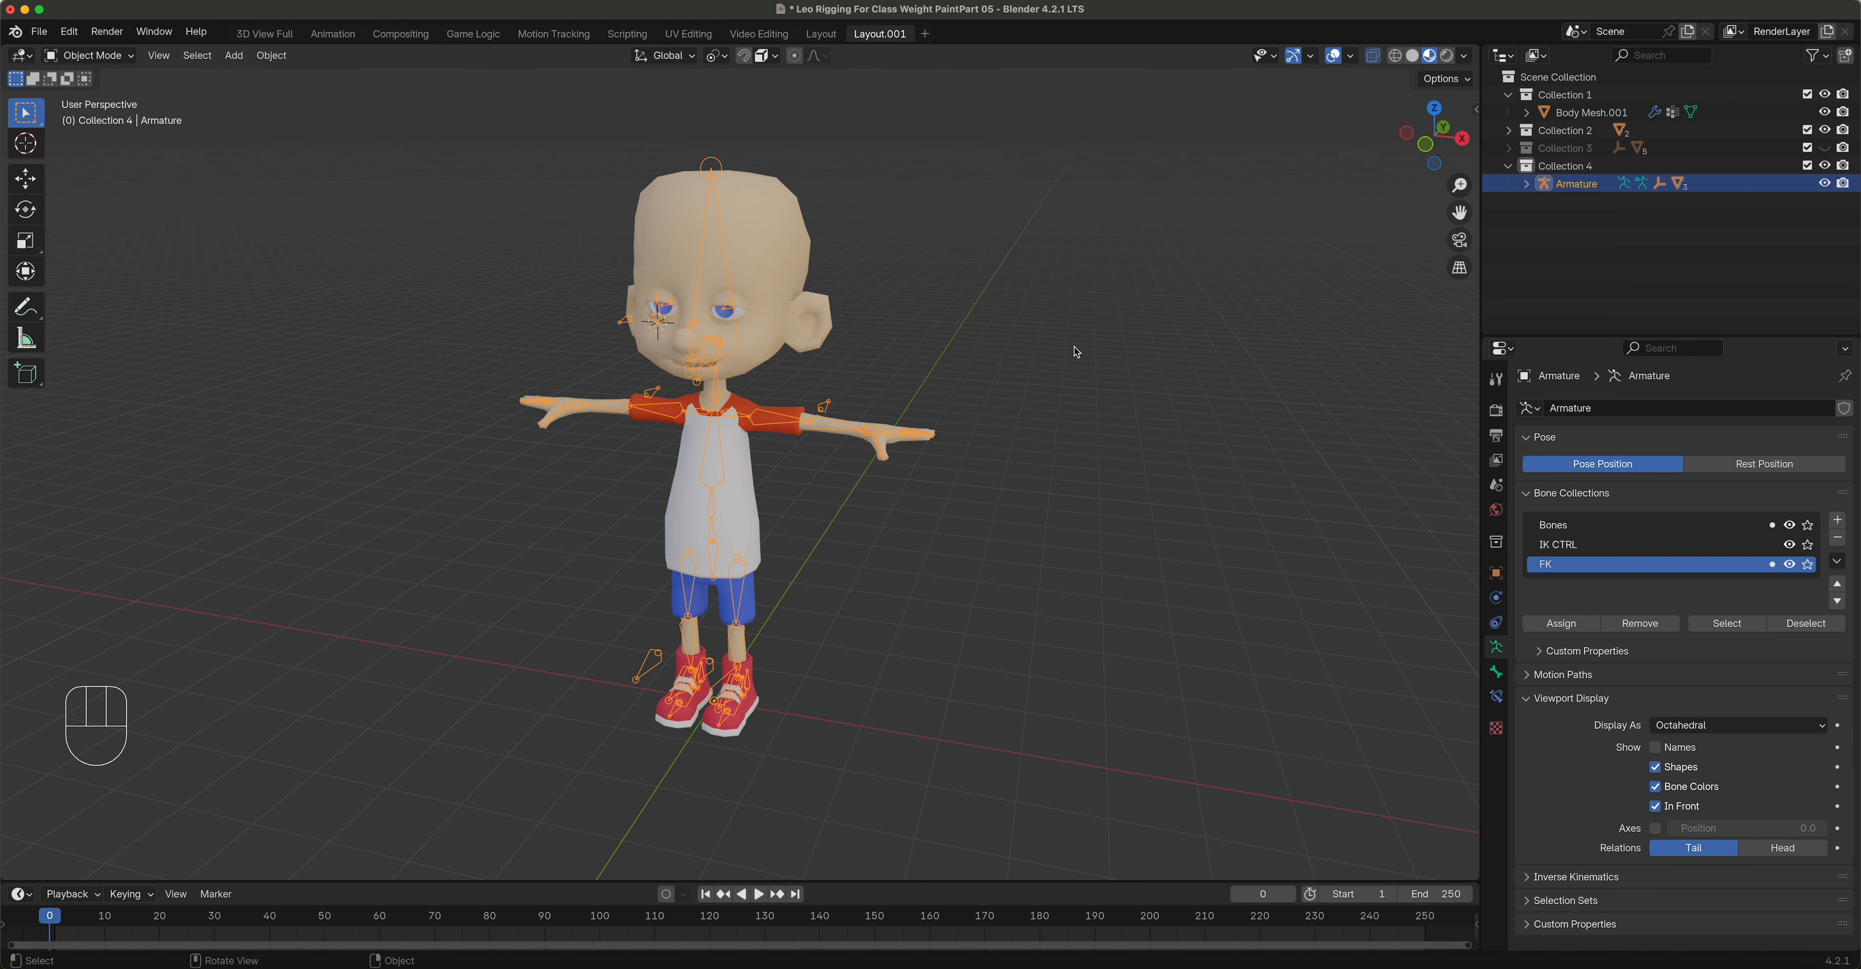
shift+click(772, 274)
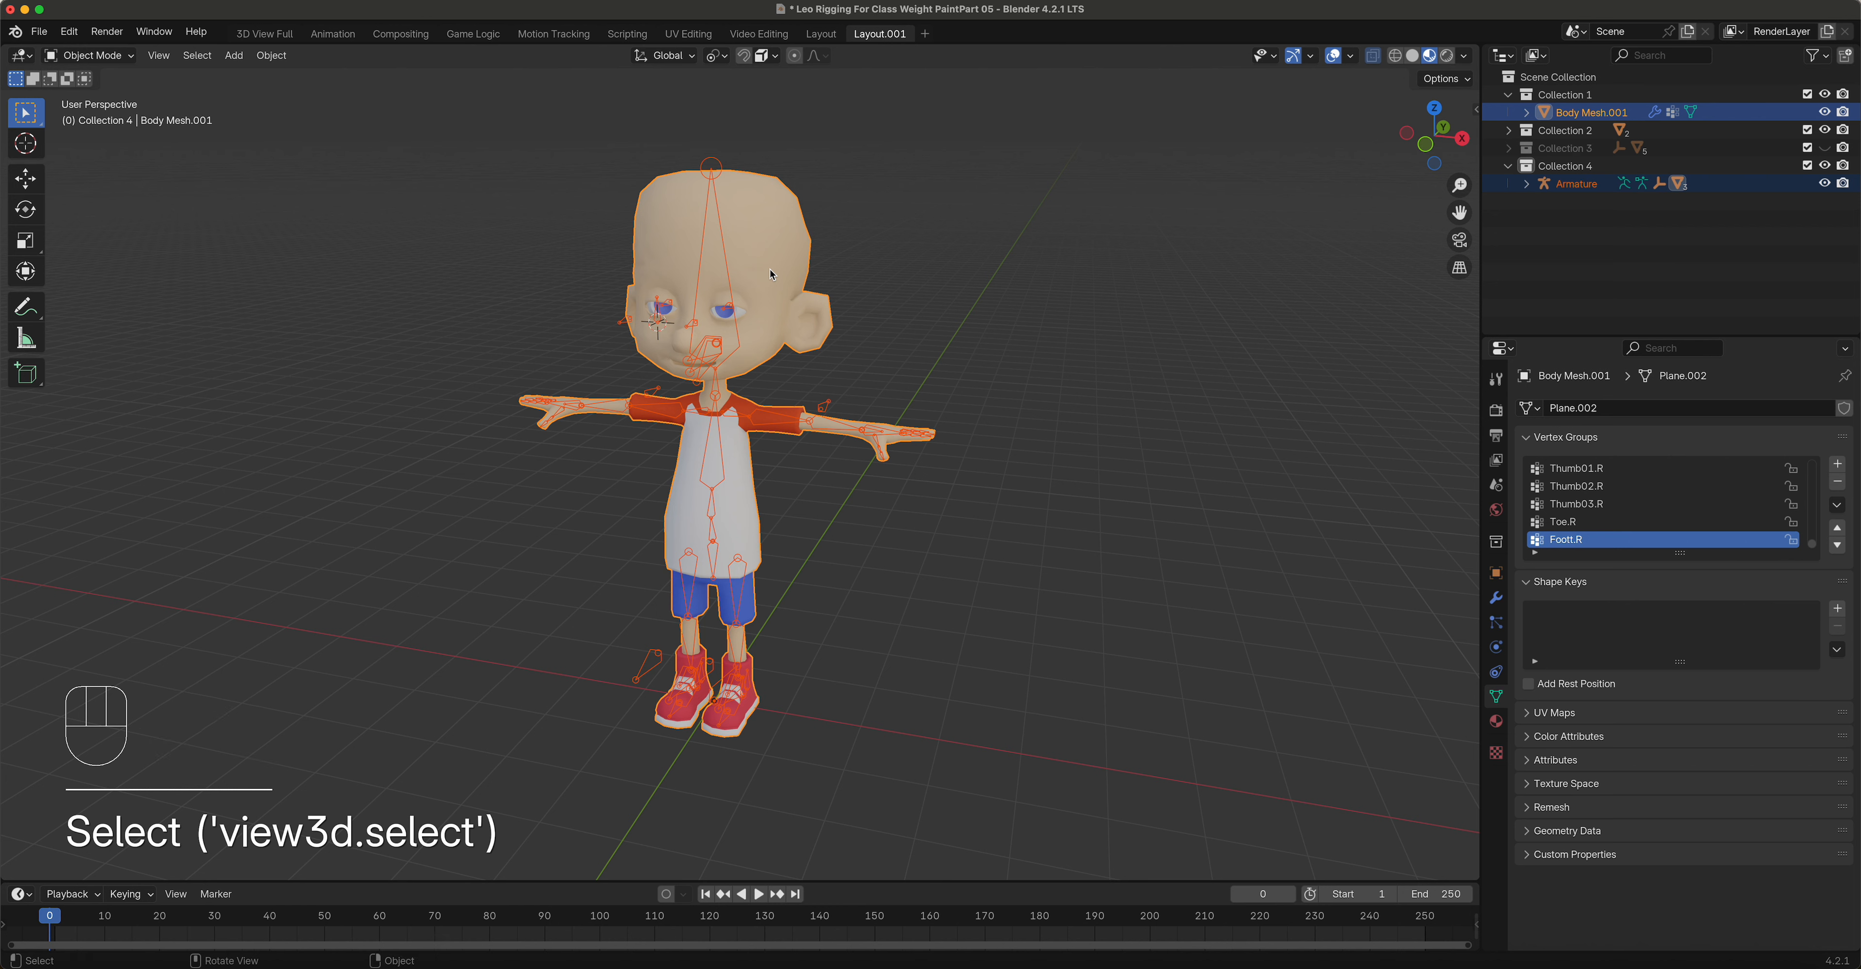
key(ctrl+p)
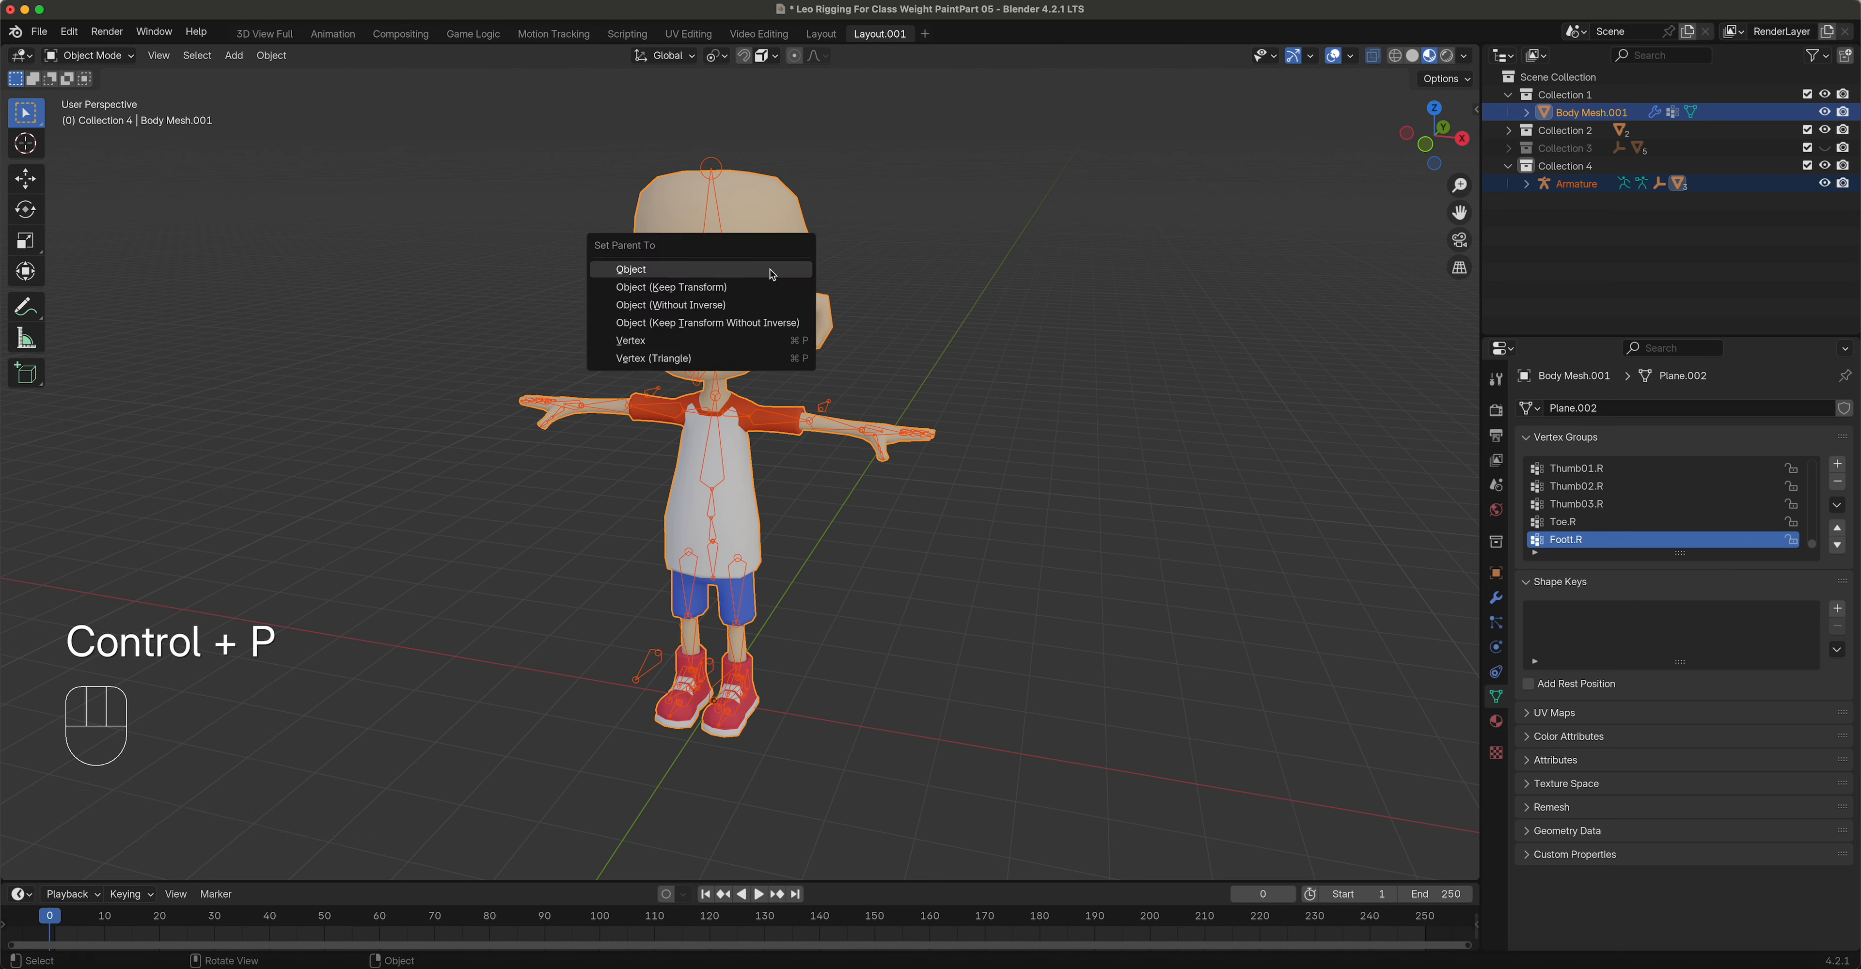
click(772, 273)
Step: Select the body mesh with the armature as the active object and parent it with automatic weights
click(772, 342)
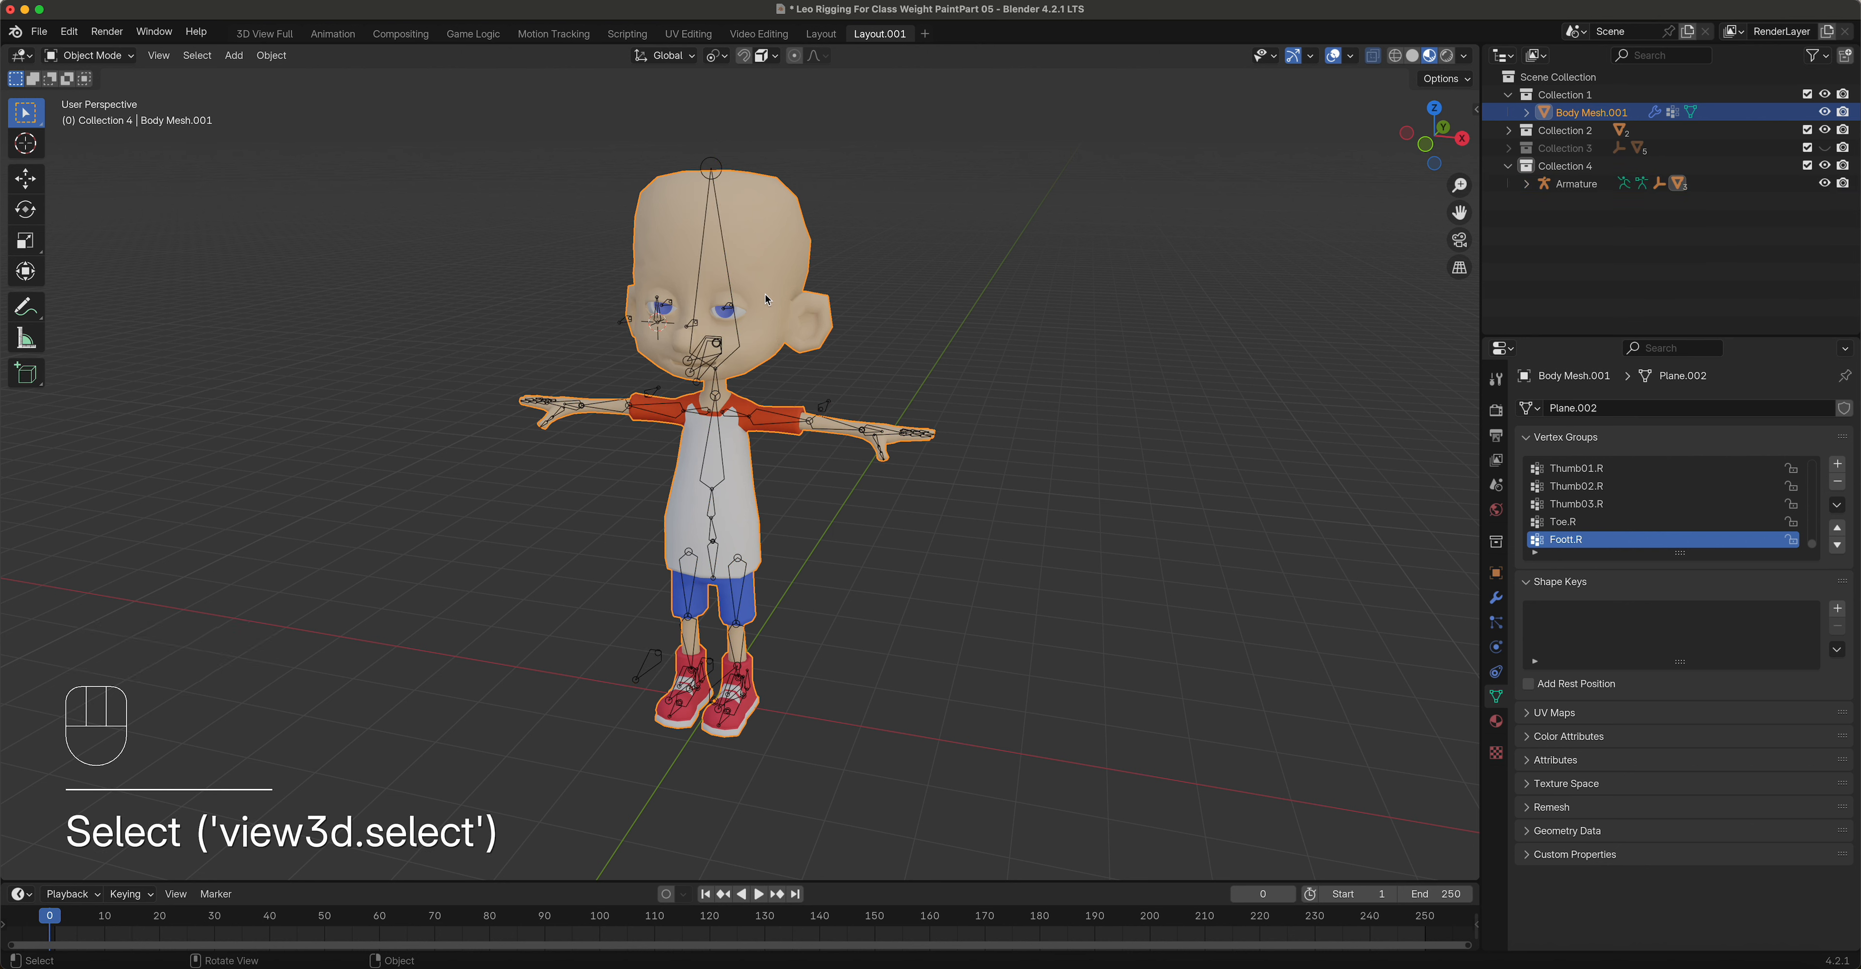
shift+click(660, 670)
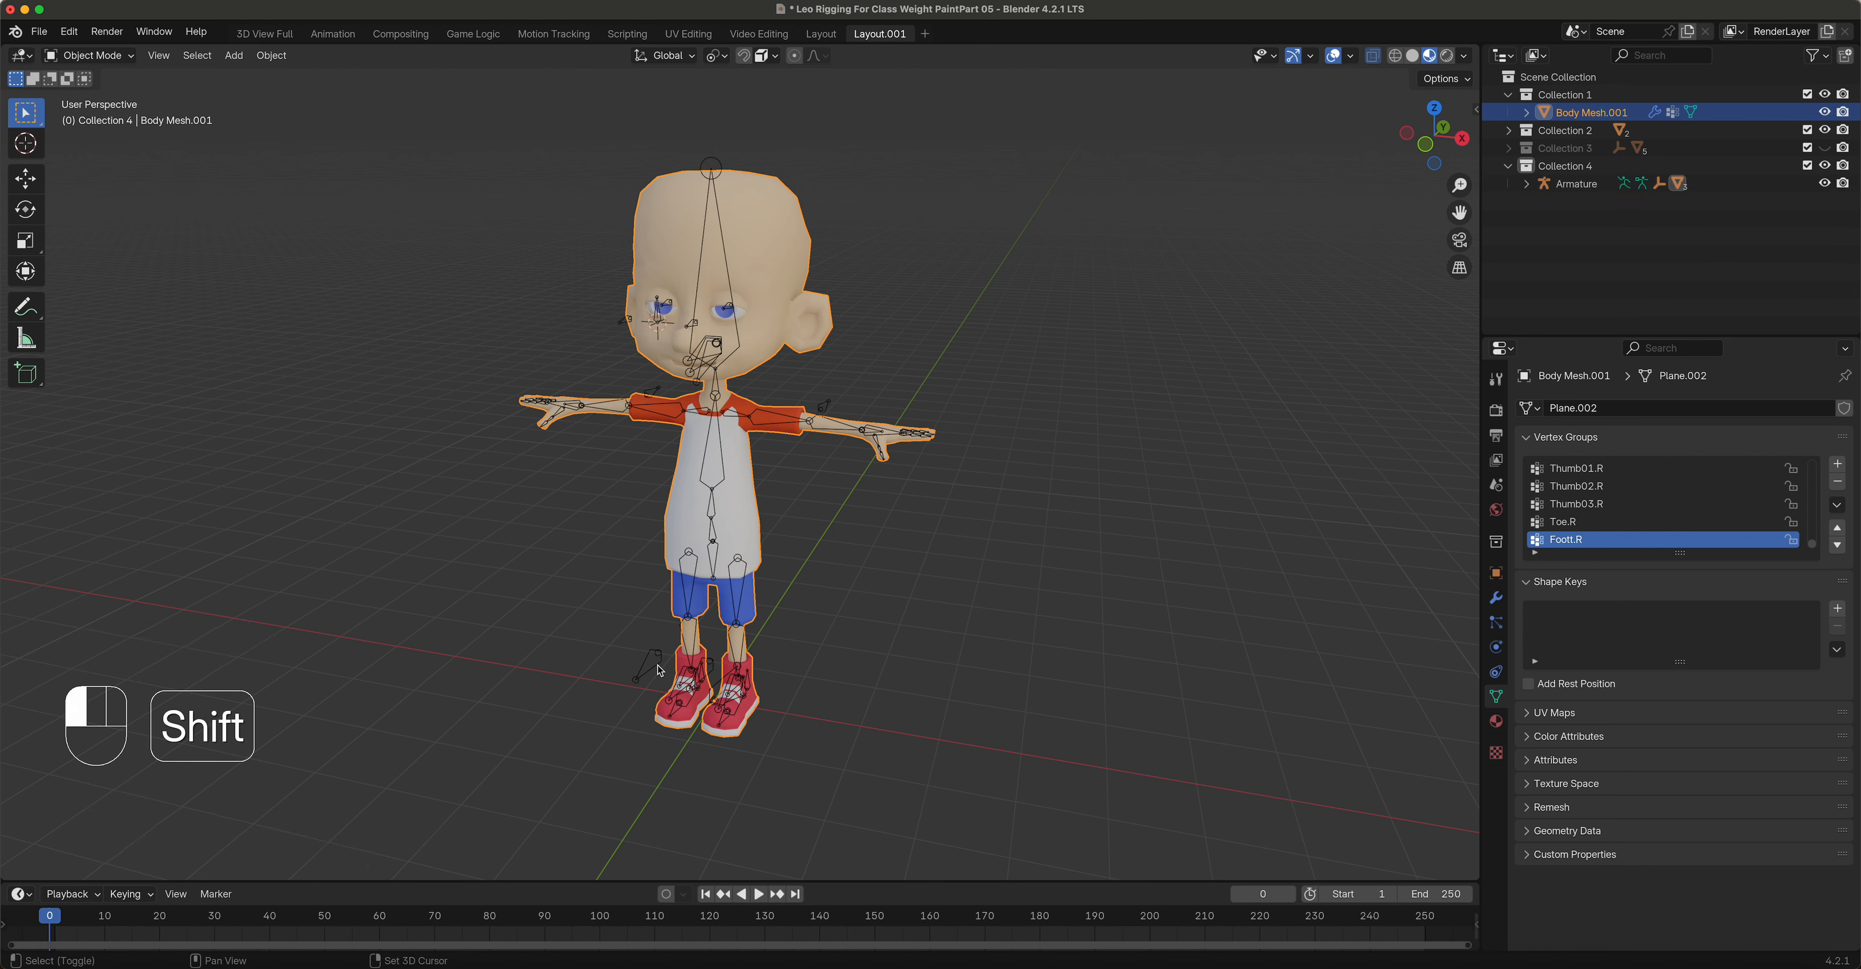
shift+click(660, 666)
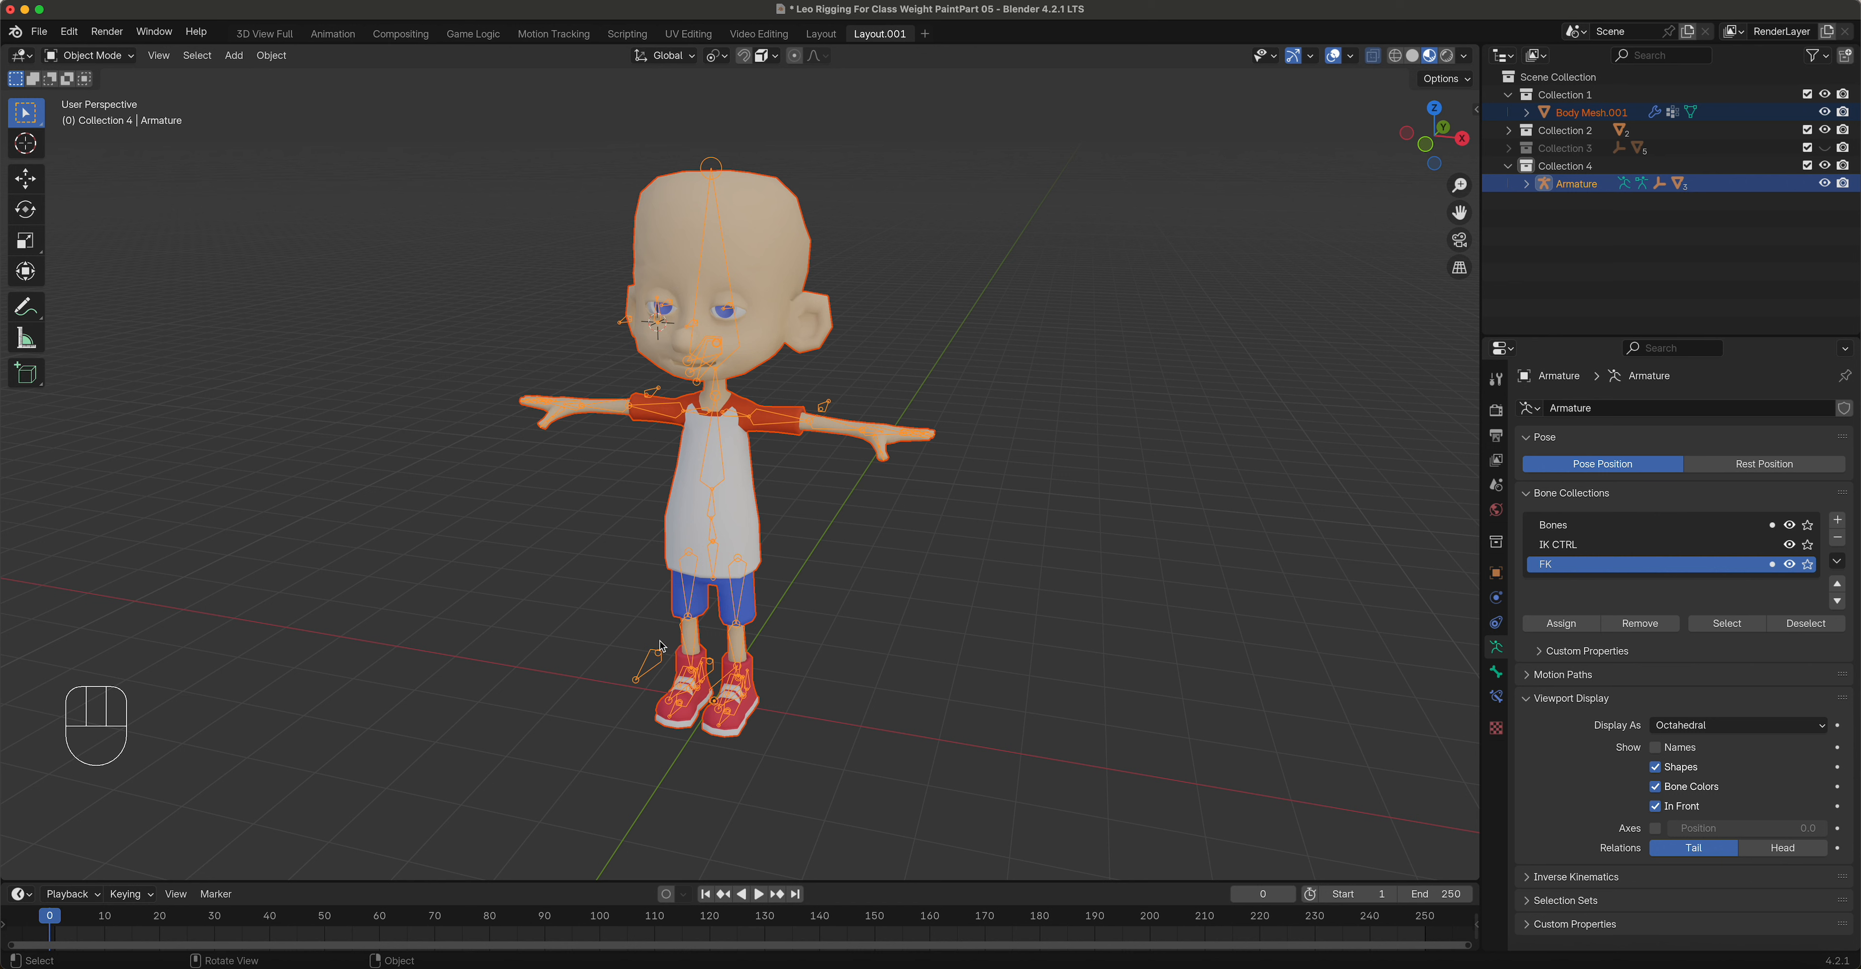
key(ctrl)
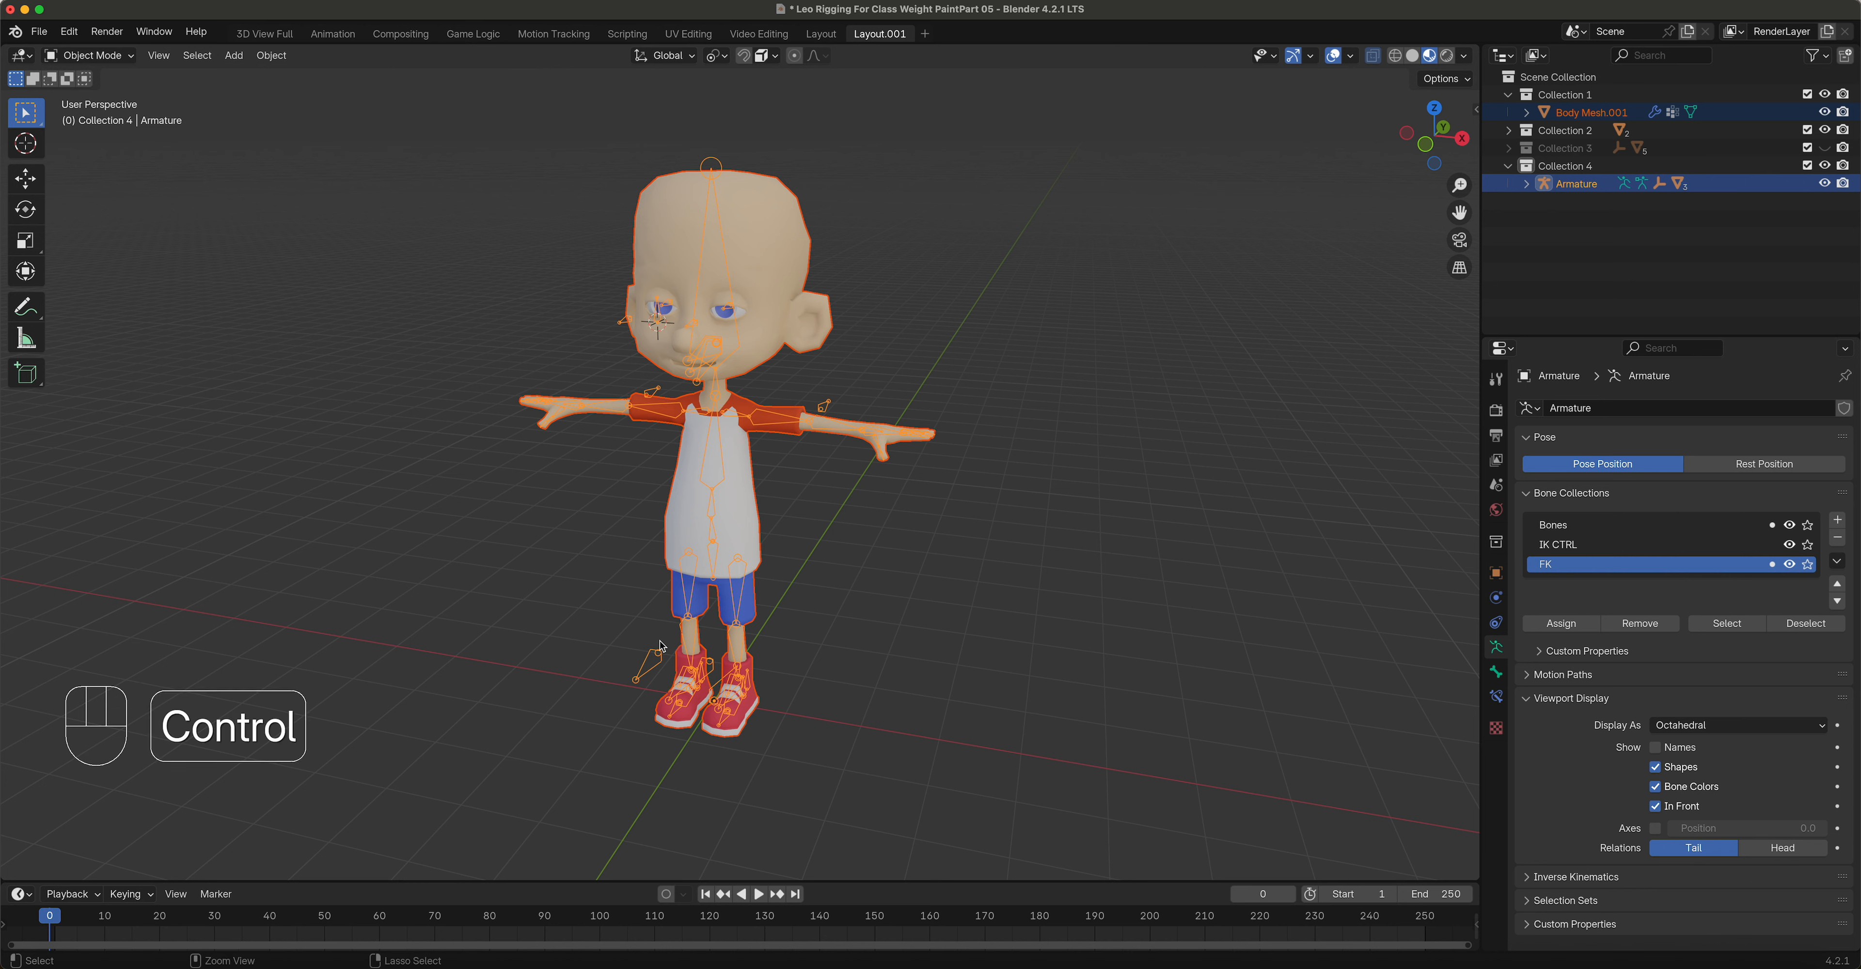
key(ctrl+p)
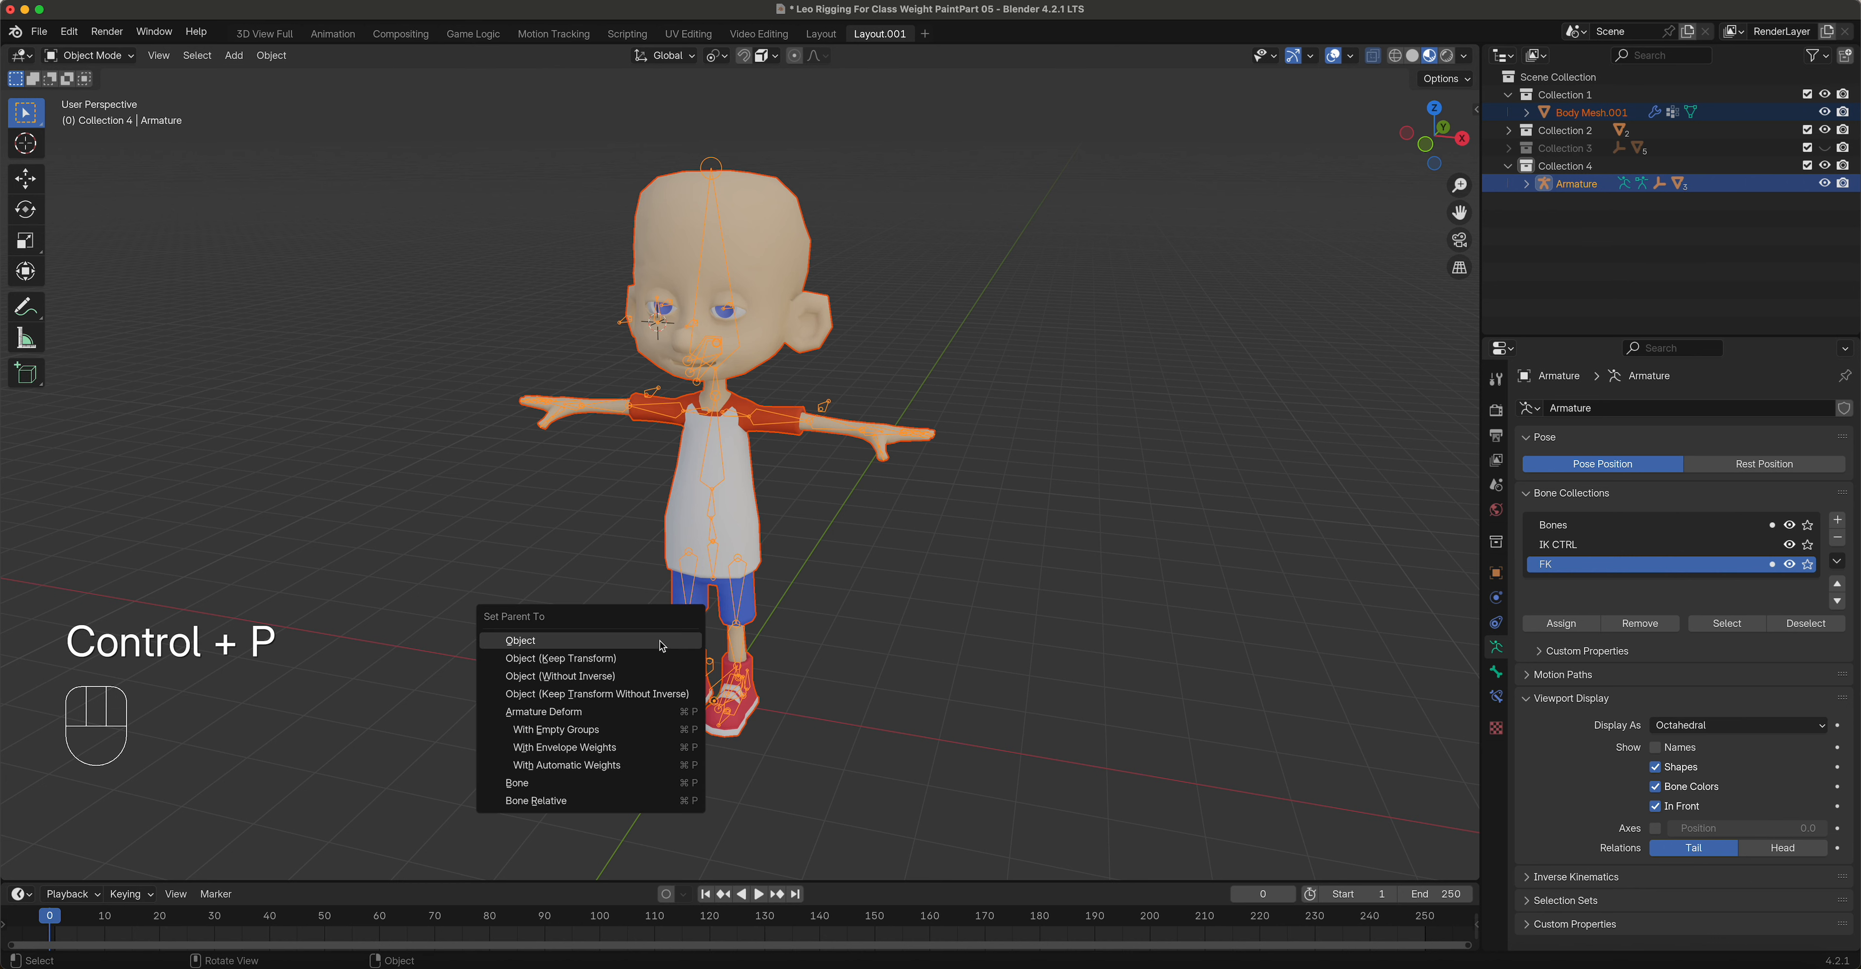
click(596, 769)
Step: Select only the armature and switch it to Pose Mode in the front view
key(KP_1)
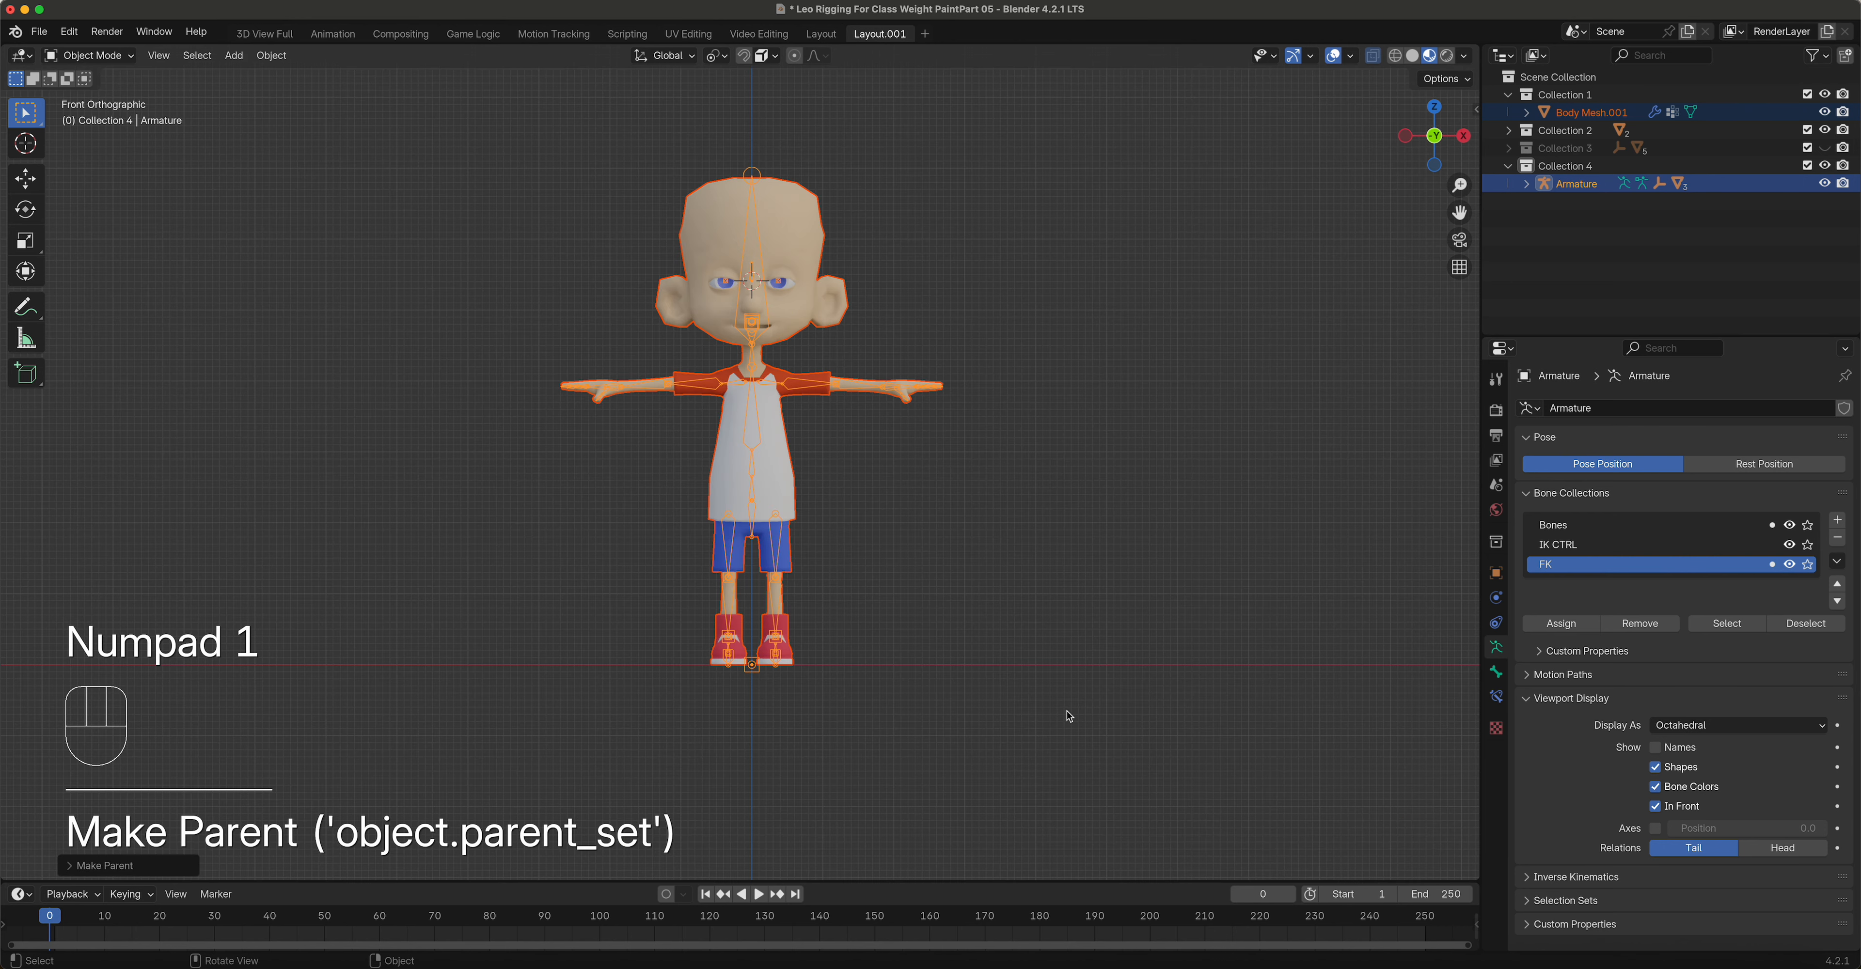
scroll(899, 492, up, 3)
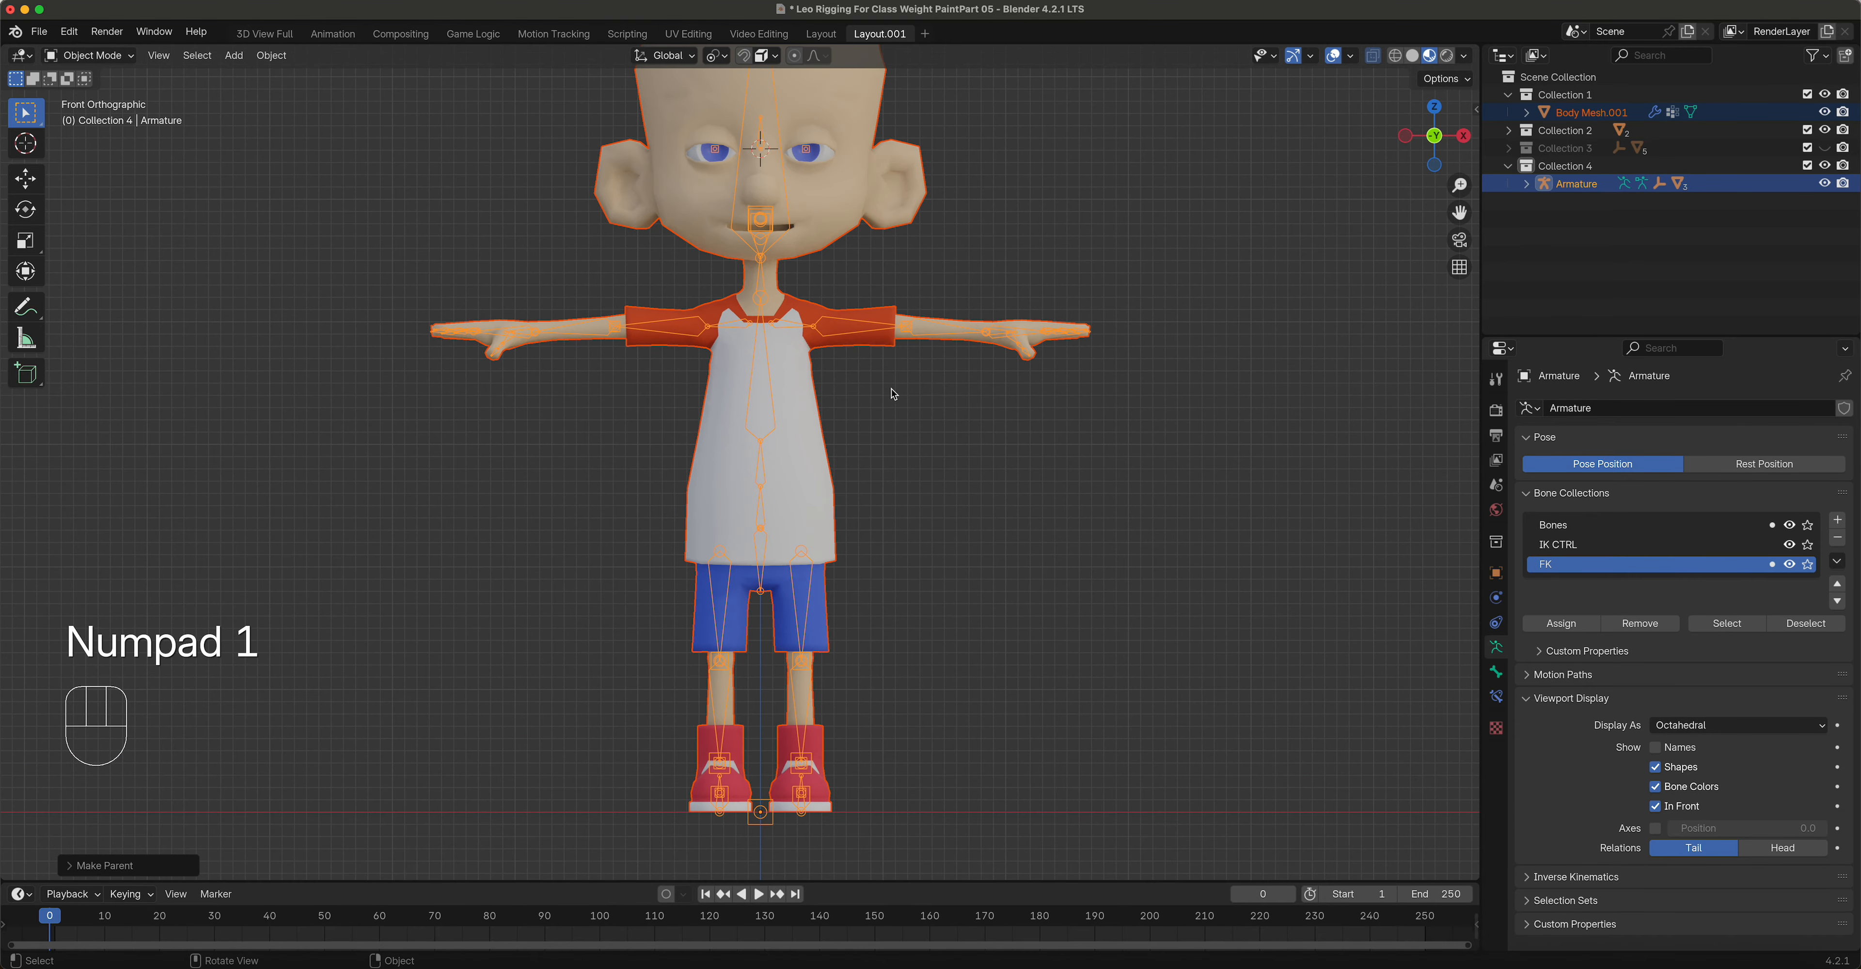
click(771, 822)
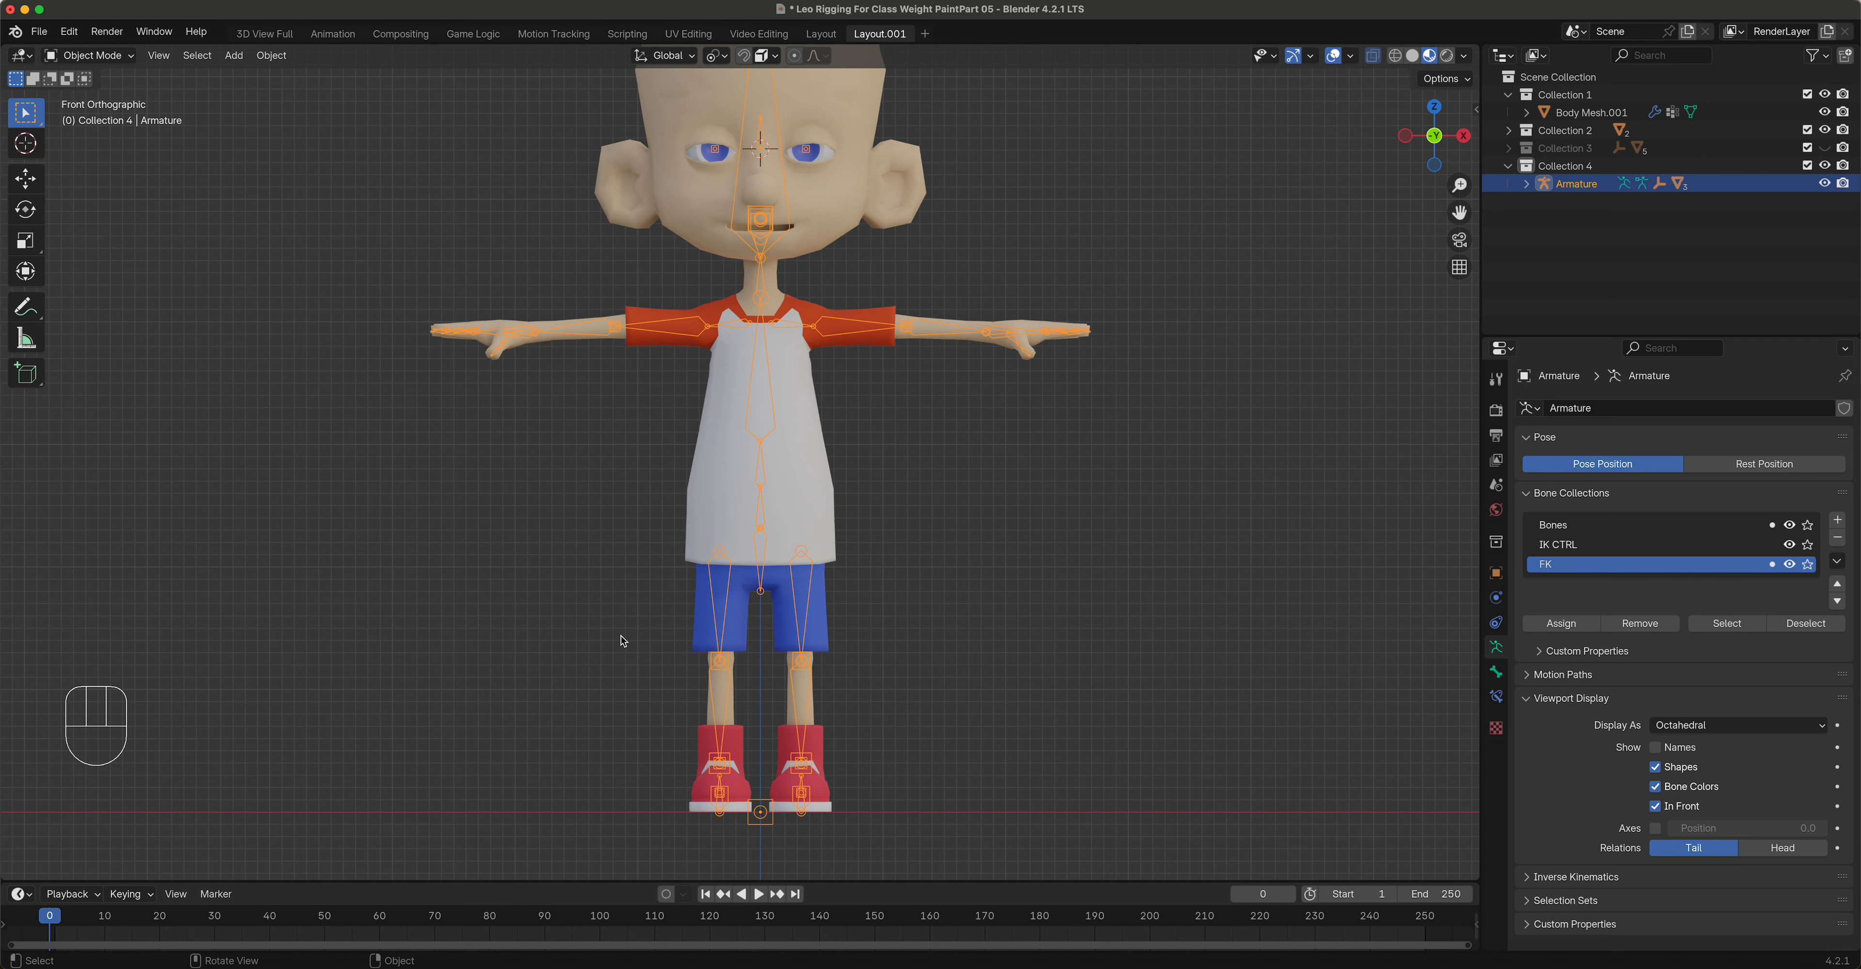
click(121, 65)
click(119, 124)
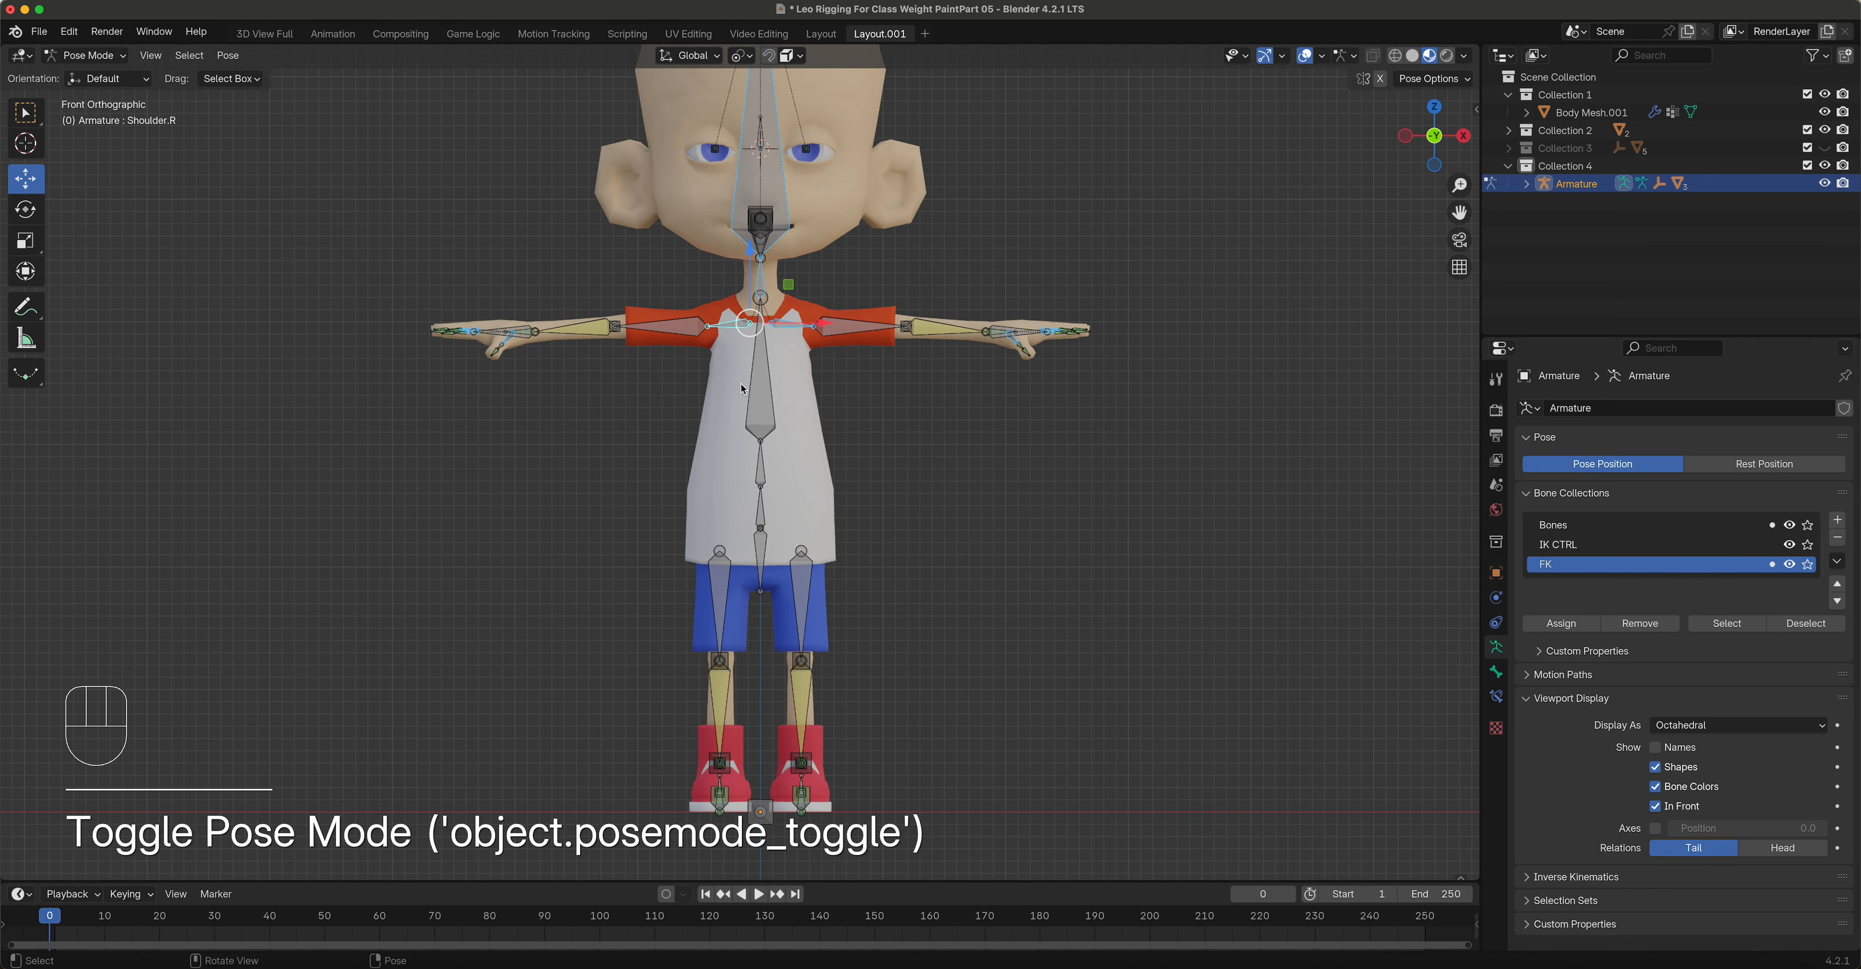
Step: Lower the left hand control toward the side of the body and move the left elbow control down to the bent elbow
click(1011, 331)
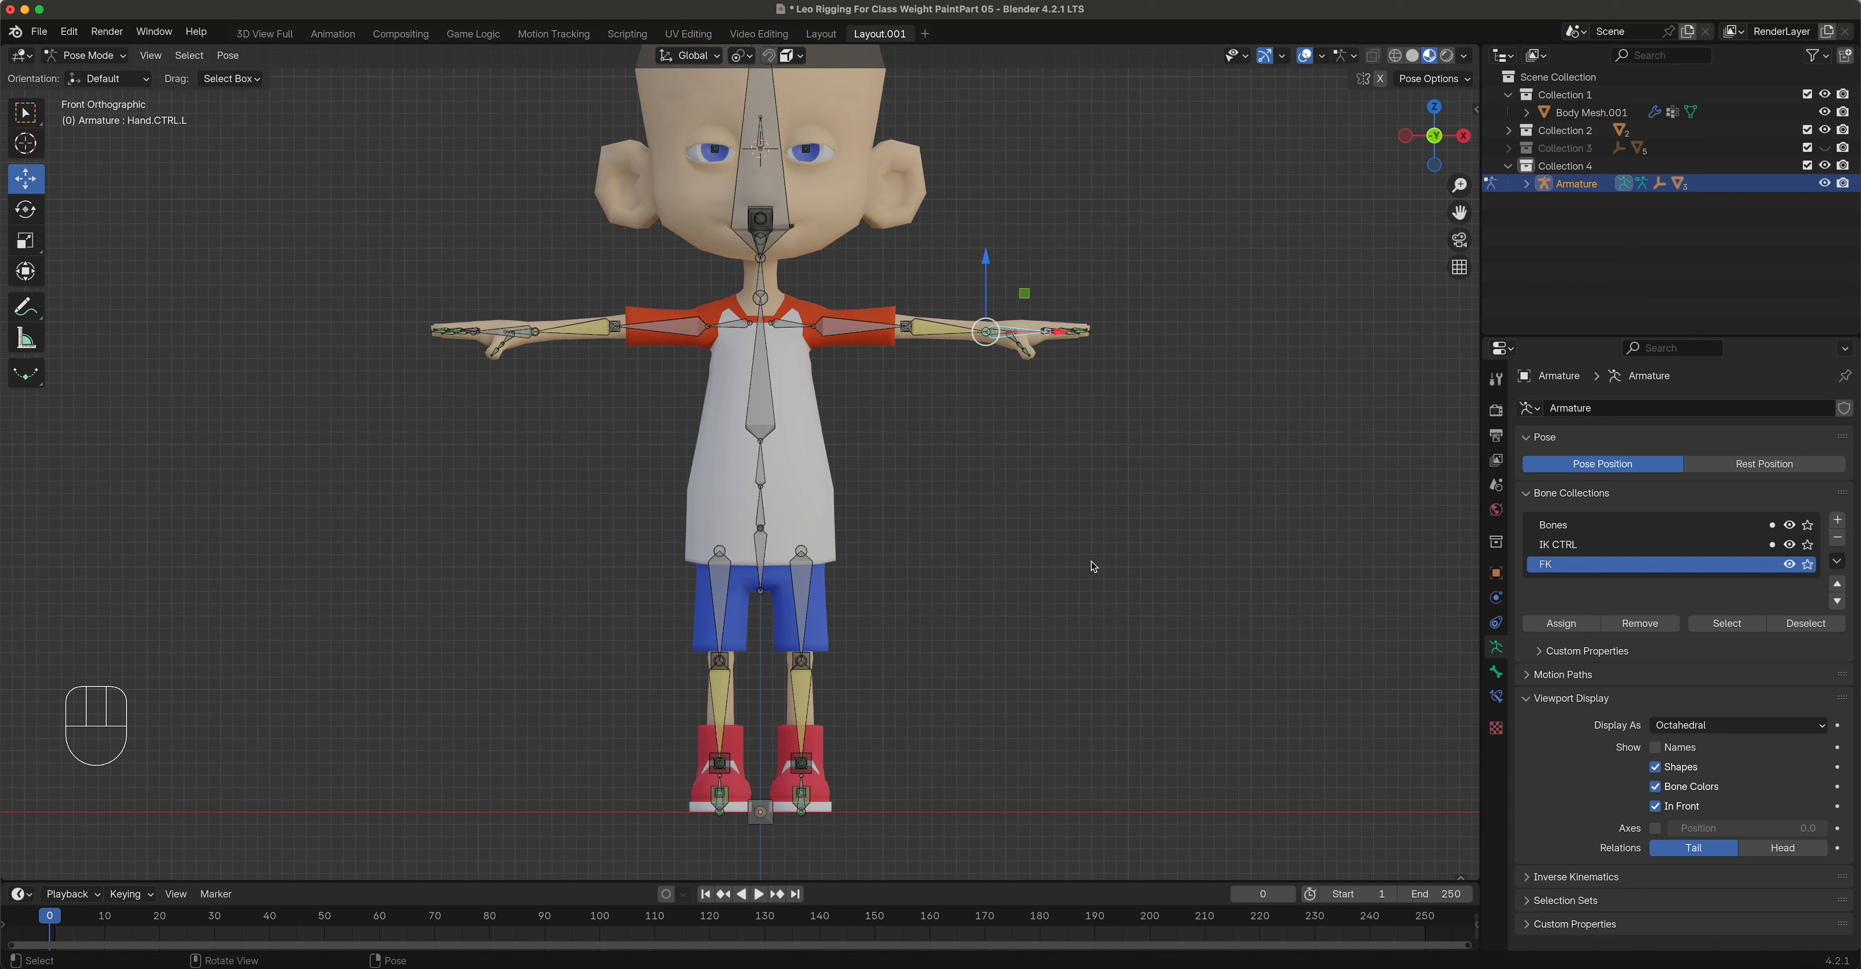
key(g)
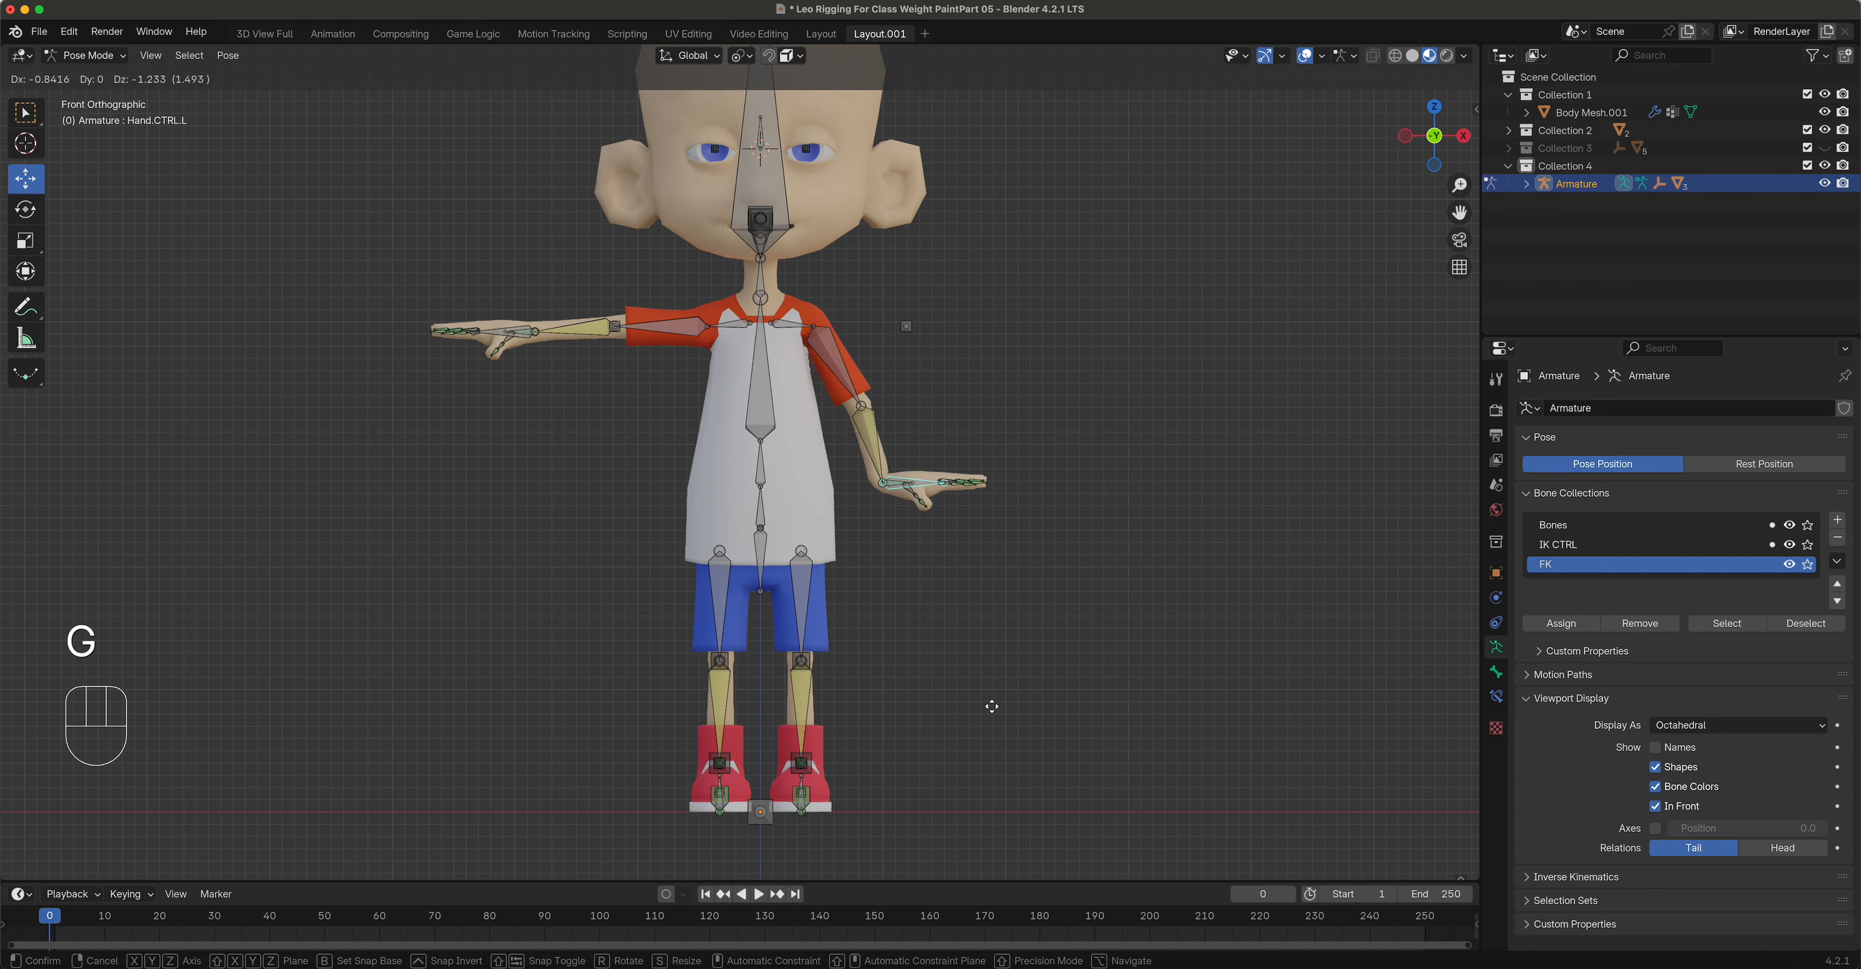
click(986, 715)
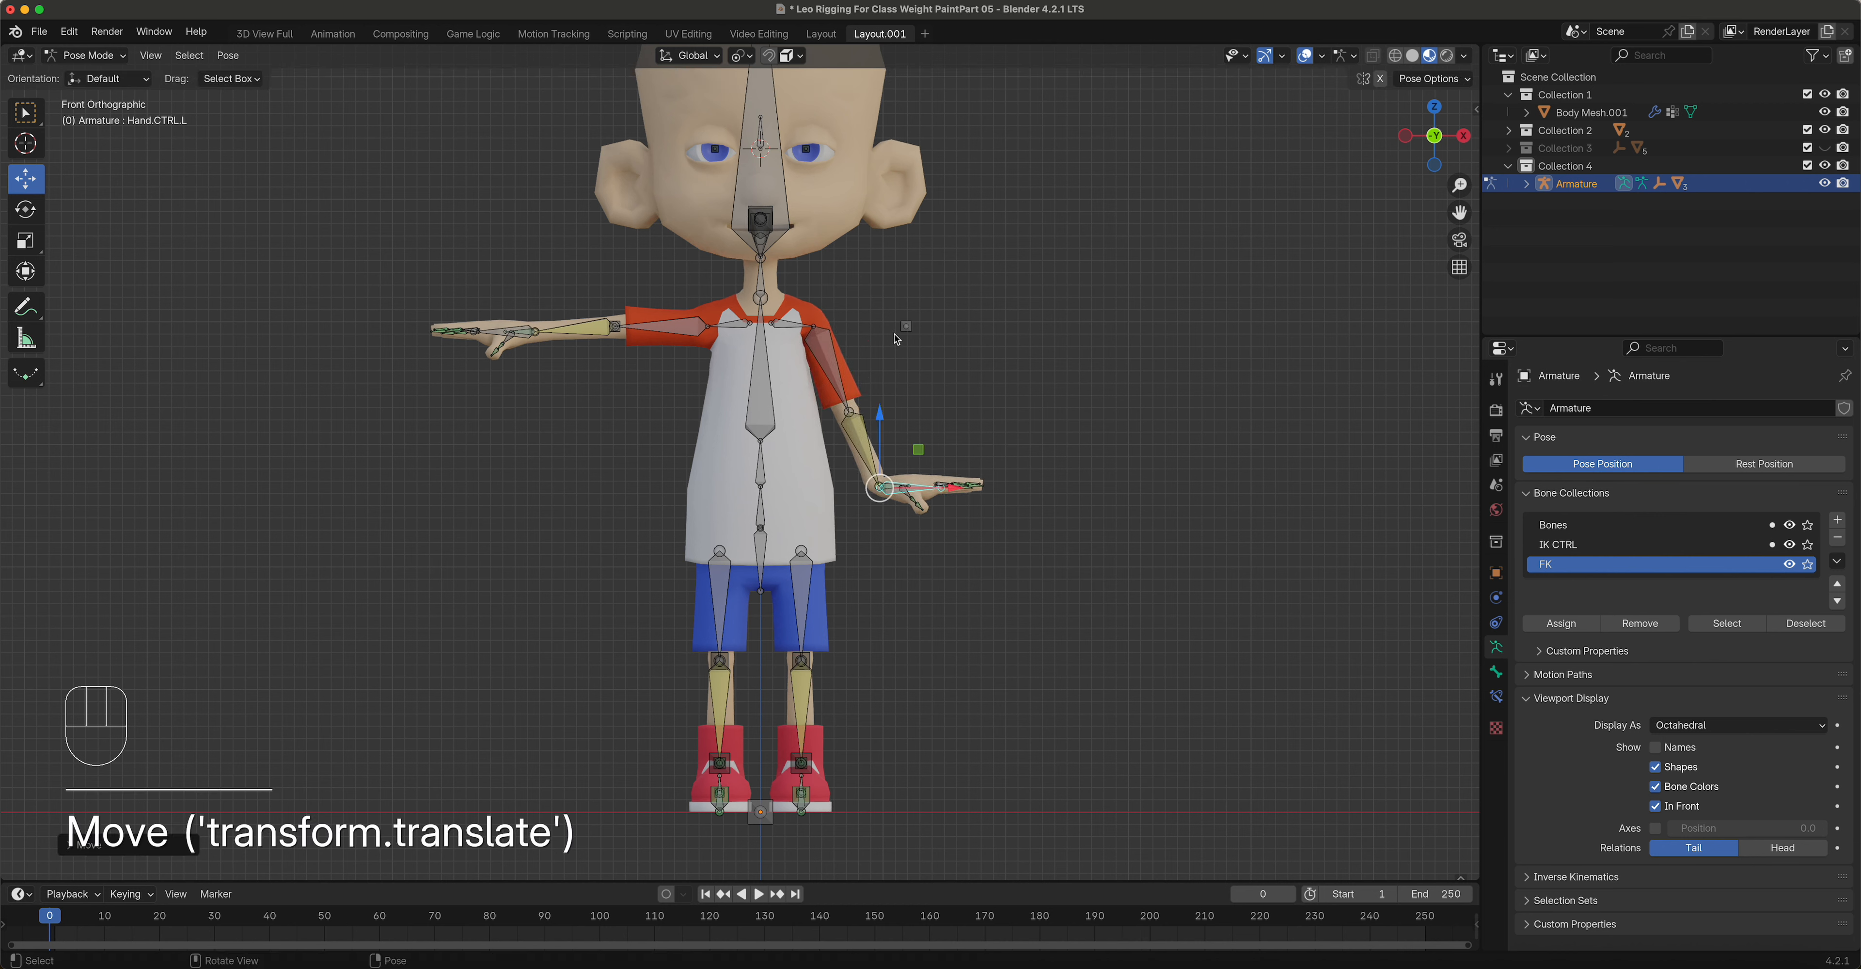
click(907, 326)
key(g)
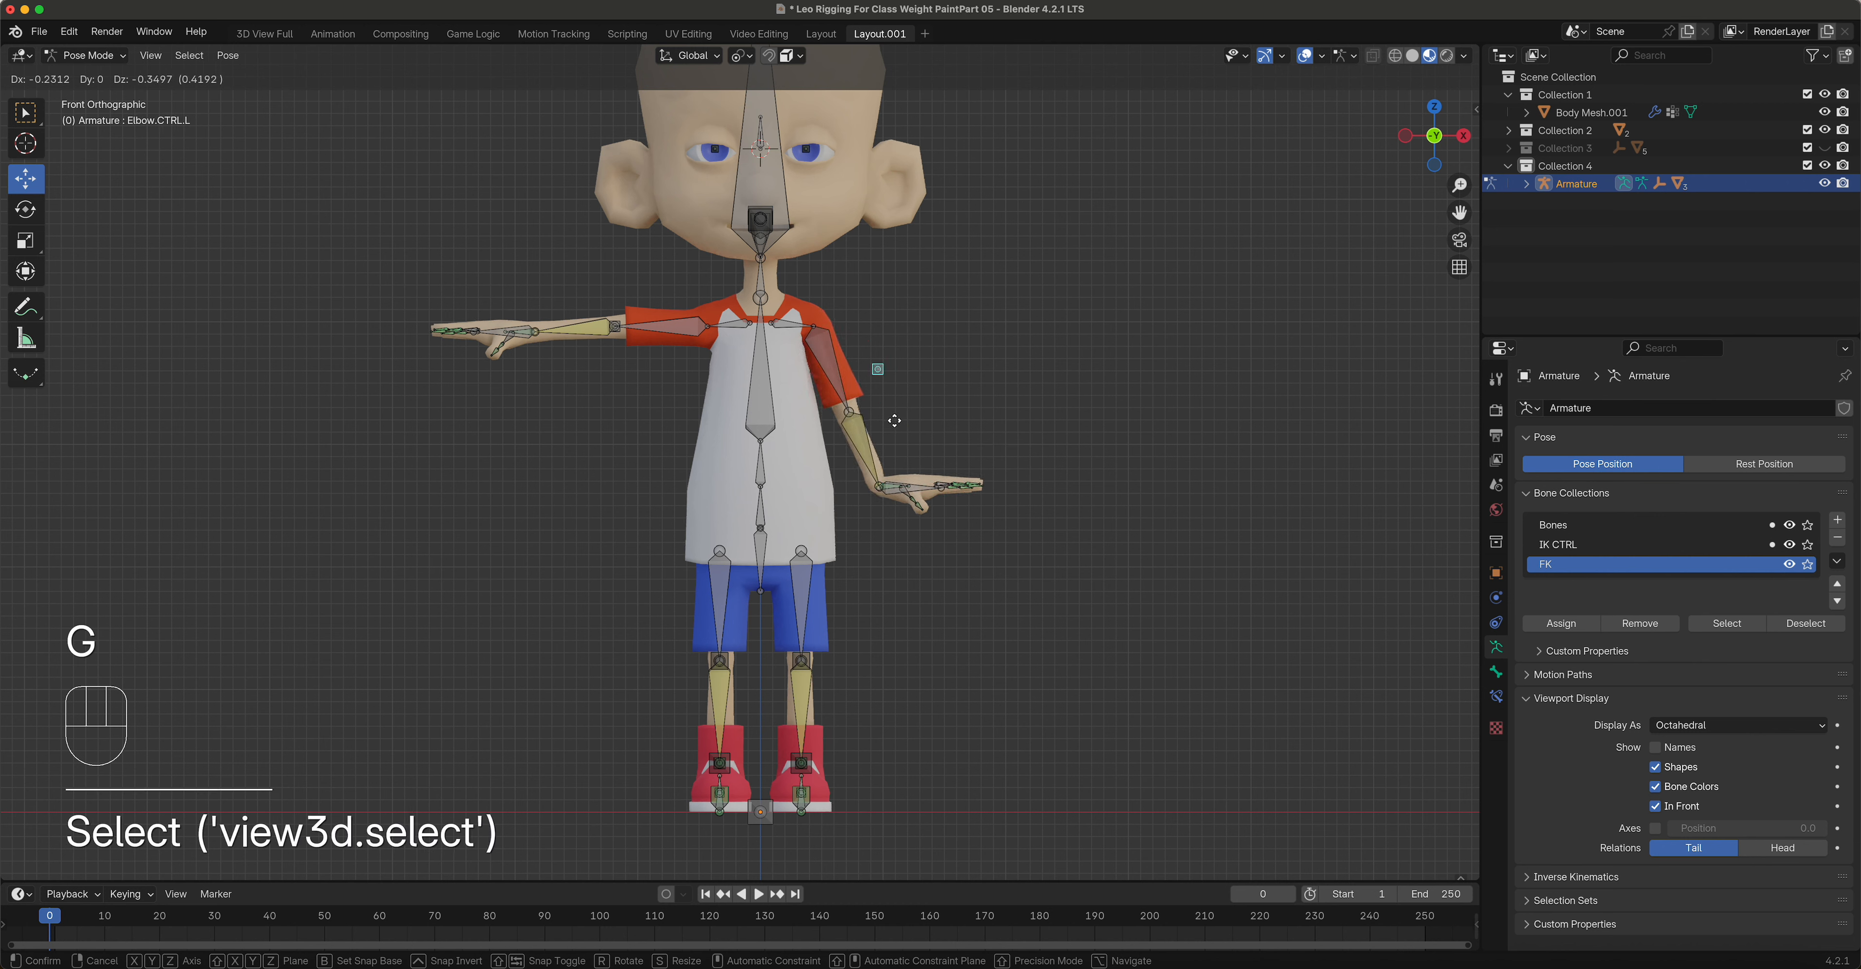
click(868, 466)
middle_drag(868, 466, 740, 500)
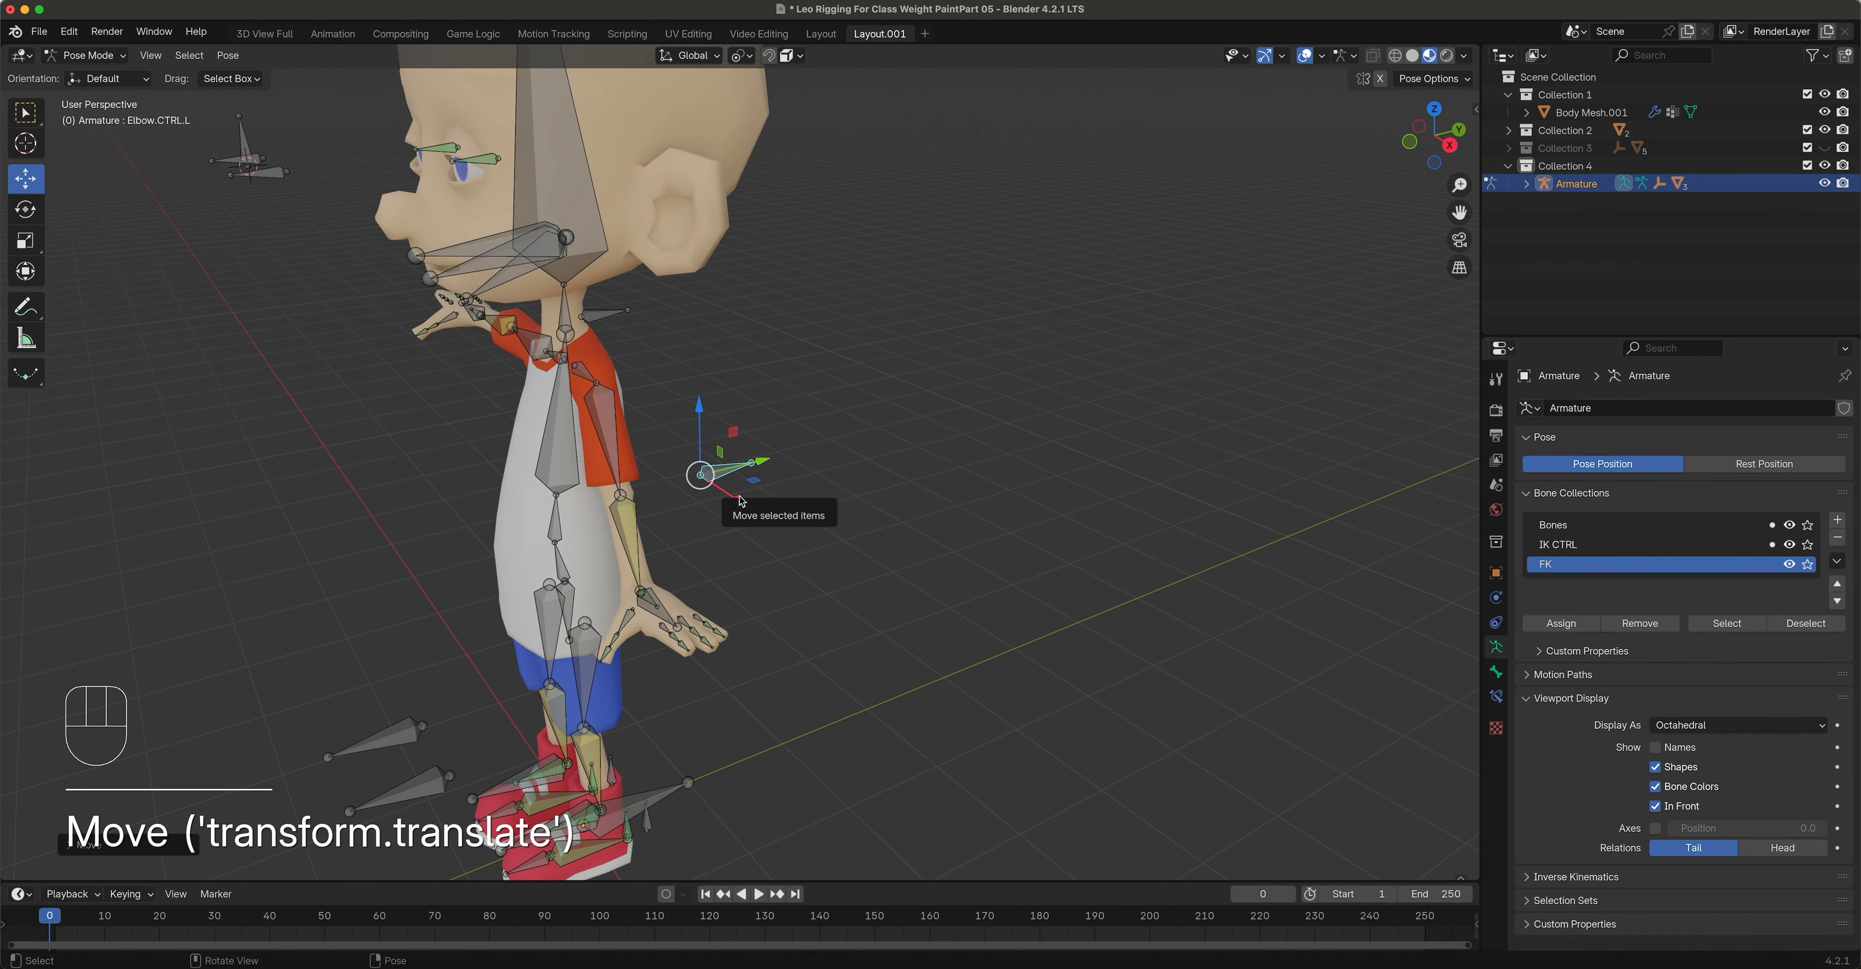
key(KP_1)
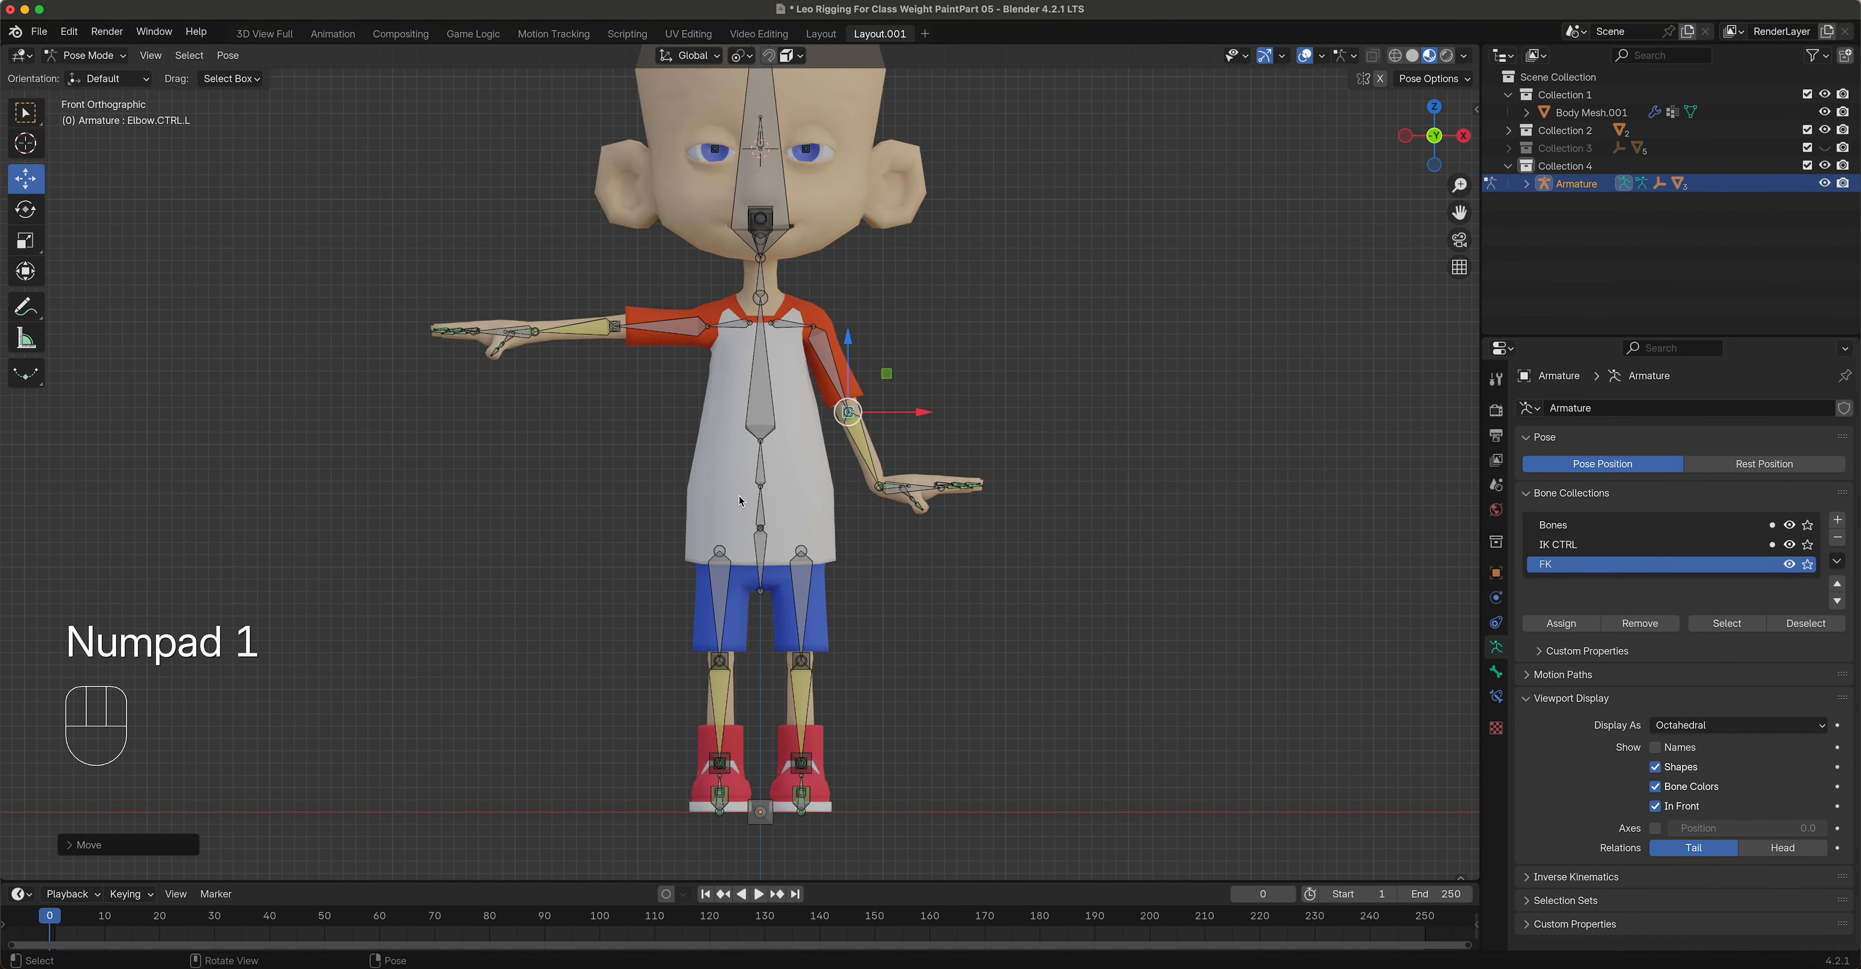
Step: Hide the Bones collection and move the right hand and right elbow controls down to match the left arm's pose
click(494, 334)
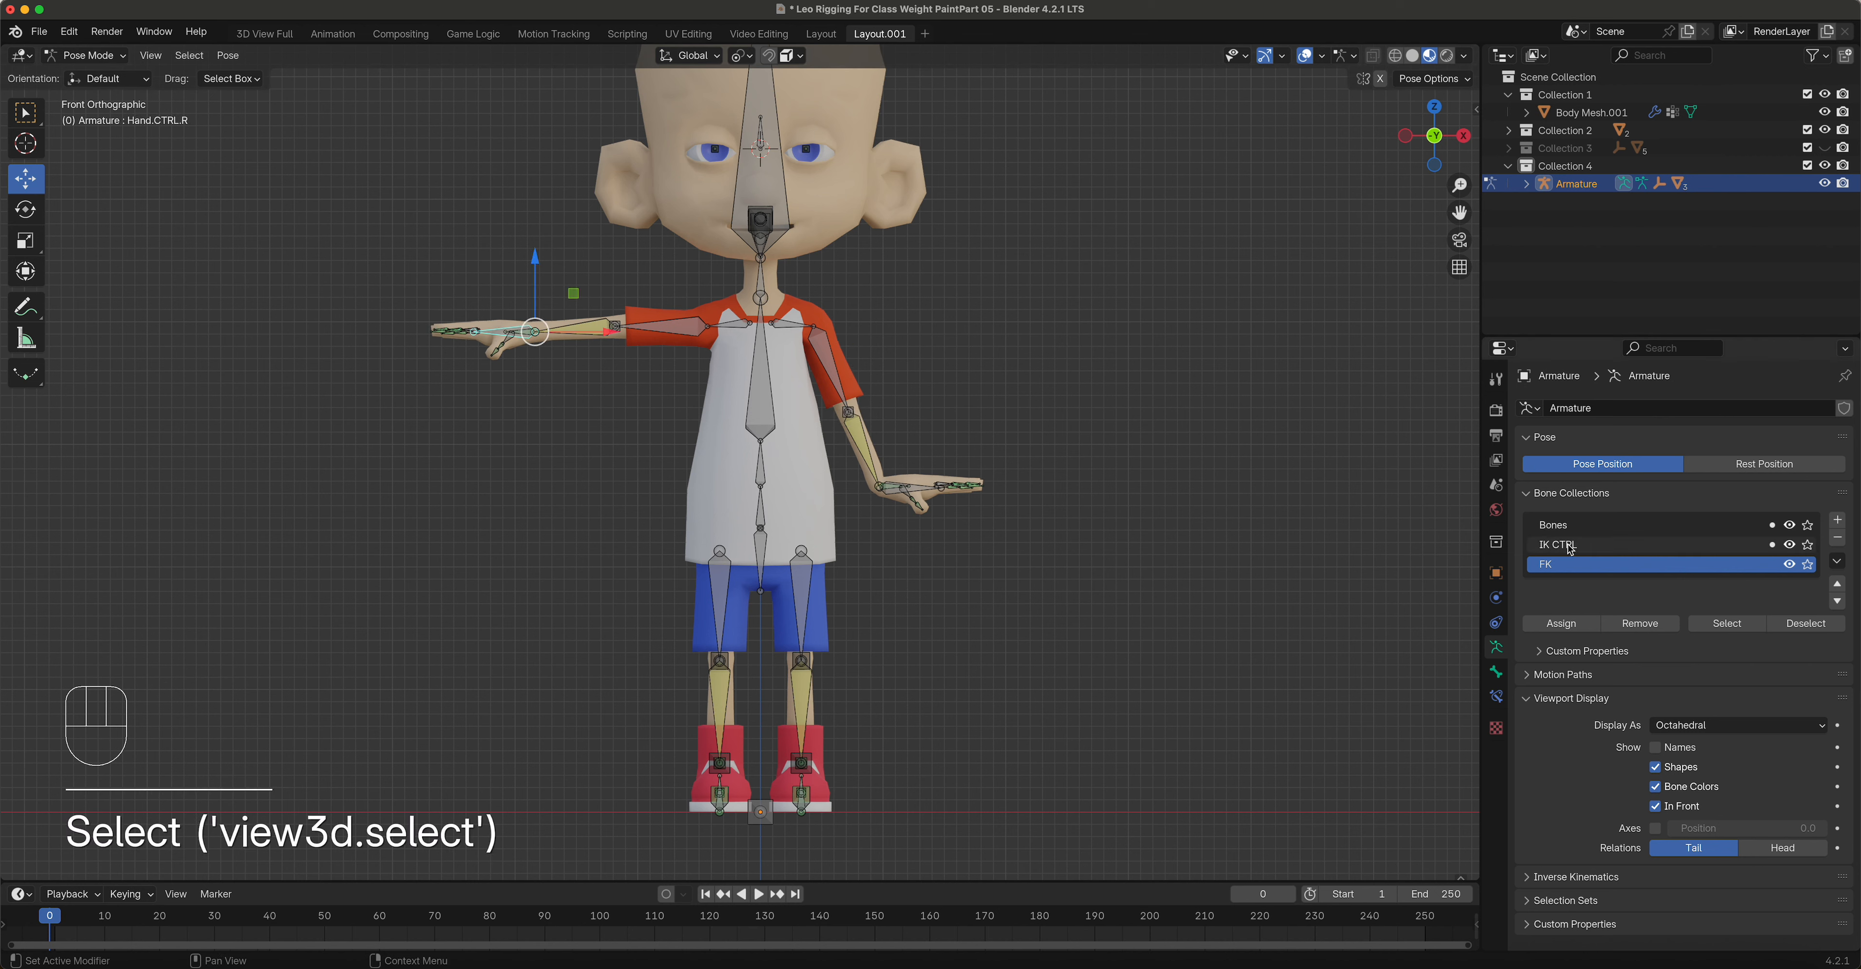
click(1789, 525)
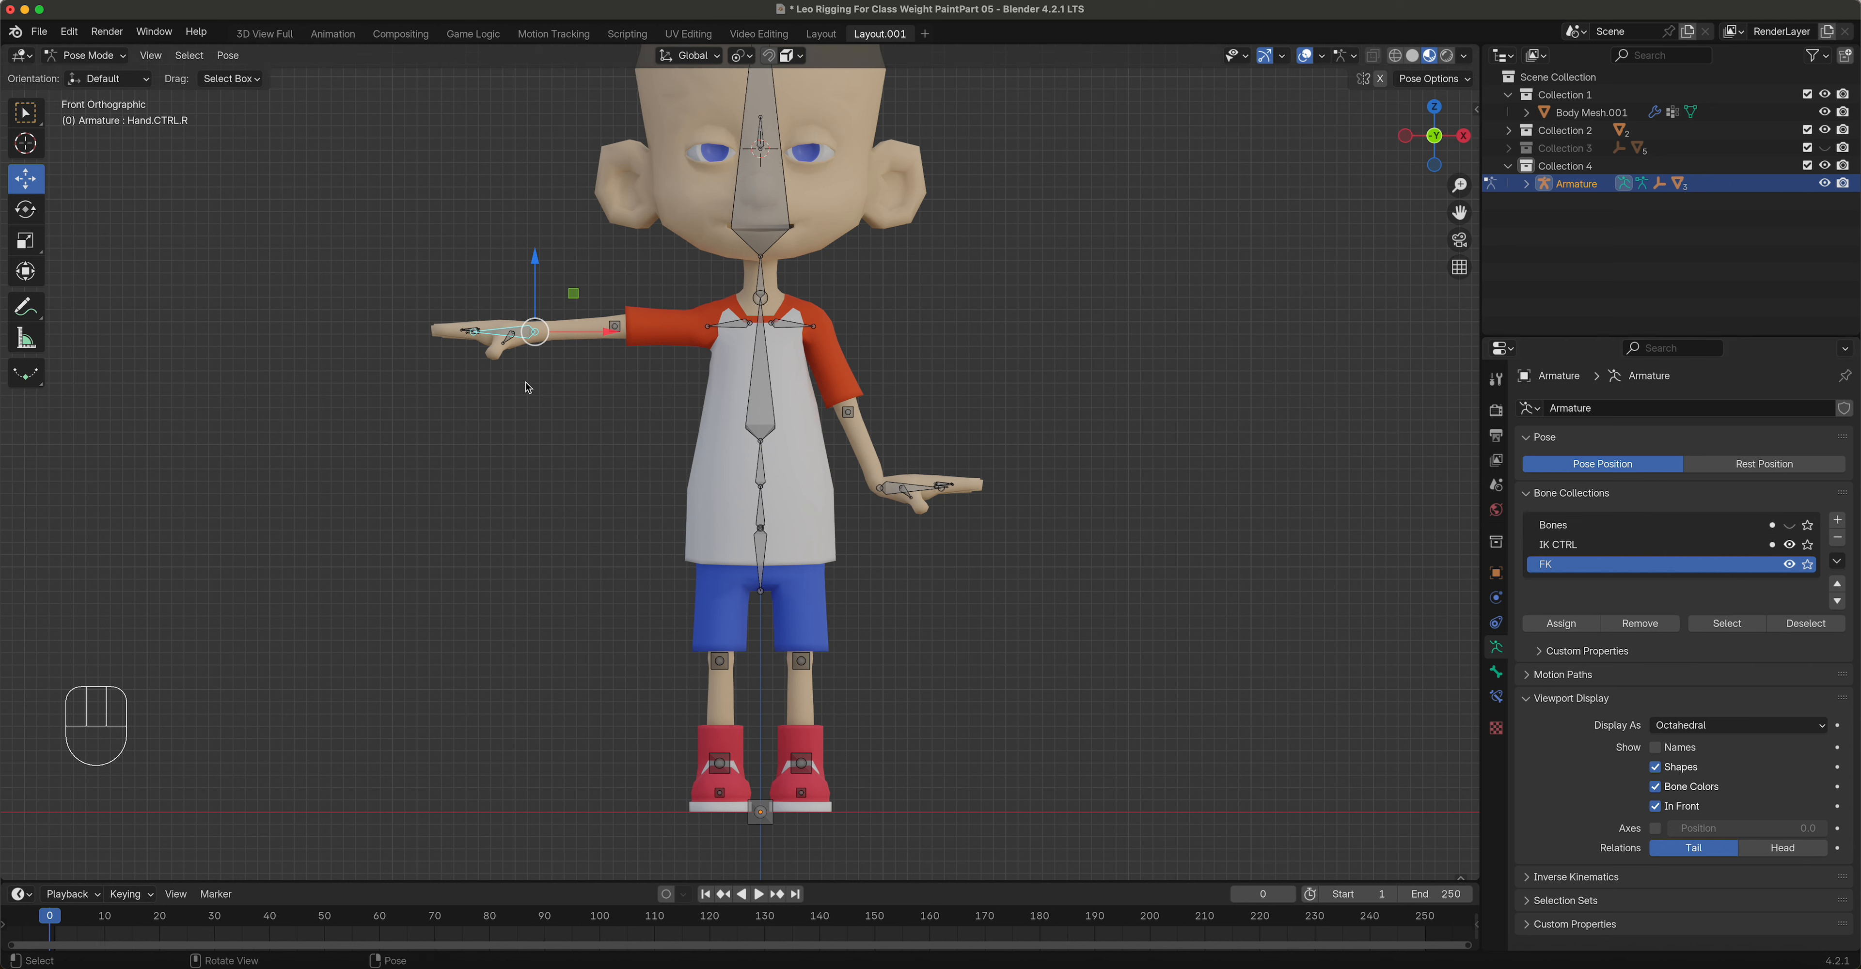
key(g)
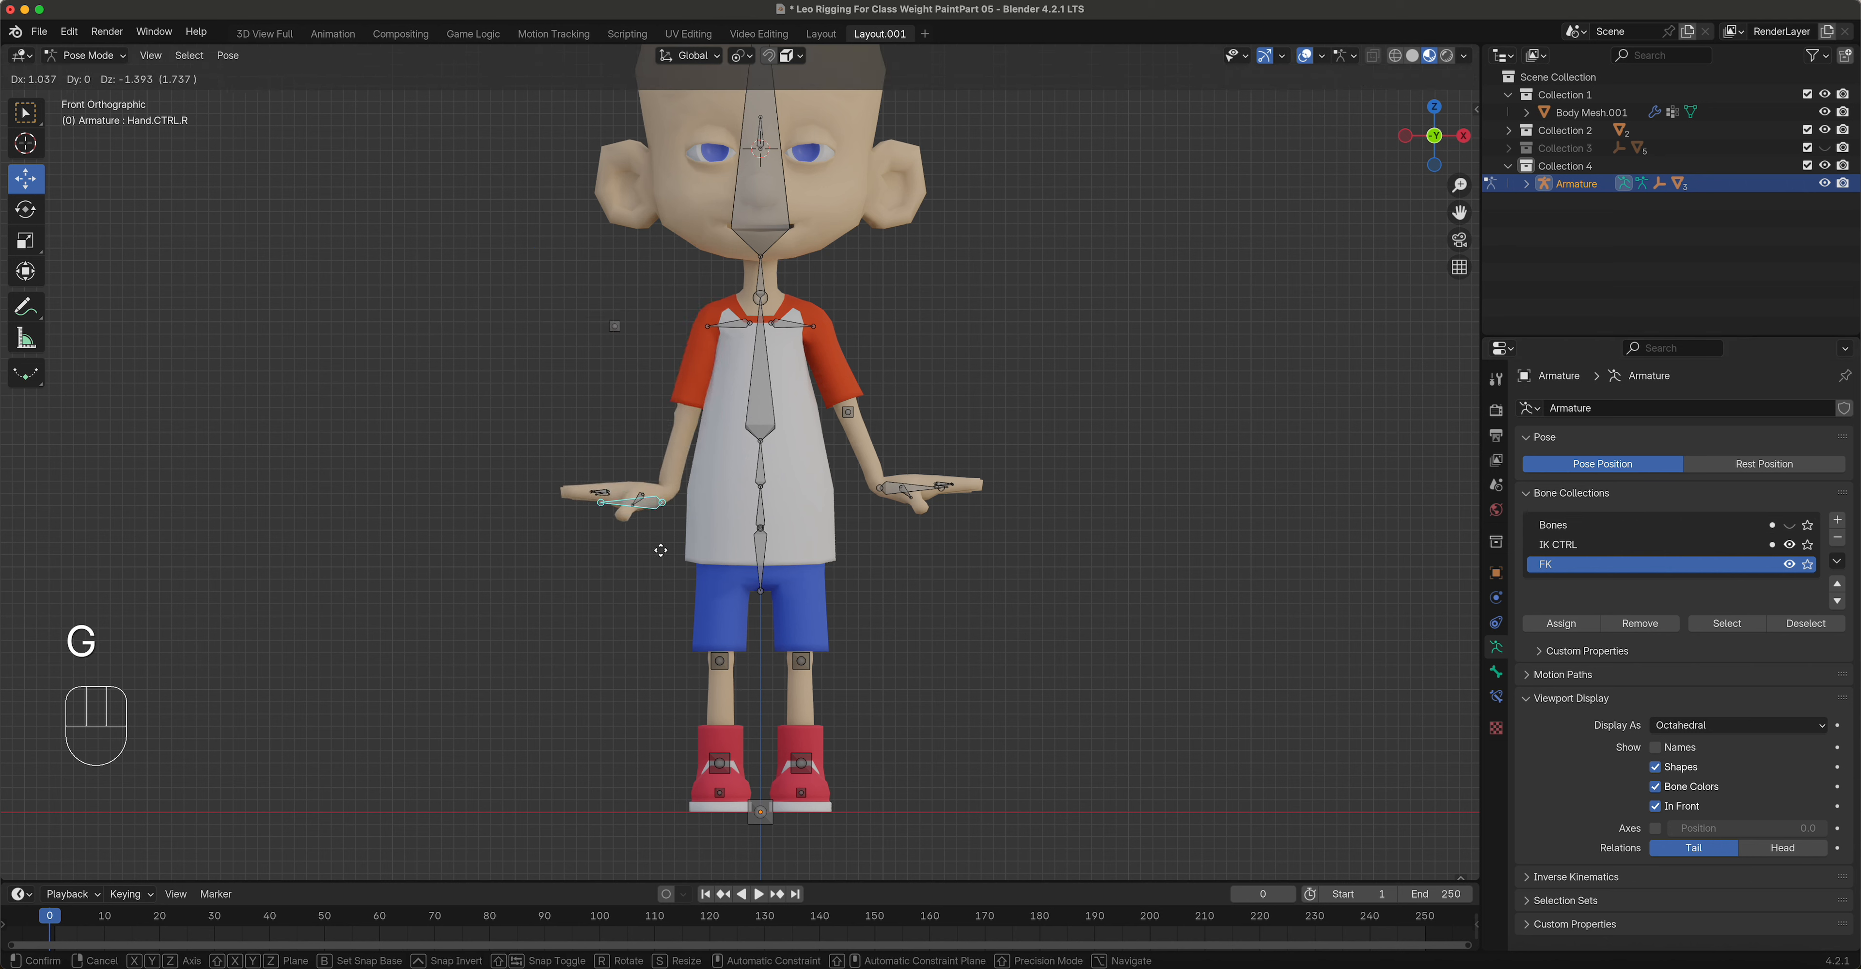
click(649, 547)
click(615, 326)
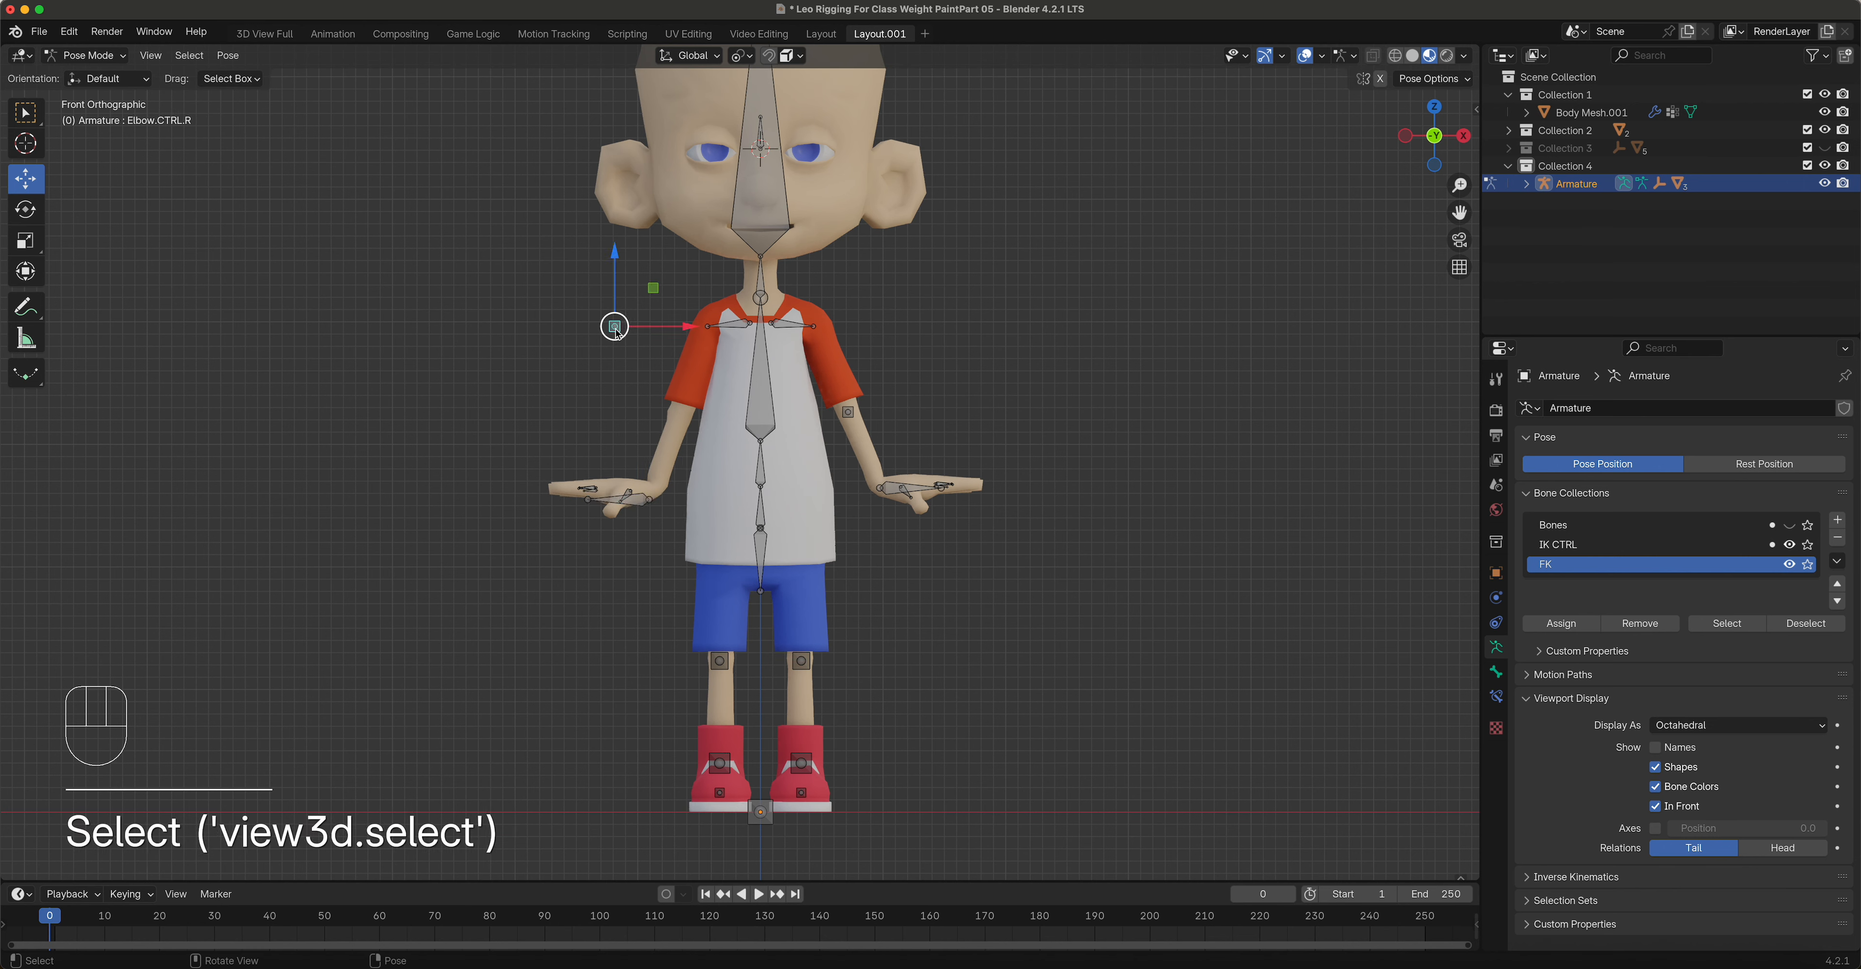
key(g)
click(696, 447)
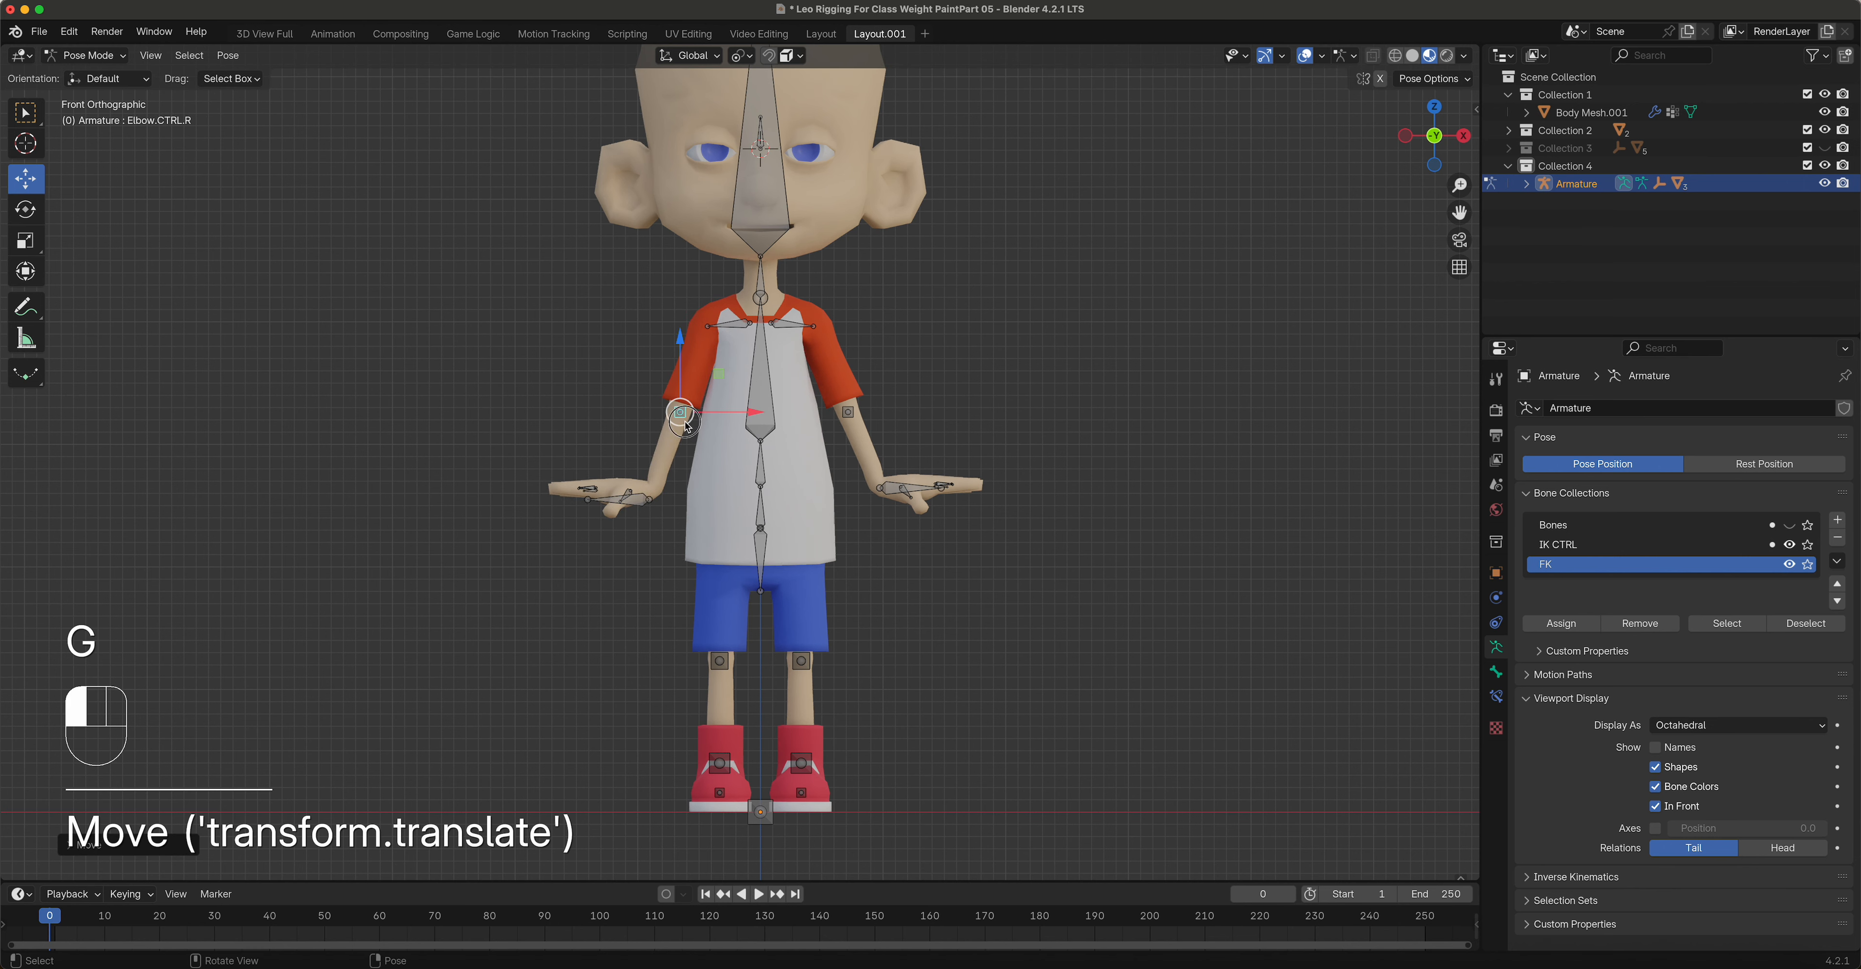
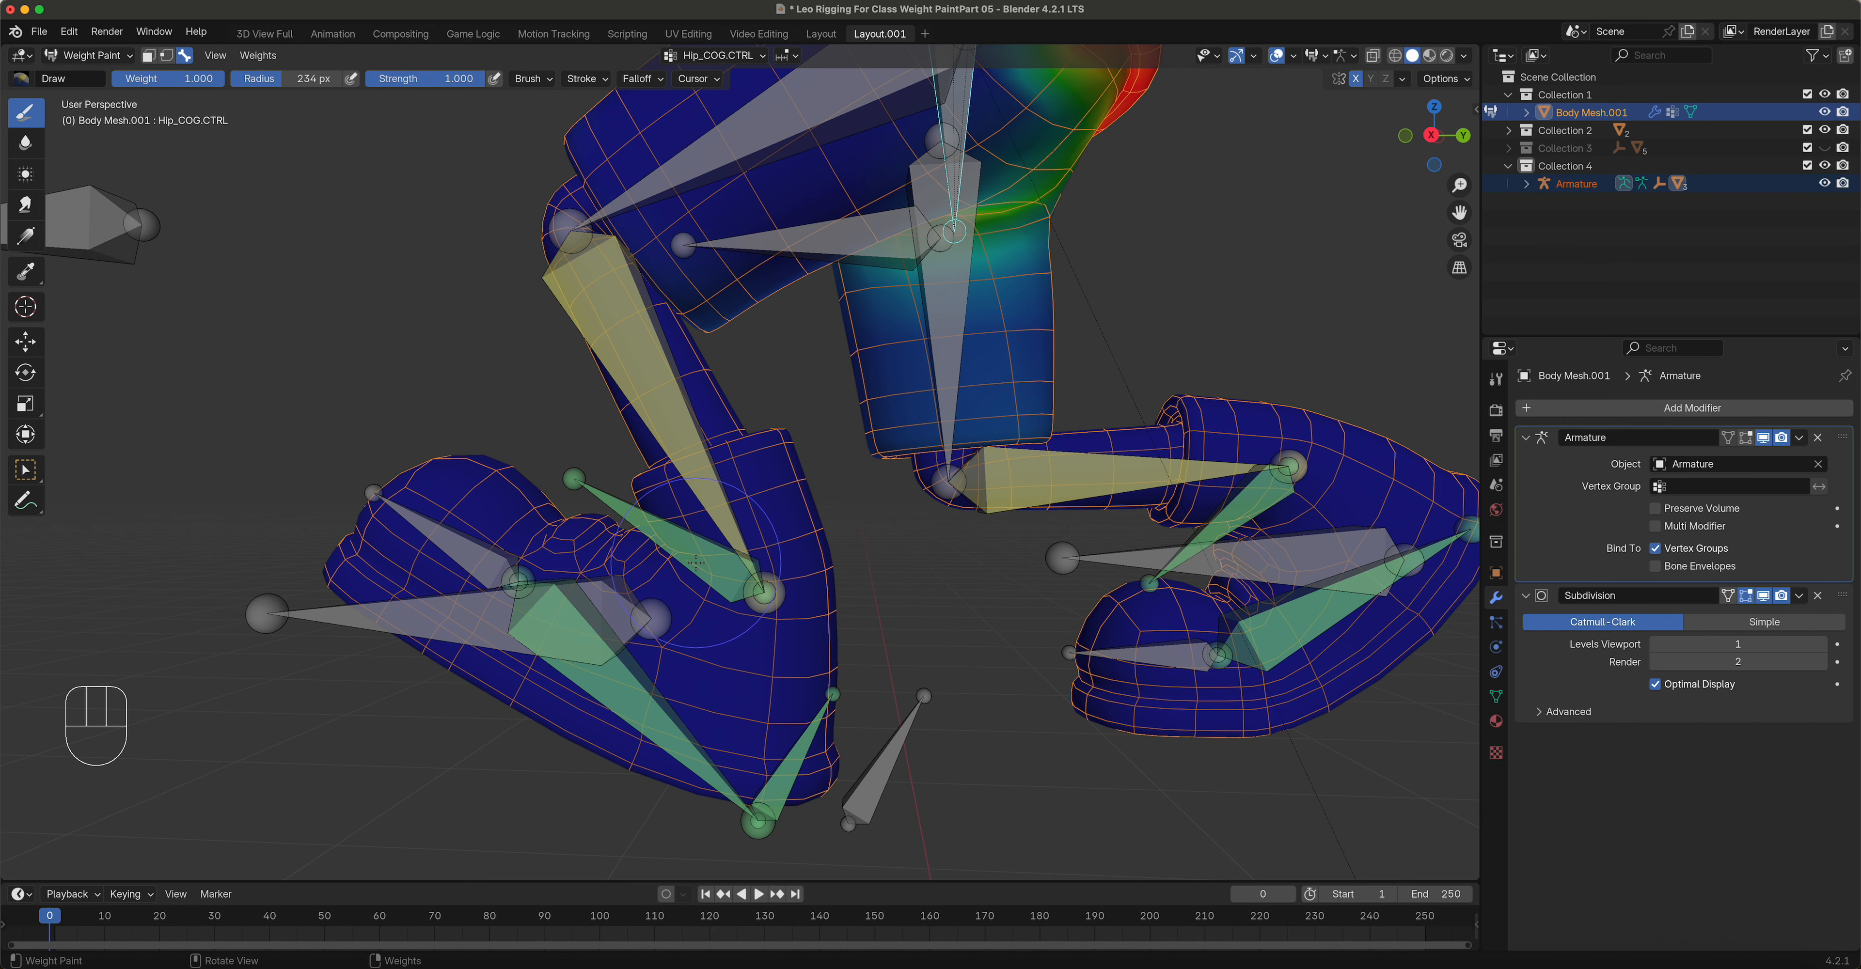
Step: Select the left foot bone in Weight Paint mode and paint weight 1.000 over the left shoe's heel from the side view
scroll(696, 562, up, 2)
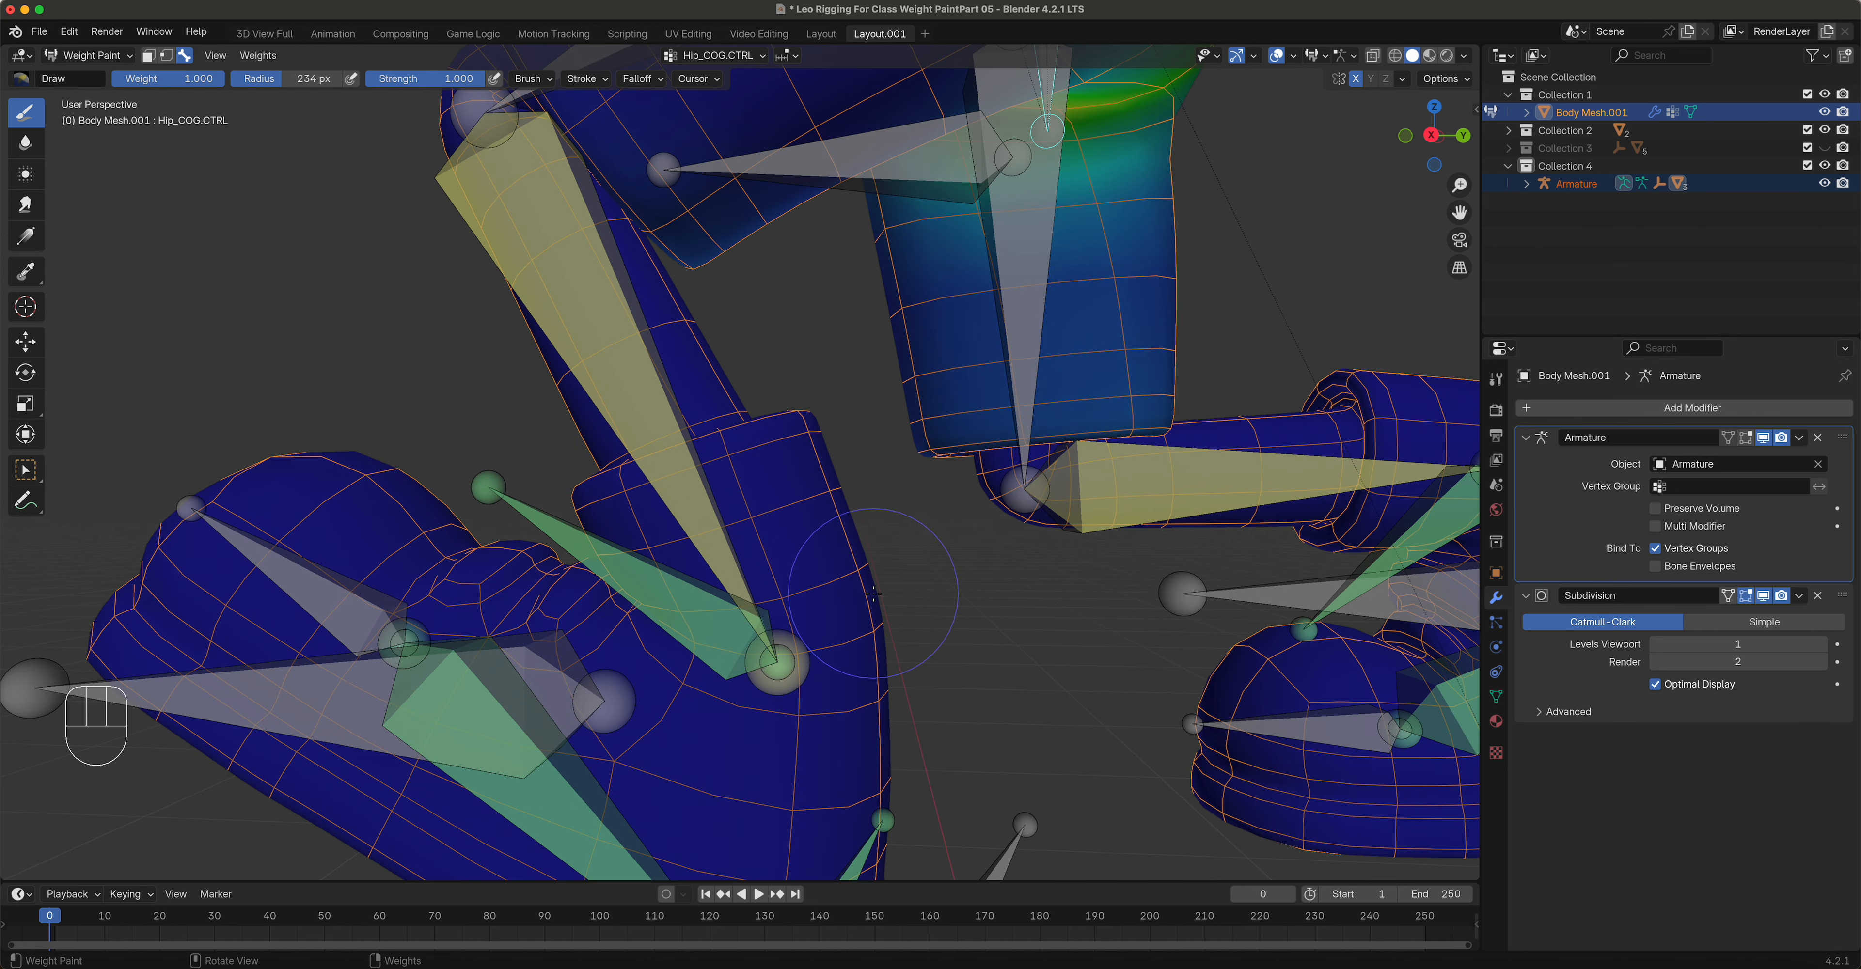
alt+click(722, 599)
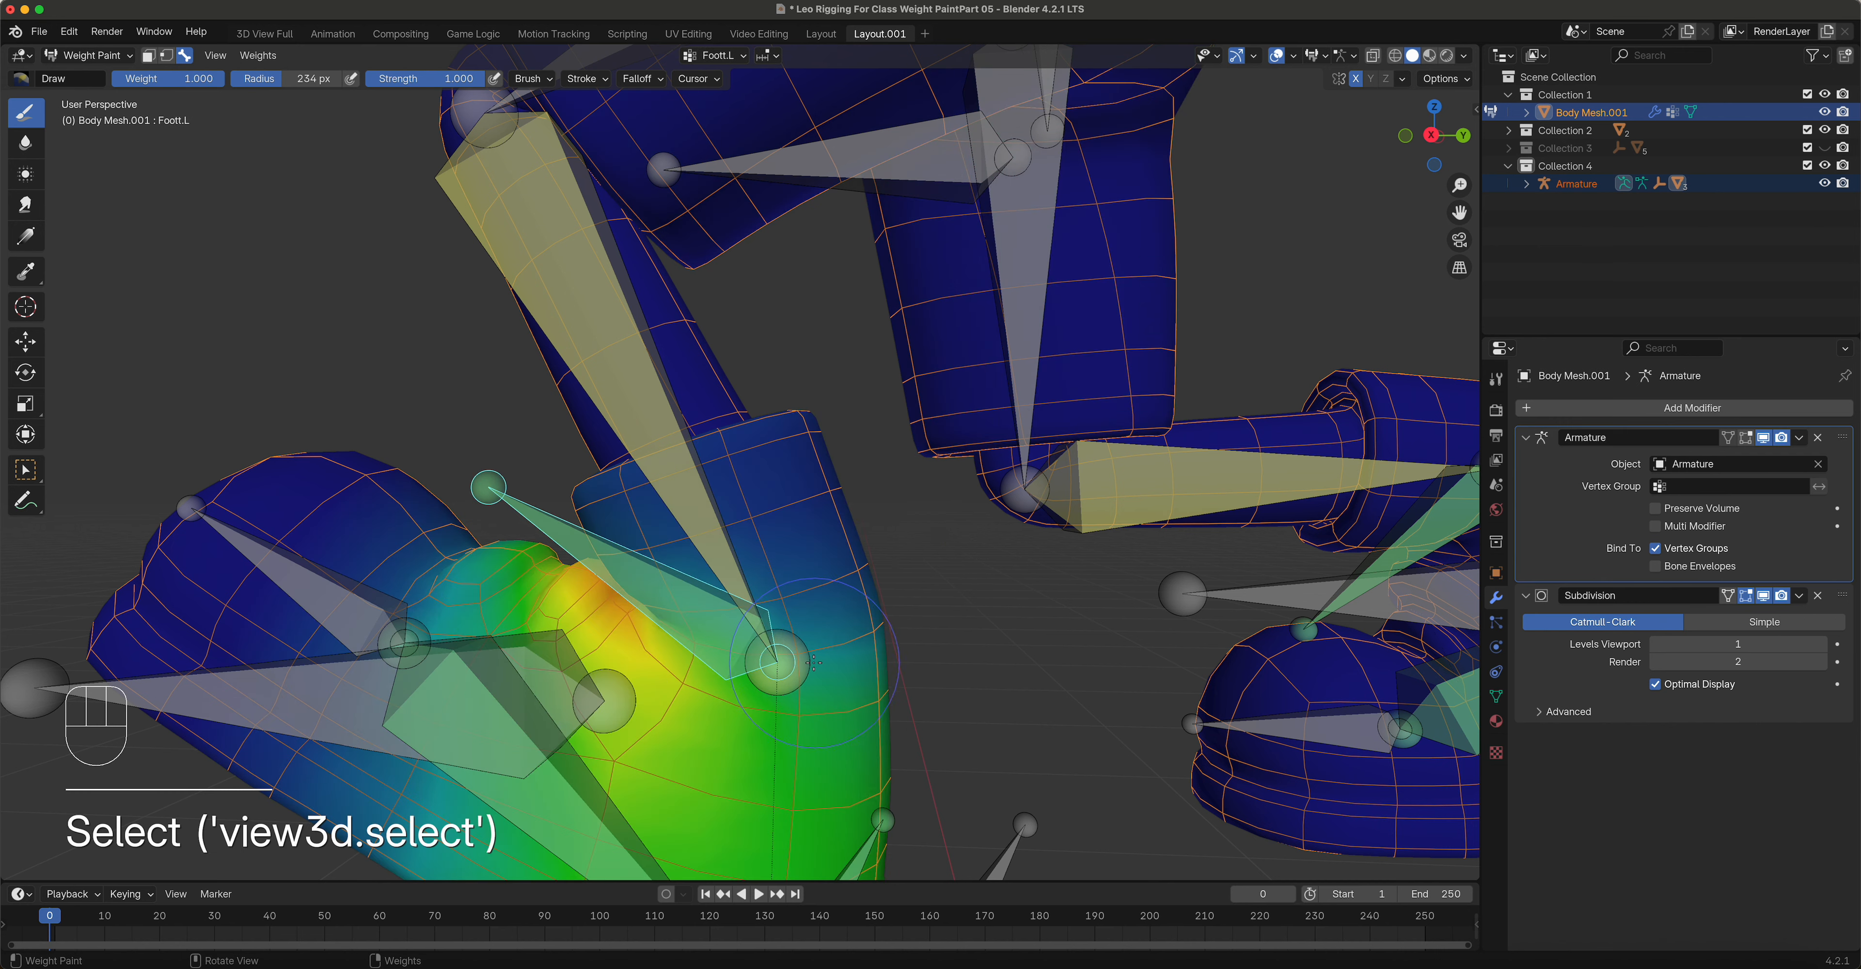
scroll(863, 719, down, 2)
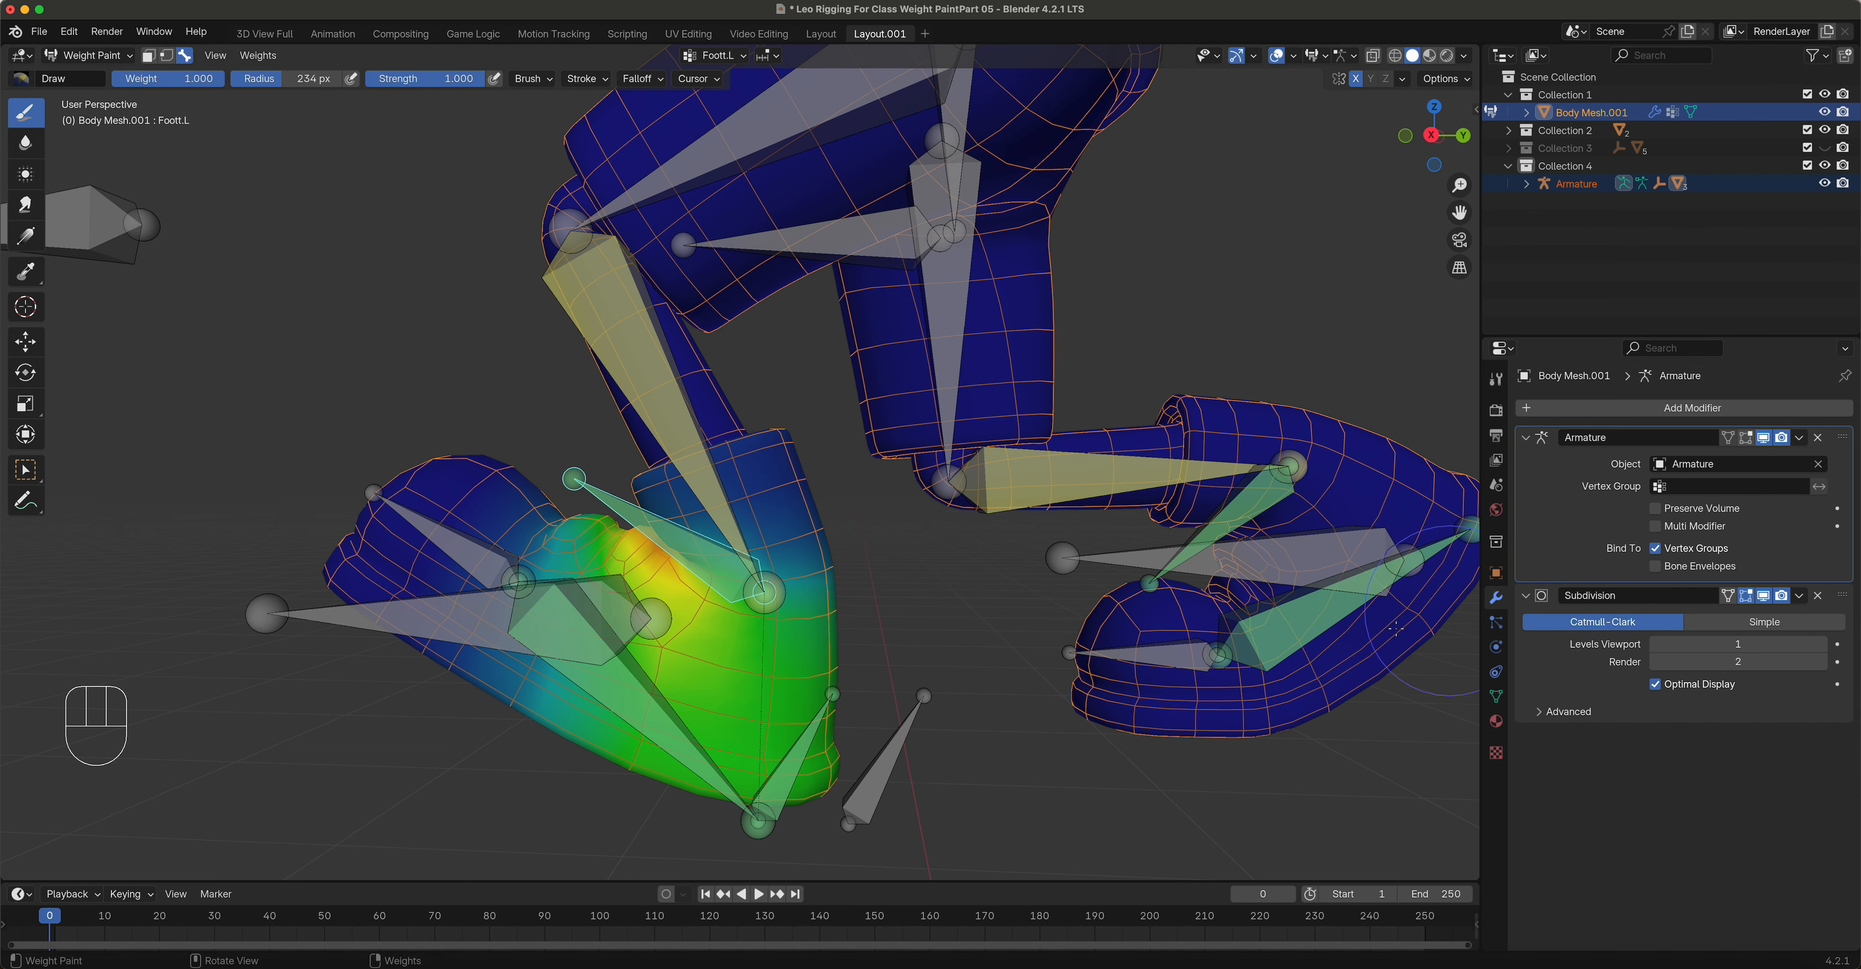
key(KP_3)
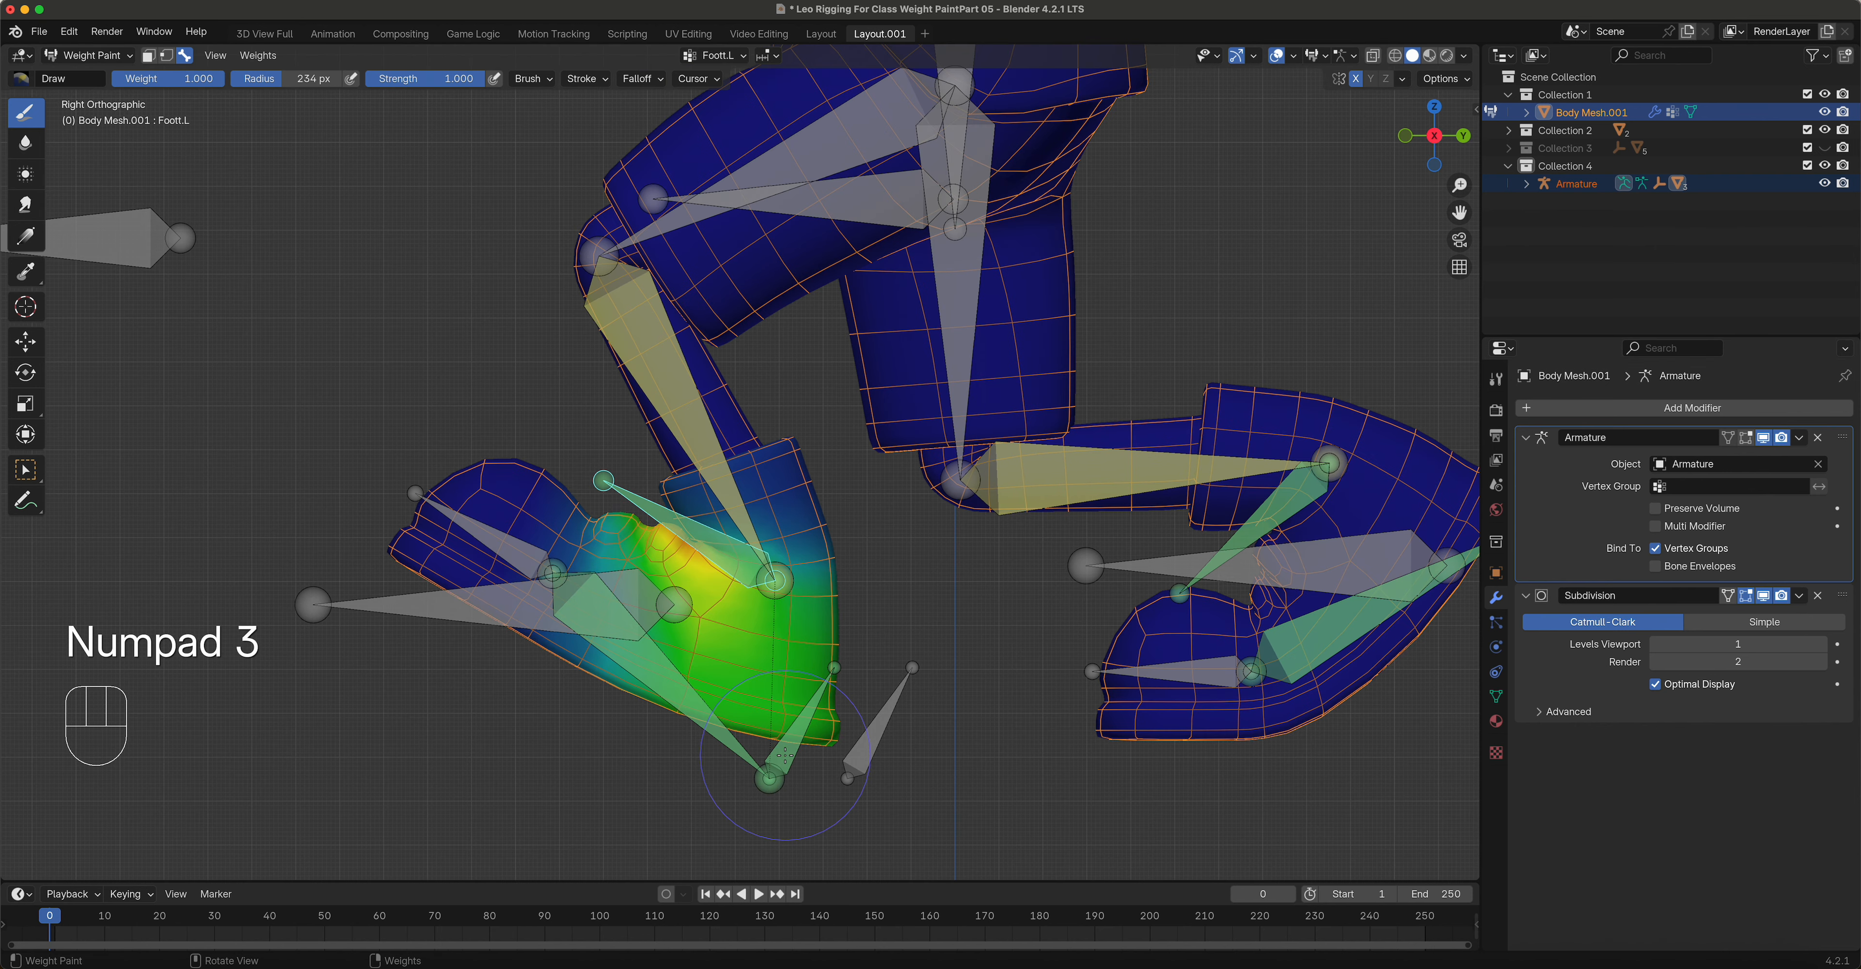
mouse_move(834, 727)
mouse_down()
mouse_move(770, 723)
mouse_move(831, 693)
mouse_move(838, 665)
mouse_move(773, 766)
mouse_move(704, 731)
mouse_move(693, 664)
mouse_move(671, 696)
mouse_move(784, 754)
mouse_move(762, 749)
mouse_move(780, 729)
mouse_move(747, 769)
mouse_move(719, 734)
mouse_up()
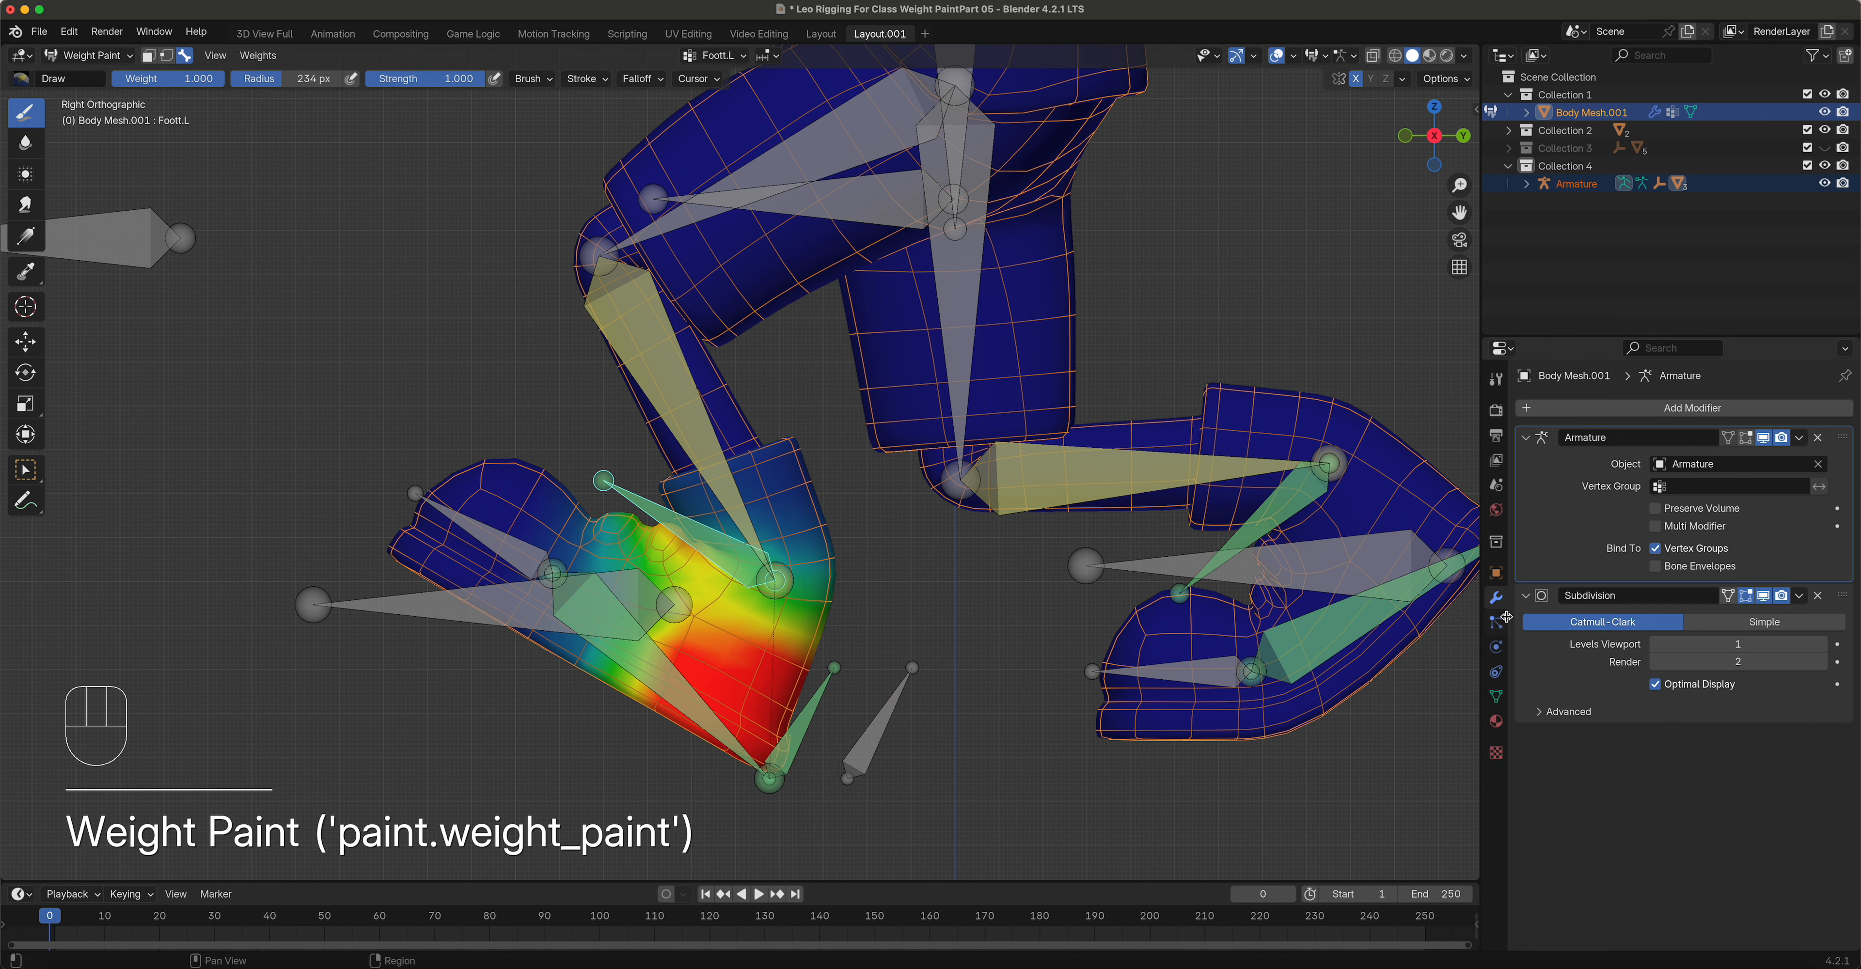
Step: Extend the left foot bone's 1.000 weight from the heel across the shoe's sole, middle and instep up to the ankle
click(1493, 381)
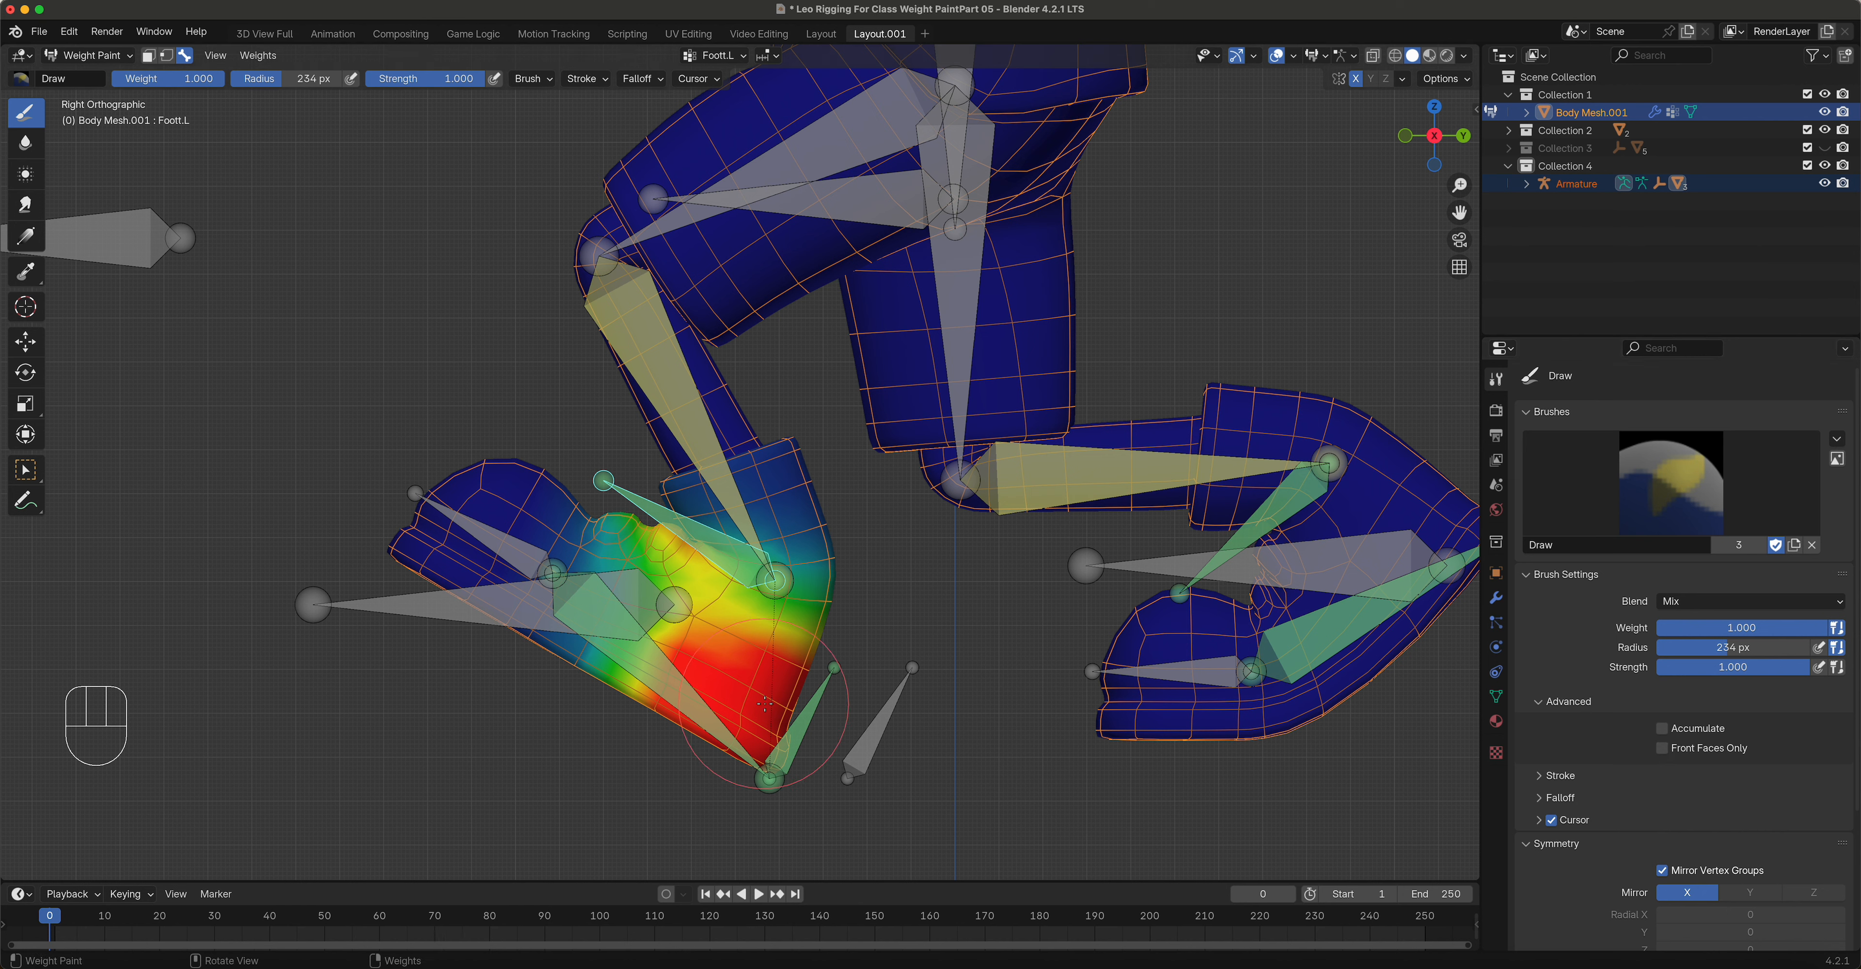
mouse_move(782, 708)
mouse_down()
mouse_move(756, 739)
mouse_move(666, 715)
mouse_up()
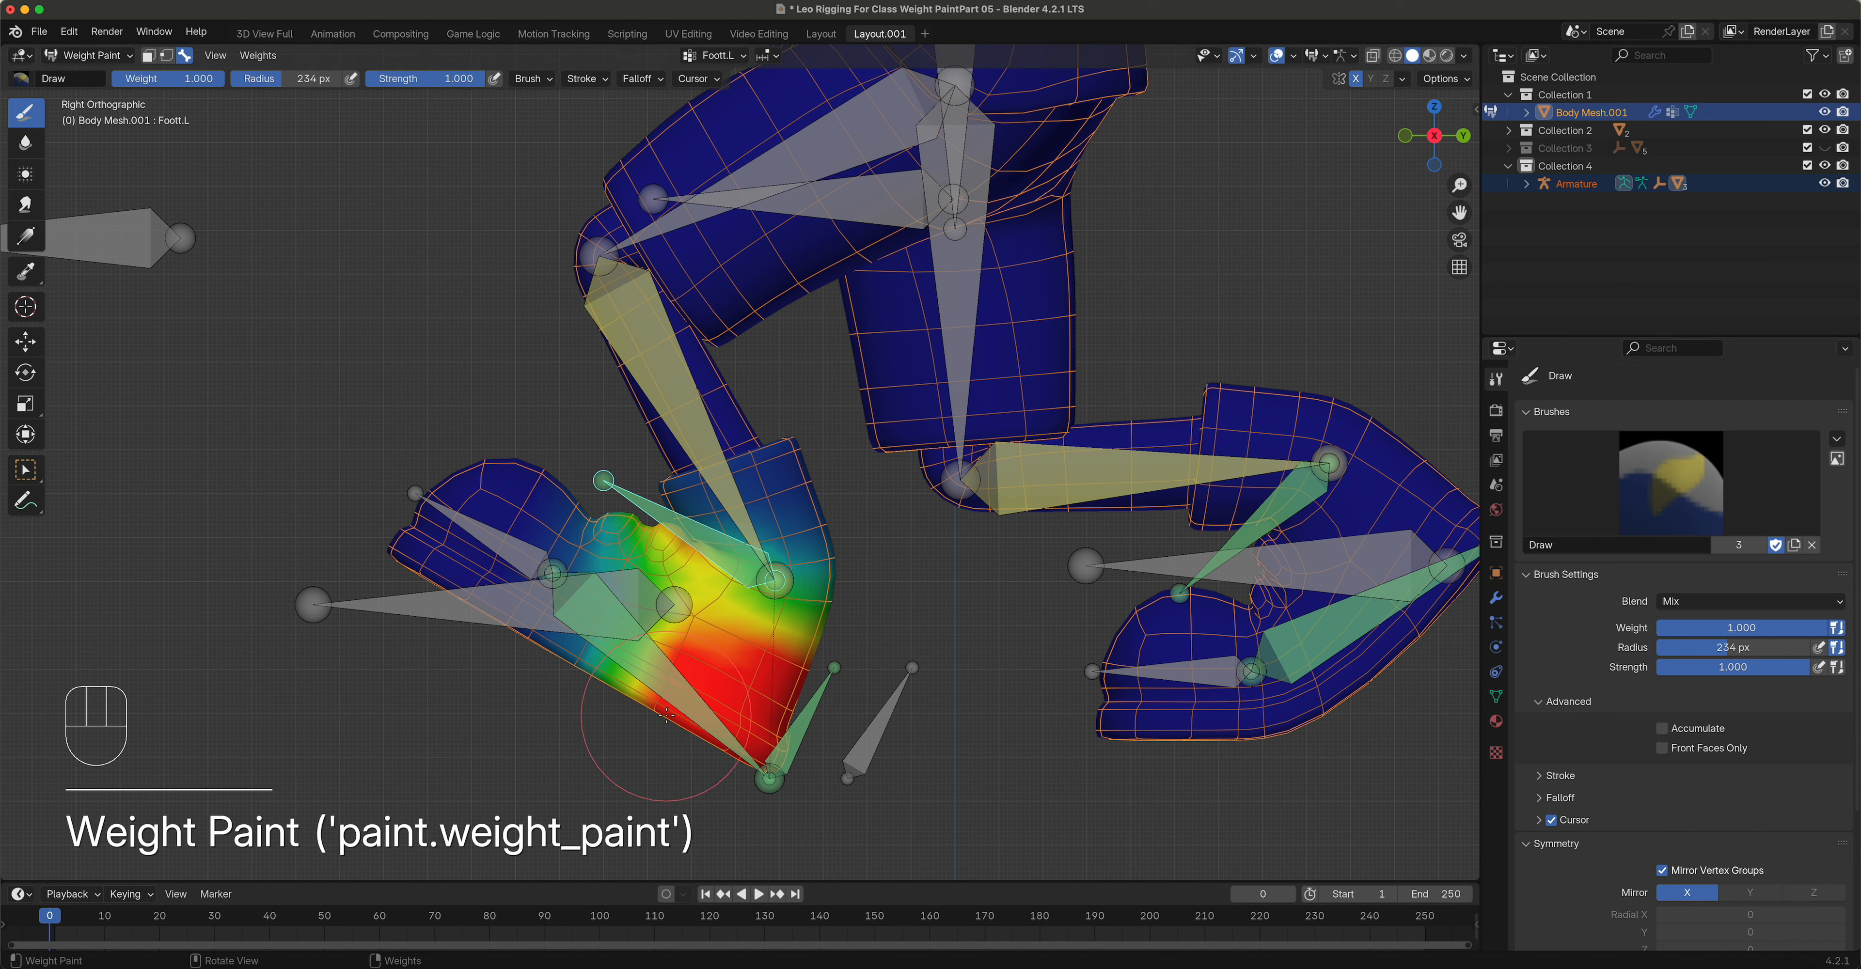
mouse_move(611, 659)
mouse_down()
mouse_move(600, 672)
mouse_move(655, 630)
mouse_up()
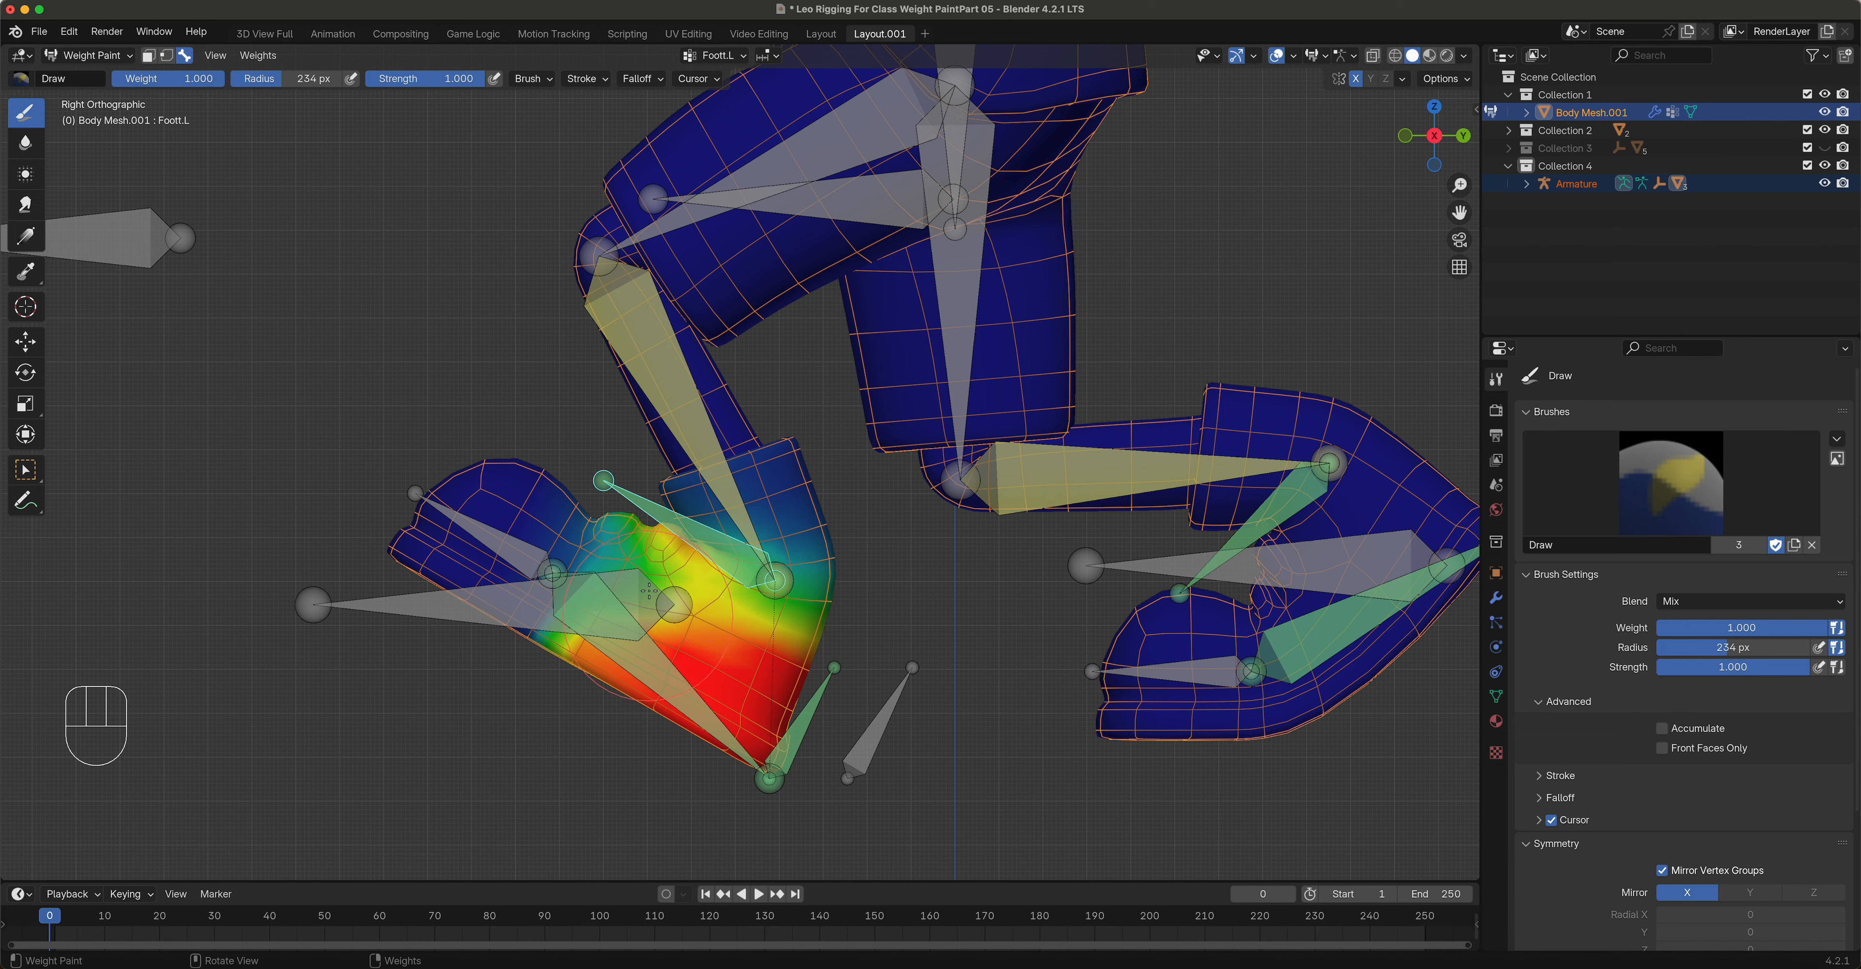
drag(664, 558, 667, 568)
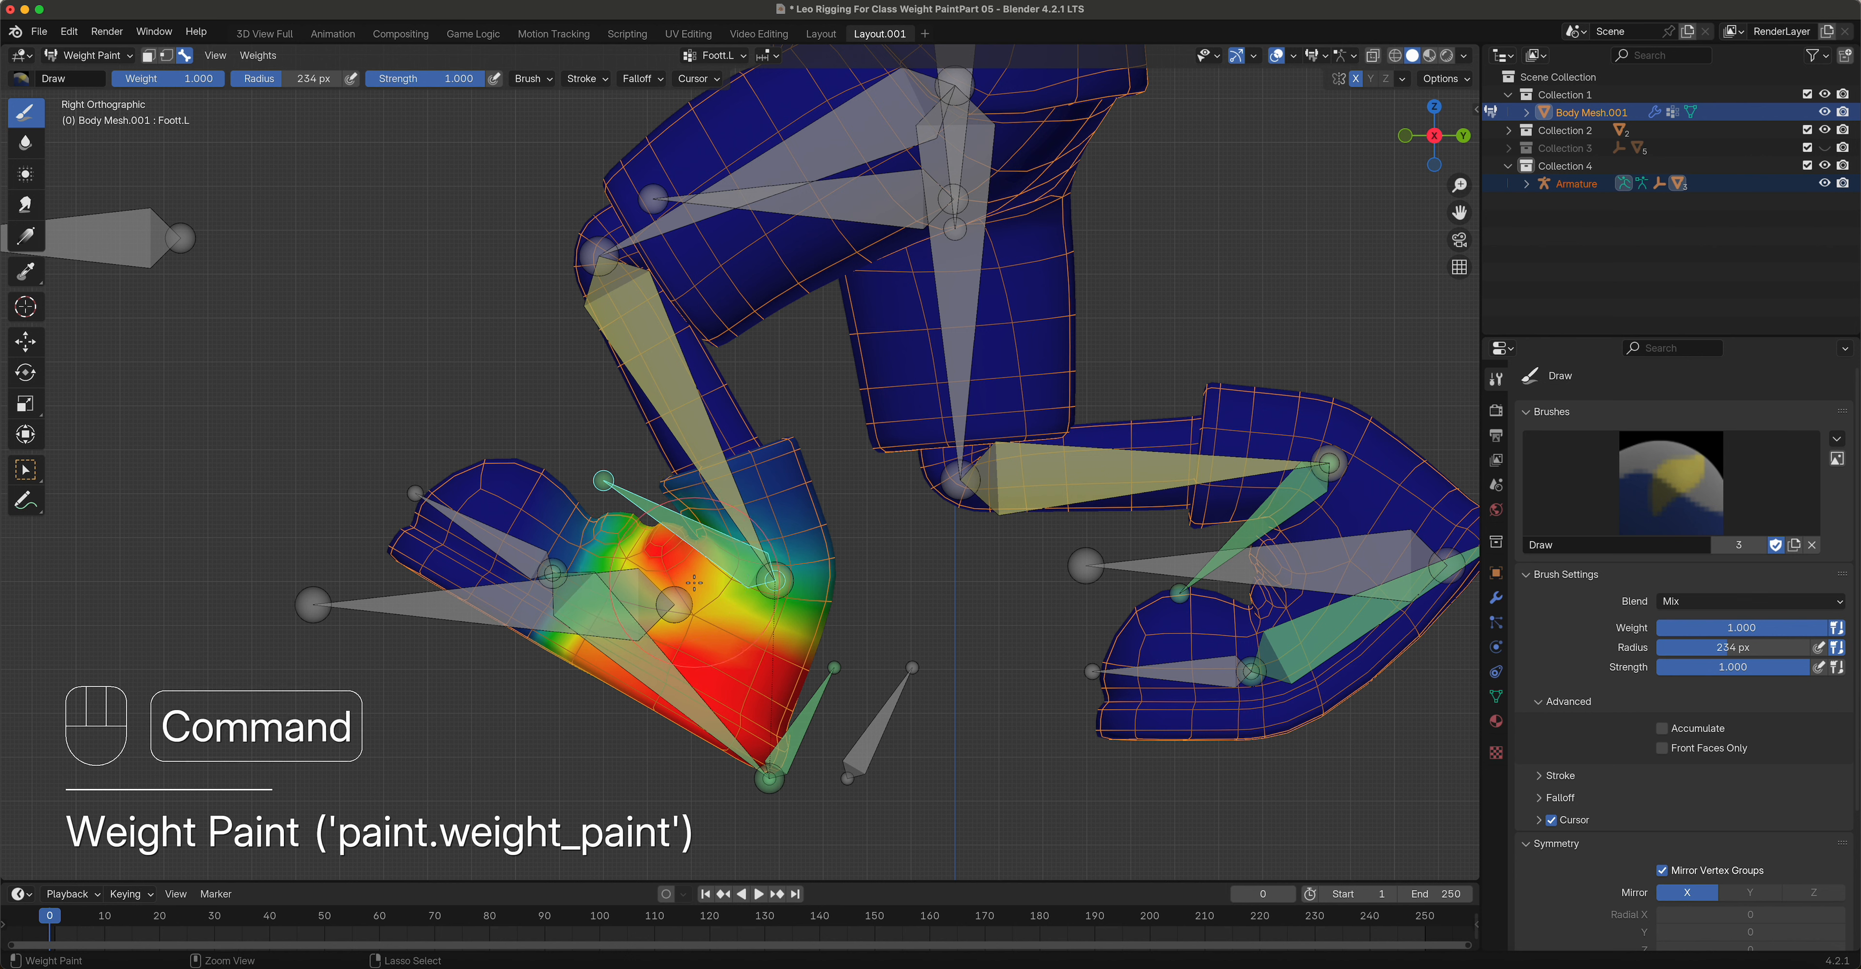
key(super+z)
mouse_move(707, 601)
mouse_down()
mouse_move(846, 645)
mouse_move(662, 682)
mouse_up()
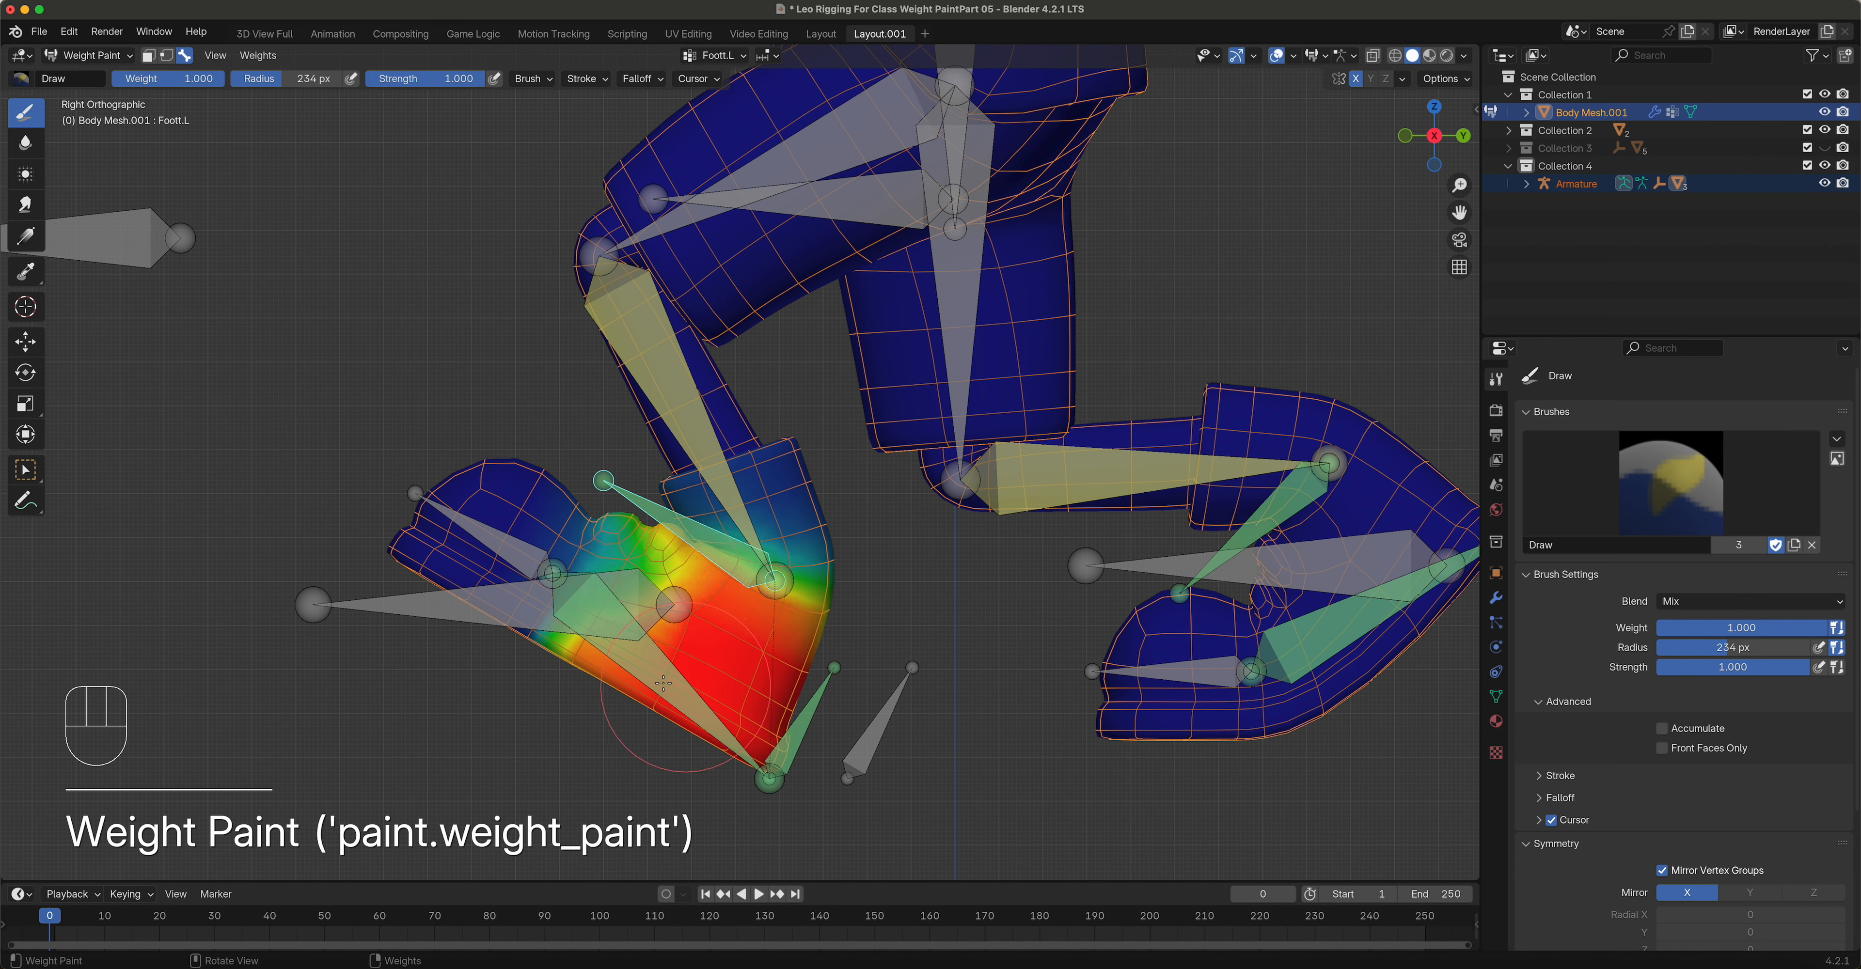
drag(646, 592, 636, 578)
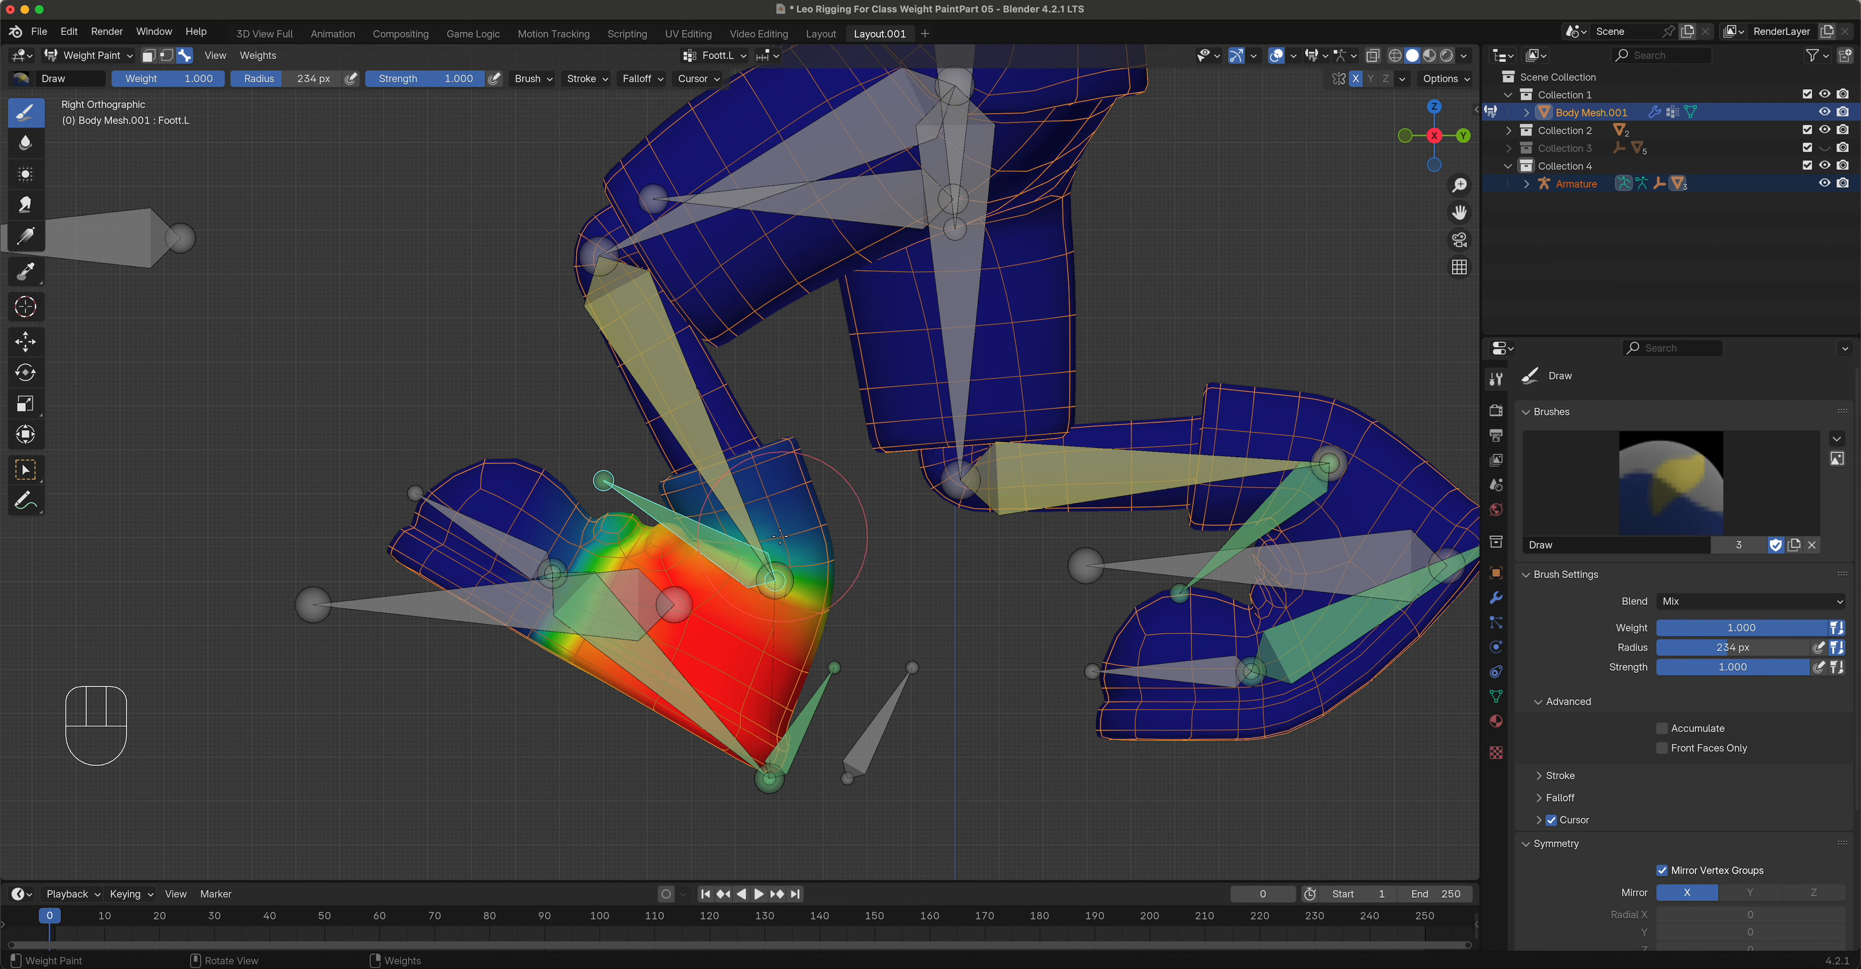
click(603, 684)
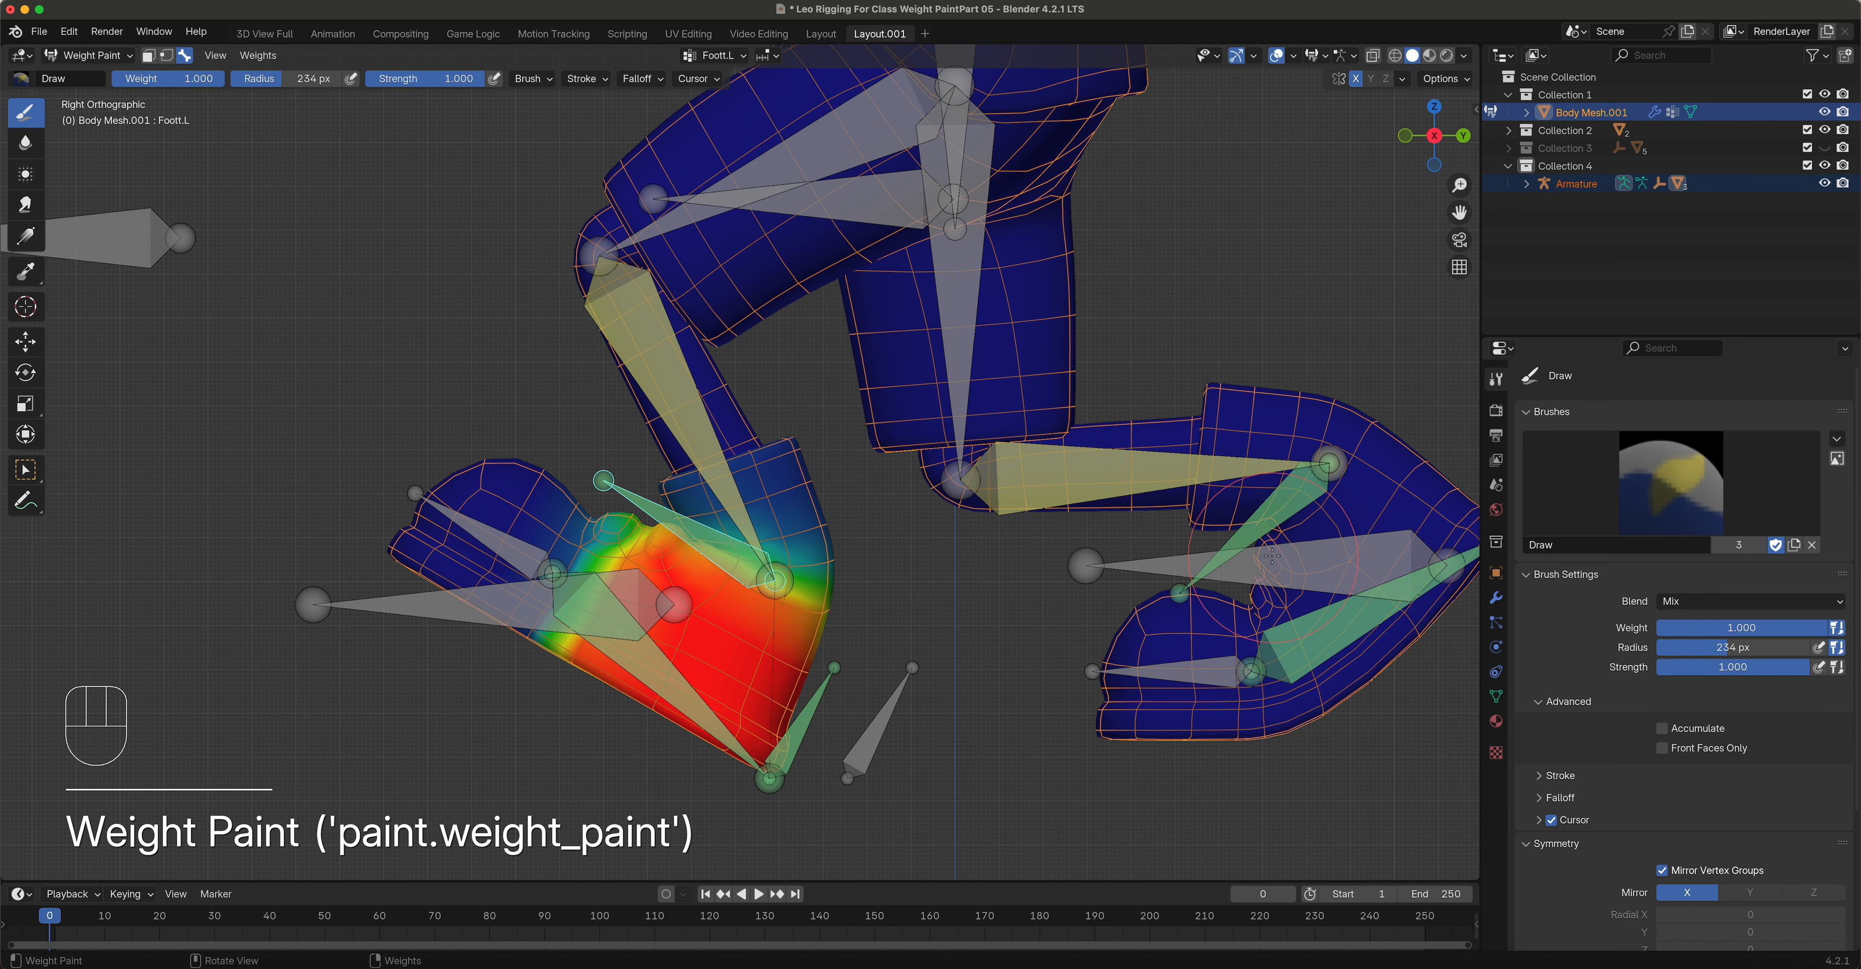
Step: Select the right foot bone to show its weights on the right shoe
key(alt)
alt+click(1257, 505)
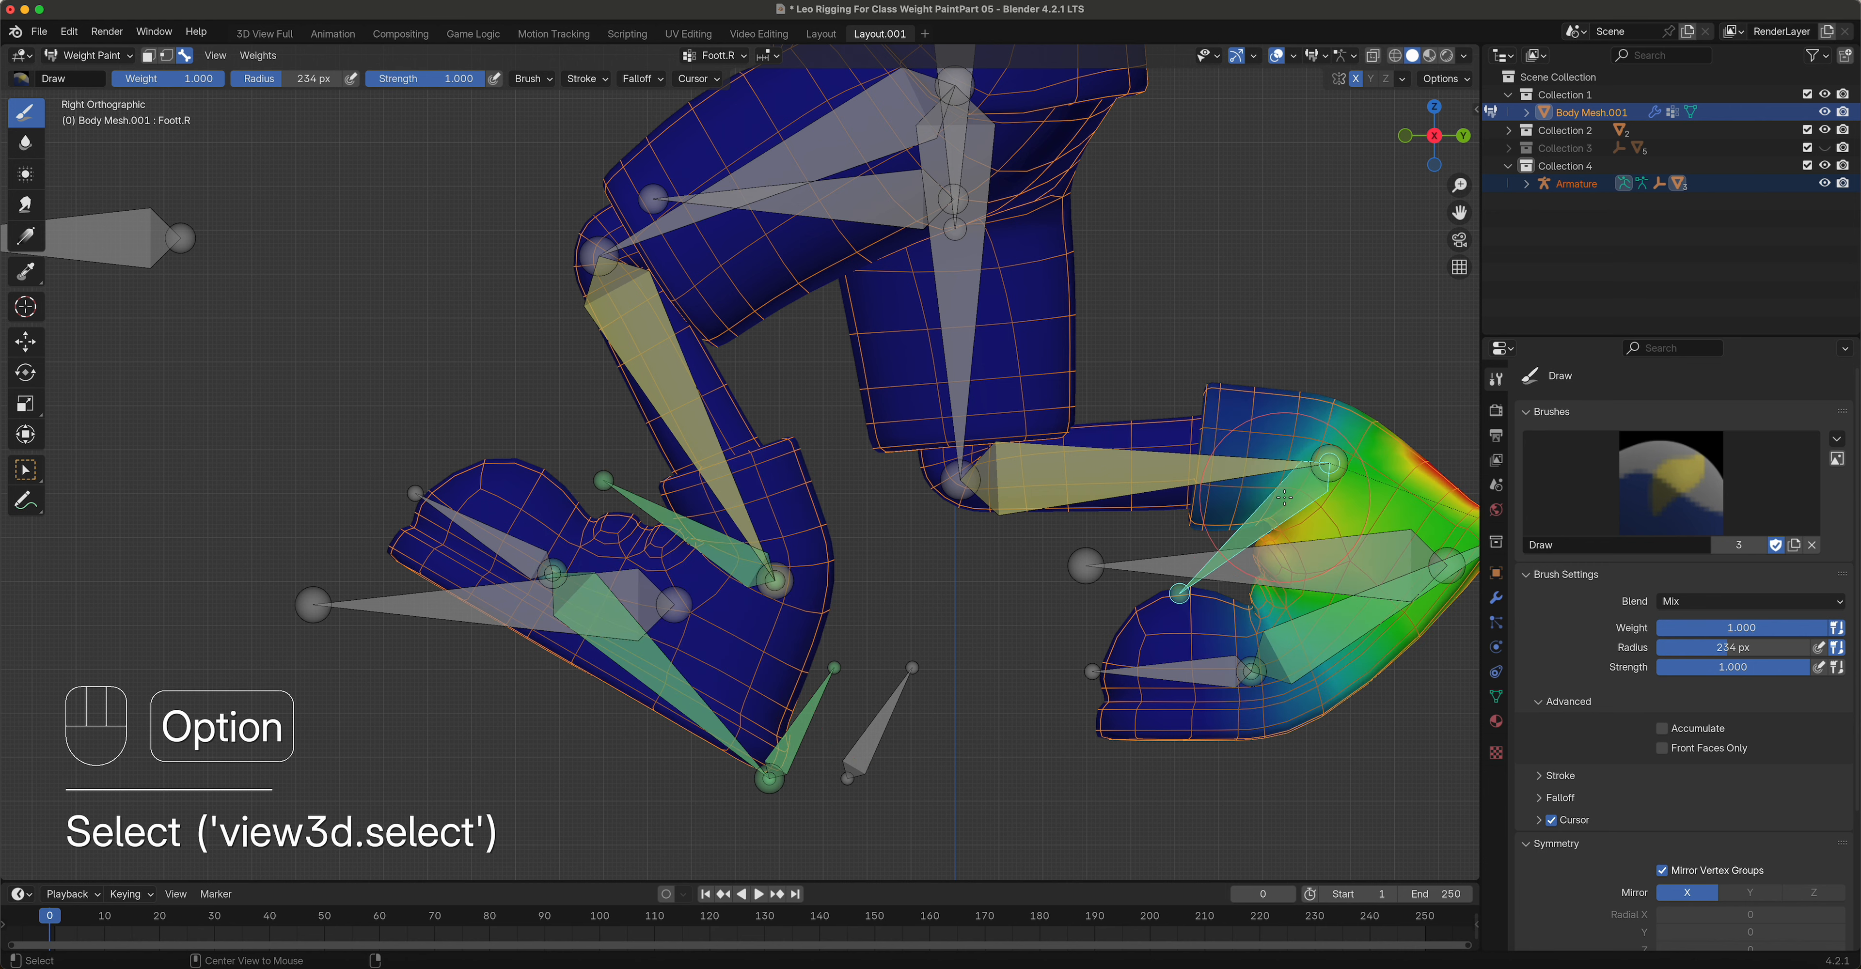
key(shift)
middle_drag(1275, 634, 853, 650)
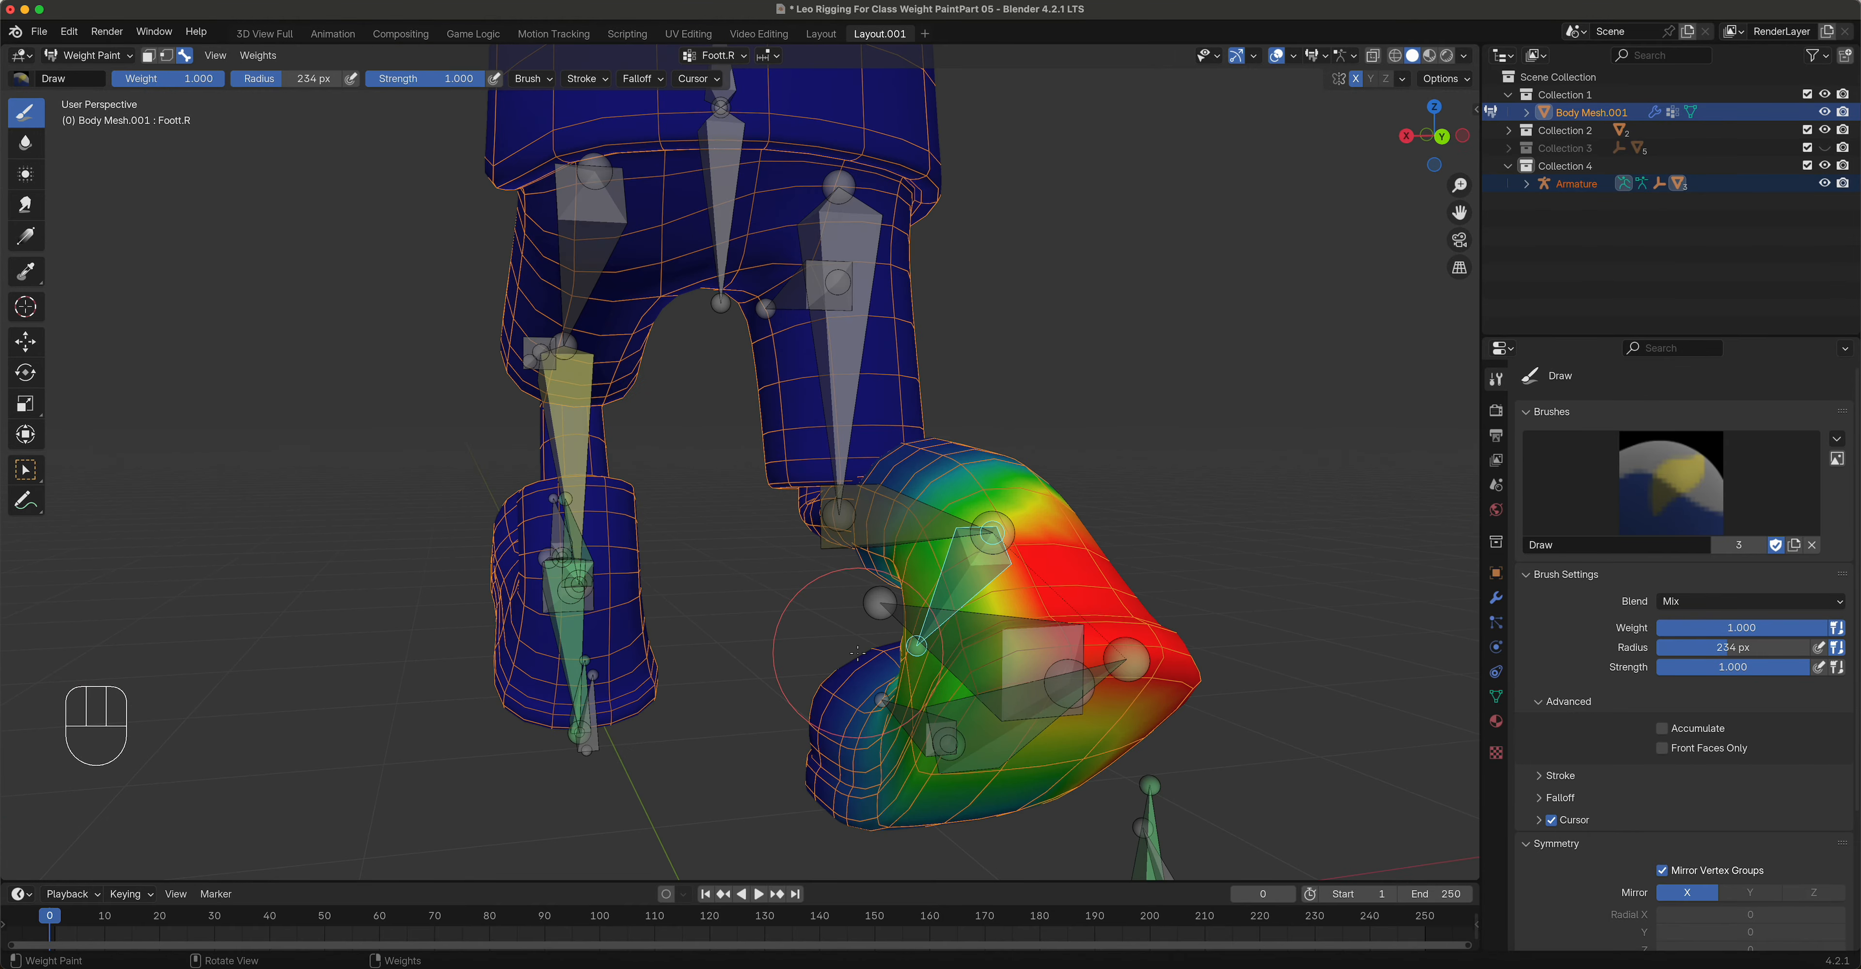
Step: Paint weight 1.000 for the right foot bone over the right shoe's heel and middle from the side view
key(KP_3)
mouse_move(1099, 606)
mouse_down()
mouse_move(1062, 528)
mouse_move(1113, 630)
mouse_move(951, 655)
mouse_move(911, 694)
mouse_move(965, 740)
mouse_move(1076, 620)
mouse_move(1012, 535)
mouse_move(947, 596)
mouse_move(1015, 498)
mouse_move(988, 542)
mouse_up()
drag(1011, 687, 988, 726)
middle_drag(987, 726, 1187, 586)
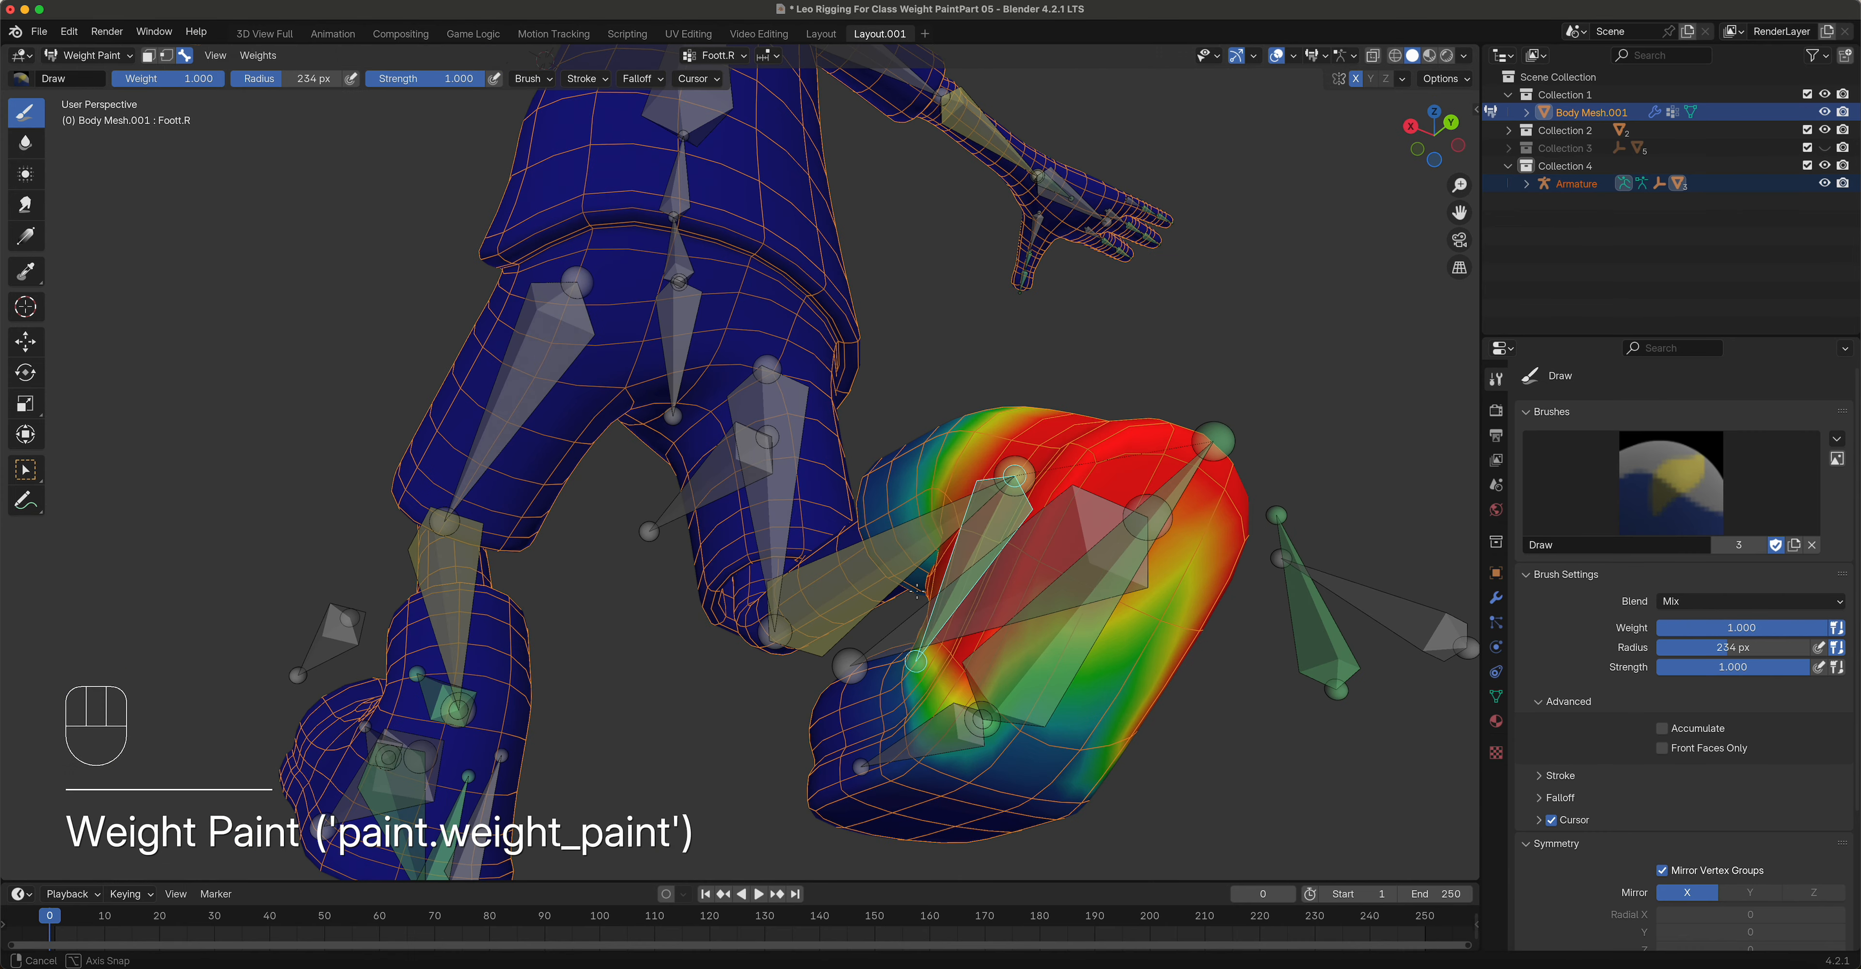
Step: Restrict the brush to front faces only and paint weight 1.000 across the right shoe's sole from the heel to the middle
click(1664, 748)
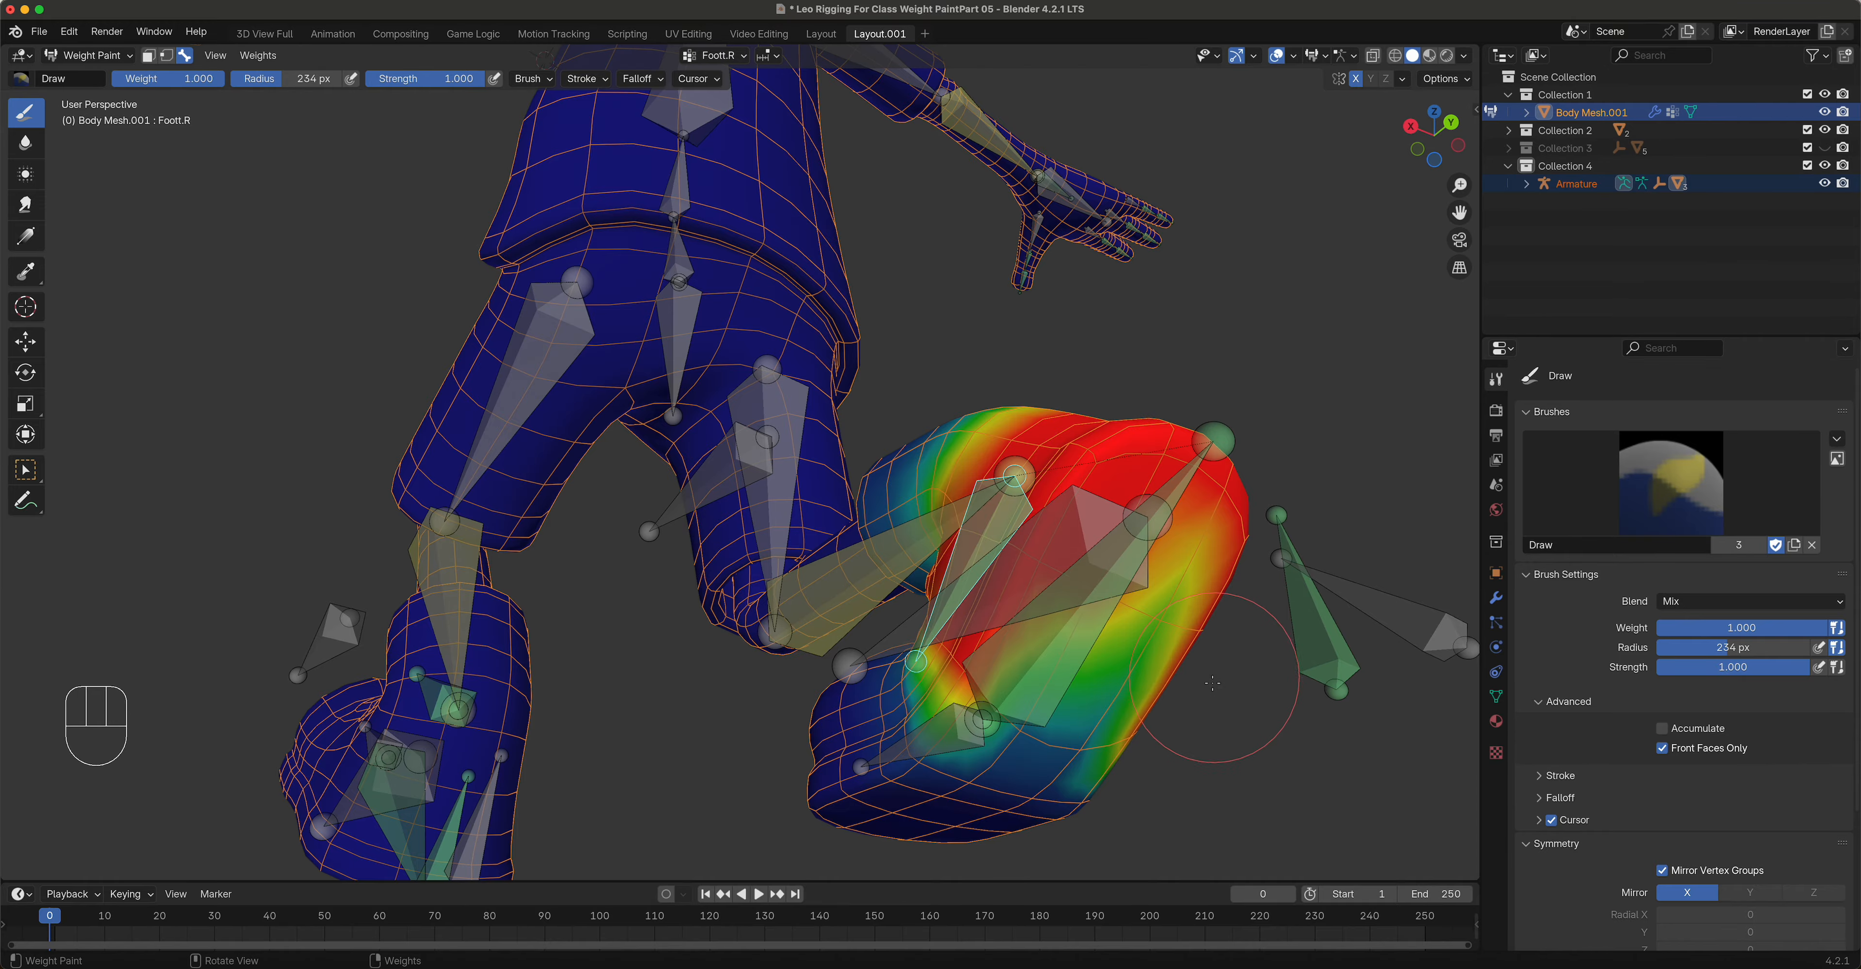
middle_drag(1147, 556, 1047, 505)
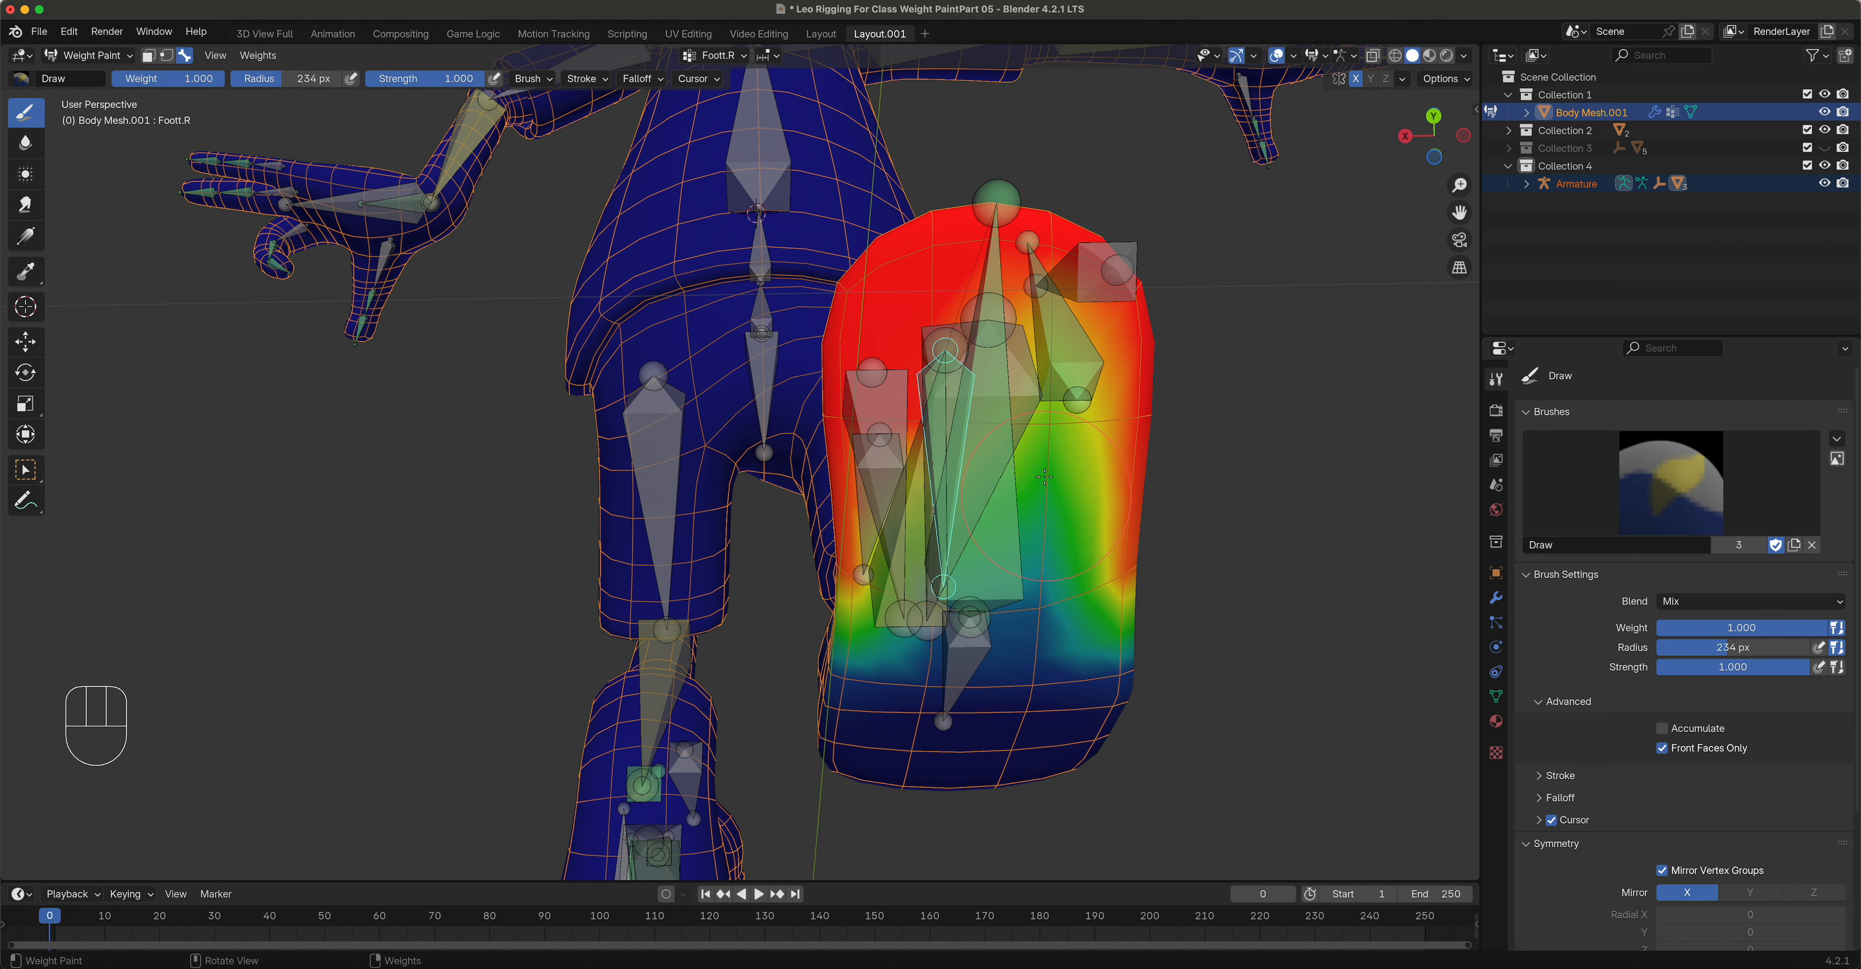
drag(1041, 429, 953, 431)
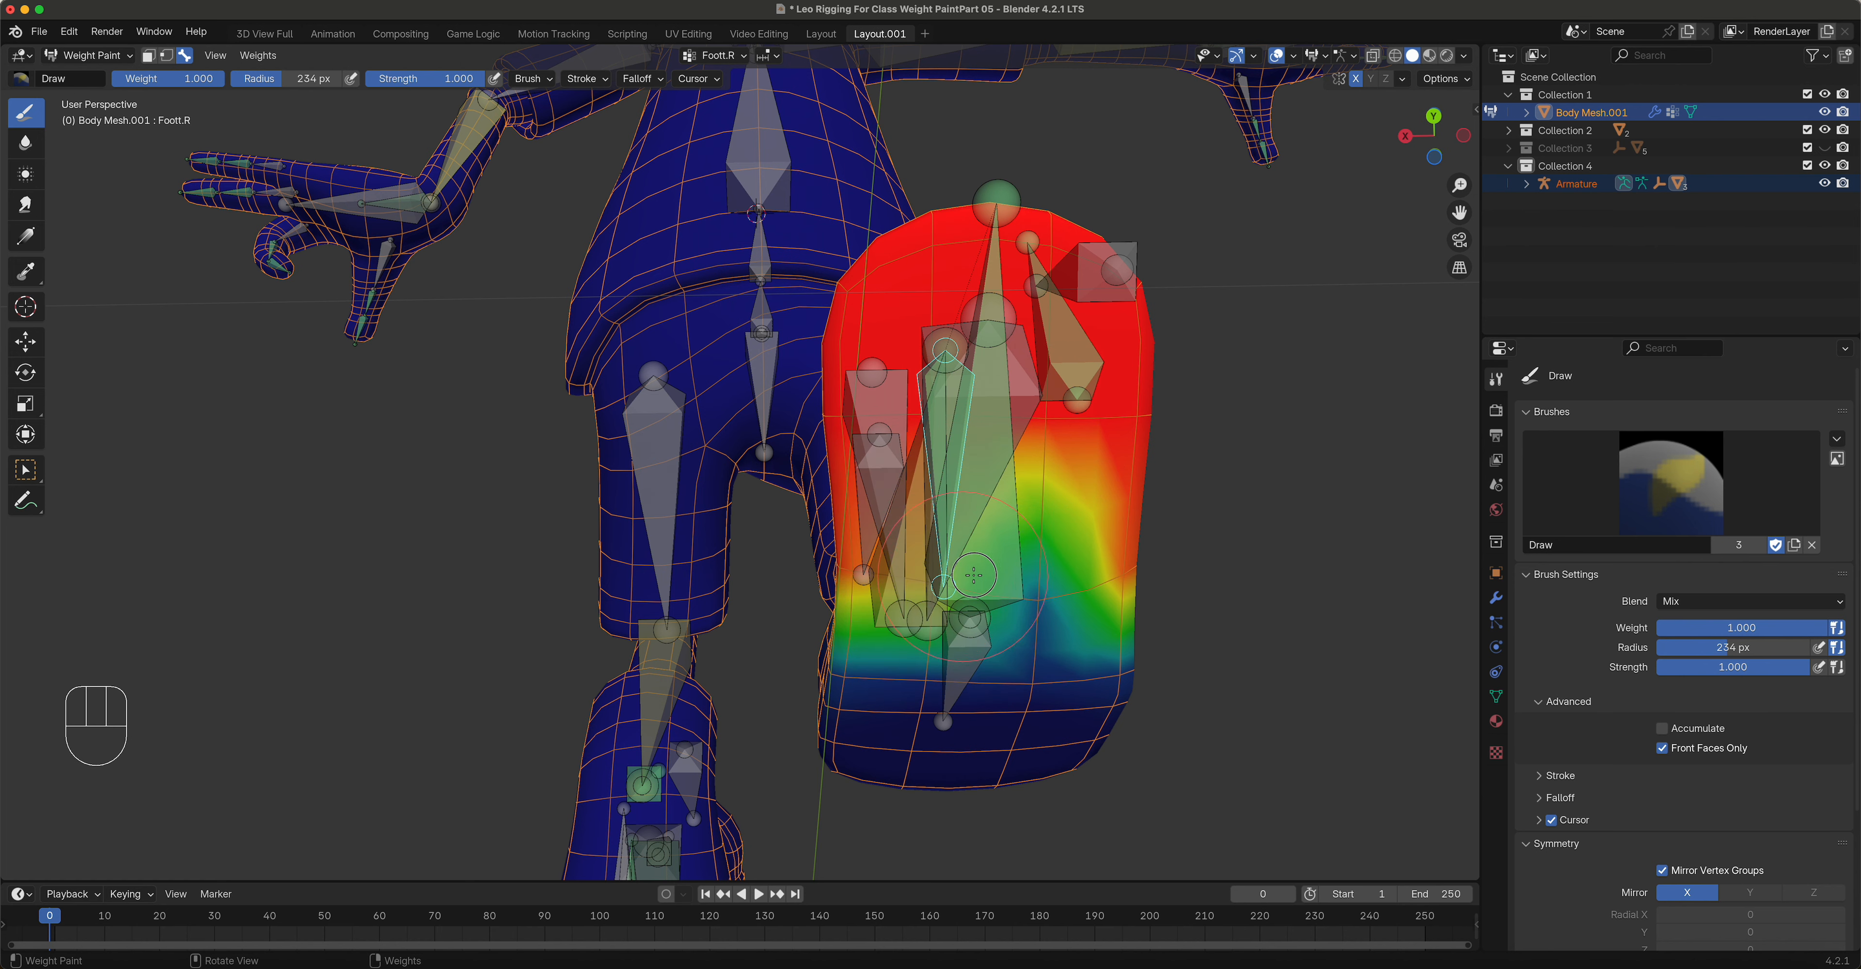
drag(942, 571, 1051, 578)
click(908, 565)
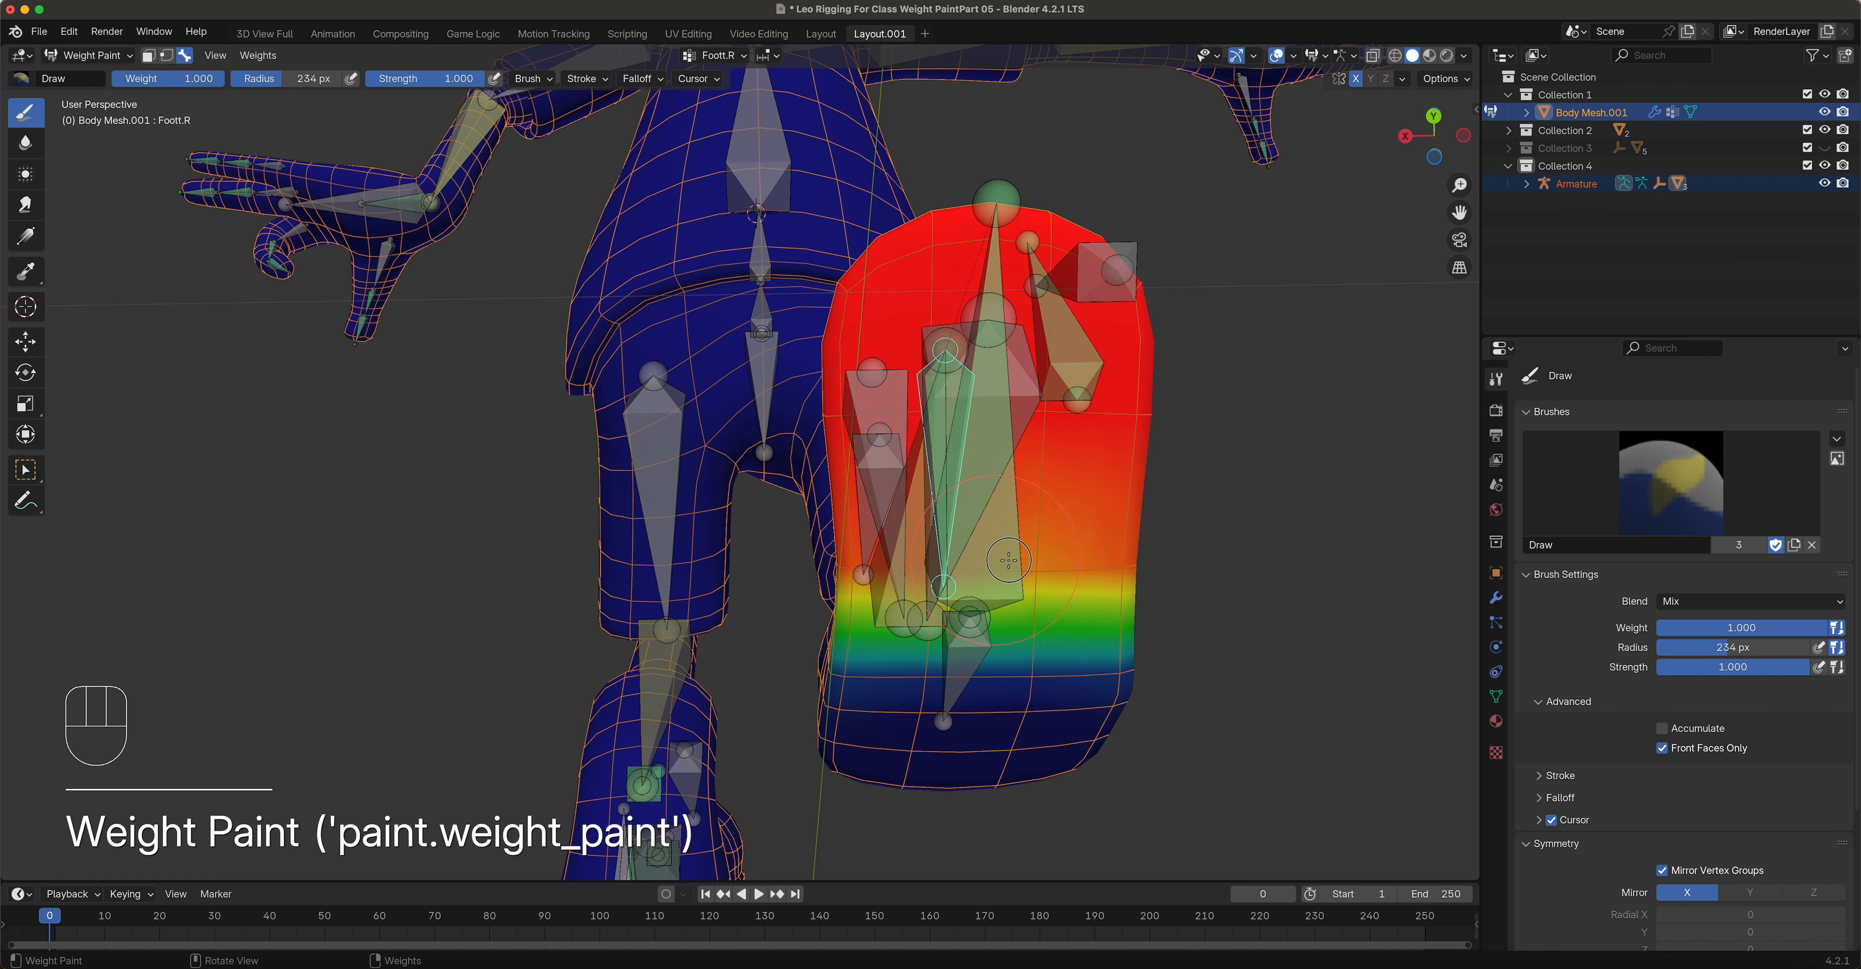
shift+middle_drag(925, 617, 990, 532)
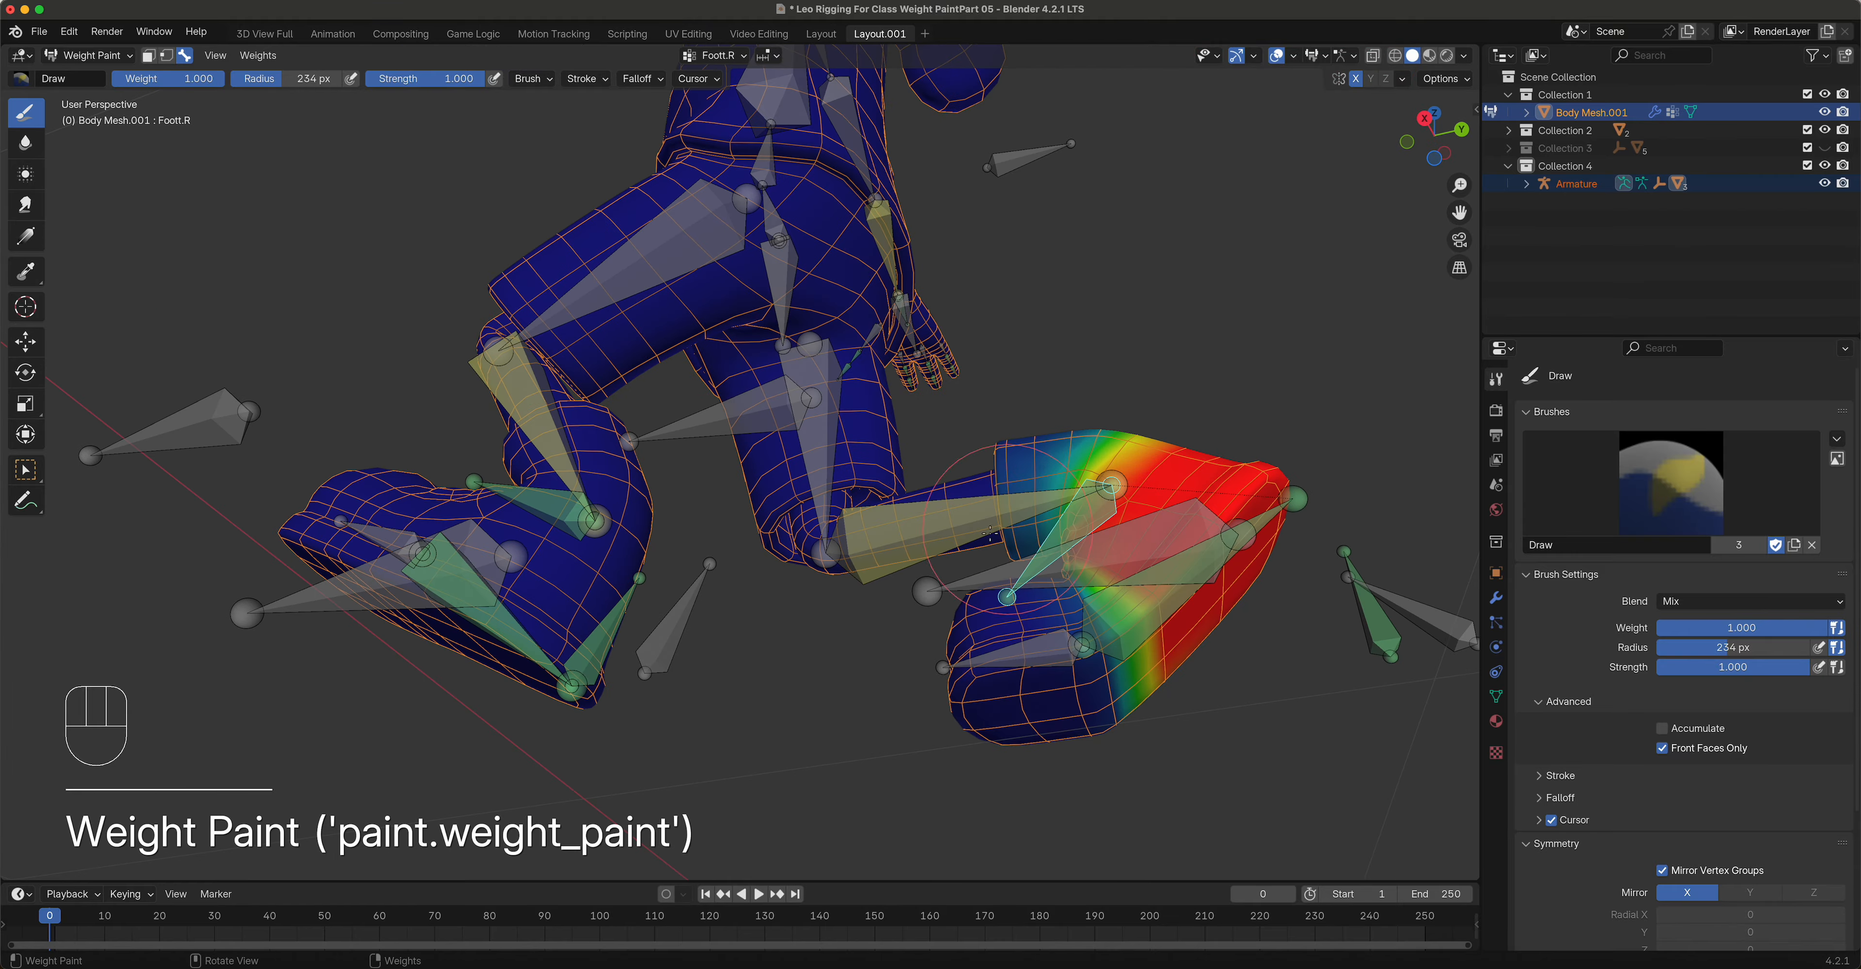
Step: Check the left foot bone's weights, select the left shin bone, and paint weight 1.000 on the left shoe's ankle cuff
alt+click(701, 556)
middle_drag(700, 557, 973, 528)
scroll(913, 555, down, 6)
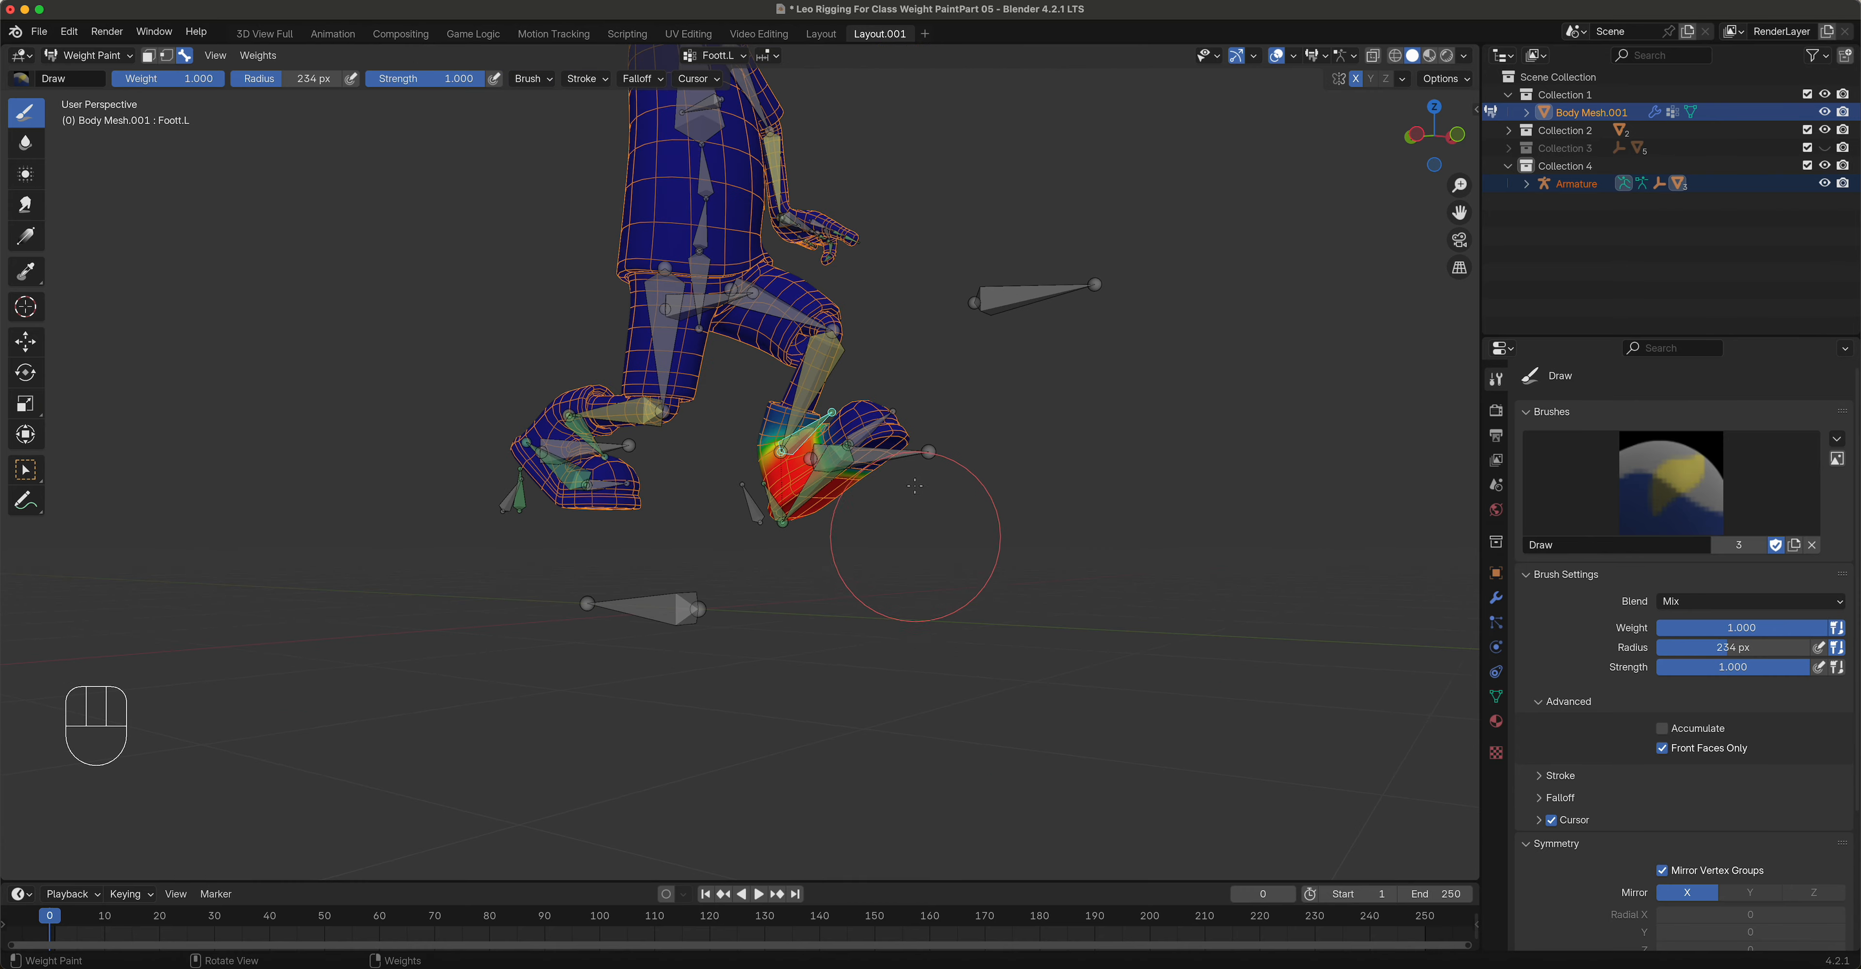
scroll(940, 325, up, 4)
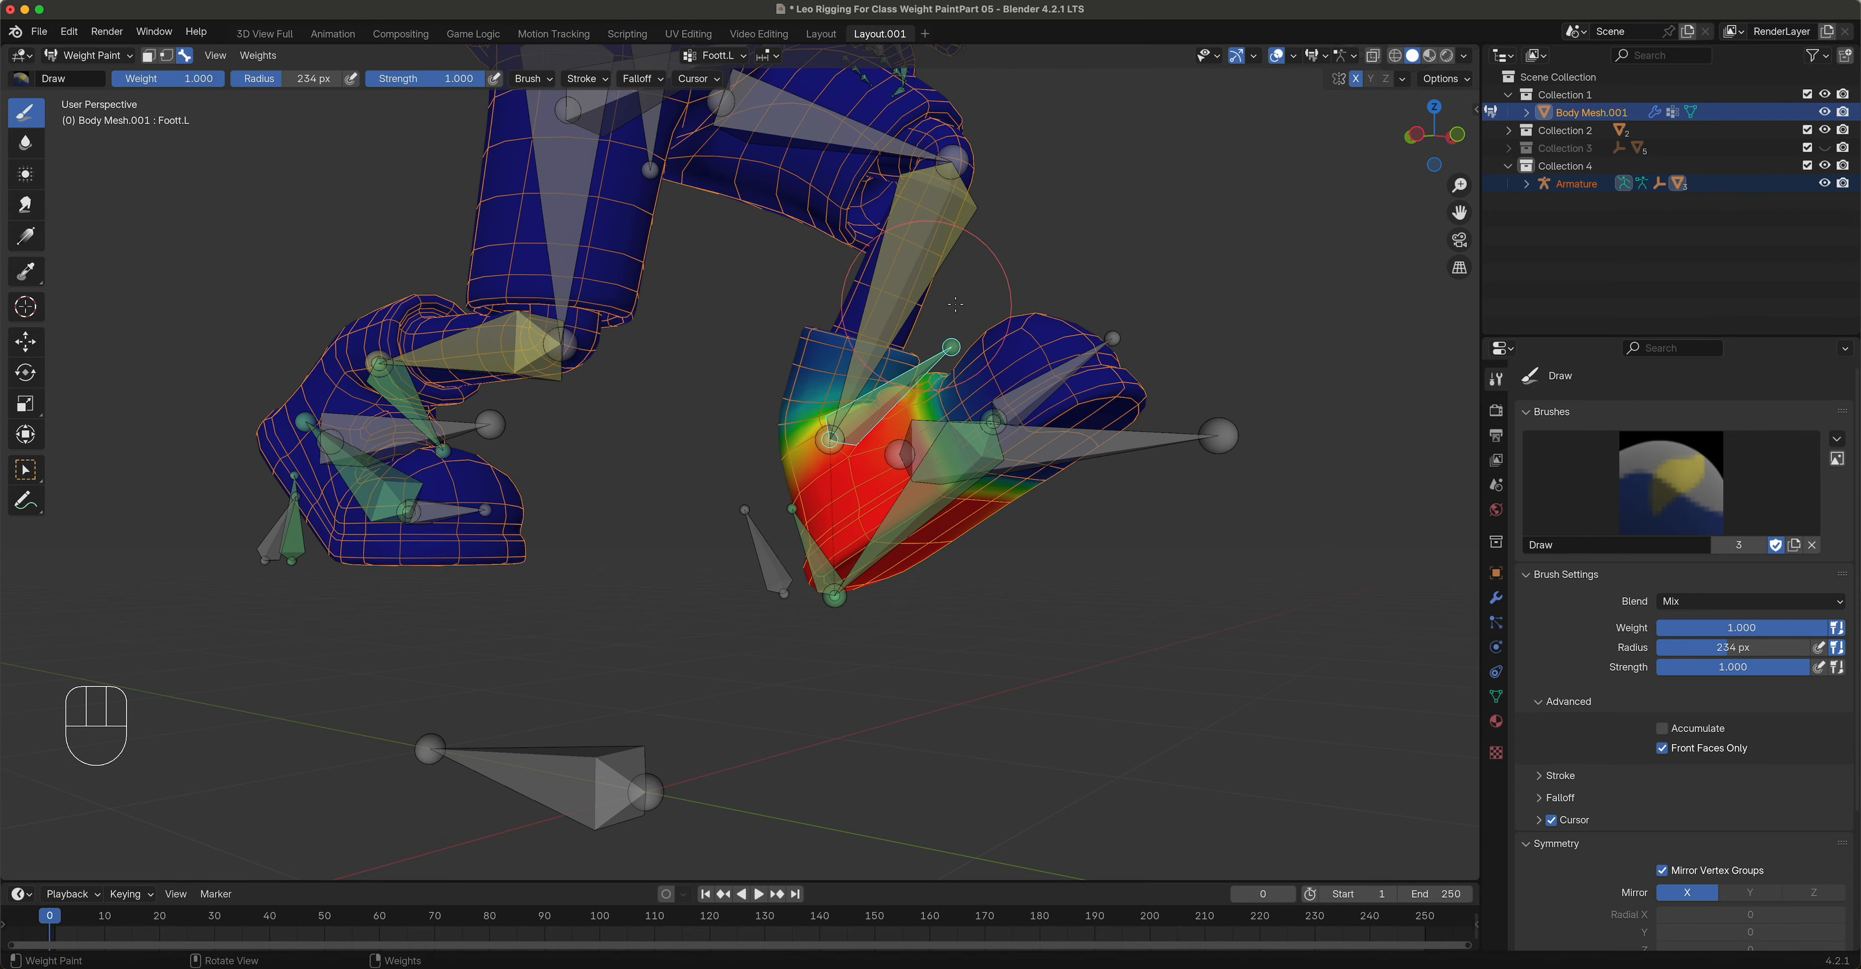
alt+click(917, 270)
middle_drag(917, 269, 557, 346)
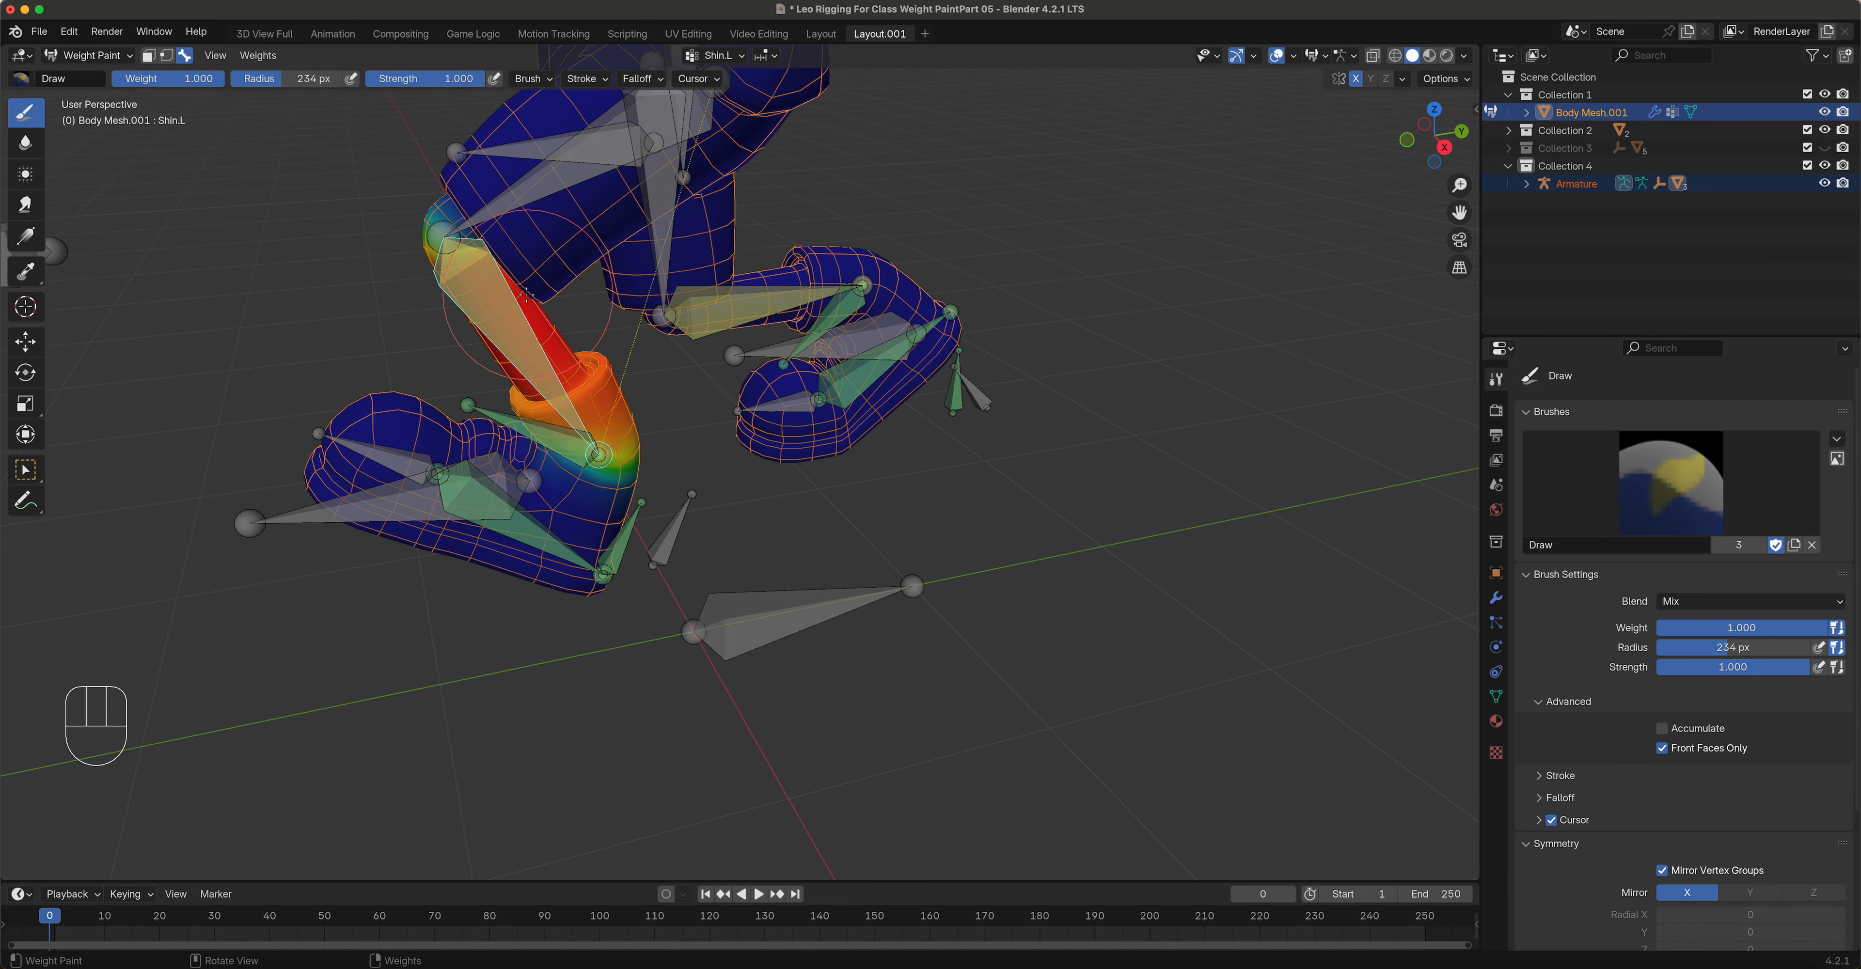
shift+middle_drag(647, 356, 672, 563)
scroll(672, 600, up, 5)
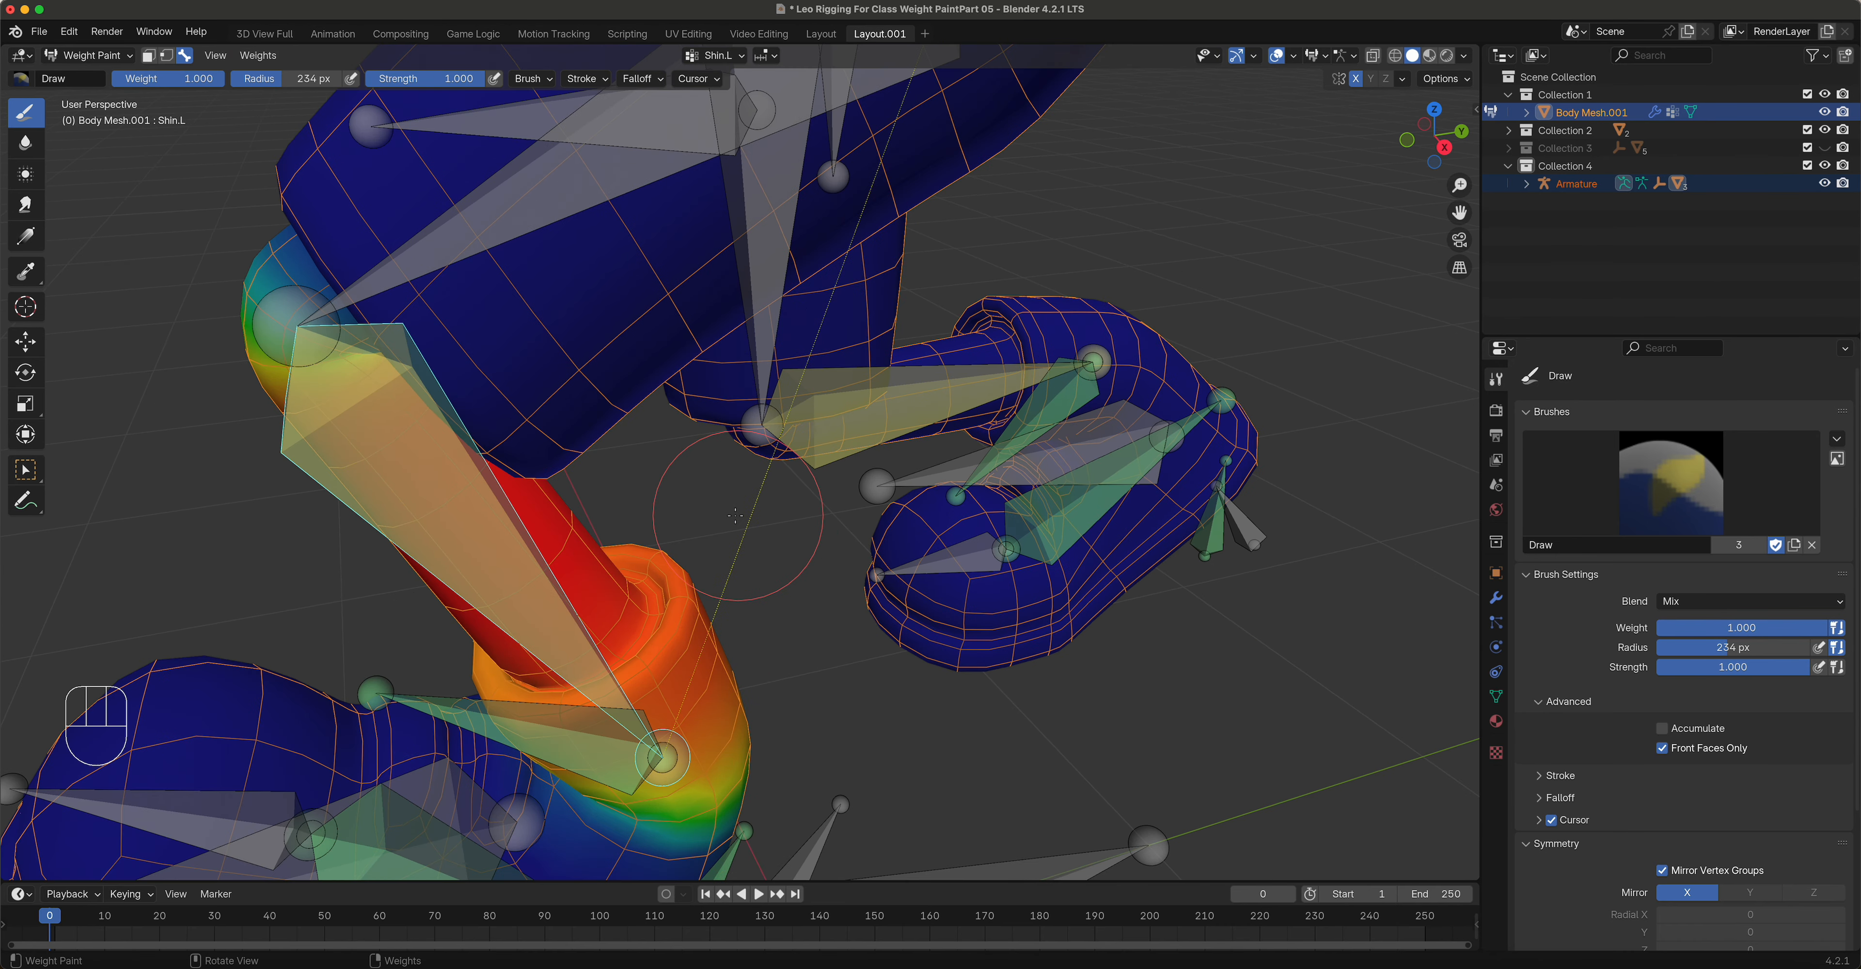
mouse_move(665, 610)
mouse_down()
mouse_move(660, 627)
mouse_move(596, 567)
mouse_up()
middle_drag(595, 568, 840, 503)
mouse_move(831, 513)
mouse_down()
mouse_move(853, 556)
mouse_move(903, 491)
mouse_move(949, 560)
mouse_up()
middle_drag(949, 560, 986, 559)
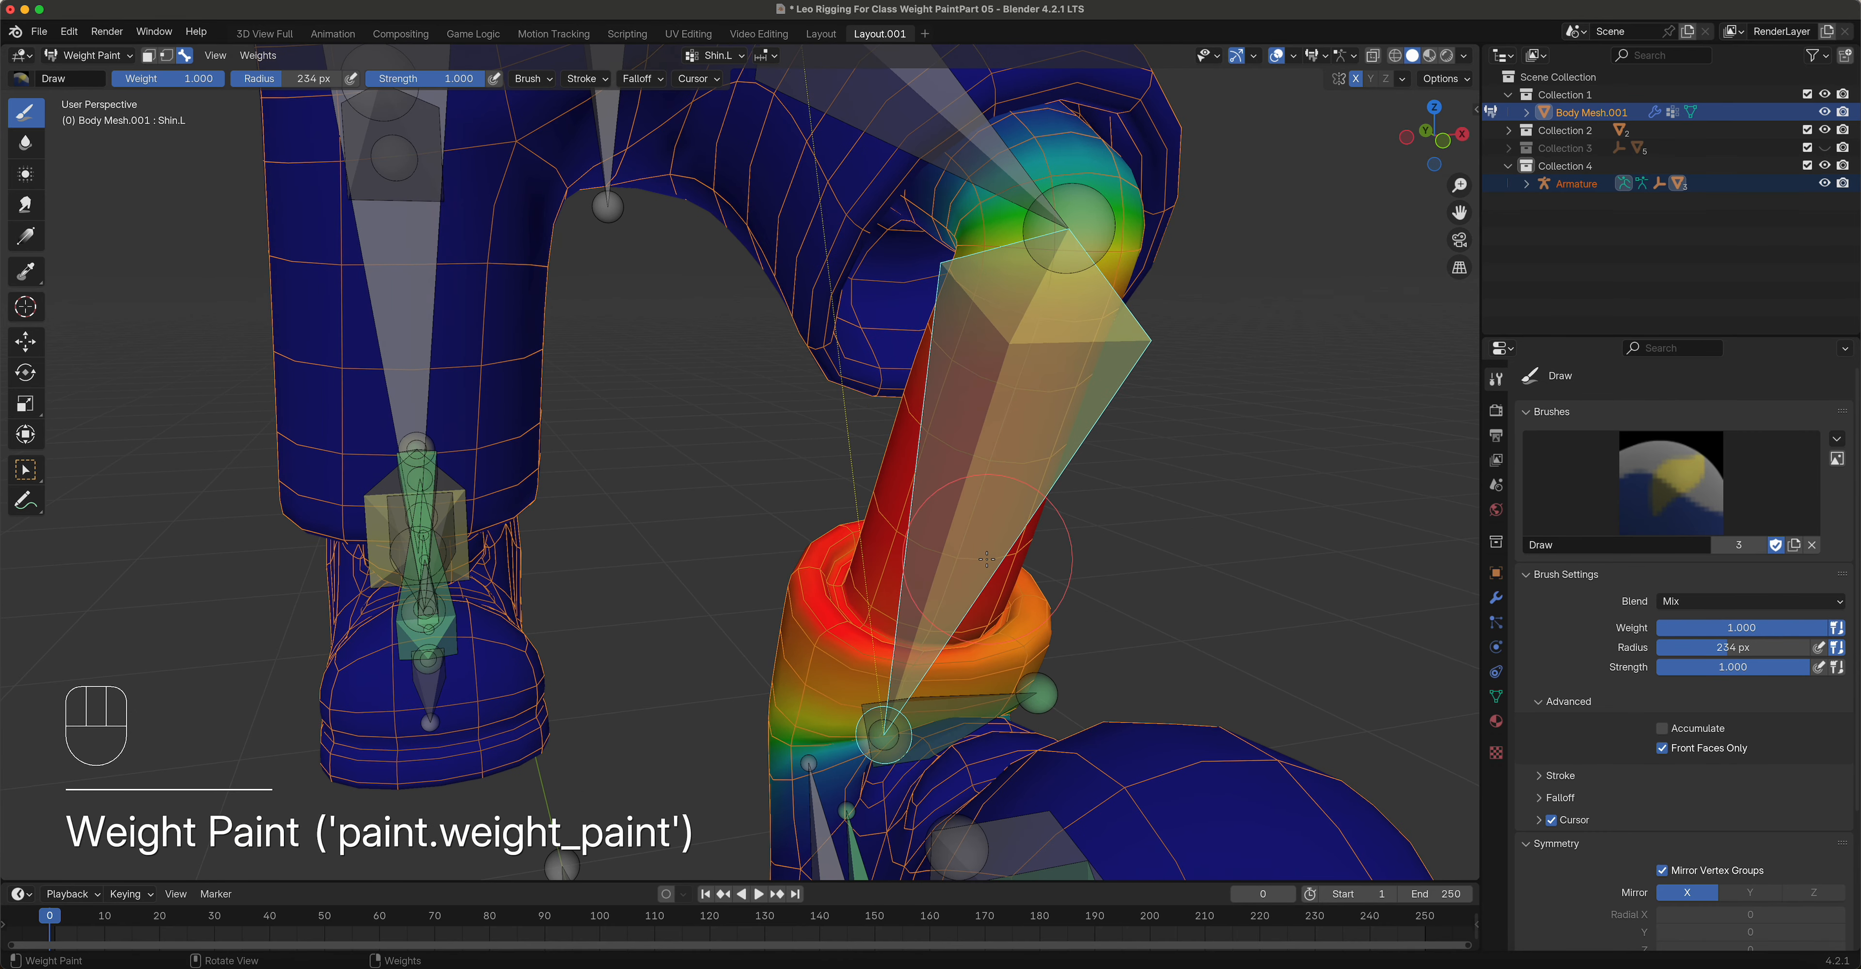
Step: Reduce the brush radius to 134 px and paint the left shin bone's weight around the rest of the cuff's rim
key(f)
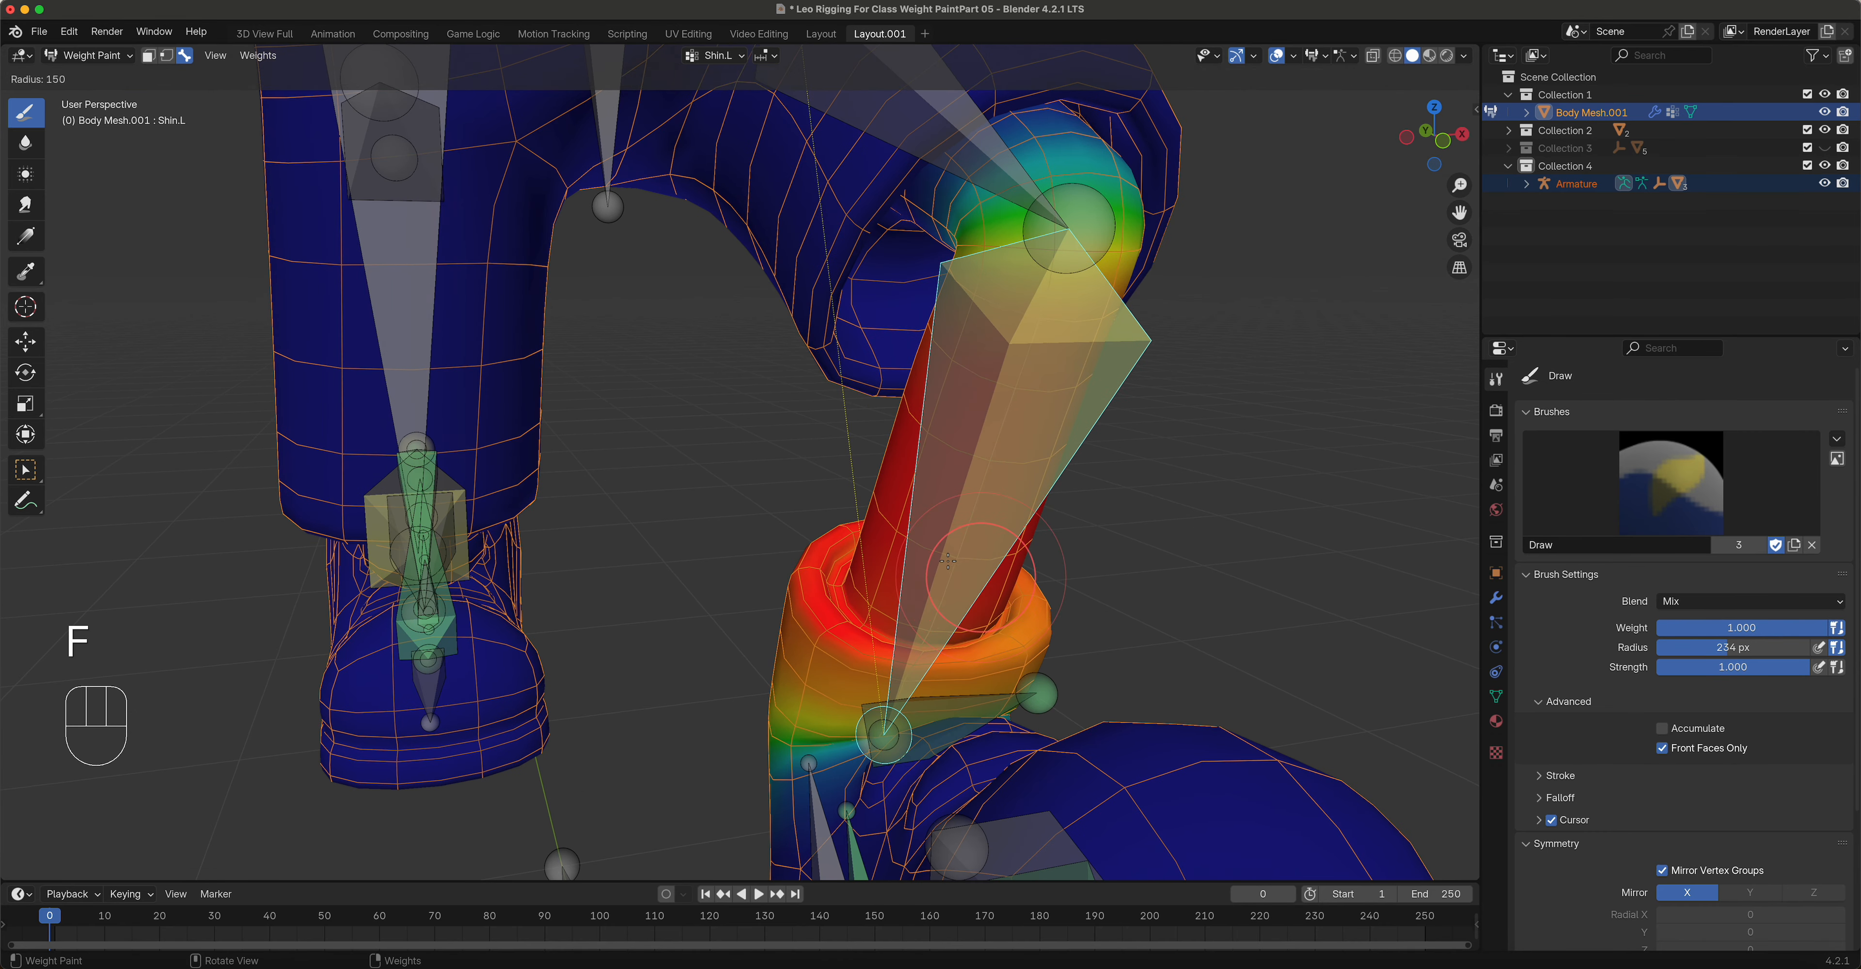
click(955, 576)
mouse_move(969, 646)
mouse_down()
mouse_move(1040, 563)
mouse_move(1009, 607)
mouse_up()
middle_drag(845, 595, 1027, 417)
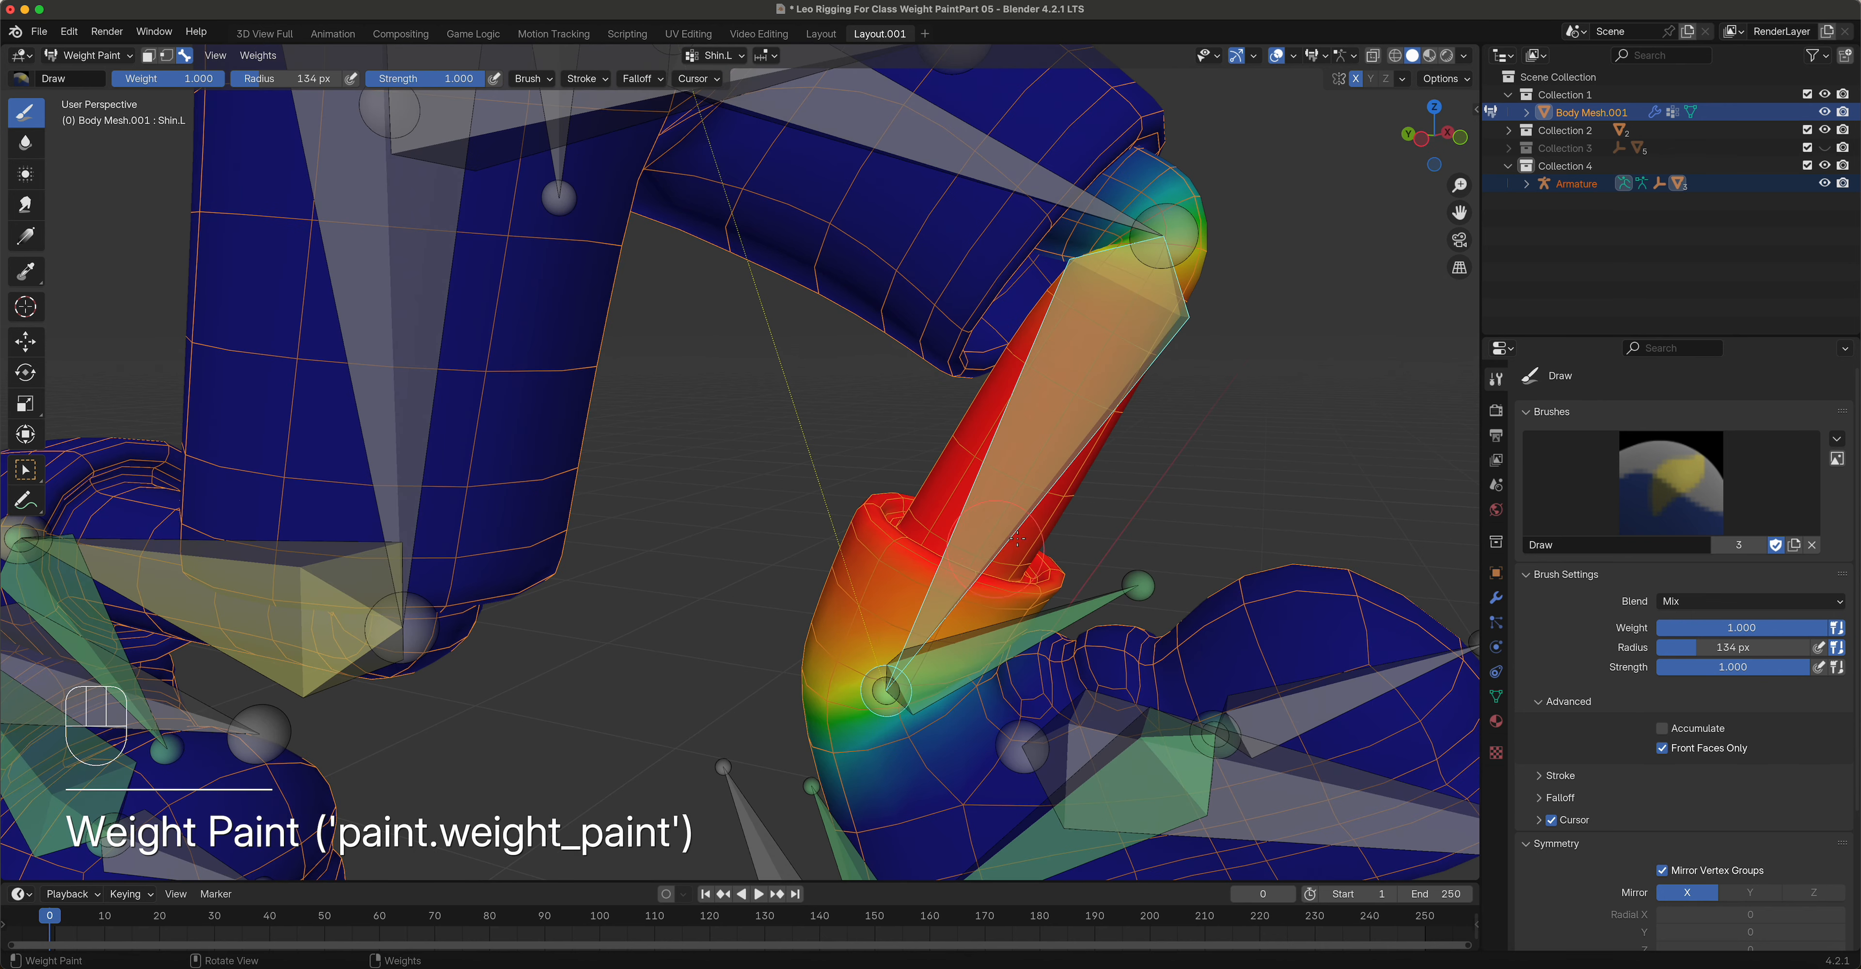
scroll(945, 587, up, 3)
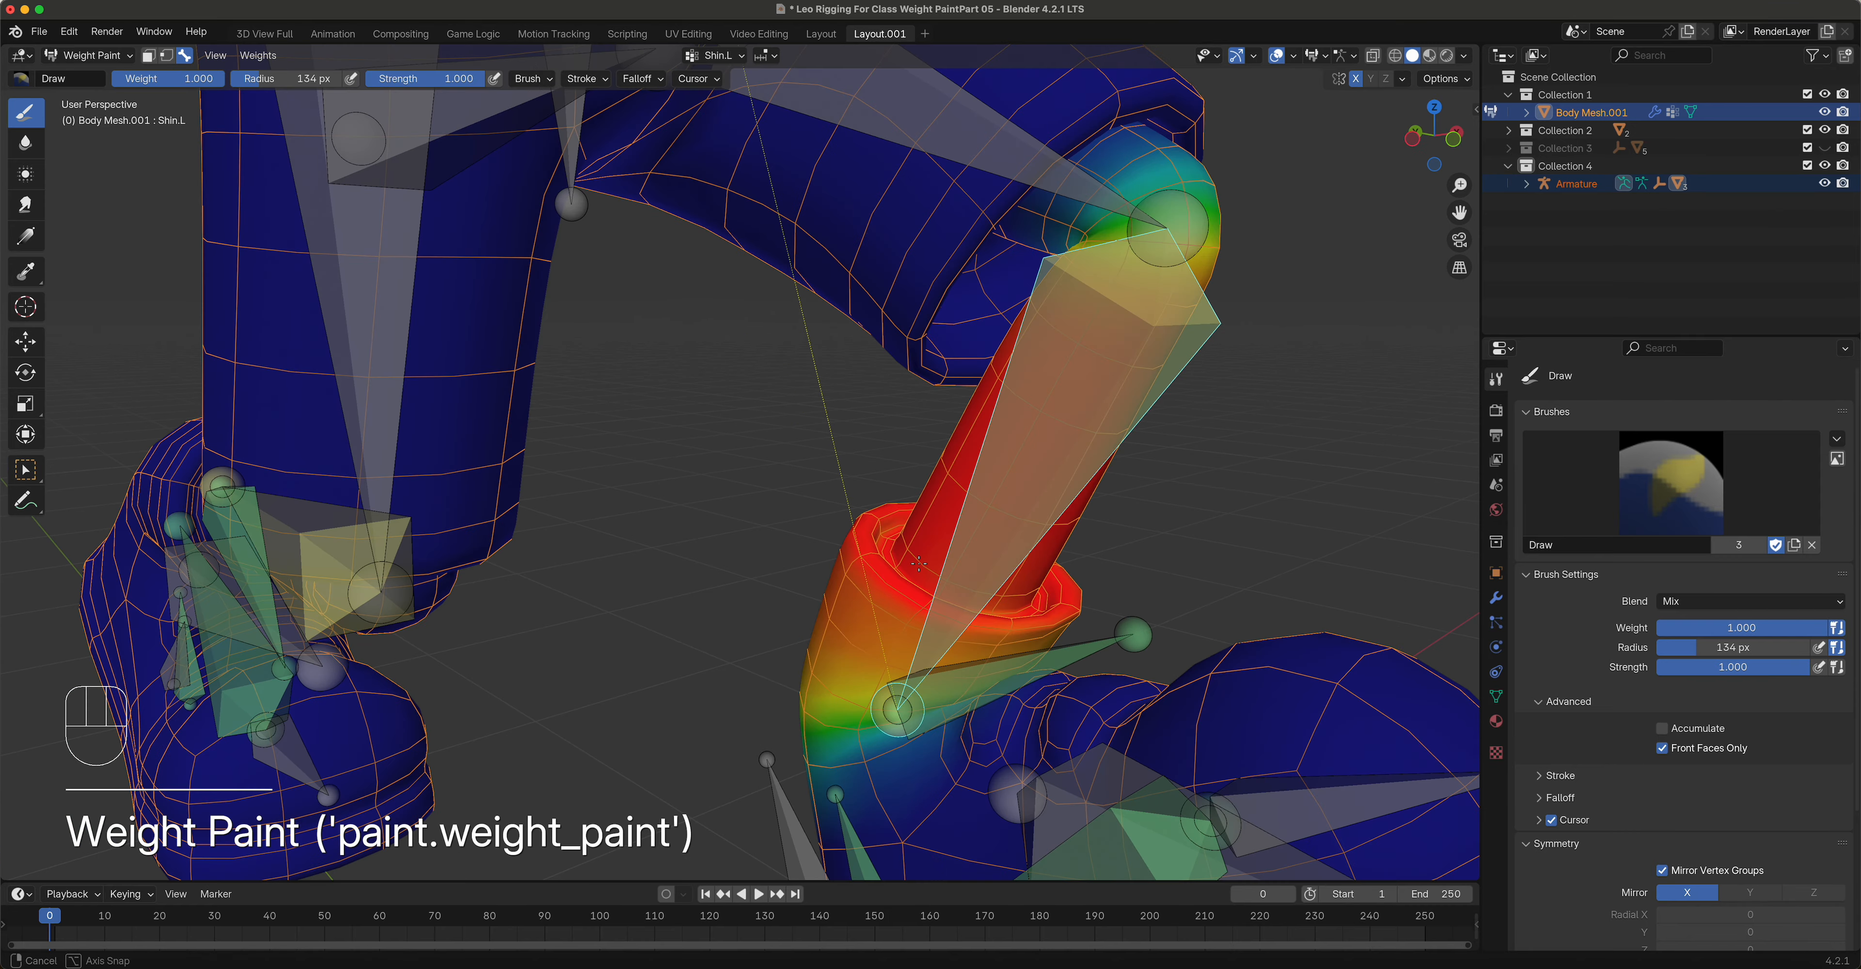
shift+middle_drag(1113, 744, 643, 585)
drag(649, 569, 692, 572)
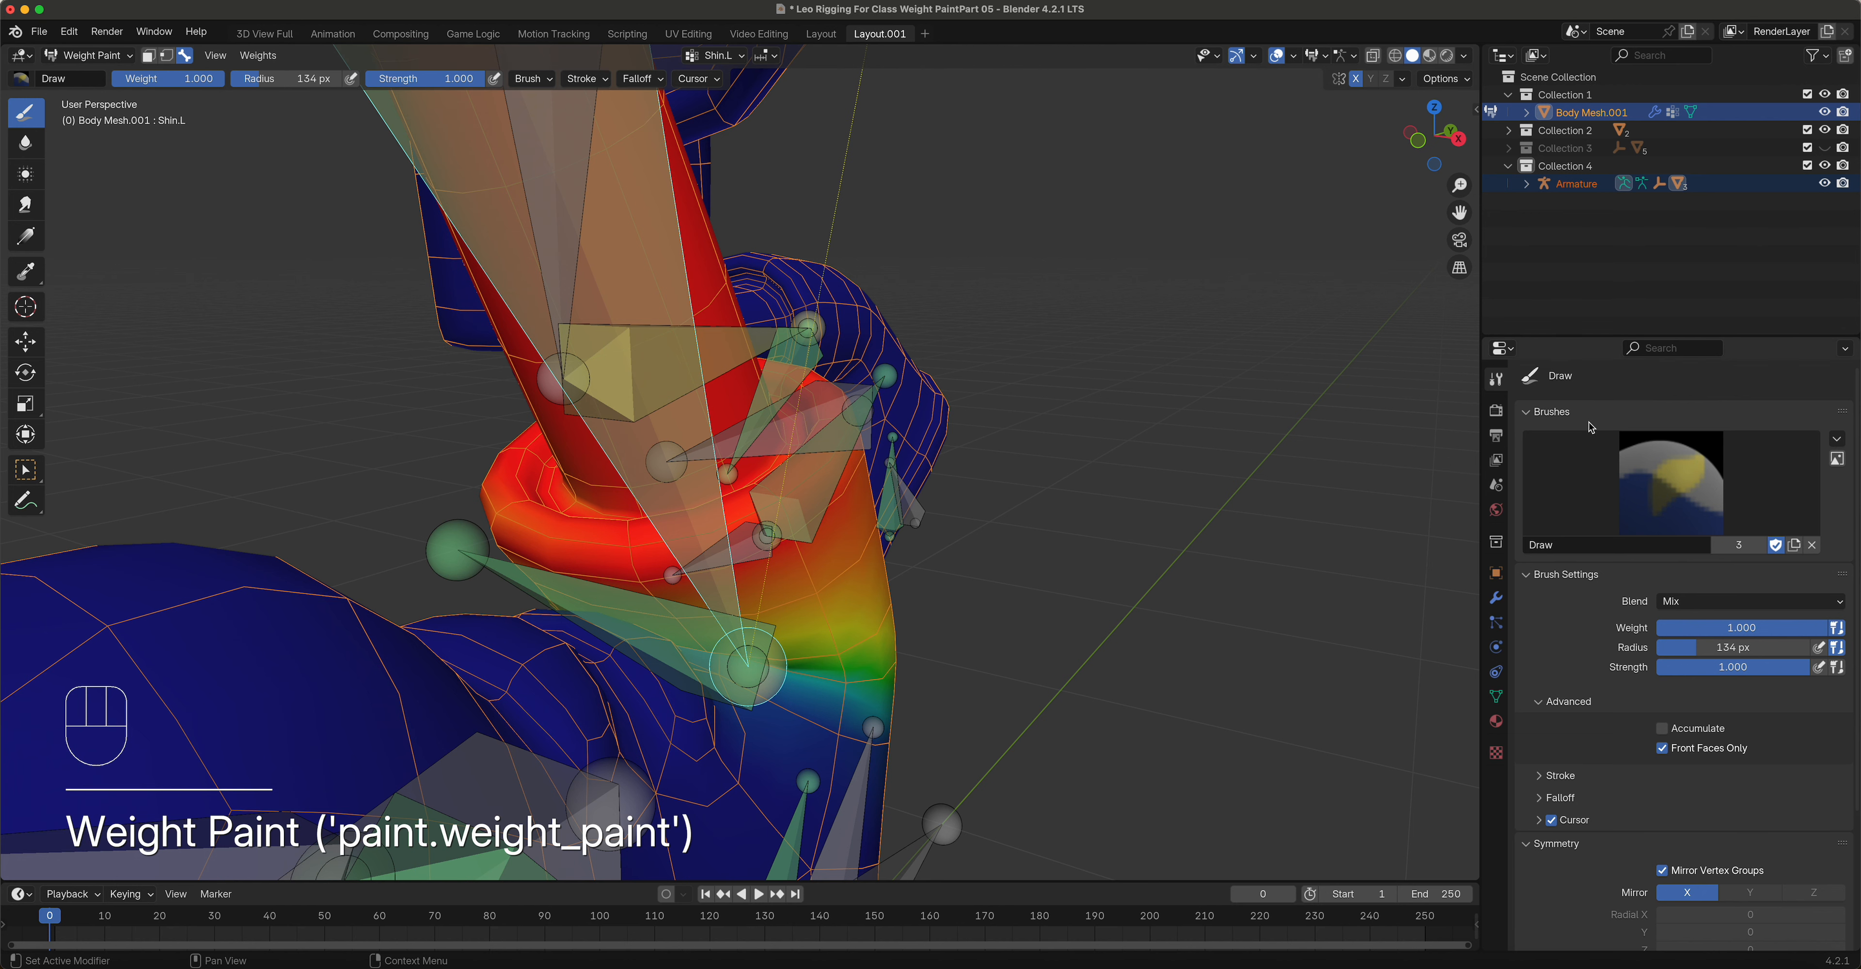
Step: Try the Stick bone display on the armature and switch it back to Octahedral
click(1575, 184)
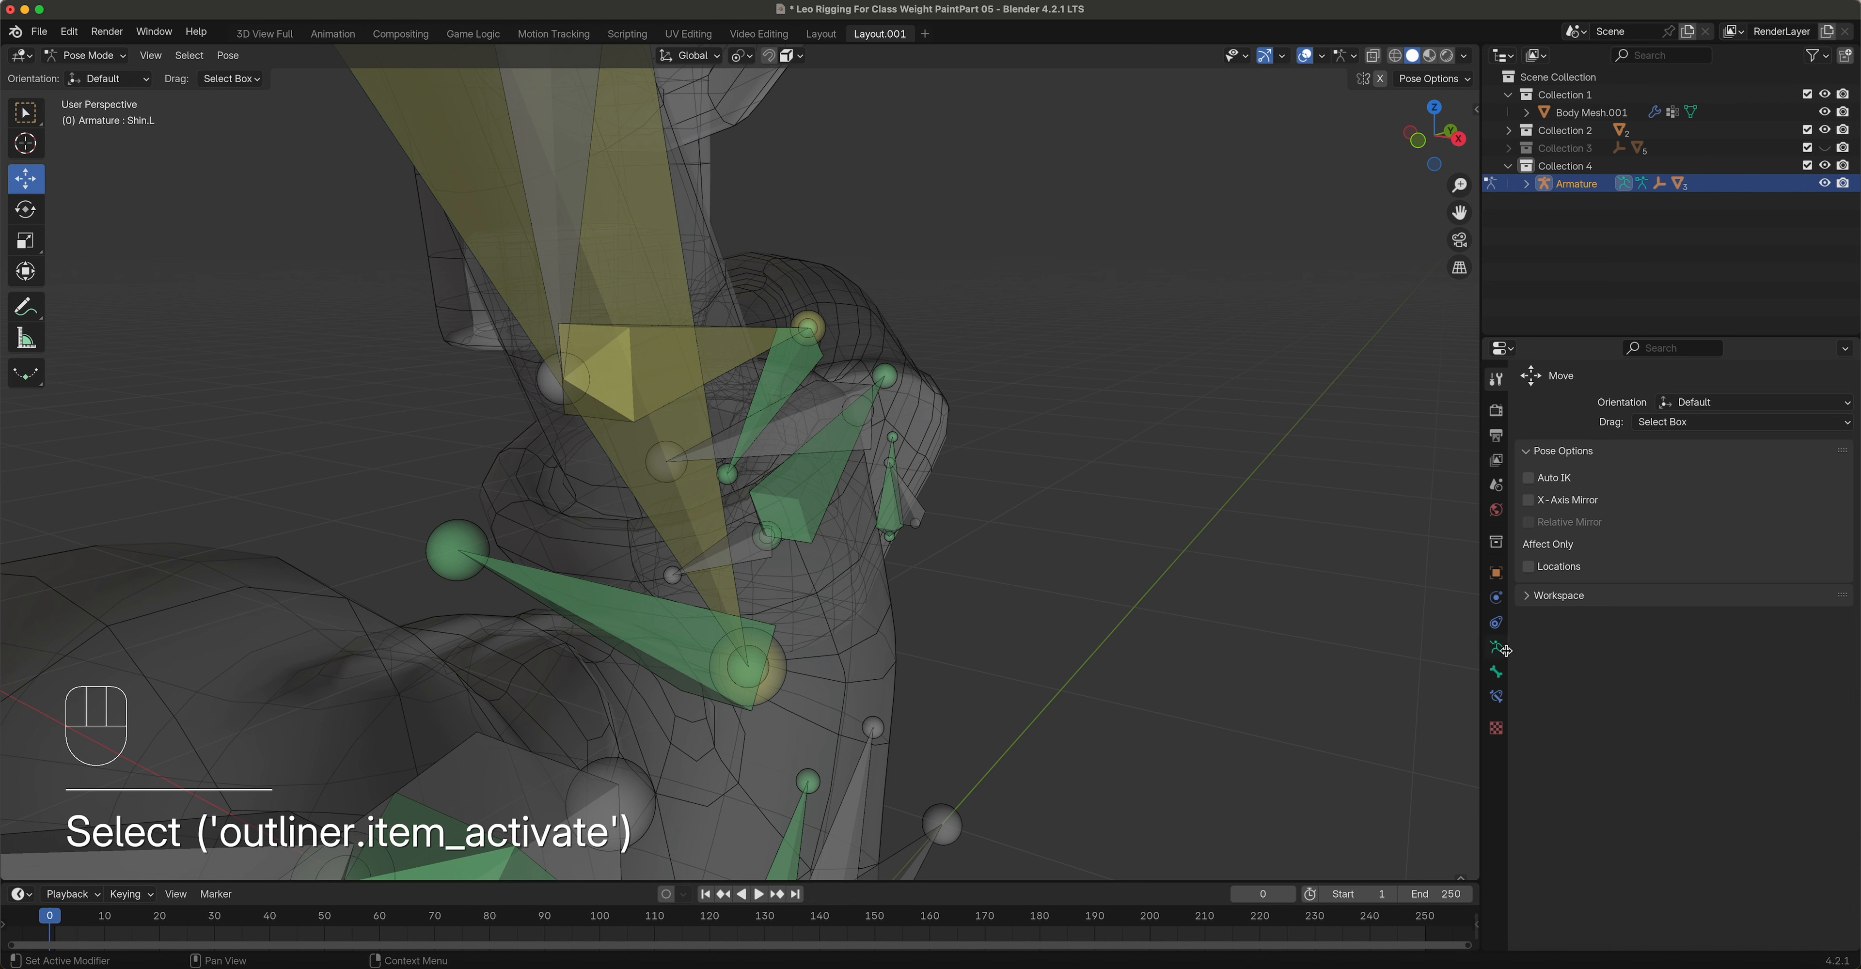
click(1497, 648)
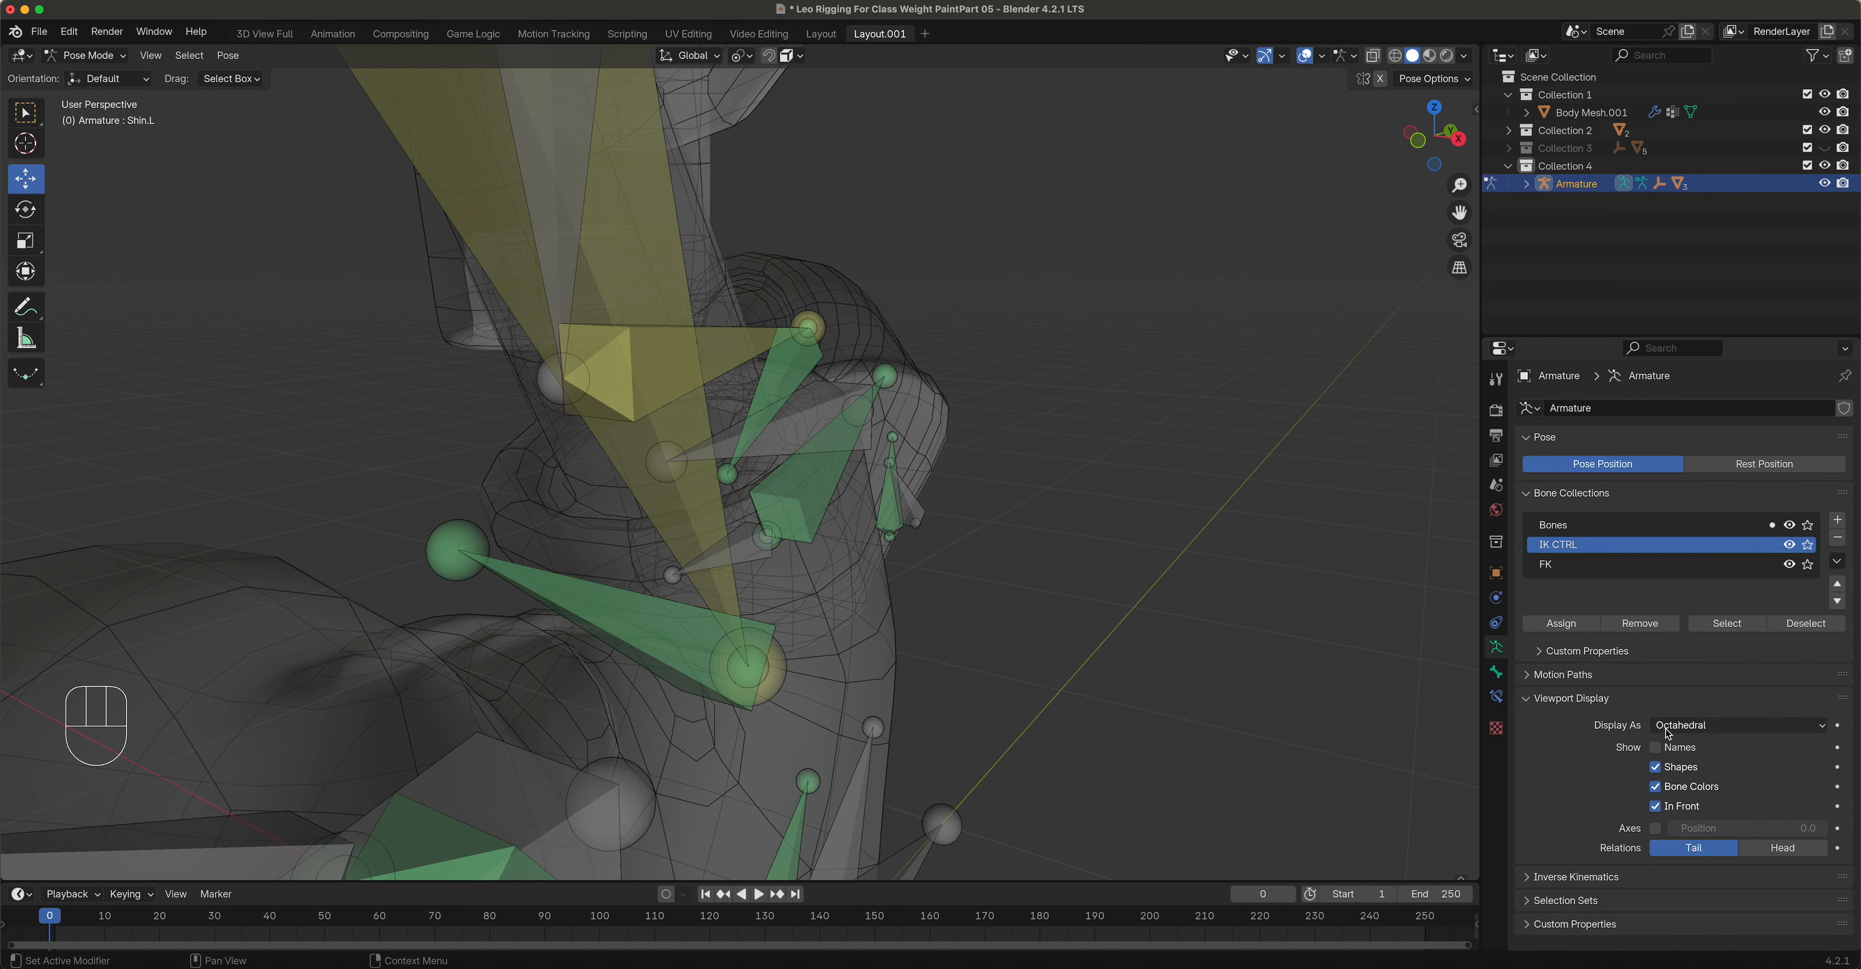
click(1692, 735)
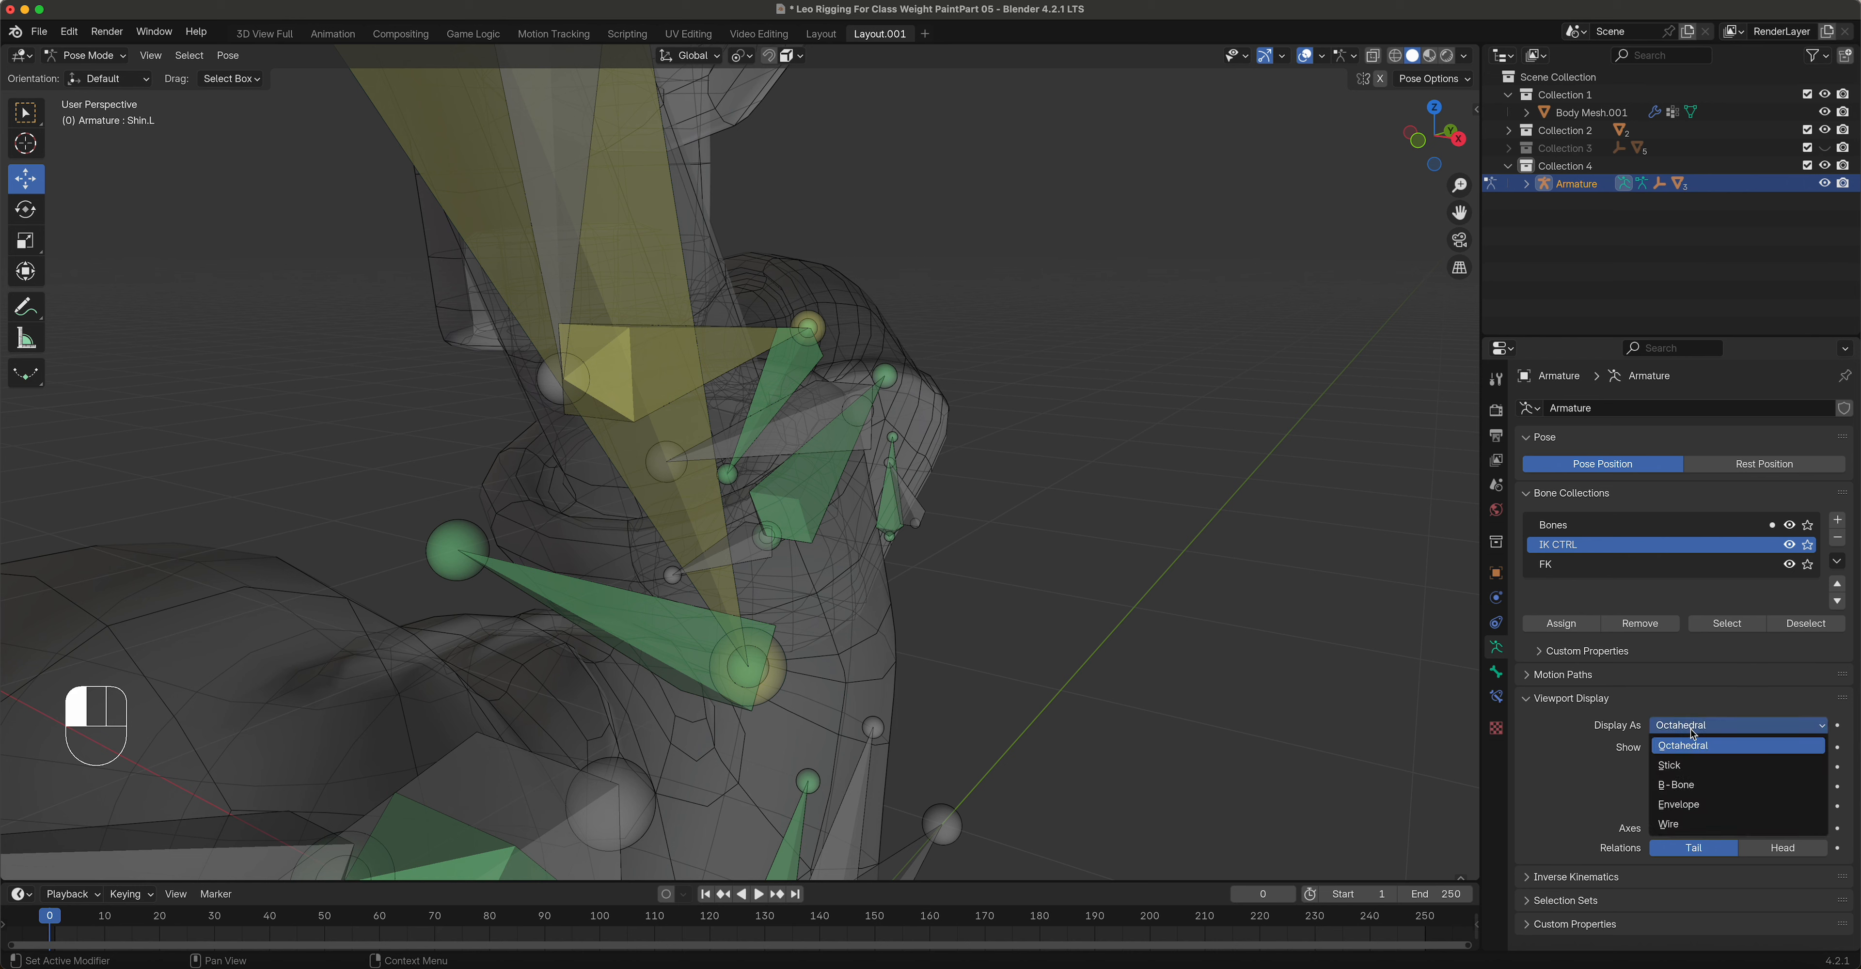
click(1695, 765)
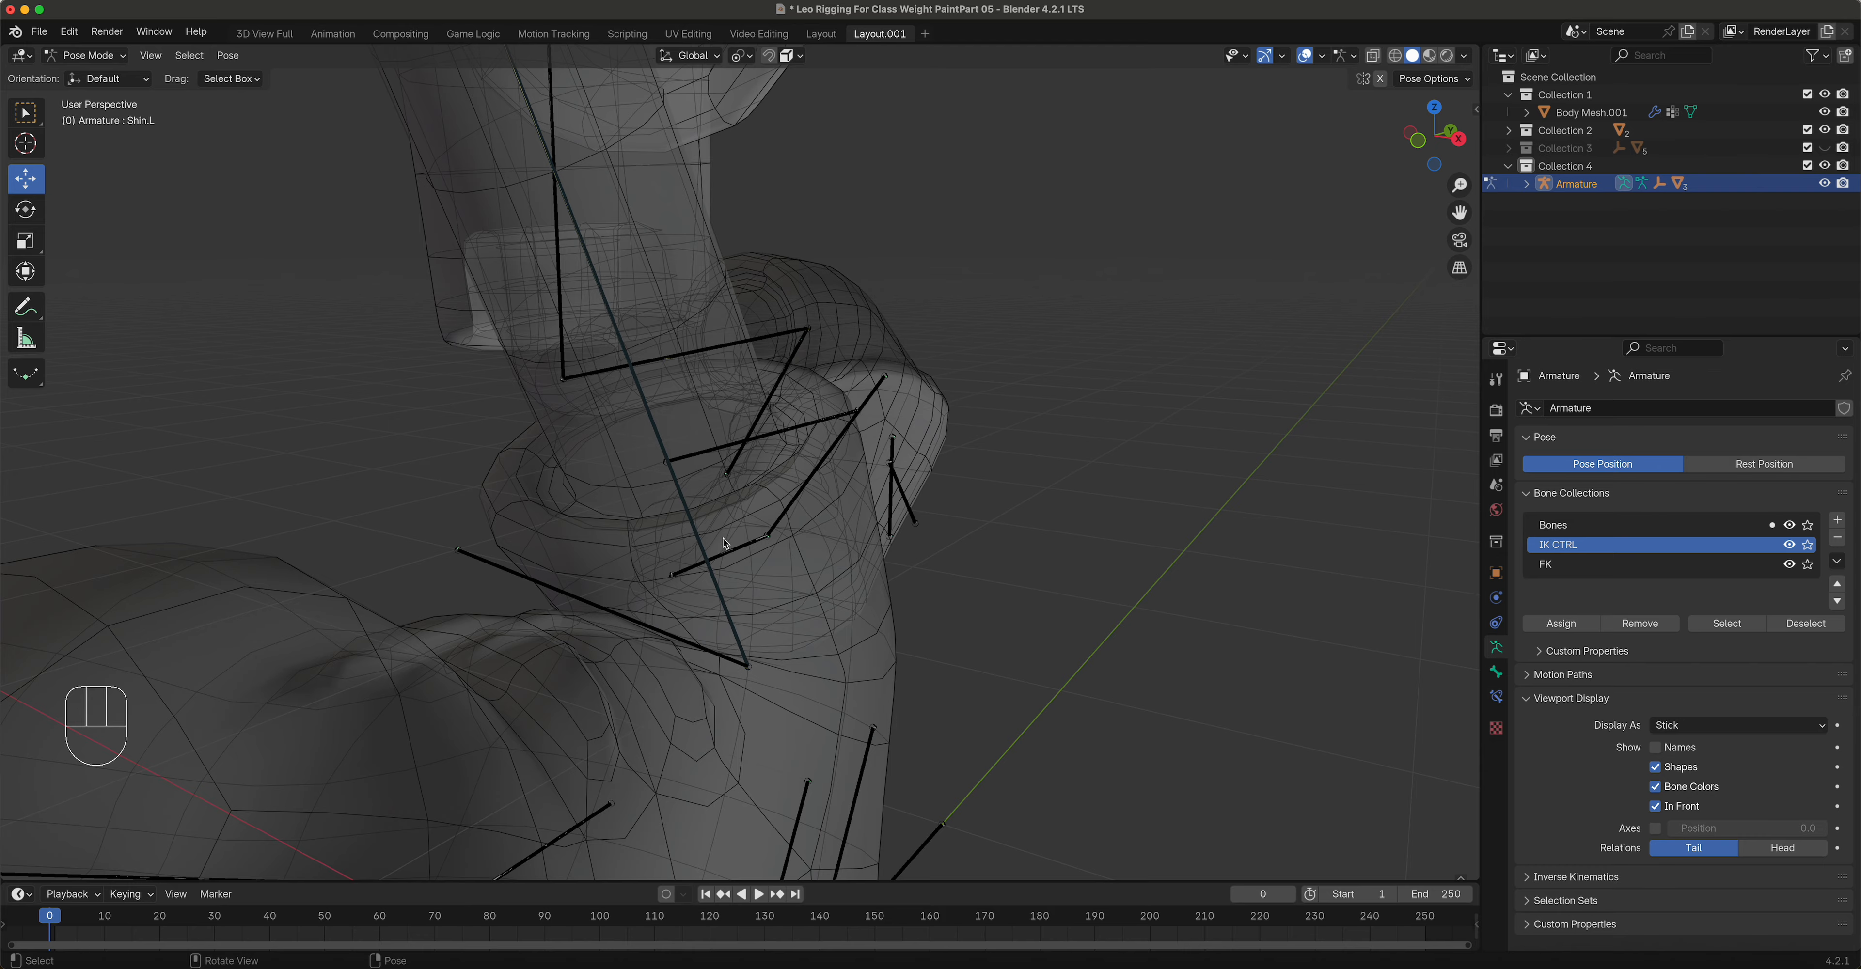
middle_drag(693, 564, 616, 494)
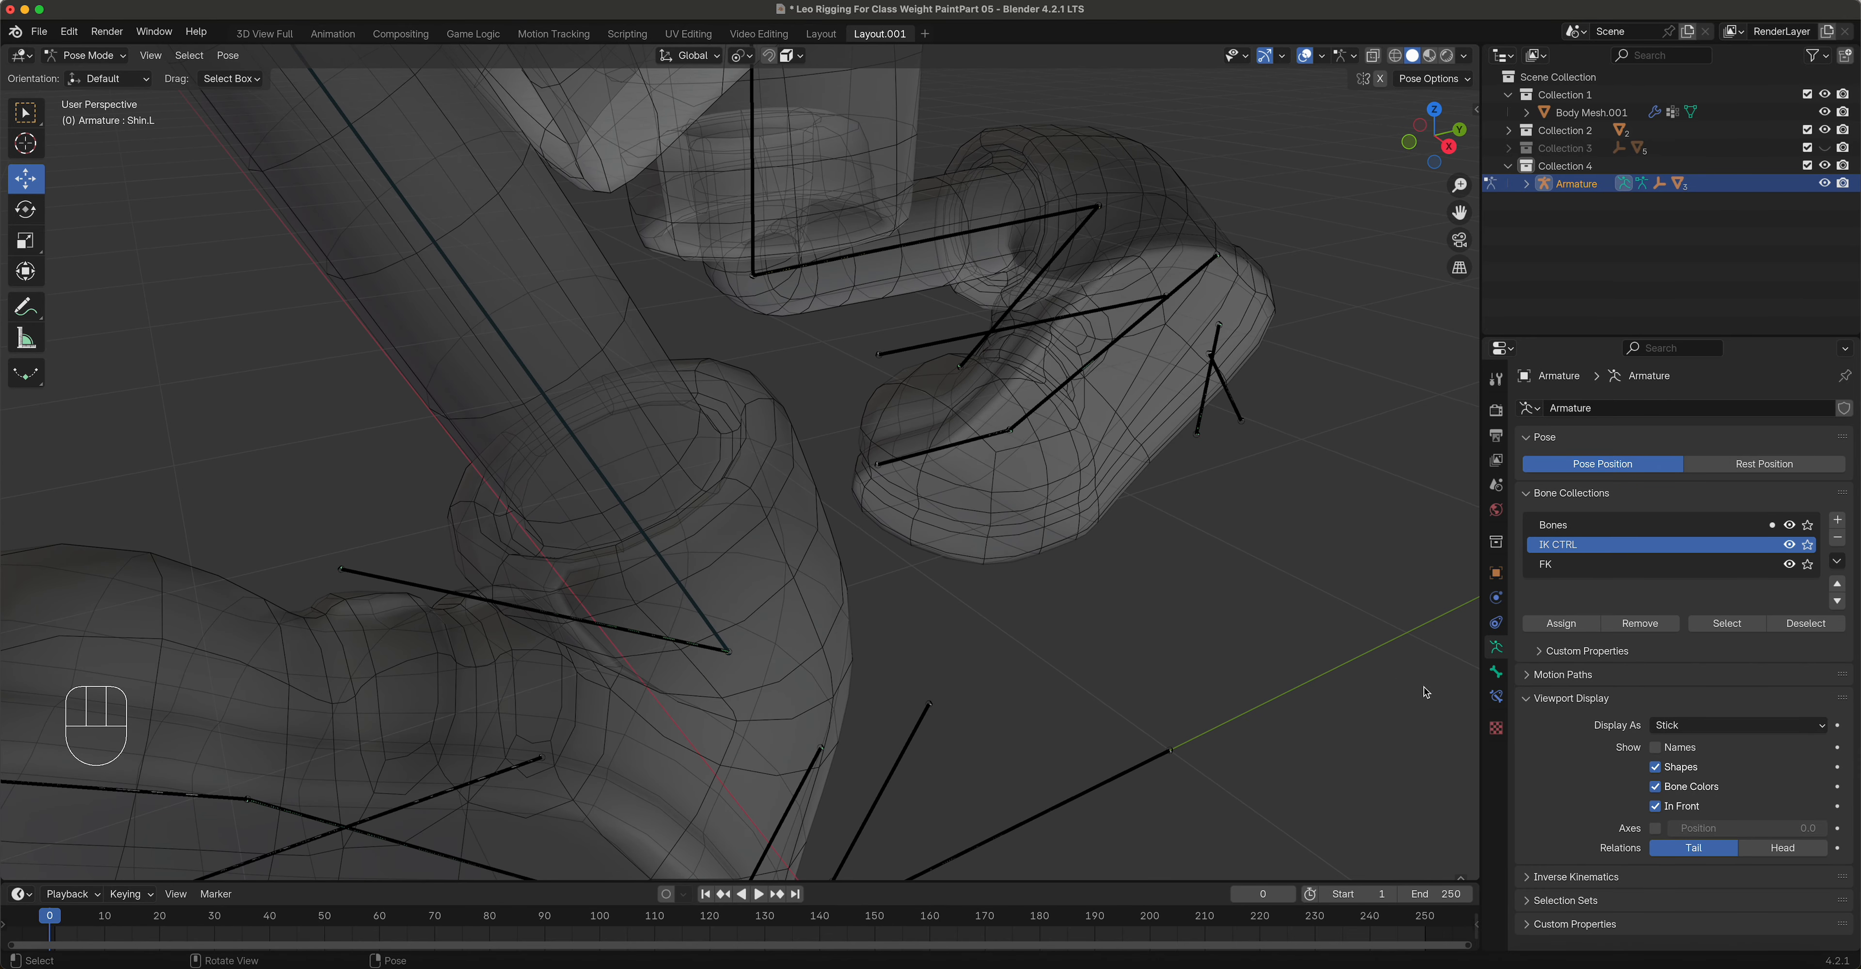
click(1703, 725)
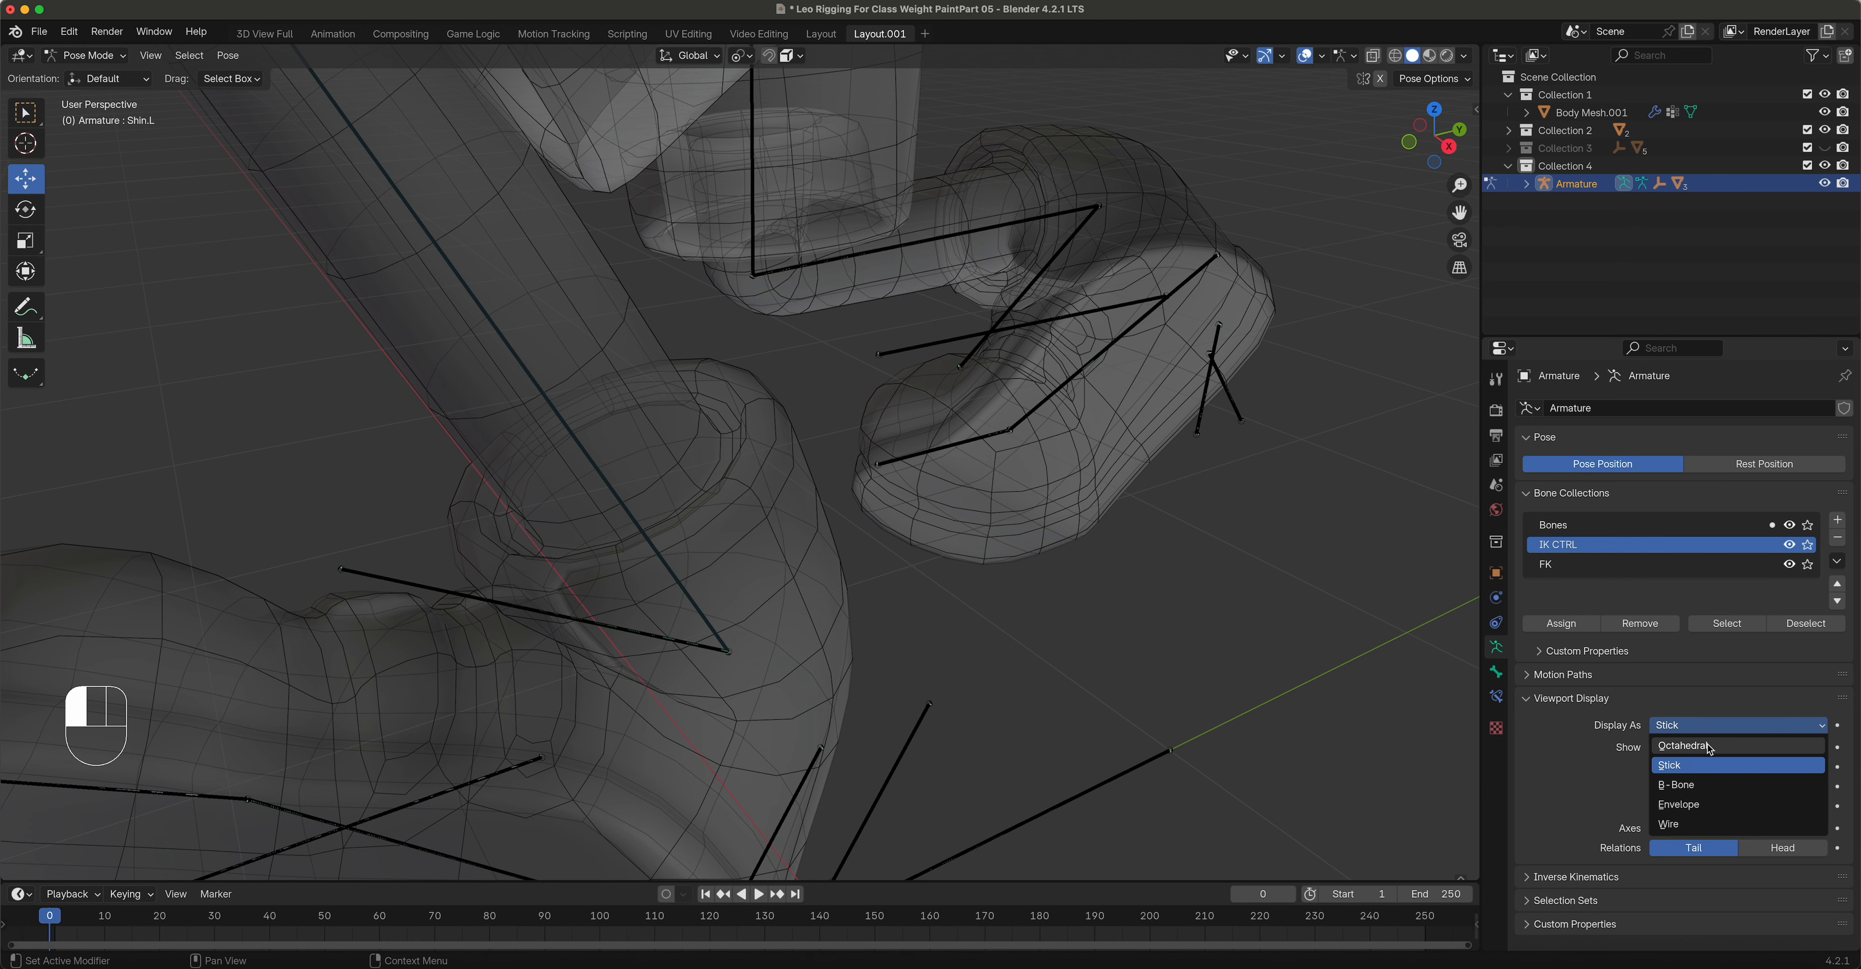
click(1708, 747)
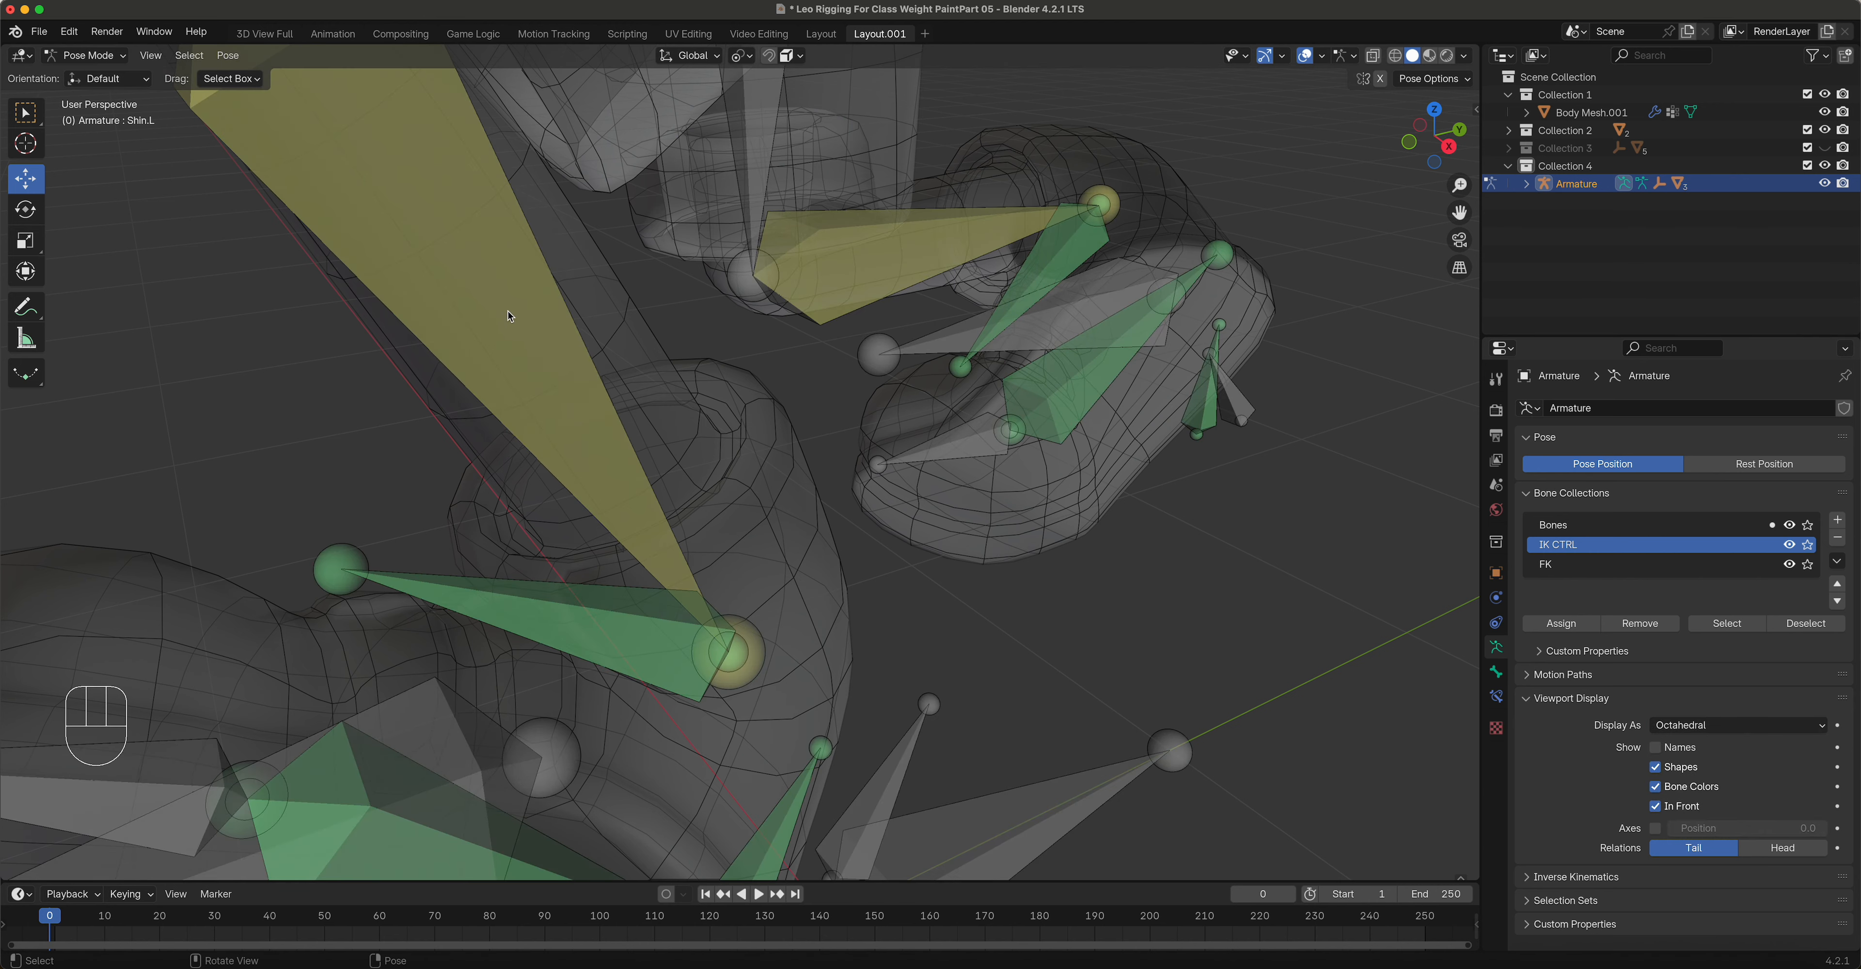
Step: Return the armature and the body mesh to Object Mode and clear the selection
scroll(555, 352, down, 3)
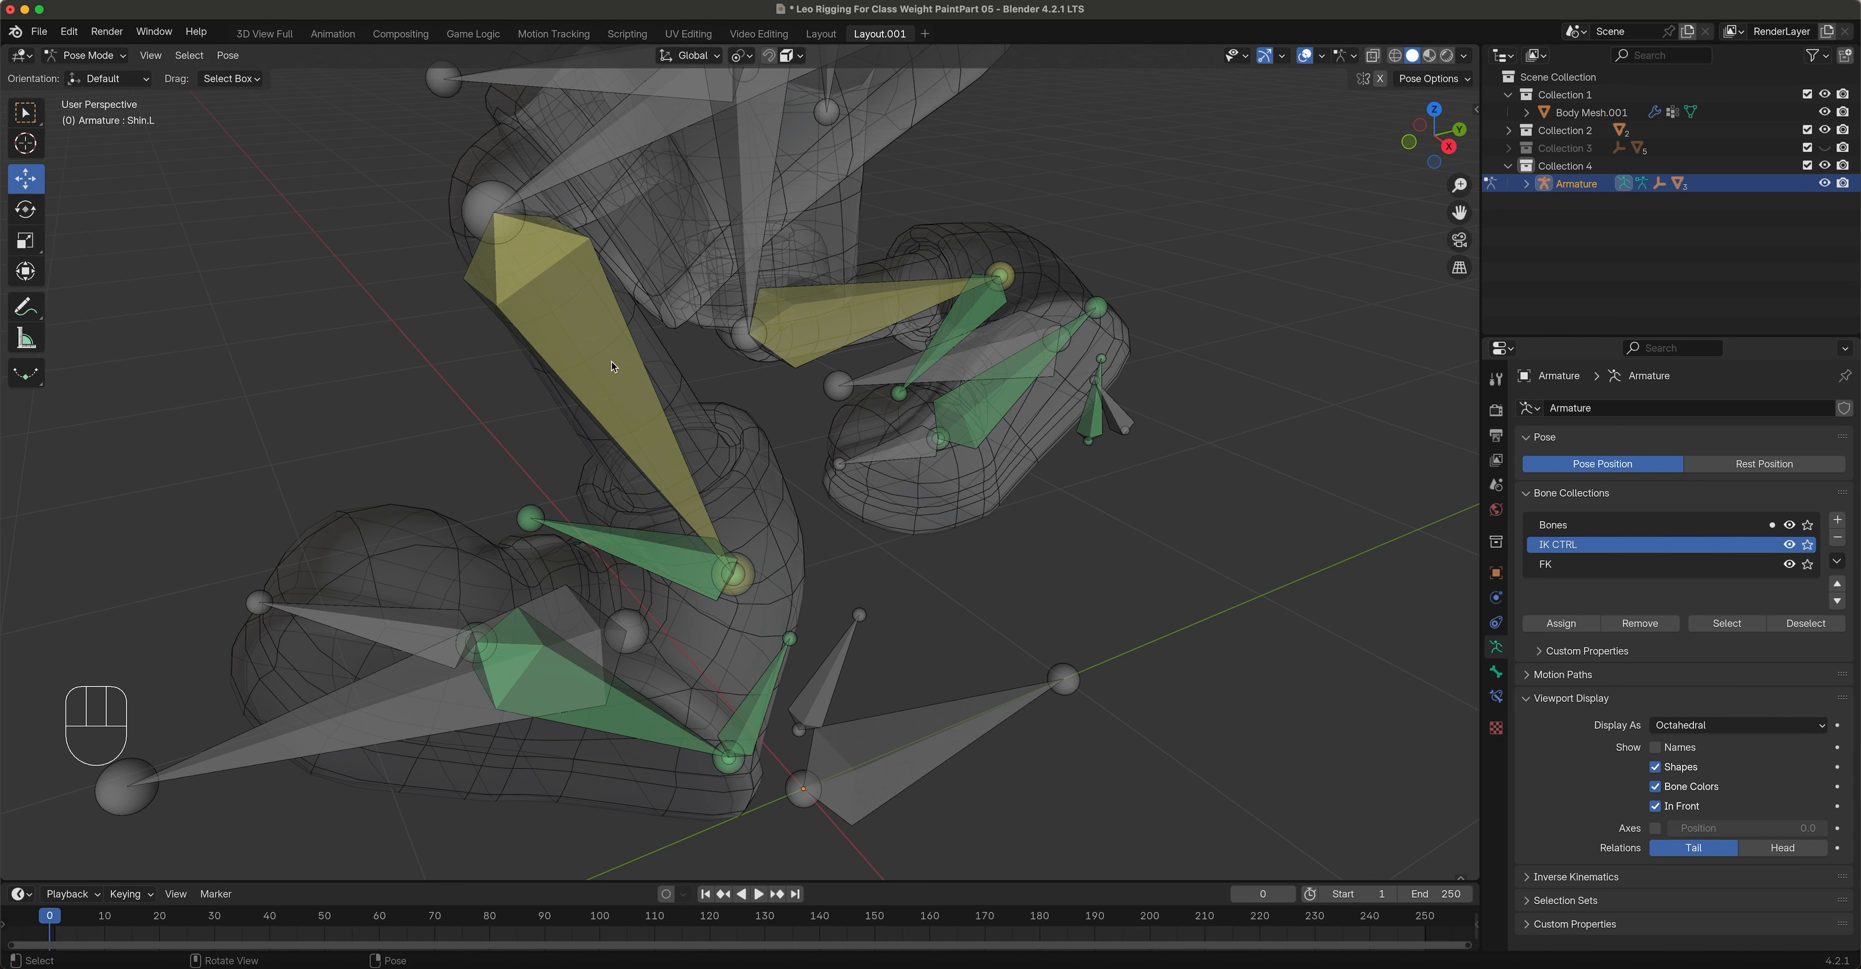
click(114, 58)
click(83, 74)
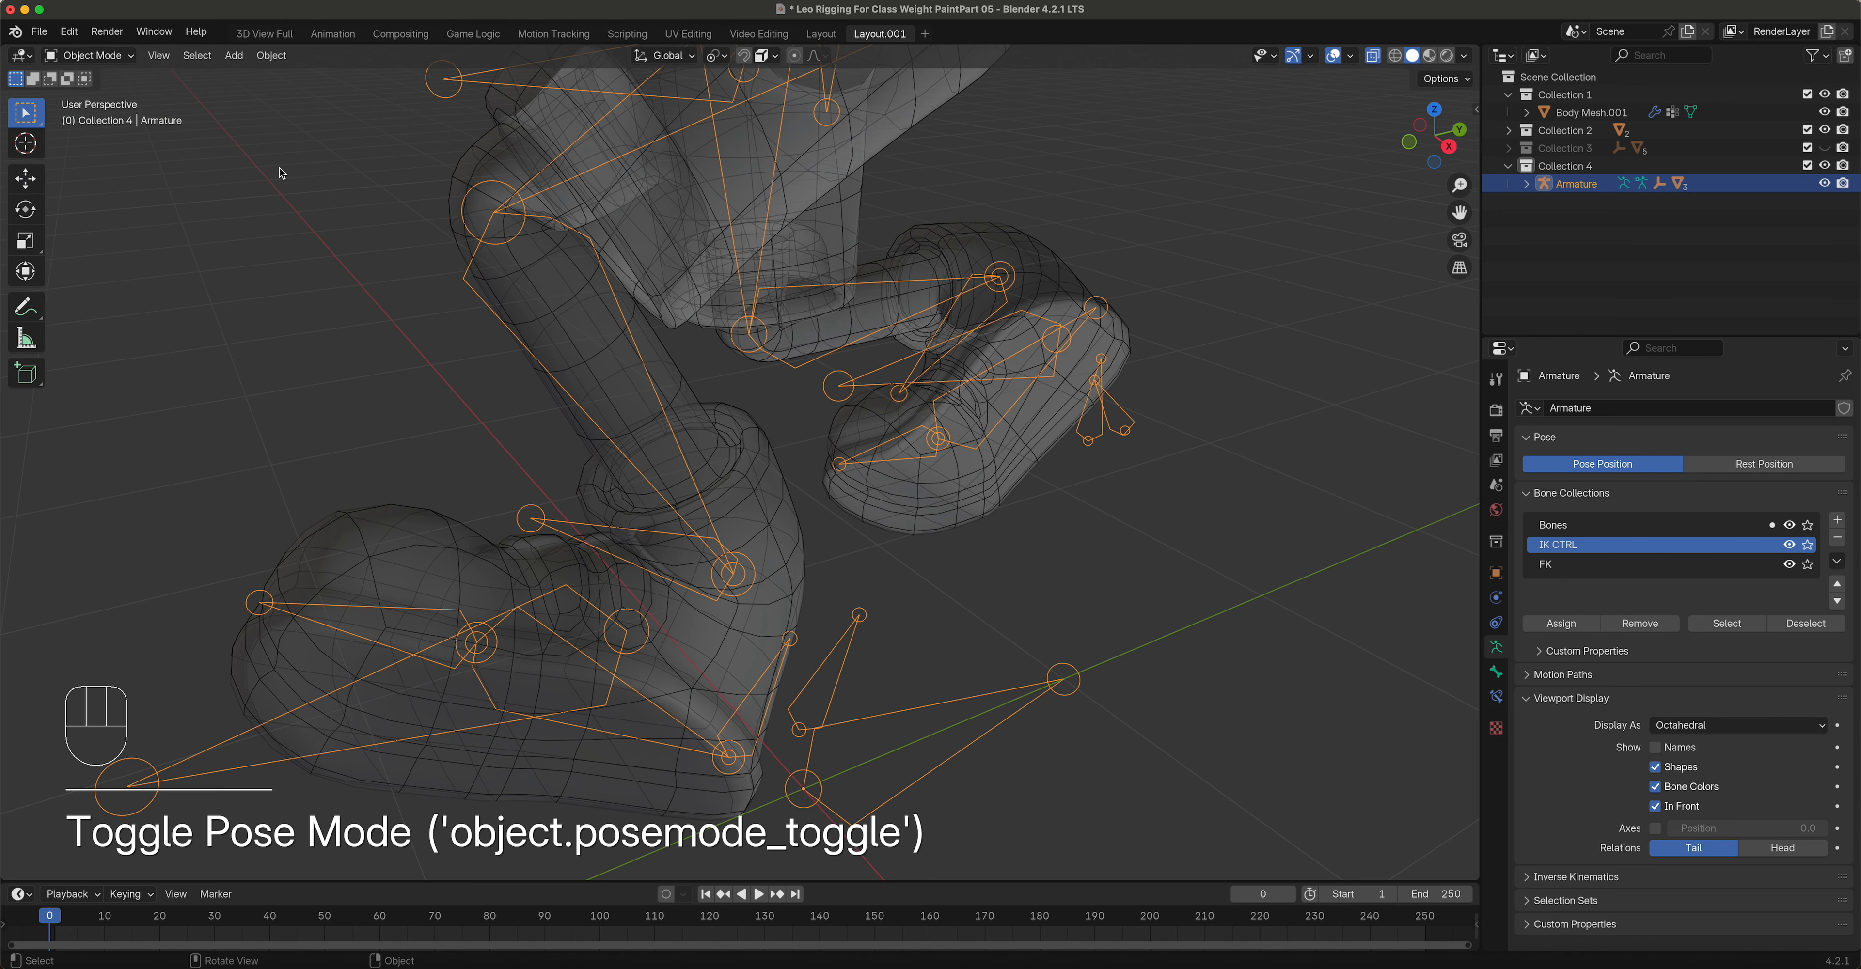
shift+click(658, 358)
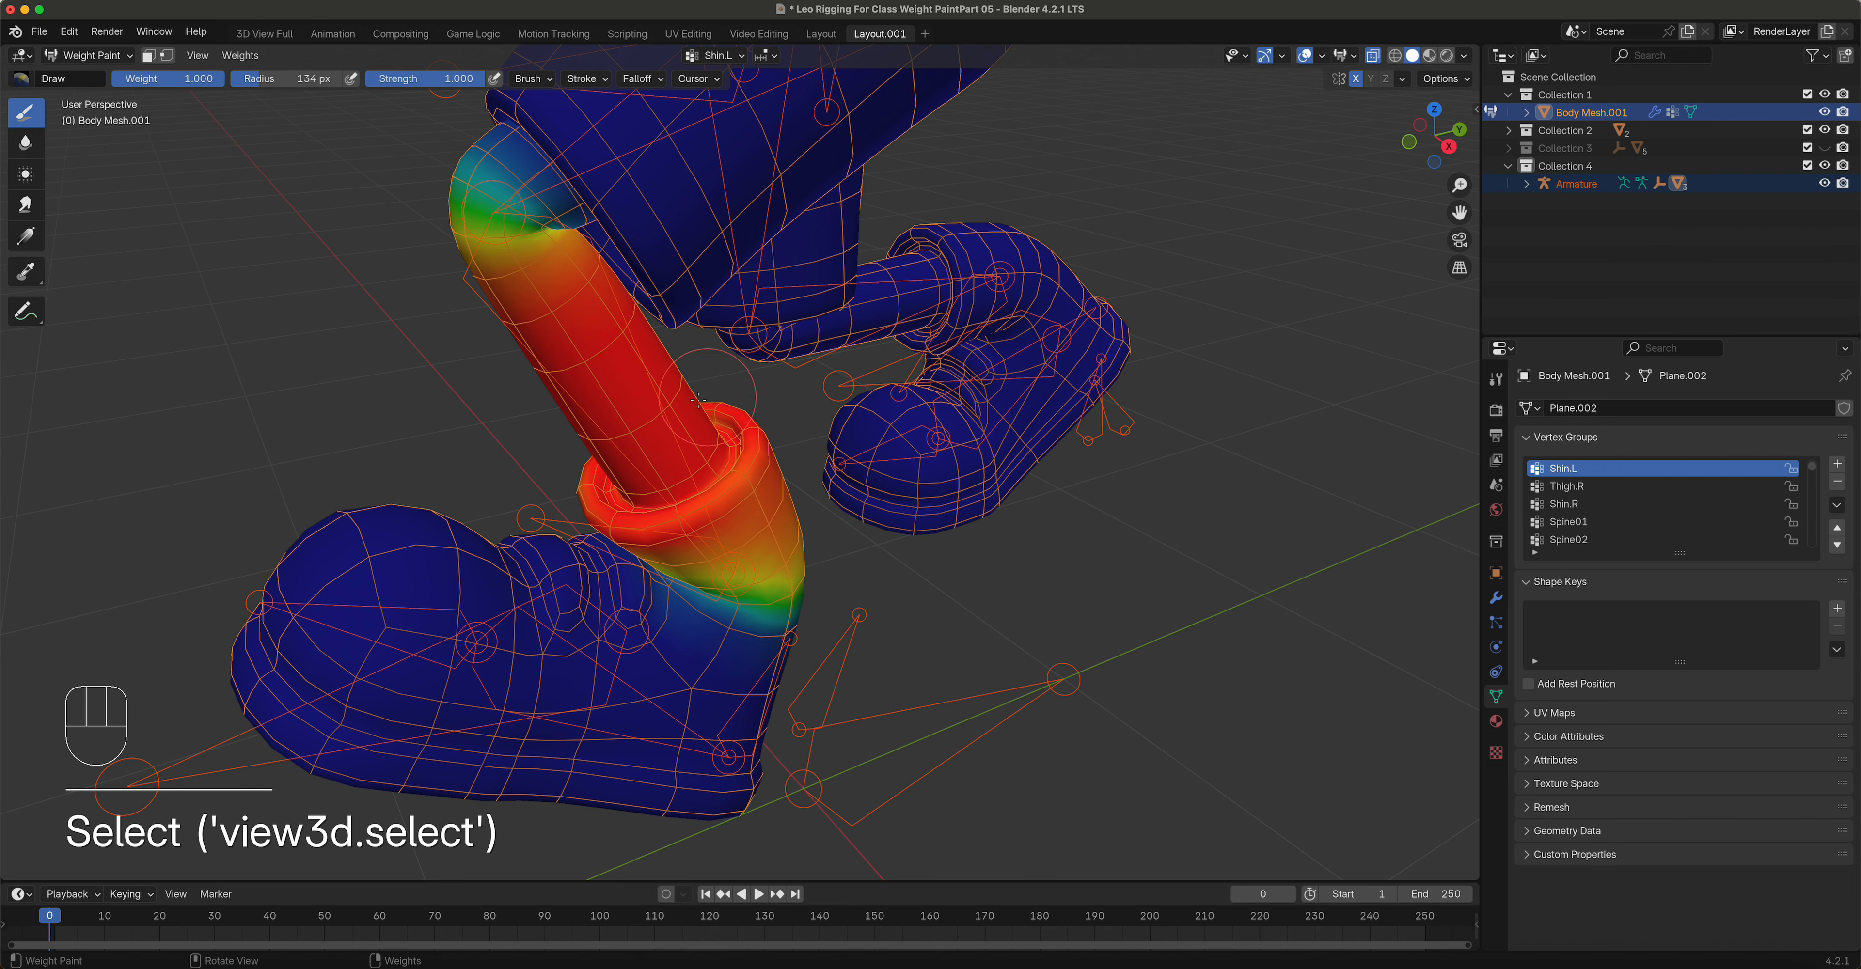
click(85, 58)
click(94, 73)
click(295, 280)
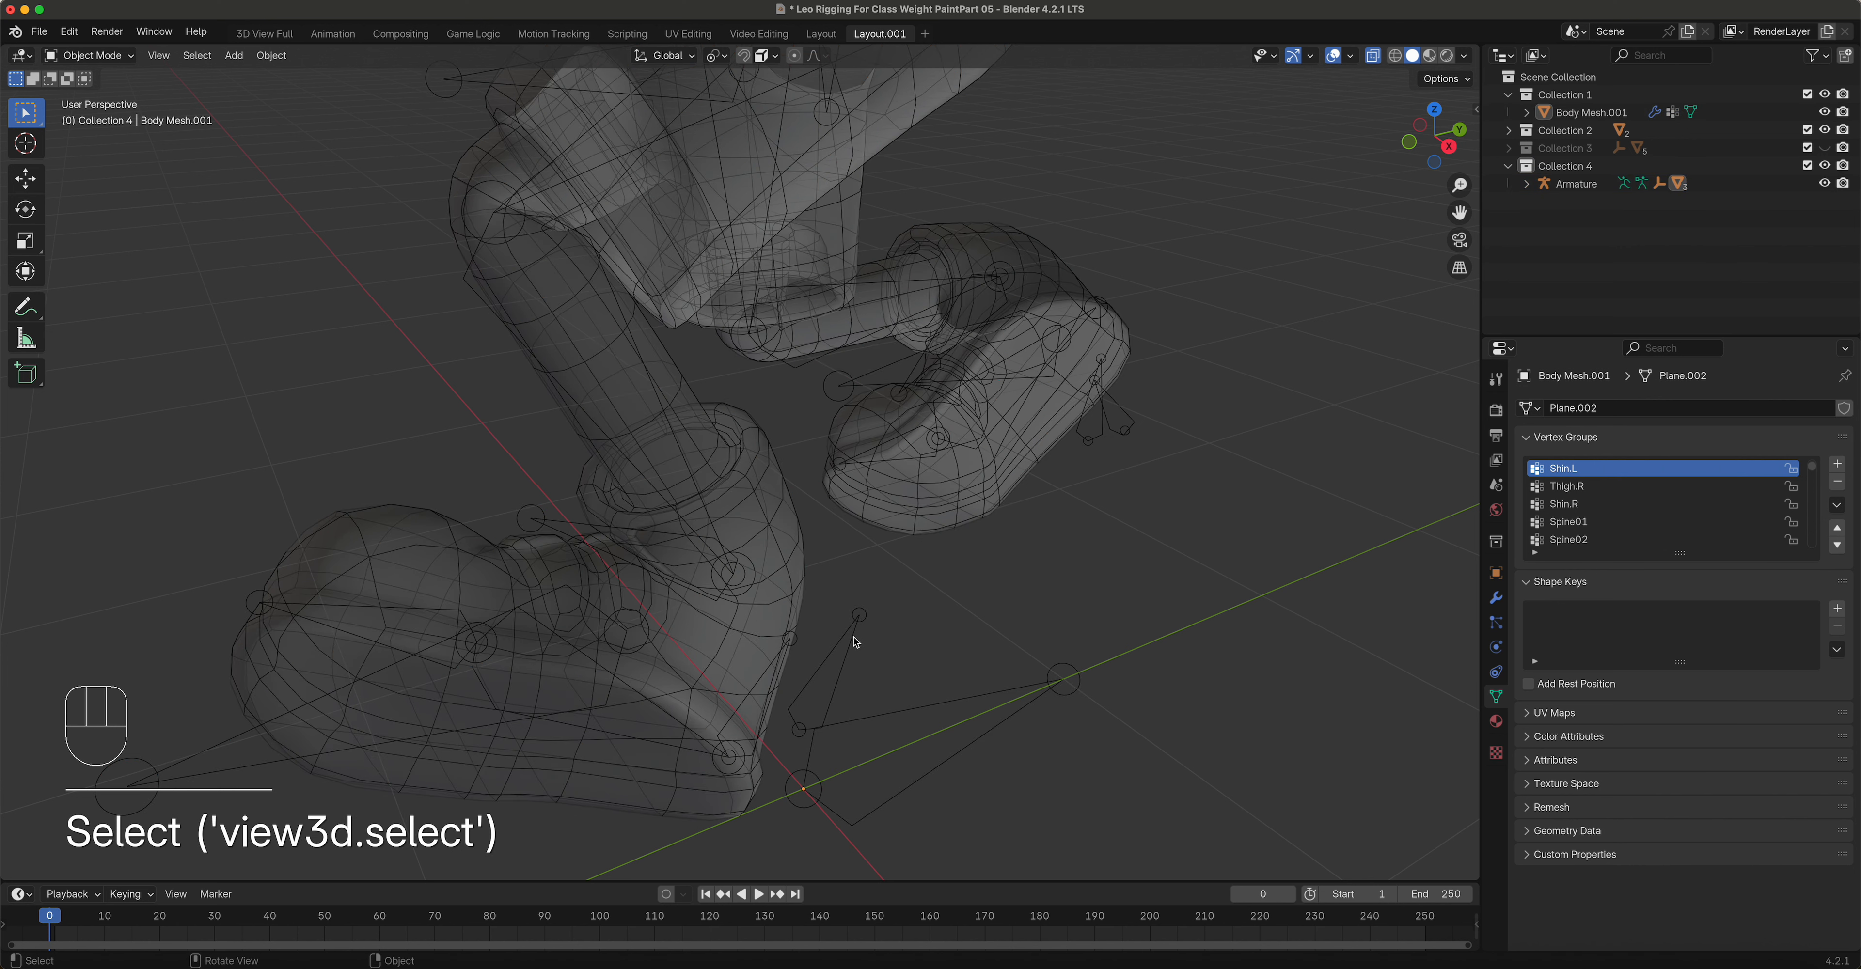
Step: Select the armature together with the body mesh as the active object and switch to Weight Paint mode
drag(804, 783, 814, 778)
click(814, 782)
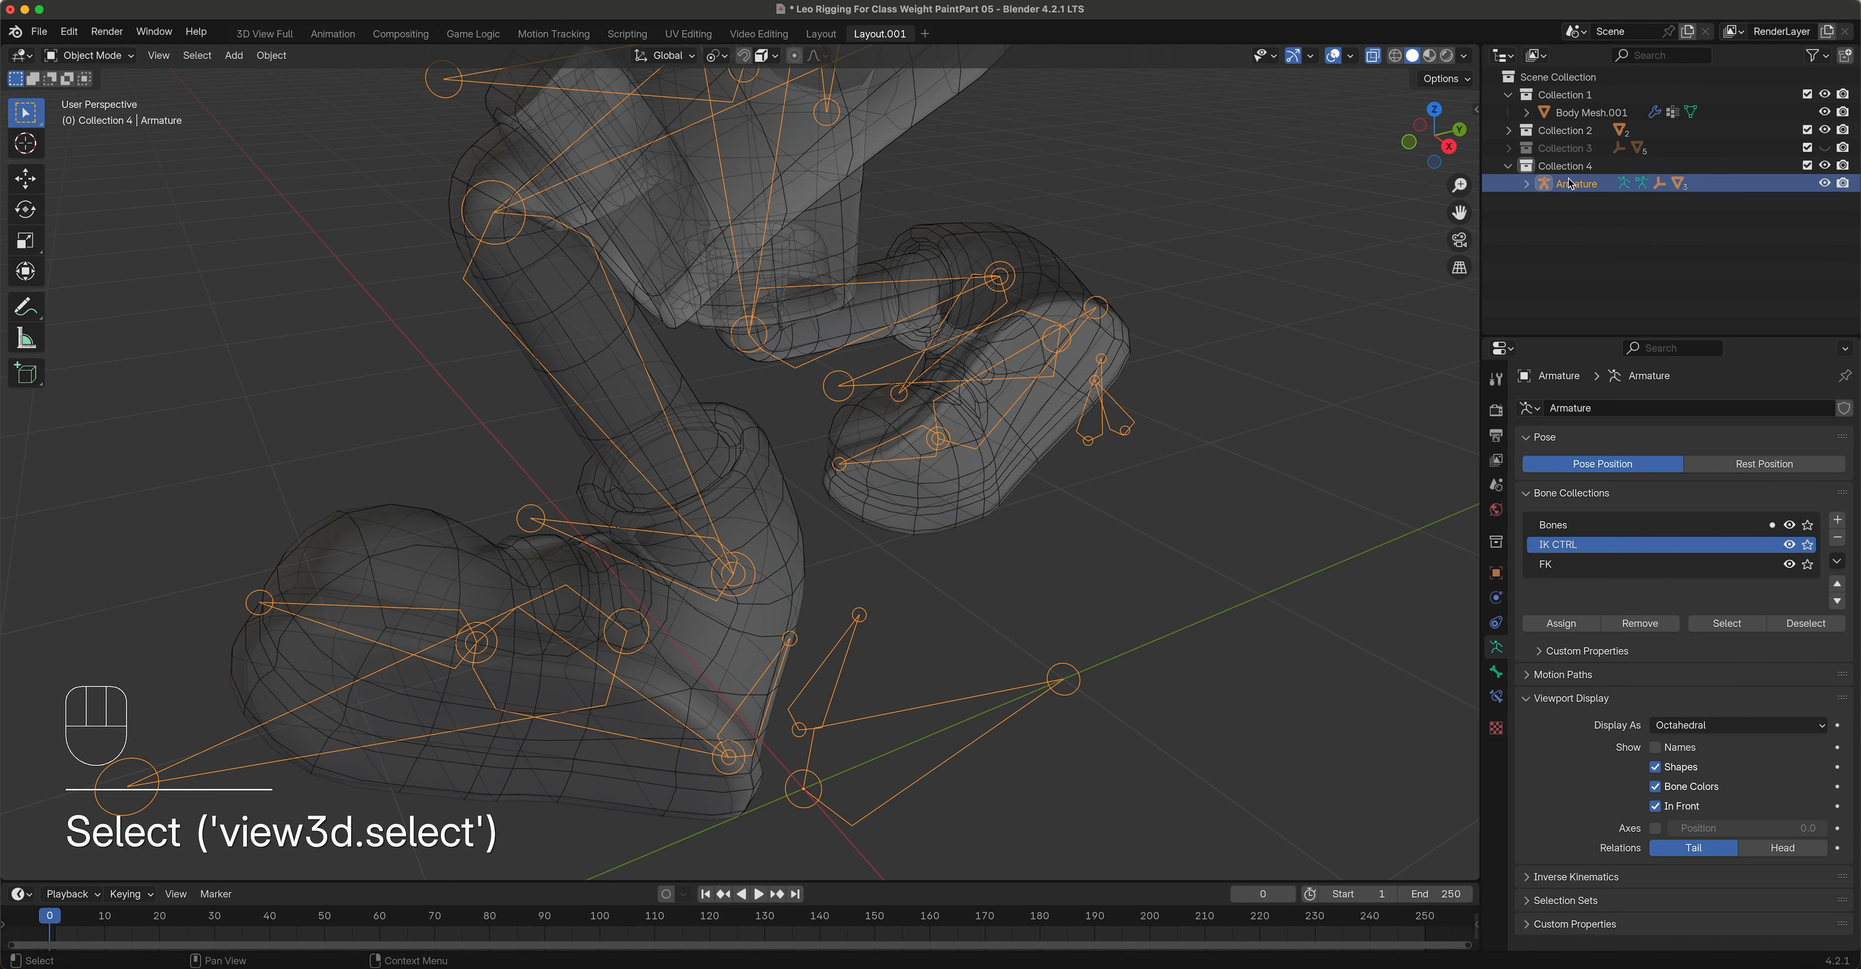
shift+click(988, 491)
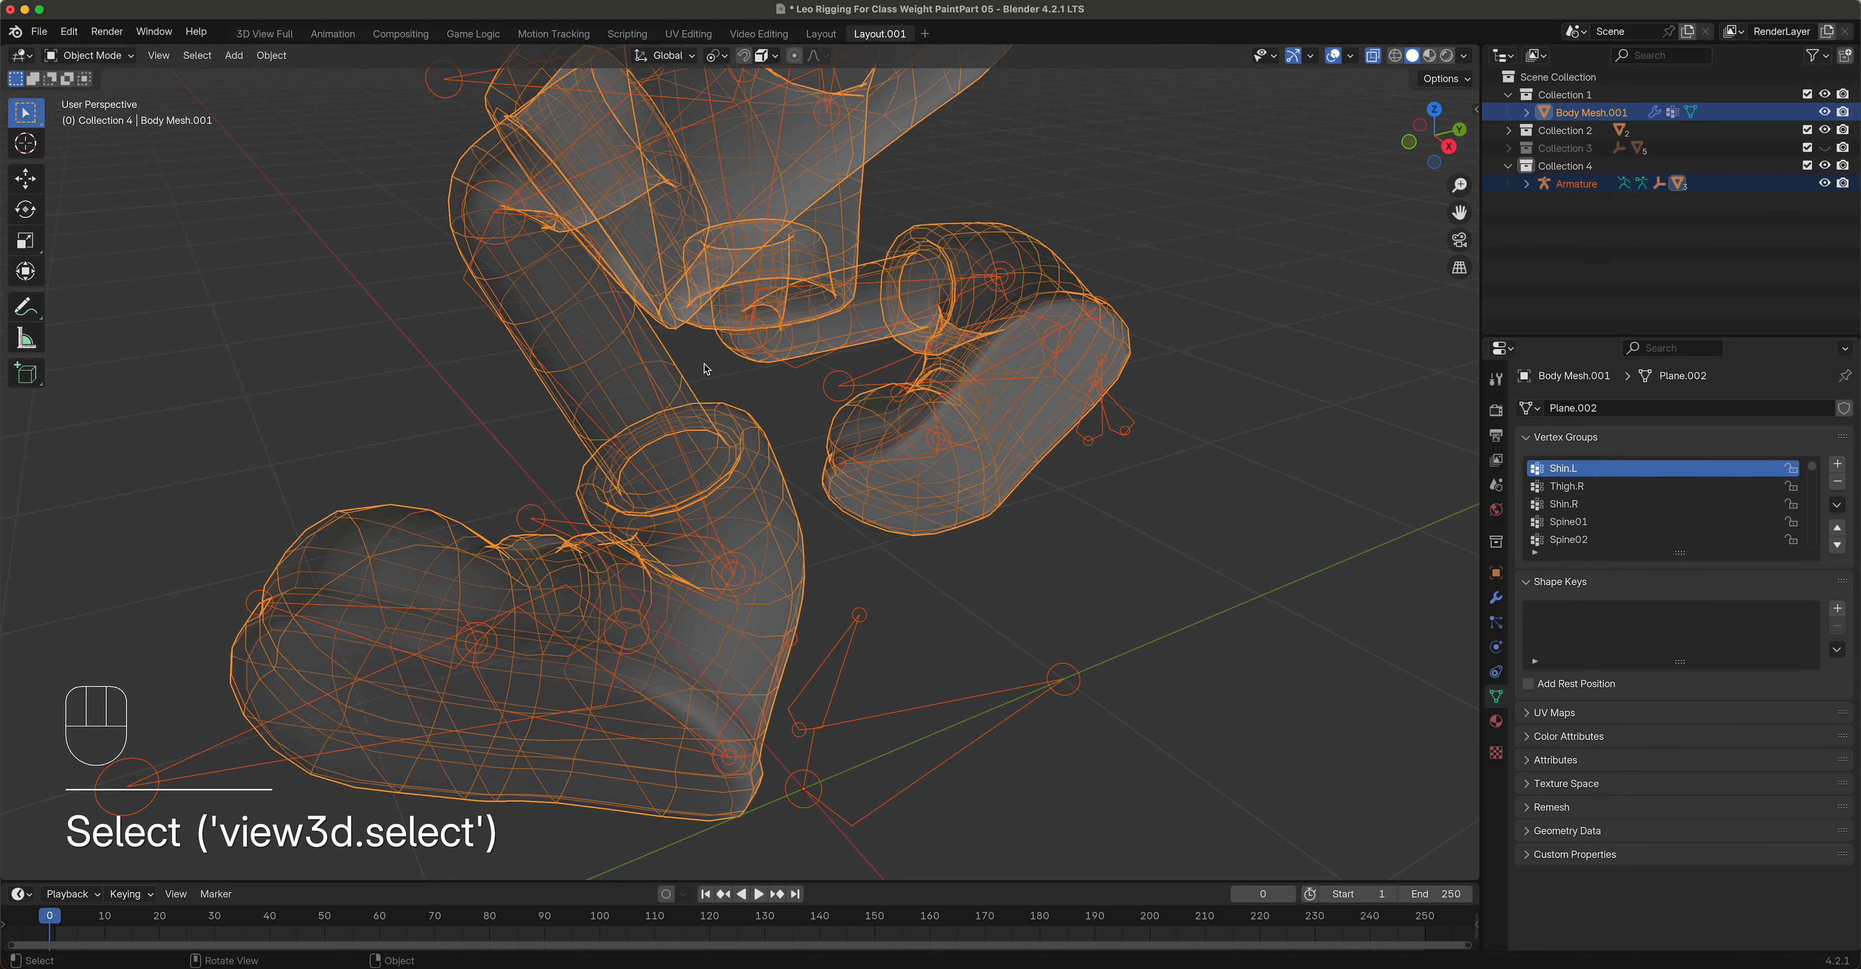
click(99, 57)
click(97, 153)
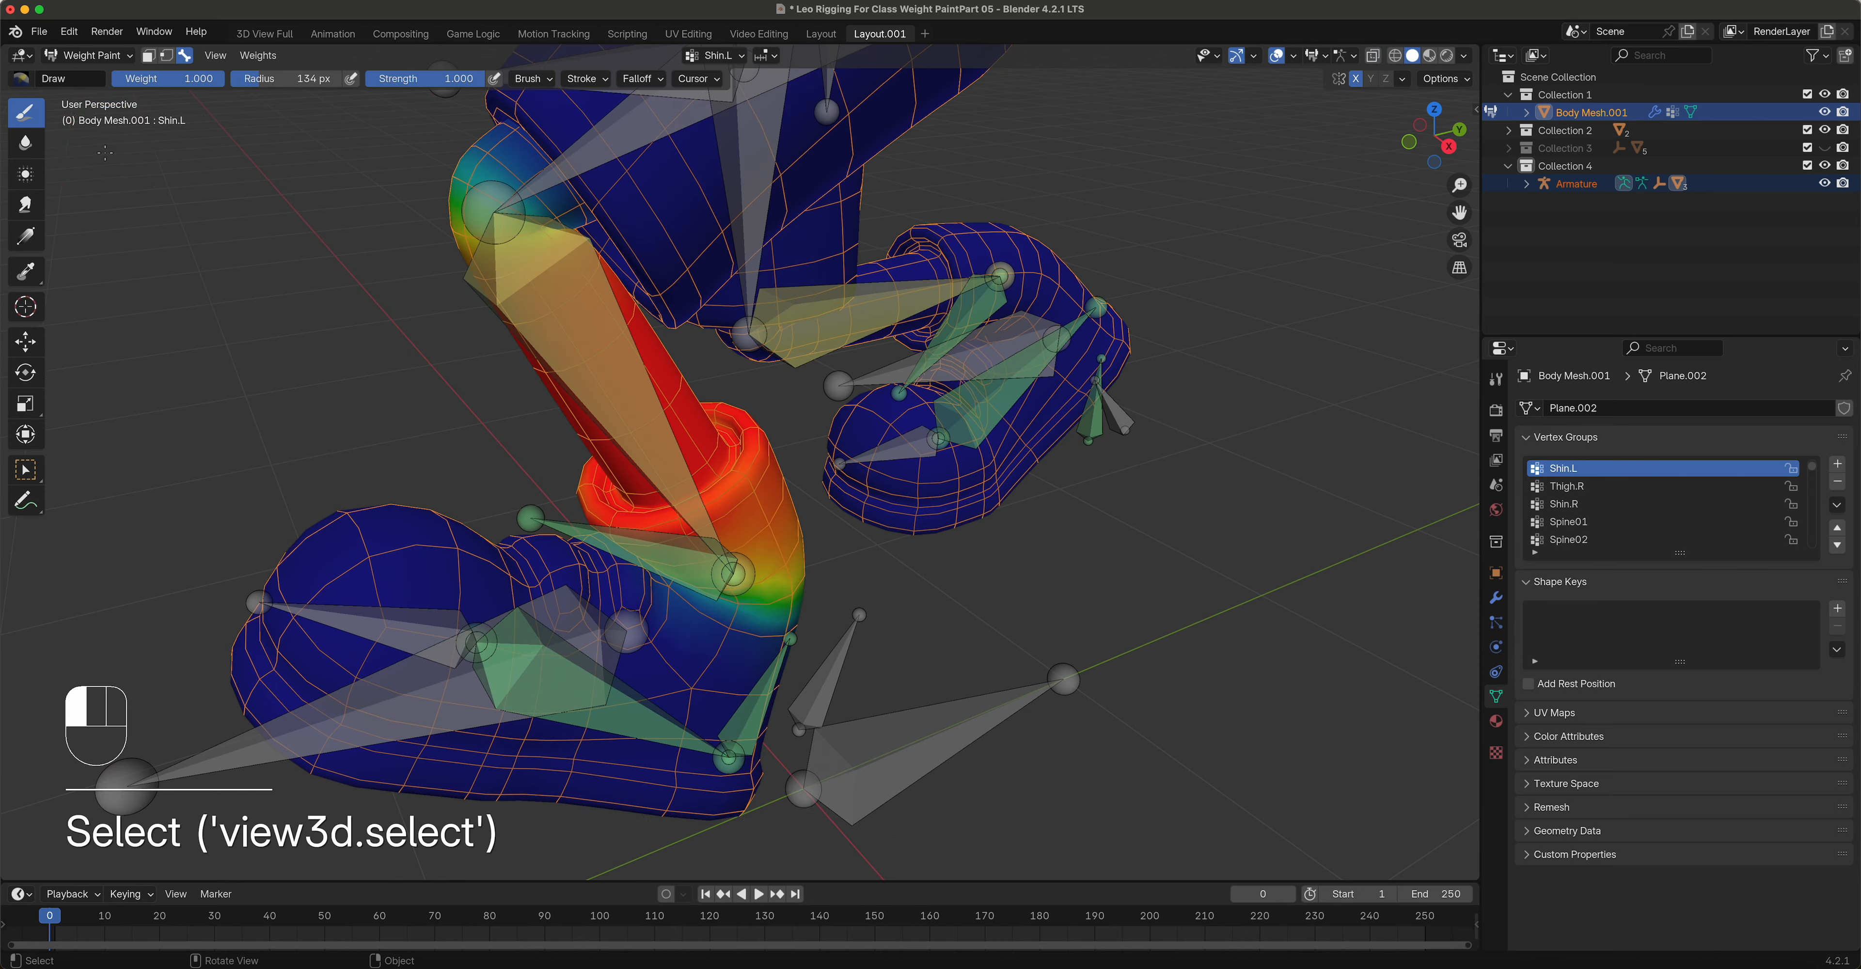
Step: Select the left thigh bone and paint weight 1.000 over the lower part of the left pant leg
mouse_move(655, 375)
middle_down()
mouse_move(726, 372)
mouse_move(628, 361)
middle_up()
mouse_move(599, 239)
shift+middle_down()
mouse_move(545, 473)
mouse_move(639, 470)
shift+middle_up()
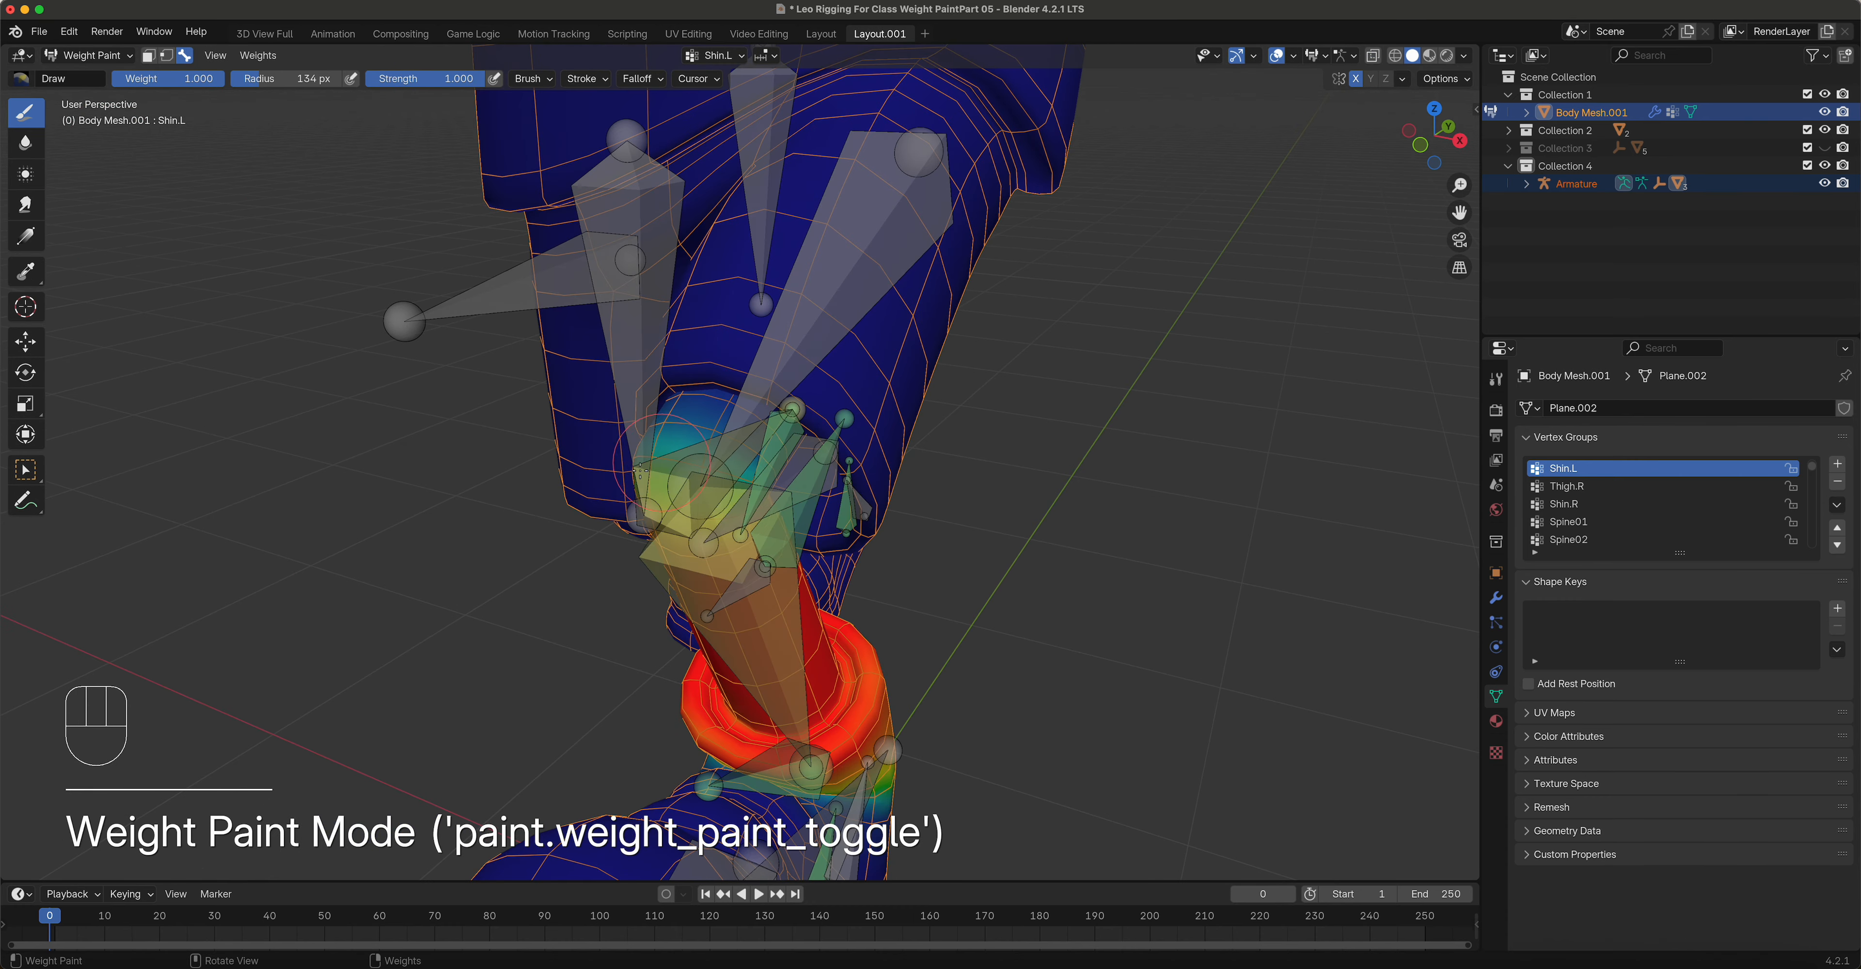
alt+click(827, 286)
mouse_move(828, 286)
middle_down()
mouse_move(1011, 347)
mouse_move(886, 347)
middle_up()
click(845, 362)
mouse_move(887, 347)
mouse_down()
mouse_move(811, 427)
mouse_move(841, 435)
mouse_up()
middle_drag(924, 394, 716, 398)
mouse_move(726, 377)
mouse_down()
mouse_move(708, 398)
mouse_move(725, 454)
mouse_up()
middle_drag(724, 454, 813, 447)
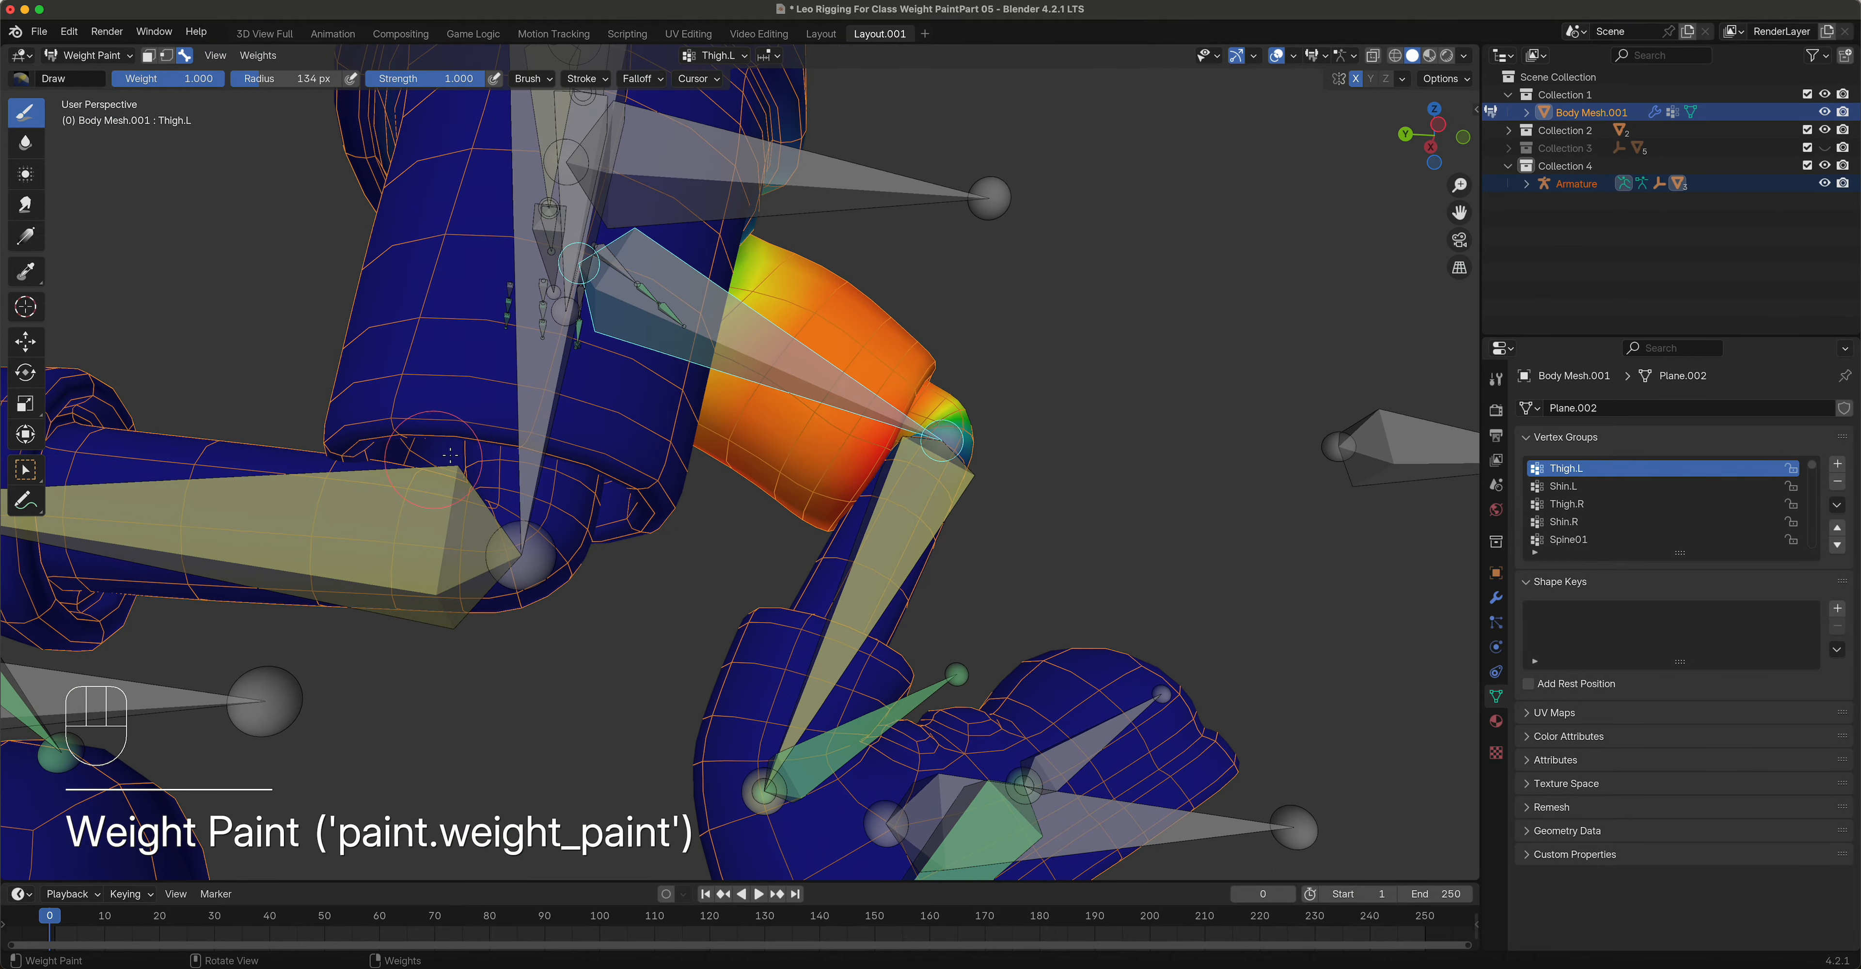
Step: Select the right thigh bone and paint weight 1.000 near the hem of the right pant leg
mouse_move(840, 430)
middle_down()
mouse_move(975, 318)
mouse_move(658, 570)
middle_up()
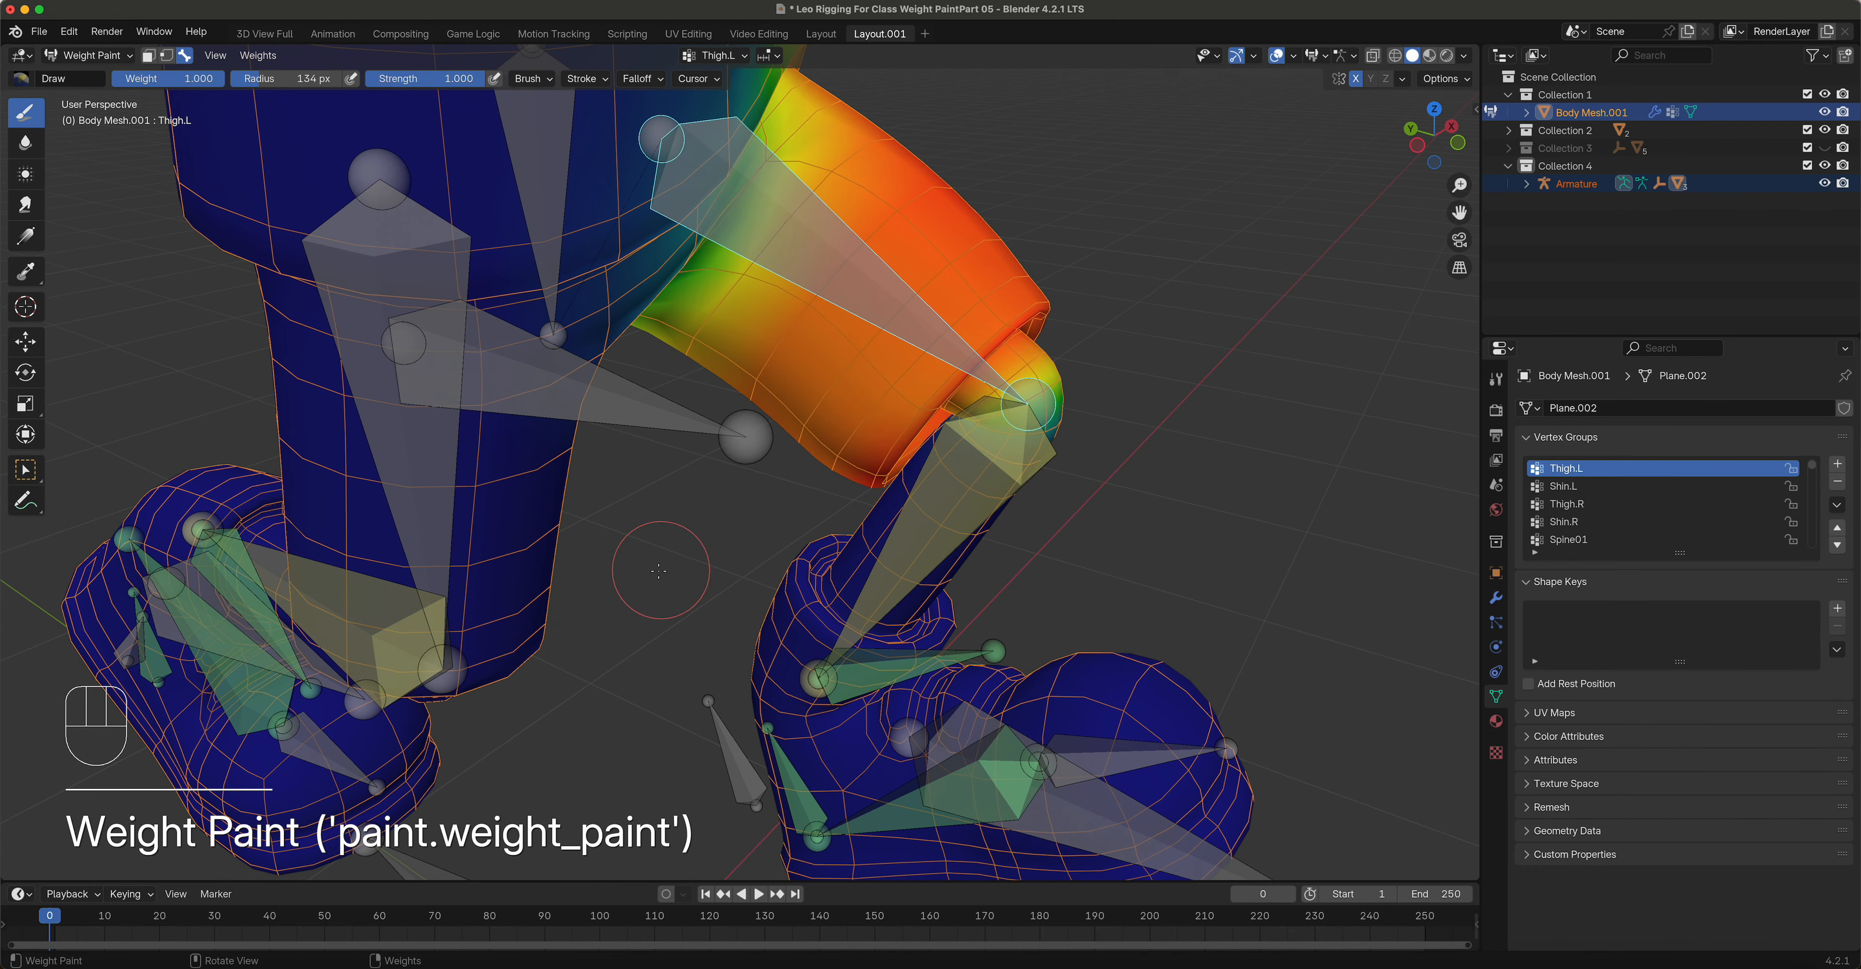
alt+click(429, 529)
click(516, 616)
middle_drag(515, 616, 520, 556)
middle_drag(590, 498, 722, 520)
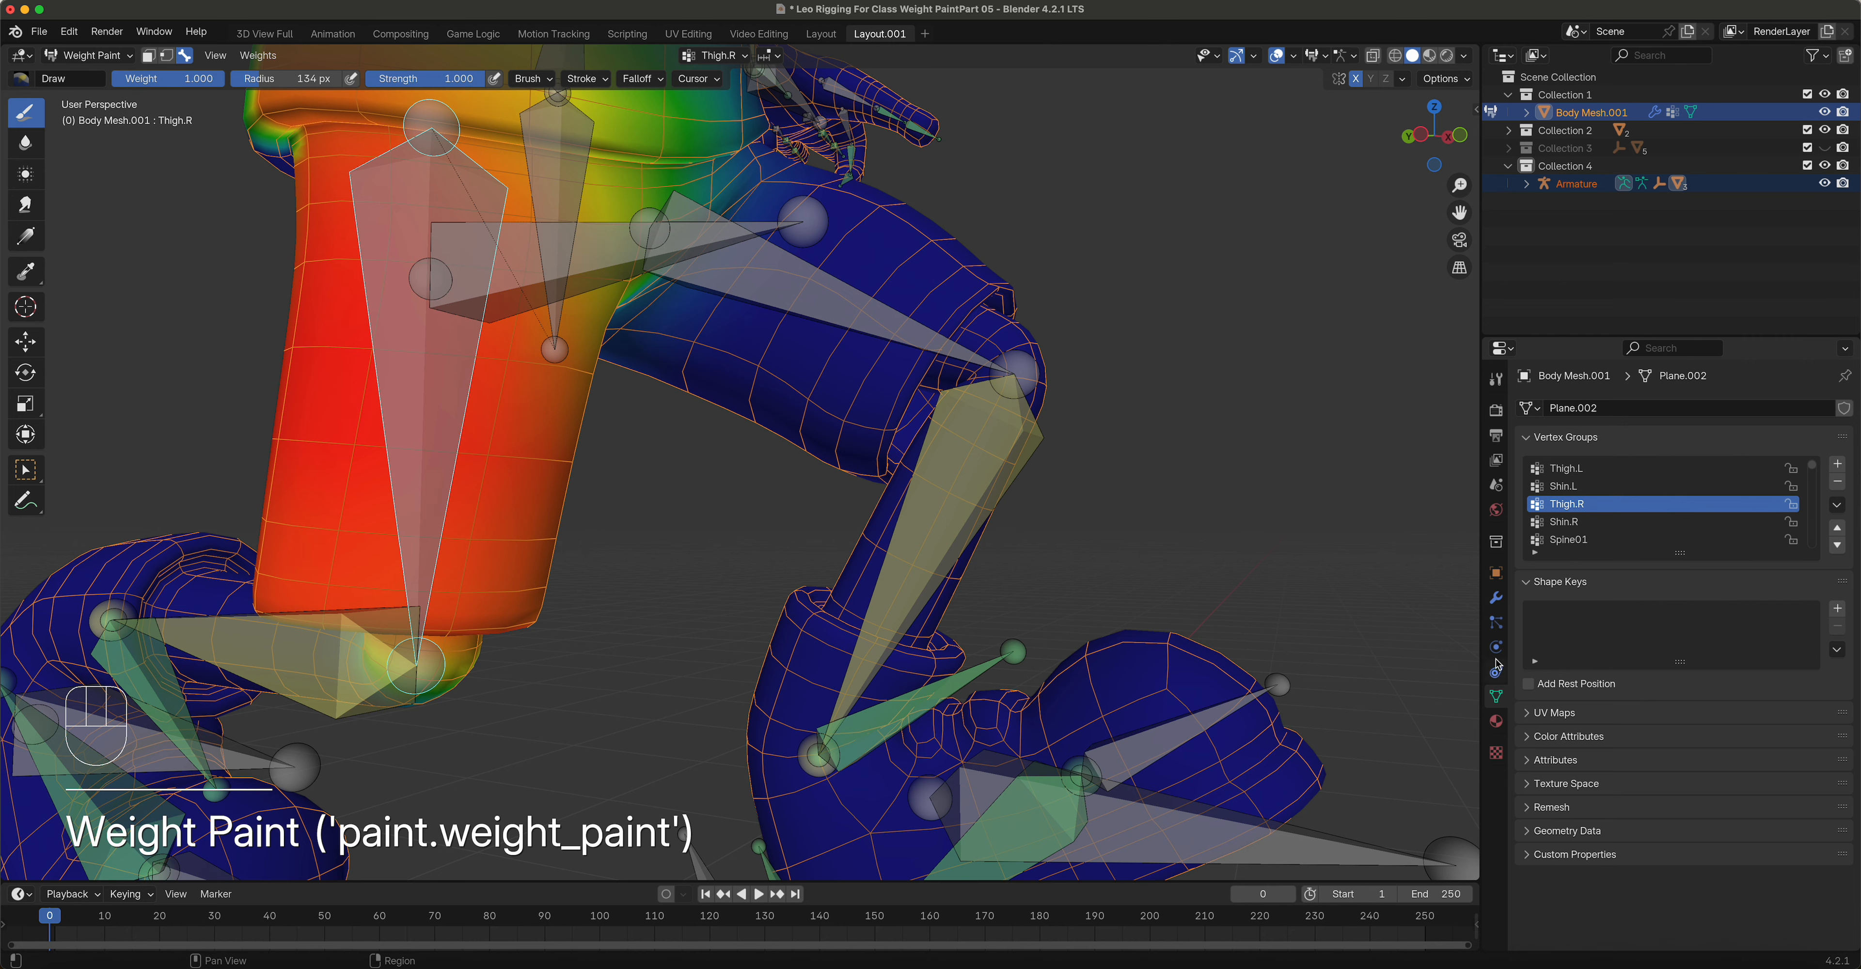
Step: Turn off the brush's Front Faces Only option and paint the right thigh bone's 1.000 weight around the lower right pant leg
click(1496, 379)
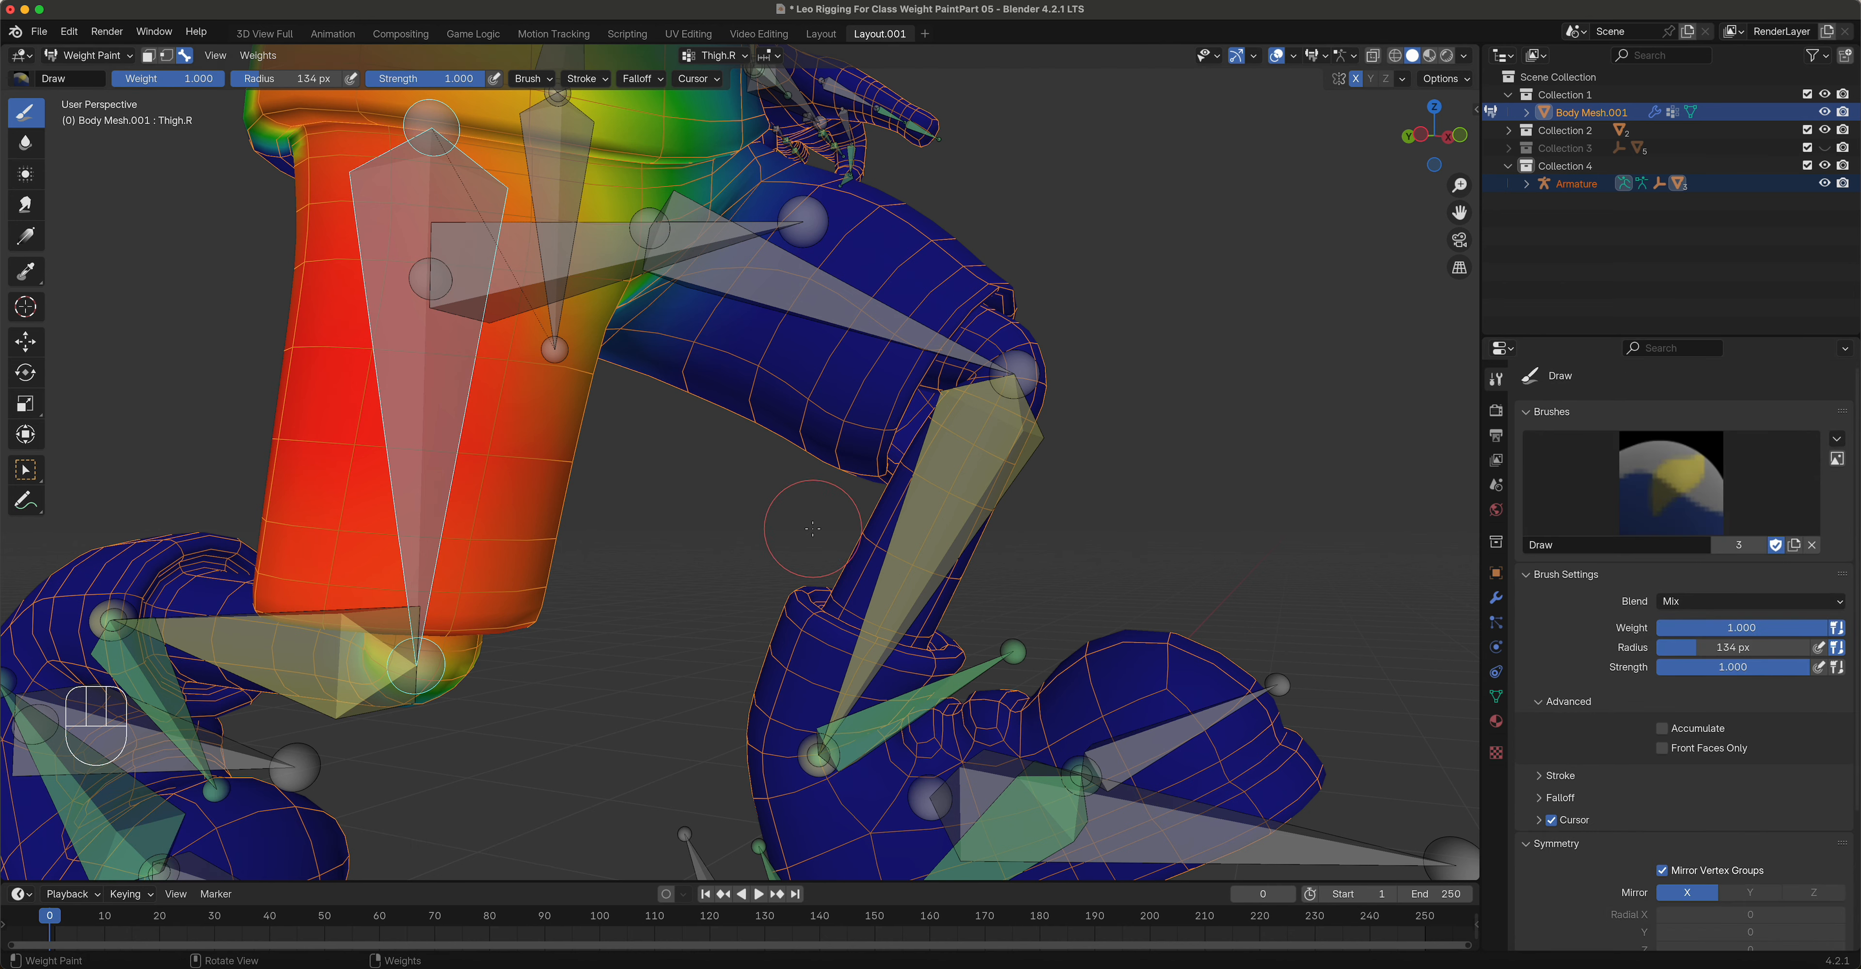
key(KP_3)
mouse_move(893, 538)
mouse_down()
mouse_move(1041, 524)
mouse_move(838, 545)
mouse_move(879, 569)
mouse_move(1028, 557)
mouse_move(1026, 574)
mouse_move(860, 569)
mouse_move(830, 589)
mouse_move(876, 523)
mouse_up()
mouse_move(991, 468)
mouse_down()
mouse_move(1048, 465)
mouse_move(801, 484)
mouse_up()
mouse_move(1074, 476)
mouse_down()
mouse_move(748, 494)
mouse_move(838, 541)
mouse_move(1071, 489)
mouse_up()
middle_drag(1070, 489, 902, 693)
mouse_move(921, 688)
mouse_down()
mouse_move(940, 704)
mouse_move(1127, 690)
mouse_move(1178, 627)
mouse_up()
middle_drag(1177, 627, 1000, 586)
click(630, 560)
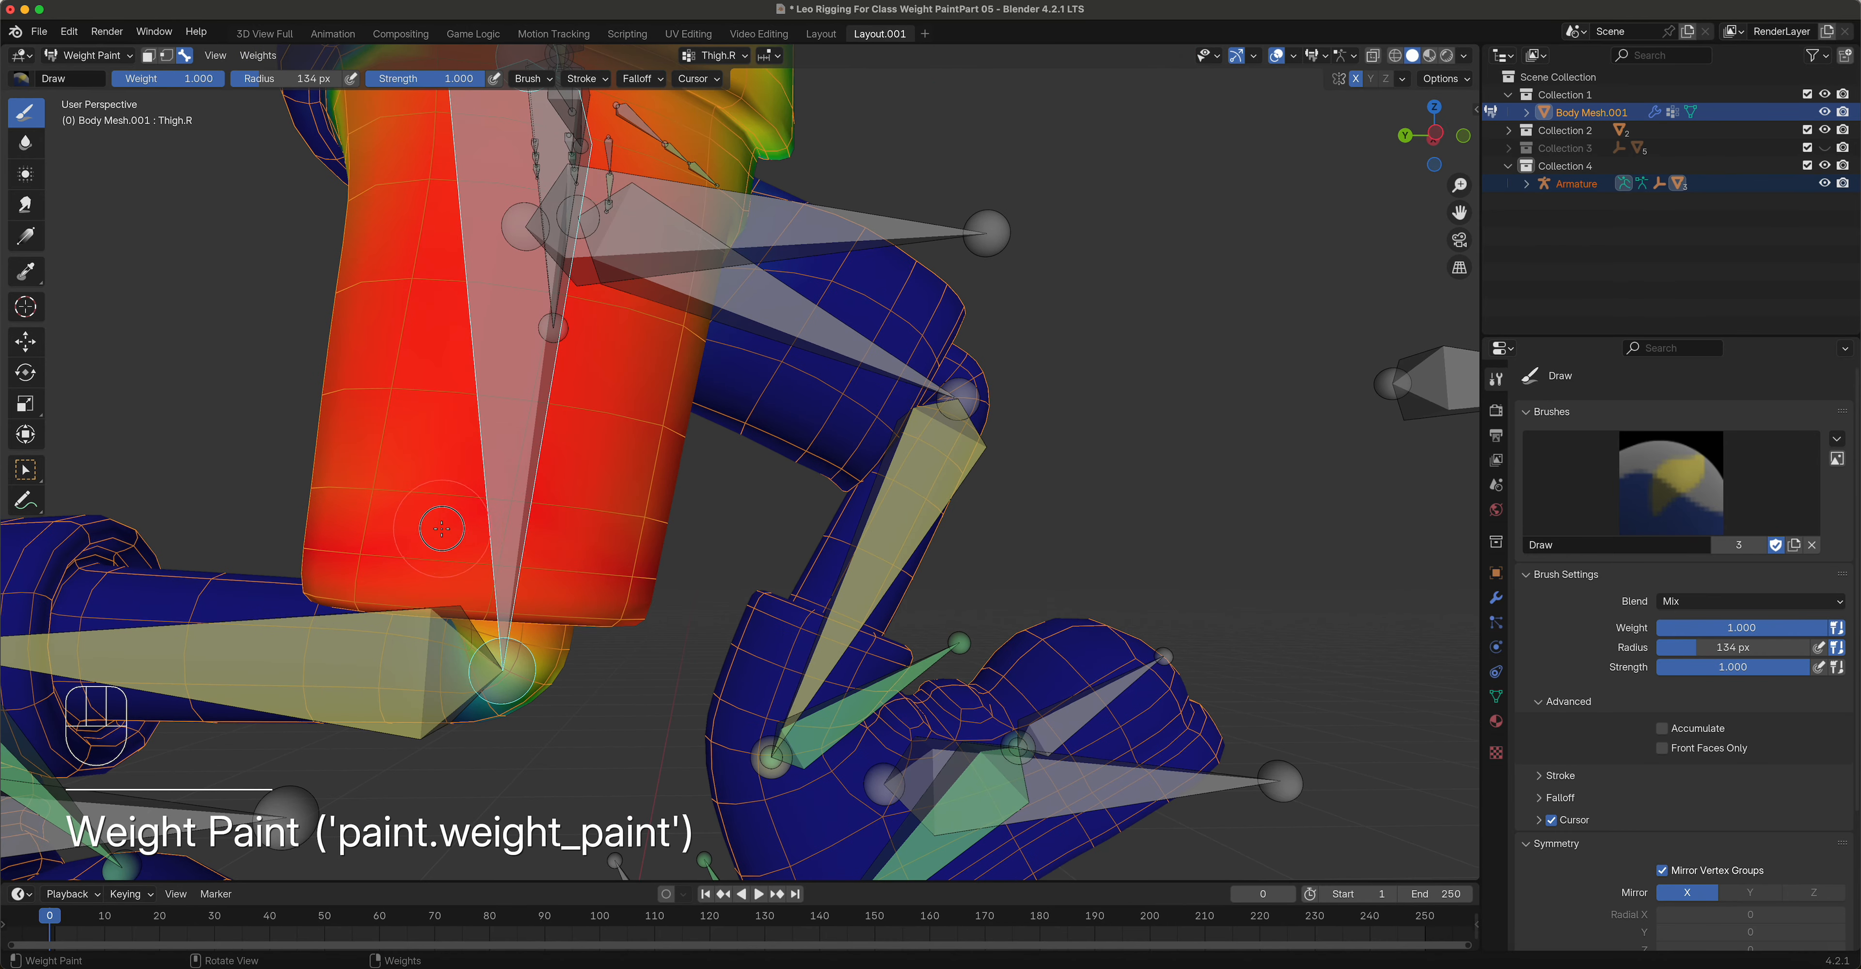
Step: Paint the right thigh bone's 1.000 weight over the remaining patch around the lower right pant leg's hem
mouse_move(544, 531)
middle_down()
mouse_move(533, 510)
mouse_move(444, 509)
mouse_move(416, 475)
mouse_move(367, 490)
middle_up()
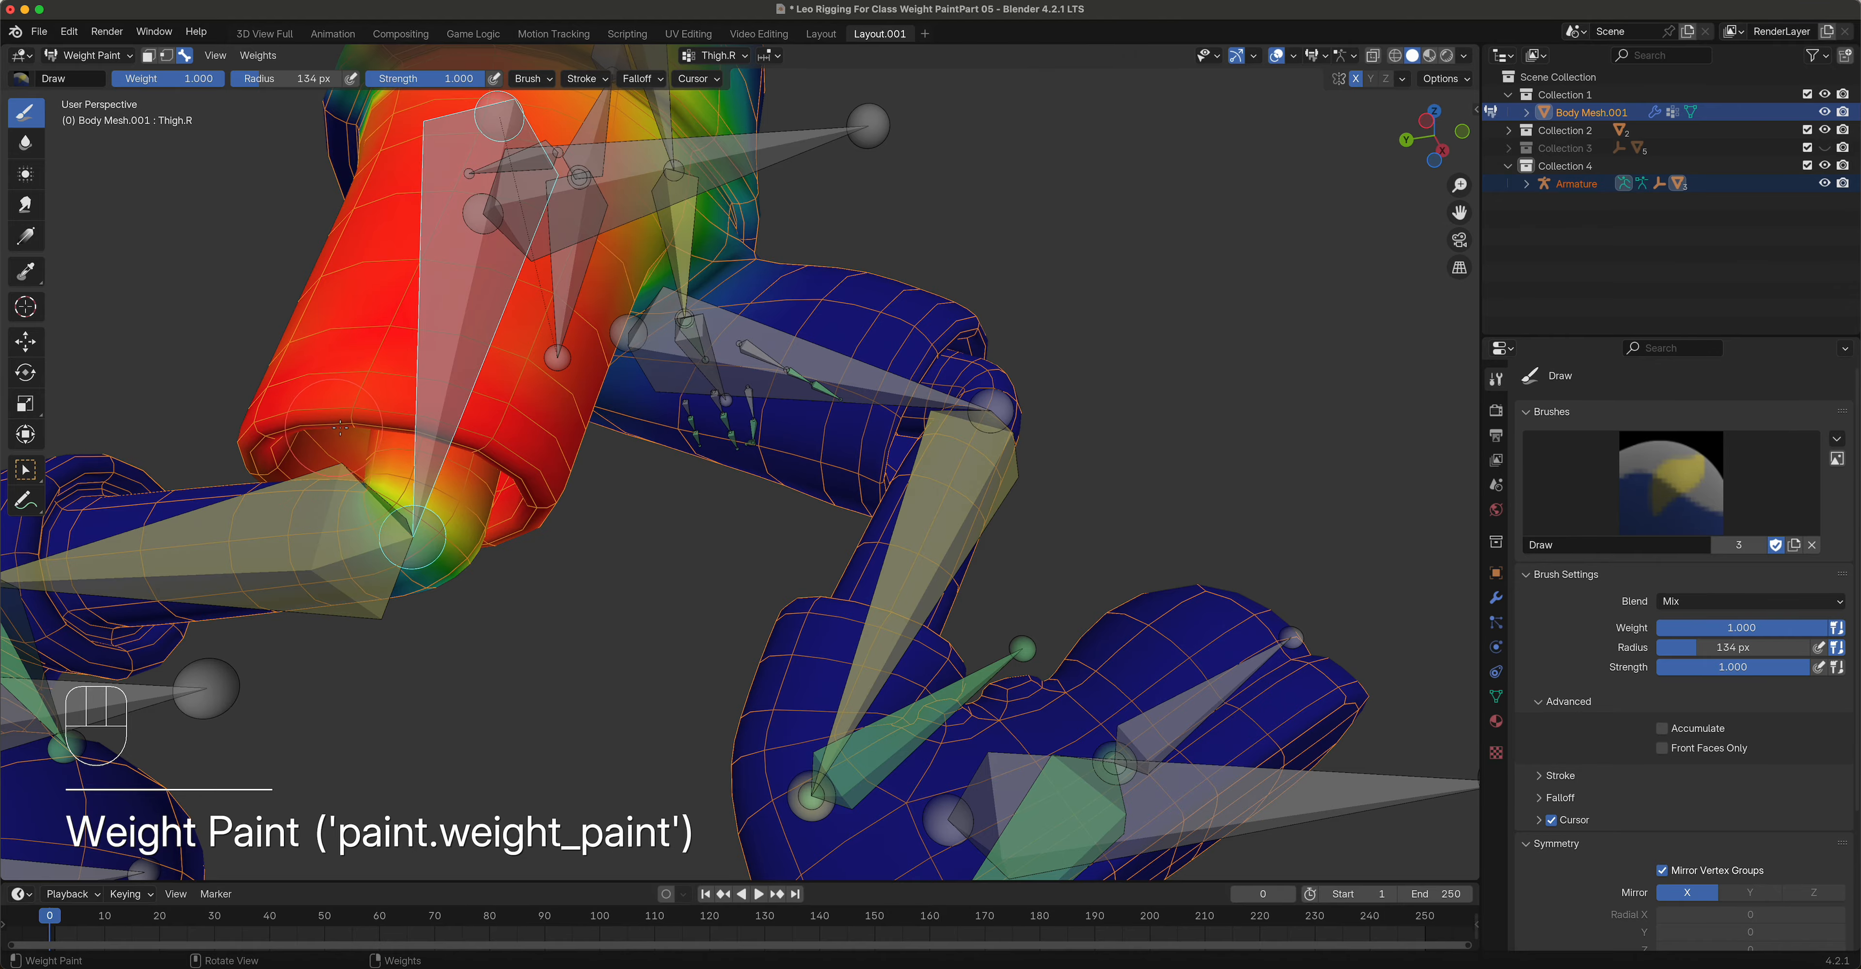
middle_drag(293, 448, 1009, 659)
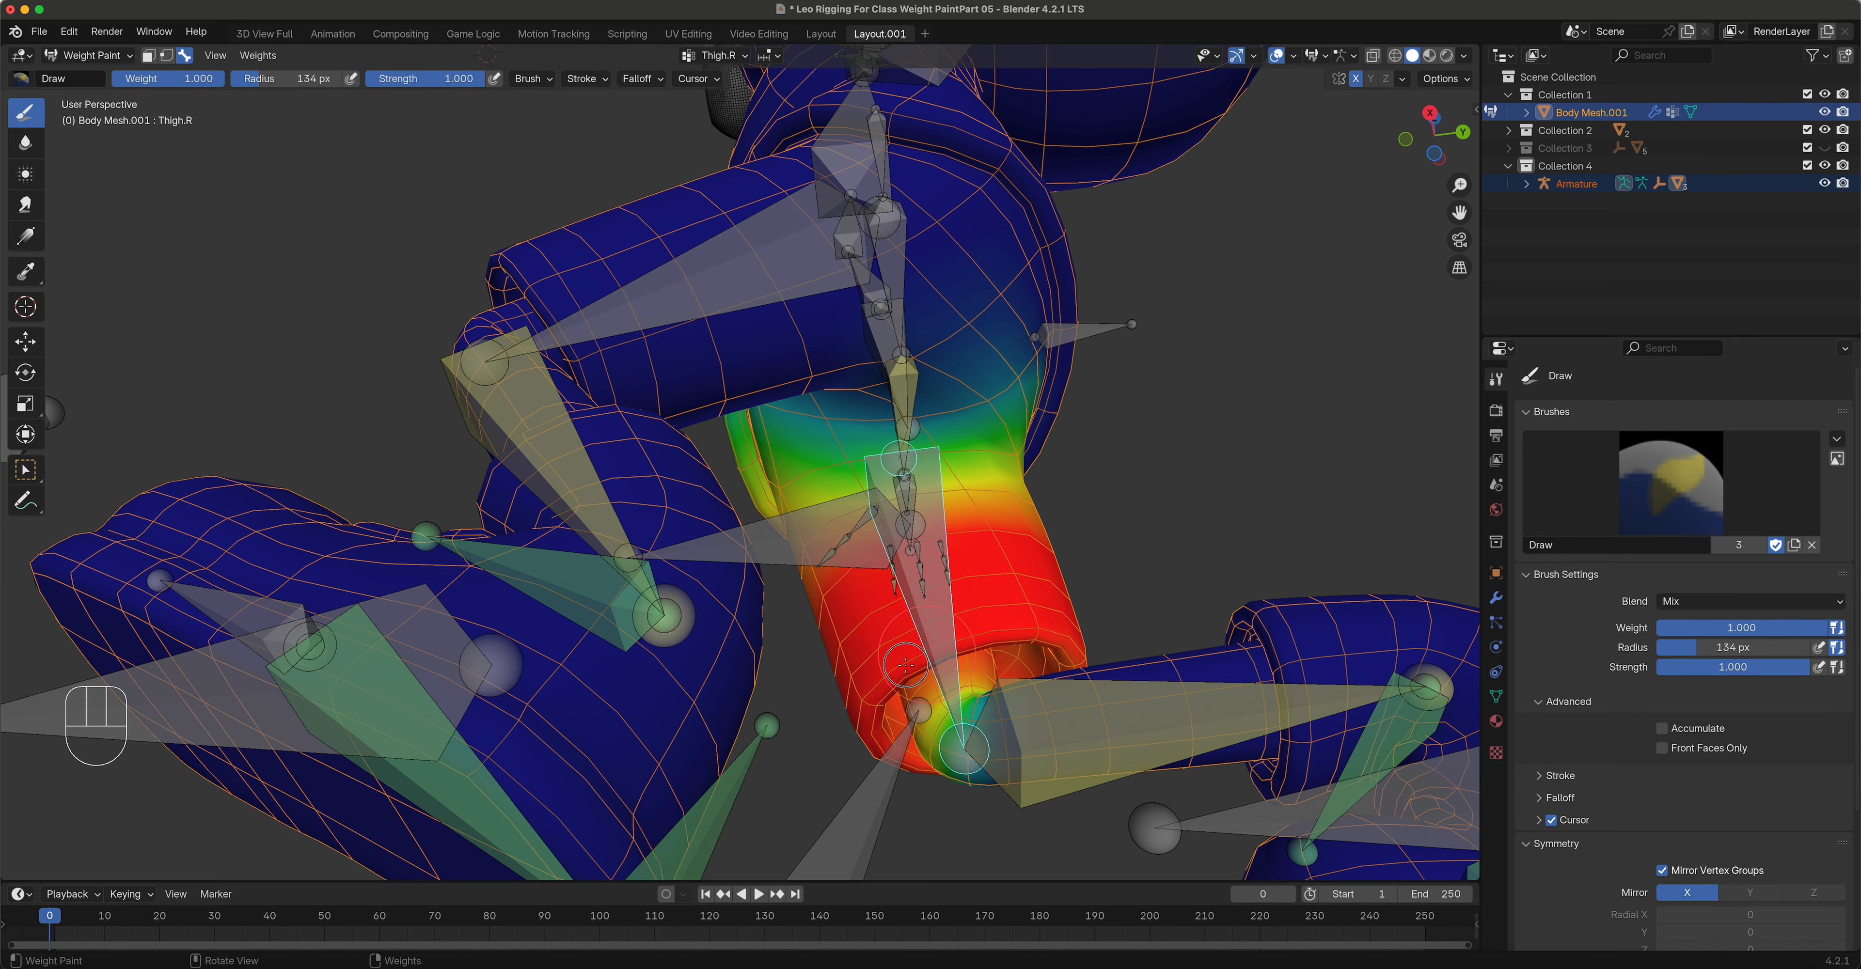
drag(903, 661, 878, 694)
middle_drag(875, 700, 1023, 585)
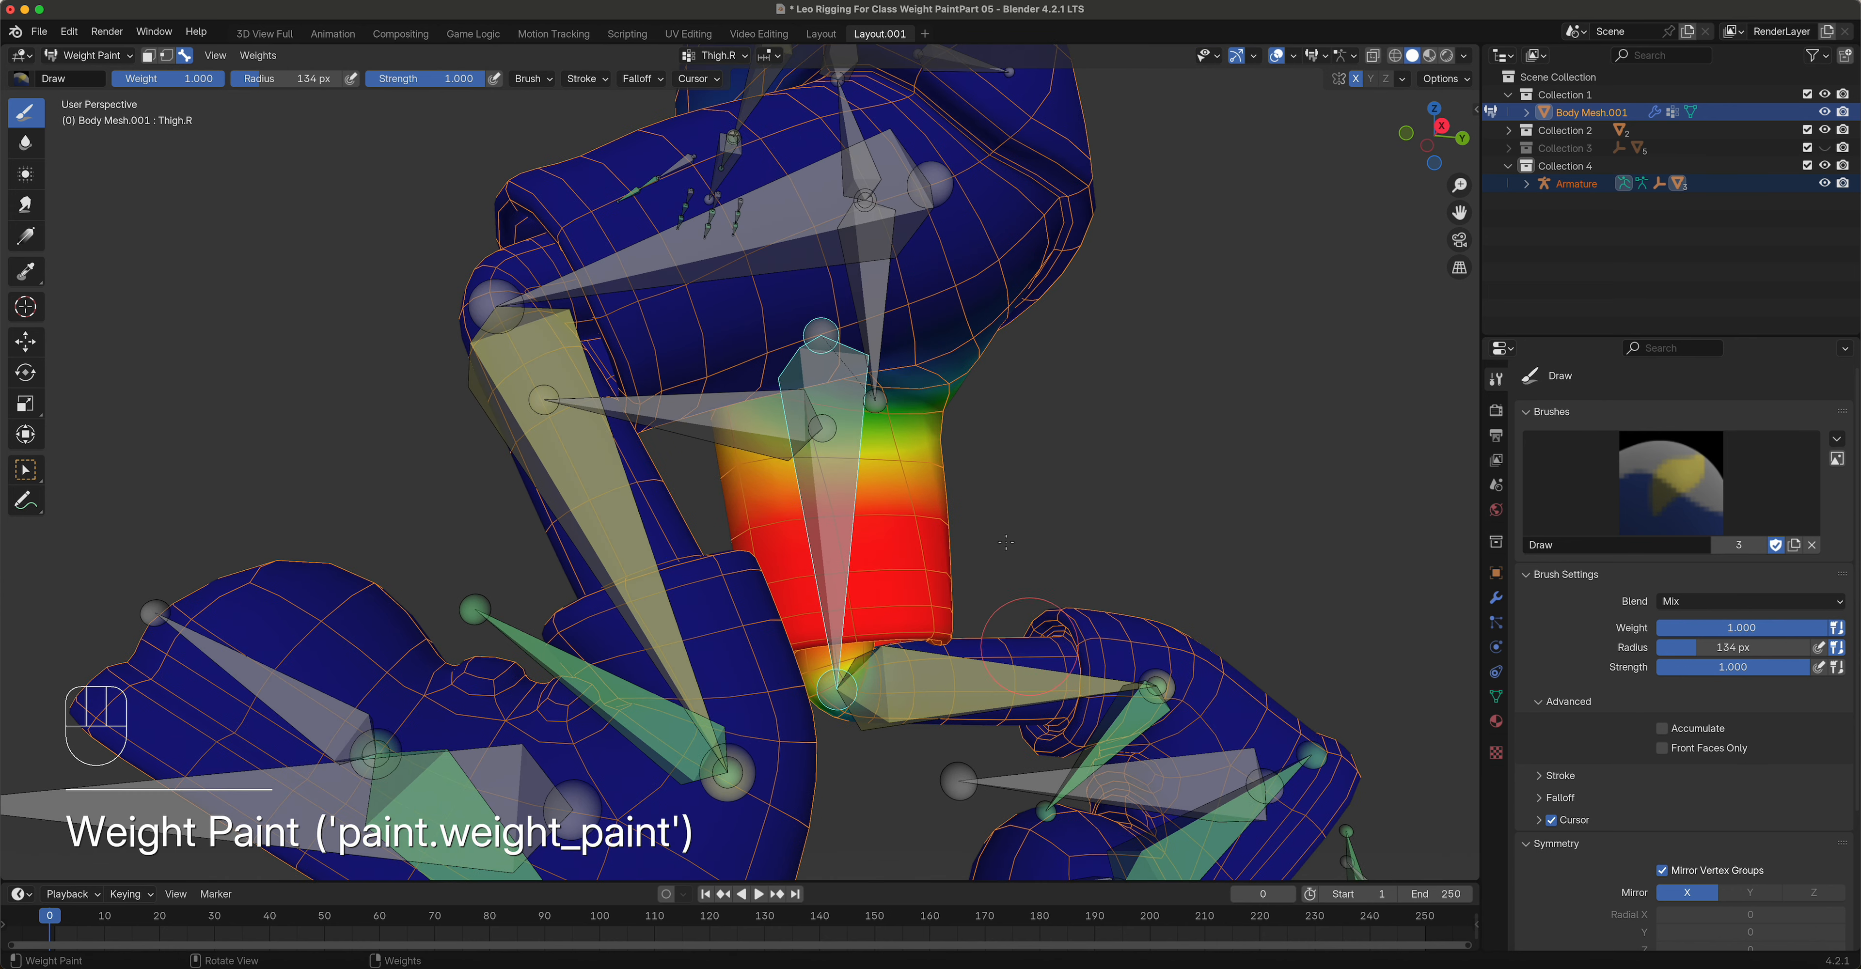
Step: Examine the weights of the left shoulder and left bicep bones around the shoulder, sleeve and elbow
key(alt)
alt+click(783, 217)
middle_drag(783, 217, 871, 628)
alt+click(645, 257)
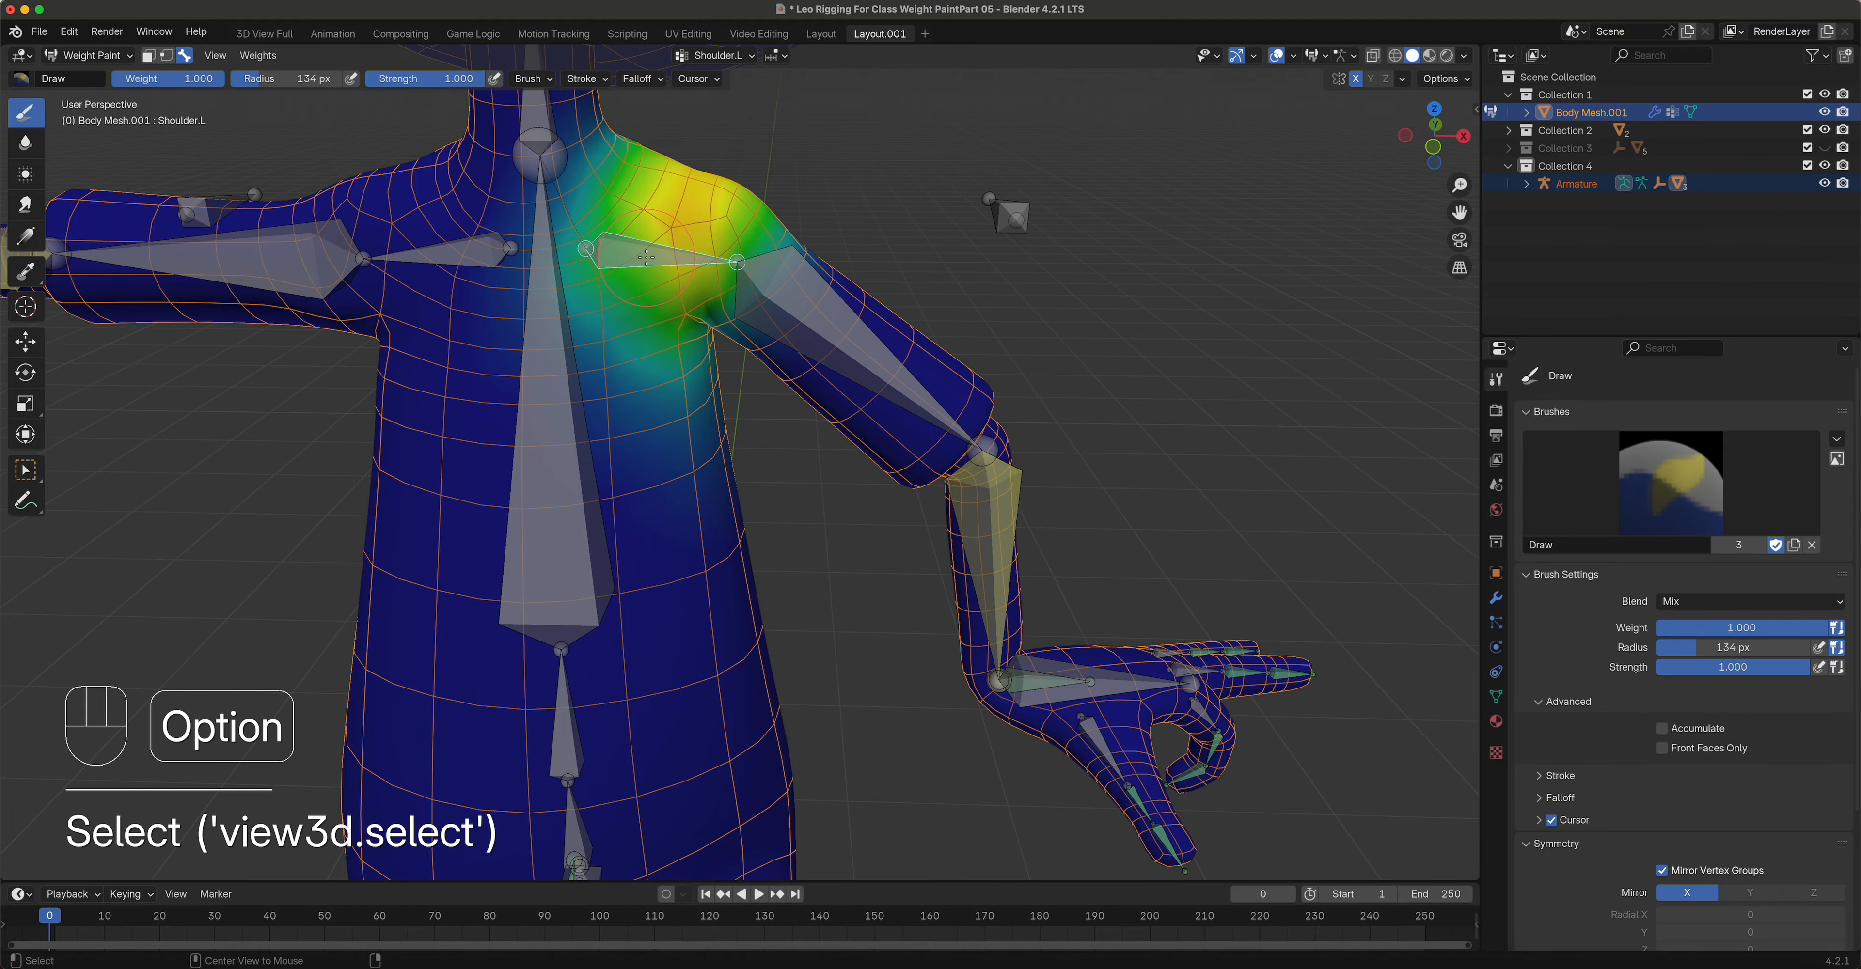
middle_drag(645, 257, 723, 302)
alt+click(842, 318)
scroll(780, 361, up, 5)
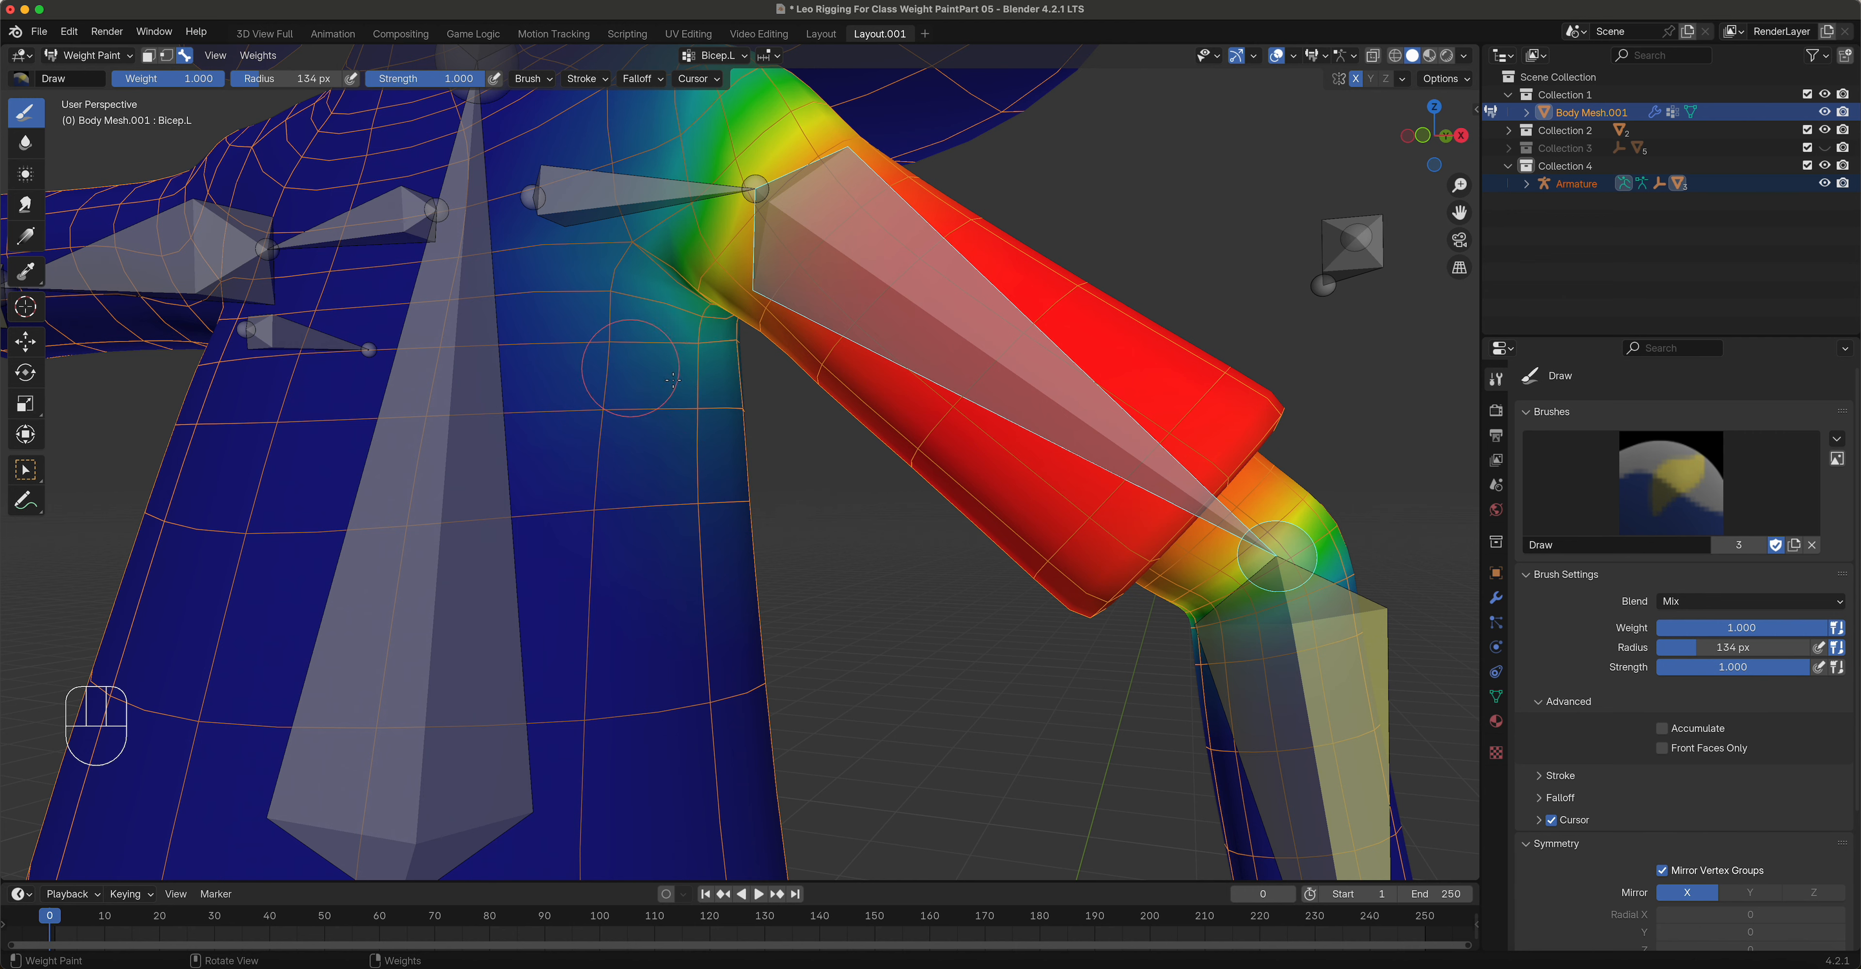
scroll(841, 460, down, 5)
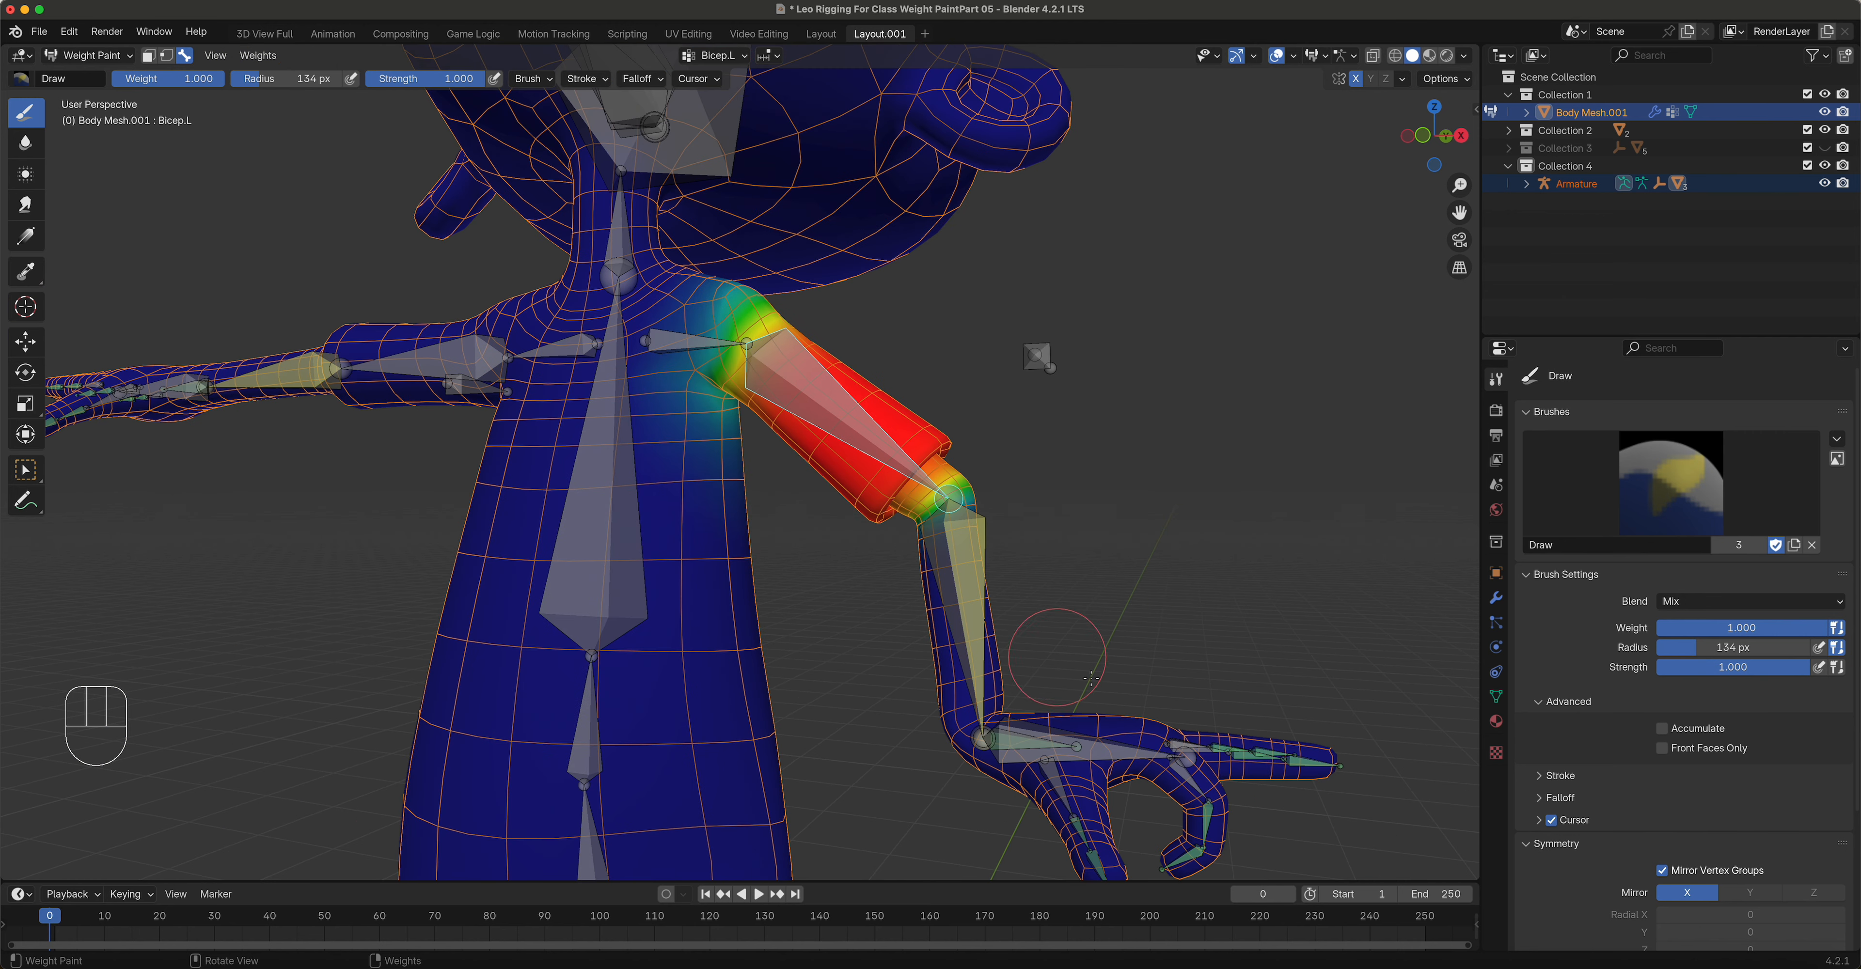
Step: Test the left arm's deformation by trying to move the left hand control toward the body
alt+click(1102, 747)
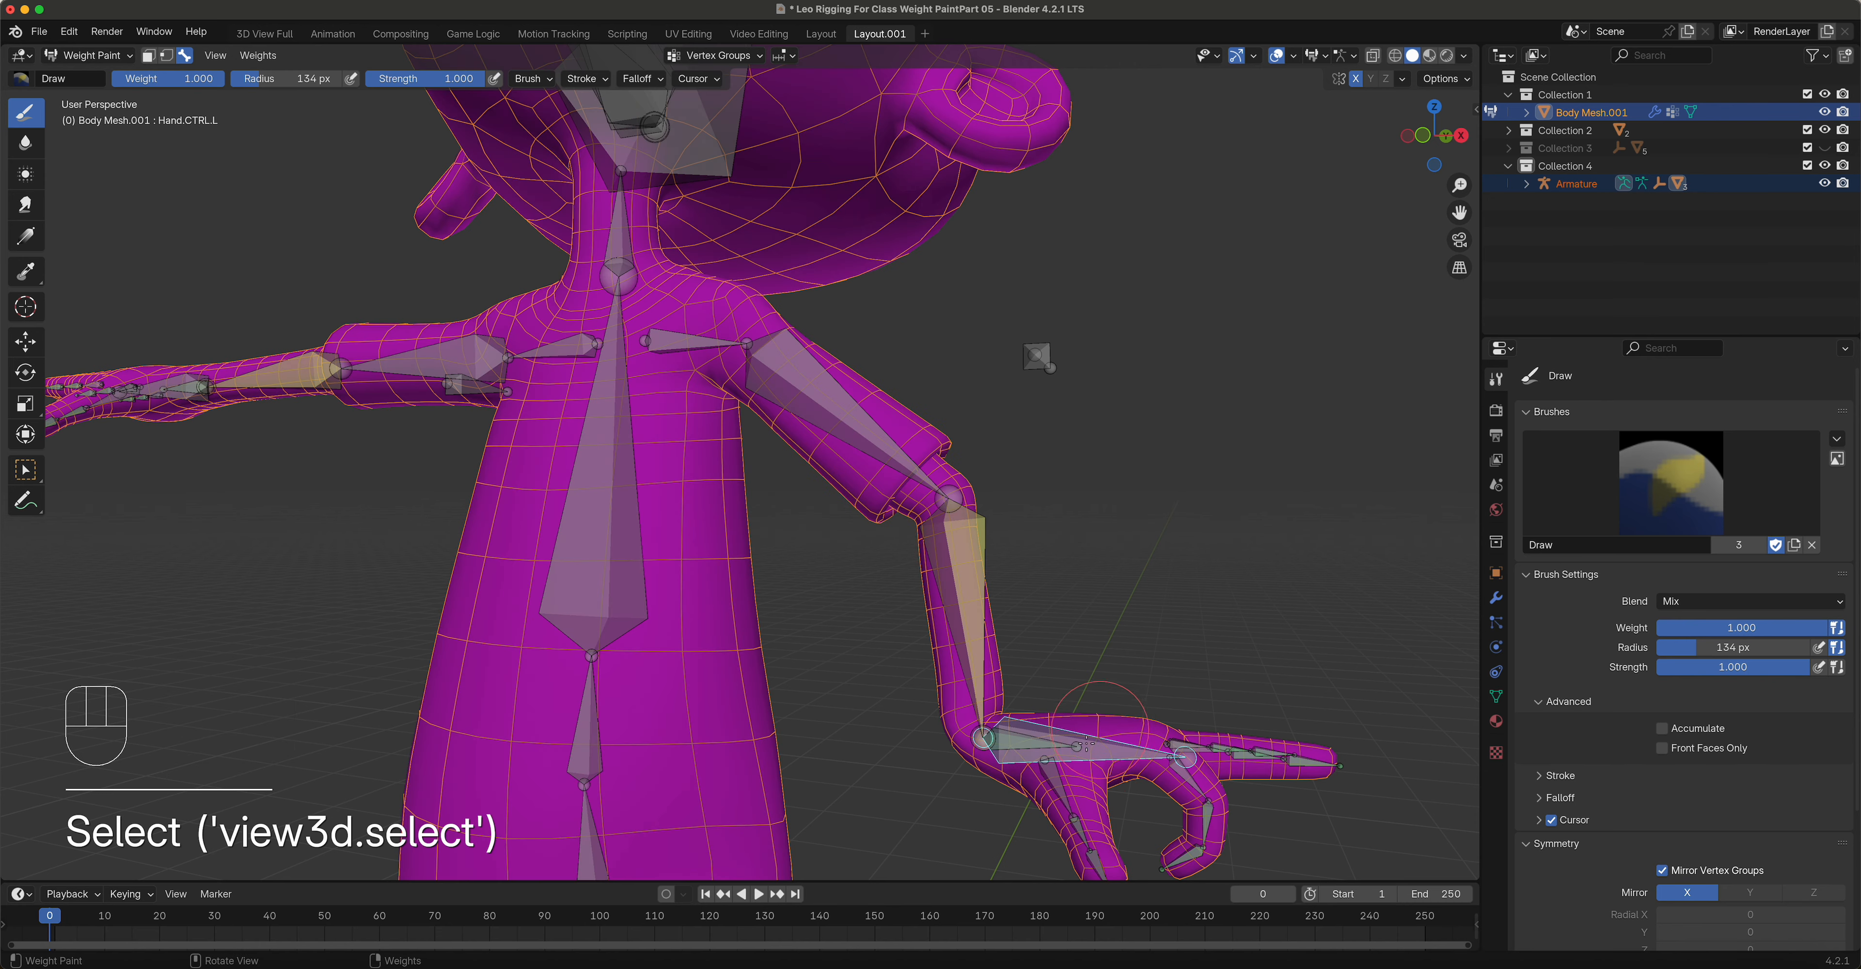
middle_drag(1166, 663, 1182, 578)
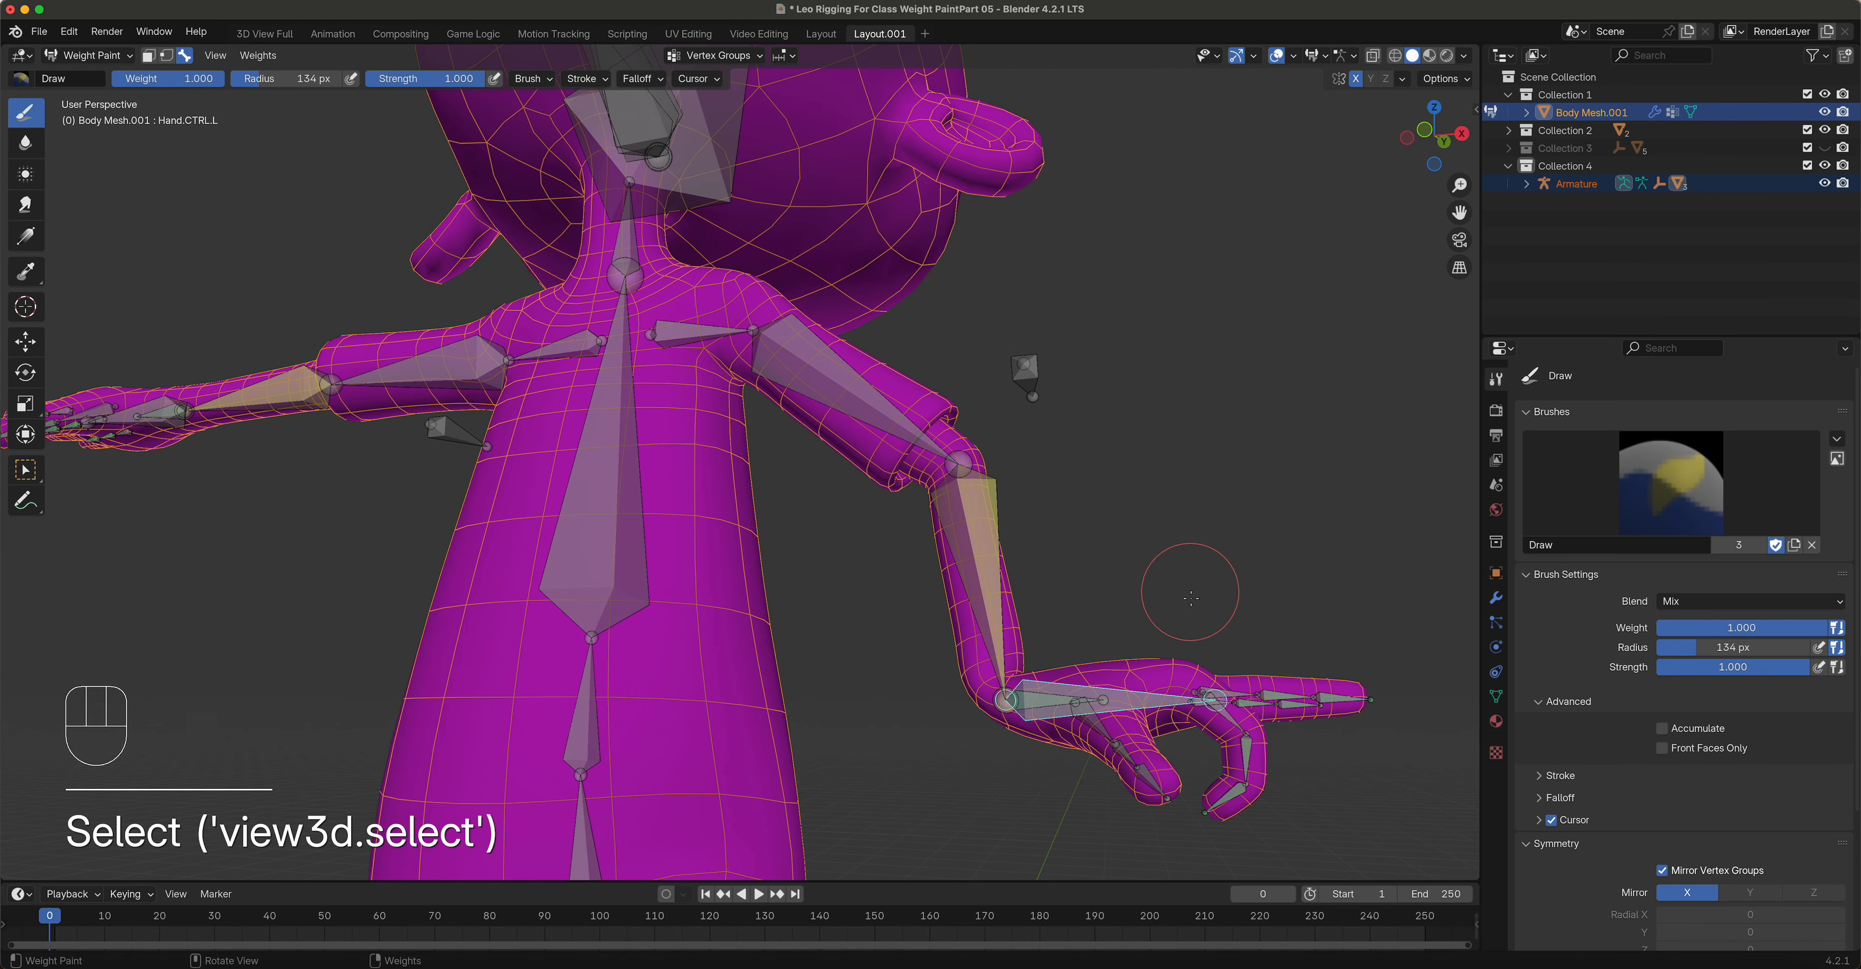
key(g)
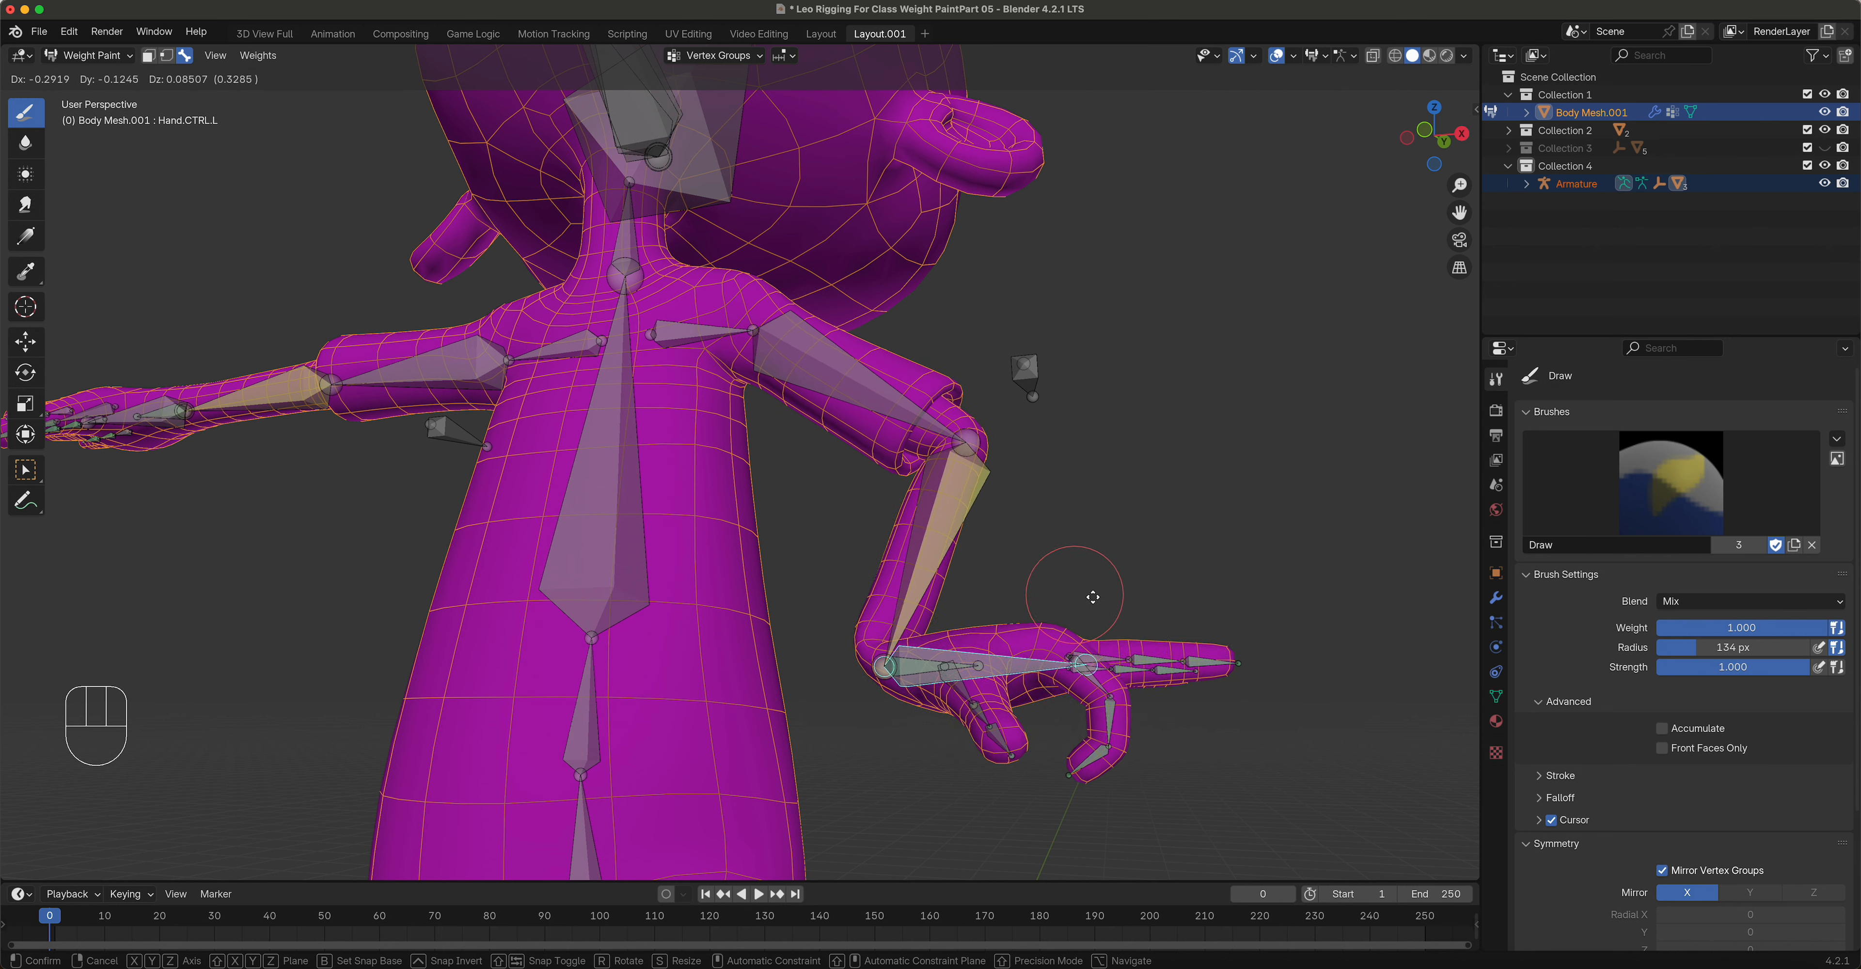
right_click(1034, 614)
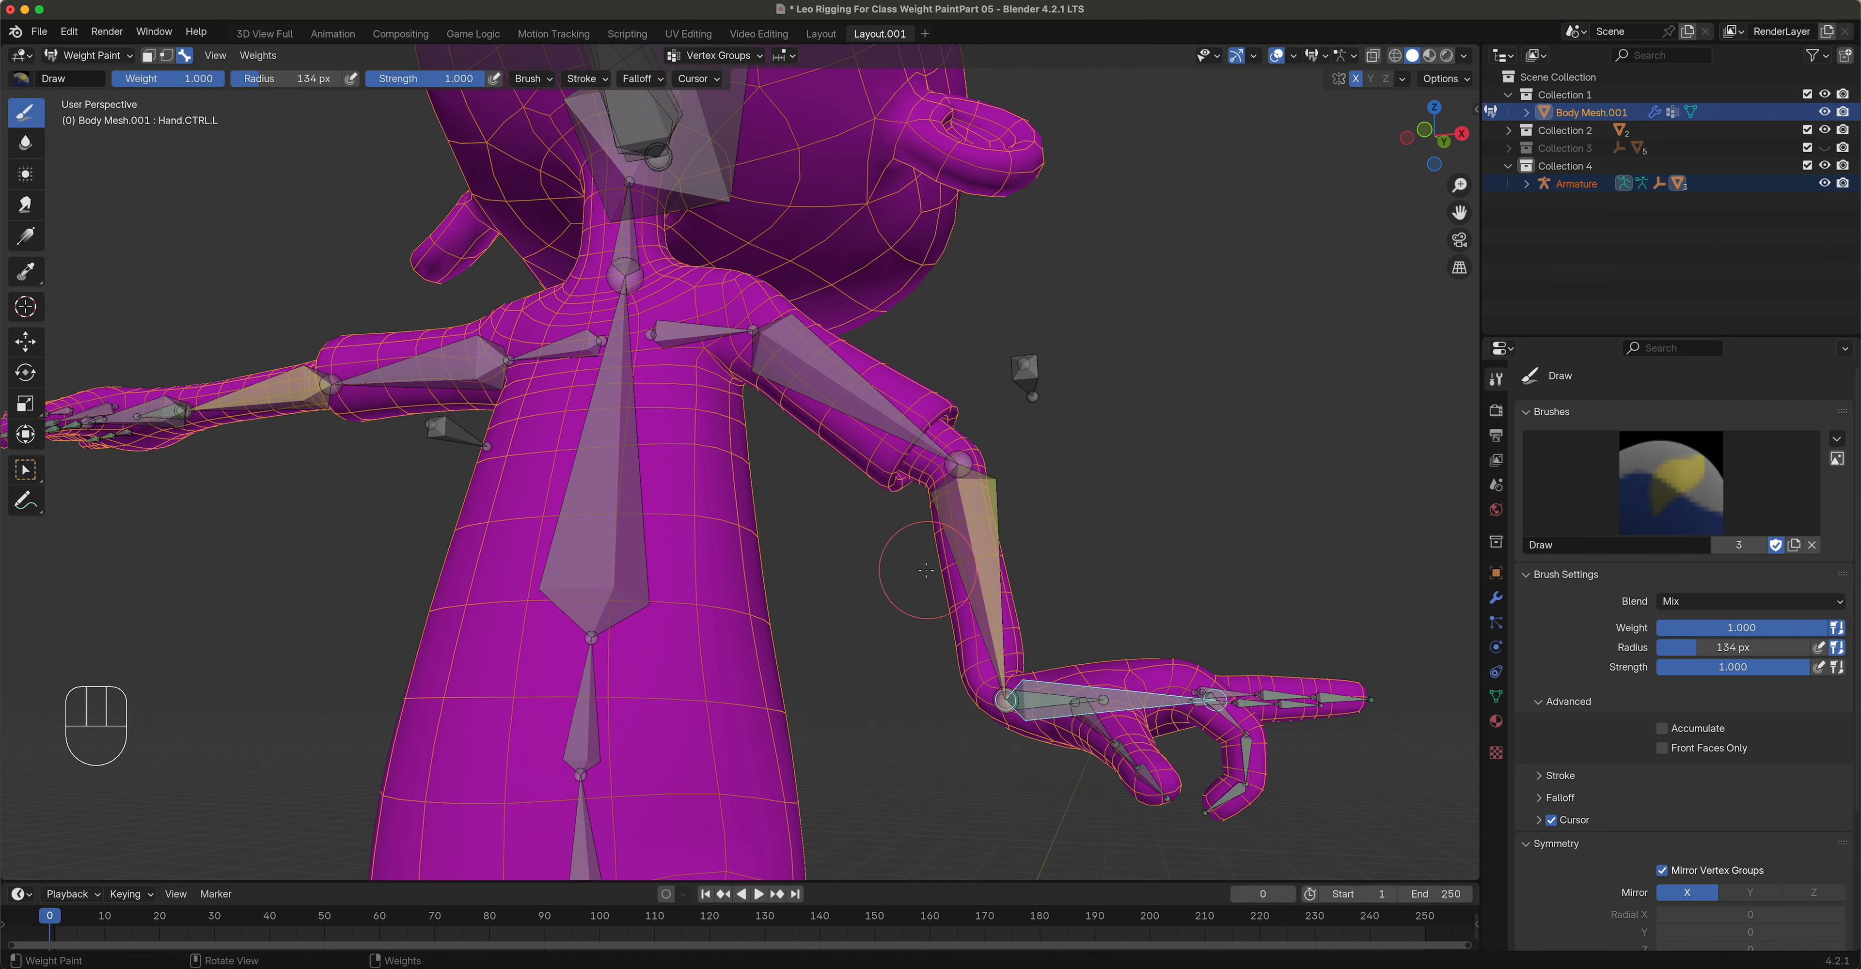
scroll(940, 534, down, 4)
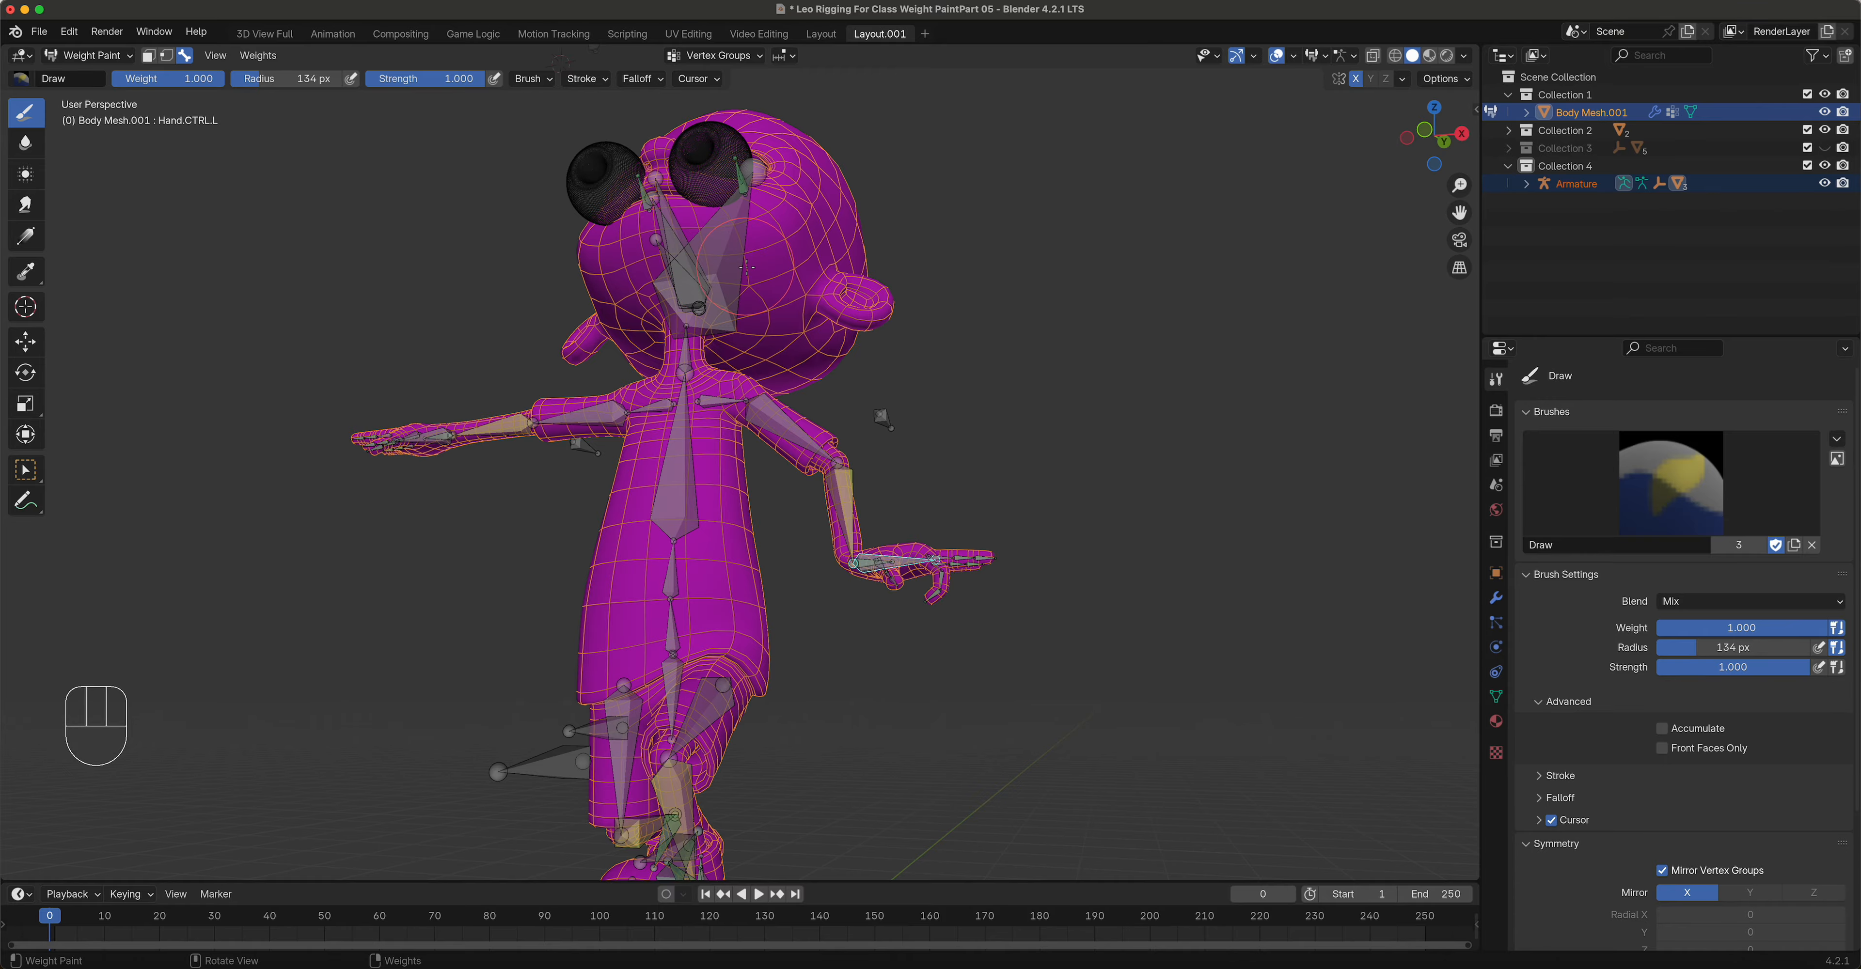
Step: Select the head bone and paint weight 1.000 over the brow and upper skull from the right side view
key(alt)
alt+click(719, 242)
mouse_move(718, 242)
middle_down()
mouse_move(898, 455)
mouse_move(940, 463)
mouse_move(851, 447)
mouse_move(831, 516)
middle_up()
mouse_move(831, 516)
mouse_down()
mouse_move(860, 534)
mouse_move(917, 491)
mouse_move(867, 394)
mouse_move(823, 361)
mouse_move(794, 368)
mouse_up()
key(KP_3)
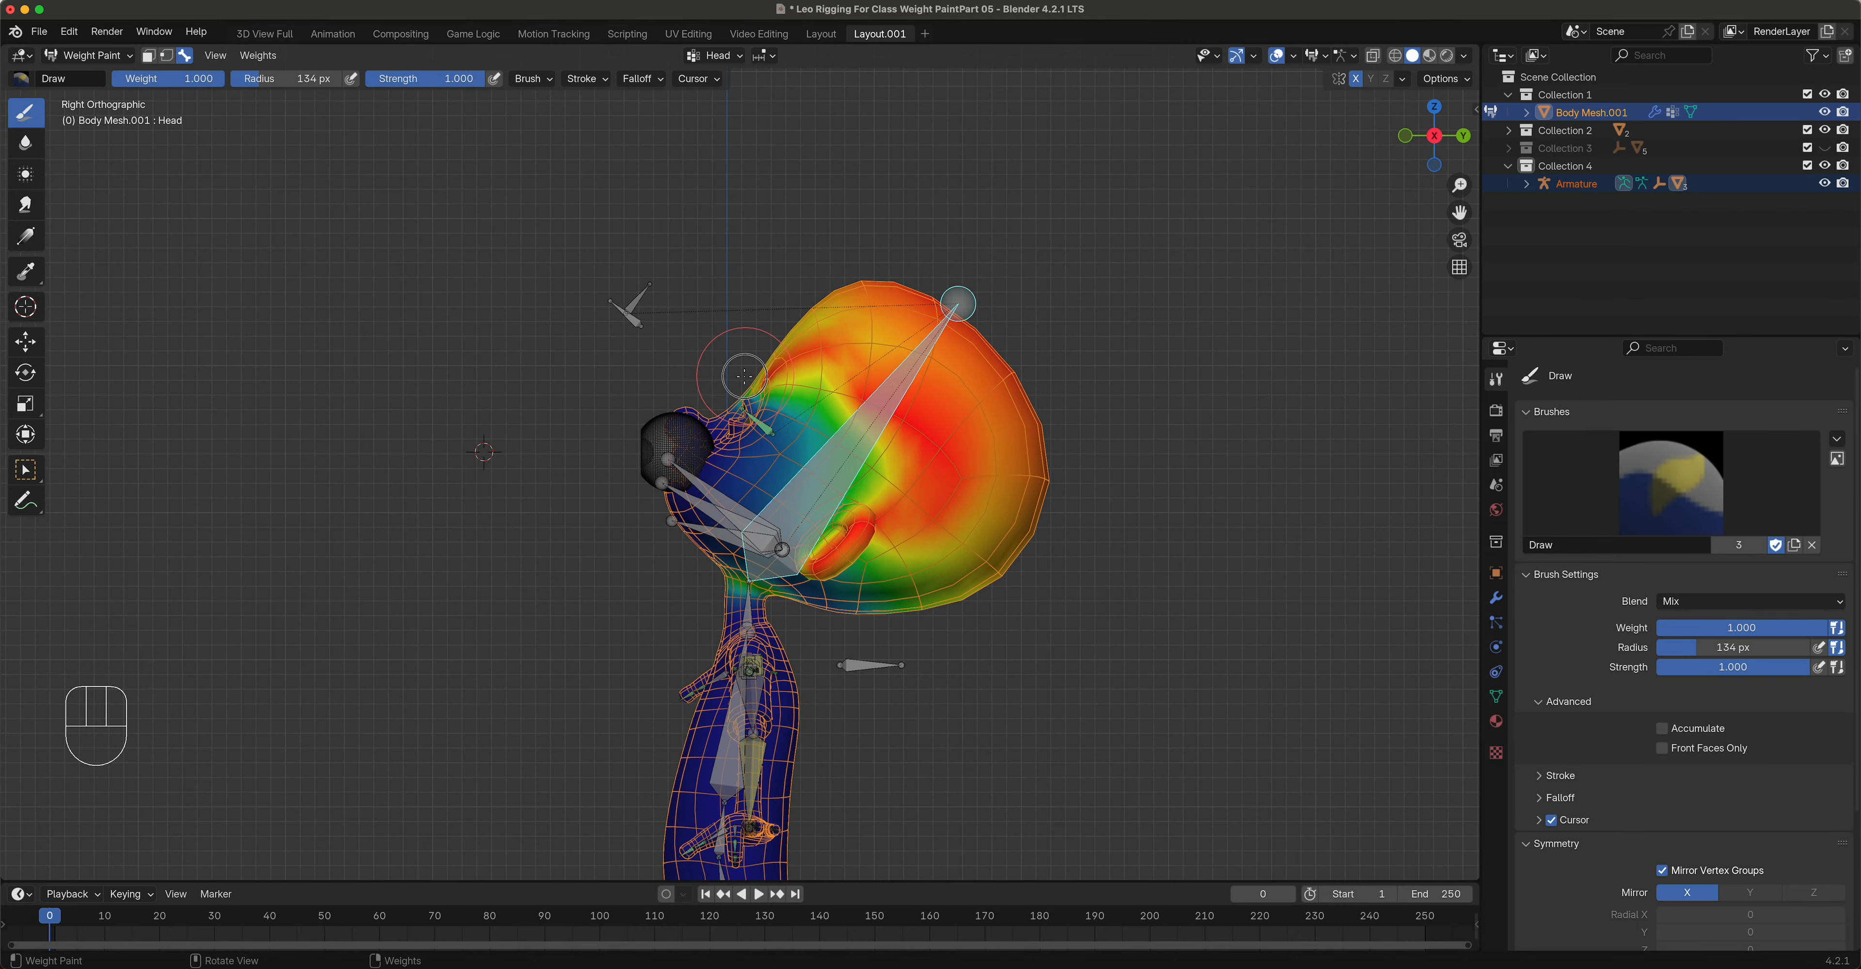
mouse_move(668, 433)
mouse_down()
mouse_move(728, 401)
mouse_move(838, 386)
mouse_move(838, 441)
mouse_move(874, 463)
mouse_move(715, 383)
mouse_move(910, 278)
mouse_move(937, 392)
mouse_up()
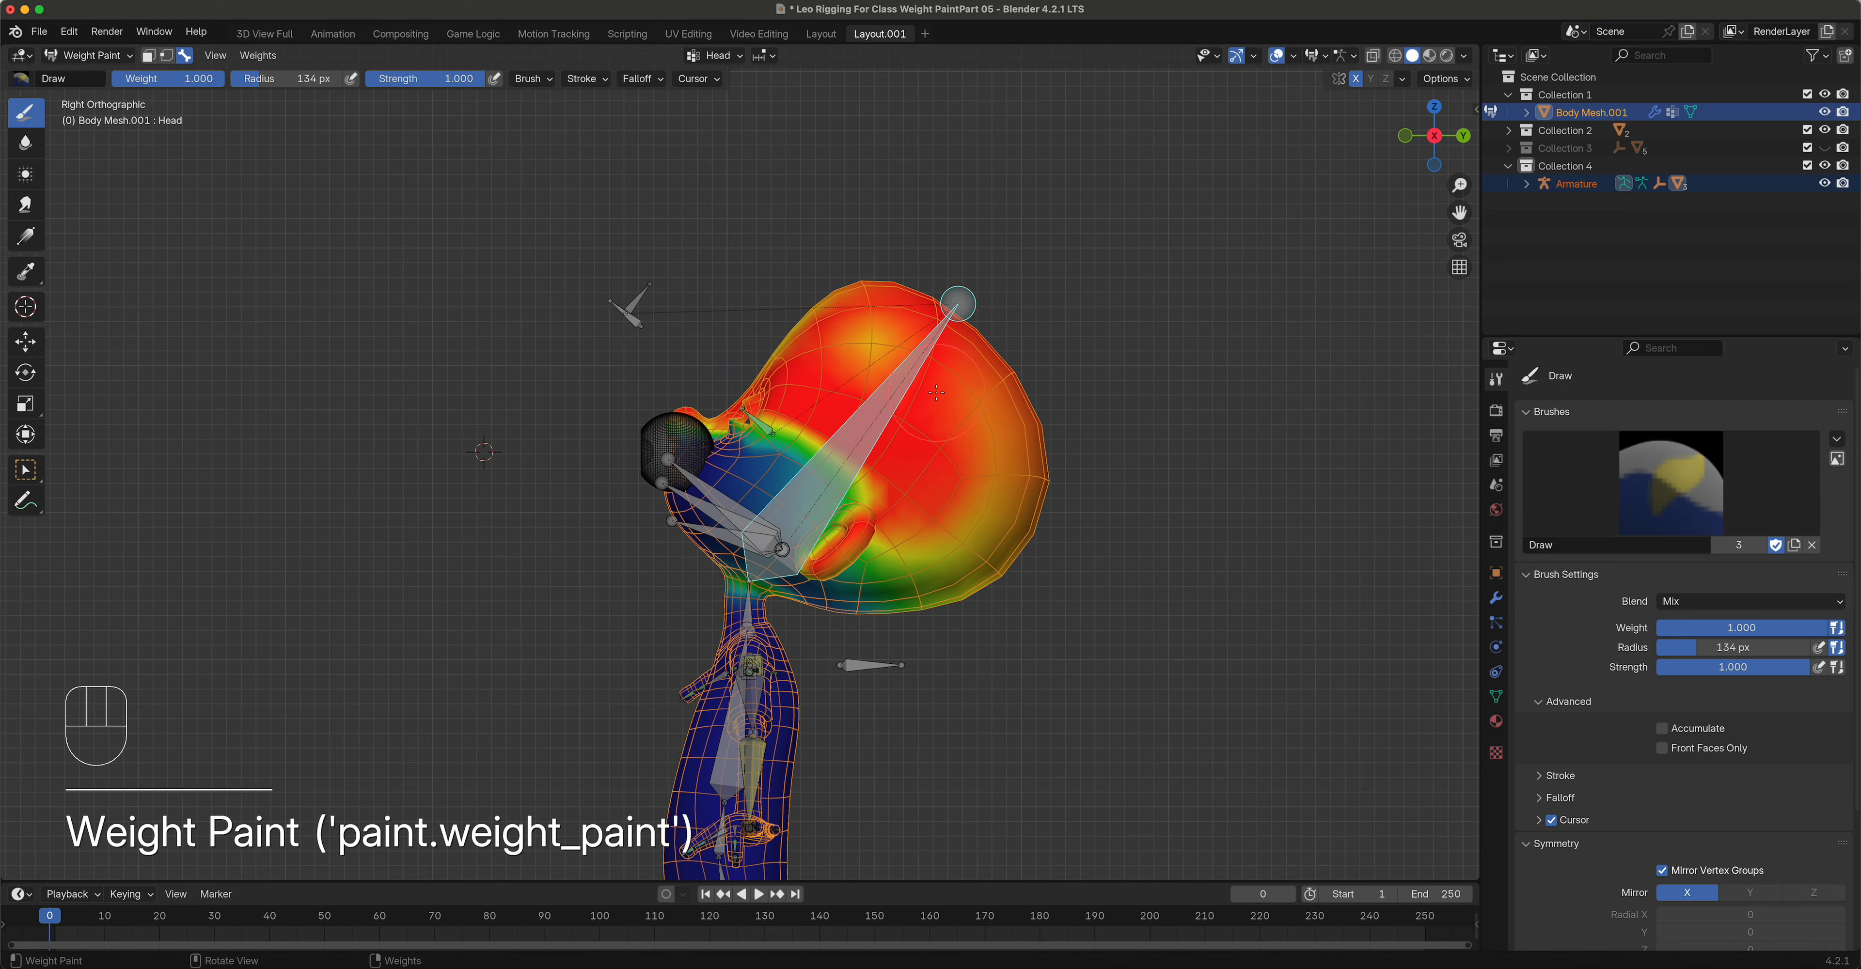
Step: Enlarge the brush radius to 346 px and paint the head bone's 1.000 weight over the back and underside of the skull
key(f)
click(982, 460)
mouse_move(982, 460)
mouse_down()
mouse_move(956, 332)
mouse_move(831, 291)
mouse_move(871, 311)
mouse_move(1003, 514)
mouse_move(952, 585)
mouse_up()
scroll(965, 571, up, 4)
middle_drag(972, 560, 939, 462)
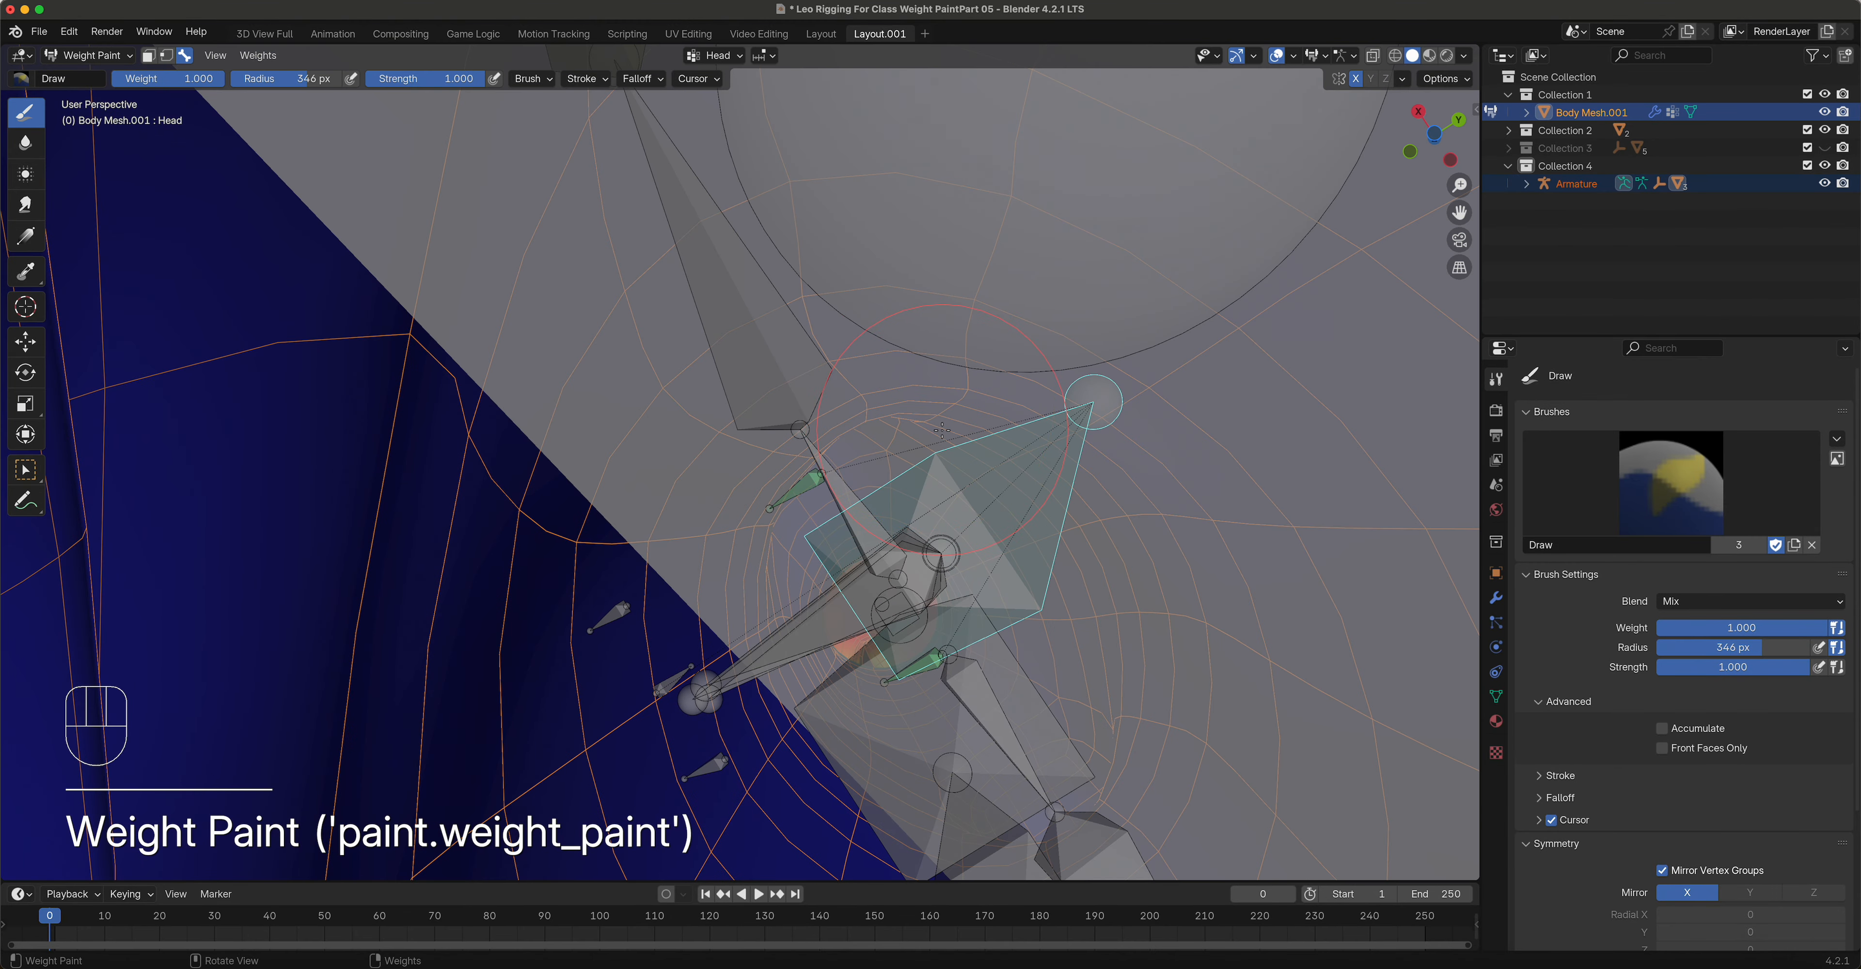
key(KP_3)
shift+middle_drag(1028, 509, 849, 225)
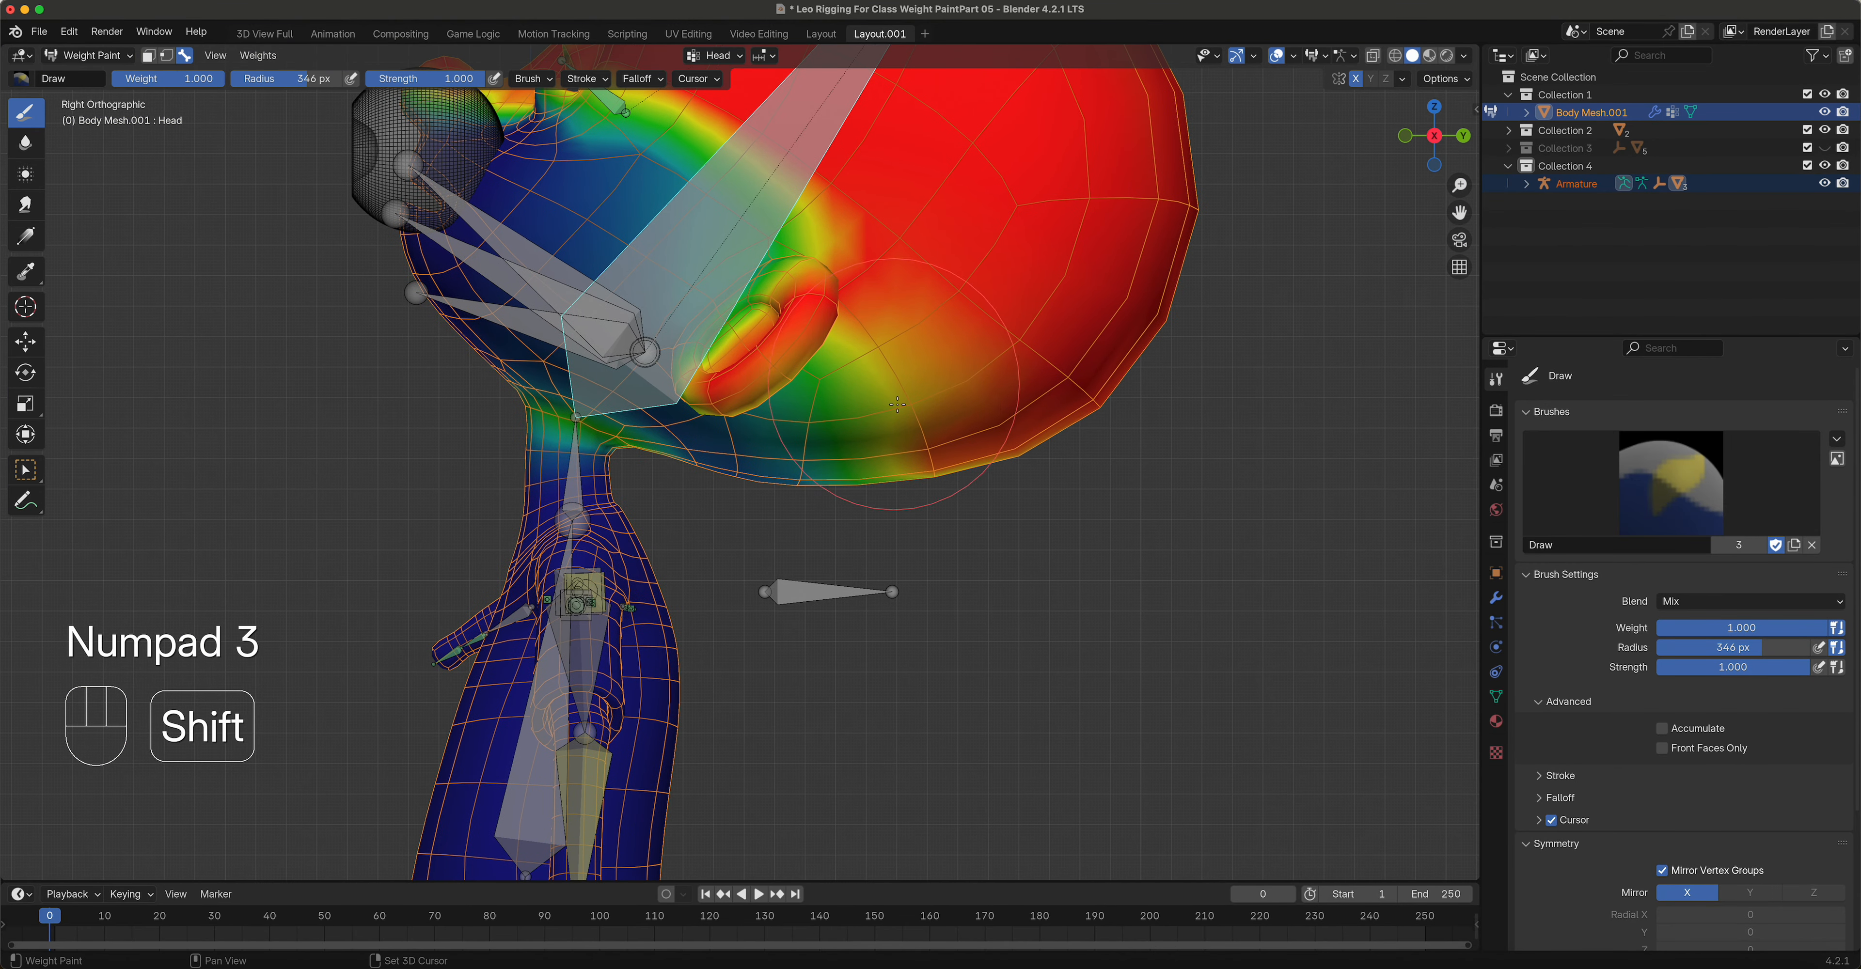
mouse_move(896, 458)
mouse_down()
mouse_move(860, 433)
mouse_move(716, 451)
mouse_up()
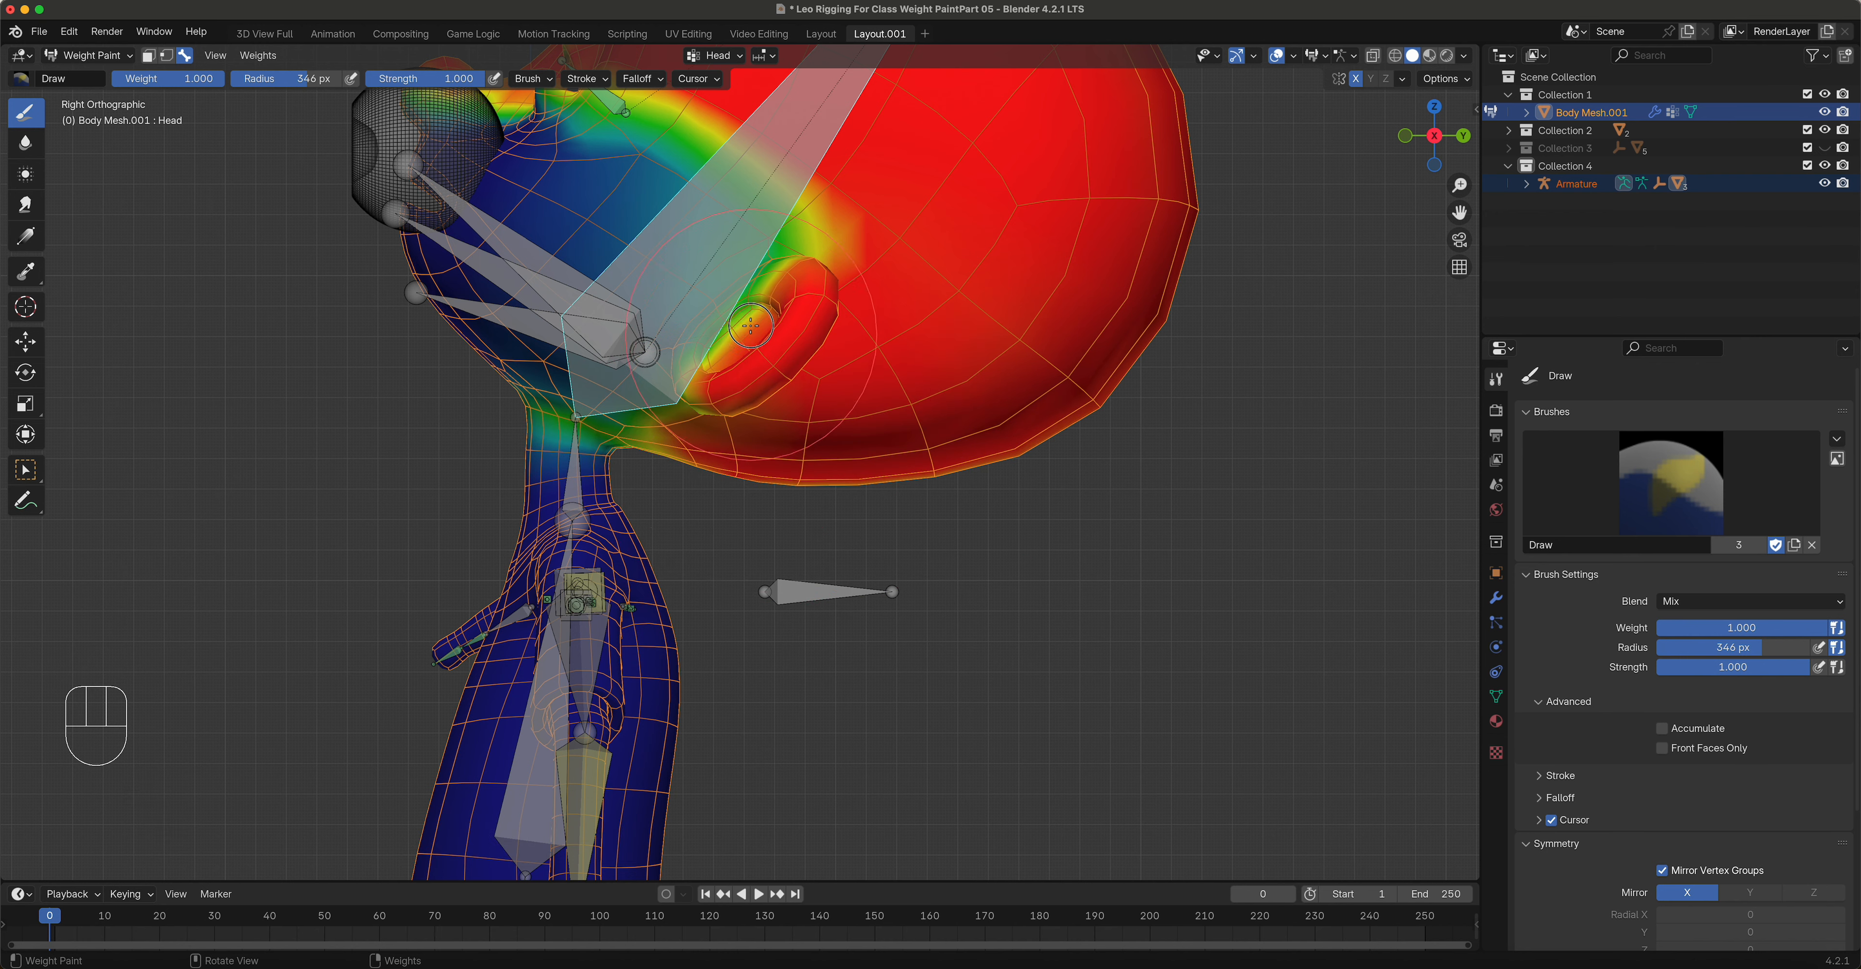
Step: Paint the head bone's 1.000 weight below the ear and along the skull's lower edge toward the neck
drag(770, 386, 759, 405)
scroll(621, 434, up, 3)
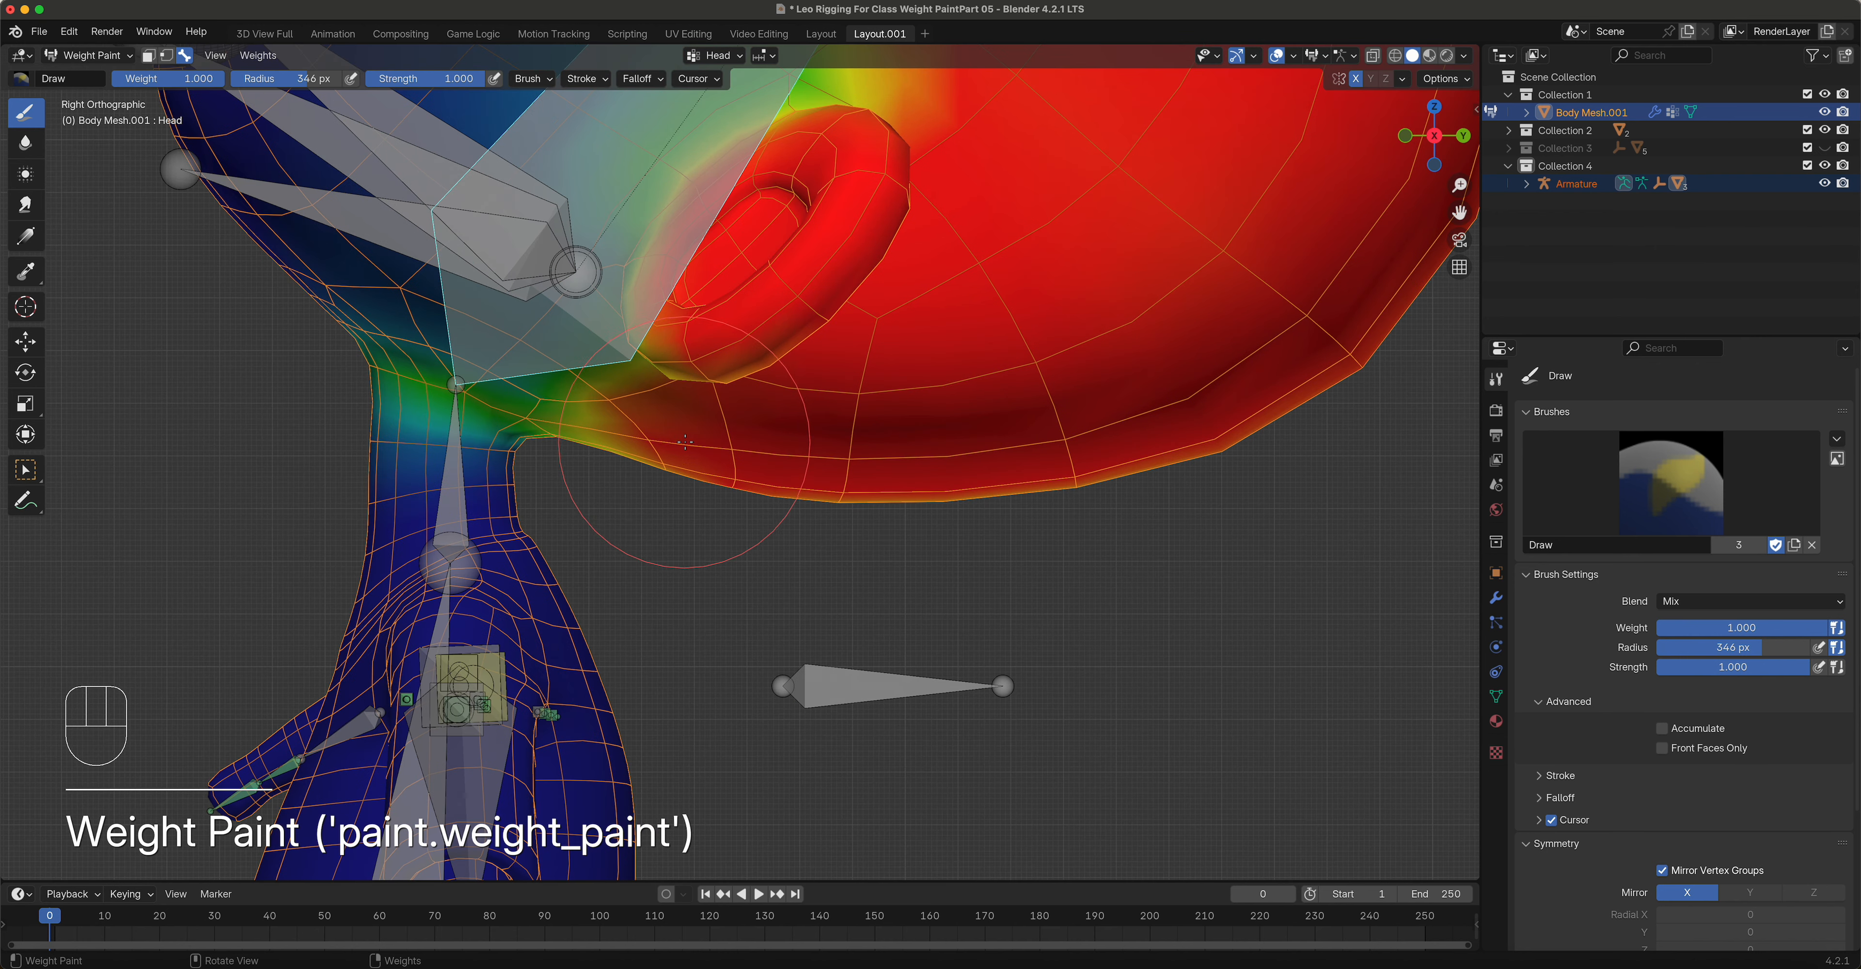
drag(618, 433, 585, 434)
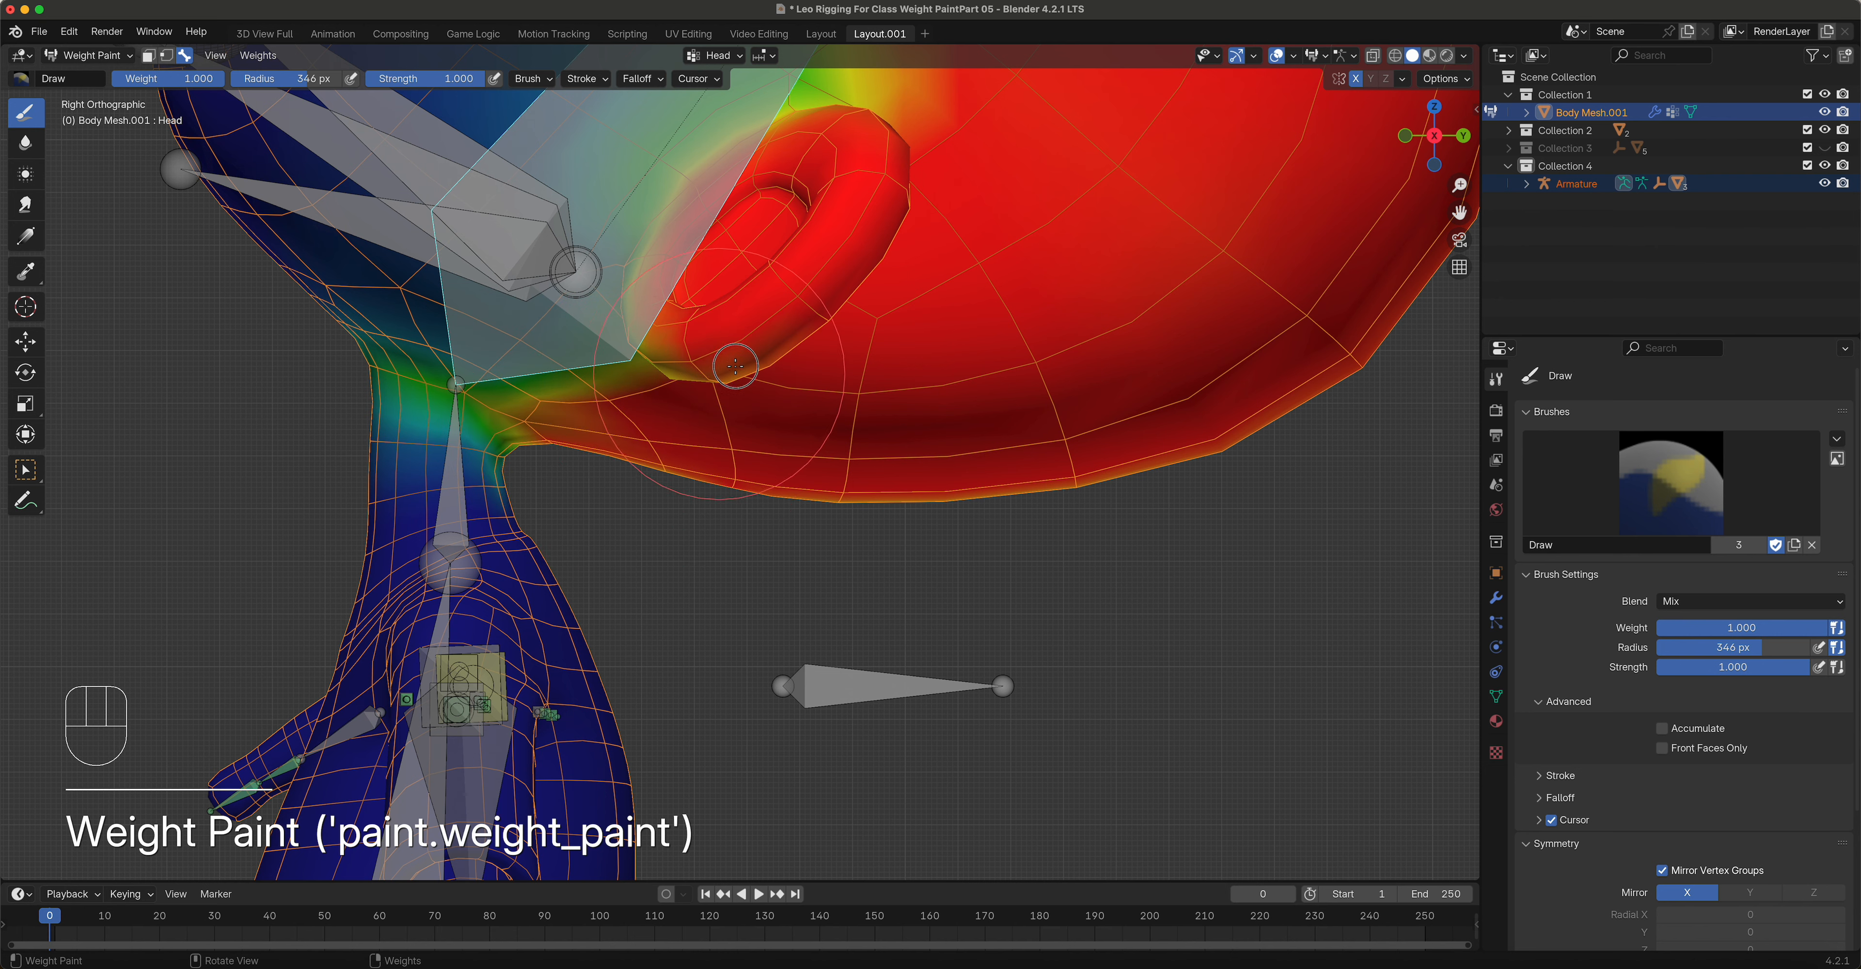
Step: Paint the head bone's 1.000 weight over the side of the head from above the ear to the temple and eye area
scroll(890, 292, down, 4)
drag(817, 253, 671, 171)
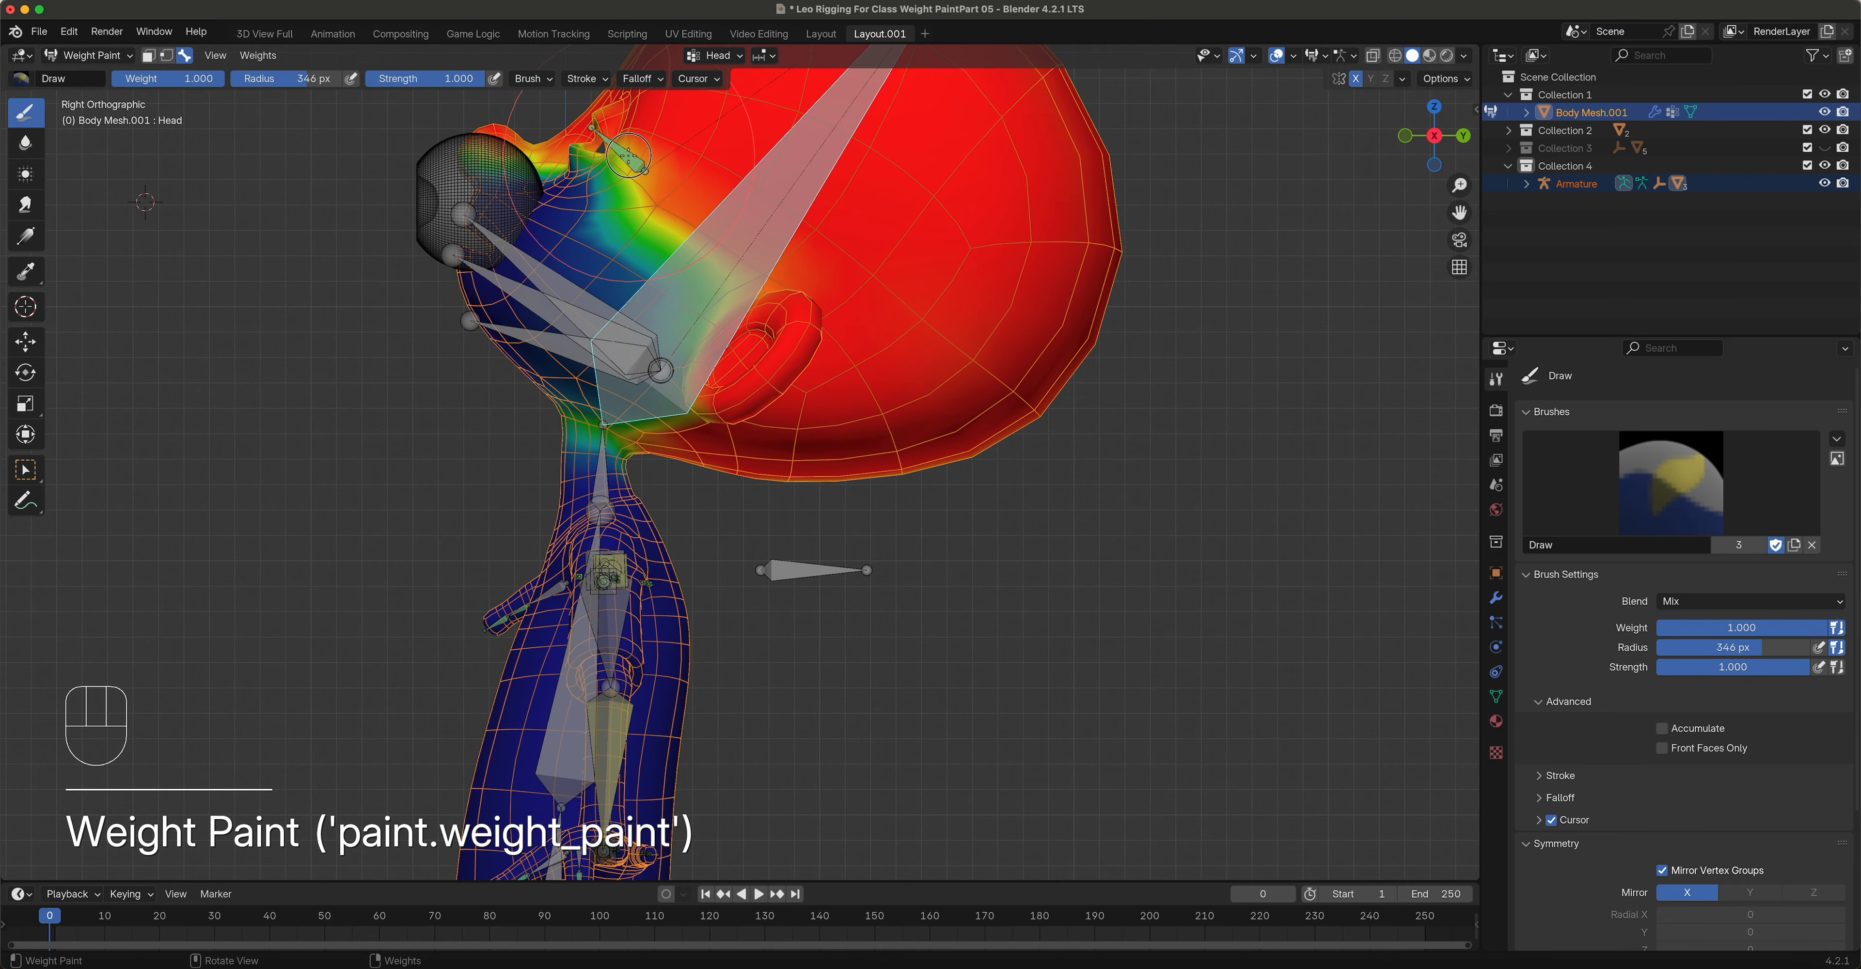
scroll(715, 274, up, 5)
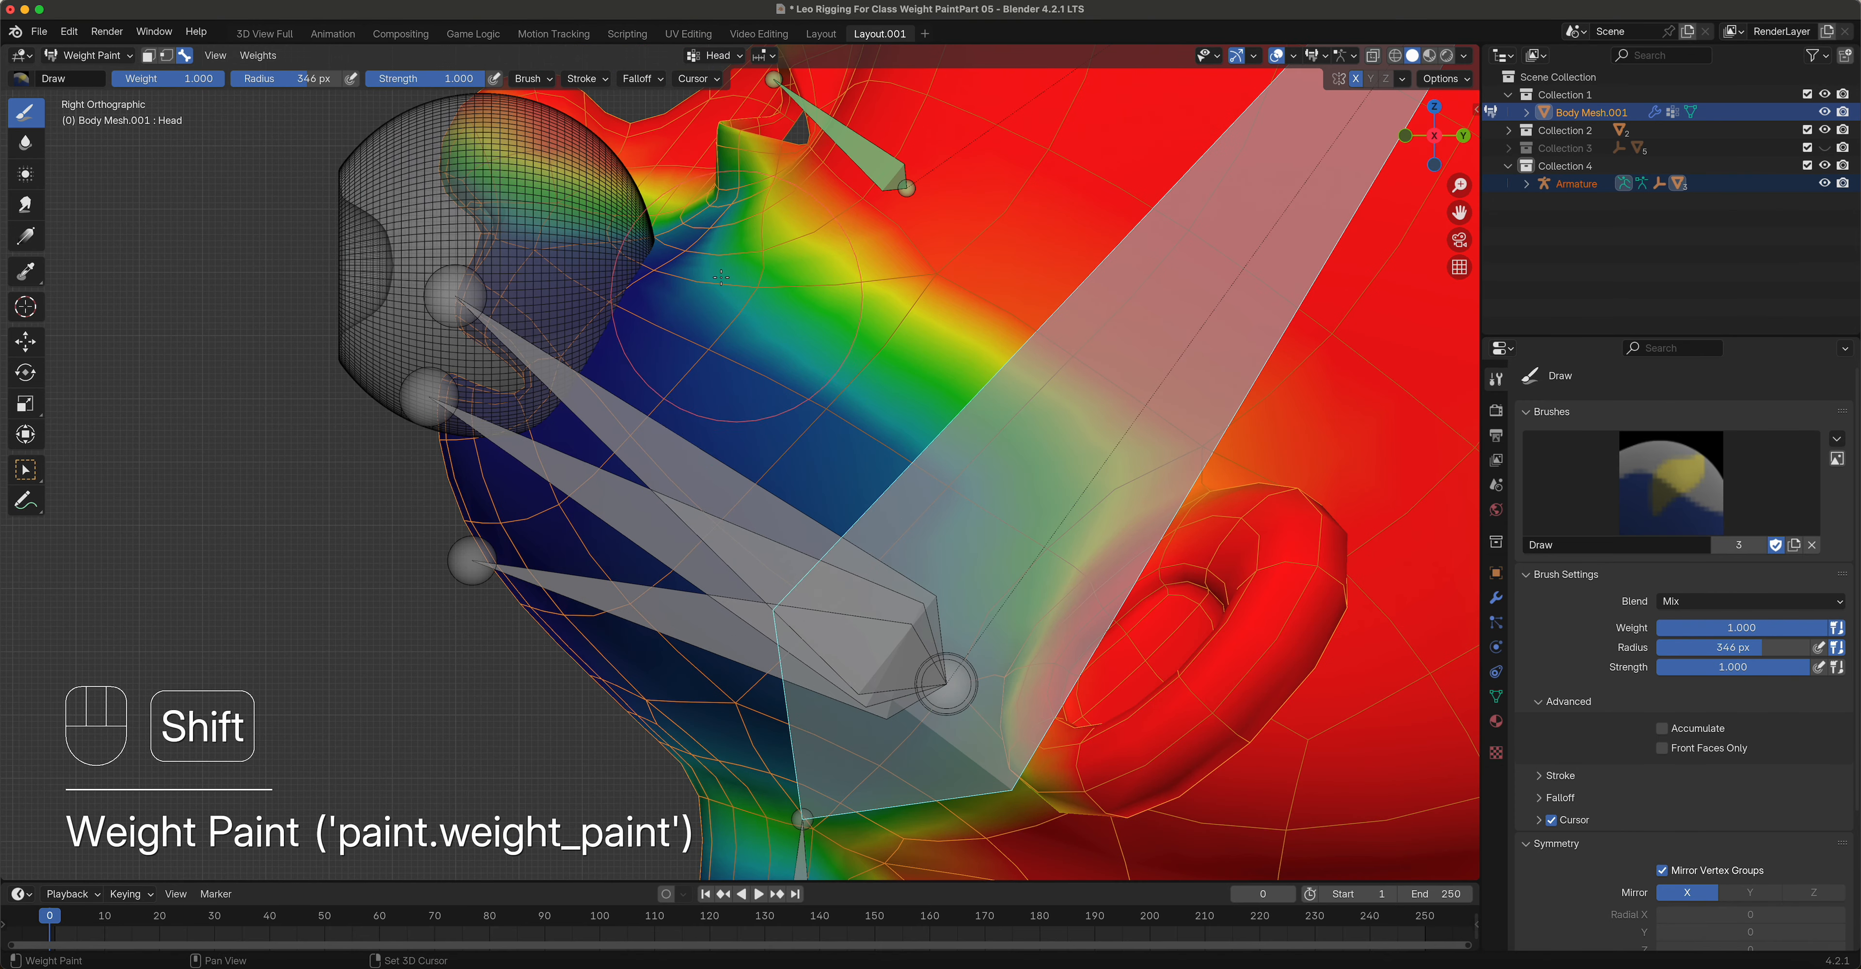
shift+middle_drag(721, 277, 771, 531)
mouse_move(502, 418)
mouse_down()
mouse_move(727, 434)
mouse_move(845, 375)
mouse_move(878, 307)
mouse_move(666, 464)
mouse_move(881, 540)
mouse_move(629, 491)
mouse_move(543, 440)
mouse_move(529, 471)
mouse_up()
shift+middle_drag(805, 485, 607, 336)
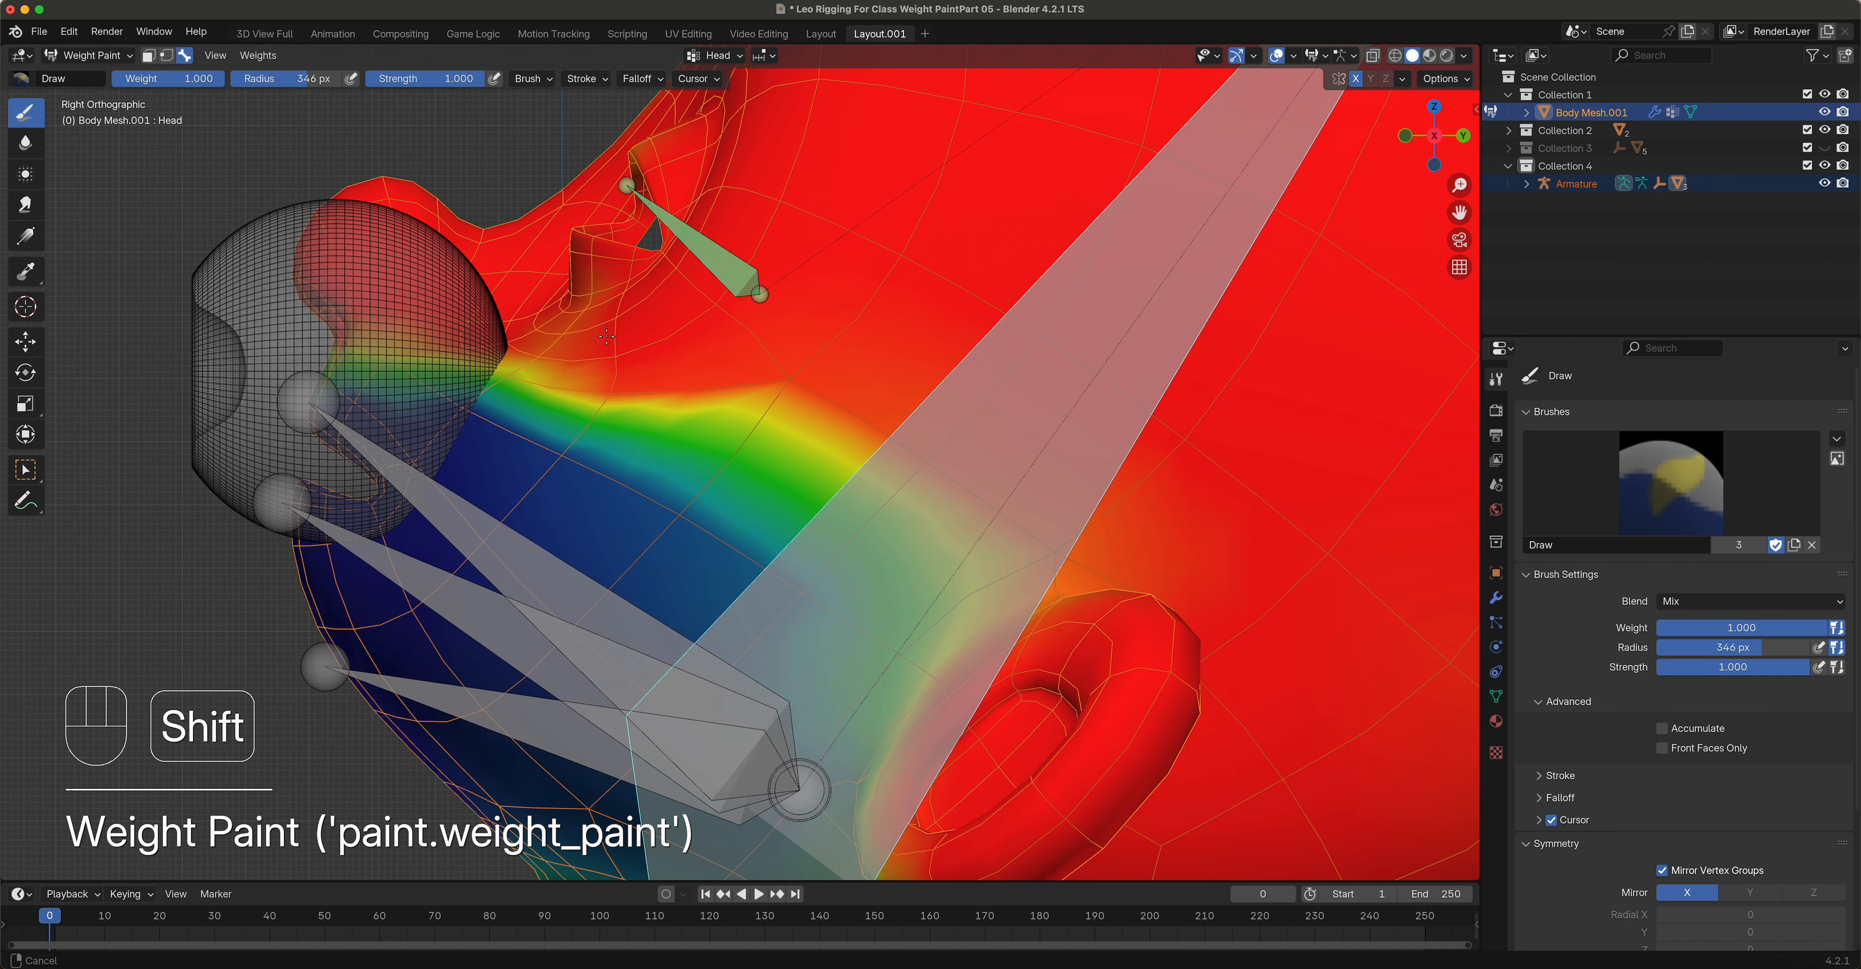
Step: Paint the head bone's 1.000 weight around the left ear and the side of the head next to it
scroll(741, 369, down, 4)
mouse_move(997, 679)
shift+middle_down()
mouse_move(930, 535)
mouse_move(939, 470)
mouse_move(996, 414)
shift+middle_up()
scroll(925, 533, down, 1)
click(872, 469)
click(831, 484)
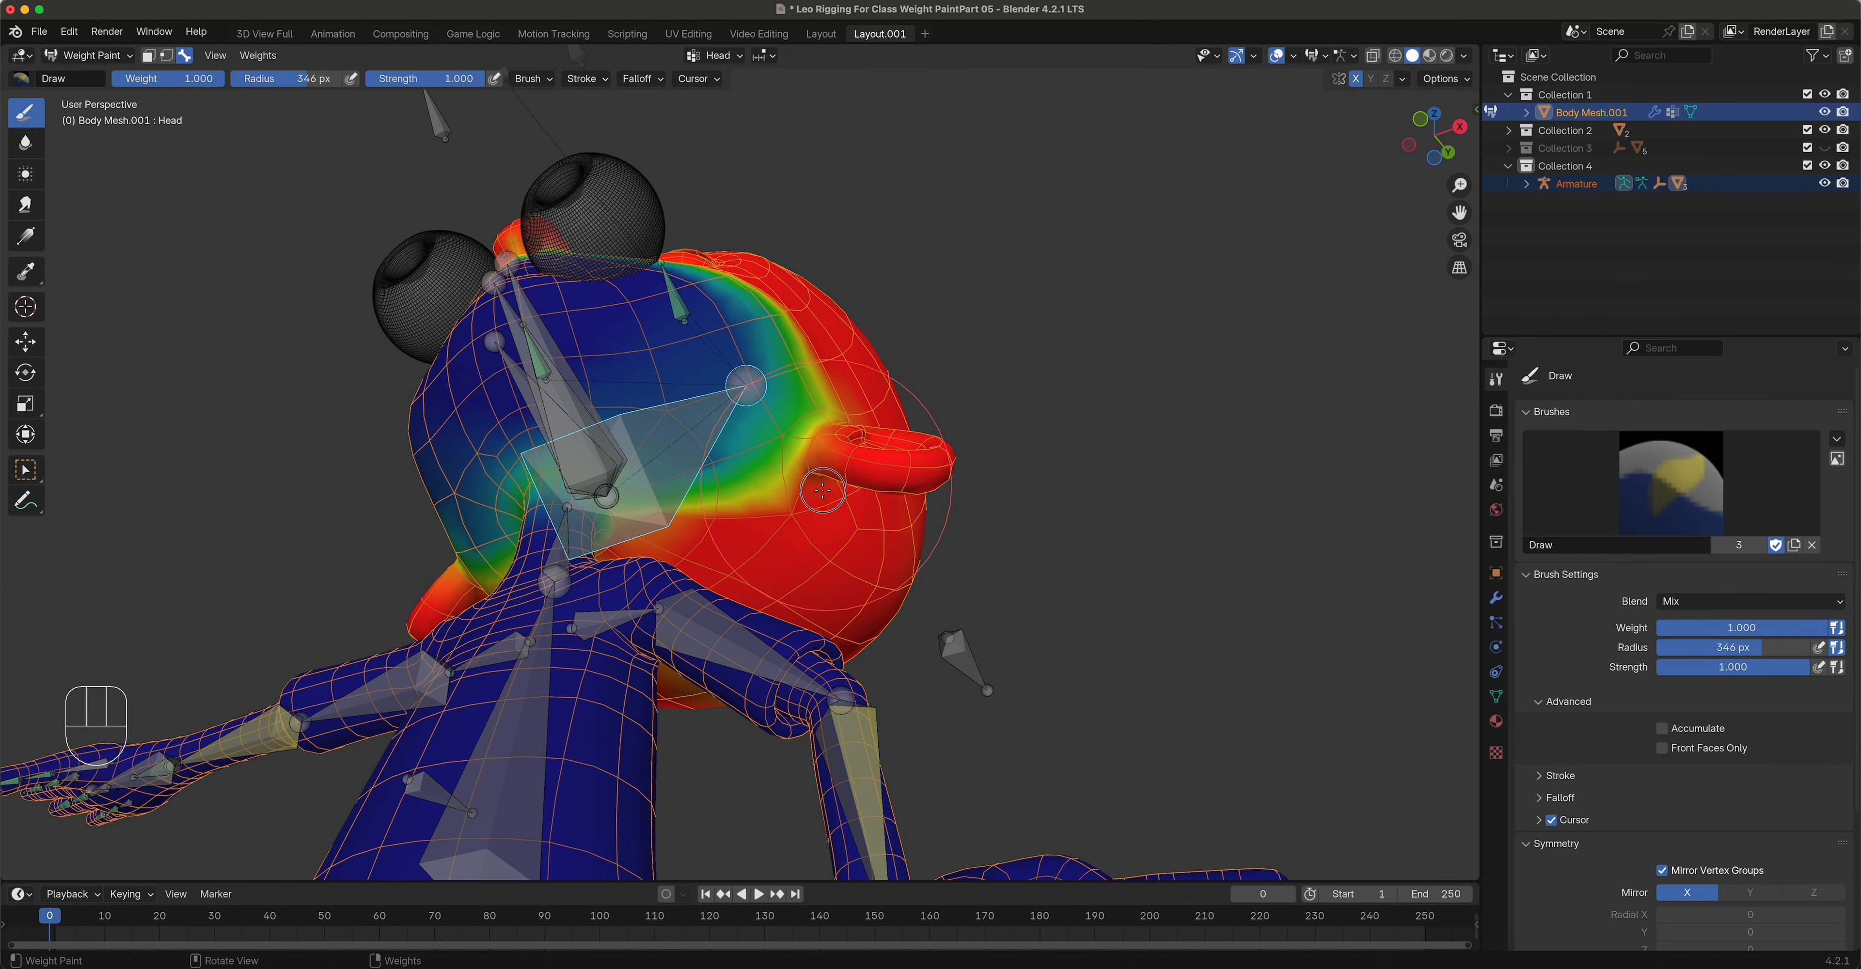
drag(858, 477, 885, 477)
middle_drag(885, 477, 1329, 448)
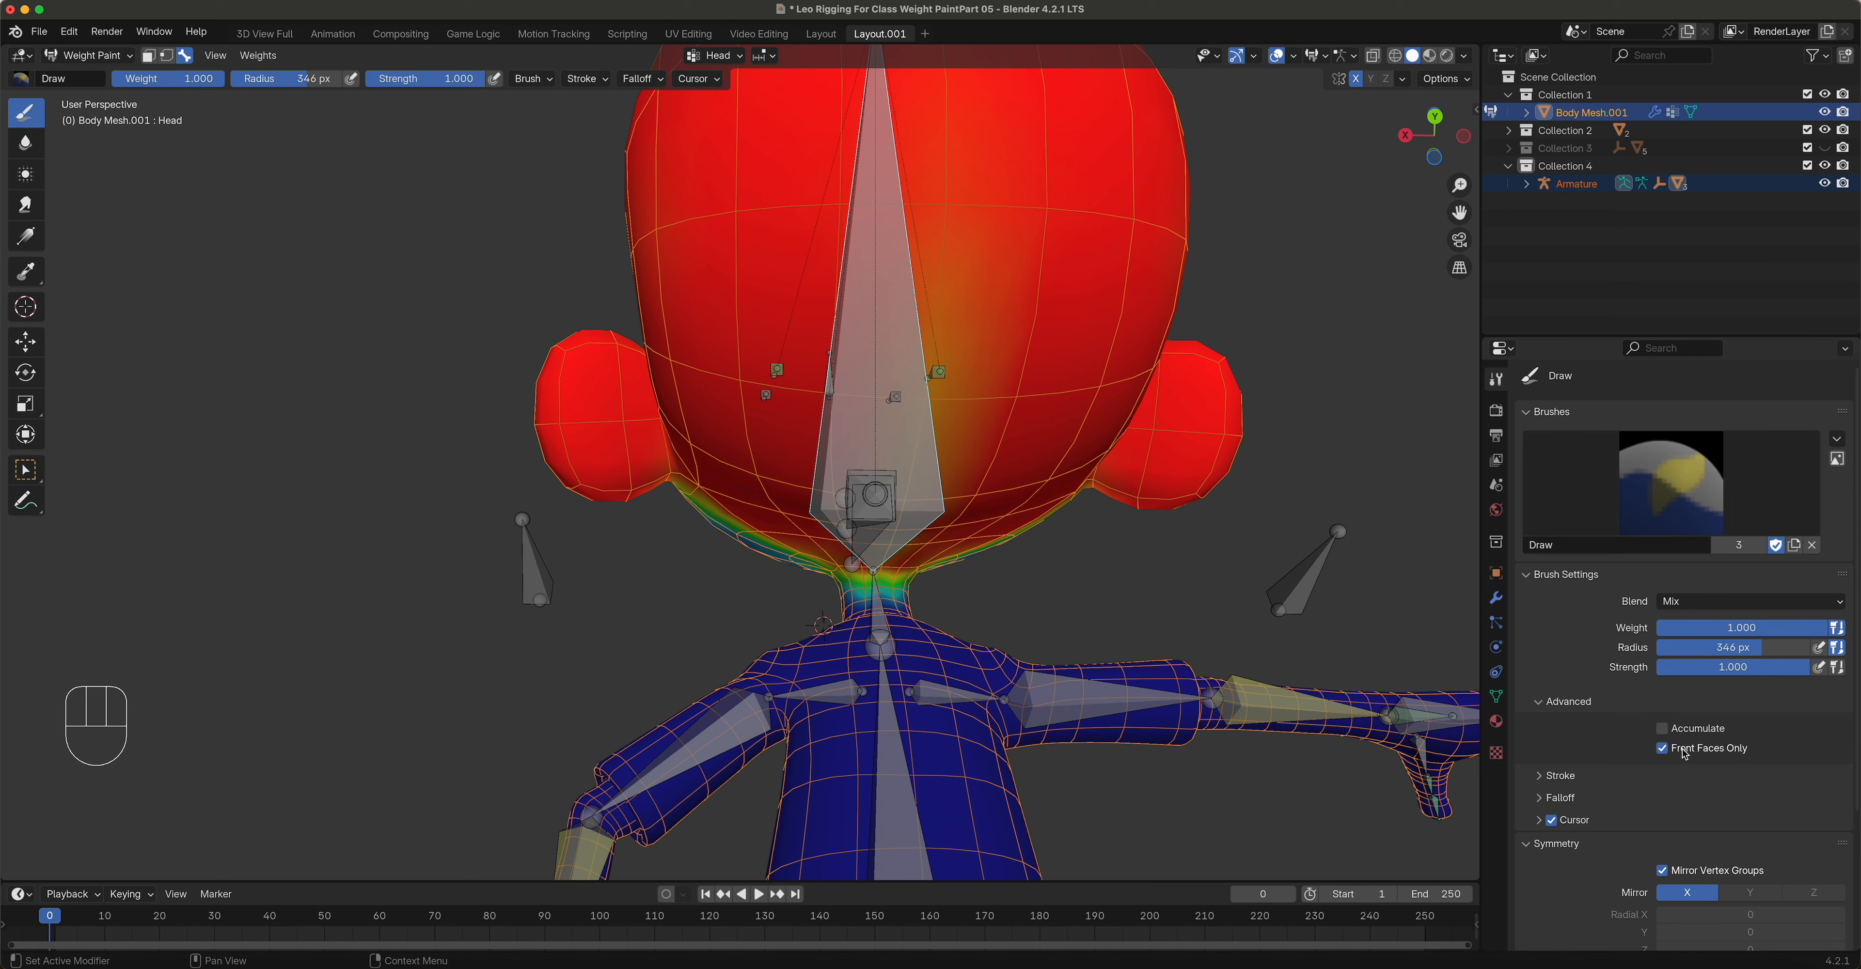
Step: Turn on the brush's Front Faces Only option and paint the head bone's 1.000 weight on the back of the head and forehead
mouse_move(893, 311)
mouse_down()
mouse_move(919, 410)
mouse_move(918, 348)
mouse_up()
middle_drag(919, 348, 1301, 433)
scroll(867, 433, down, 5)
drag(693, 289, 651, 311)
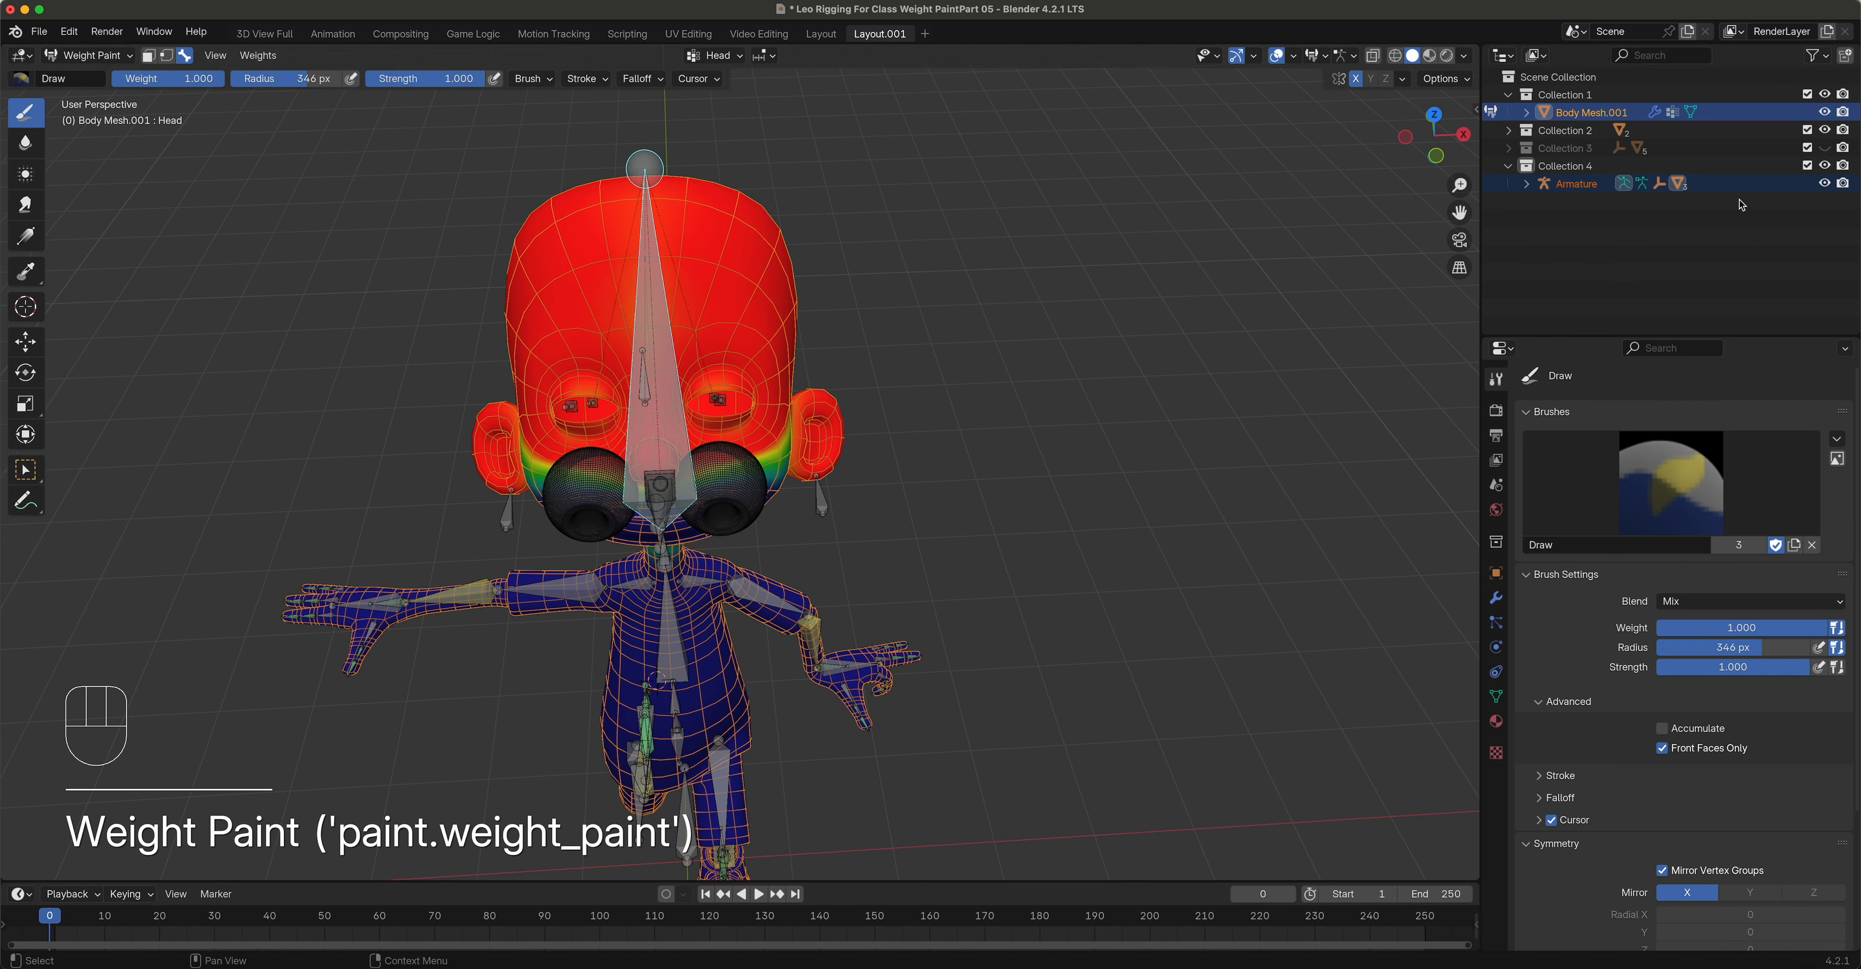
Step: Show Collection 3 to compare the hair and eyebrows with the head's painted area, and hide it again
click(1824, 148)
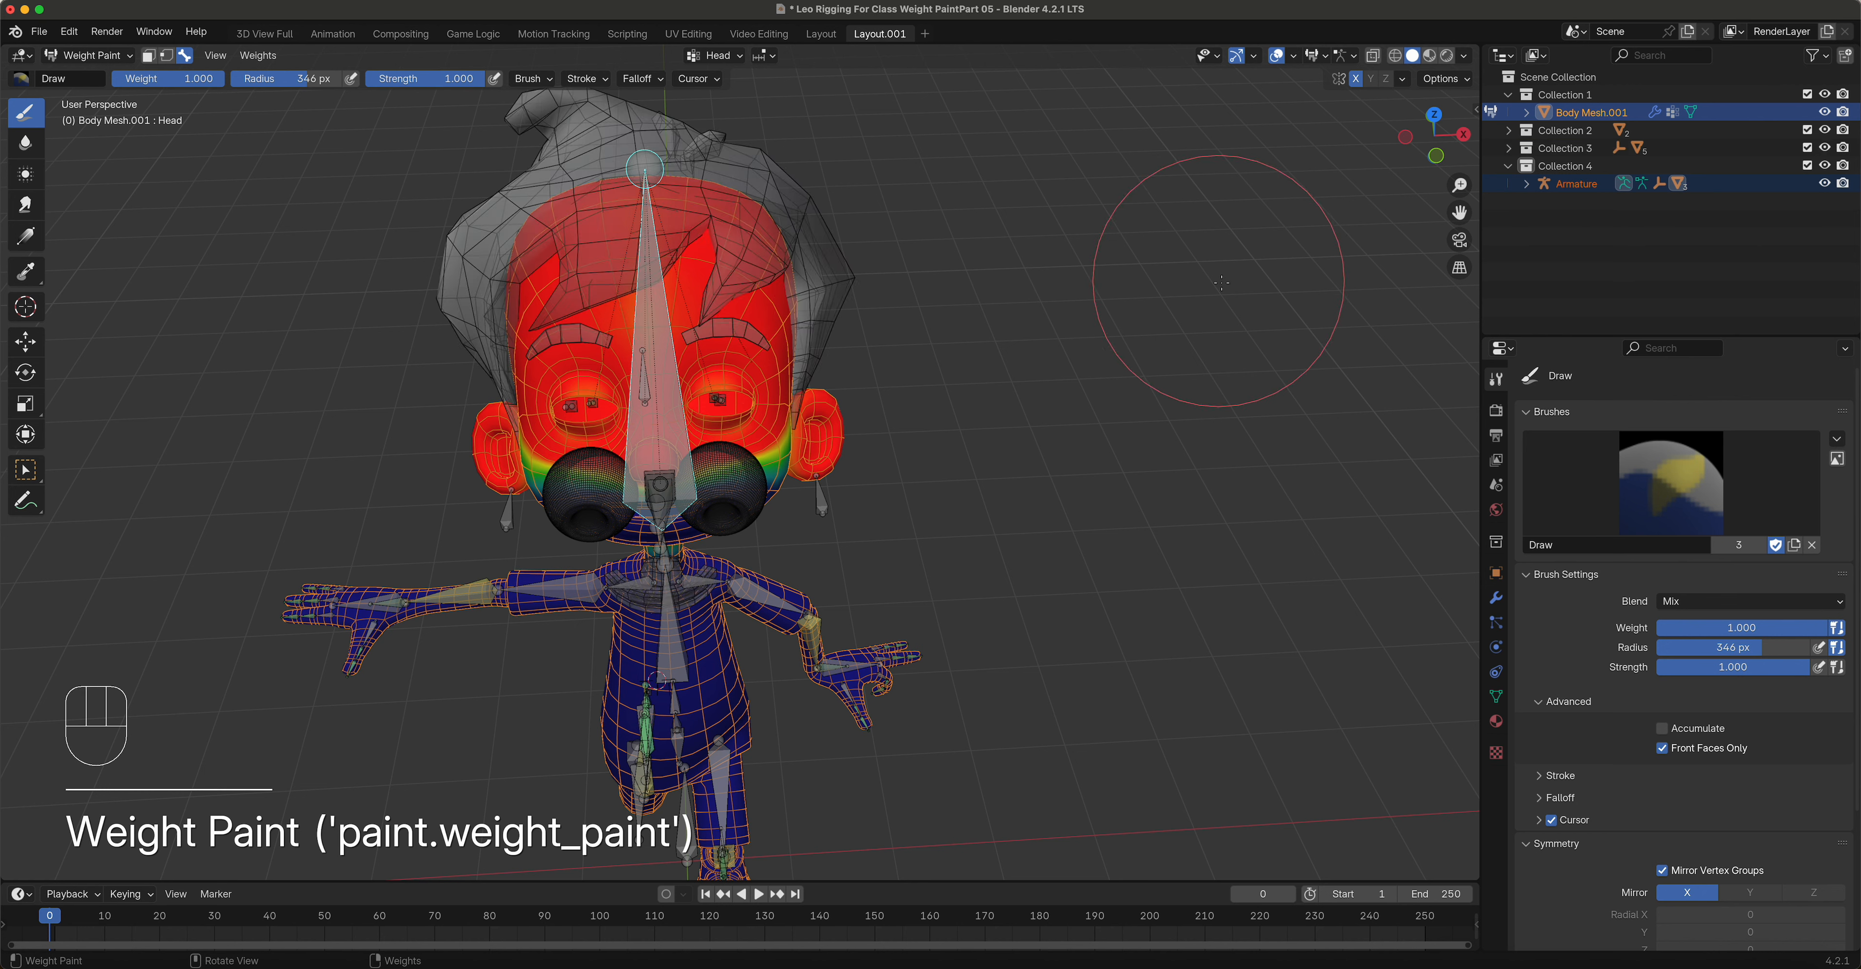
middle_drag(819, 336, 737, 317)
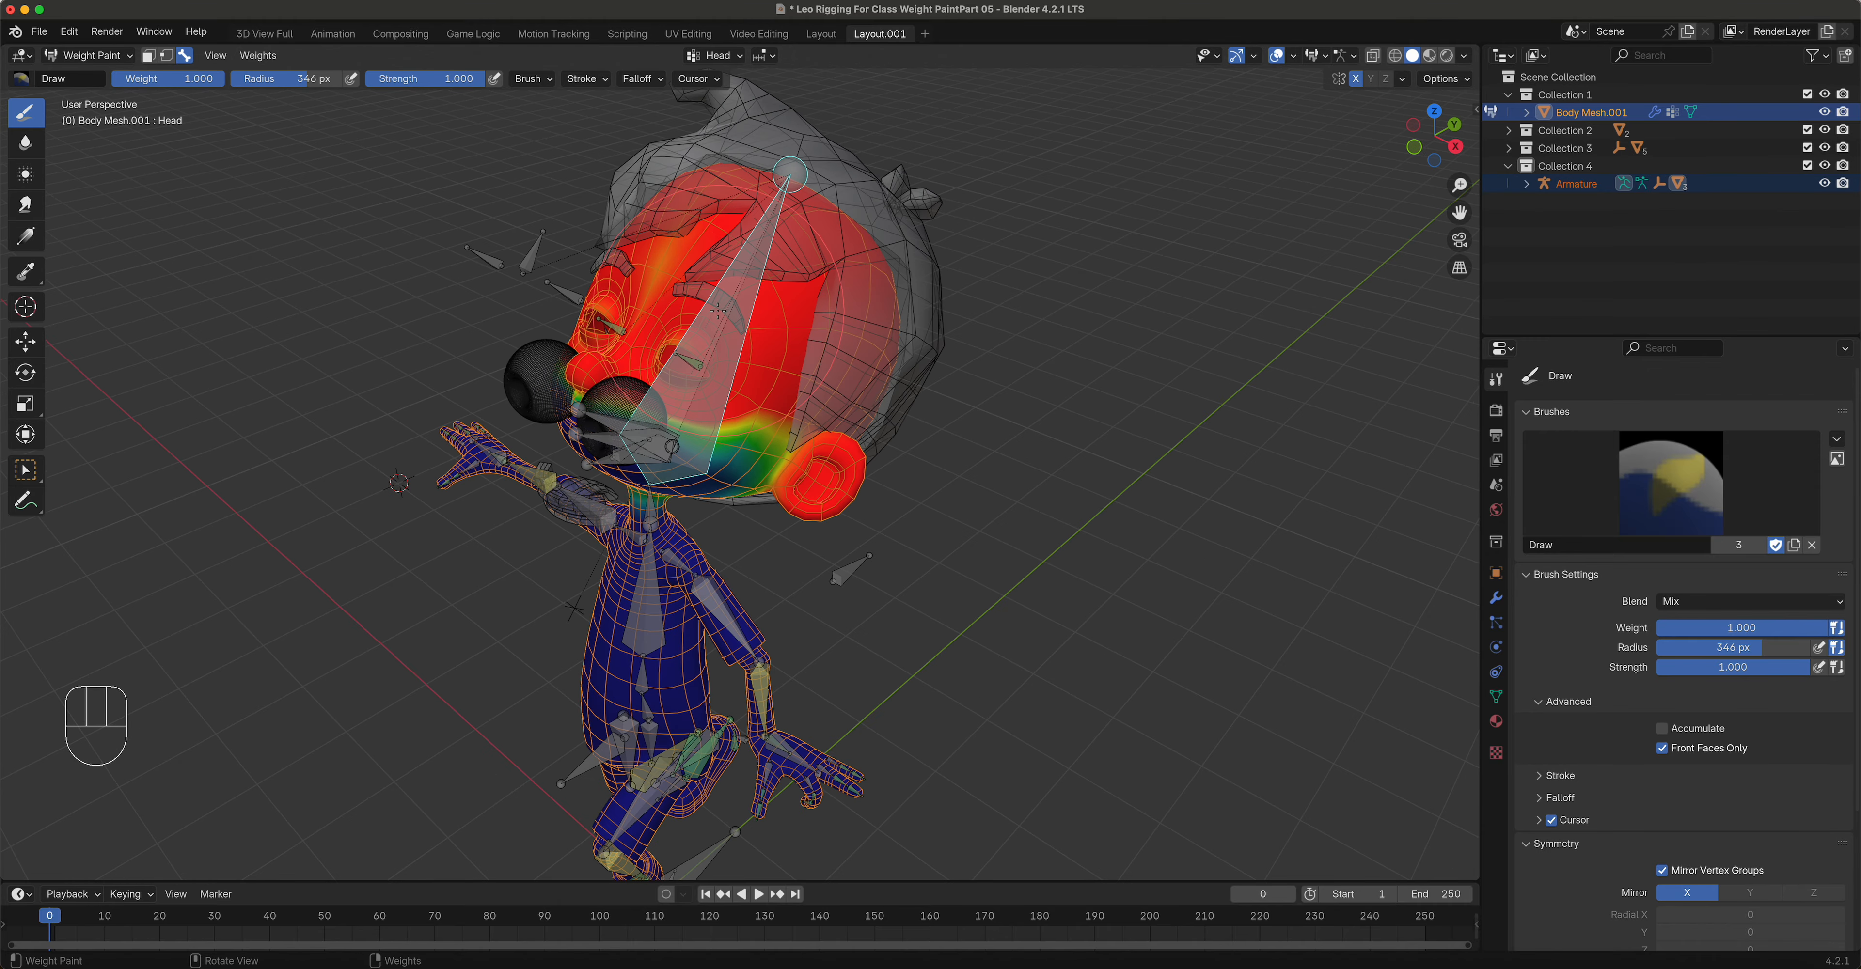
scroll(896, 307, up, 3)
scroll(979, 303, down, 3)
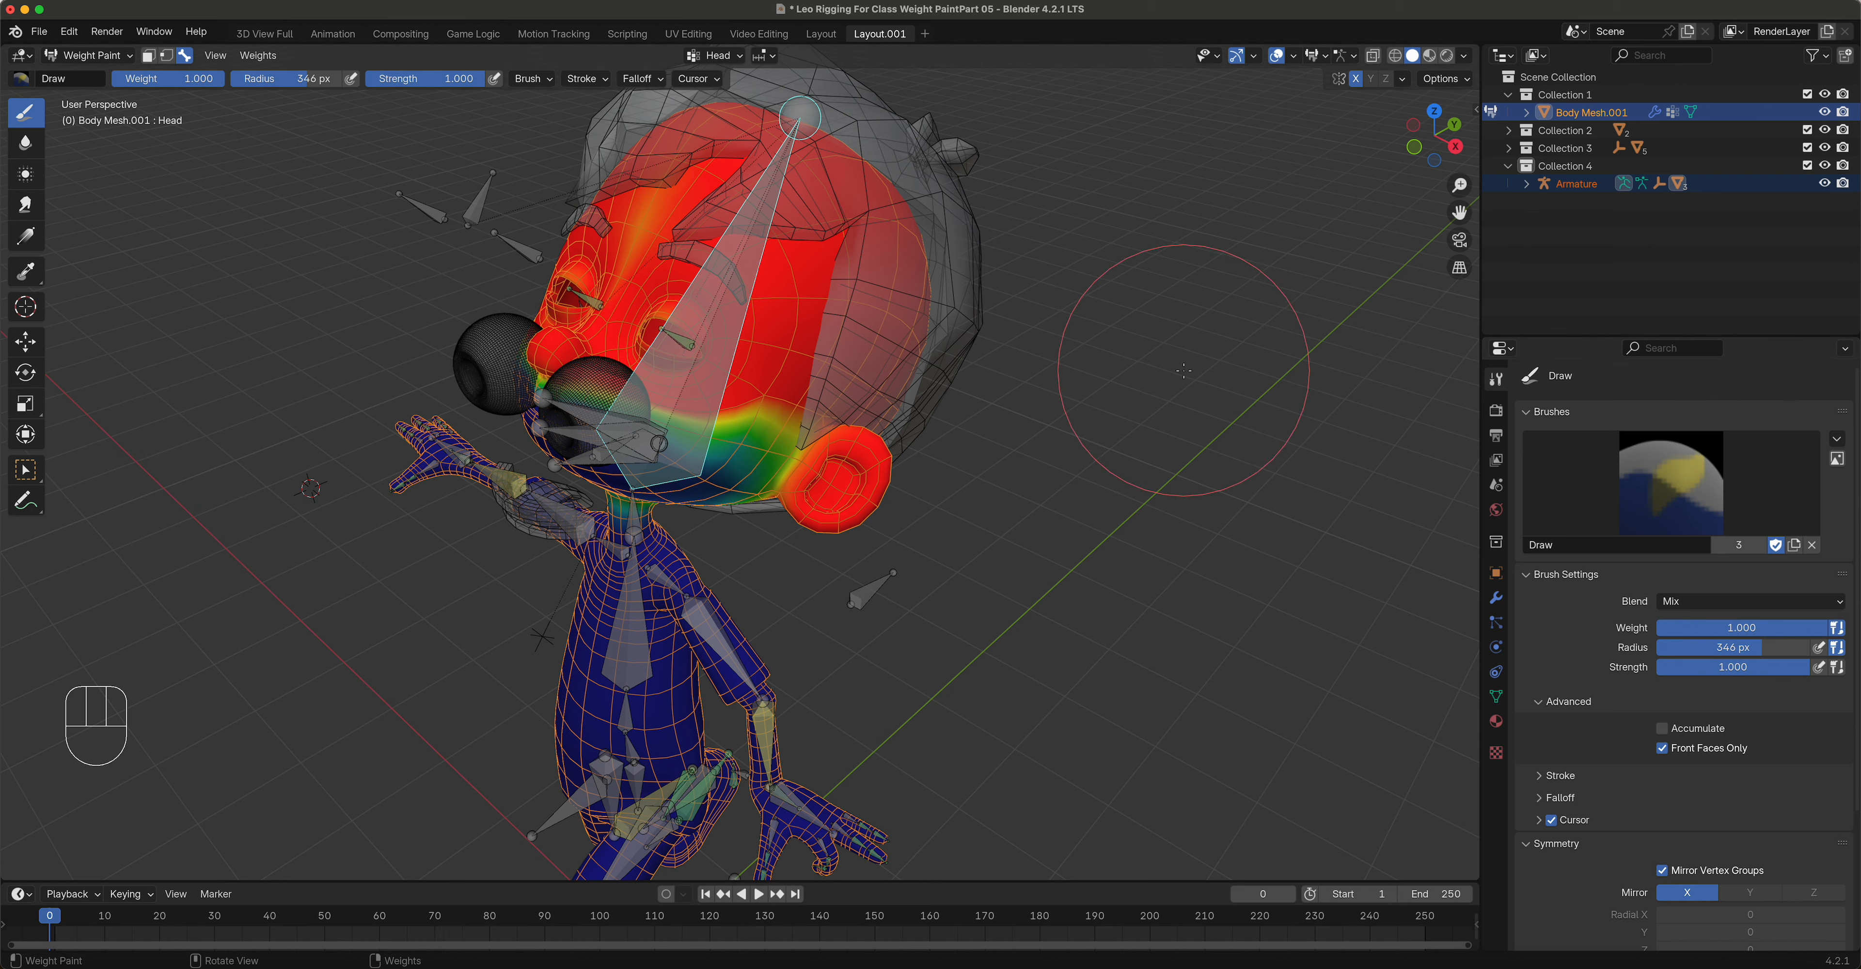
click(1827, 148)
click(1827, 149)
click(1827, 148)
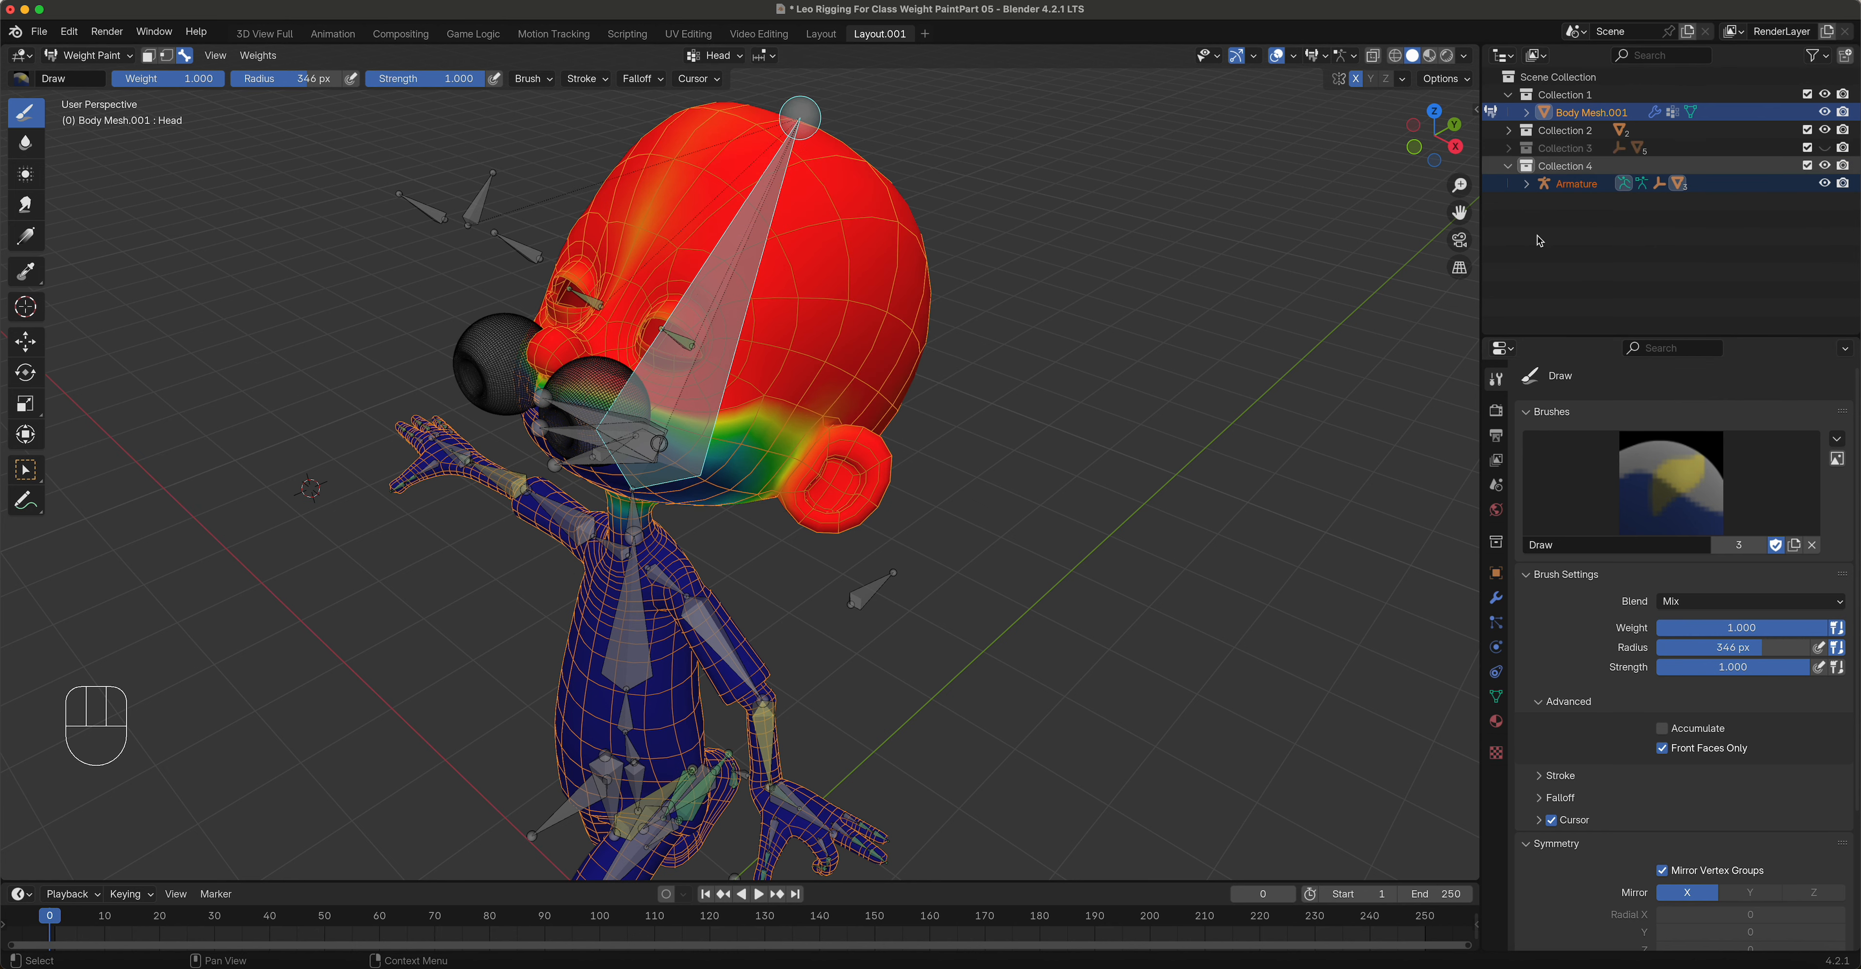
Step: Paint the head bone's 1.000 weight over the remaining patch in the middle of the forehead
click(645, 226)
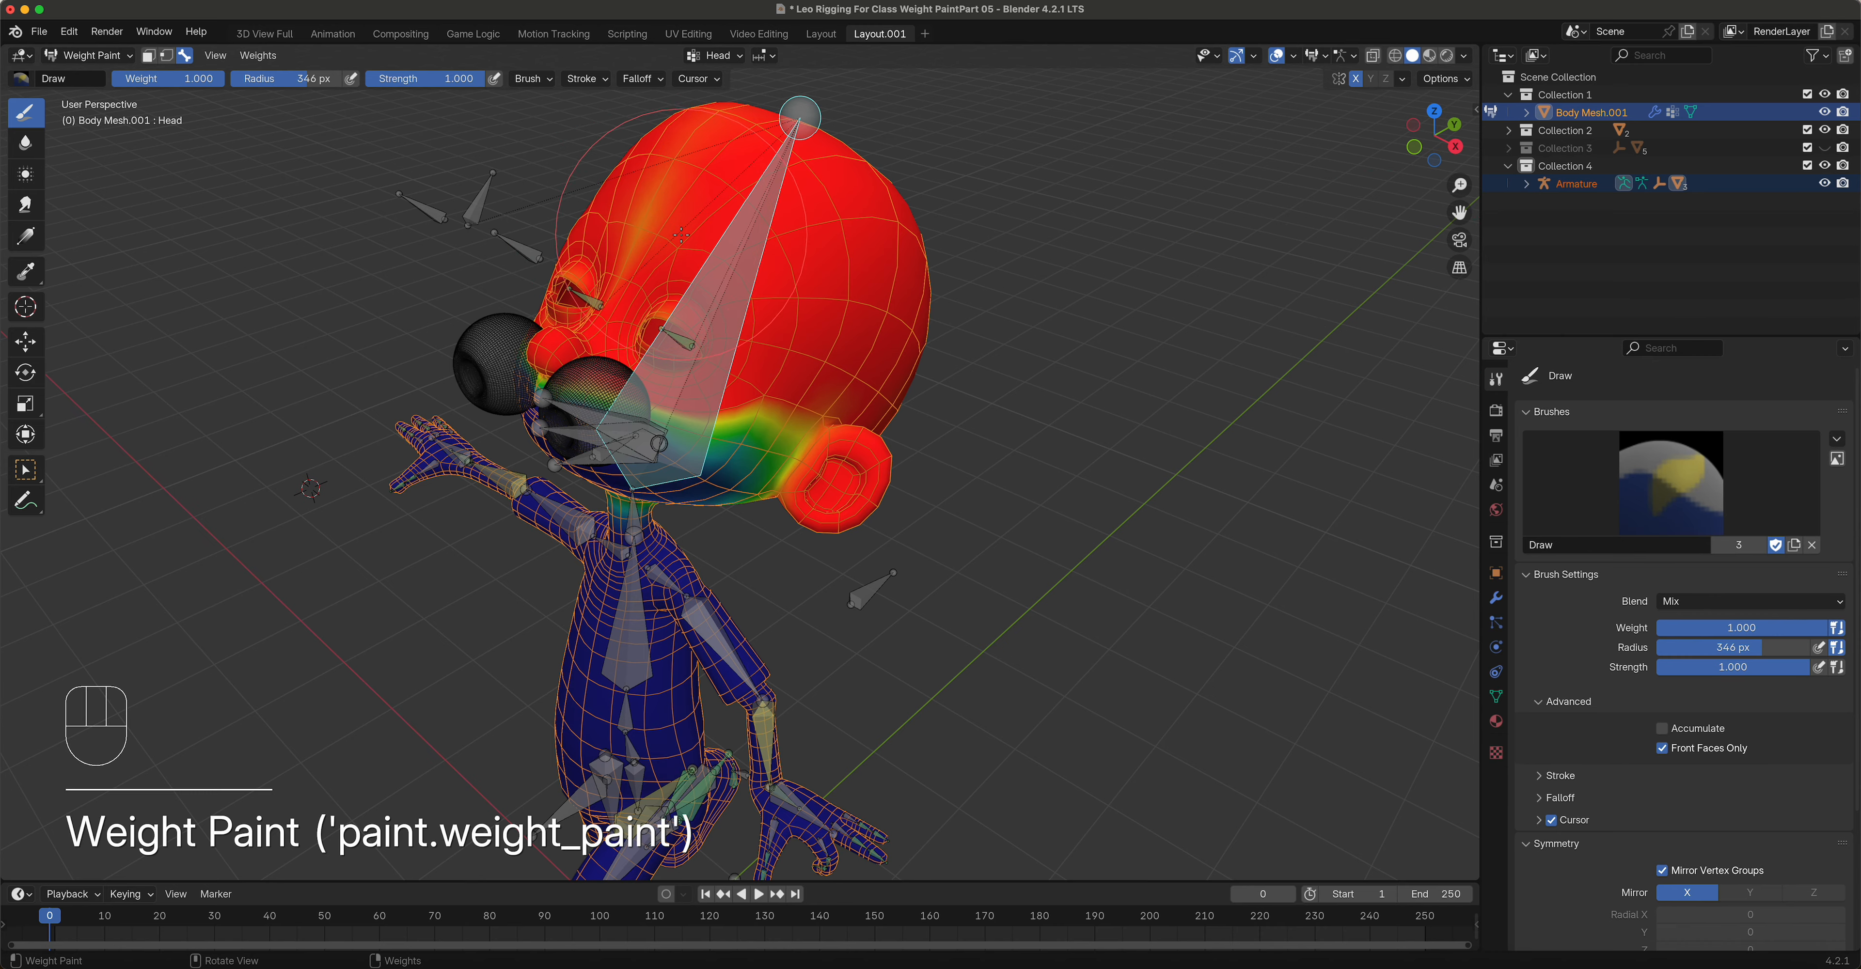
scroll(675, 253, up, 3)
shift+middle_drag(680, 257, 654, 422)
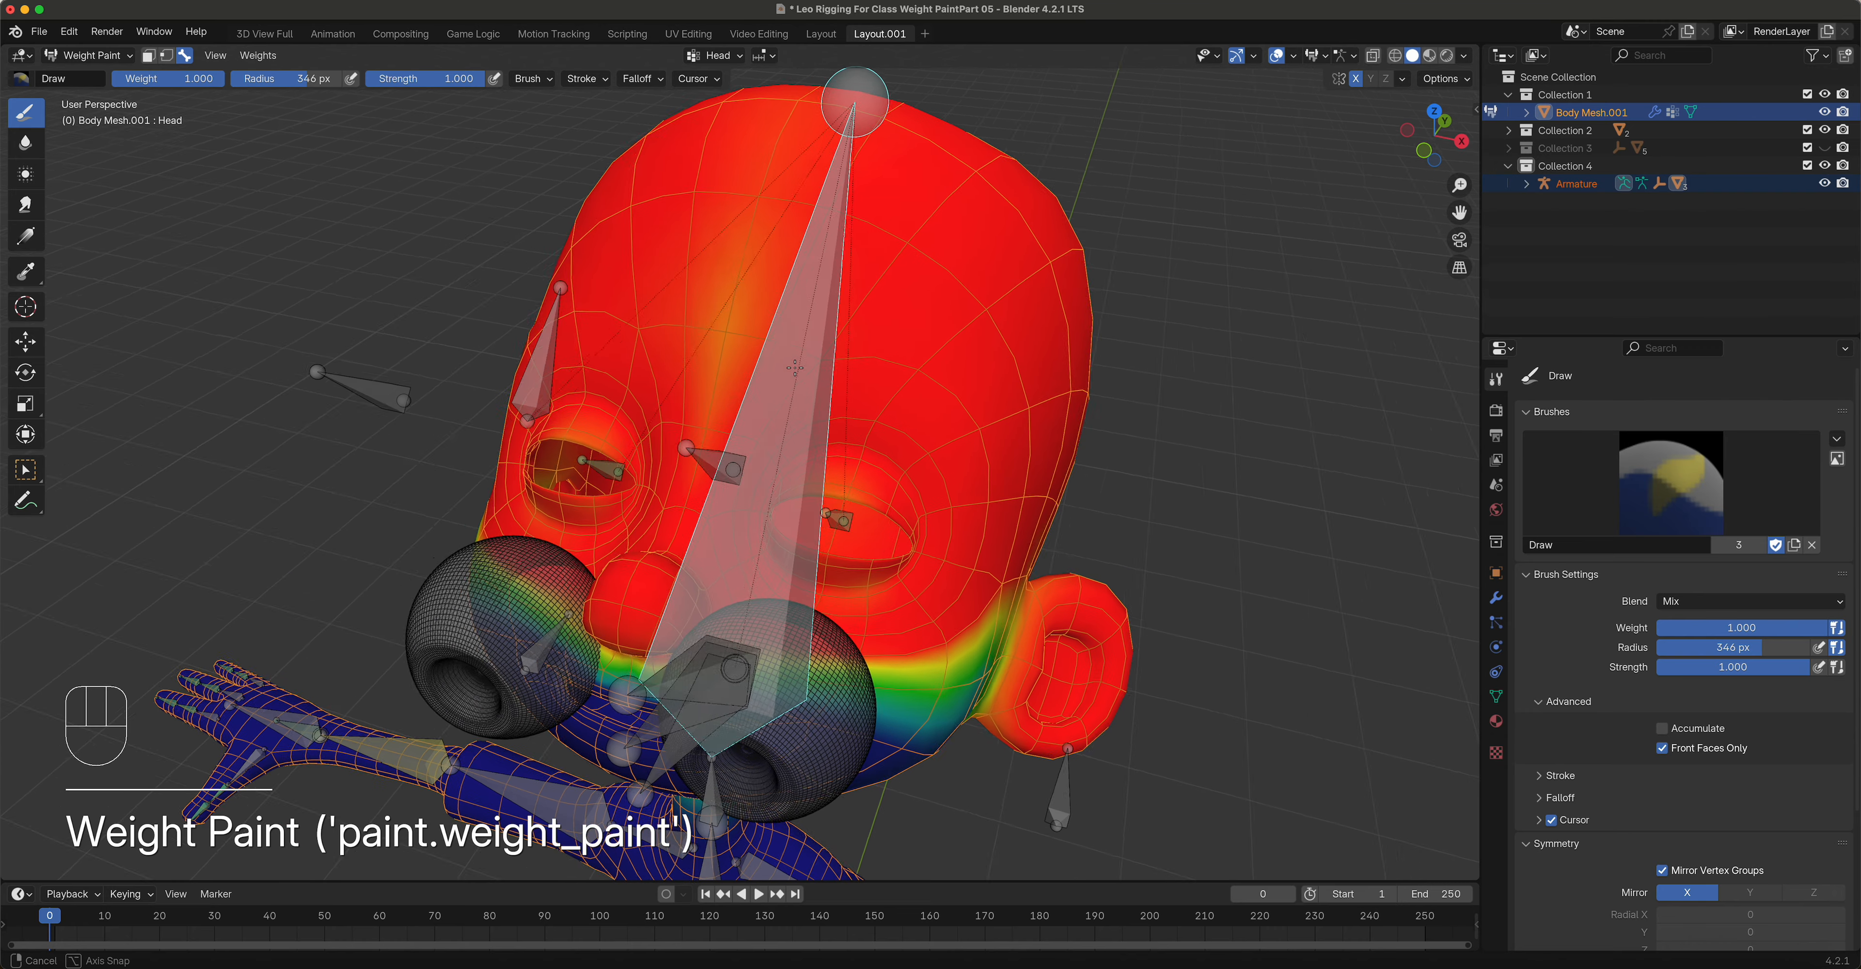
drag(798, 181, 968, 274)
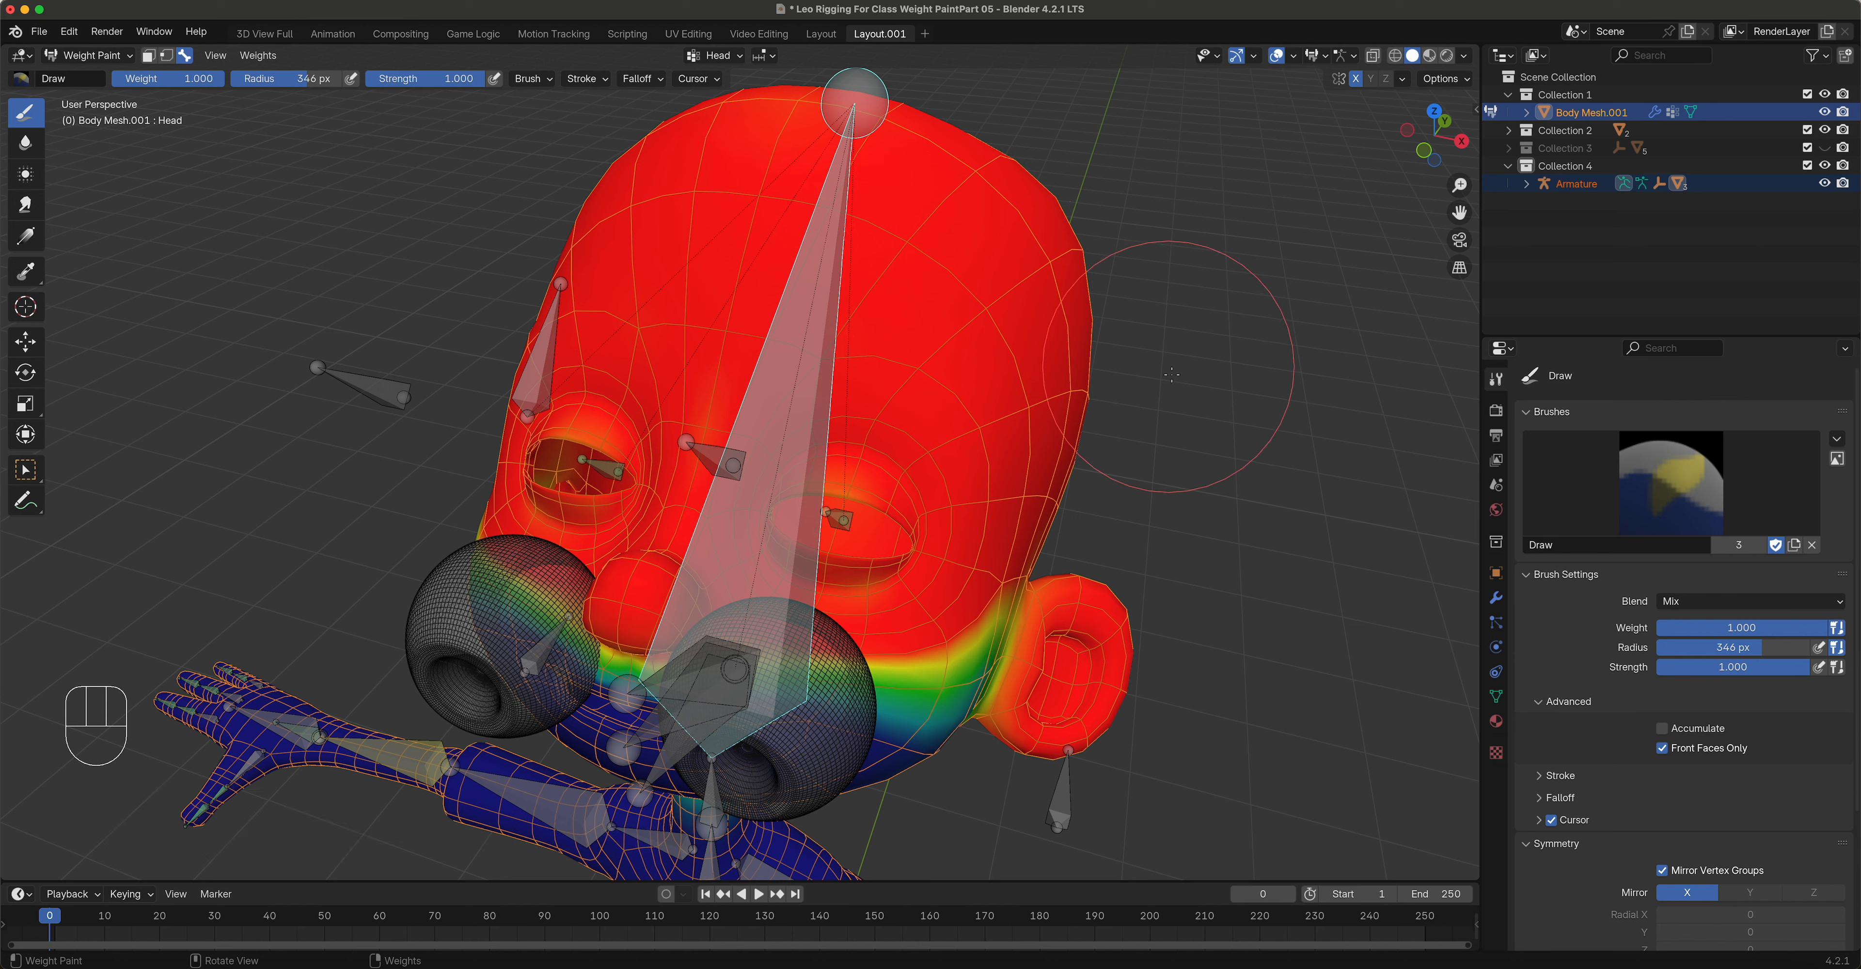
Step: Toggle Collection 3's visibility to check the hair and eyebrow coverage over the painted forehead, leaving it hidden
click(1825, 148)
click(1824, 148)
click(1825, 148)
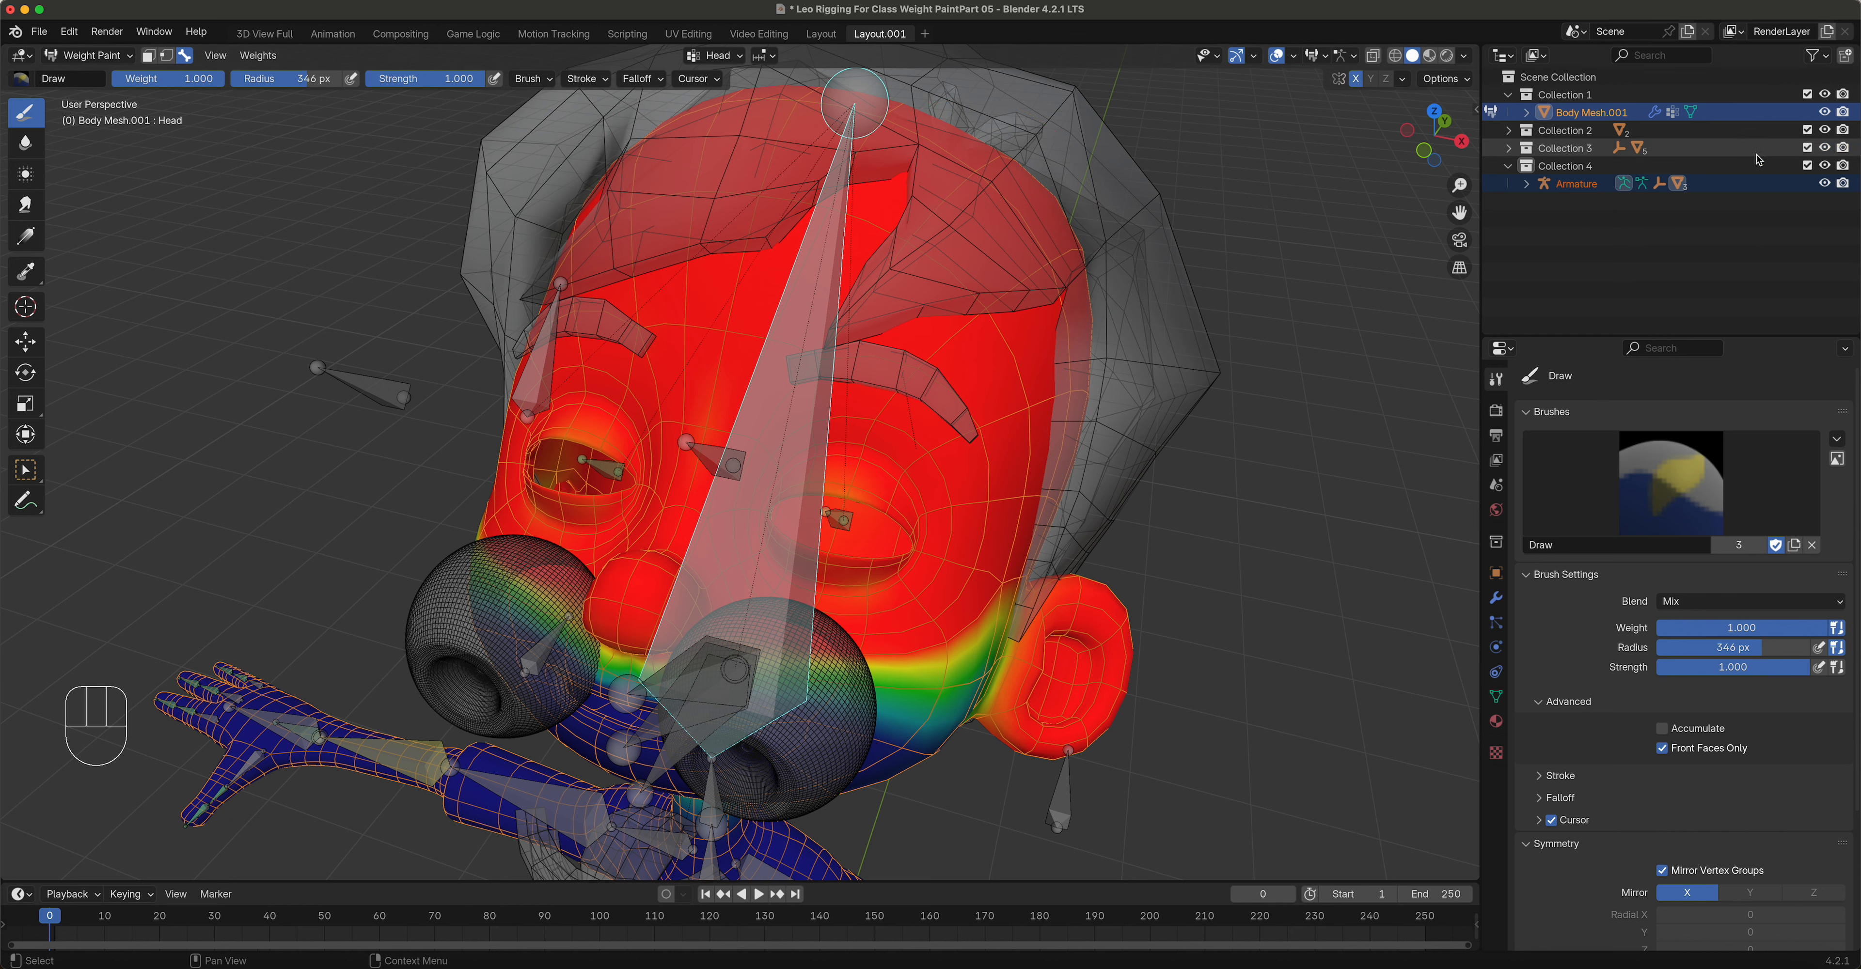
click(1824, 147)
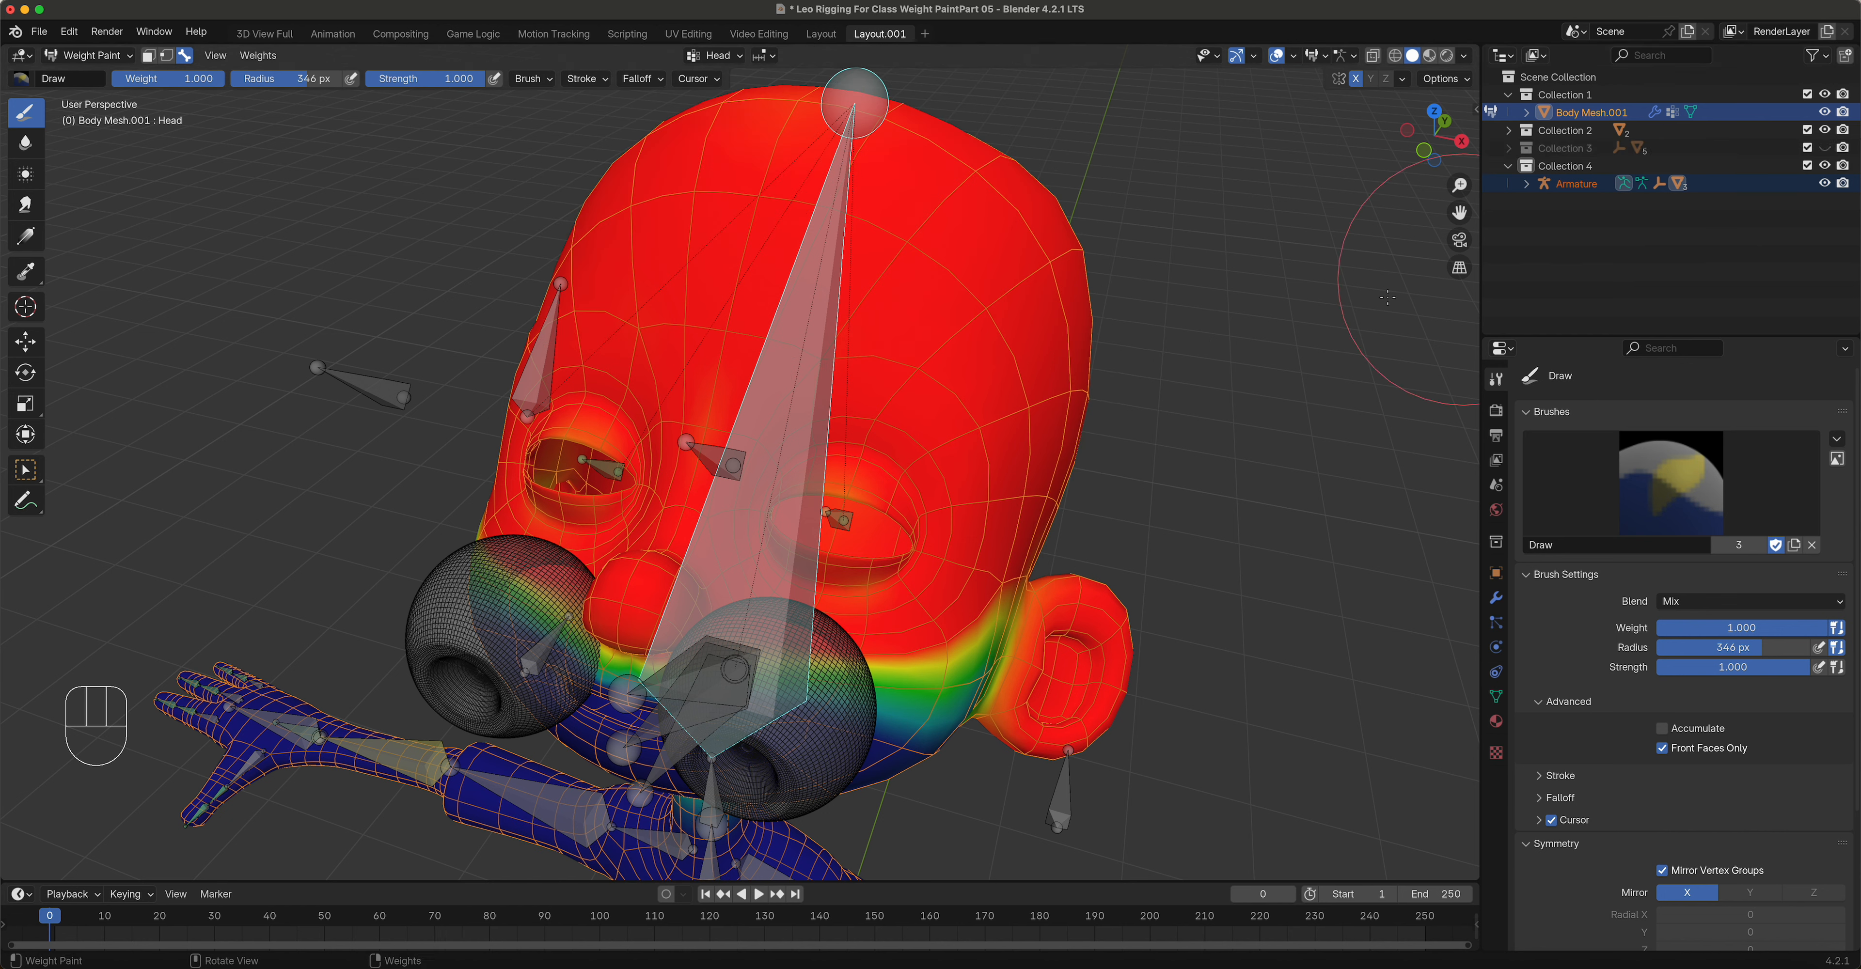
Step: Reduce the brush radius to 232 px and paint the head bone's 1.000 weight around the eye sockets
click(852, 487)
key(f)
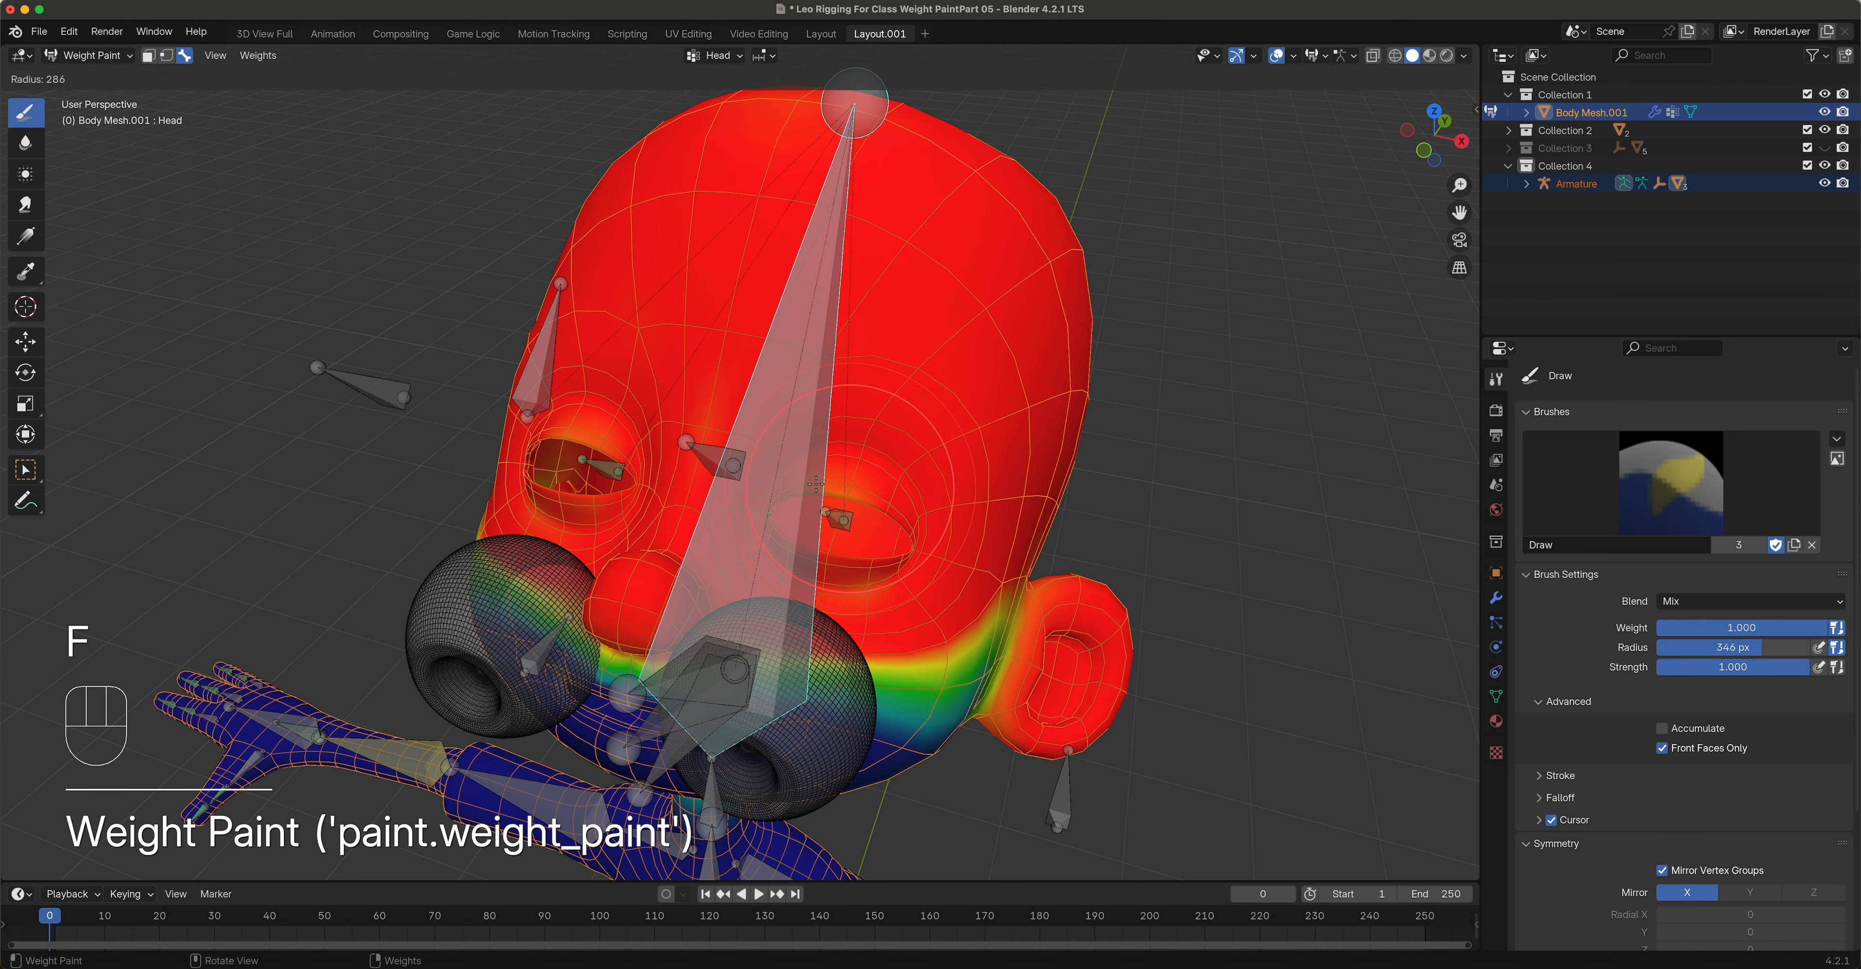
click(825, 488)
click(826, 487)
middle_drag(826, 488, 669, 463)
click(585, 519)
middle_drag(585, 518, 663, 491)
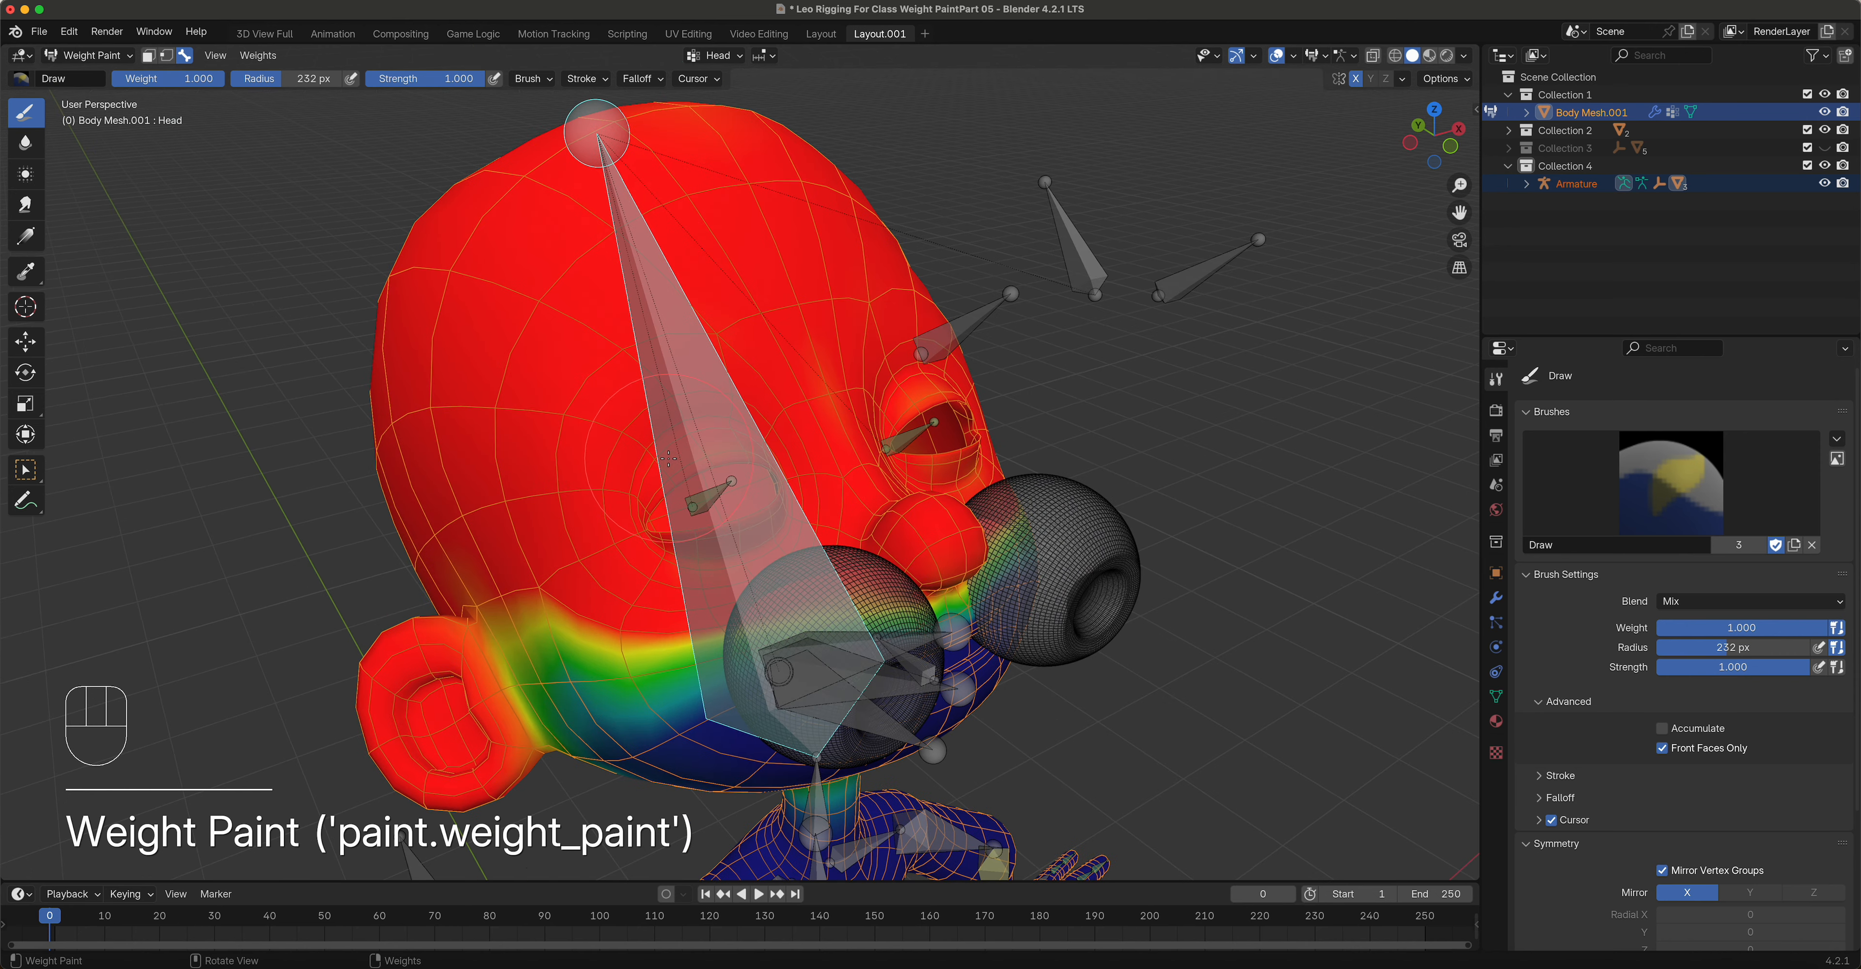
Step: Turn off Front Faces Only and paint the head bone's 1.000 weight over the left eyelids, nose bridge and underside of the nose
scroll(663, 491, up, 4)
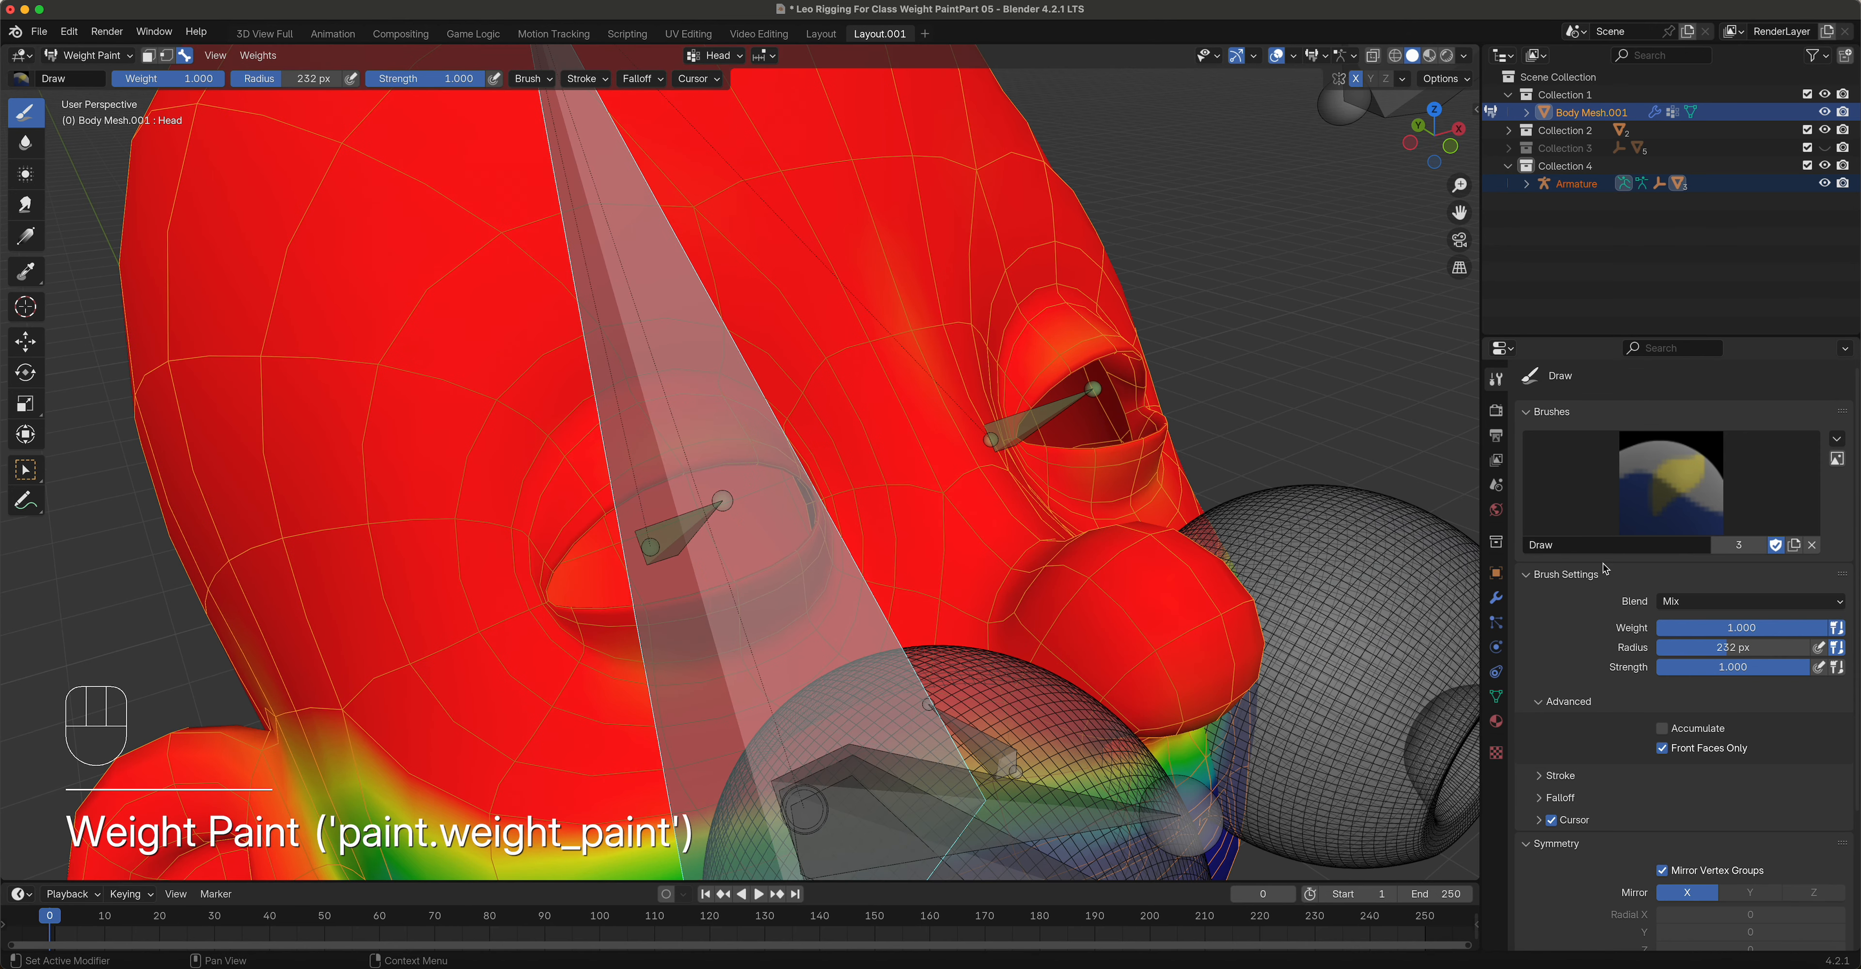
click(1663, 749)
mouse_move(903, 448)
middle_down()
mouse_move(963, 437)
mouse_move(922, 439)
middle_up()
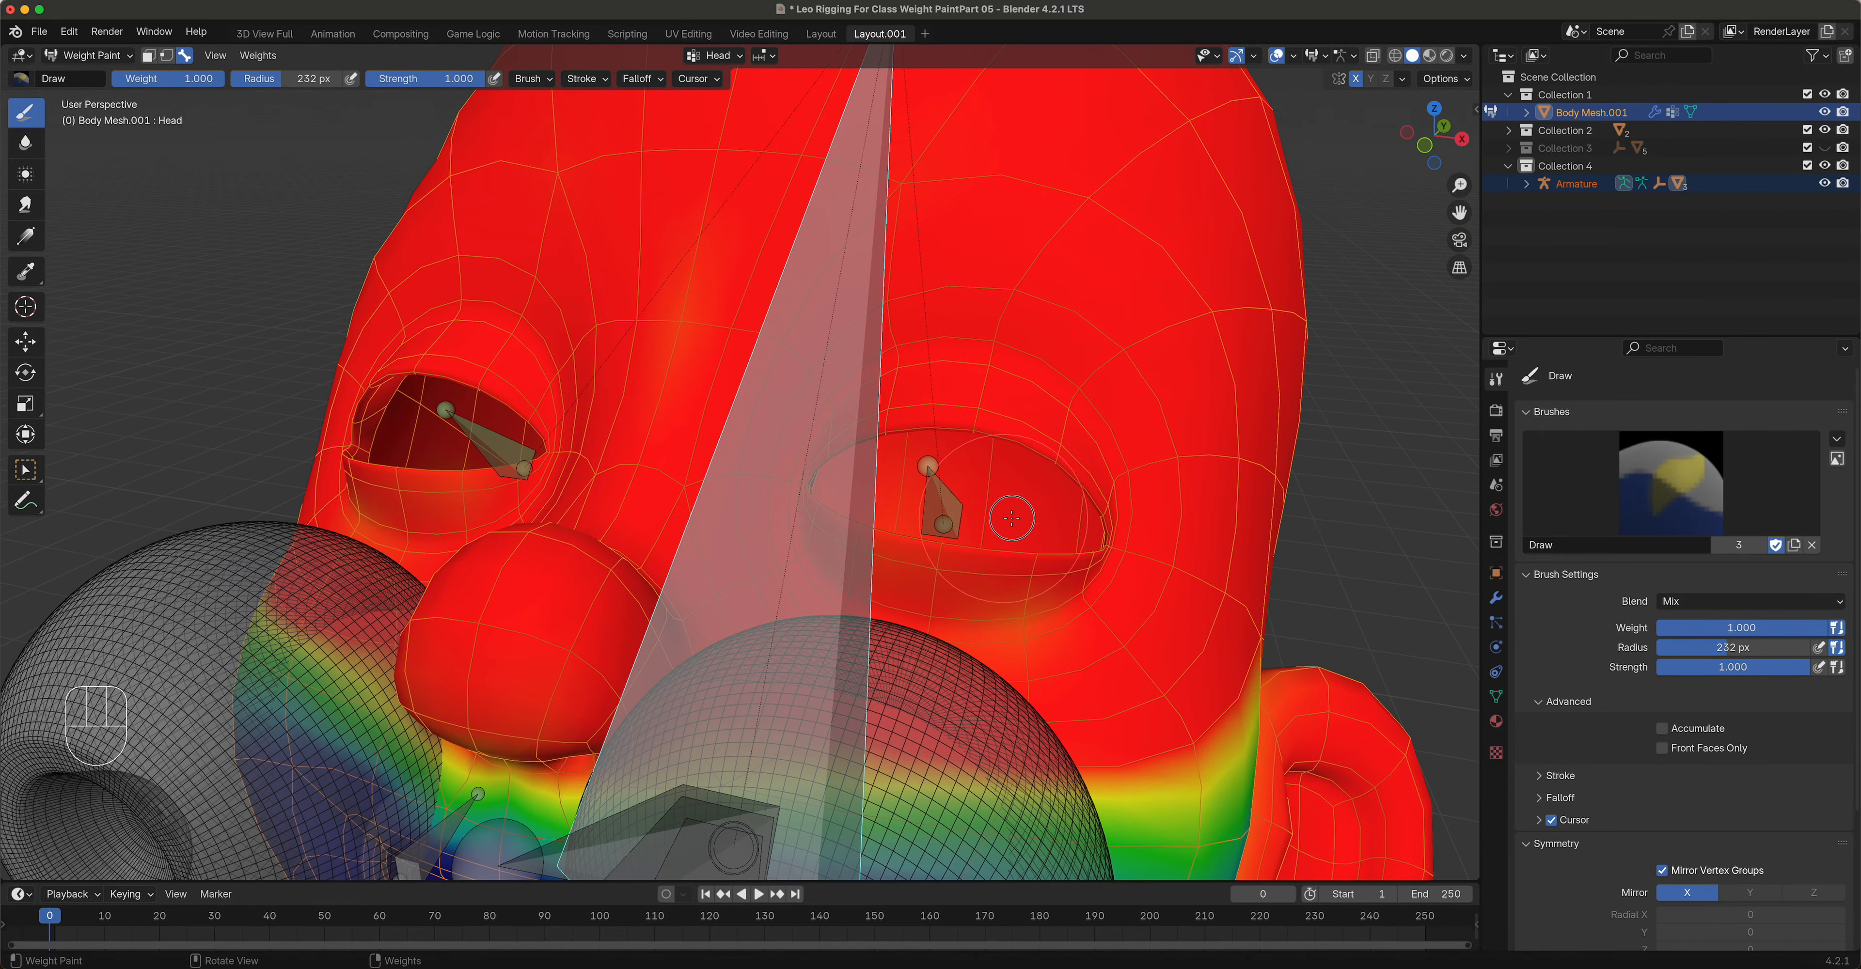
drag(1012, 518, 1020, 512)
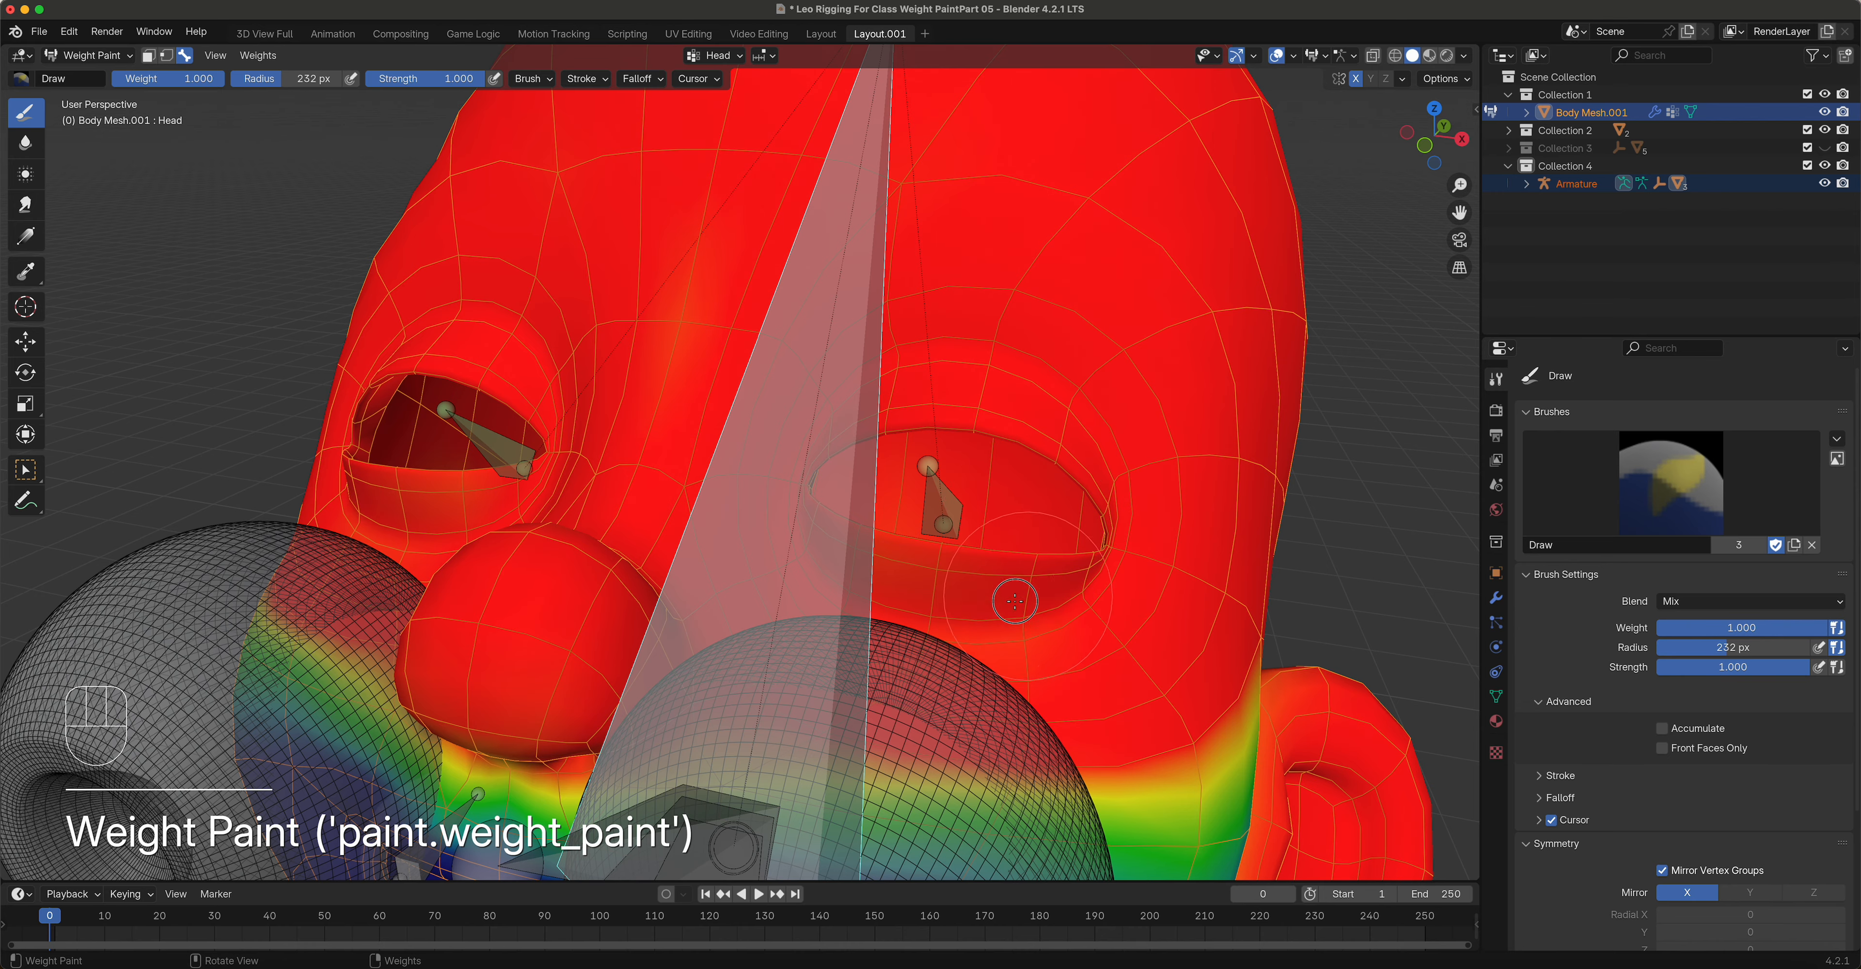
click(816, 422)
mouse_move(816, 423)
middle_down()
mouse_move(998, 380)
mouse_move(1156, 426)
mouse_move(1006, 442)
middle_up()
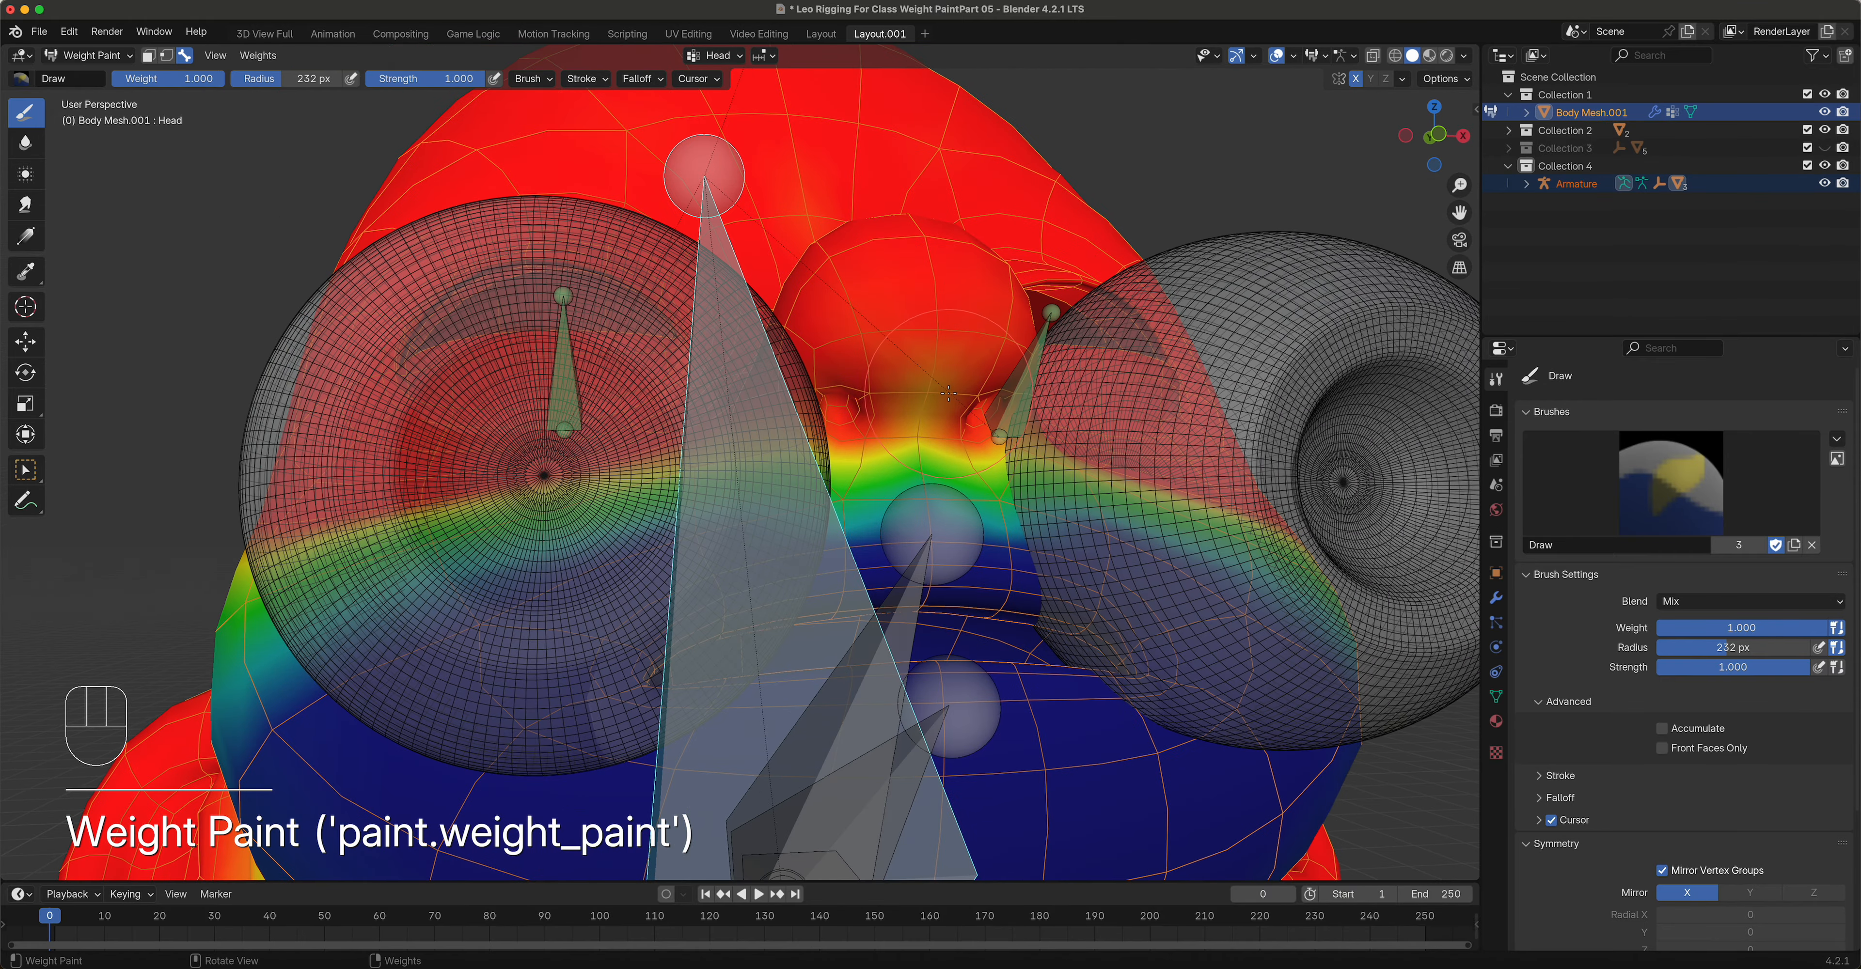
click(933, 391)
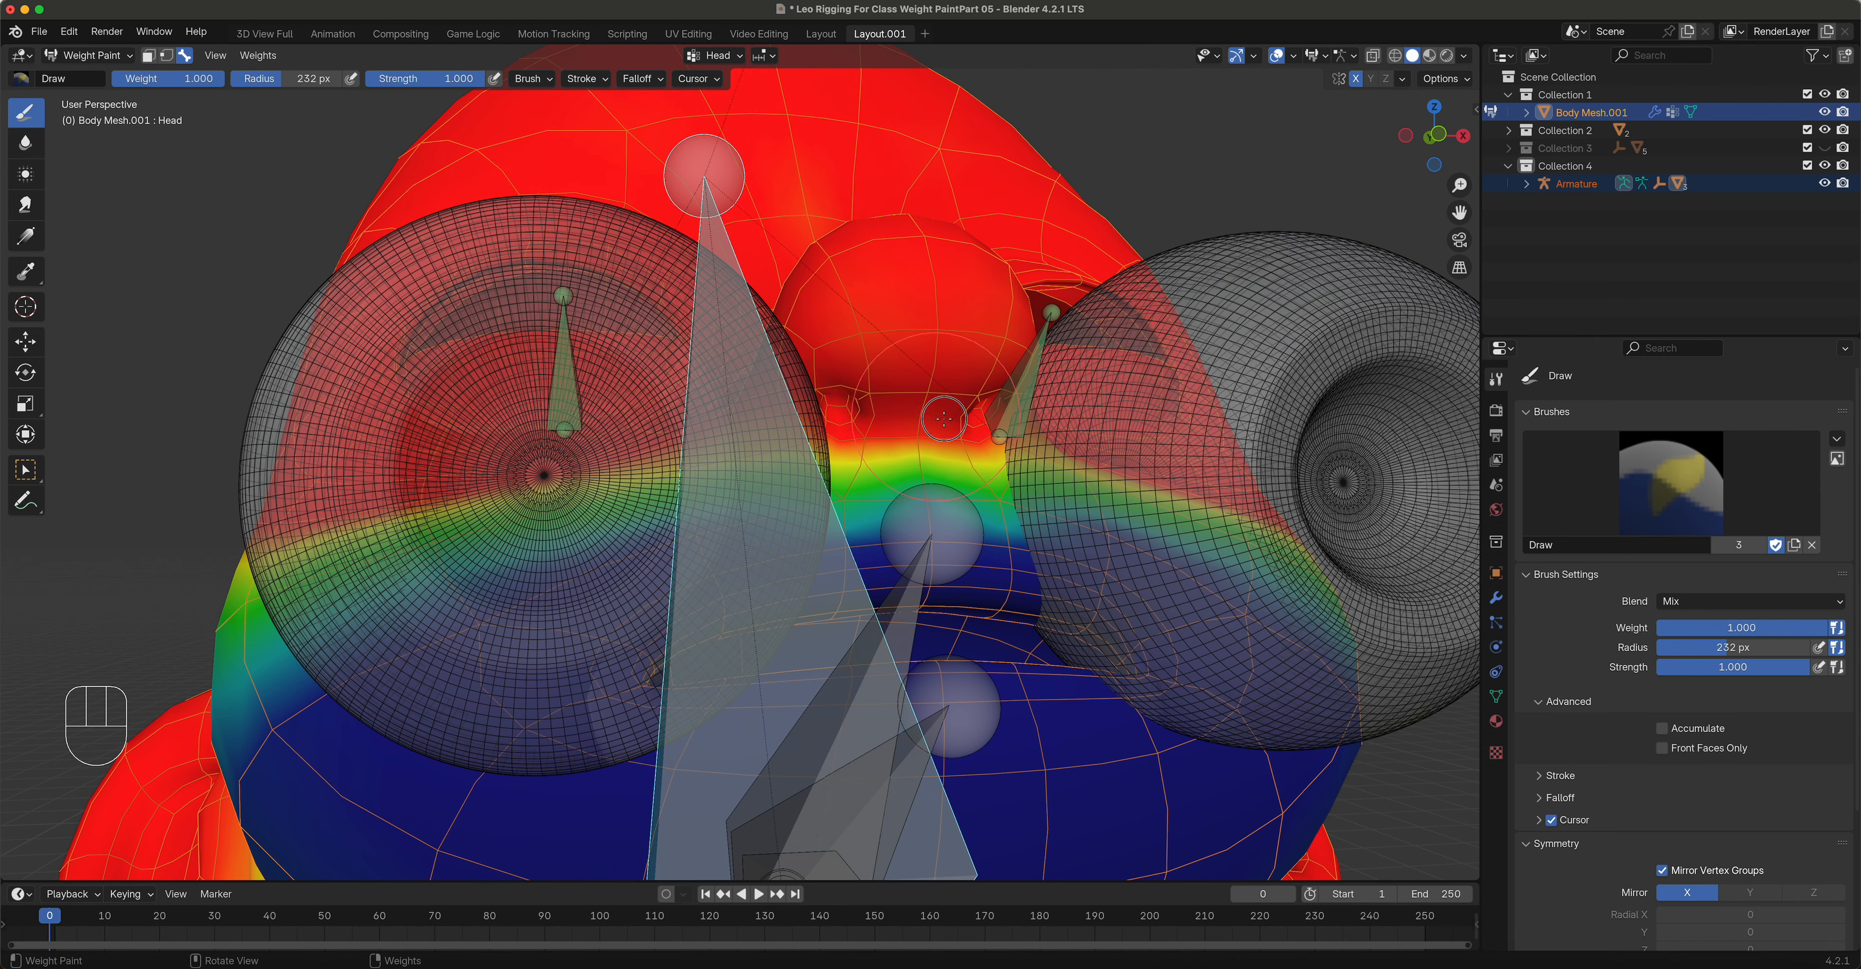
Step: Paint full Head weight onto the face around the nose and eye sockets, and clear the Head bone's pose rotation
click(835, 423)
mouse_move(835, 423)
middle_down()
mouse_move(993, 458)
mouse_move(1065, 432)
middle_up()
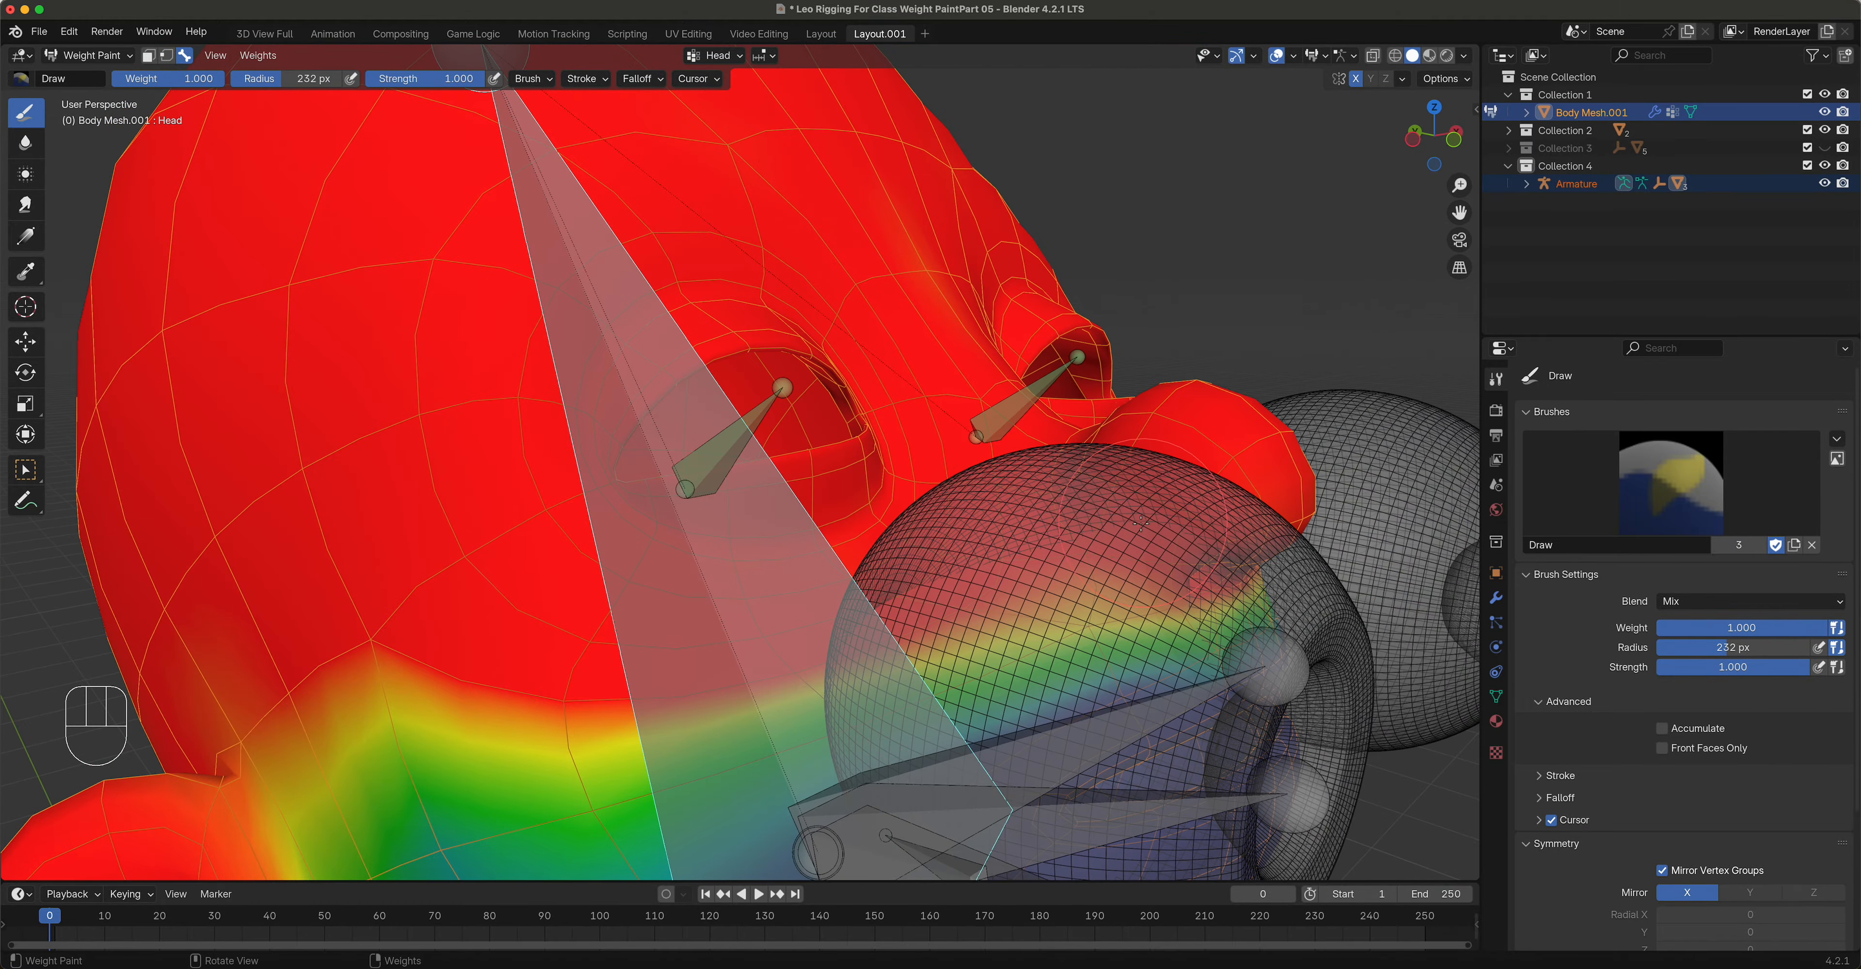
mouse_move(1119, 538)
middle_down()
mouse_move(1127, 498)
mouse_move(1054, 473)
mouse_move(901, 473)
mouse_move(940, 490)
middle_up()
click(1125, 473)
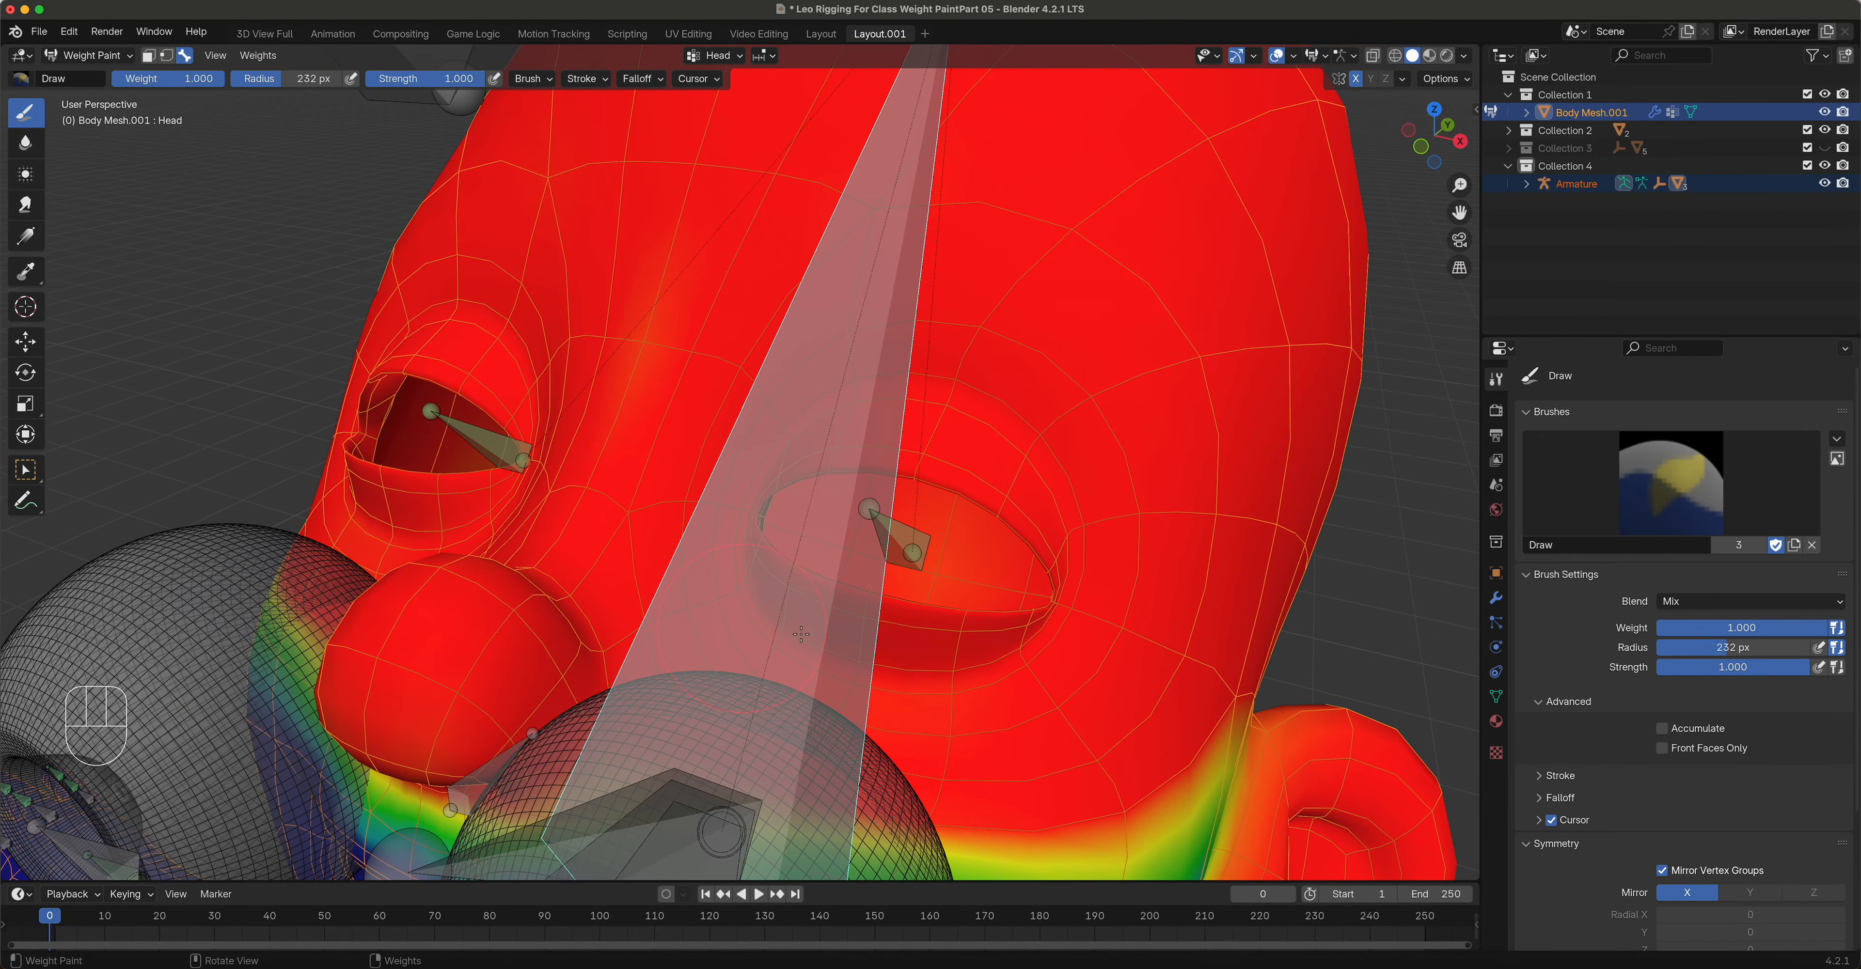
scroll(962, 640, down, 6)
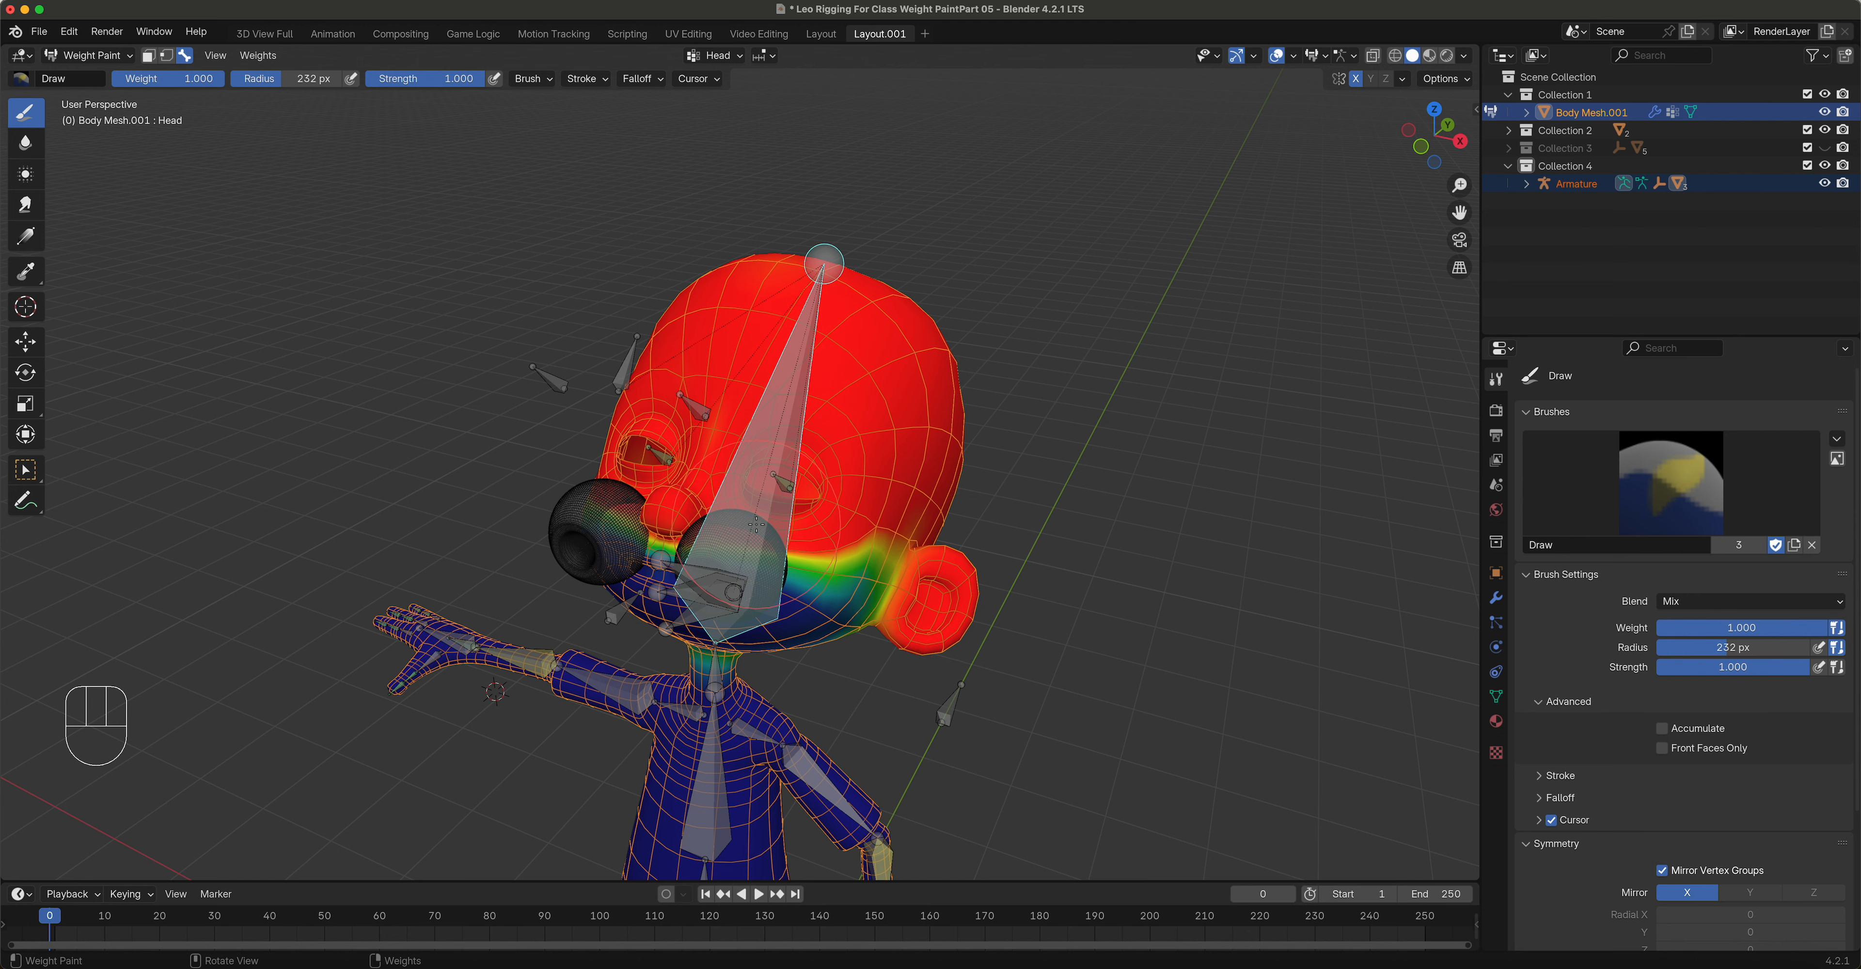
key(alt+r)
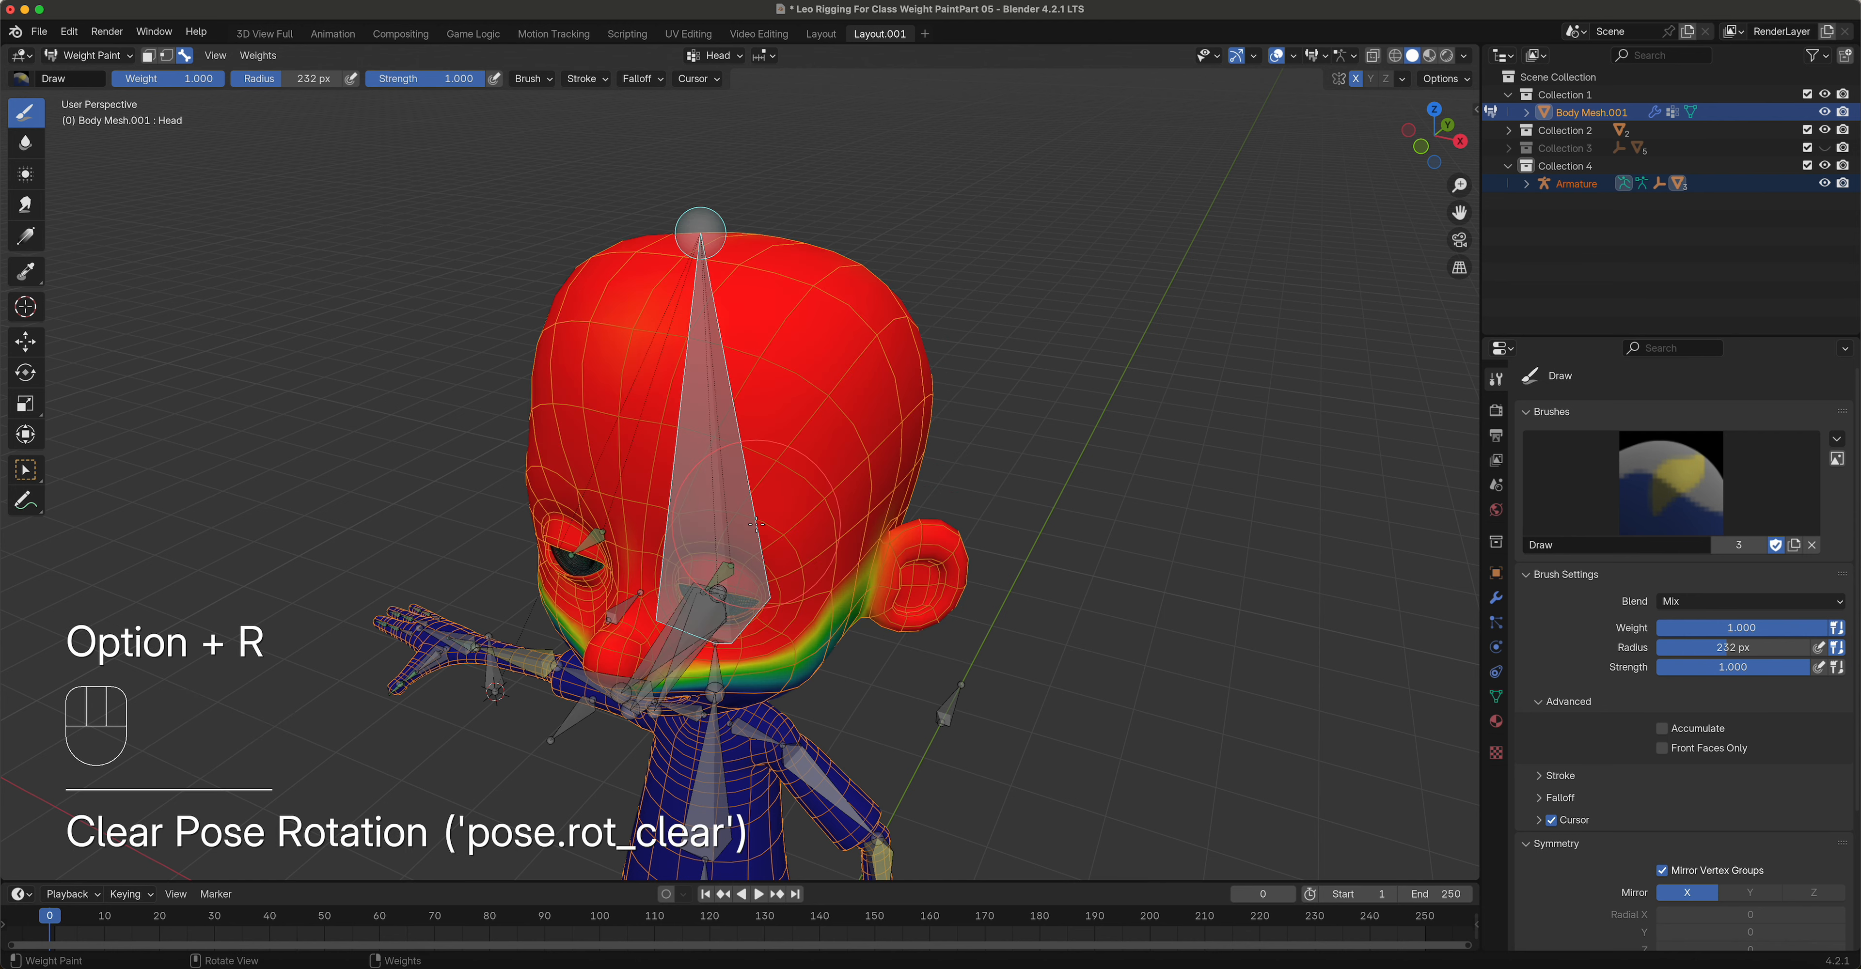
Step: Select the Jaw bone for weight painting, restrict the brush to front faces only, and switch to the right orthographic view
middle_drag(791, 491, 789, 454)
scroll(816, 471, up, 5)
key(alt)
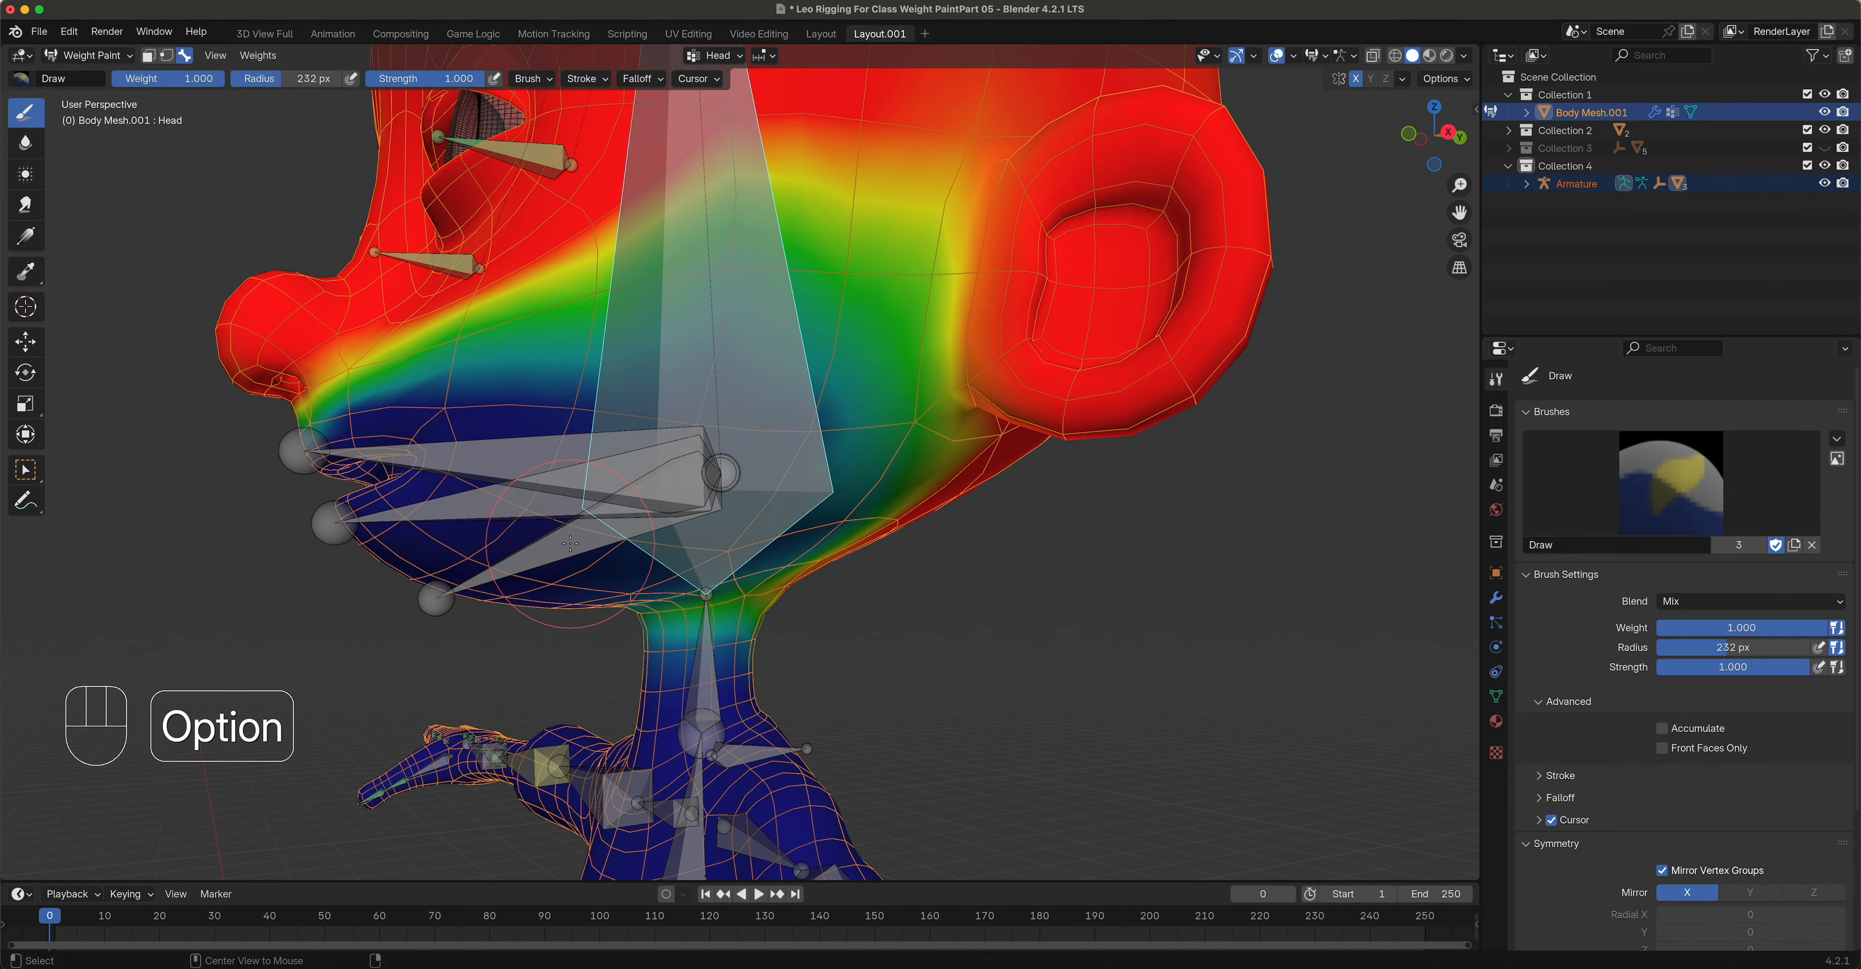
alt+click(570, 544)
middle_drag(570, 543, 1127, 473)
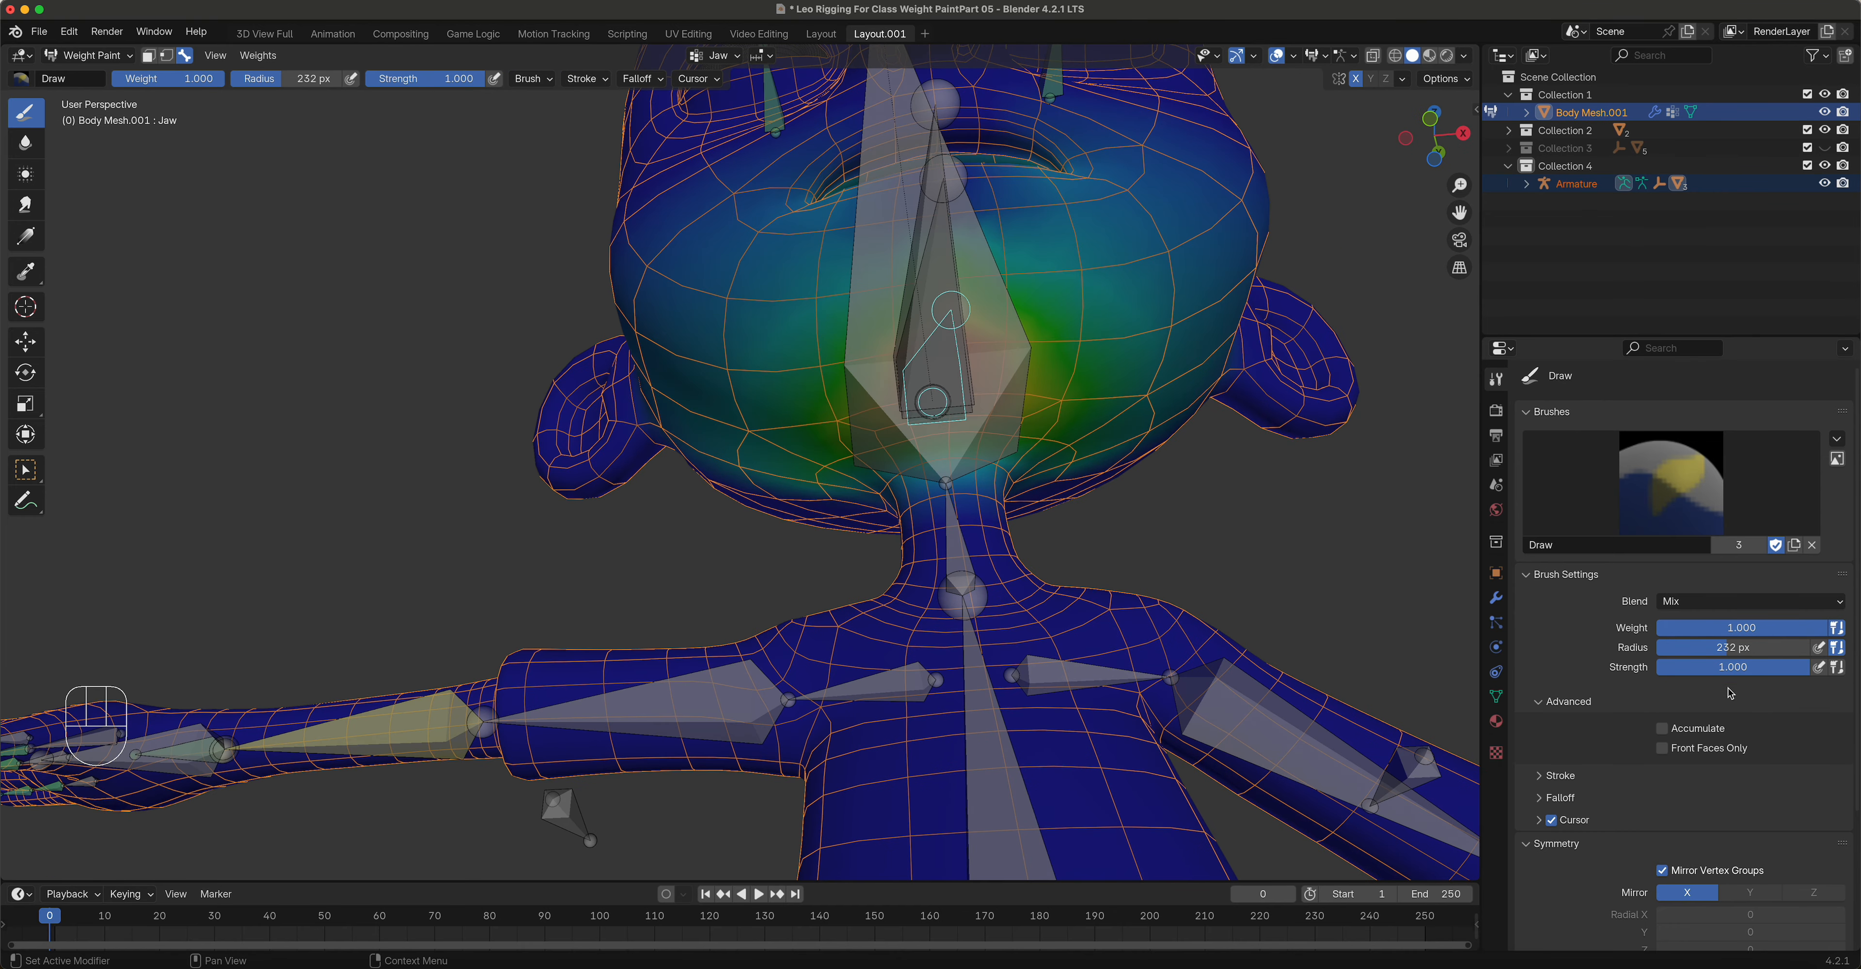
click(1662, 749)
middle_drag(1113, 411, 1011, 383)
key(KP_3)
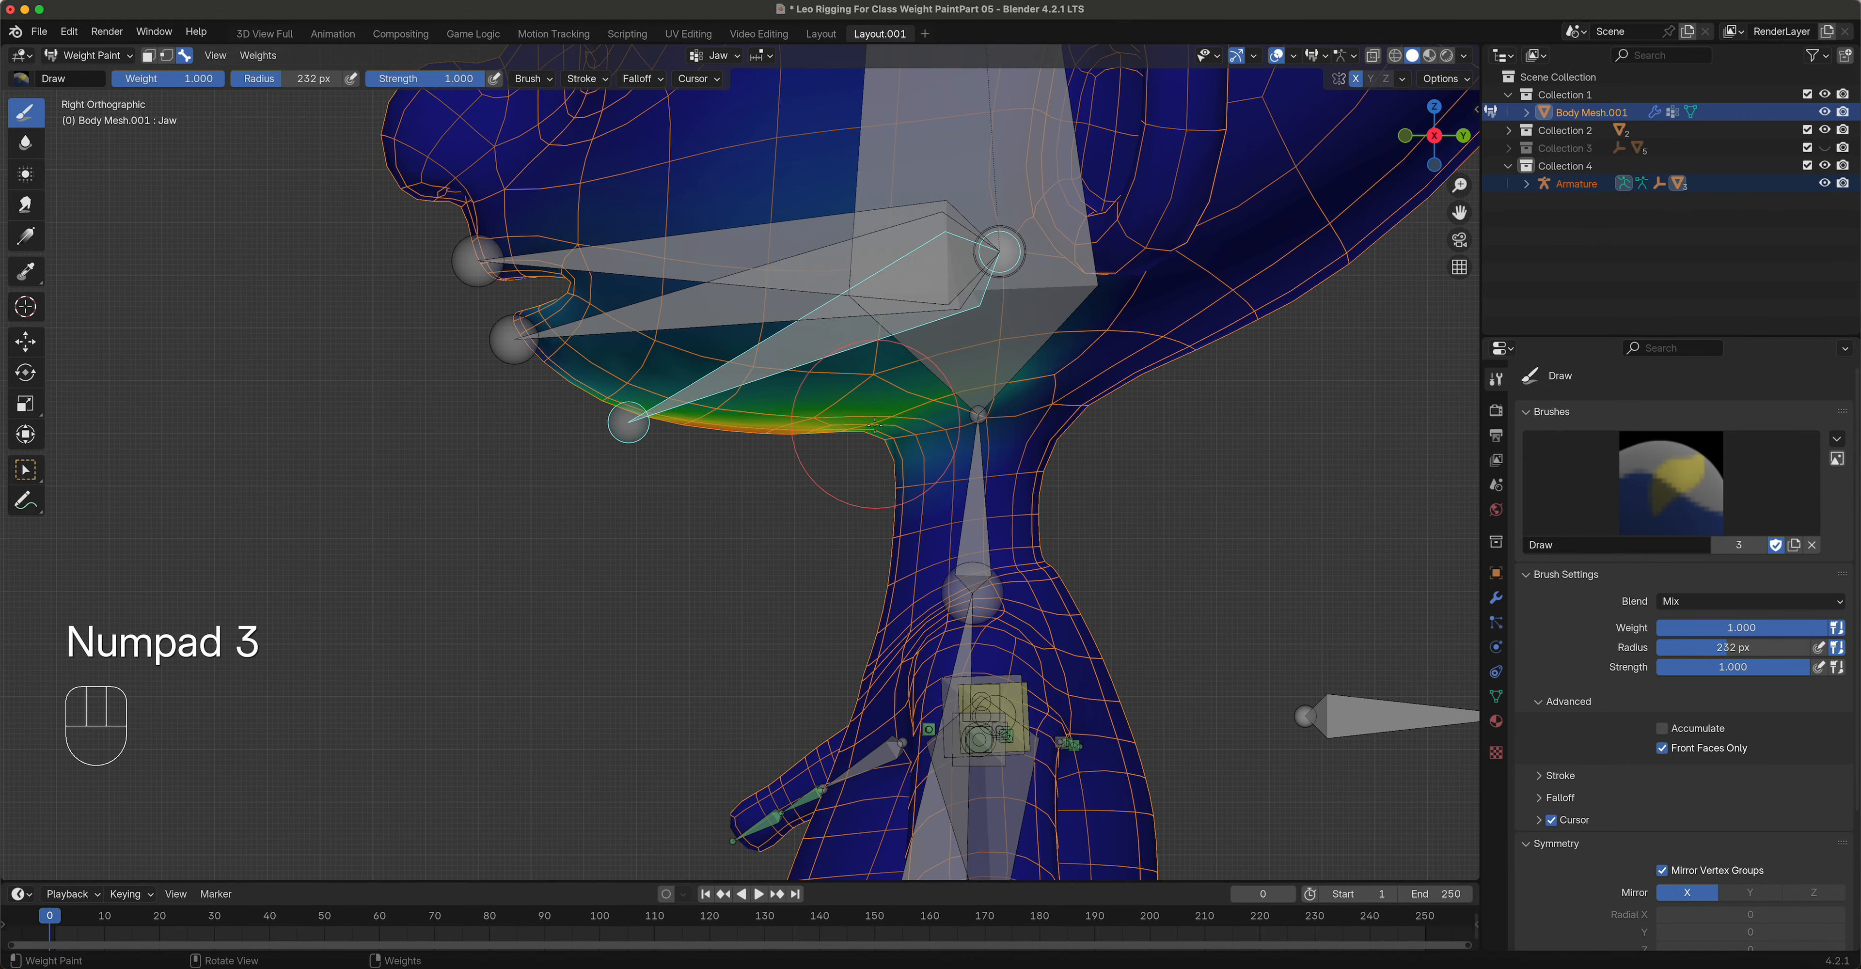
Step: Paint full Jaw weight along the underside of the chin and back toward the neck
mouse_move(990, 294)
mouse_down()
mouse_move(791, 400)
mouse_move(798, 427)
mouse_move(972, 338)
mouse_move(765, 390)
mouse_move(712, 426)
mouse_move(711, 393)
mouse_move(914, 325)
mouse_move(896, 361)
mouse_move(953, 329)
mouse_up()
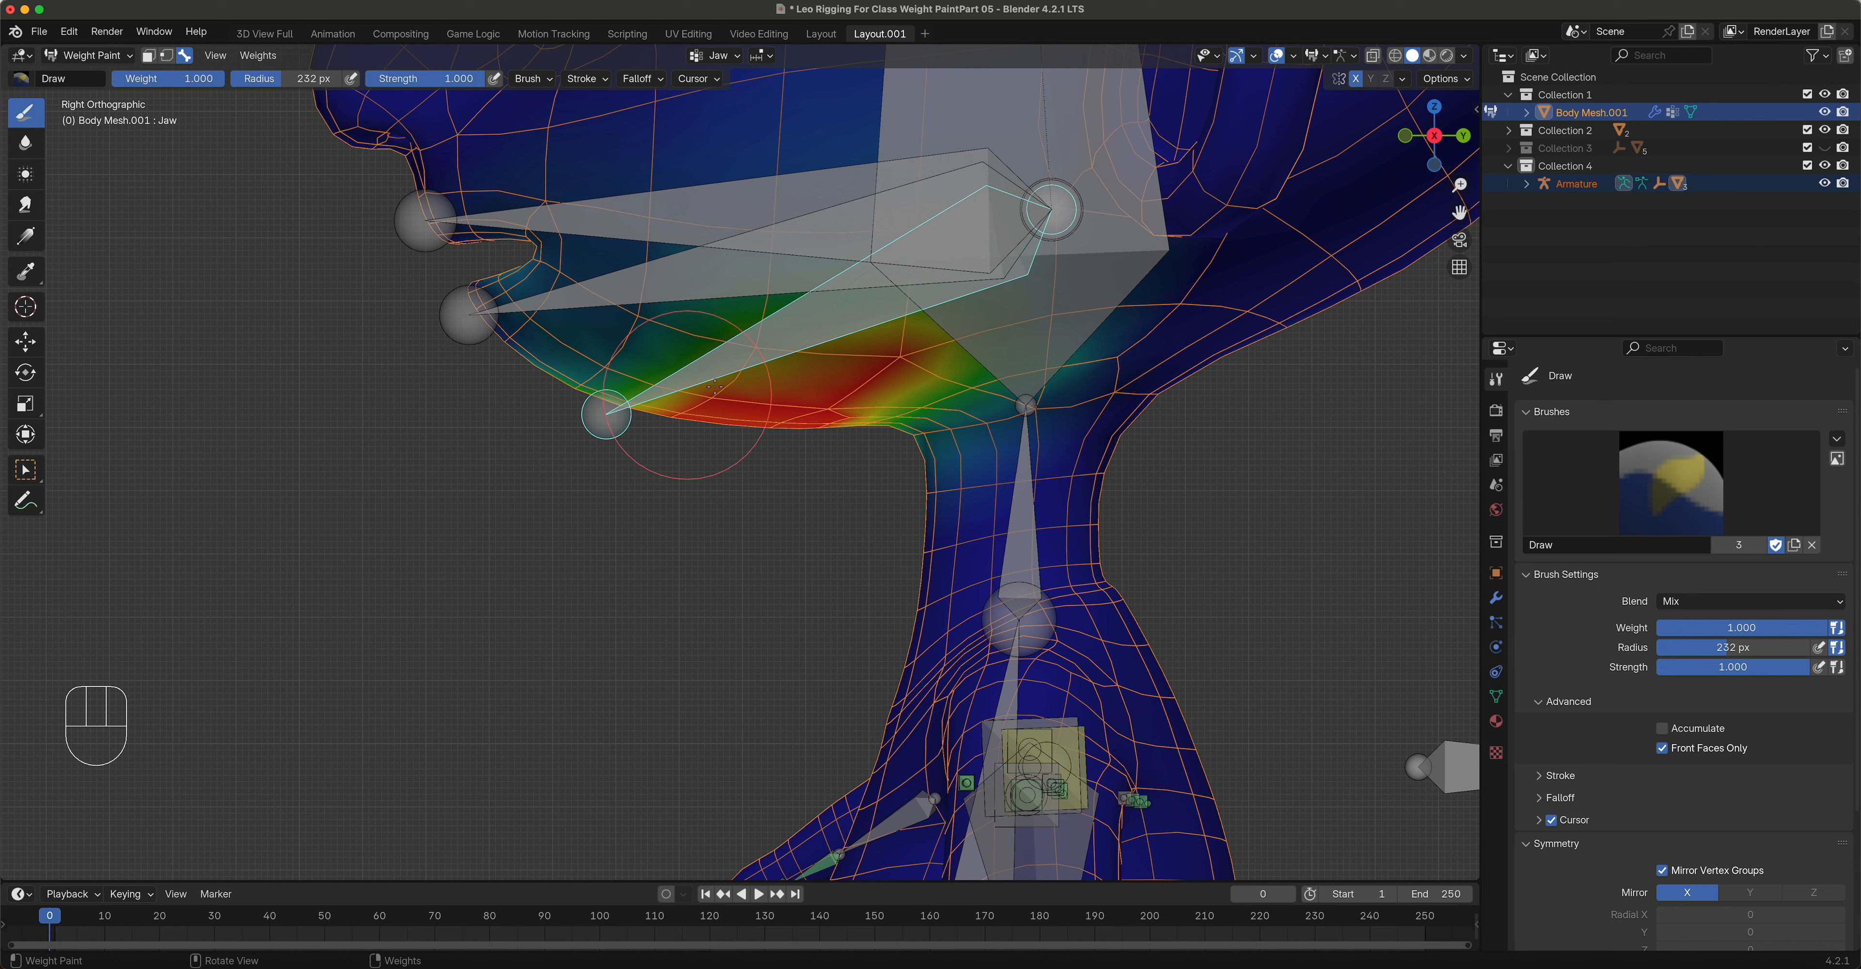
drag(752, 353, 757, 349)
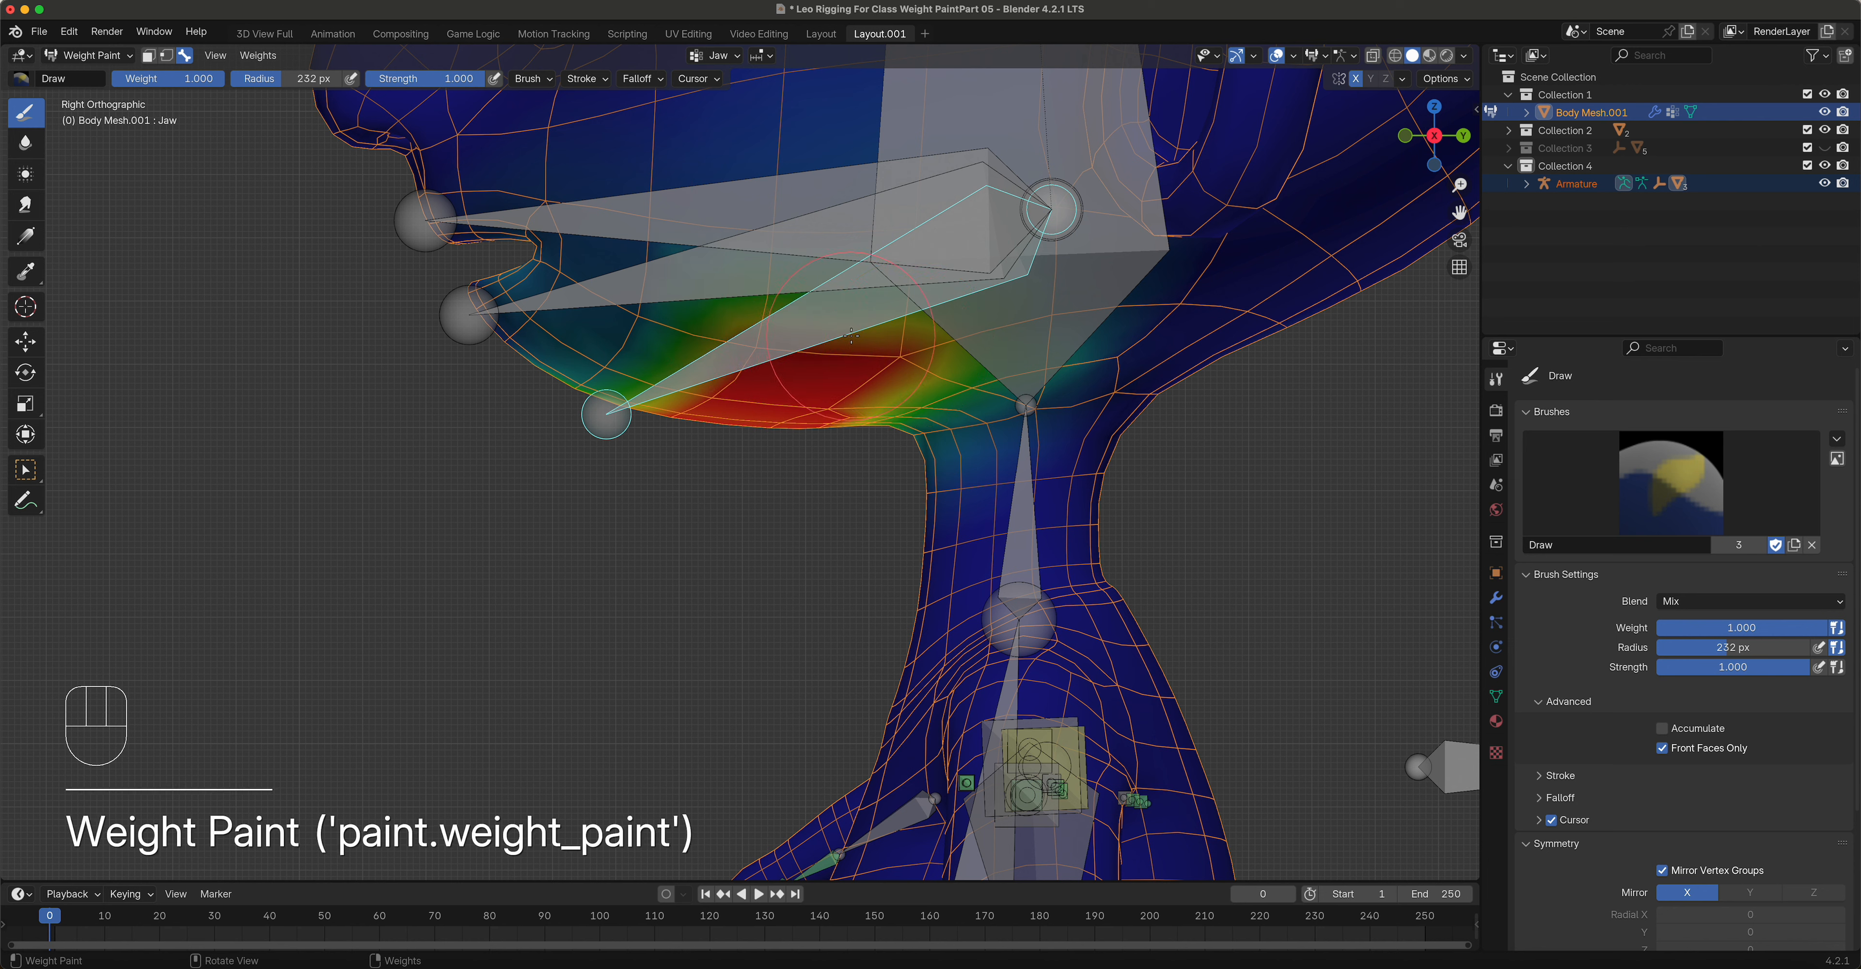
click(856, 417)
mouse_move(872, 412)
mouse_down()
mouse_move(963, 376)
mouse_move(867, 426)
mouse_move(810, 430)
mouse_move(913, 337)
mouse_up()
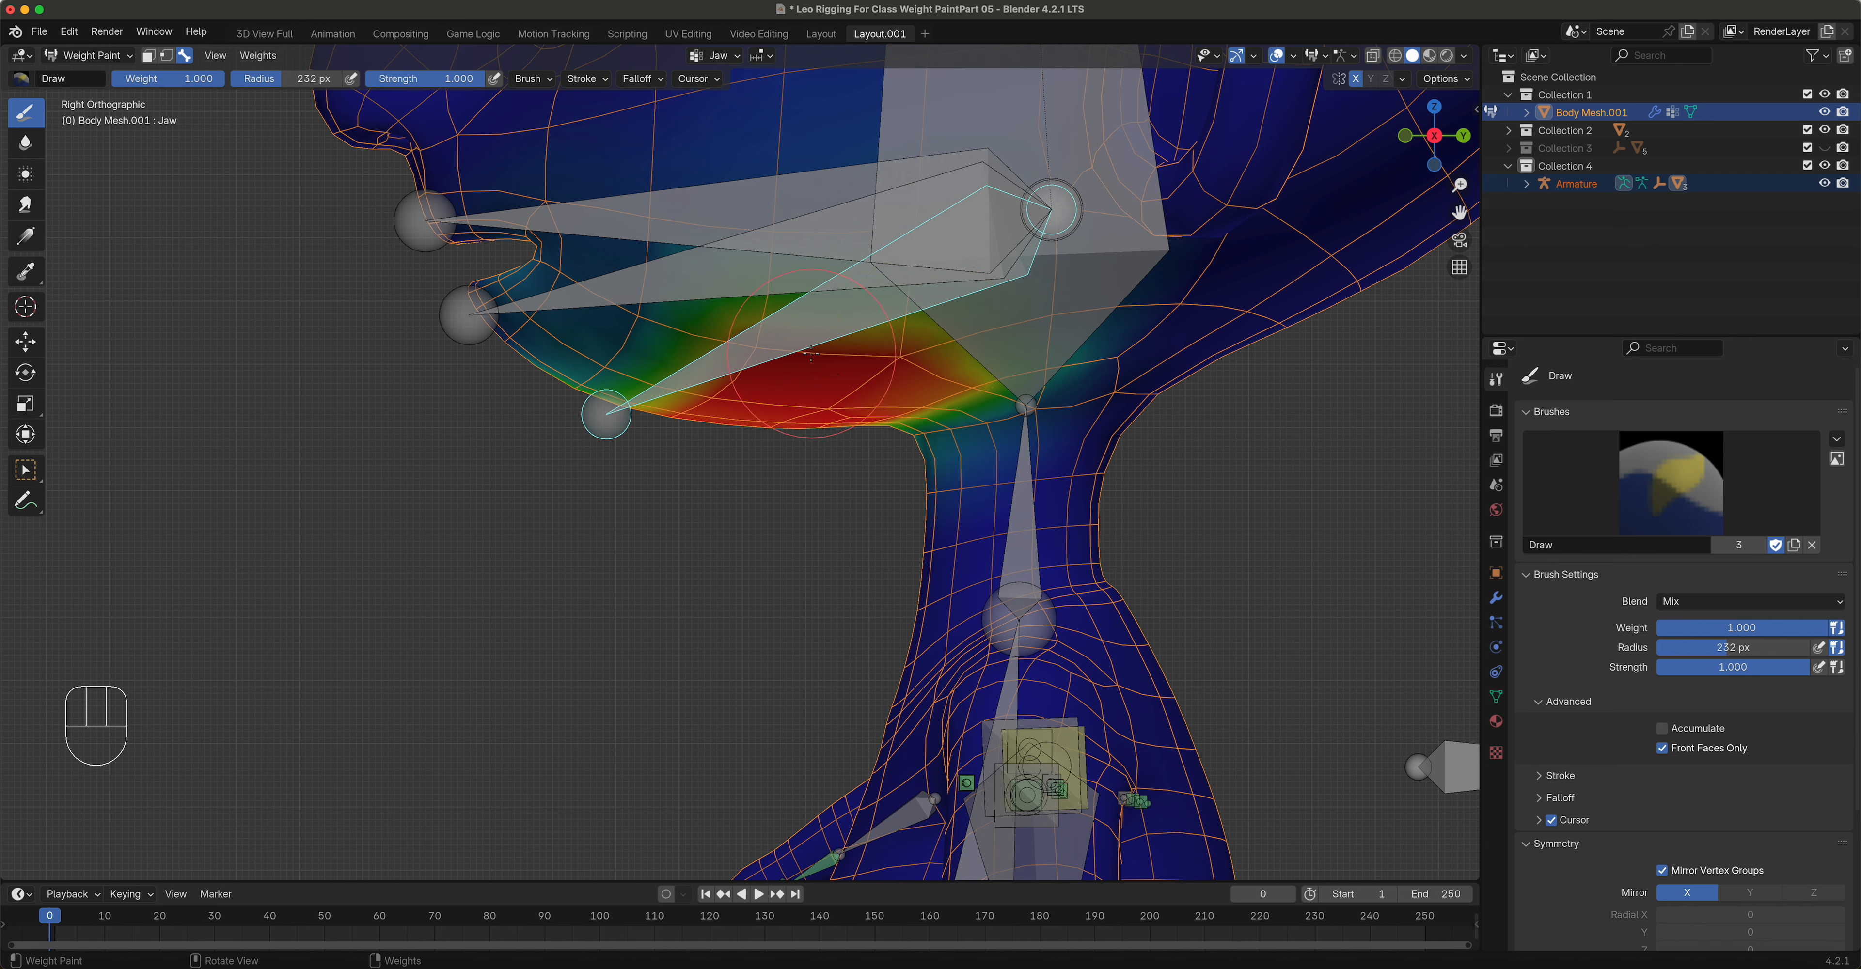
Step: Rotate the Jaw bone downward to test the deformation and subtract its weight from the upper neck
key(r)
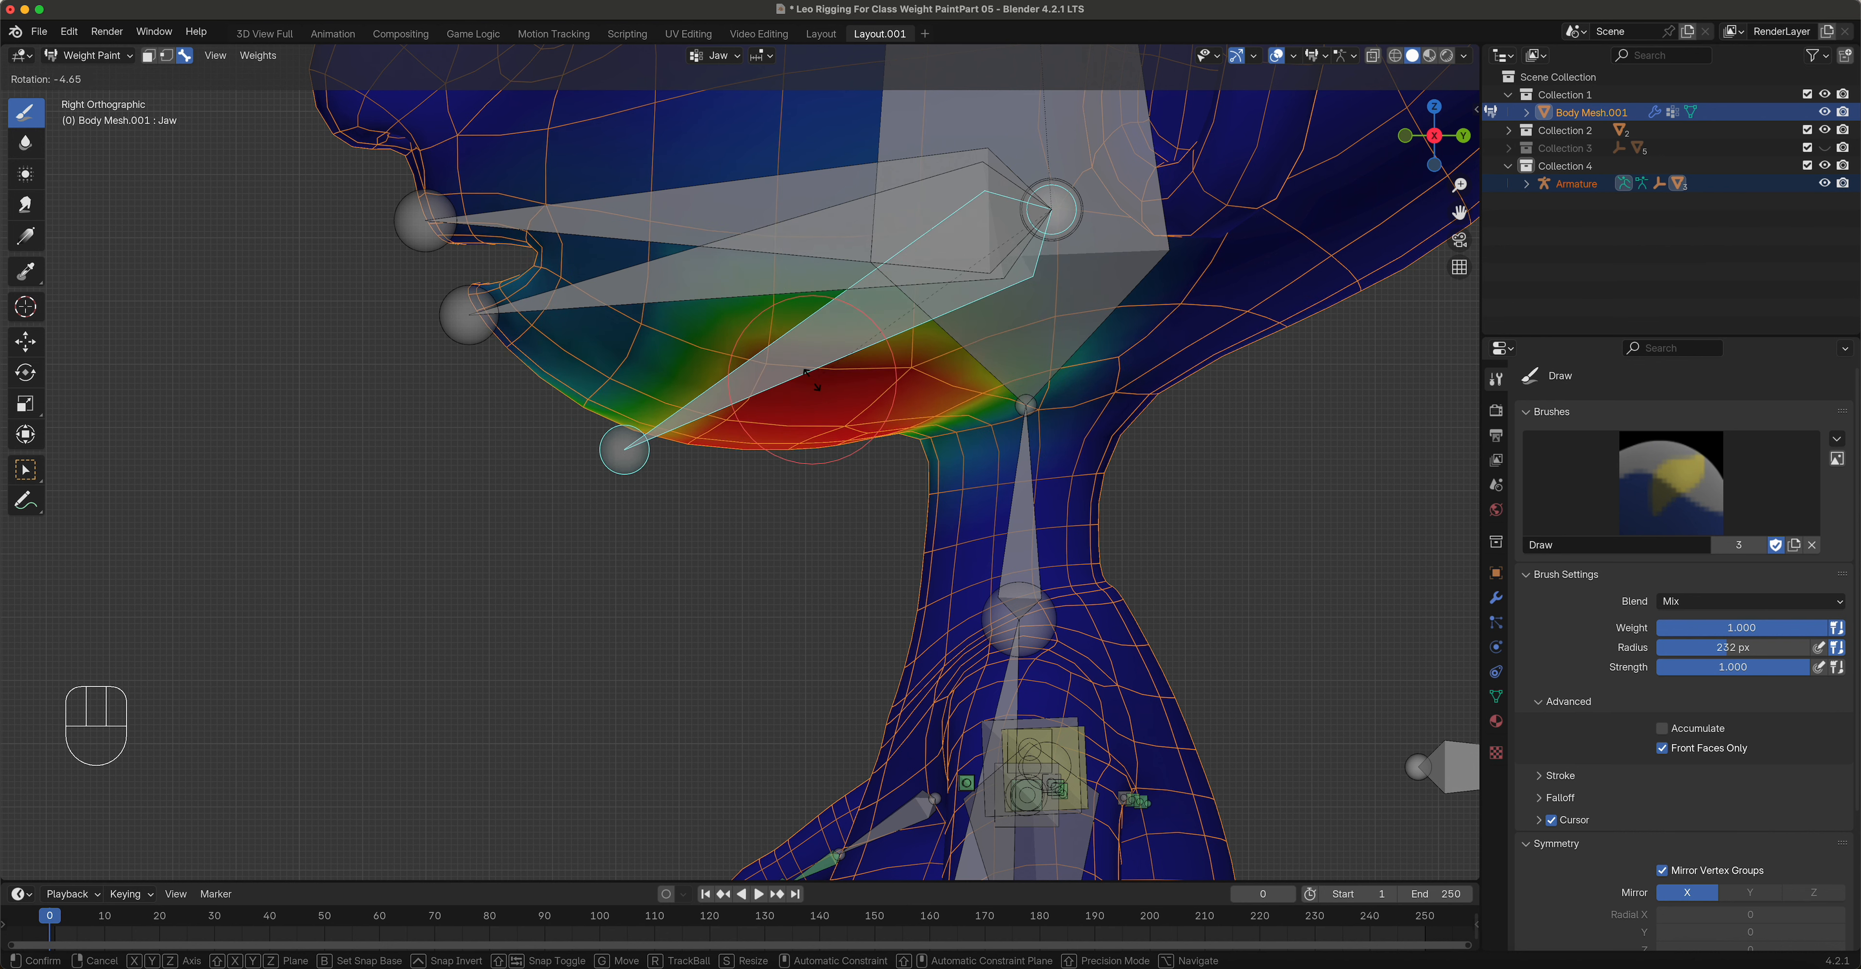
click(836, 397)
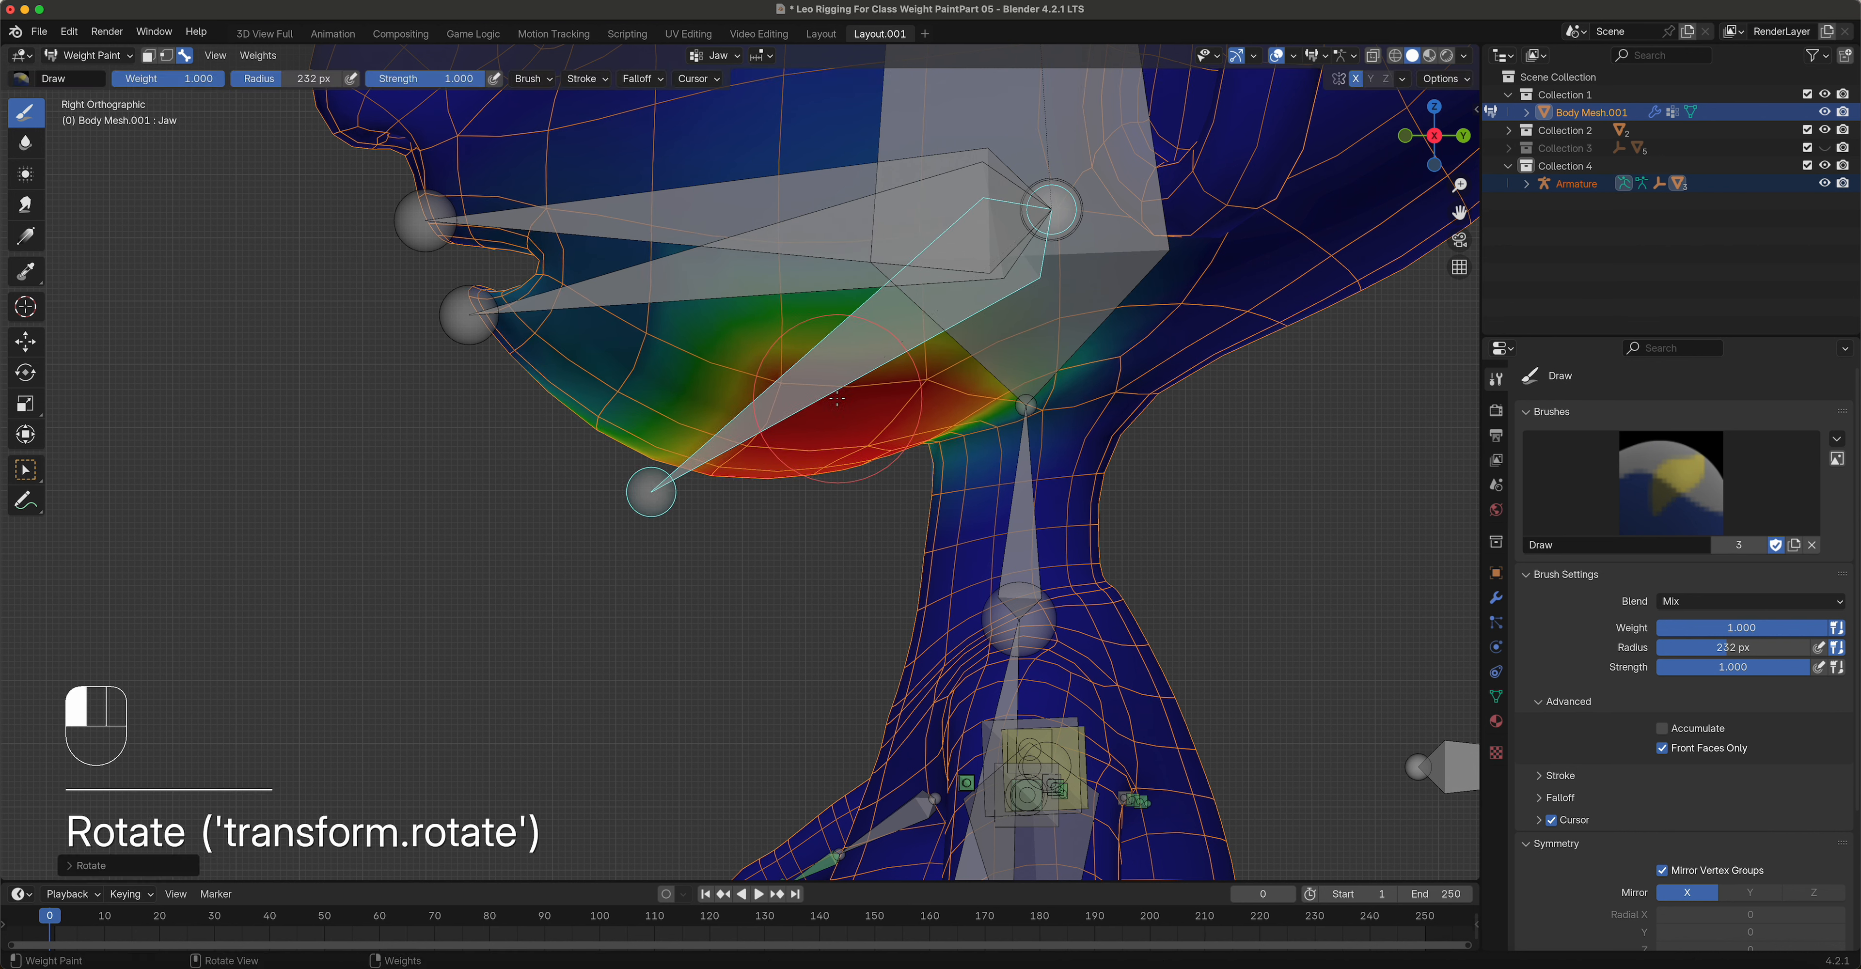
key(ctrl)
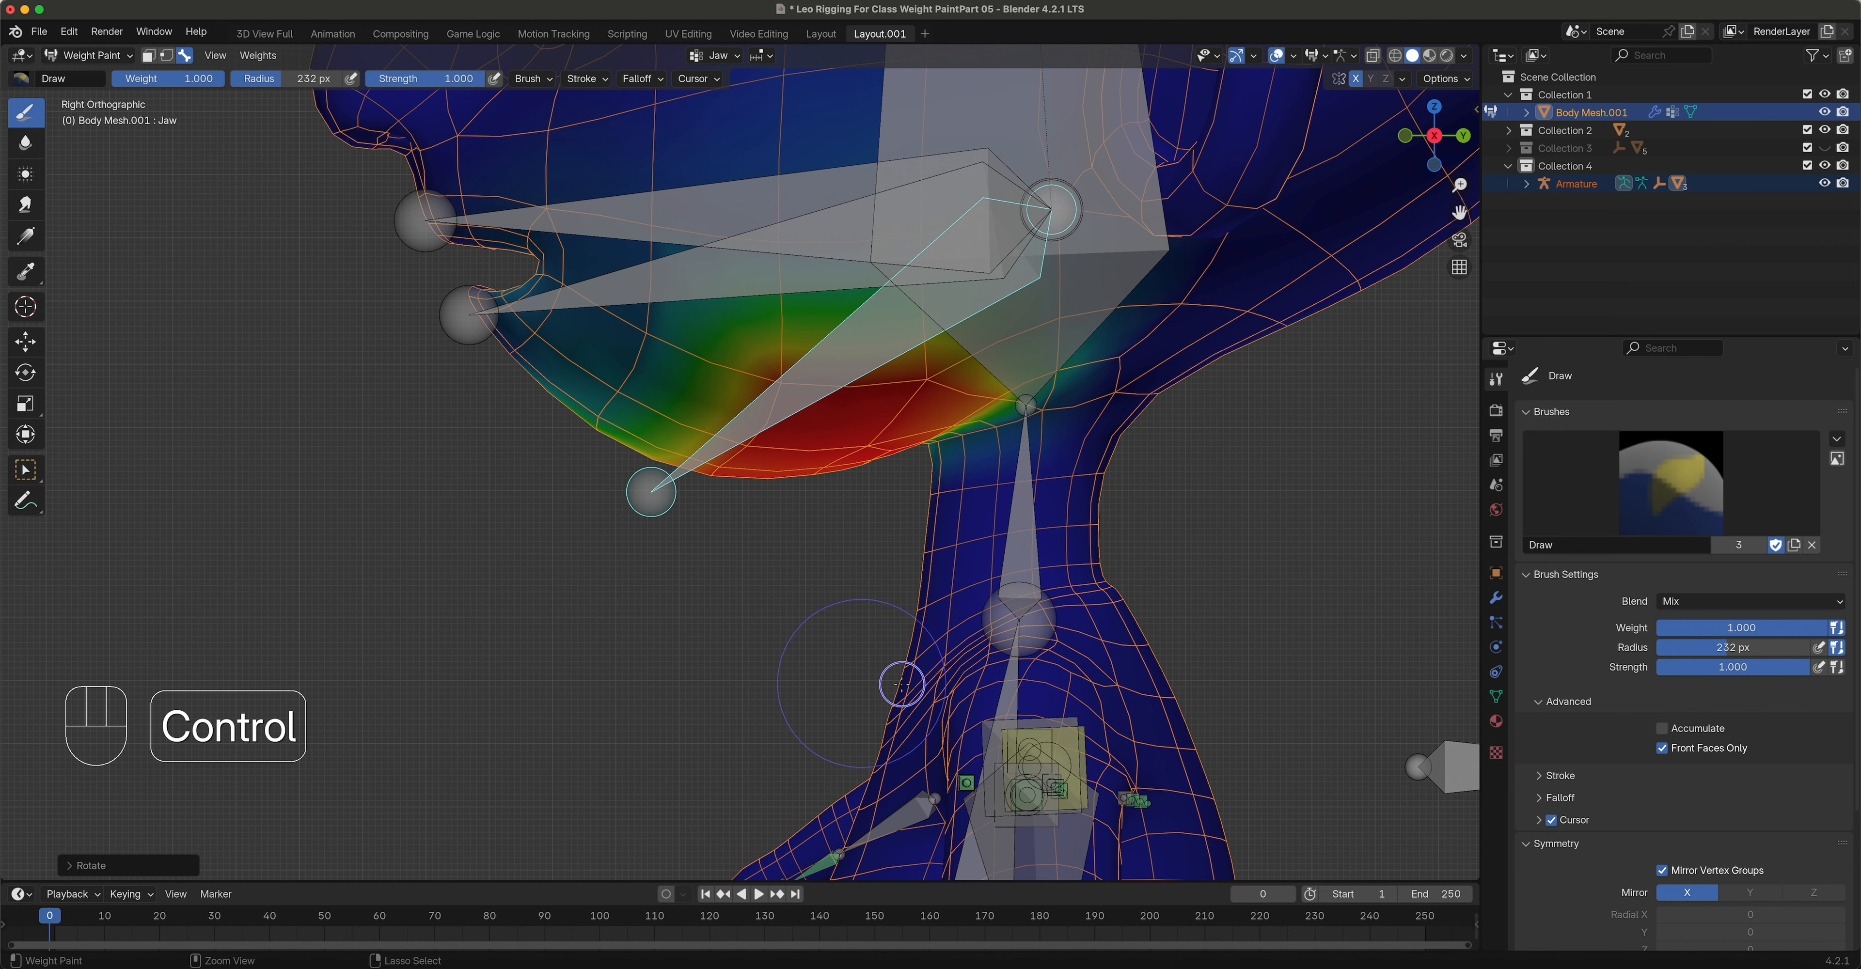
ctrl+click(1030, 532)
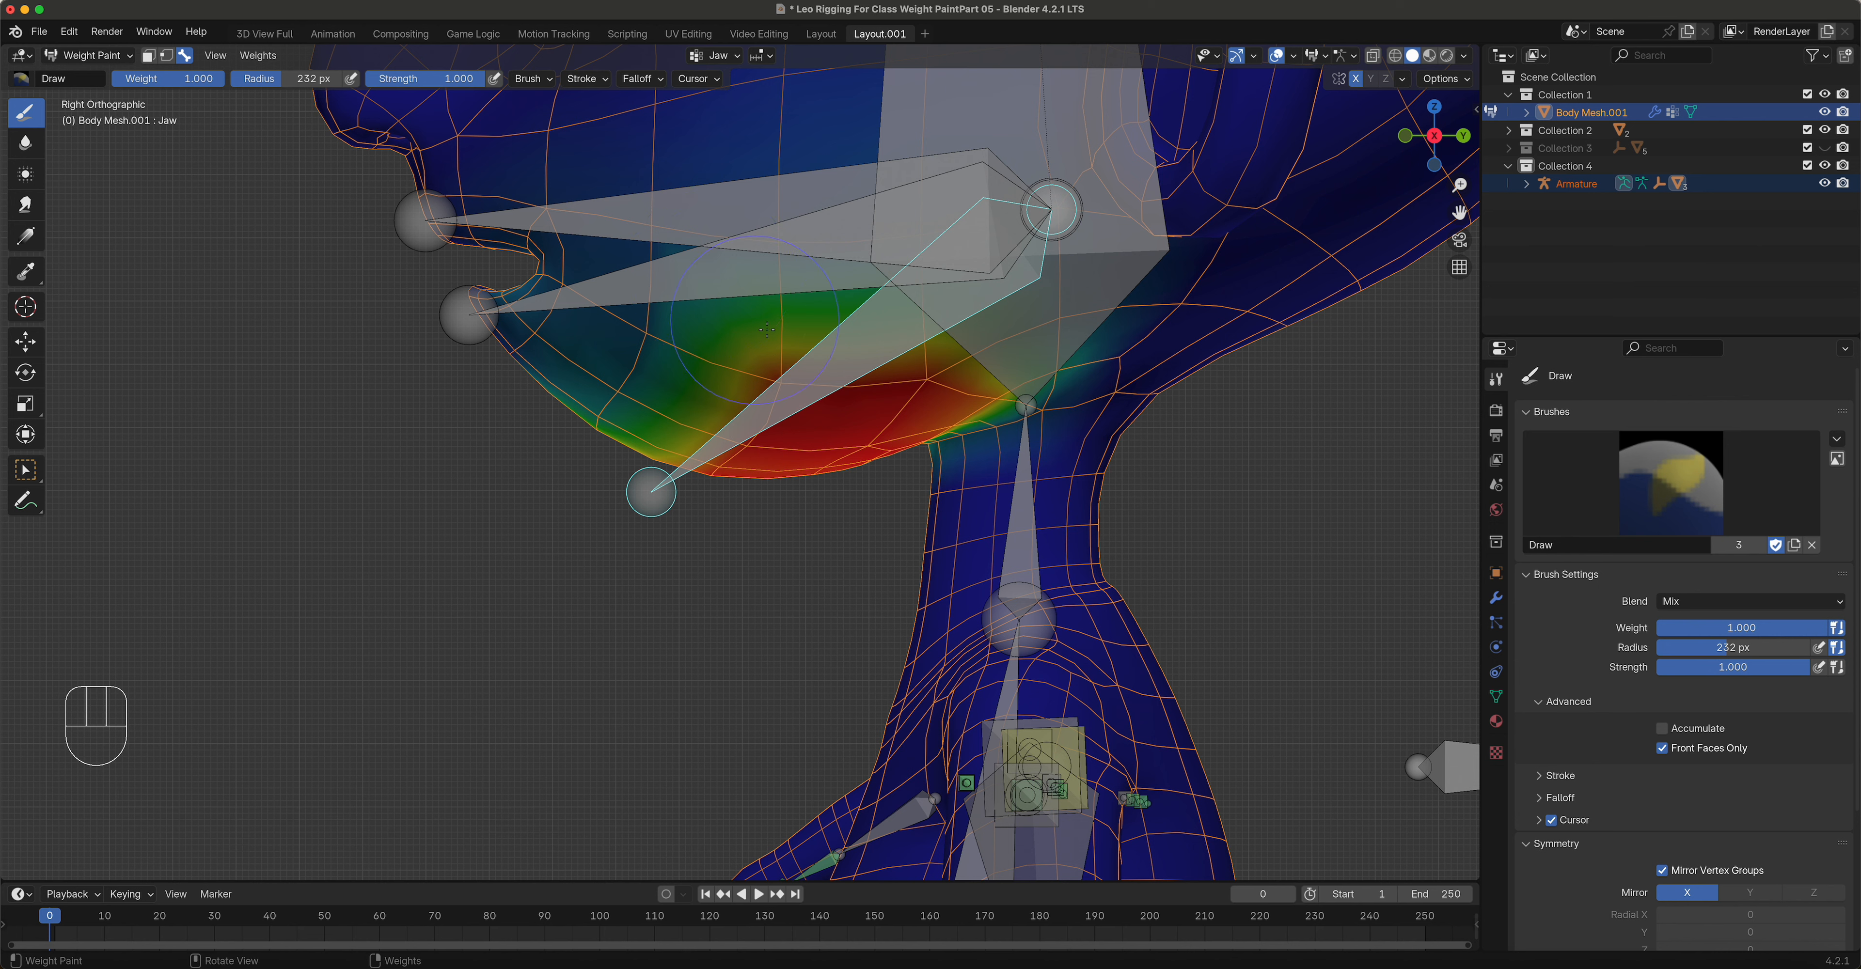
Step: Clear the Jaw bone's rotation and rotate the bone by -15° to open the jaw
key(alt+r)
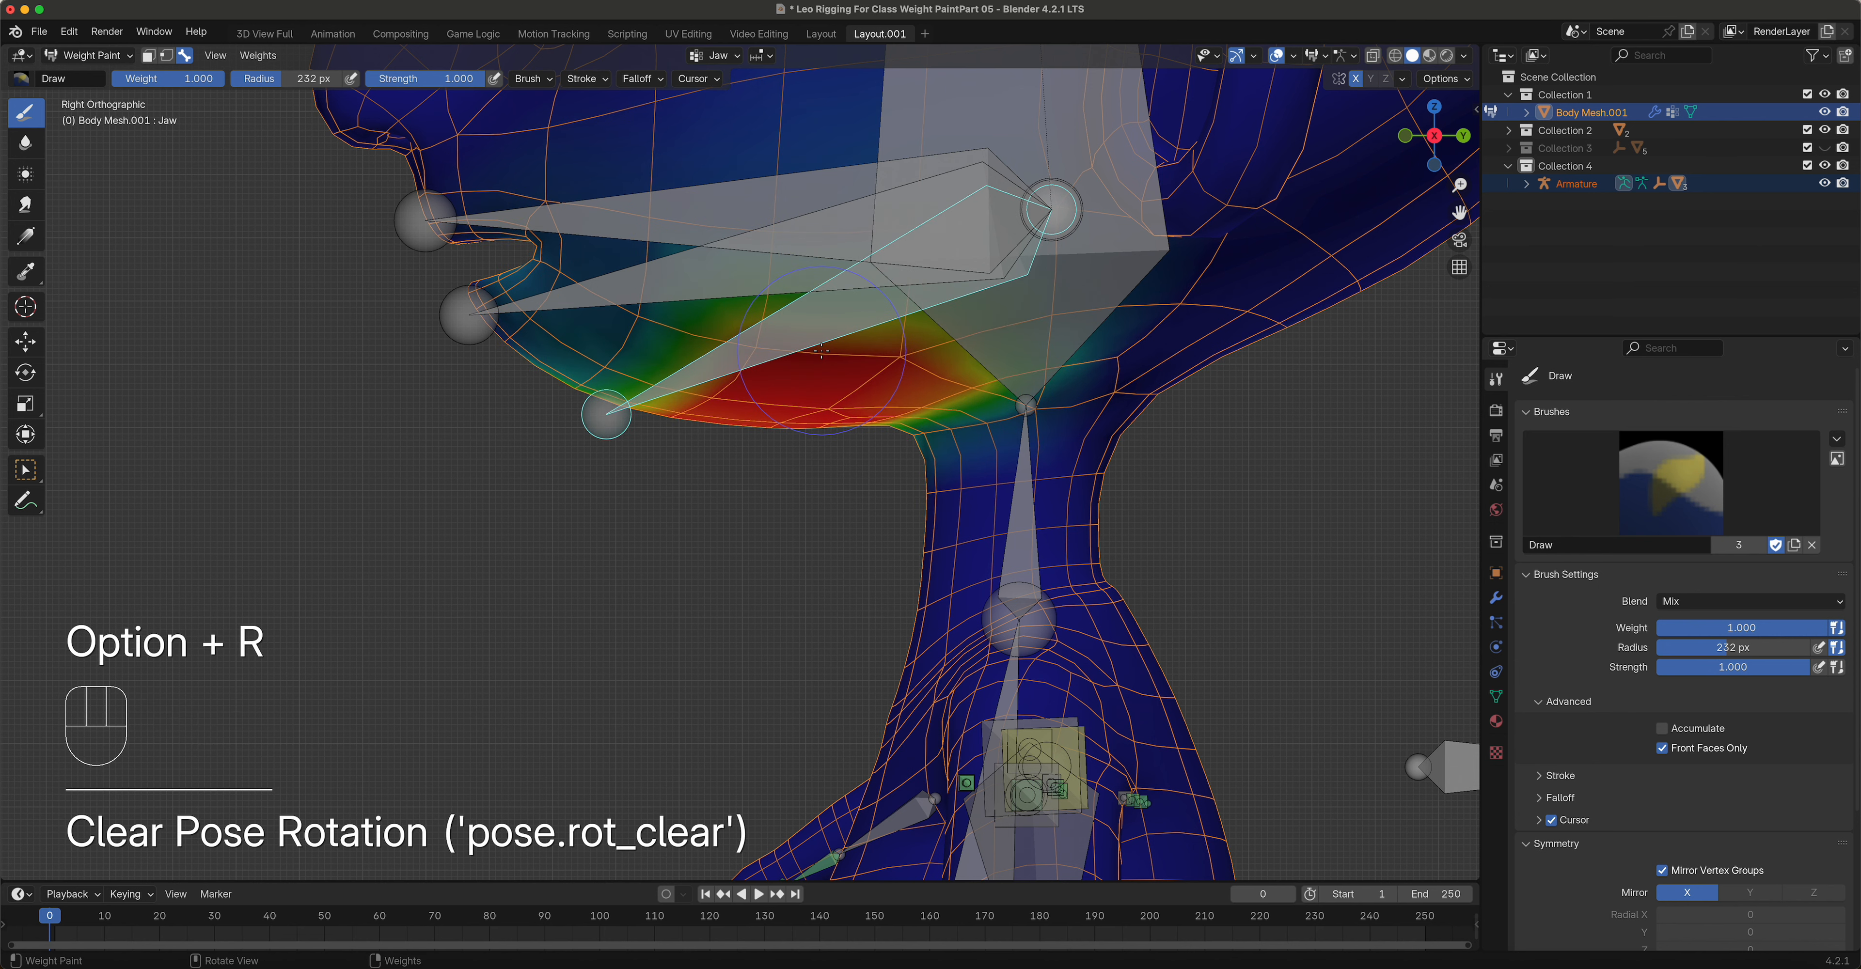
key(r)
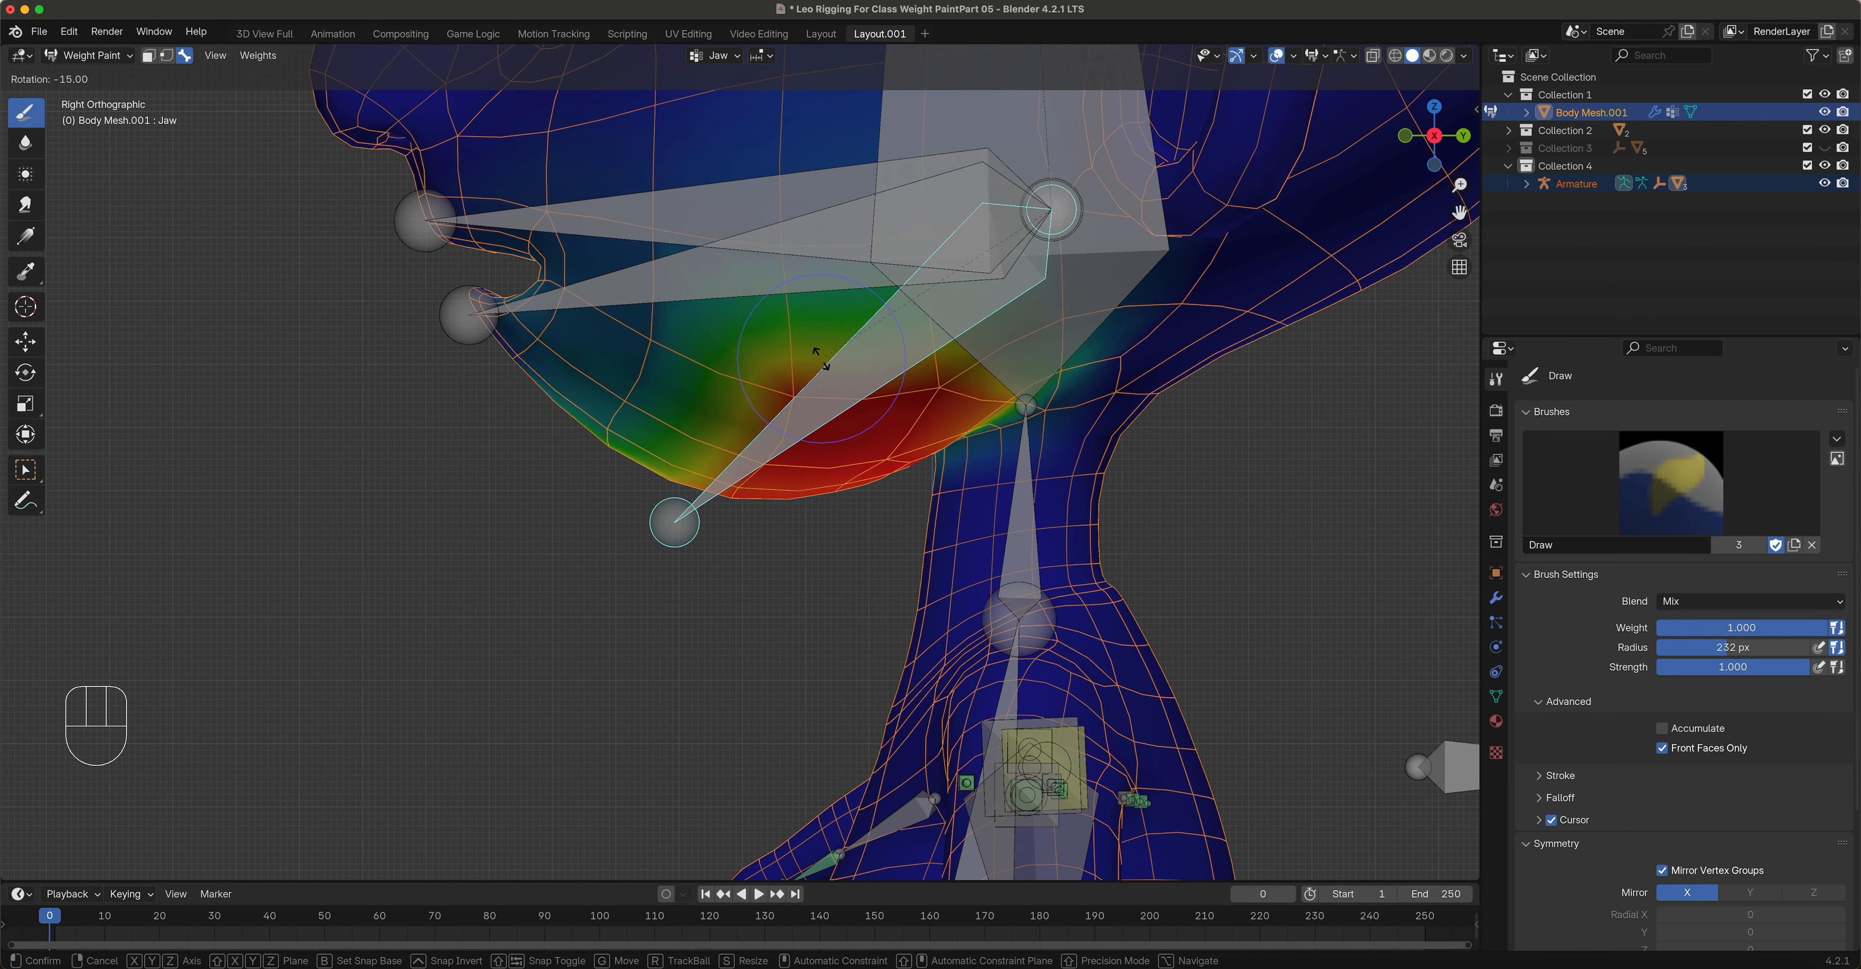
click(820, 358)
Step: Subtract Jaw weight around the mouth and lower lip, turning off Front Faces Only so the strokes affect all faces
shift+middle_drag(894, 250, 922, 575)
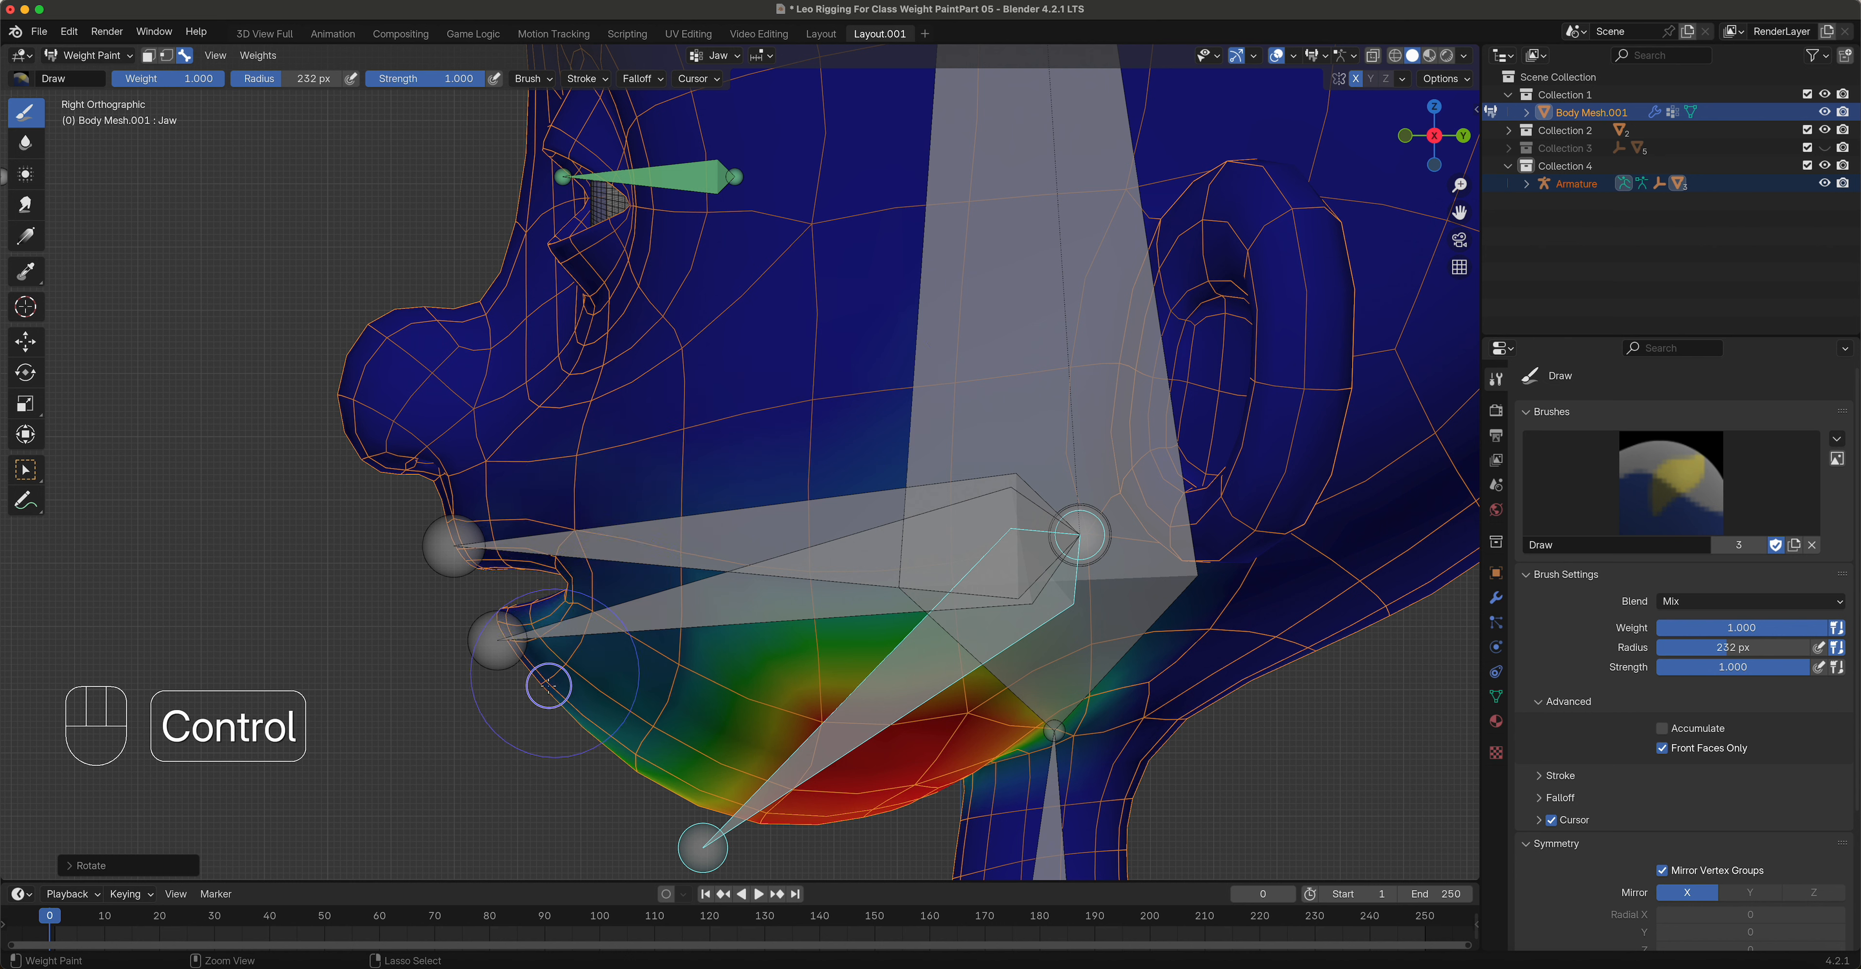
mouse_move(575, 584)
ctrl+mouse_down()
mouse_move(510, 625)
mouse_move(535, 647)
ctrl+mouse_up()
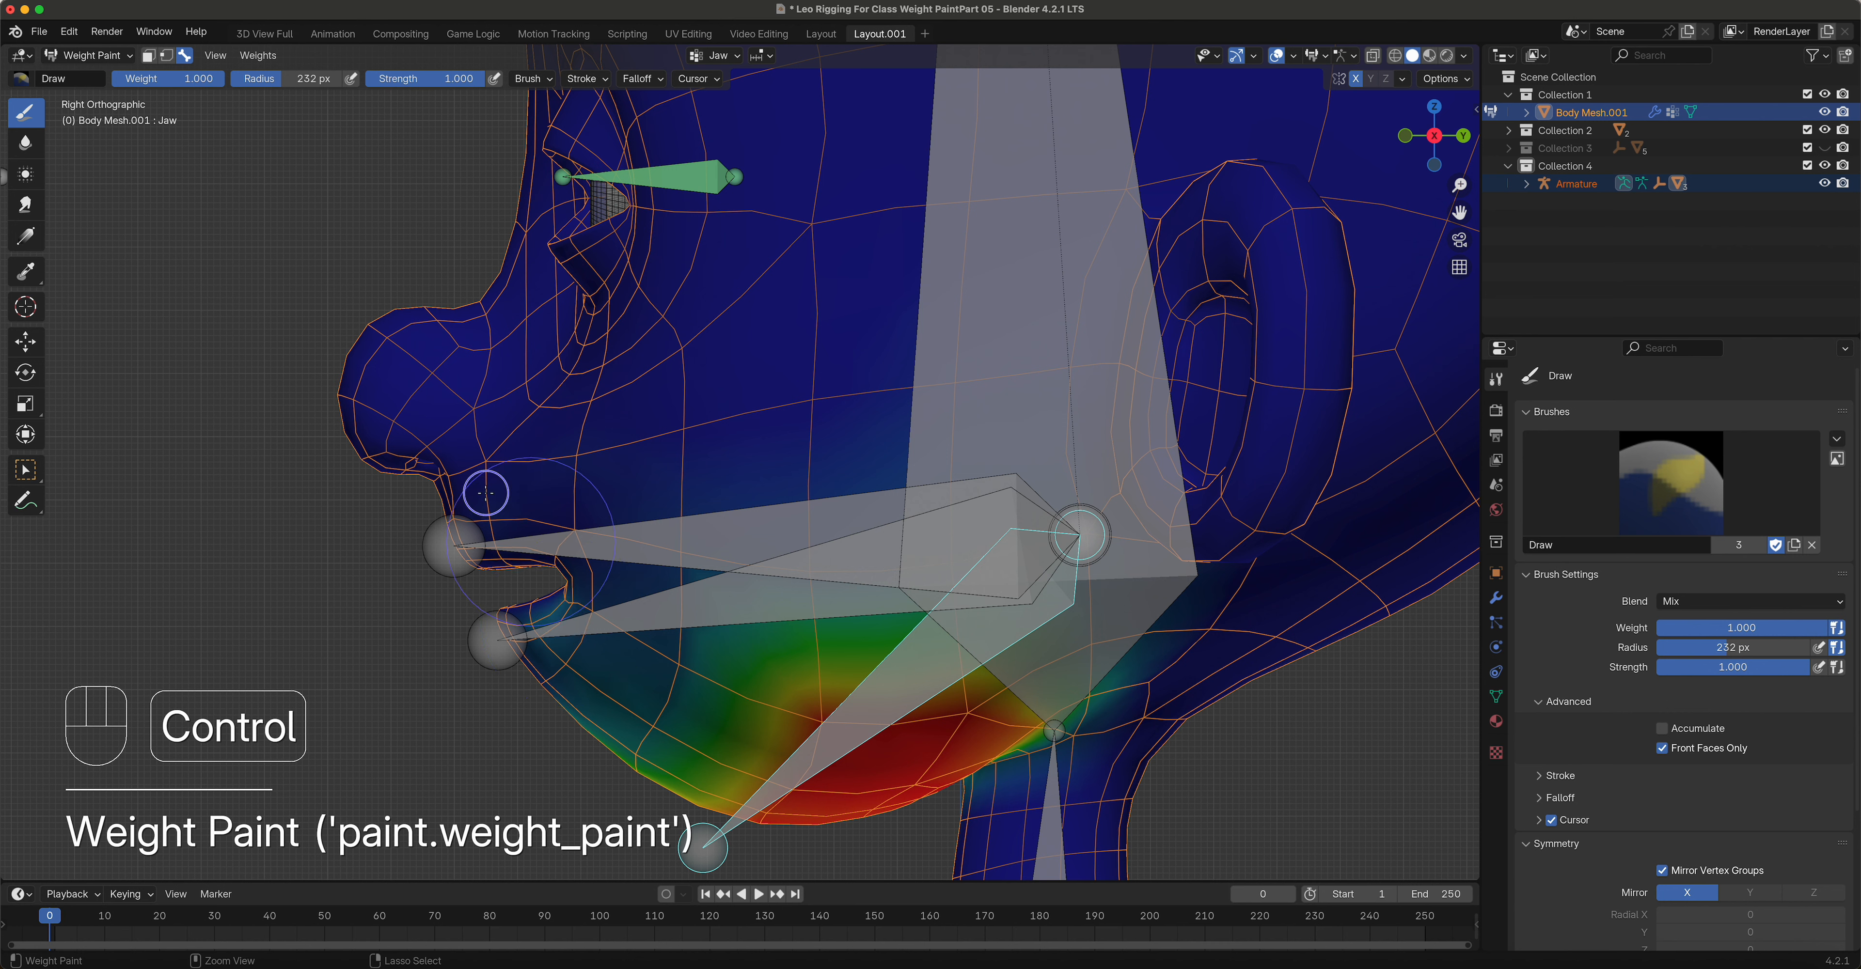
click(1663, 749)
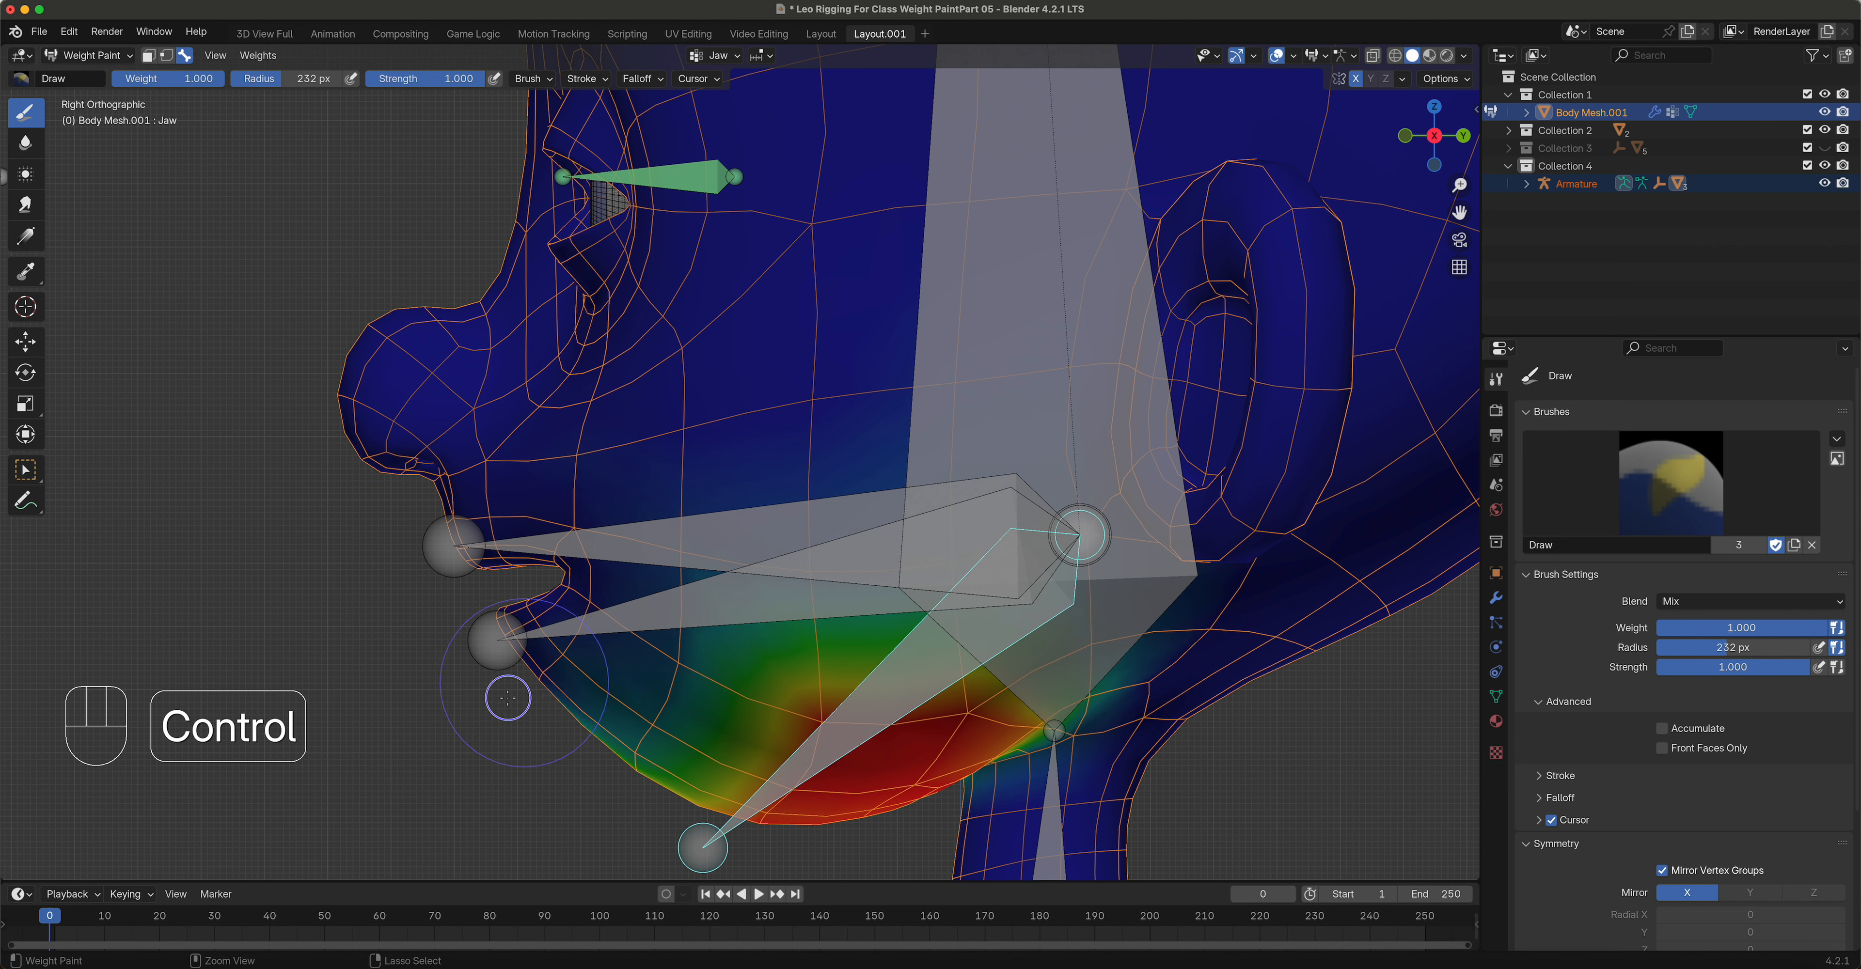
mouse_move(549, 680)
ctrl+mouse_down()
mouse_move(570, 654)
mouse_move(543, 676)
ctrl+mouse_up()
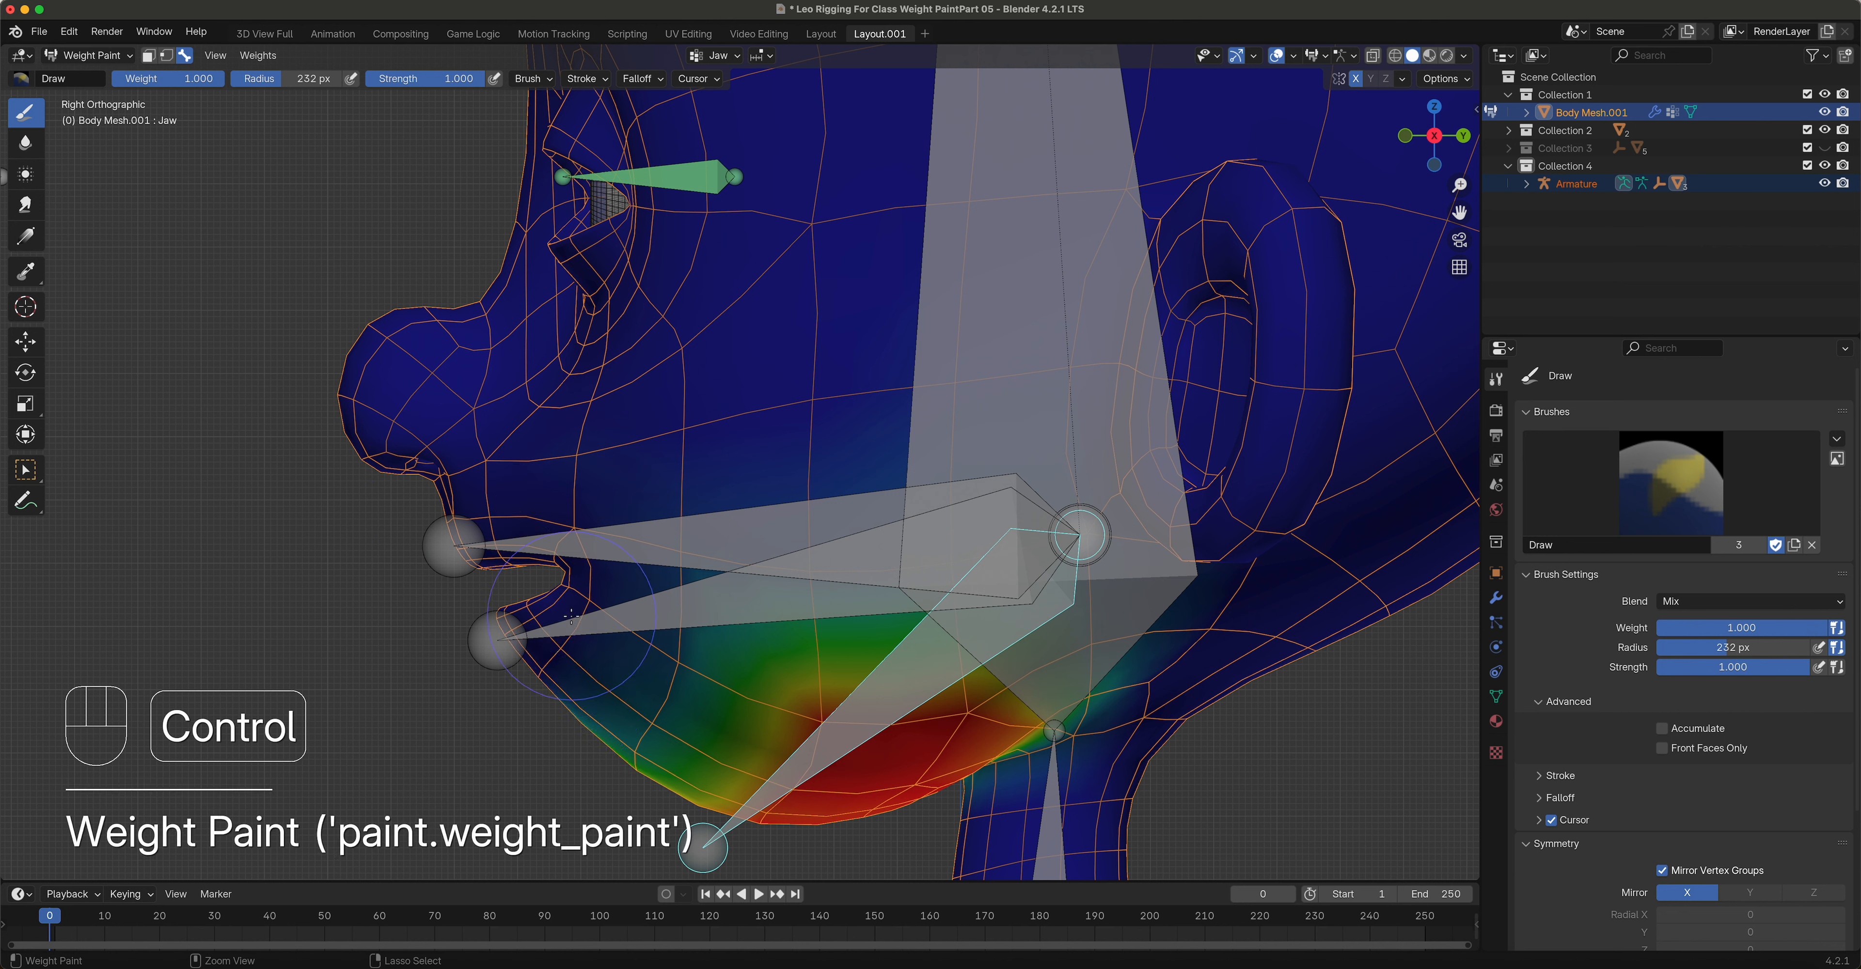
ctrl+click(563, 676)
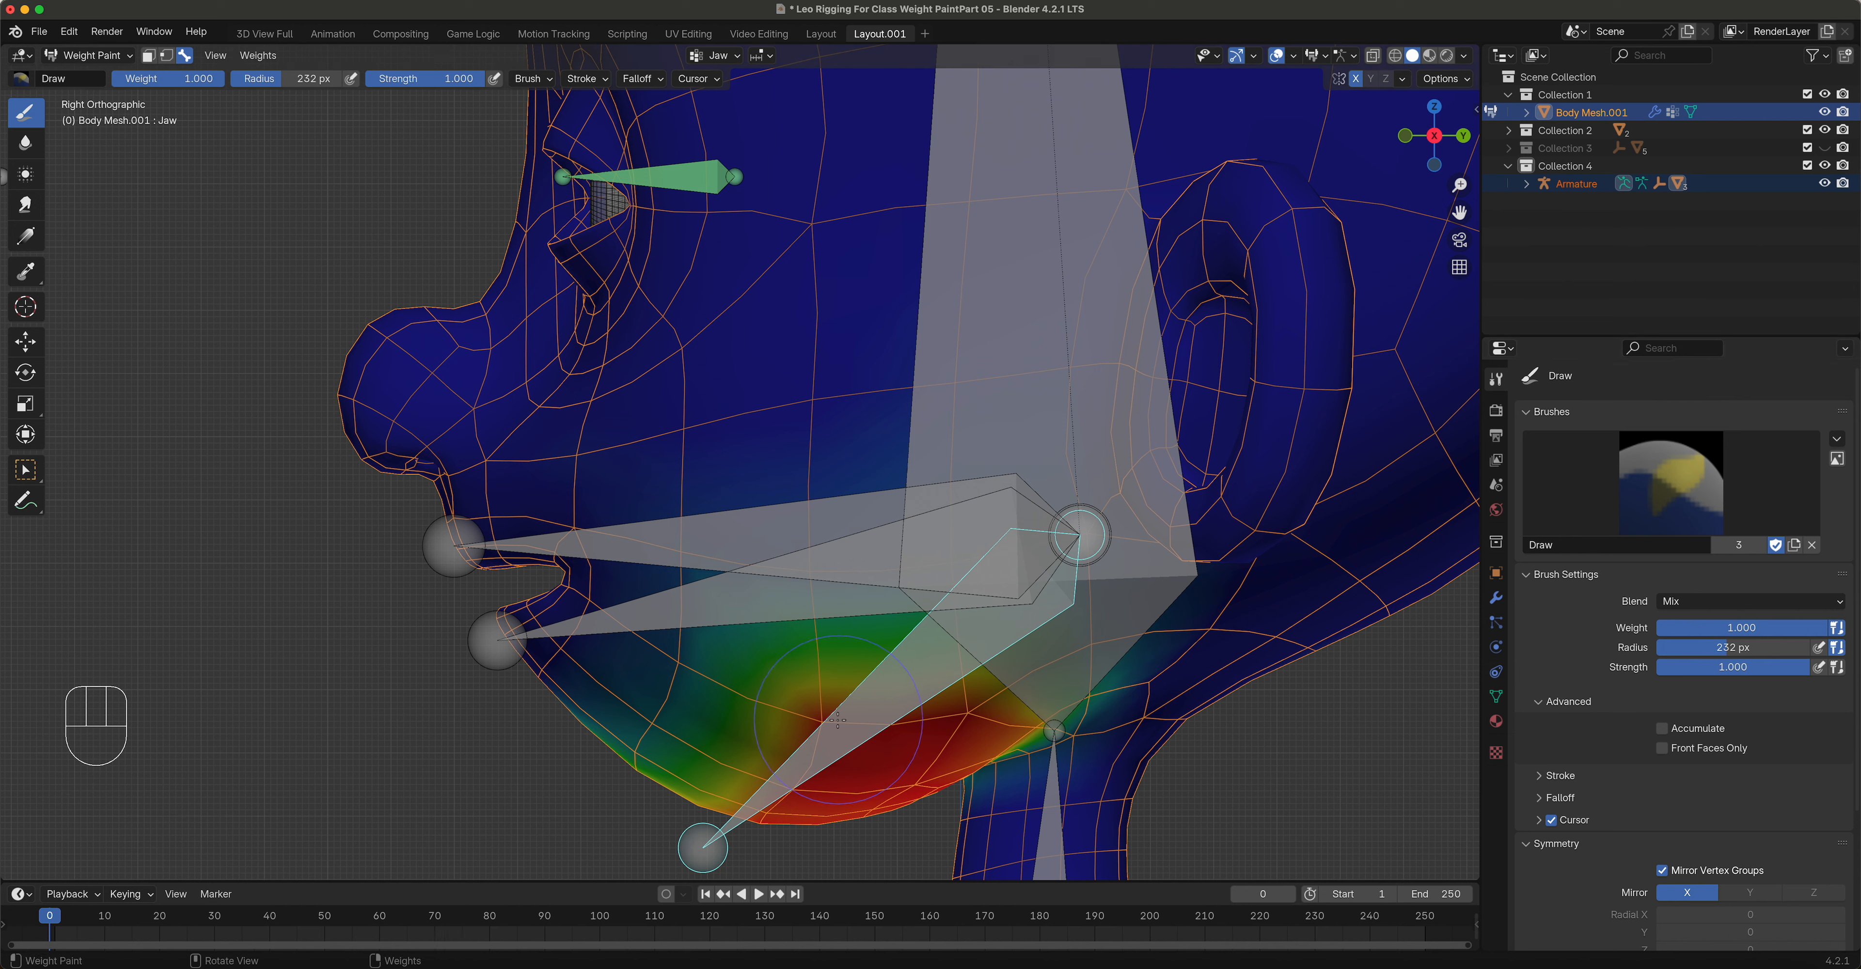
Step: Paint additional Jaw weight onto the chin's underside and the lower jaw area
drag(775, 807, 785, 824)
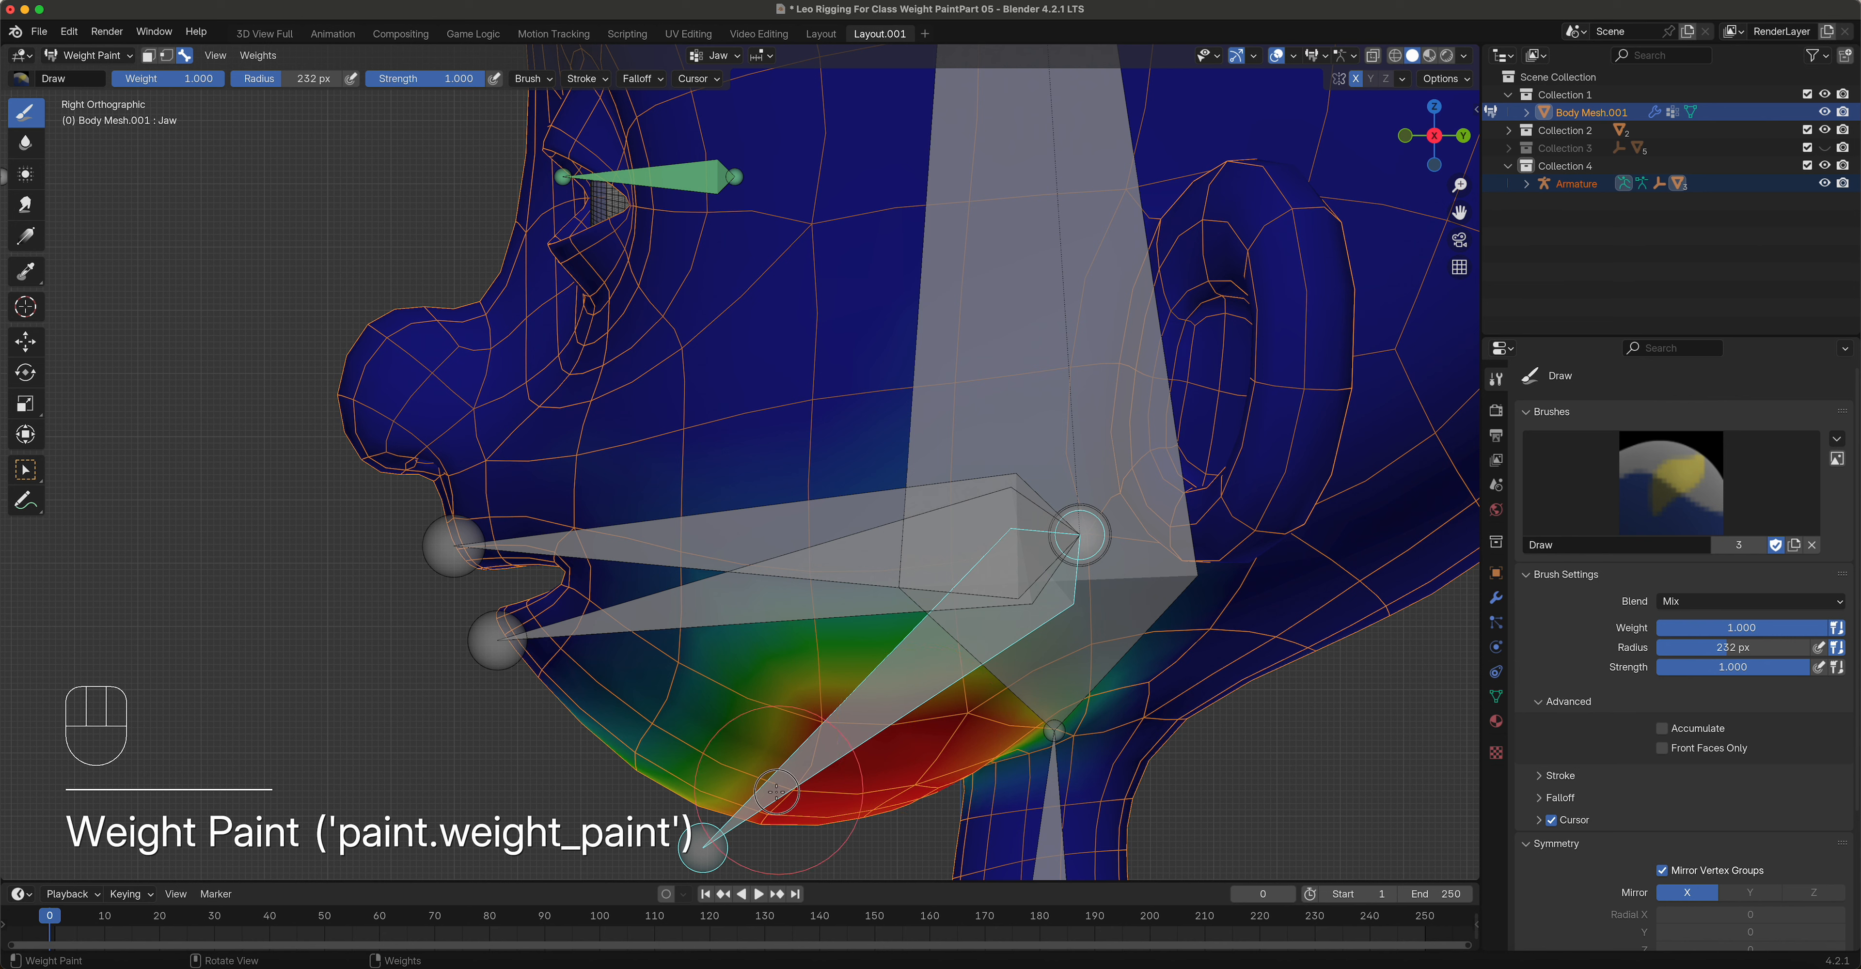
drag(942, 714, 814, 736)
click(878, 799)
Step: Try a further downward rotation of the Jaw bone and subtract its weight from the cheek above the mouth
scroll(876, 547, down, 5)
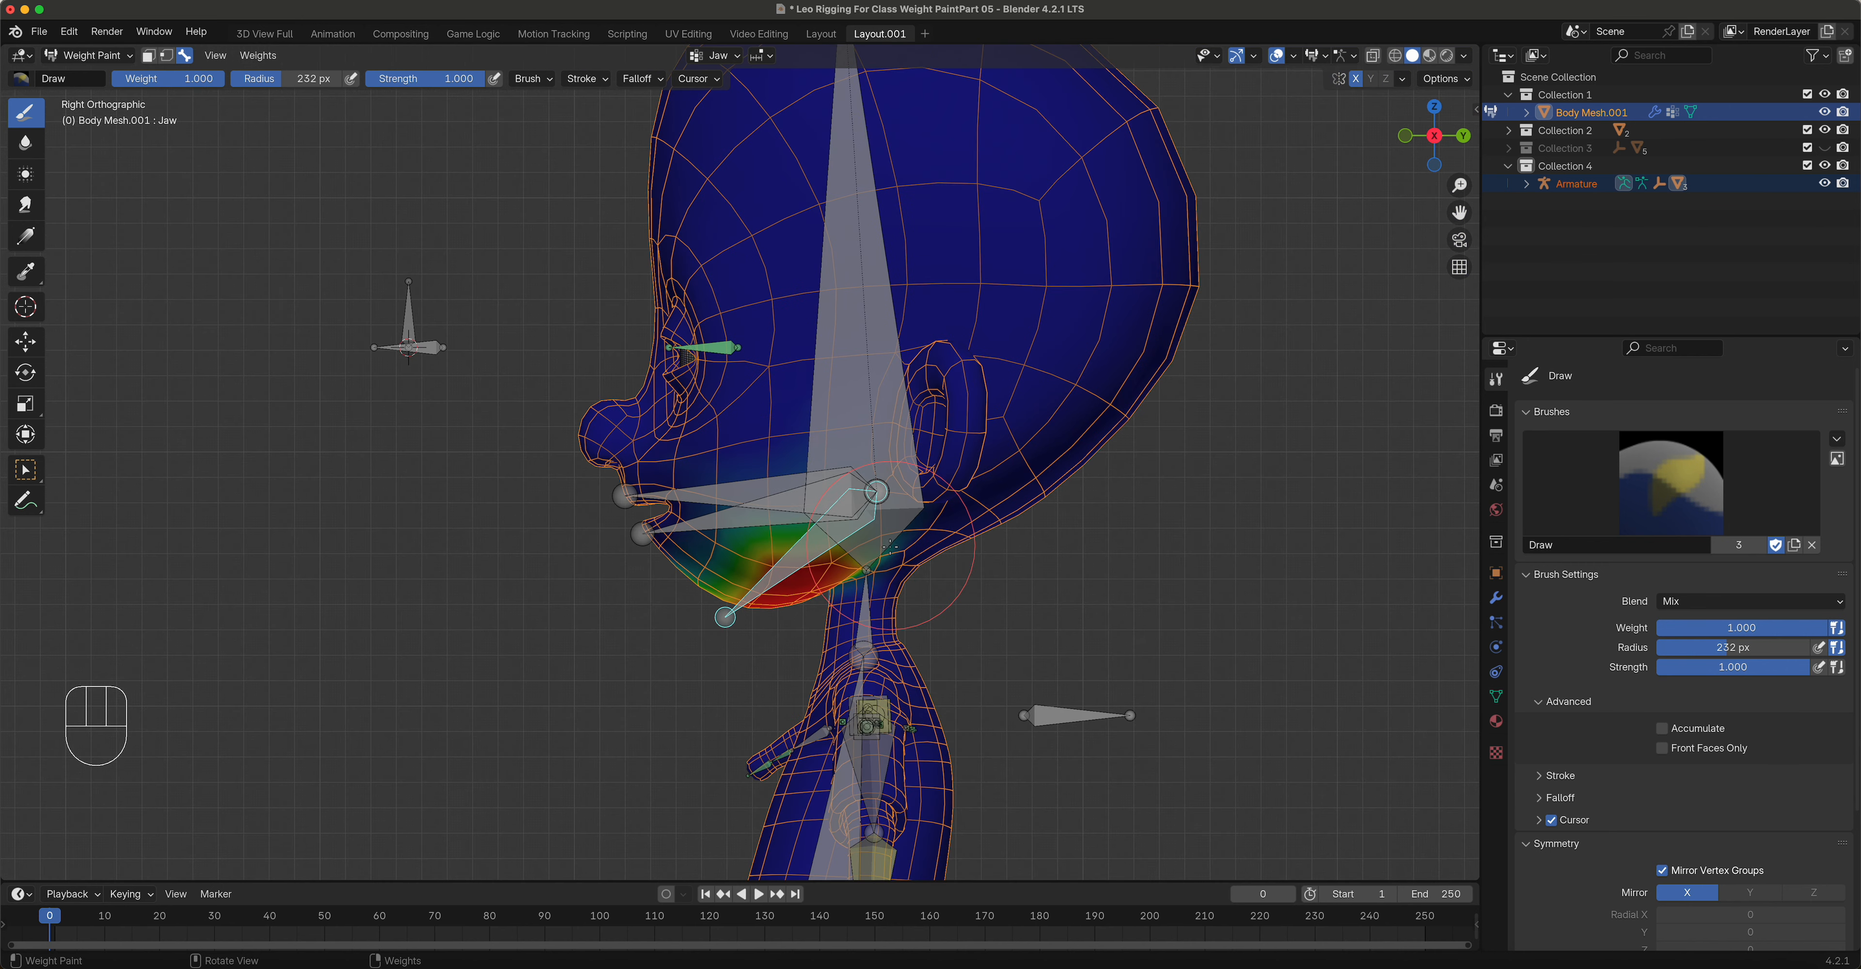
key(r)
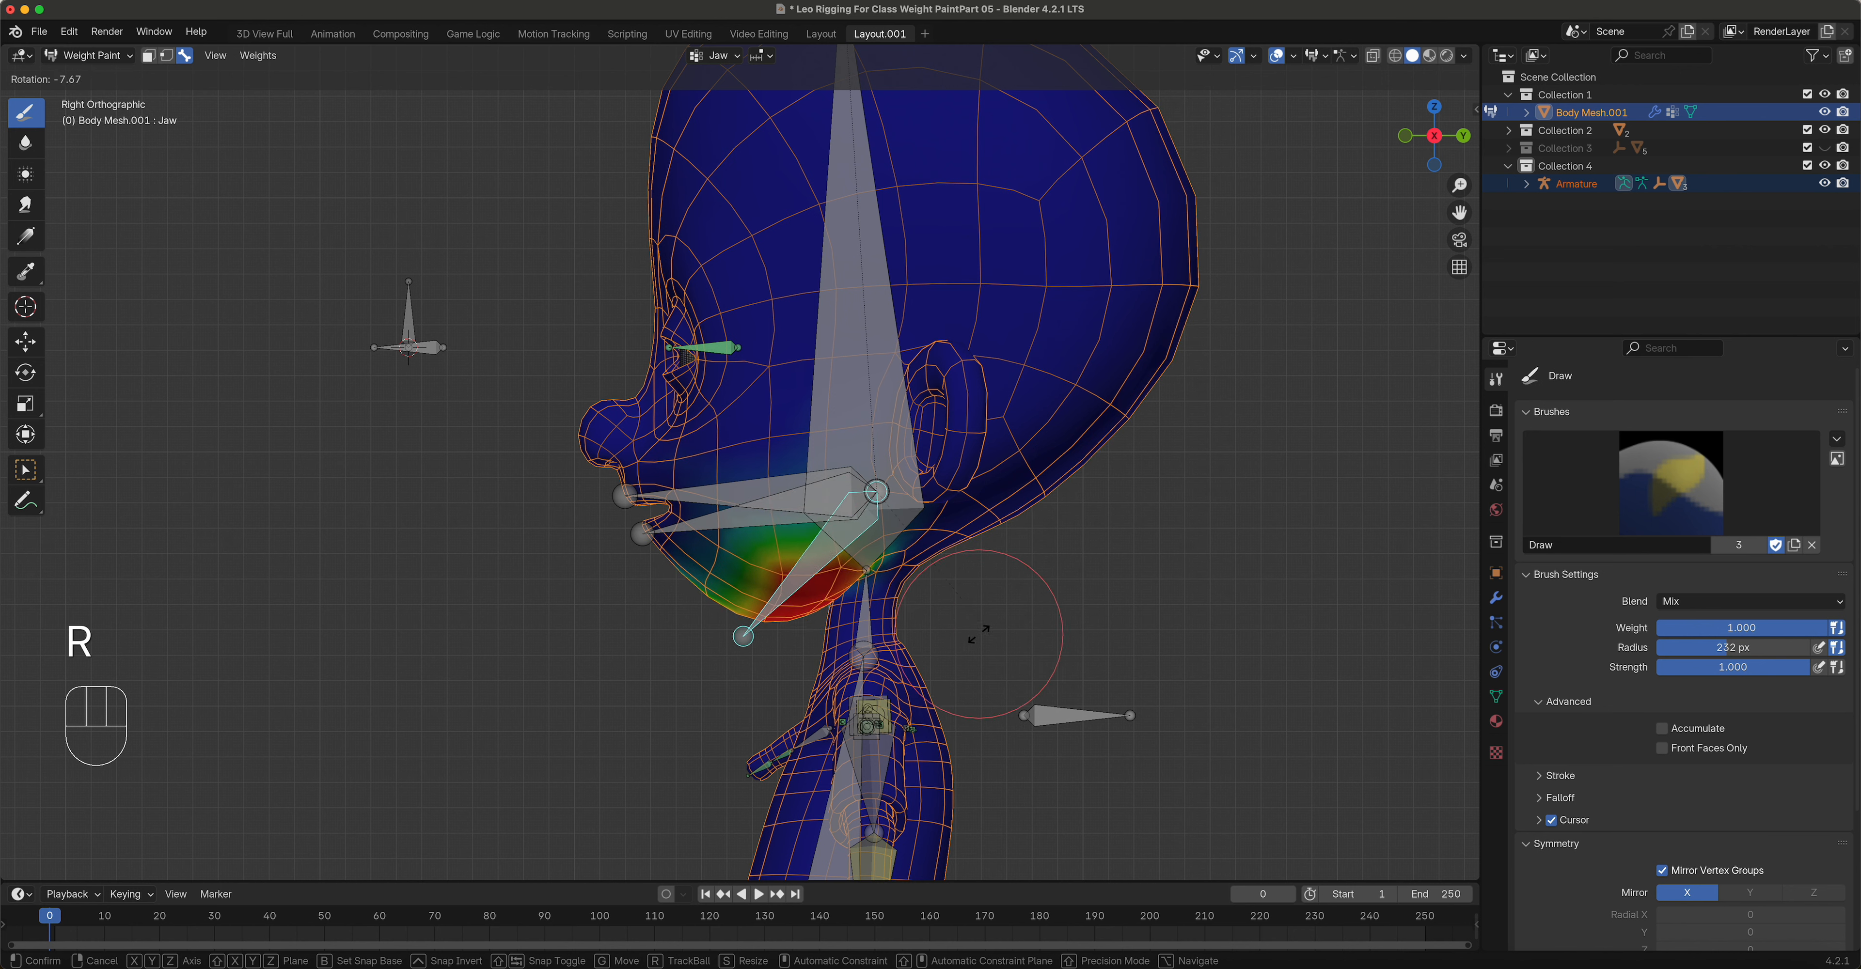
right_click(950, 642)
ctrl+click(736, 432)
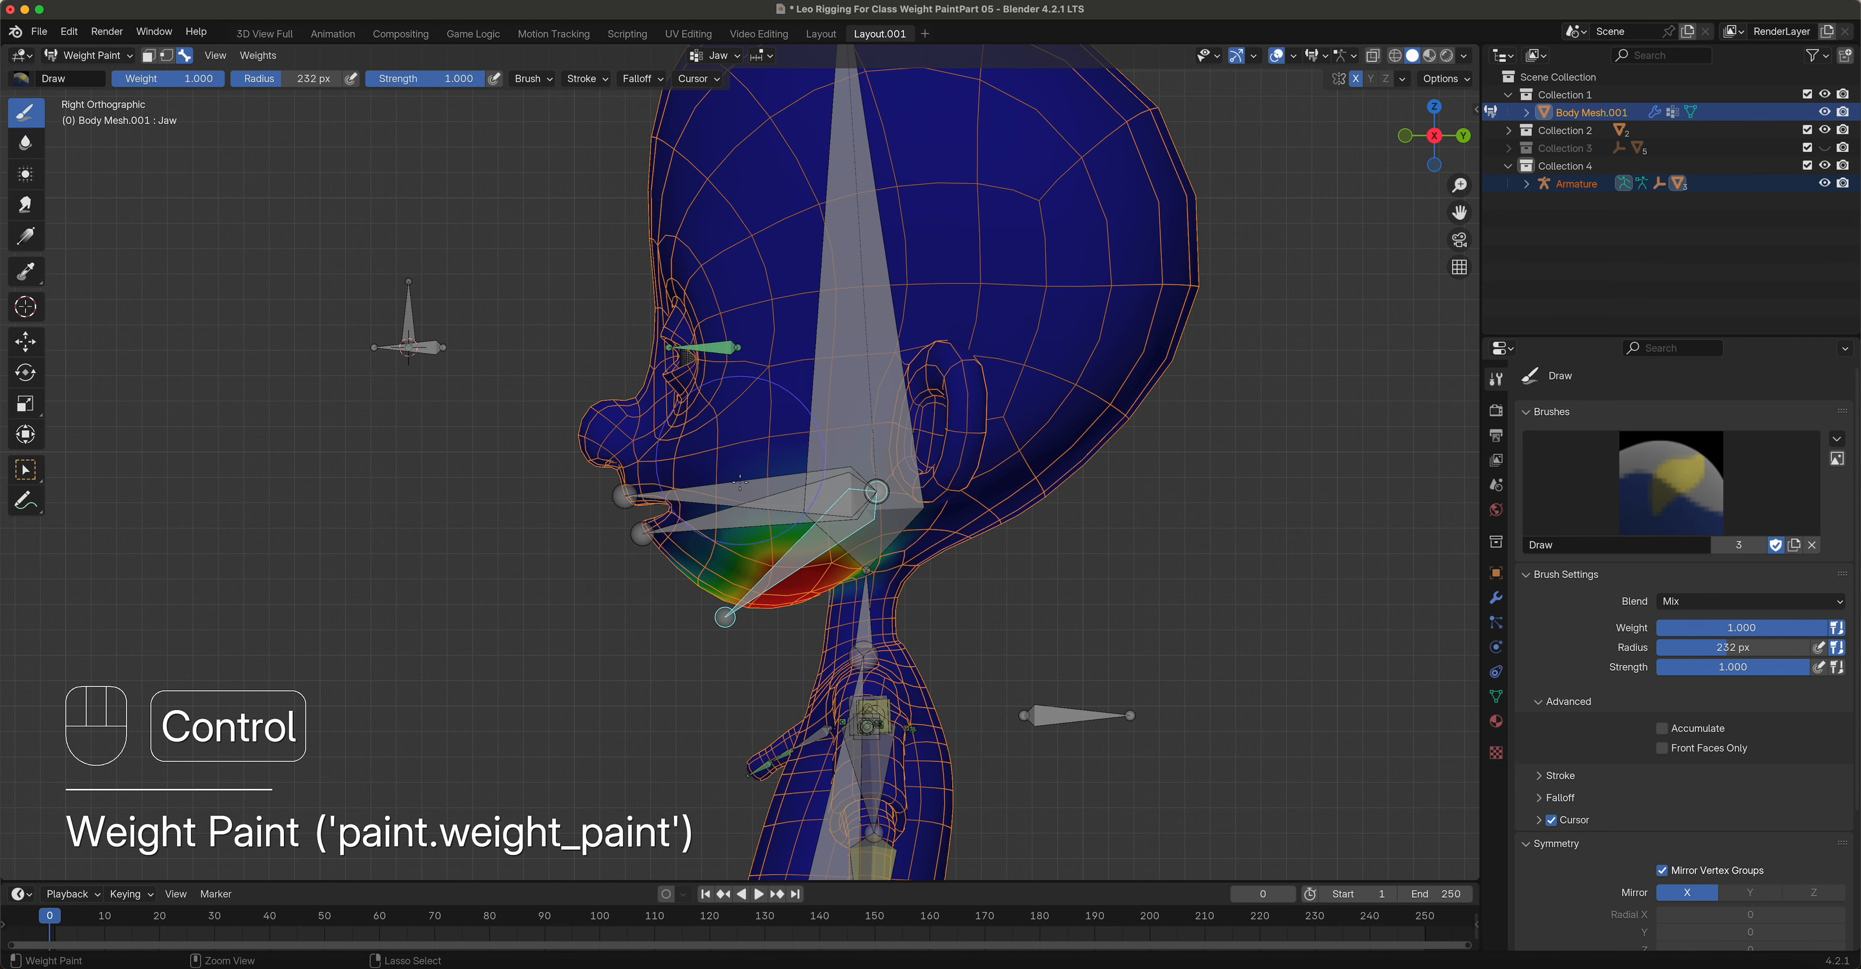
Step: Select the Bottom_Lip bone and rotate it downward by about -8° to test its influence
alt+click(741, 520)
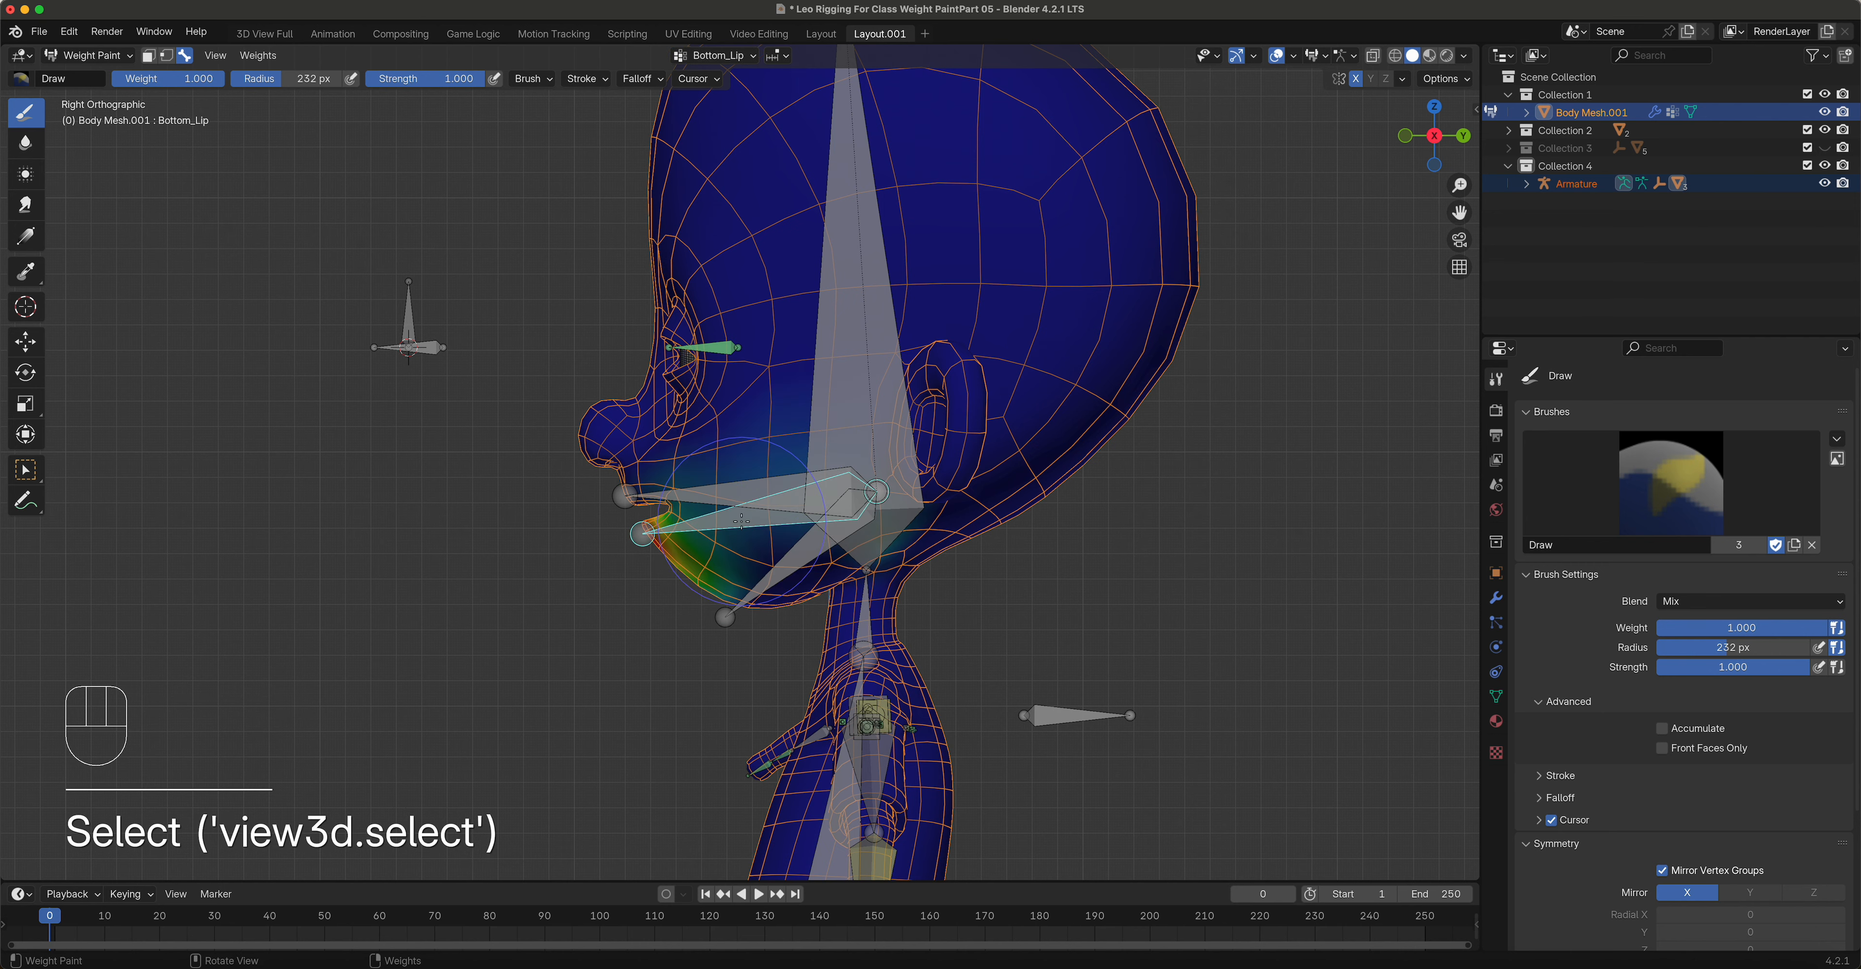
scroll(744, 524, up, 4)
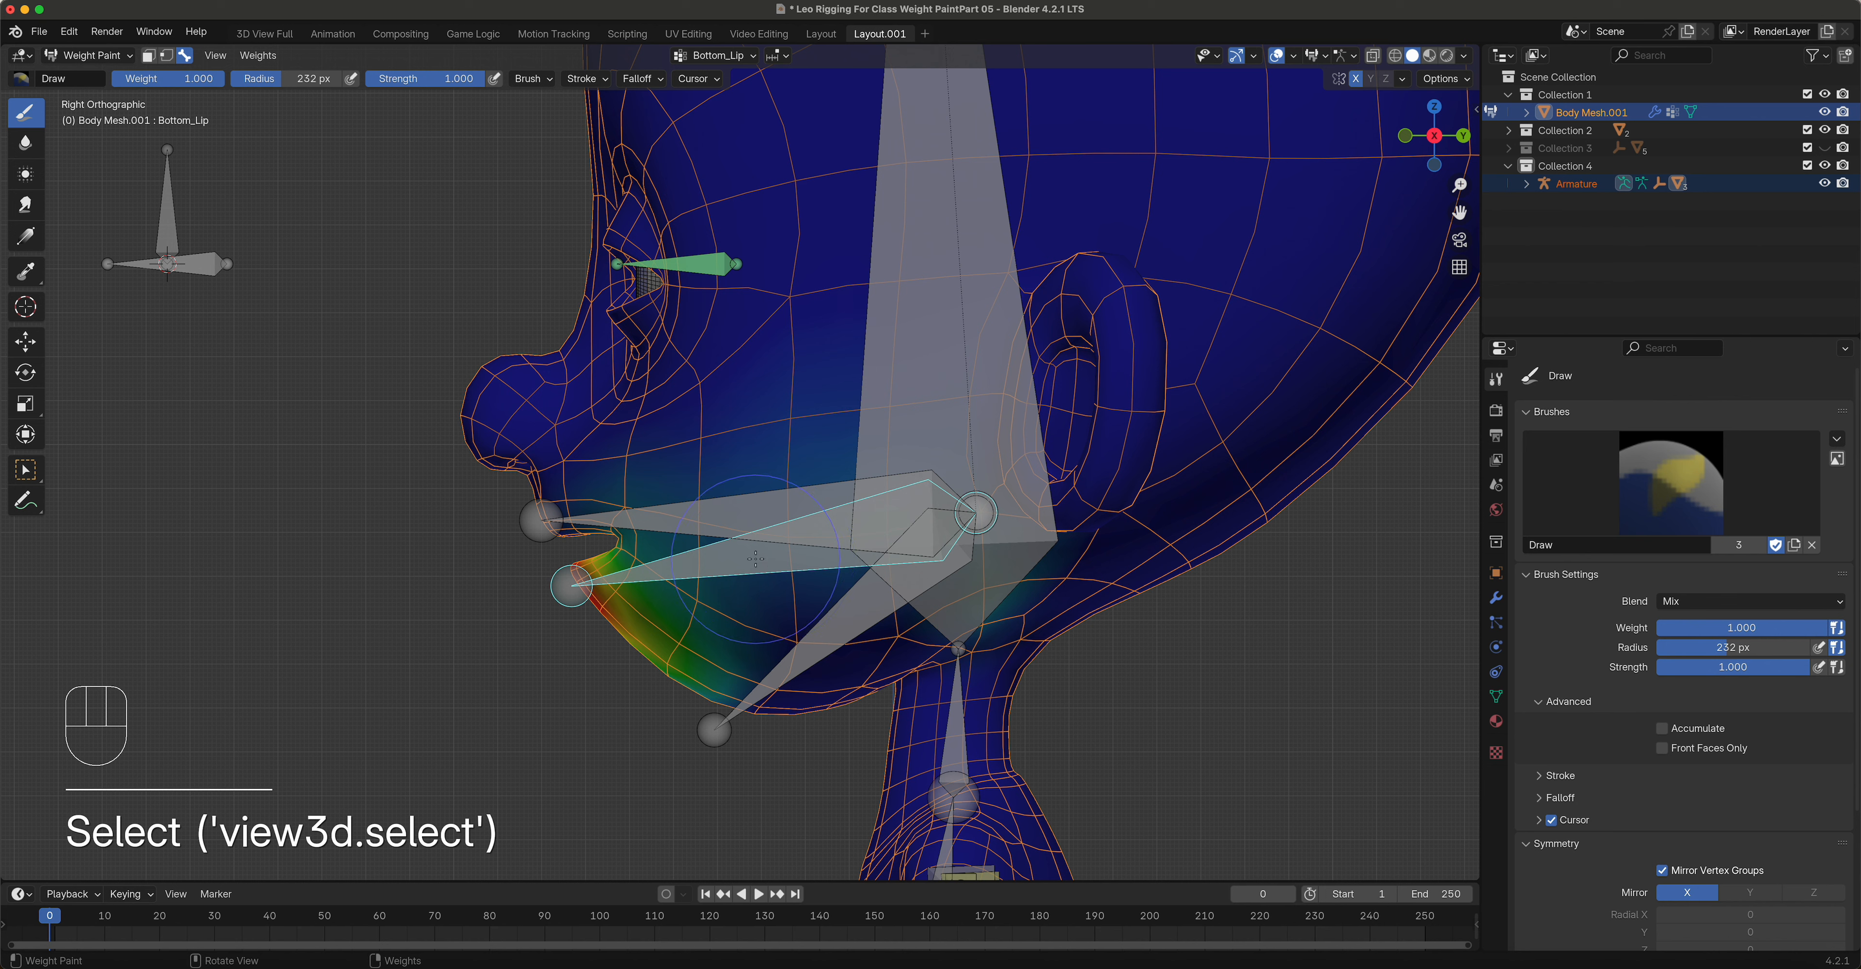
key(r)
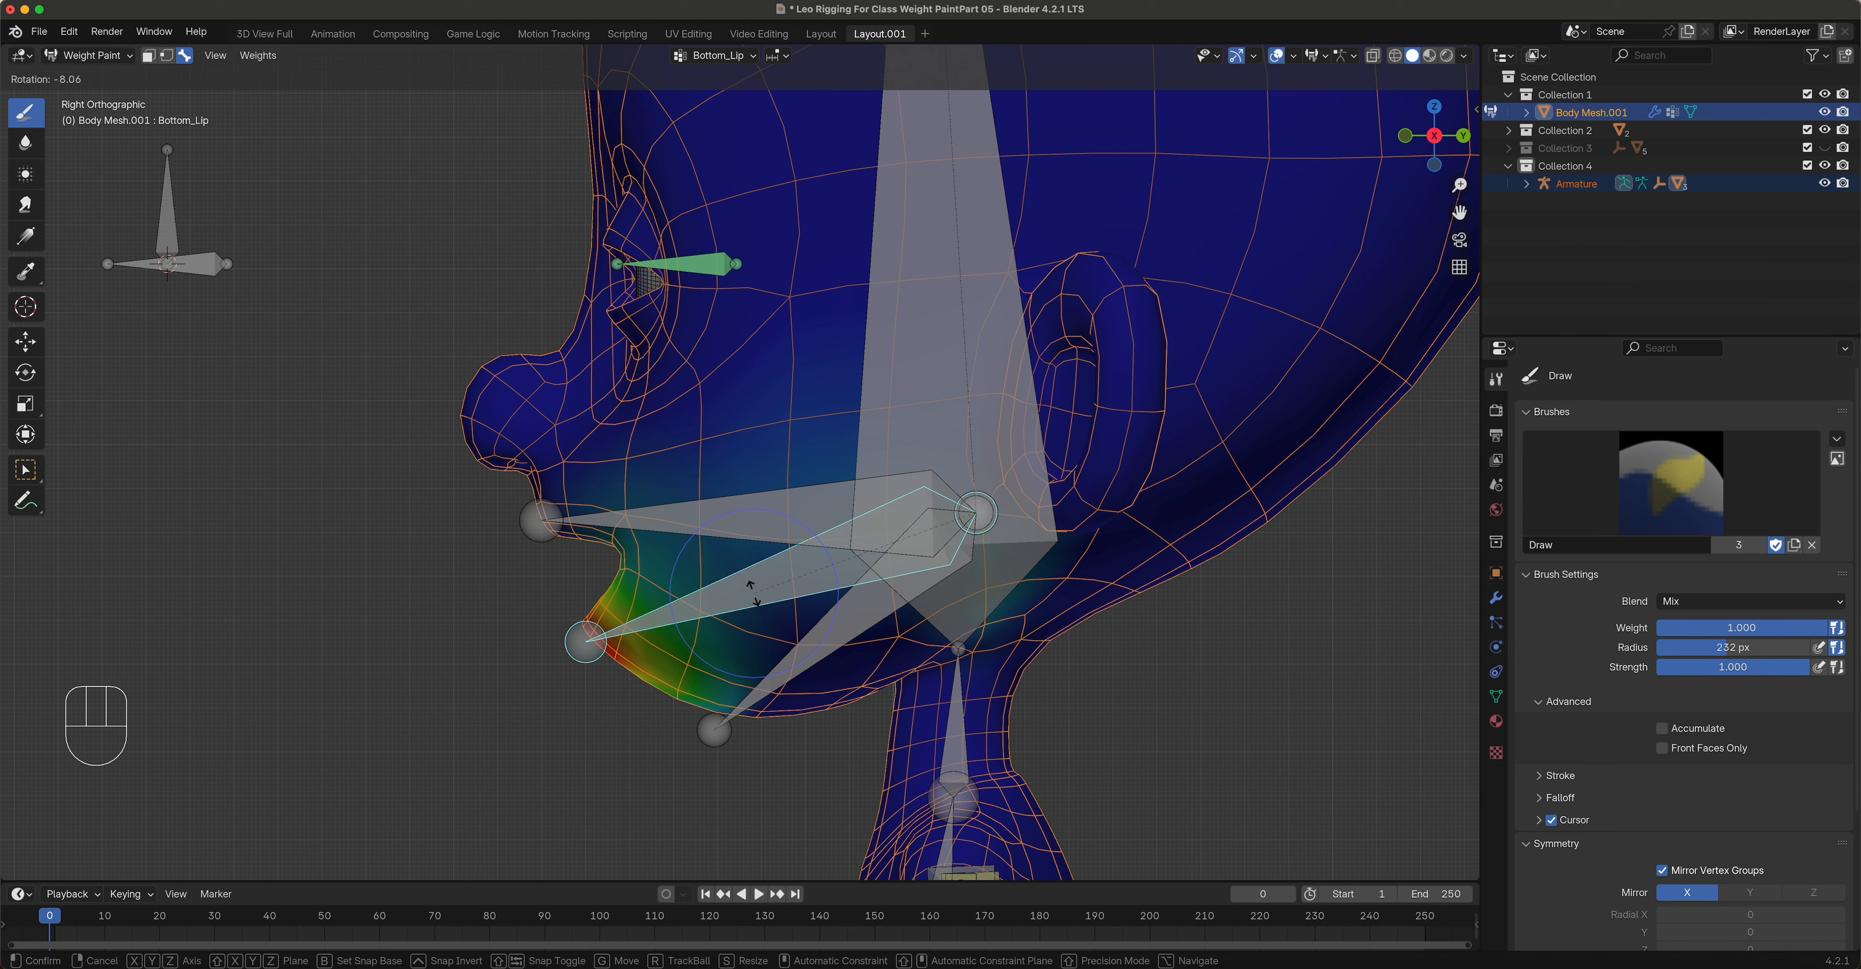
click(753, 594)
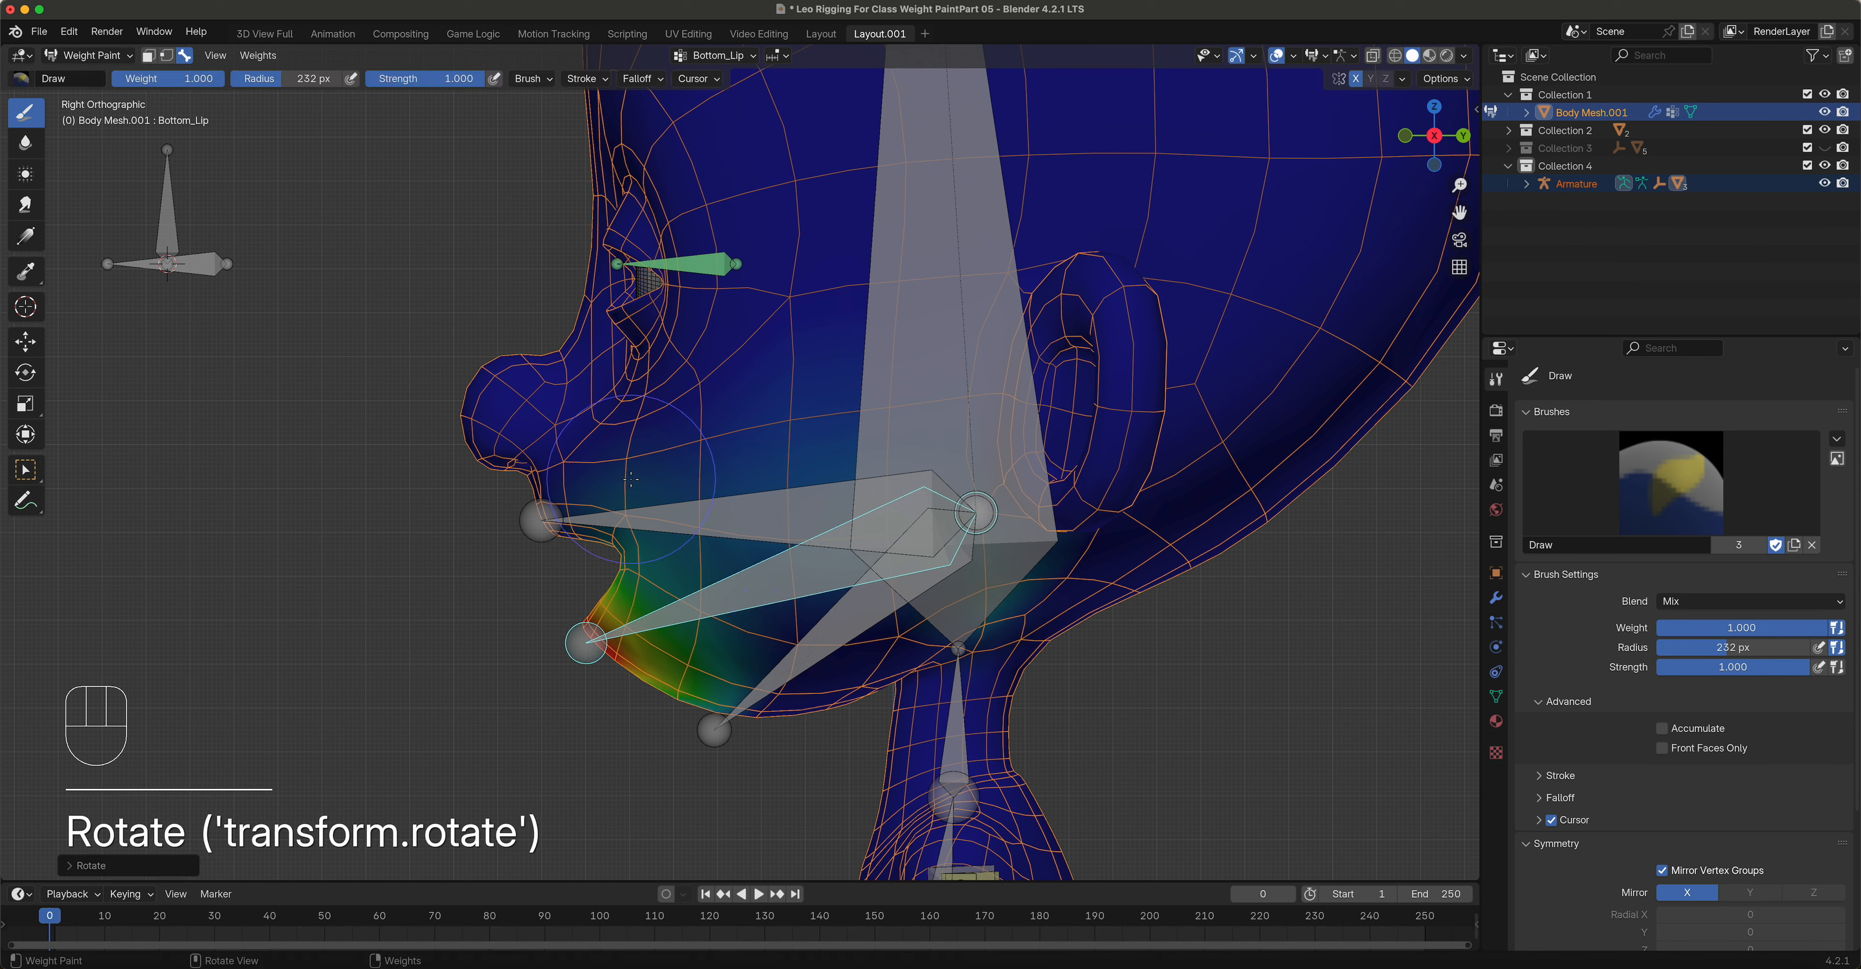
Step: Subtract Bottom_Lip weight from the upper lip, the cheek and the area around the jaw hinge
key(ctrl)
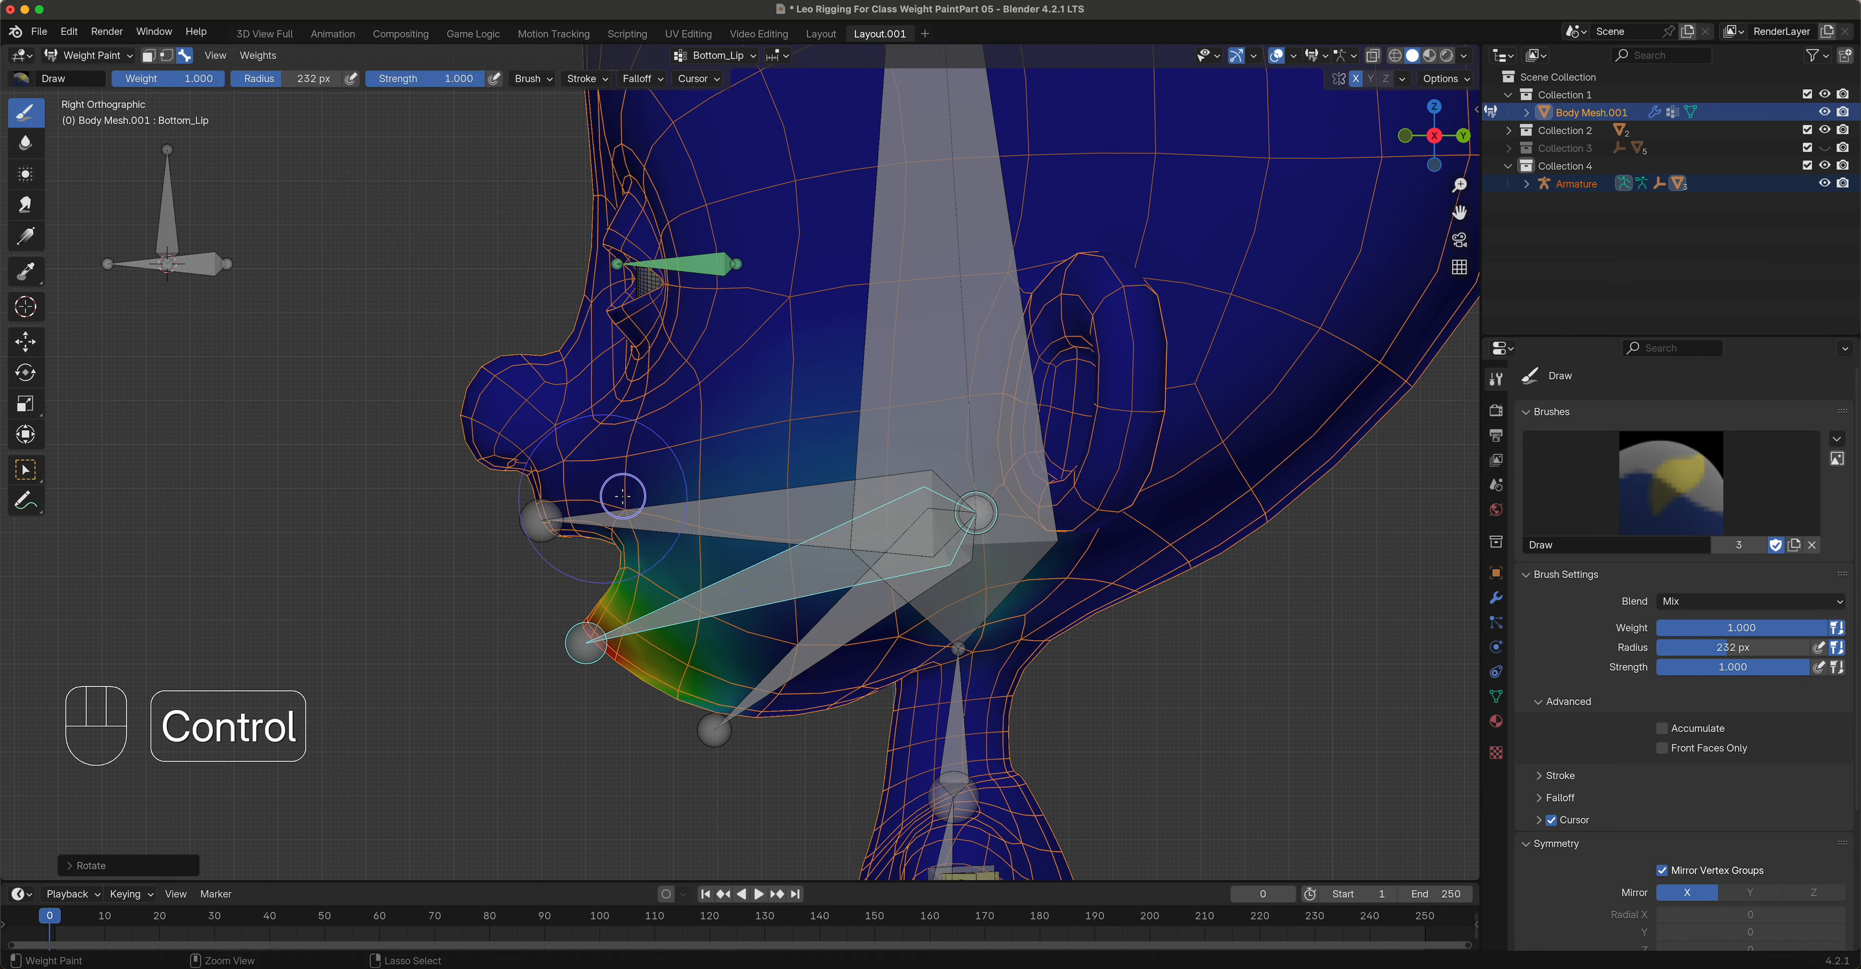
mouse_move(750, 357)
ctrl+mouse_down()
mouse_move(802, 441)
mouse_move(923, 491)
ctrl+mouse_up()
mouse_move(1032, 540)
ctrl+mouse_down()
mouse_move(989, 594)
mouse_move(989, 632)
mouse_move(959, 592)
ctrl+mouse_up()
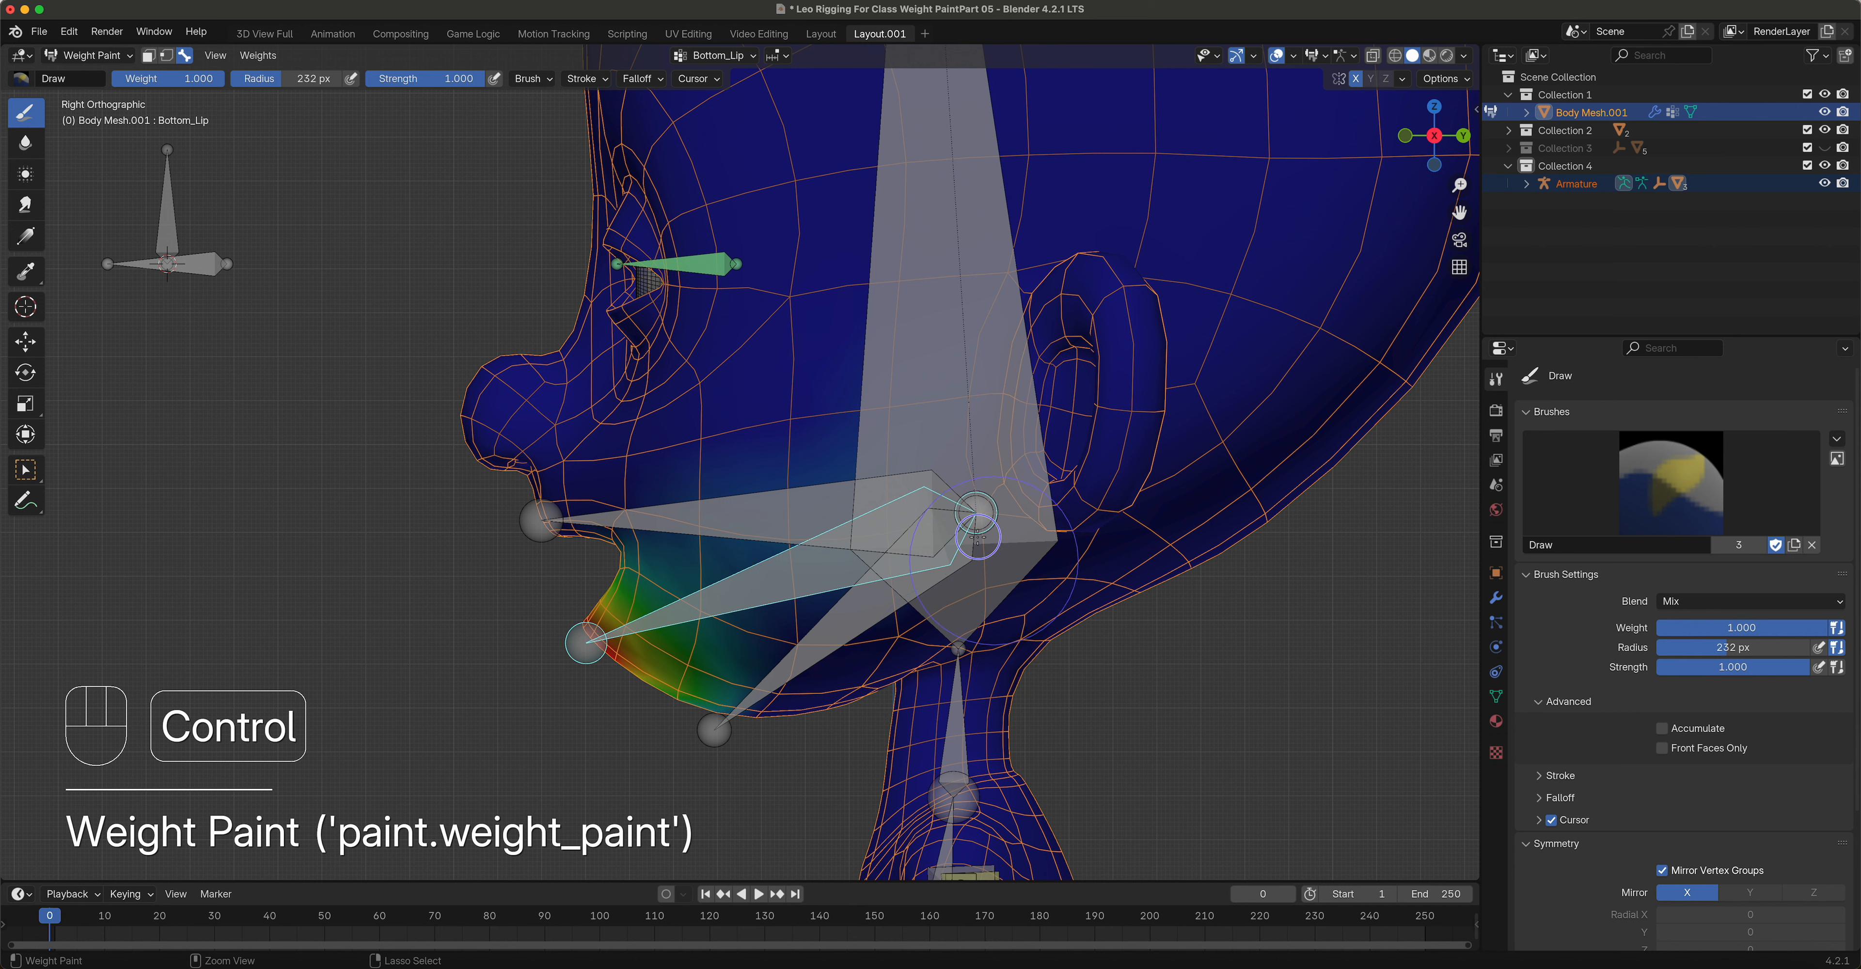
ctrl+click(618, 605)
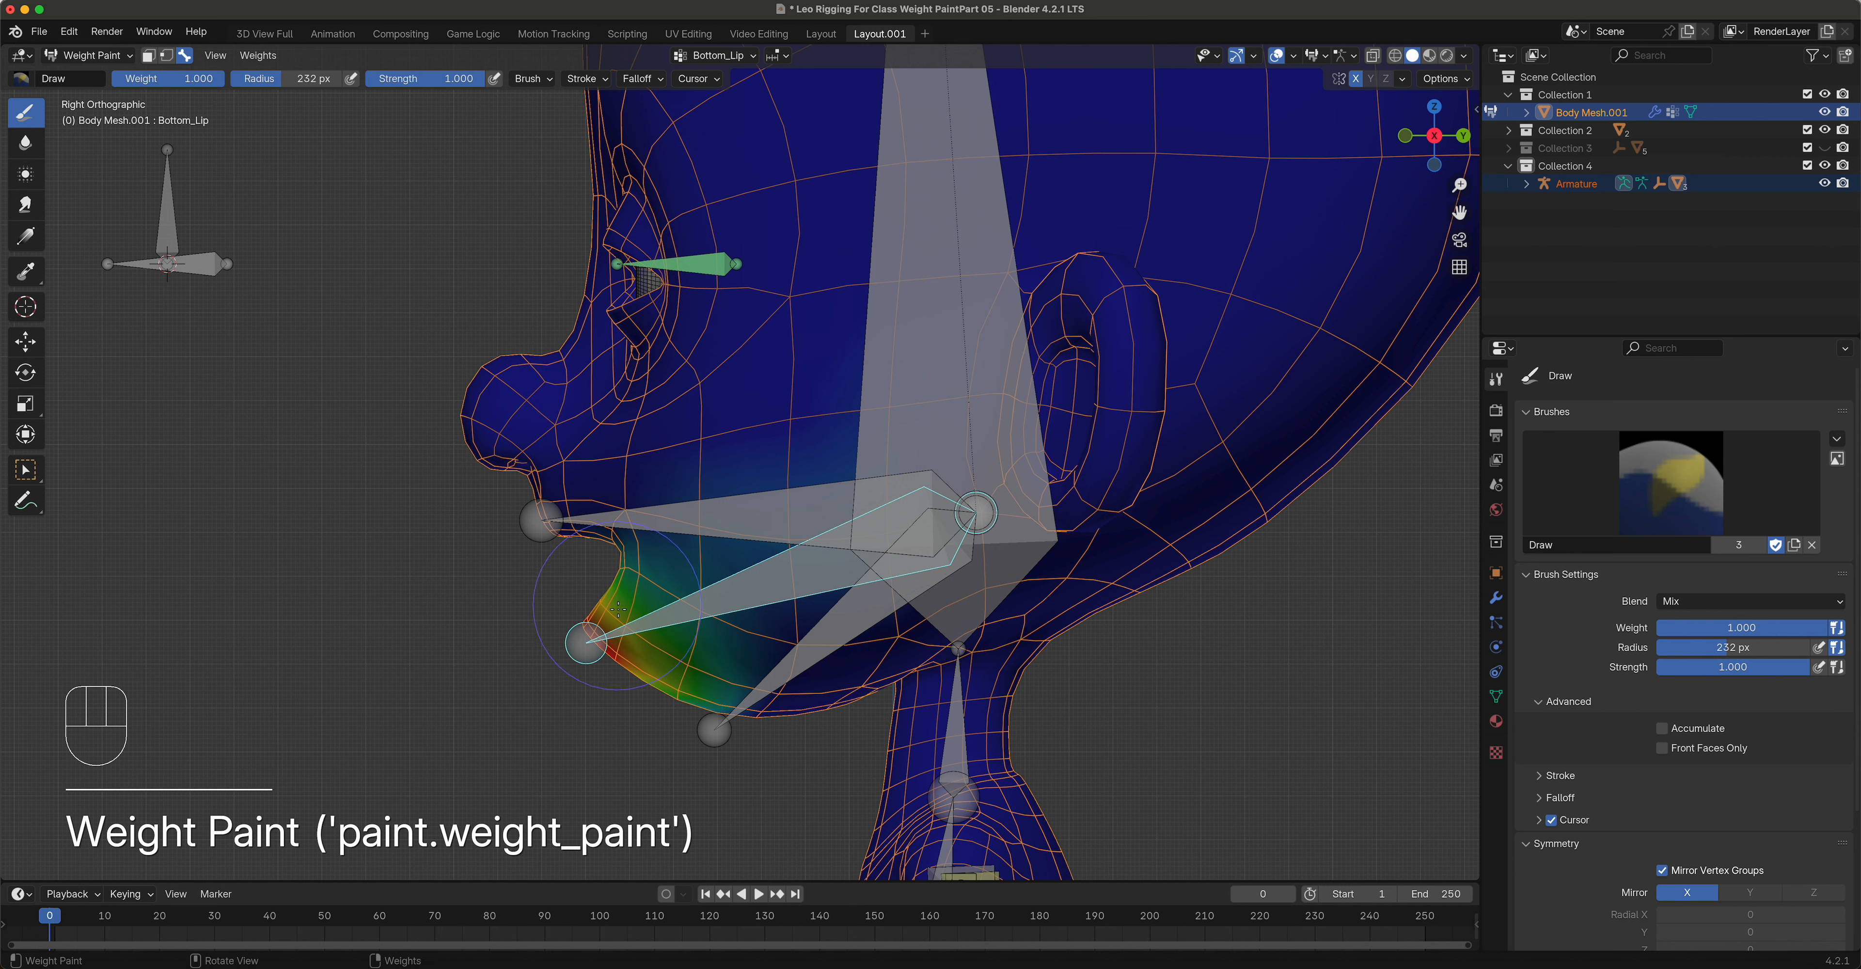
Step: Paint Bottom_Lip weight onto the lower lip and the cheek behind the mouth corner, and test it with a small downward rotation
mouse_move(623, 616)
mouse_down()
mouse_move(589, 639)
mouse_move(629, 577)
mouse_move(604, 673)
mouse_move(587, 639)
mouse_move(600, 692)
mouse_move(653, 672)
mouse_move(611, 672)
mouse_move(694, 571)
mouse_move(751, 628)
mouse_move(691, 592)
mouse_move(730, 563)
mouse_move(786, 564)
mouse_move(691, 598)
mouse_up()
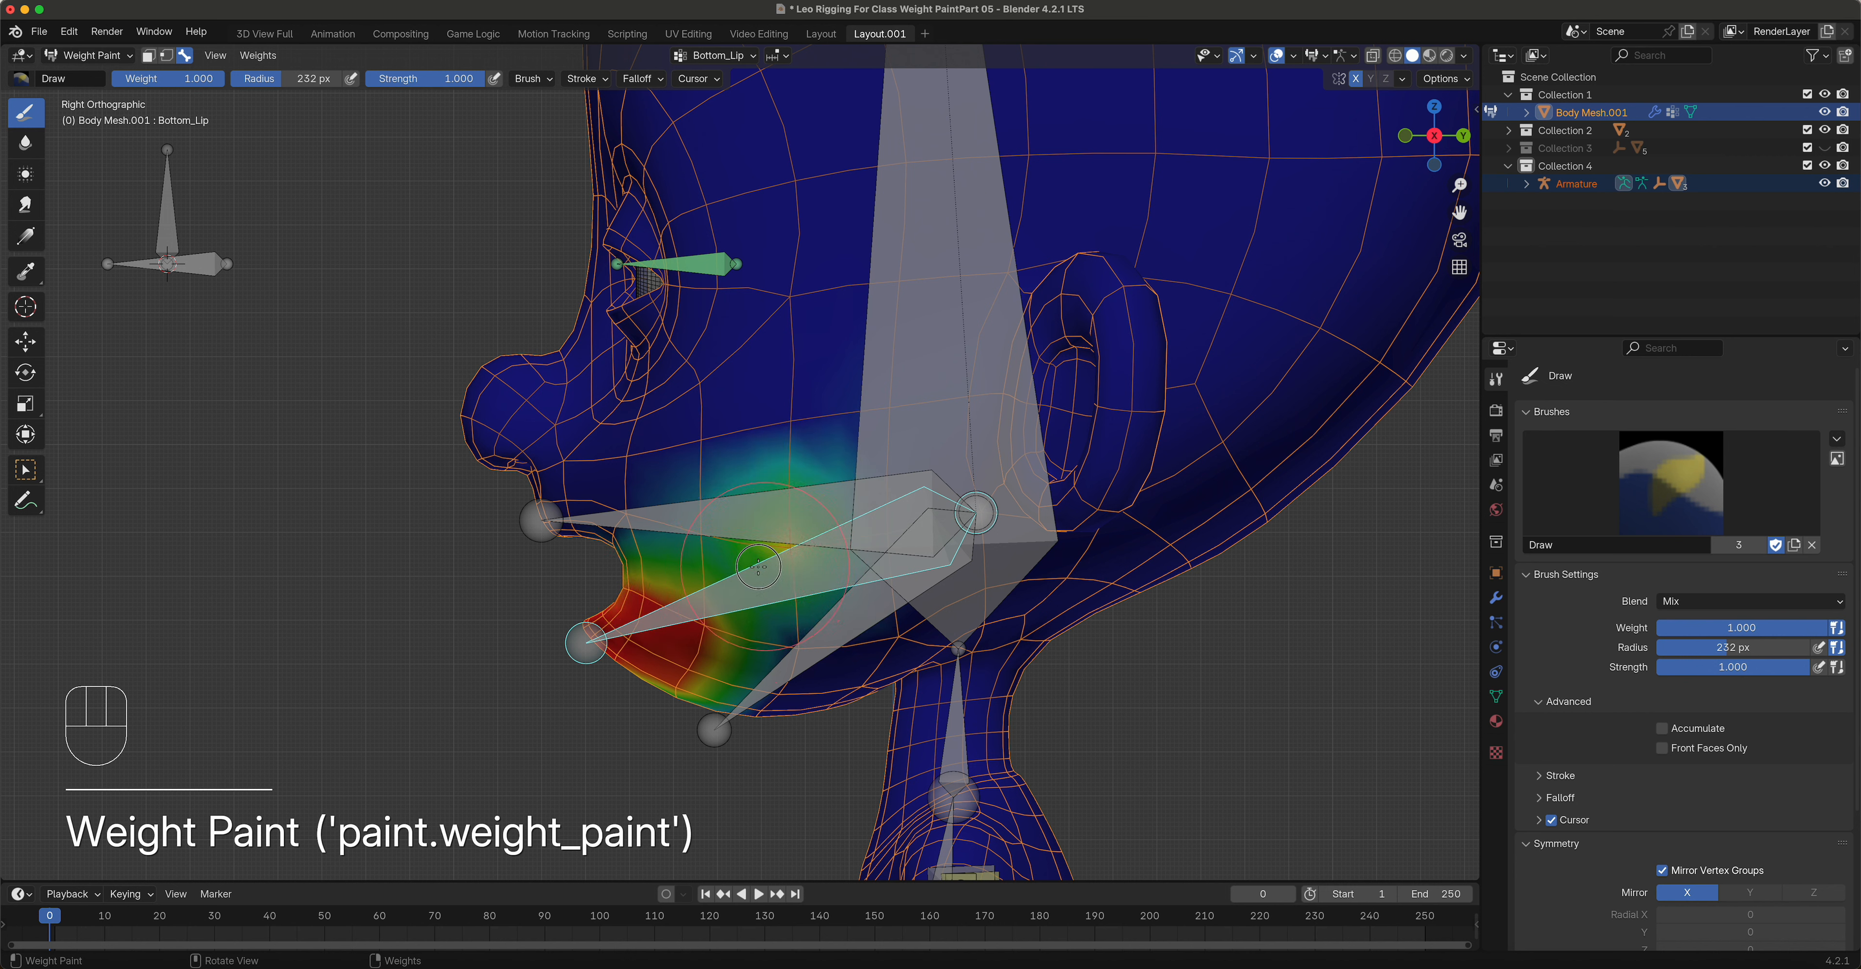
drag(716, 550, 701, 609)
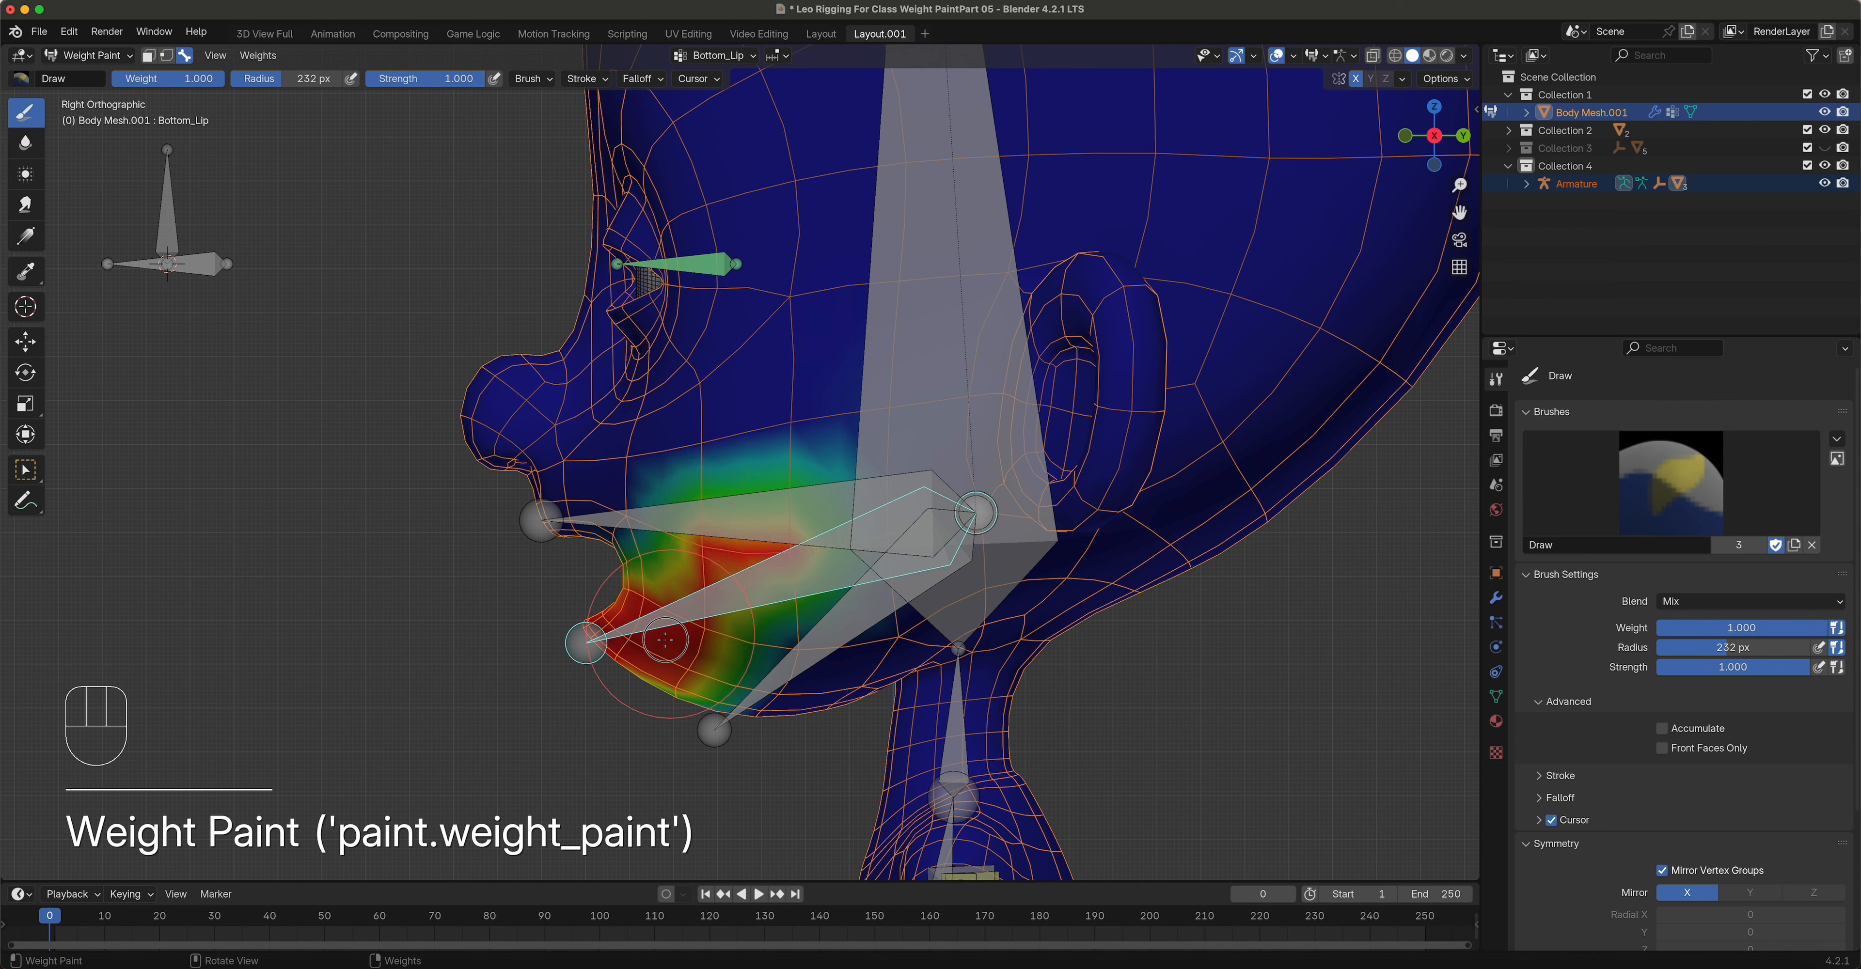
key(r)
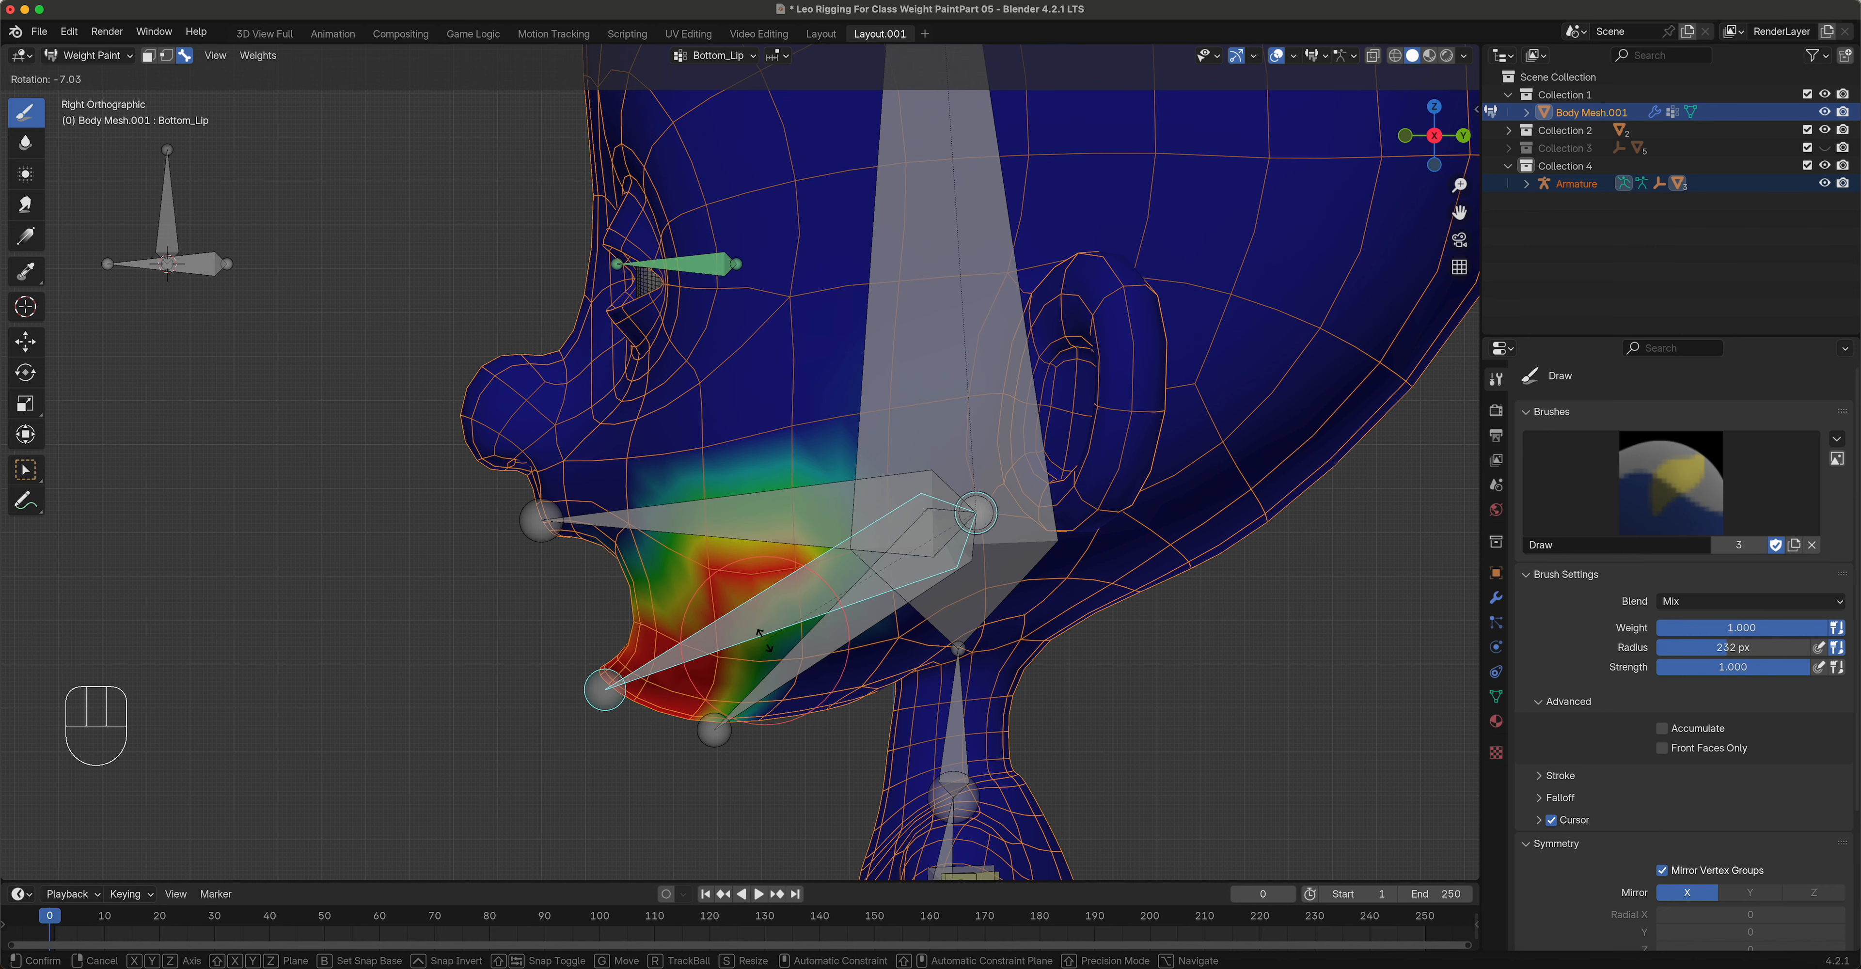
right_click(728, 604)
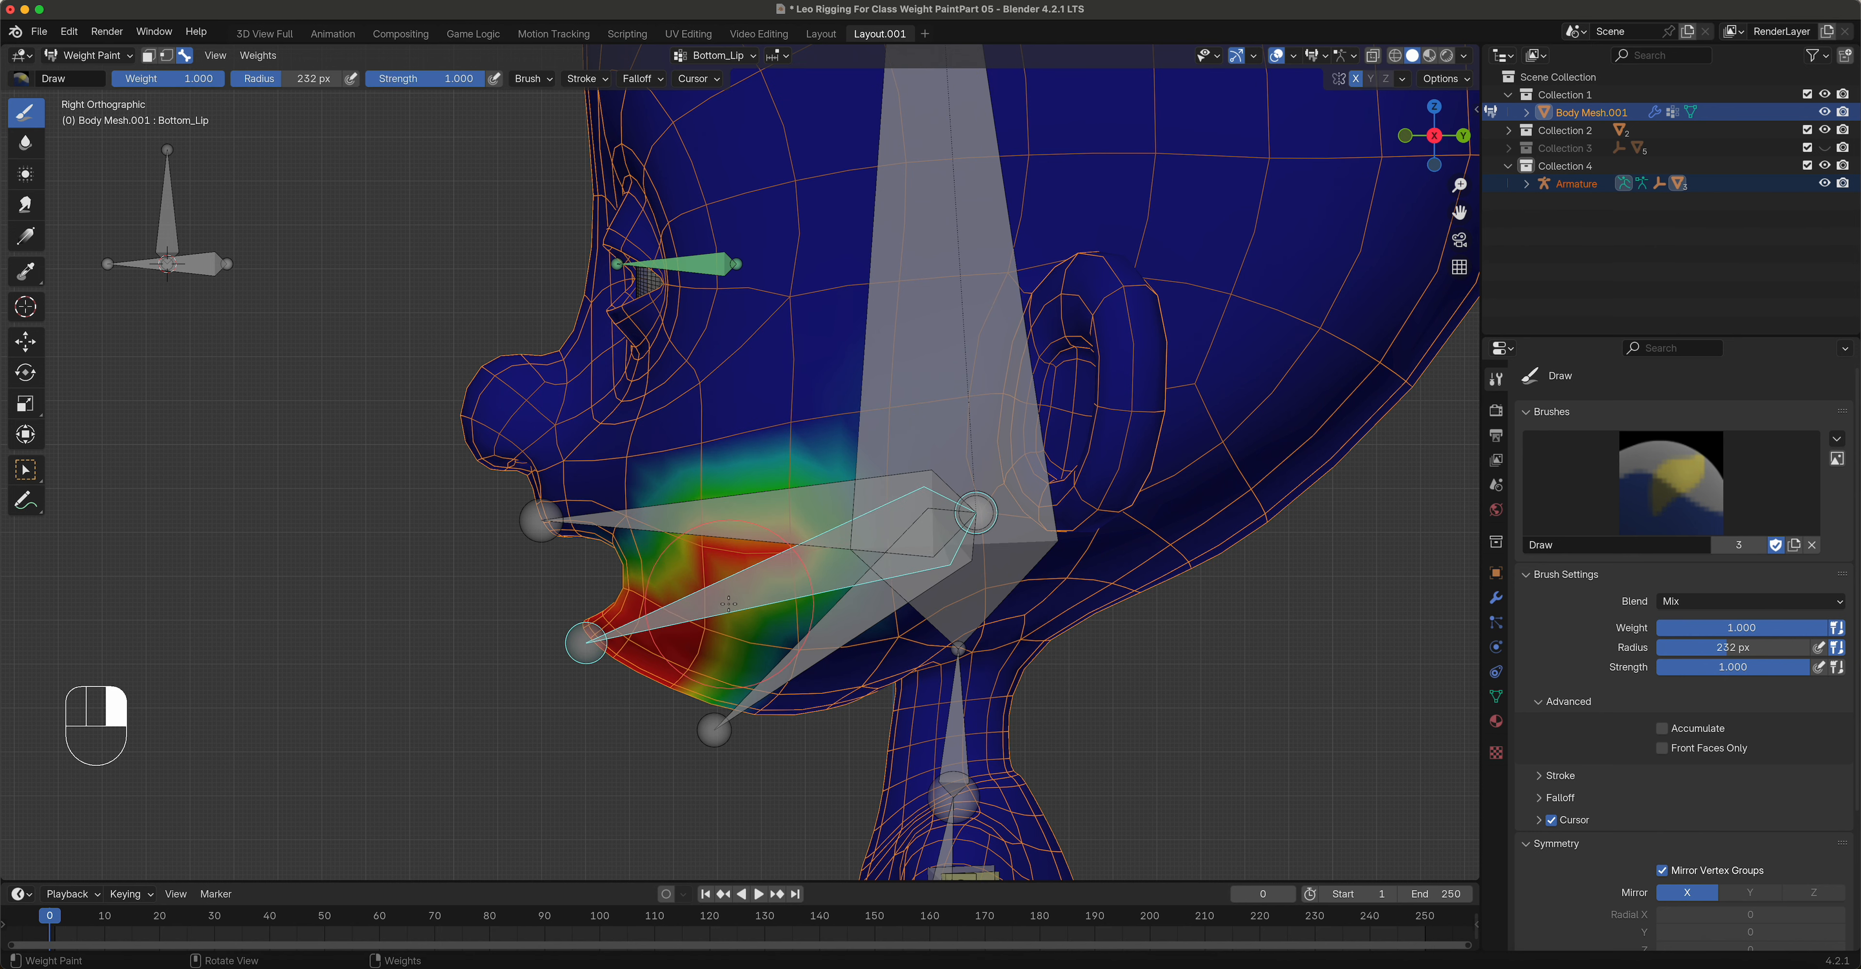
Step: Select the Jaw bone and try rotating it upward by about 8°
alt+click(826, 629)
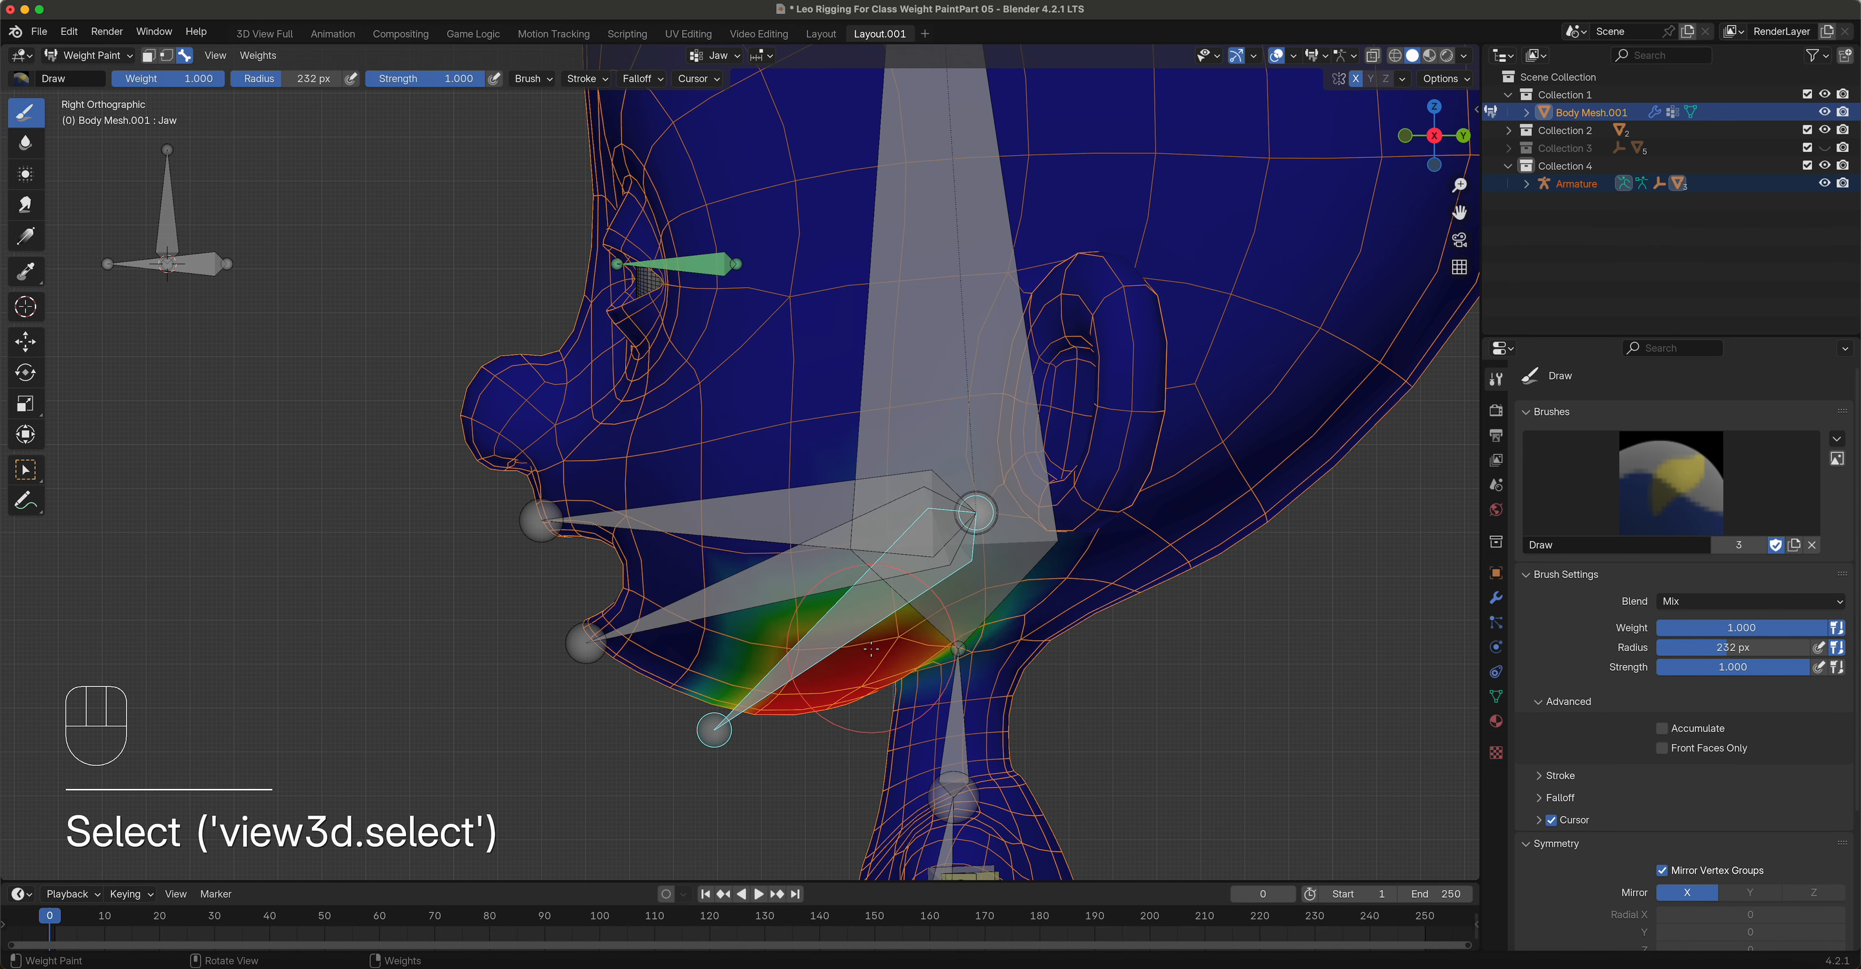
key(r)
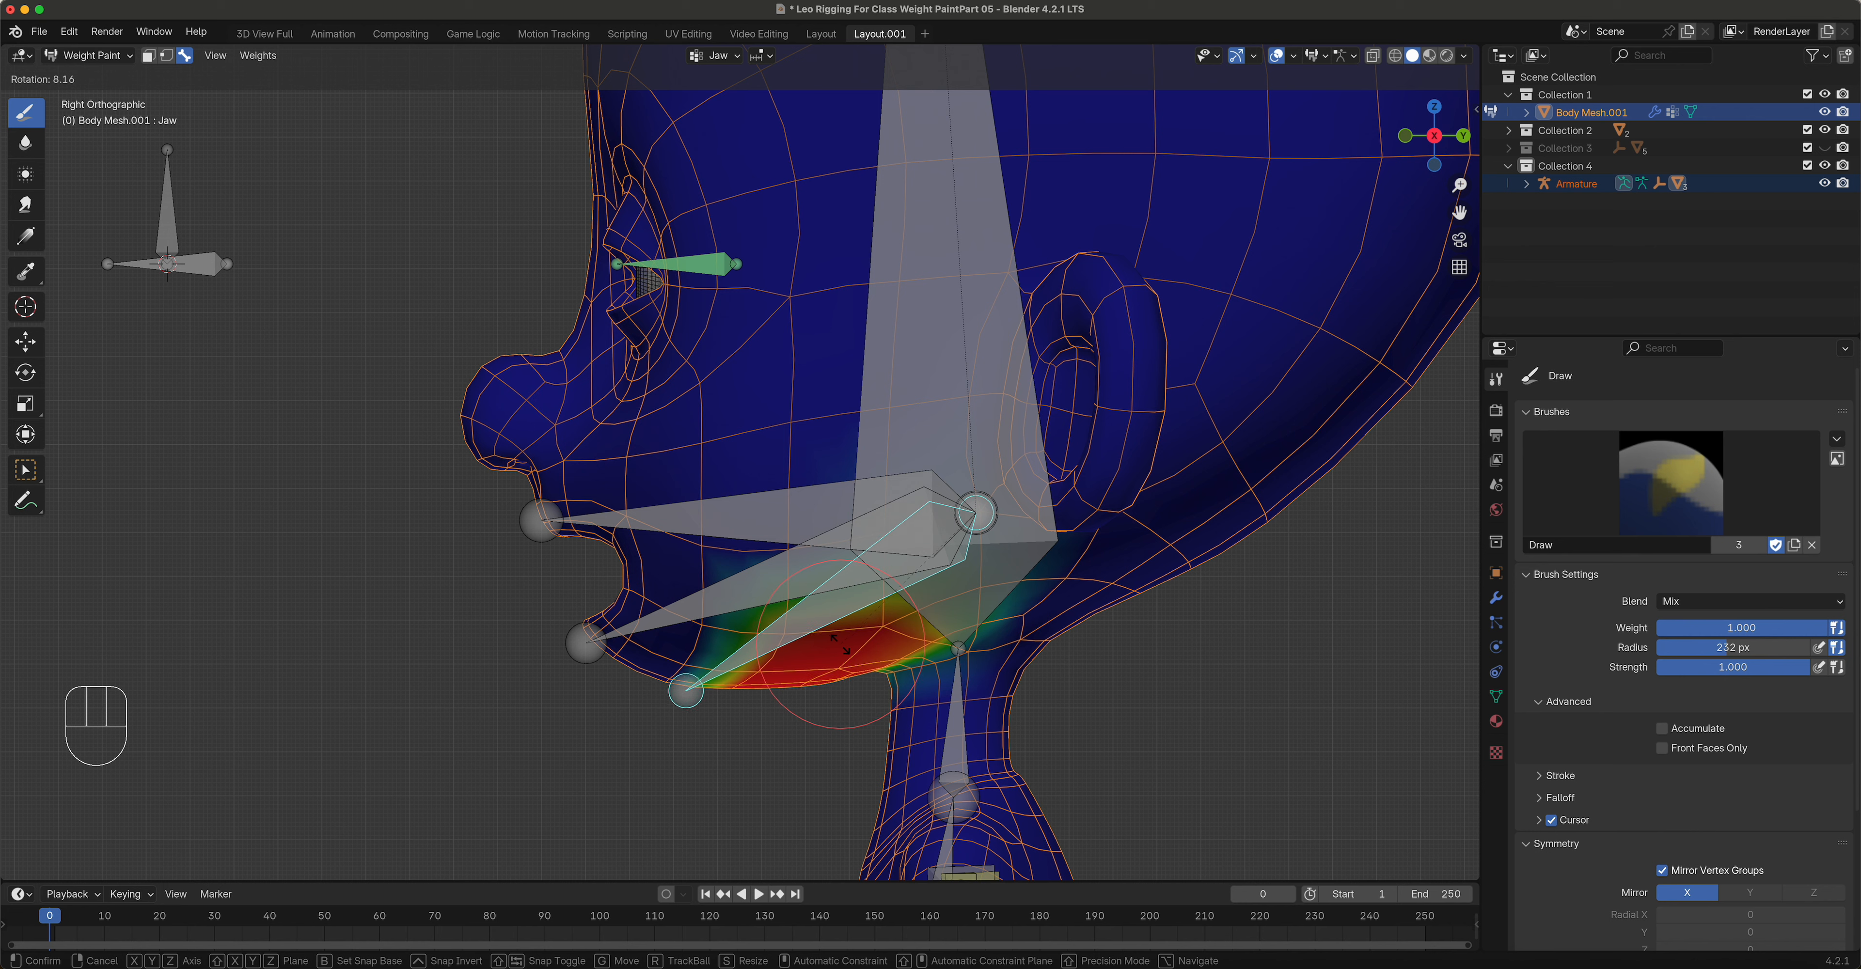
click(836, 643)
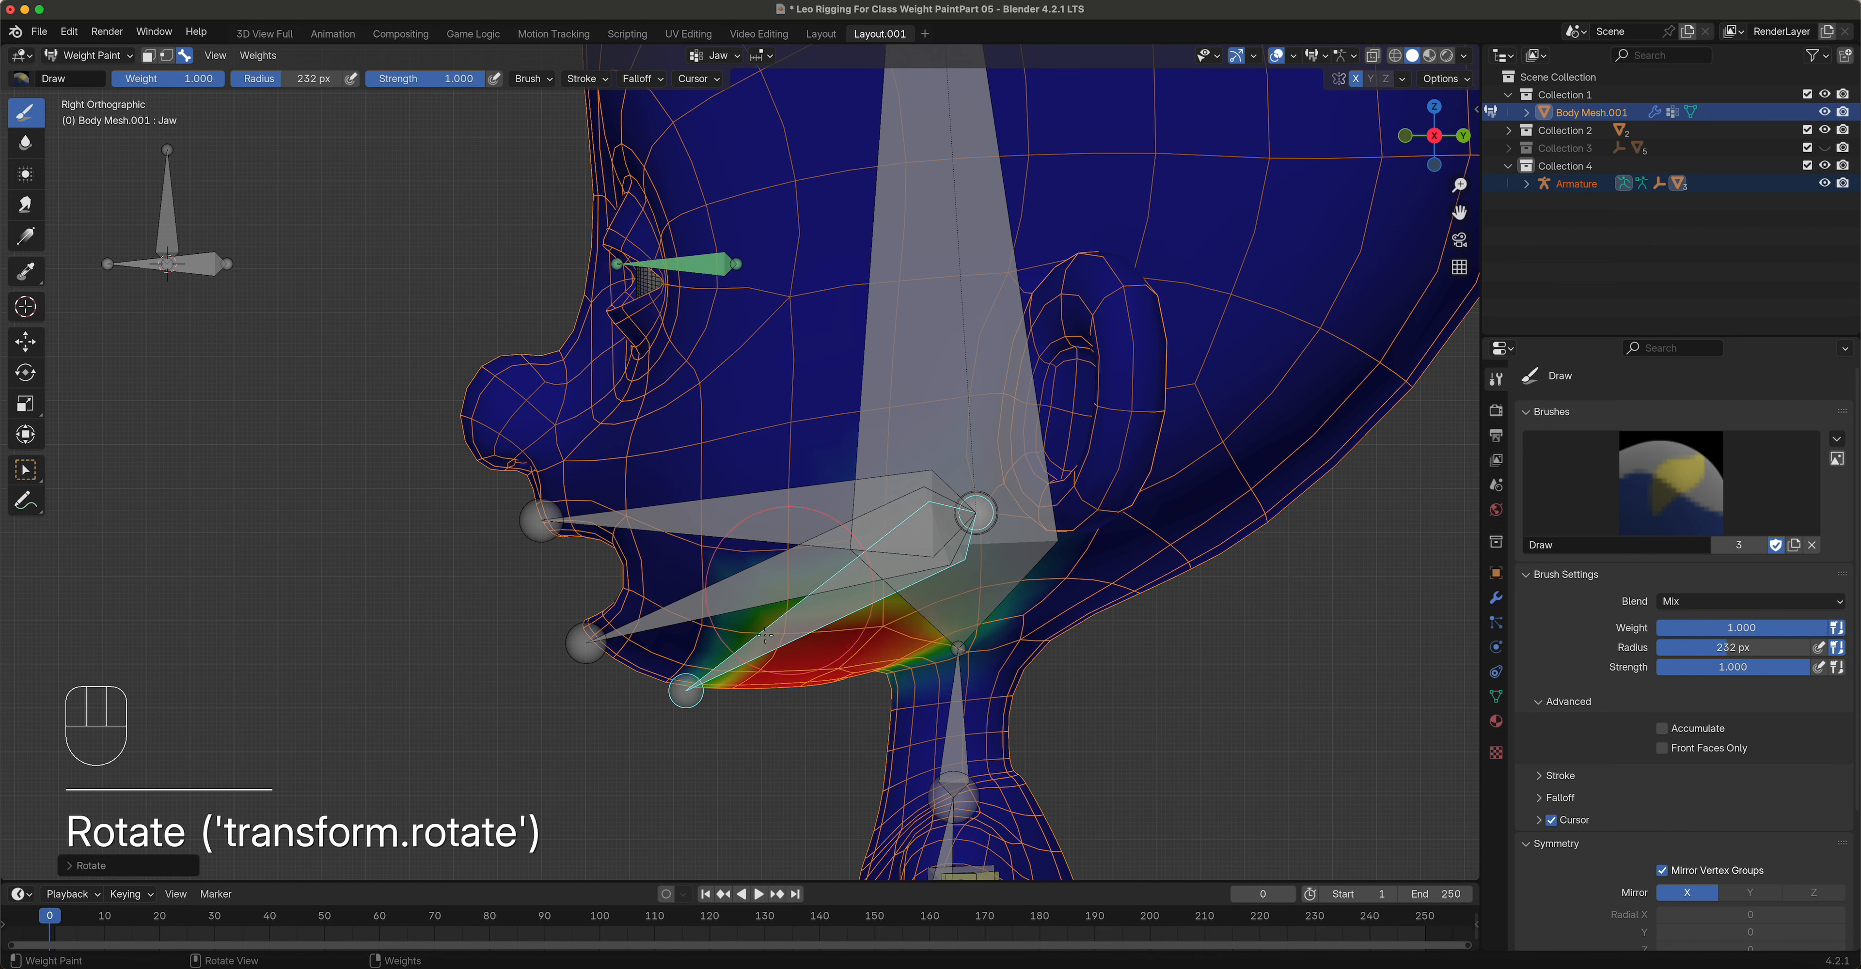
Step: Select the Top_Lip bone and paint its weight along the upper lip towards the cheek
key(alt)
alt+click(690, 523)
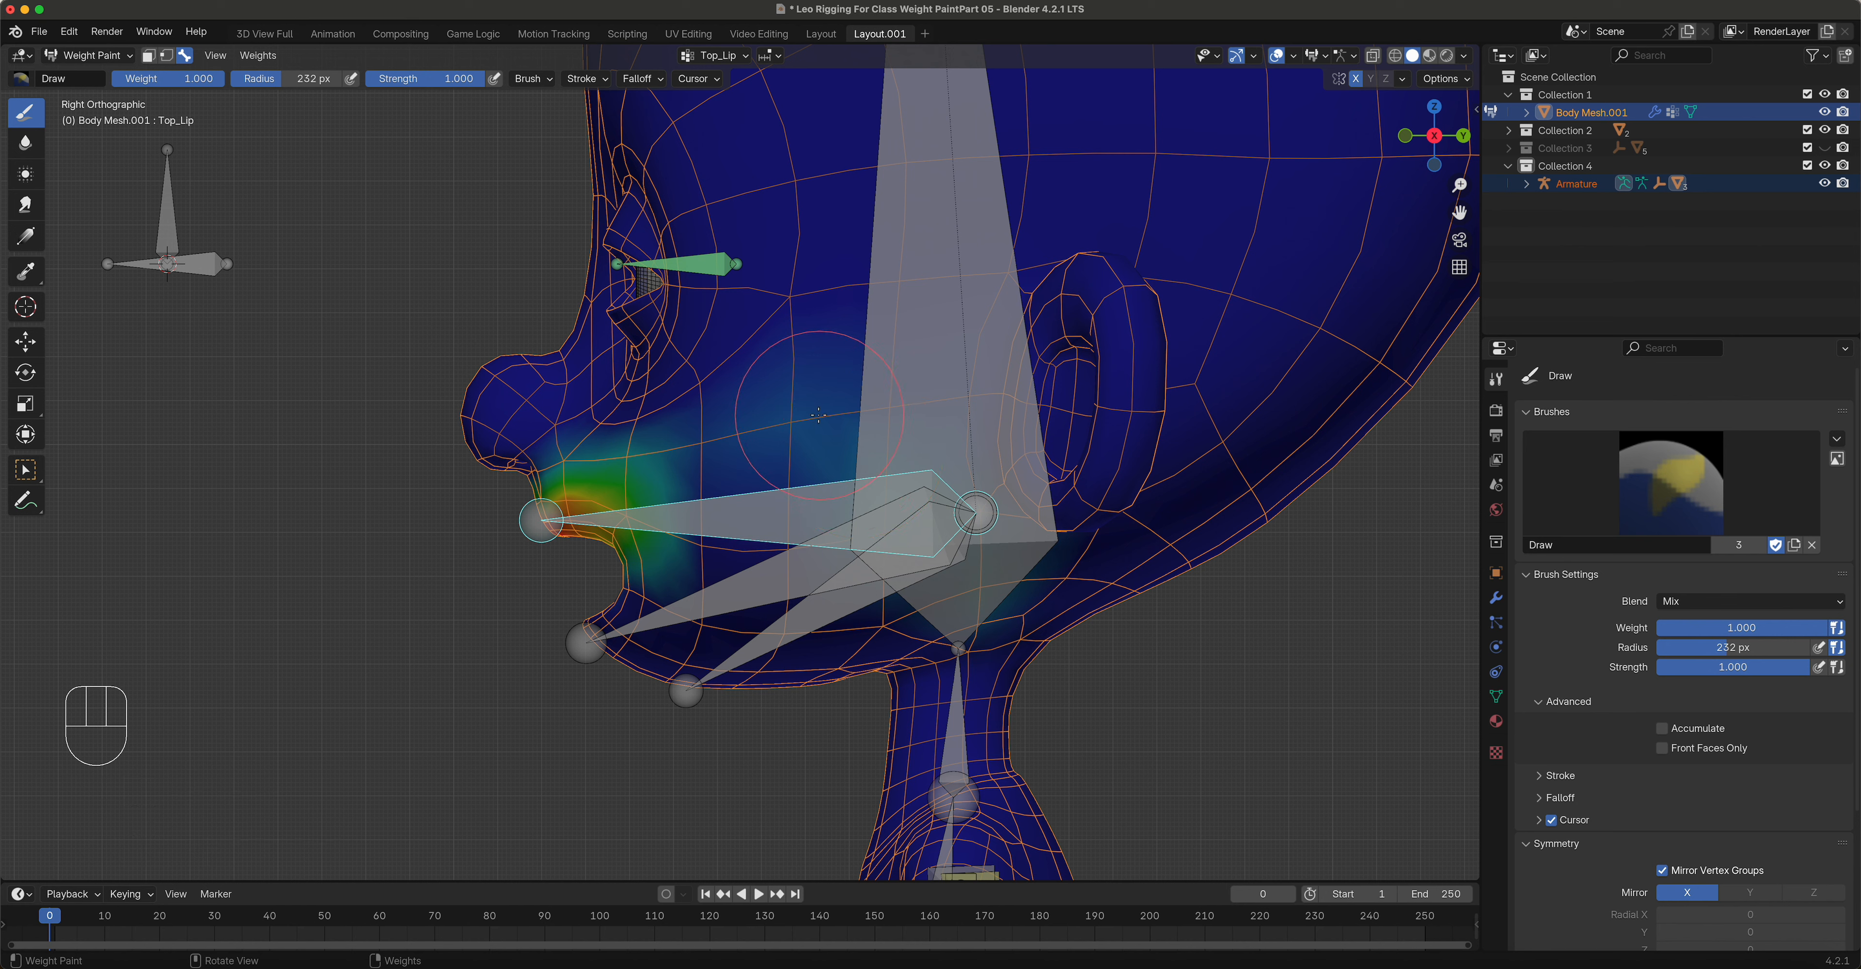
mouse_move(549, 505)
mouse_down()
mouse_move(592, 502)
mouse_move(544, 520)
mouse_move(694, 510)
mouse_move(597, 513)
mouse_move(741, 475)
mouse_move(767, 495)
mouse_up()
Step: Select the Jaw bone and try rotating it around the global Z axis to test its influence inside the mouth
alt+click(1019, 622)
middle_drag(767, 495, 1205, 615)
scroll(1204, 614, up, 4)
shift+middle_drag(1417, 744, 845, 445)
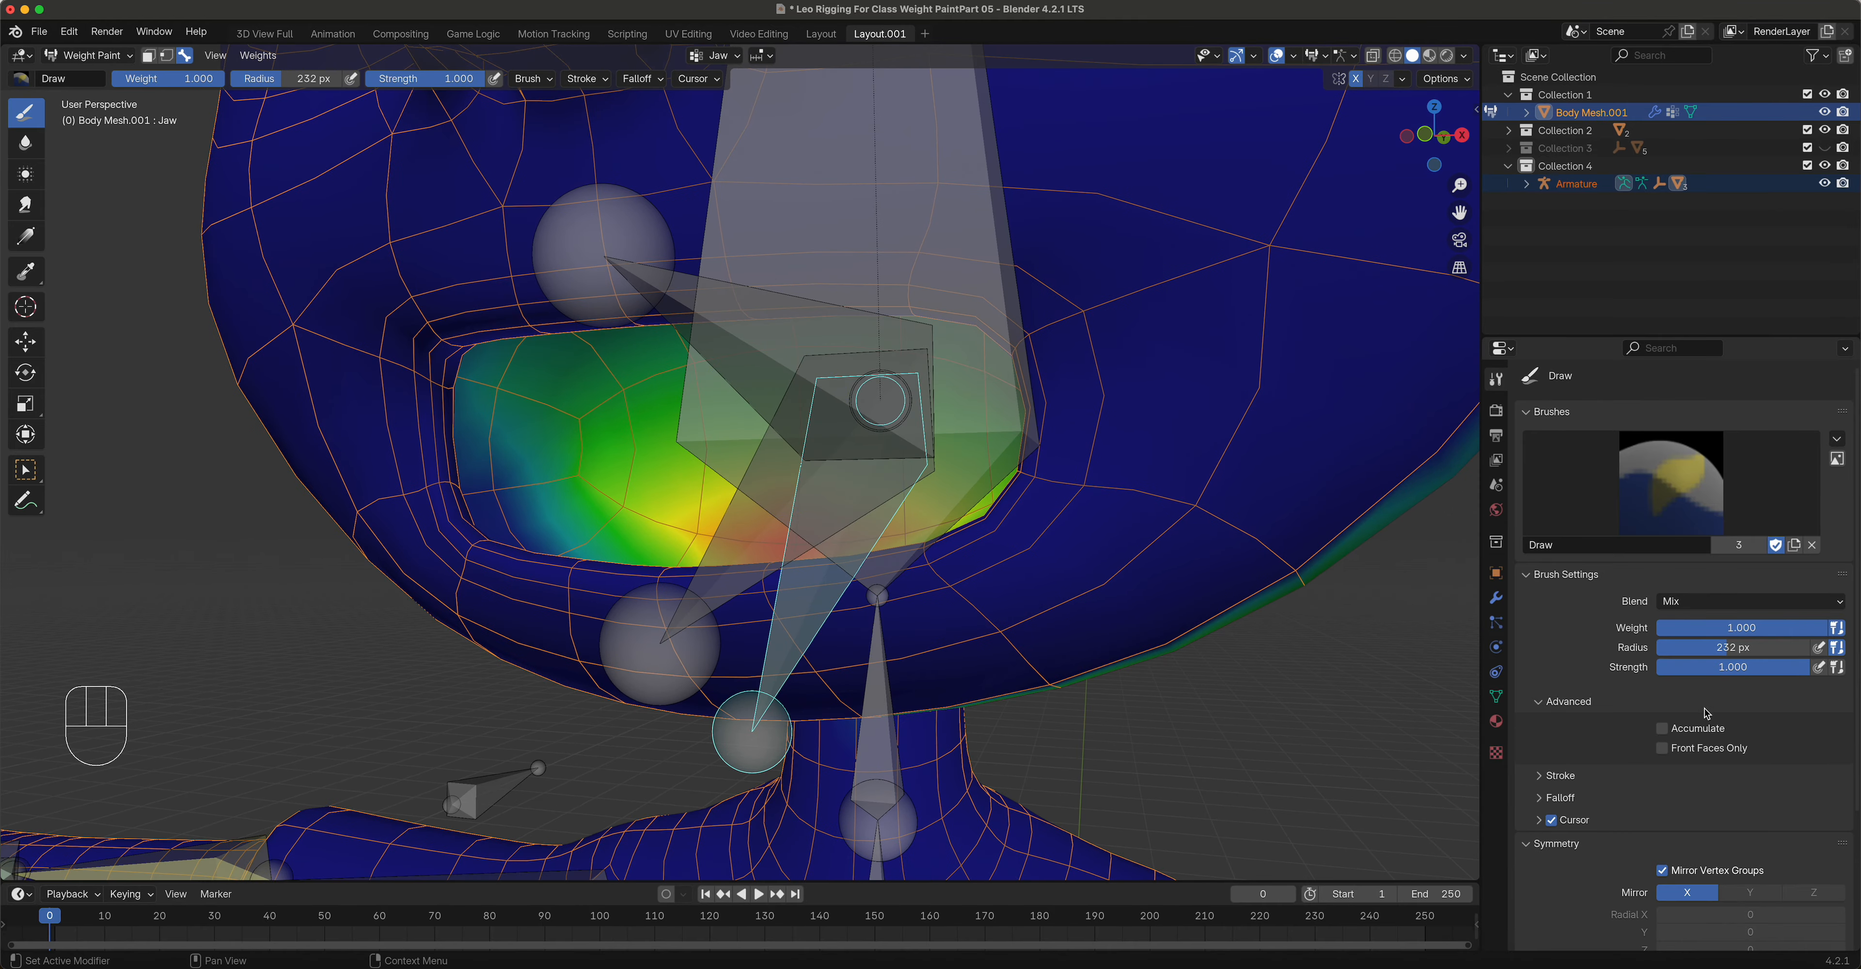
mouse_move(934, 554)
middle_down()
mouse_move(878, 523)
mouse_move(932, 553)
middle_up()
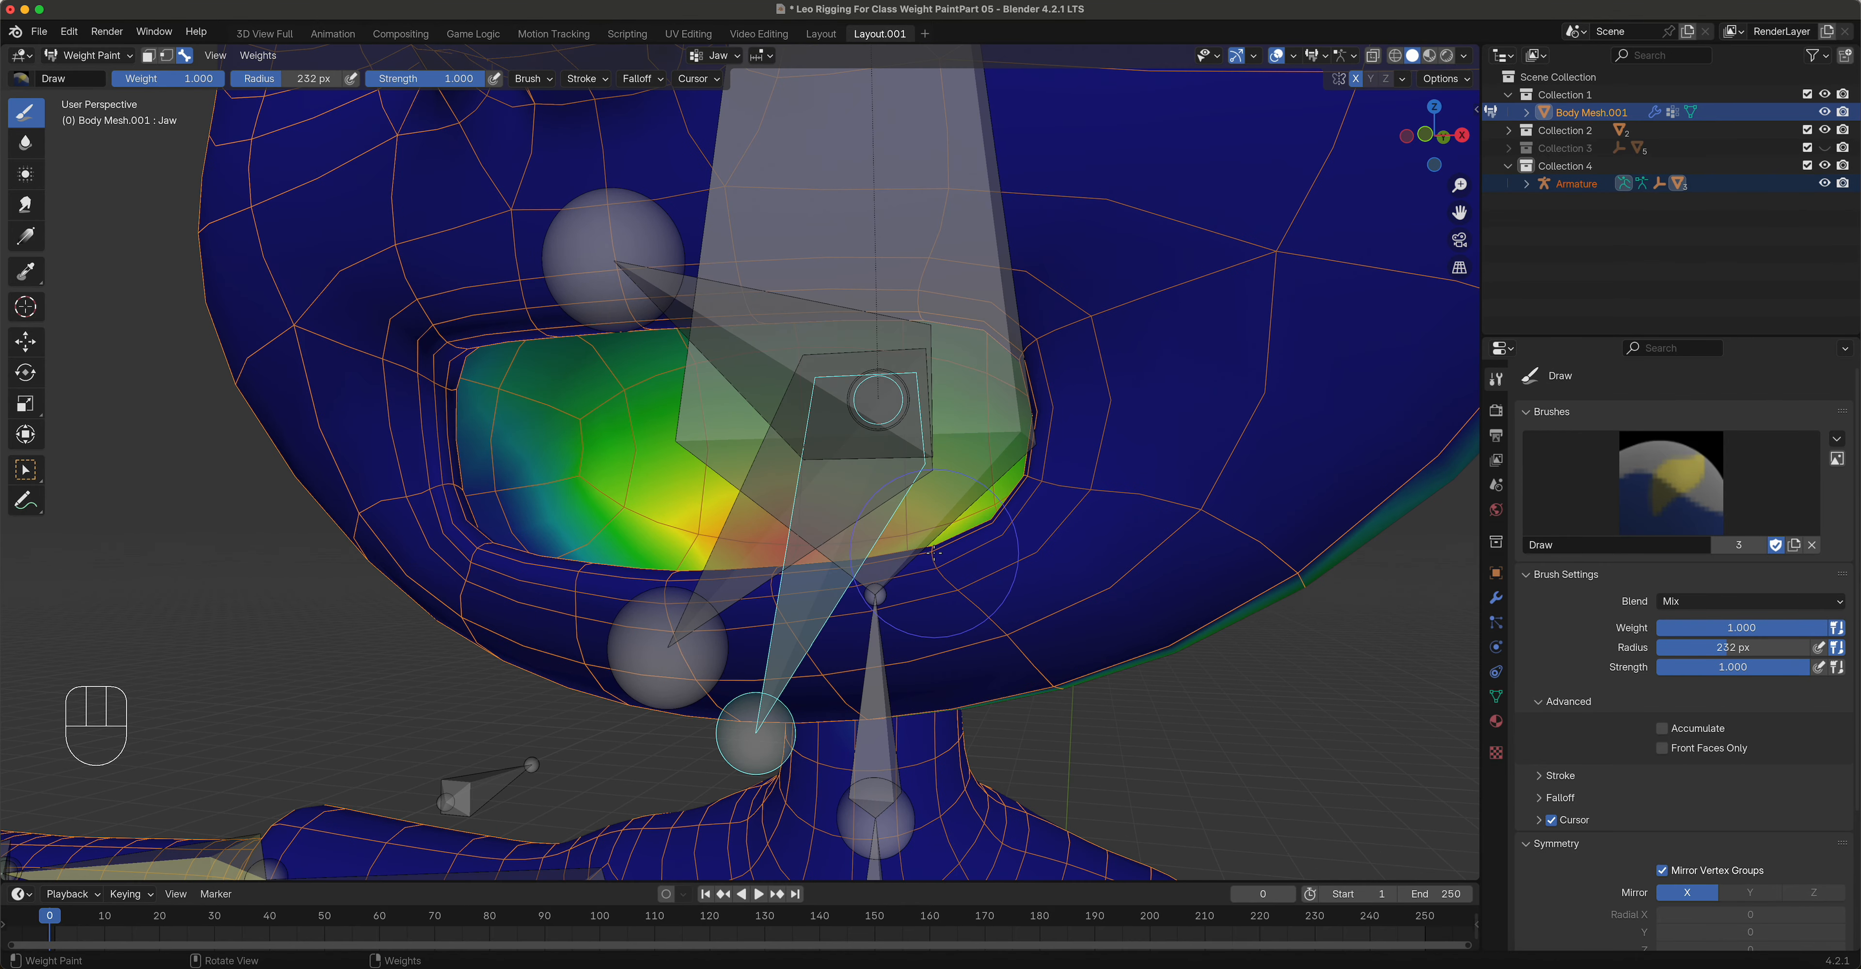
key(r)
key(z)
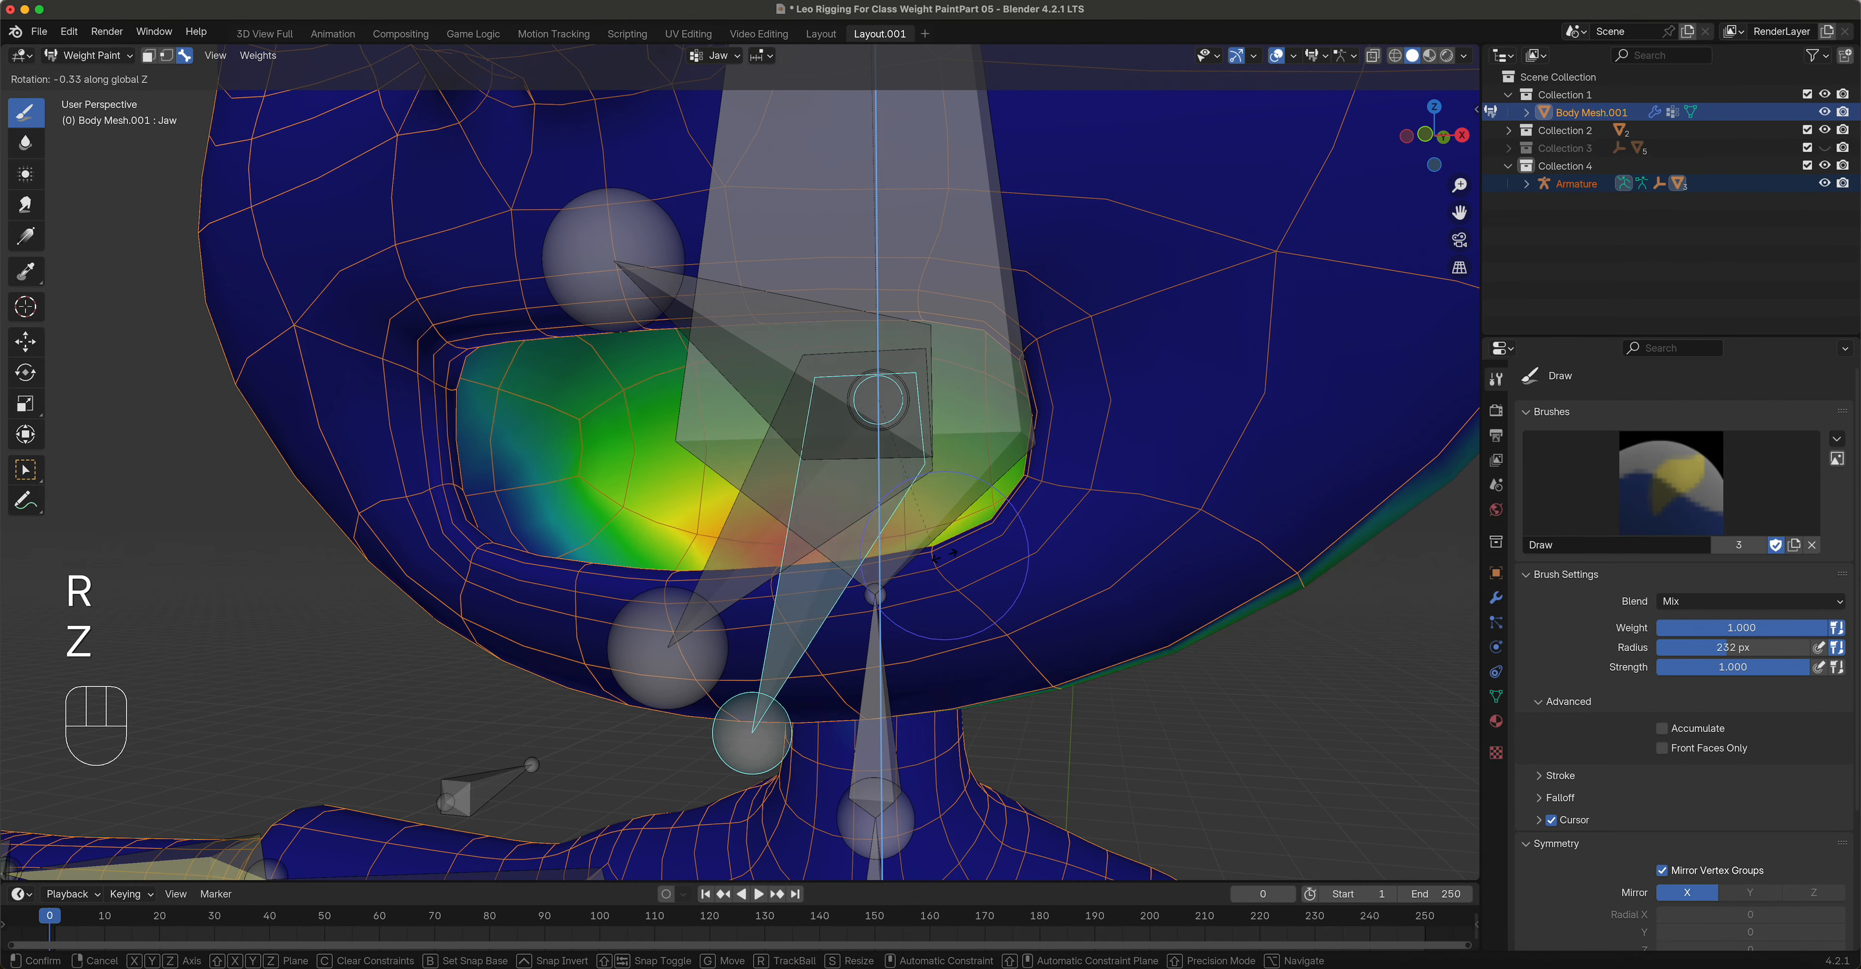
click(1013, 596)
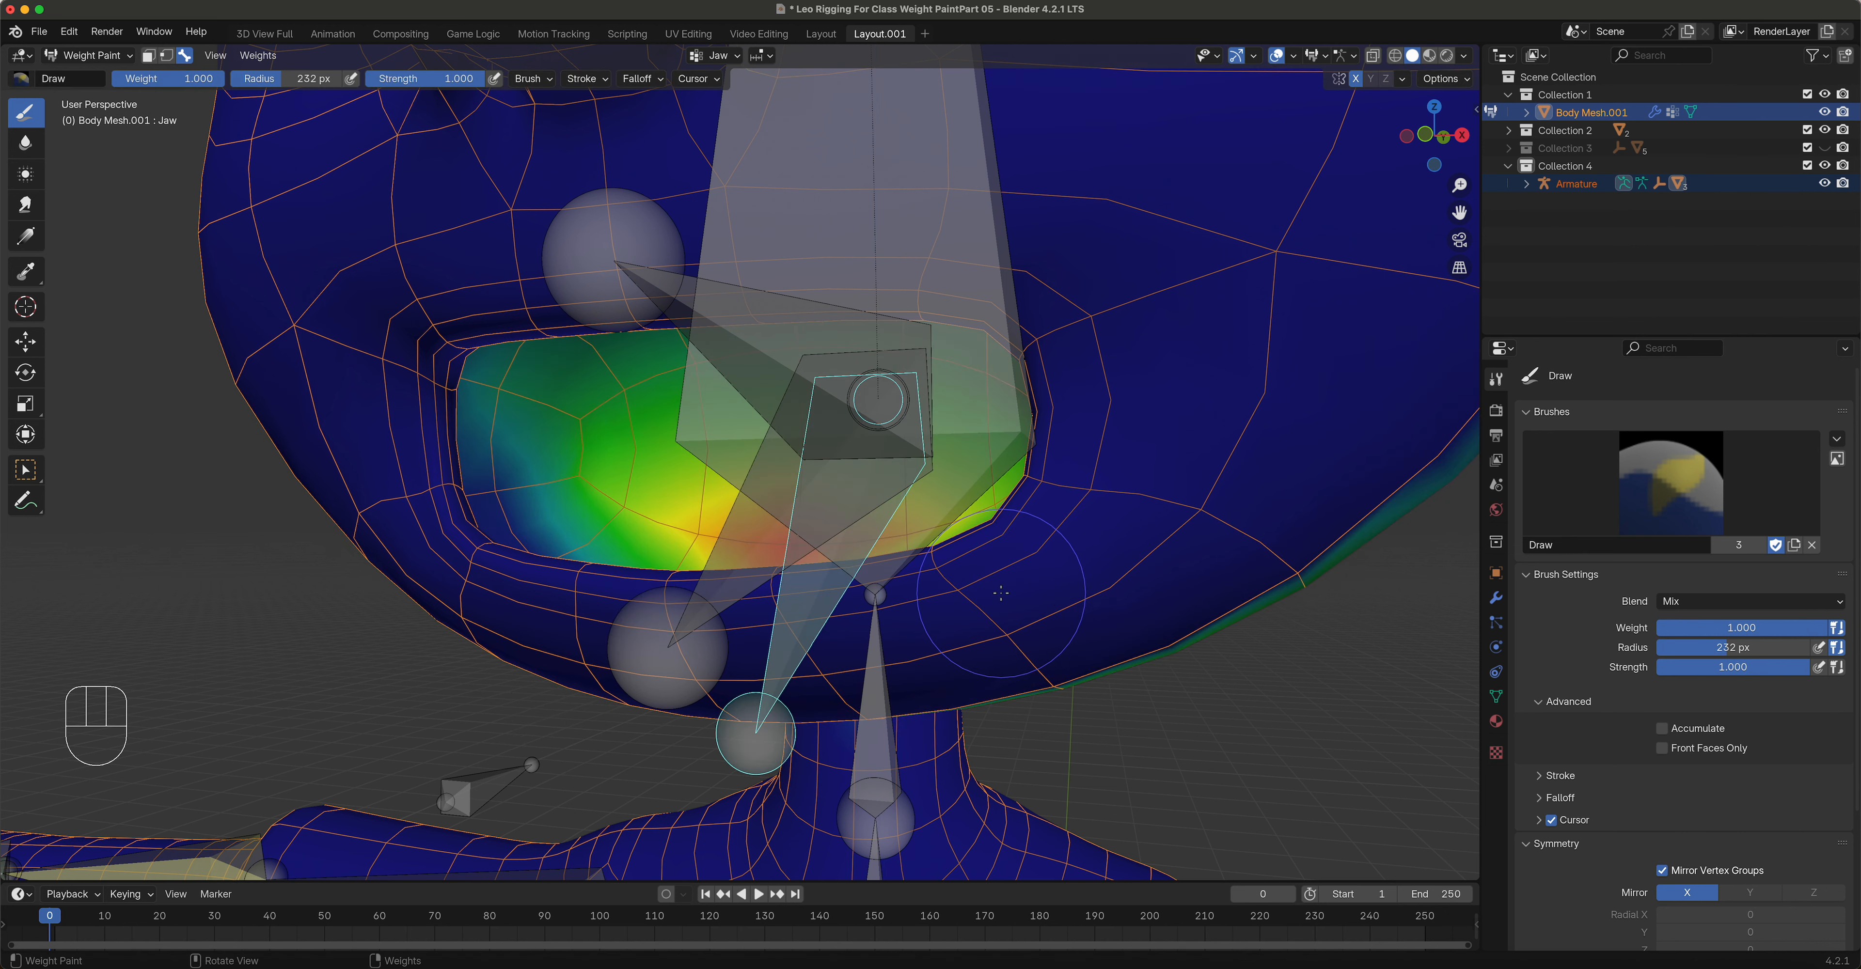
key(r)
key(z)
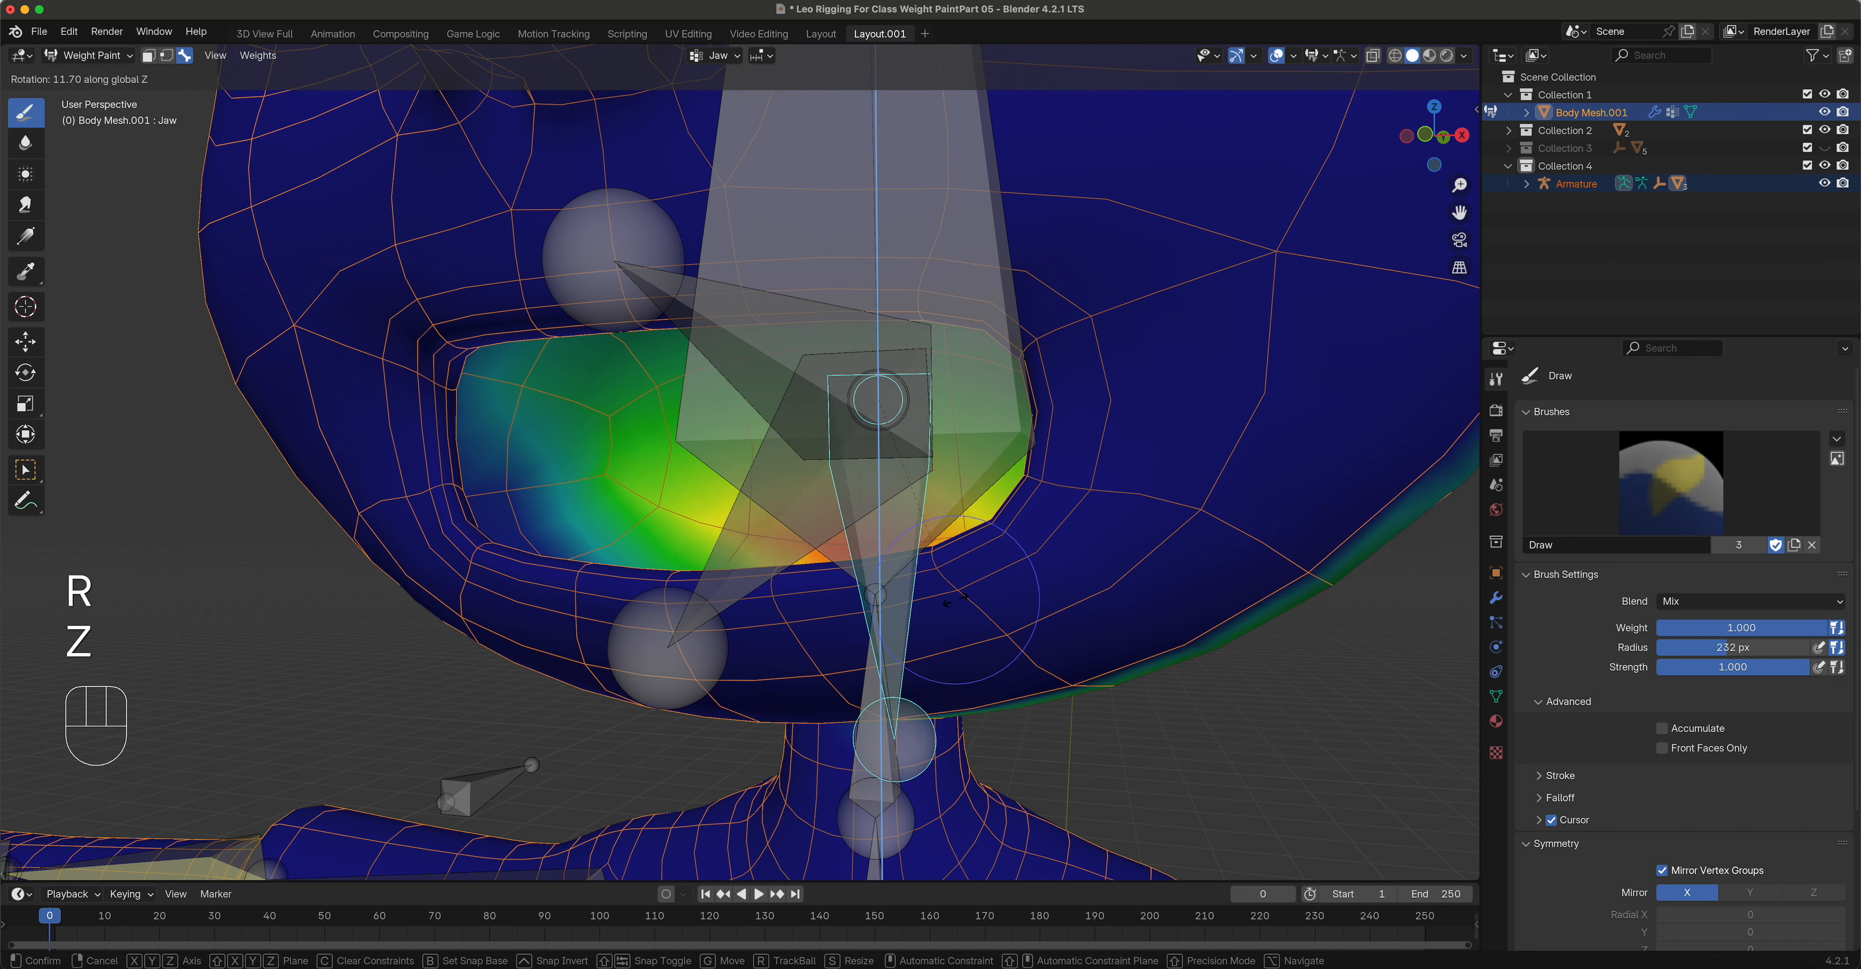
right_click(1044, 604)
Step: Rotate the Jaw bone slightly downward in the side view and smooth its weight on the lower cheek
middle_drag(1046, 605, 907, 611)
key(KP_3)
key(r)
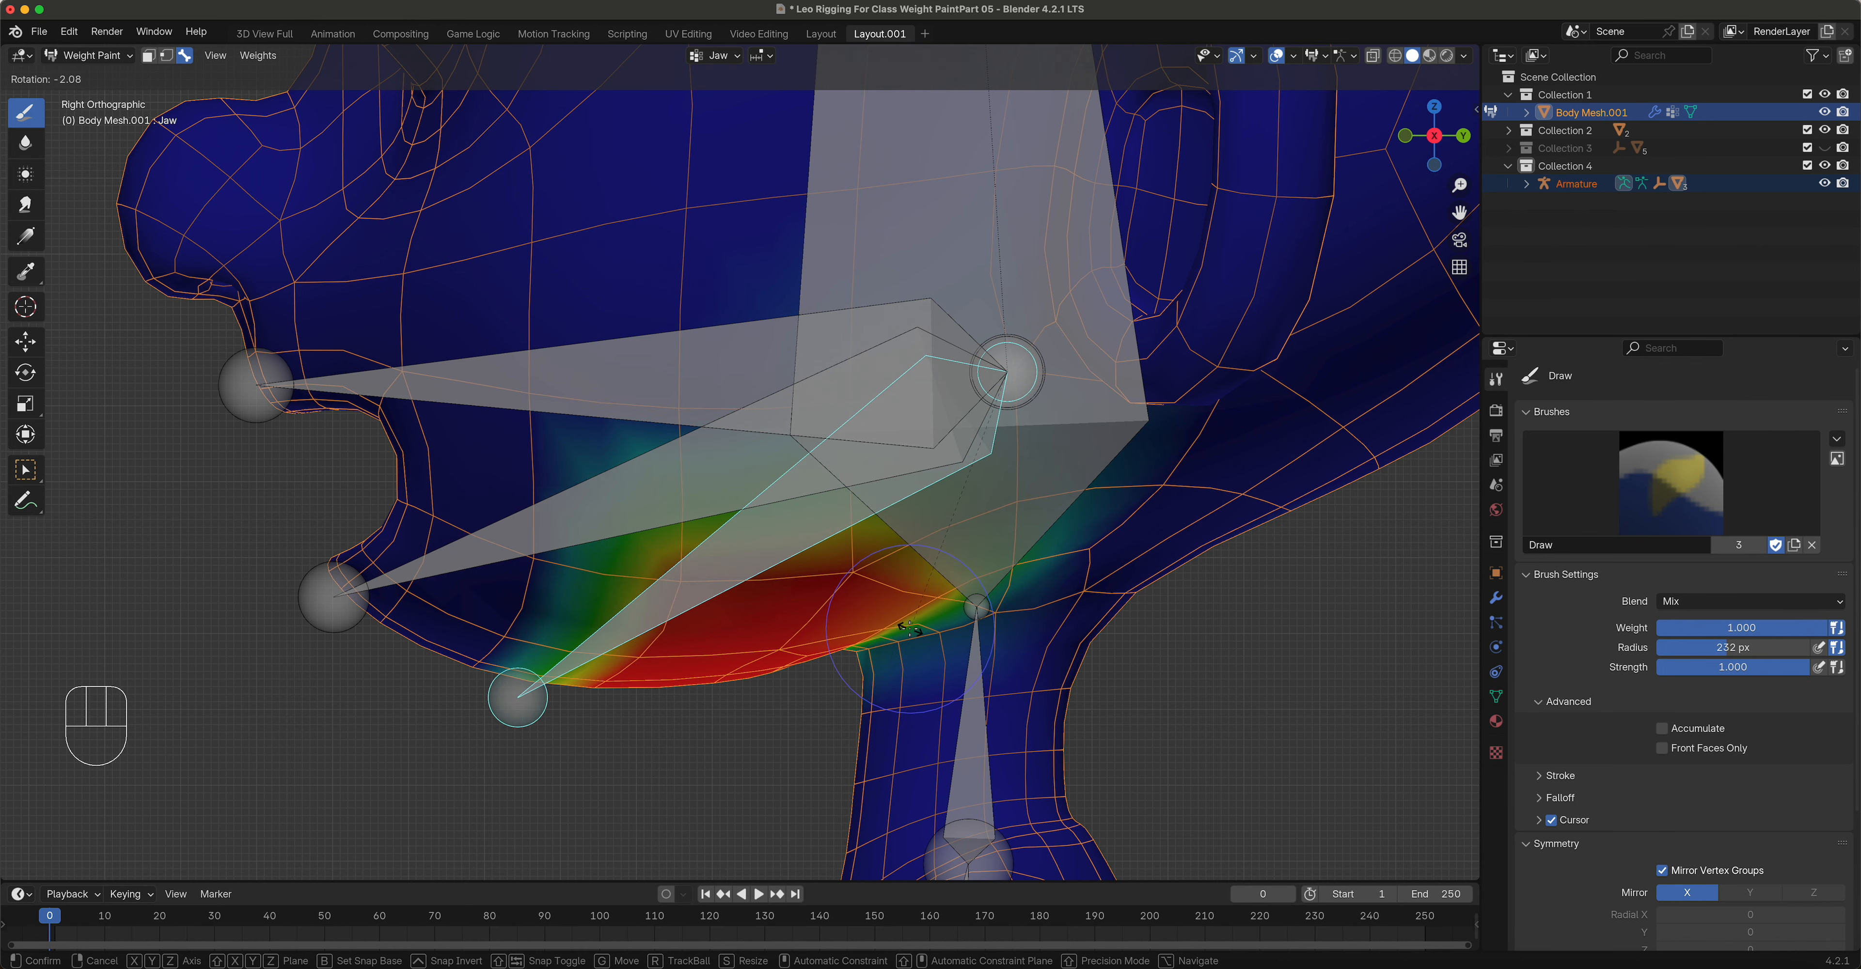
click(626, 531)
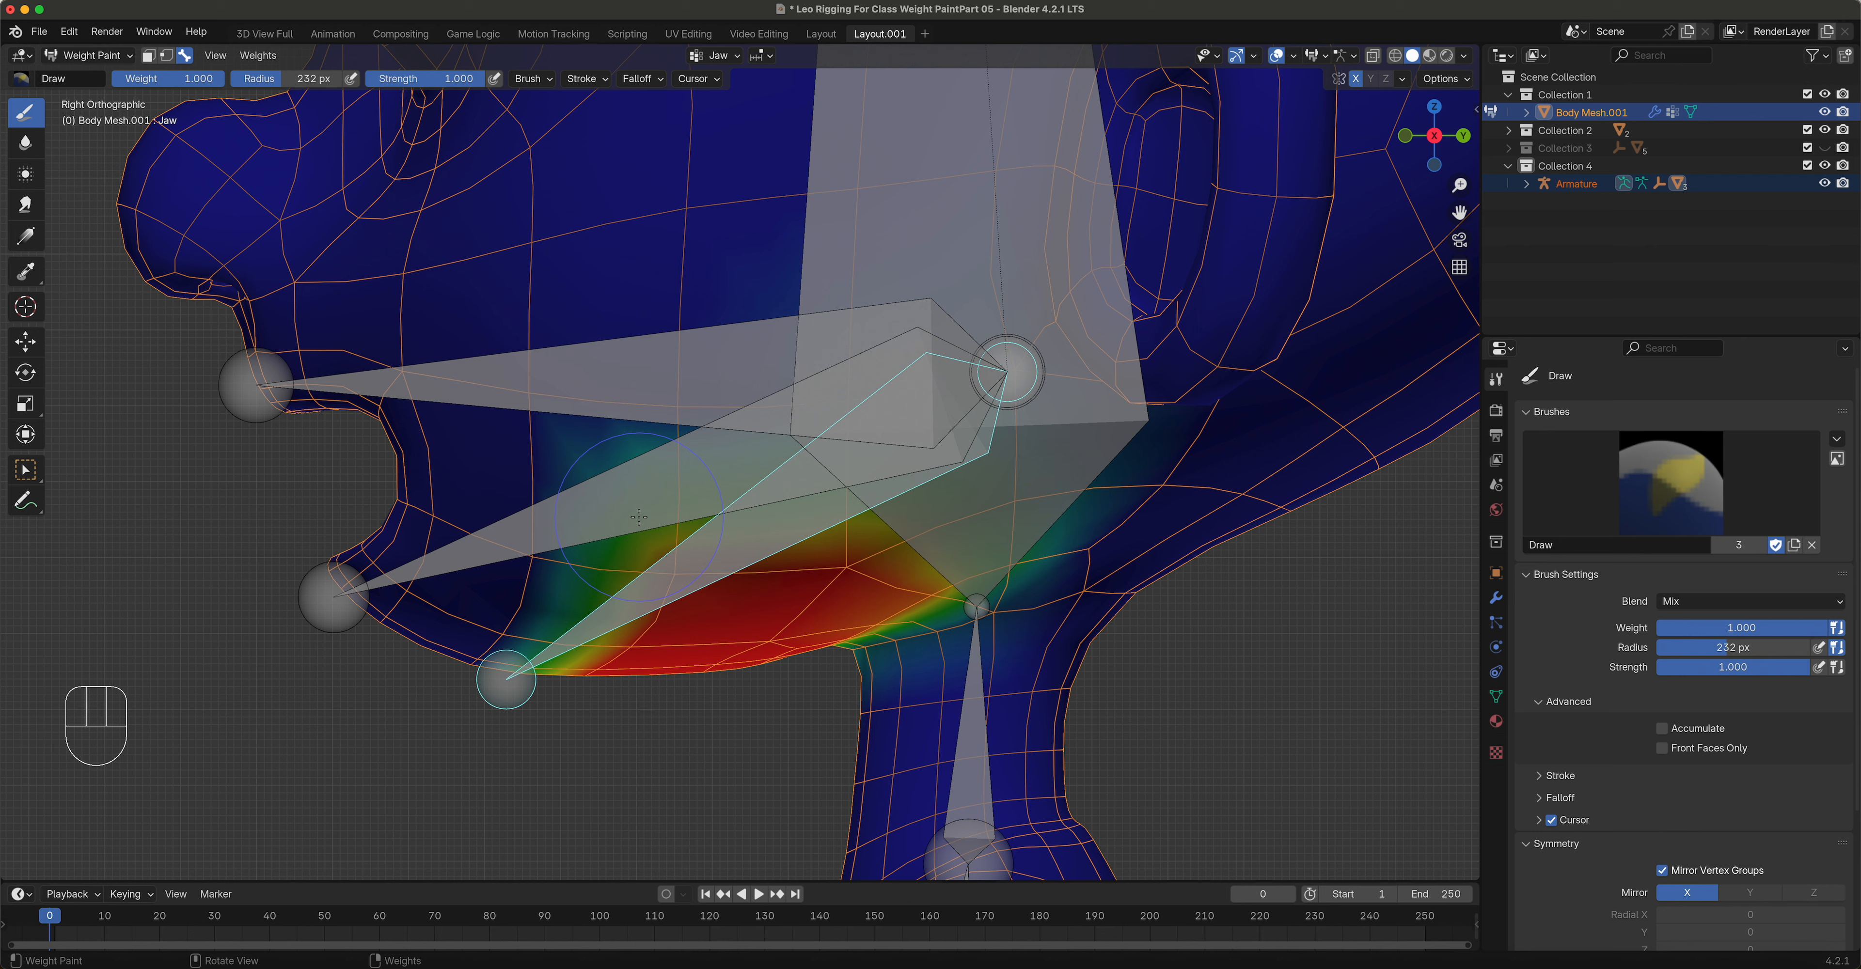
shift+click(639, 517)
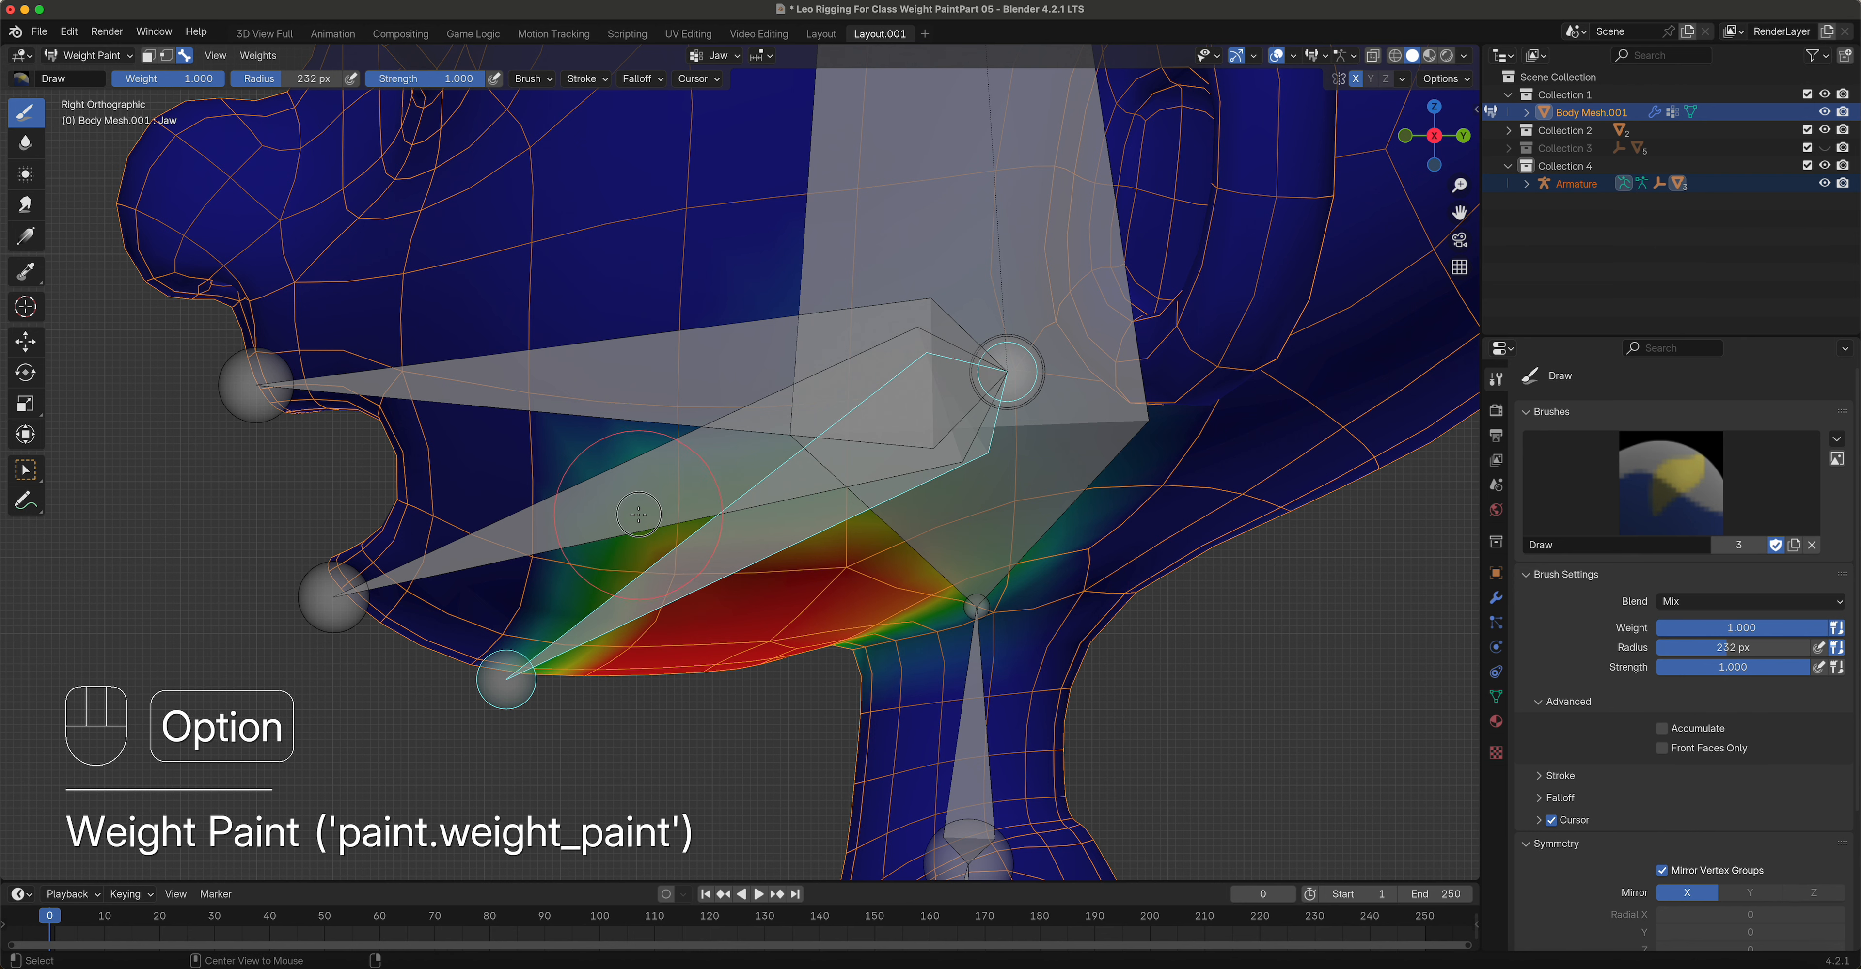
Step: Clear the pose rotation of the Bottom_Lip and Jaw bones, and smooth the Jaw weight on the lower cheek
alt+click(639, 516)
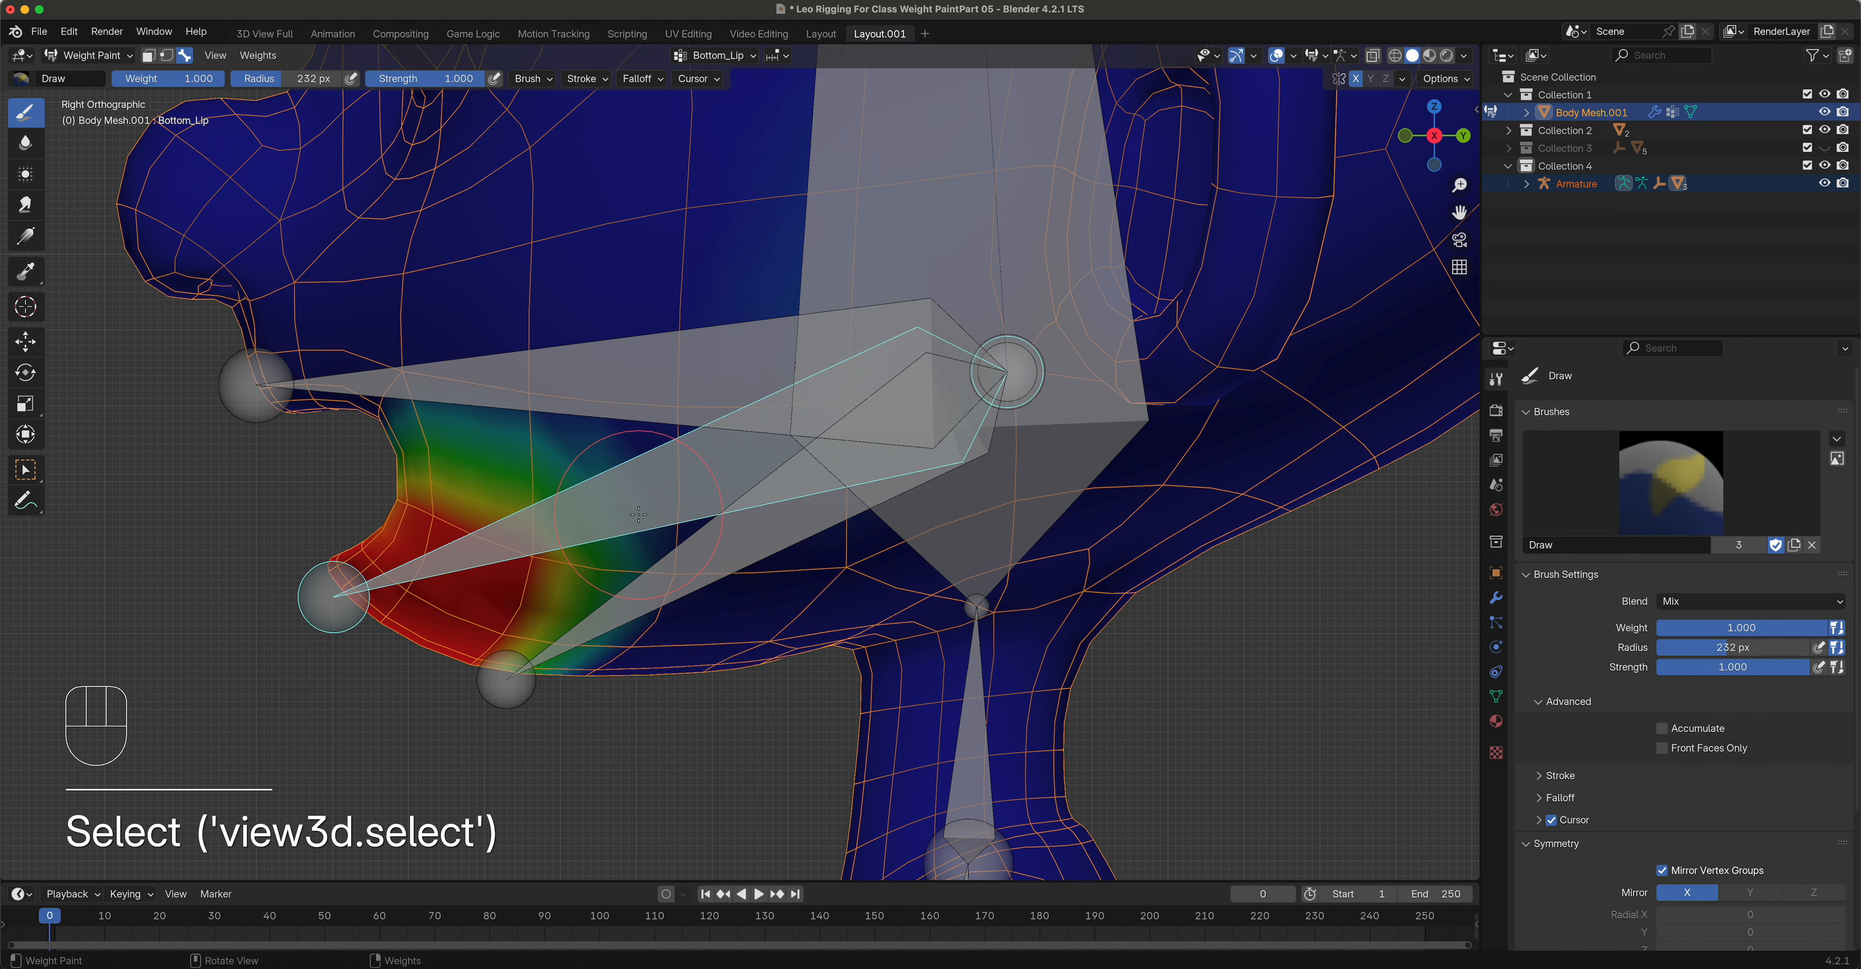
key(alt+r)
alt+click(770, 531)
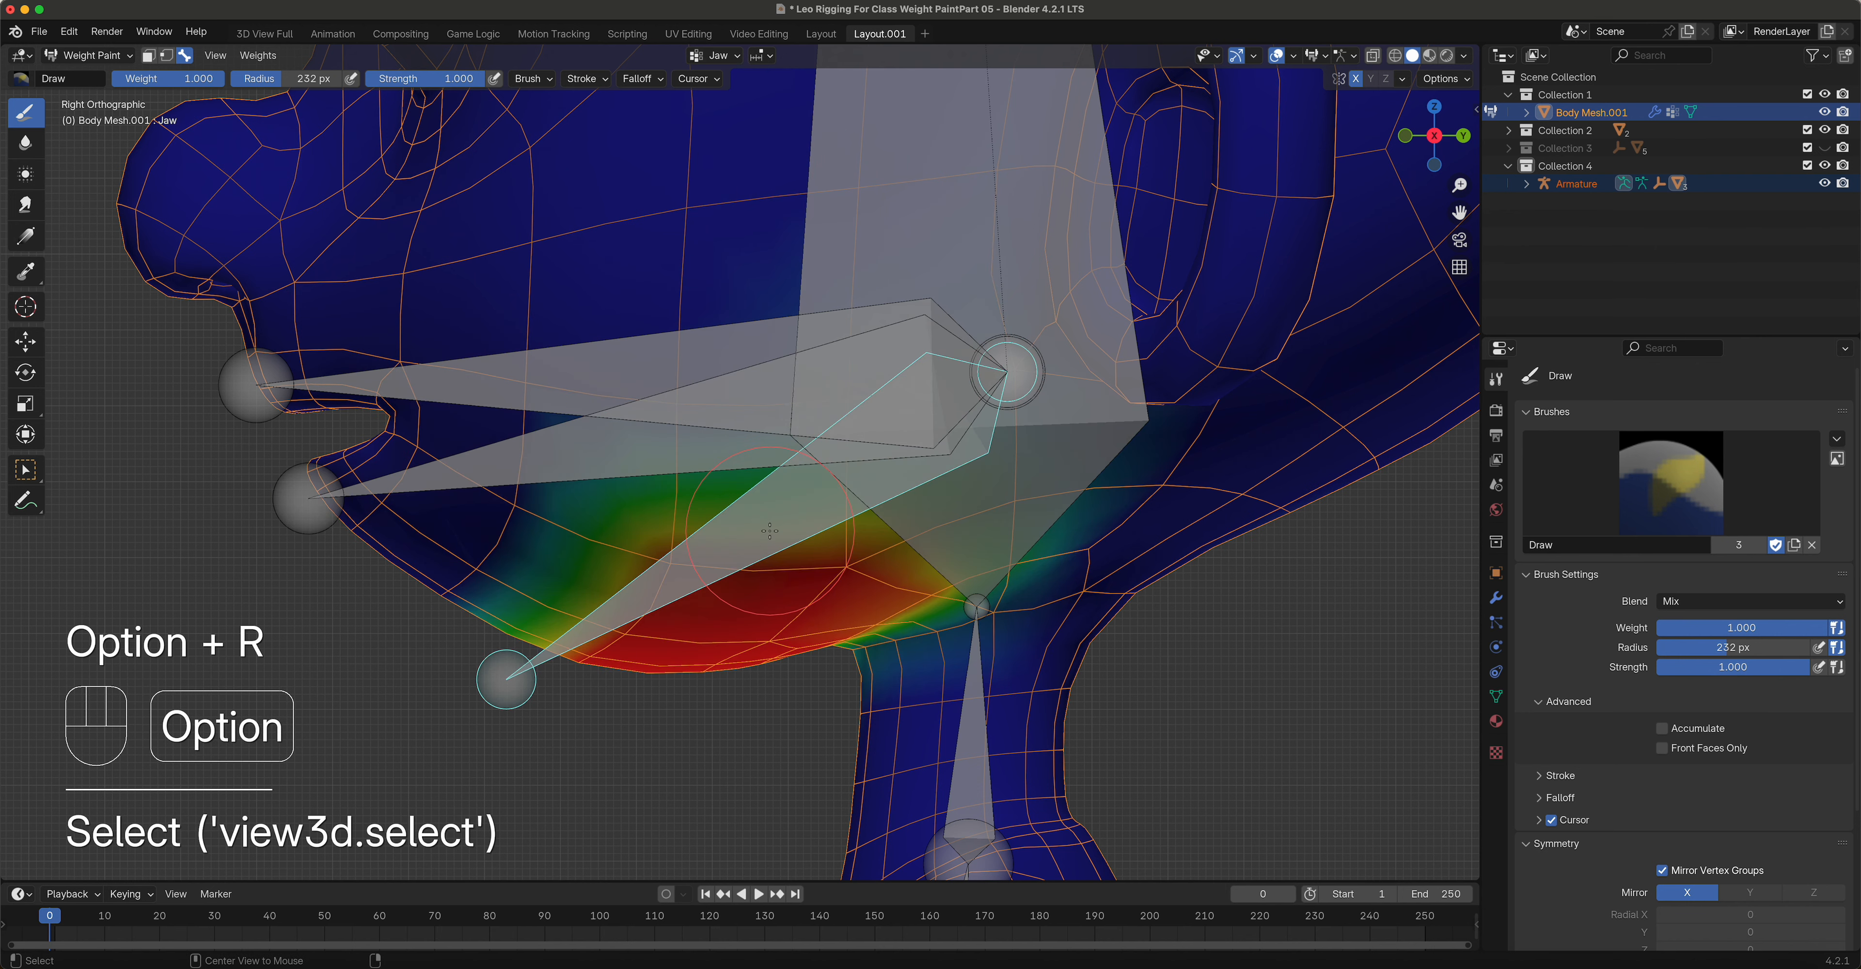
key(alt+r)
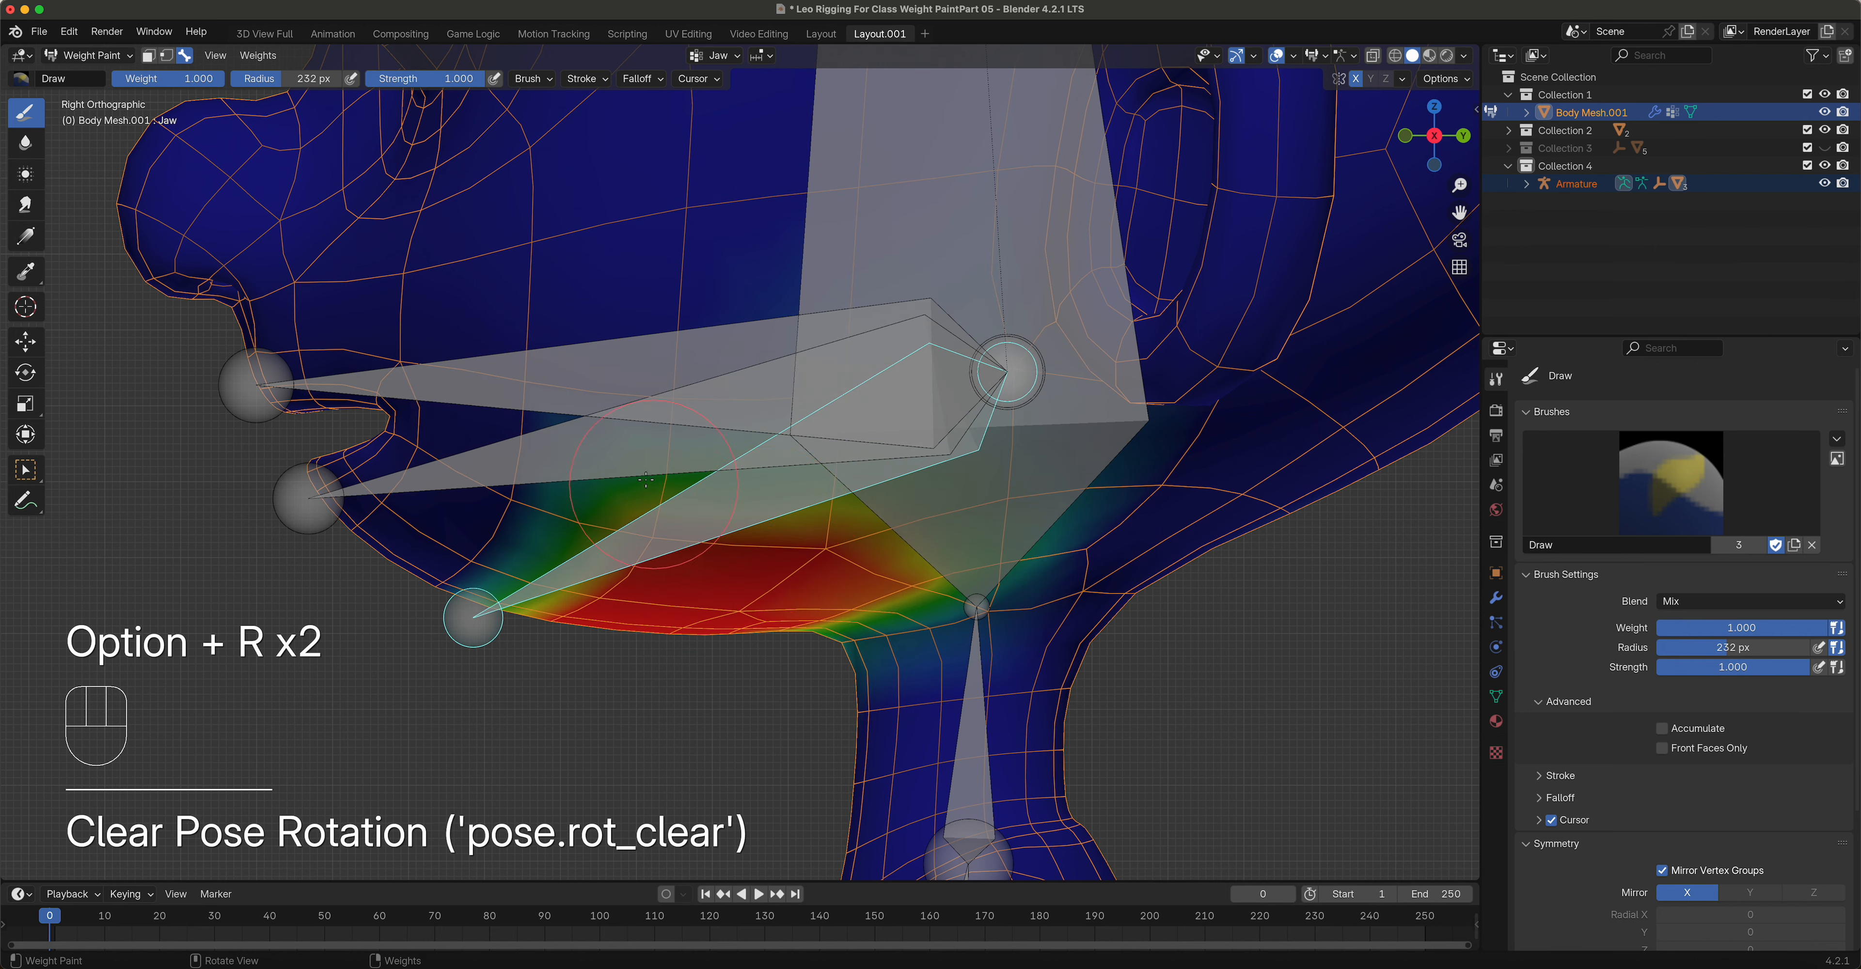
shift+click(668, 498)
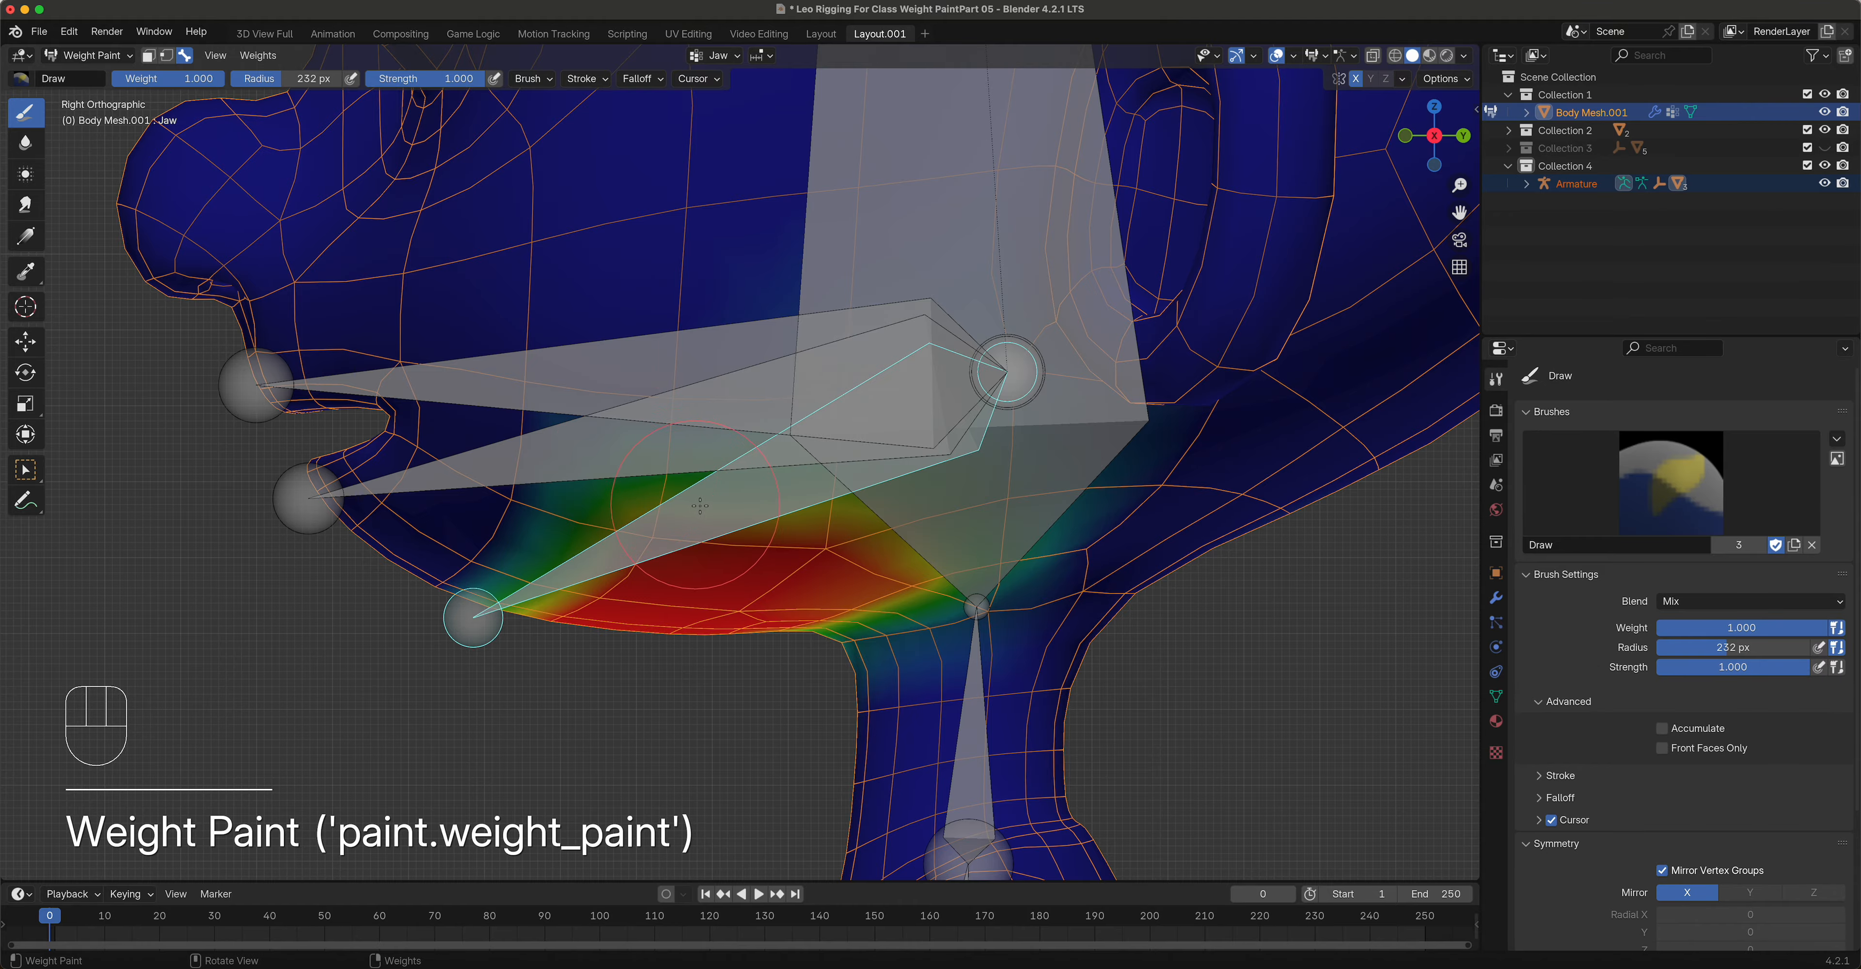
Step: Limit the brush to front faces only and subtract Jaw weight from one side of the mouth's interior
middle_drag(589, 509, 709, 521)
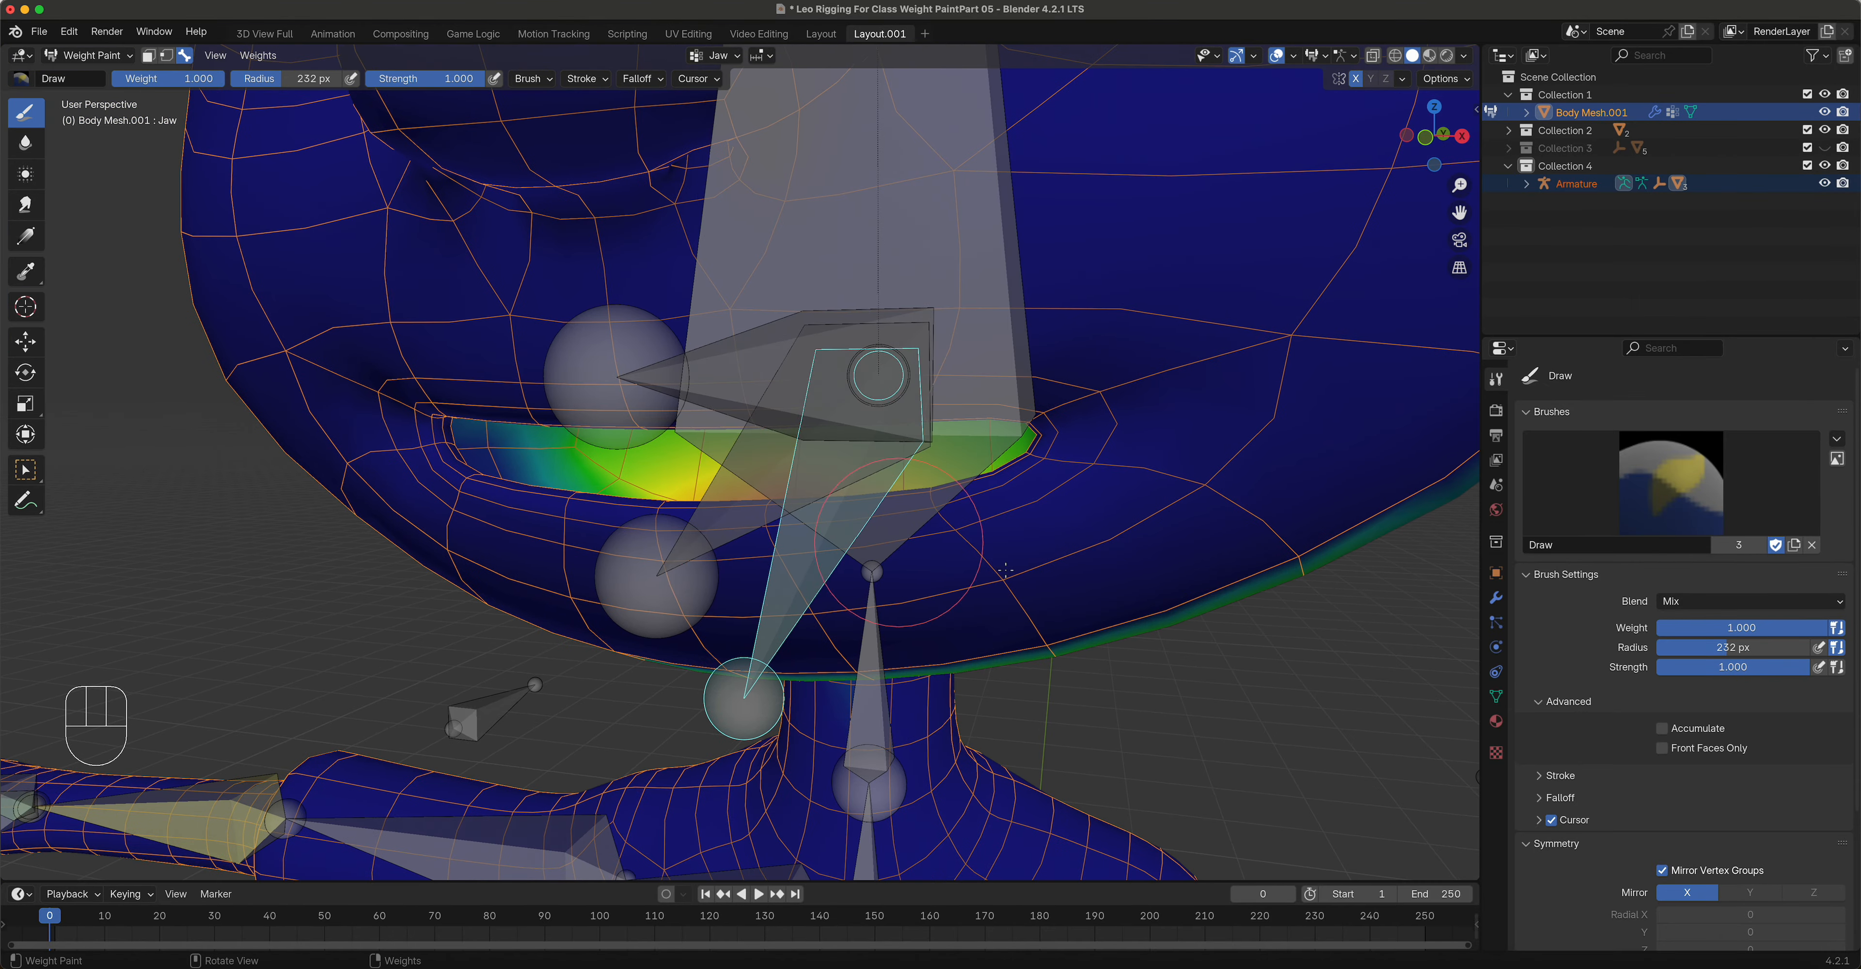
click(1662, 748)
scroll(954, 574, up, 4)
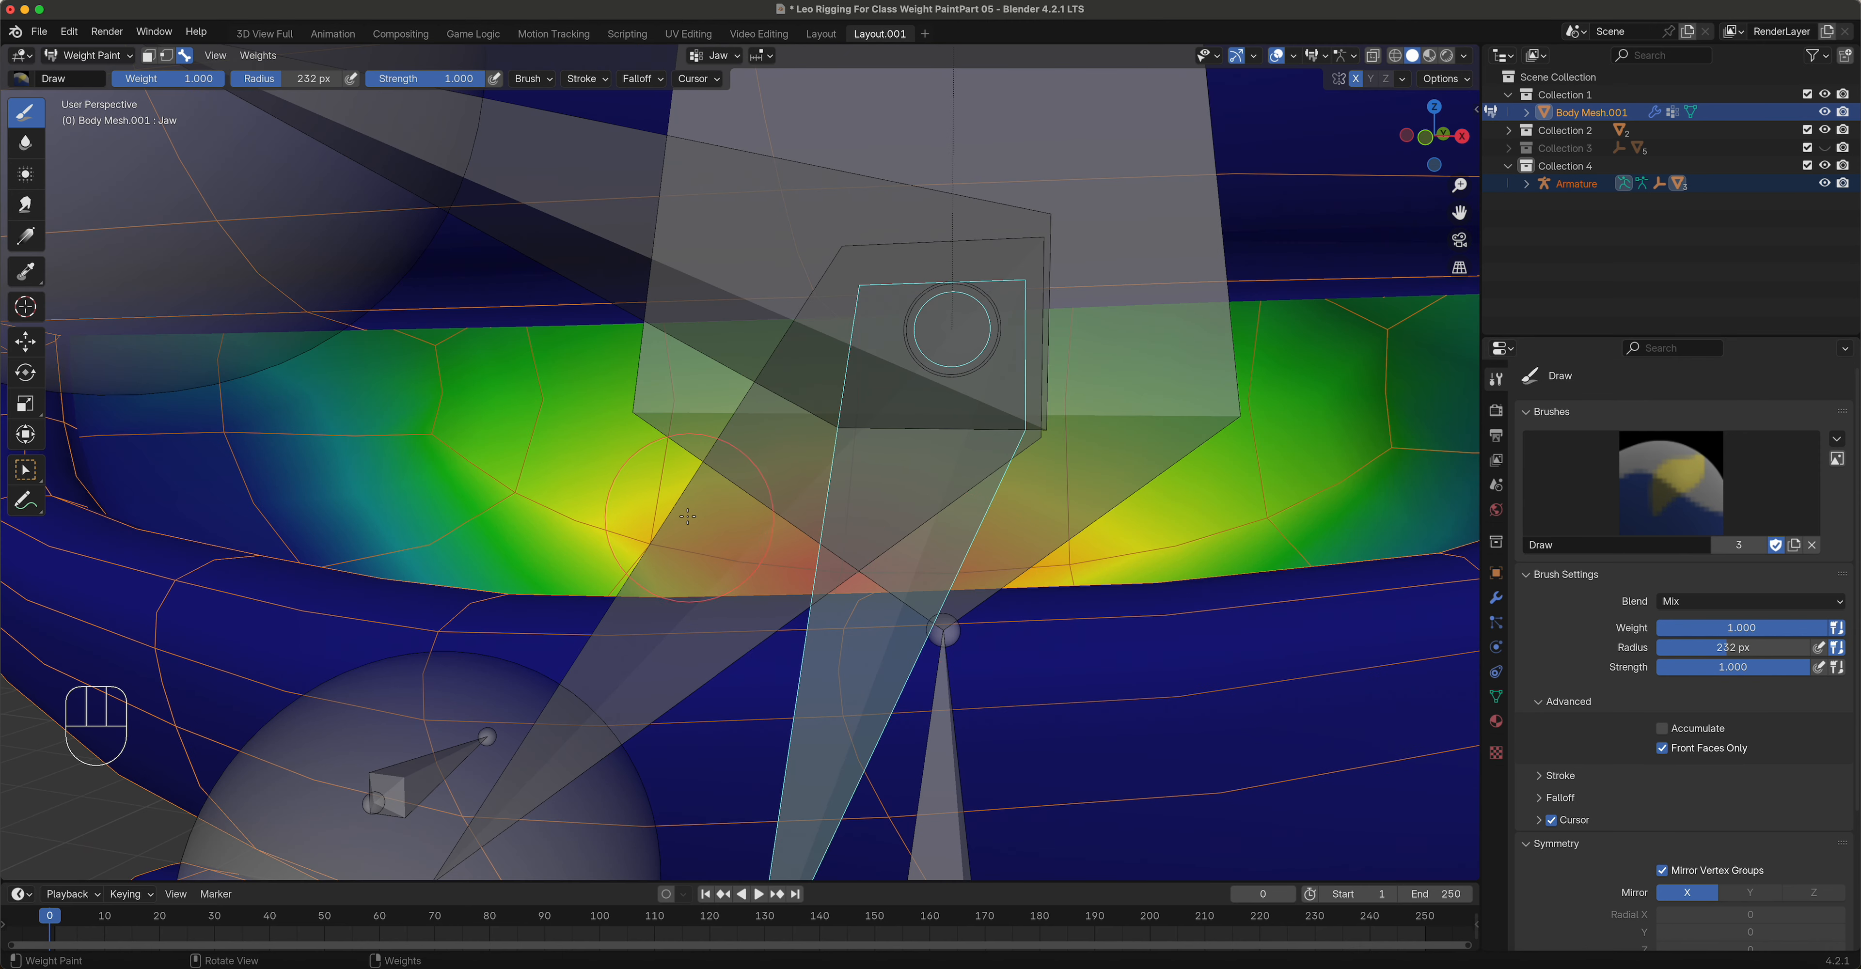
key(ctrl)
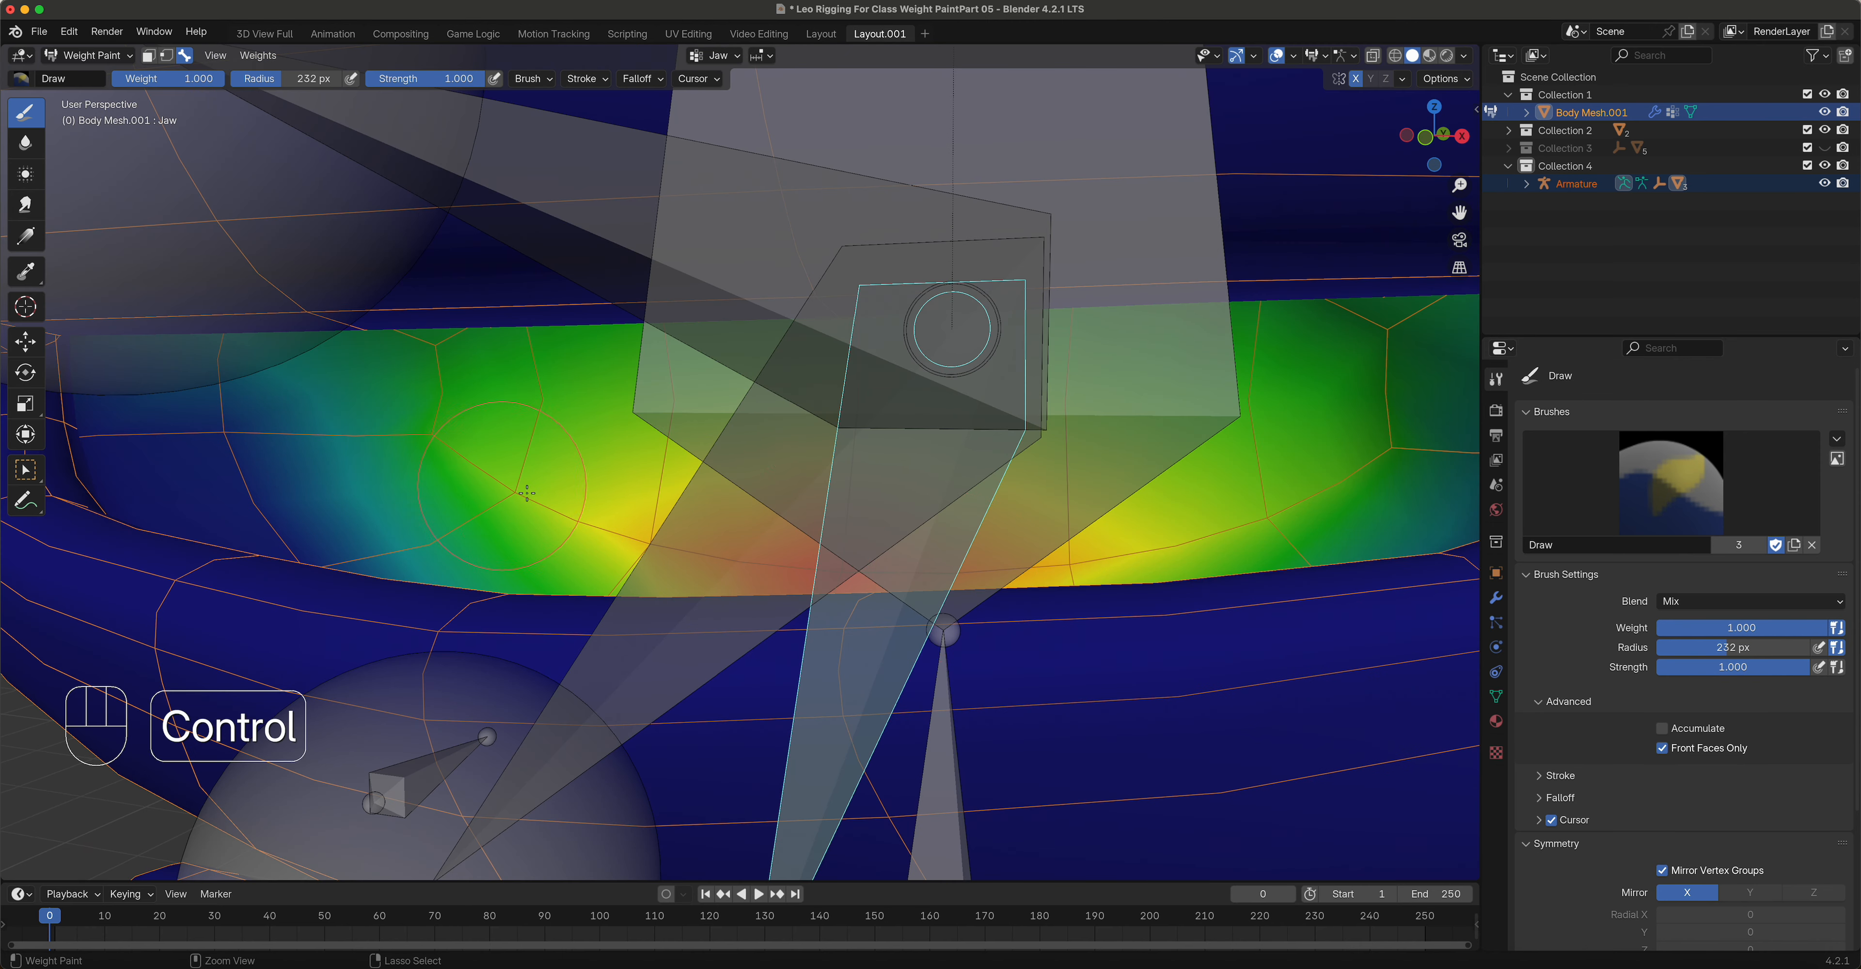
mouse_move(530, 490)
ctrl+mouse_down()
mouse_move(561, 498)
mouse_move(437, 386)
mouse_move(440, 365)
mouse_move(592, 460)
ctrl+mouse_up()
mouse_move(592, 460)
middle_down()
mouse_move(987, 584)
mouse_move(766, 581)
mouse_move(828, 576)
mouse_move(893, 525)
mouse_move(899, 702)
mouse_move(907, 581)
middle_up()
Step: Subtract Jaw weight across the opposite side and the centre of the mouth's interior
key(ctrl)
key(ctrl)
key(ctrl)
key(shift)
ctrl+drag(1198, 484, 849, 437)
mouse_move(1159, 436)
ctrl+mouse_down()
mouse_move(1425, 436)
mouse_move(1241, 382)
mouse_move(1284, 319)
mouse_move(1046, 411)
mouse_move(1208, 463)
ctrl+mouse_up()
middle_drag(1209, 463, 952, 549)
middle_drag(813, 573, 895, 558)
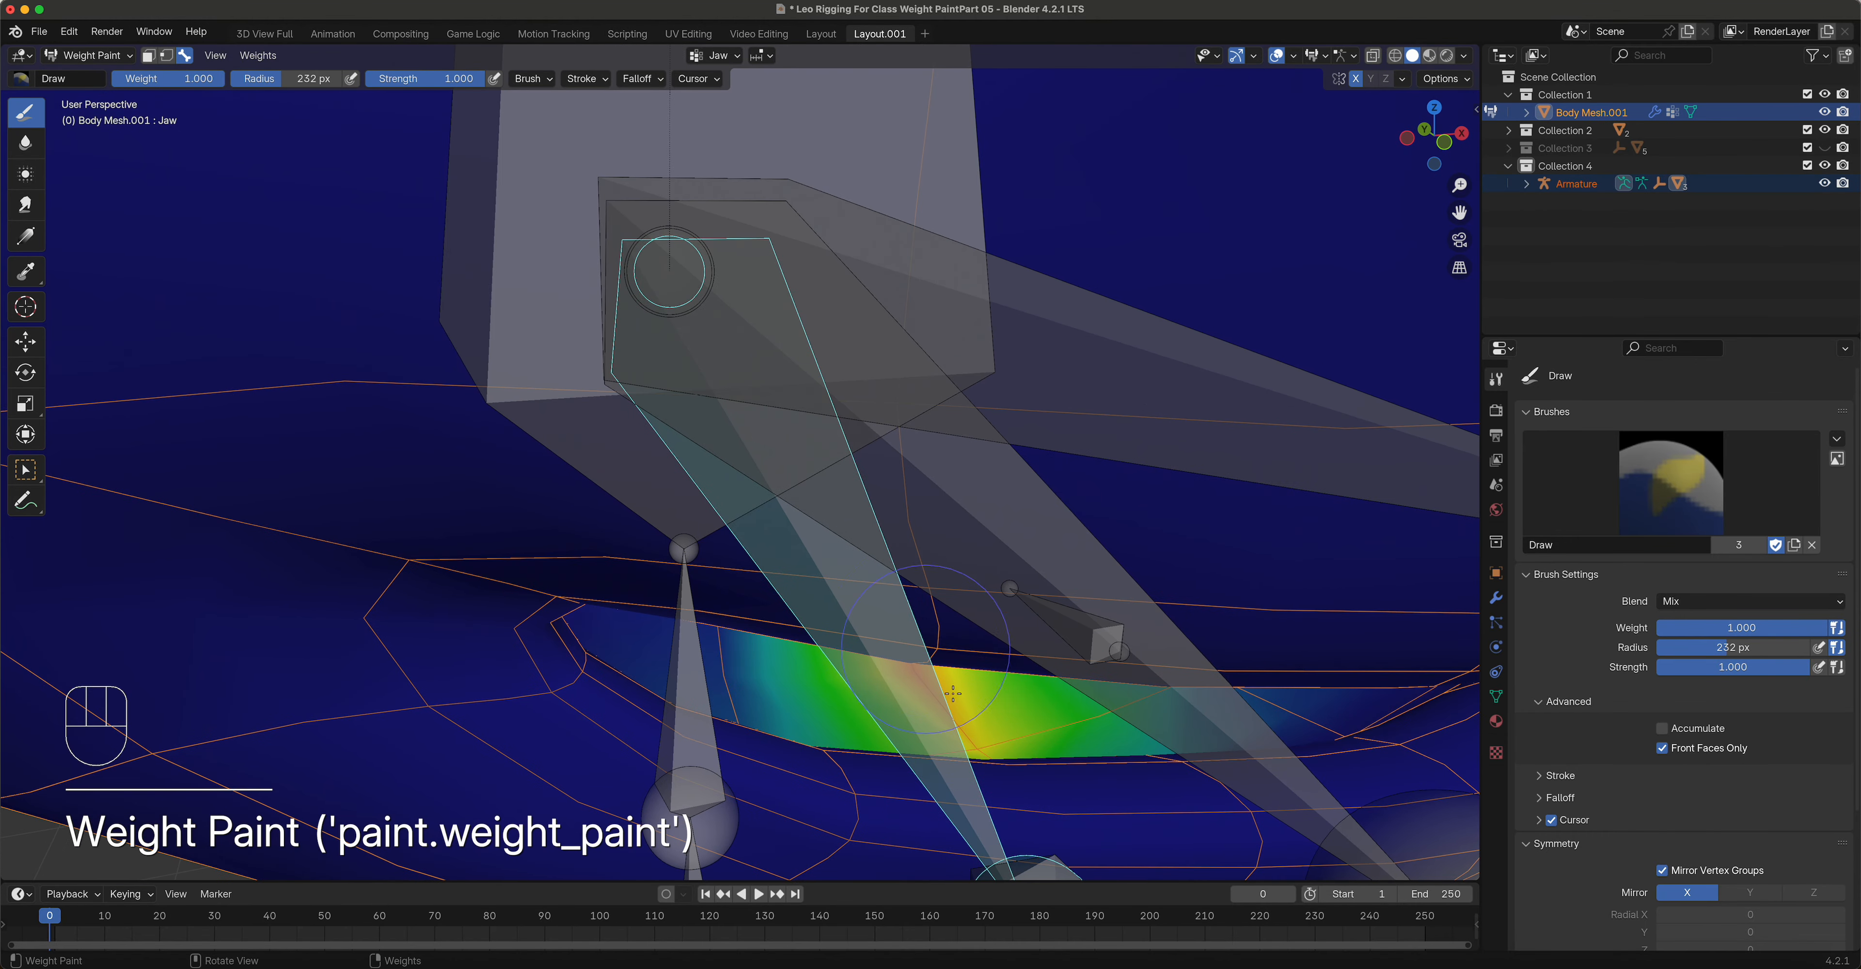
mouse_move(964, 690)
ctrl+mouse_down()
mouse_move(981, 737)
mouse_move(996, 692)
ctrl+mouse_up()
middle_drag(991, 690, 1014, 663)
middle_drag(914, 540, 887, 558)
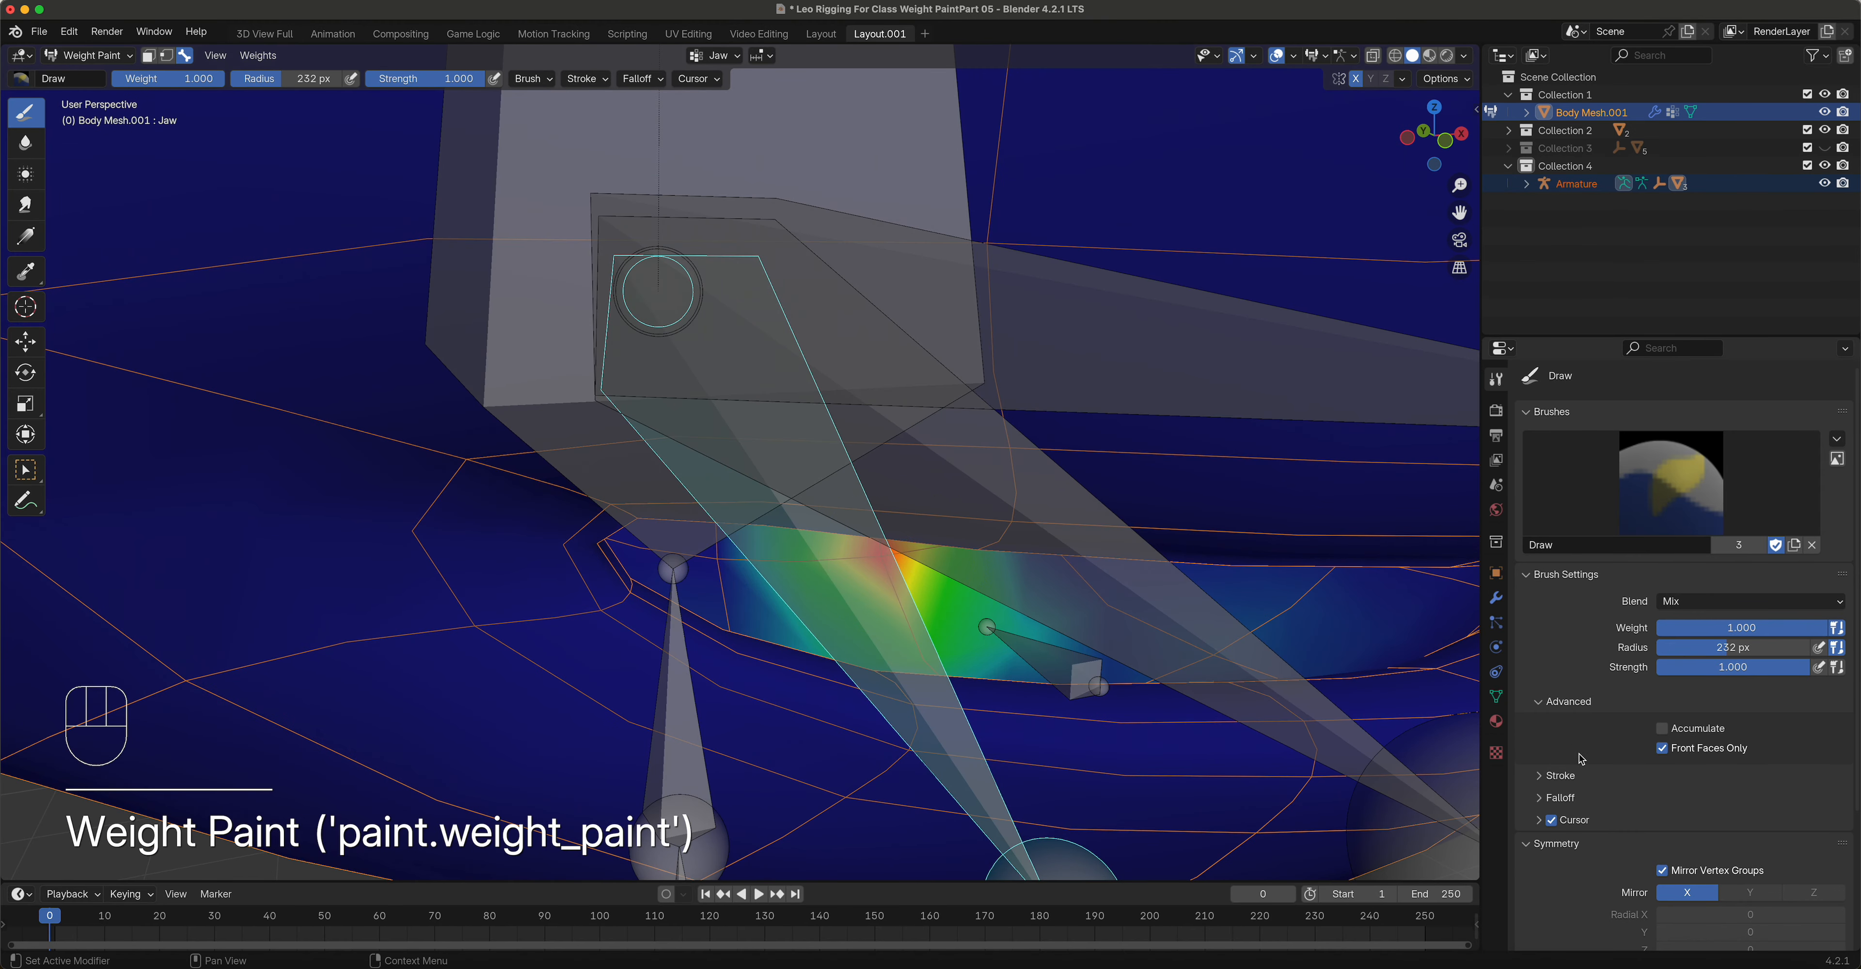
Step: Turn off Mirror Vertex Groups and subtract Jaw weight from the remaining hot spot inside the mouth
click(1663, 872)
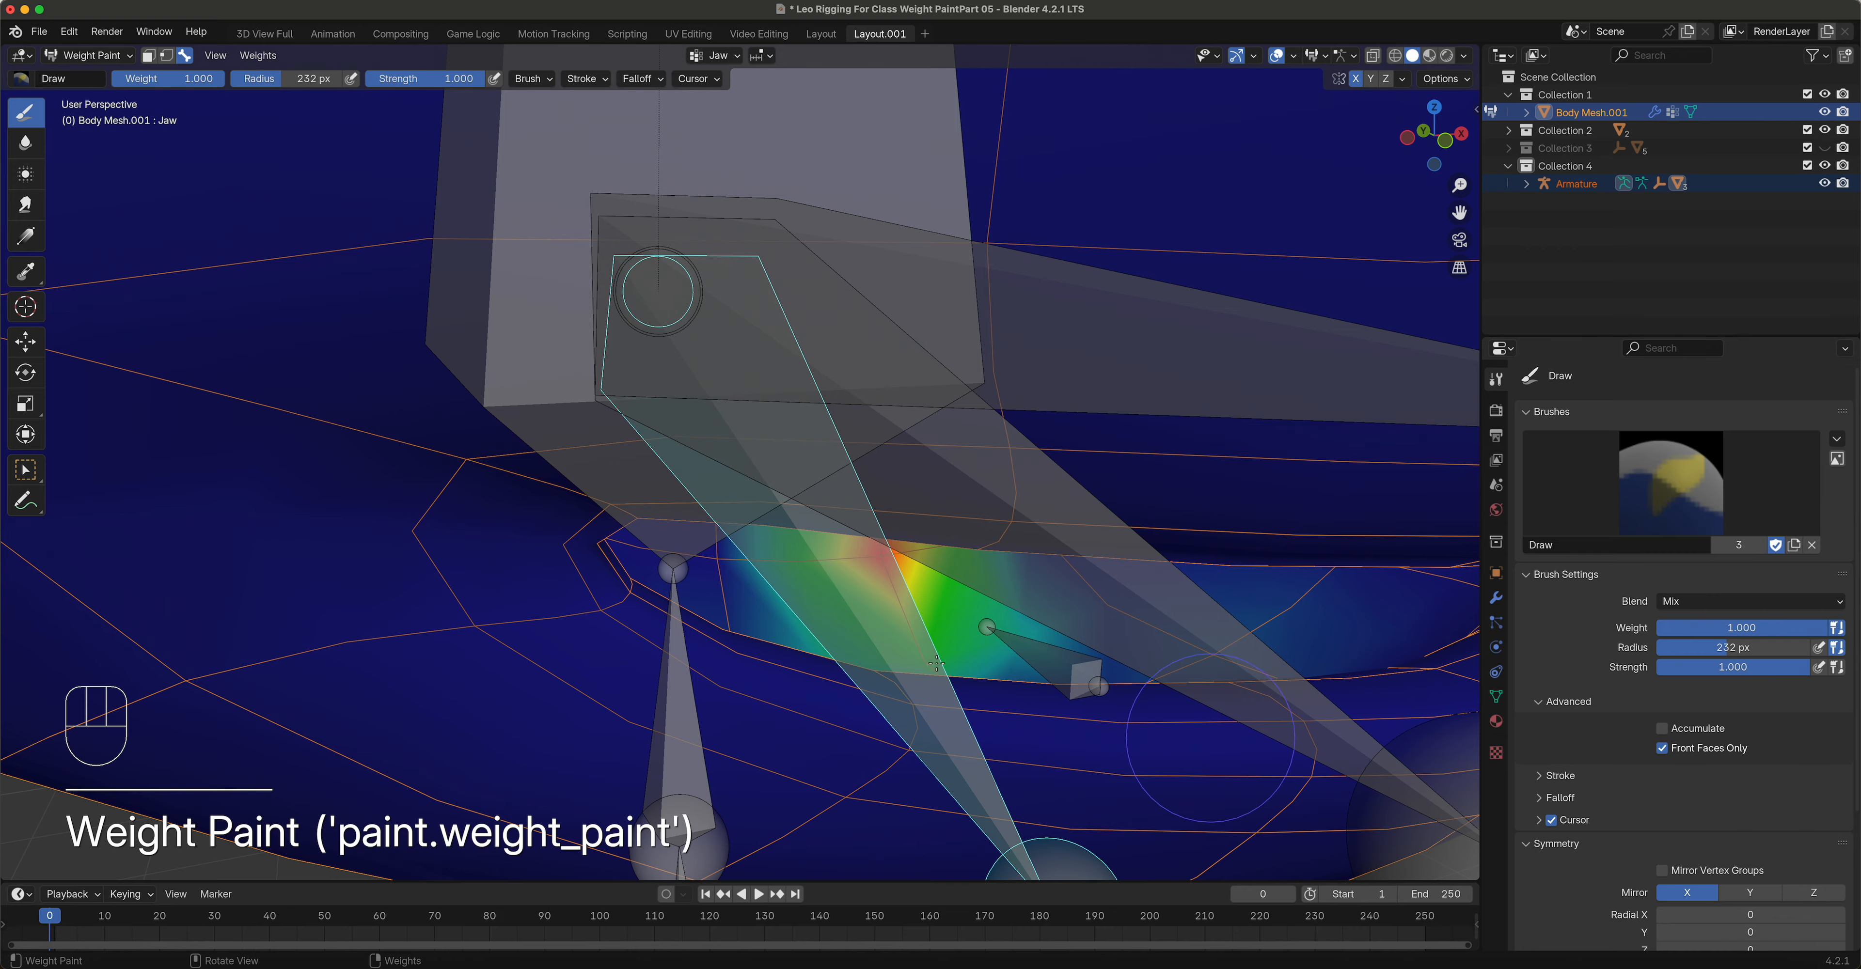
ctrl+click(886, 563)
mouse_move(886, 563)
middle_down()
mouse_move(851, 529)
mouse_move(942, 514)
mouse_move(627, 508)
middle_up()
ctrl+click(867, 555)
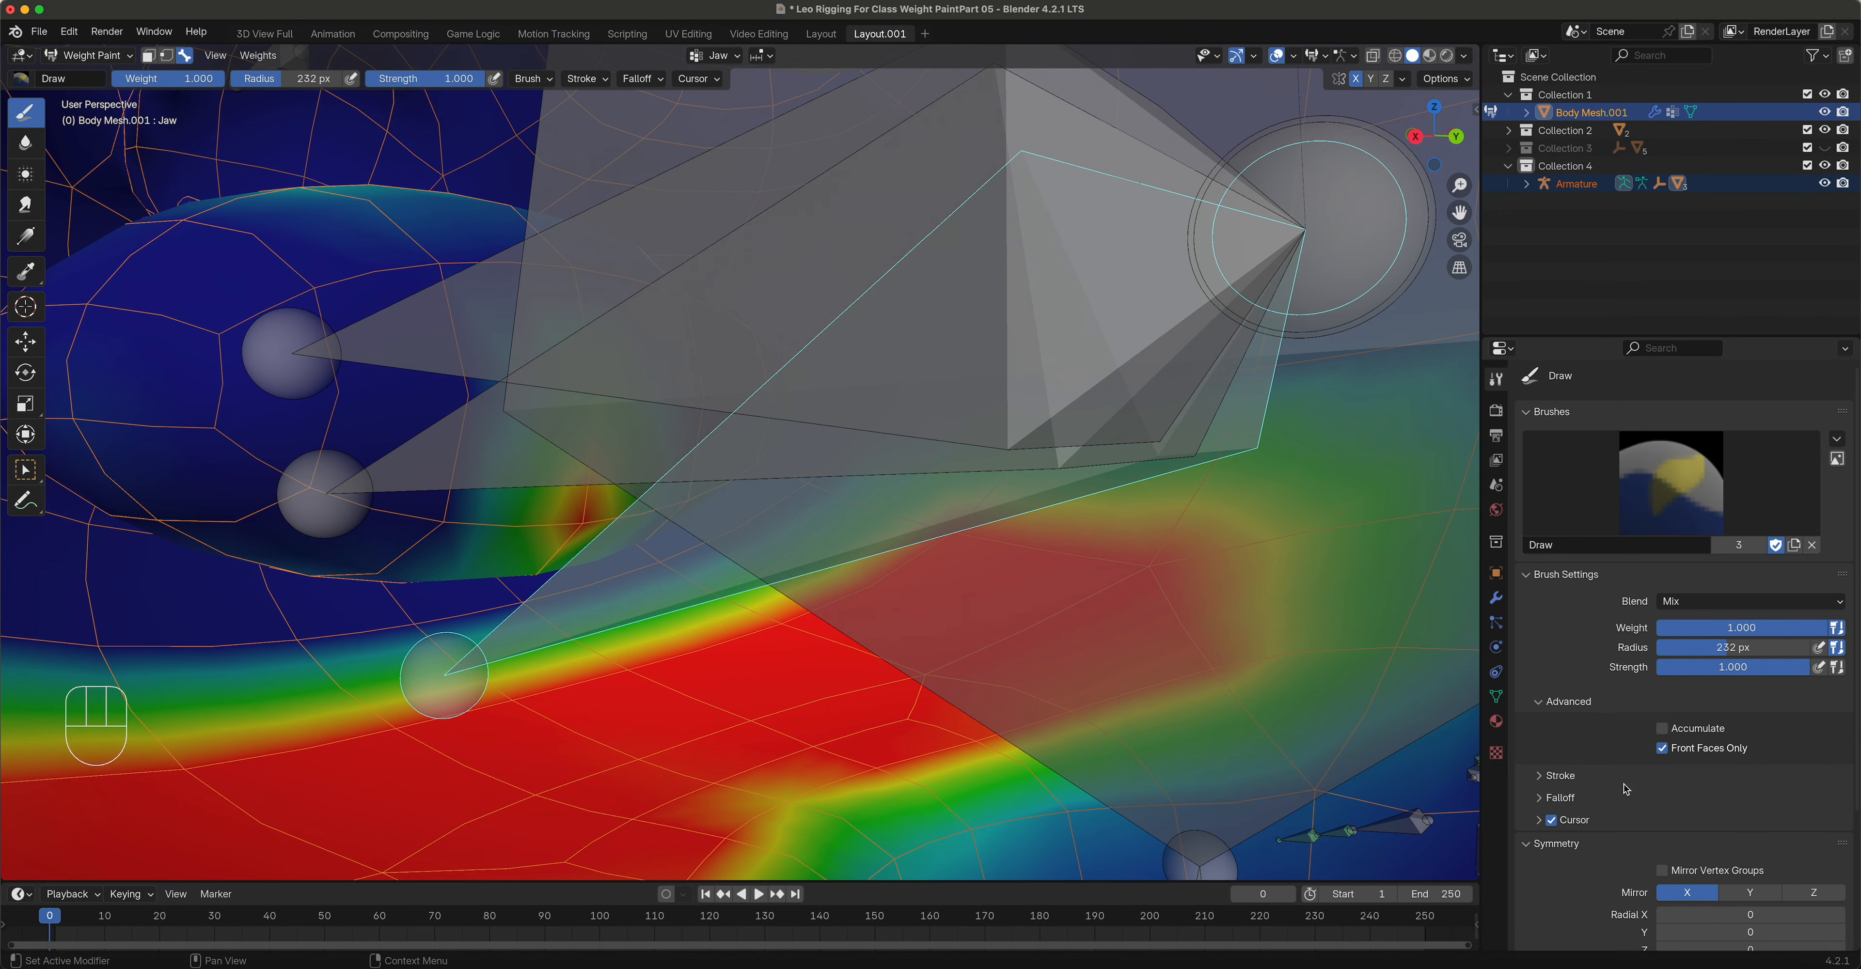
Step: Turn Mirror Vertex Groups back on and subtract more of the leftover Jaw weight inside the mouth
click(1663, 871)
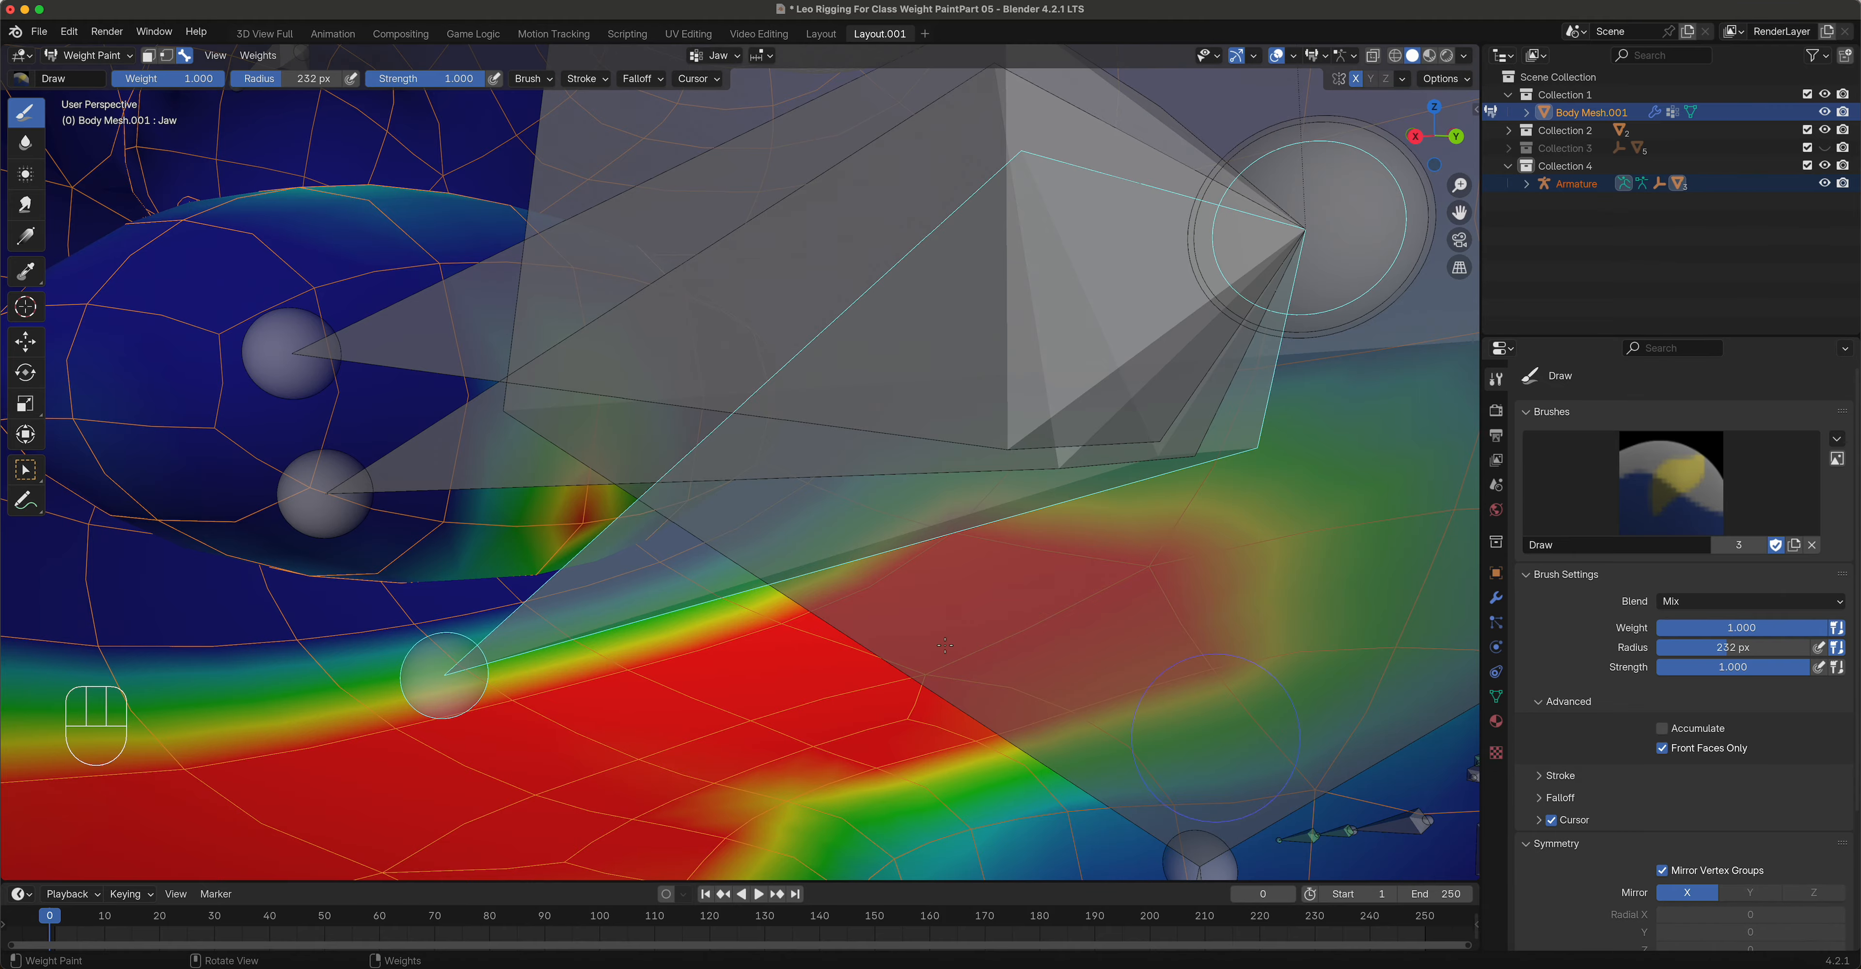
ctrl+click(592, 518)
mouse_move(592, 518)
middle_down()
mouse_move(595, 475)
mouse_move(1069, 657)
middle_up()
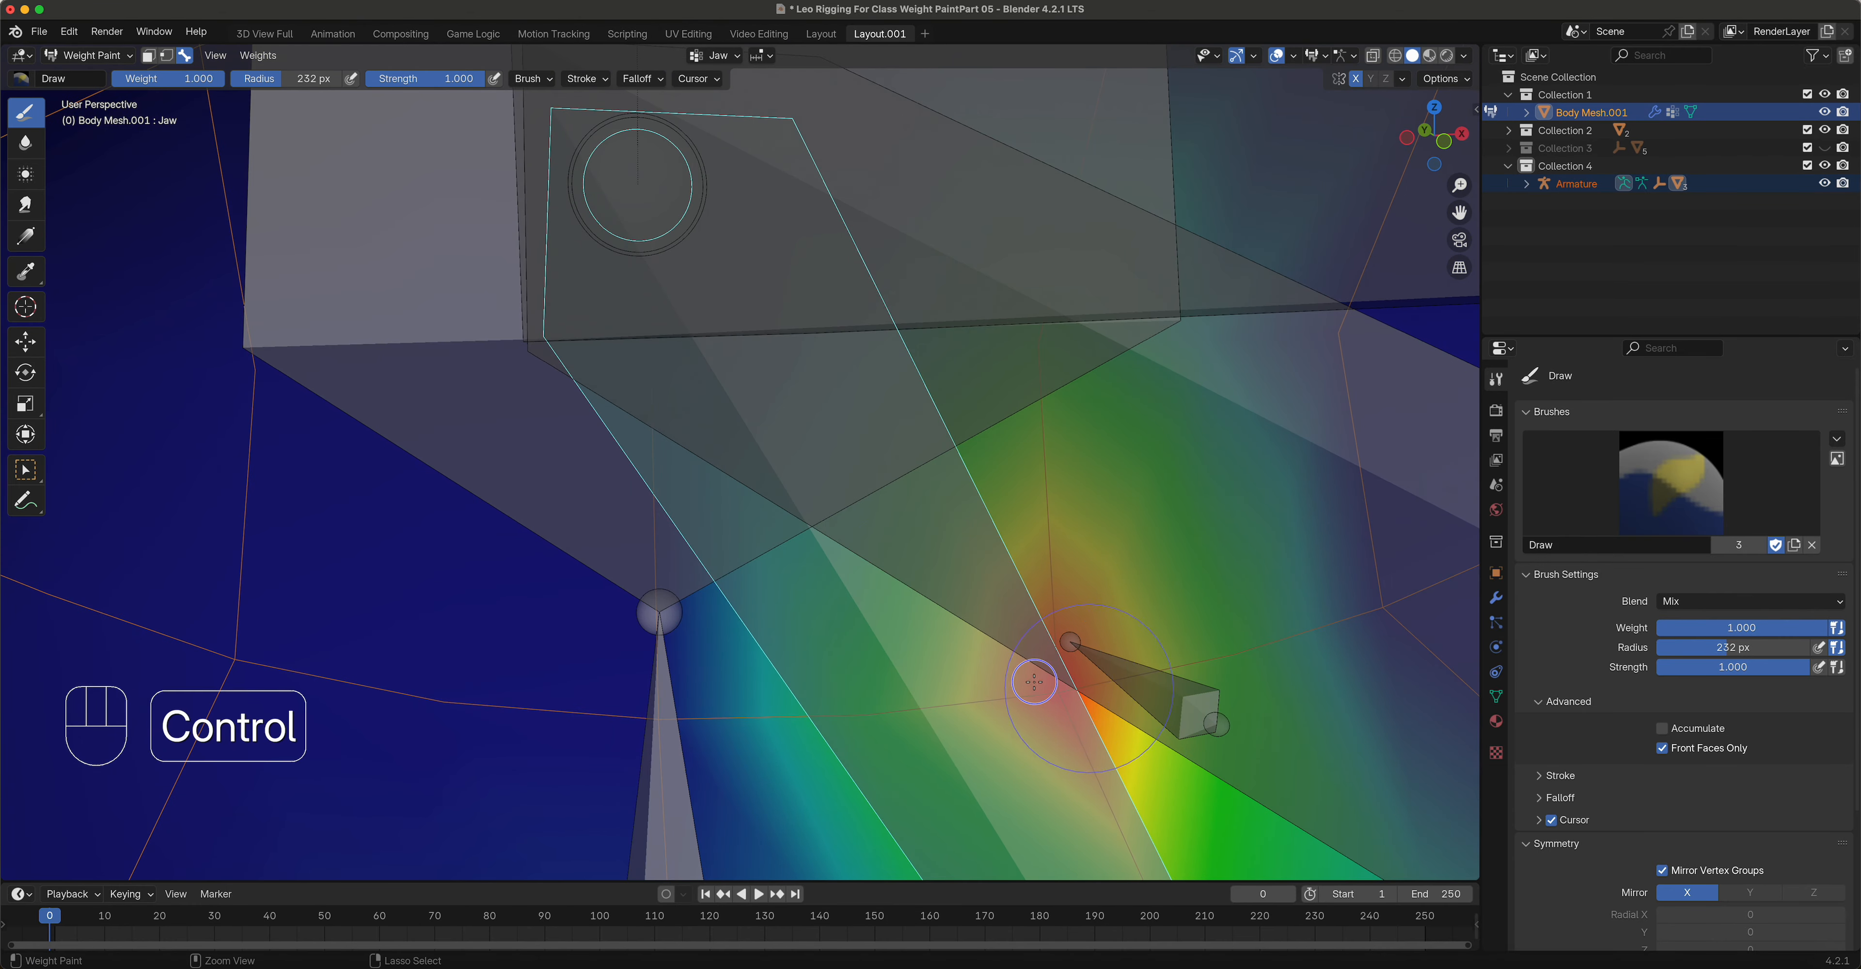
ctrl+click(1034, 682)
scroll(1062, 657, down, 6)
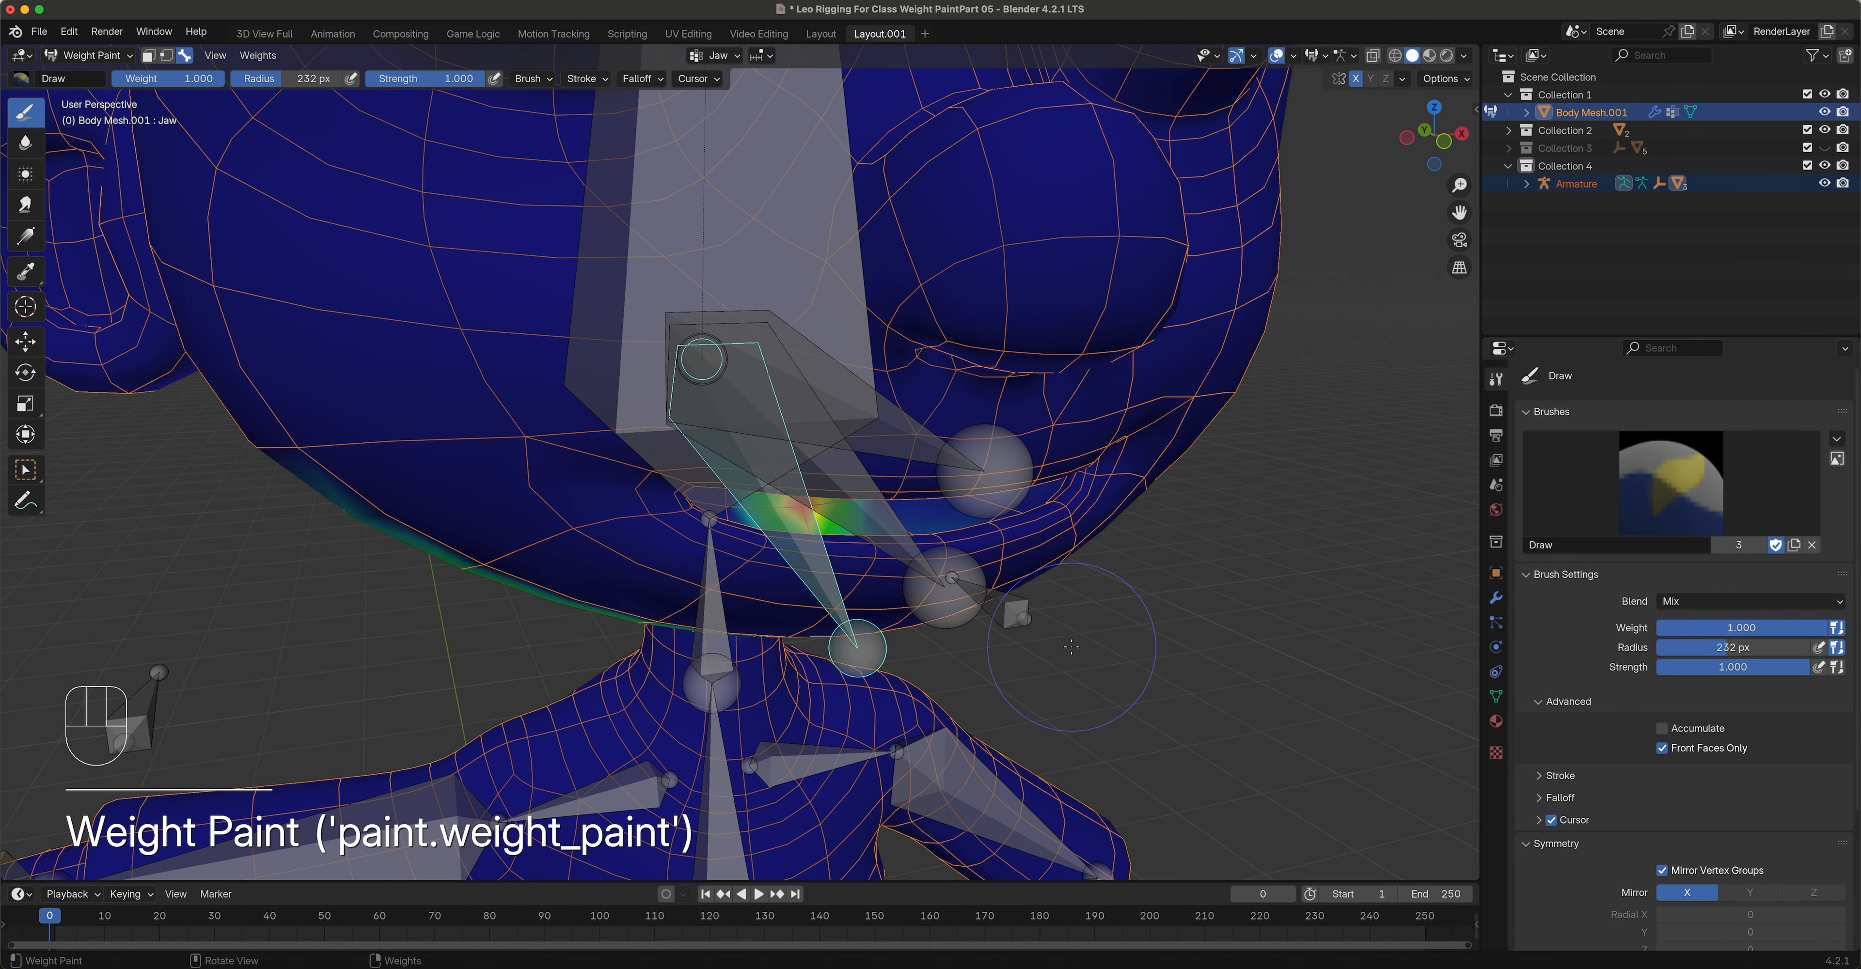
Step: Check the Bottom_Lip bone's weights, and subtract Top_Lip weight from the mouth's interior
alt+click(883, 523)
middle_drag(883, 523, 941, 463)
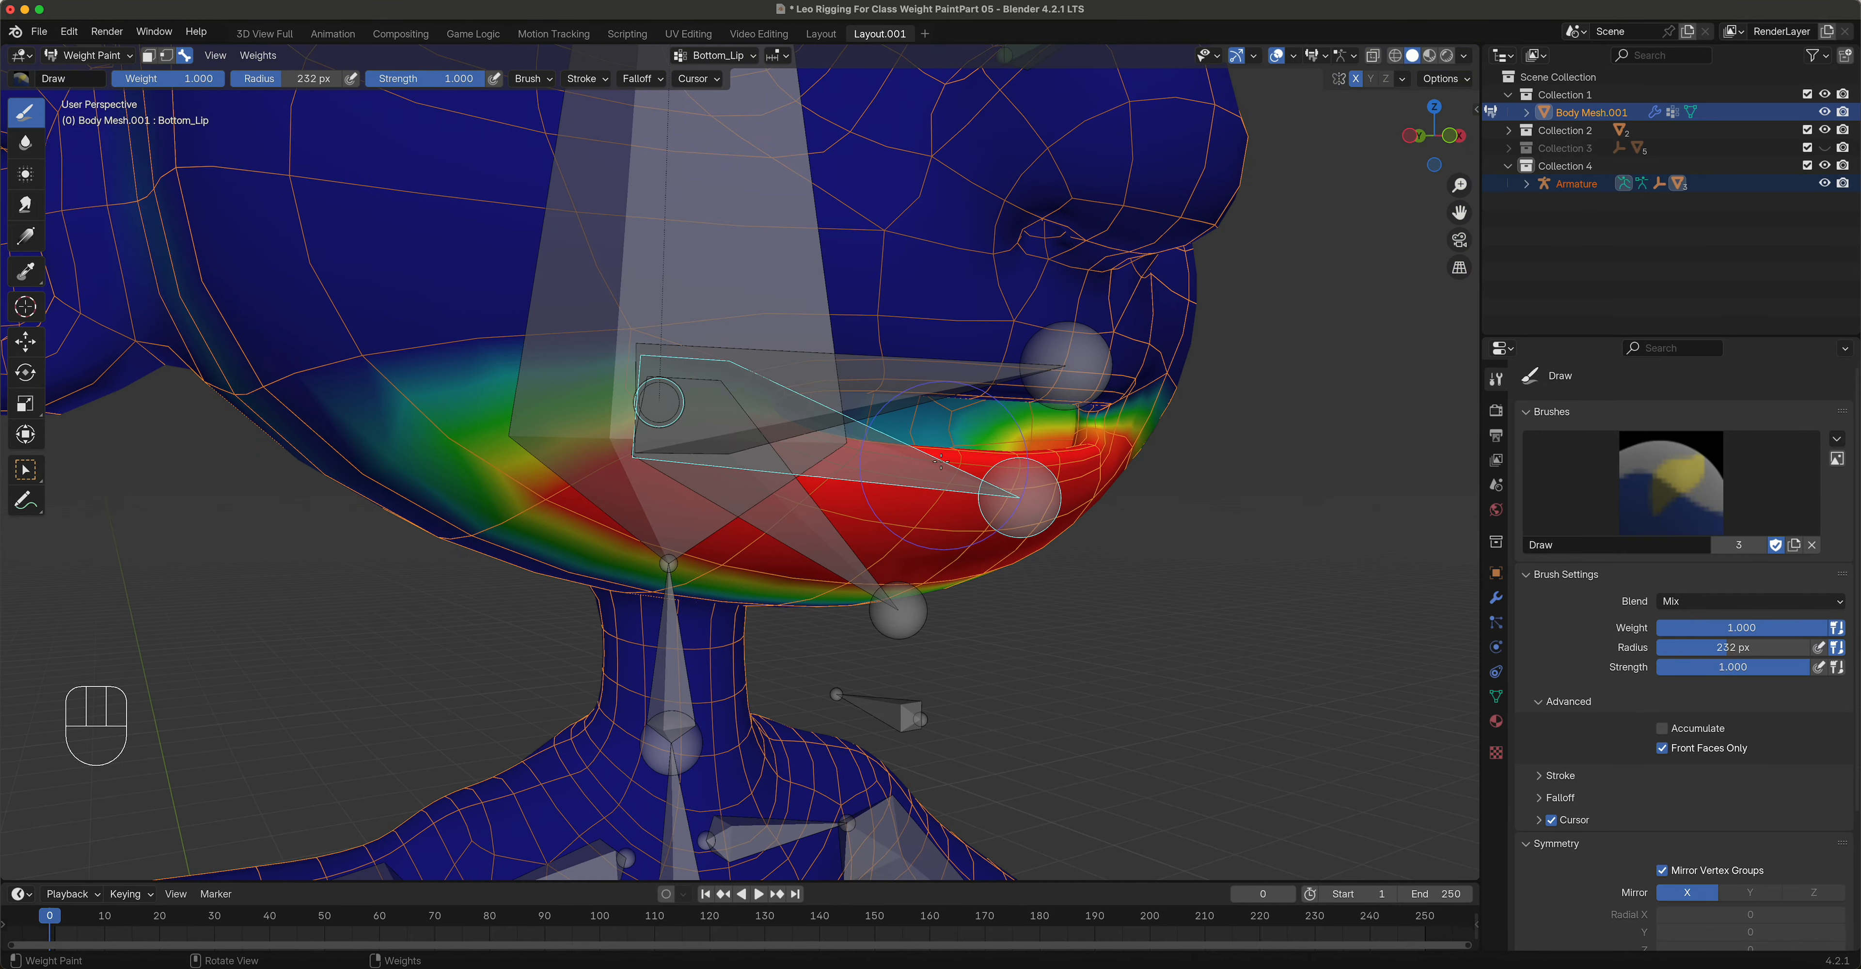
key(alt)
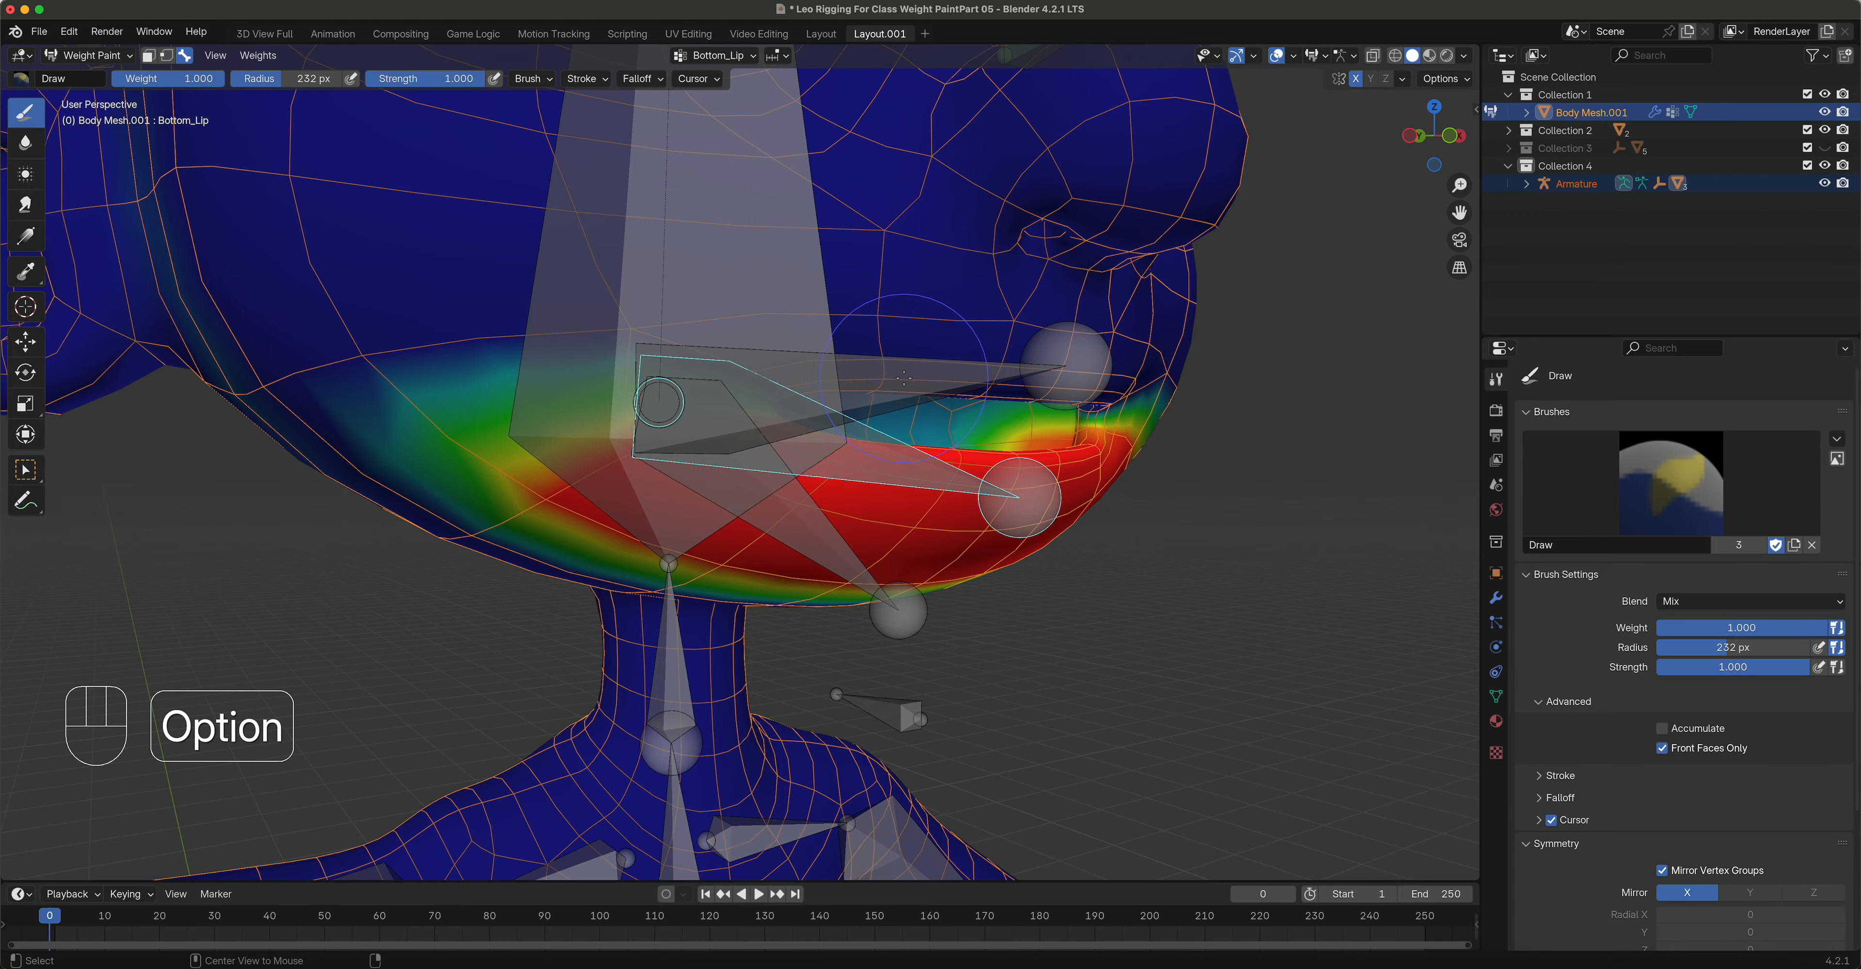
alt+click(905, 376)
middle_drag(926, 420, 852, 438)
scroll(895, 465, up, 5)
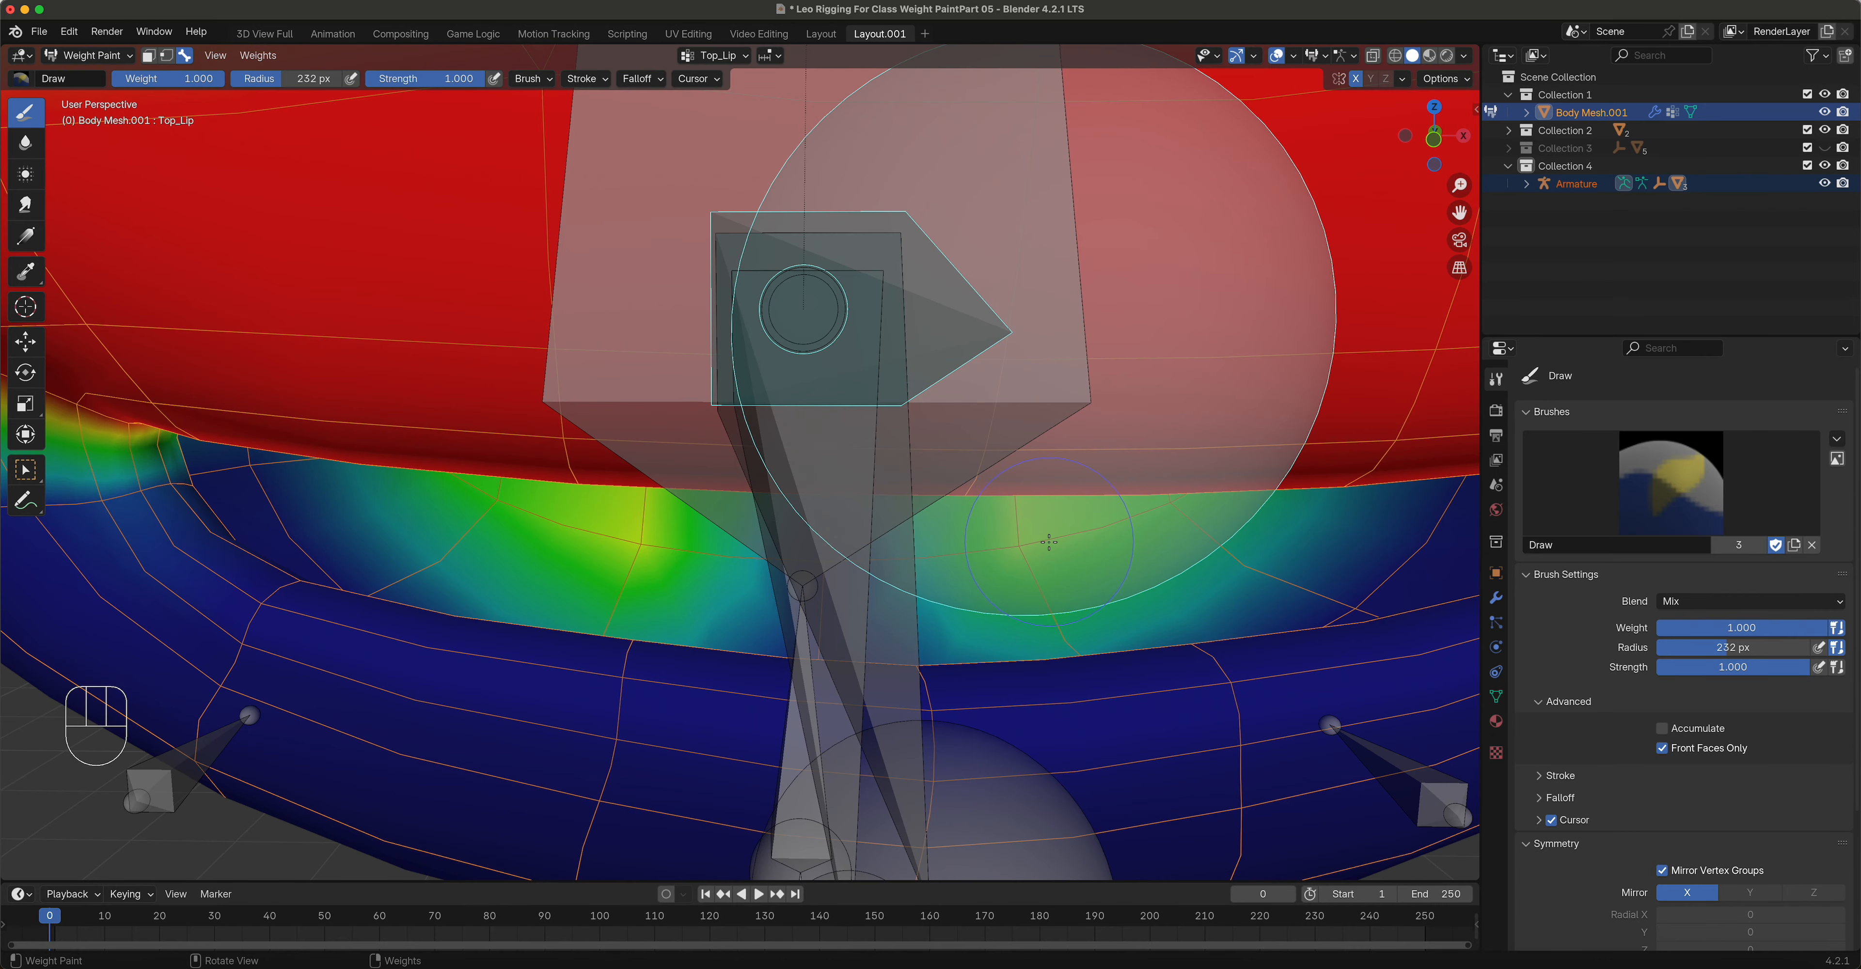
mouse_move(1032, 555)
ctrl+mouse_down()
mouse_move(1176, 528)
mouse_move(1163, 515)
mouse_move(1290, 531)
ctrl+mouse_up()
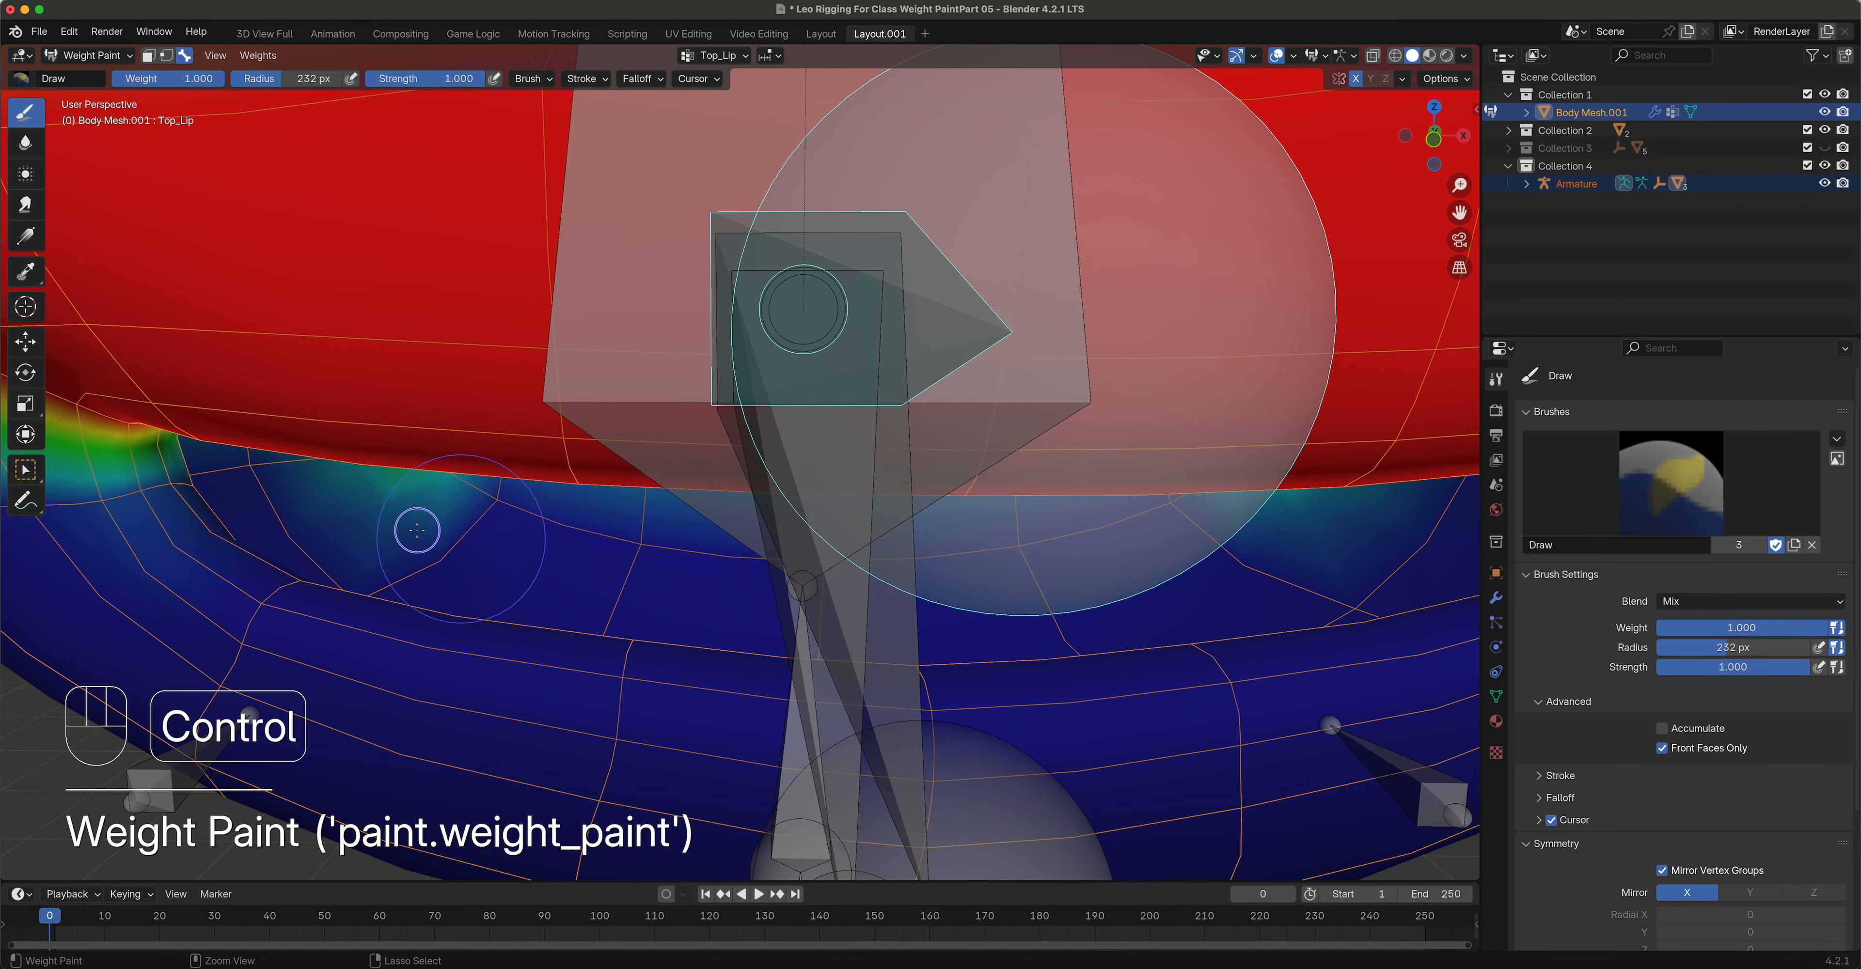
middle_drag(395, 511, 481, 522)
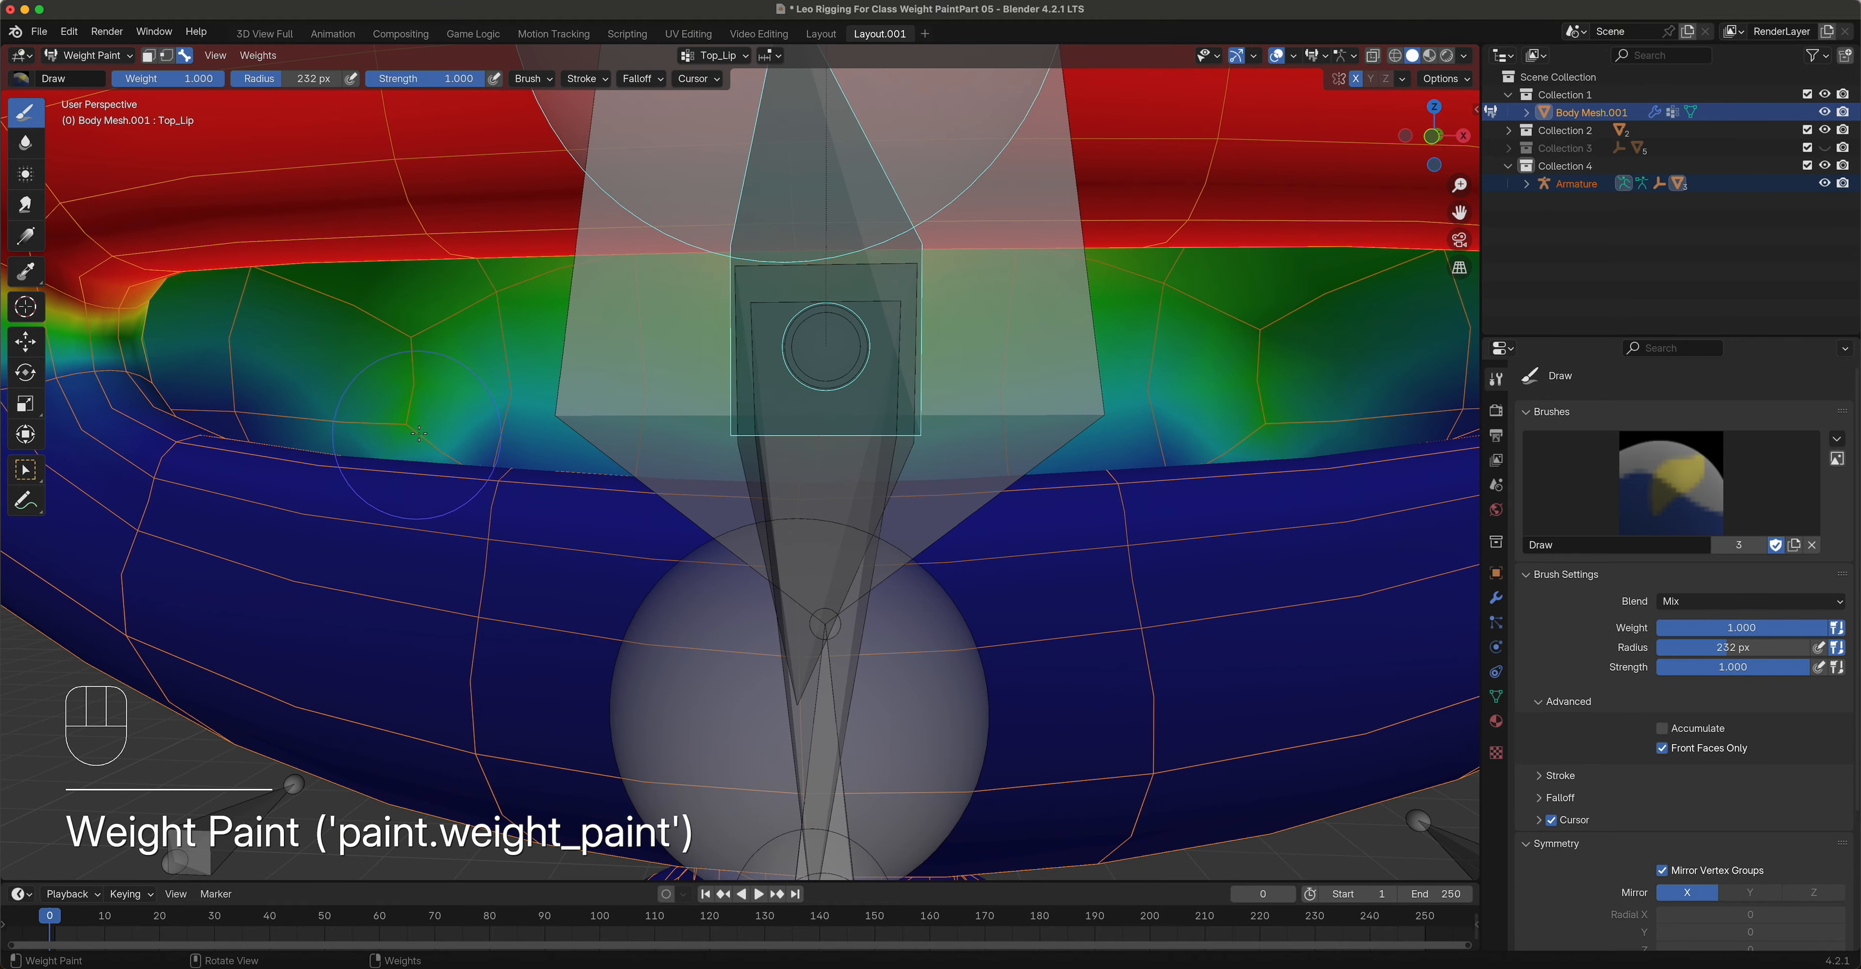
Step: Turn off the wireframe overlay on the character's mesh
scroll(951, 449, down, 8)
mouse_move(903, 498)
middle_down()
mouse_move(692, 552)
mouse_move(781, 659)
middle_up()
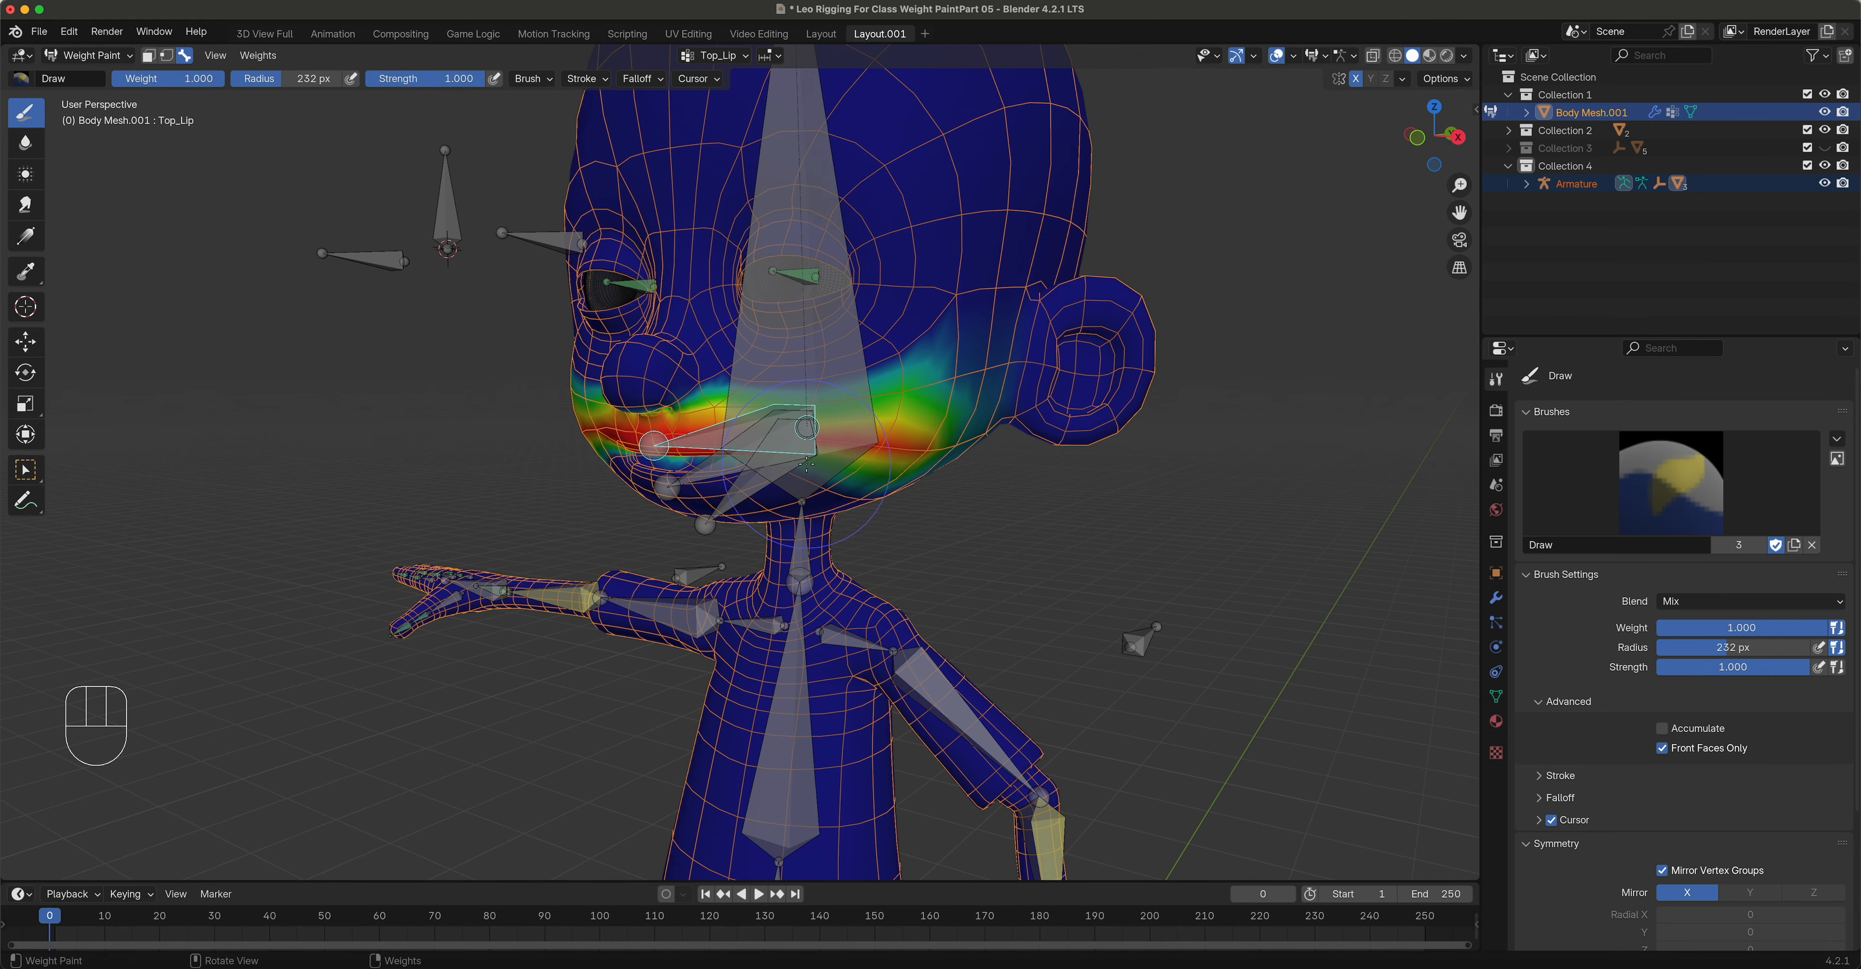
click(1293, 57)
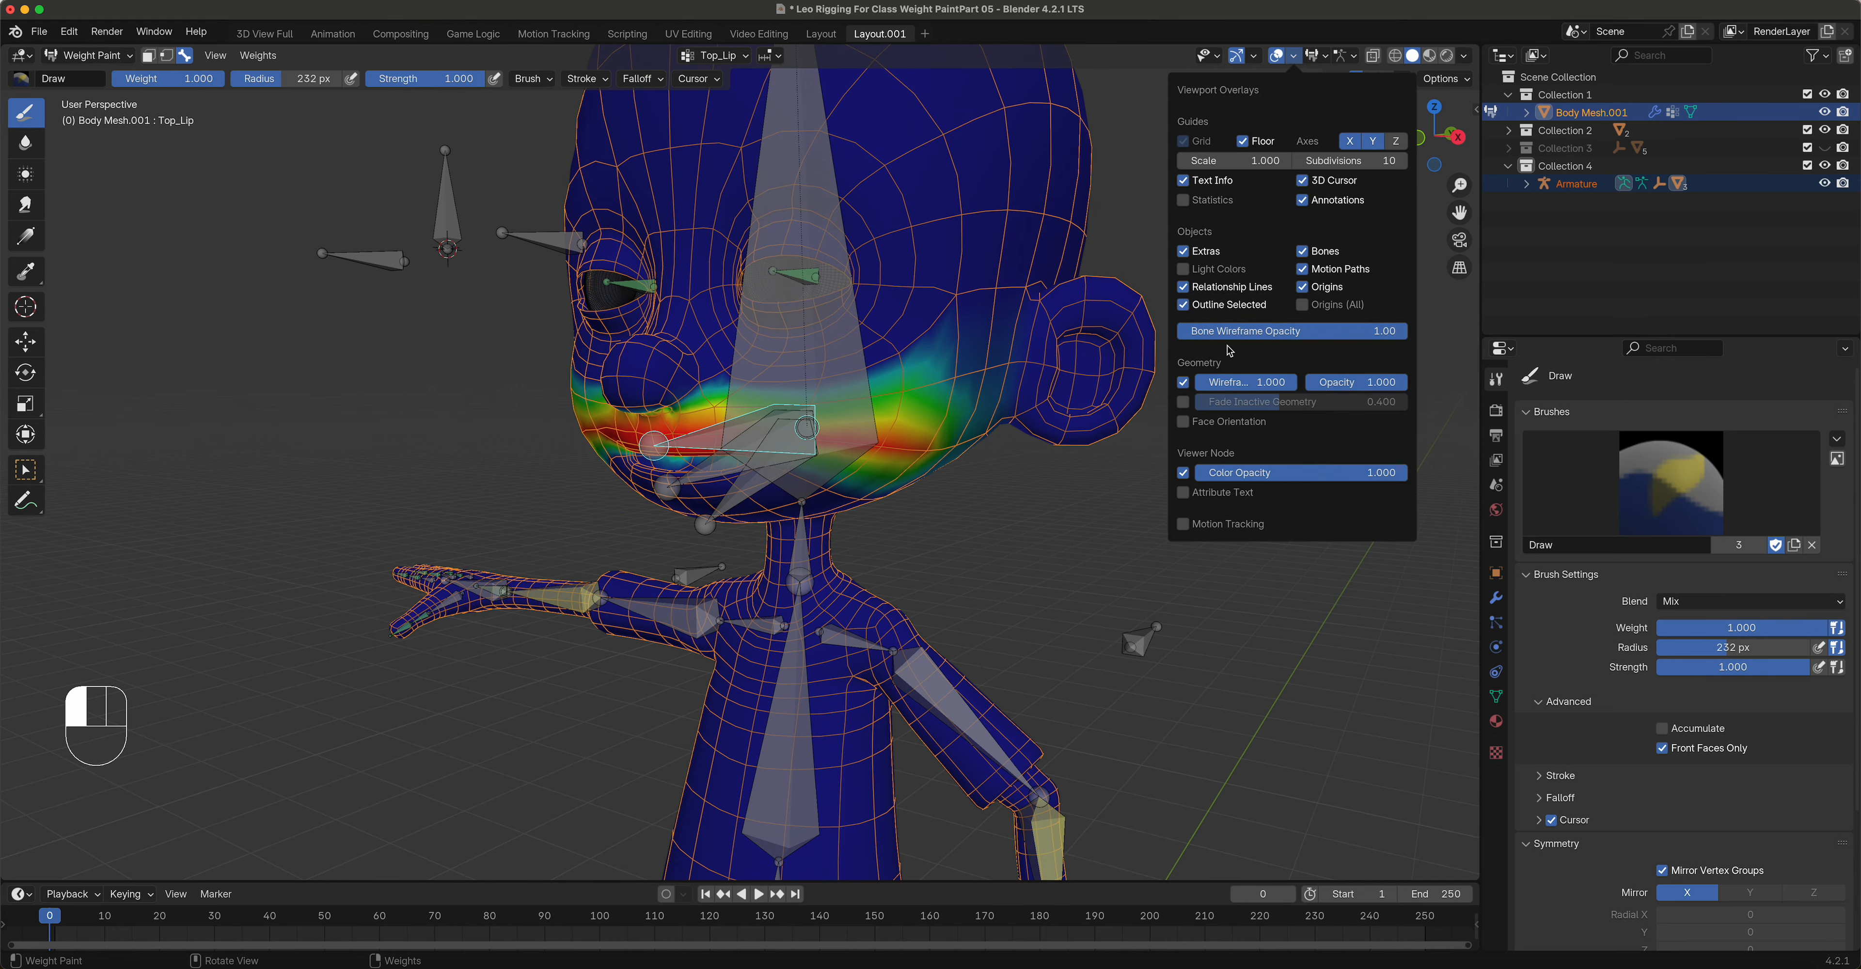
click(1185, 383)
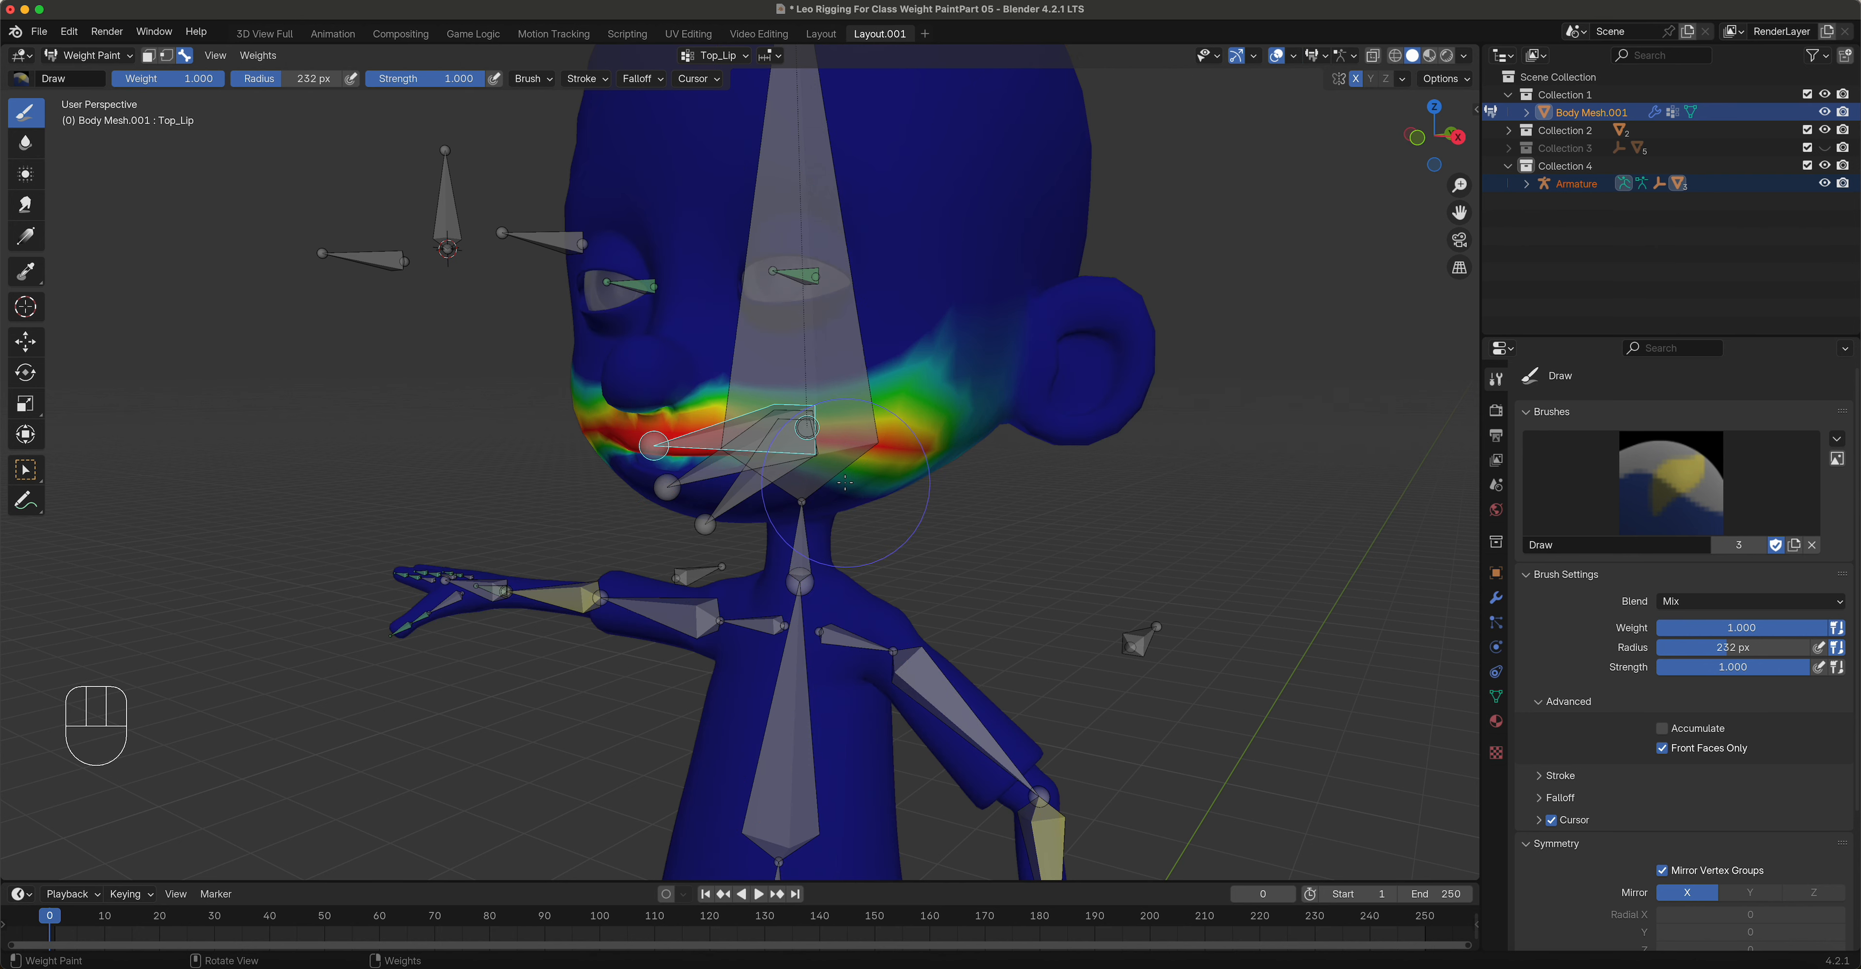
Step: Test-rotate the Top_Lip bone in the right orthographic view to check how the upper lip deforms
key(KP_3)
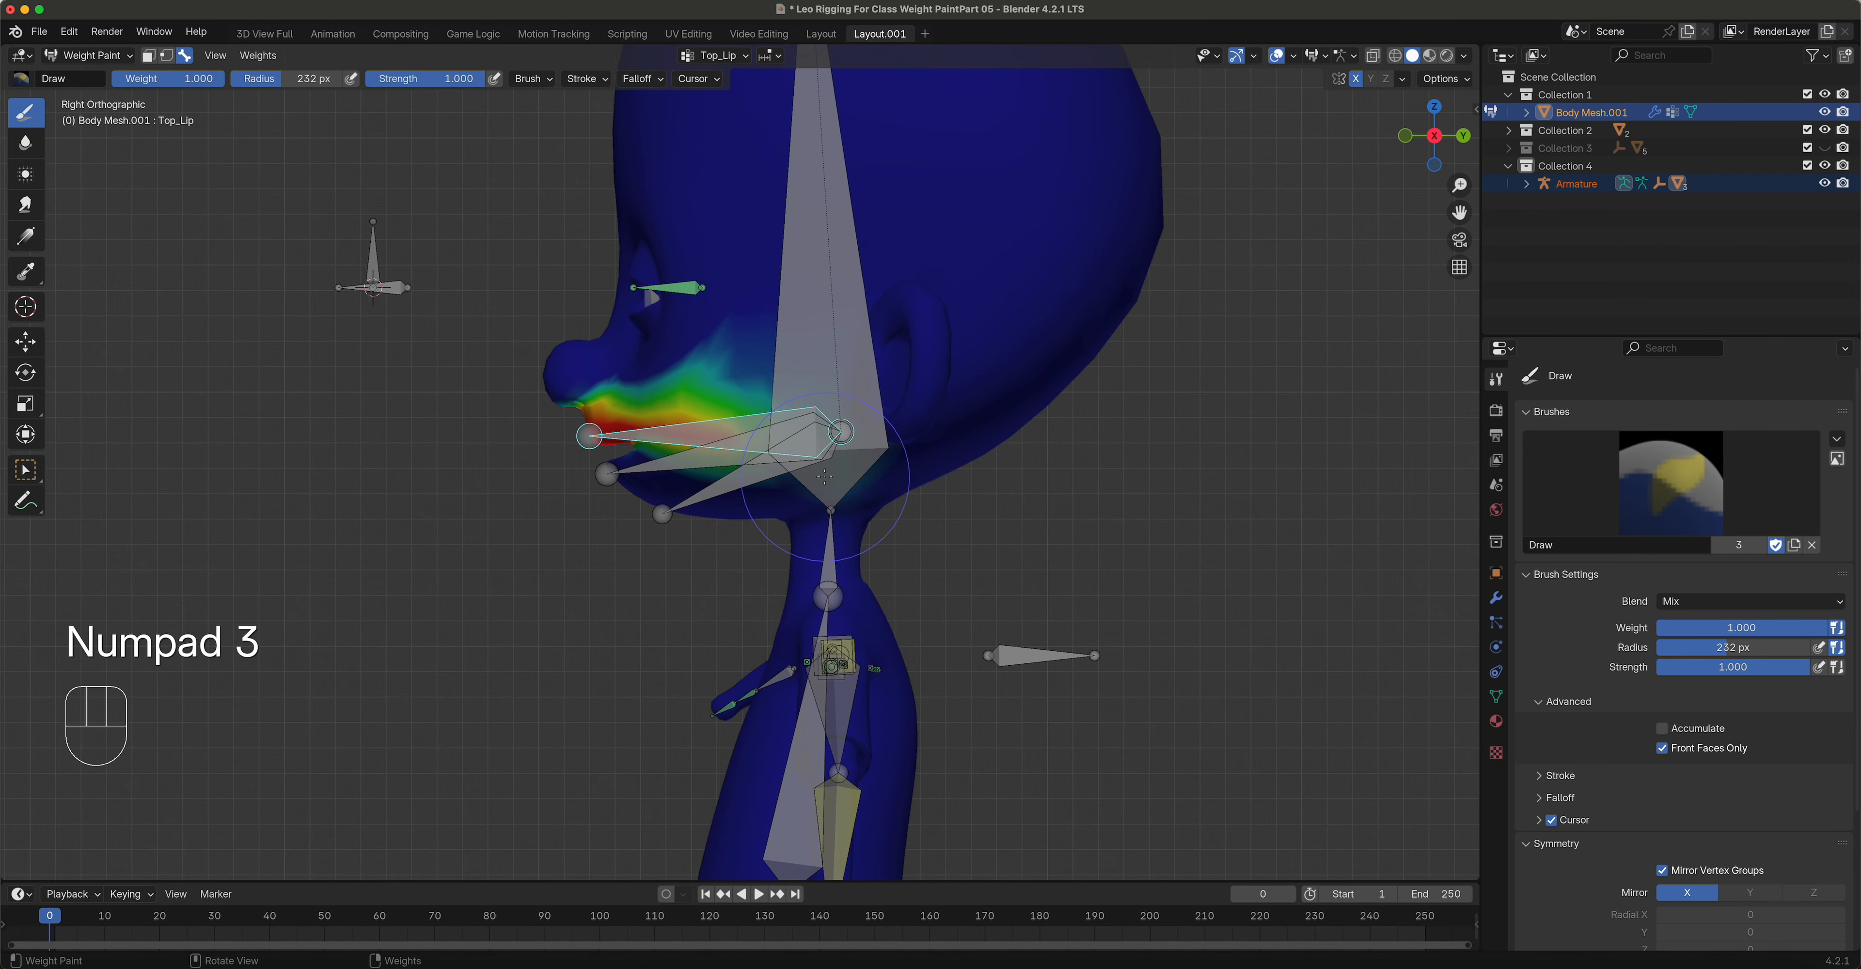
key(r)
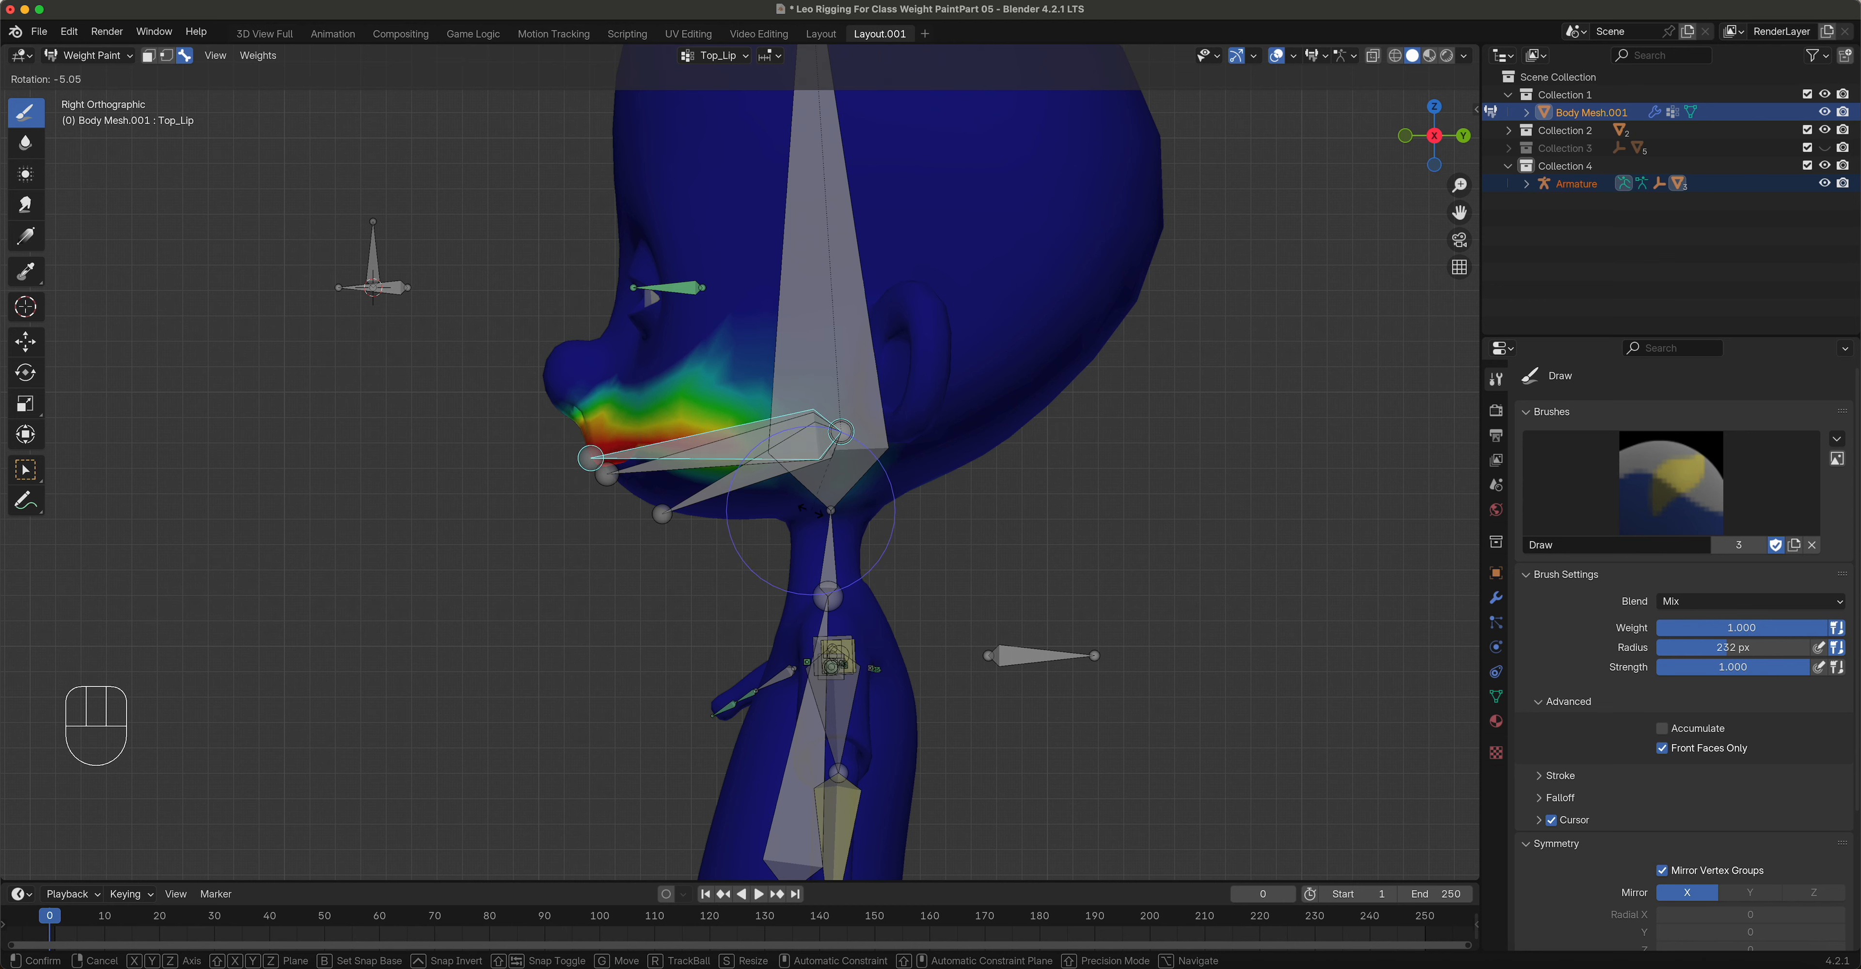
click(813, 515)
Step: Subtract Top_Lip weight under the nose and along the upper edge of the cheek in the side view
scroll(742, 520, up, 4)
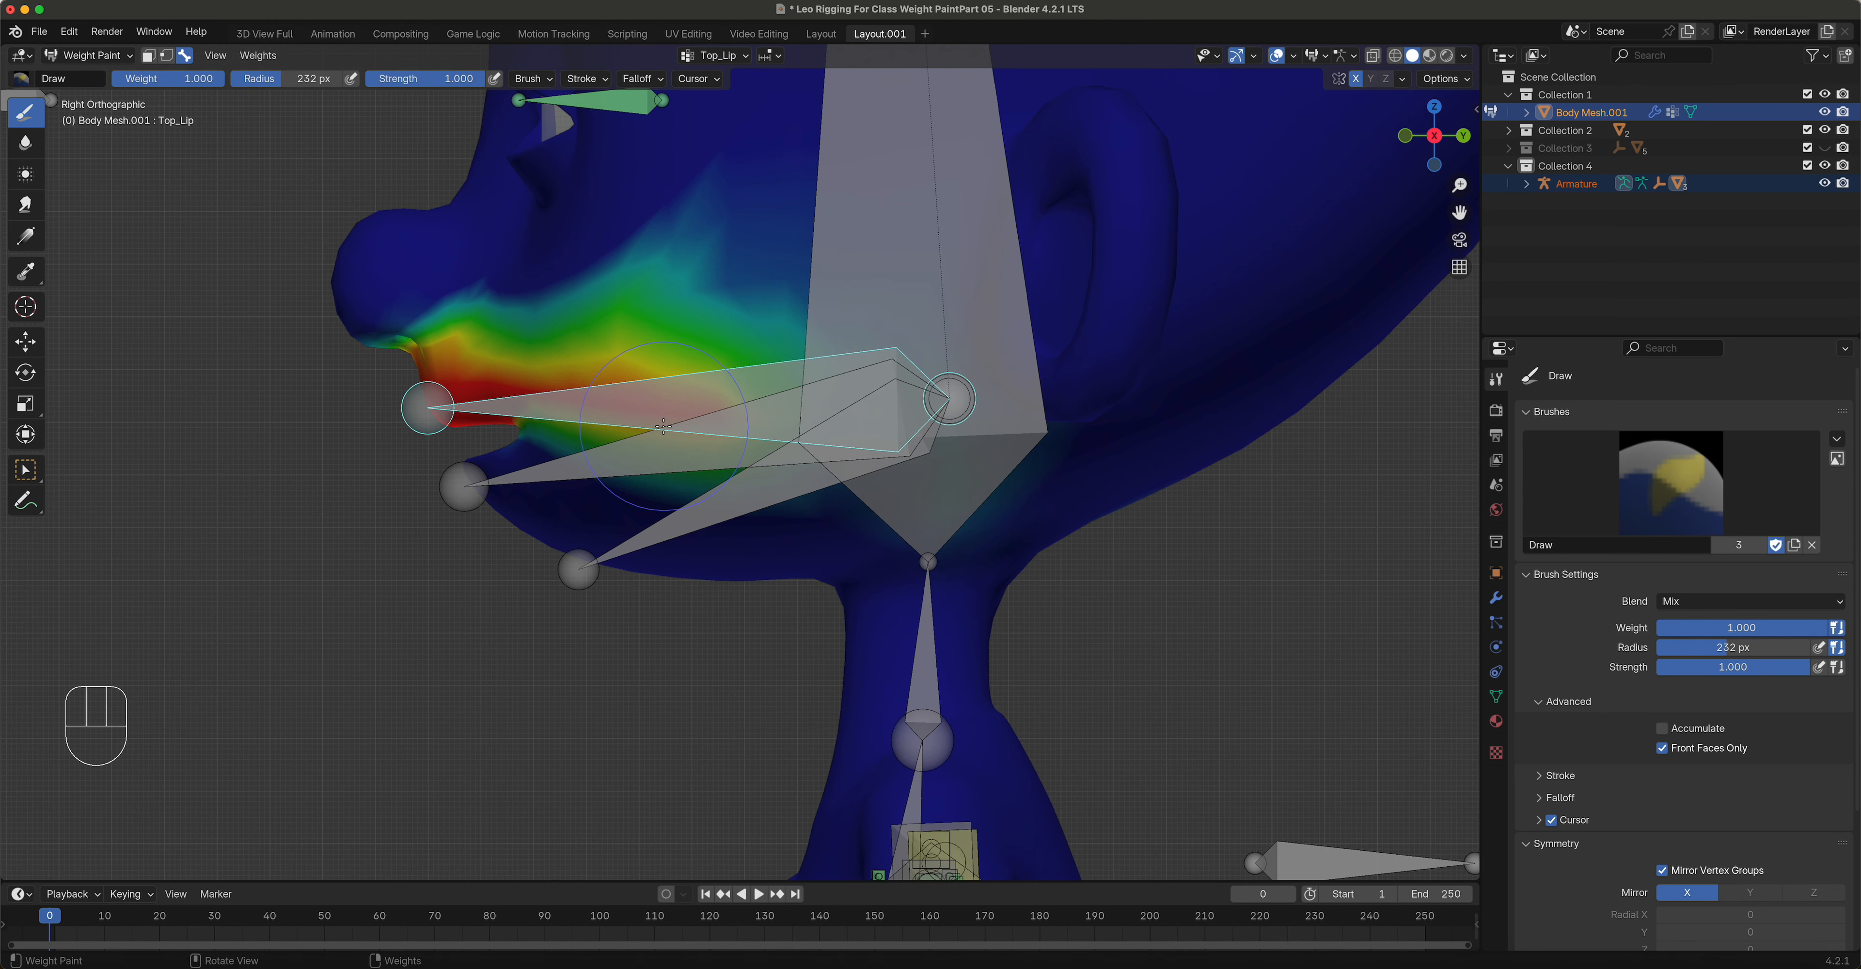
shift+middle_drag(568, 386, 633, 482)
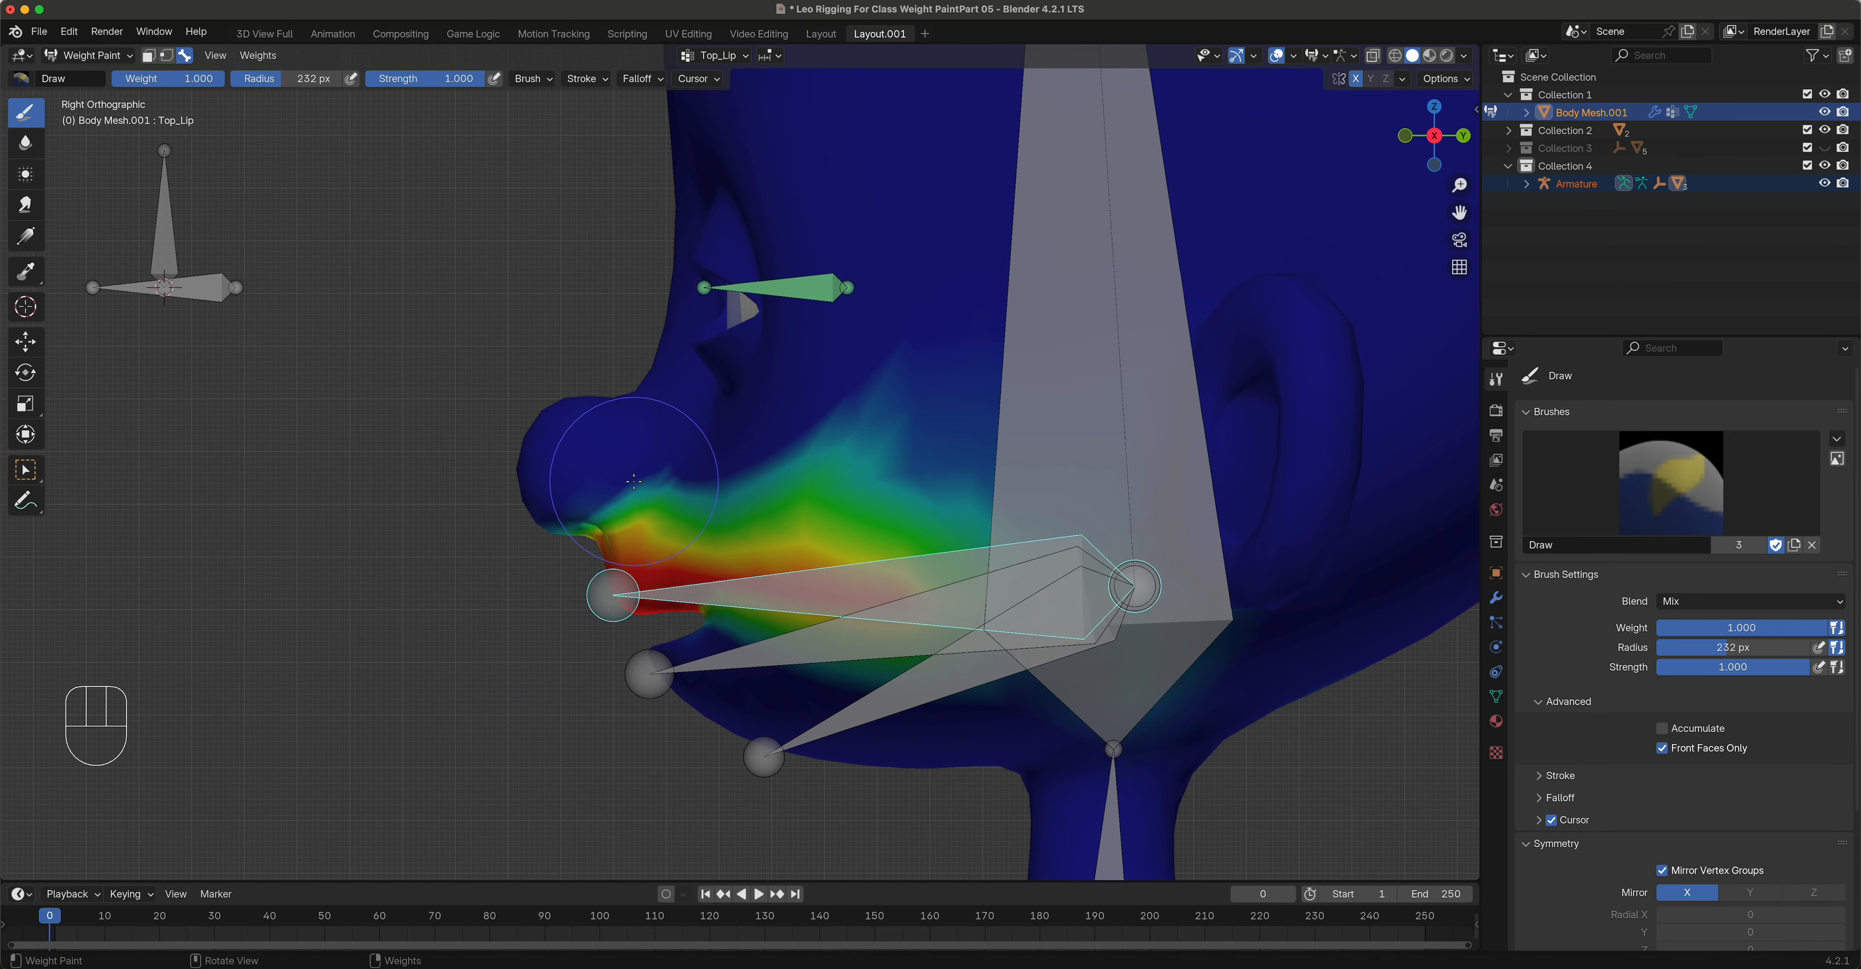
alt+click(611, 503)
mouse_move(660, 496)
ctrl+mouse_down()
mouse_move(583, 515)
mouse_move(860, 432)
mouse_move(810, 424)
mouse_move(827, 444)
mouse_move(918, 441)
mouse_move(676, 460)
mouse_move(893, 427)
mouse_move(923, 436)
mouse_move(919, 497)
ctrl+mouse_up()
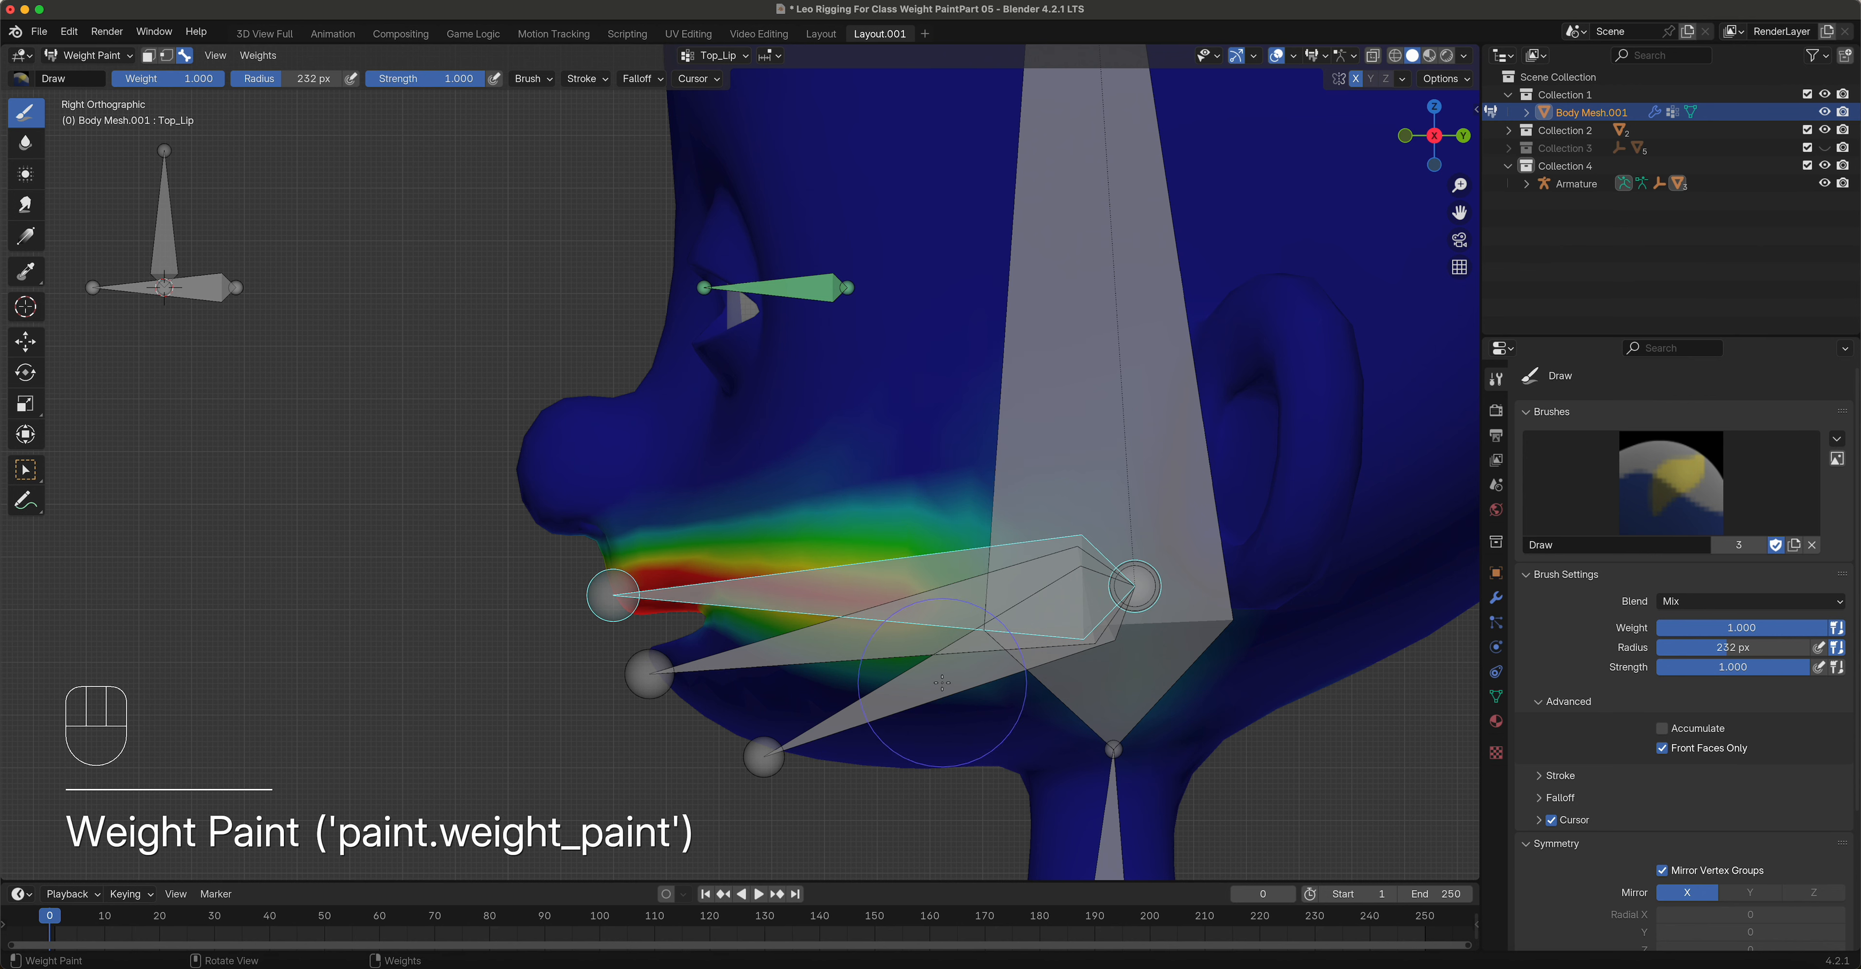
Step: Add Jaw weight around the jaw hinge and rear cheek, and test the Jaw bone's rotation
alt+click(1131, 617)
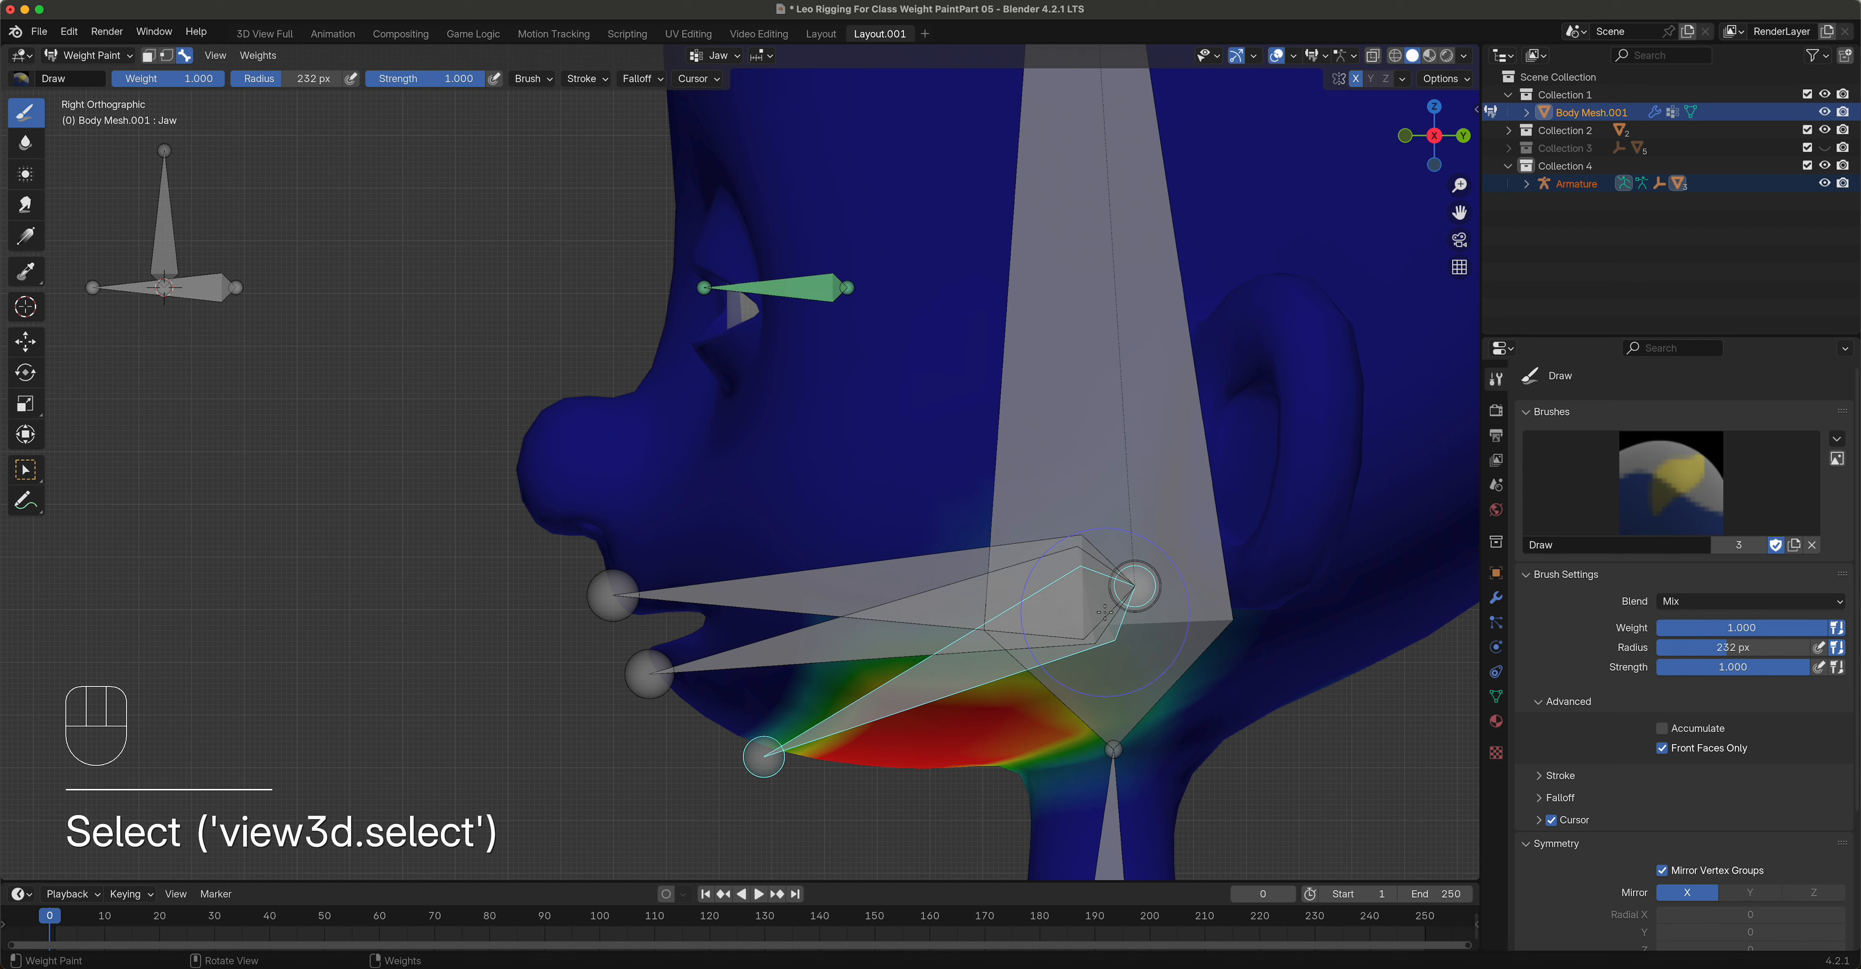
drag(1108, 614, 1105, 583)
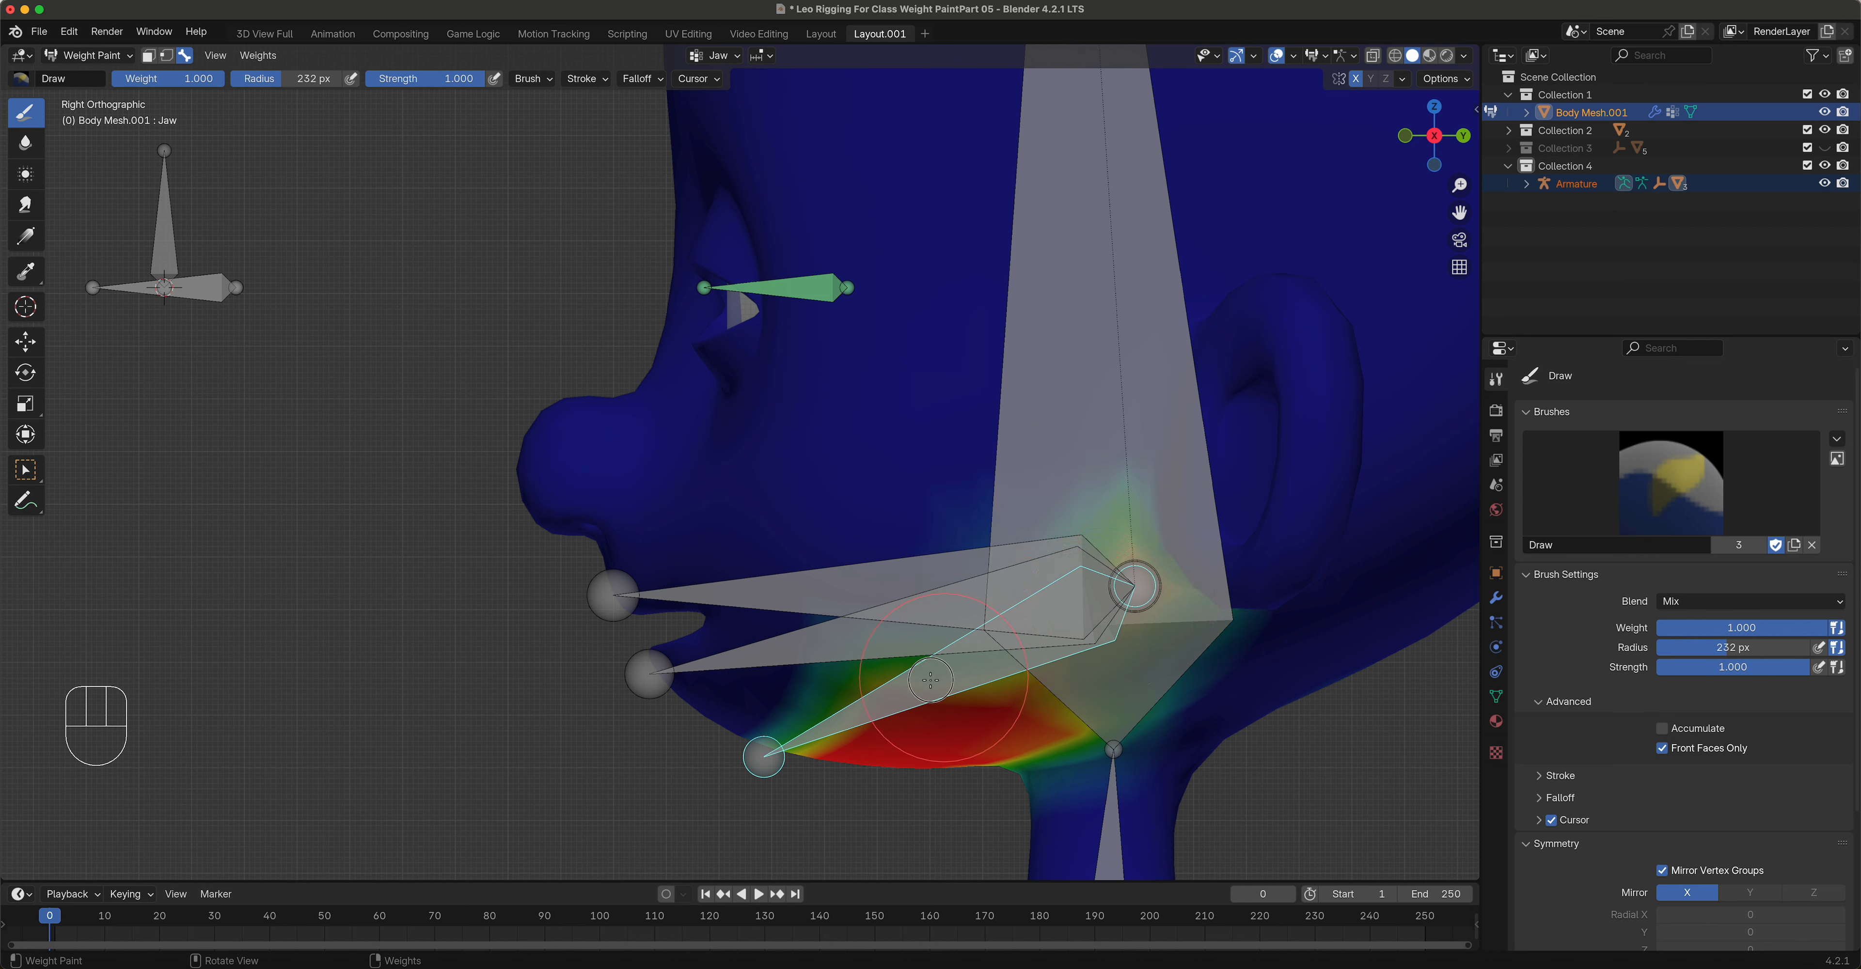
drag(931, 679, 1070, 590)
drag(959, 673, 1004, 662)
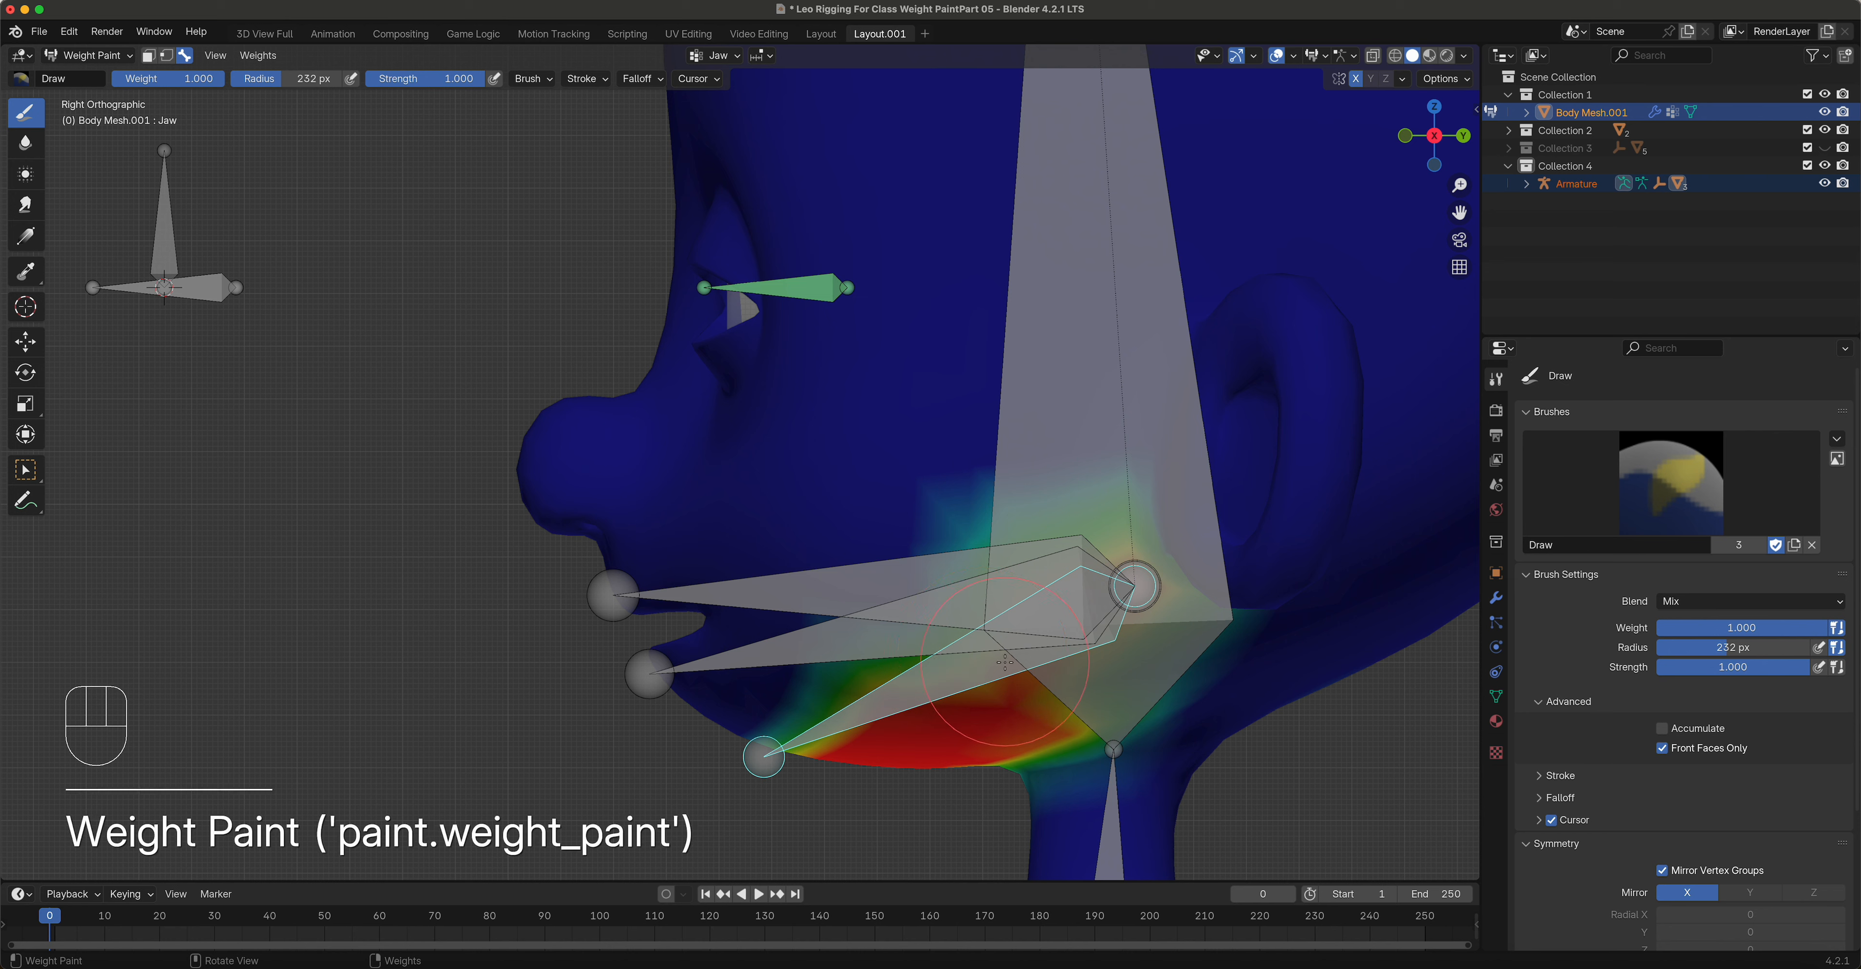
key(r)
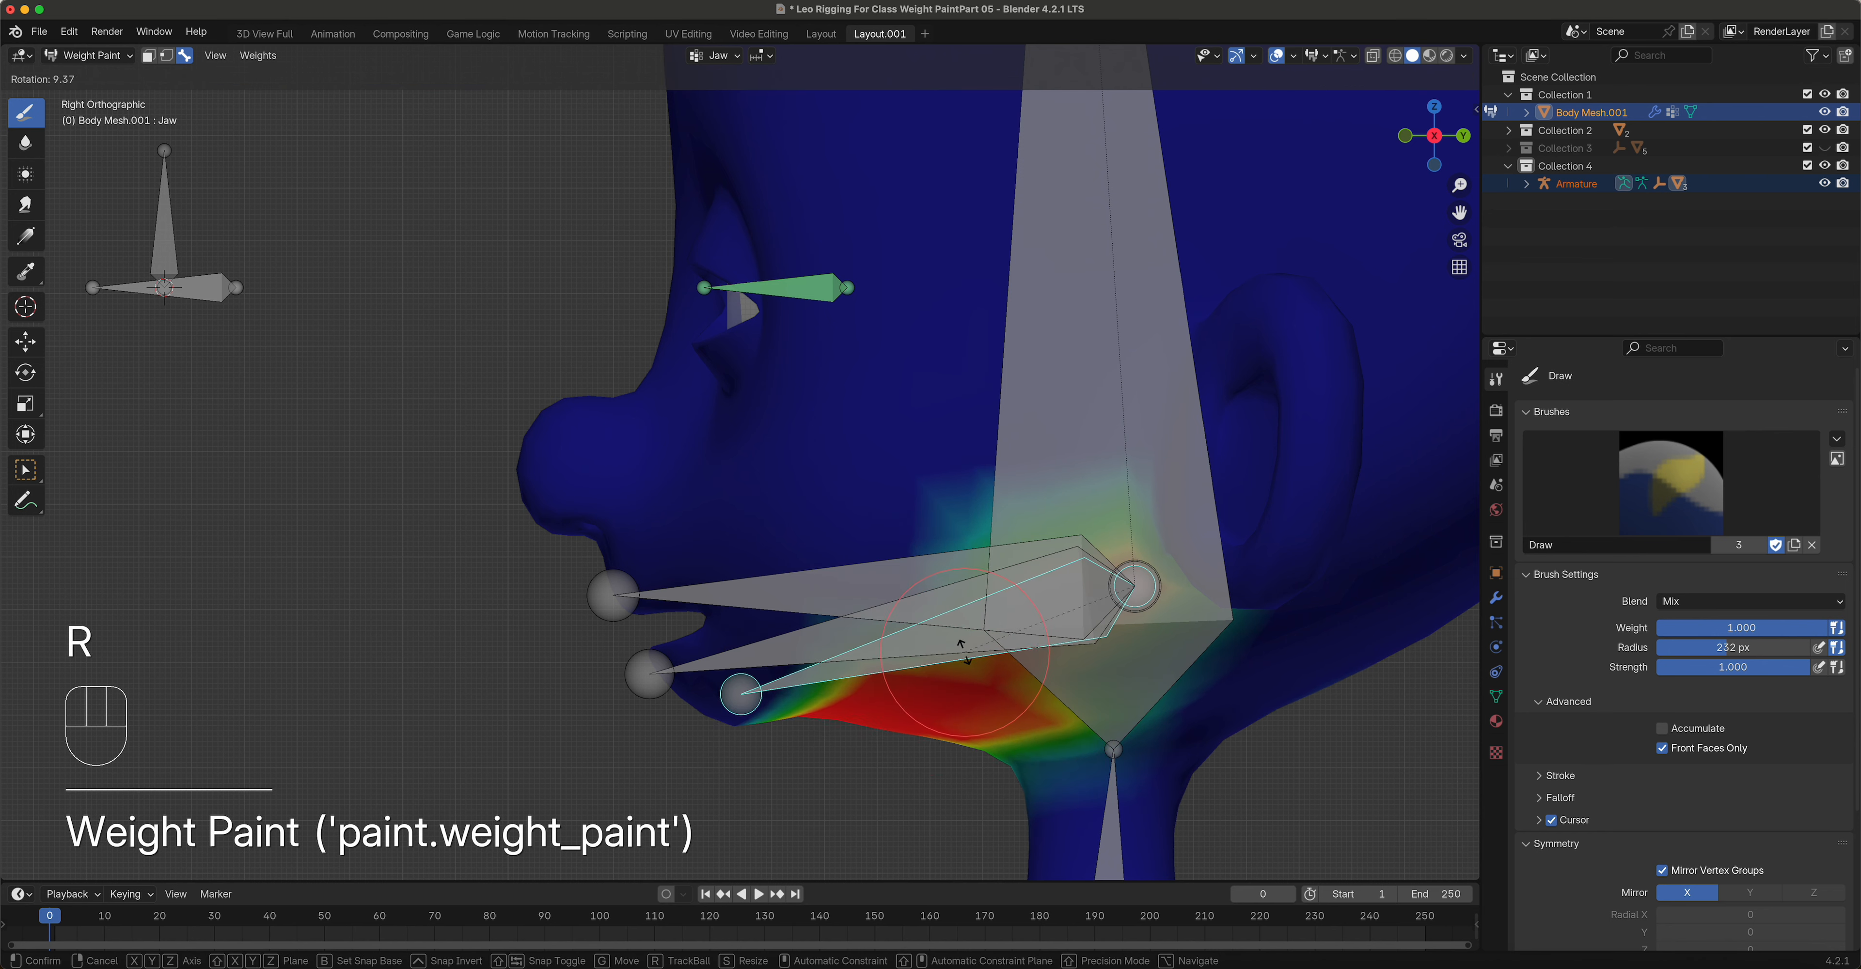
click(1002, 663)
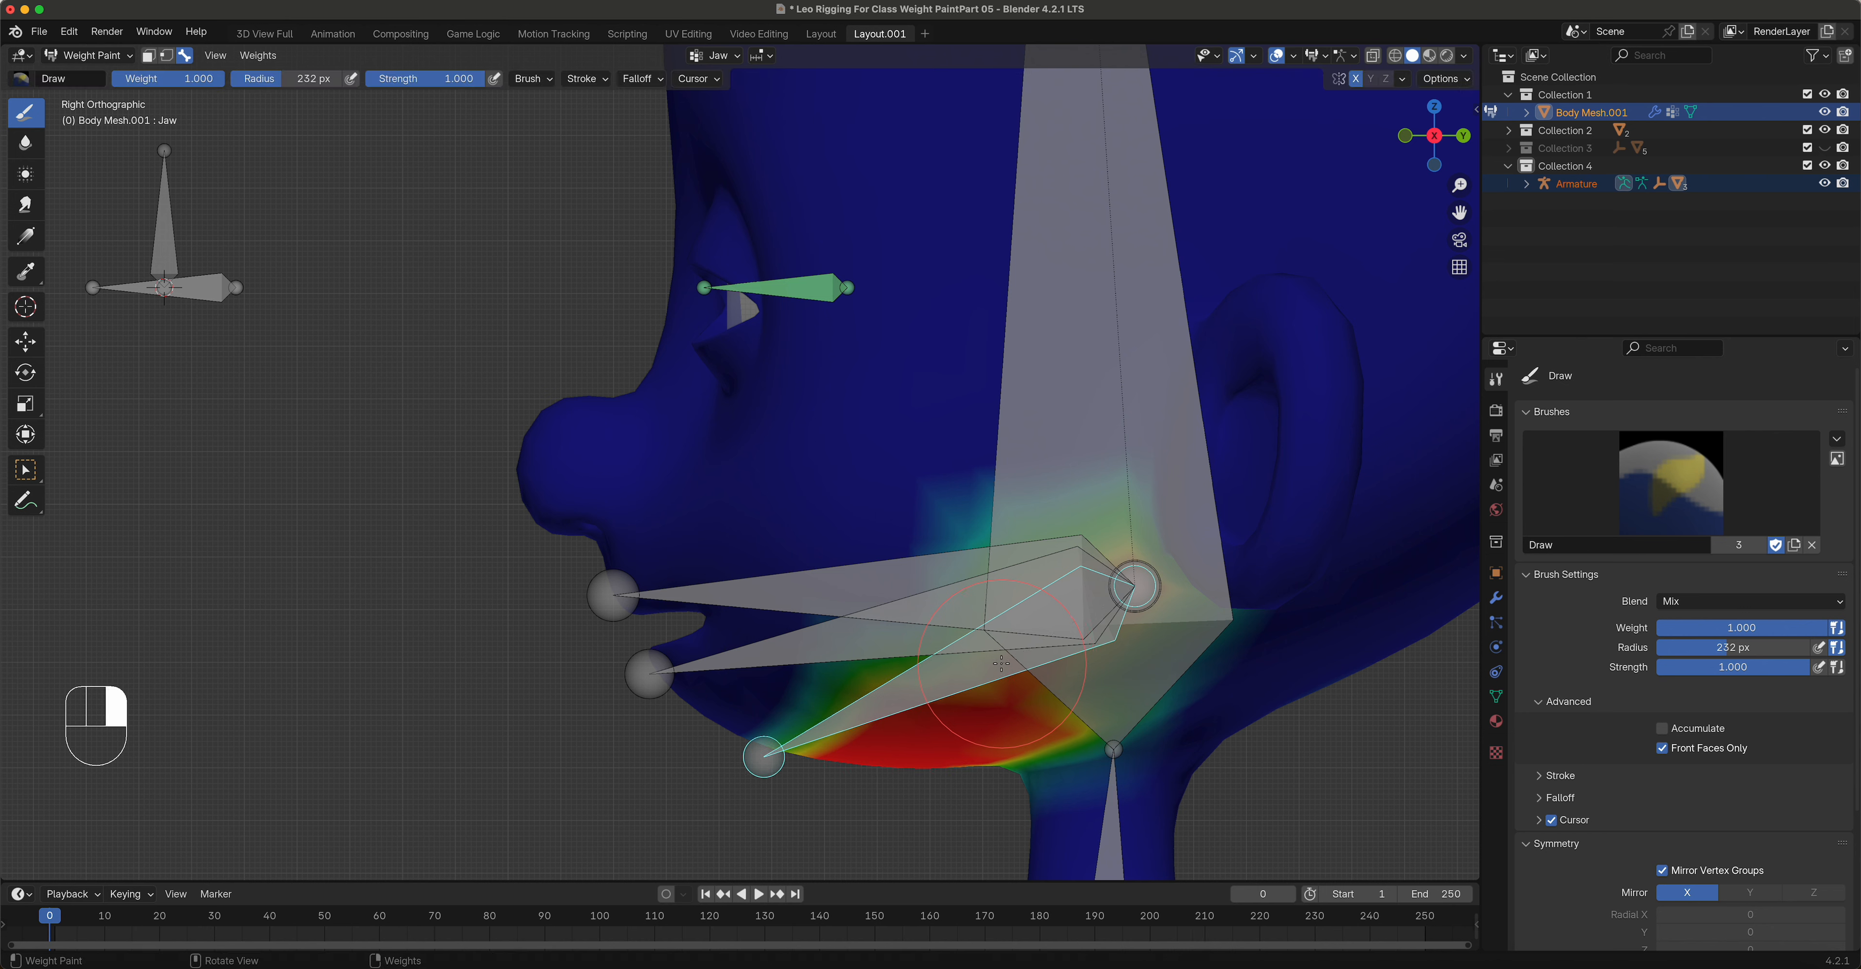
Step: Select the Head bone and subtract its weight from the neck just below the chin
alt+click(1132, 434)
scroll(1063, 486, down, 3)
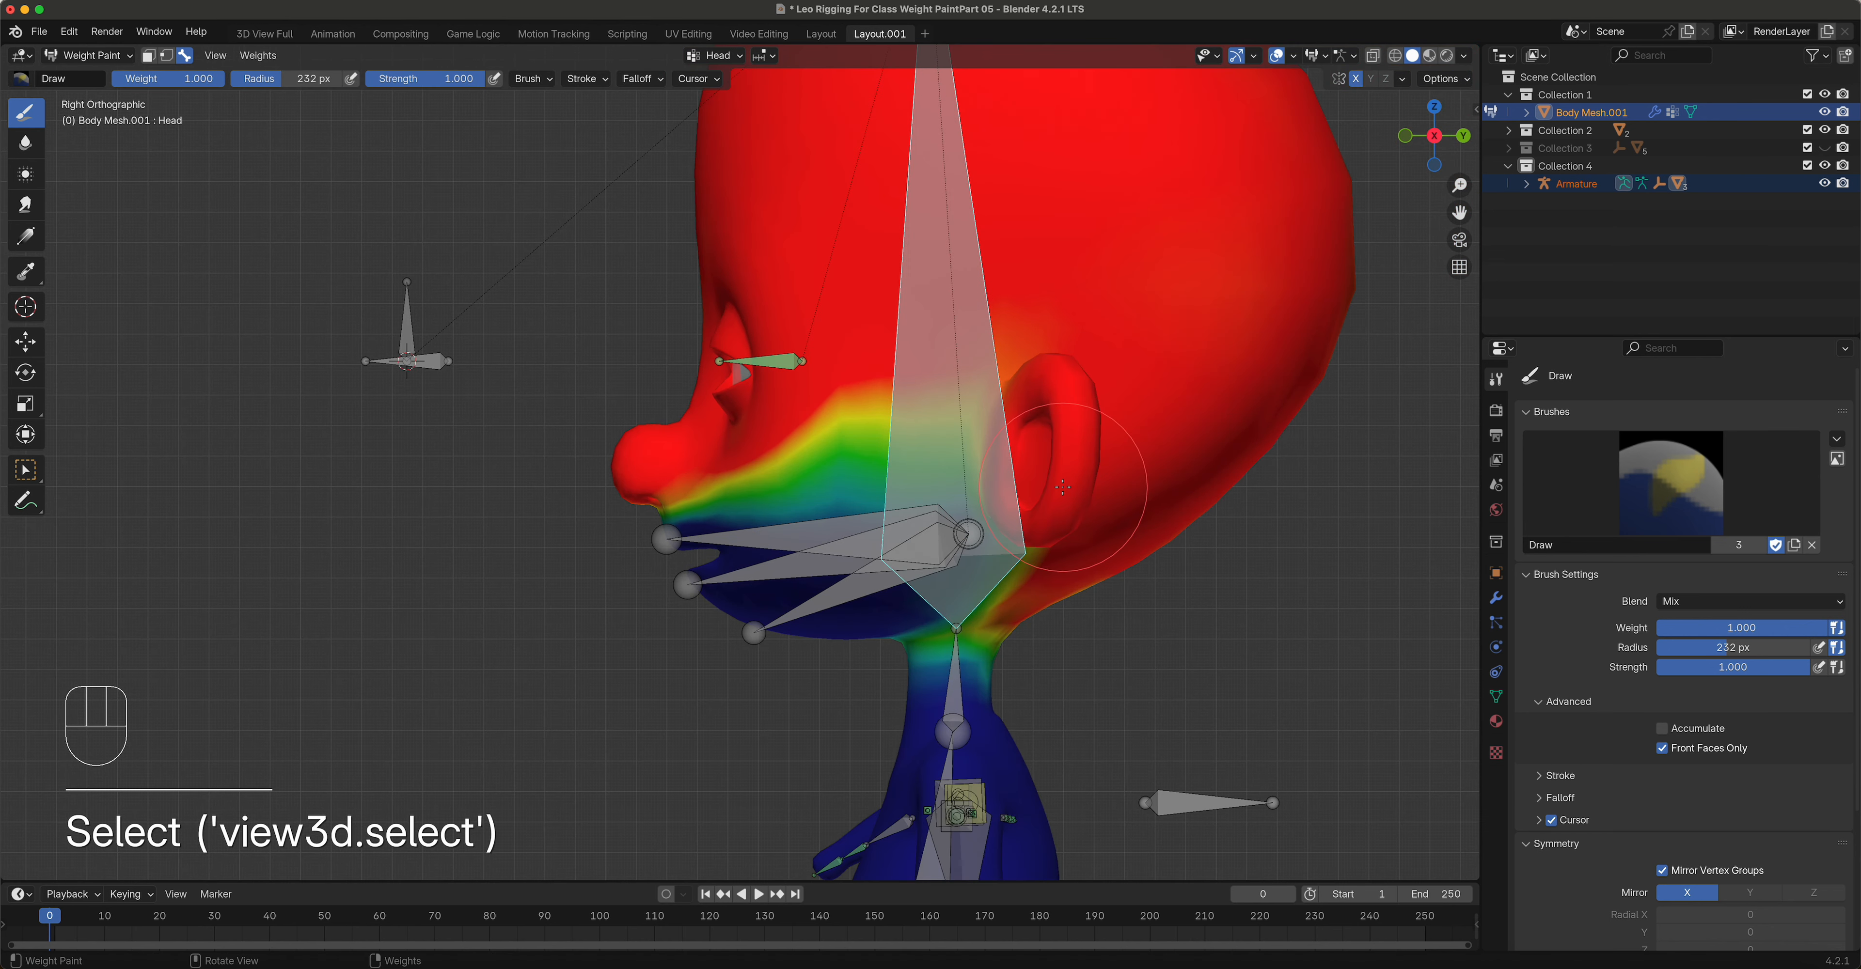
scroll(1003, 659, up, 1)
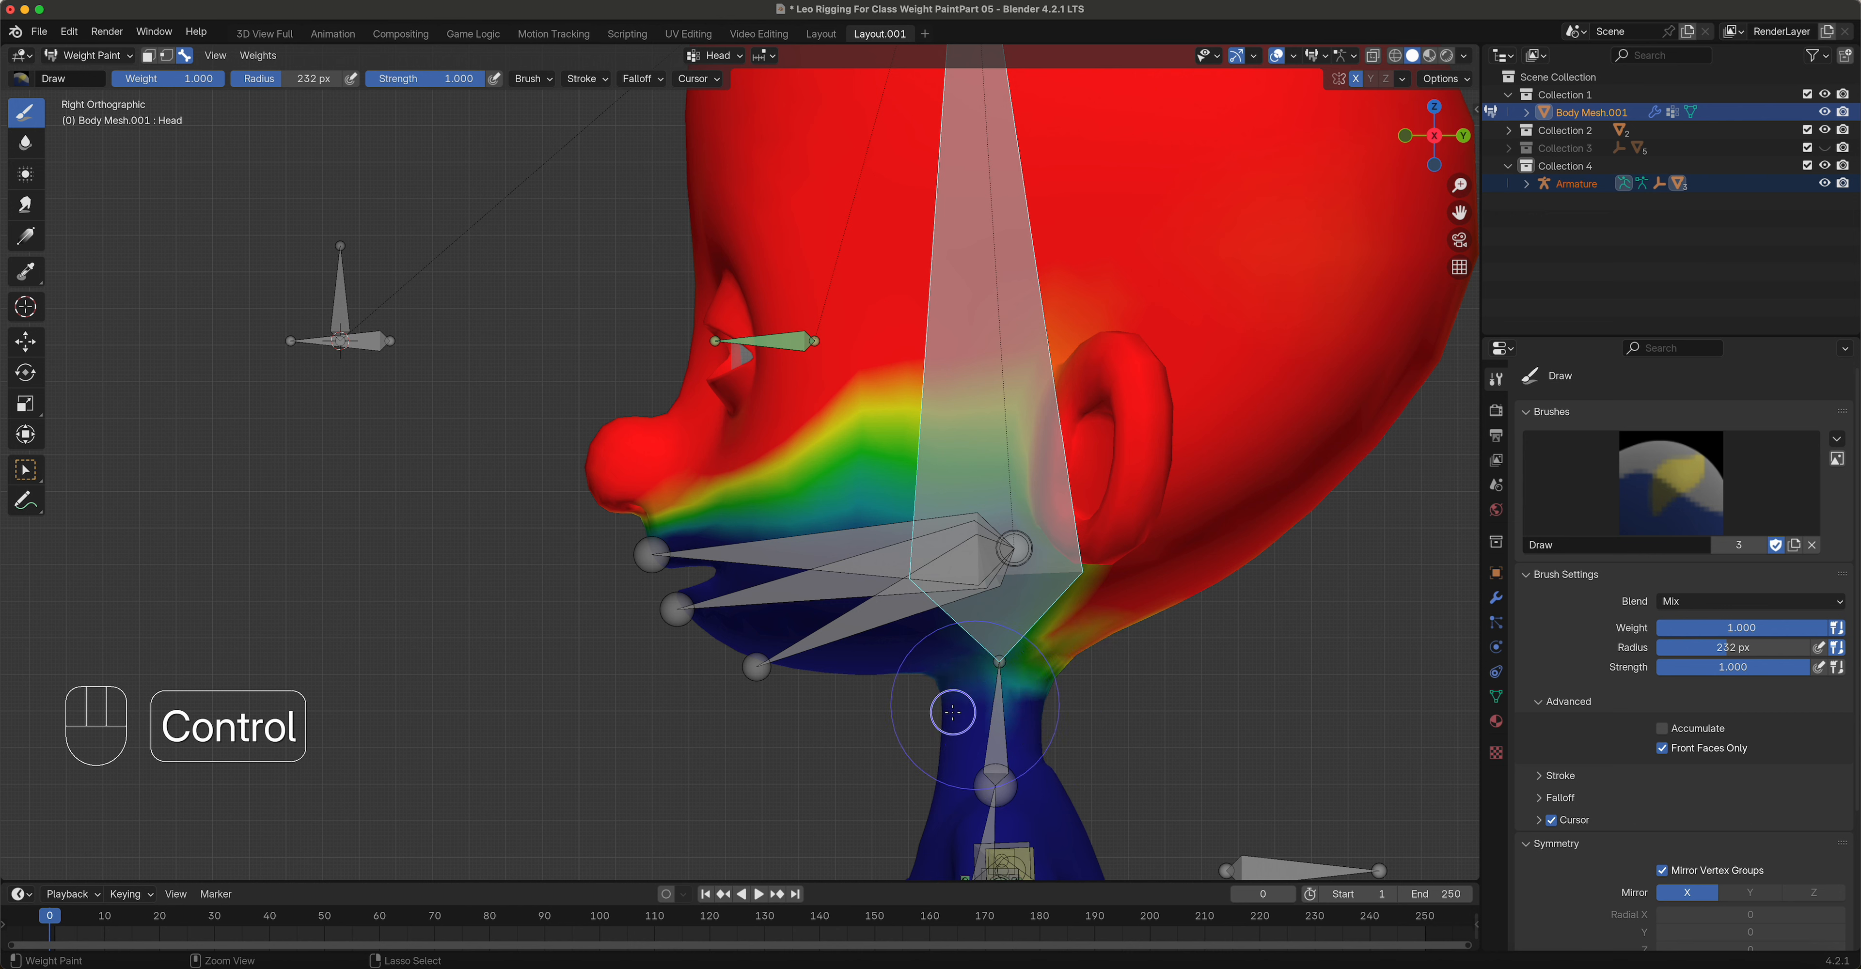
drag(942, 713, 988, 722)
Step: Select the Neck bone, turn off Front Faces Only, and add weight to the middle of the neck
alt+click(992, 729)
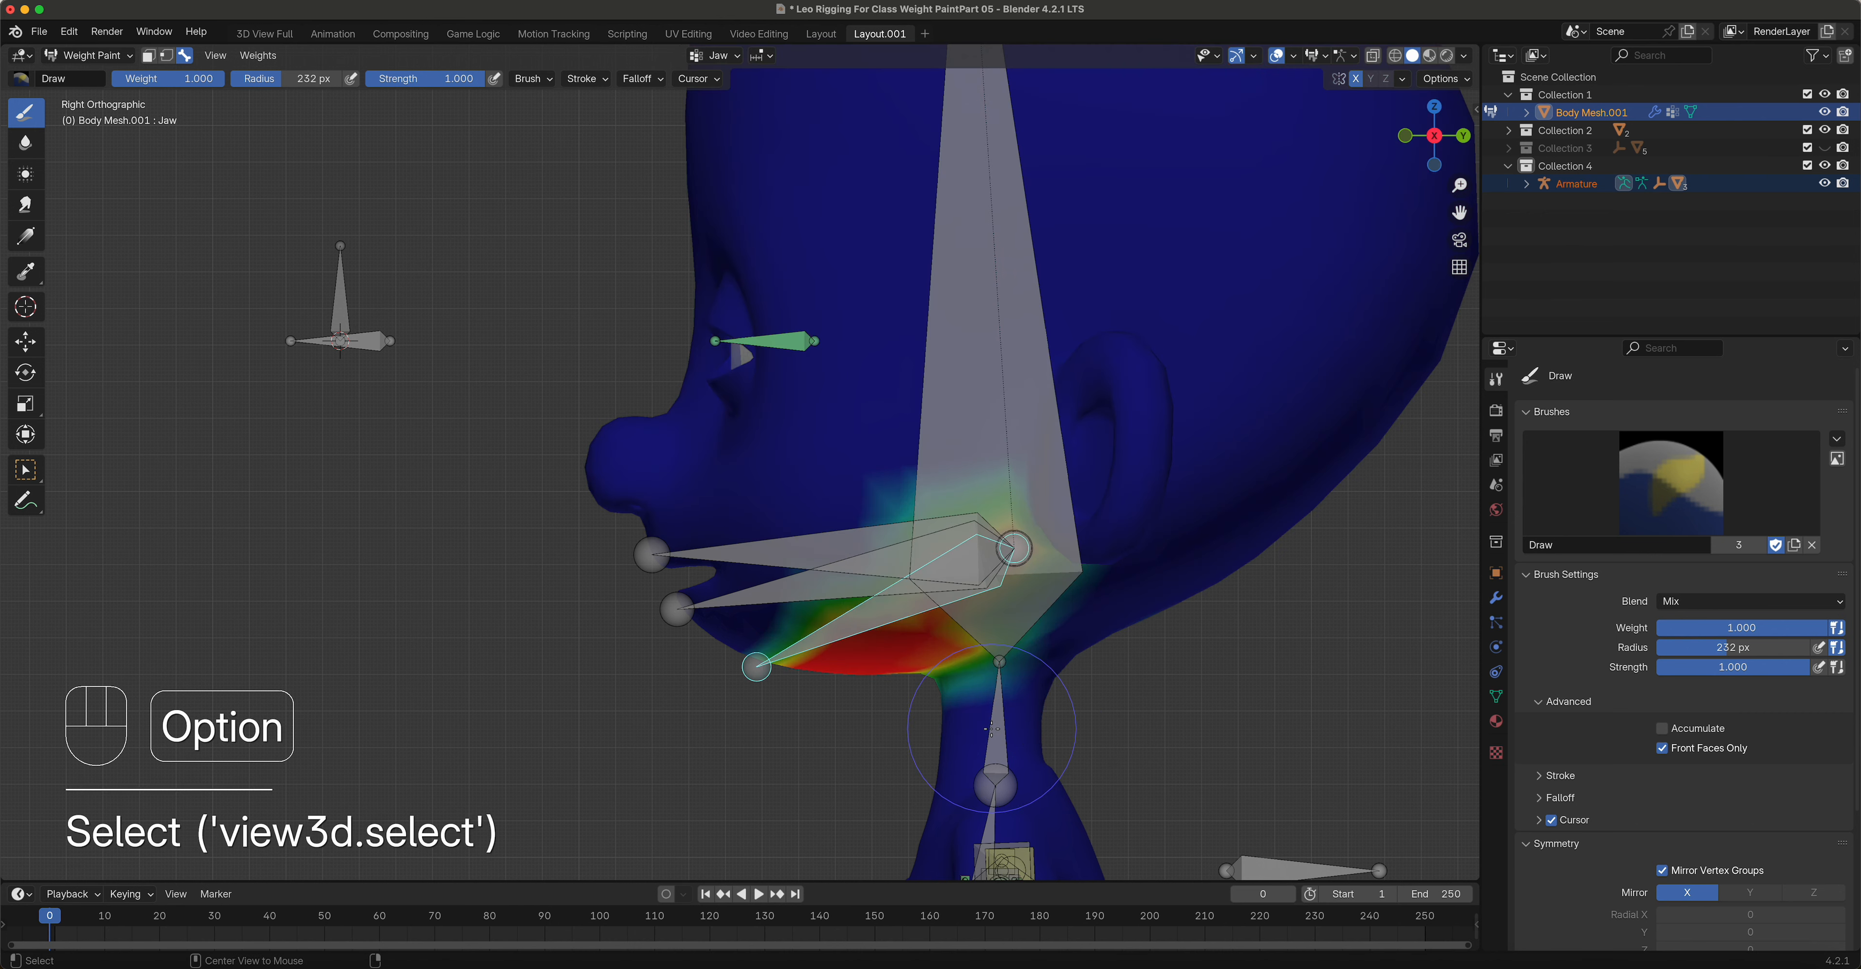
alt+click(997, 728)
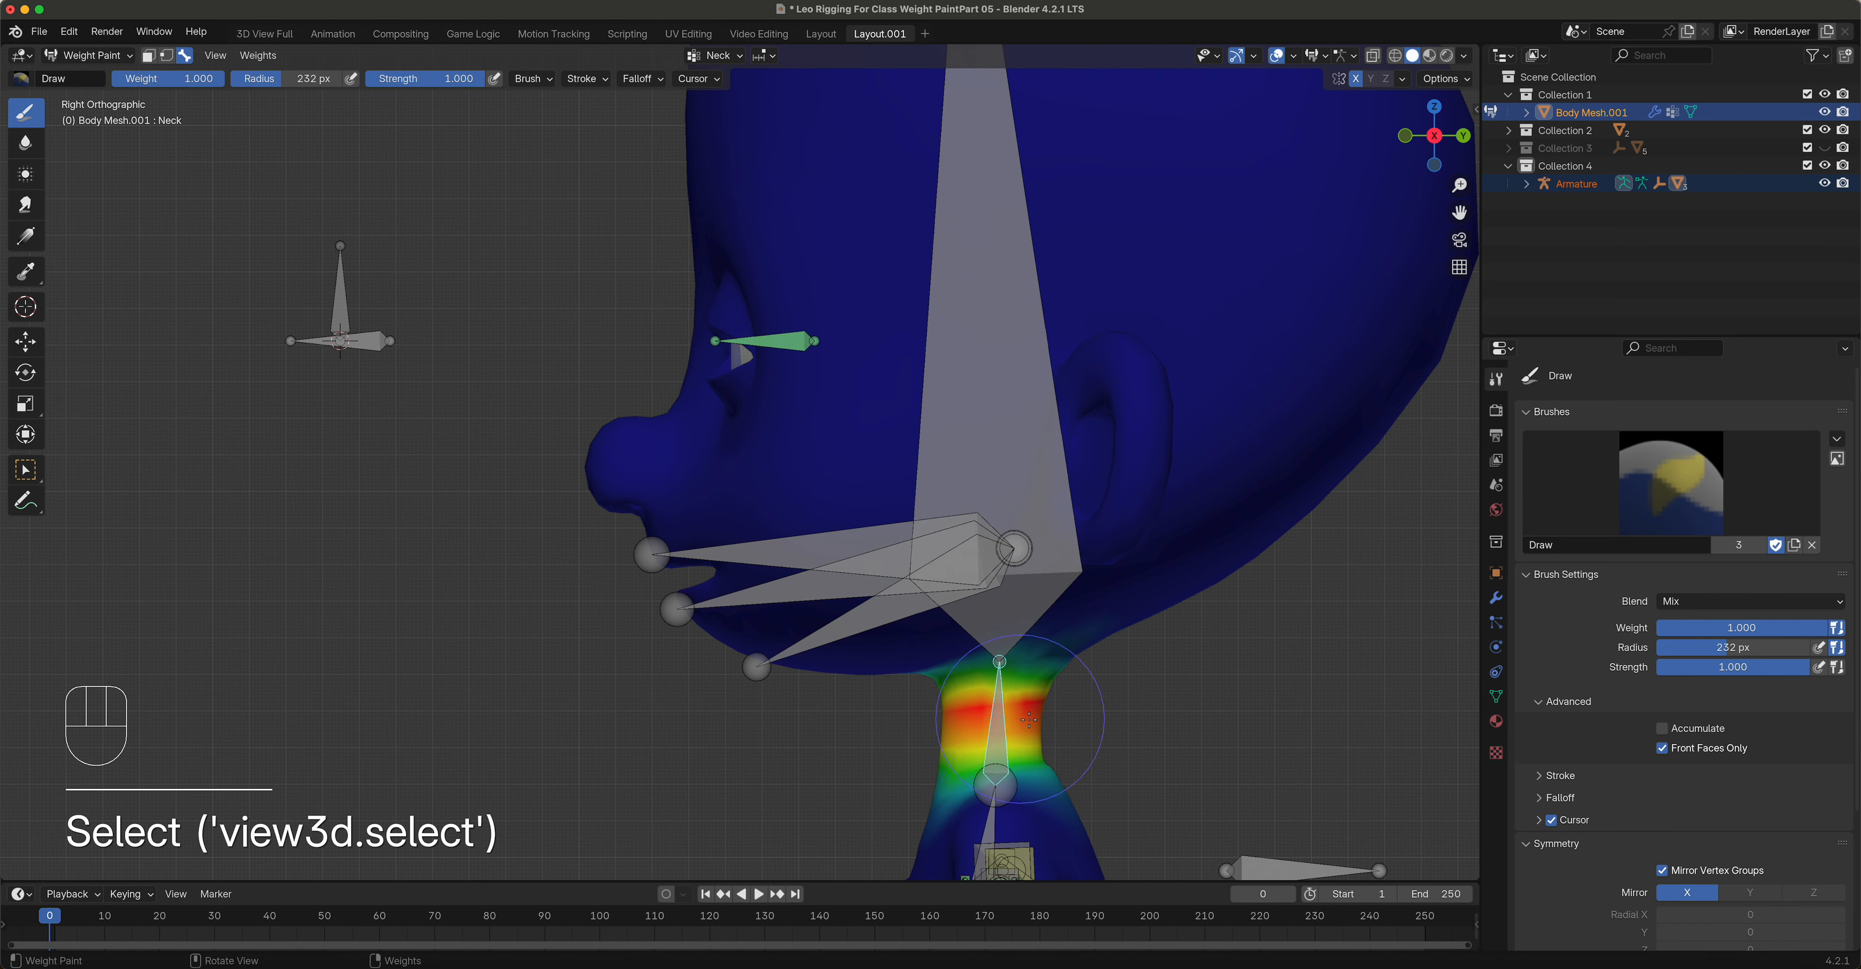
click(926, 727)
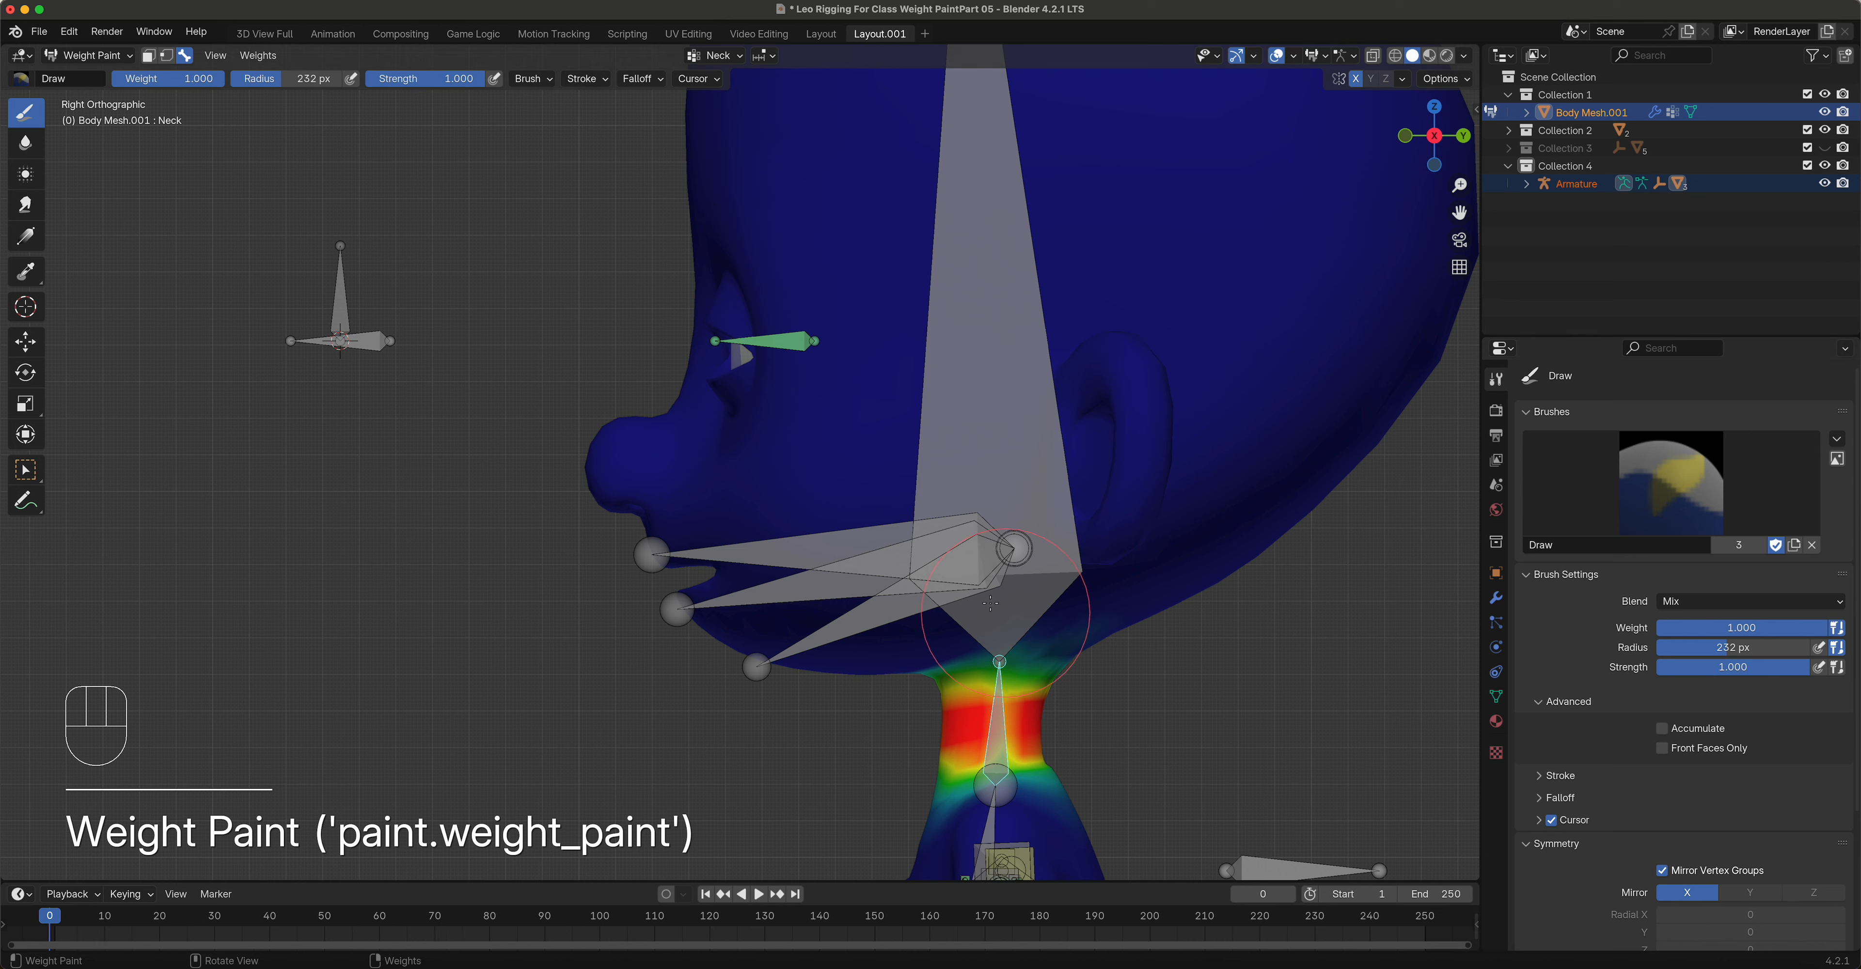
Step: Switch back to the Head bone and subtract its leftover weight on the neck through both sides of the mesh
key(alt)
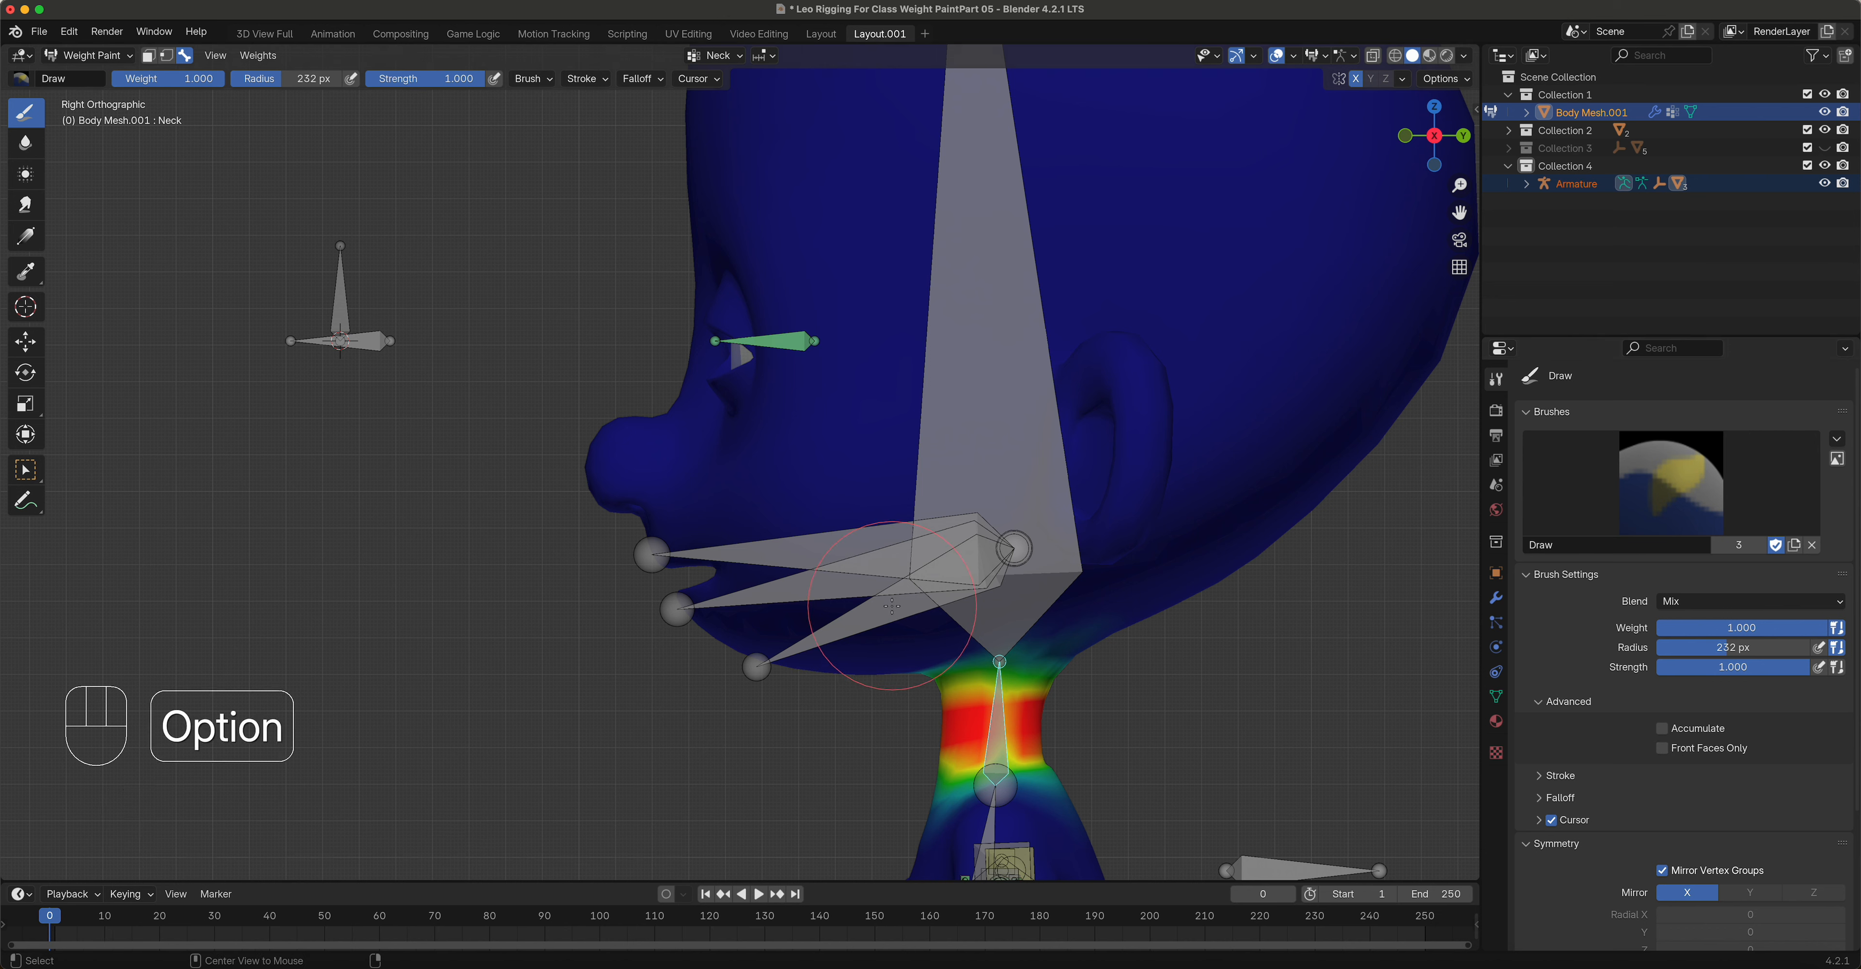
alt+click(998, 613)
key(ctrl)
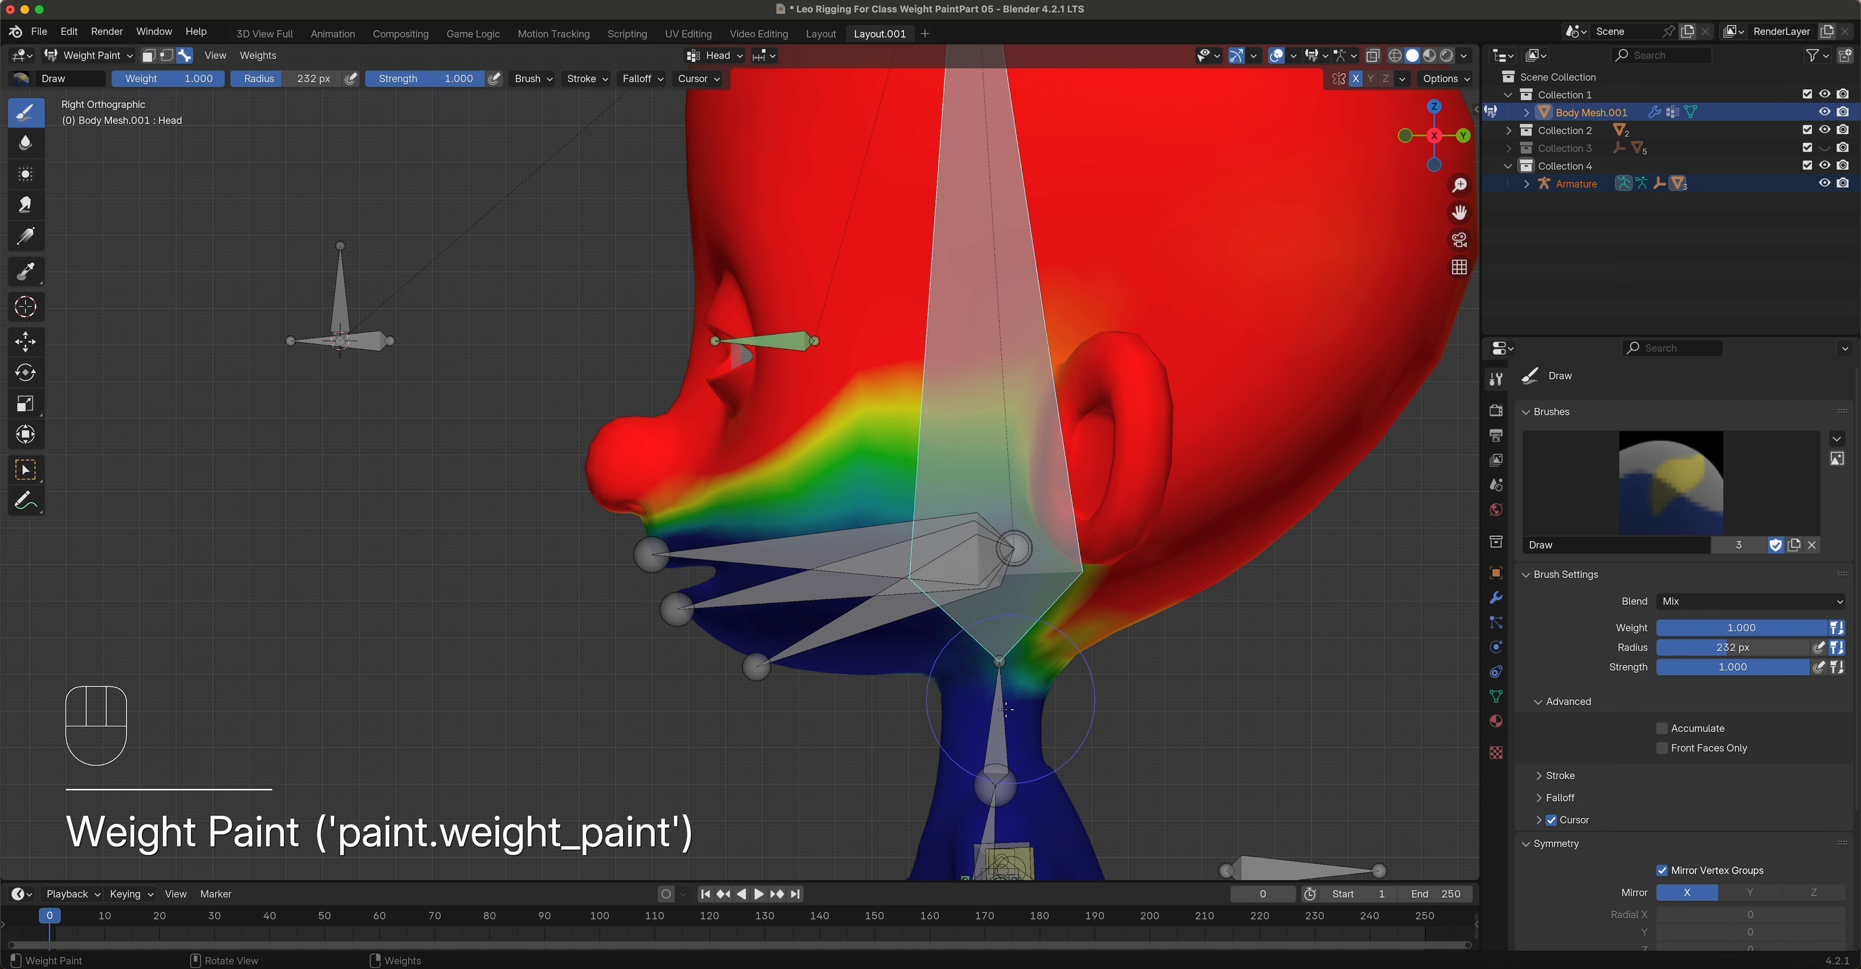
Step: Add more Neck weight across the middle of the neck and test the Neck bone by rotating it forward
alt+click(1026, 724)
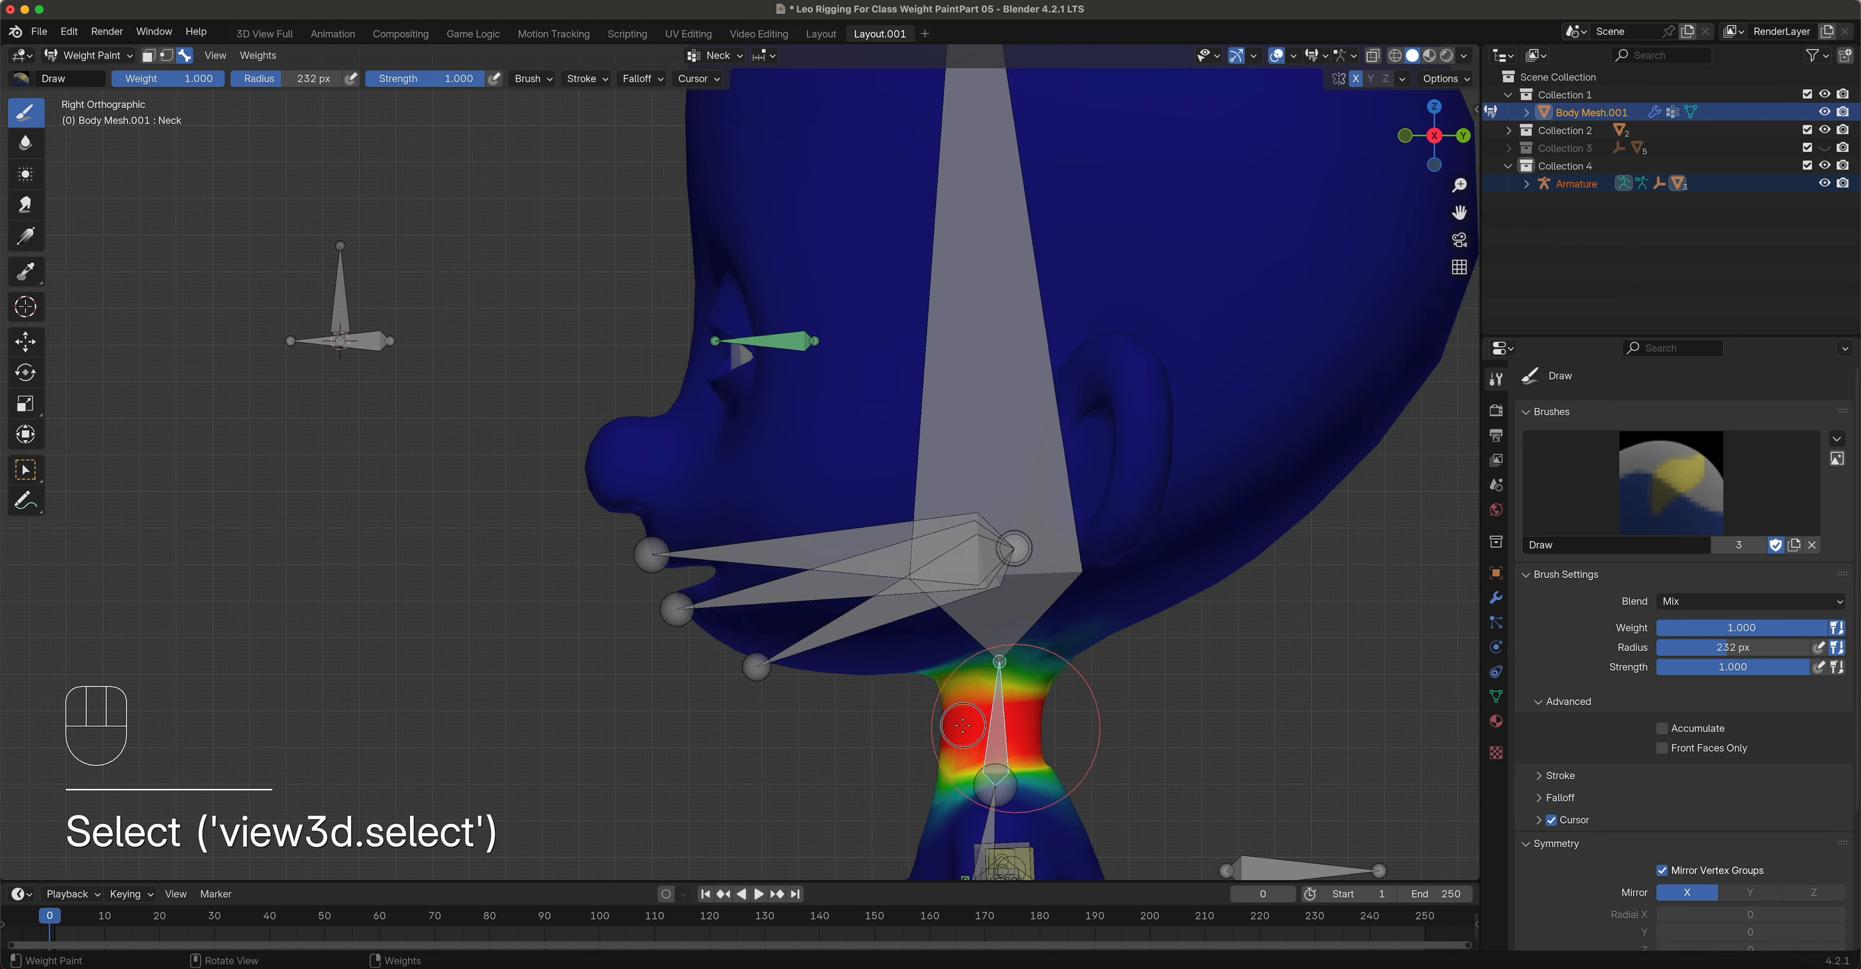
click(1002, 729)
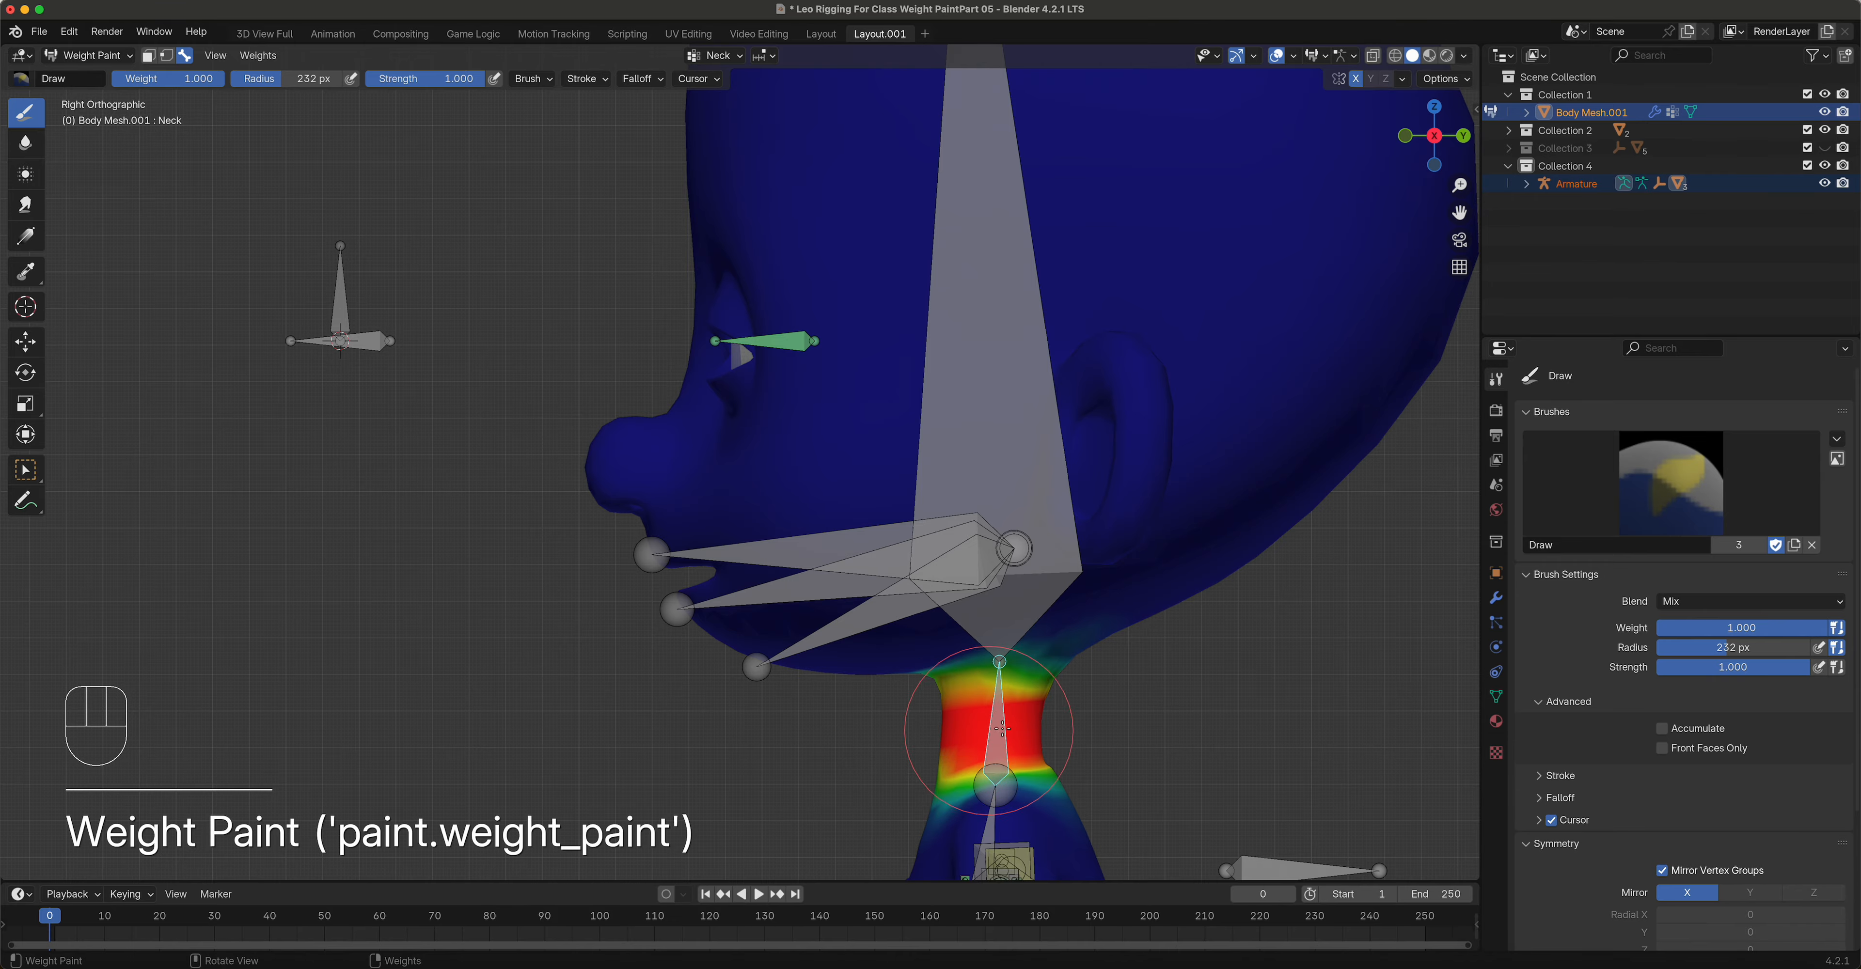
key(r)
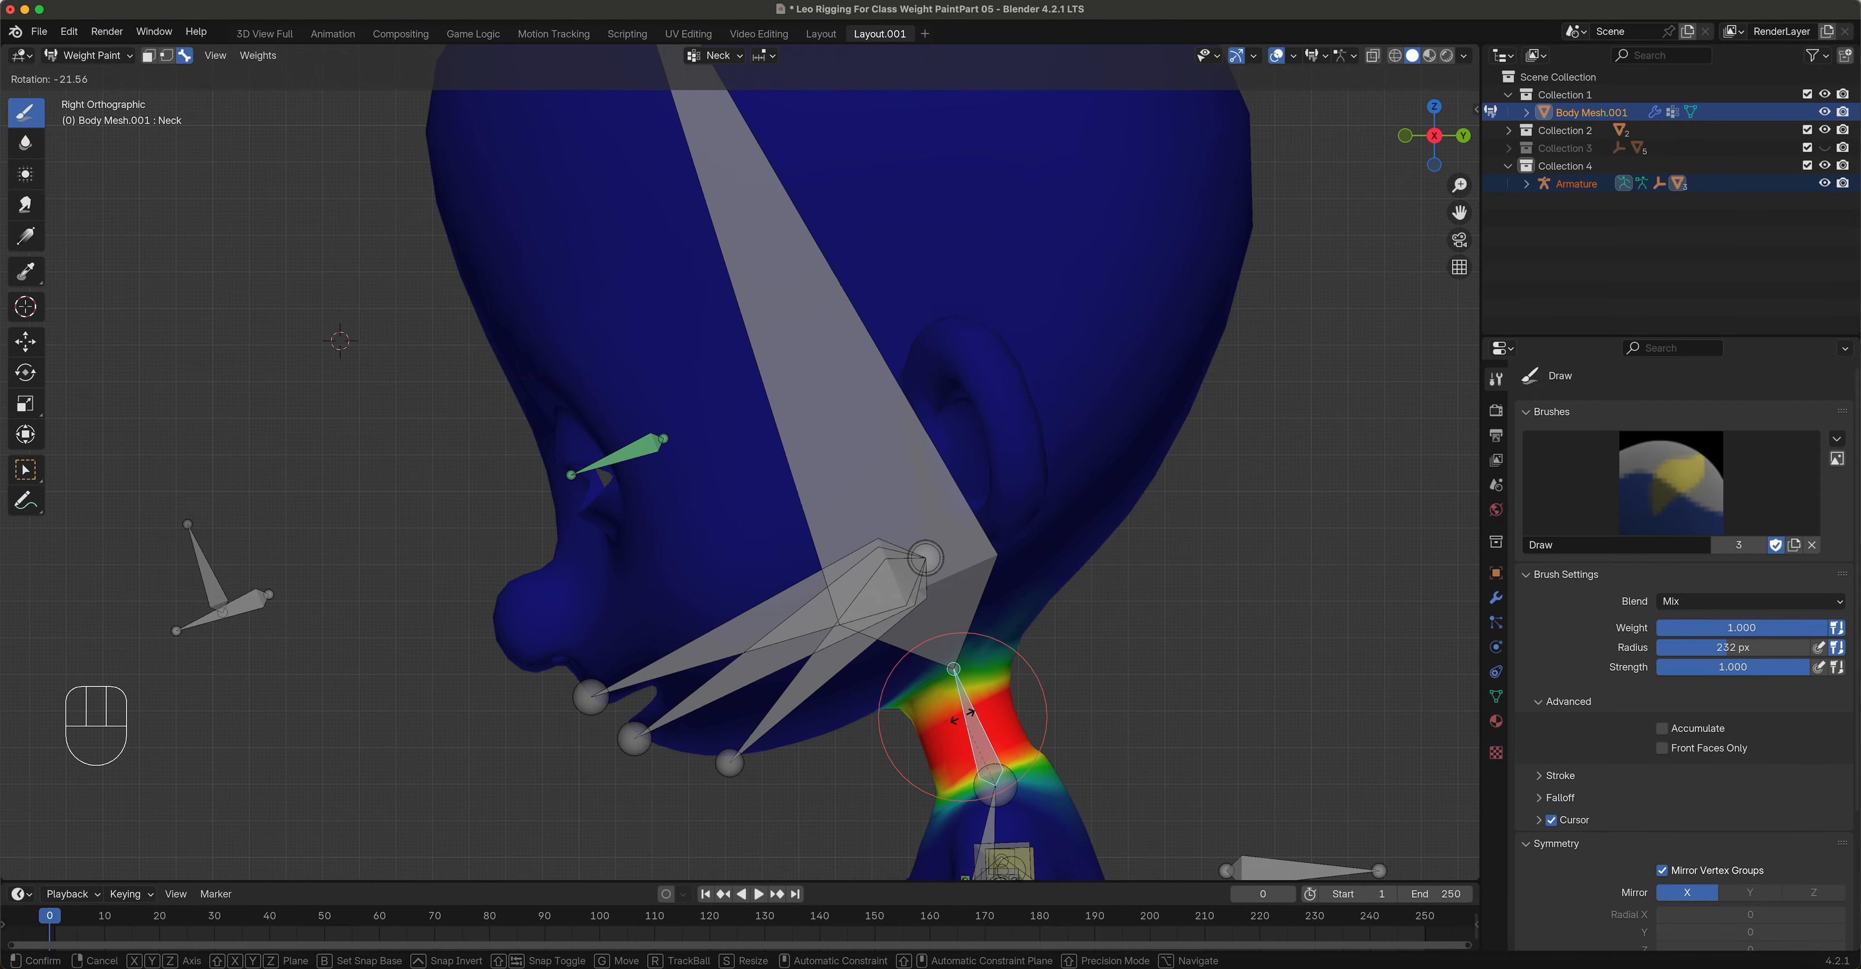
right_click(963, 716)
Step: Select the Middle01.L finger bone and rotate it downward in the front view to curl the middle finger
scroll(963, 716, up, 5)
scroll(964, 715, down, 10)
middle_drag(1041, 689, 1055, 686)
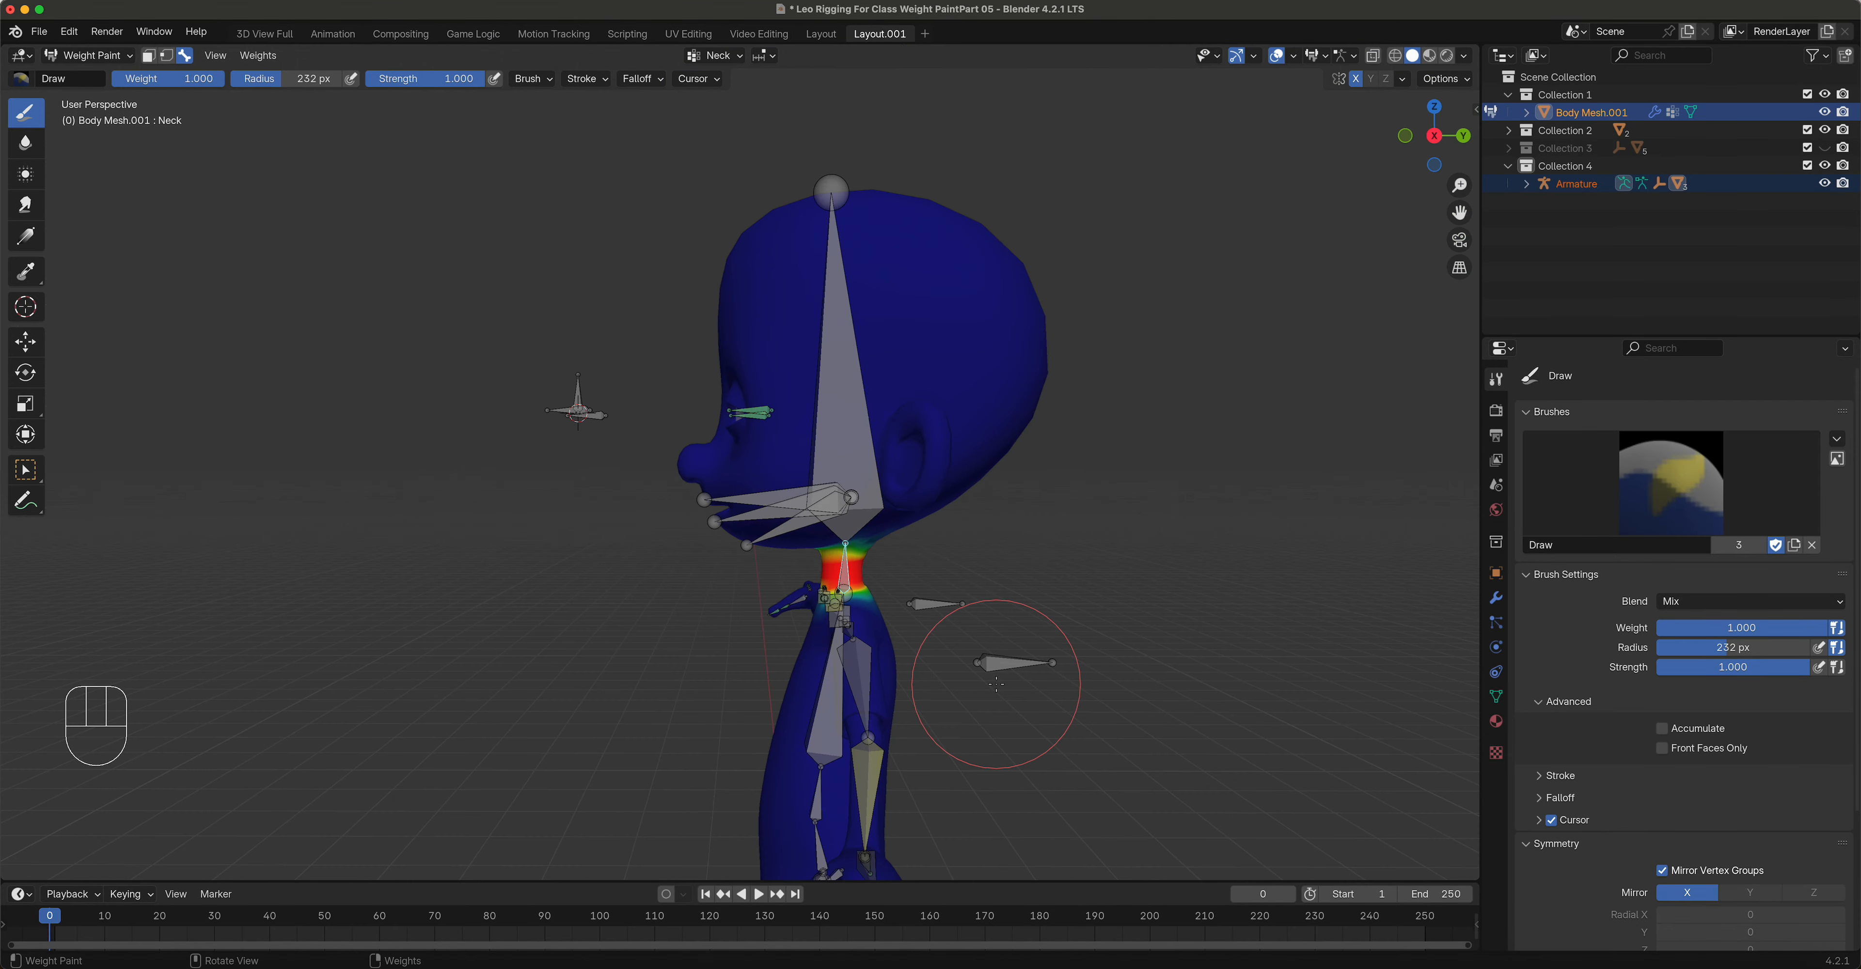
middle_drag(871, 638, 961, 527)
scroll(939, 542, up, 8)
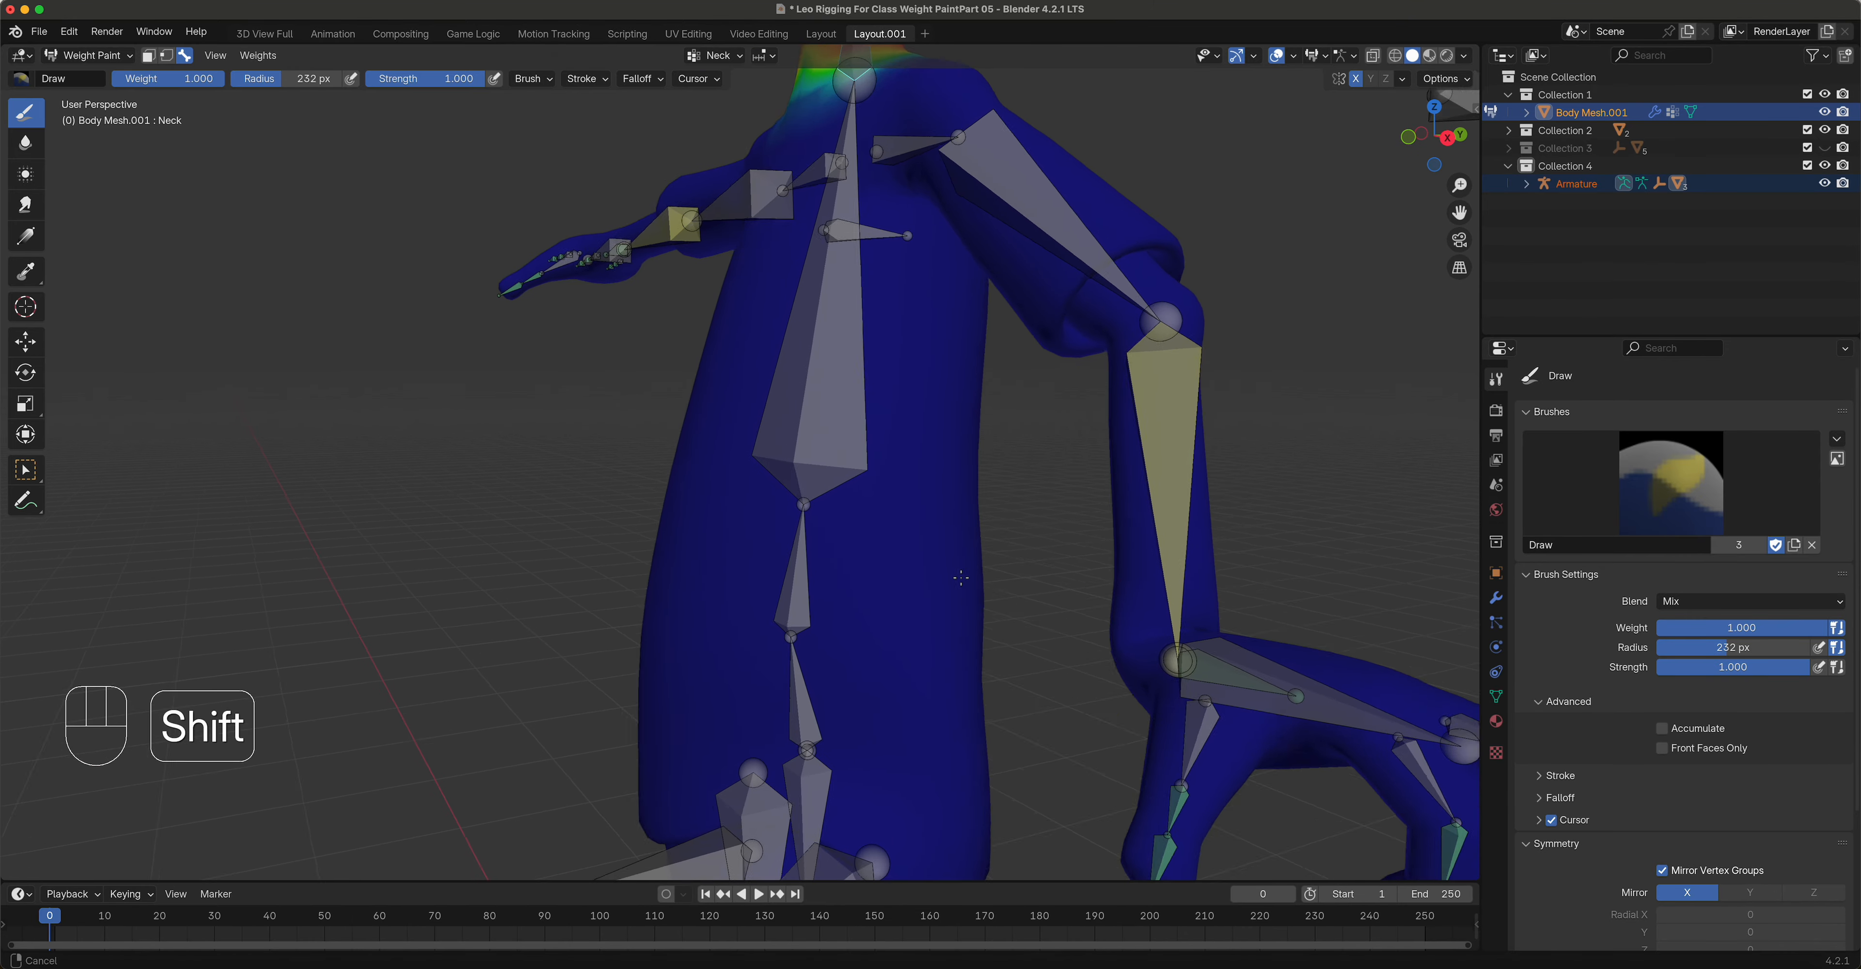
alt+click(1054, 600)
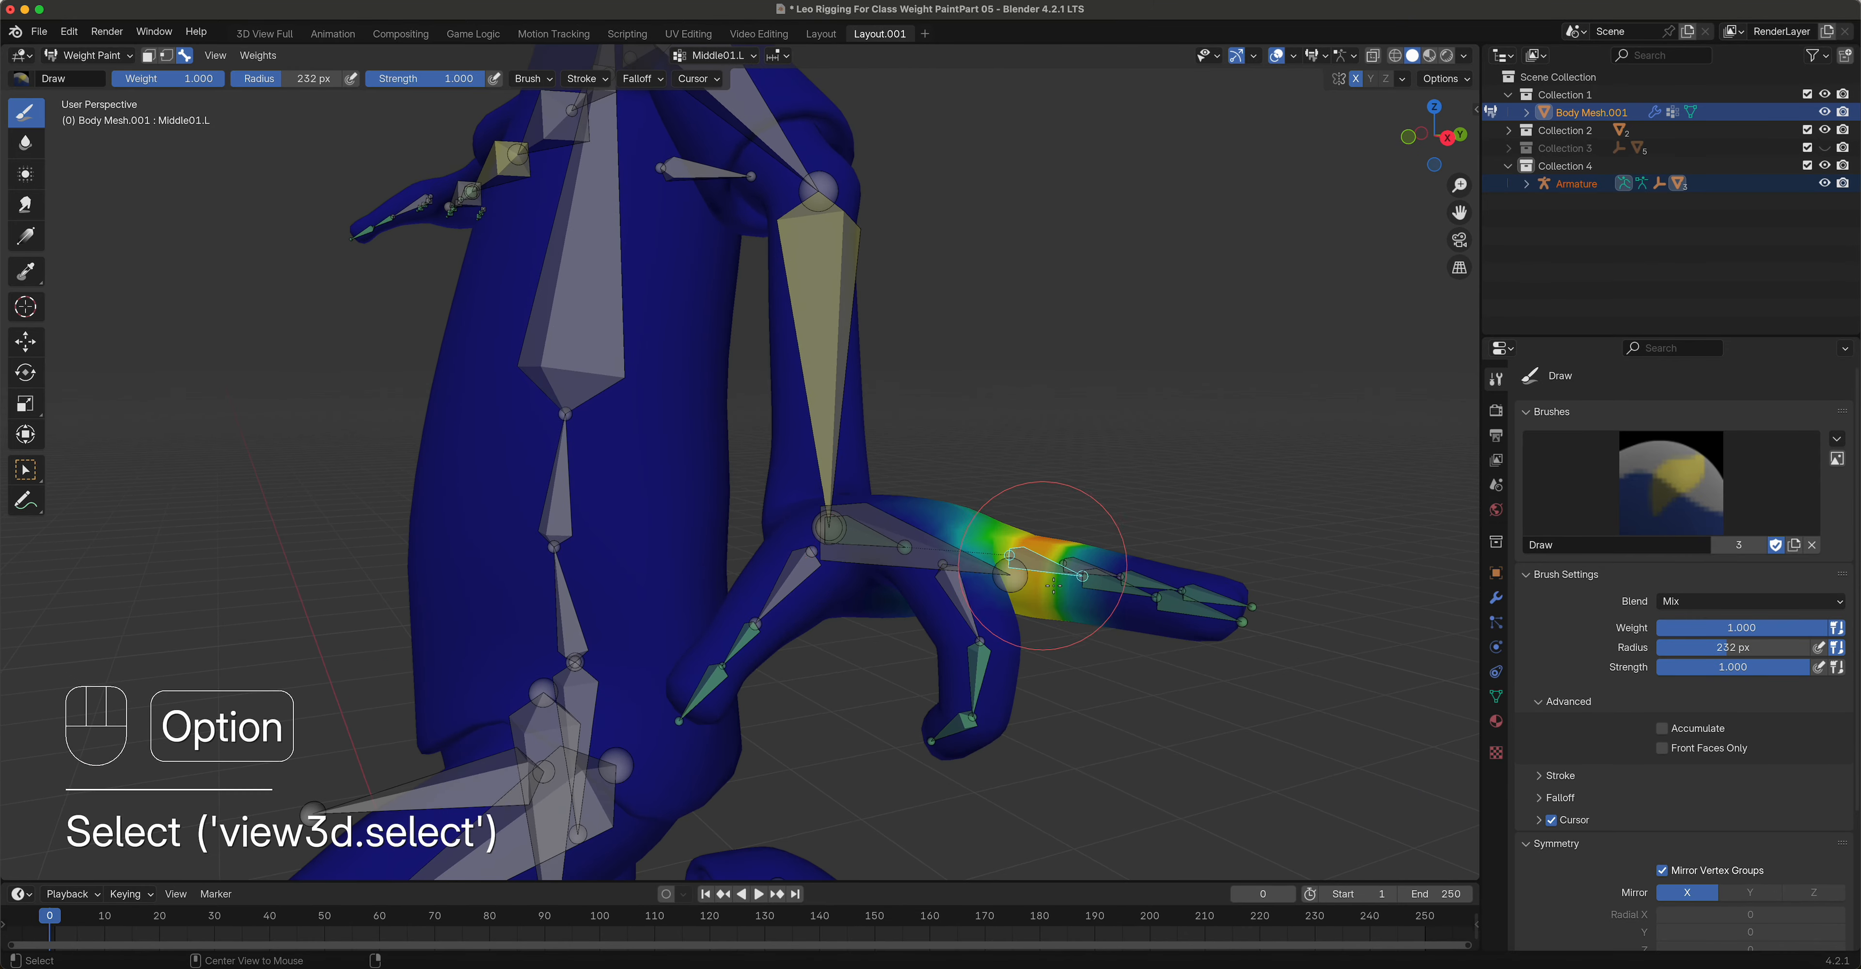
key(KP_3)
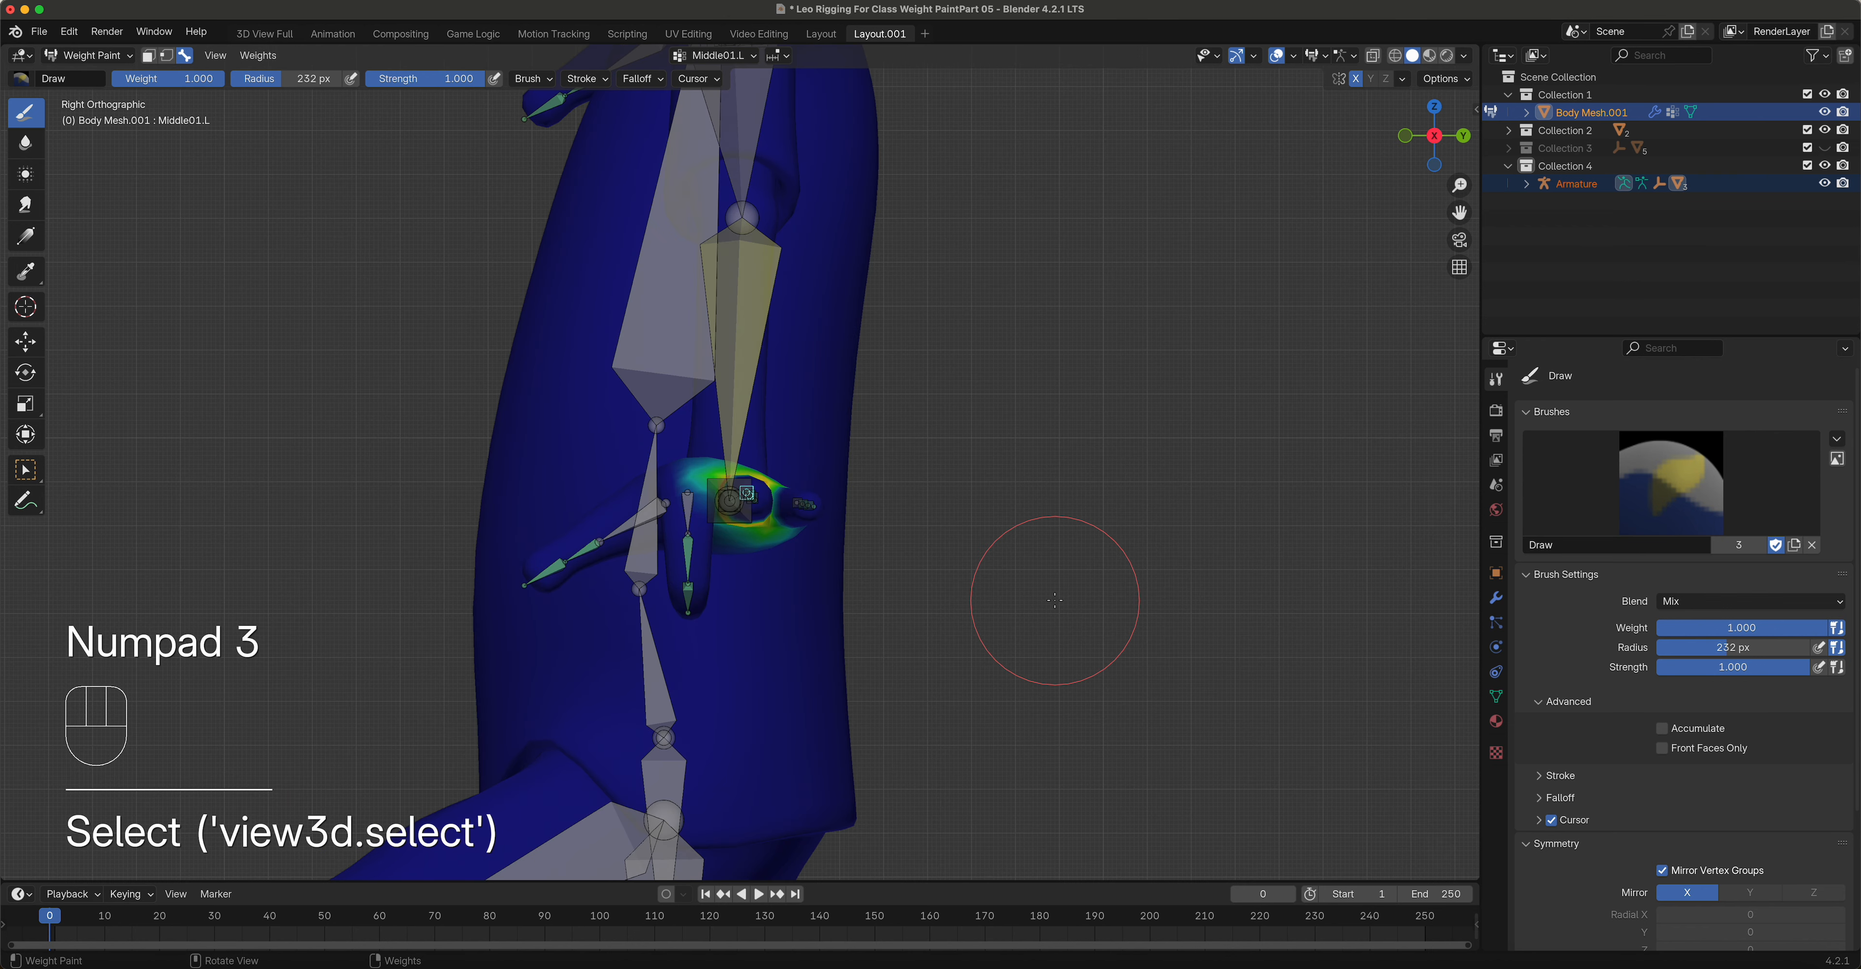
key(KP_1)
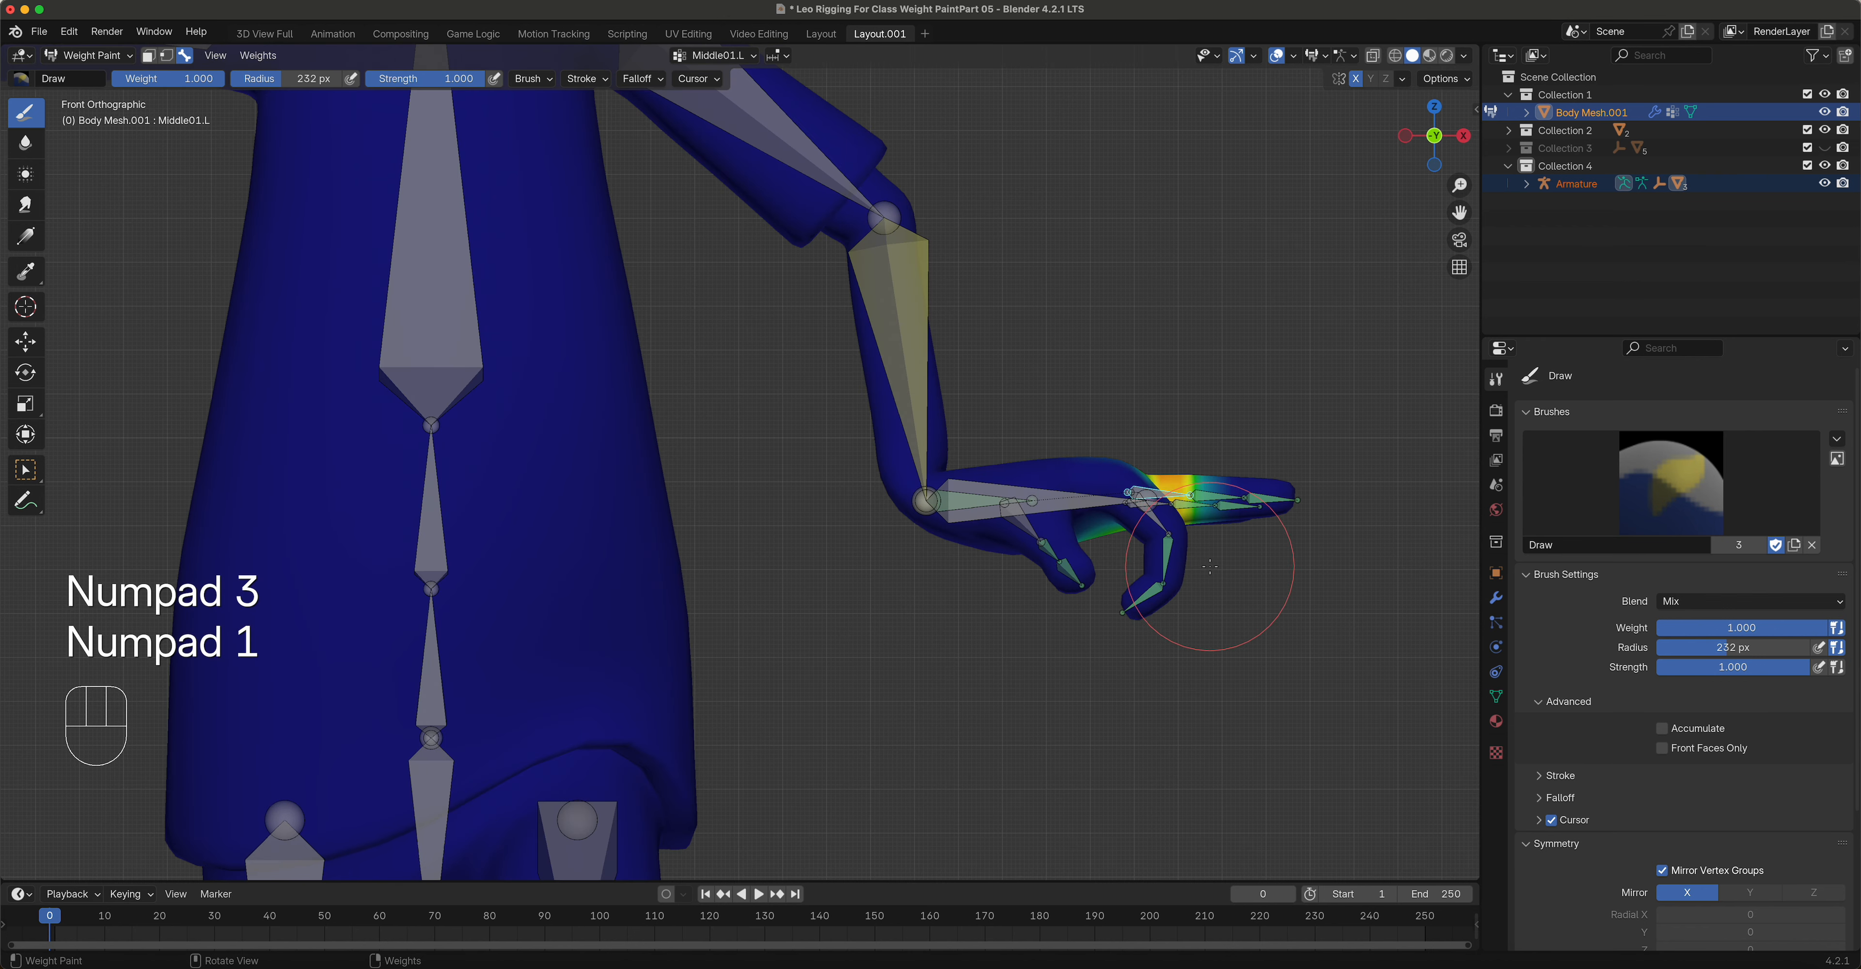
key(r)
click(1138, 583)
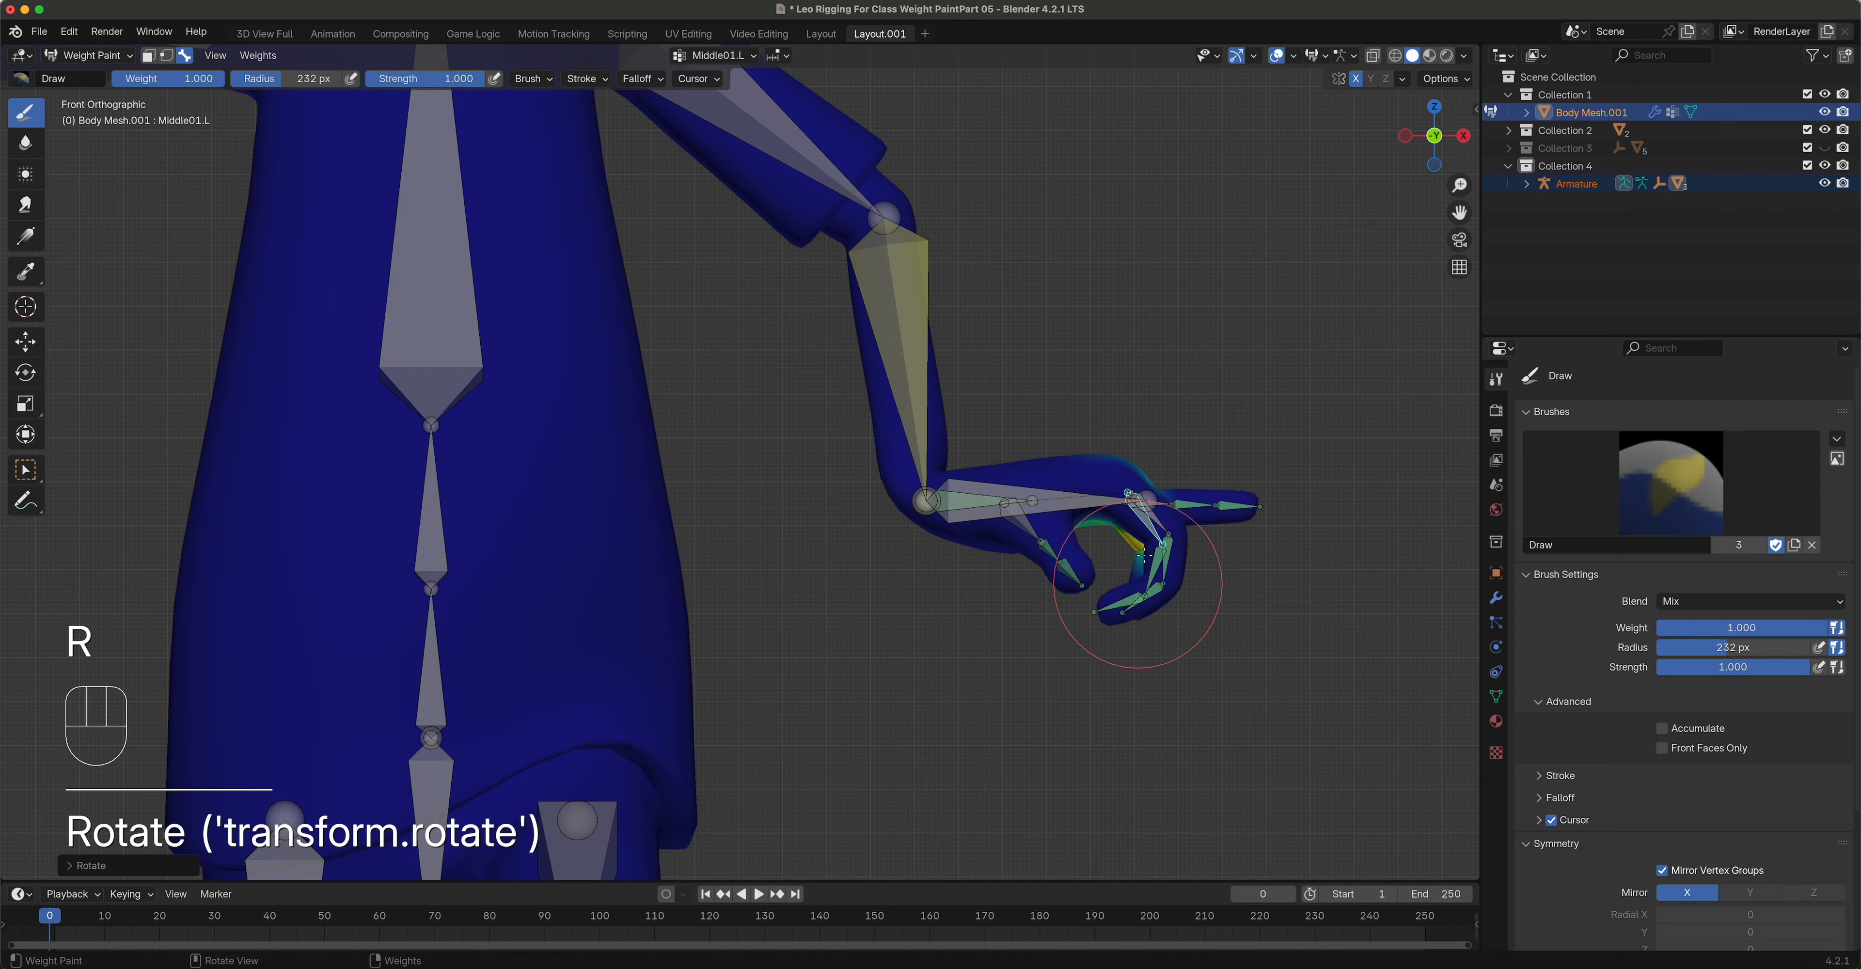
mouse_move(1194, 585)
middle_down()
mouse_move(998, 628)
mouse_move(816, 699)
middle_up()
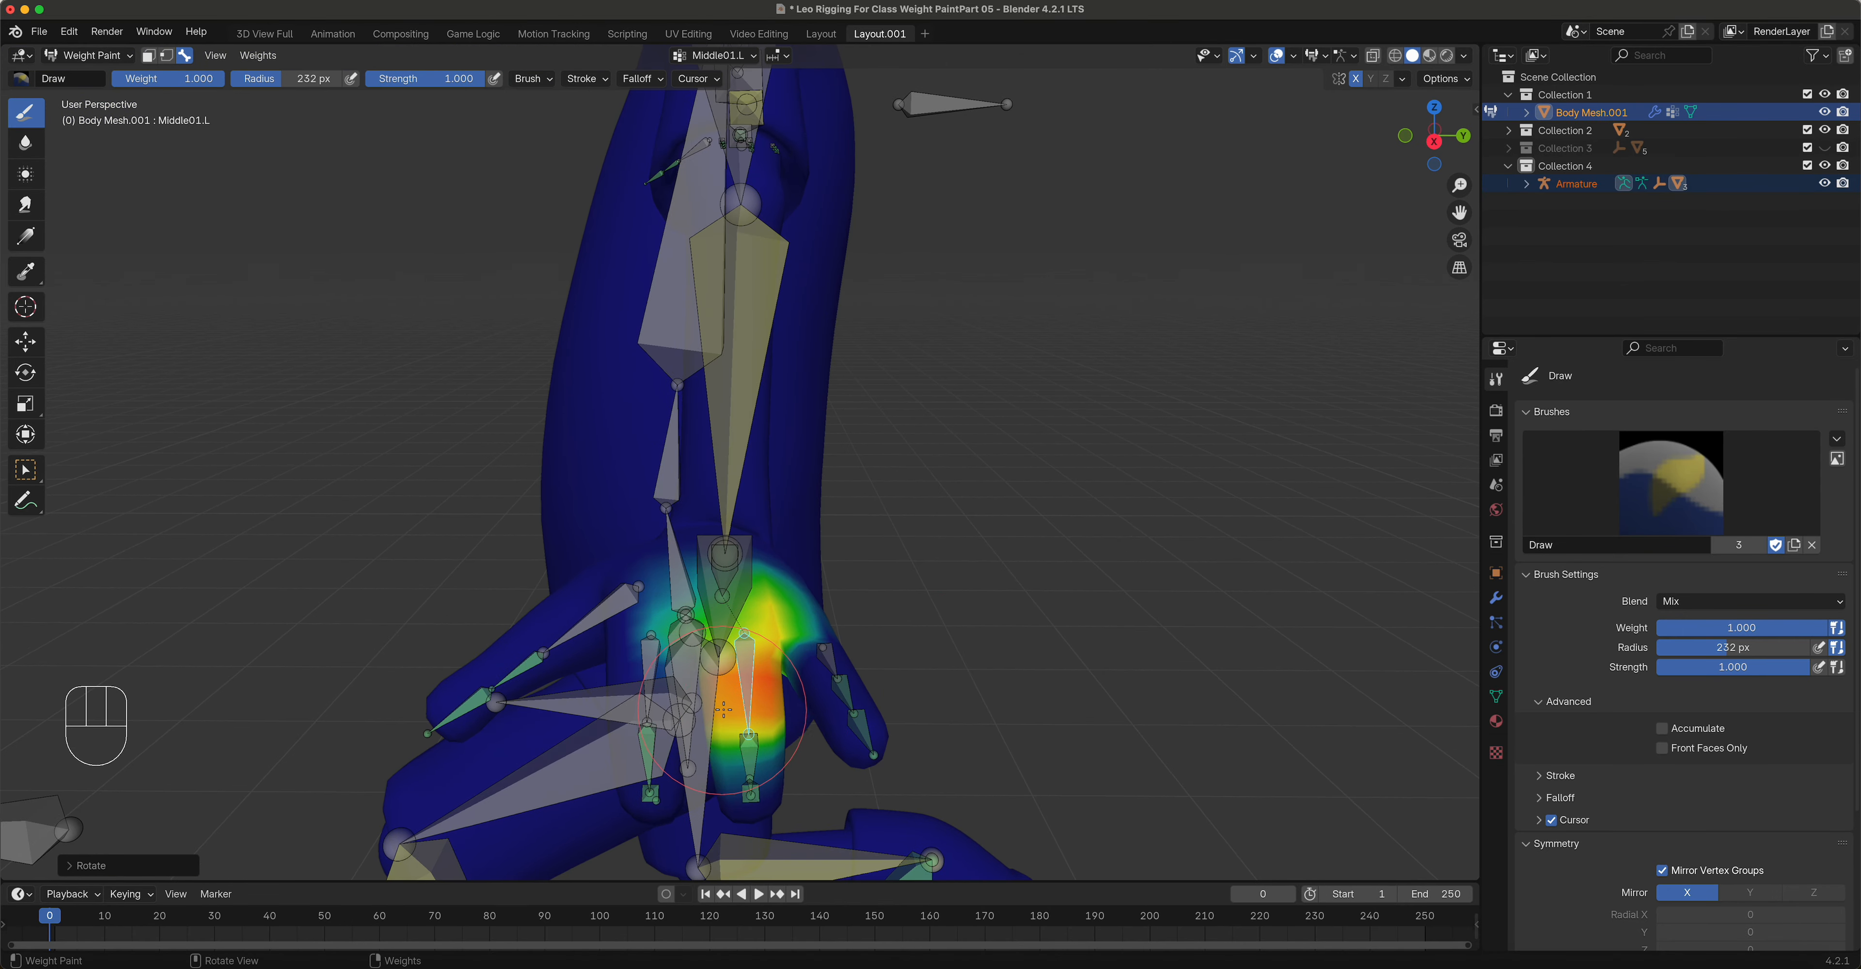
Step: Rotate the Middle01.L finger bone inward by about 15 degrees and undo the stray weight stroke on the hand
key(r)
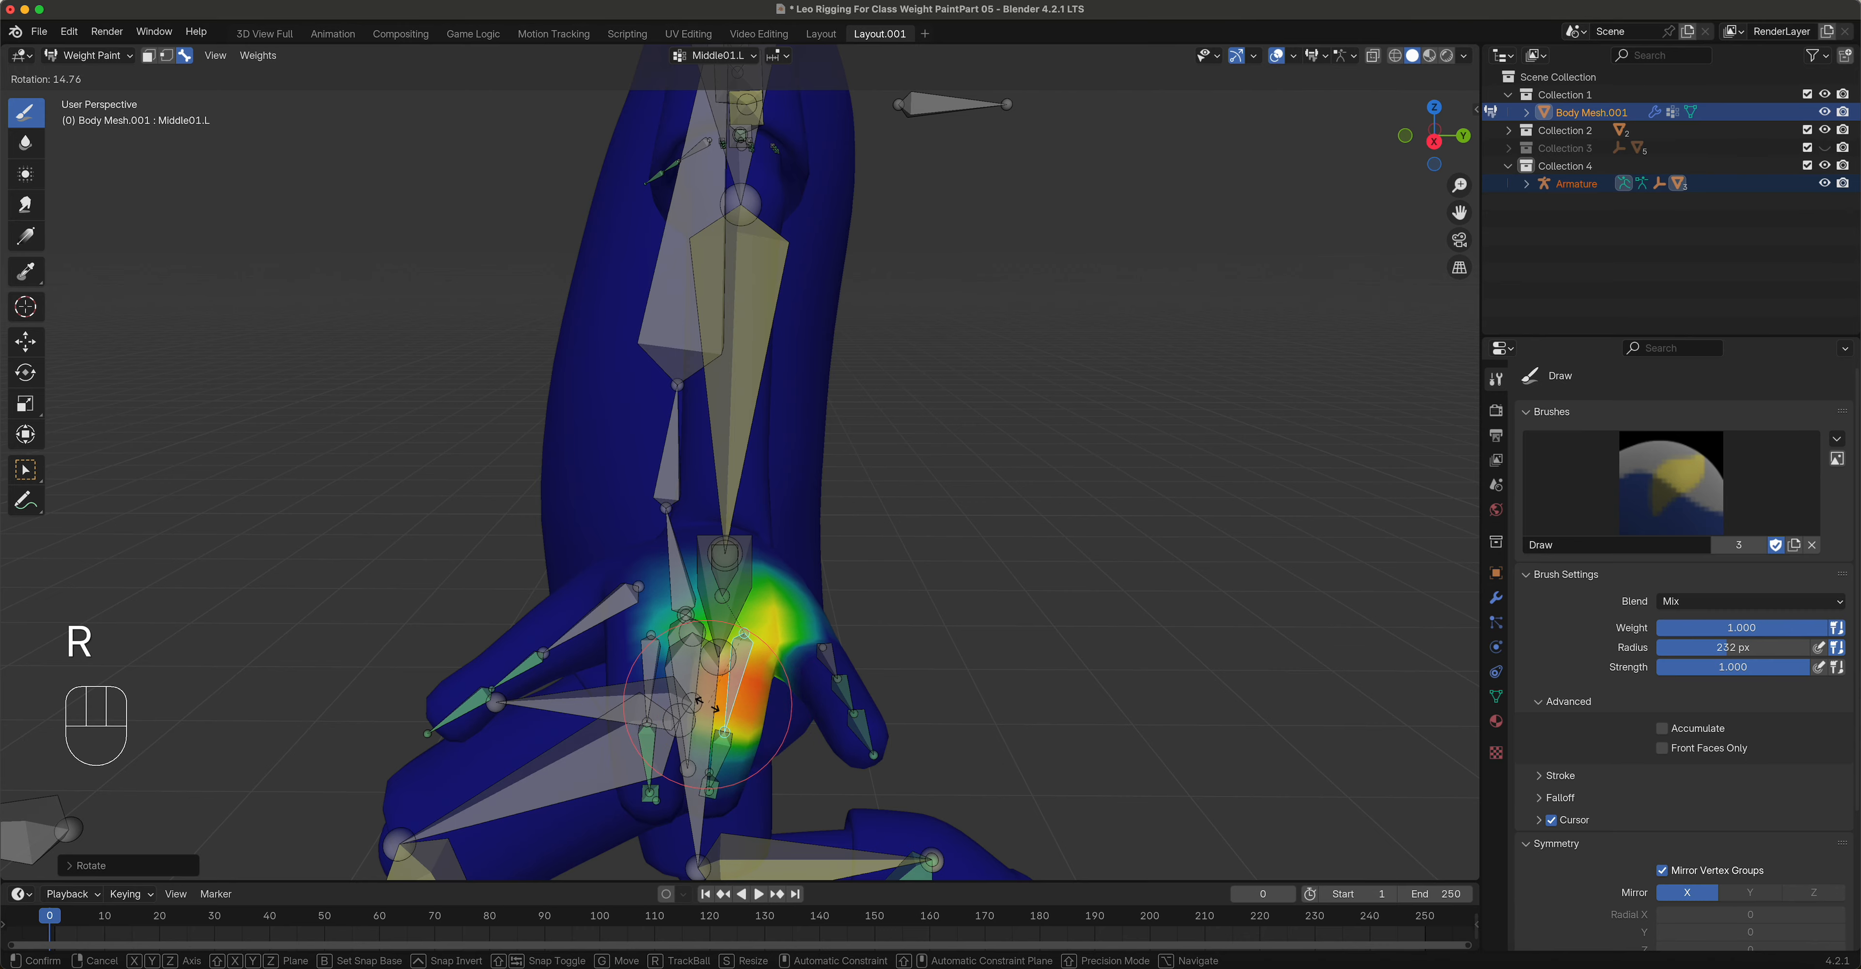
click(715, 705)
middle_drag(921, 582, 1023, 612)
click(1024, 613)
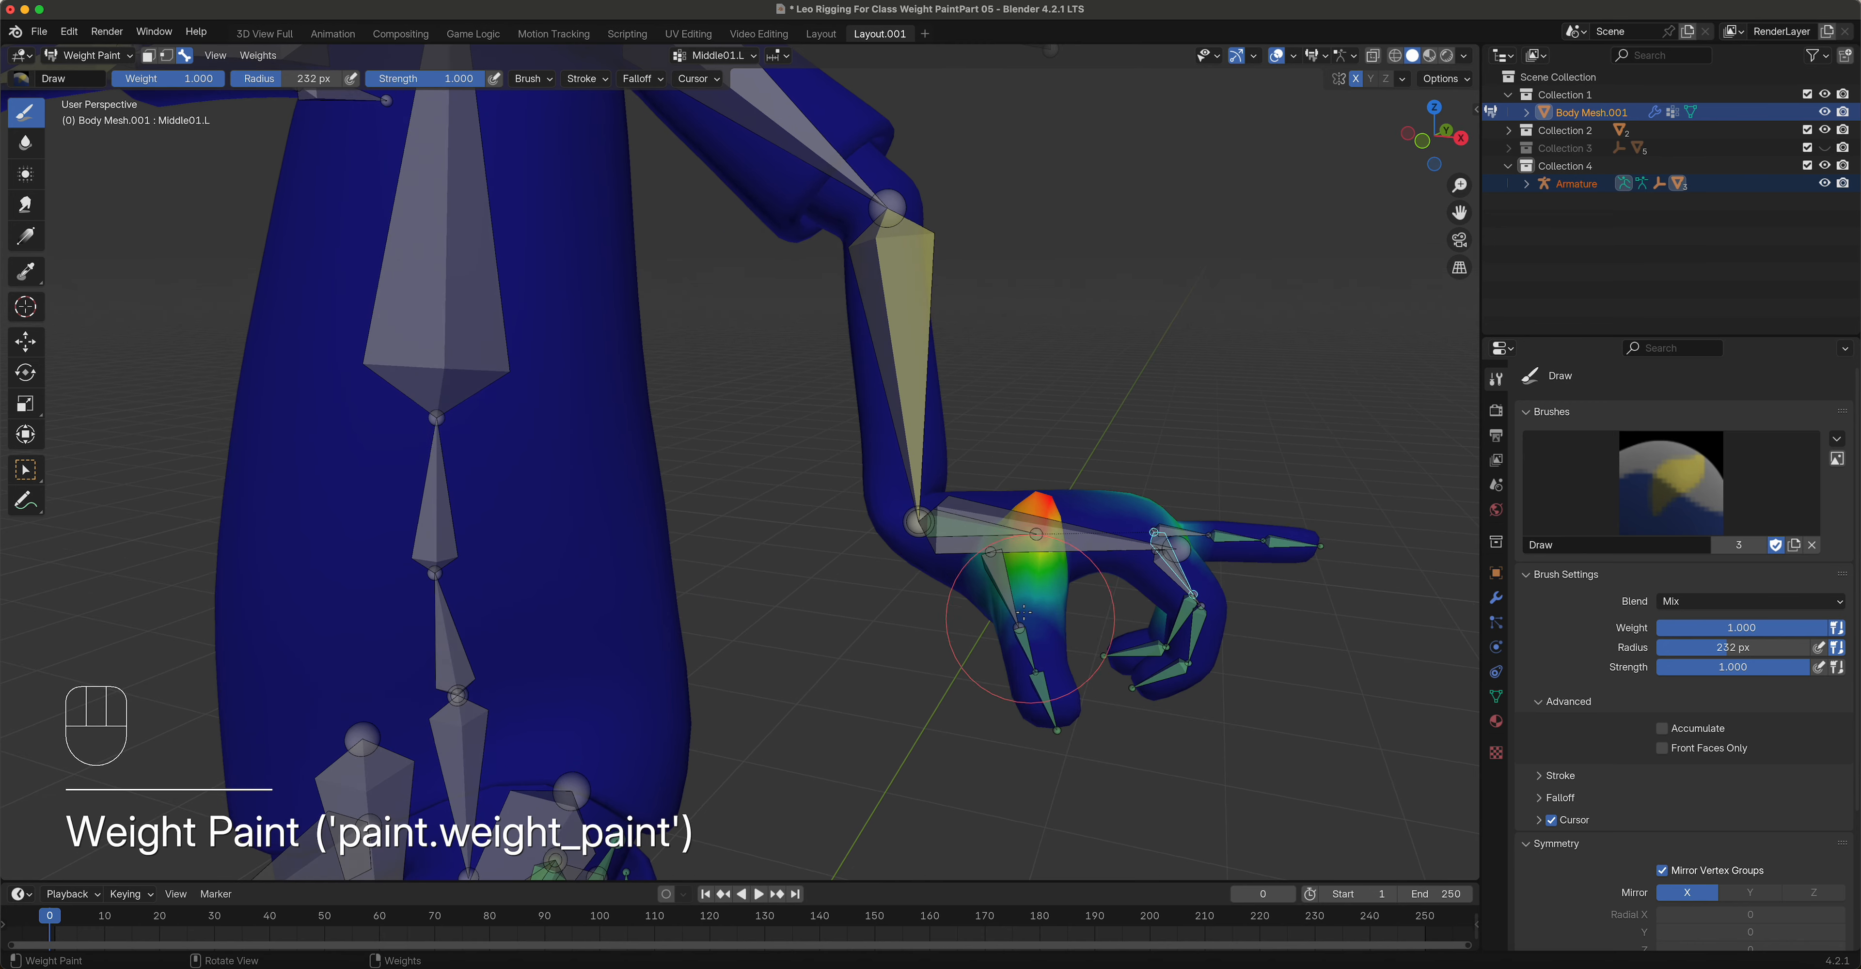
key(super+z)
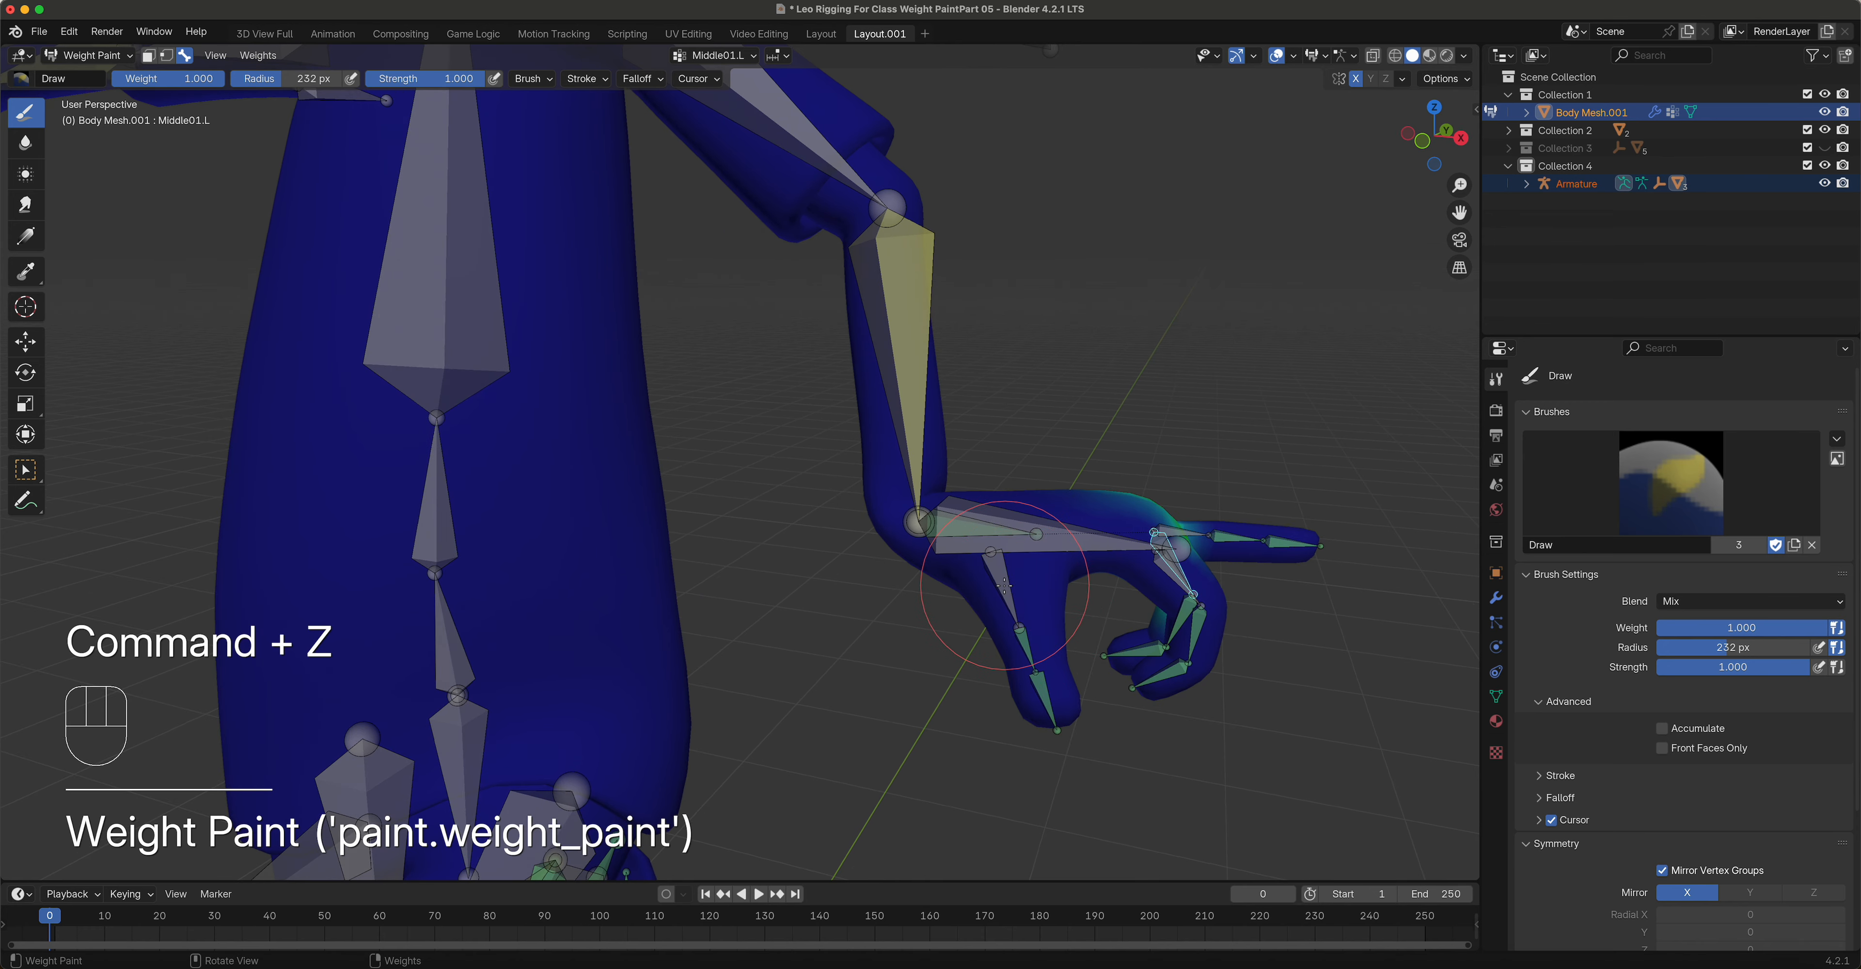
Step: Select the Thumb01.L bone and bend the thumb downward about 42 degrees, fine-tuning its rotation from a second viewing angle
alt+click(1004, 585)
middle_drag(1004, 585, 1142, 571)
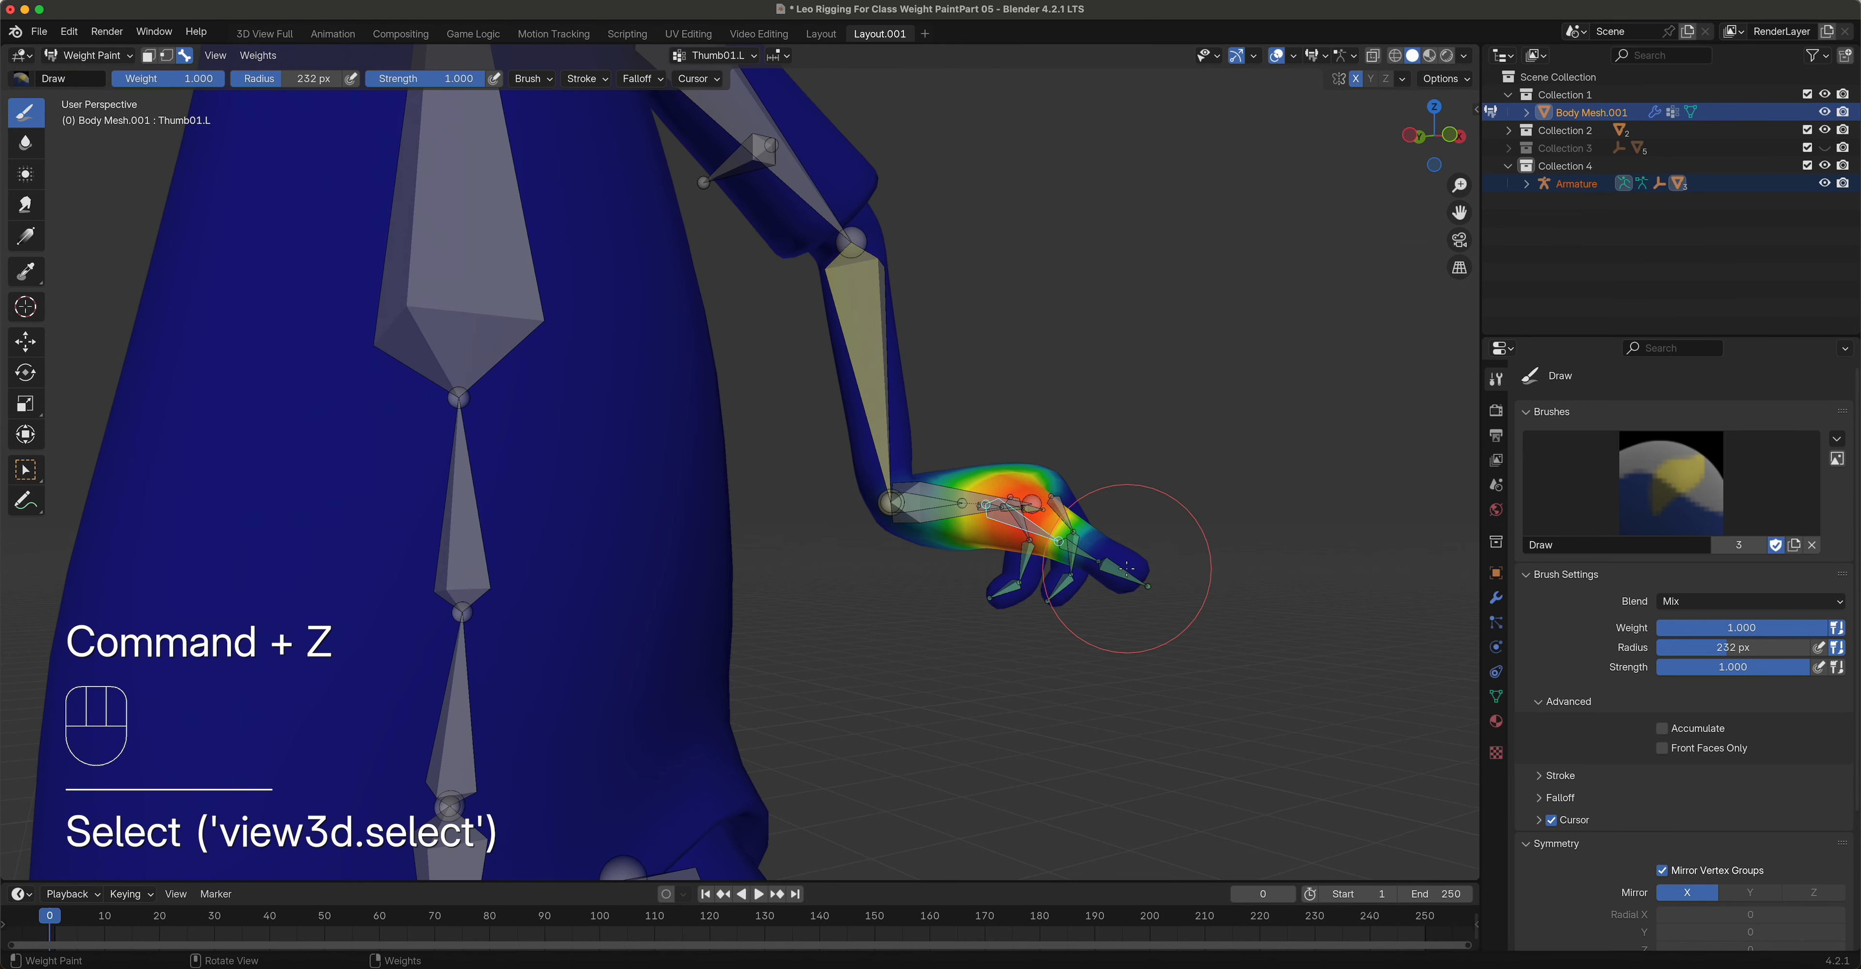
key(r)
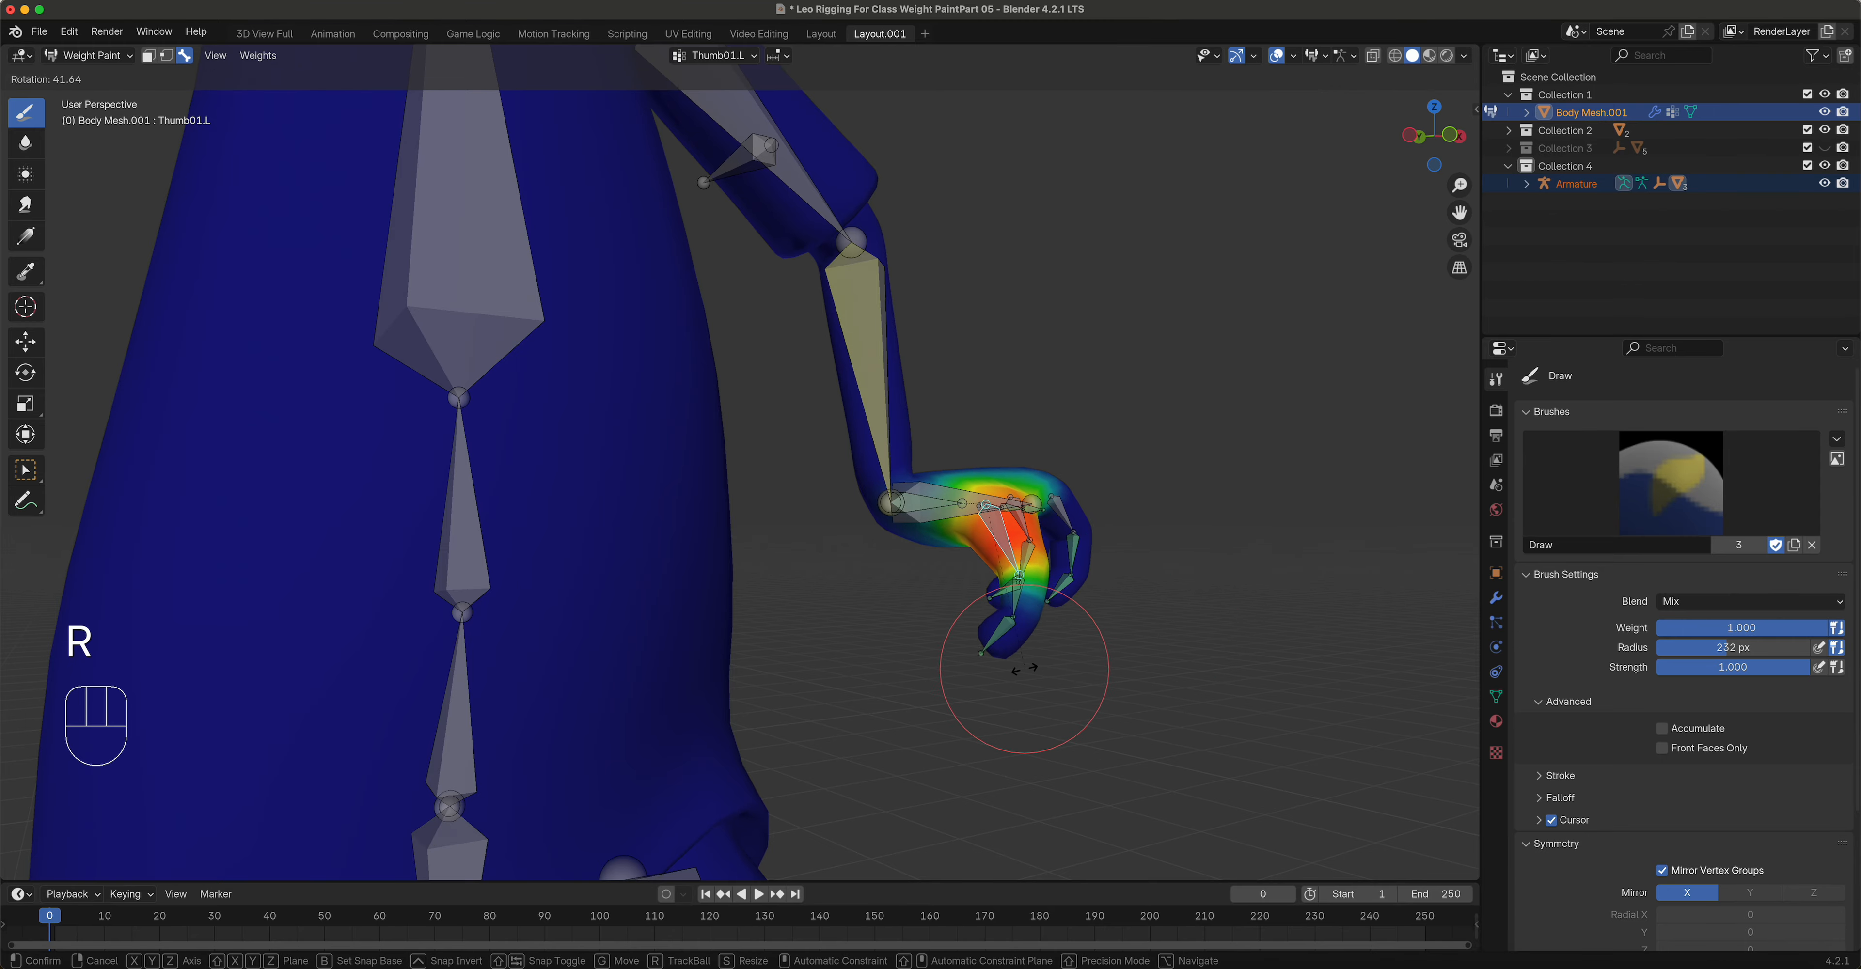
click(1024, 669)
middle_drag(1025, 669, 1088, 727)
key(r)
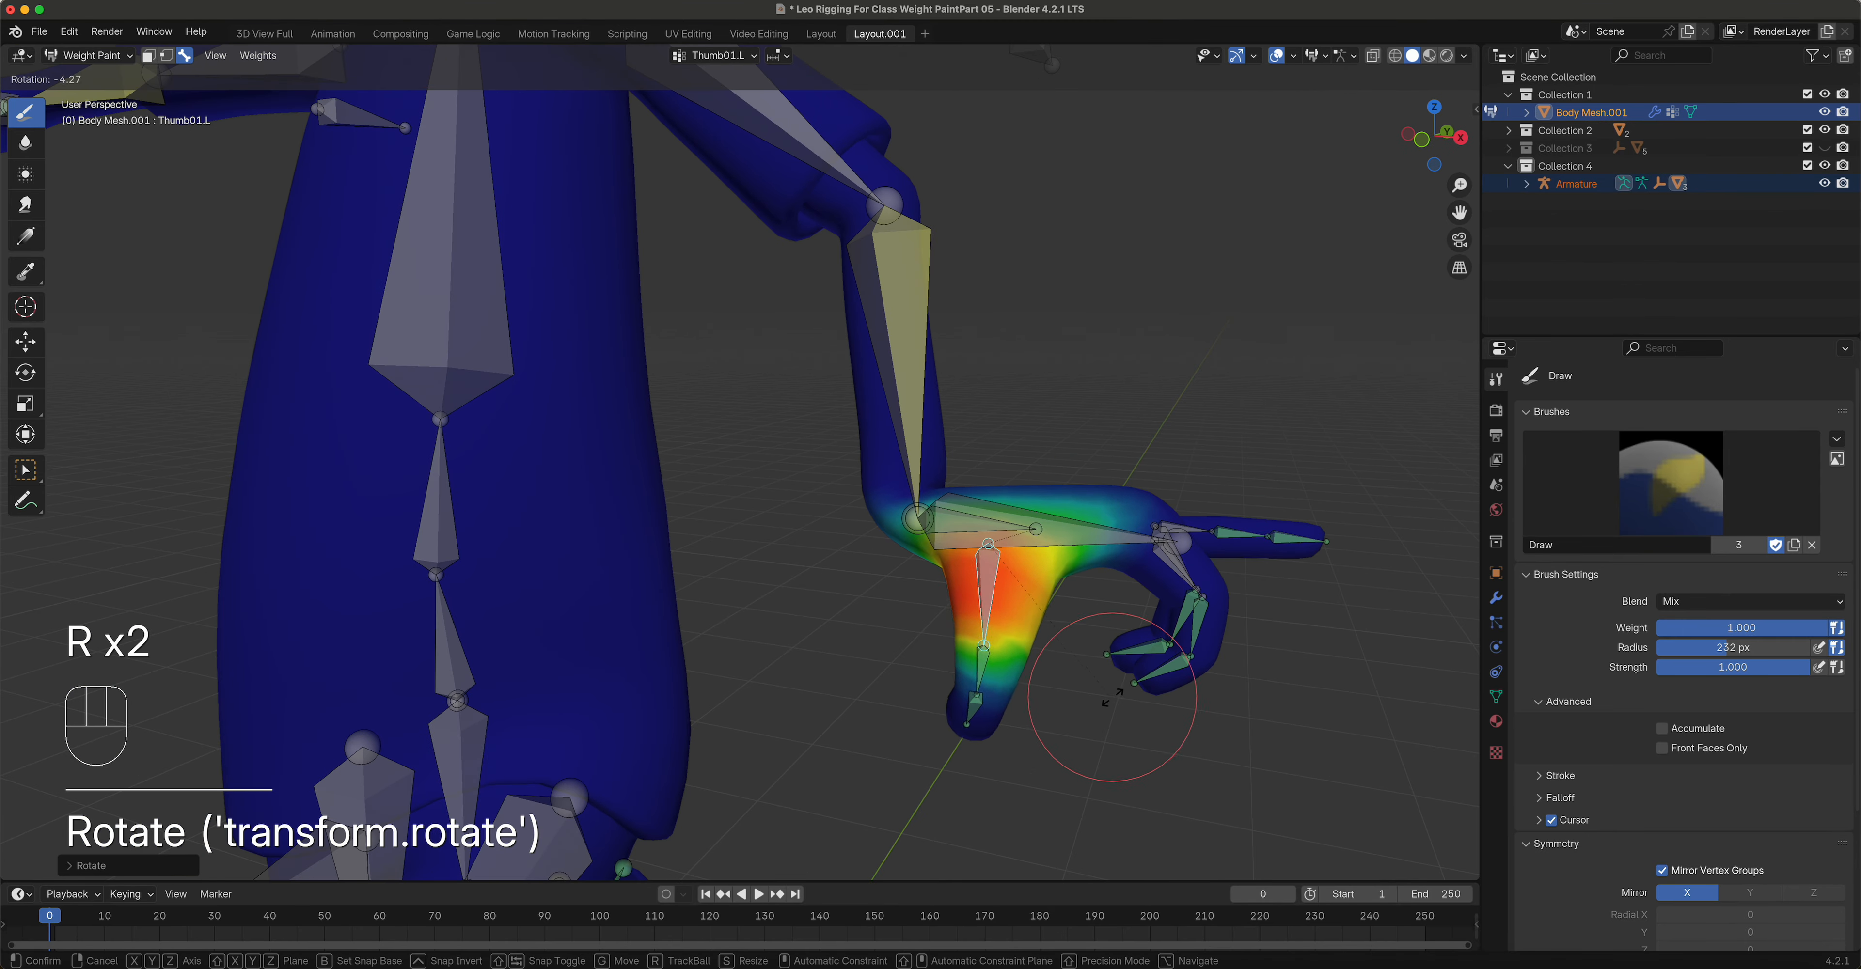
click(1194, 645)
middle_drag(1194, 645, 1105, 694)
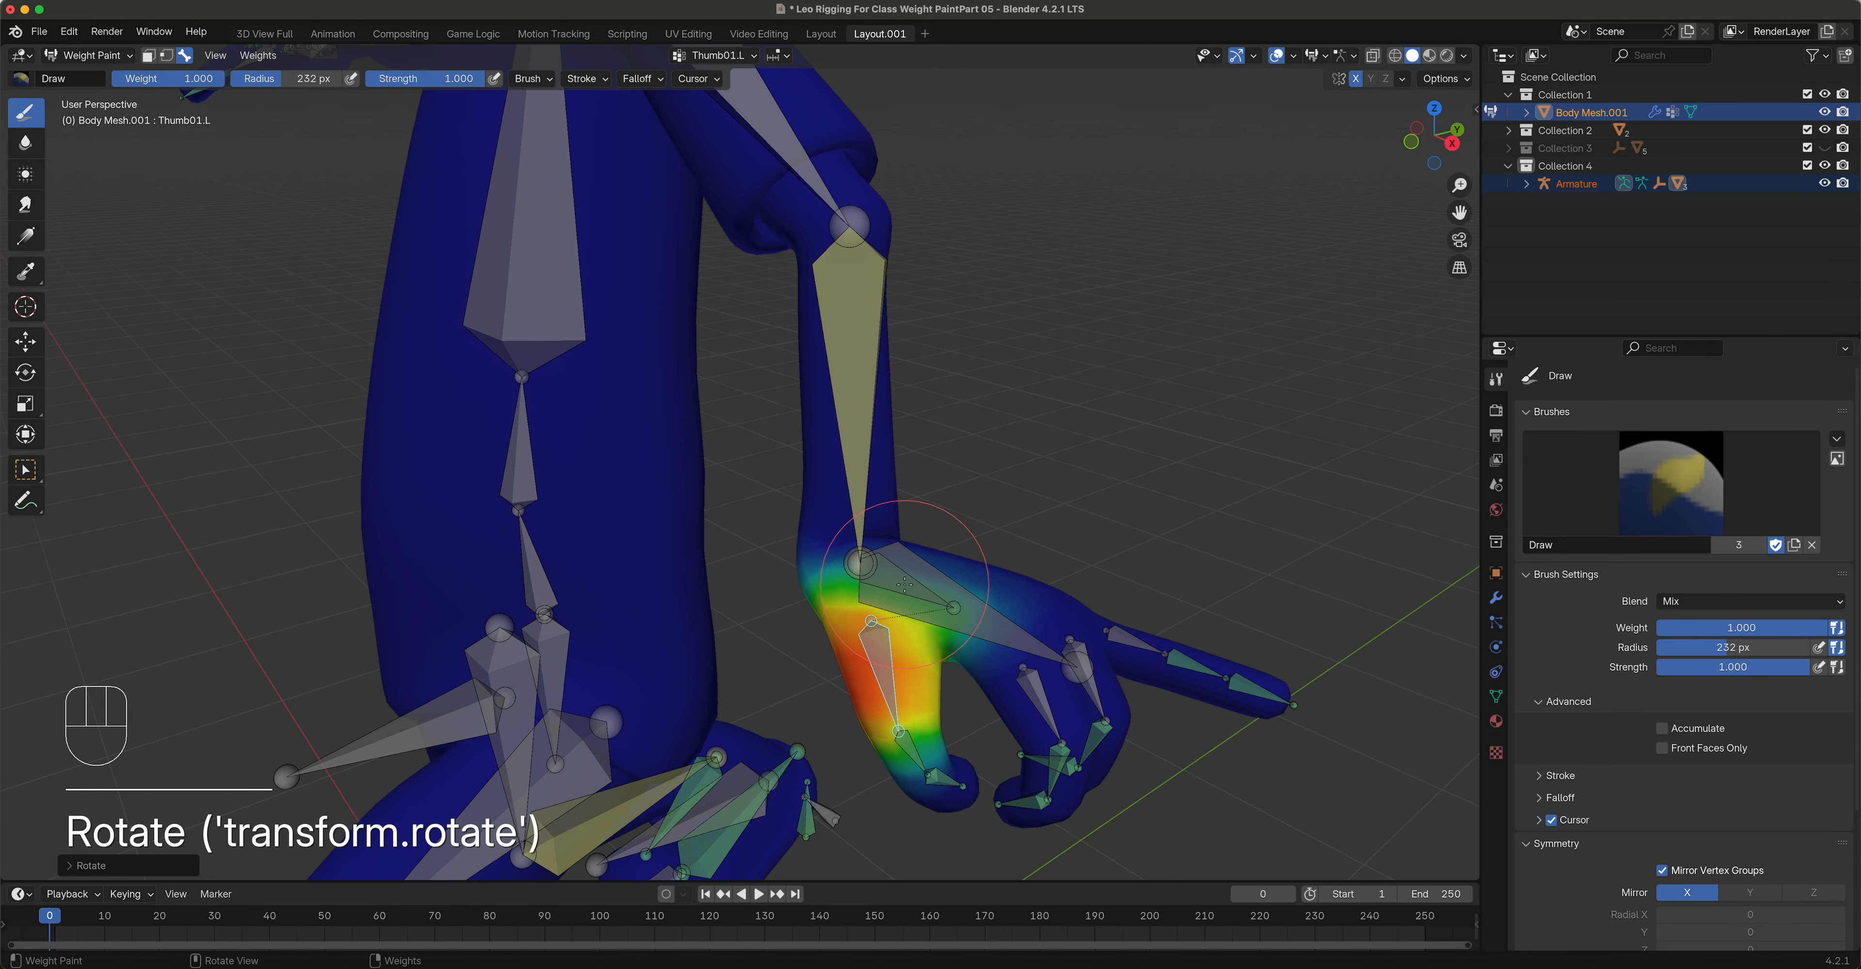
Step: Select the Hand.CTRL.L bone and rotate the left hand about 98 degrees so it hangs downward at the wrist
alt+click(939, 577)
middle_drag(940, 578, 1088, 676)
key(r)
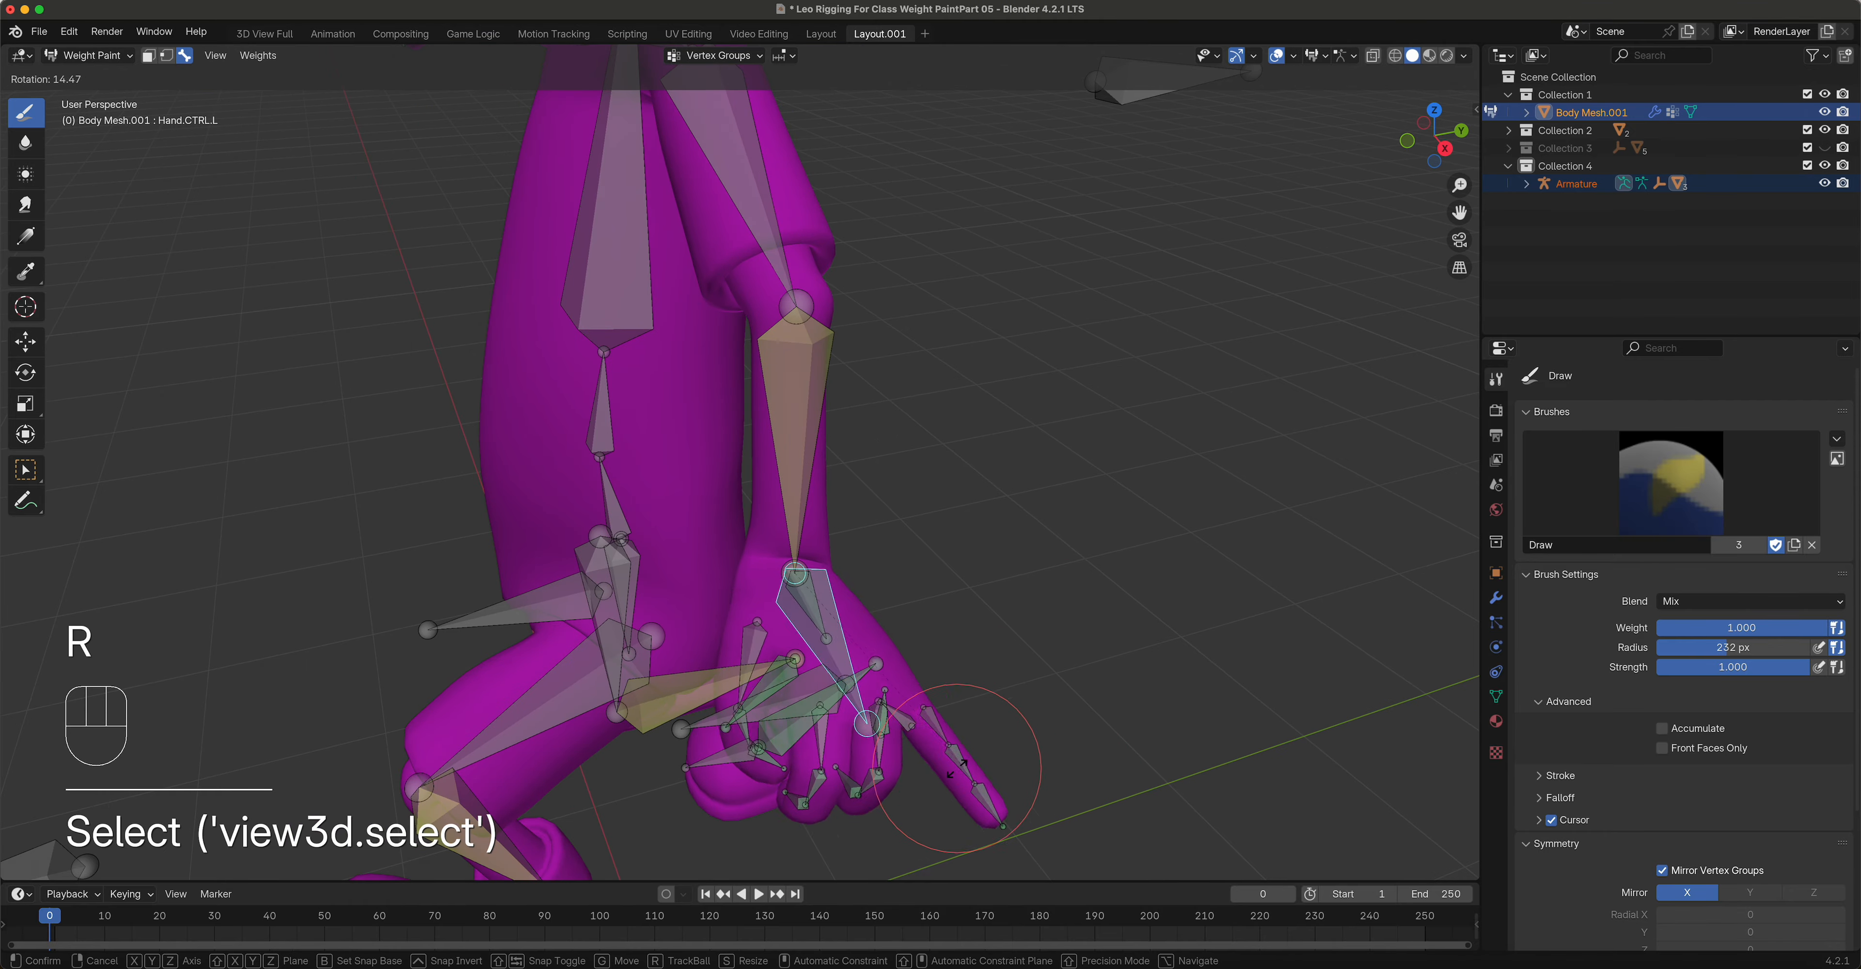
right_click(911, 747)
middle_drag(921, 740, 1080, 663)
key(r)
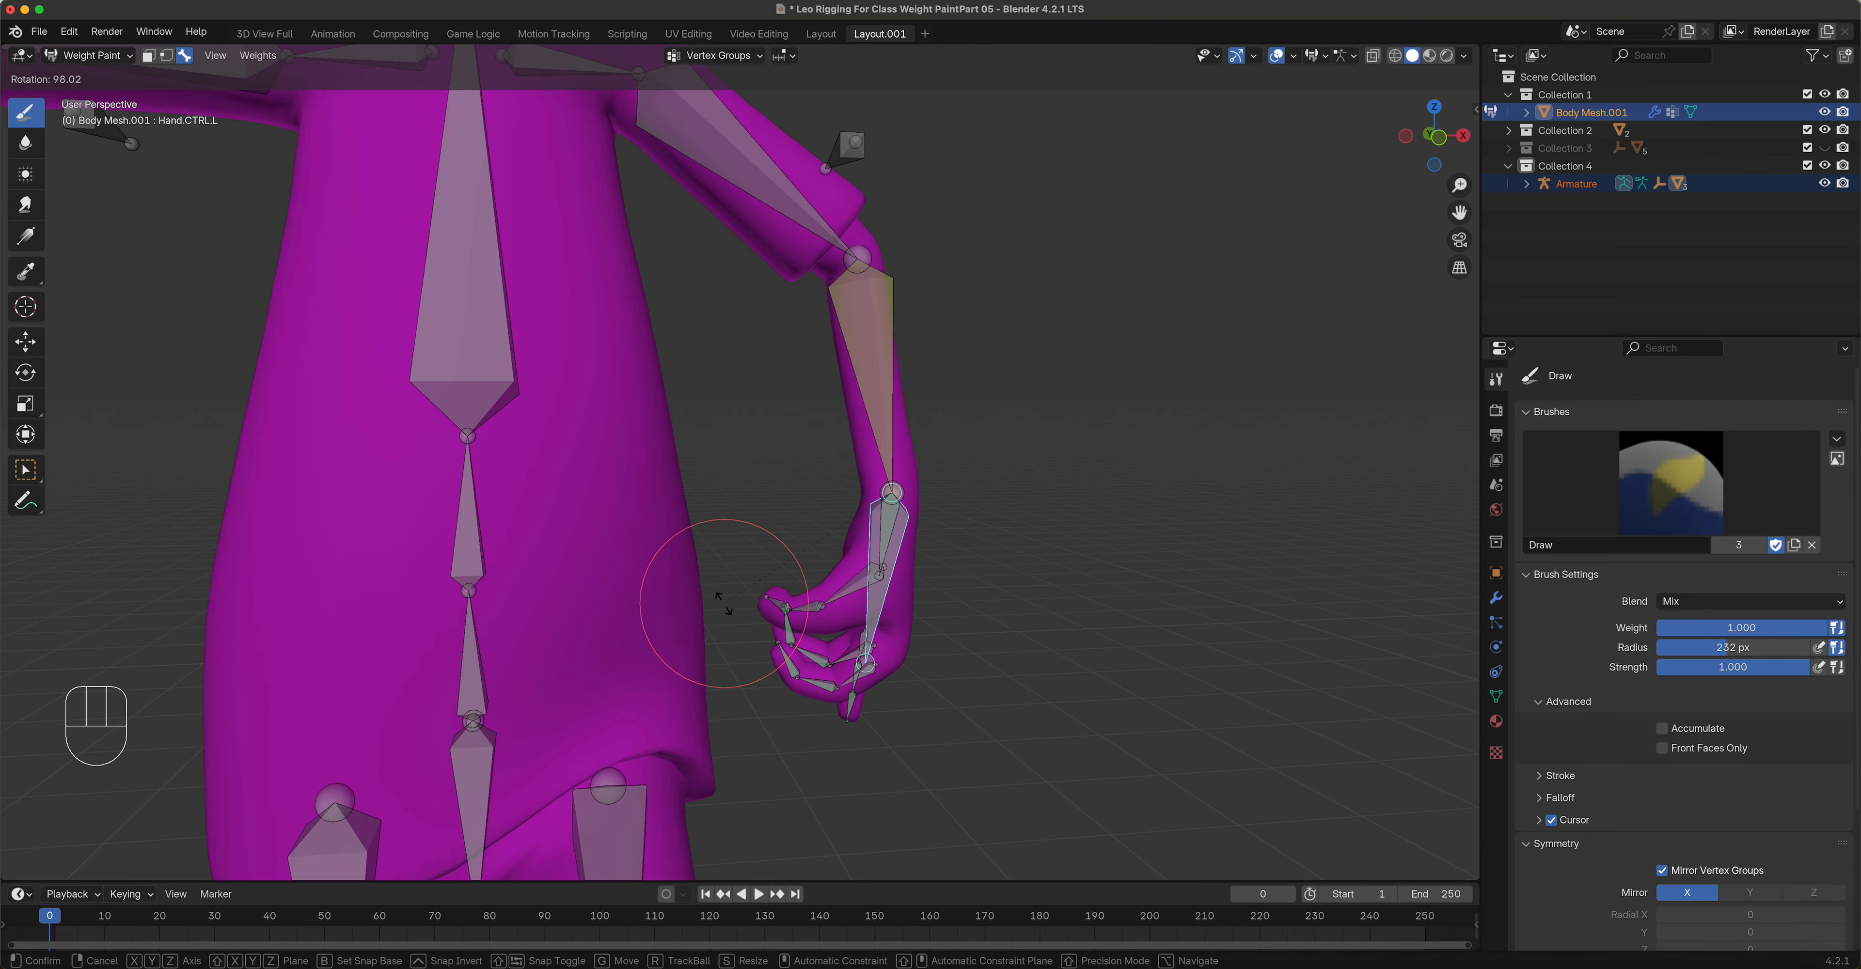
click(726, 603)
Step: Switch the body mesh from Weight Paint to Object Mode
scroll(773, 593, down, 8)
shift+middle_drag(922, 395, 987, 539)
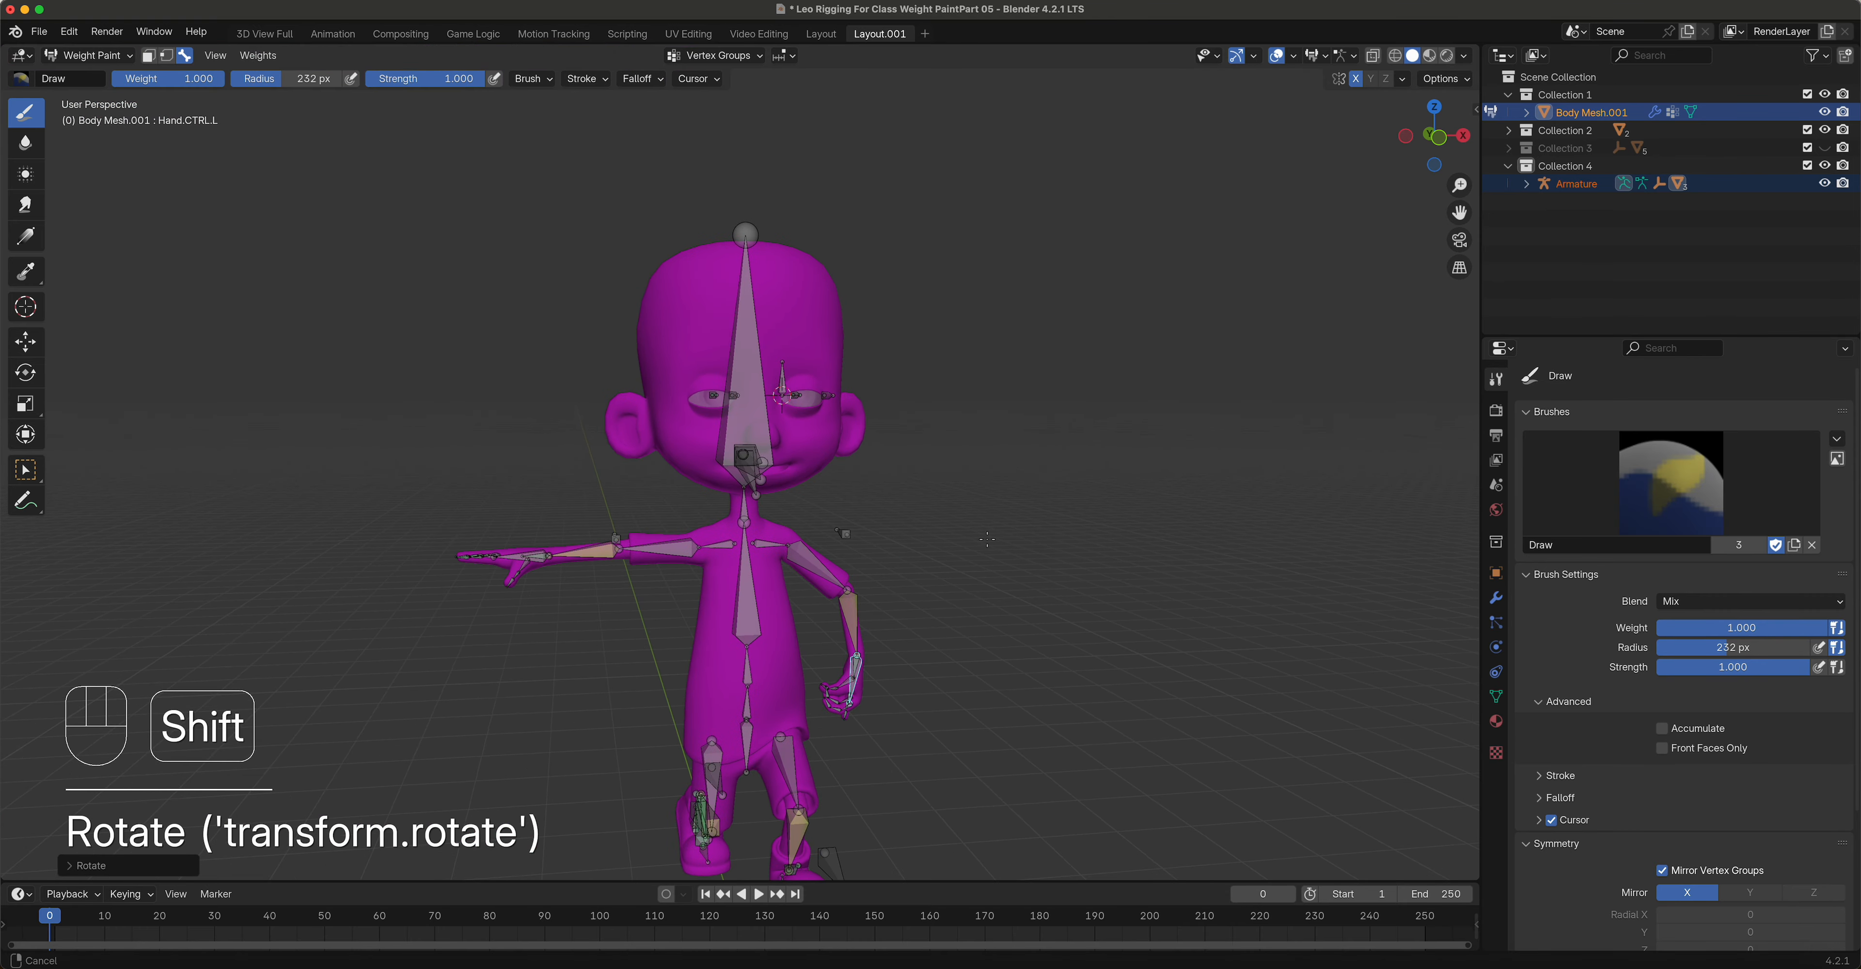
scroll(763, 457, up, 6)
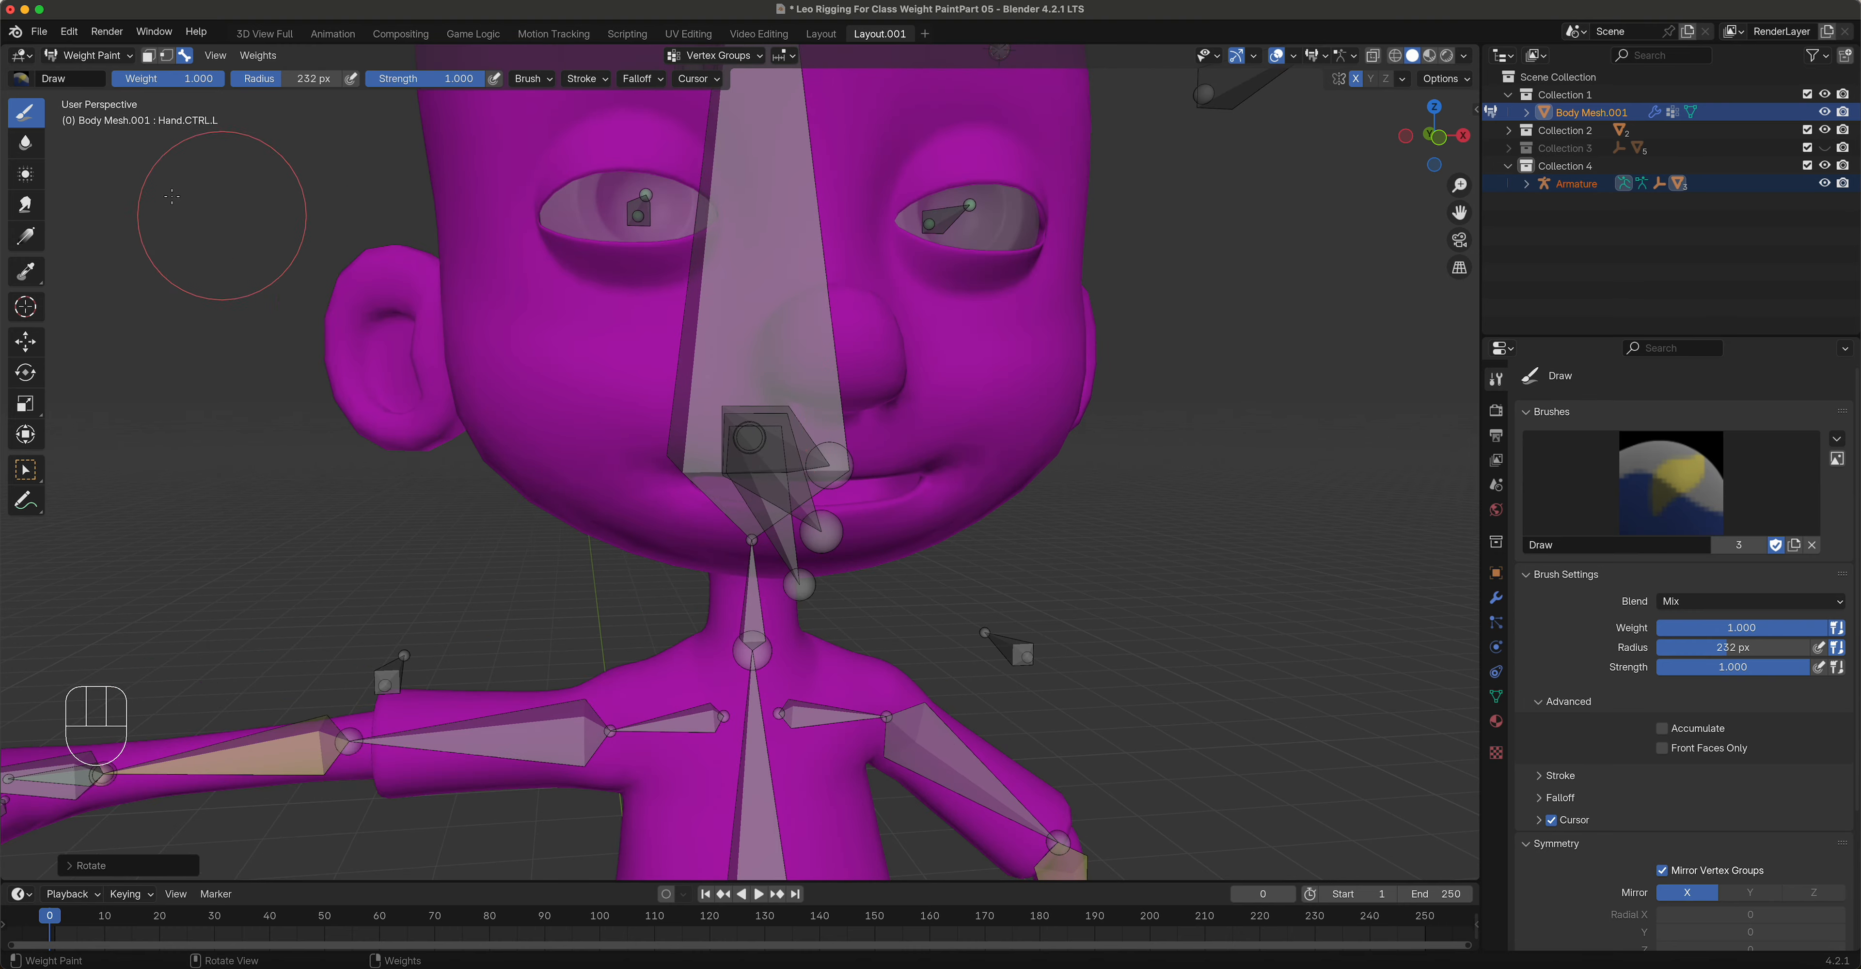
click(90, 57)
click(124, 80)
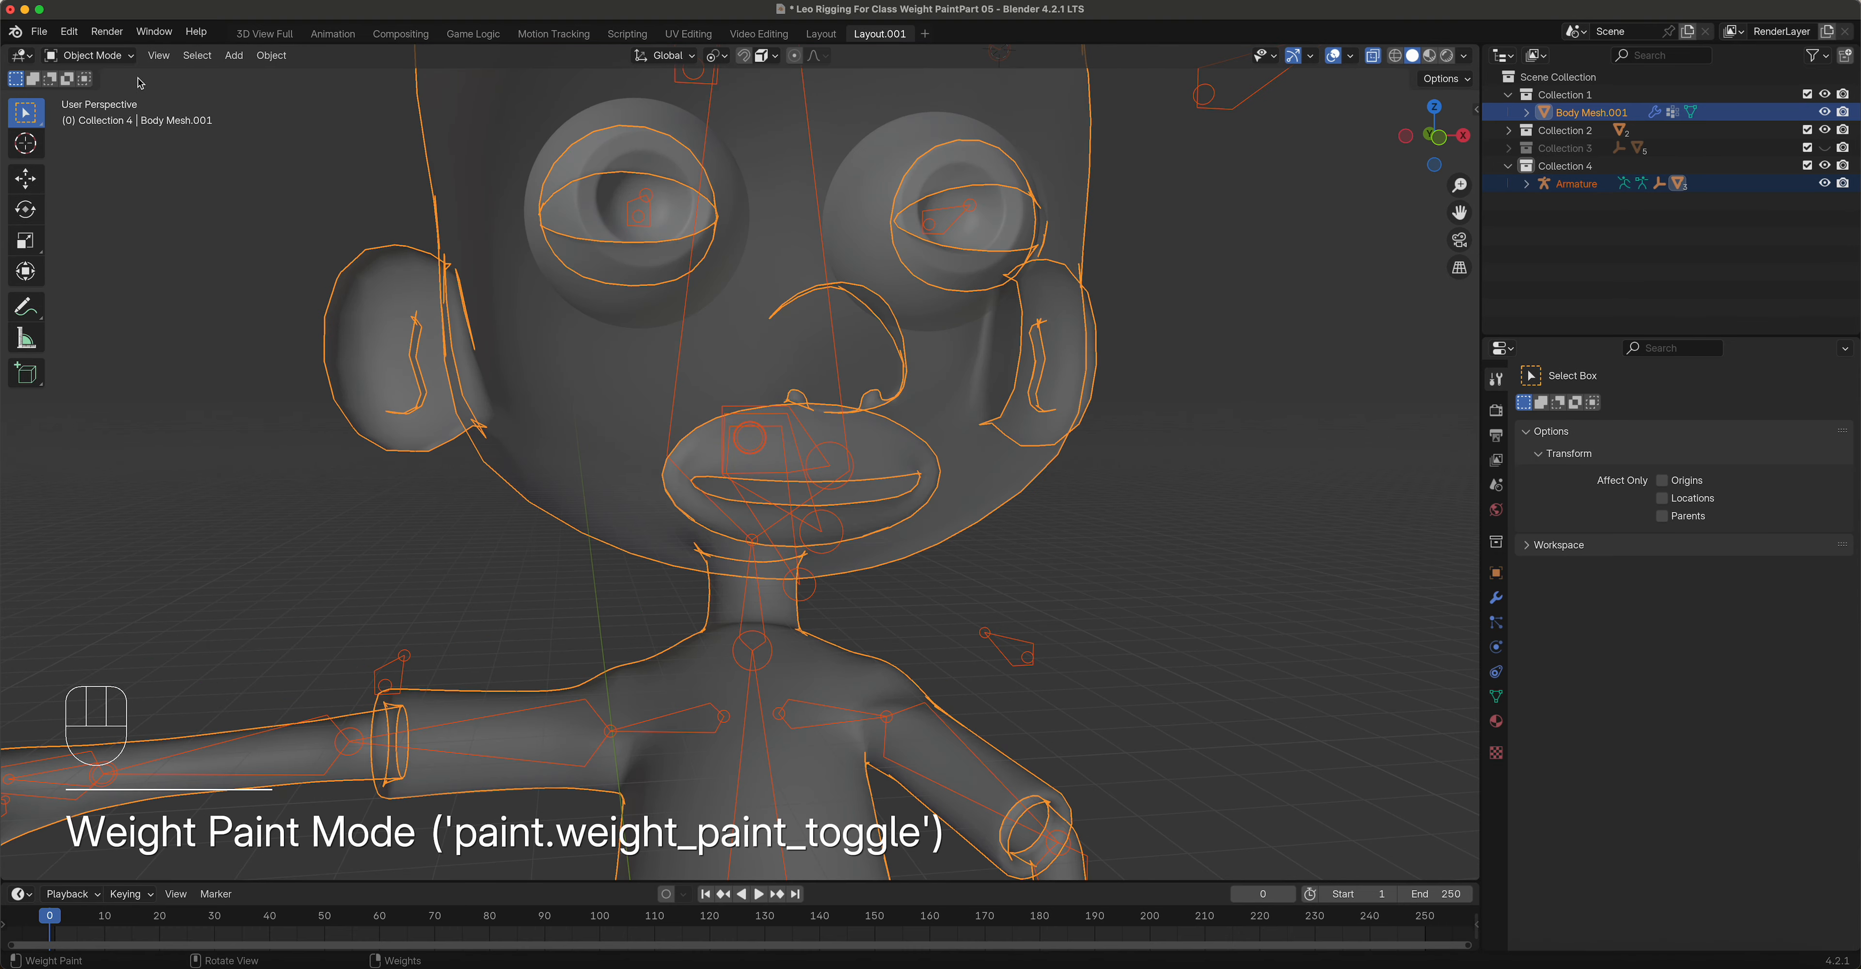
Step: Select both eyeballs with Eye.L as the active object and join them into one object
click(1009, 224)
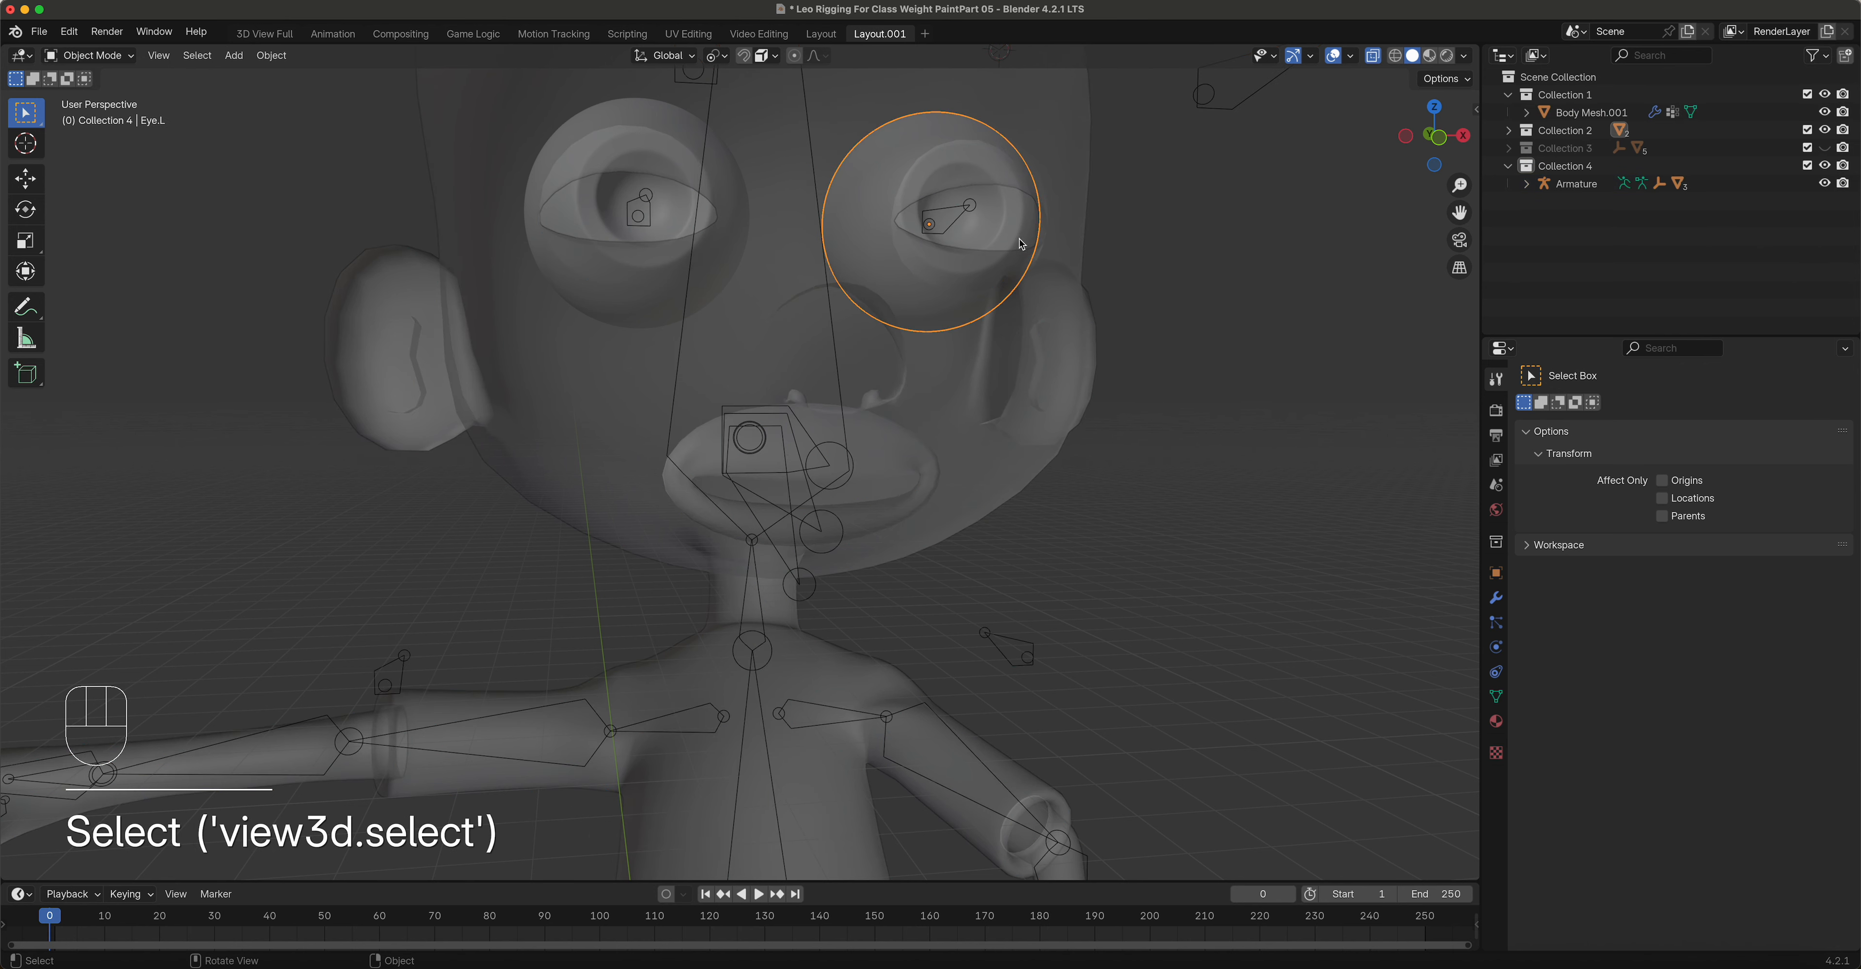
scroll(850, 277, down, 3)
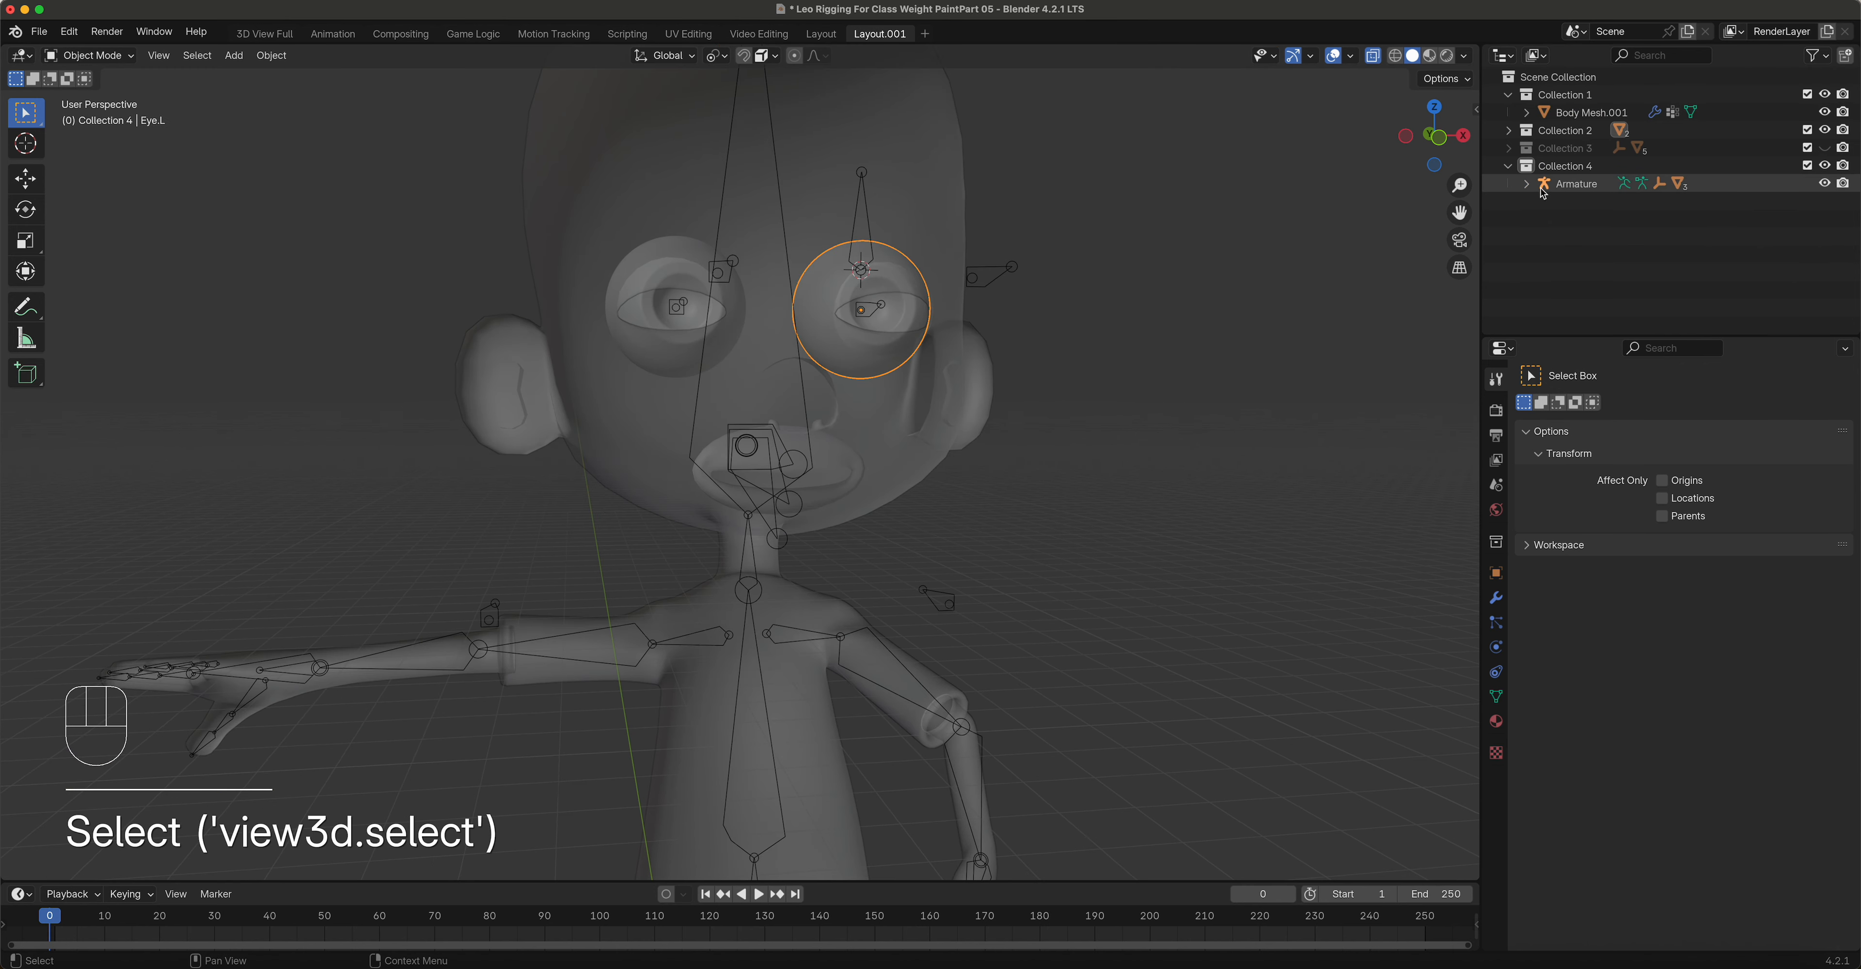
click(1509, 131)
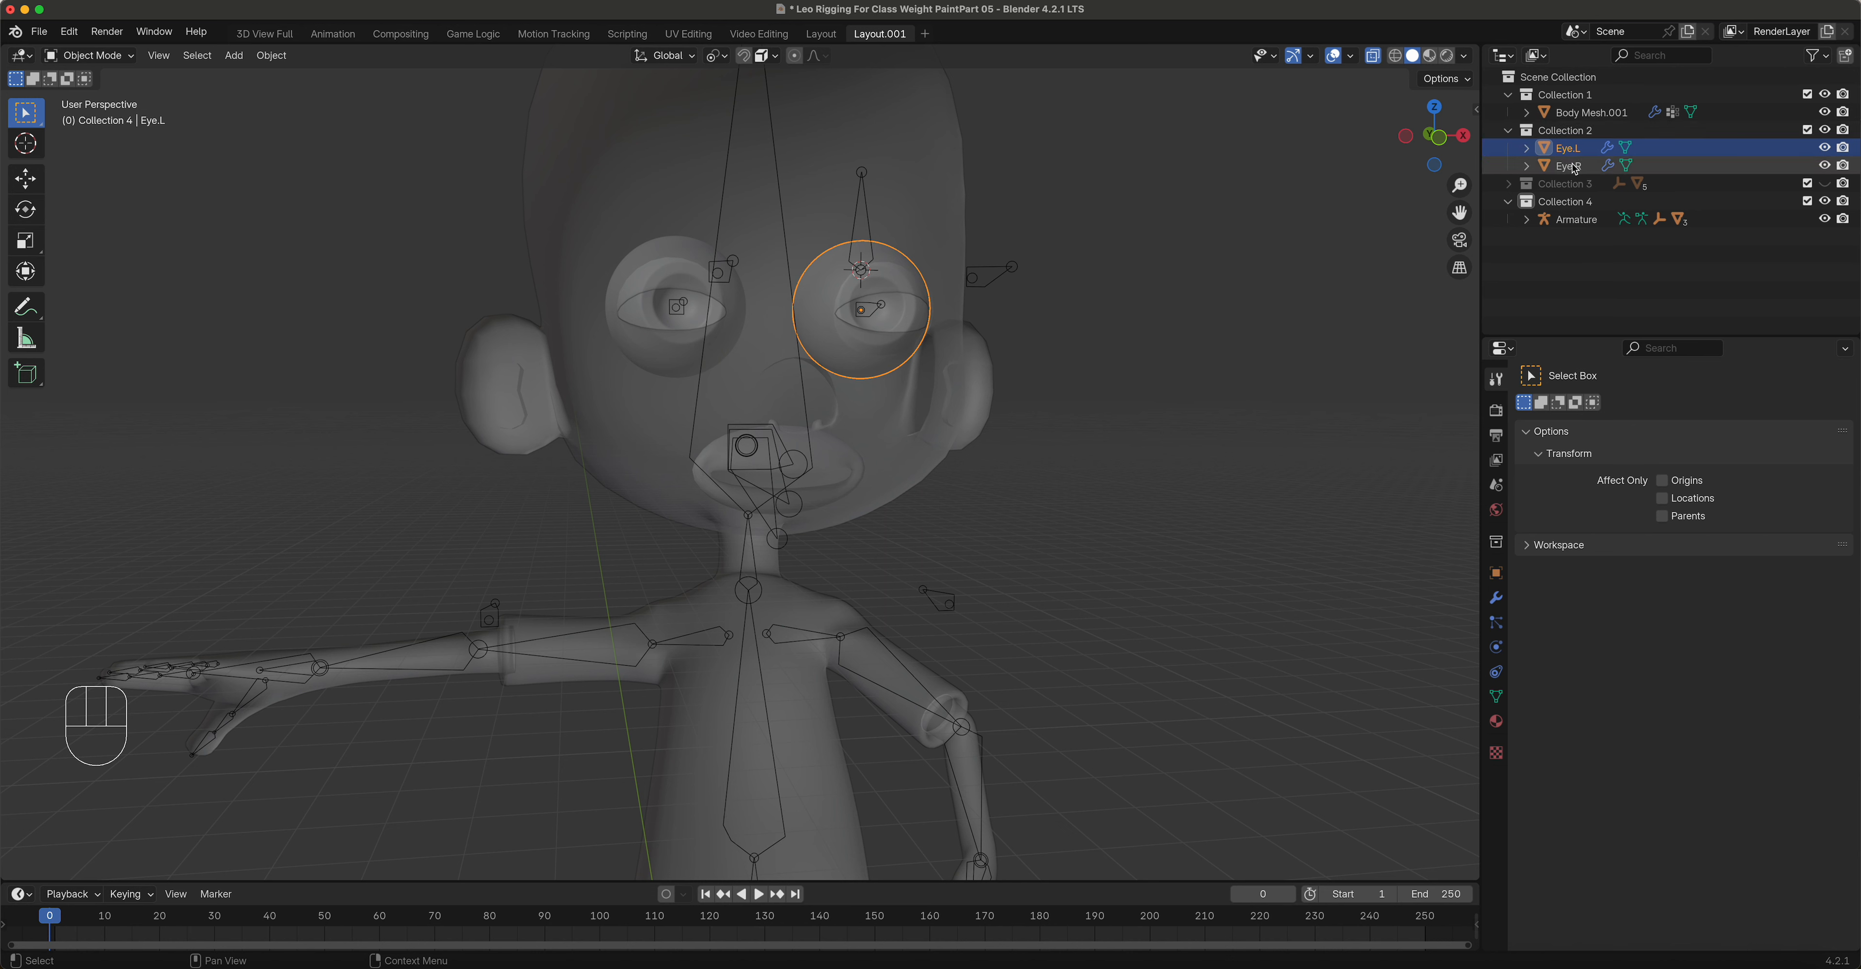
click(643, 314)
key(shift)
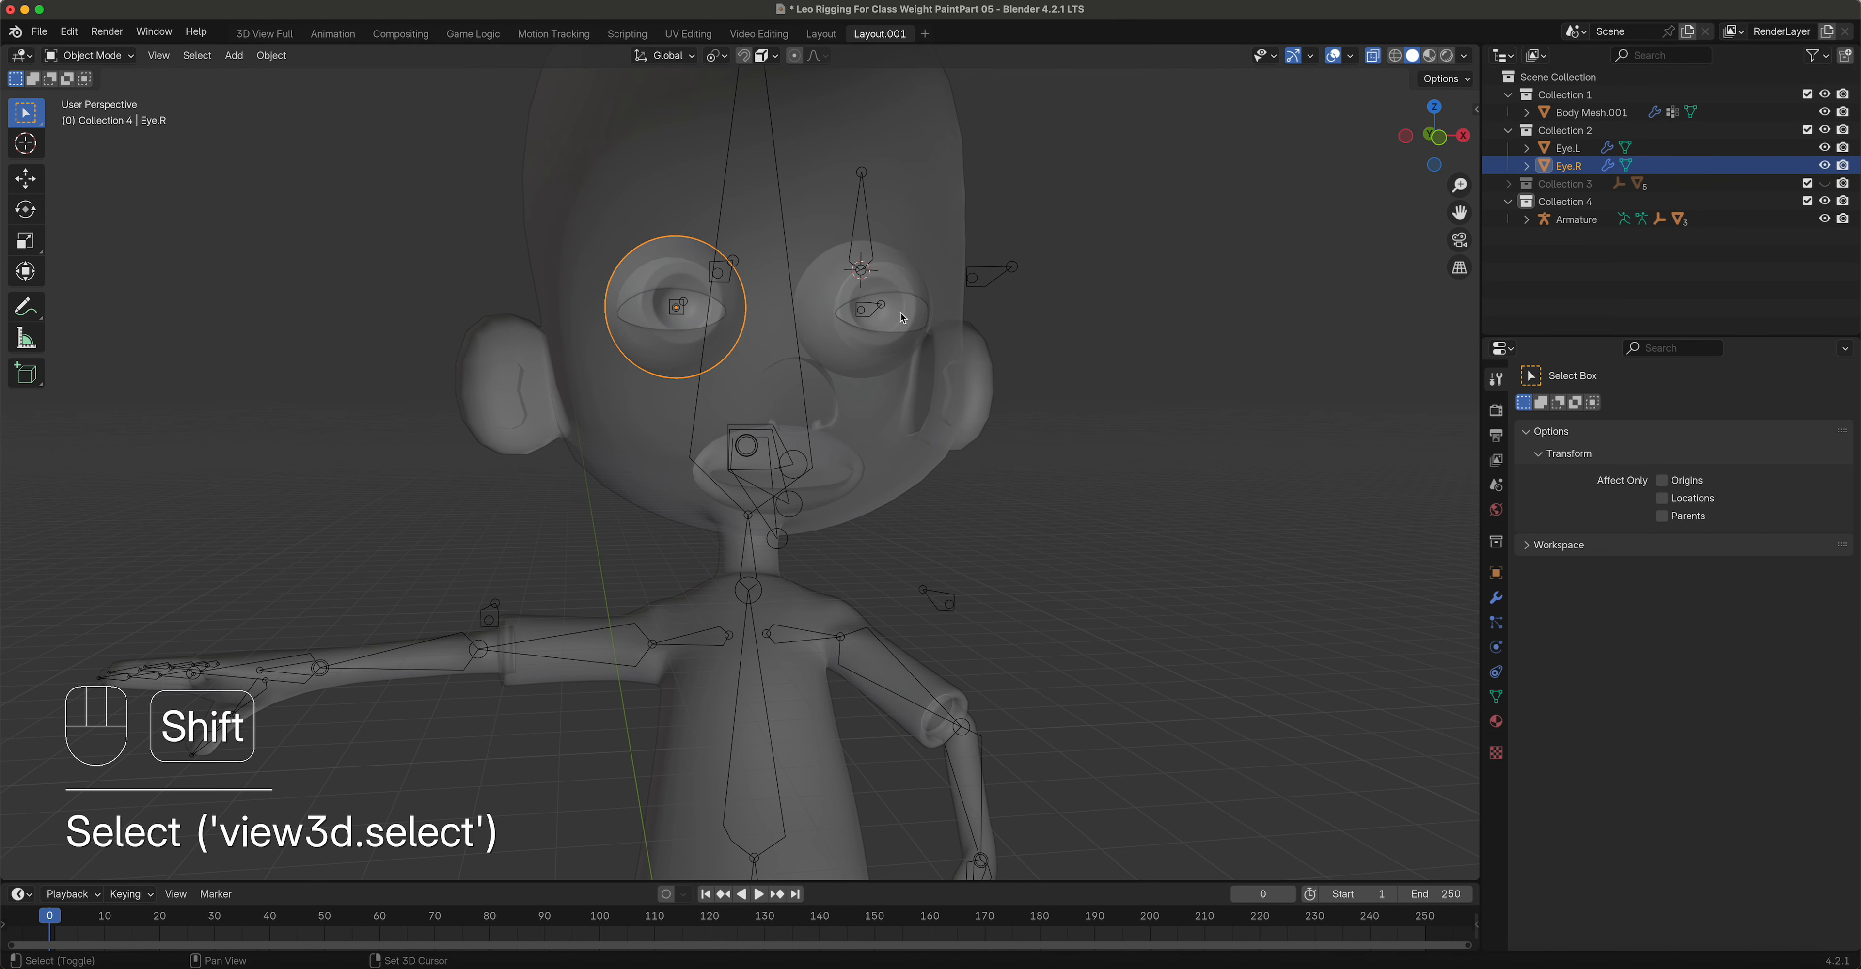
shift+click(905, 316)
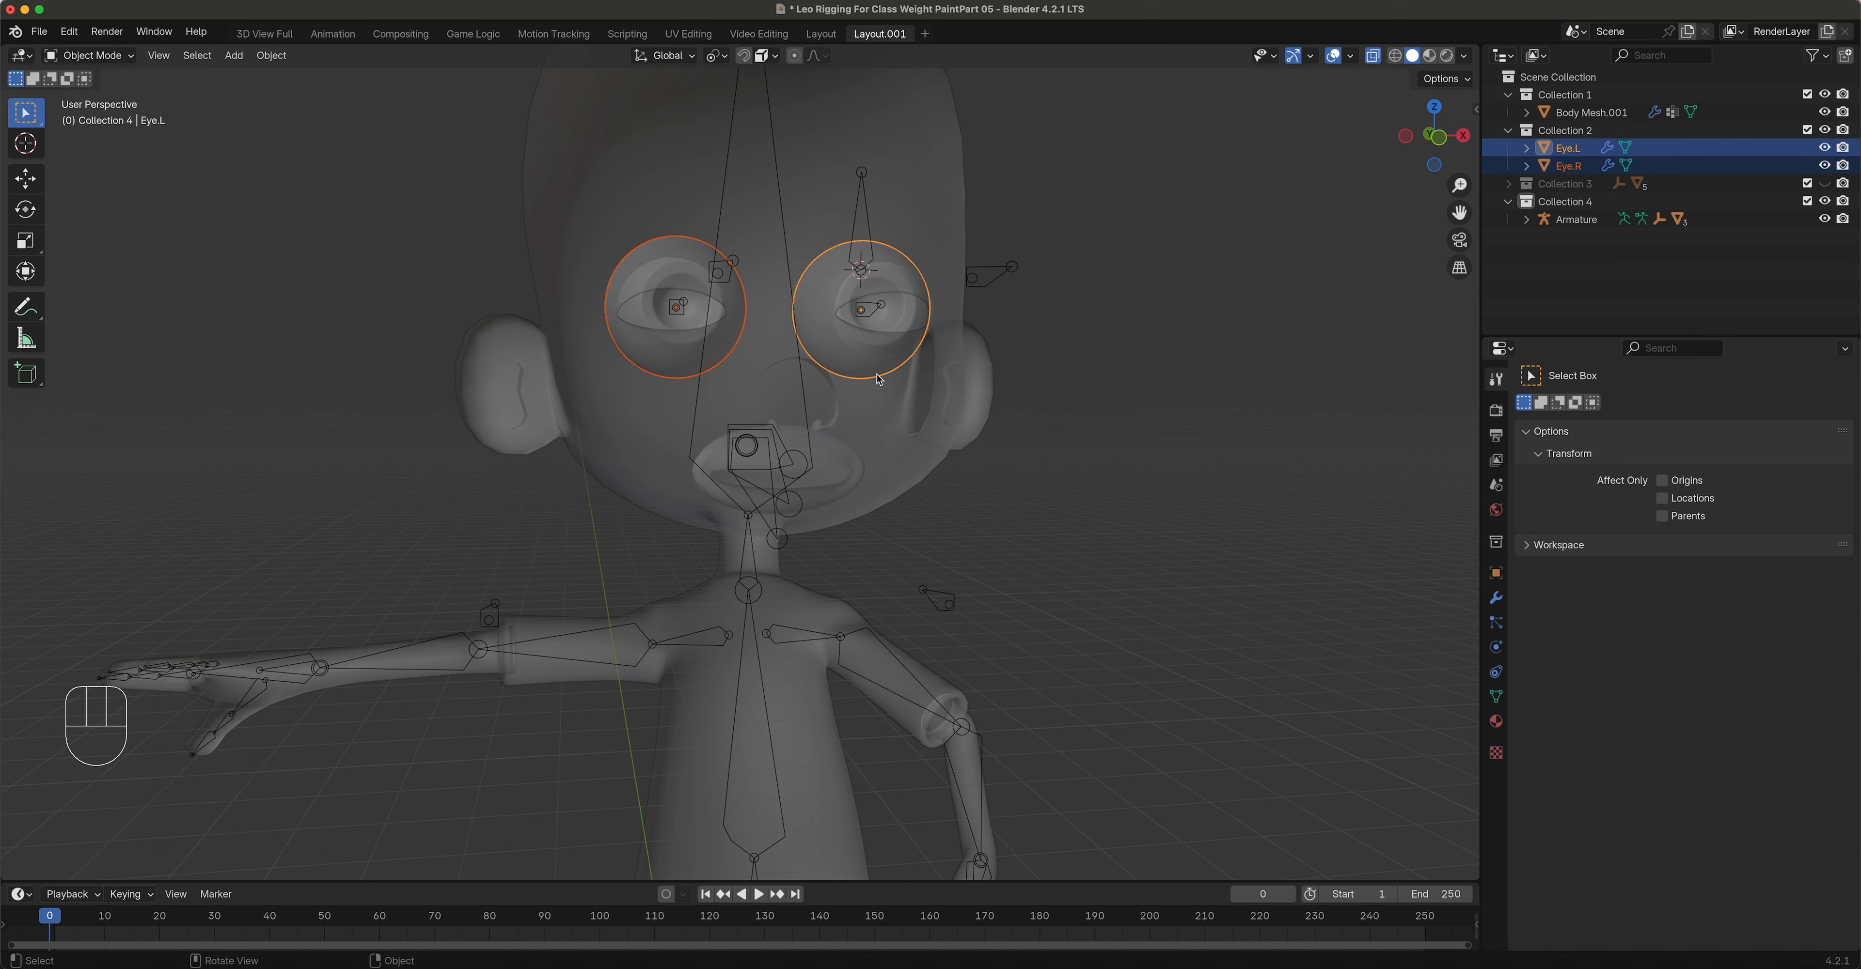
key(ctrl+j)
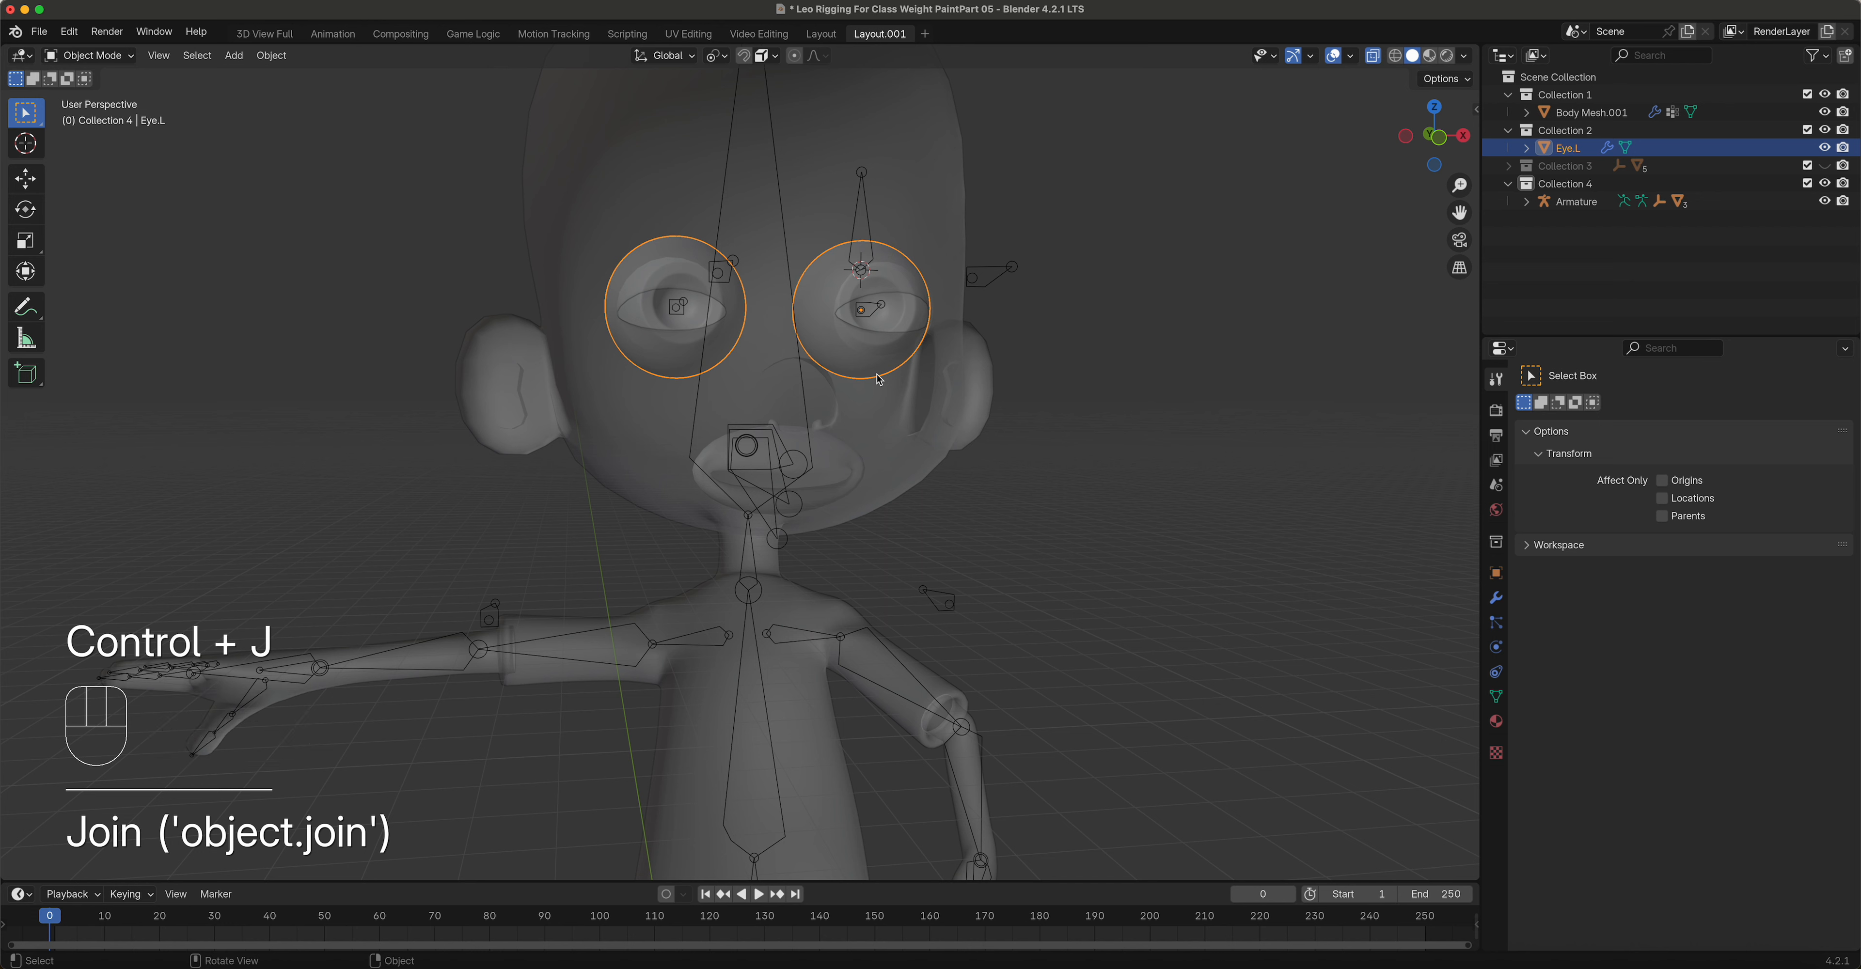
Step: Rename the joined eyeball object to Eyes and show its modifiers
double_click(1575, 150)
text(Eye)
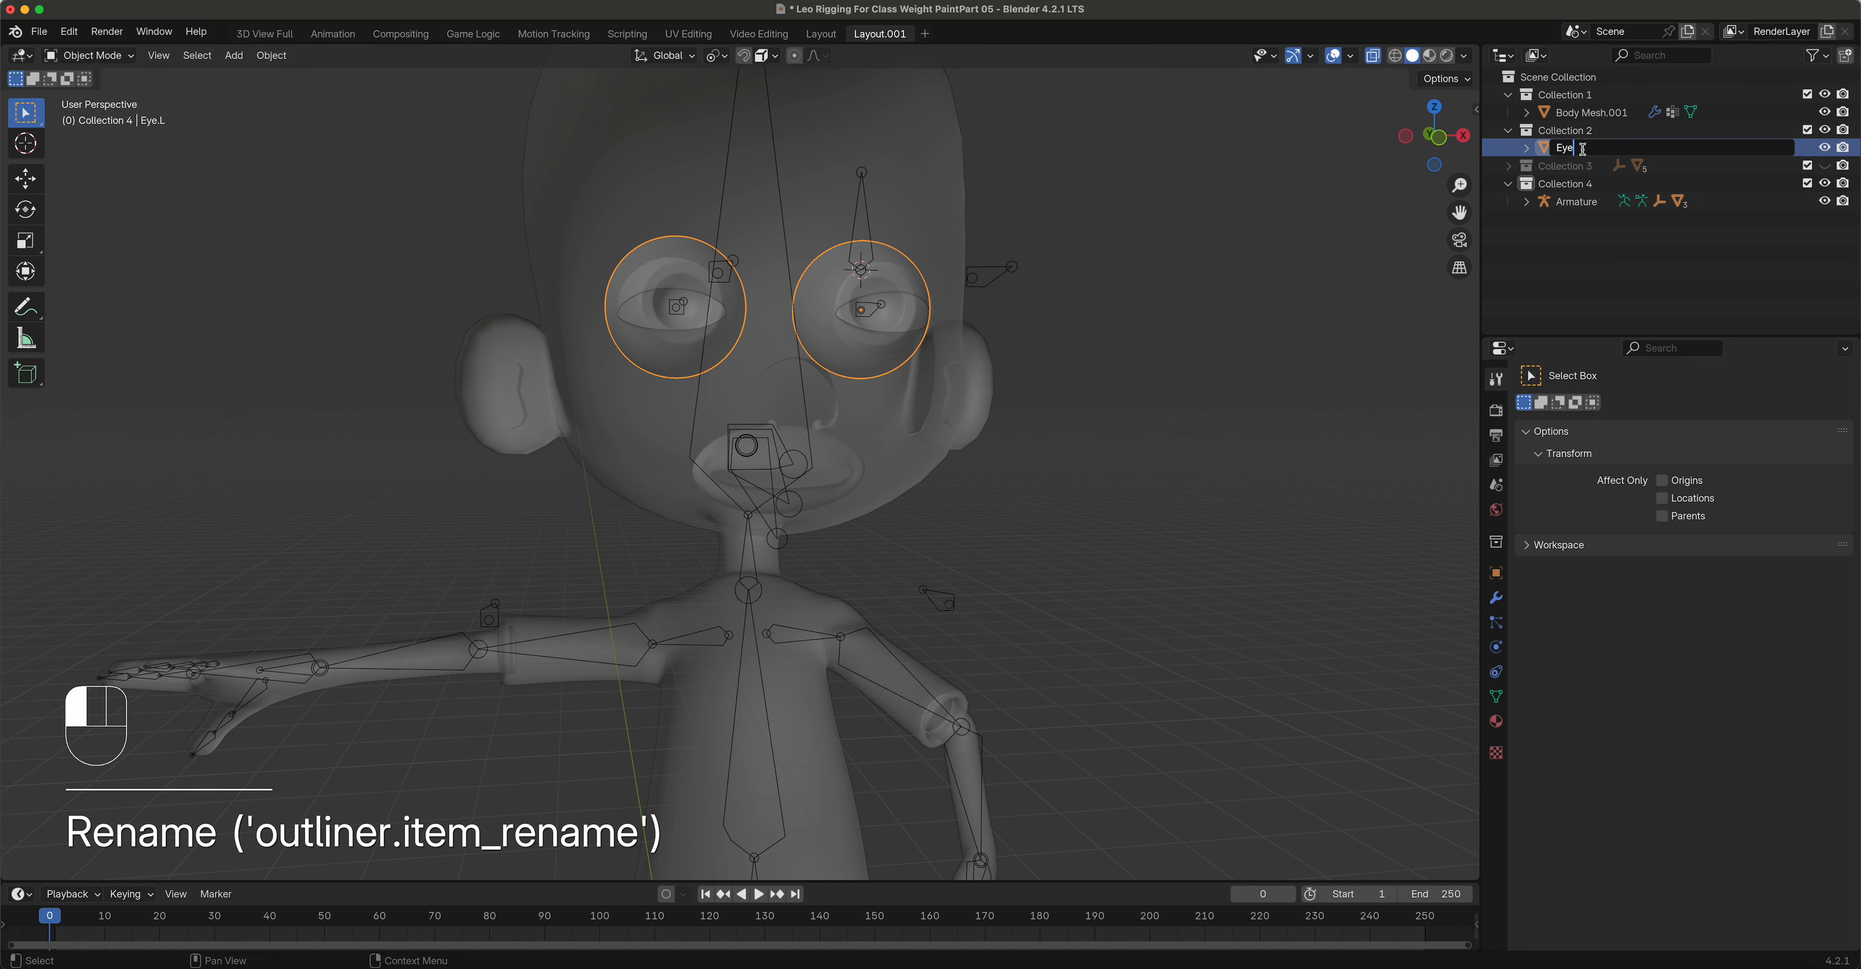
text(s)
key(Return)
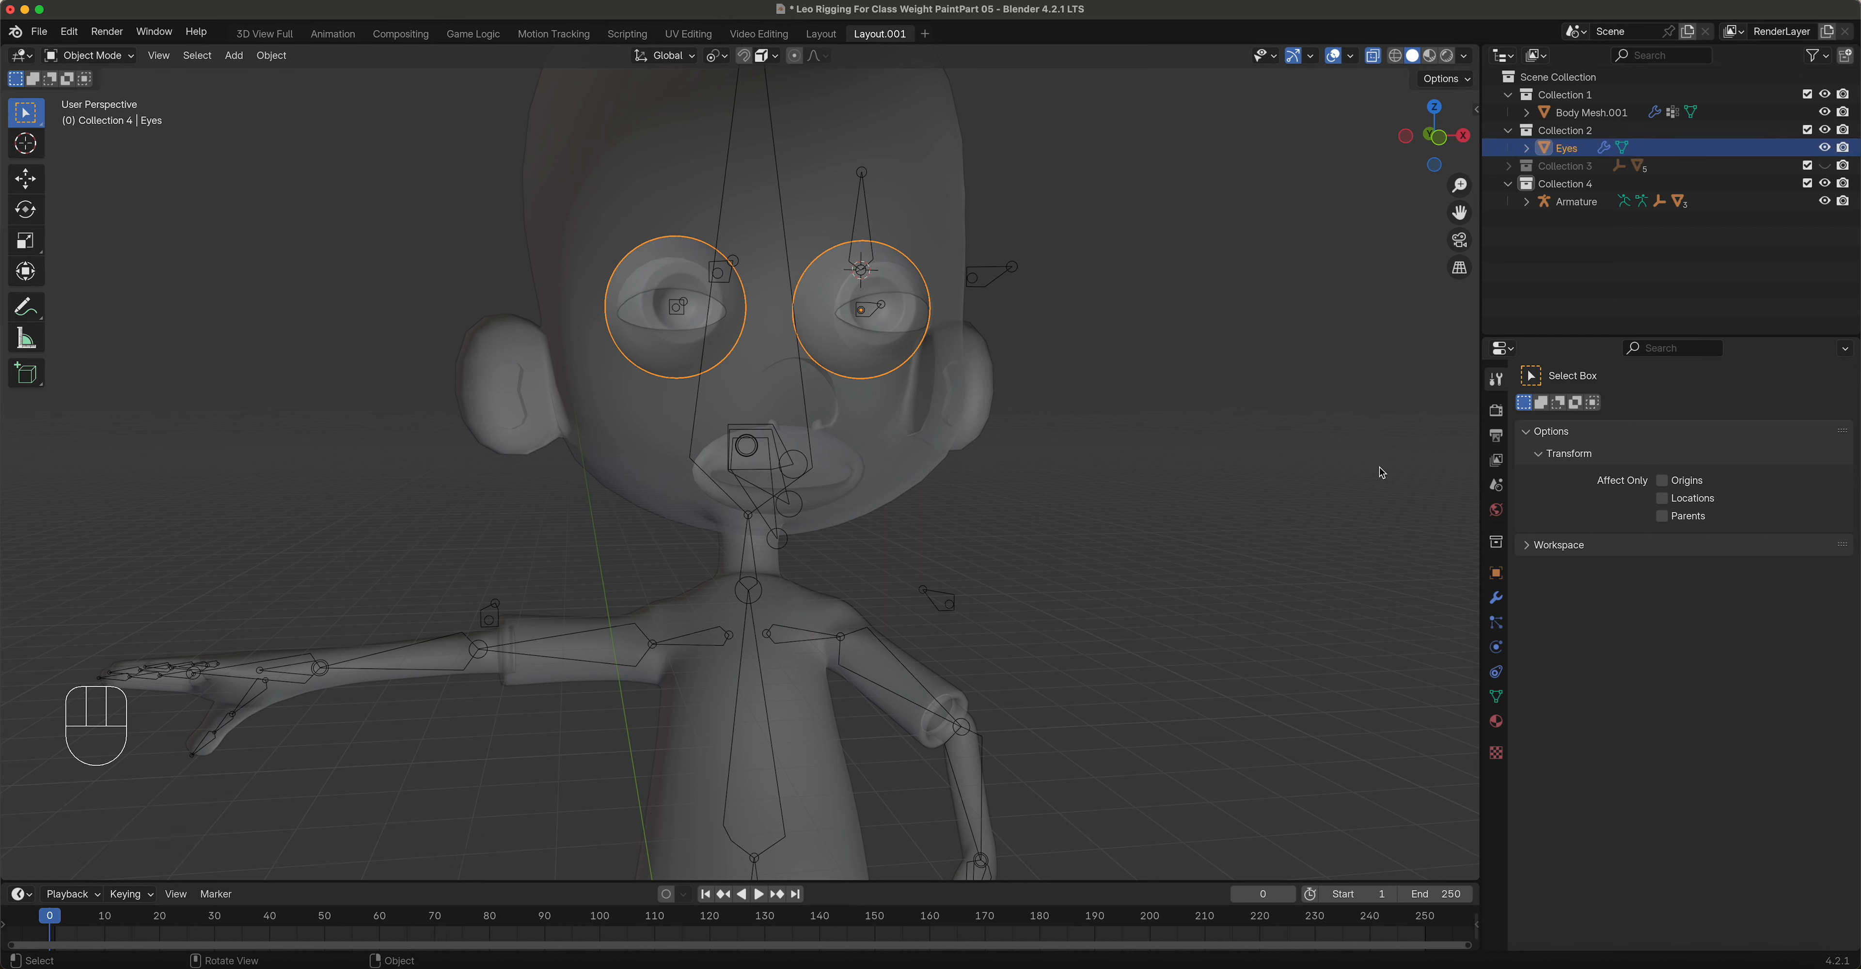
click(1497, 598)
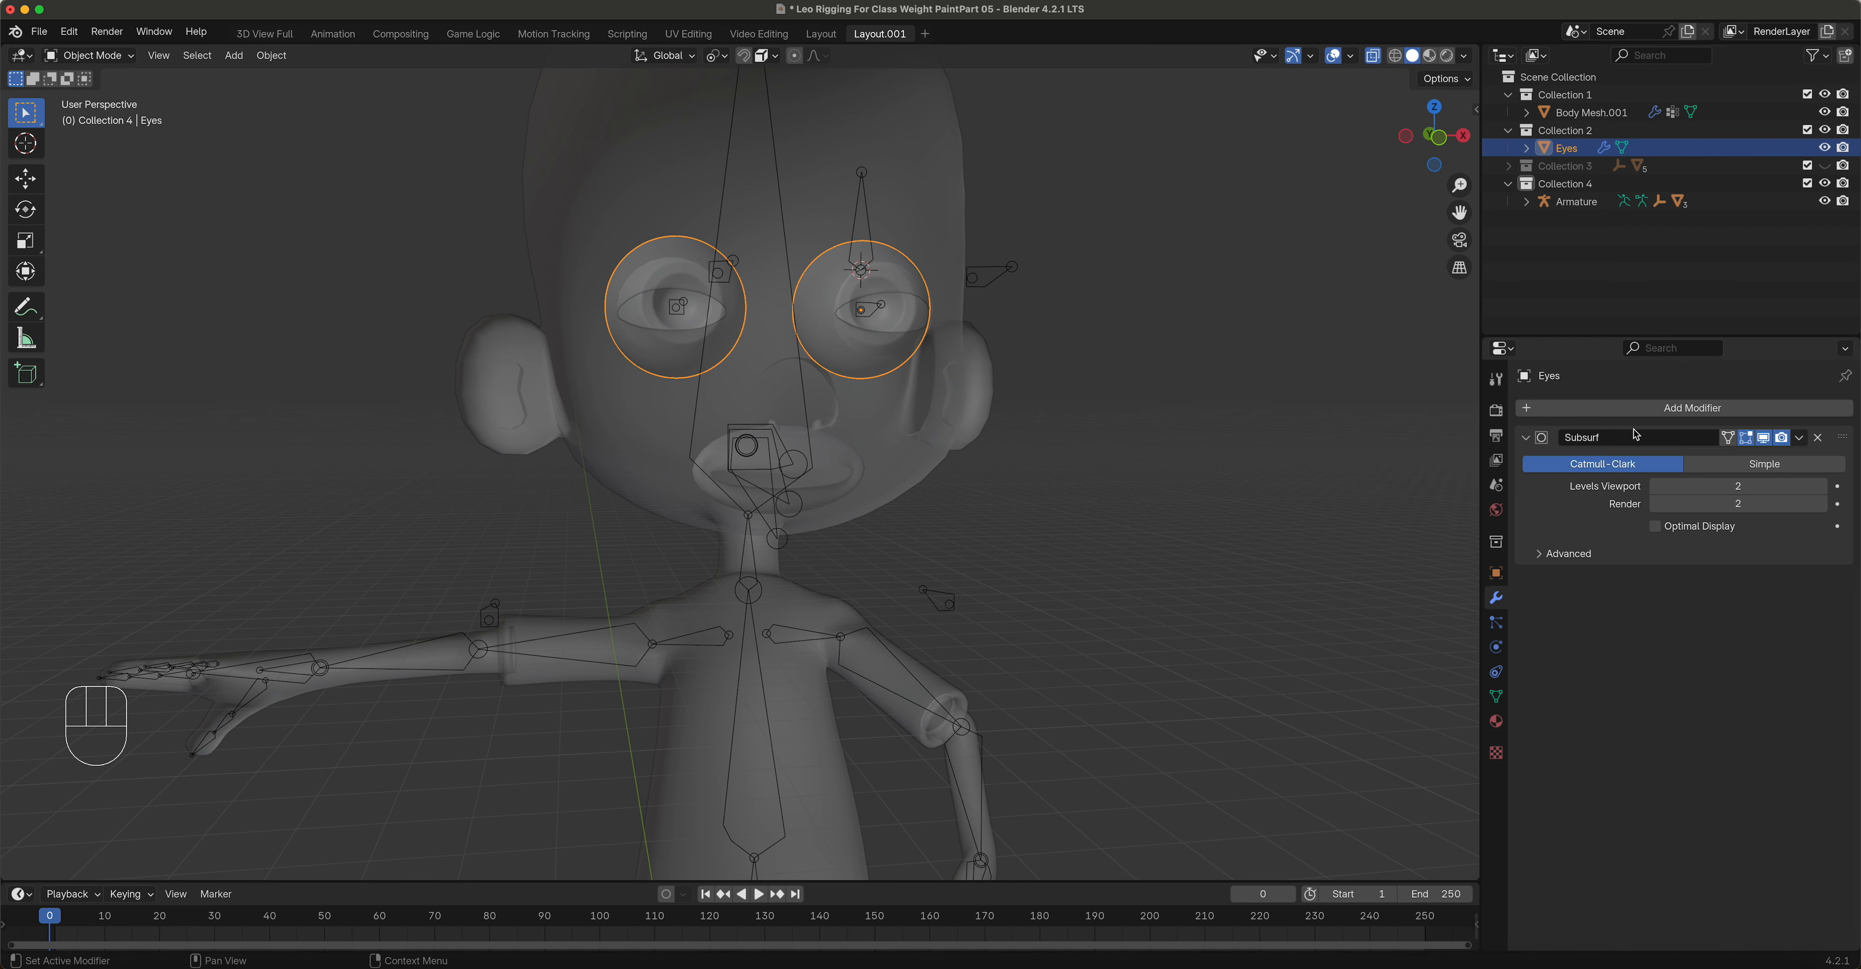
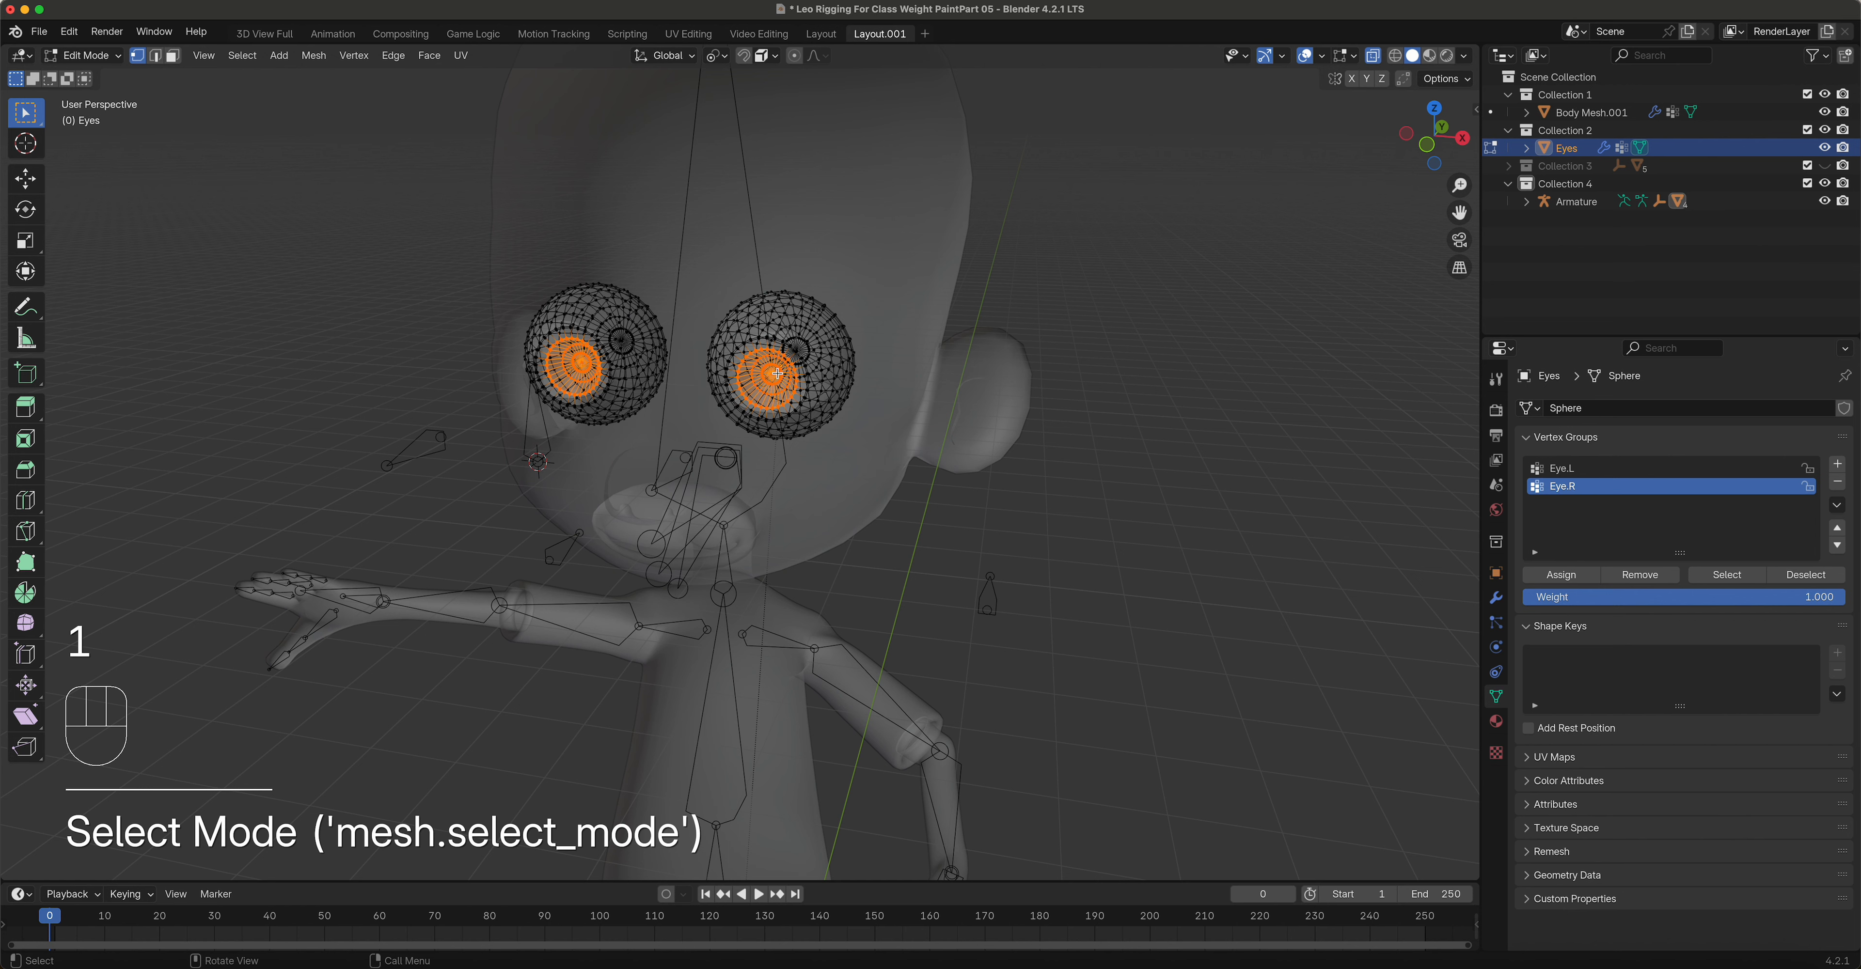
Step: Try to select the character's left eyeball by picking one vertex and repeatedly growing the selection
click(832, 358)
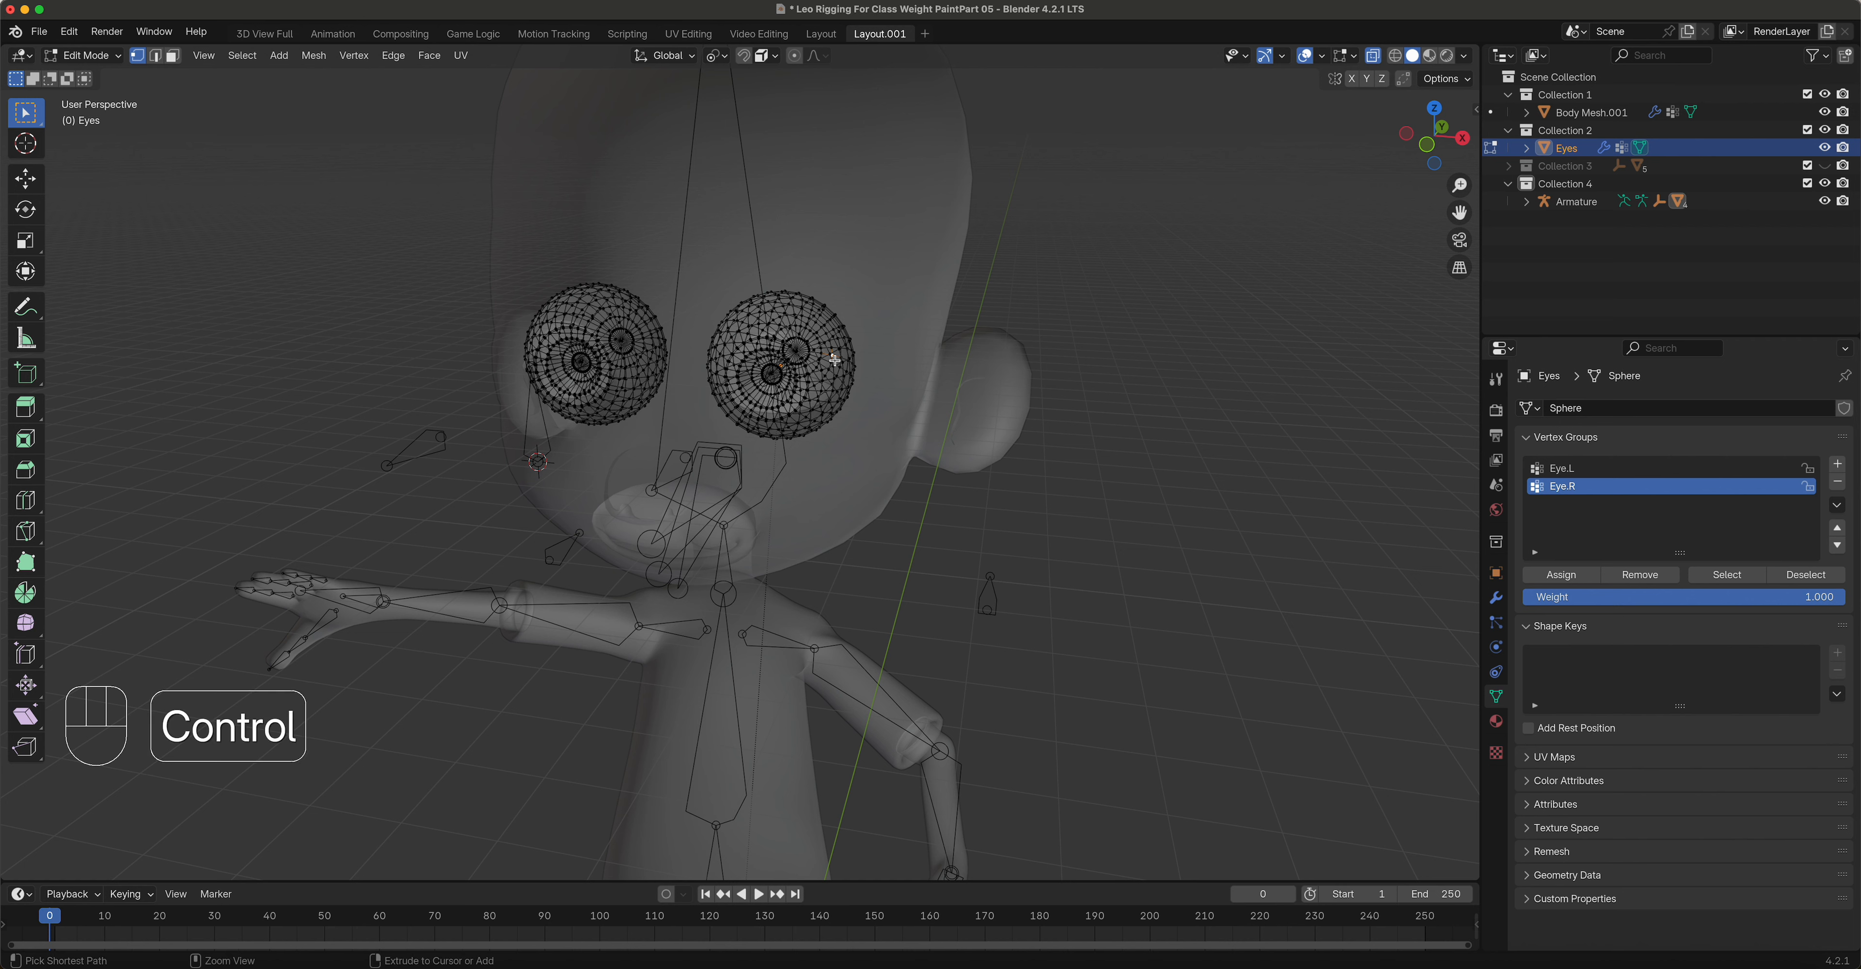
key(ctrl+KP_Add)
key(ctrl+KP_Add)
key(ctrl+KP_Add)
key(ctrl+KP_Add)
key(ctrl+KP_Add)
key(ctrl+KP_Add)
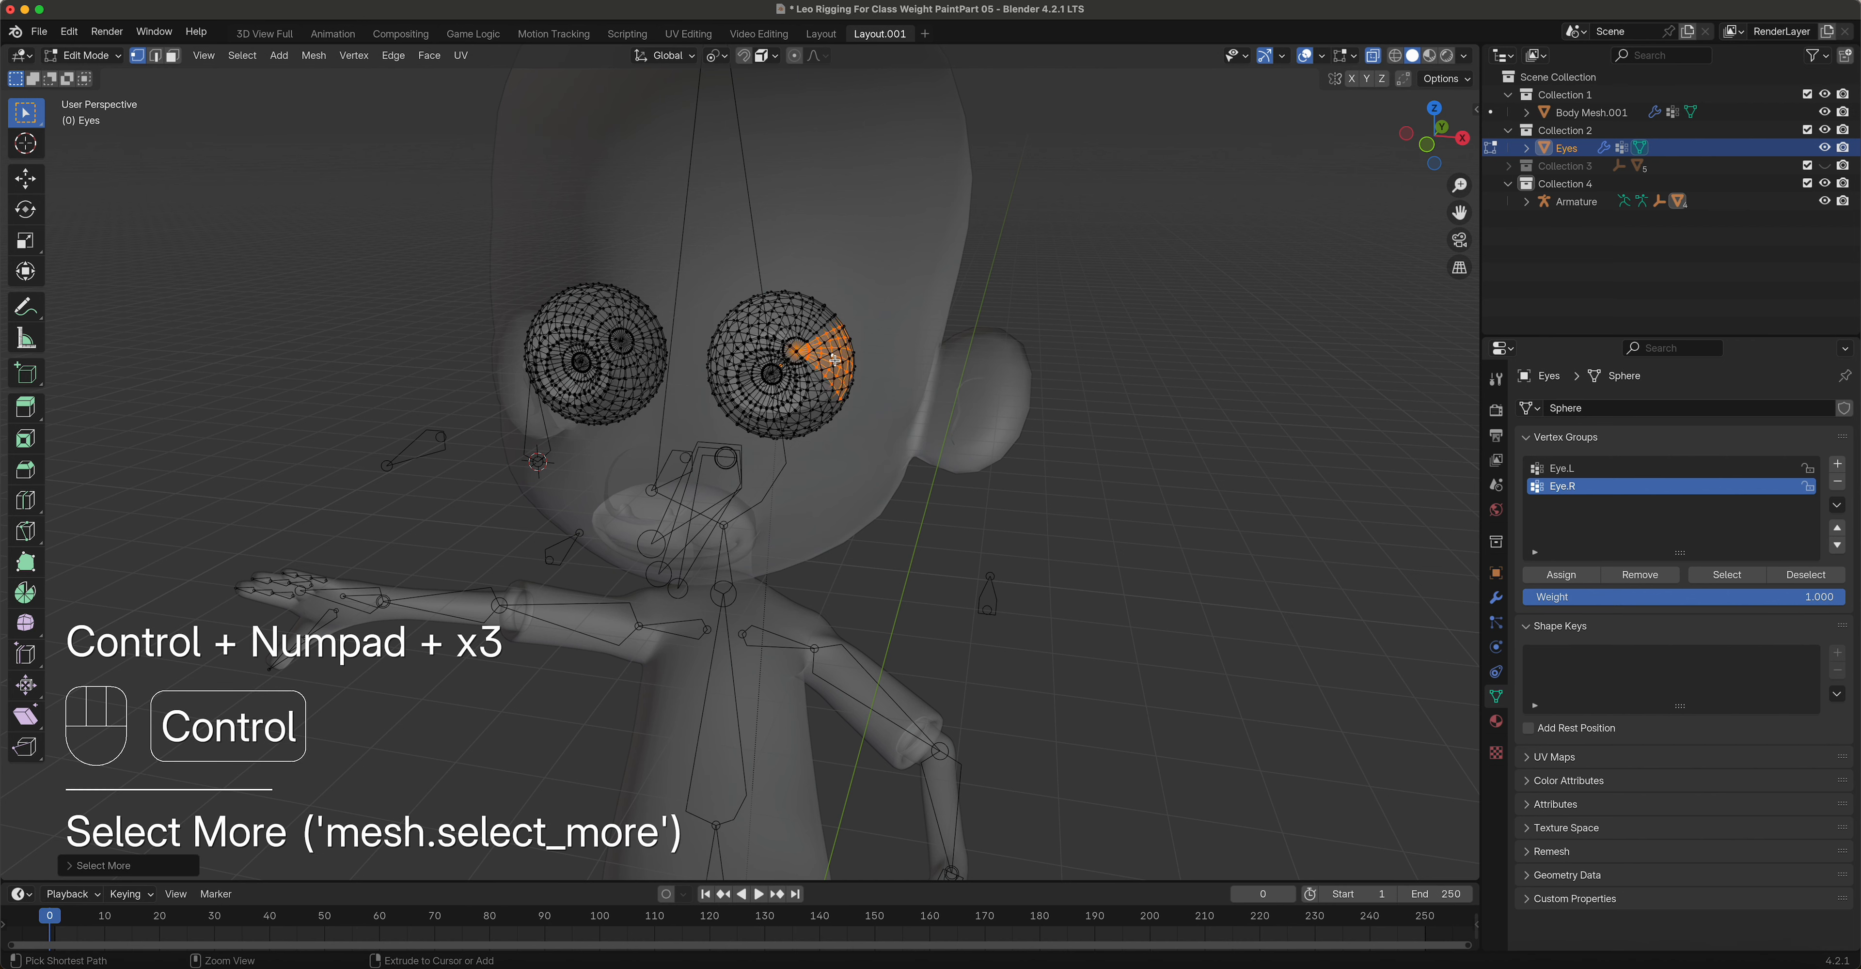
key(ctrl+KP_Add)
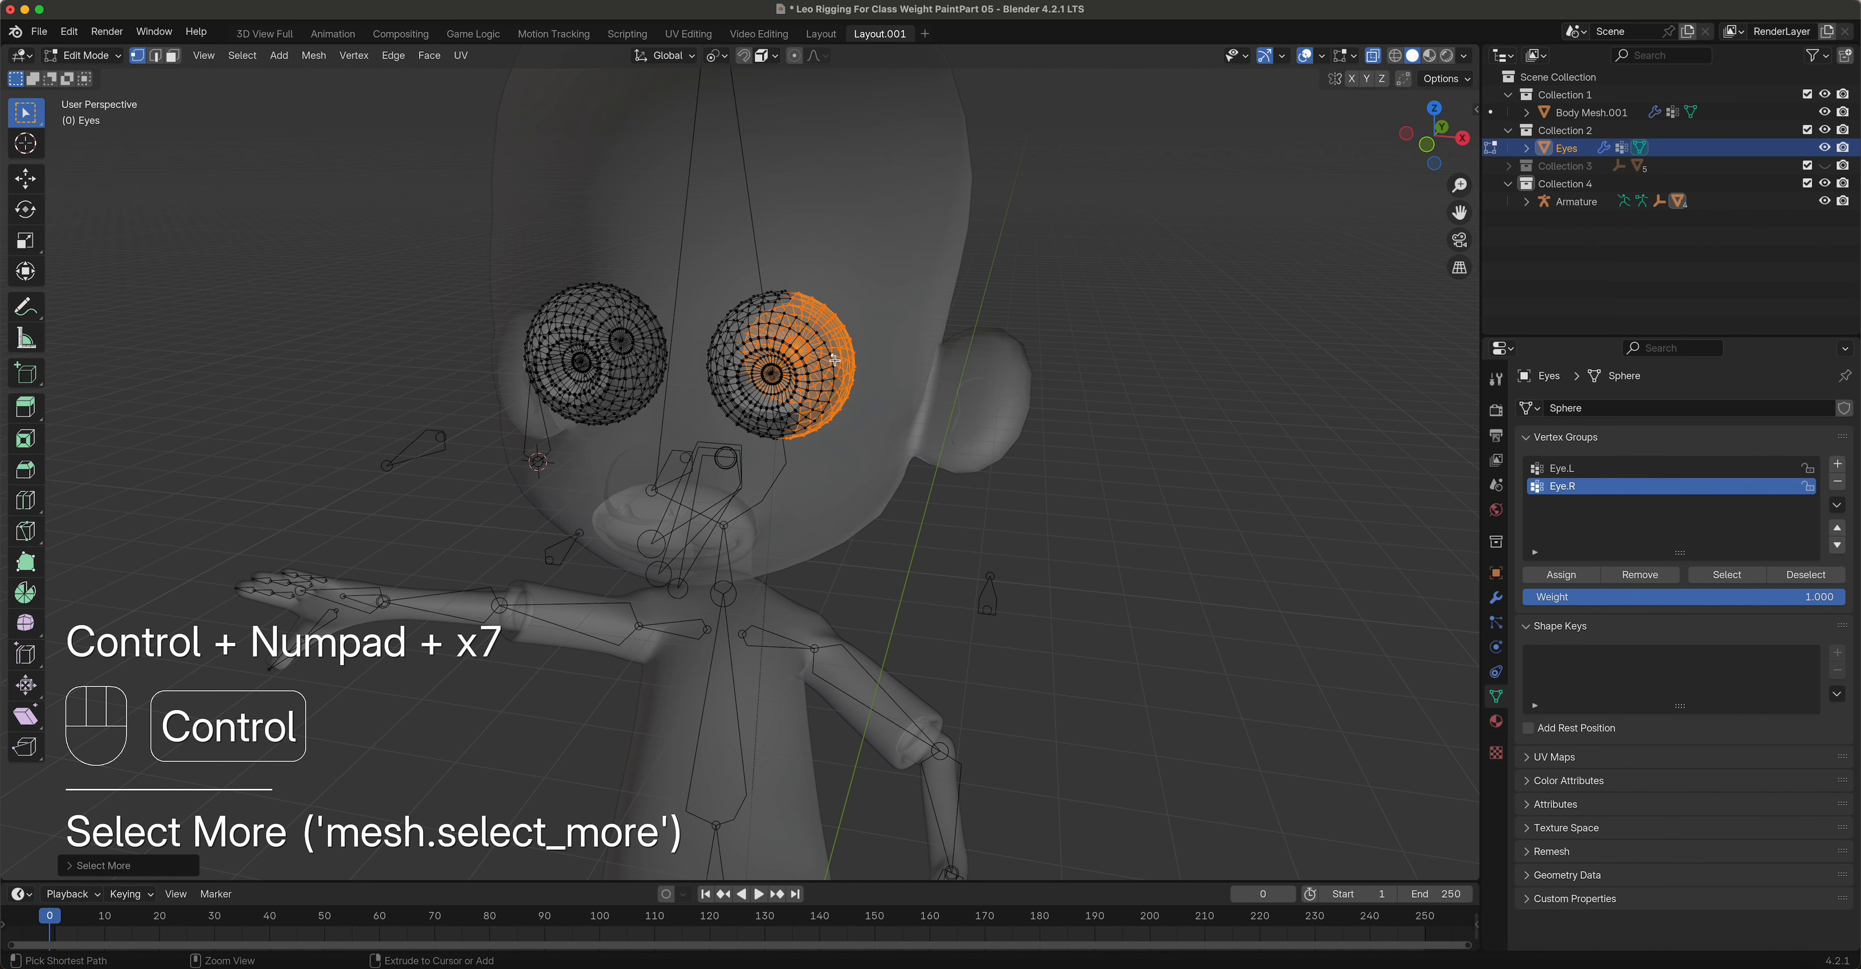
key(ctrl+KP_Add)
key(ctrl+KP_Add)
key(ctrl+KP_Add)
key(ctrl+KP_Add)
key(ctrl+KP_Add)
key(ctrl+KP_Add)
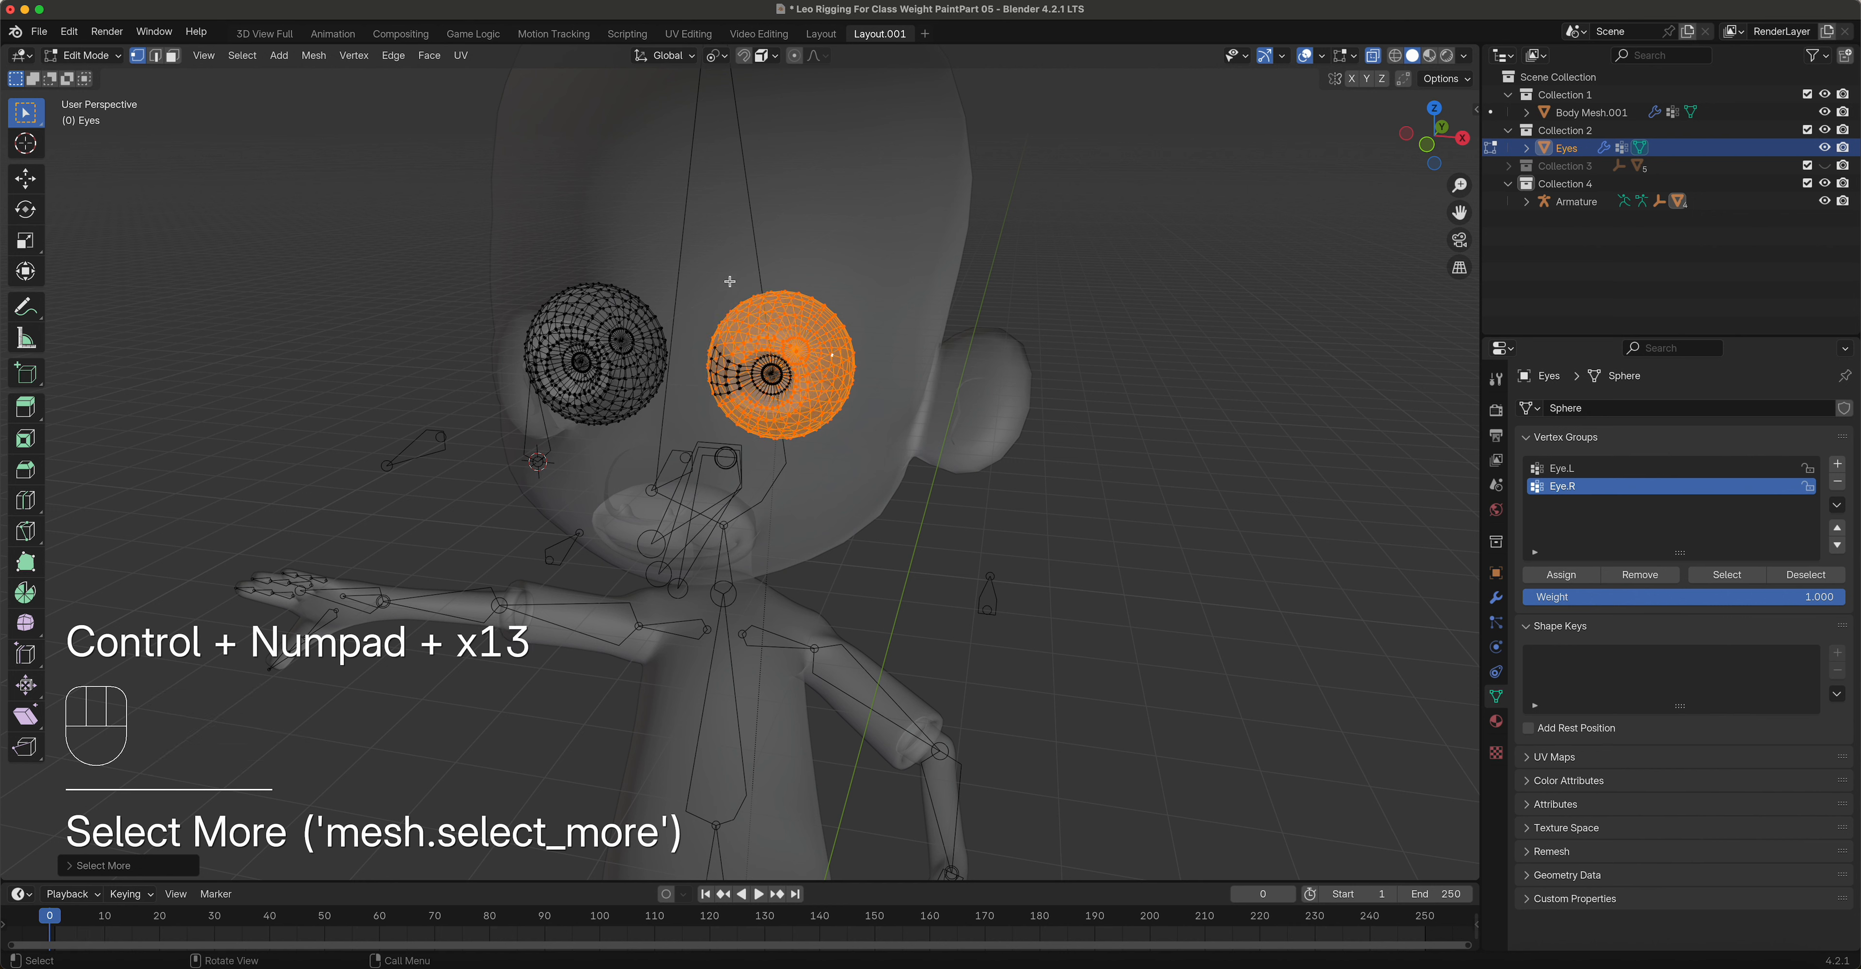
Step: Box select all vertices of the character's left eyeball and assign them to the Eye.L vertex group
drag(696, 221, 932, 512)
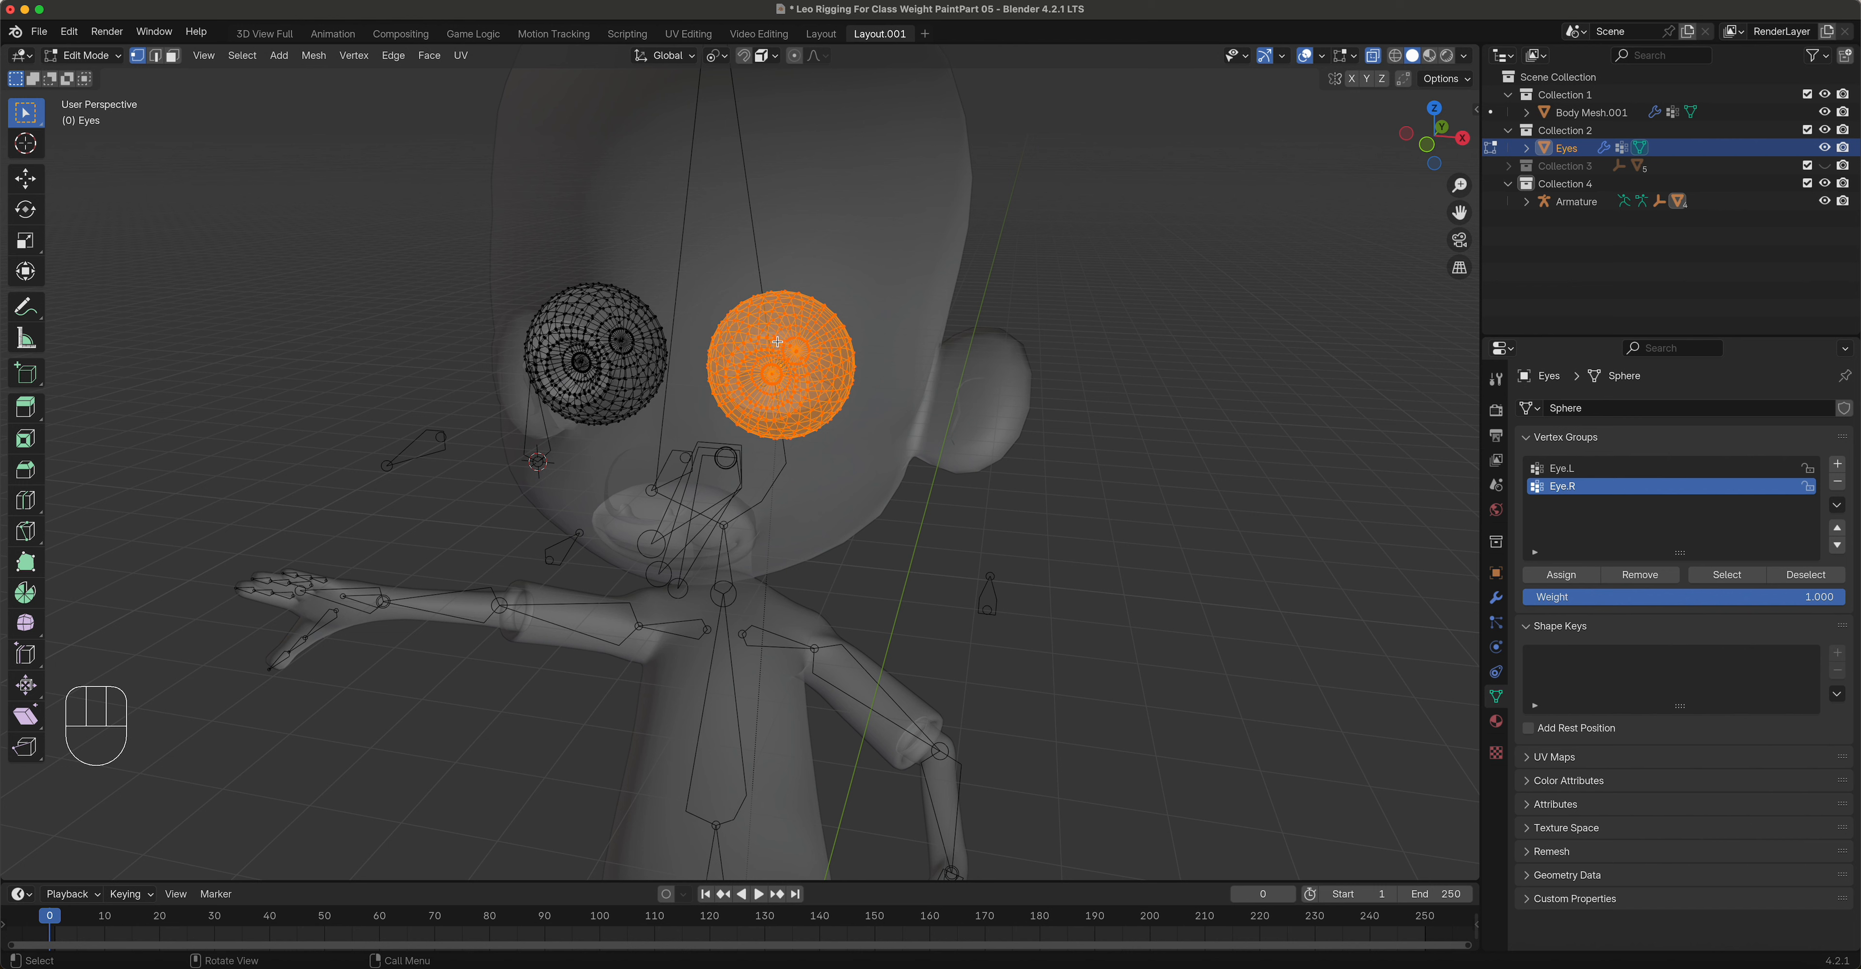
click(1595, 470)
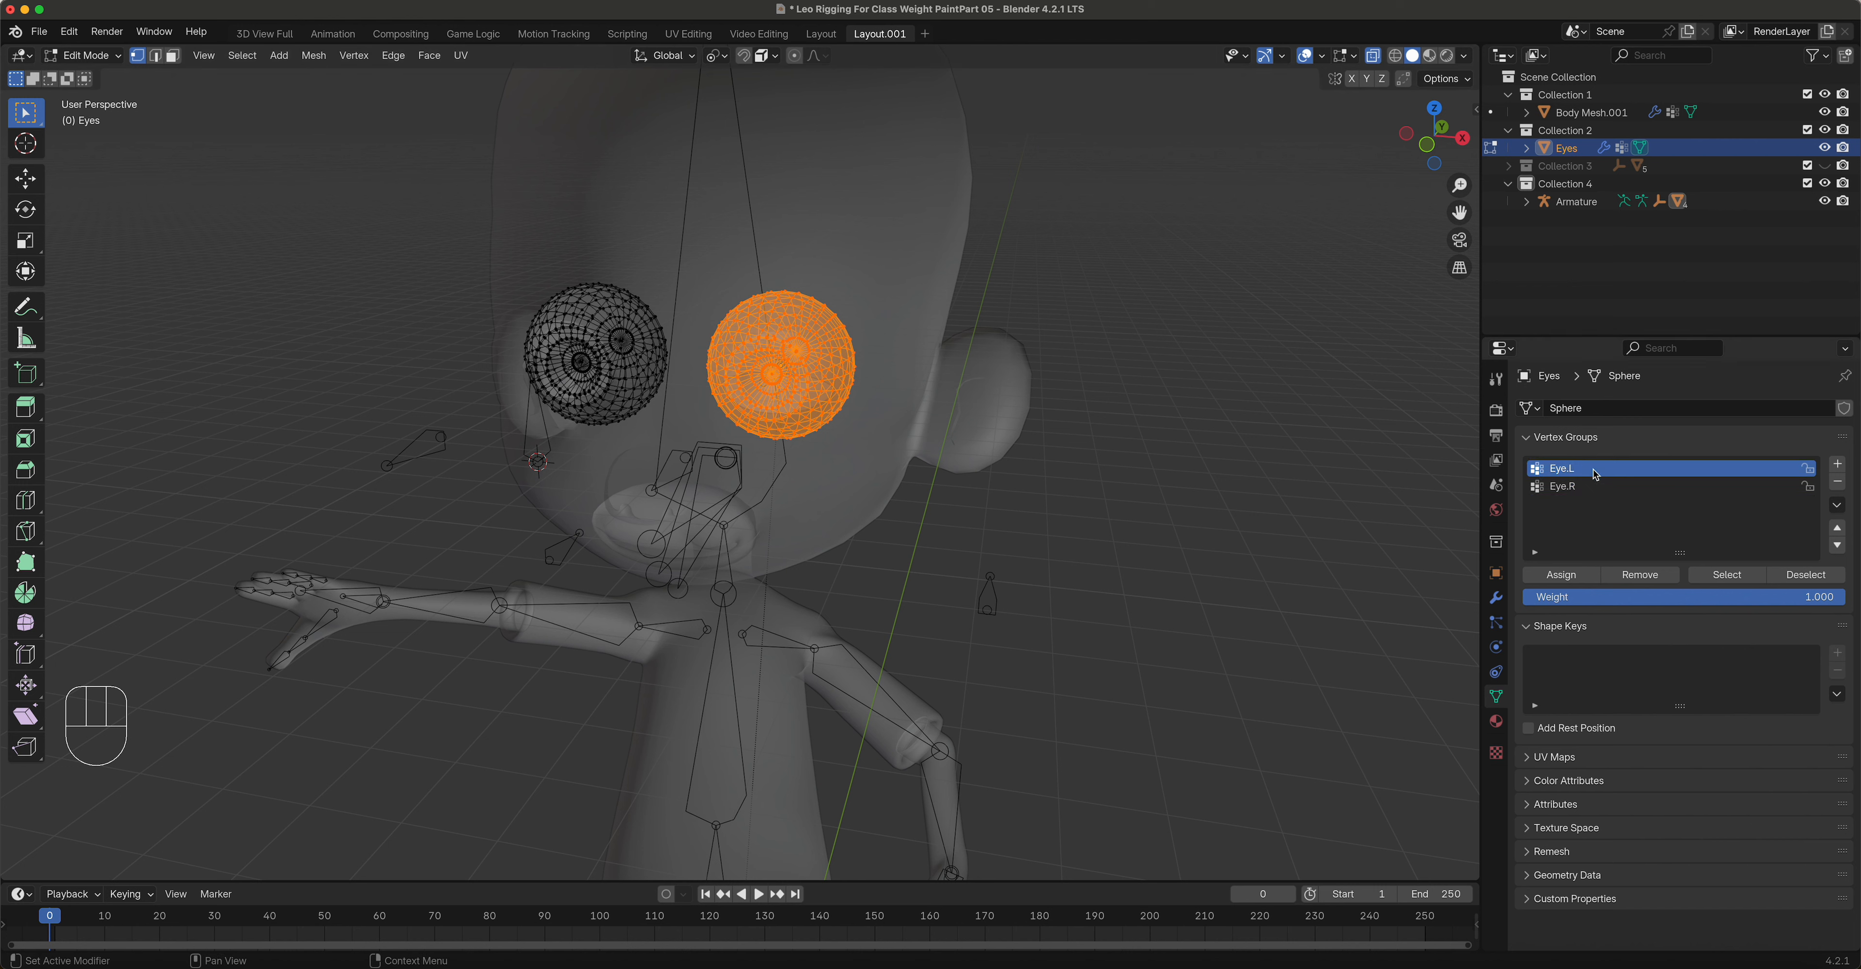
click(1576, 582)
Step: Box select all vertices of the character's right eyeball and assign them to the Eye.R vertex group
drag(478, 237, 678, 446)
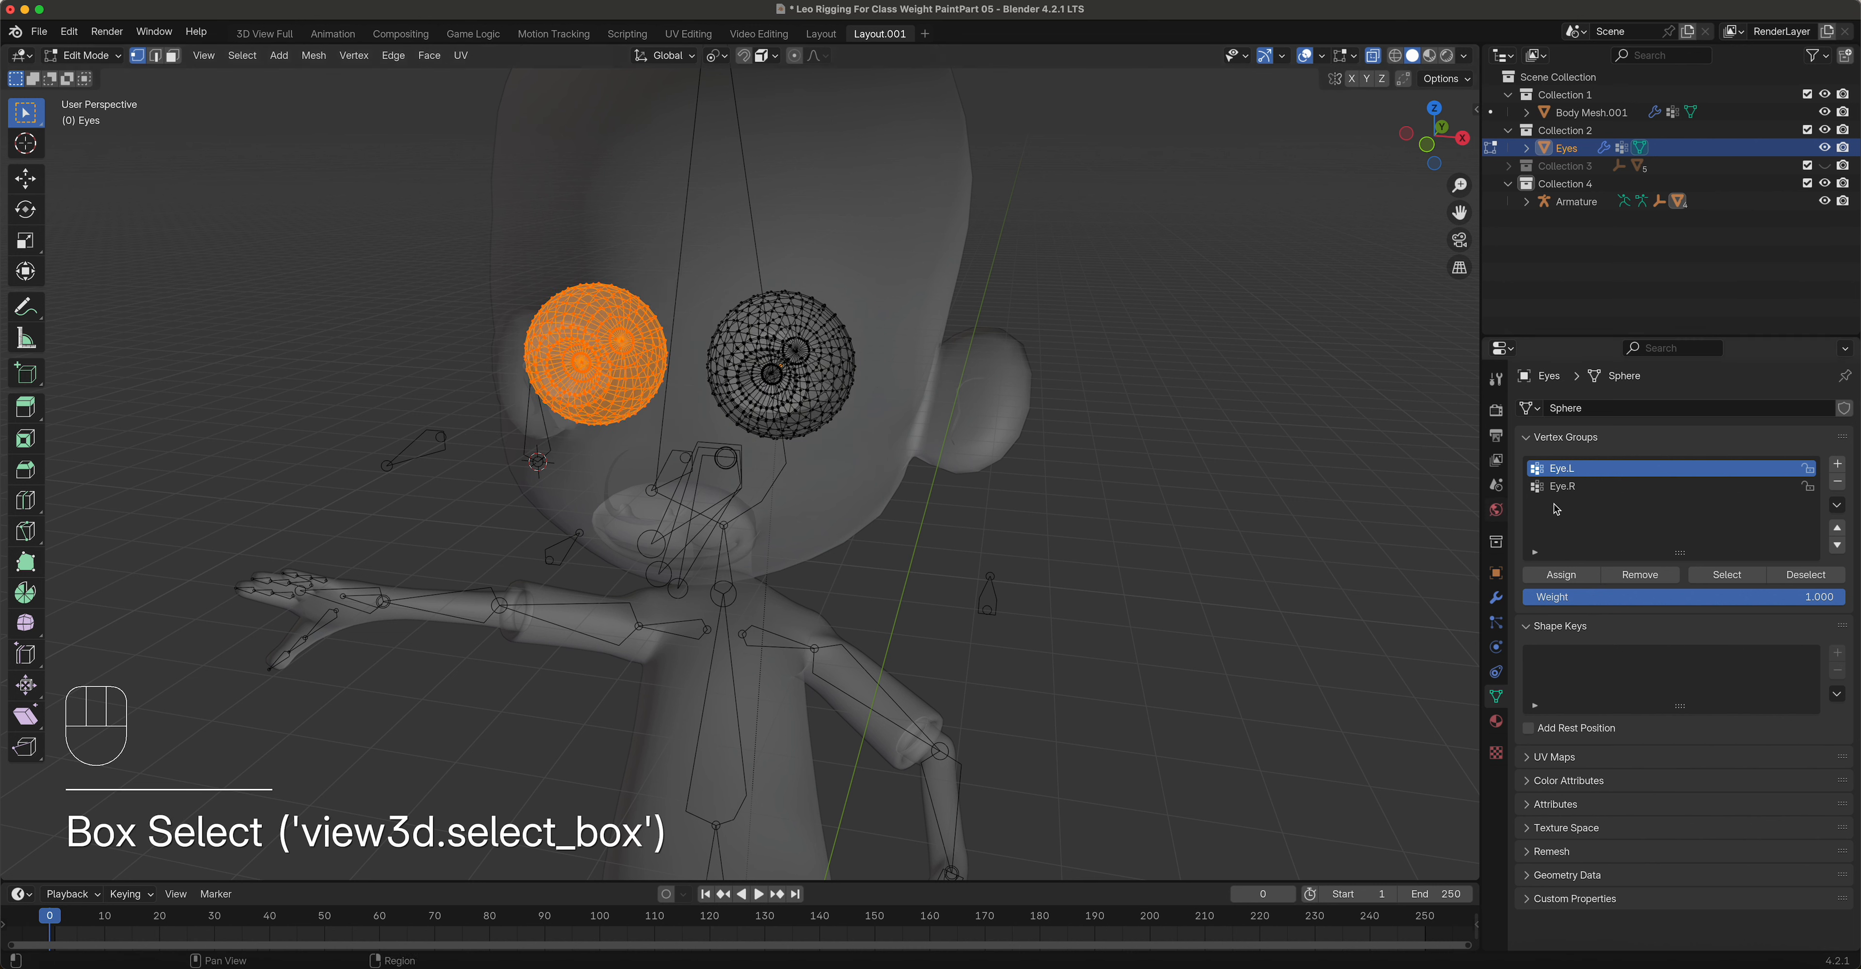
click(1588, 487)
click(1580, 581)
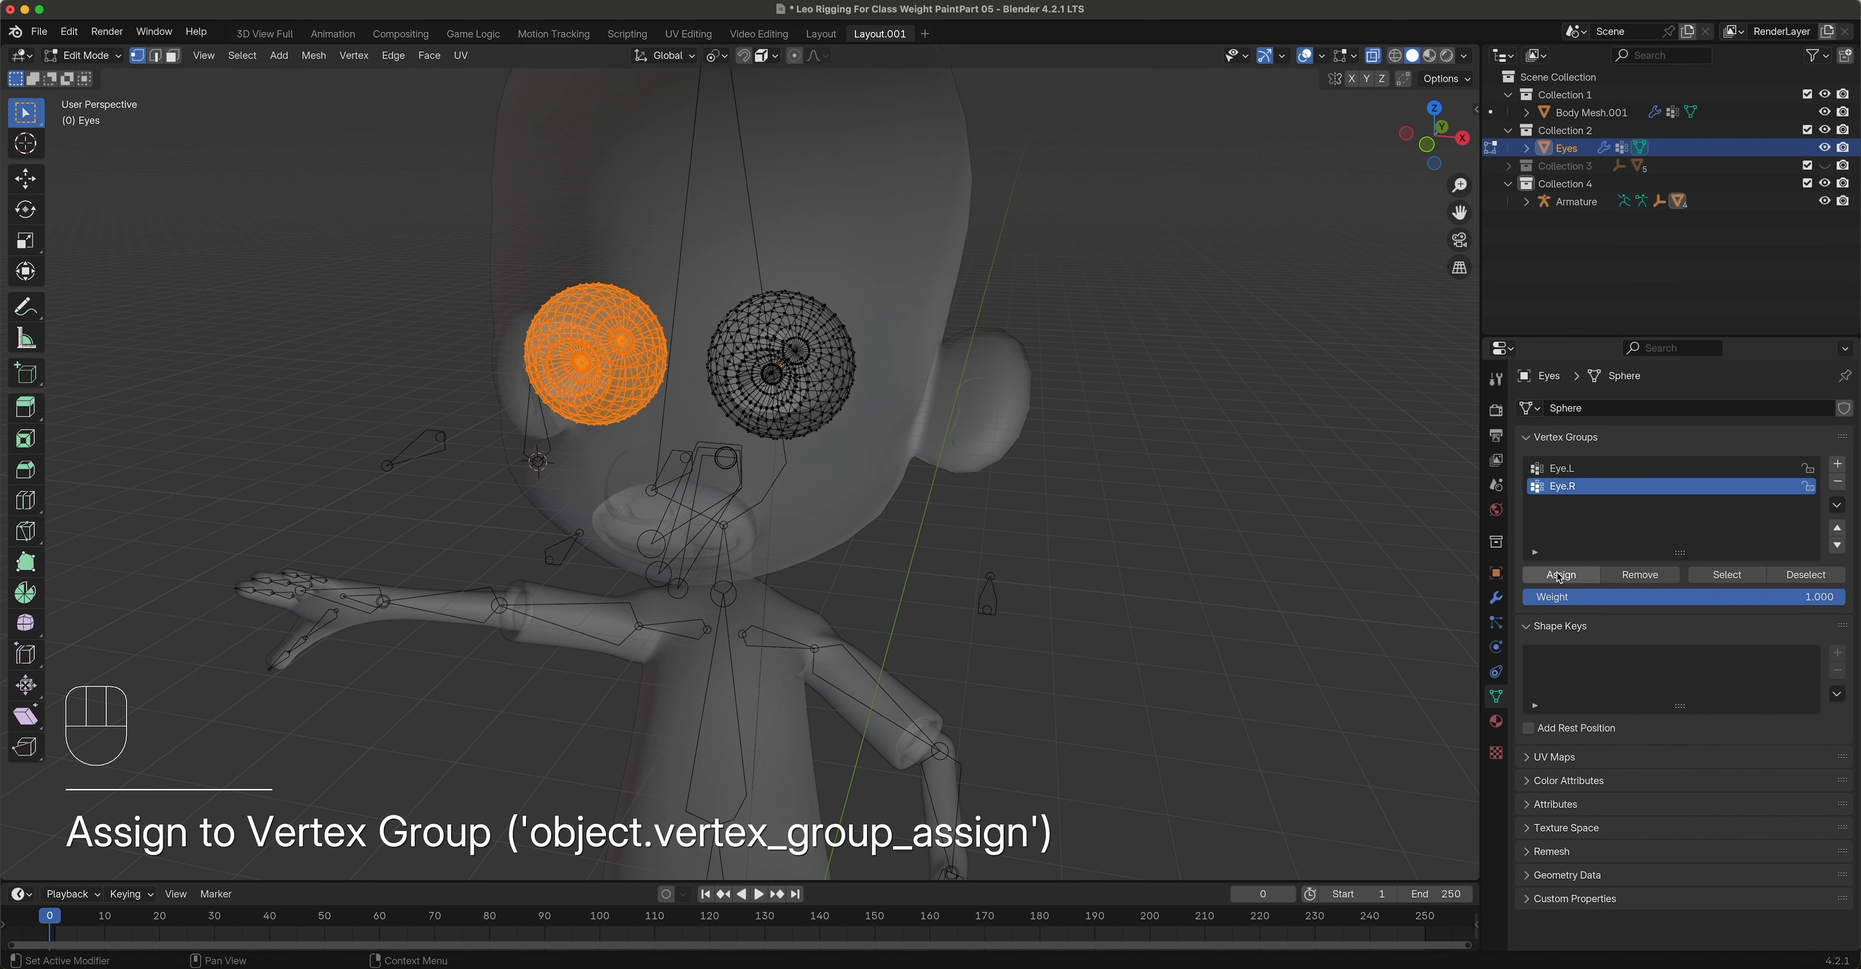
Step: Leave the eye mesh's Edit Mode, put the armature into Pose Mode, and display the viewport in Material Preview shading
click(93, 56)
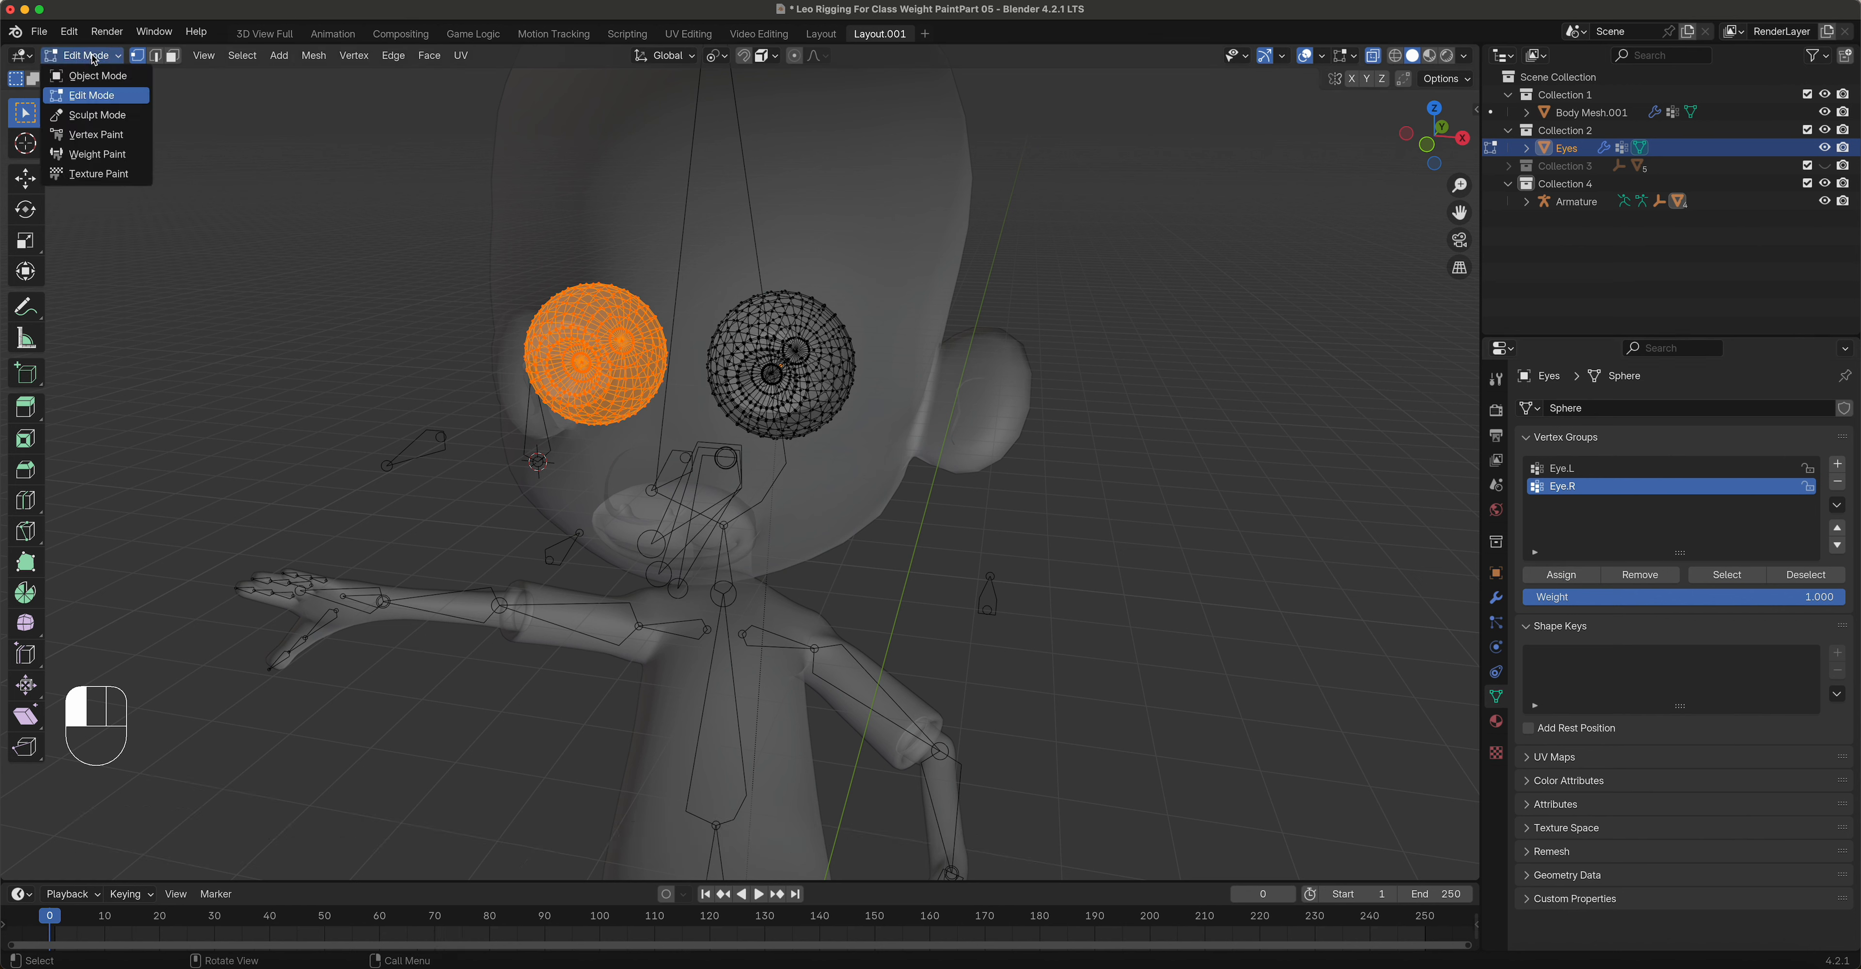
click(99, 76)
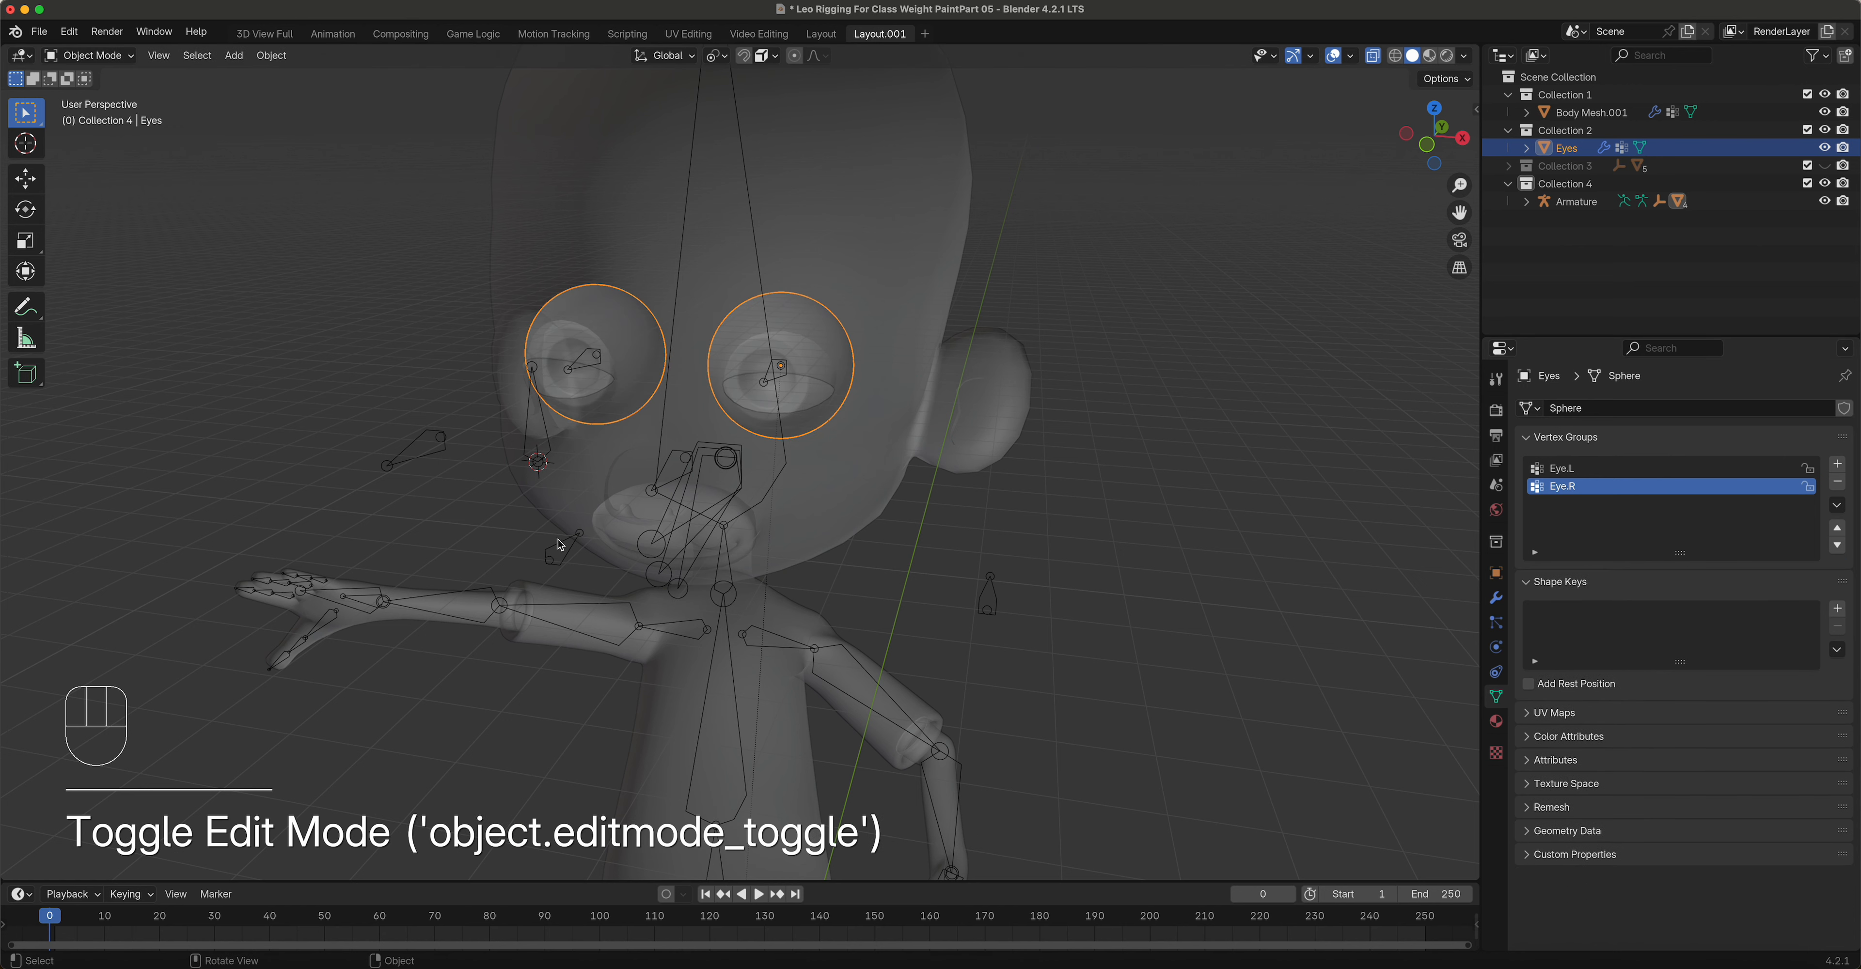
click(566, 553)
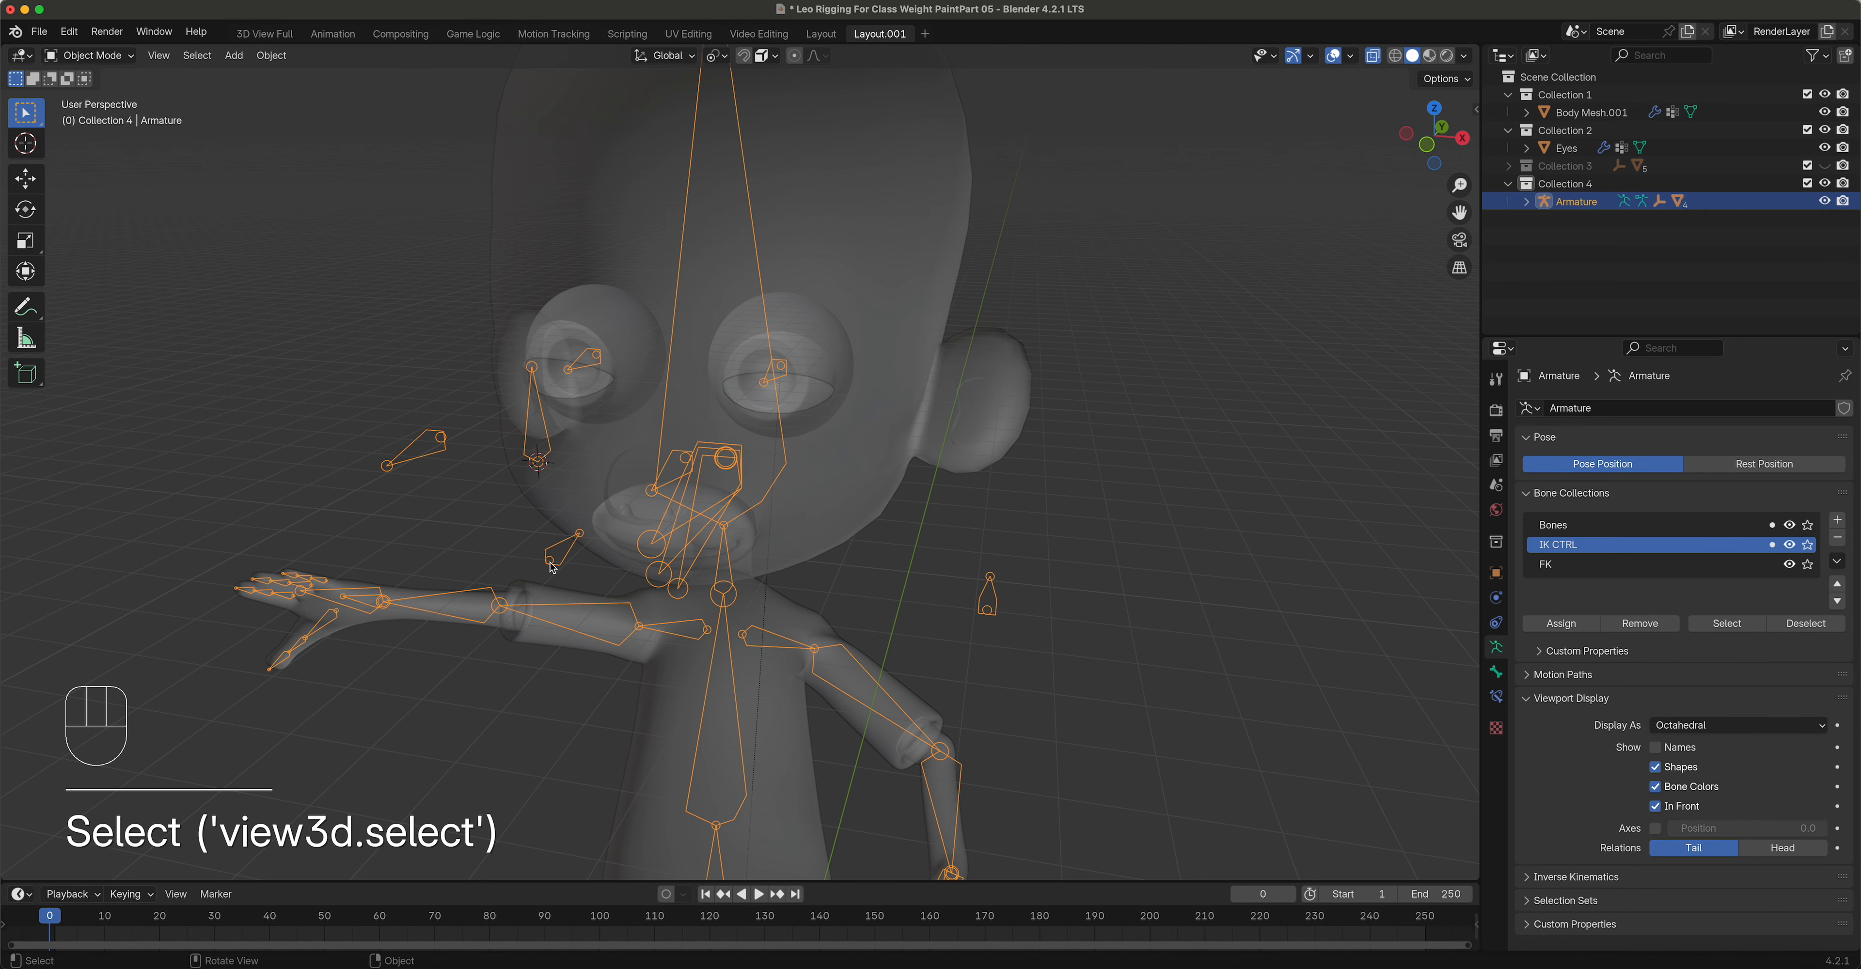
click(101, 56)
click(105, 114)
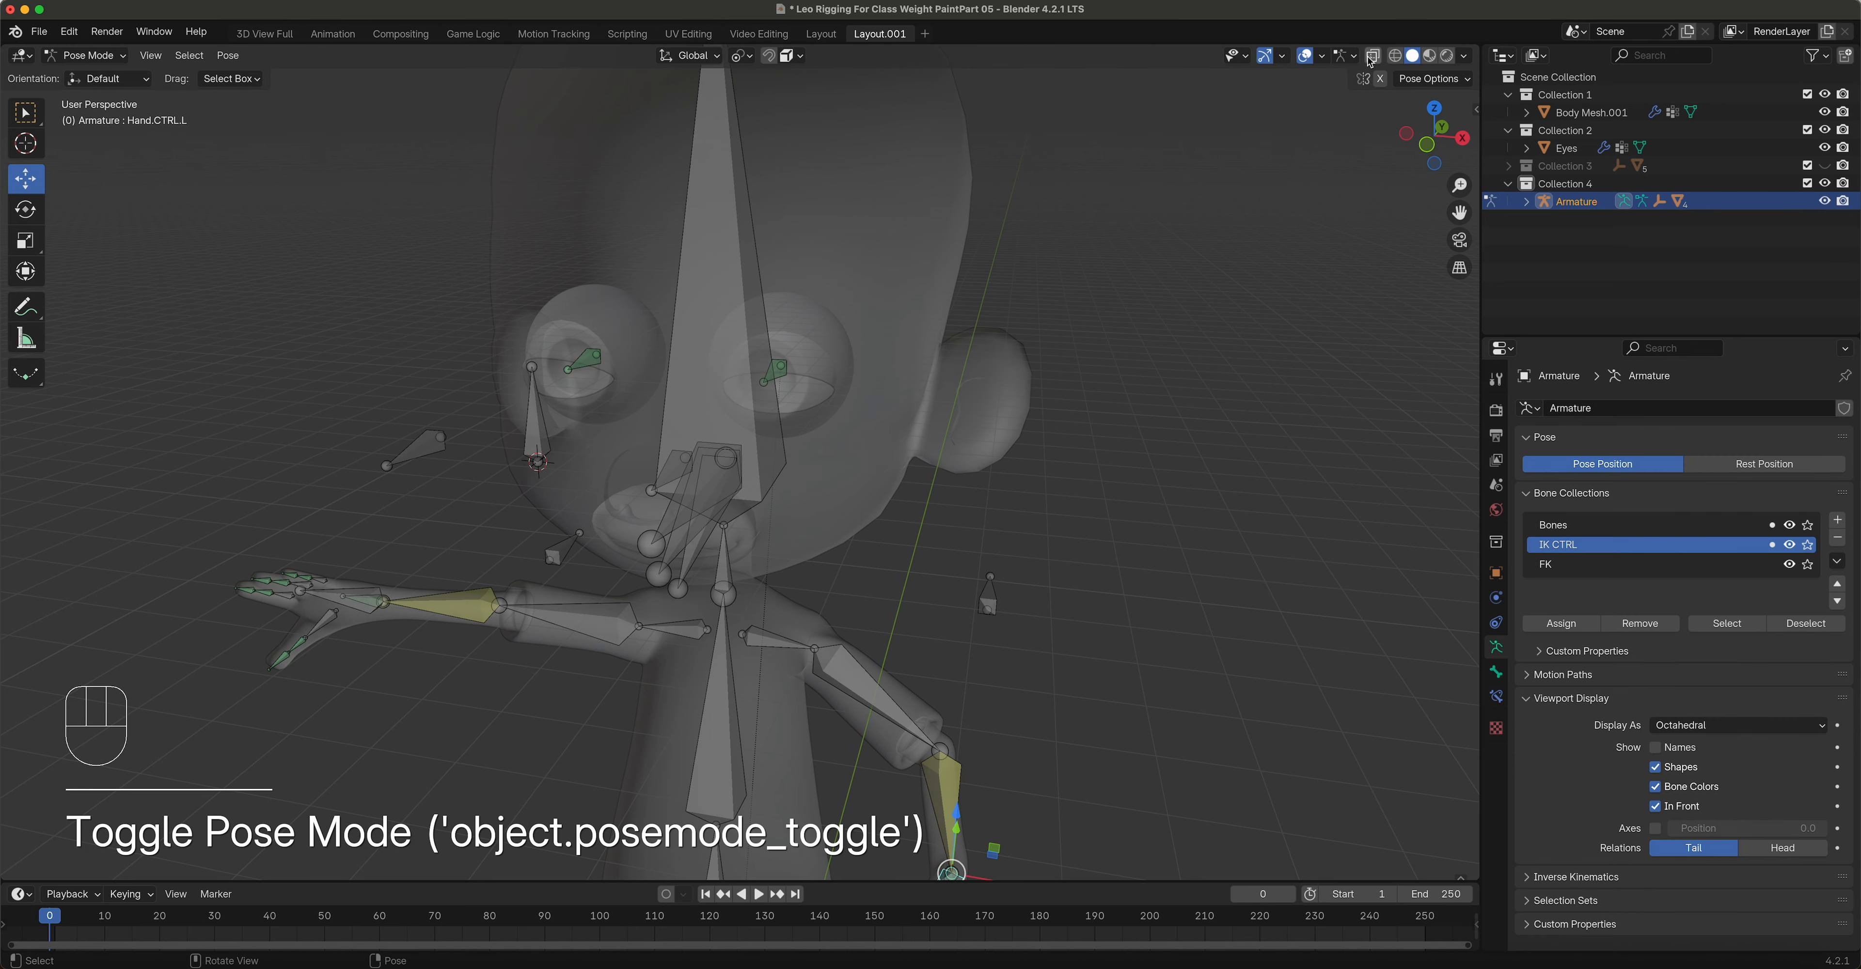
click(1428, 57)
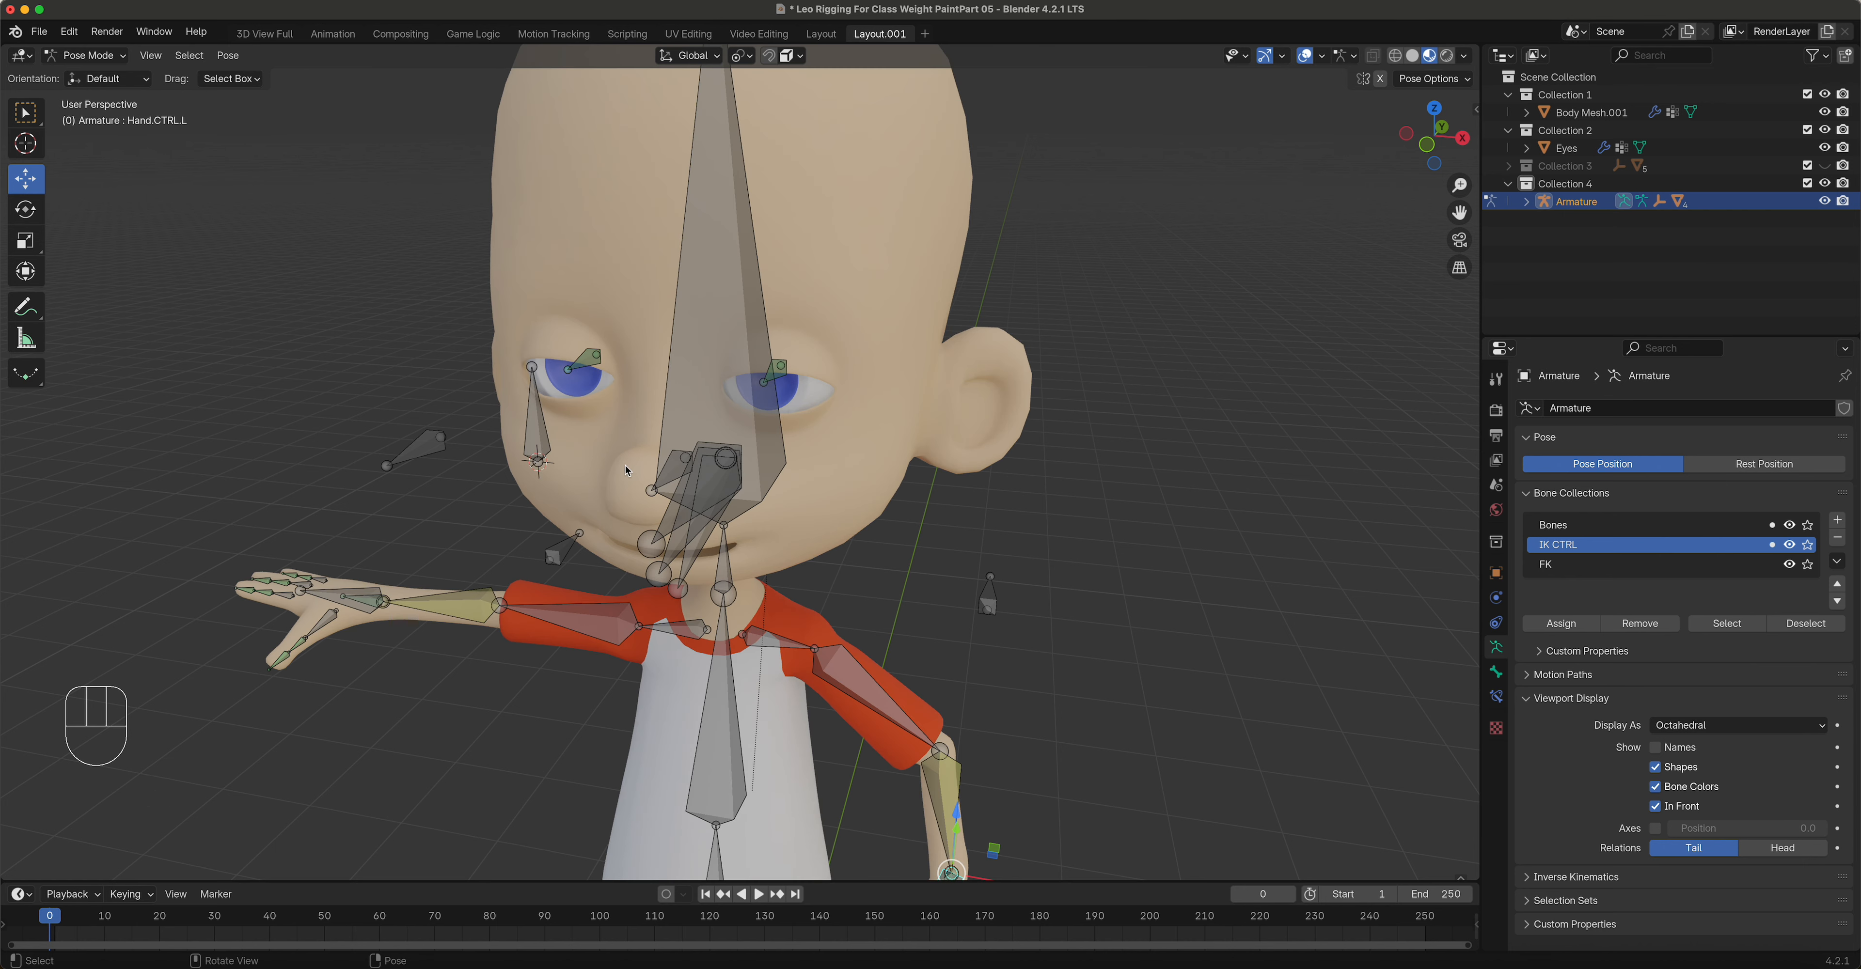
Step: Test-move the Eye.CTRL bone to check how the eyeballs and face mesh follow, cancelling each move
click(542, 446)
key(g)
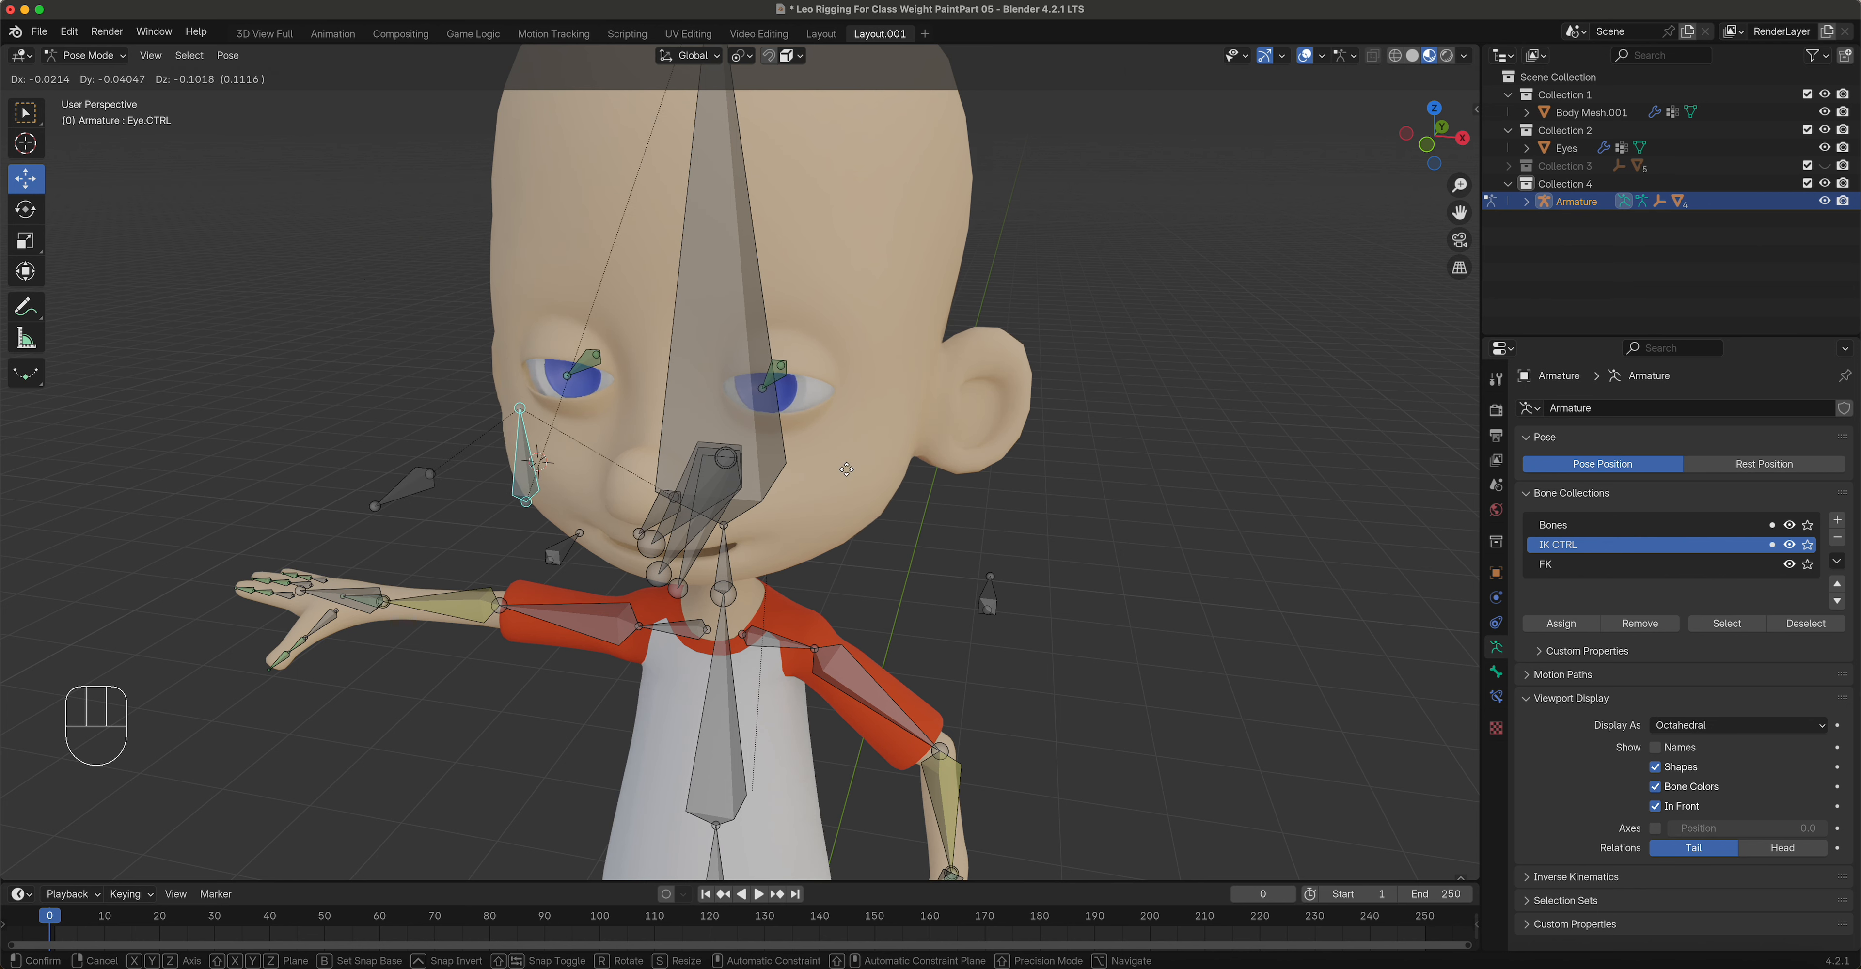
key(Escape)
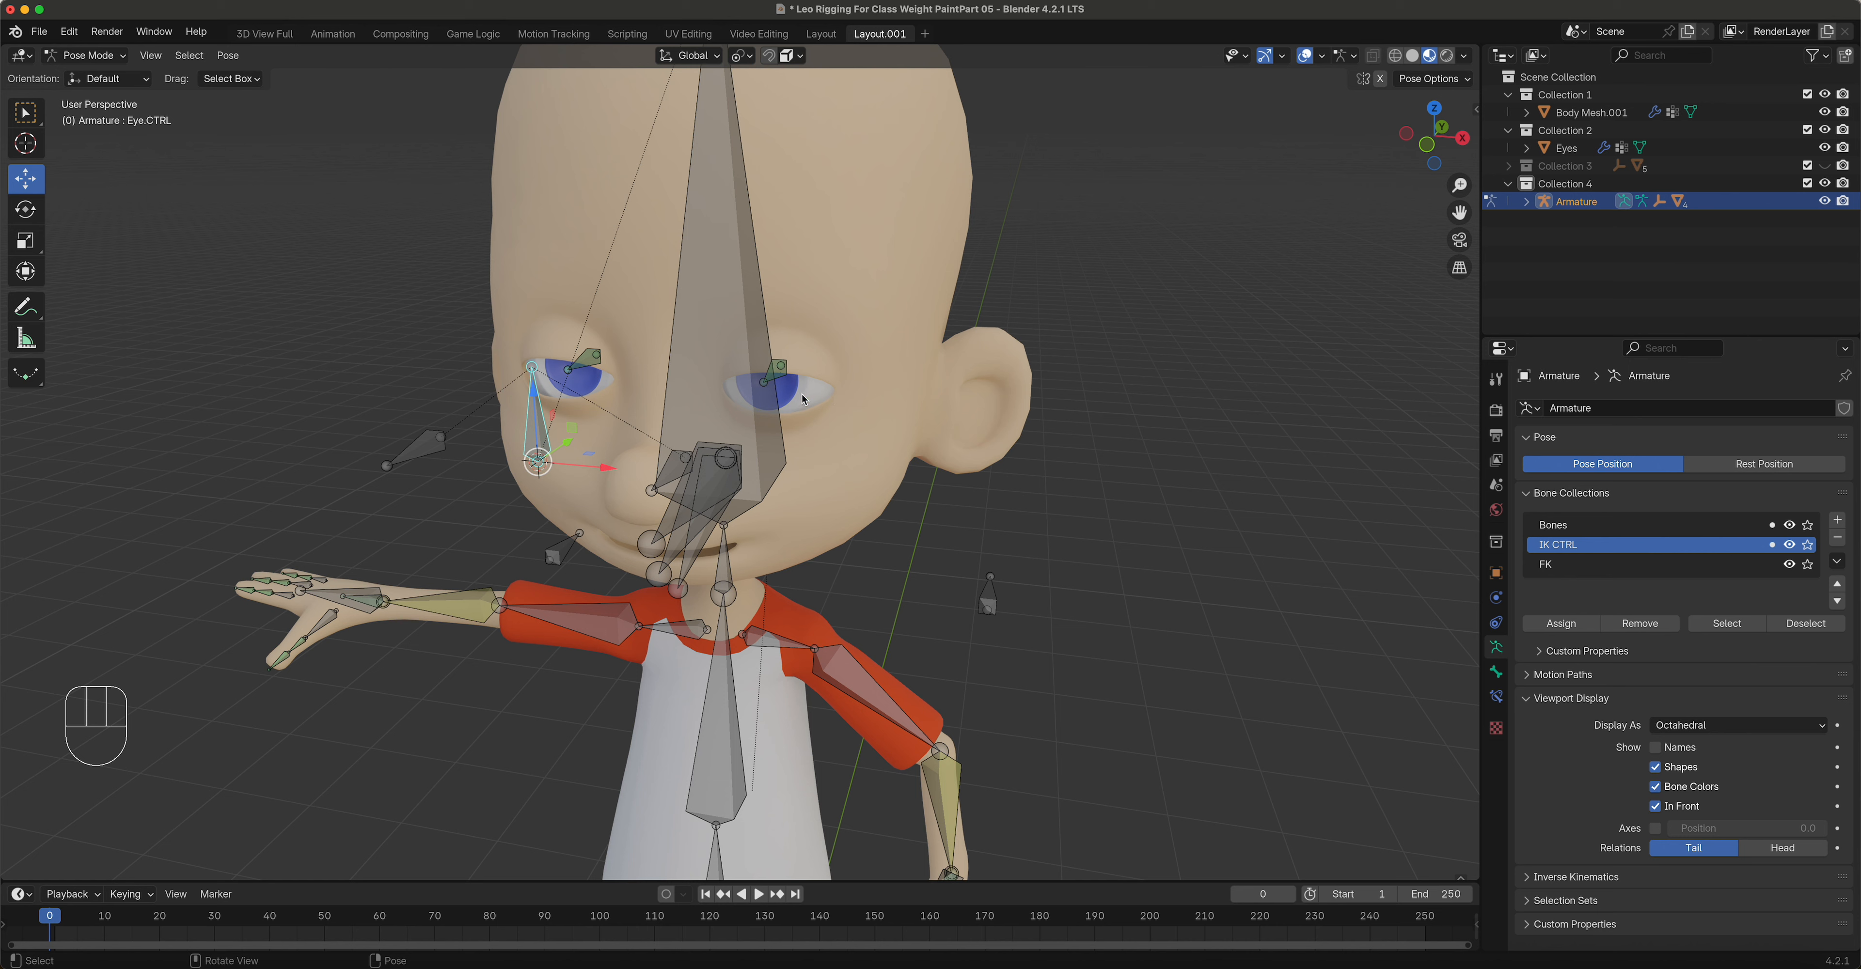
key(g)
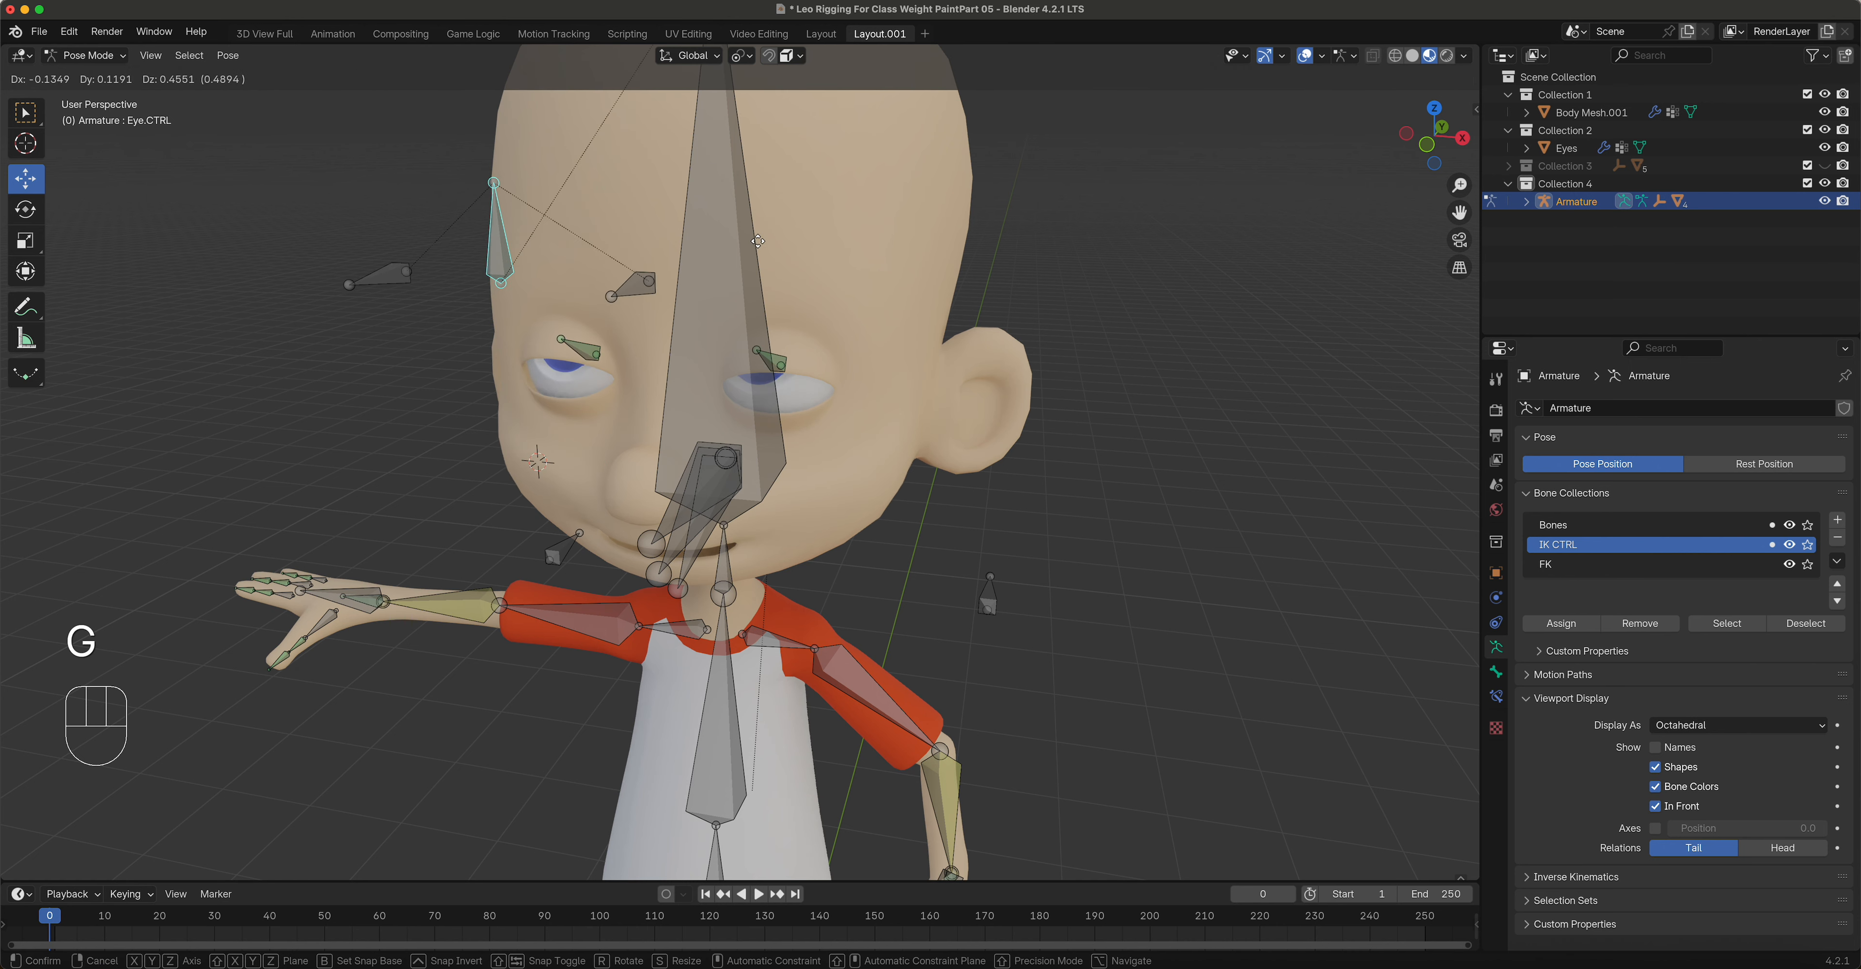
right_click(795, 506)
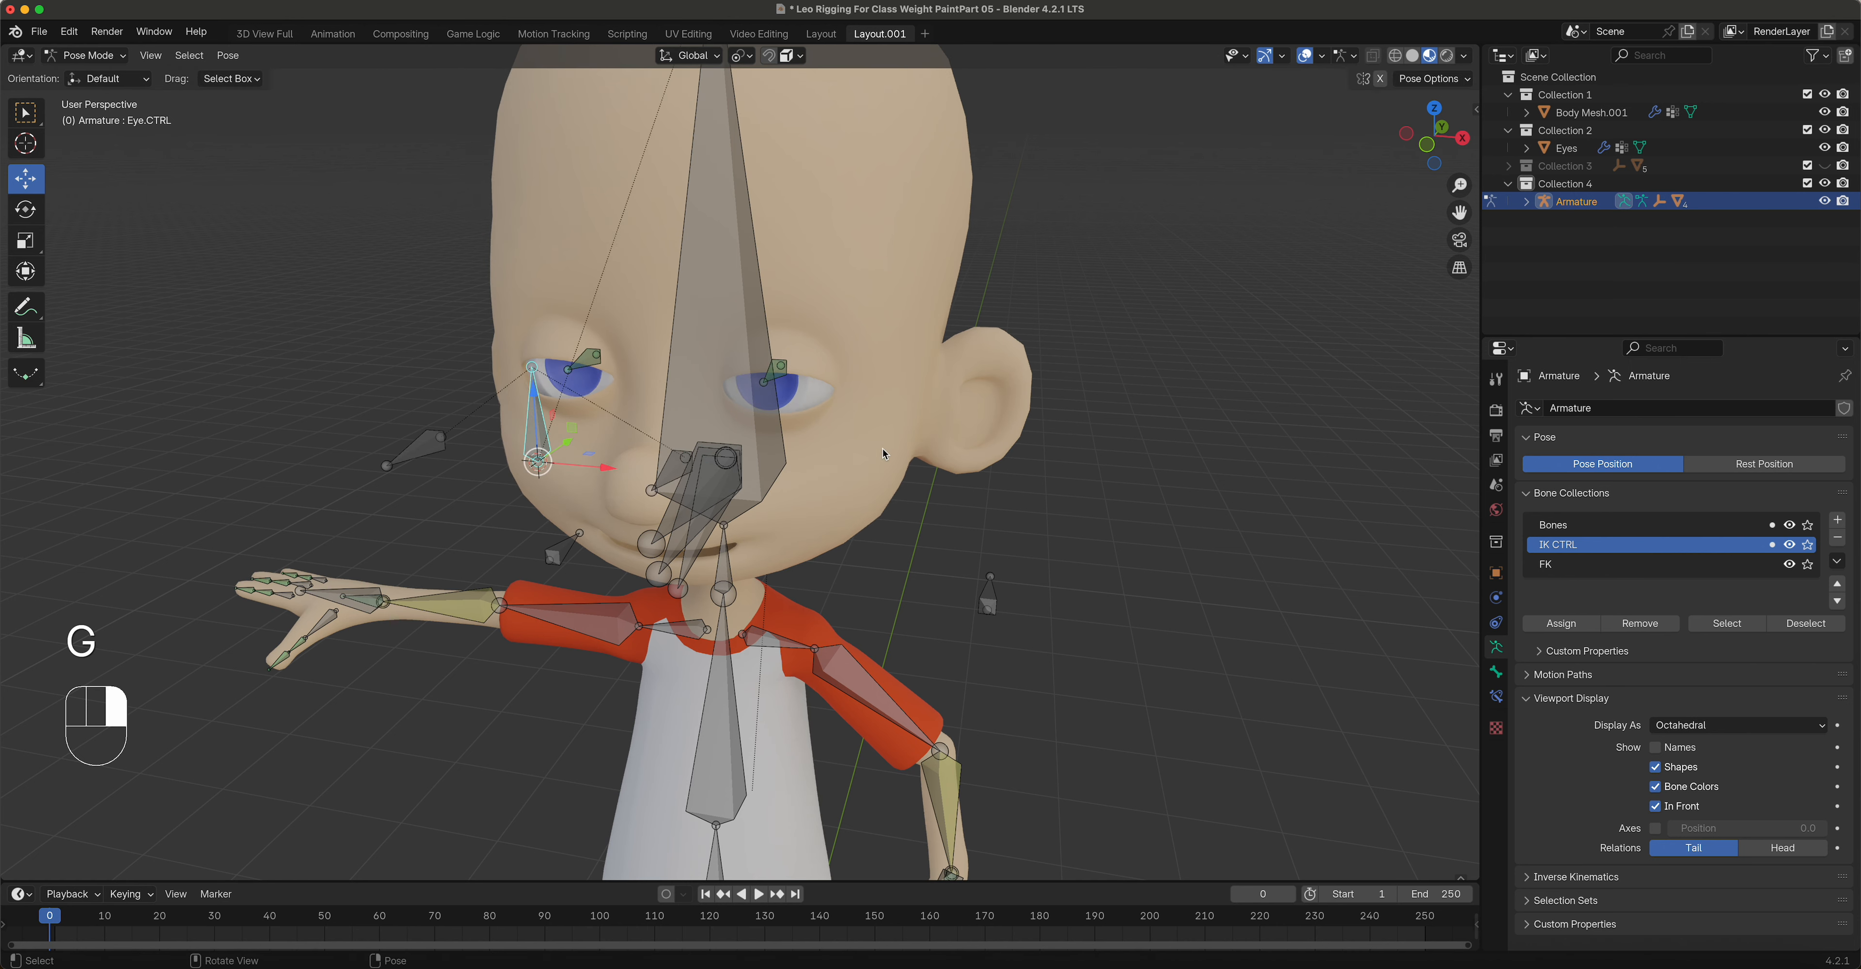
Step: Put the body mesh into Edit Mode with nothing selected, using Solid viewport shading with X-ray off
click(106, 57)
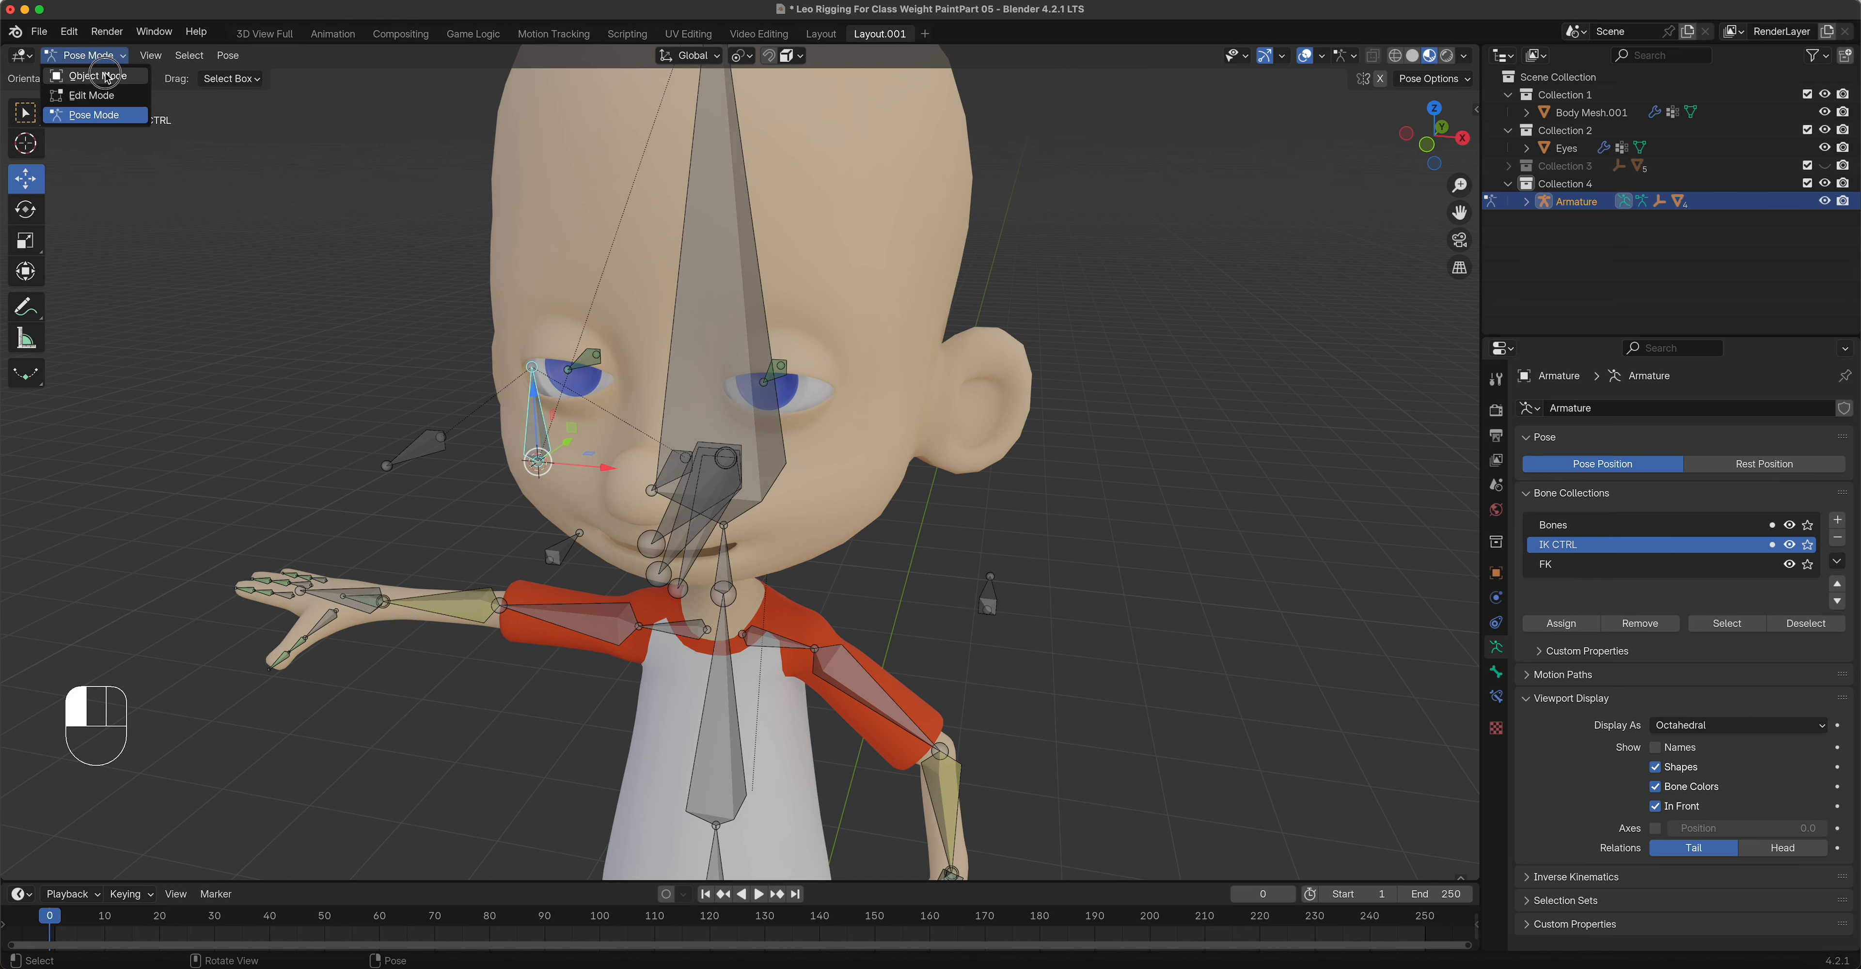
click(90, 76)
click(896, 239)
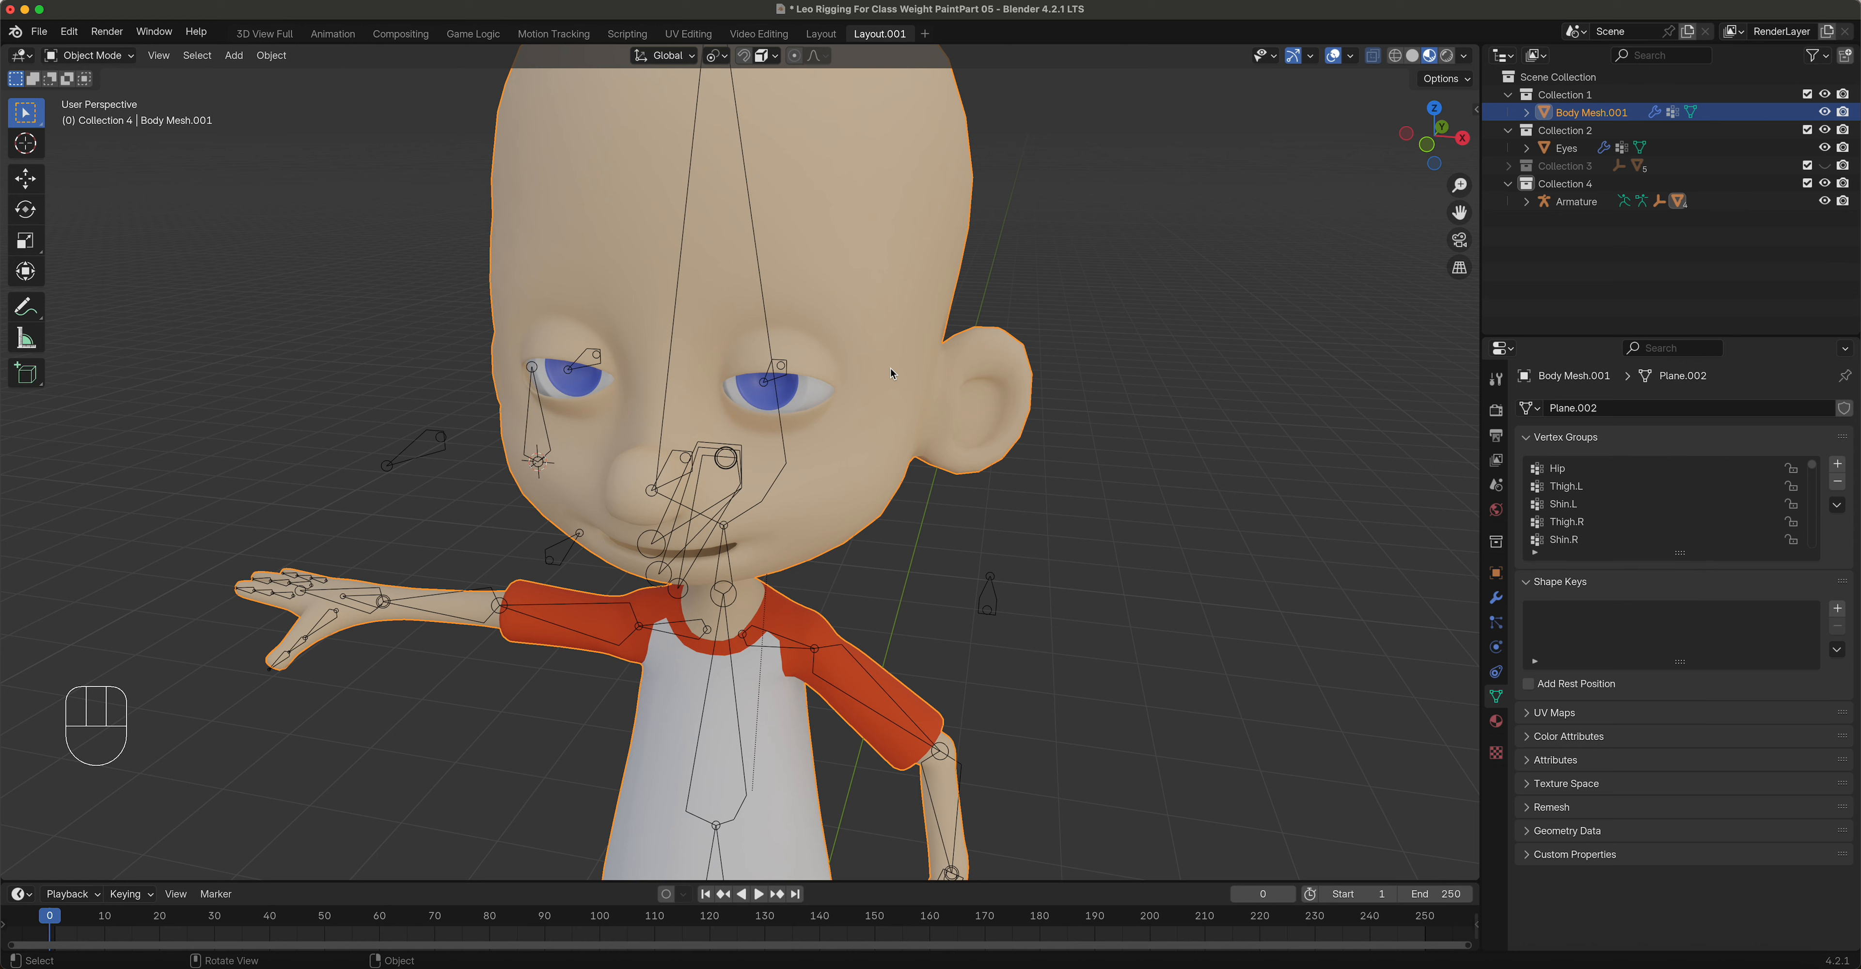
key(Tab)
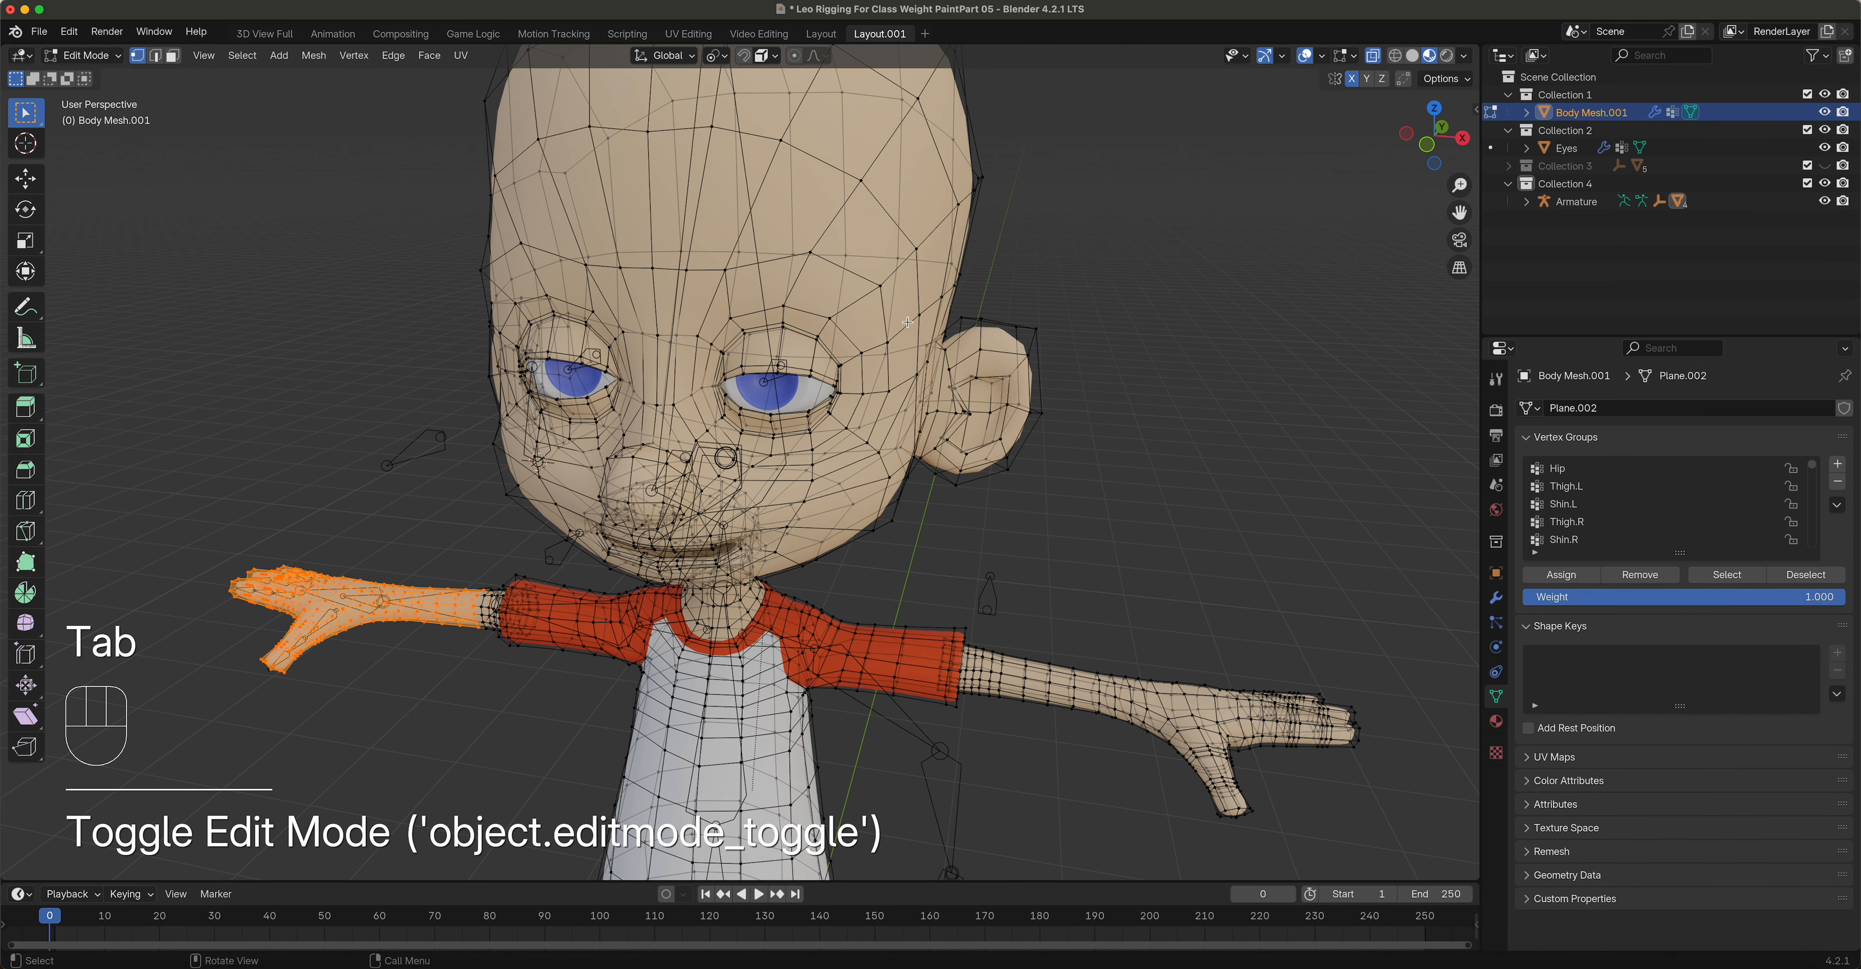
click(1411, 56)
click(1354, 123)
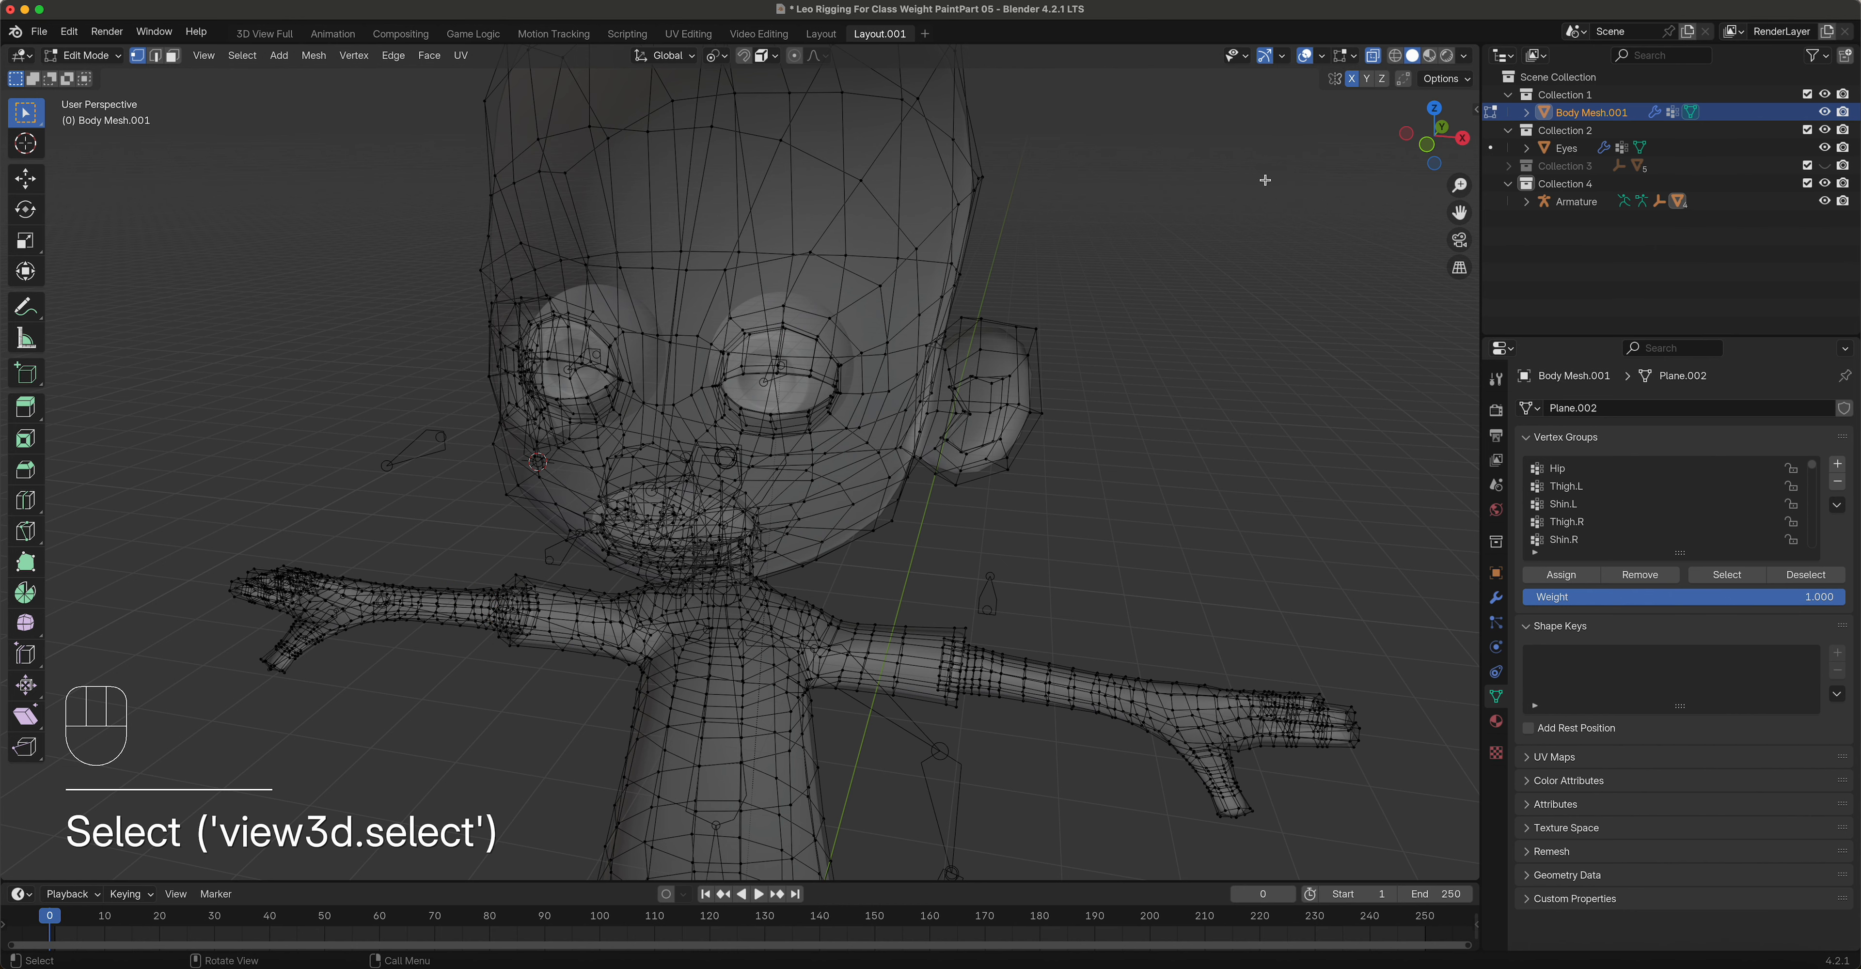
click(1374, 56)
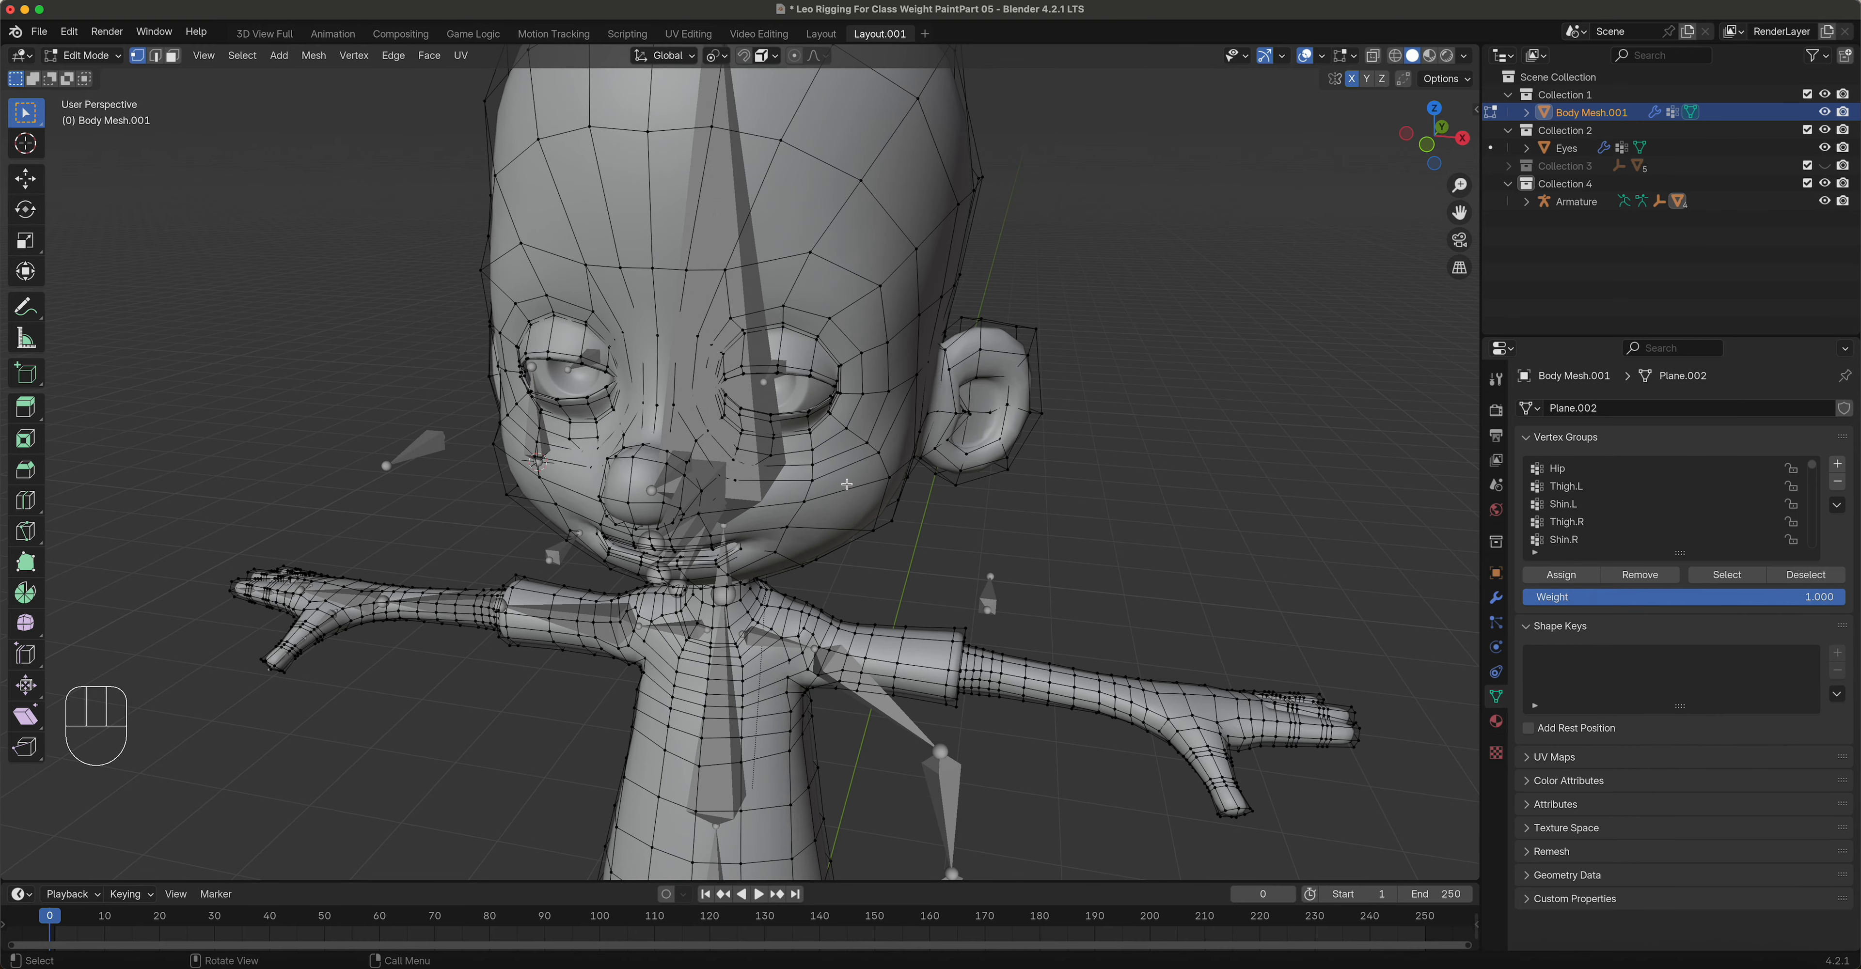
Step: Select all vertices of the body mesh and remove them from the Eye.L and Eye.R vertex groups
key(a)
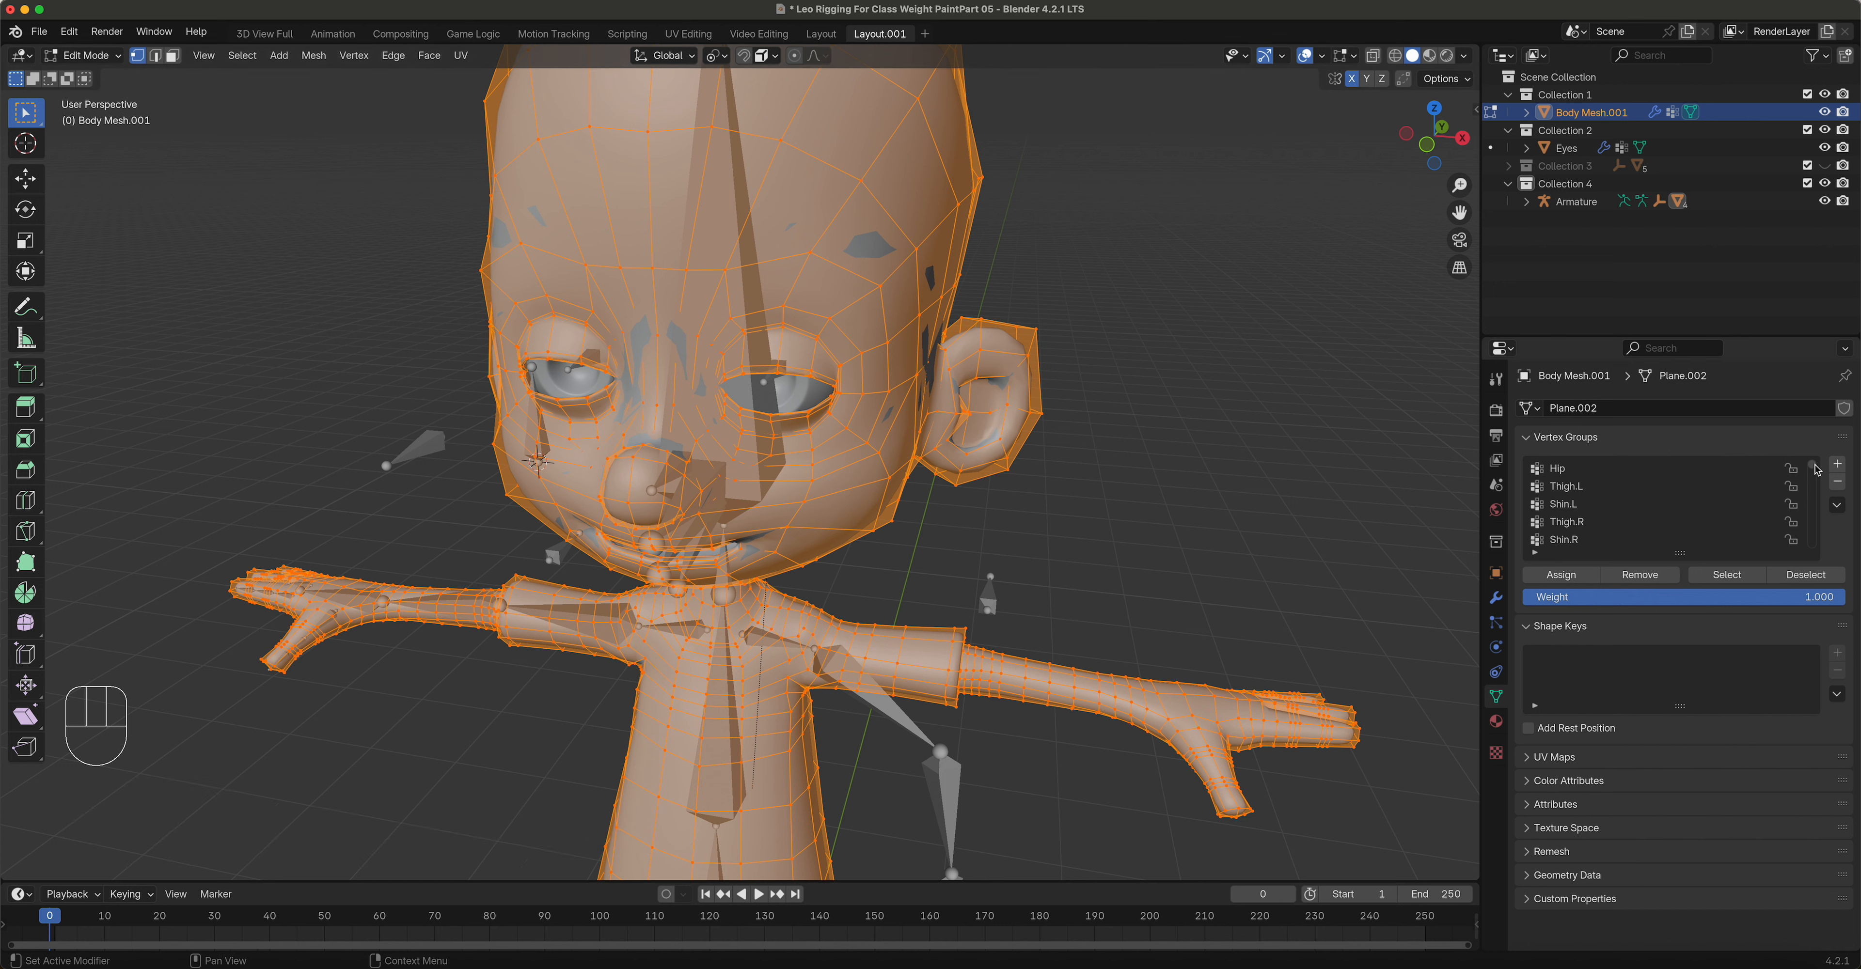
drag(1817, 468, 1818, 547)
click(1616, 491)
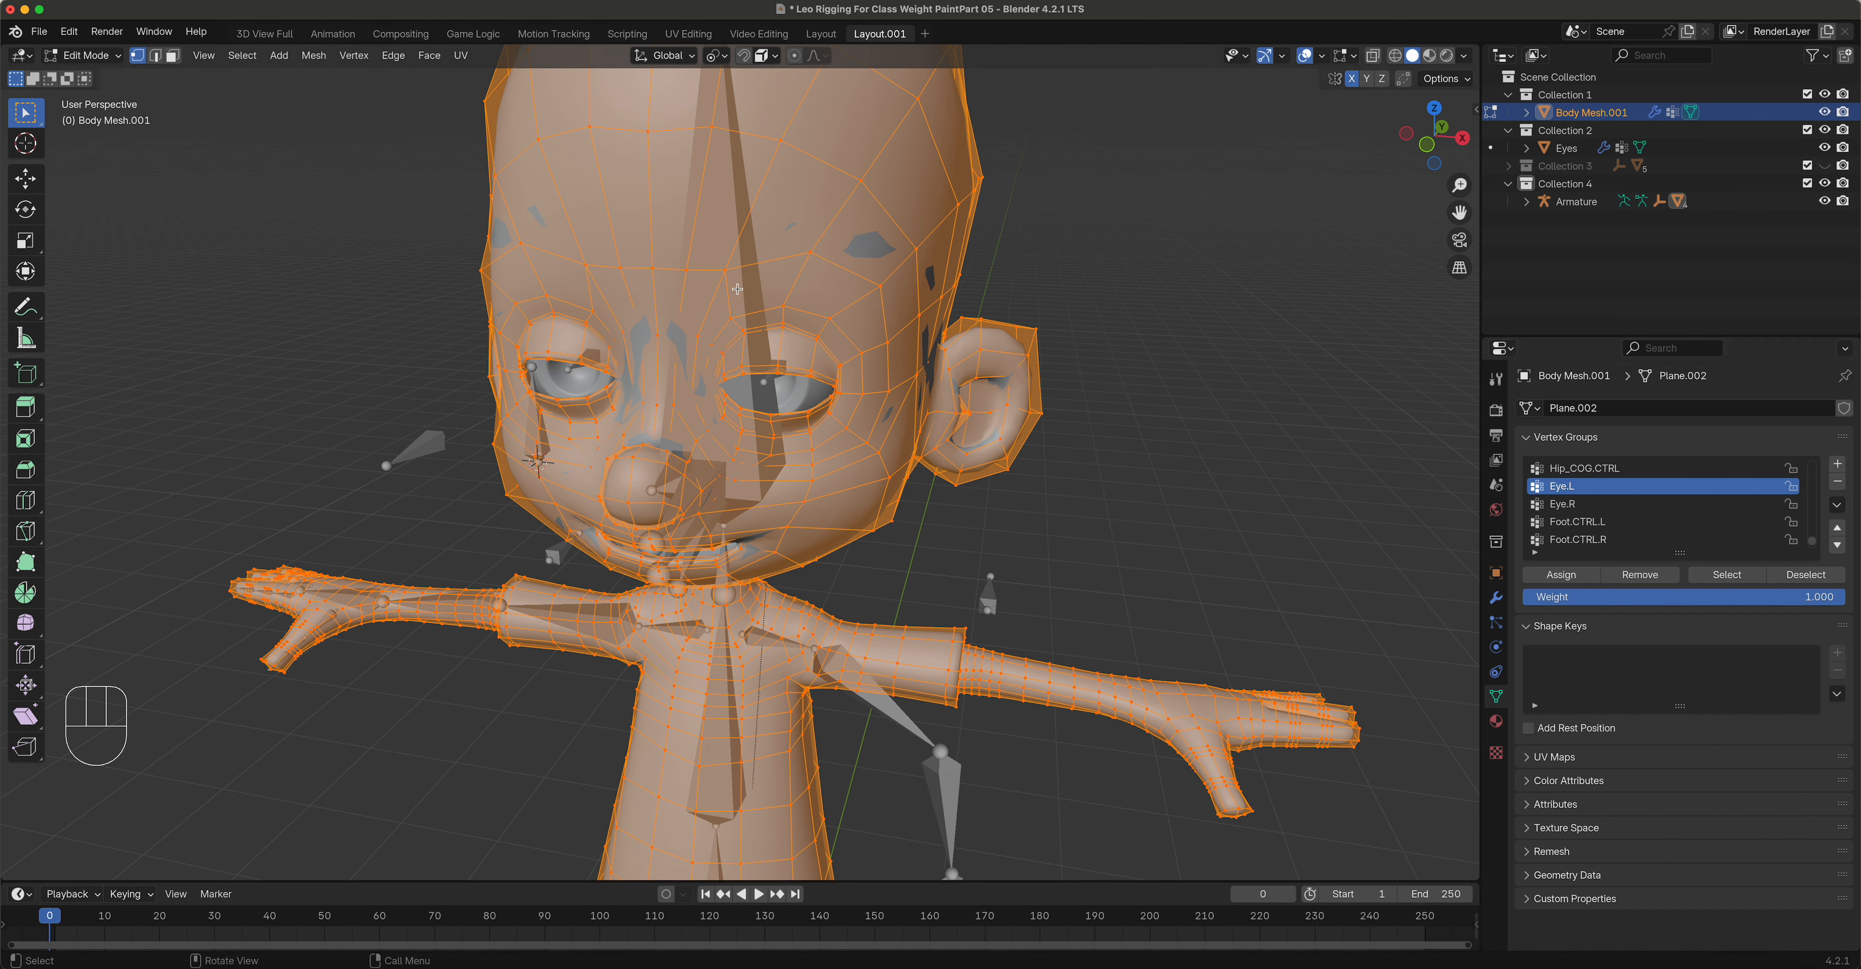
click(1656, 578)
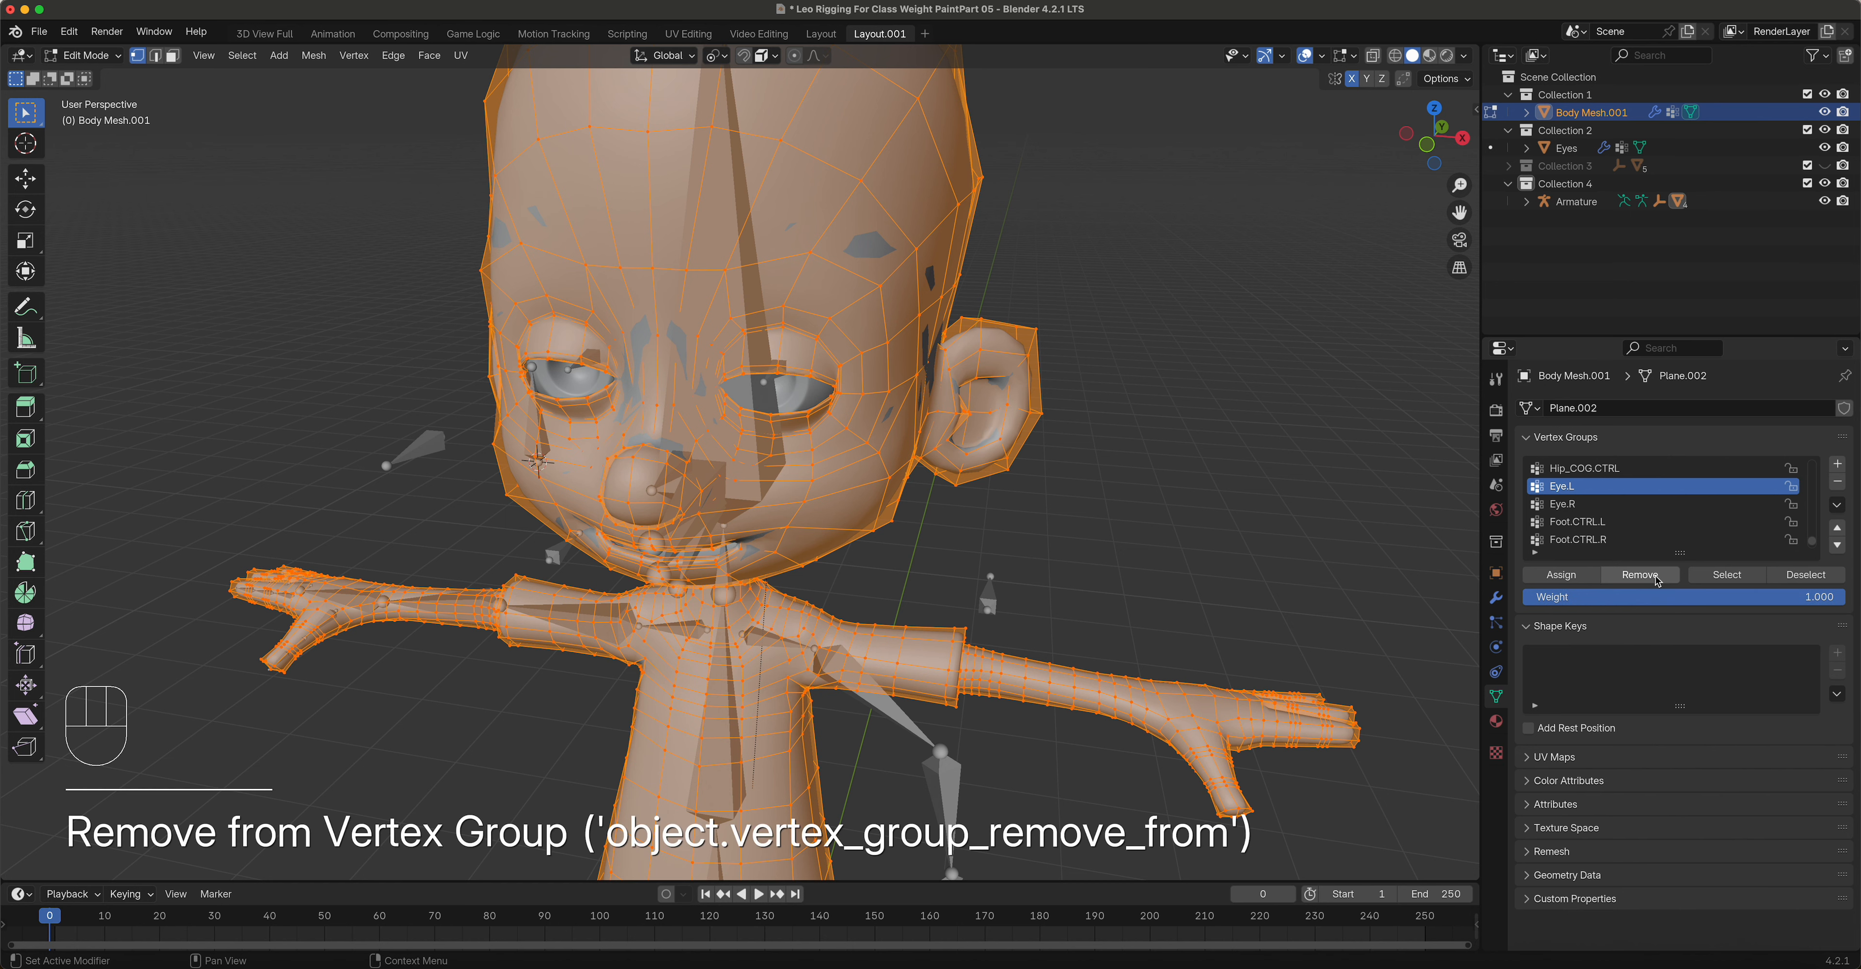
click(1563, 505)
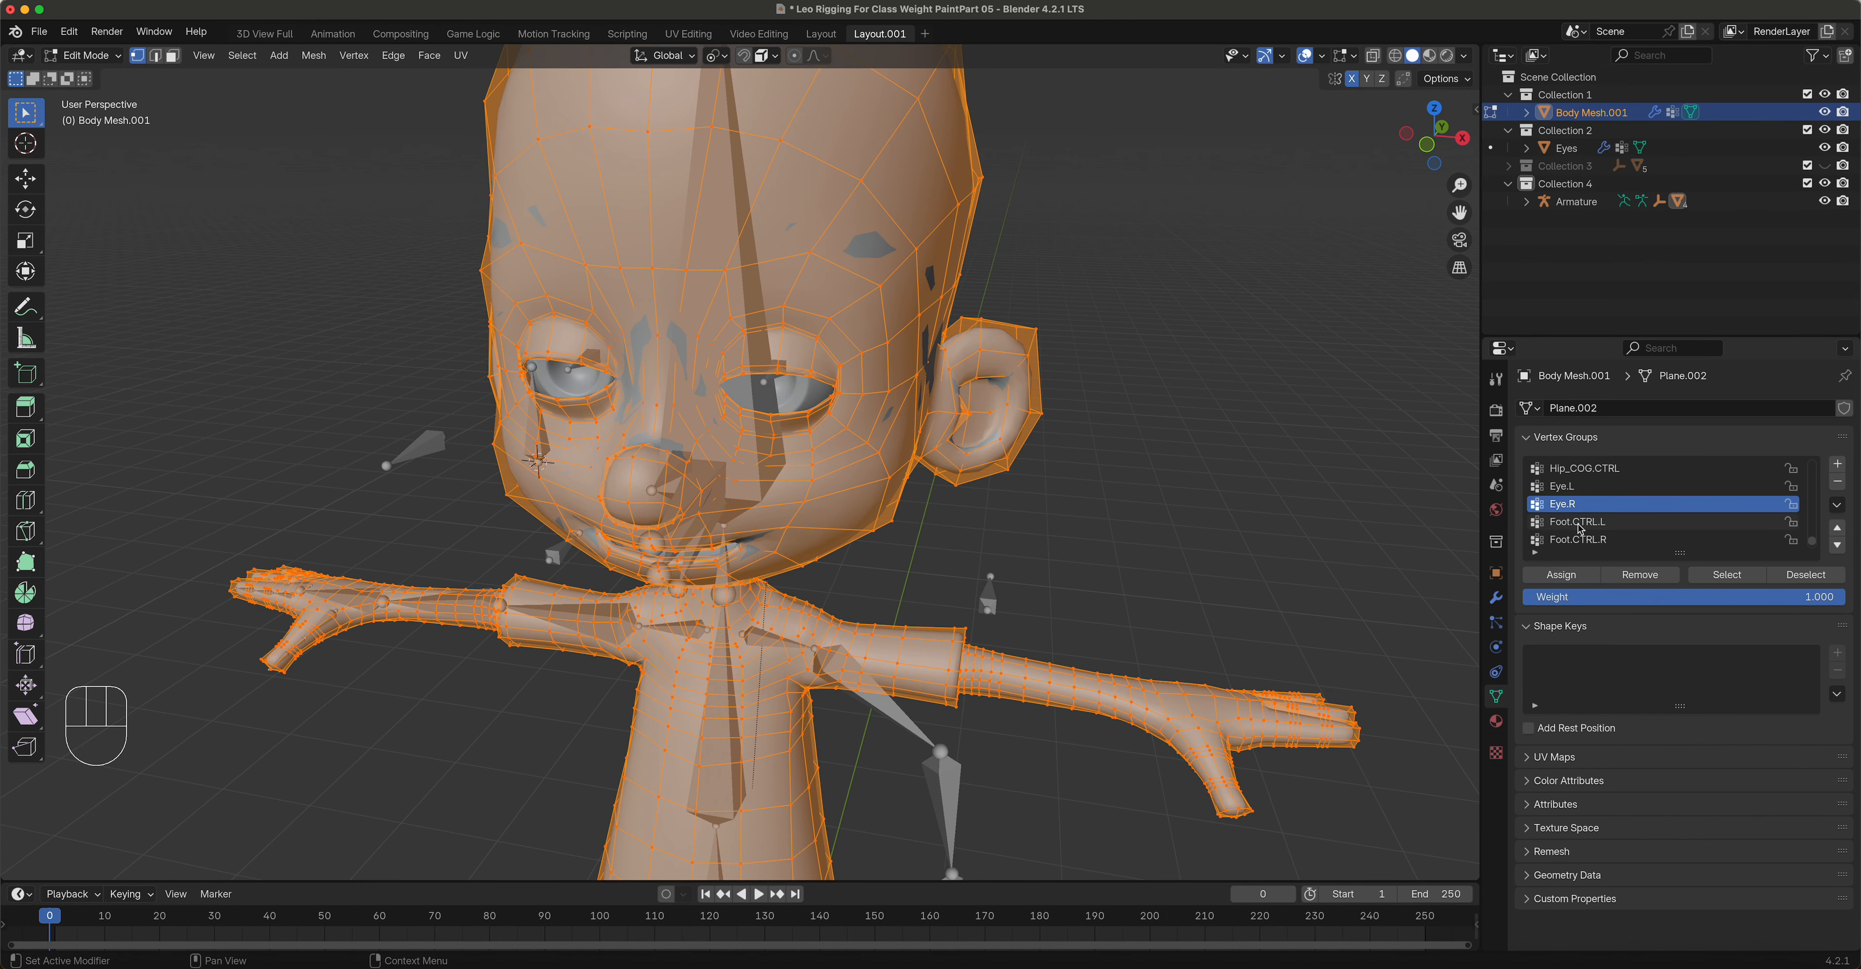
click(1656, 582)
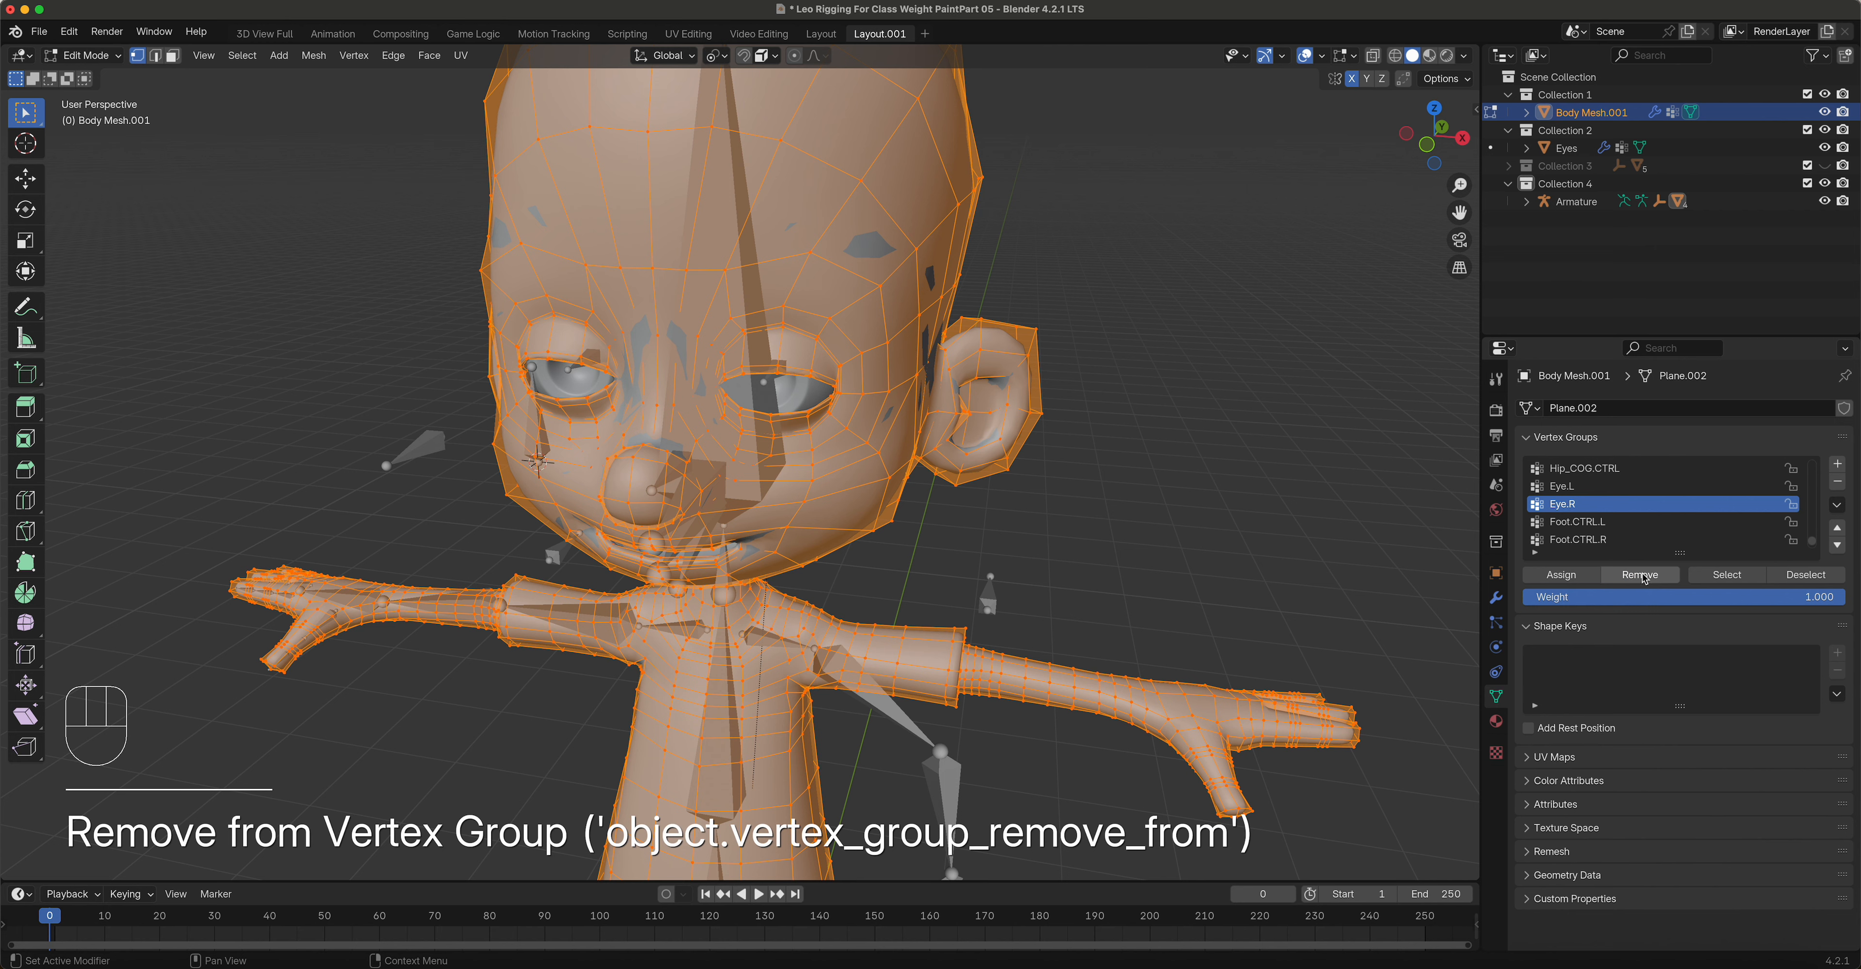
Step: Return the armature to Pose Mode and test-move the Eye.CTRL bone, leaving it at its original position
click(90, 56)
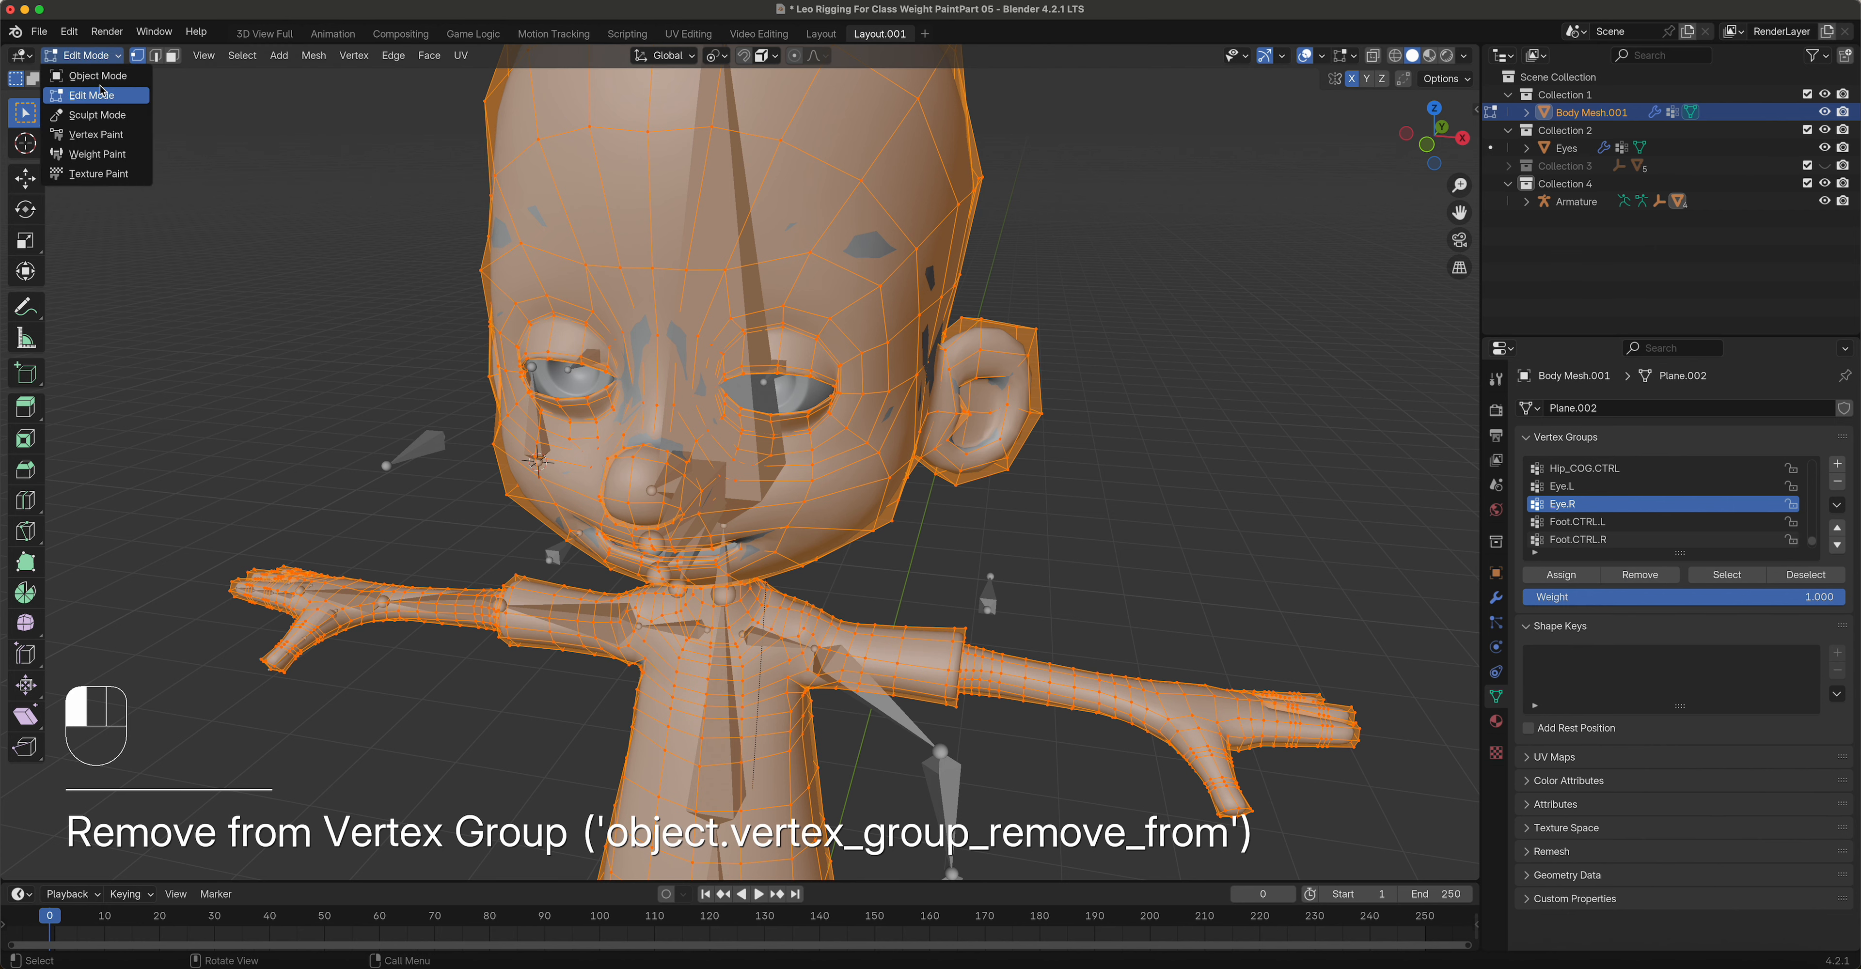
click(104, 80)
click(441, 447)
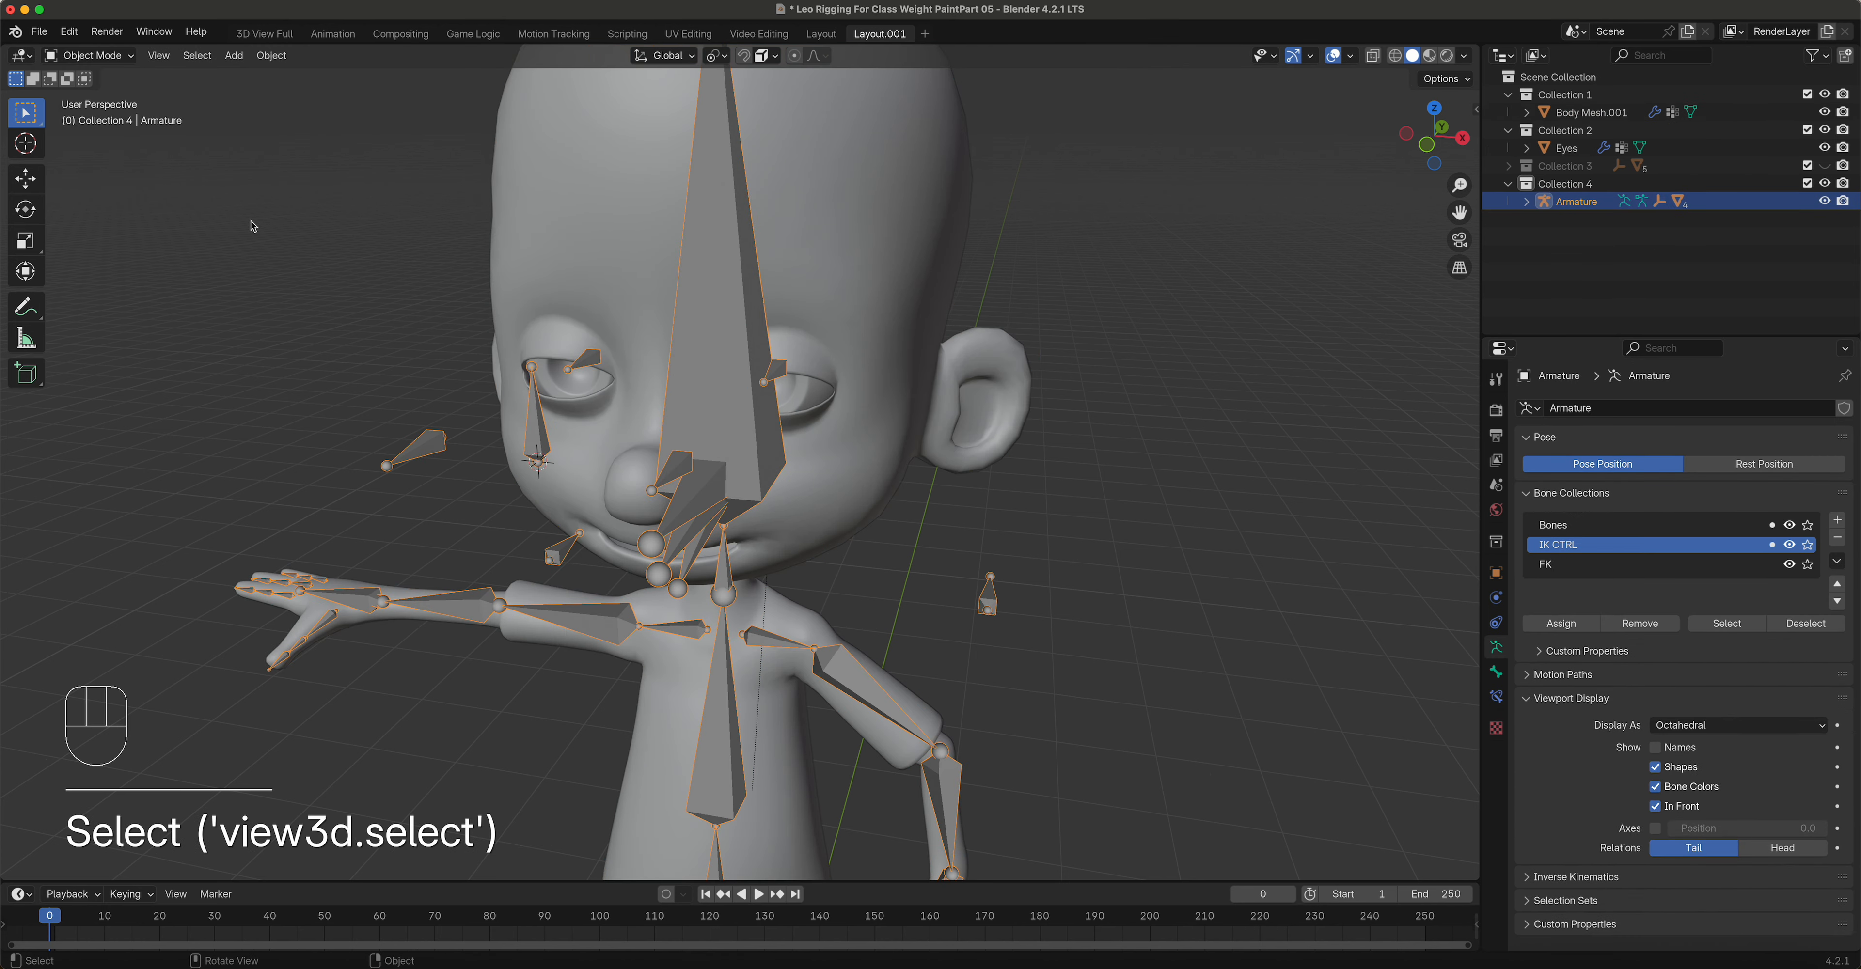
click(97, 56)
click(94, 115)
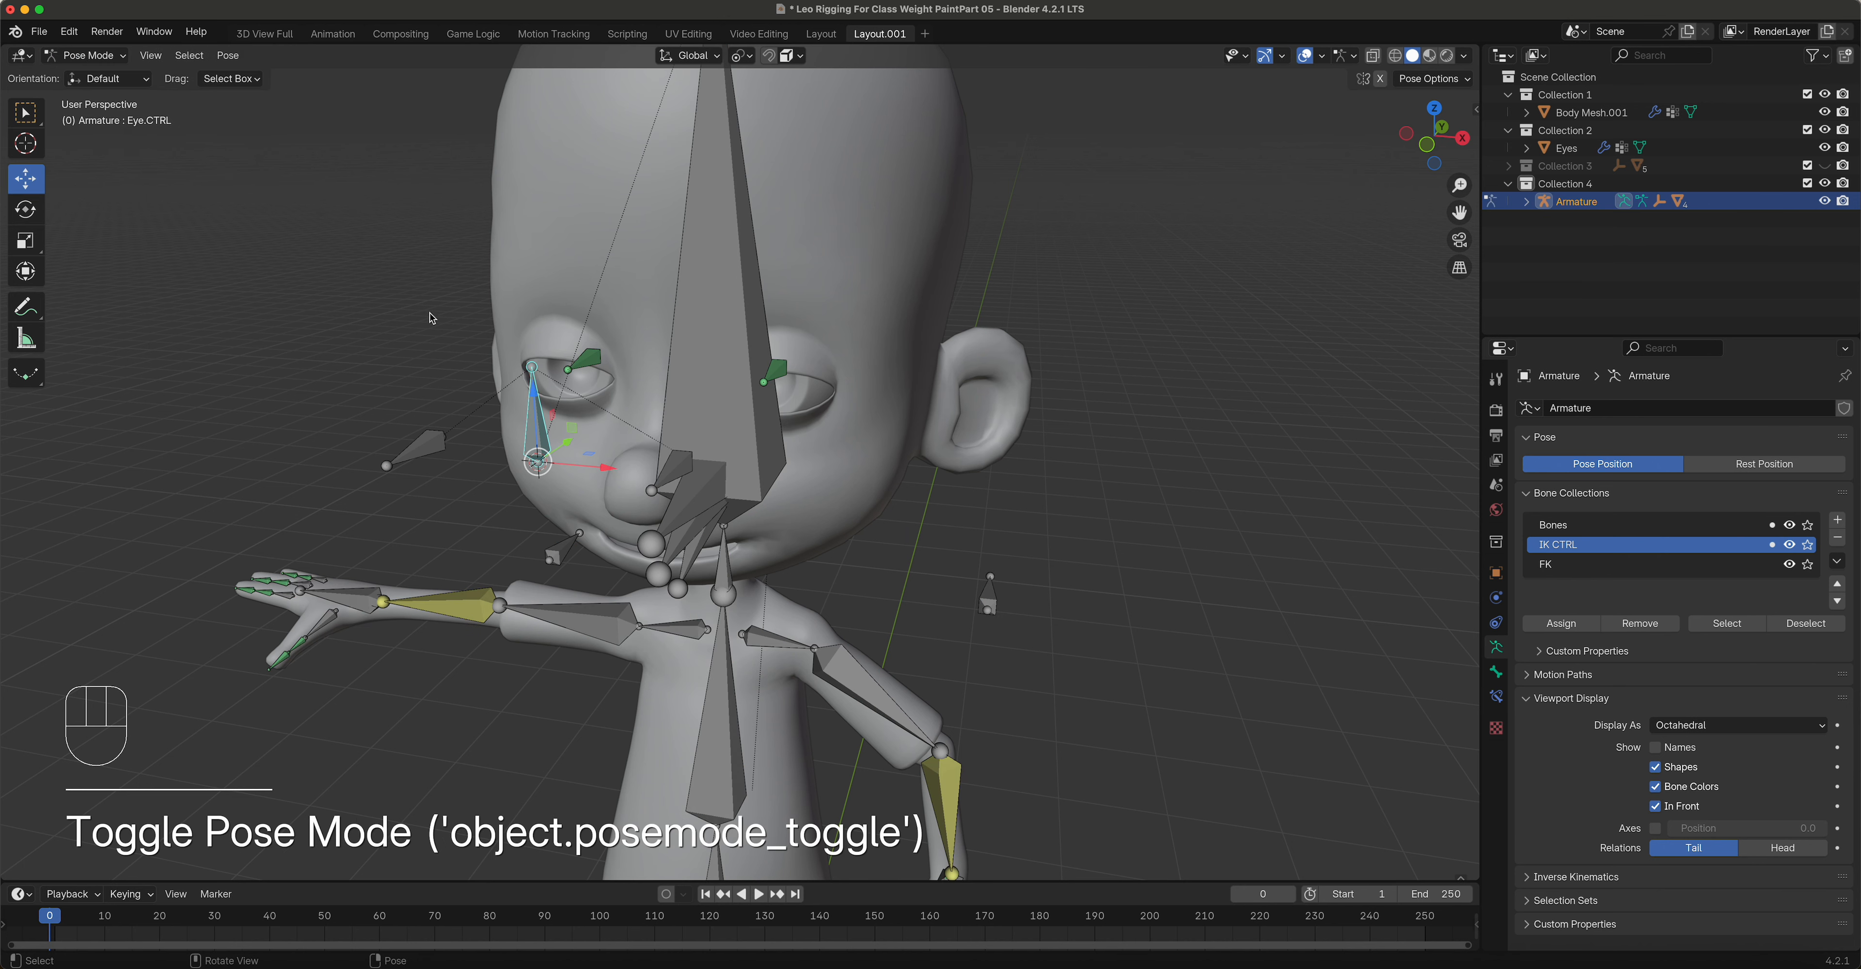
key(g)
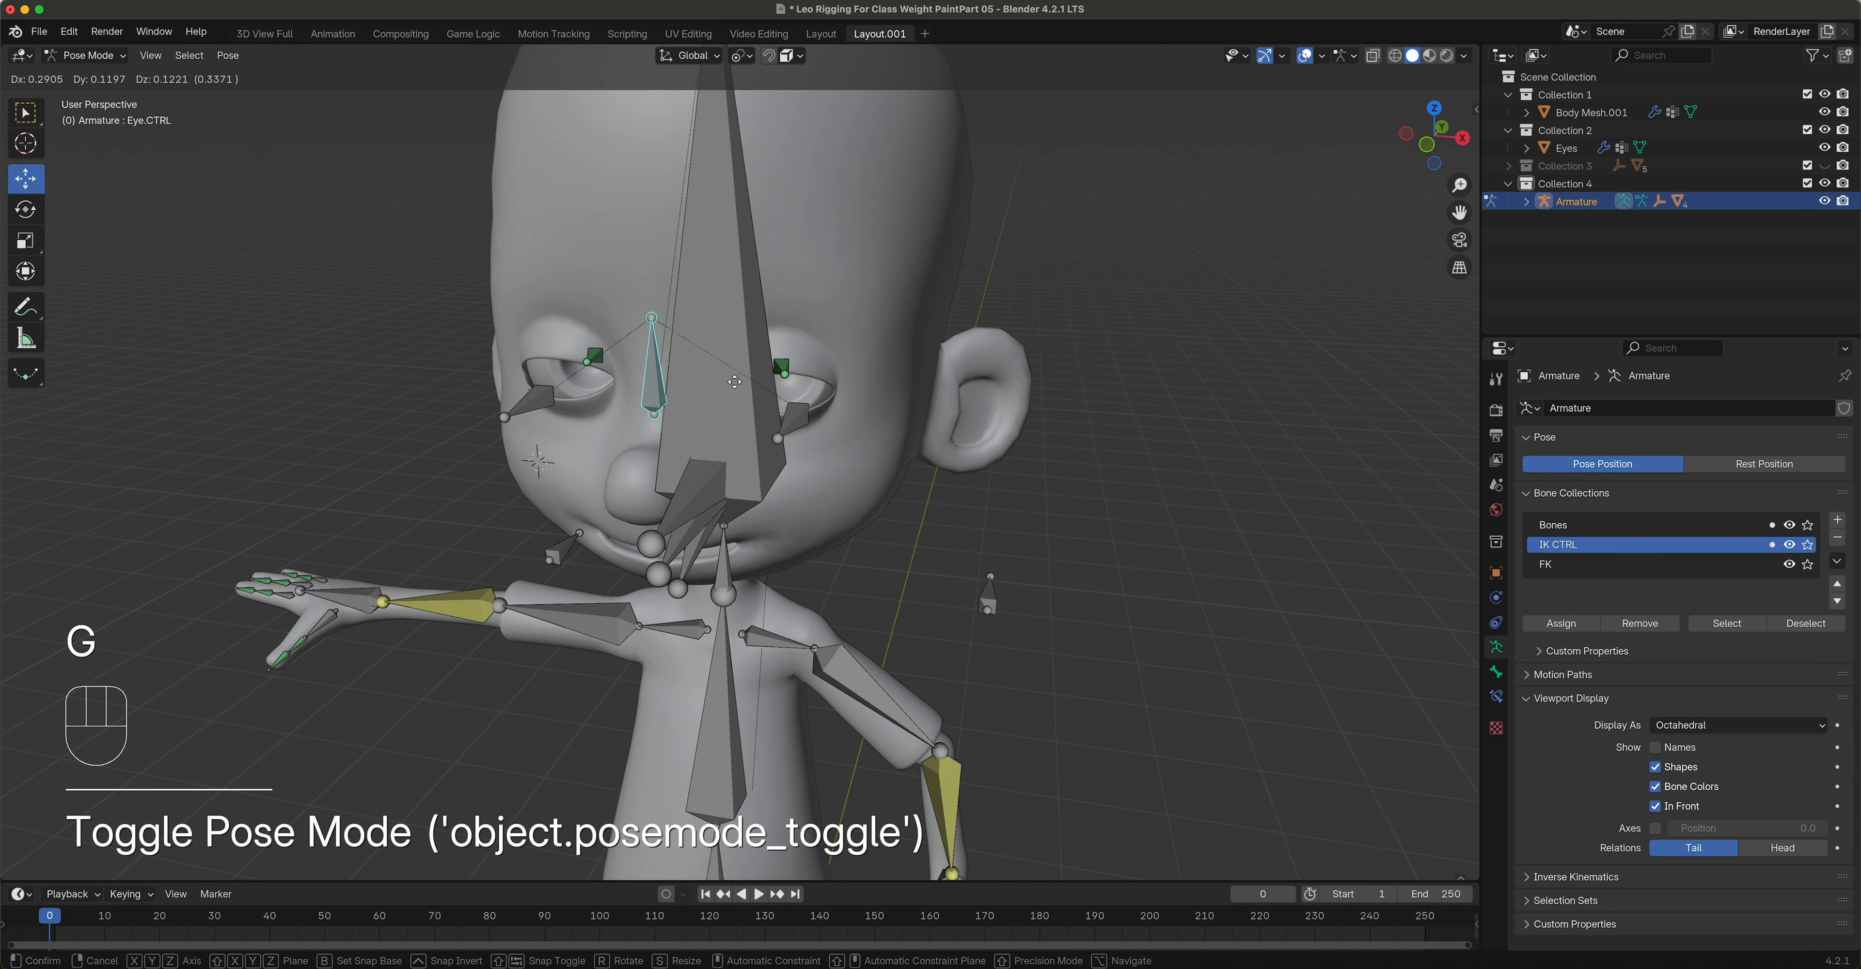
click(533, 397)
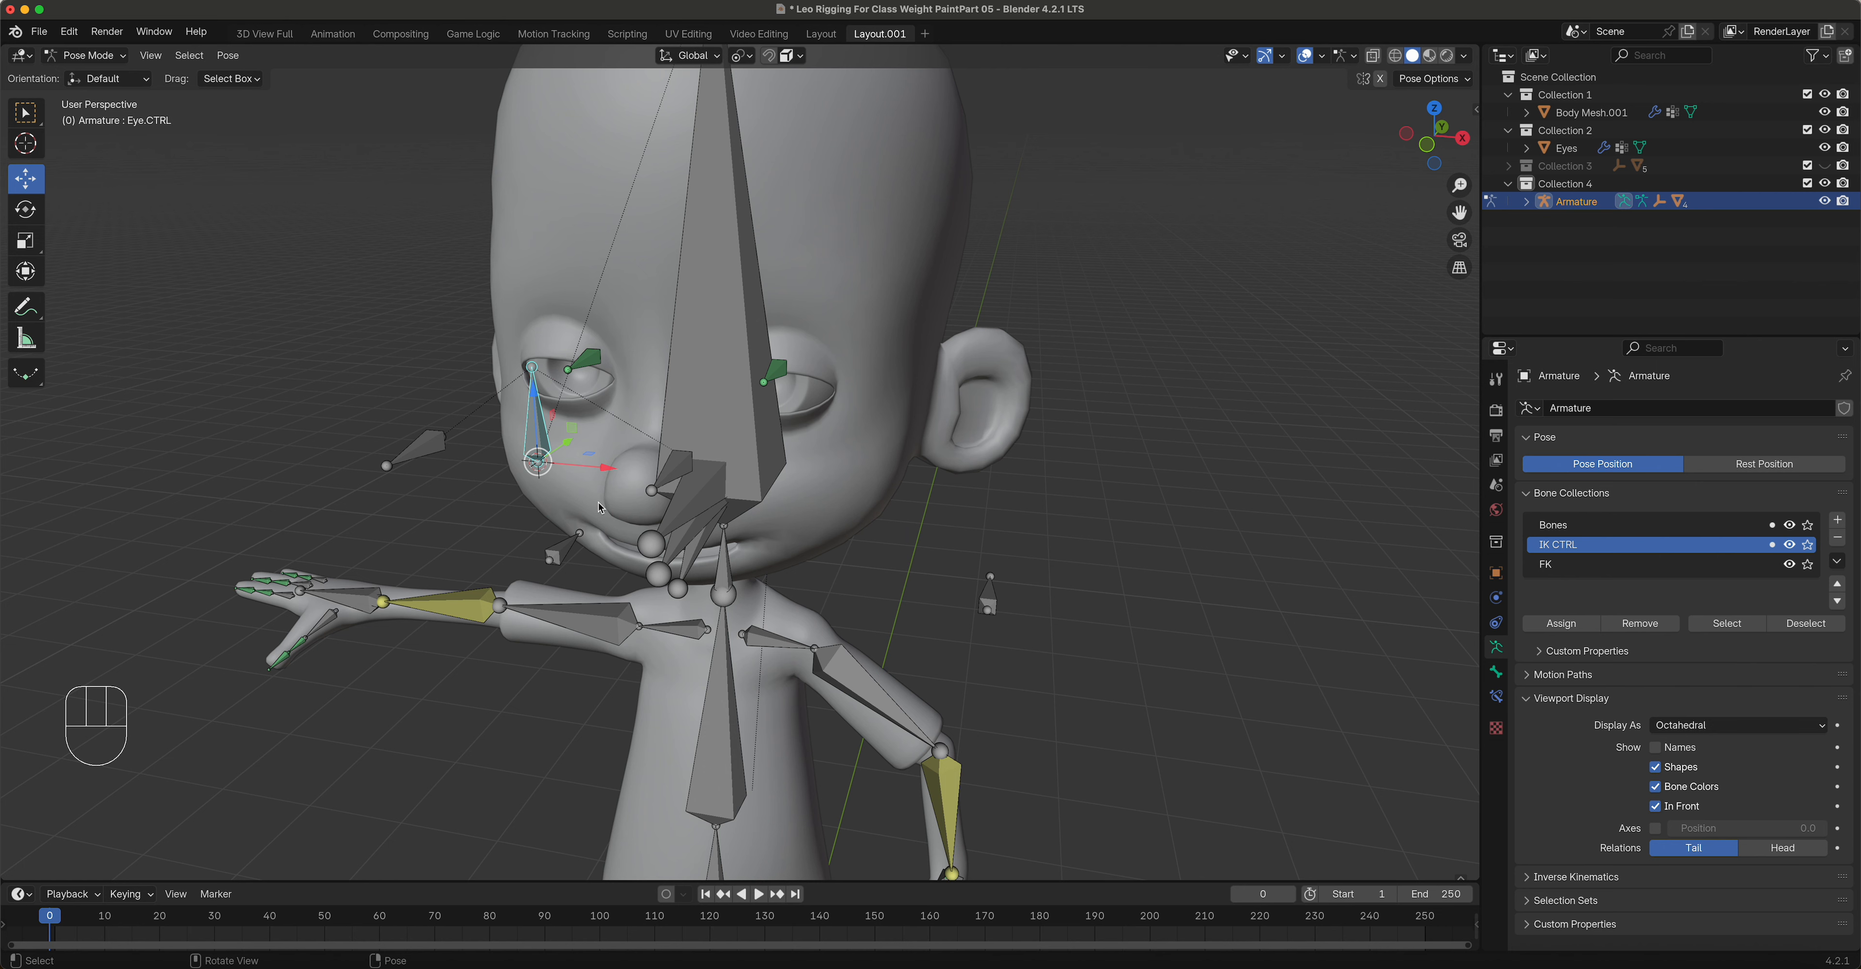
Step: In the body mesh's Edit Mode, box select the shorts, legs and shoes and make the Hand.R vertex group active
scroll(728, 419, down, 3)
click(734, 393)
scroll(723, 380, down, 2)
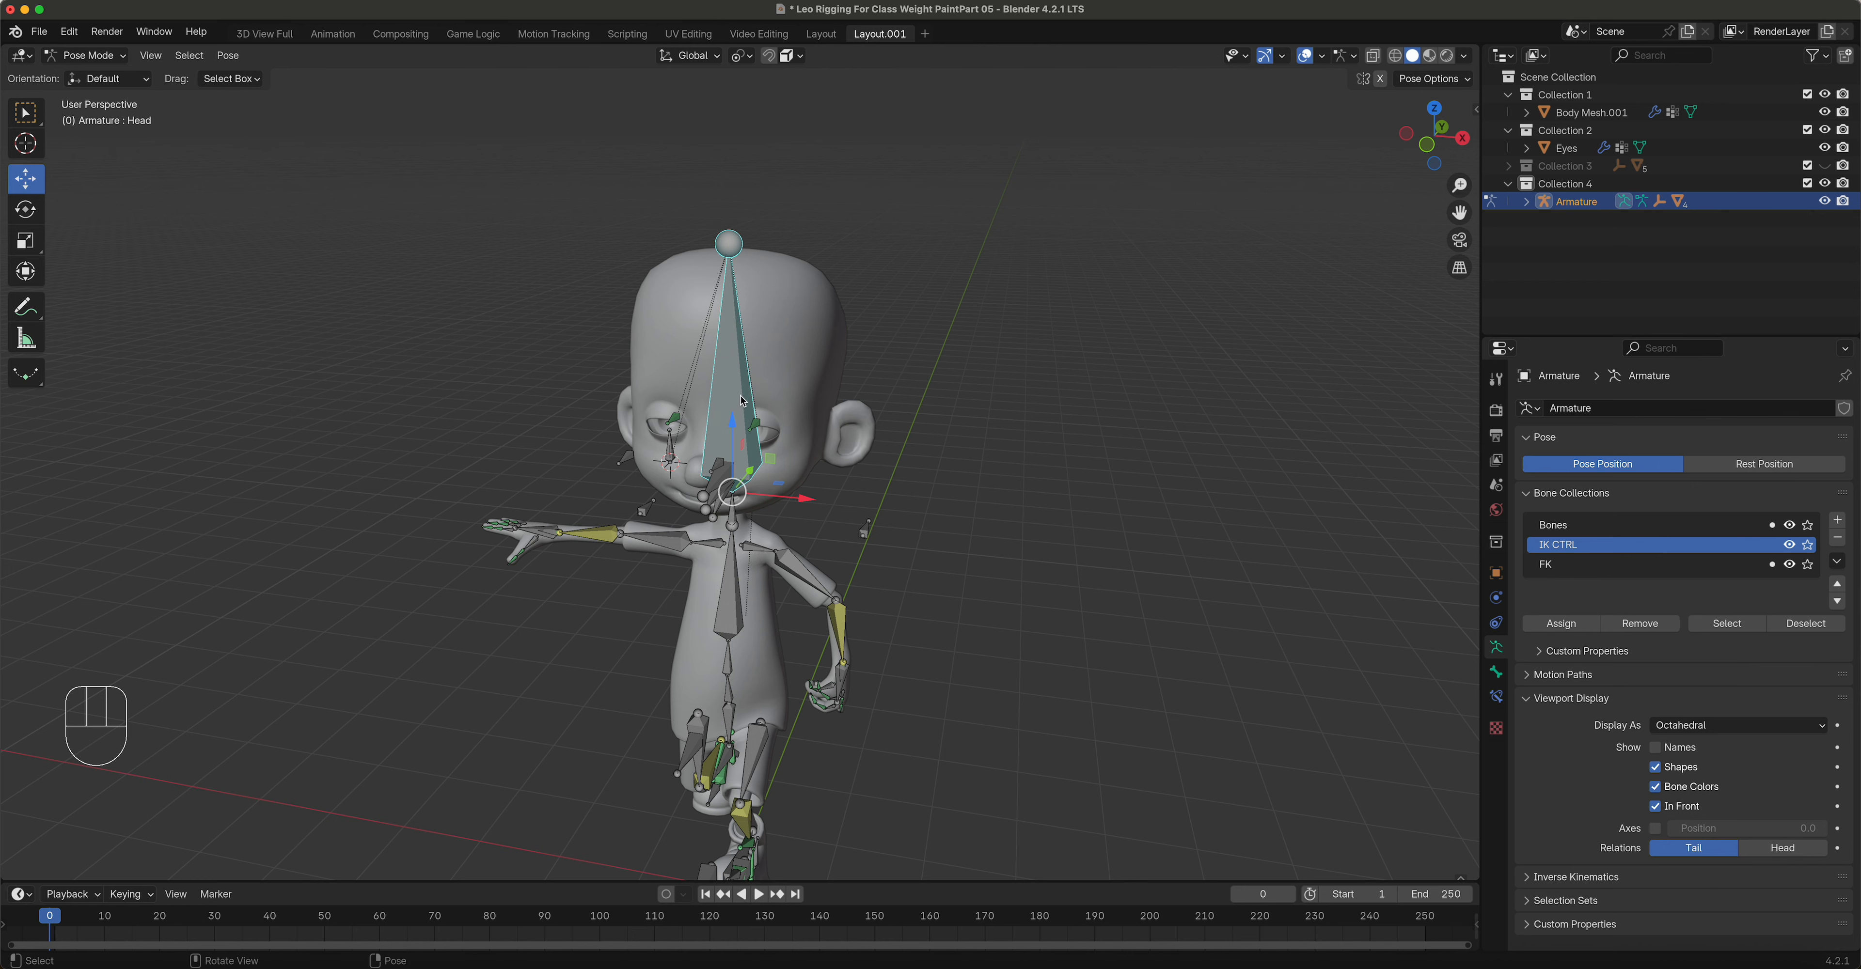
click(788, 344)
click(90, 56)
click(99, 94)
shift+middle_drag(795, 470, 765, 242)
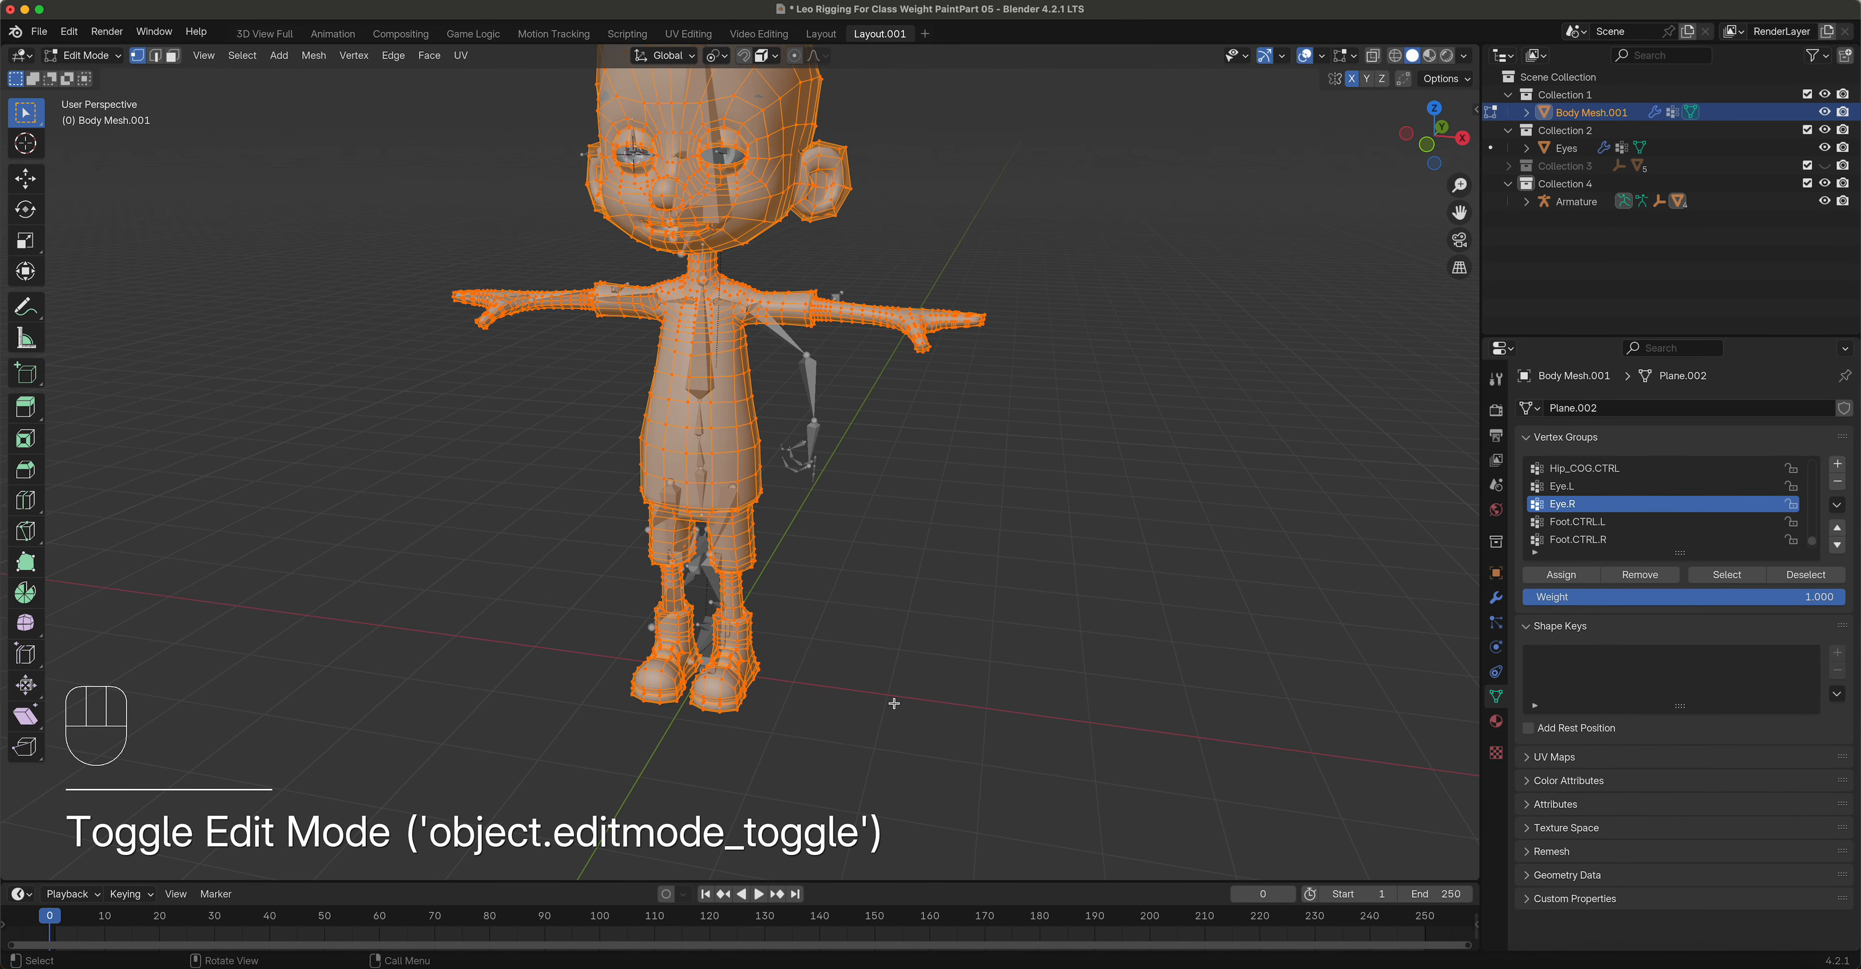
drag(957, 765, 535, 490)
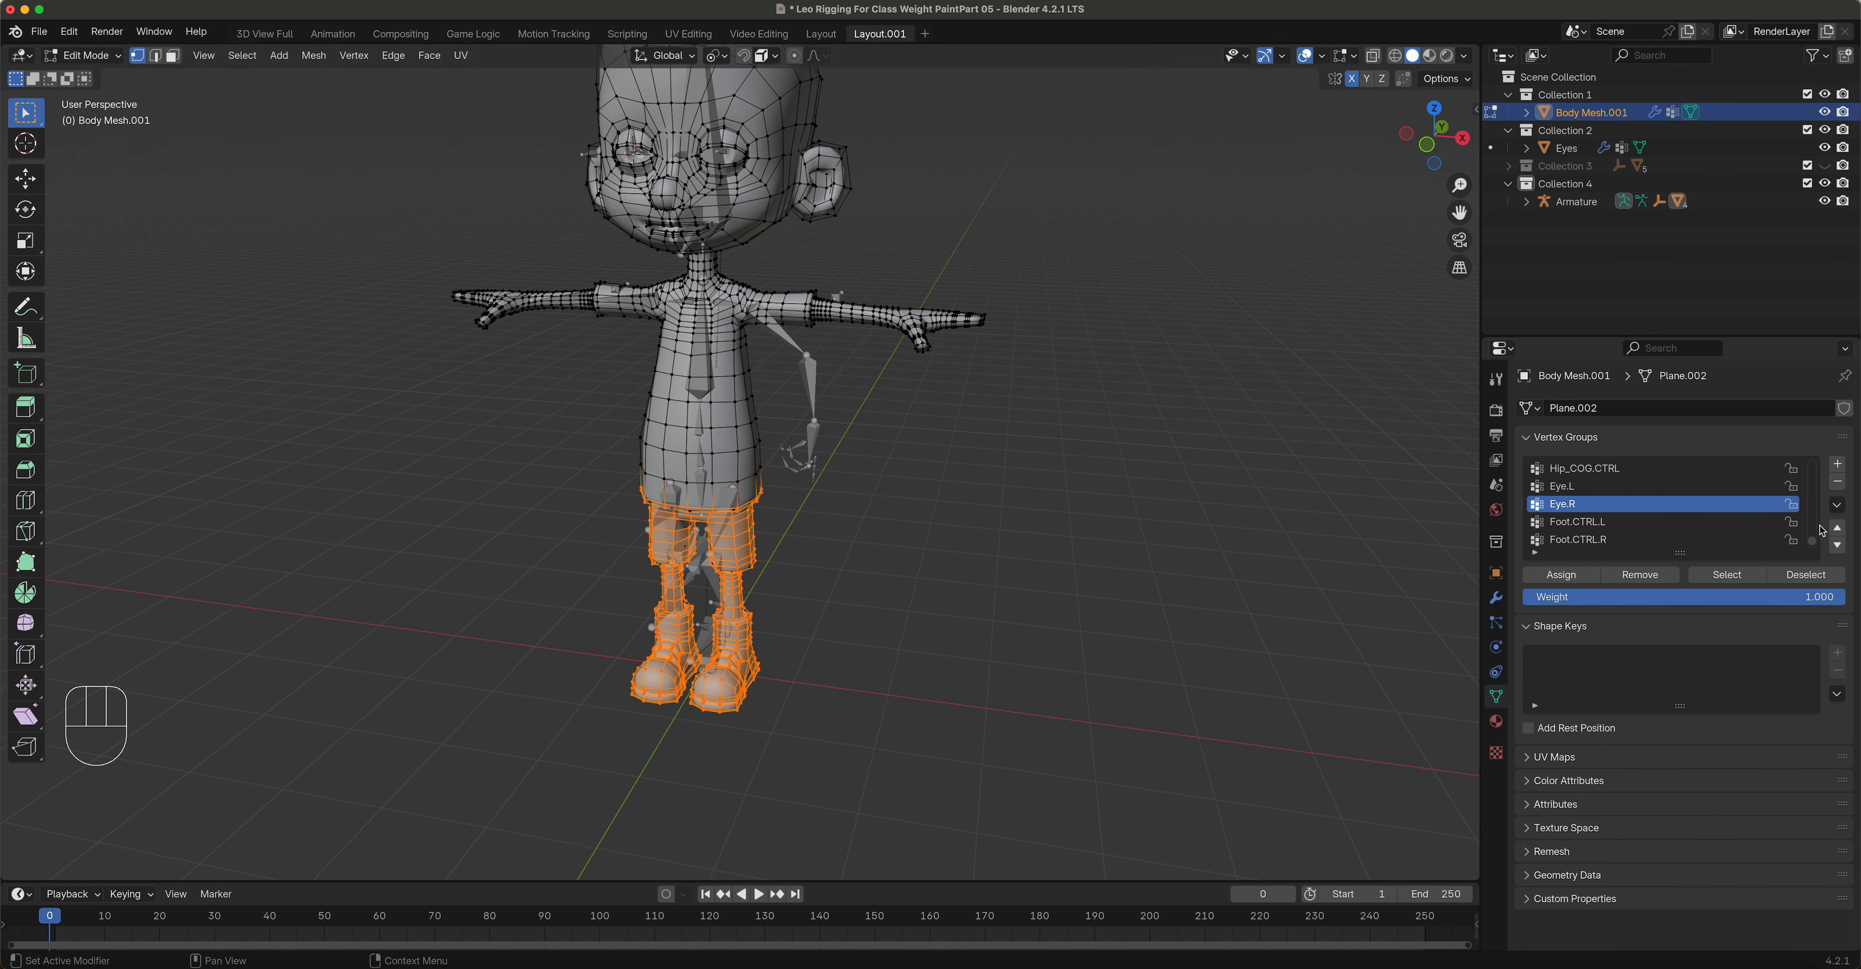
drag(1815, 542, 1792, 518)
click(1622, 507)
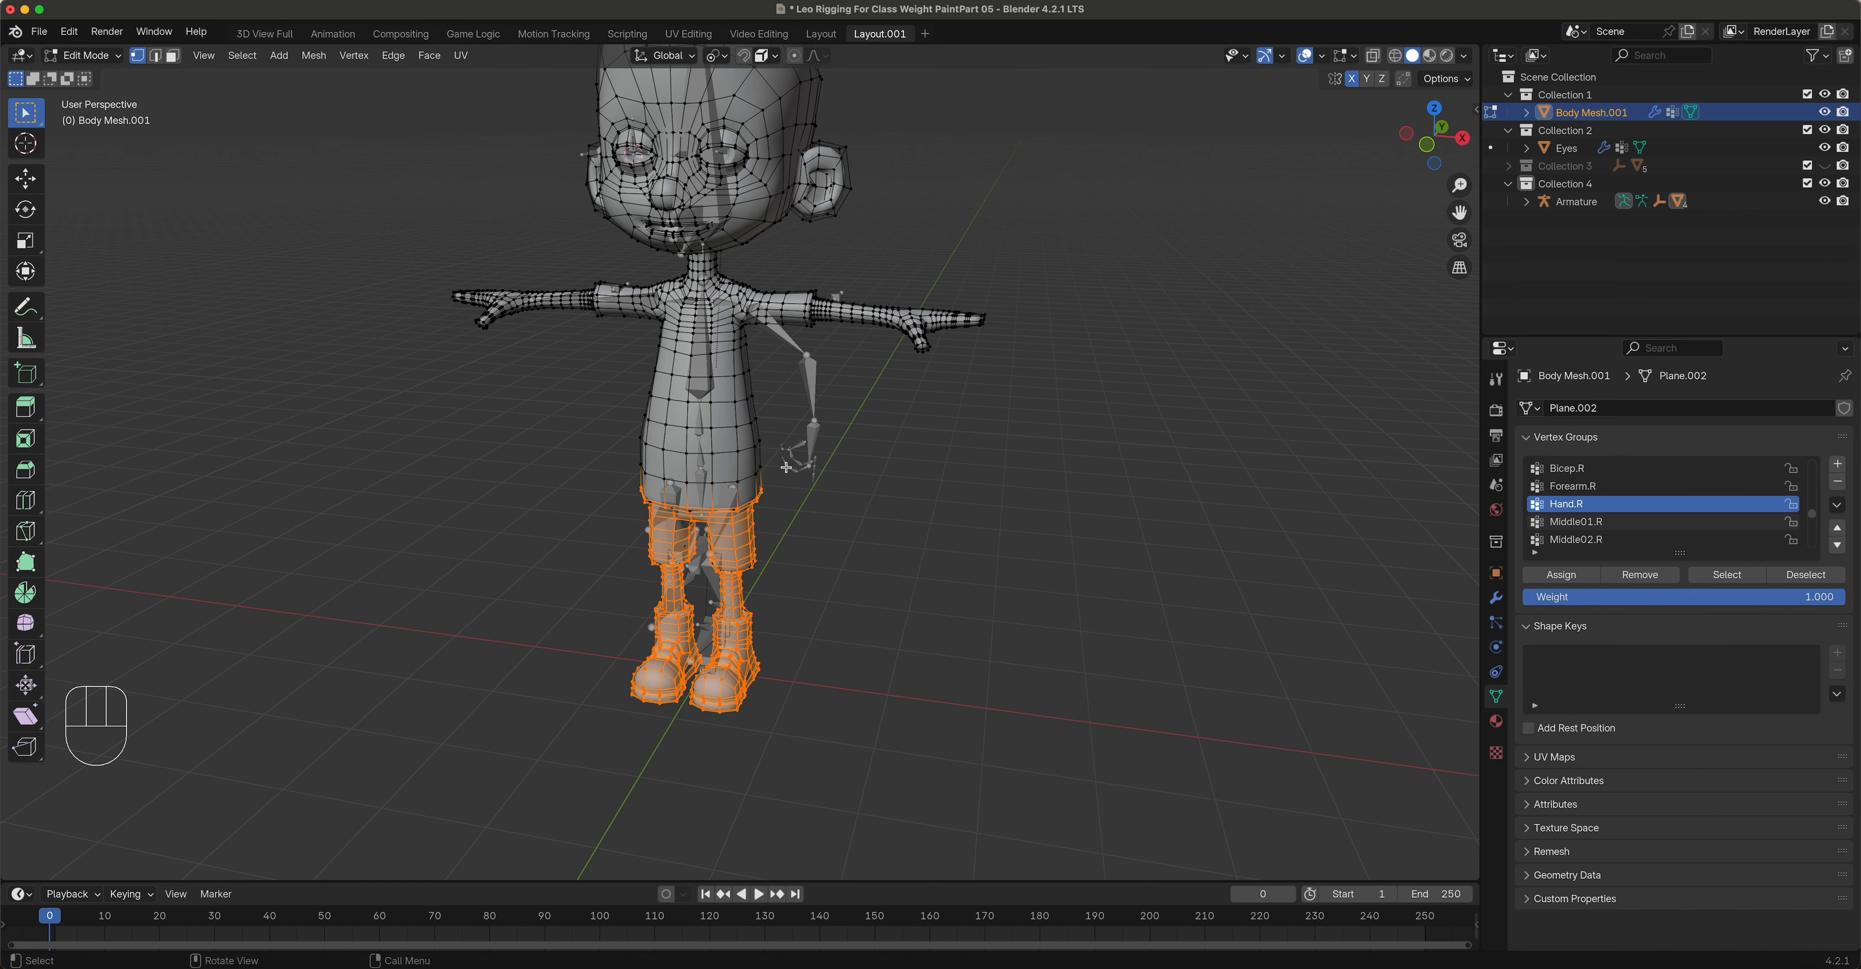
scroll(736, 614, down, 3)
shift+middle_drag(784, 428, 795, 472)
Step: Return the armature to Pose Mode and clear the location and rotation of all its bones
click(86, 55)
click(79, 70)
click(751, 342)
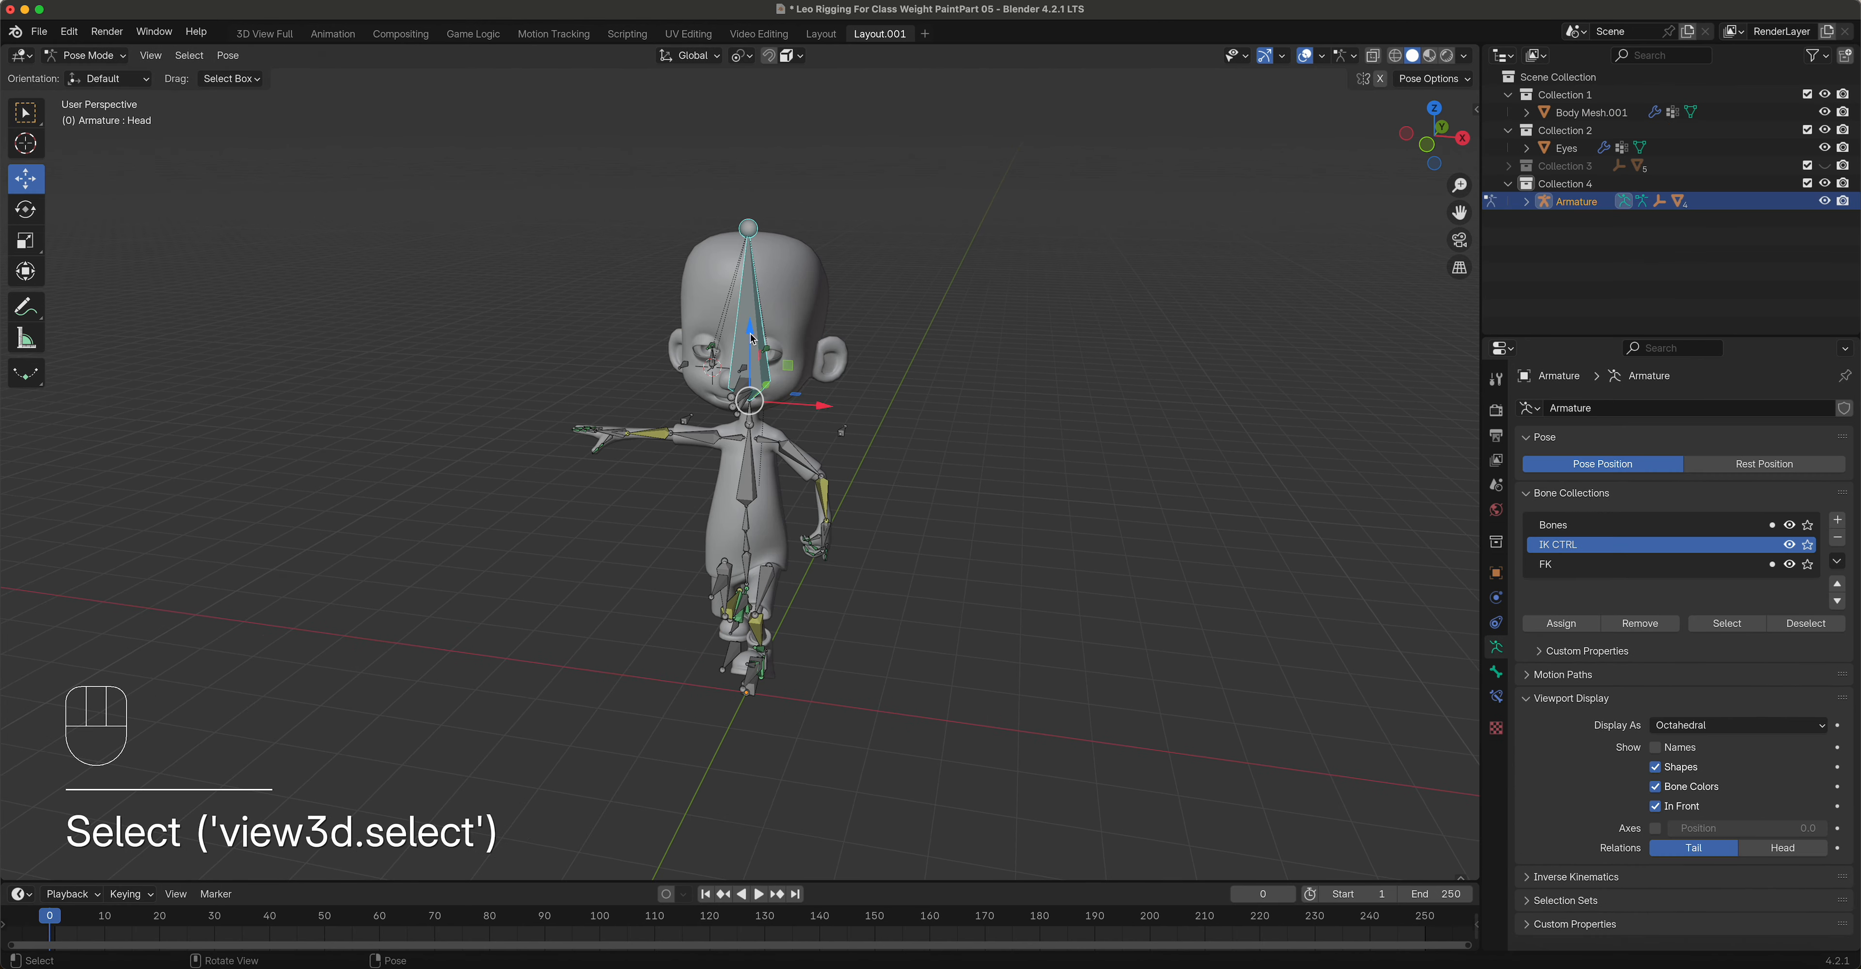
key(a)
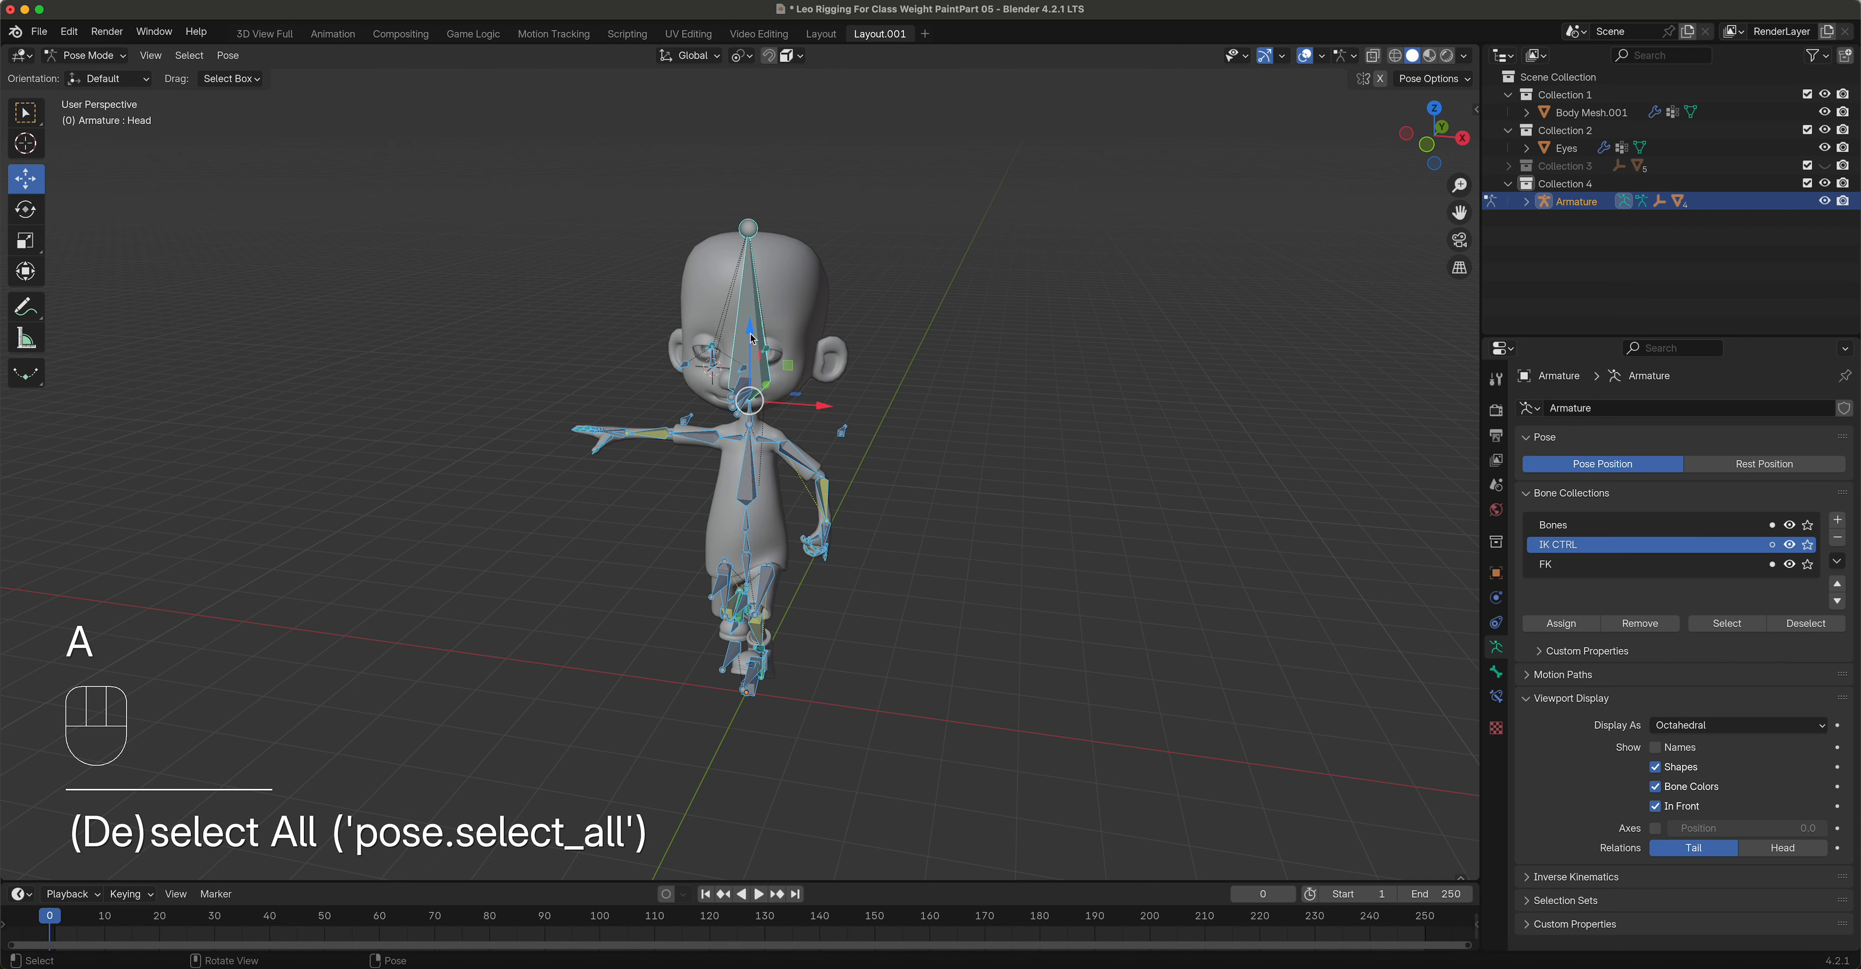
key(alt)
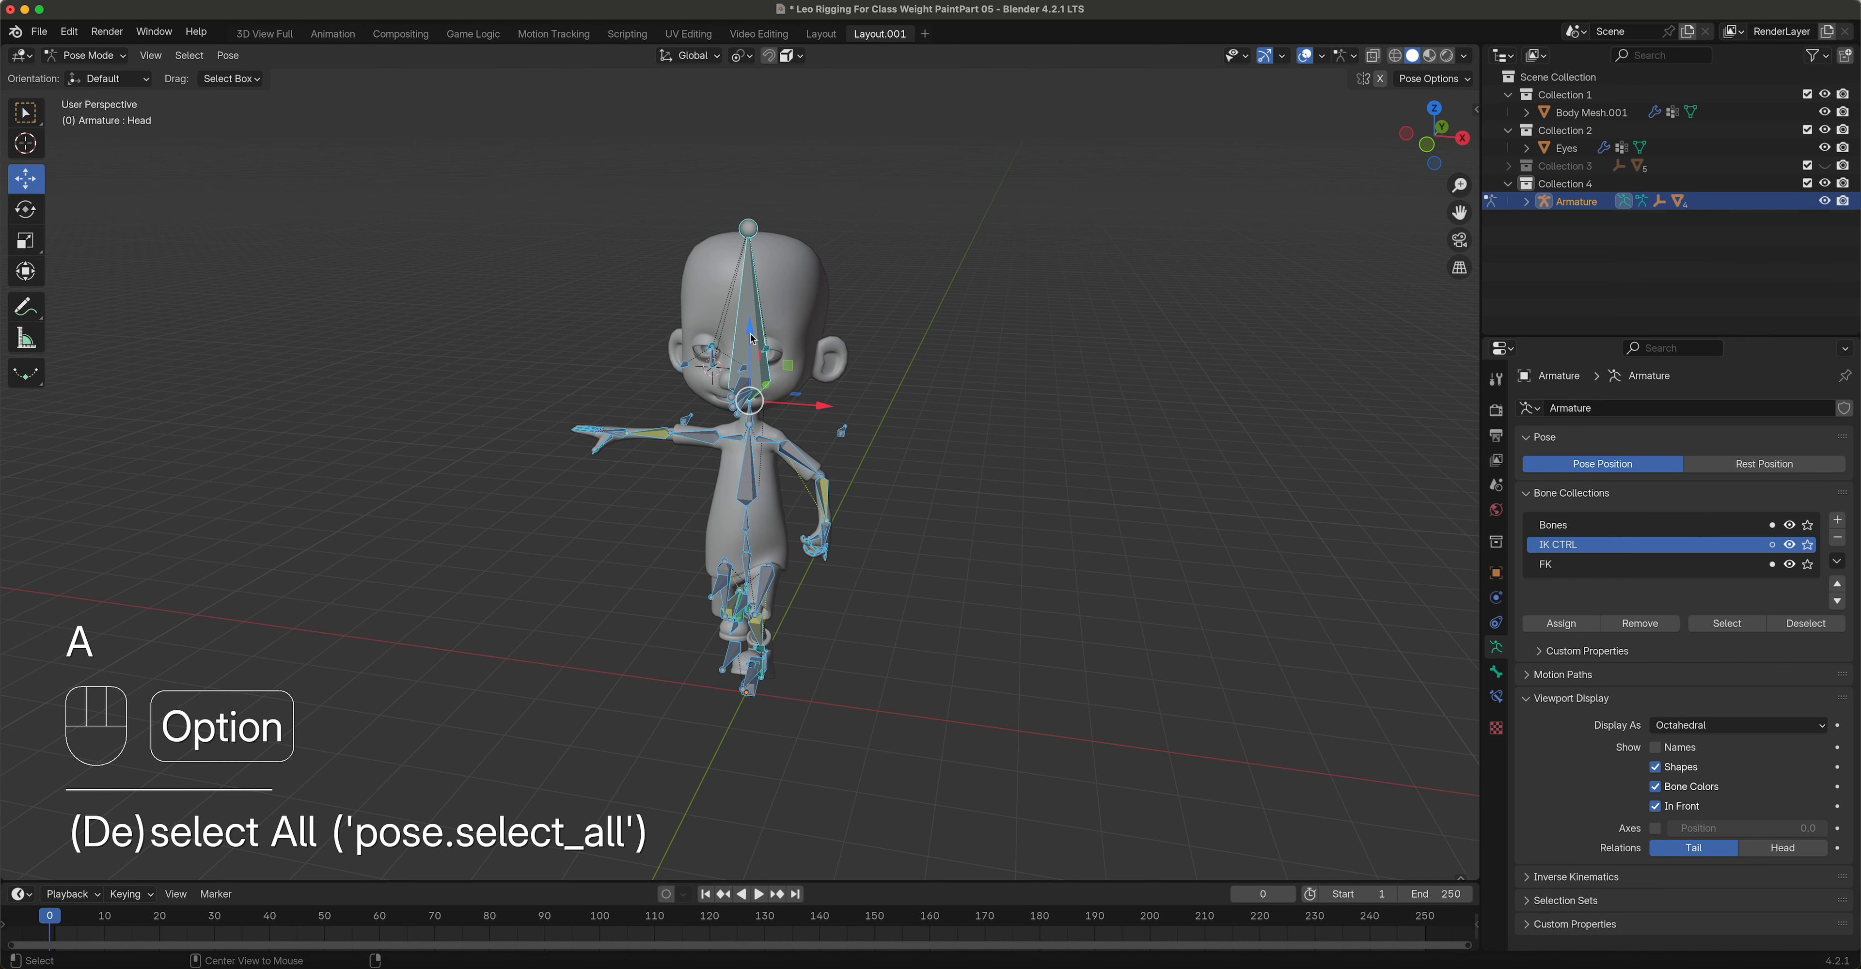
key(alt+g)
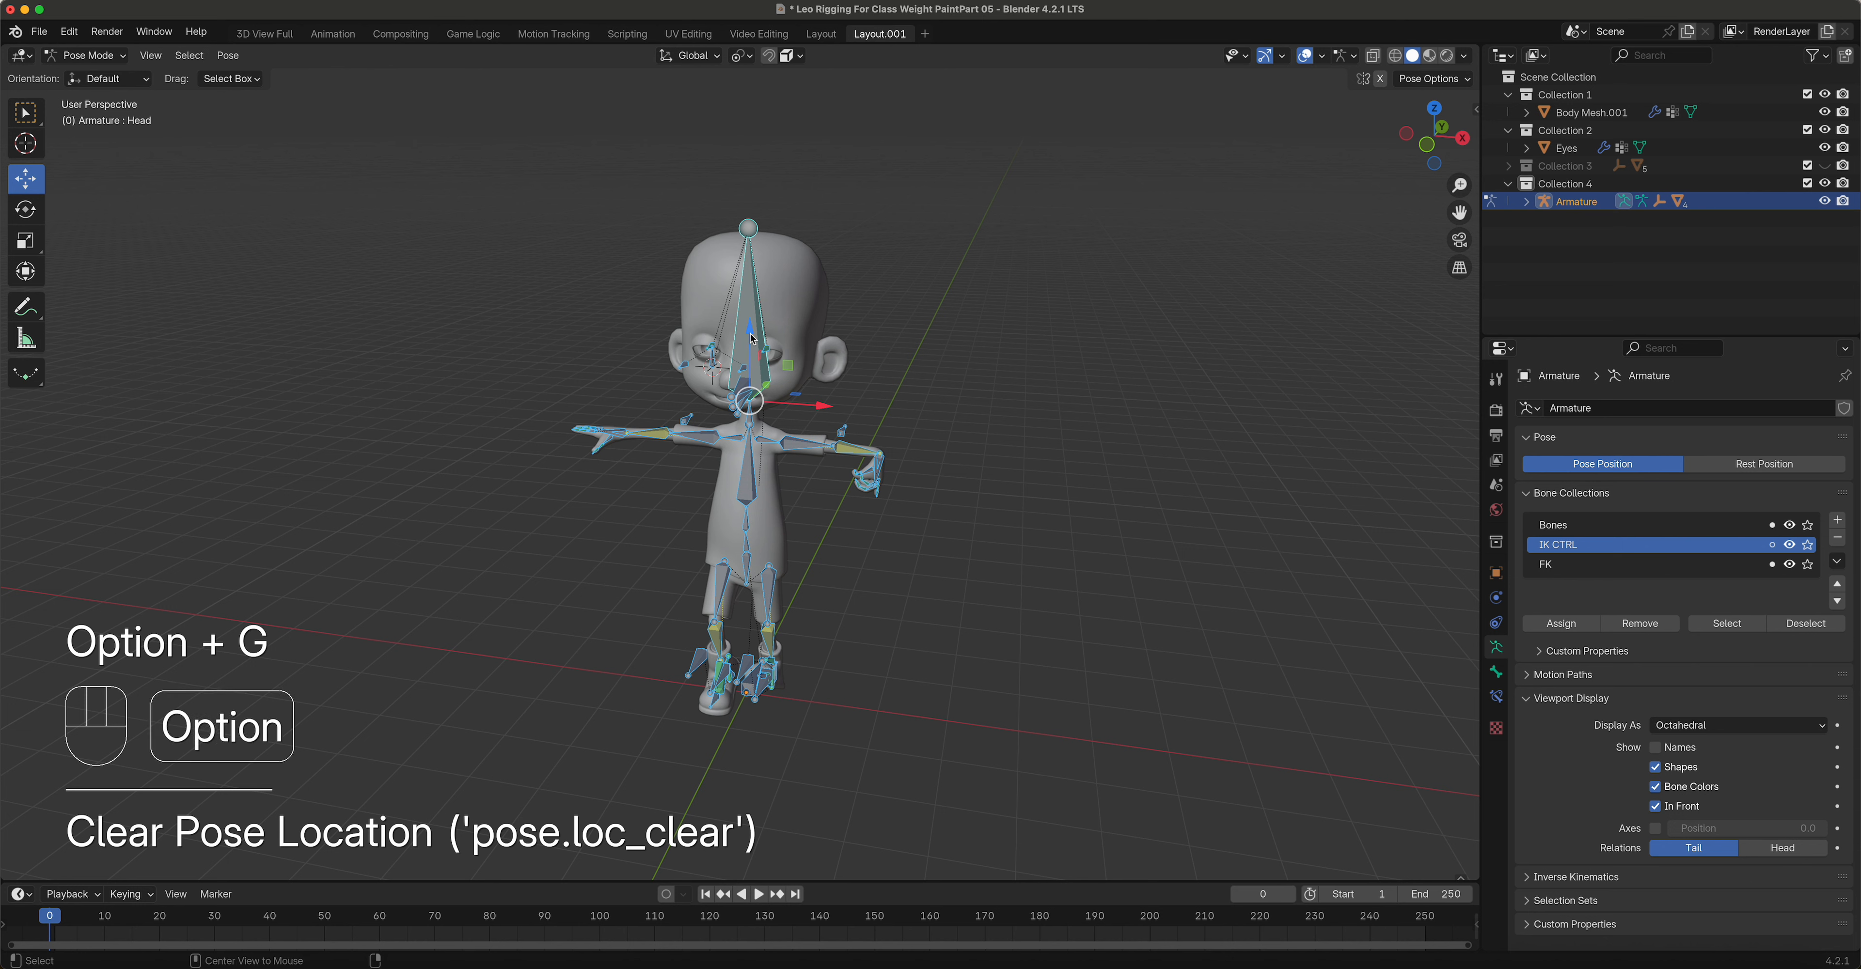
key(alt+r)
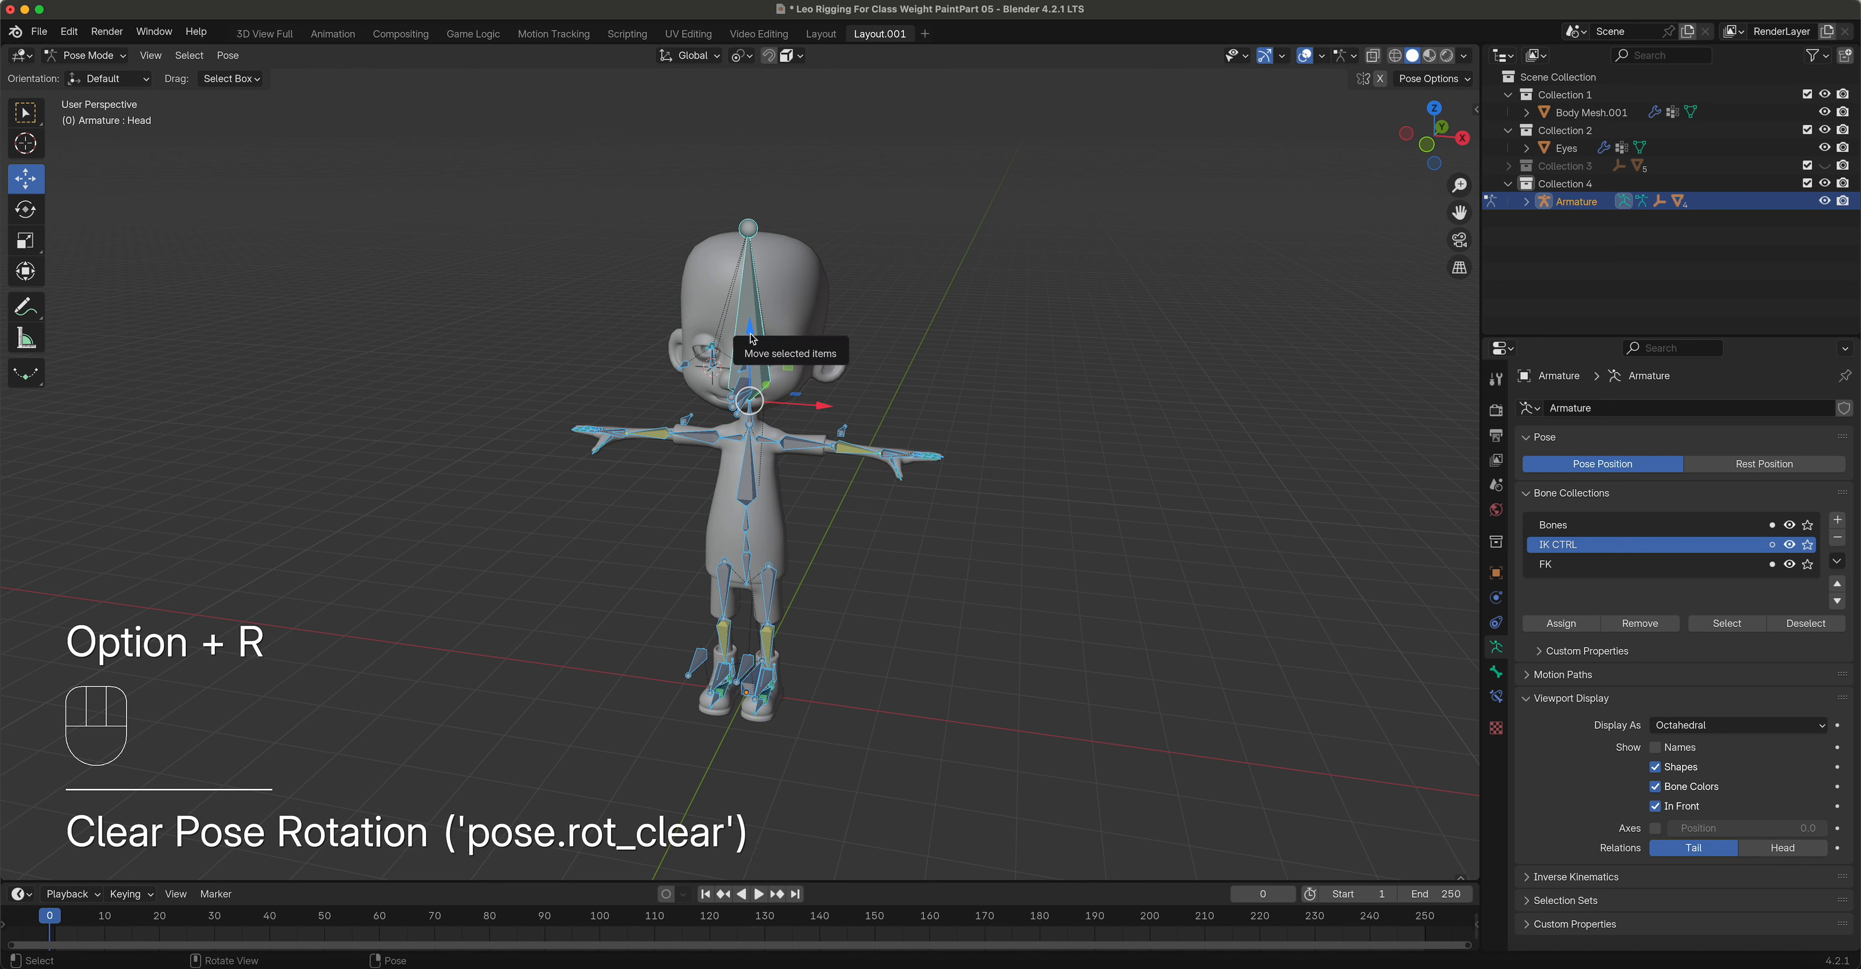
Step: Unhide Collection 3 and enable the viewport display of the Hair object's Subsurf modifier
click(1825, 165)
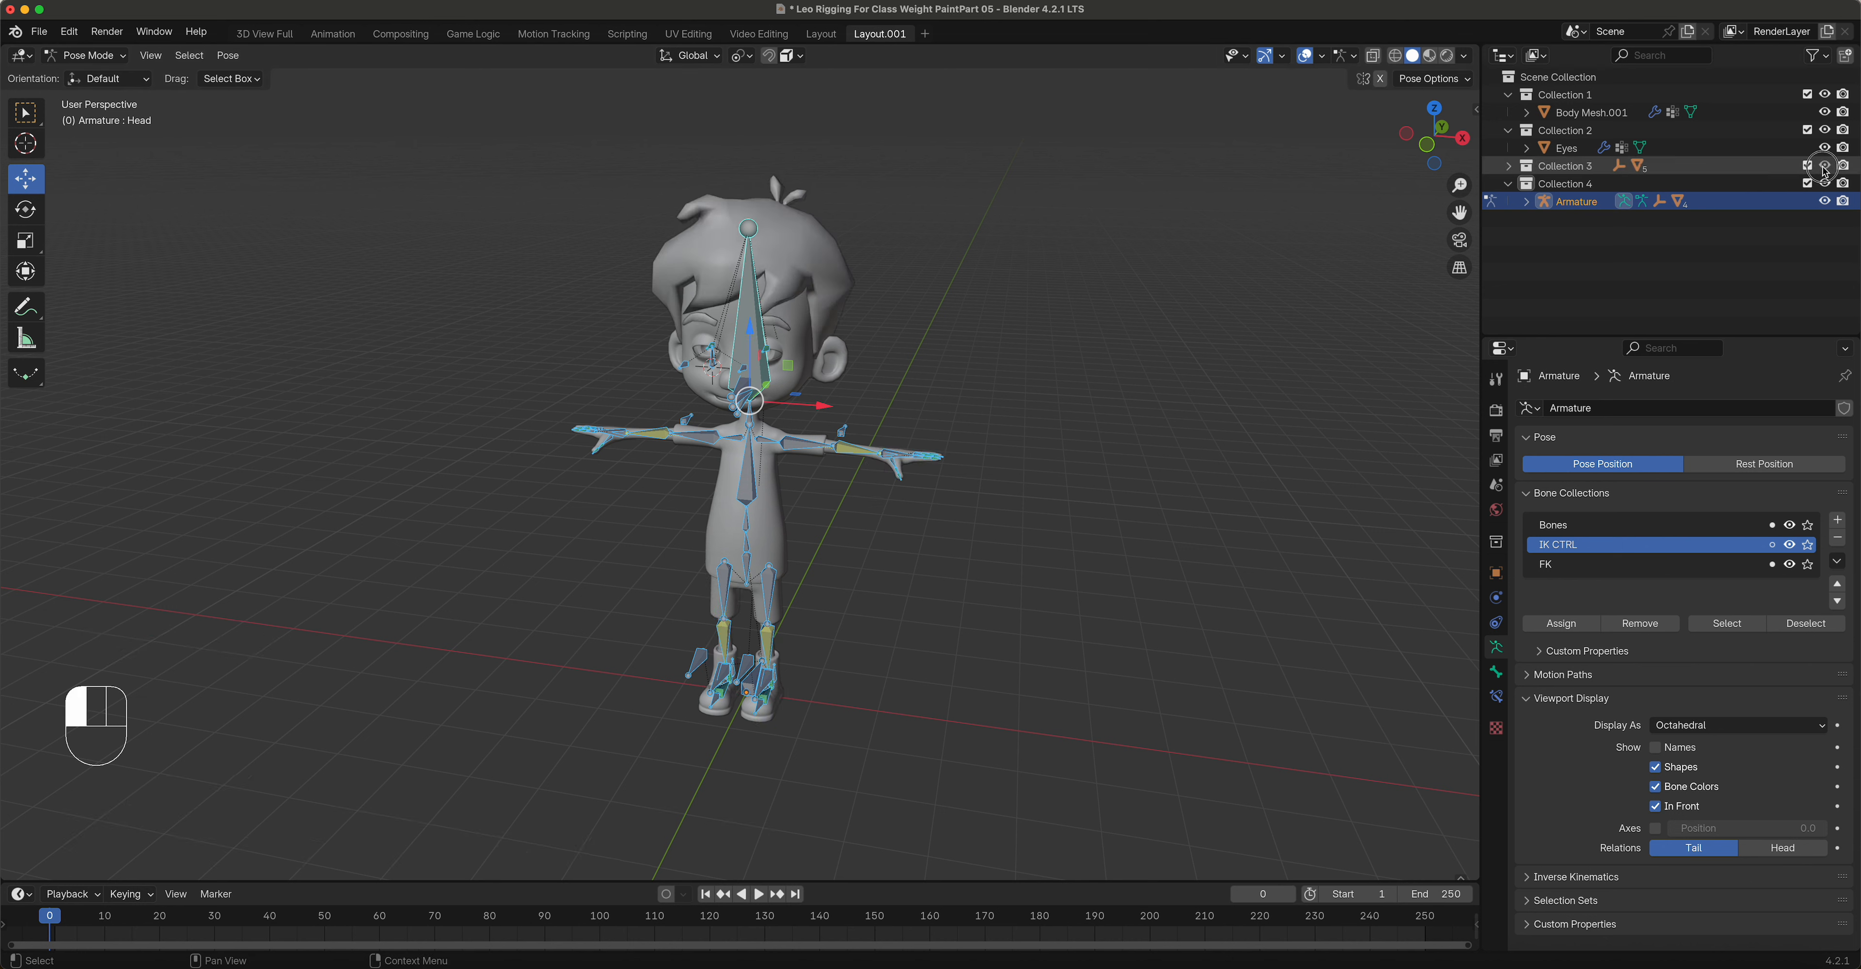
click(811, 270)
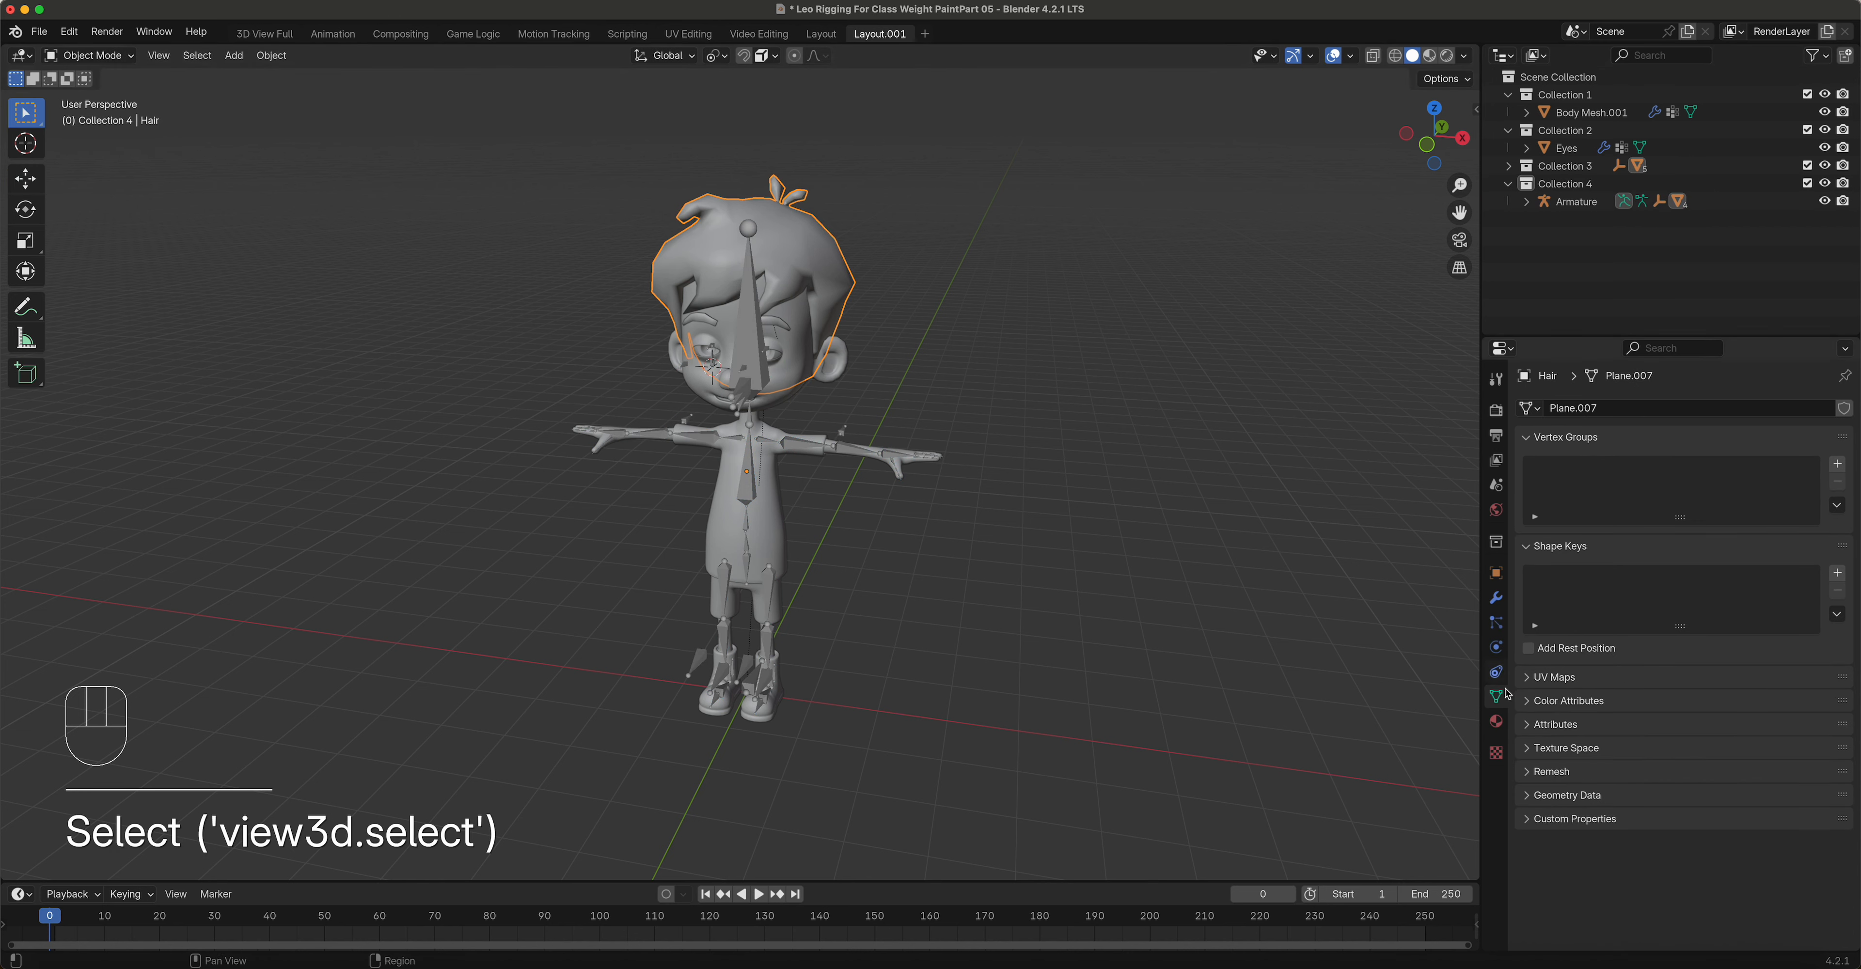
click(1496, 599)
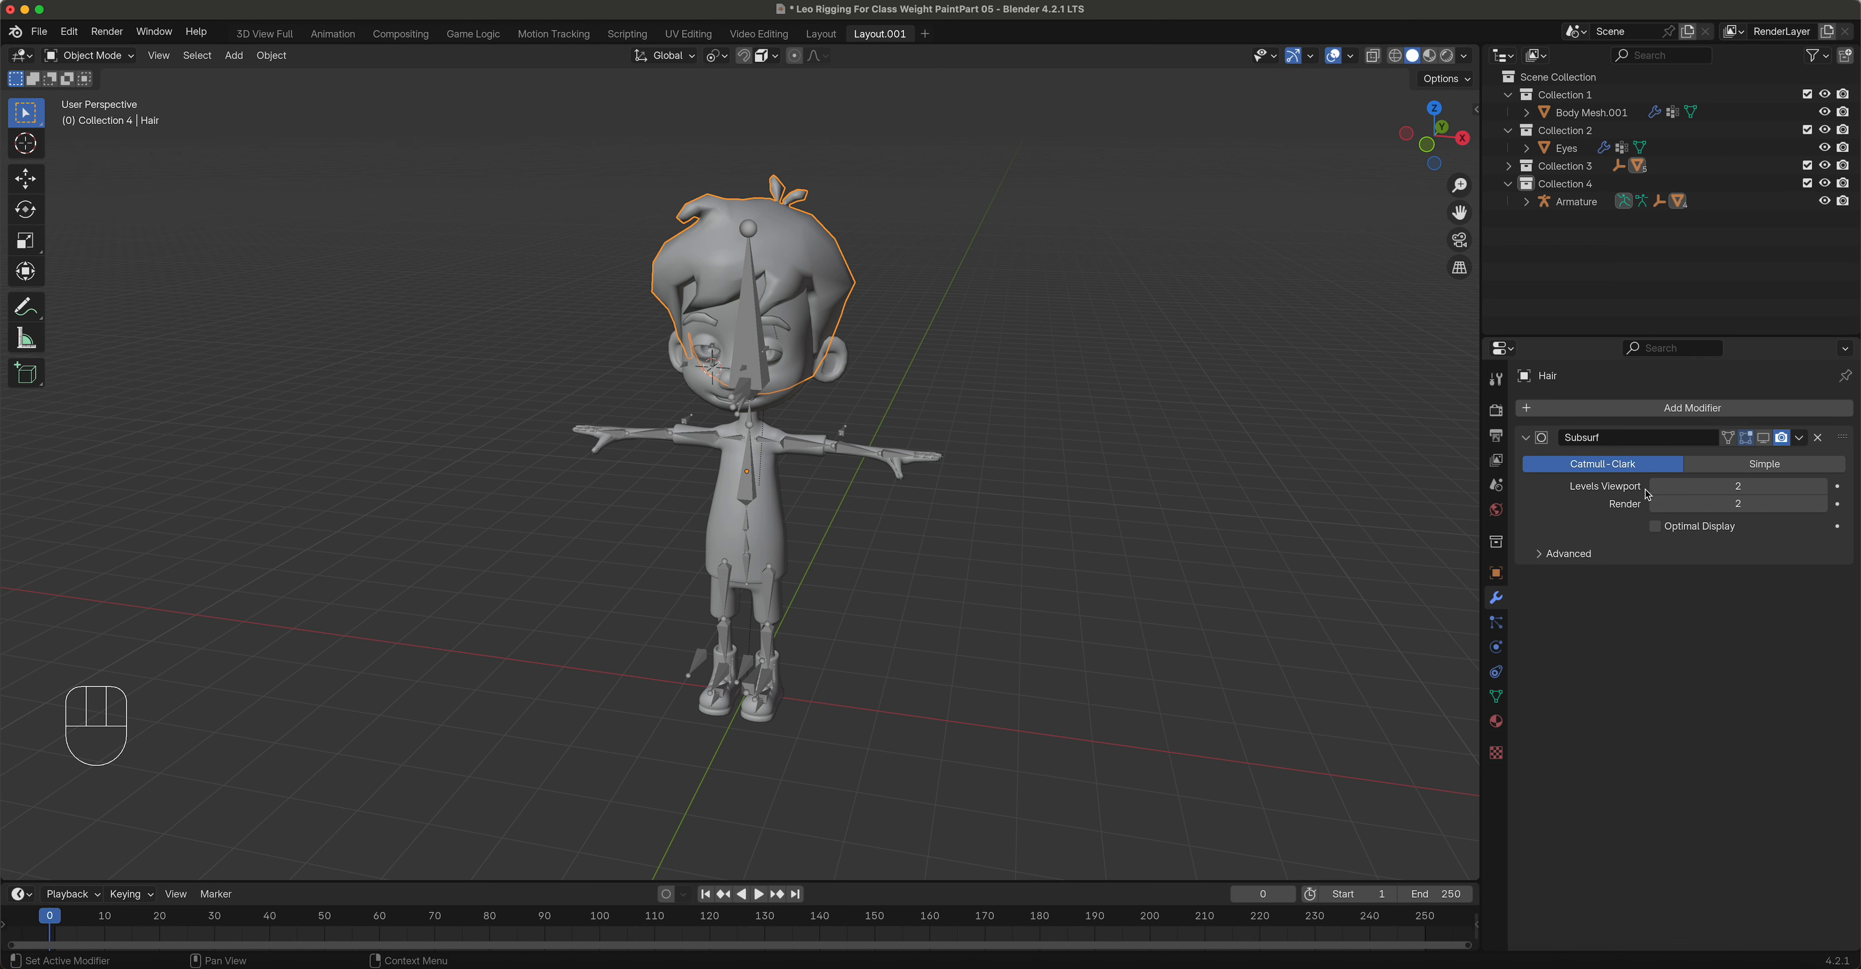
click(1766, 441)
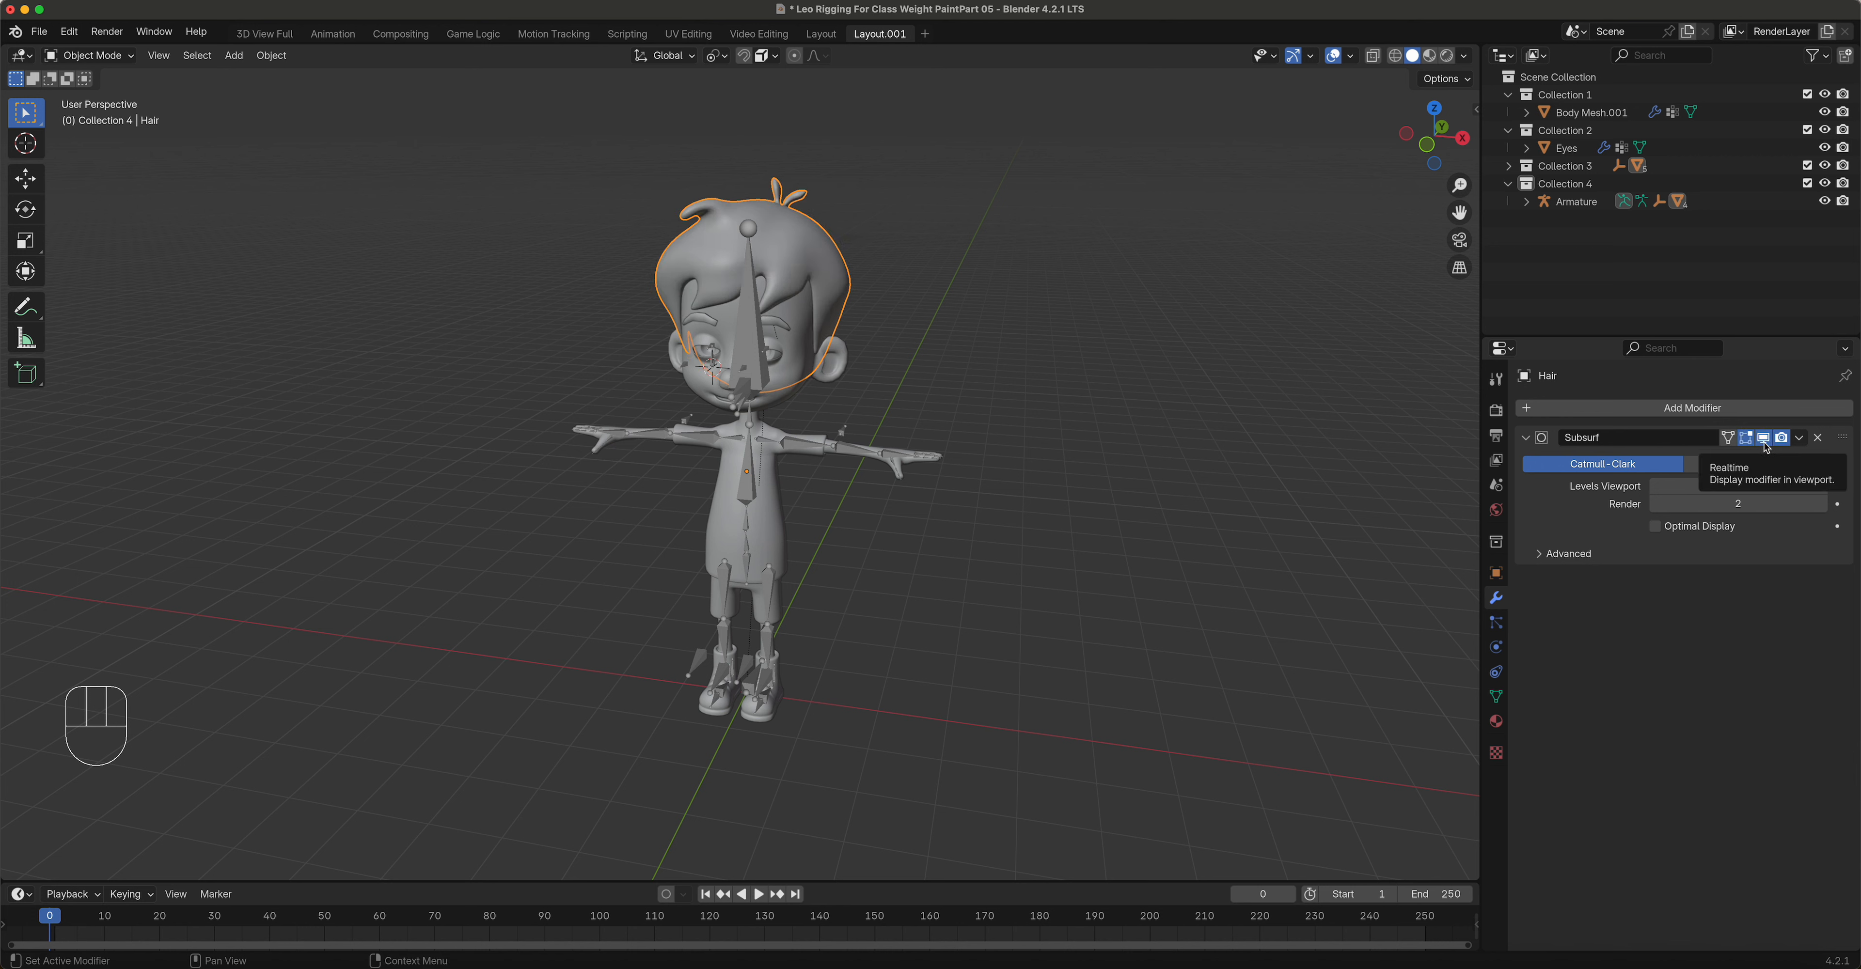
Step: Move the Armature modifier above the Subsurf modifier on the Eyes object
scroll(858, 464, up, 5)
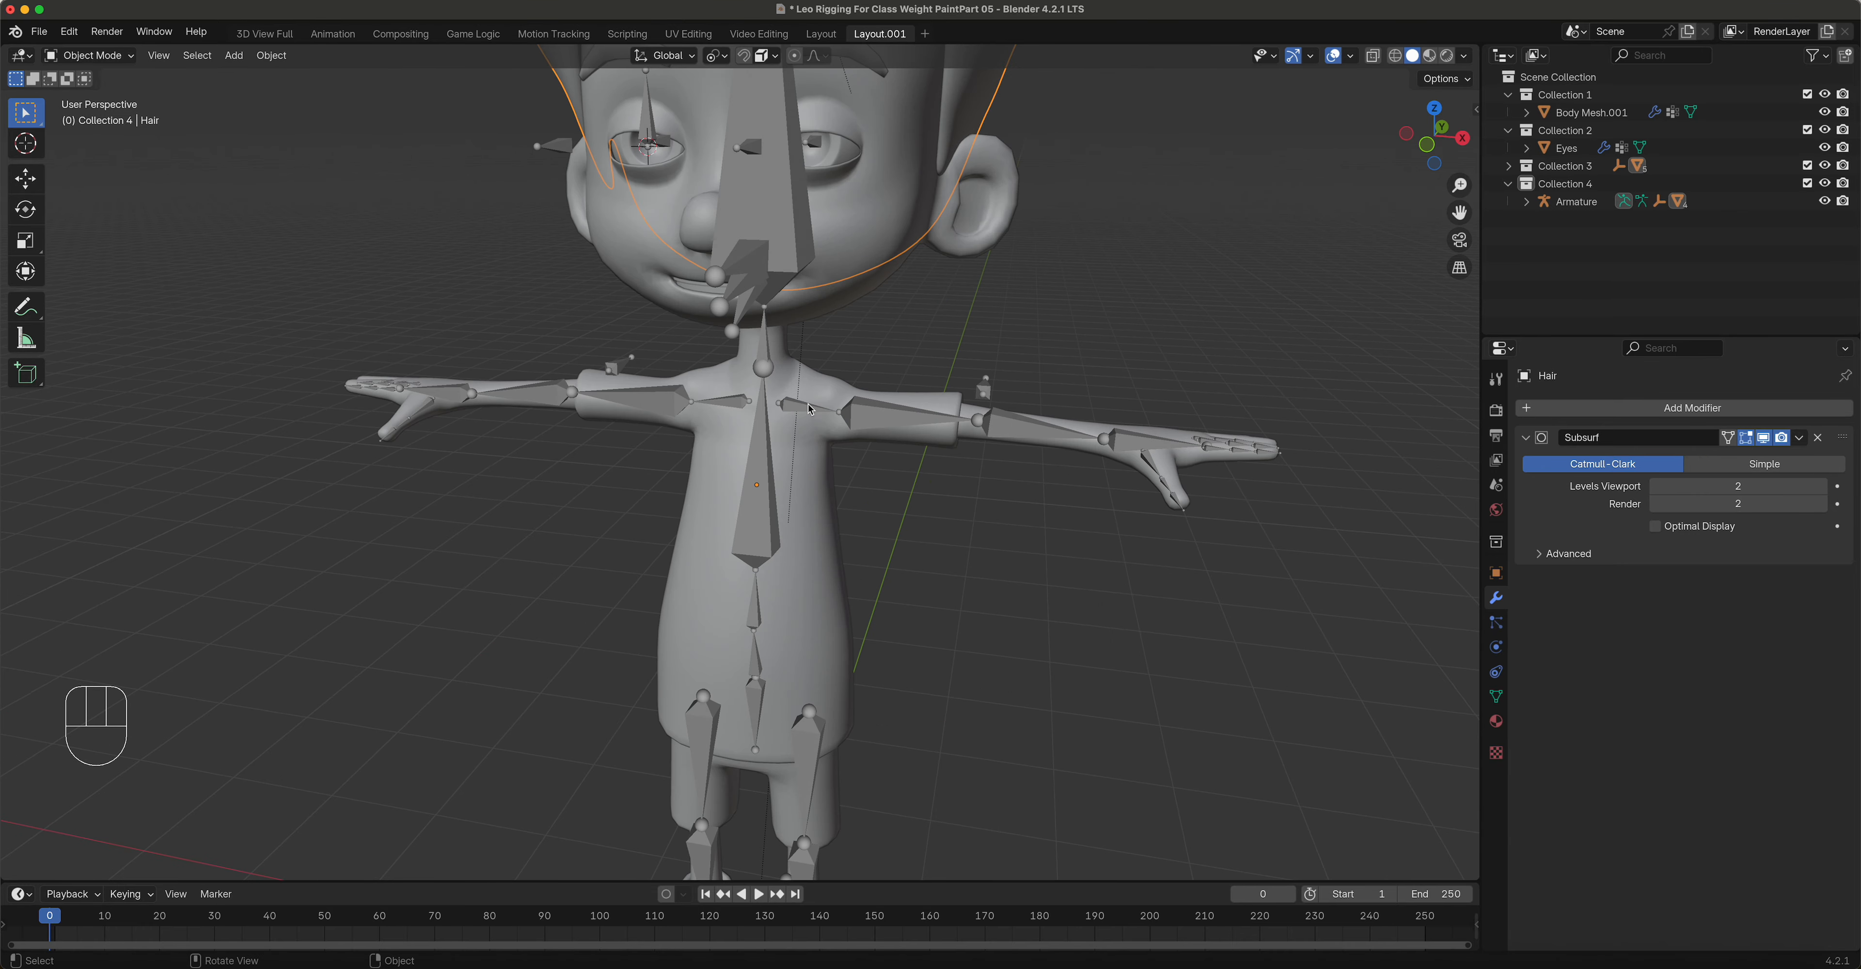
click(840, 158)
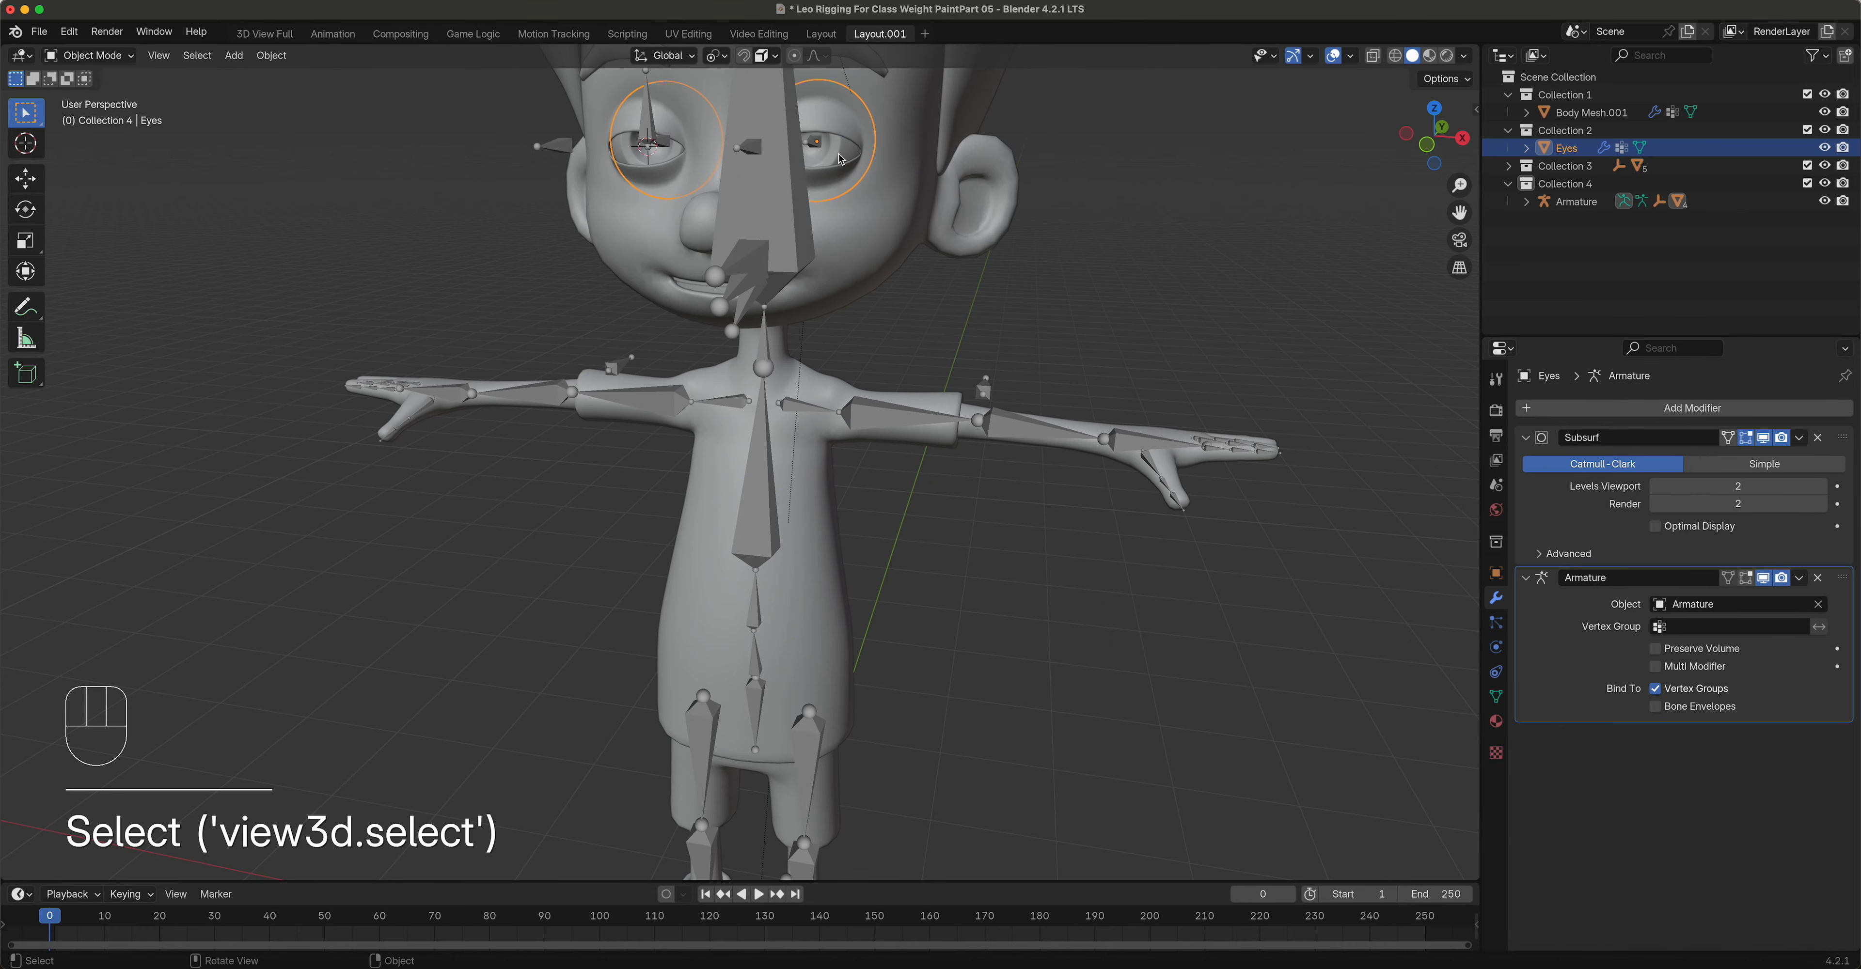
drag(1843, 578, 1825, 434)
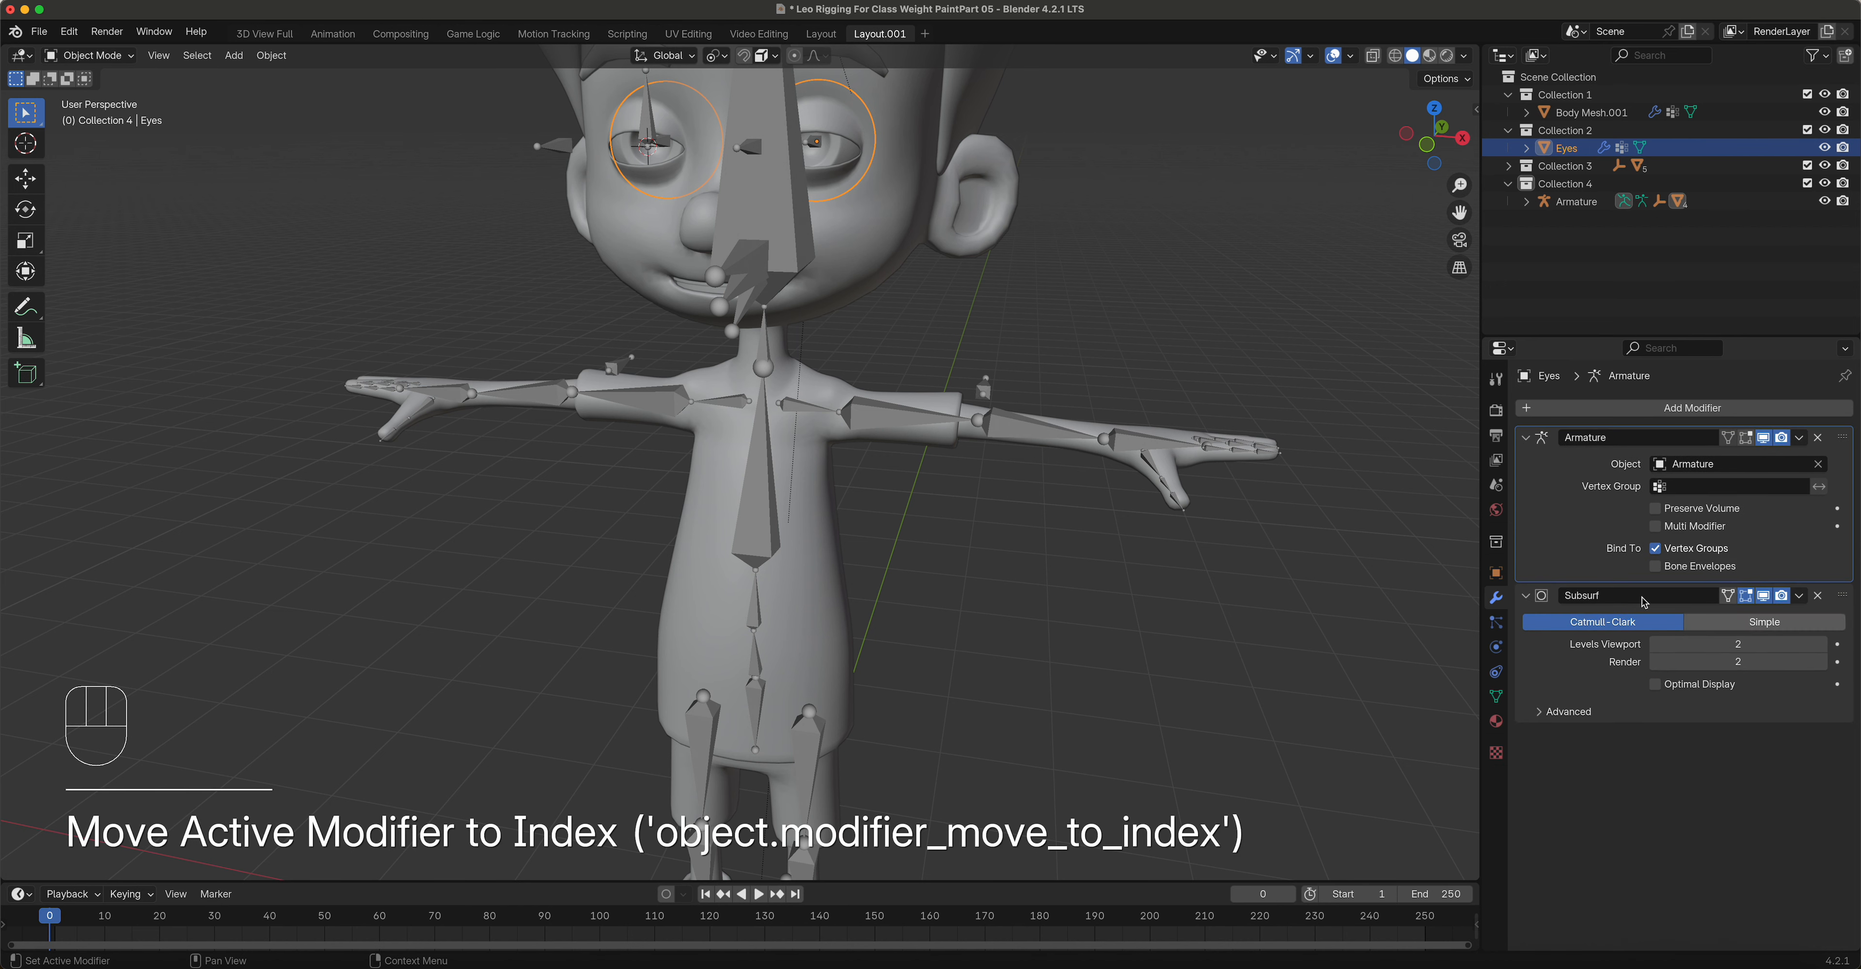
Step: Switch the viewport to rendered shading with the whole character in frame and save the file
scroll(707, 559, down, 5)
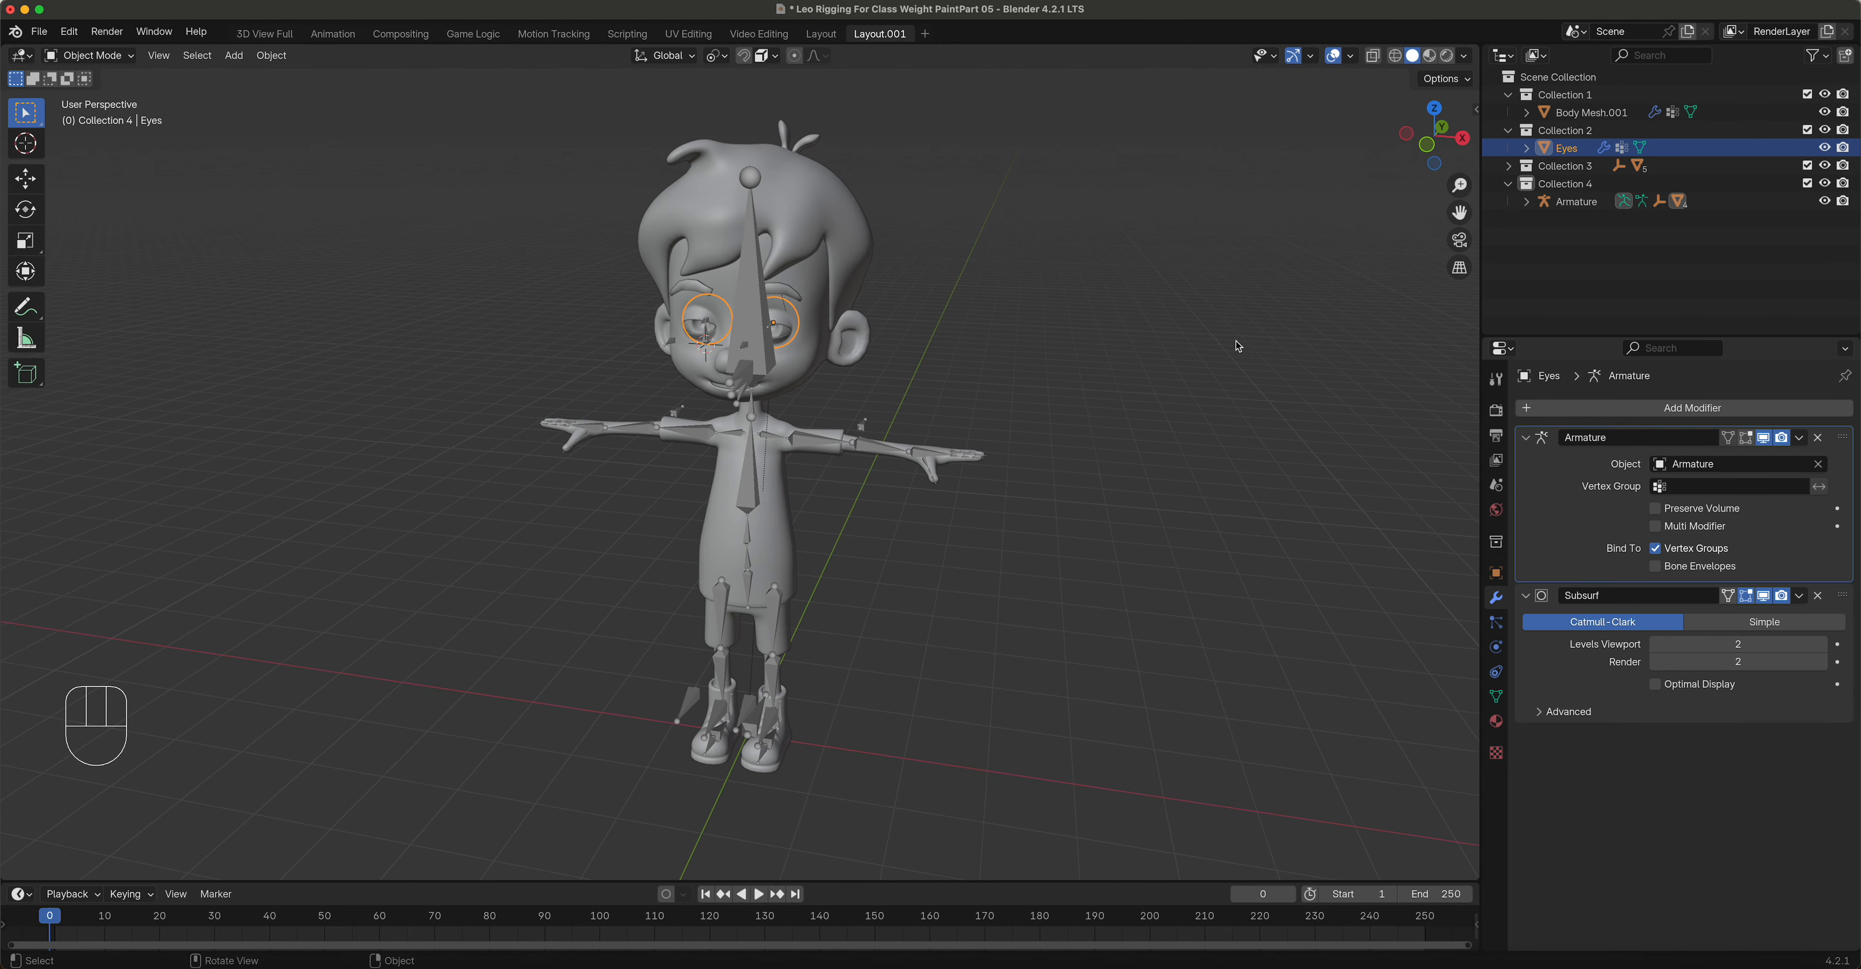
click(1447, 56)
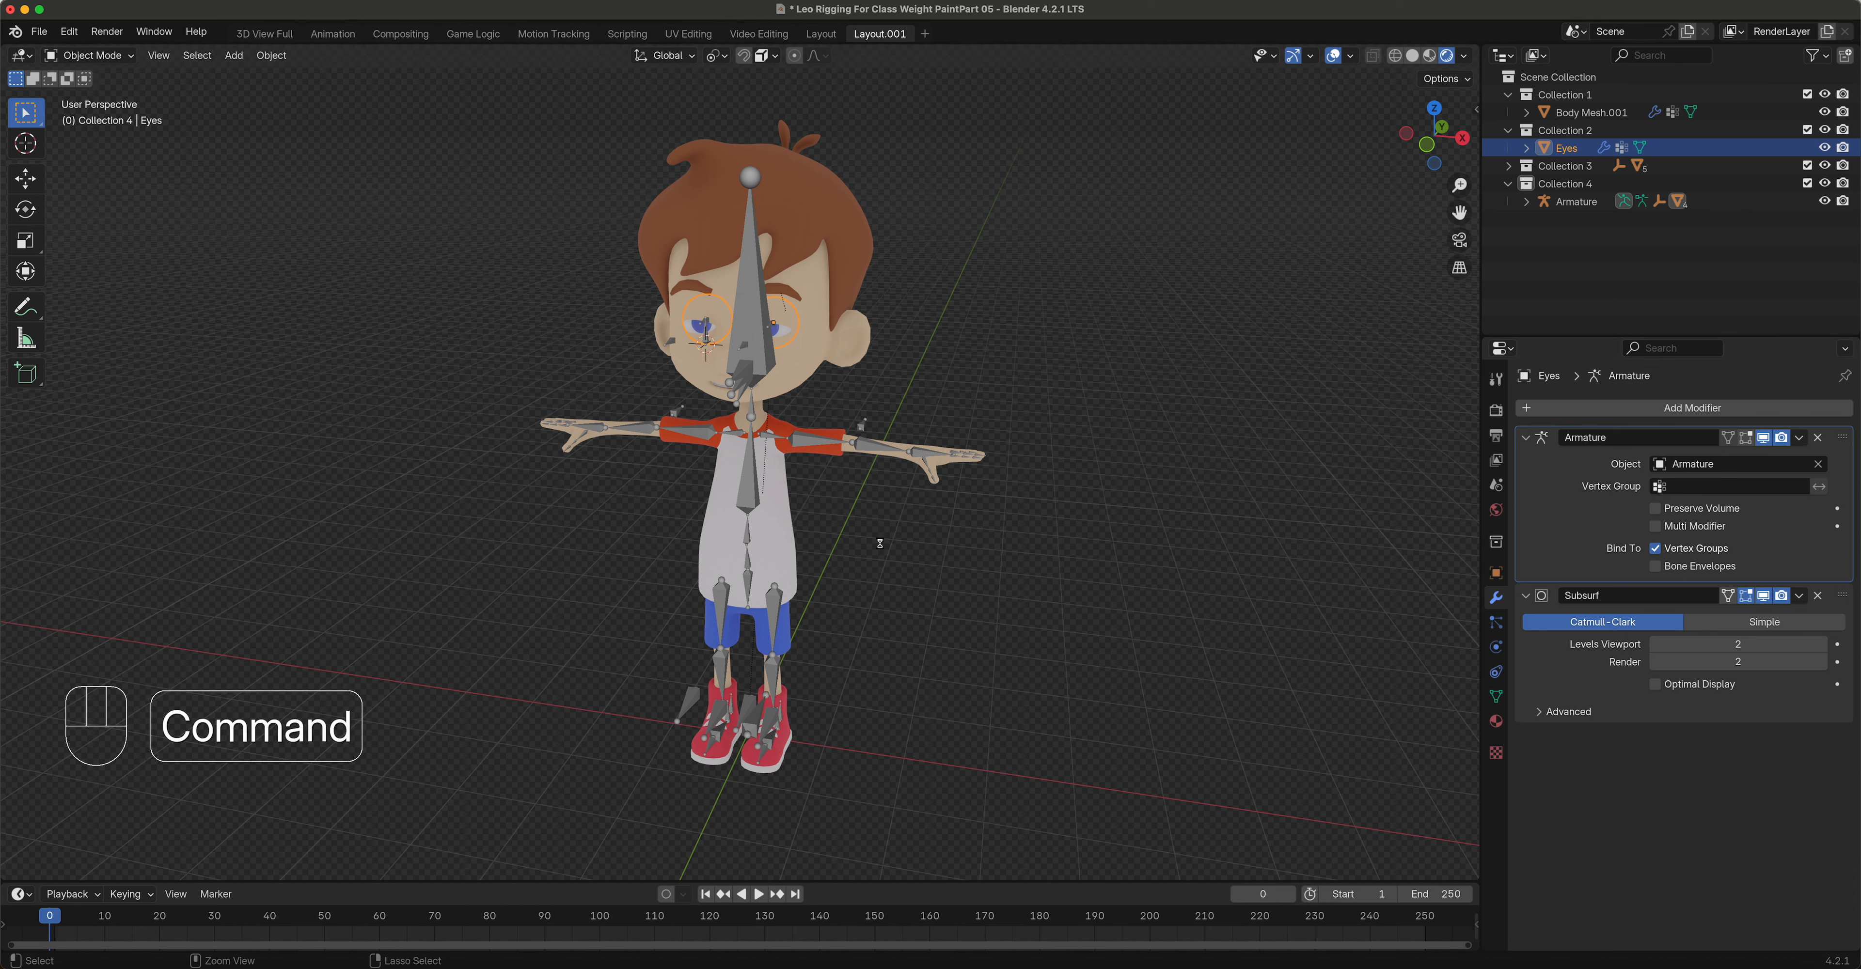
key(super+s)
Step: Select the armature and hide its Bones and FK bone collections, leaving only IK CTRL displayed
click(830, 451)
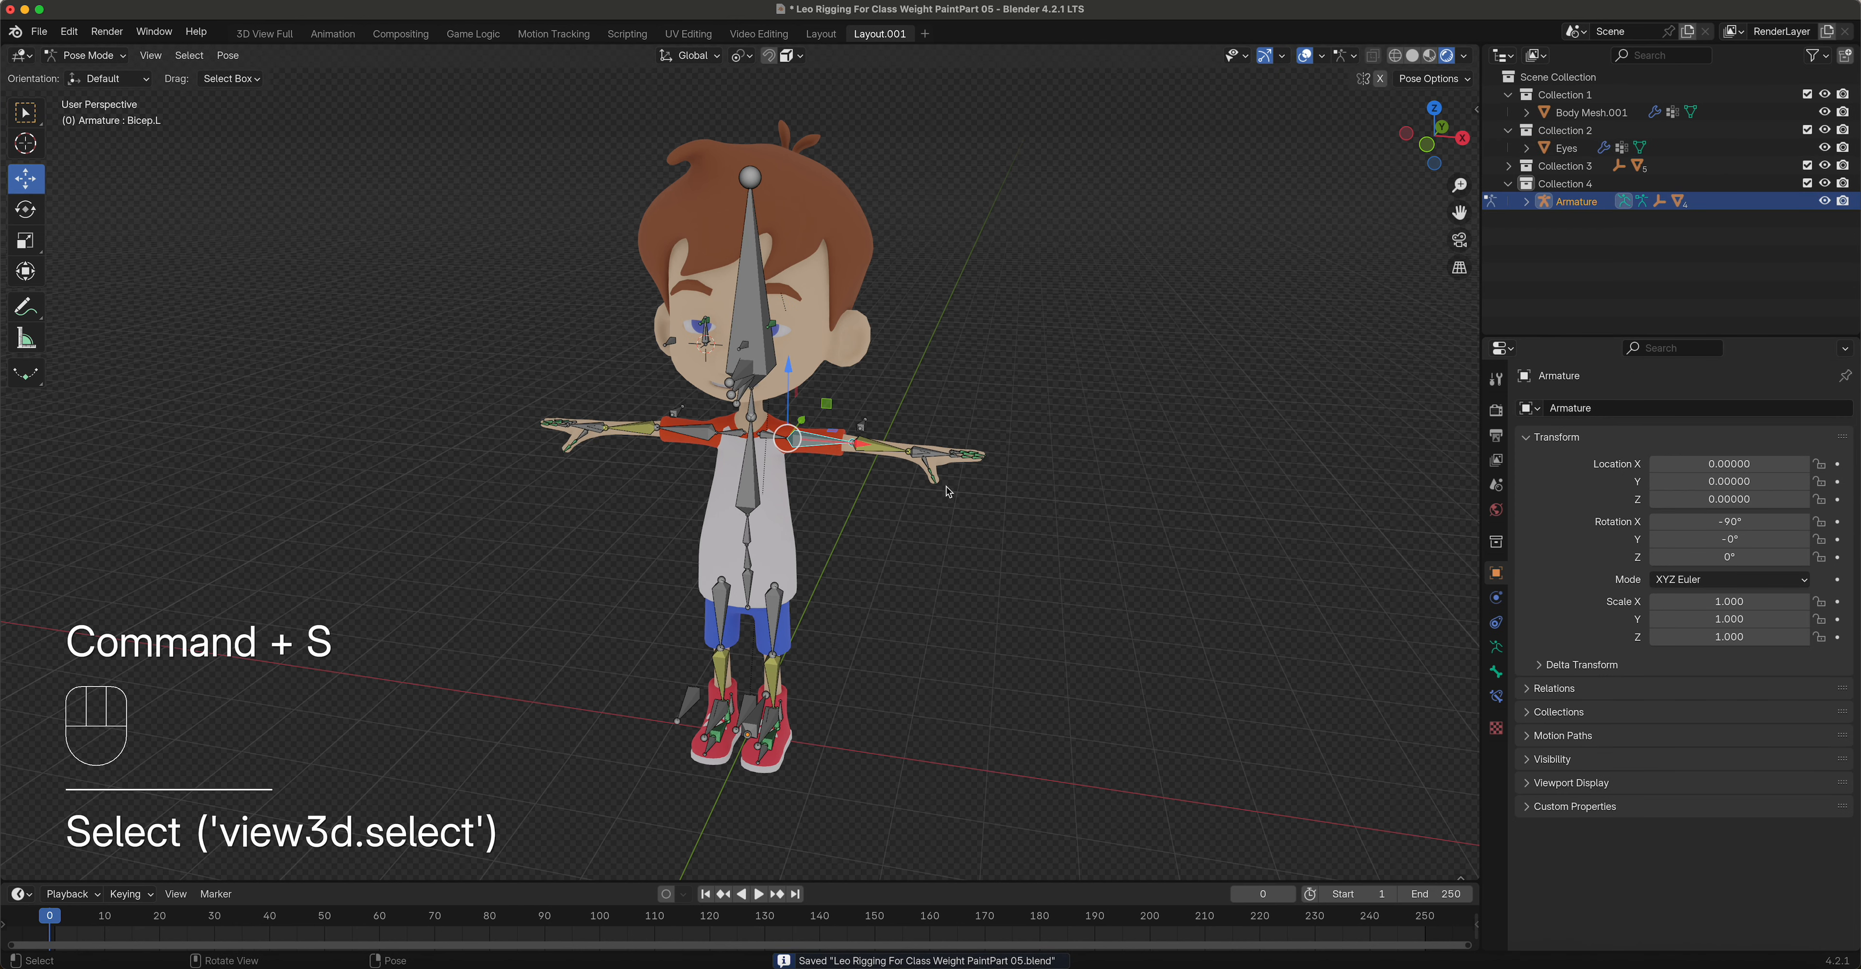
click(1497, 648)
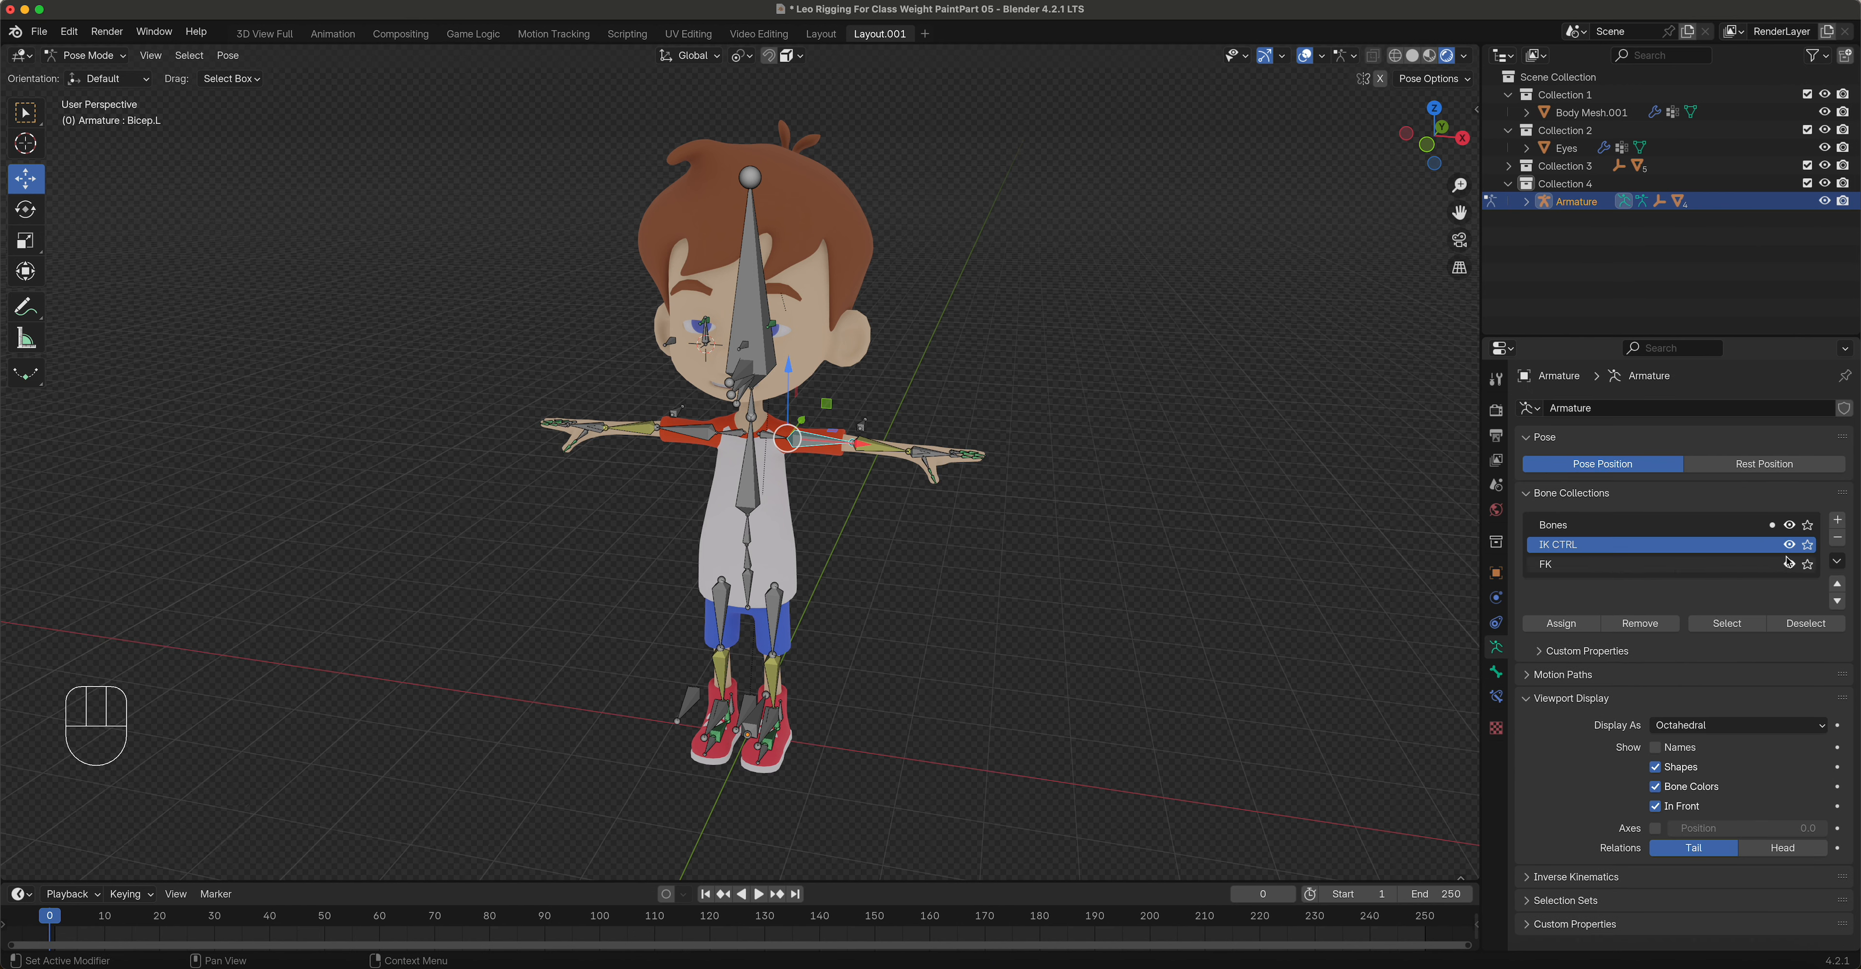
click(1790, 525)
click(1790, 564)
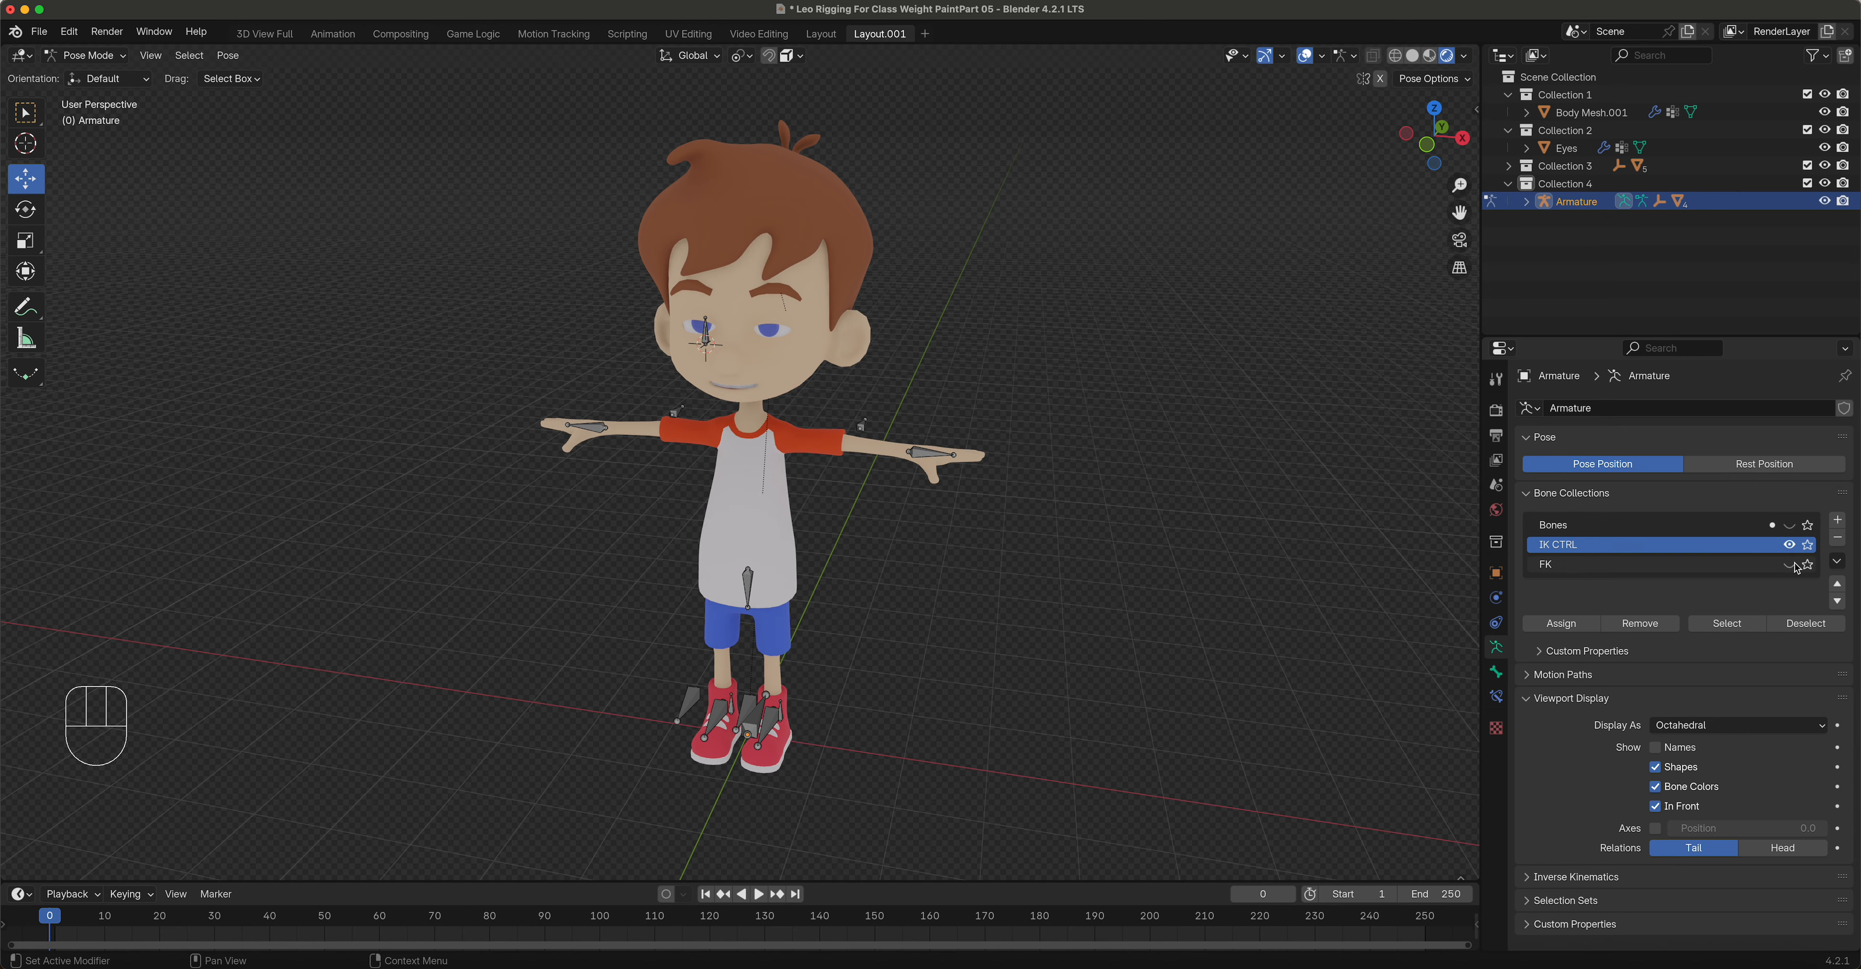
Step: Try moving the Hip_COG.CTRL bone down in the right side view to test the leg bend, and cancel the move
middle_drag(938, 578, 836, 534)
key(KP_3)
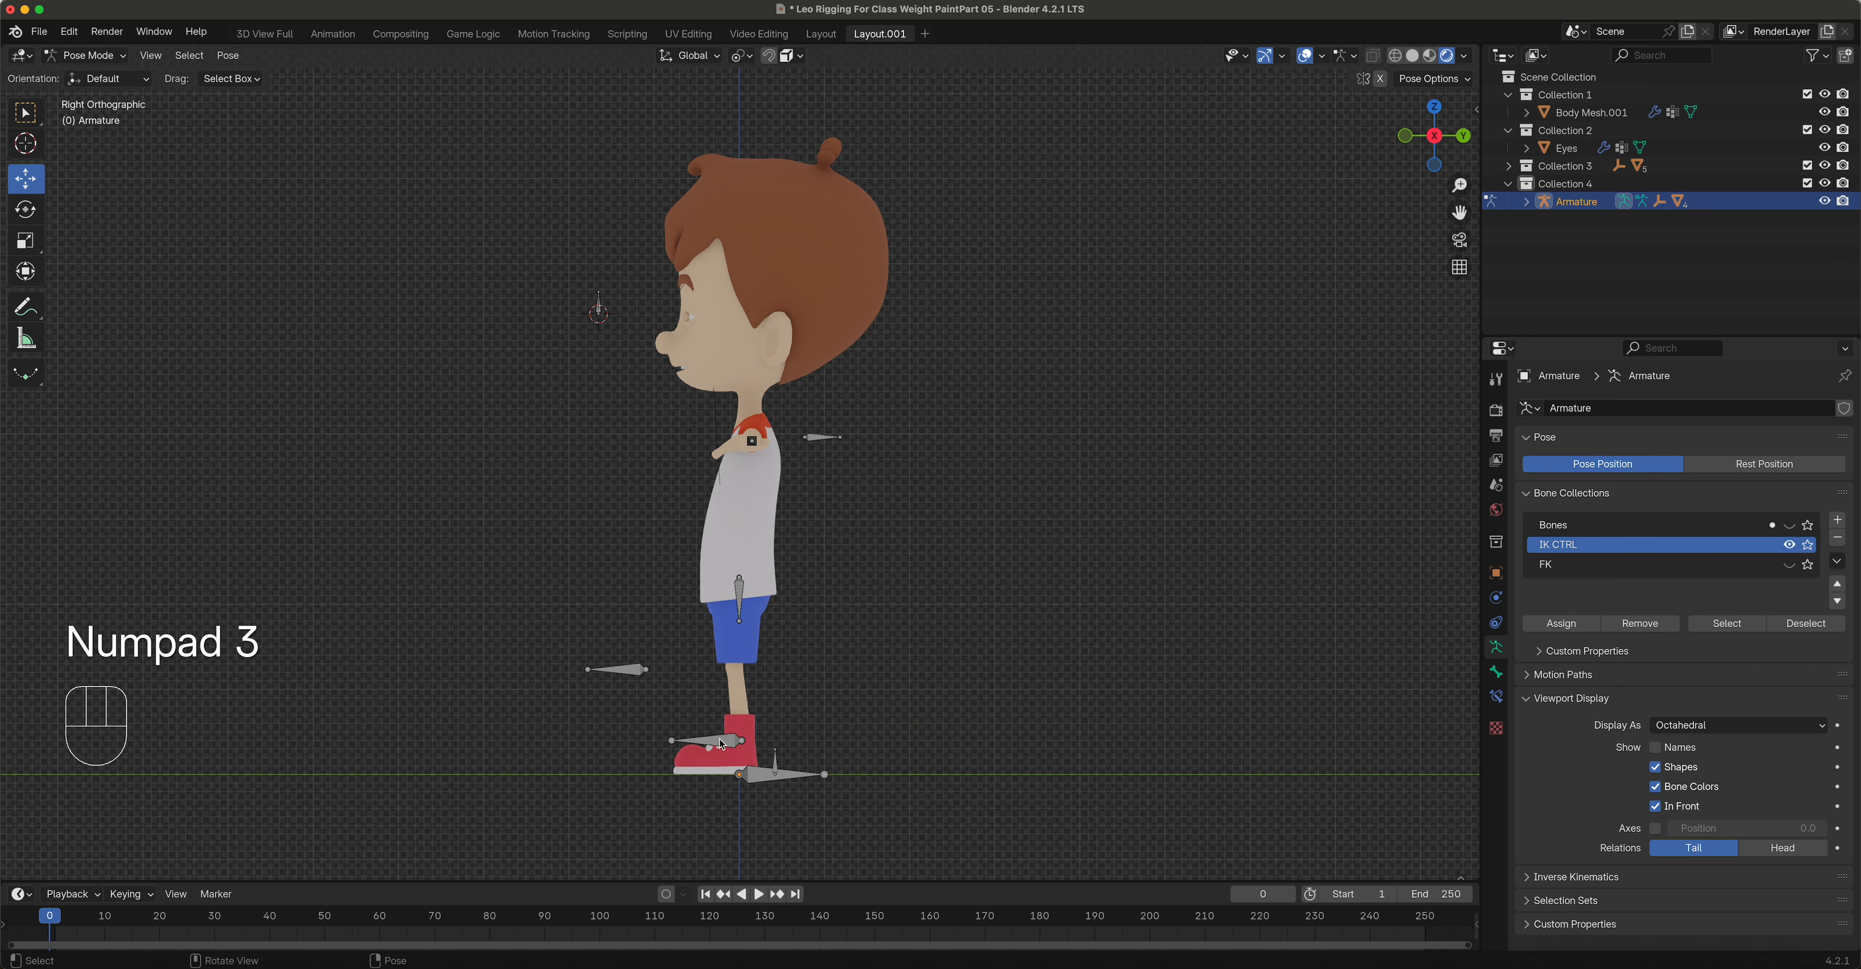
click(739, 599)
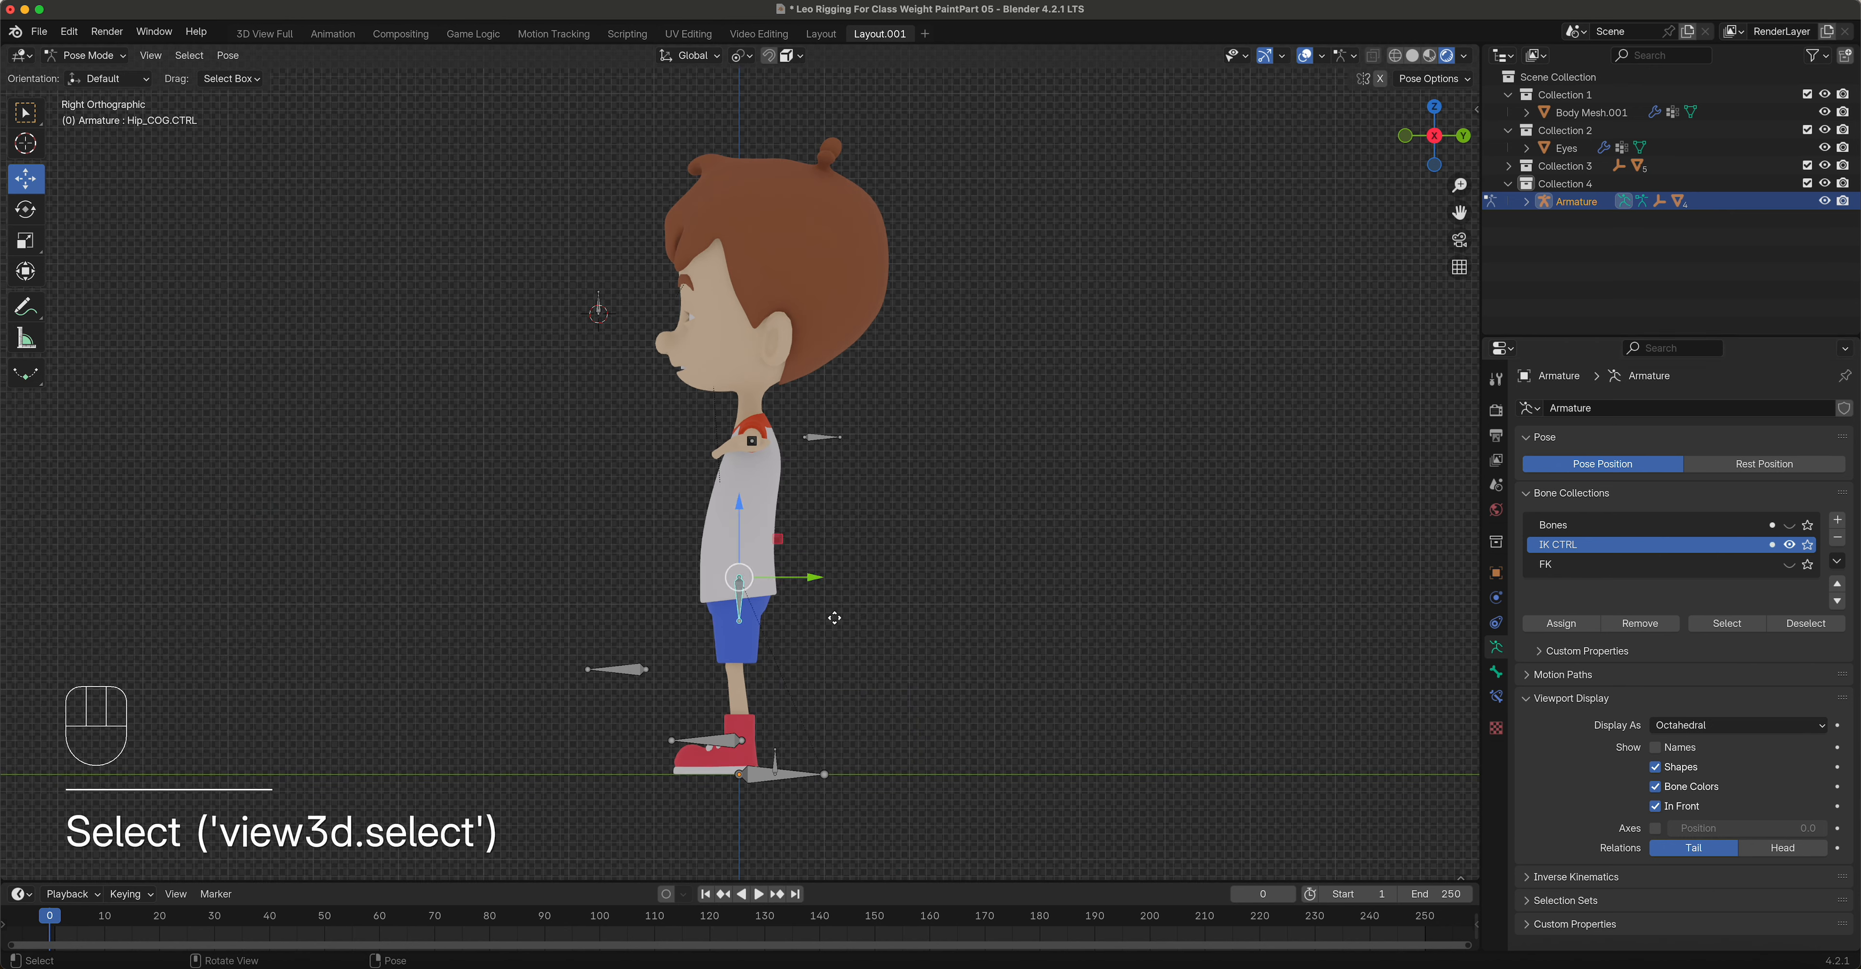
key(g)
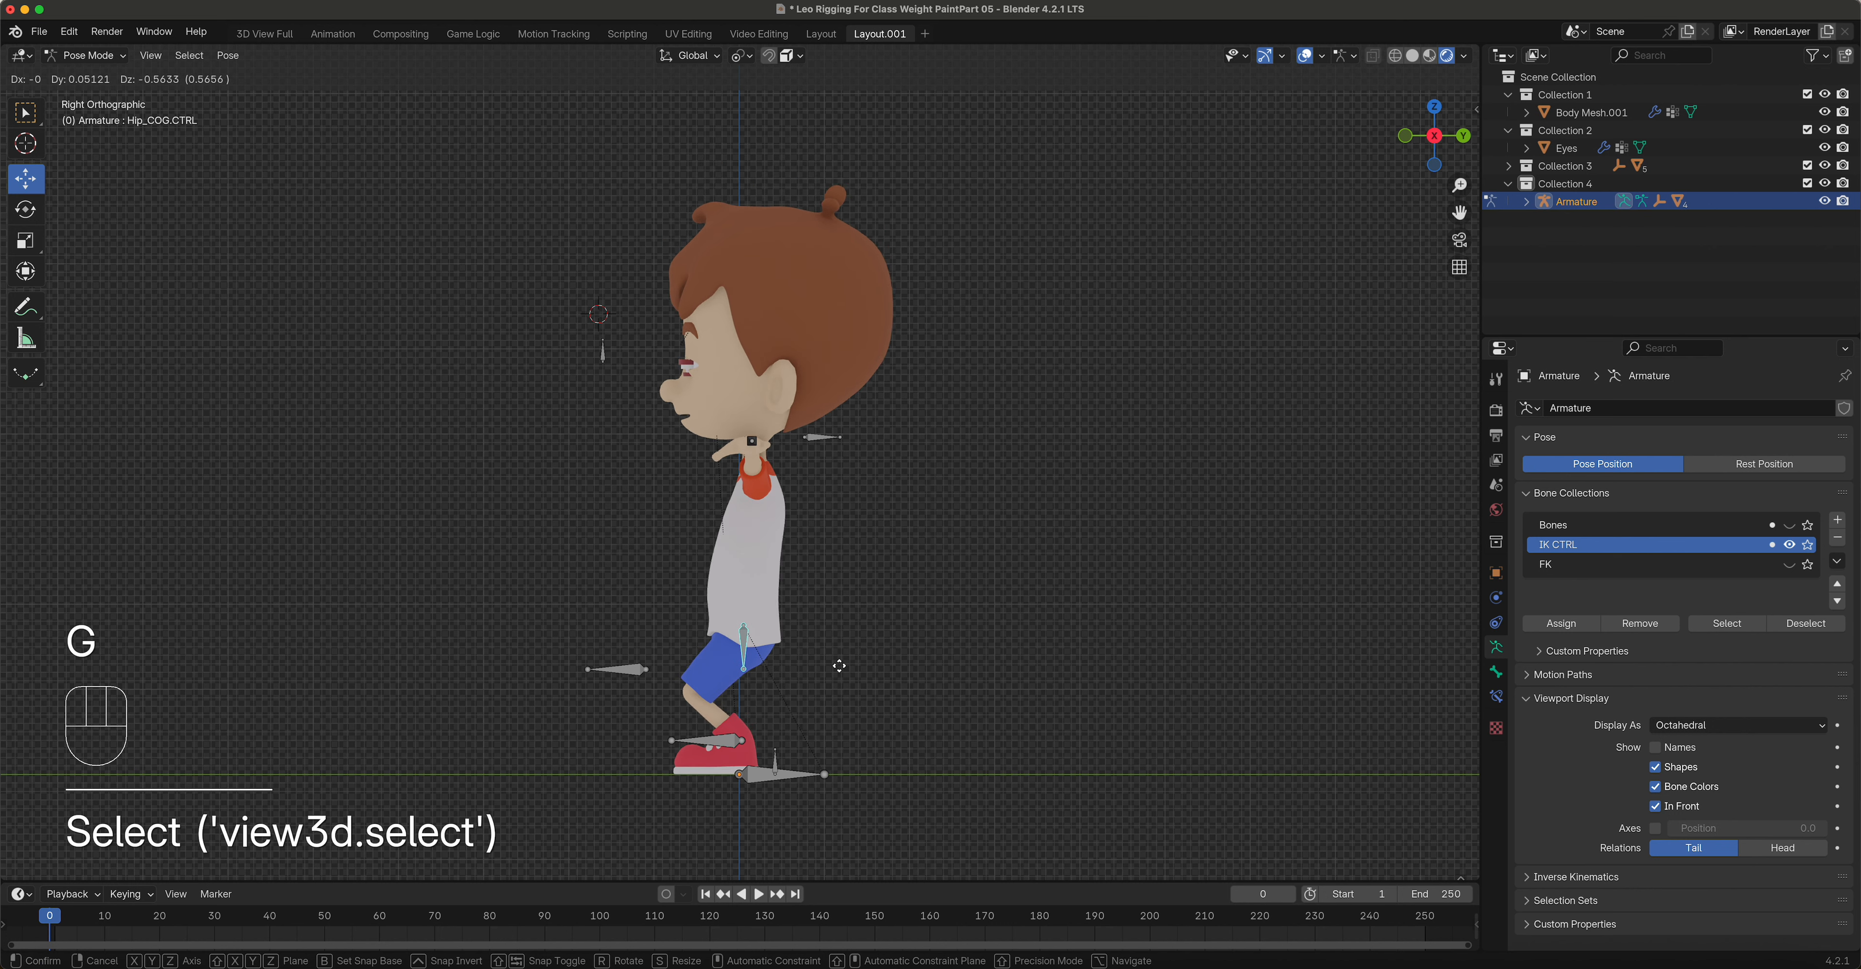
right_click(842, 661)
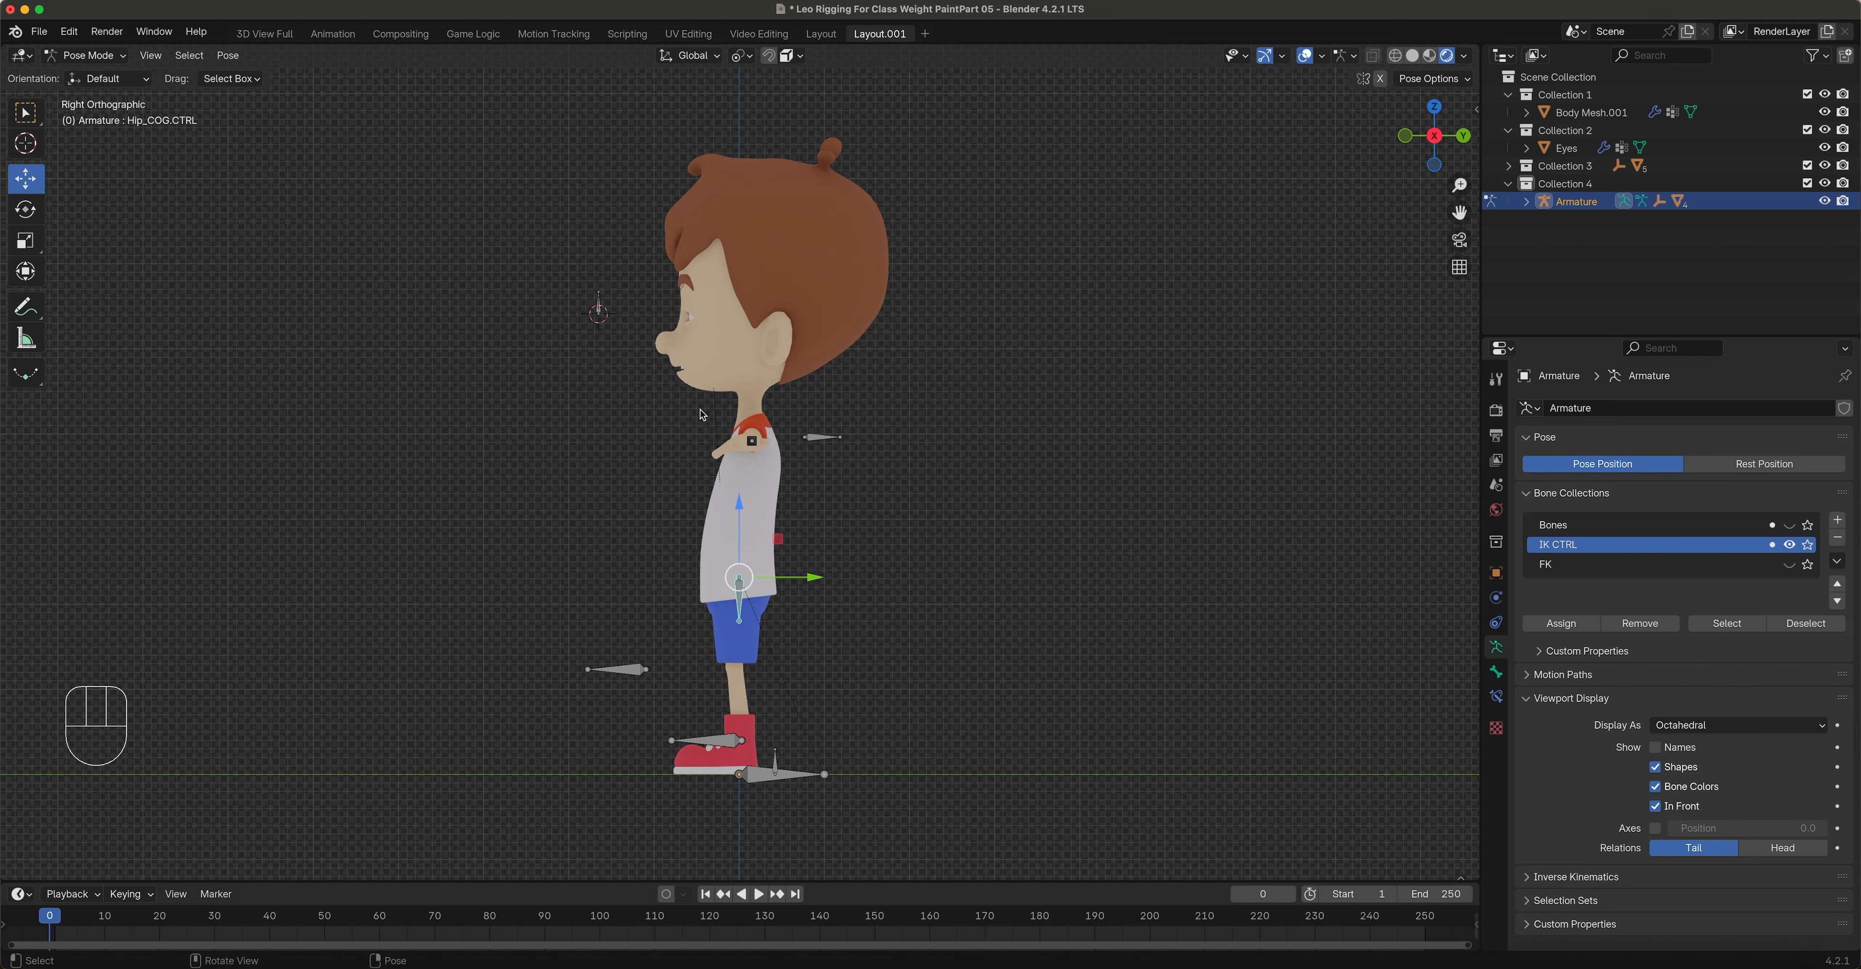
Step: Show the armature's Bones and FK bone collections again and return the viewport to solid shading
middle_drag(726, 528, 826, 598)
scroll(802, 520, up, 6)
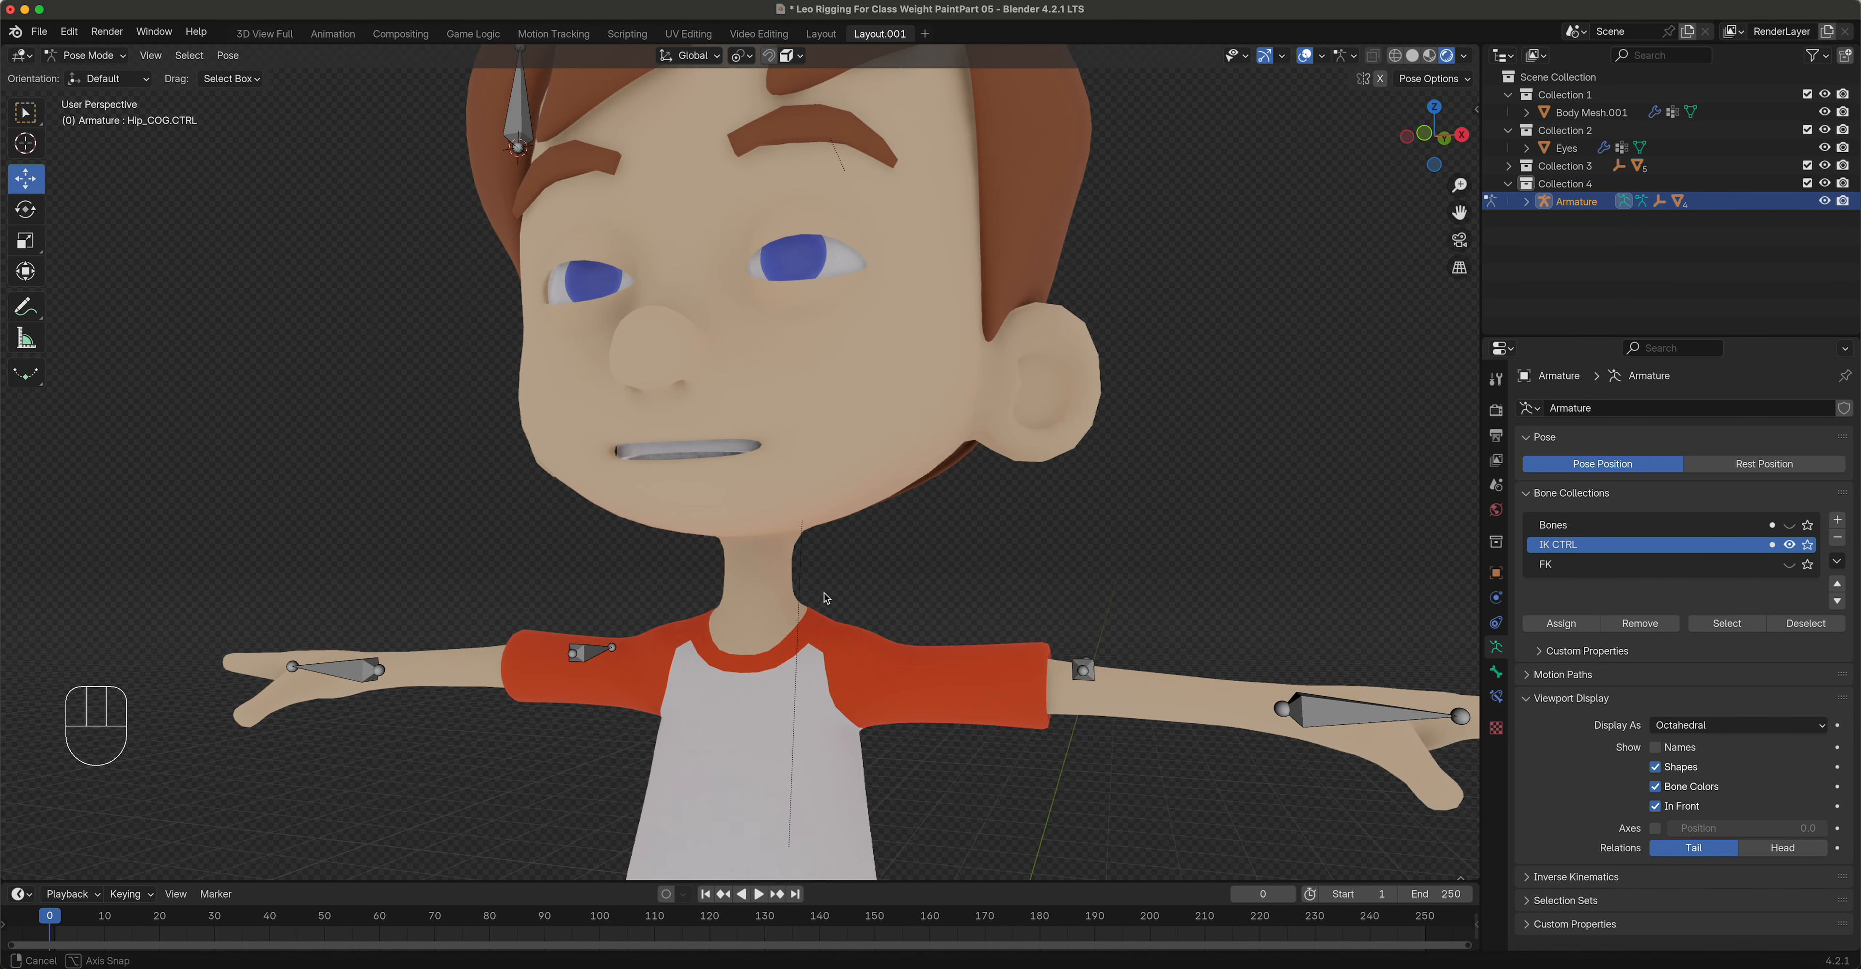
click(735, 453)
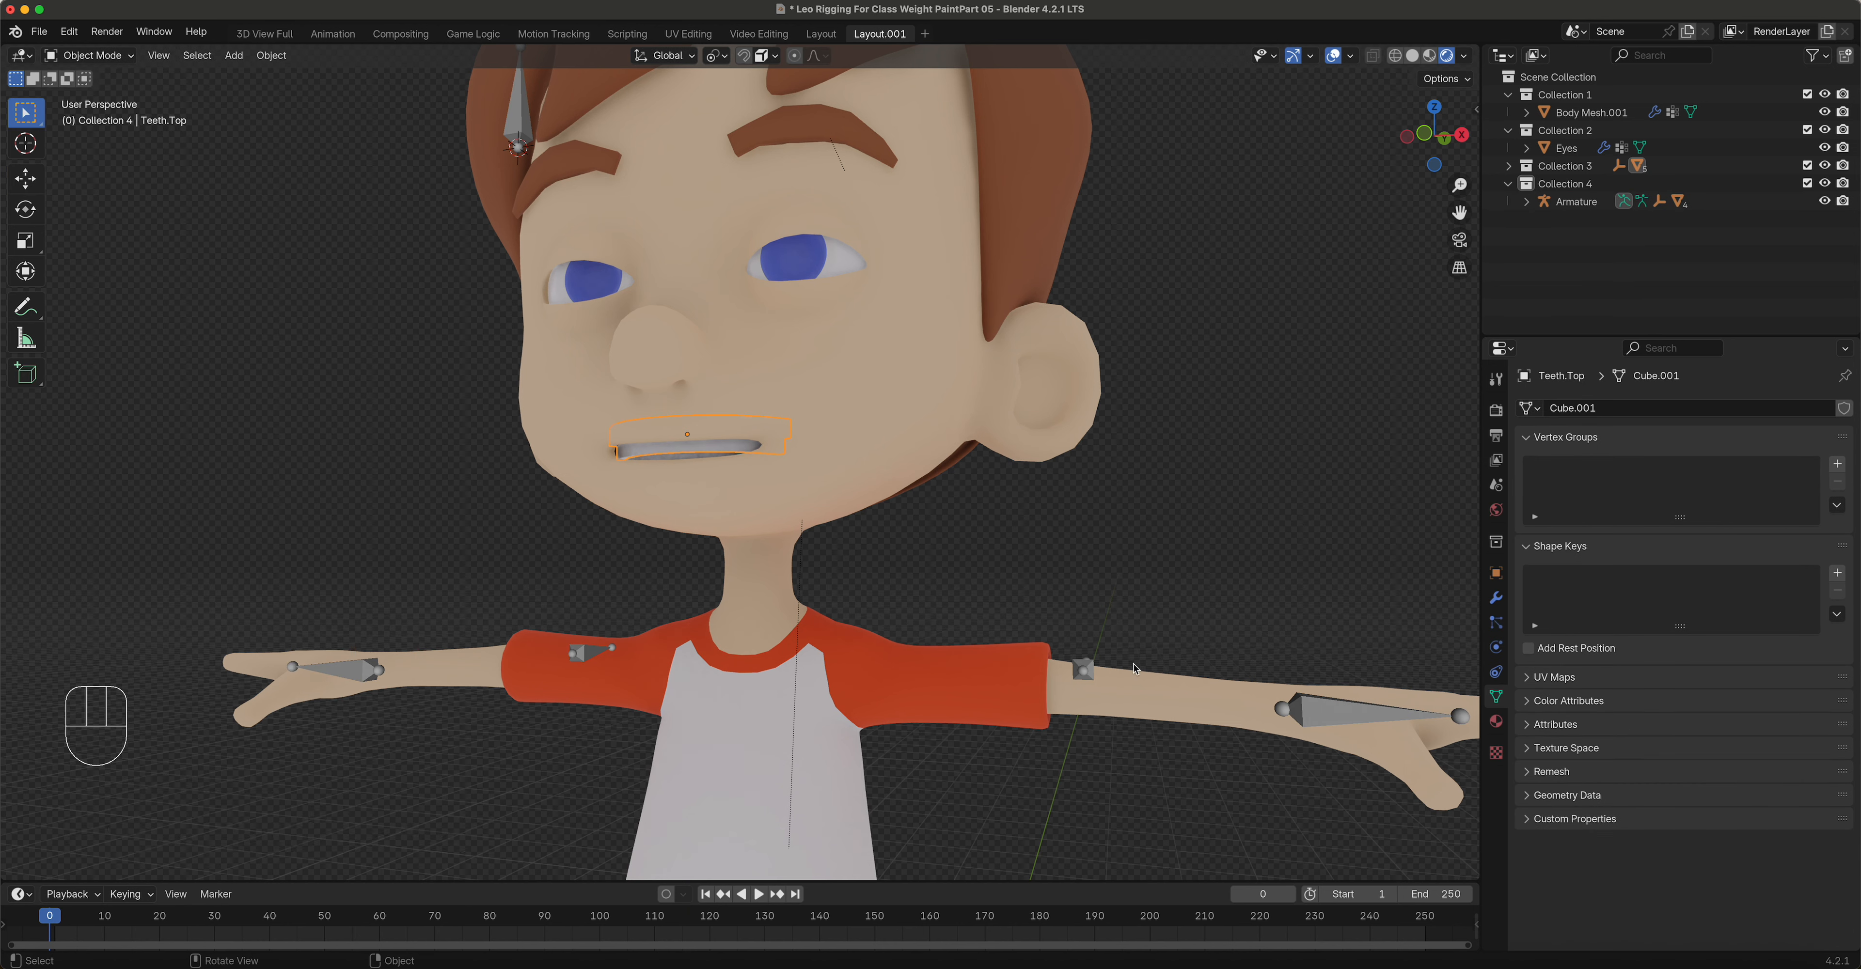
click(1318, 717)
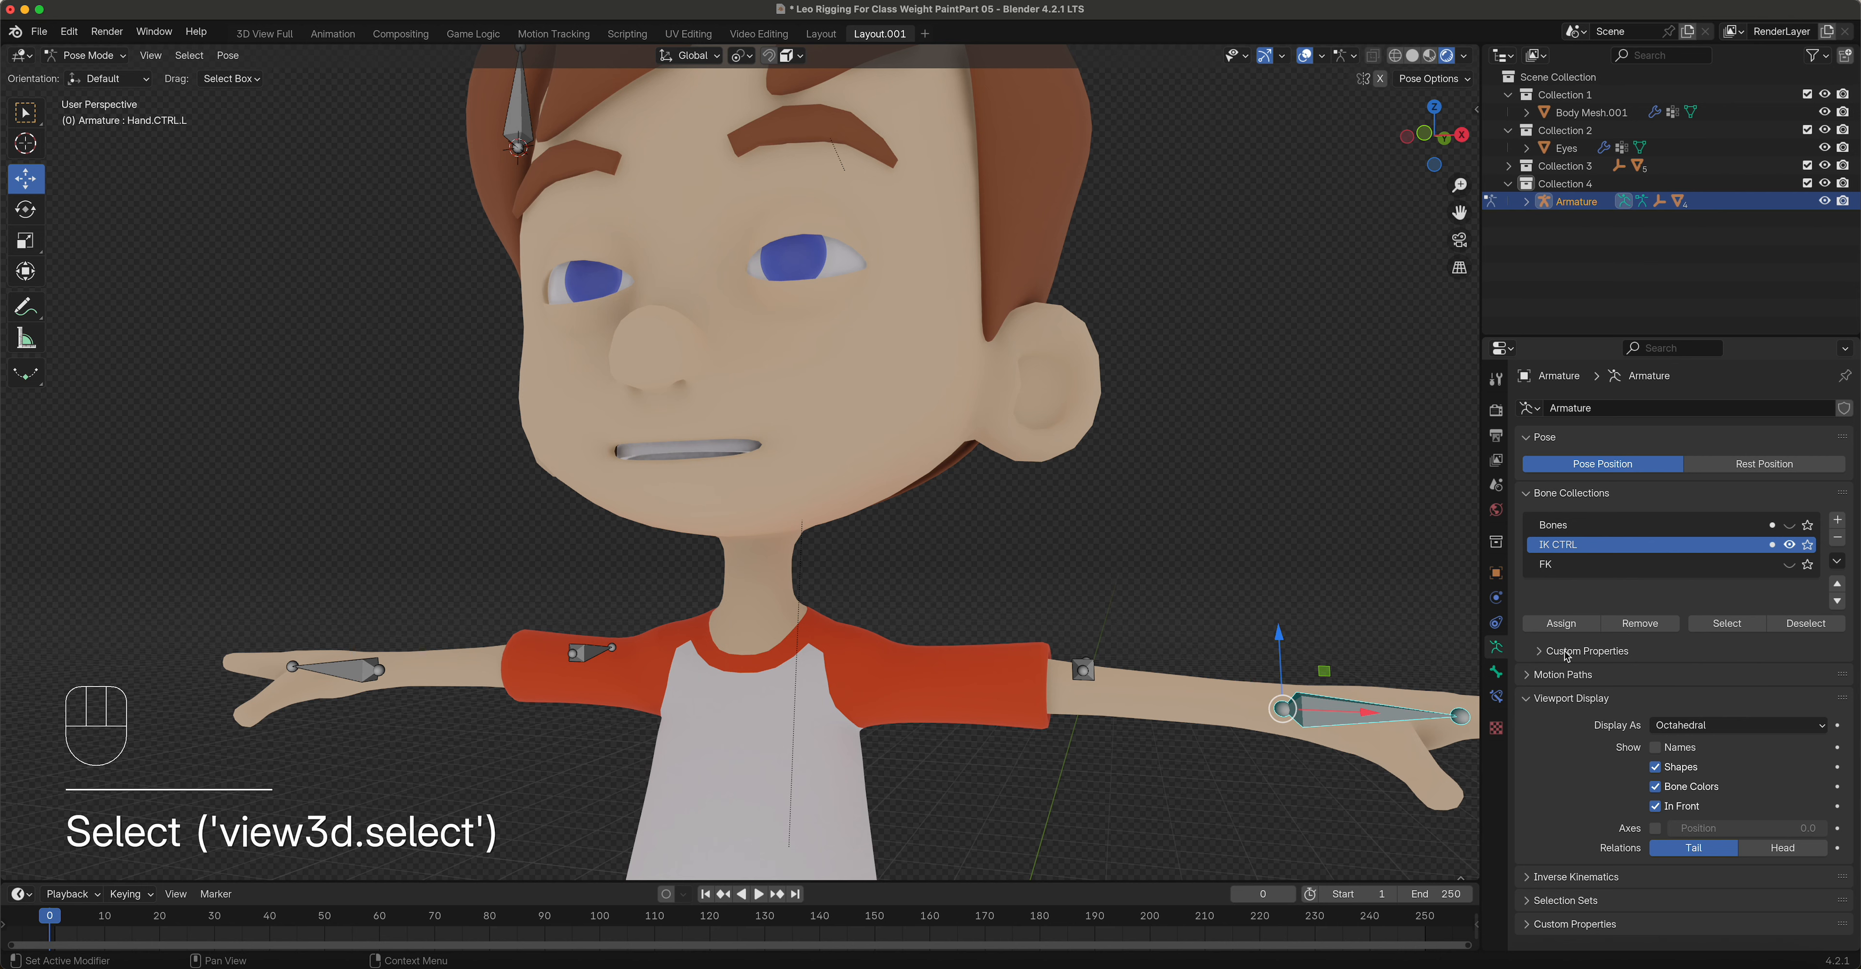
click(1789, 525)
click(1790, 564)
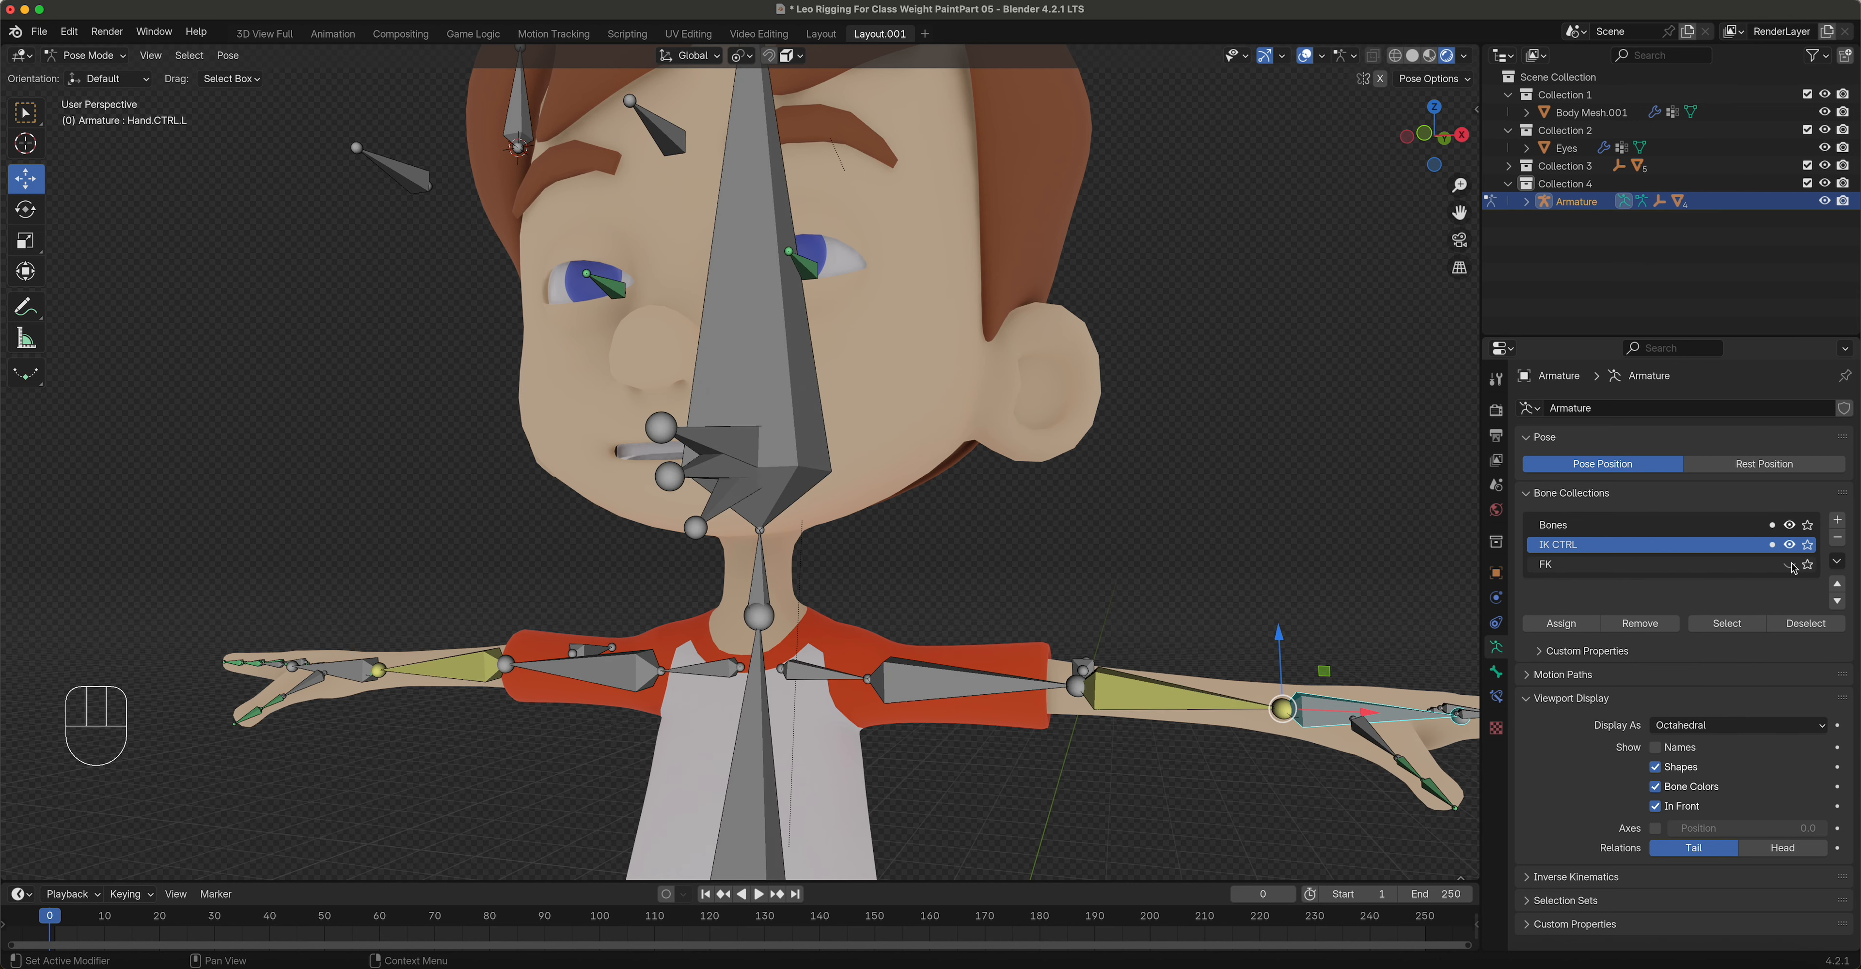
scroll(1073, 529, down, 3)
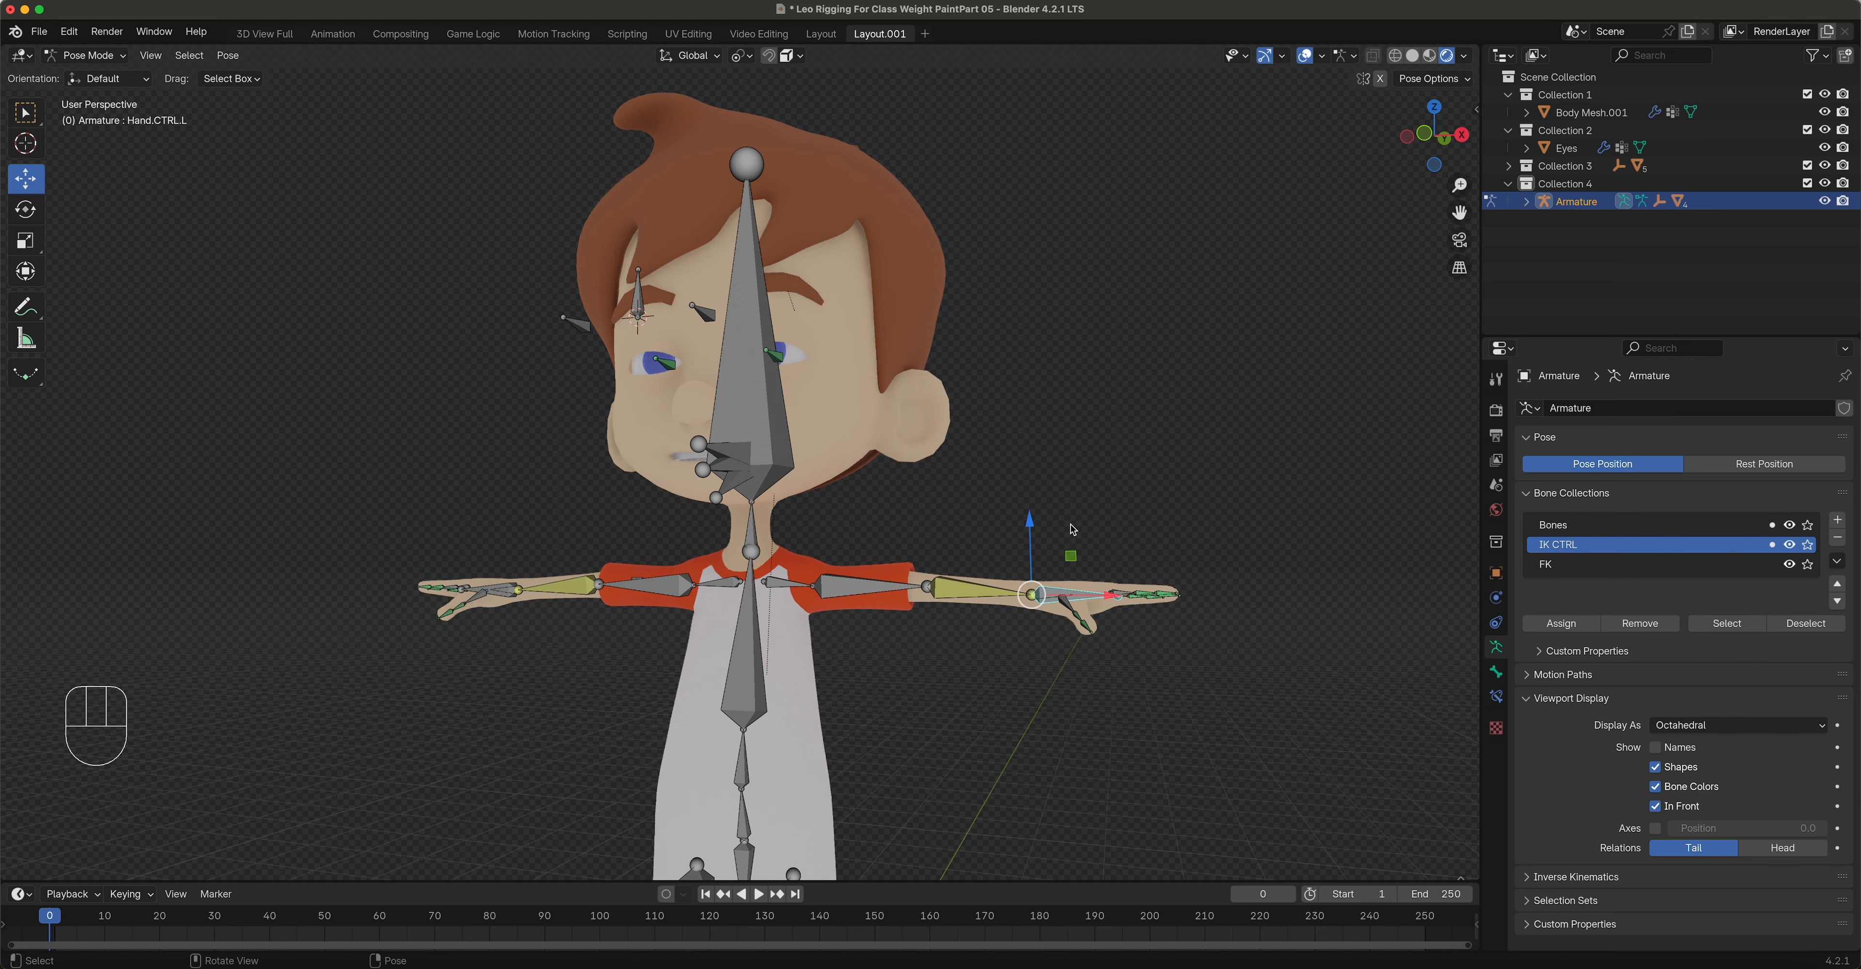
click(1412, 56)
middle_drag(910, 433, 867, 423)
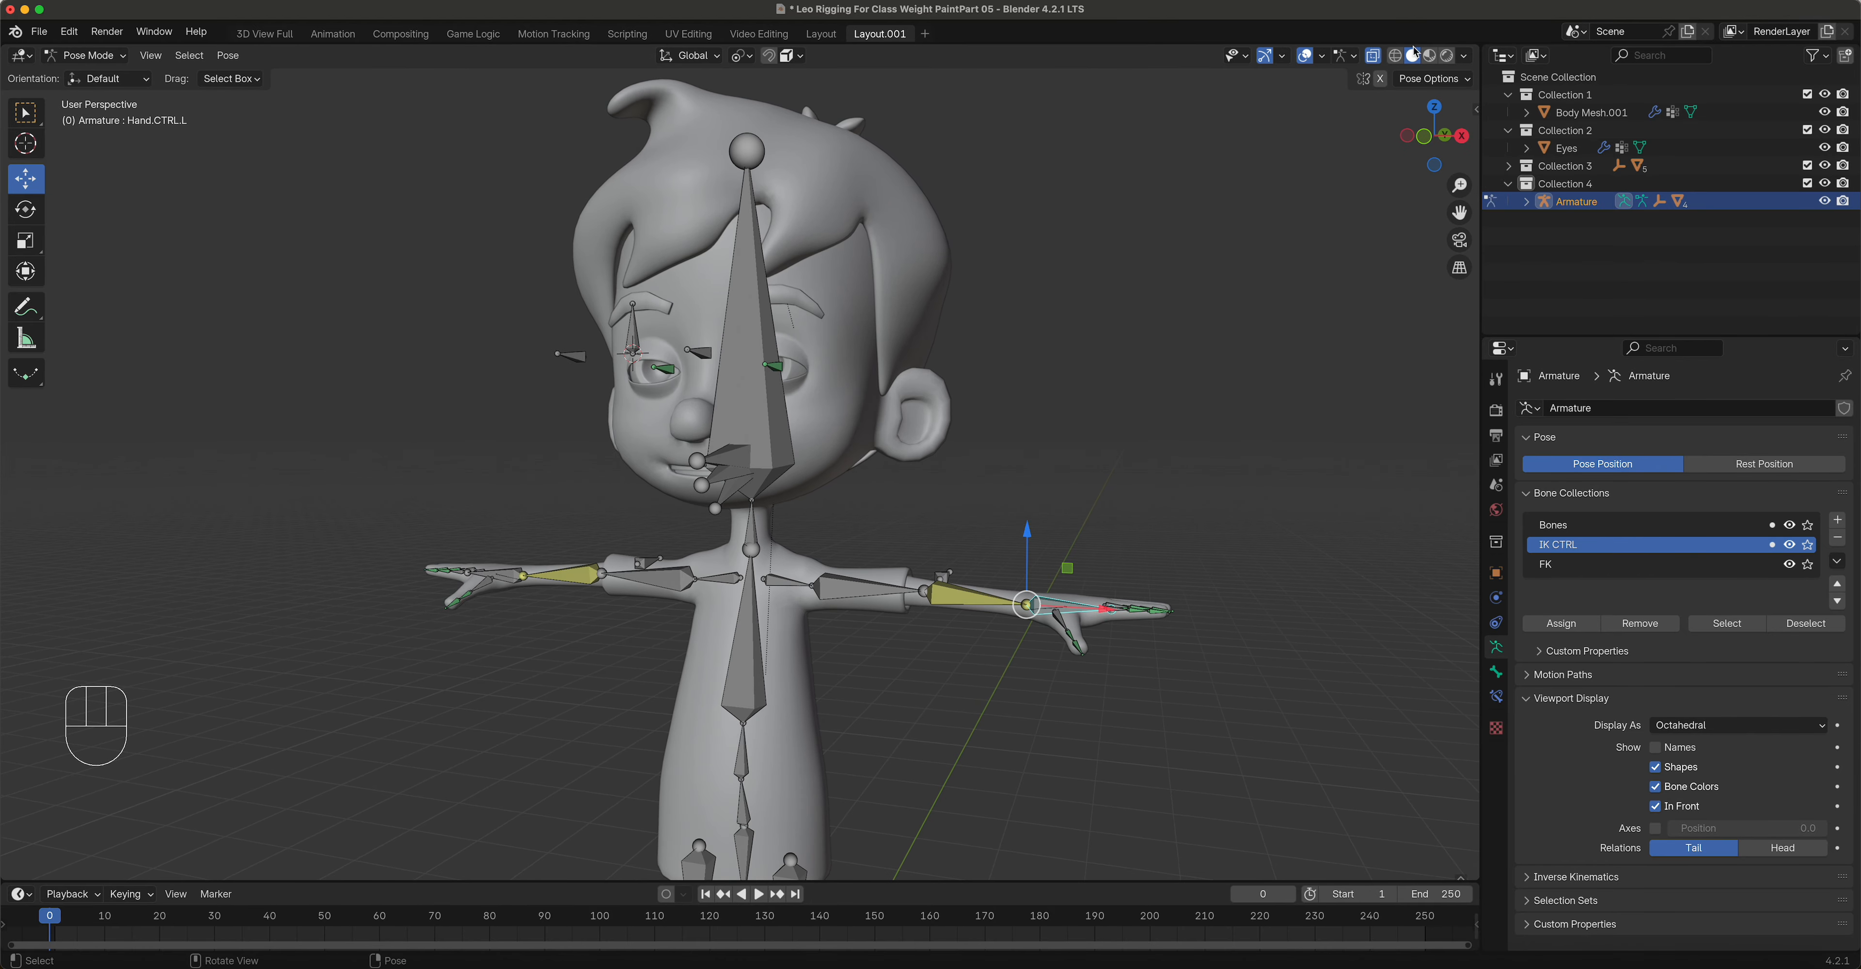
Step: In Object Mode, select the Teeth.Top object and add the armature as the active object, with the armature in Pose Mode
scroll(1036, 323, up, 4)
scroll(939, 419, up, 3)
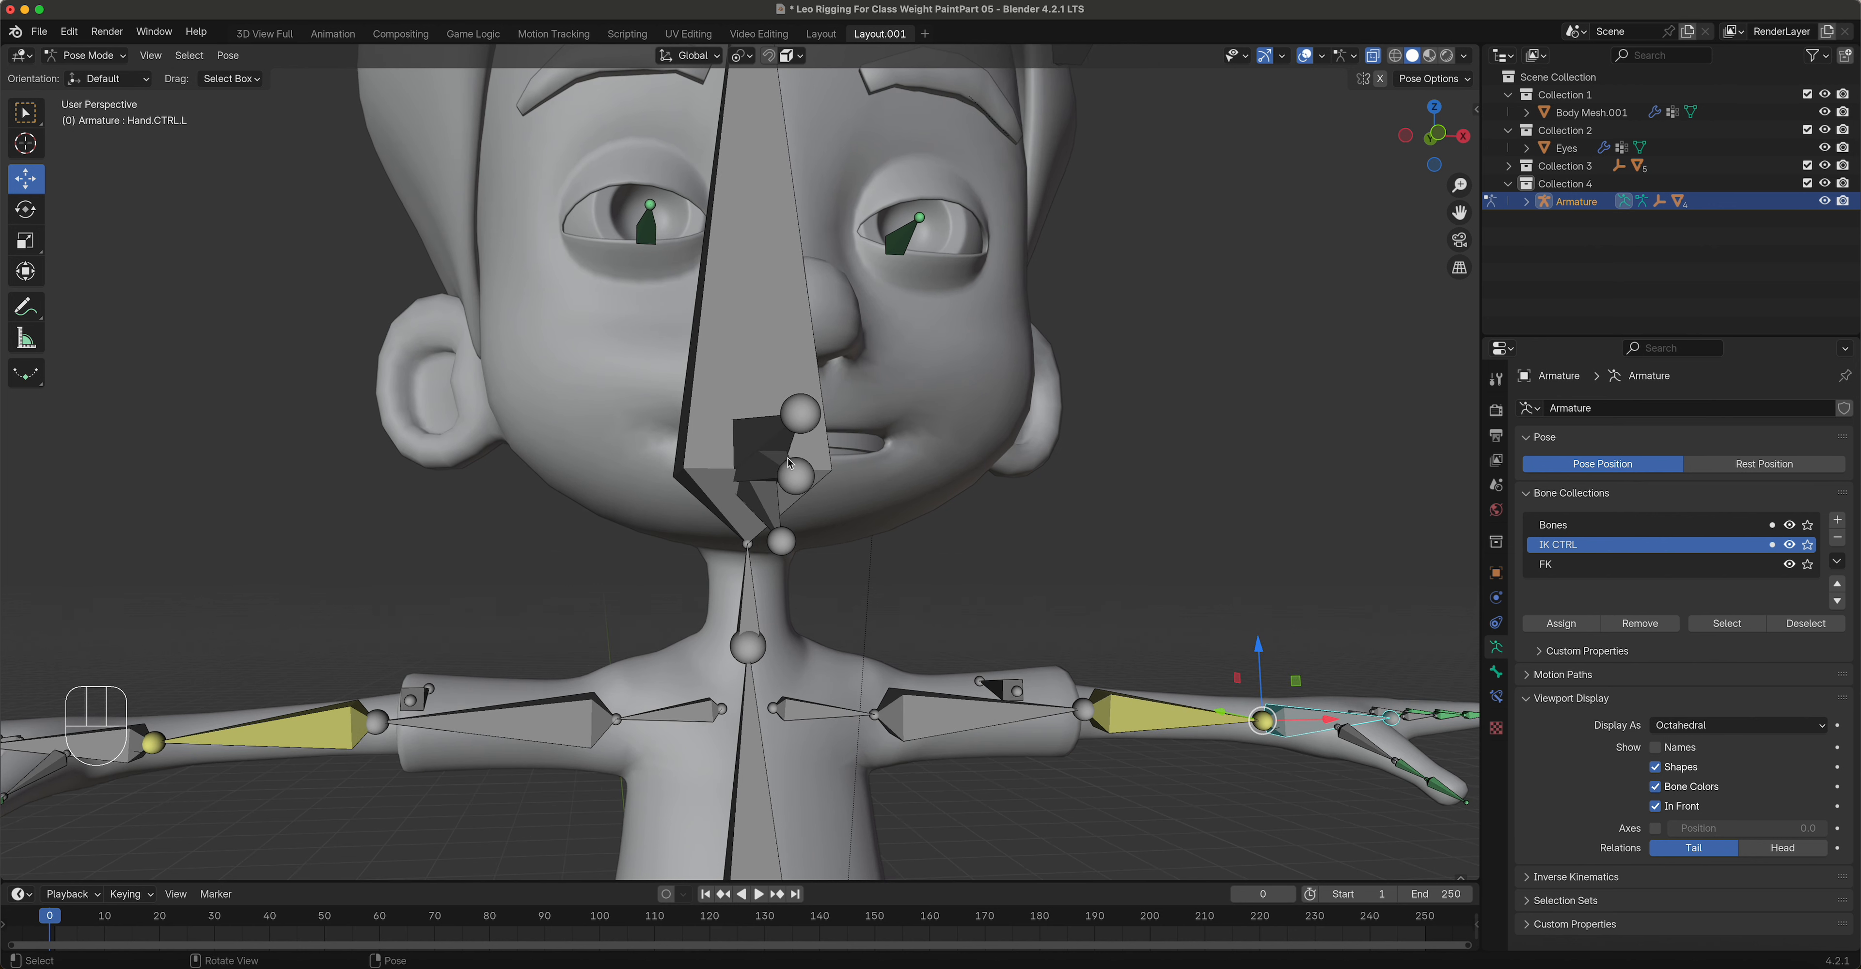
click(854, 448)
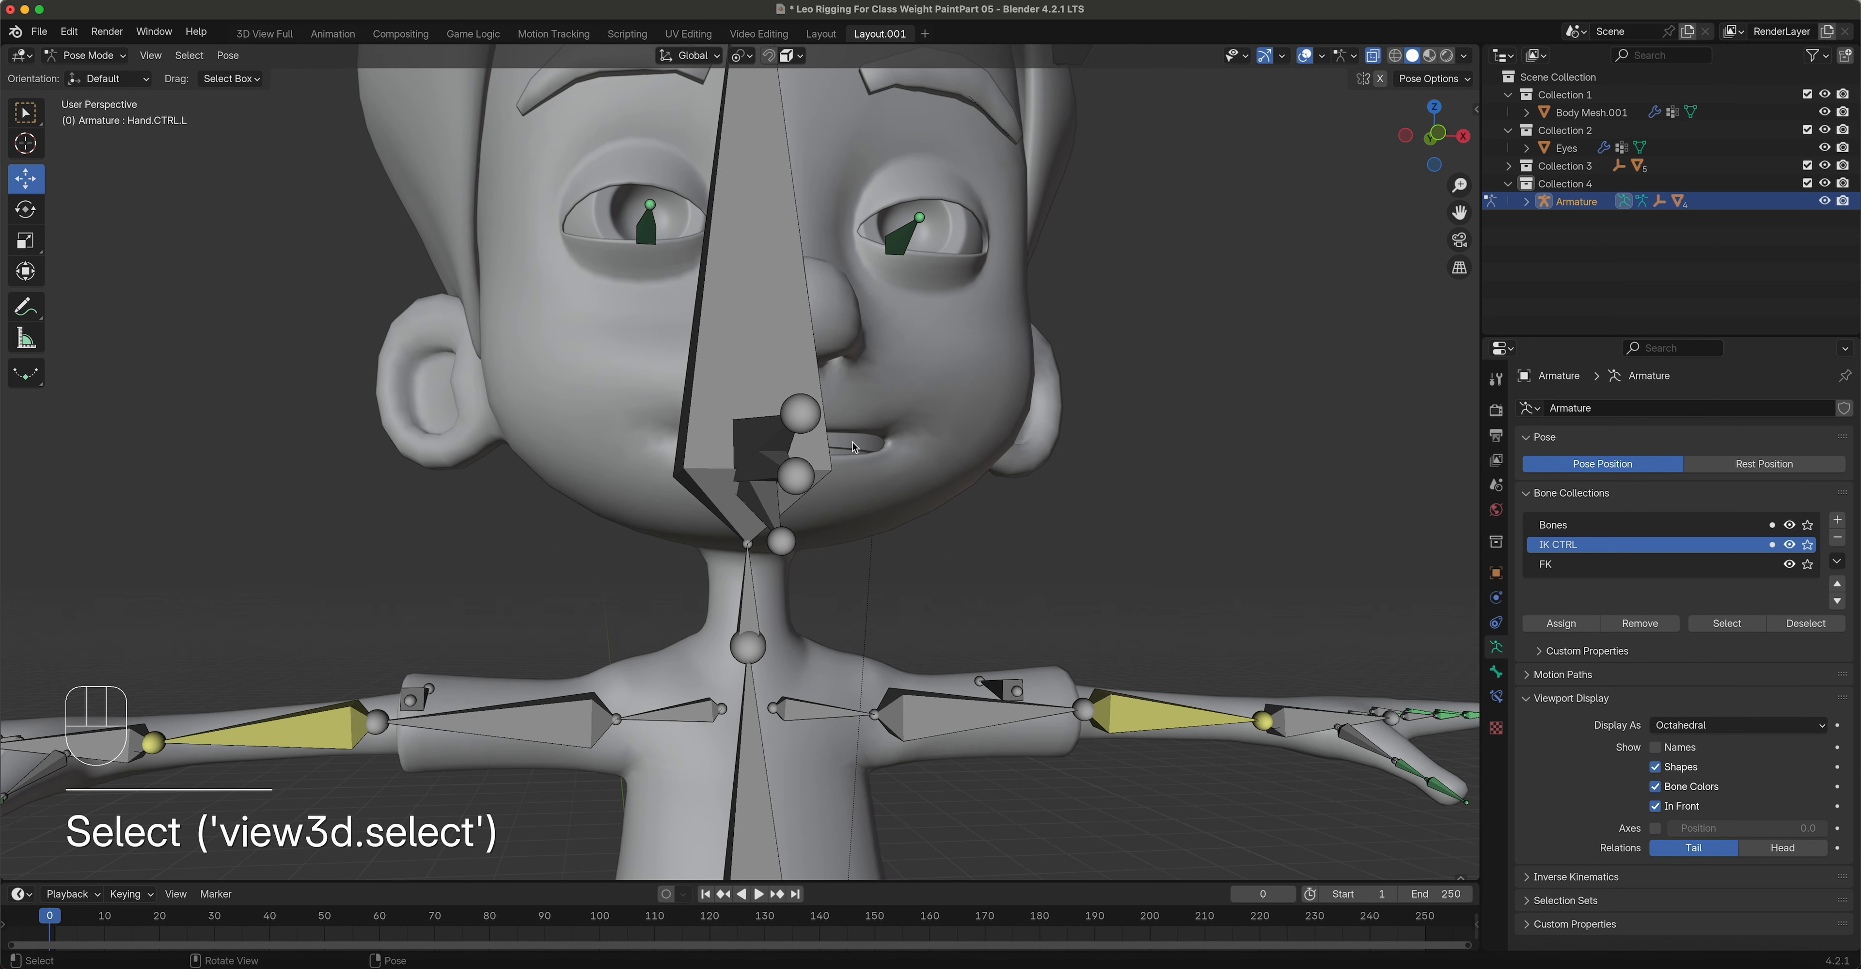
middle_drag(929, 495, 790, 428)
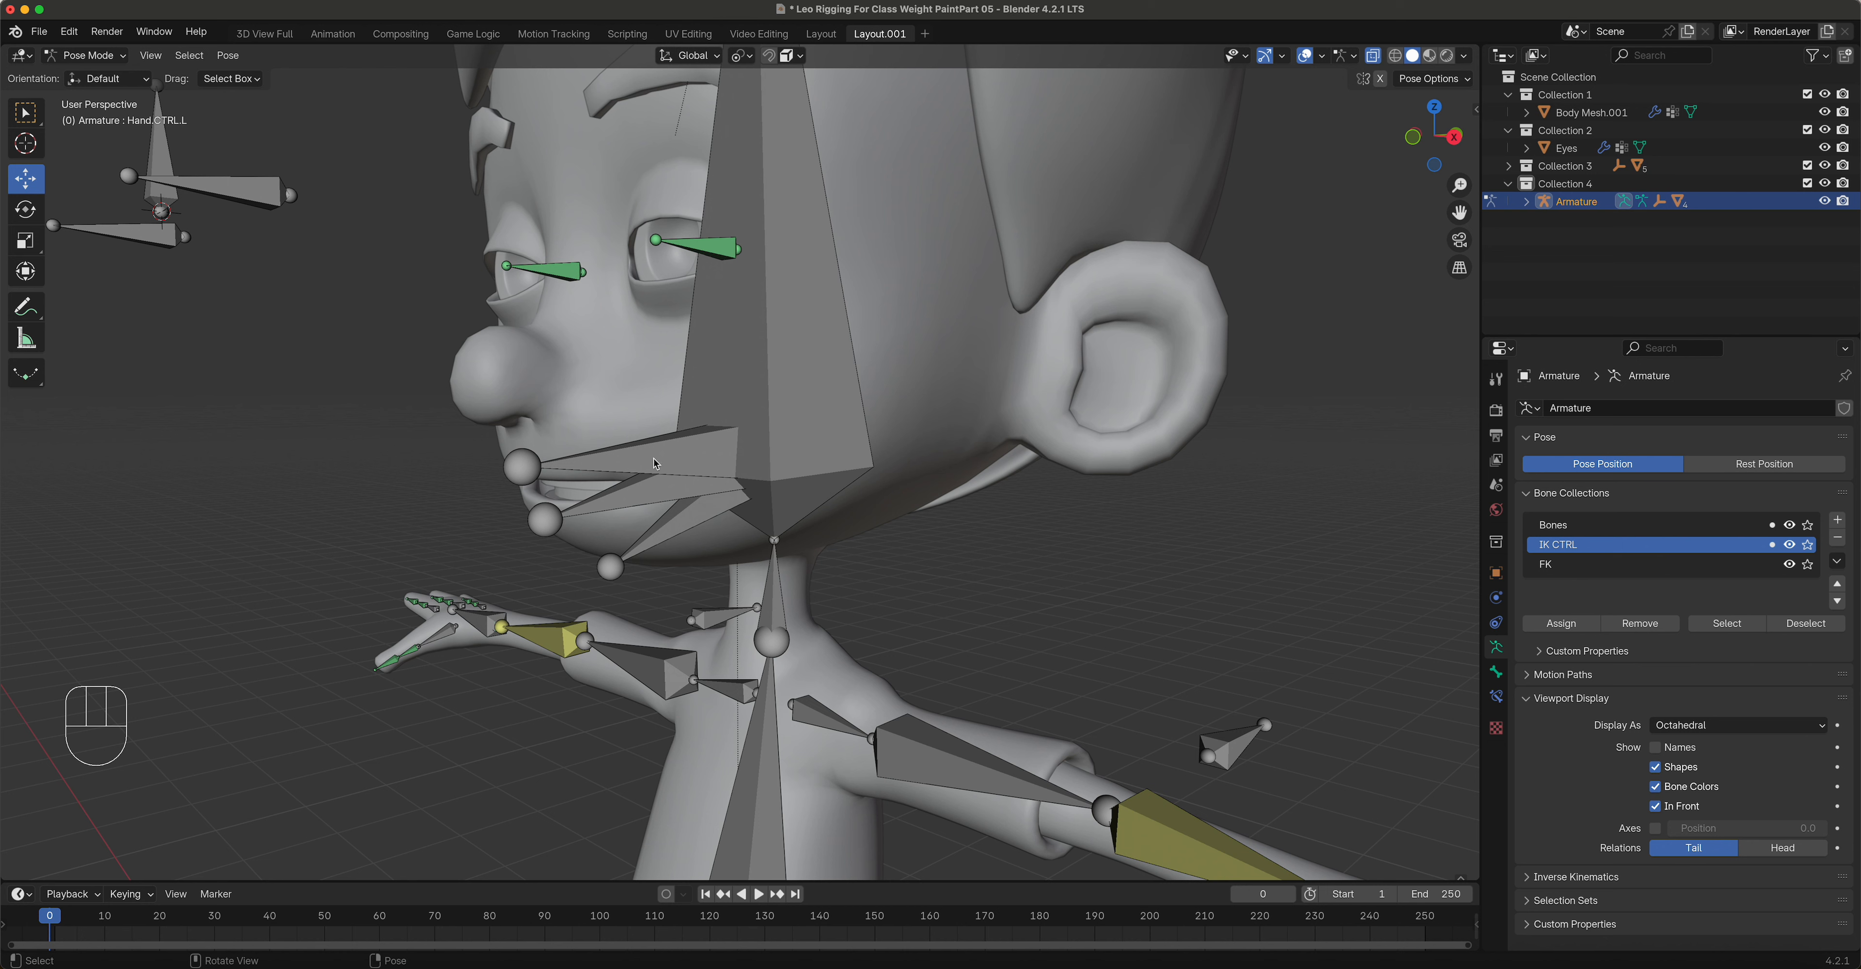
click(116, 54)
click(87, 73)
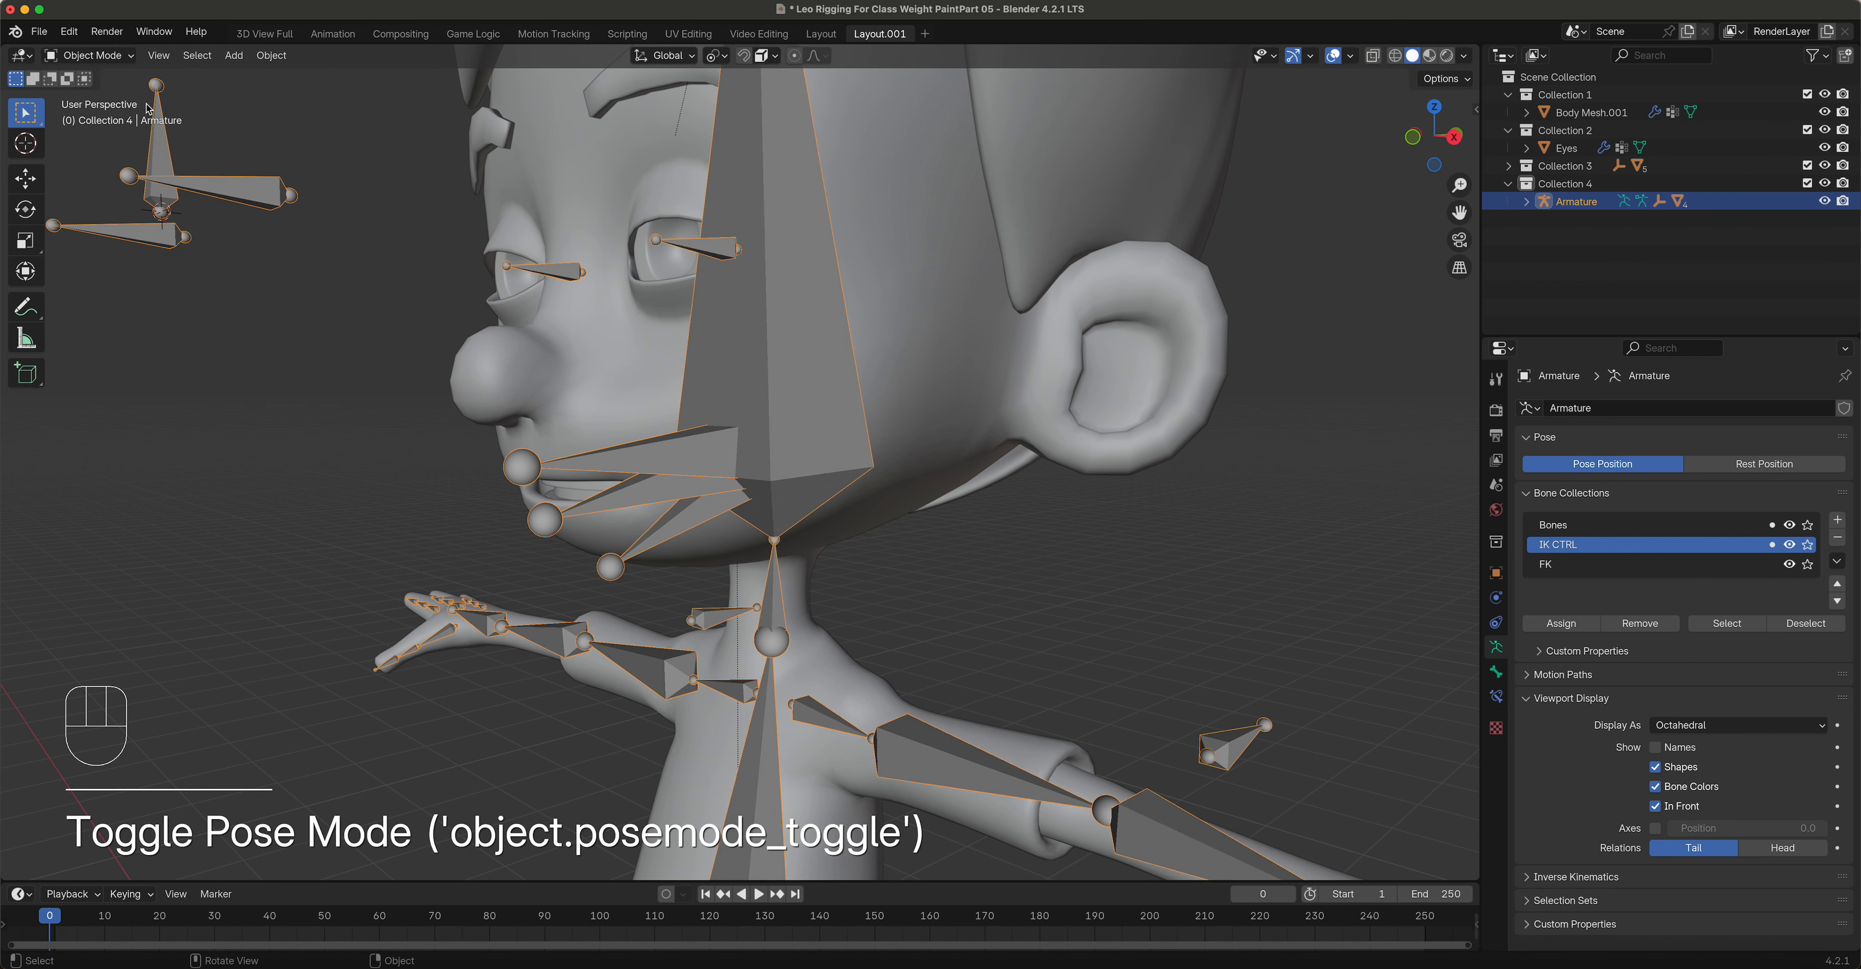
click(597, 492)
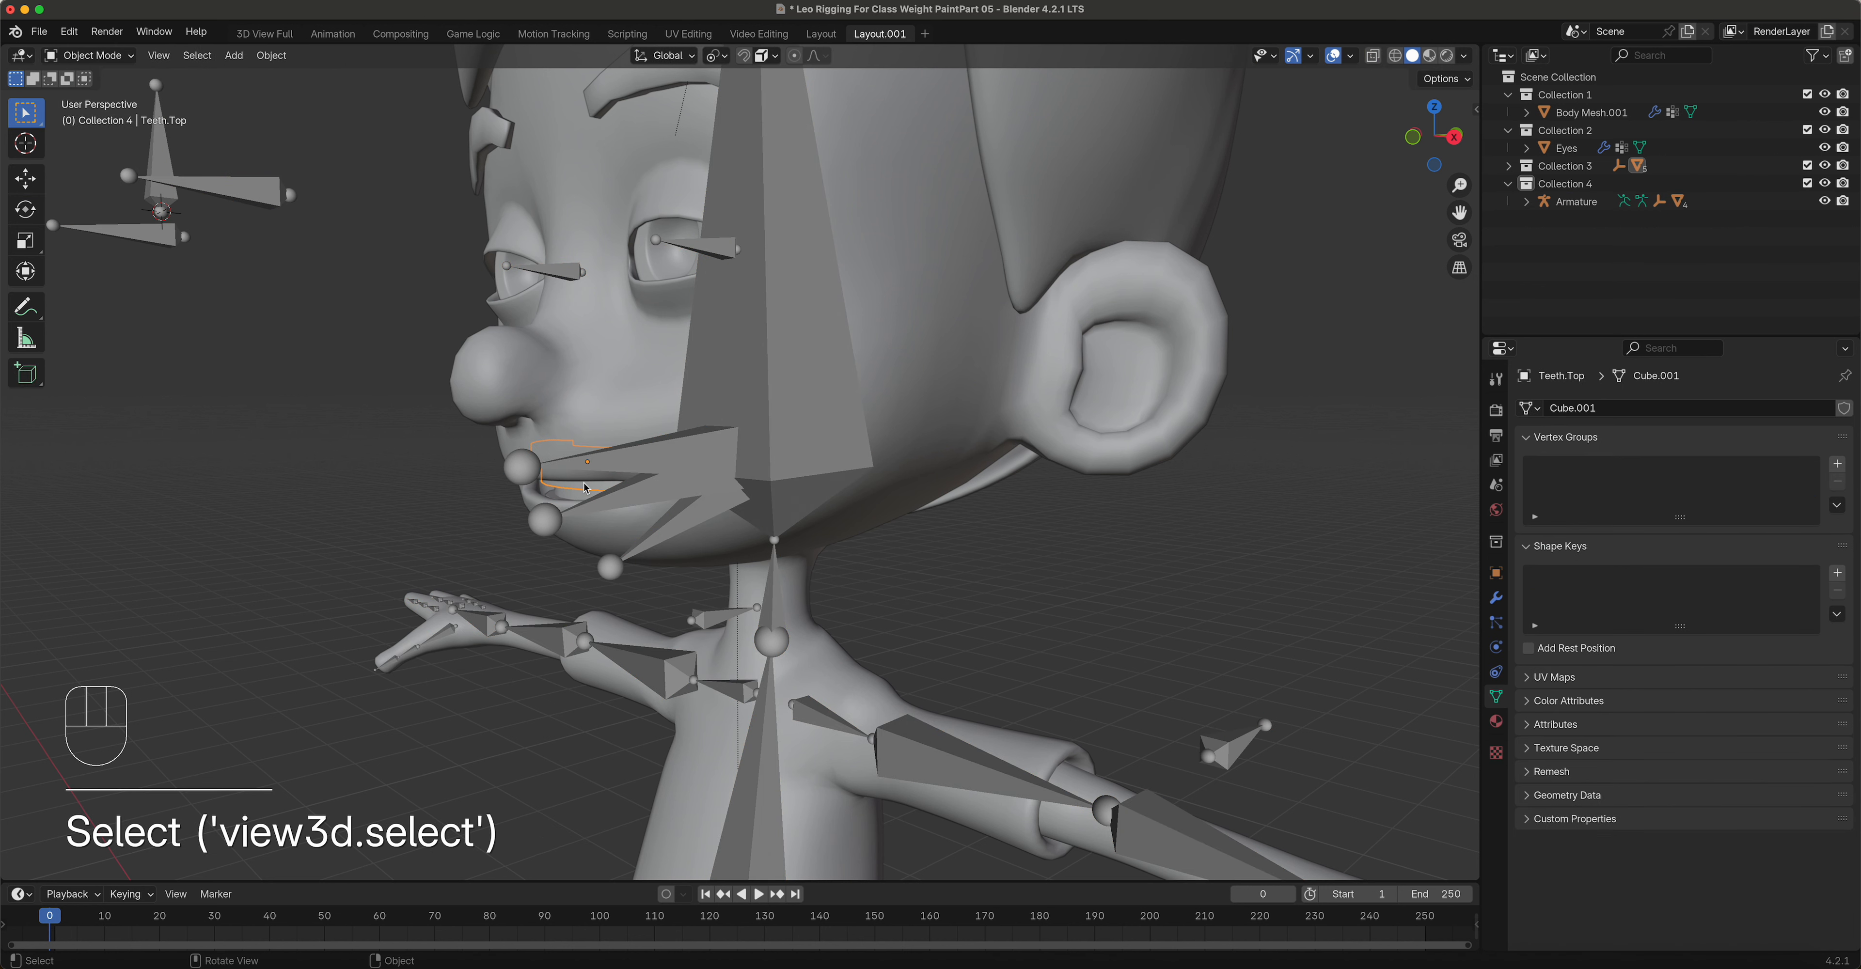
key(g)
key(Escape)
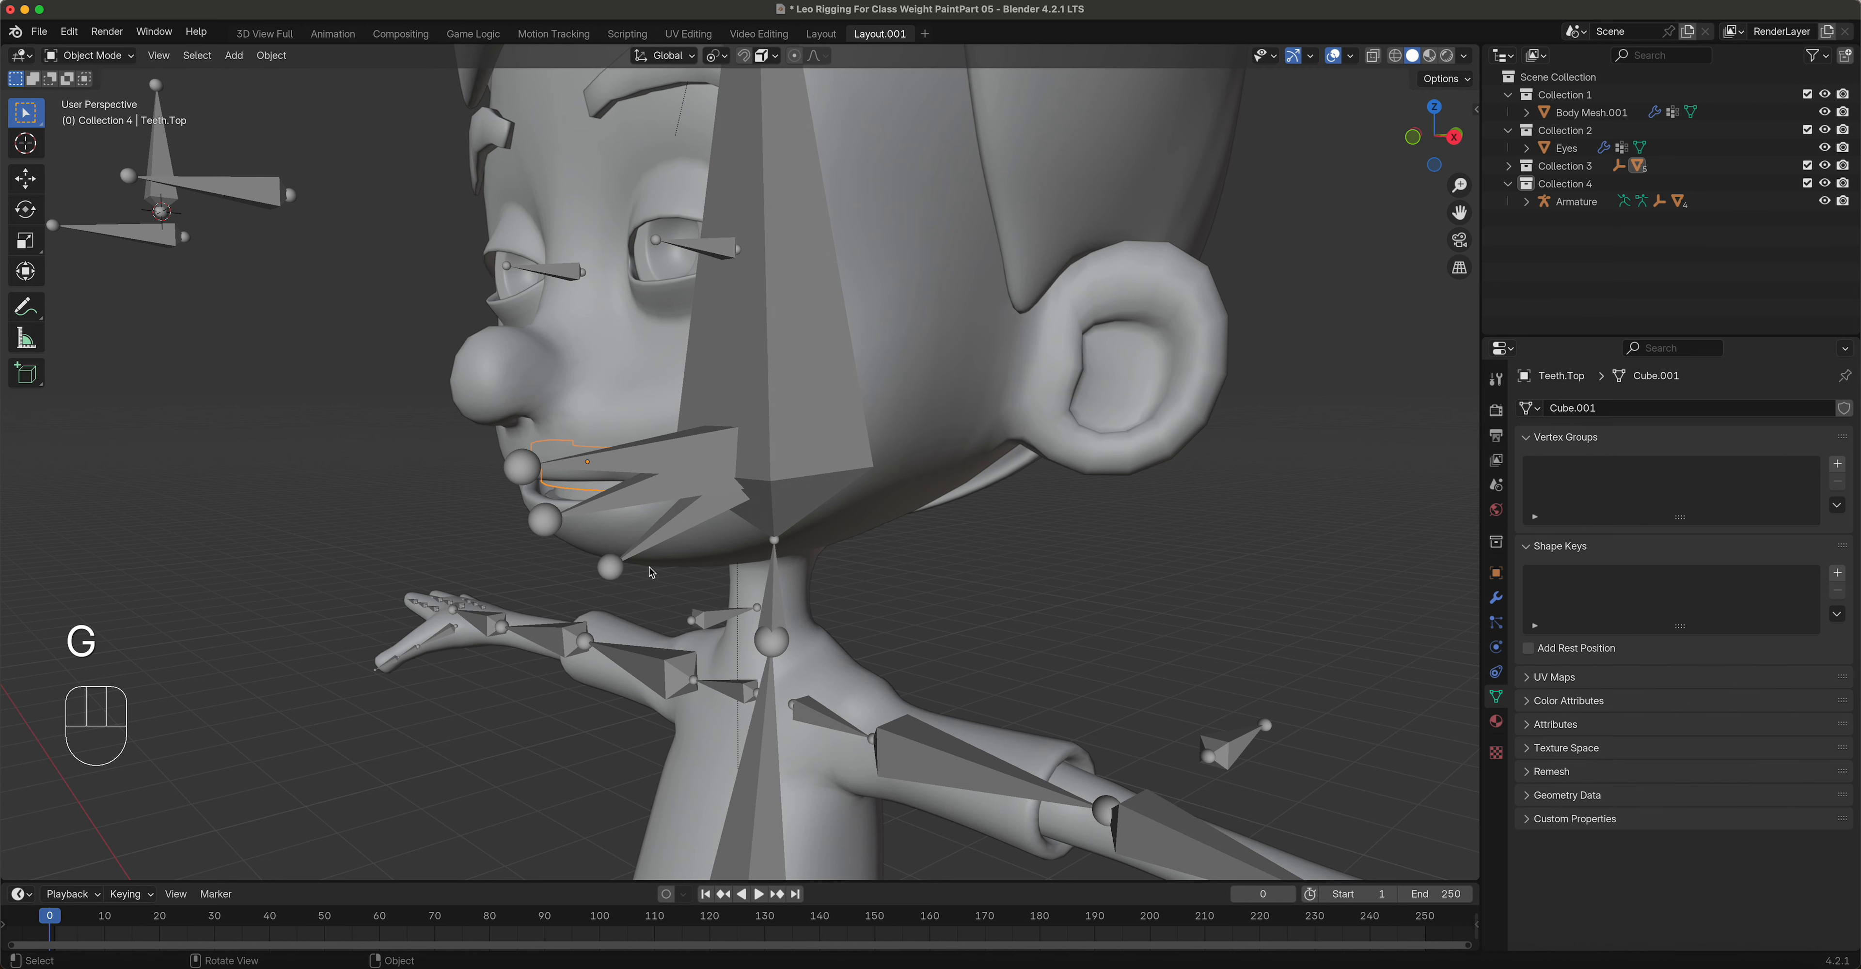
shift+click(1232, 756)
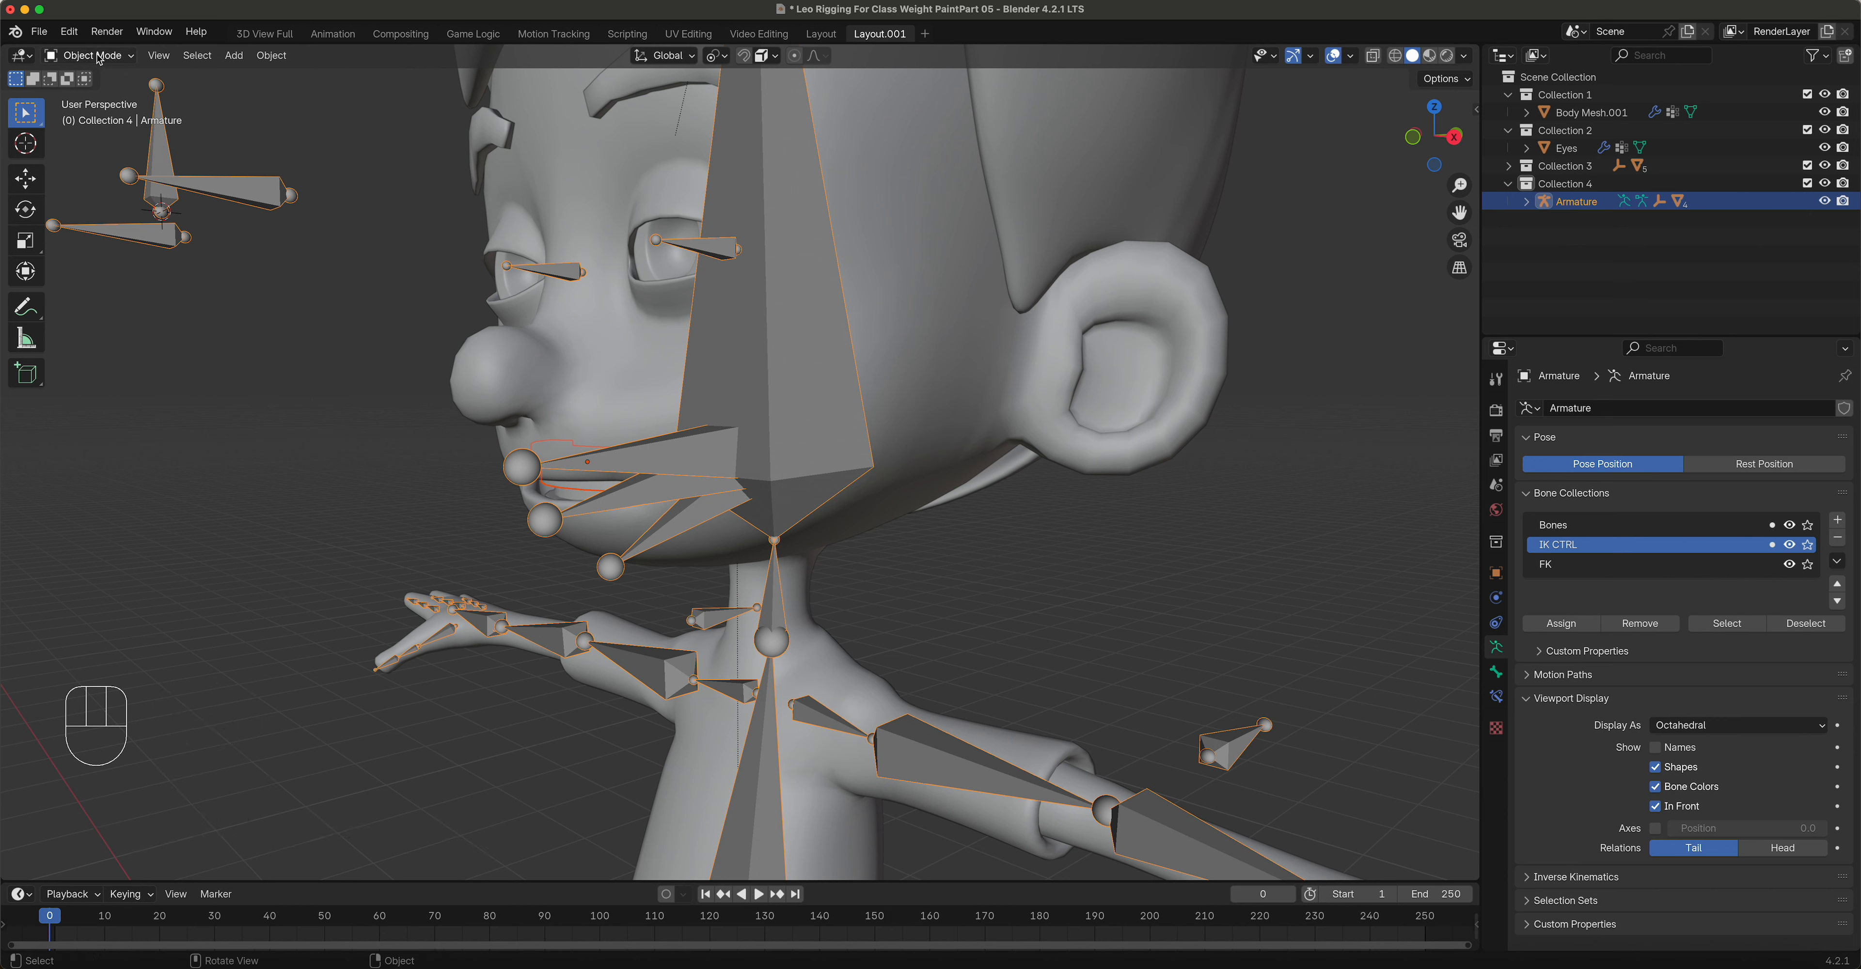
drag(88, 55, 103, 127)
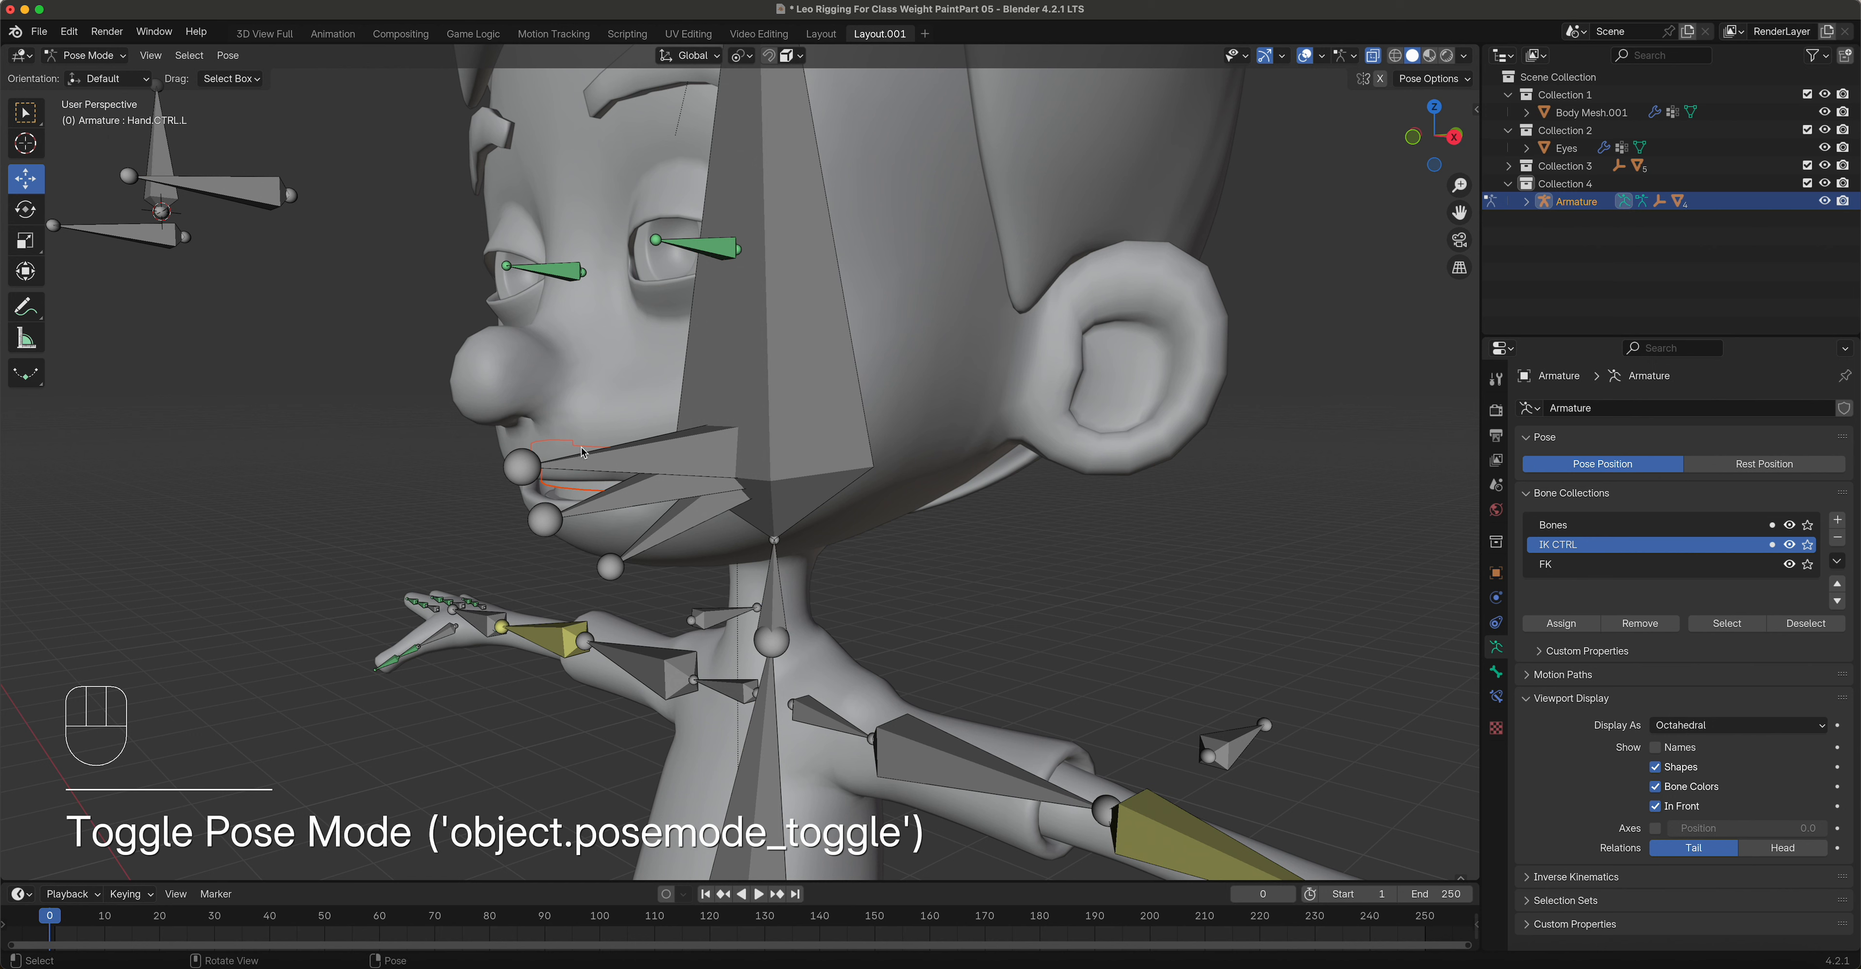
Step: Parent the Teeth.Top object to the Top_Lip bone using the Bone option
key(shift)
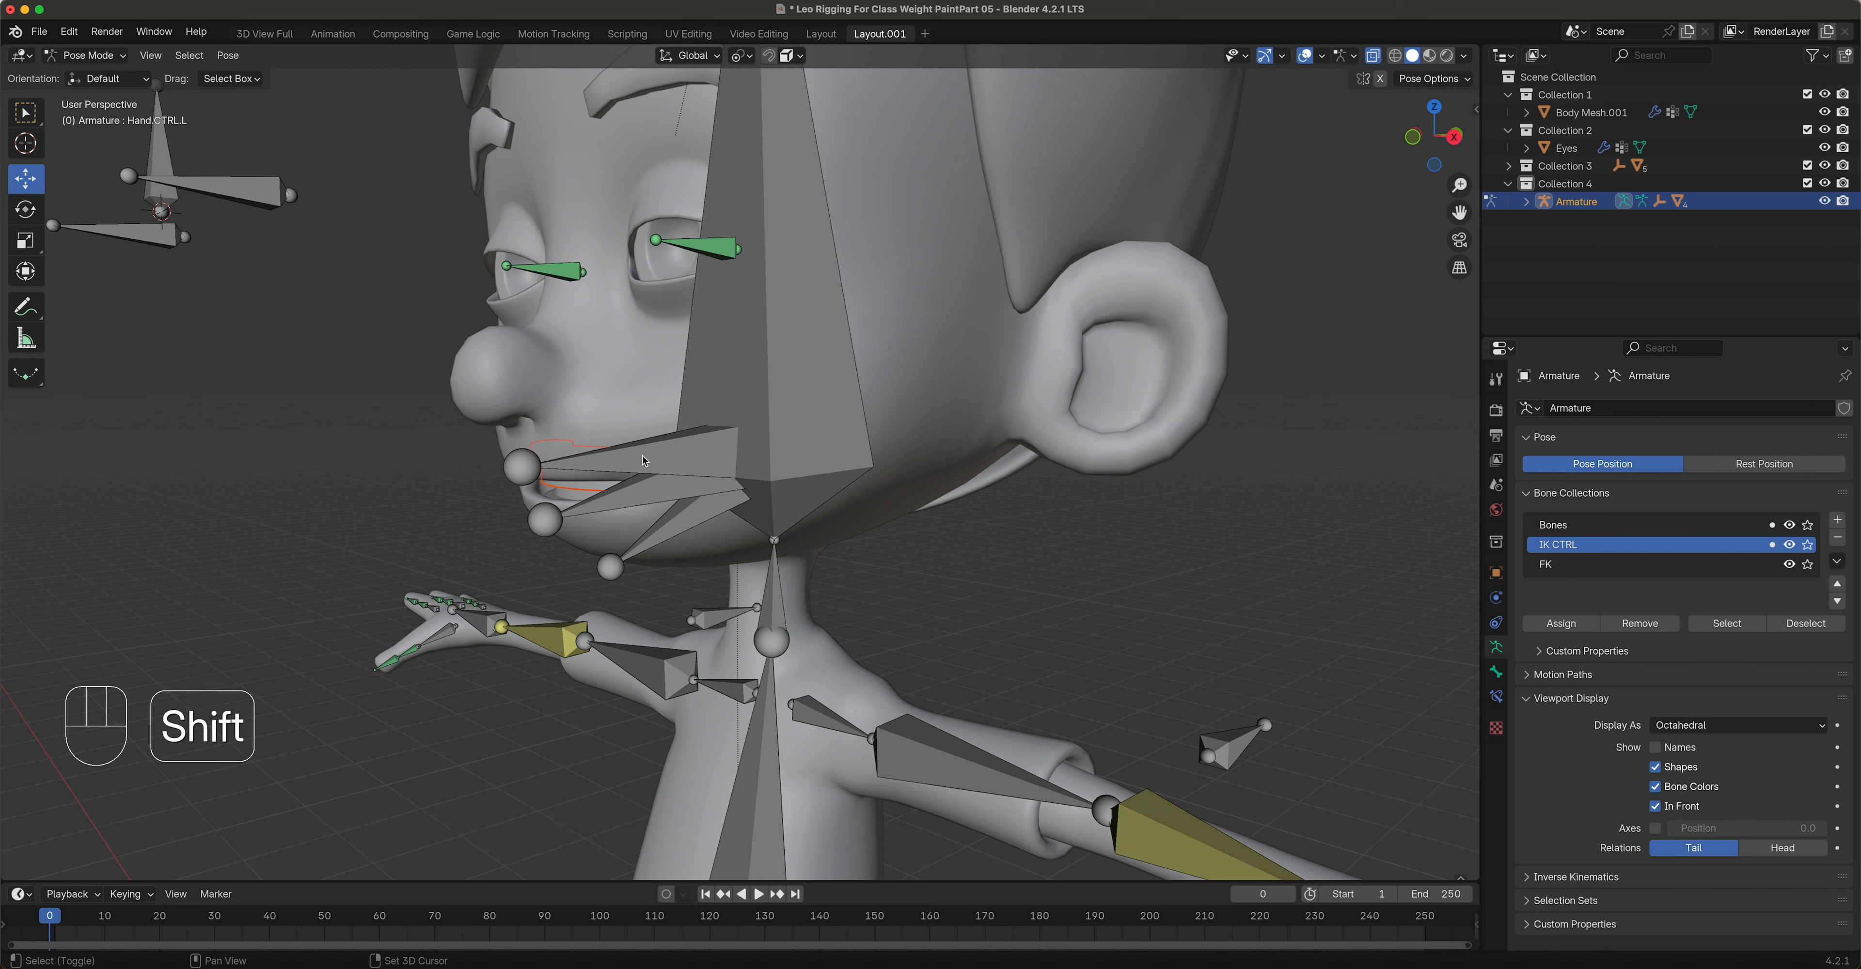
shift+click(639, 460)
middle_drag(639, 460, 682, 451)
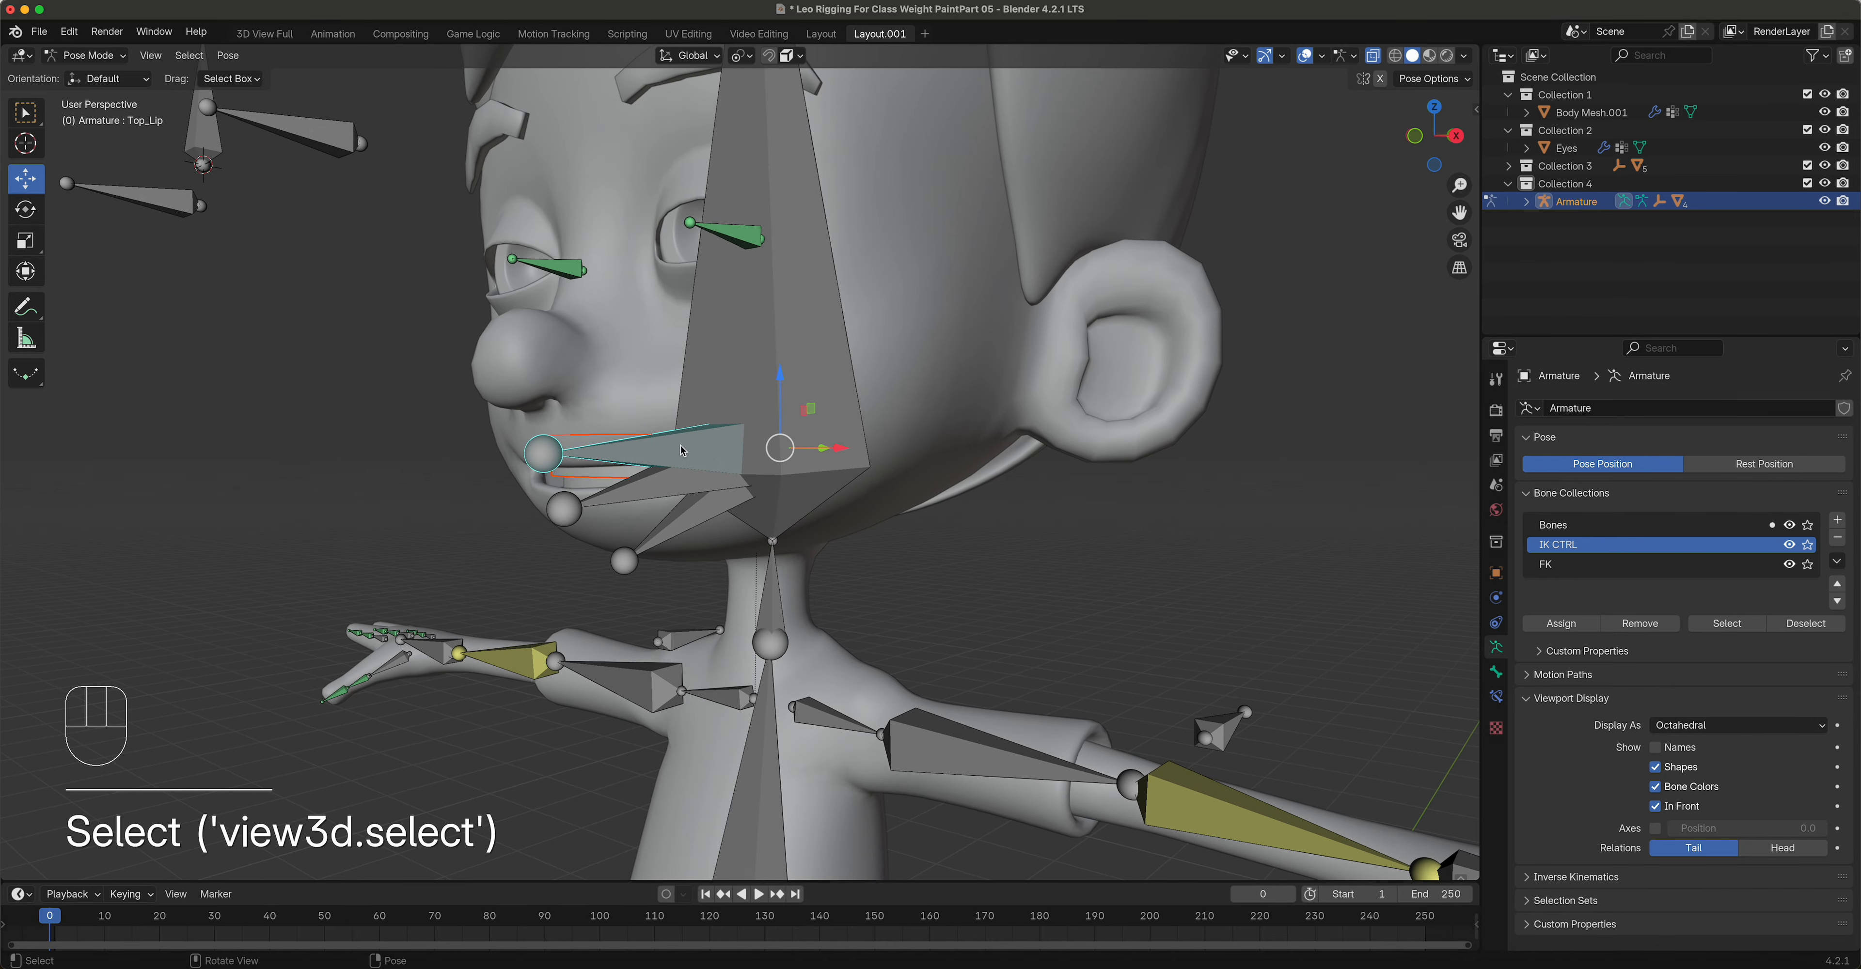
key(ctrl+p)
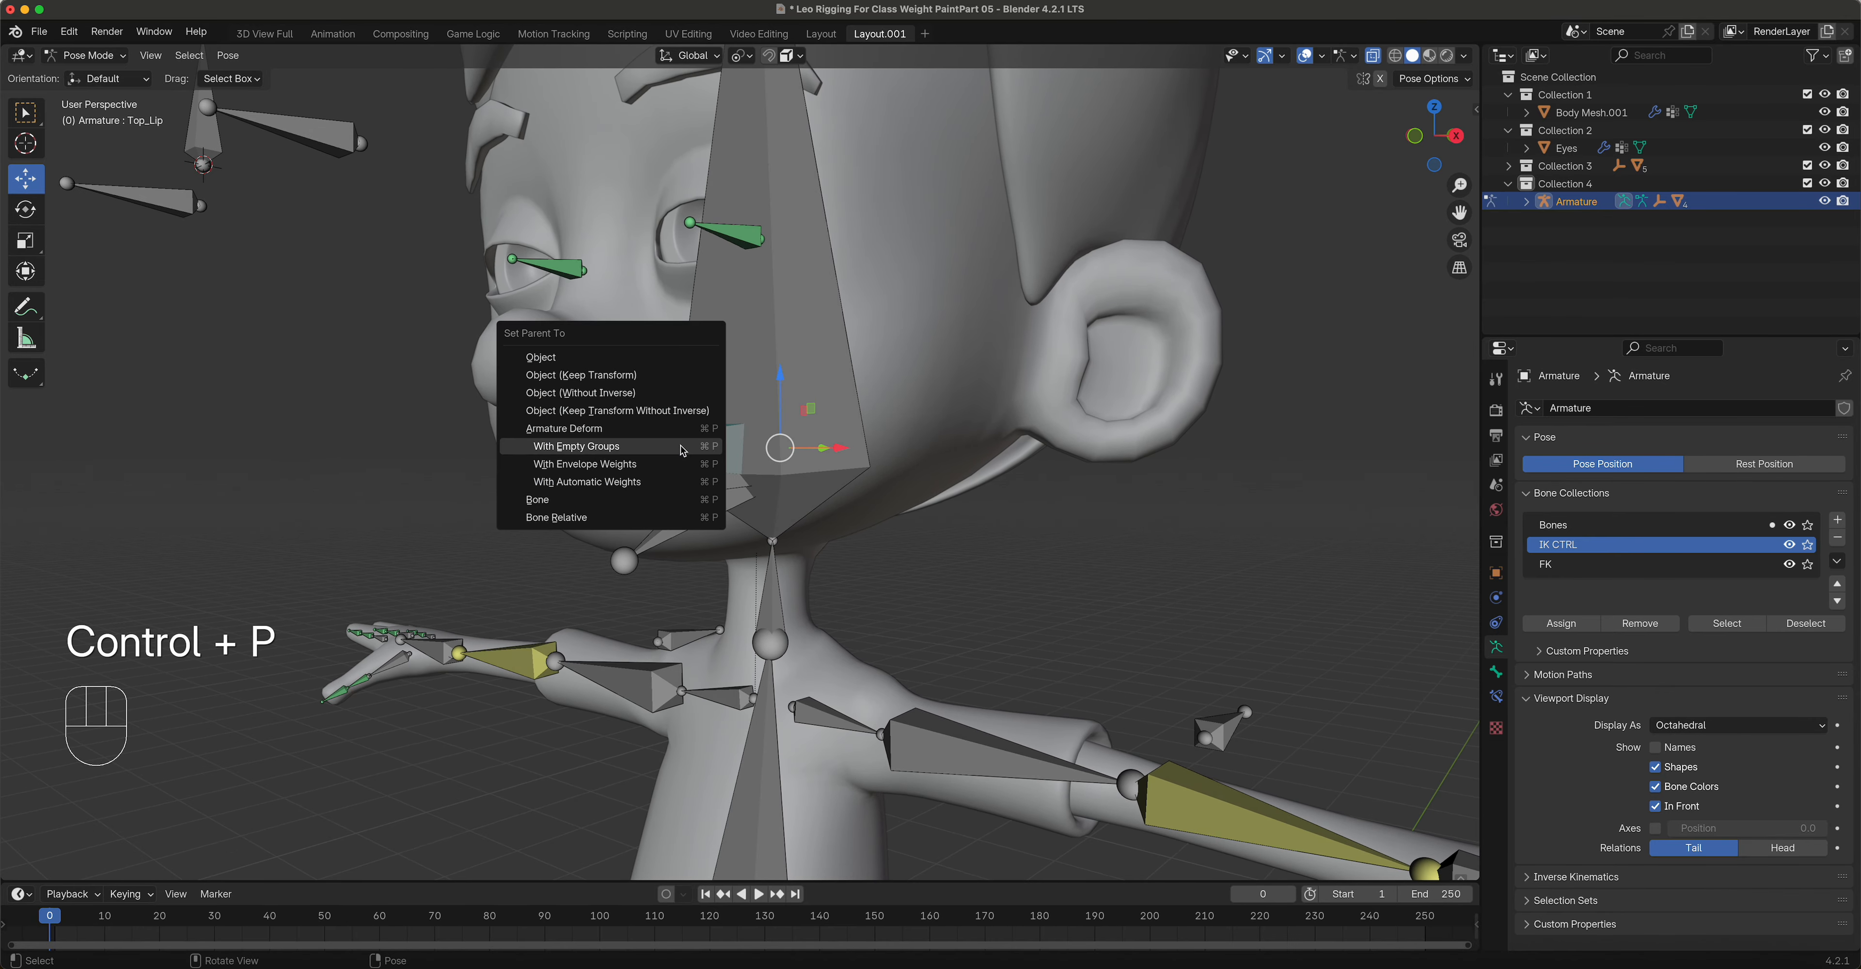
click(615, 501)
click(665, 459)
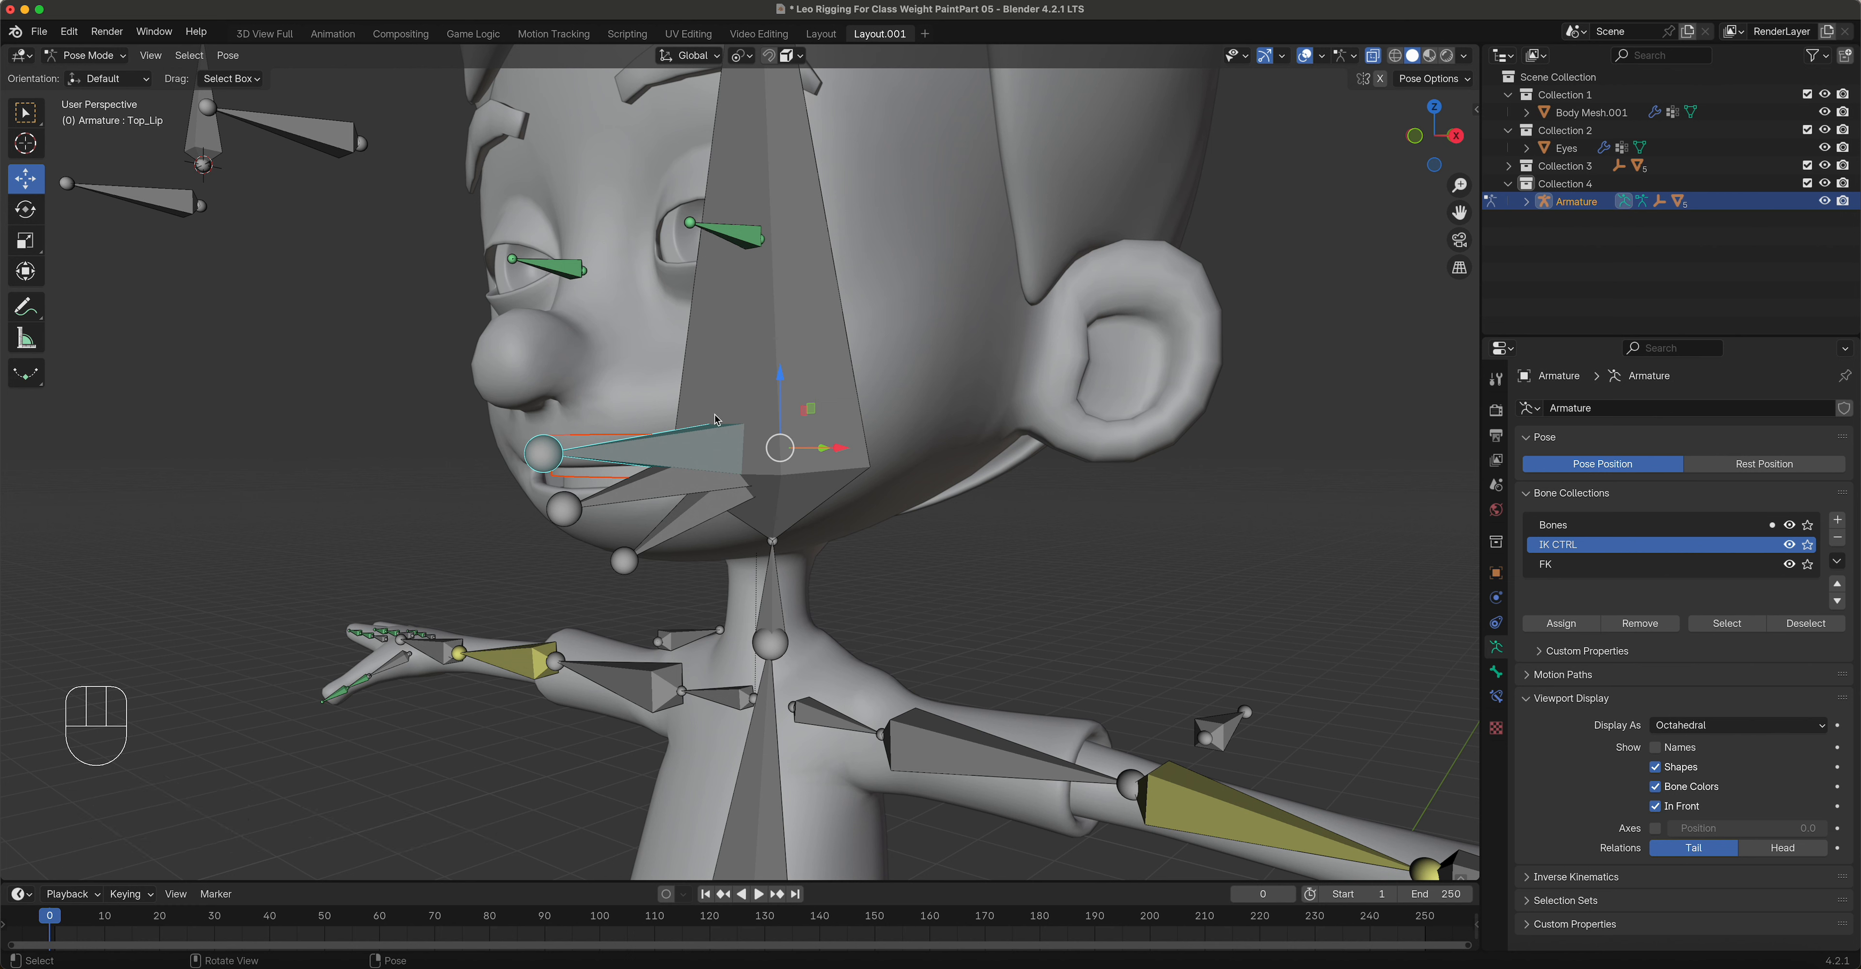
Step: In Object Mode, select the Teeth.Bottom object plus the armature as active, and put the armature back into Pose Mode
click(89, 54)
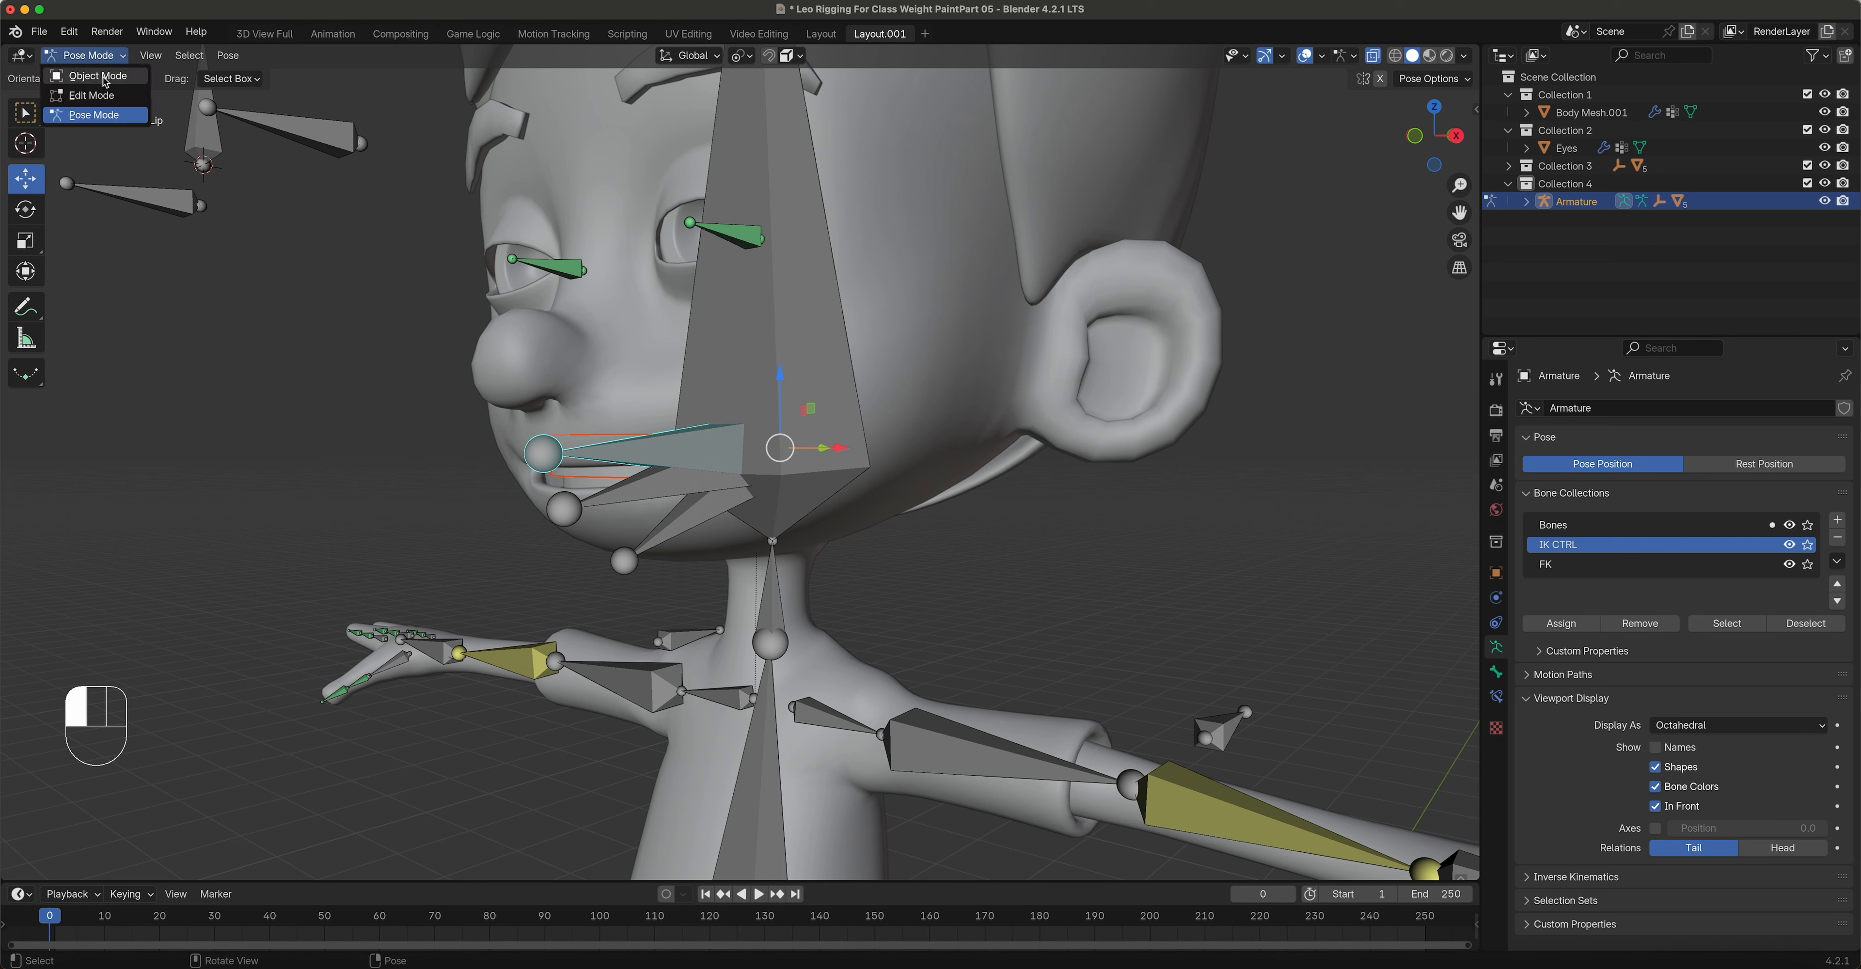
click(87, 72)
click(586, 487)
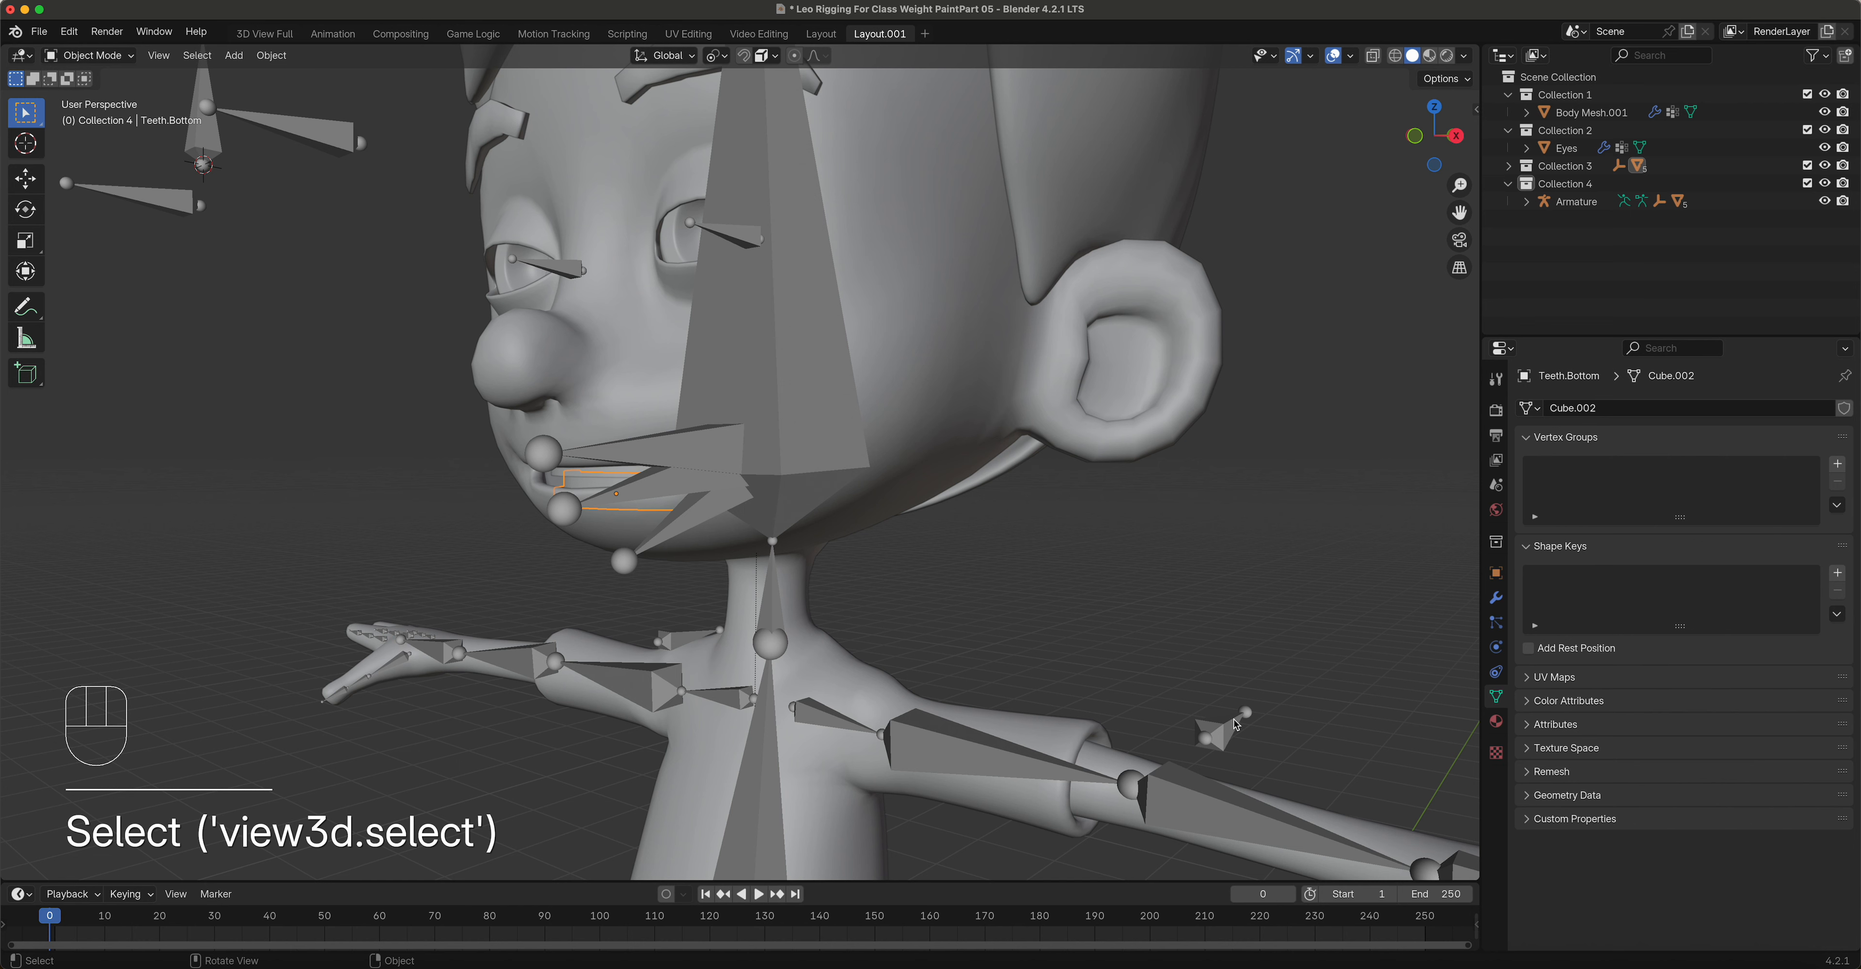
shift+click(1224, 738)
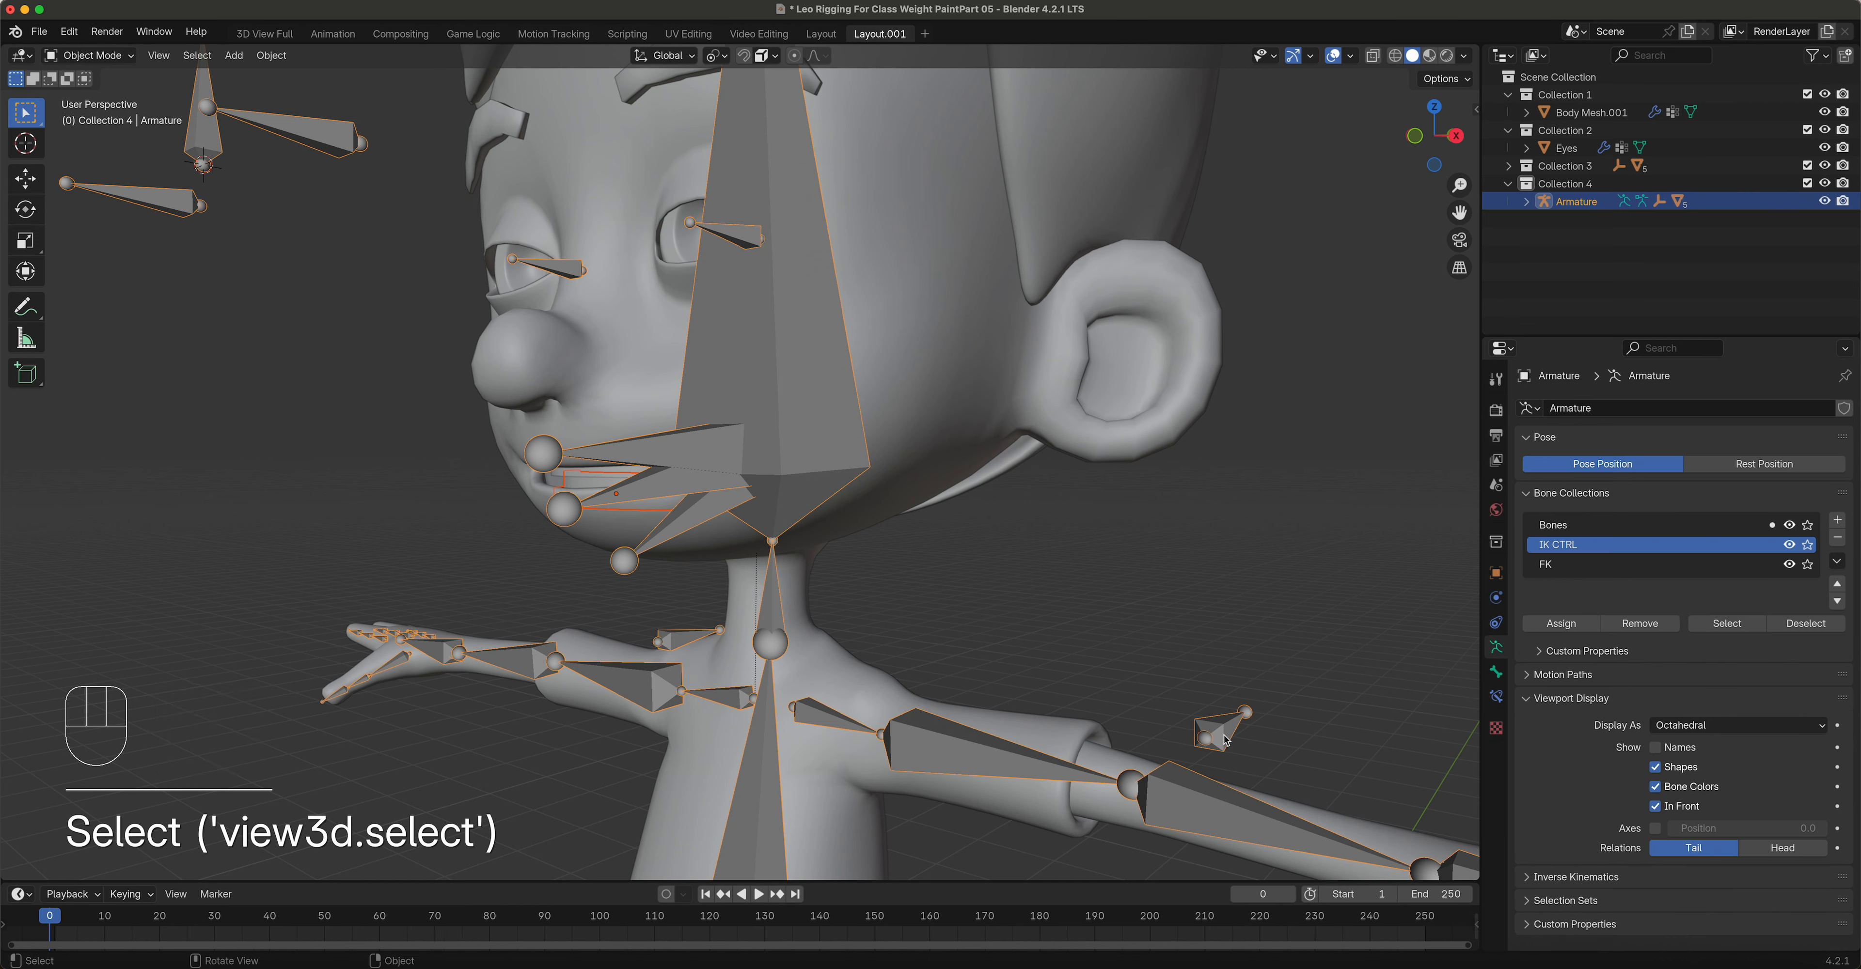
click(101, 55)
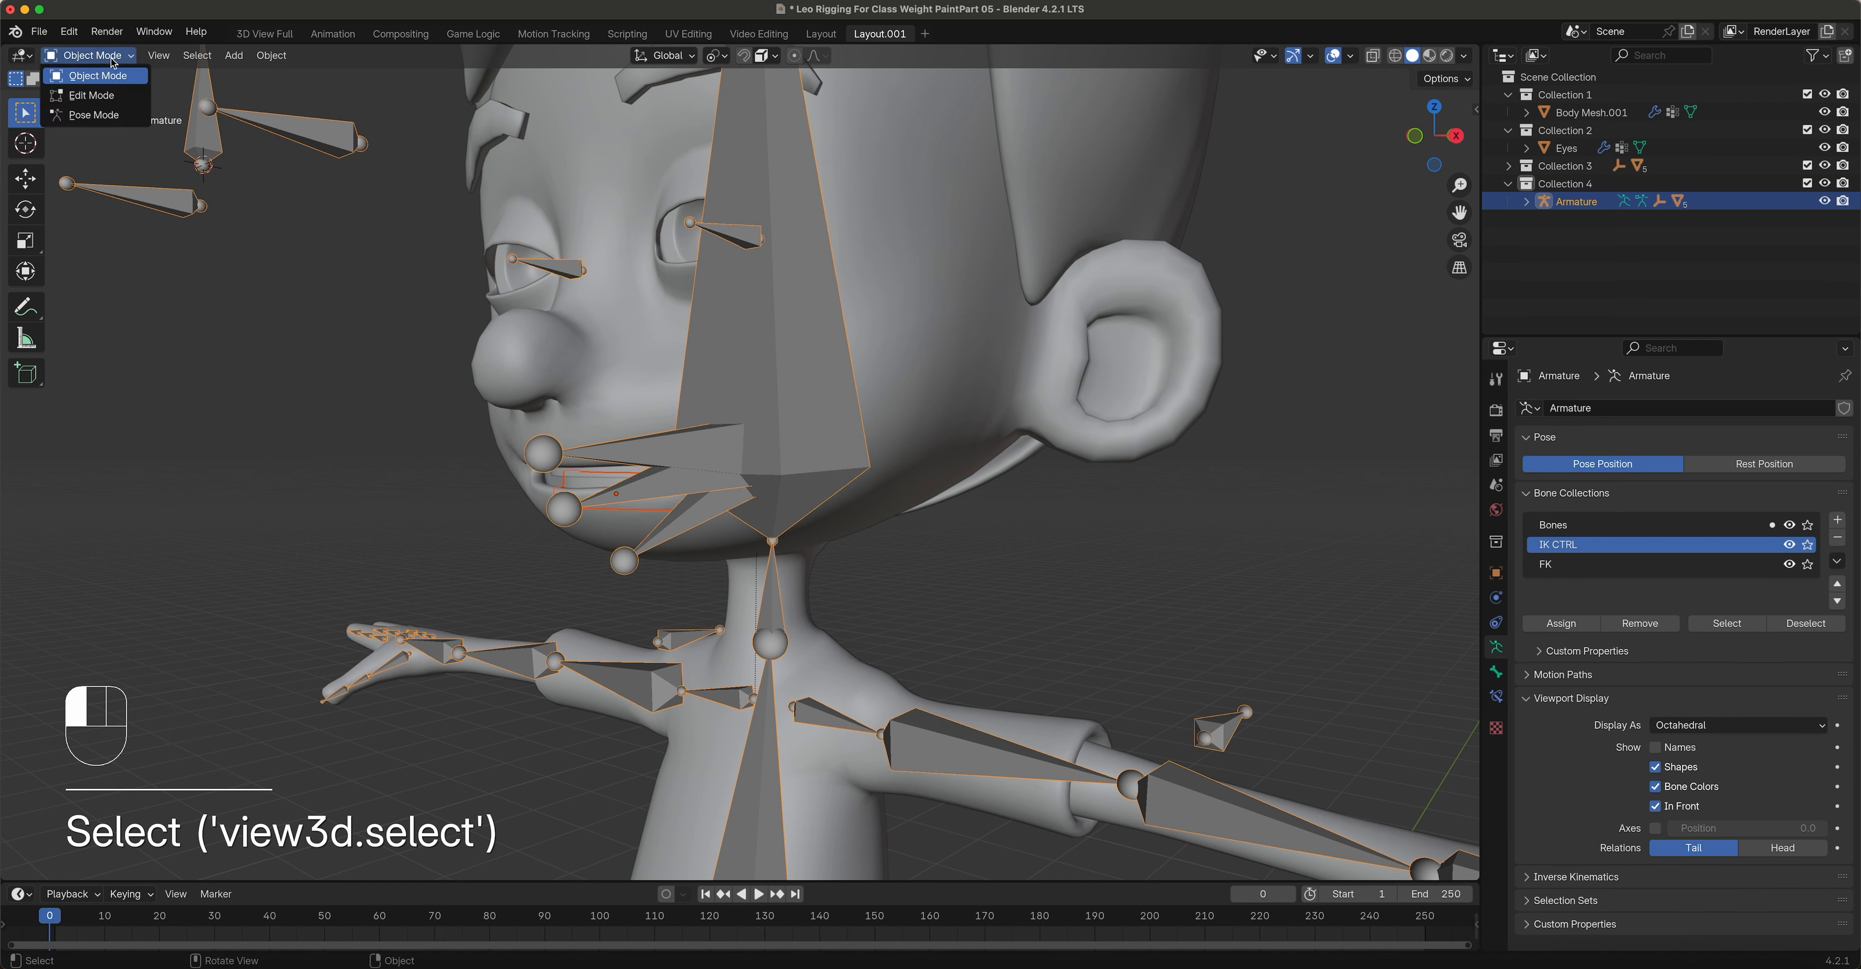
click(103, 116)
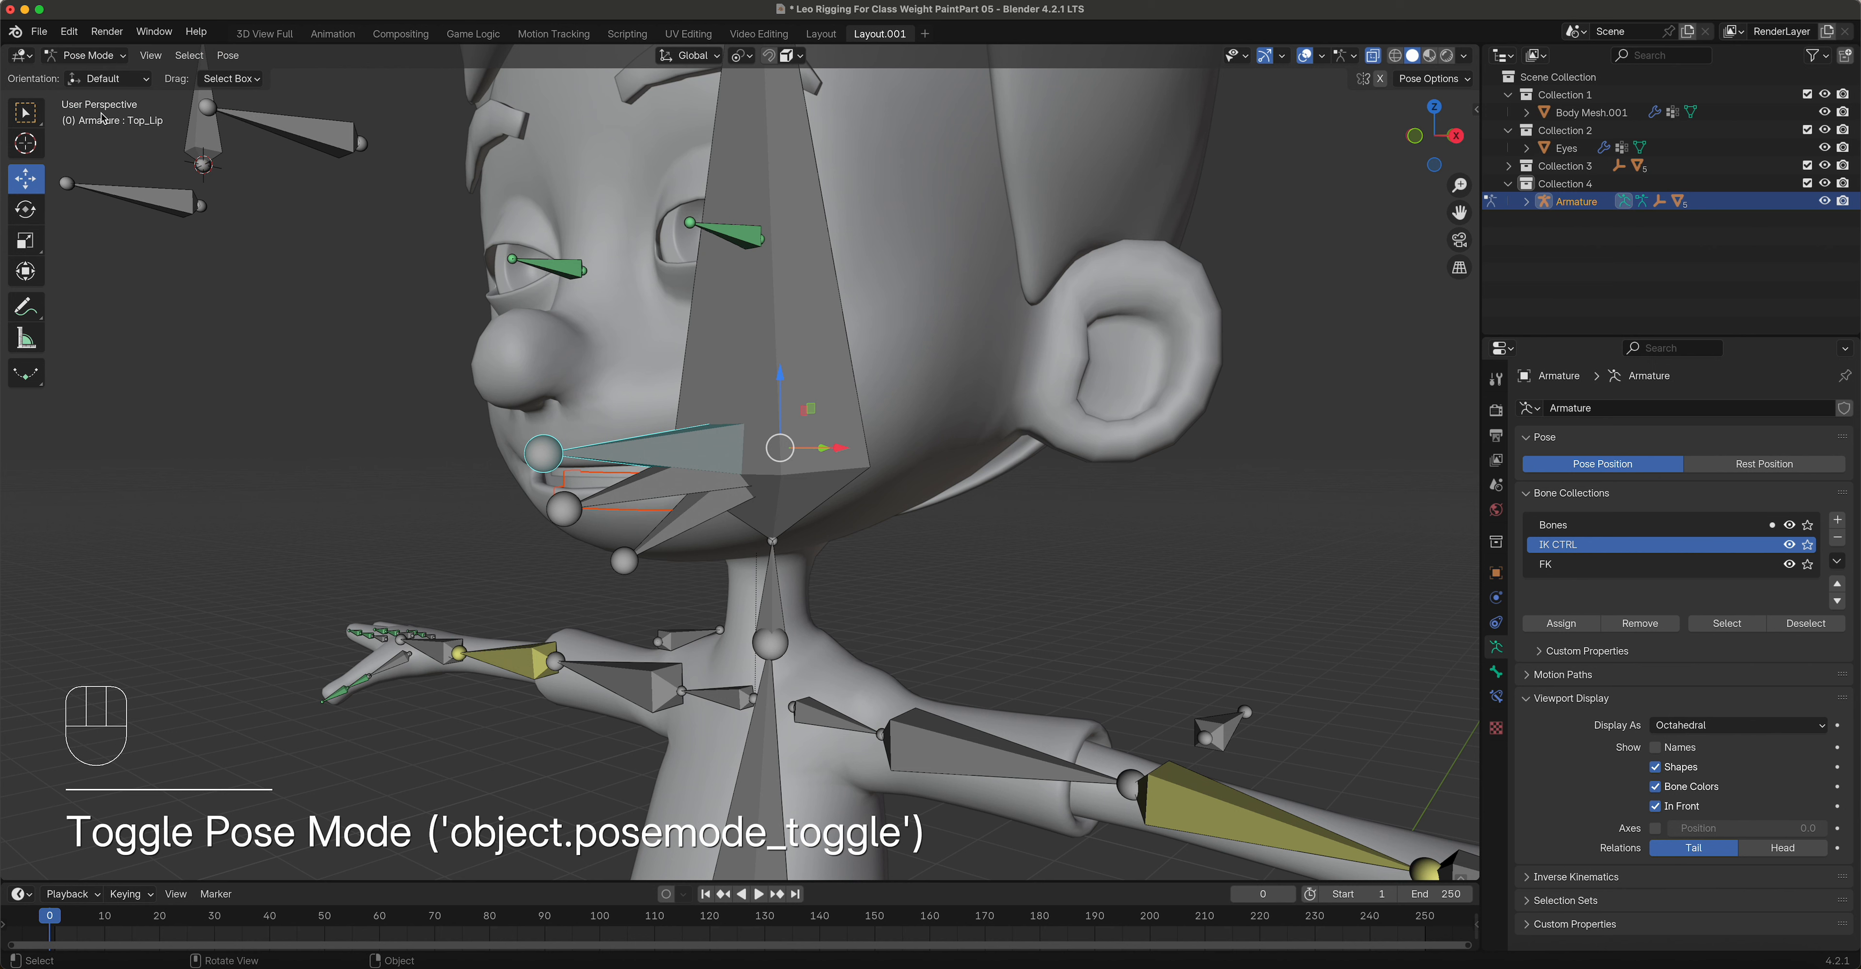
Step: Parent the Teeth.Bottom object to the Bottom_Lip bone using the Bone option, then deselect the bone
shift+click(651, 495)
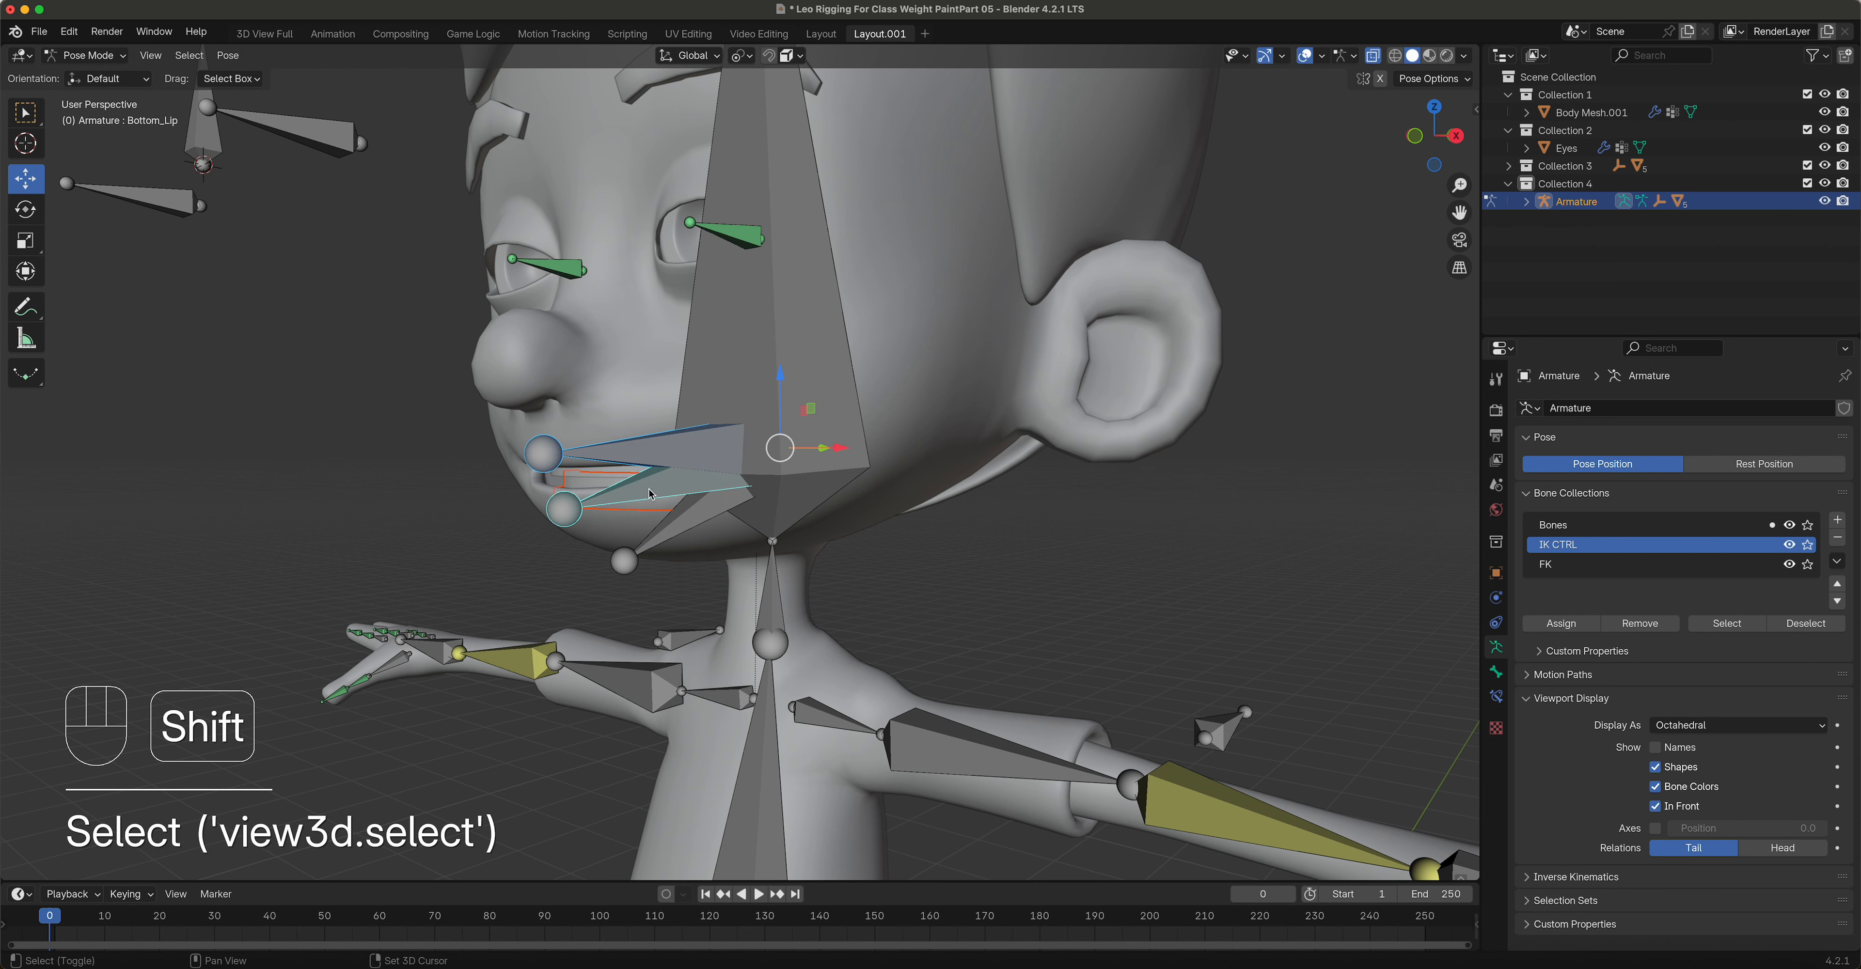
click(645, 493)
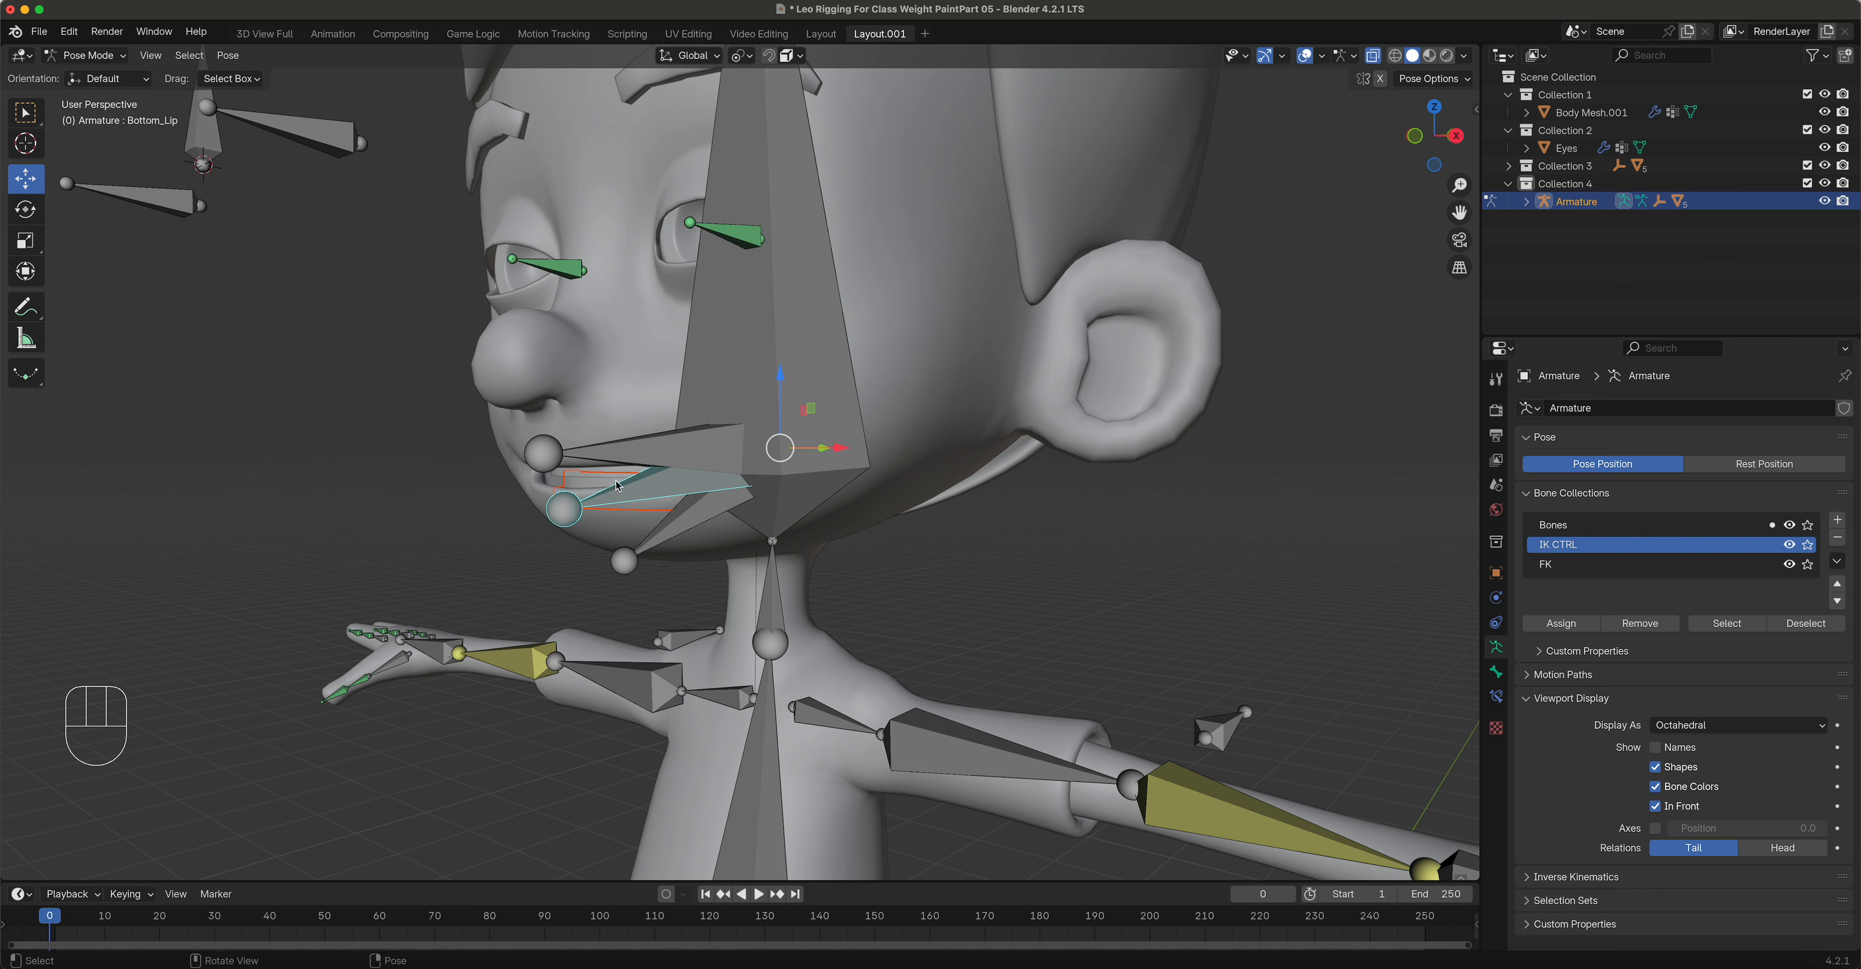
shift+click(646, 496)
shift+click(645, 495)
key(ctrl+p)
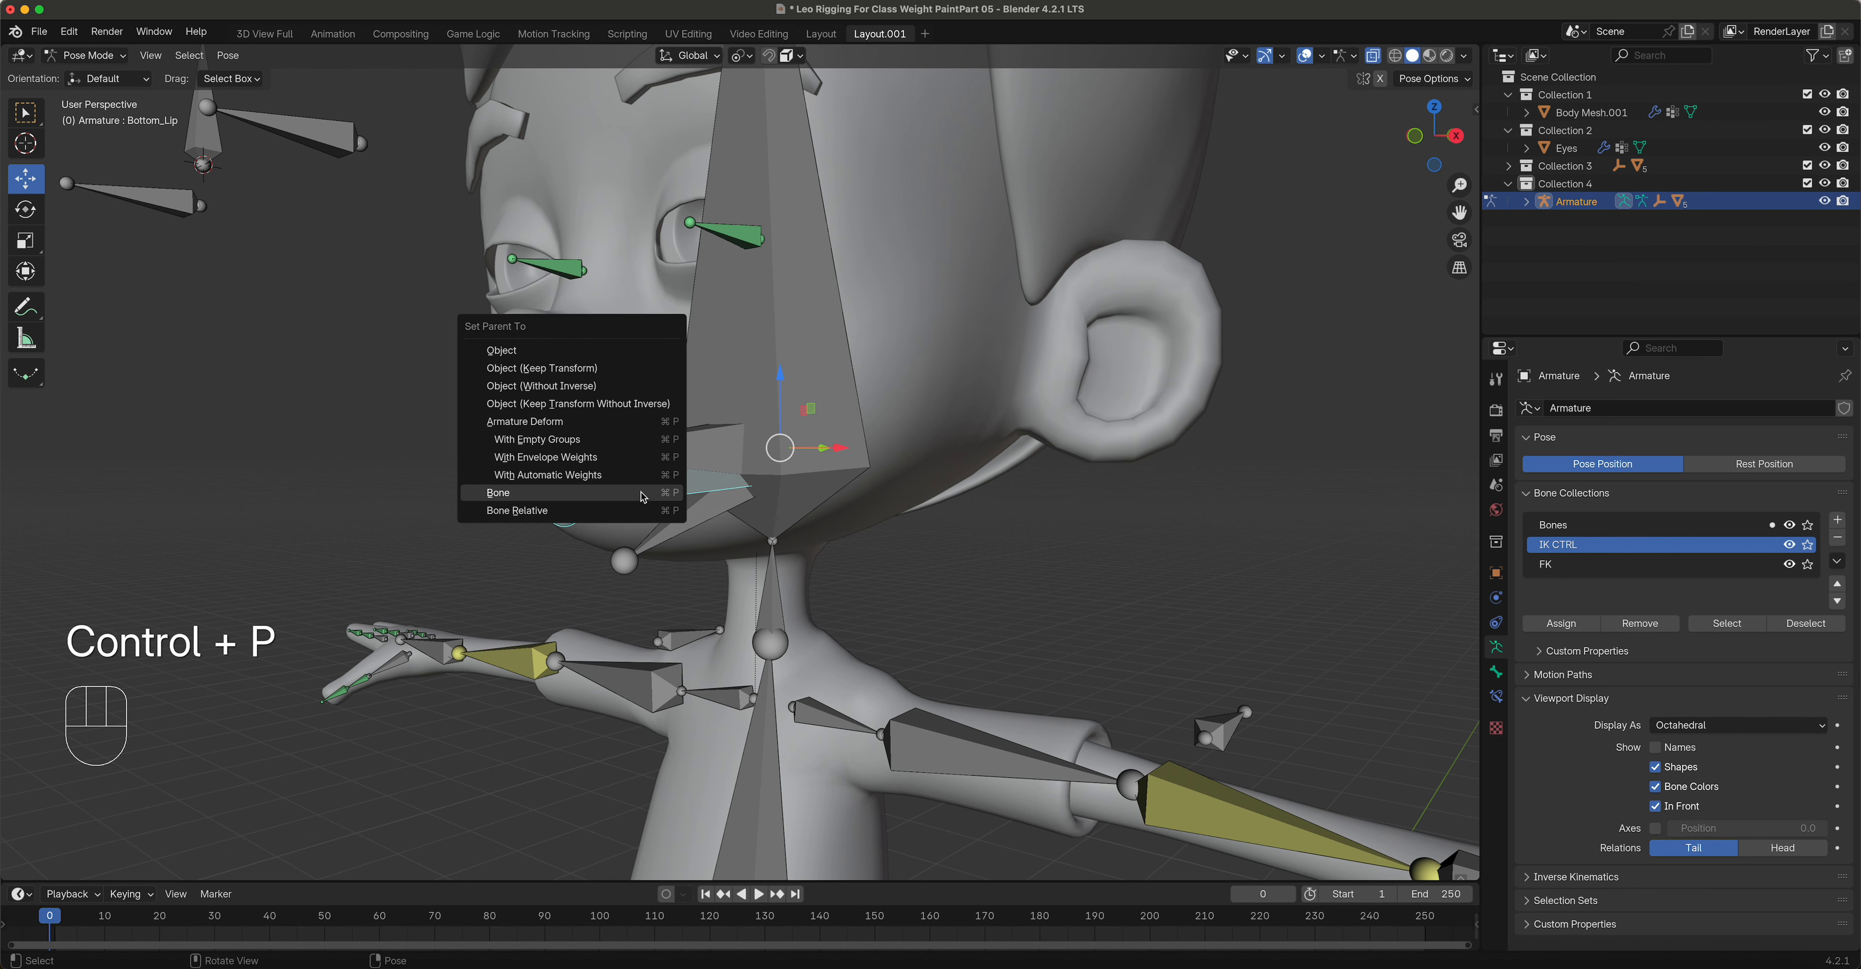
click(642, 494)
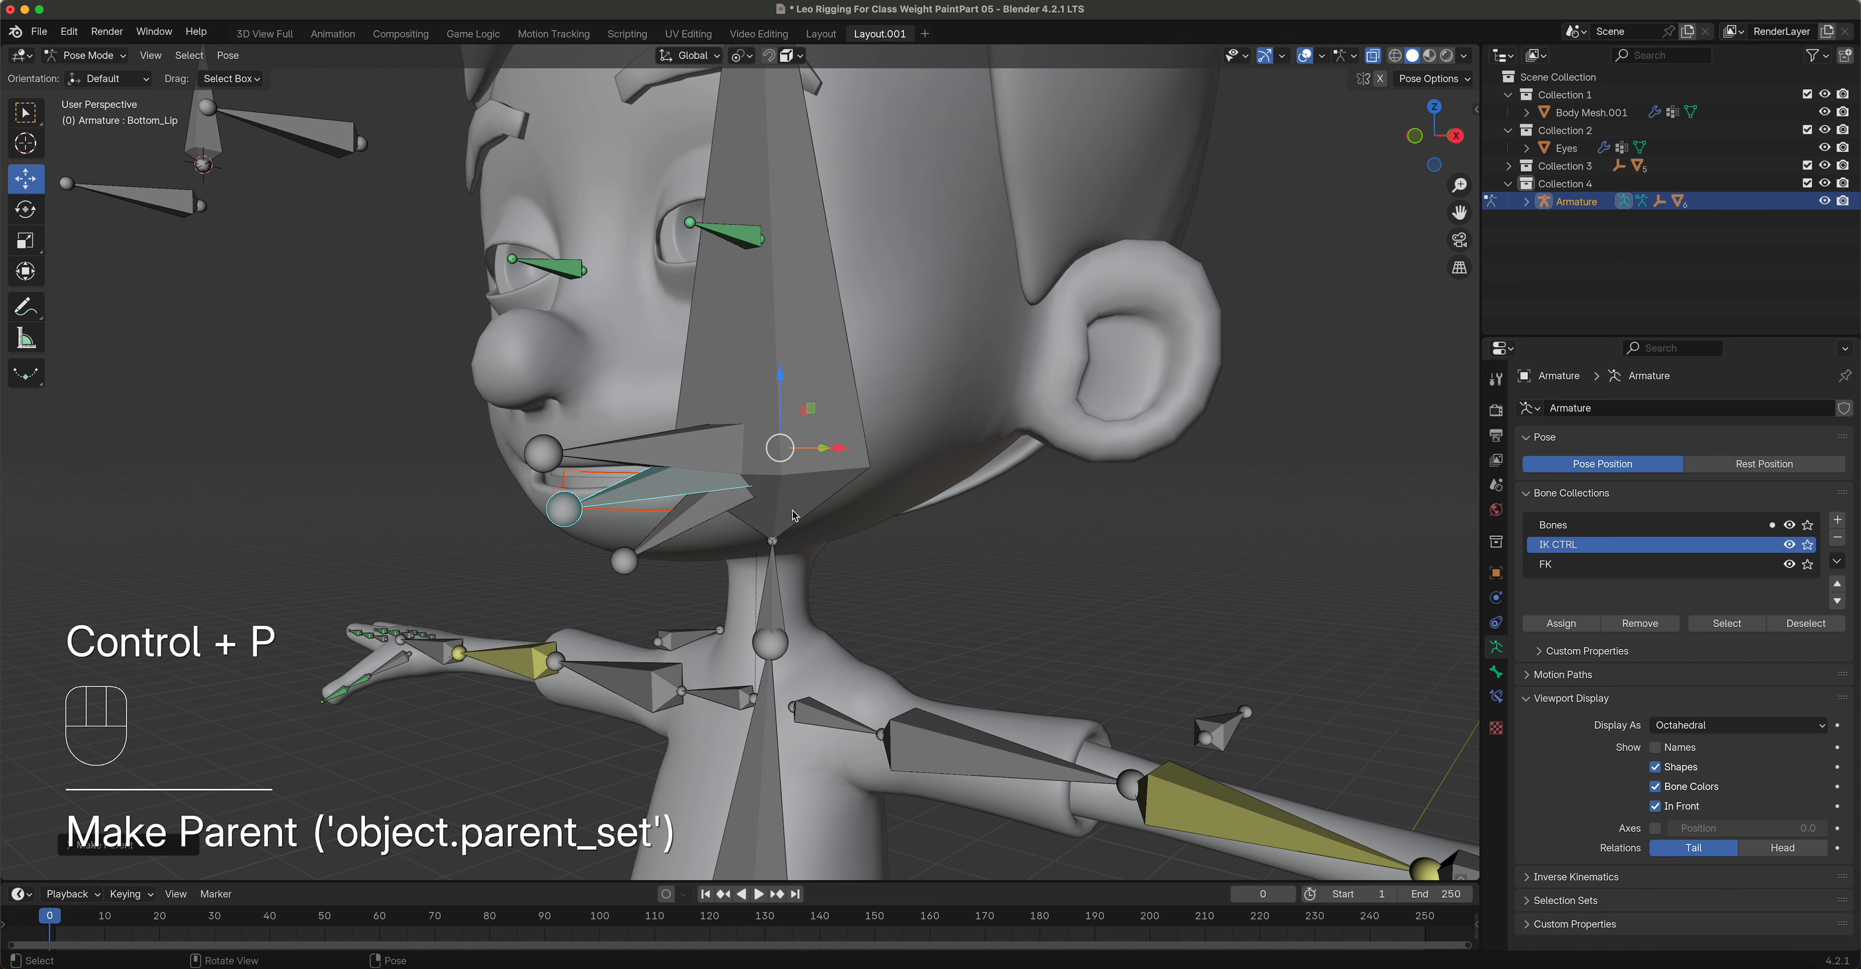
click(970, 615)
middle_drag(970, 614, 888, 464)
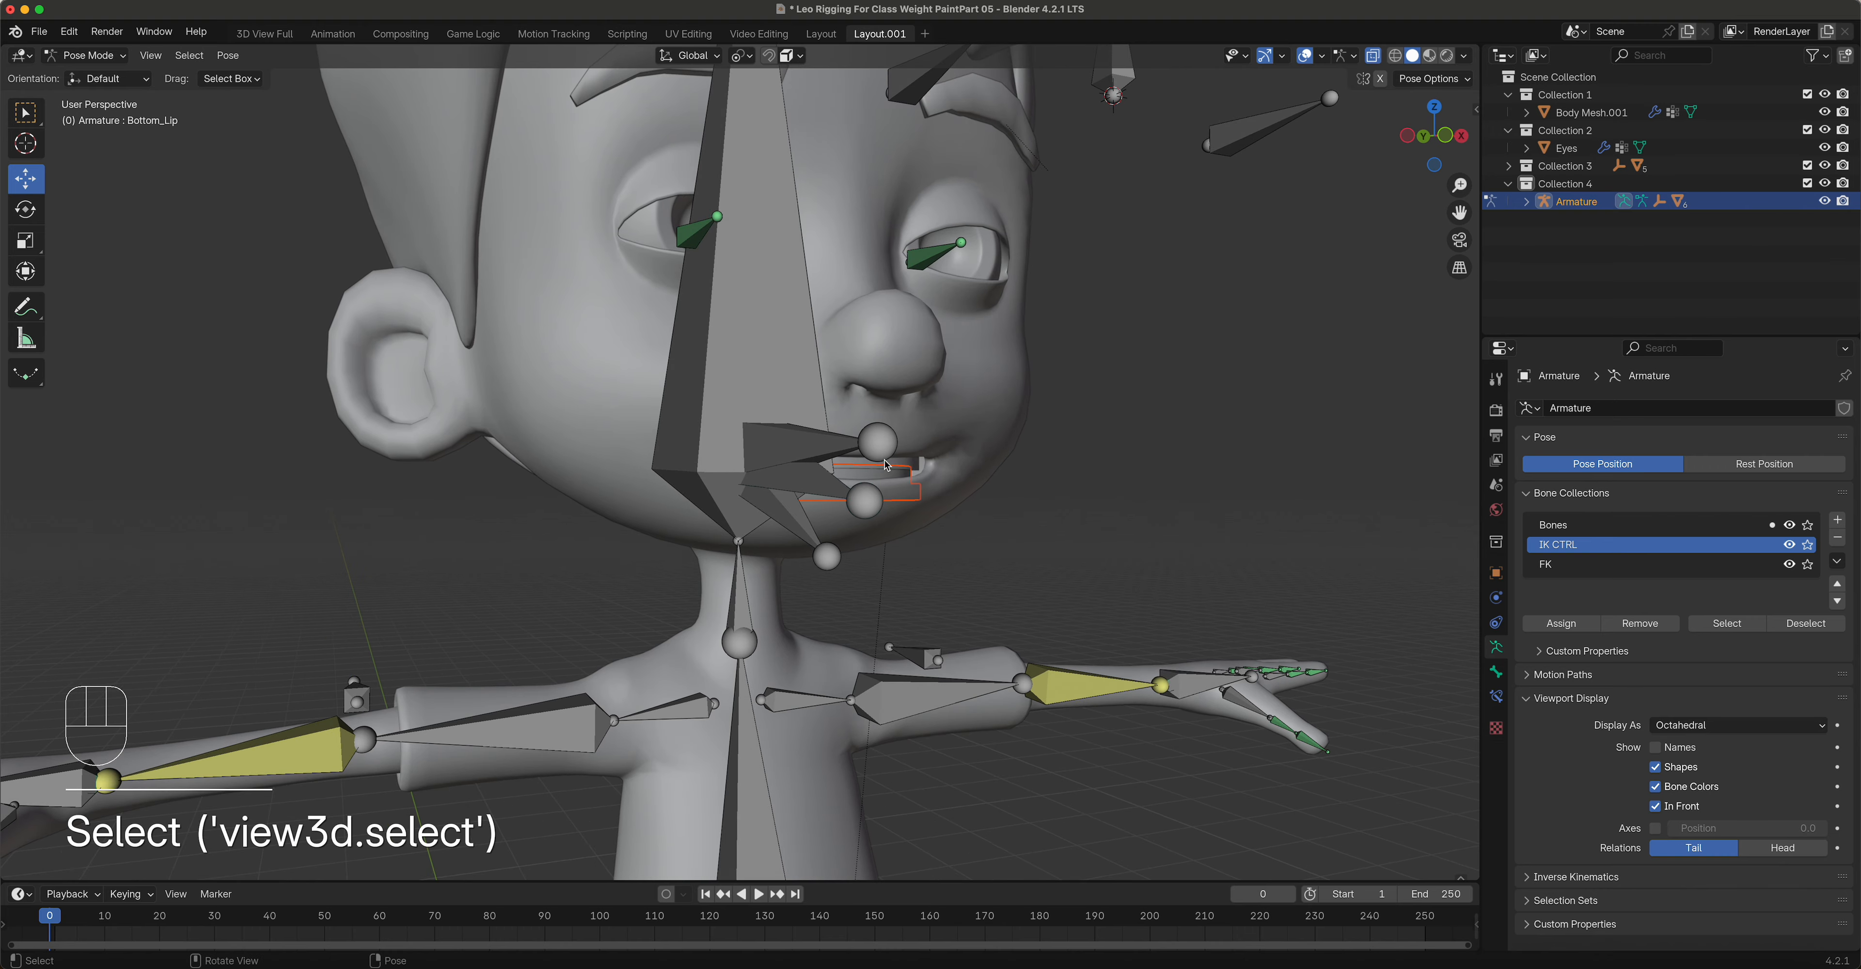
Step: Expand Collection 3 in the Outliner to list its objects
click(1508, 184)
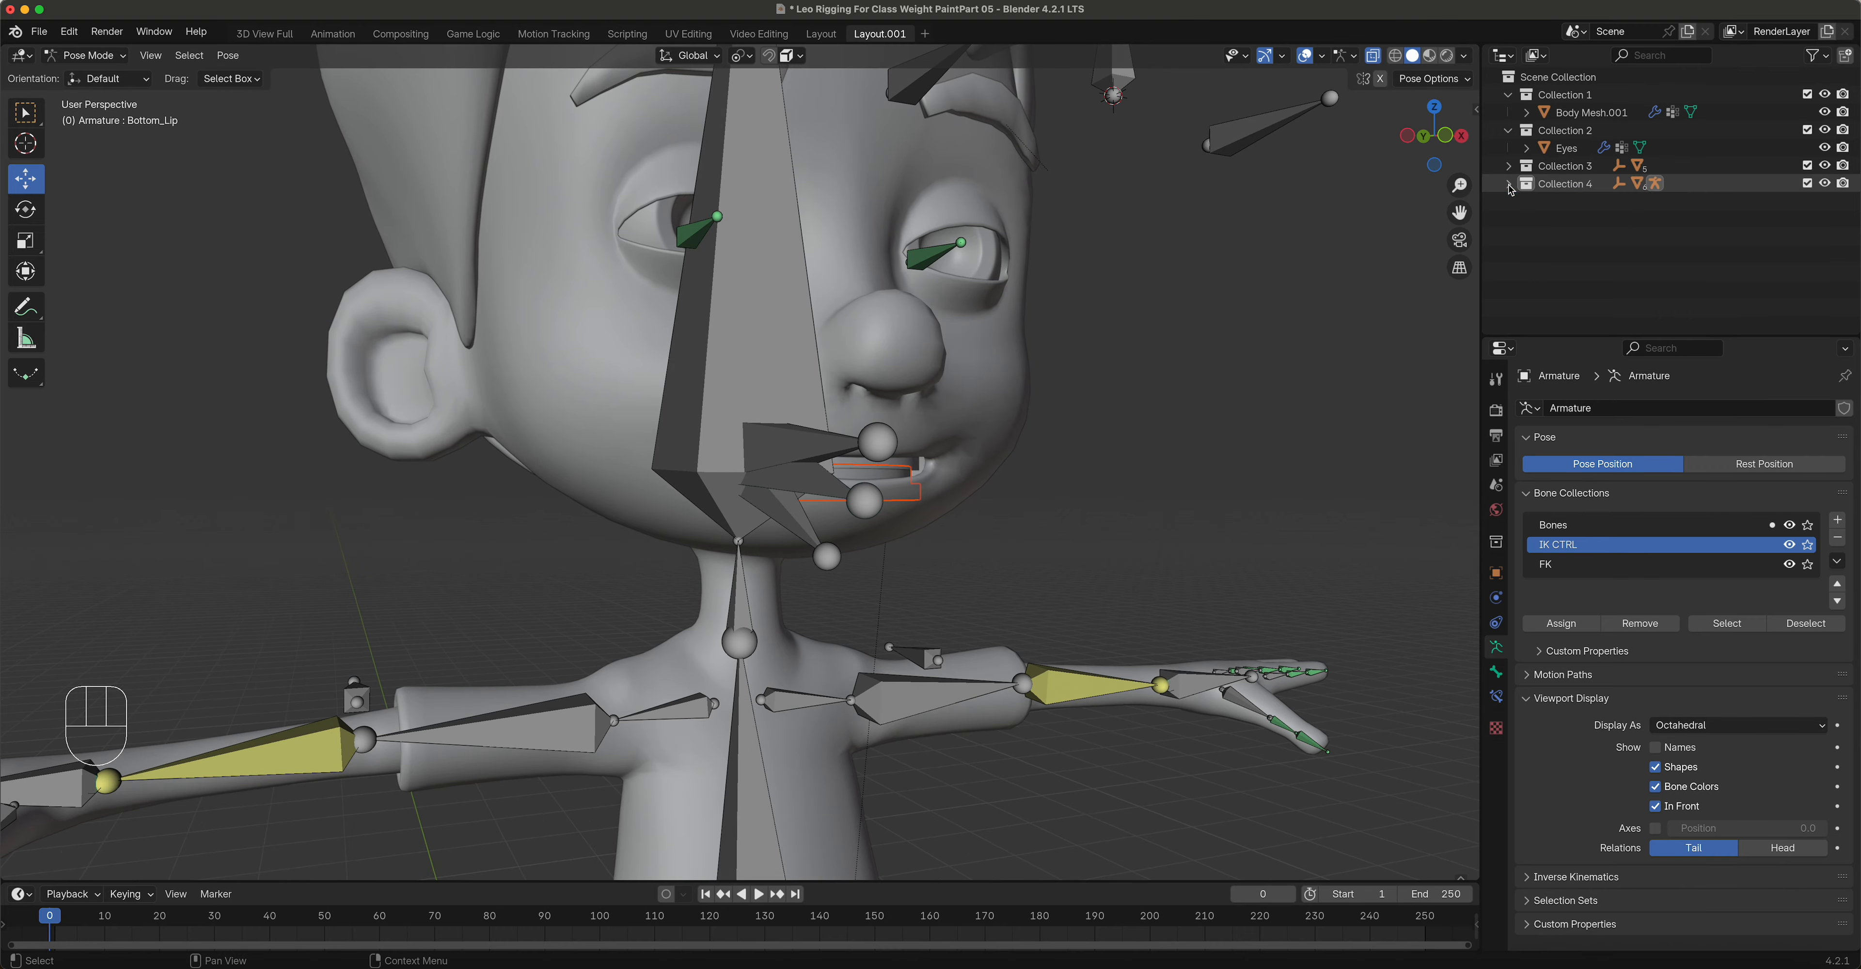
click(1508, 185)
middle_drag(908, 474, 722, 483)
click(1509, 166)
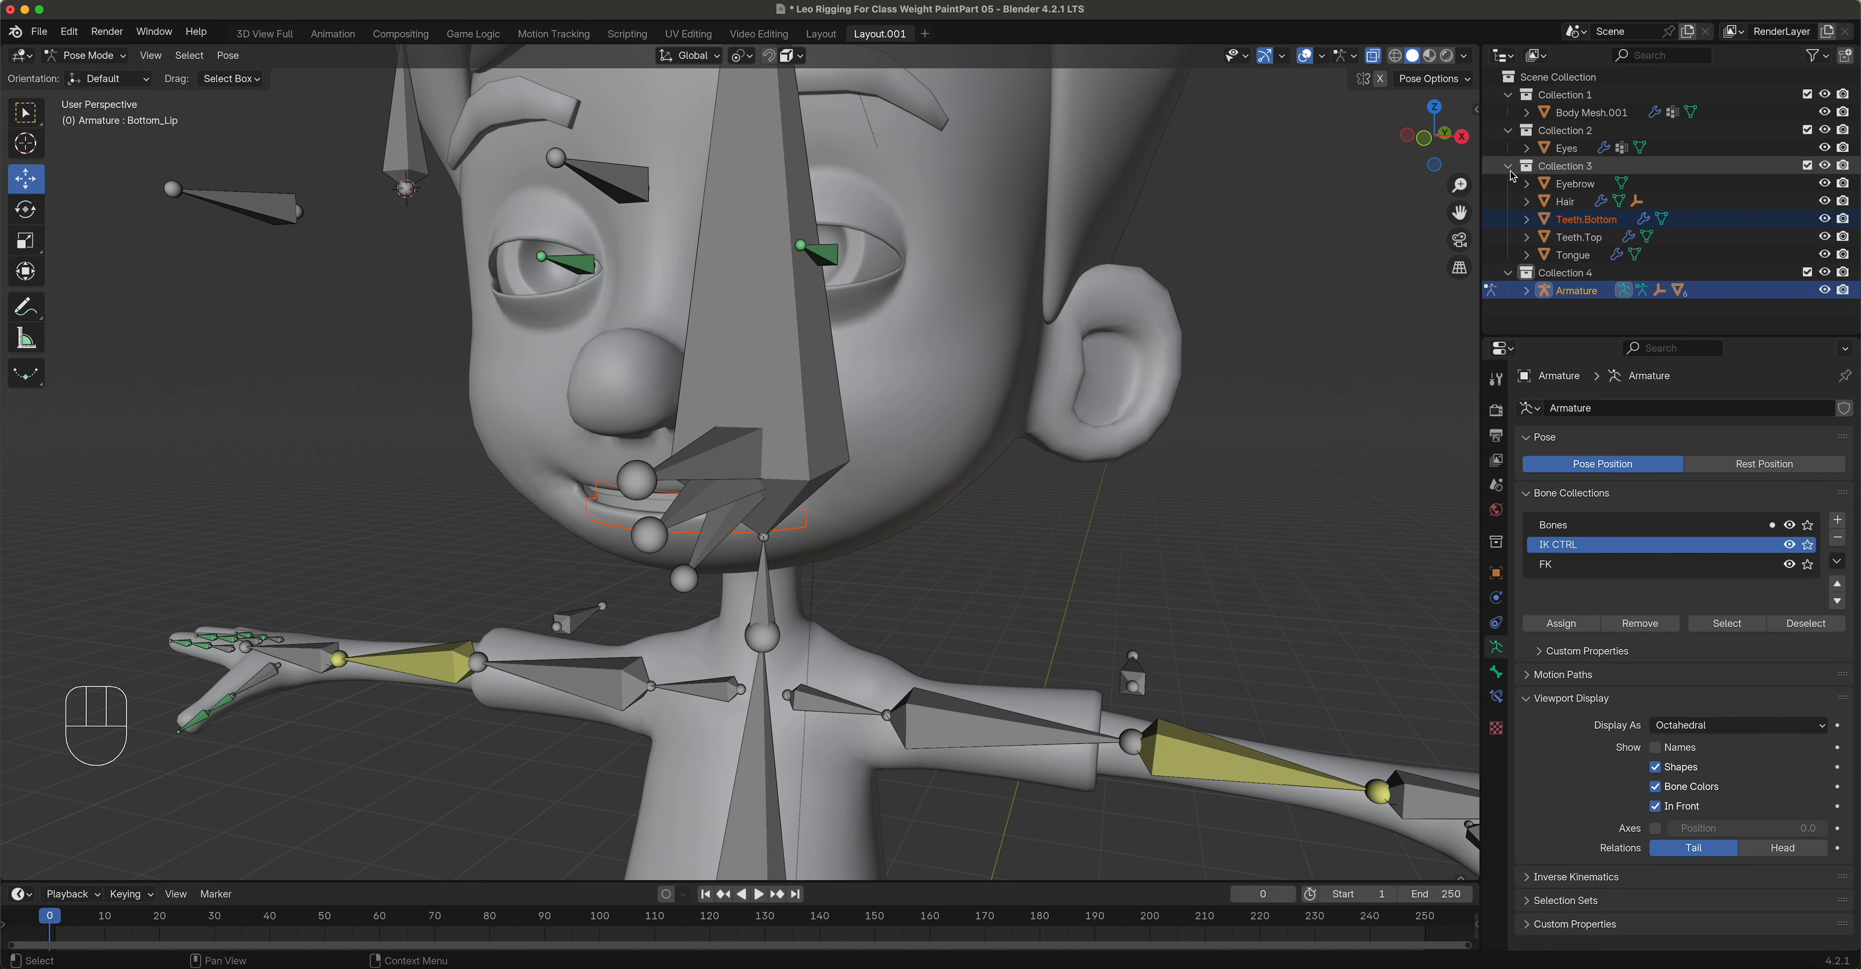
click(1574, 255)
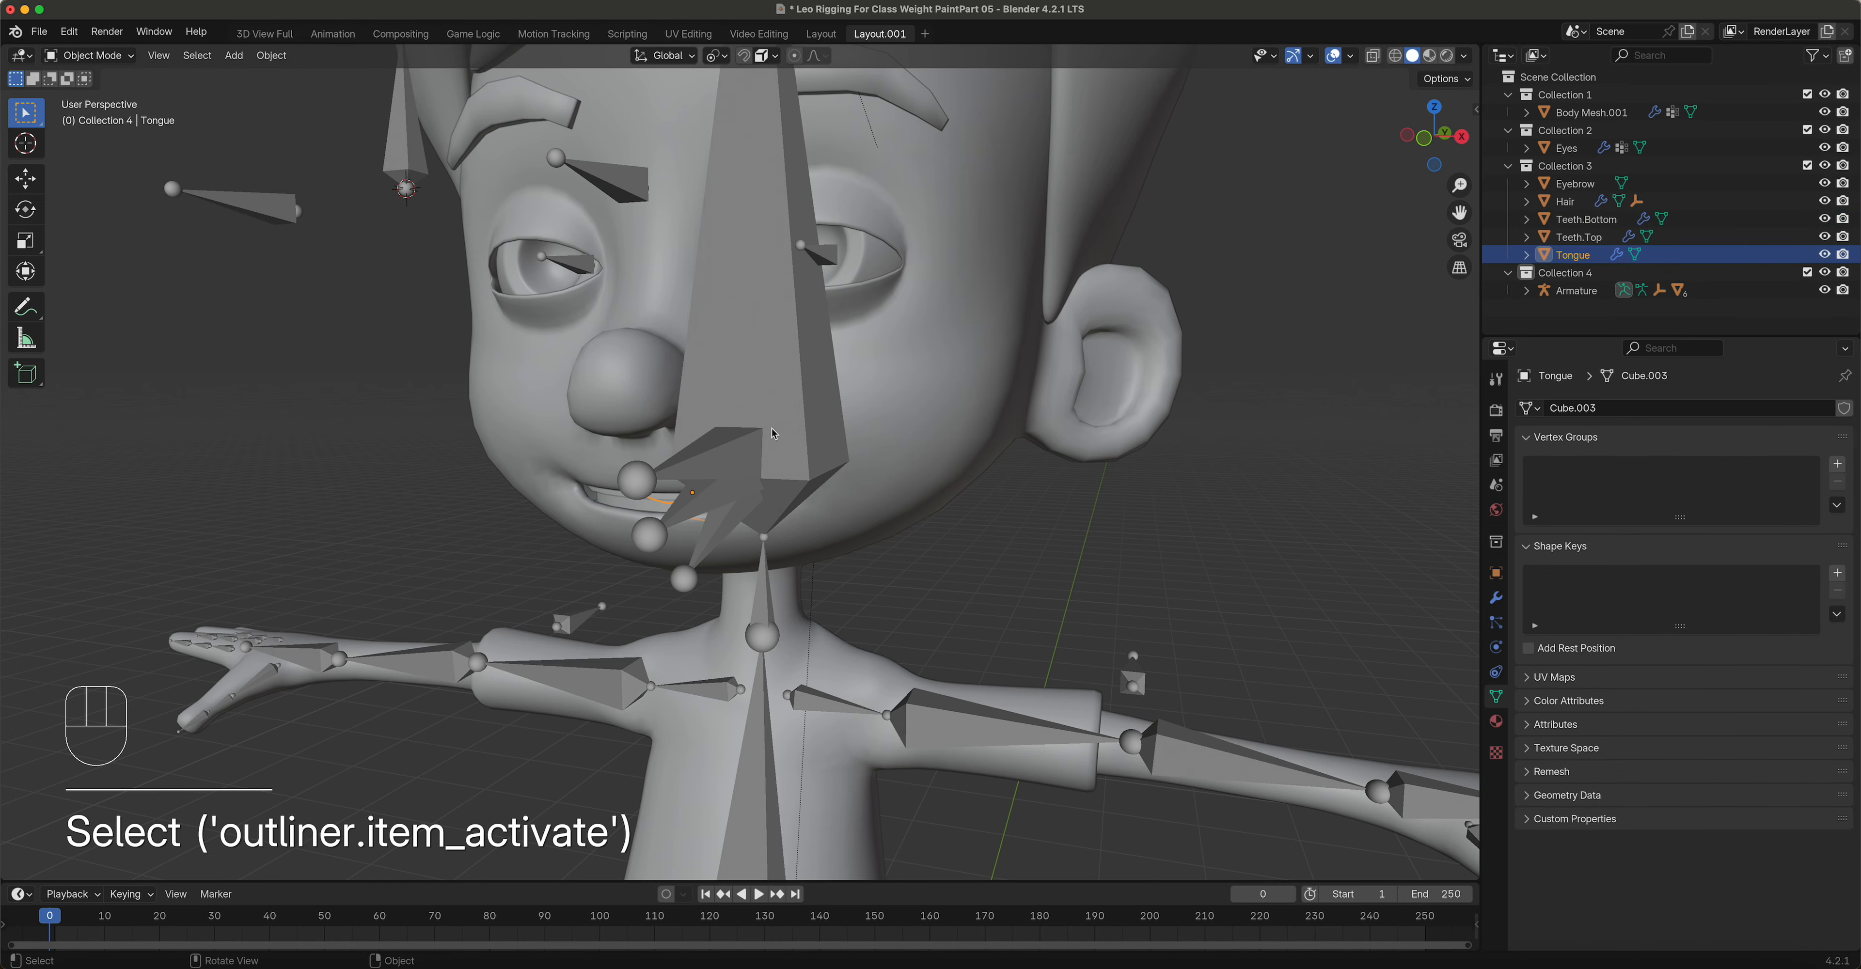
middle_drag(780, 473, 726, 437)
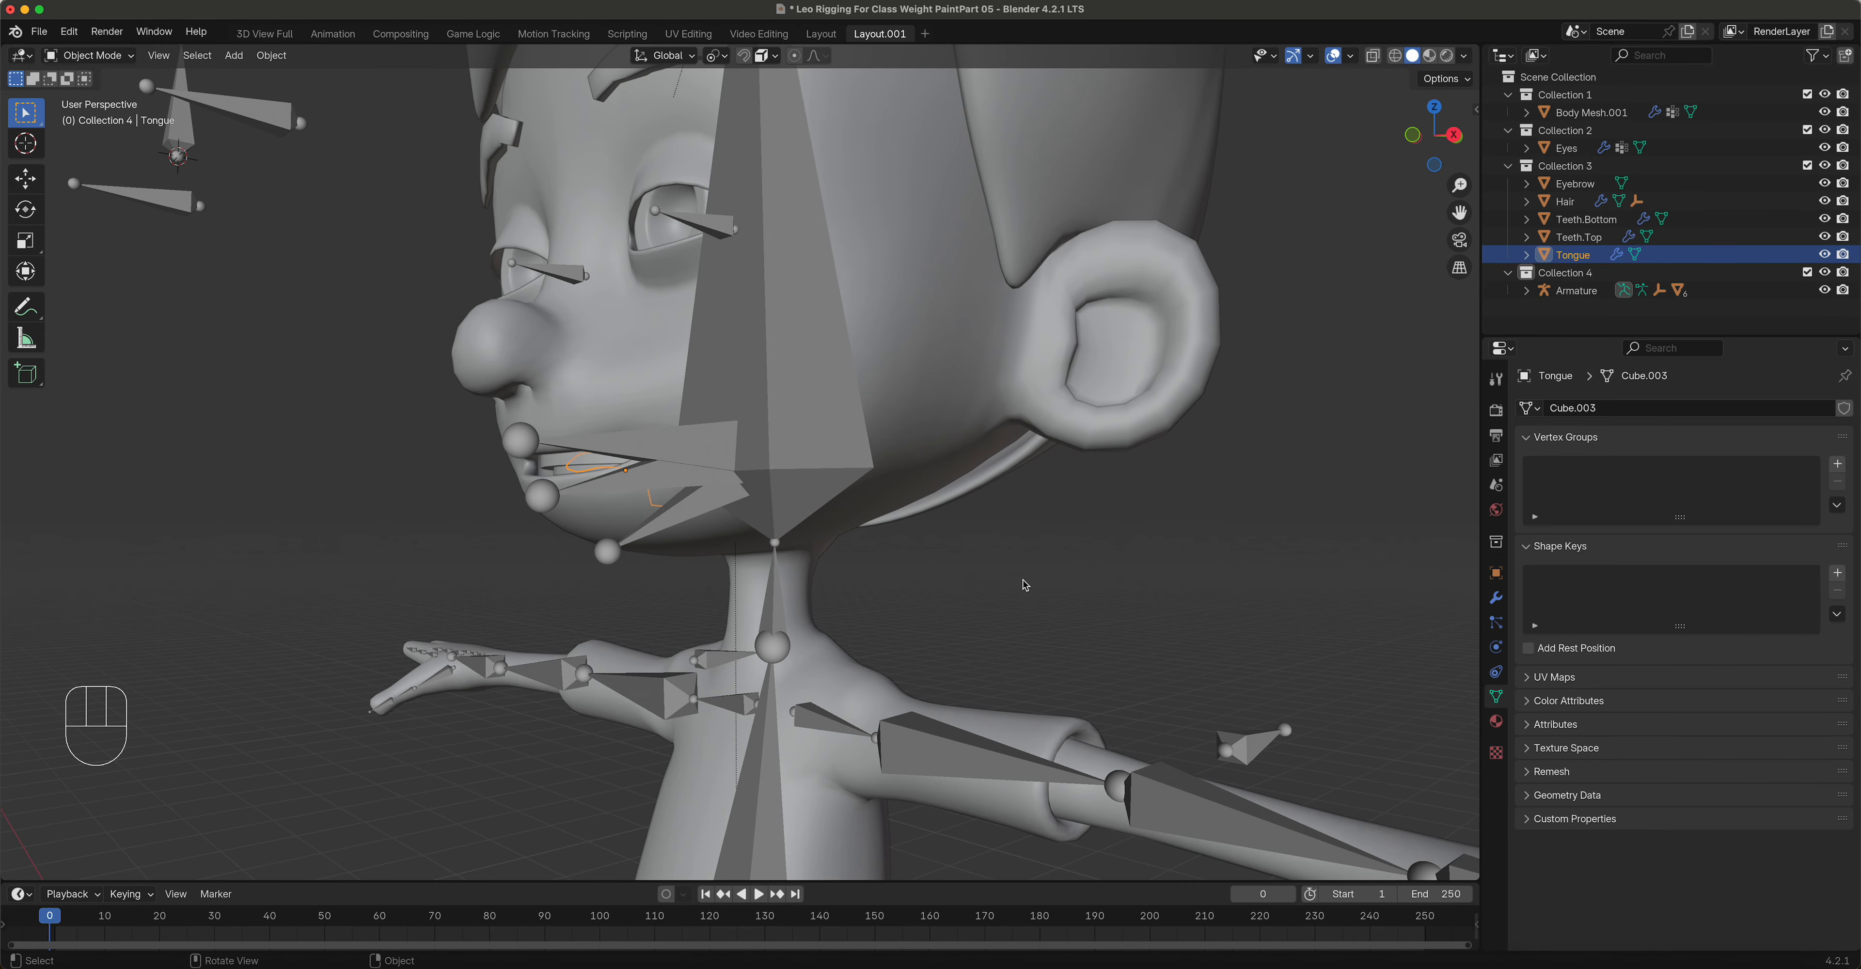
shift+click(1248, 758)
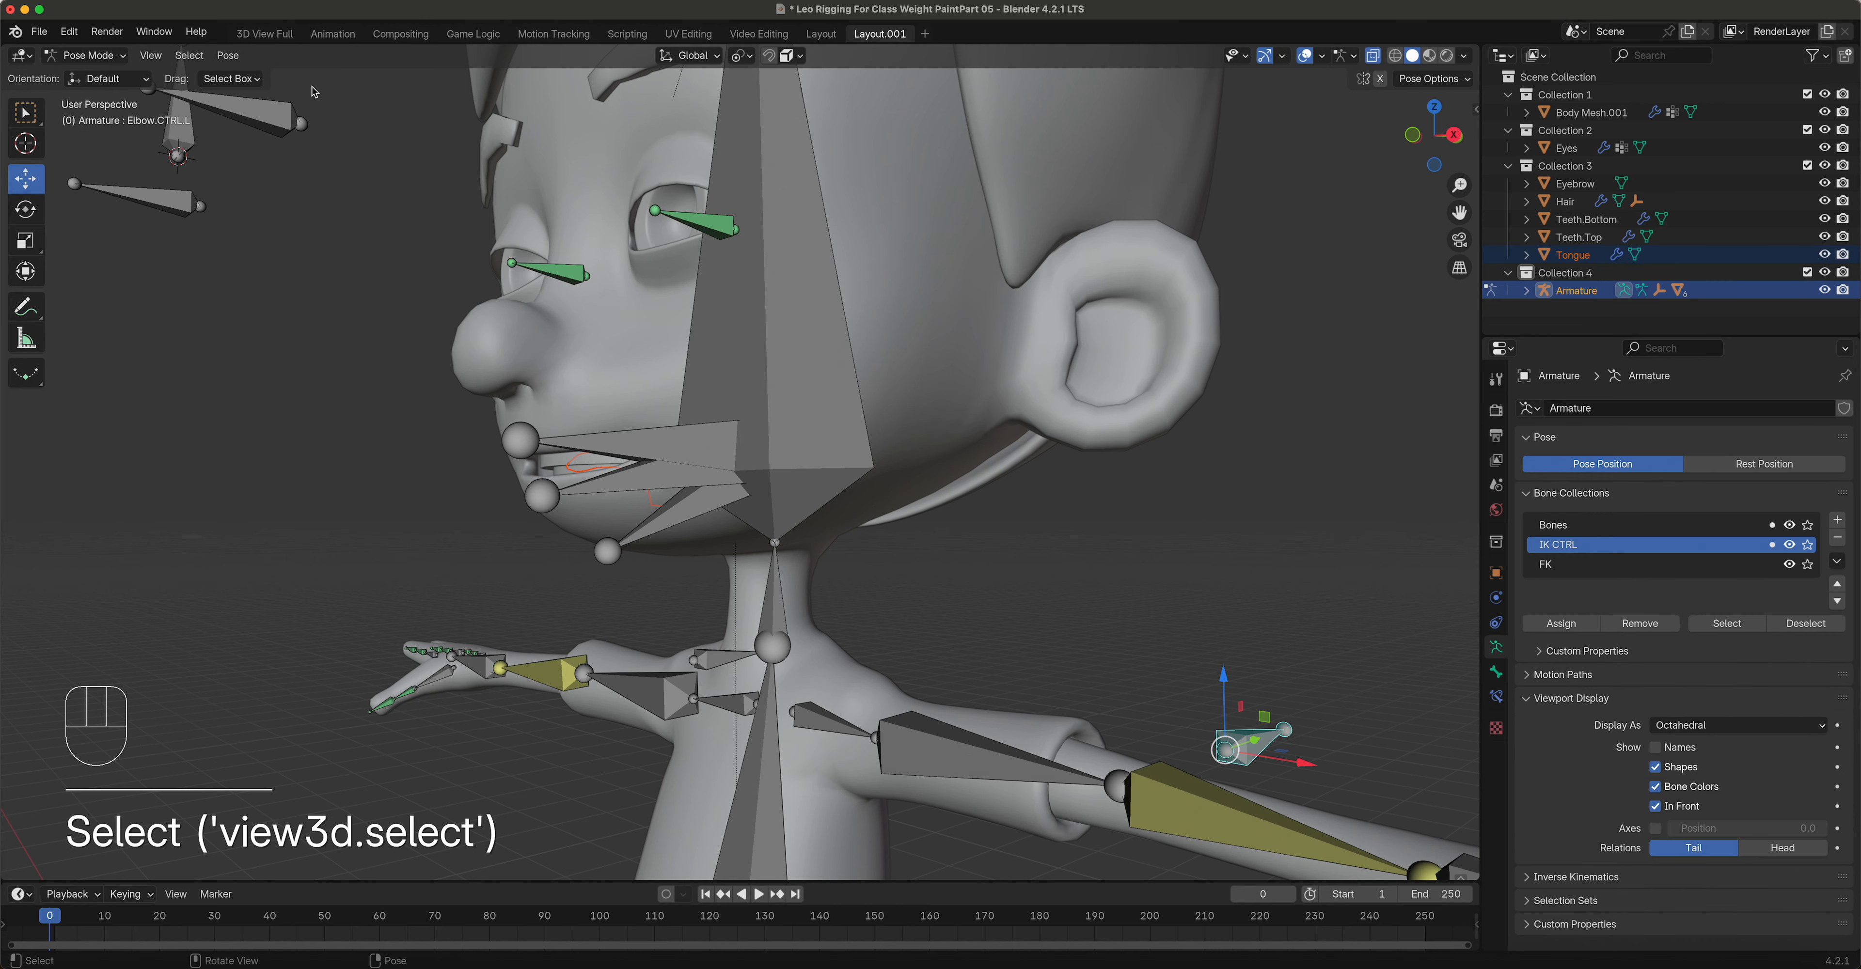
click(94, 56)
click(87, 72)
click(304, 269)
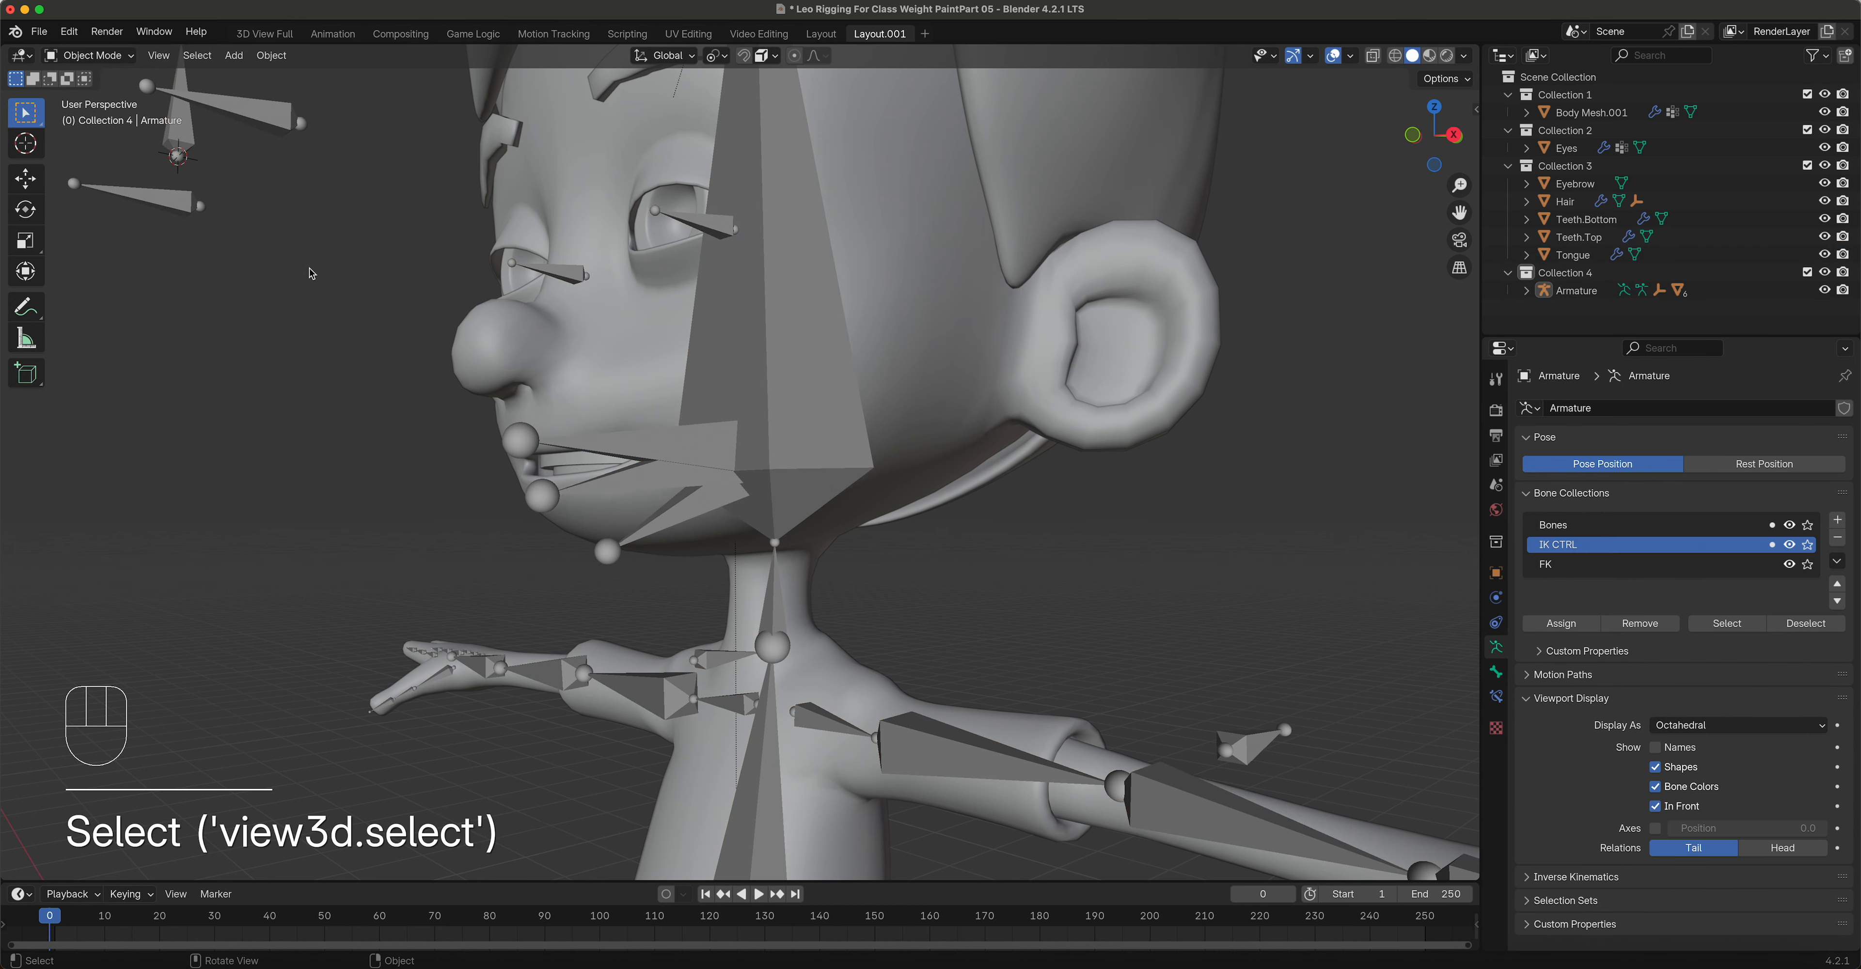
Step: Select the Tongue object with the armature active in Pose Mode and parent it to the Head bone using the Bone option
click(1596, 257)
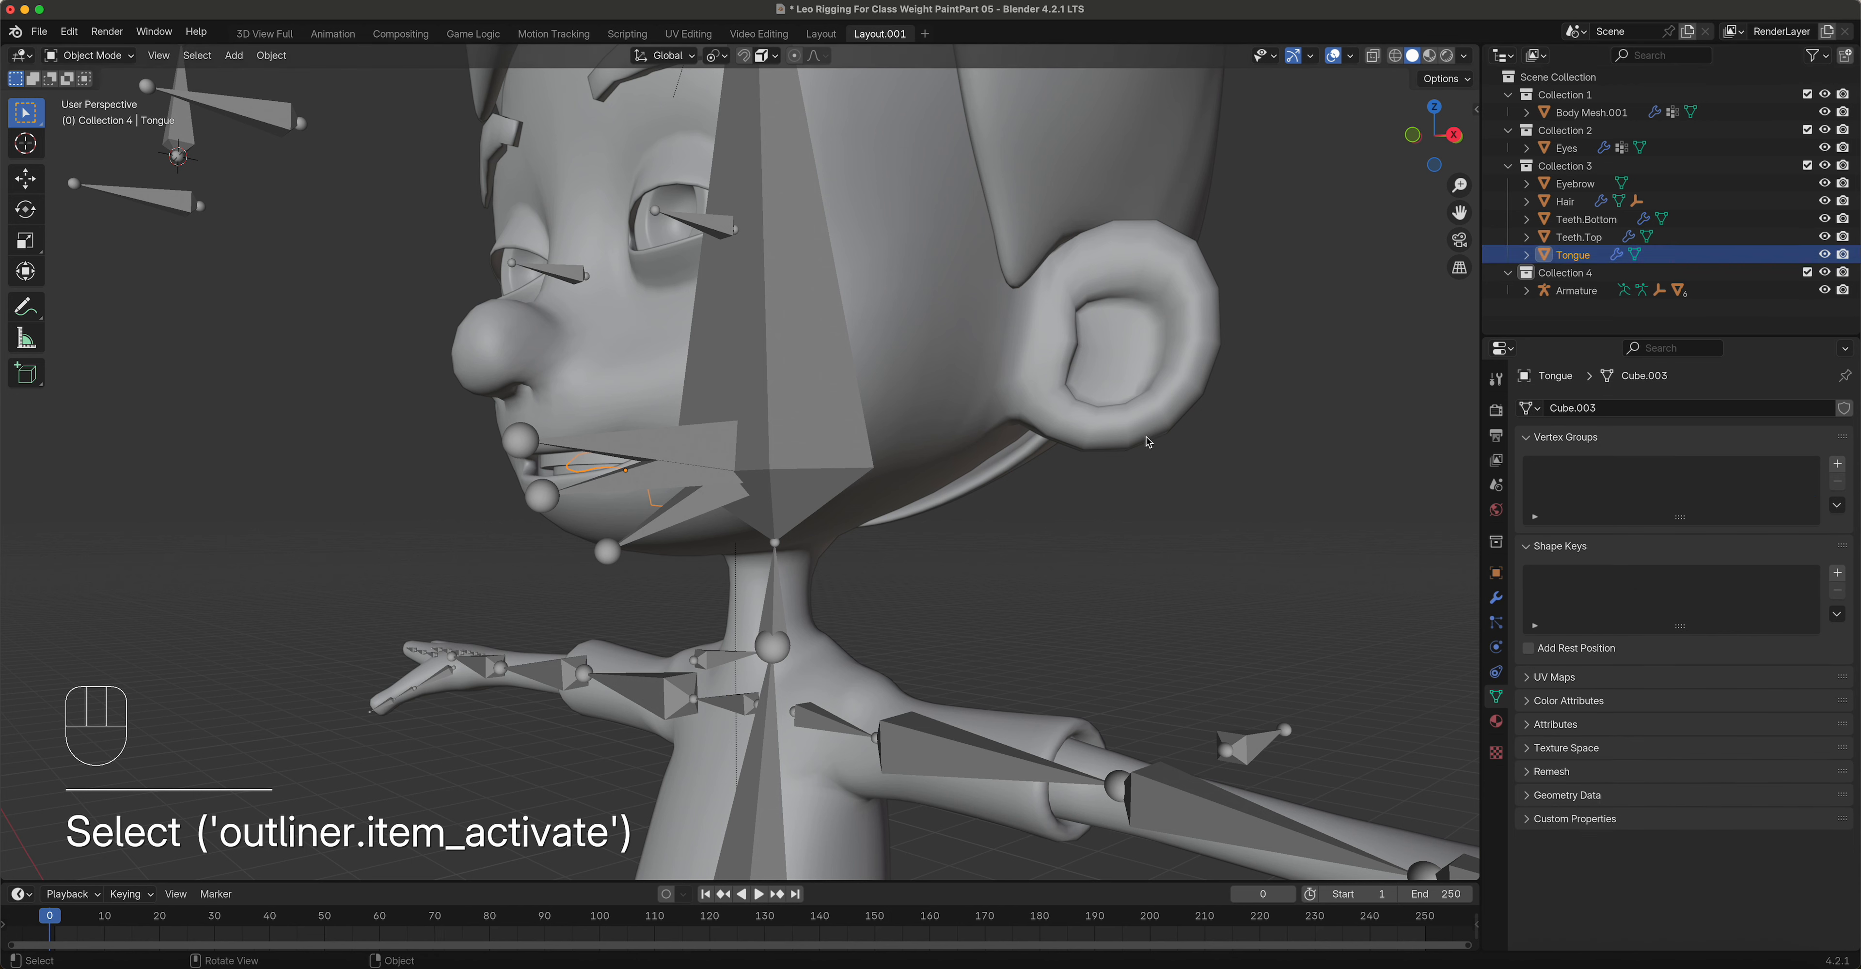
shift+click(1247, 752)
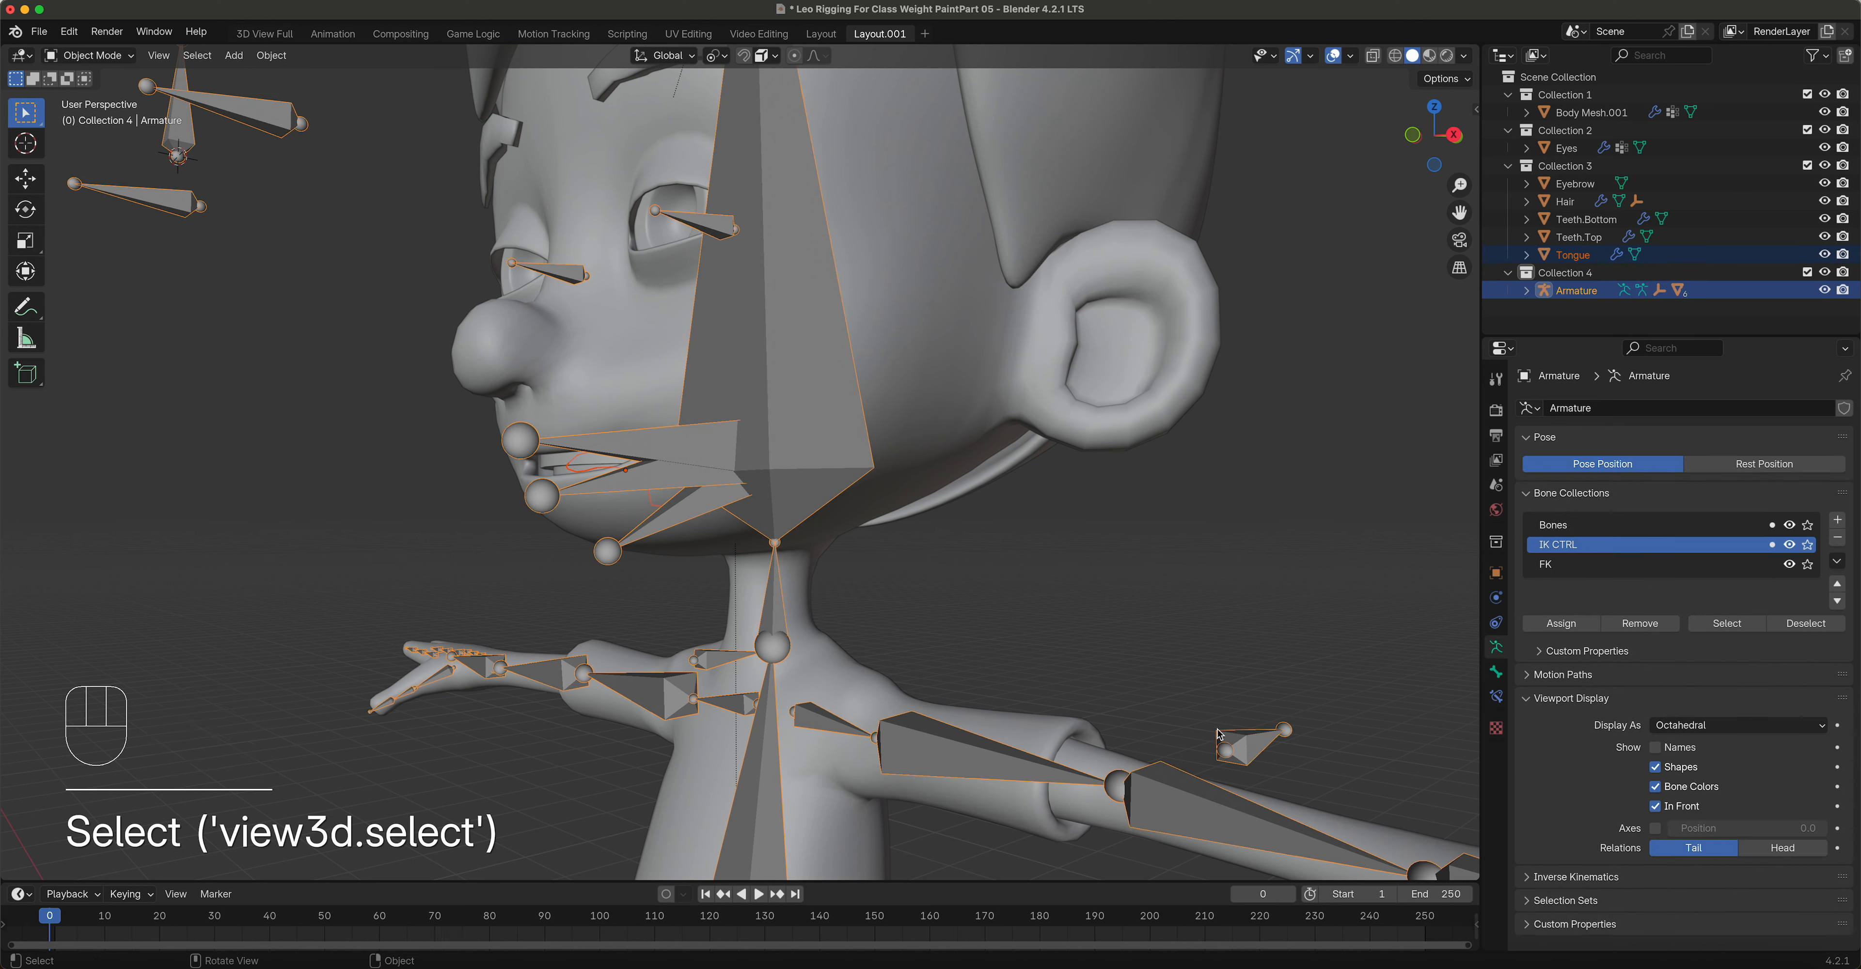
click(89, 55)
click(86, 114)
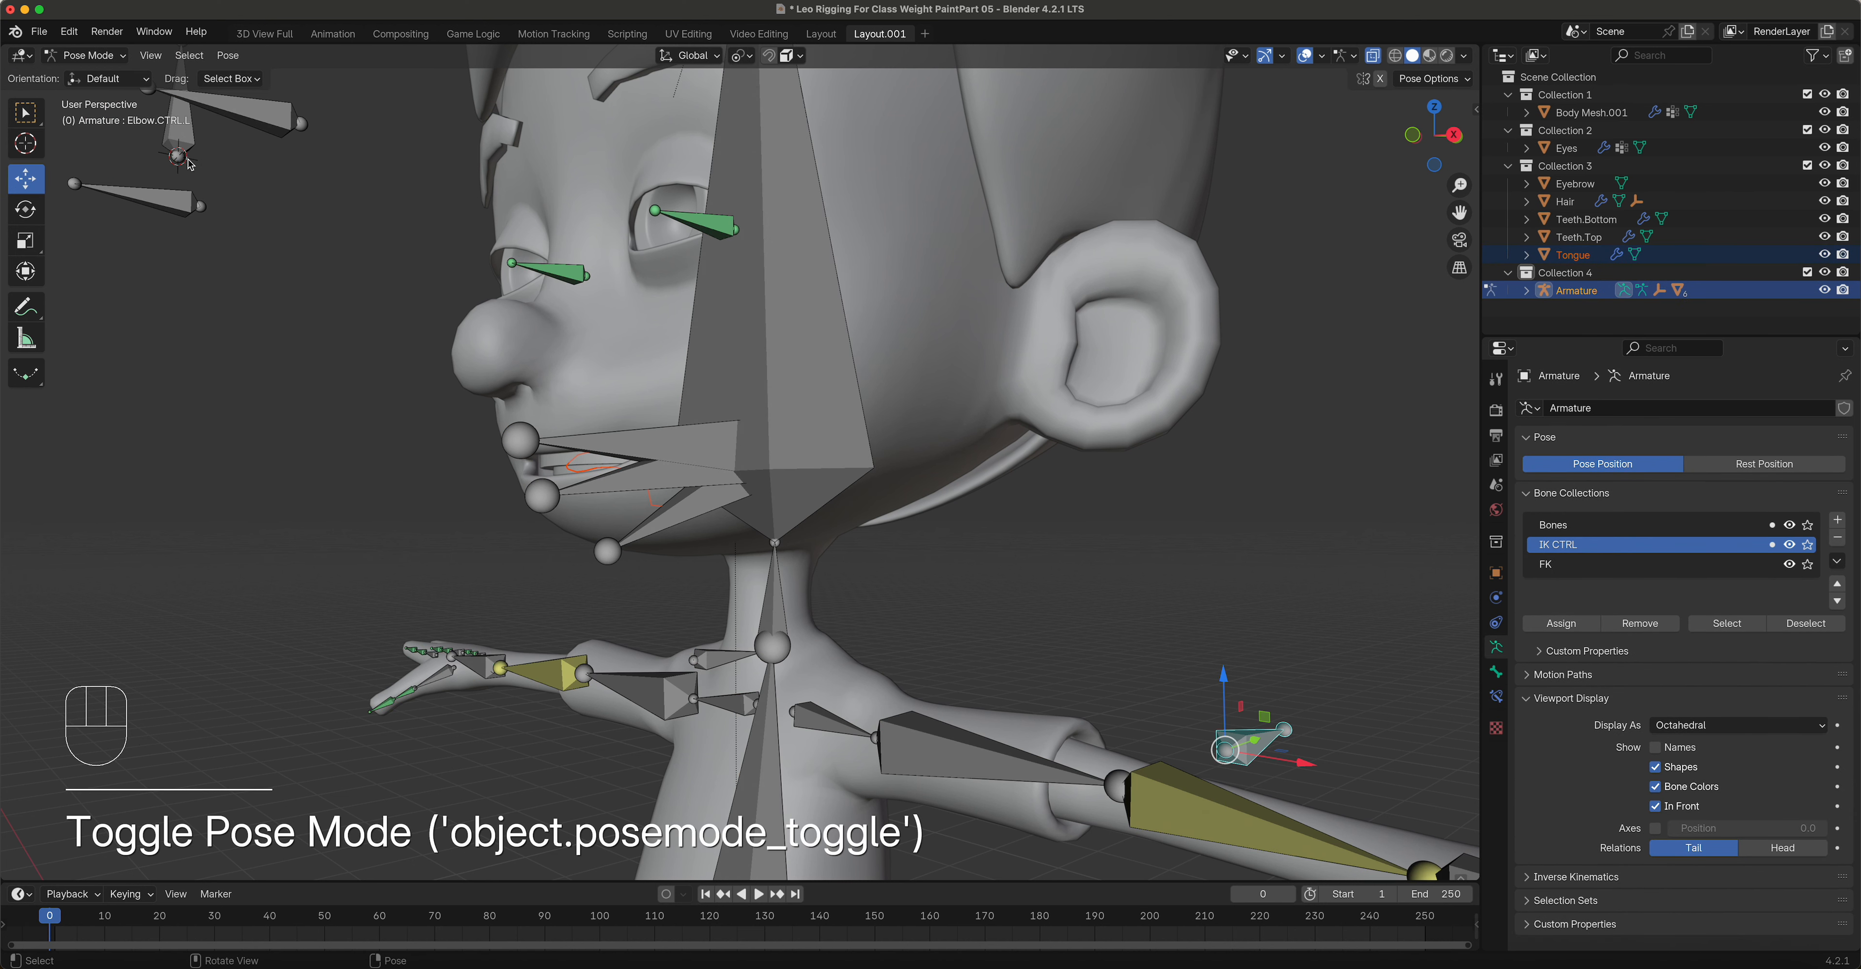
click(783, 366)
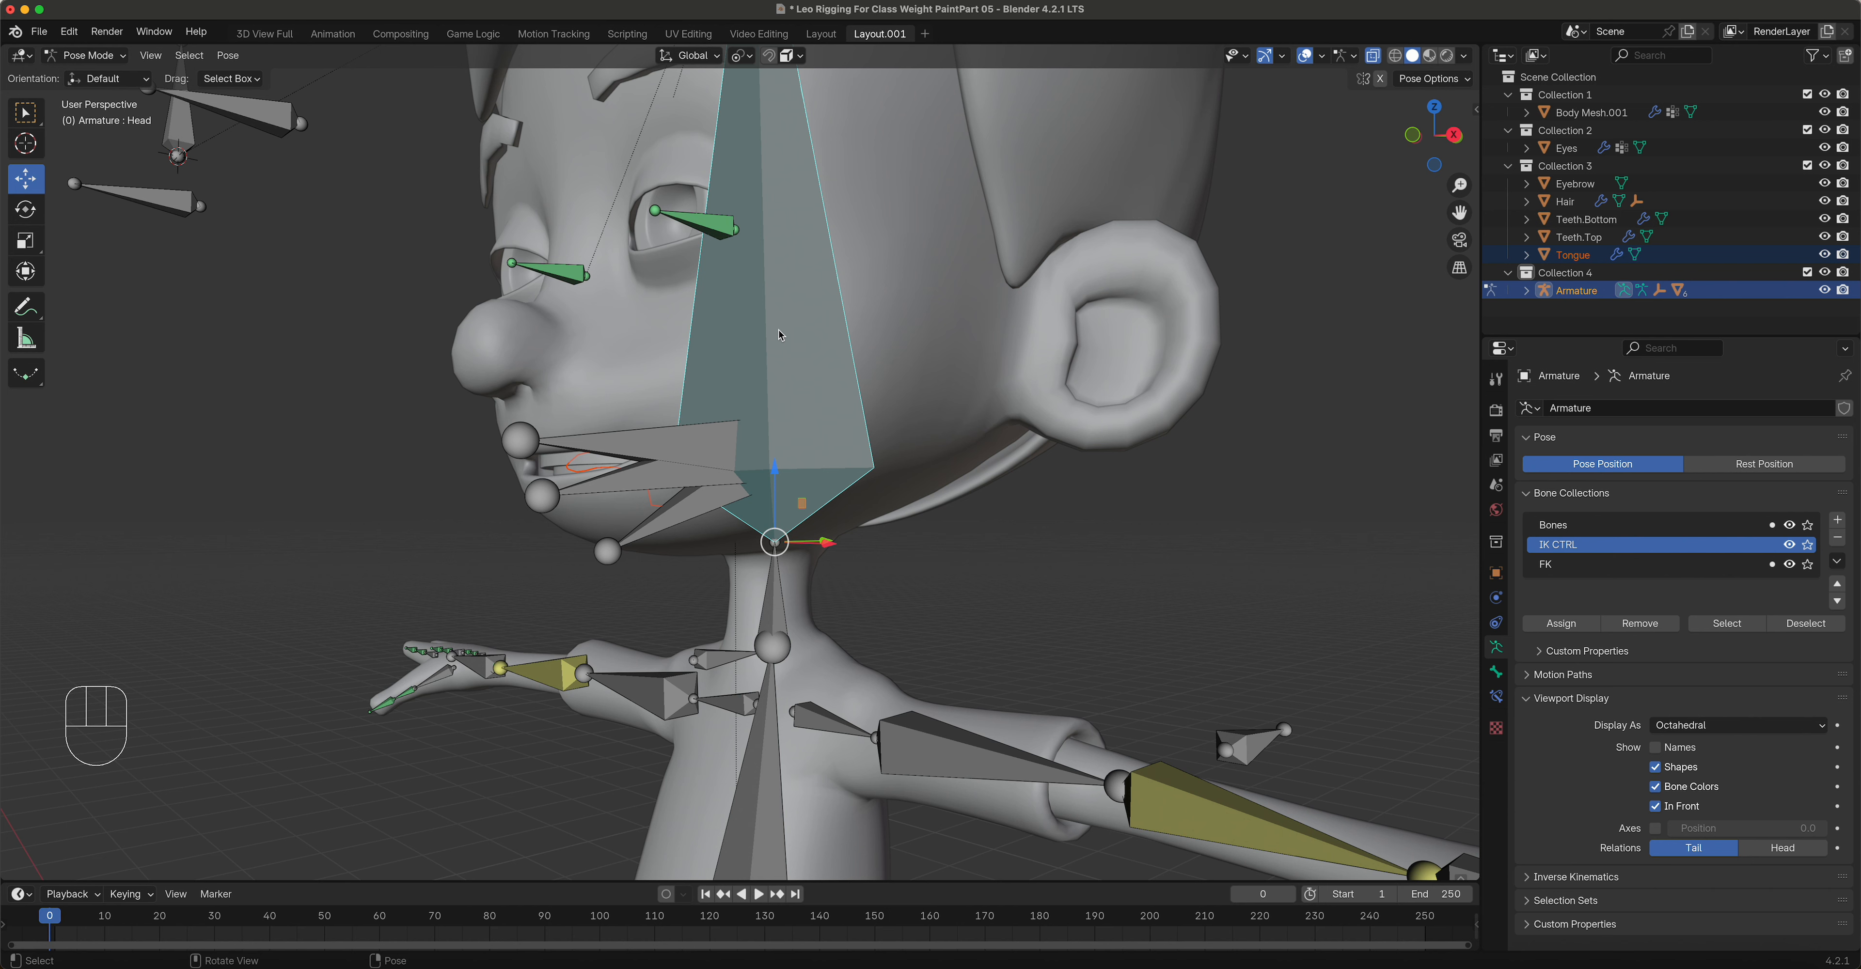
key(ctrl+p)
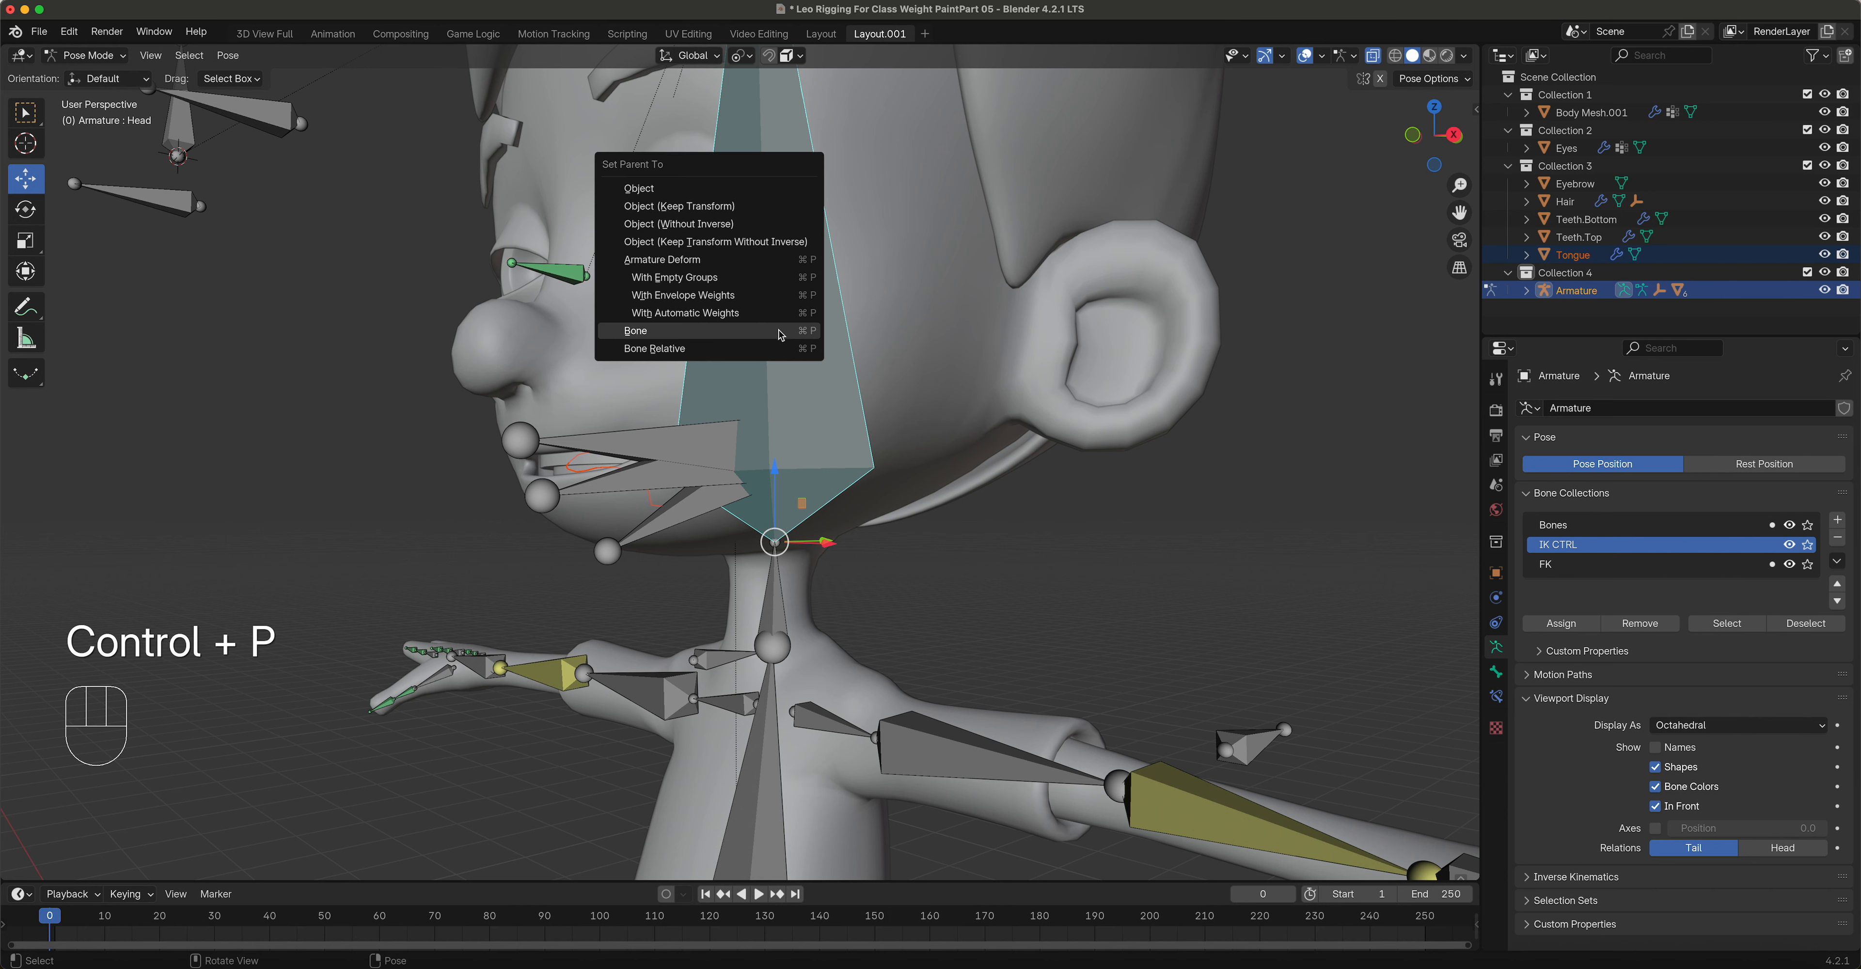
click(781, 336)
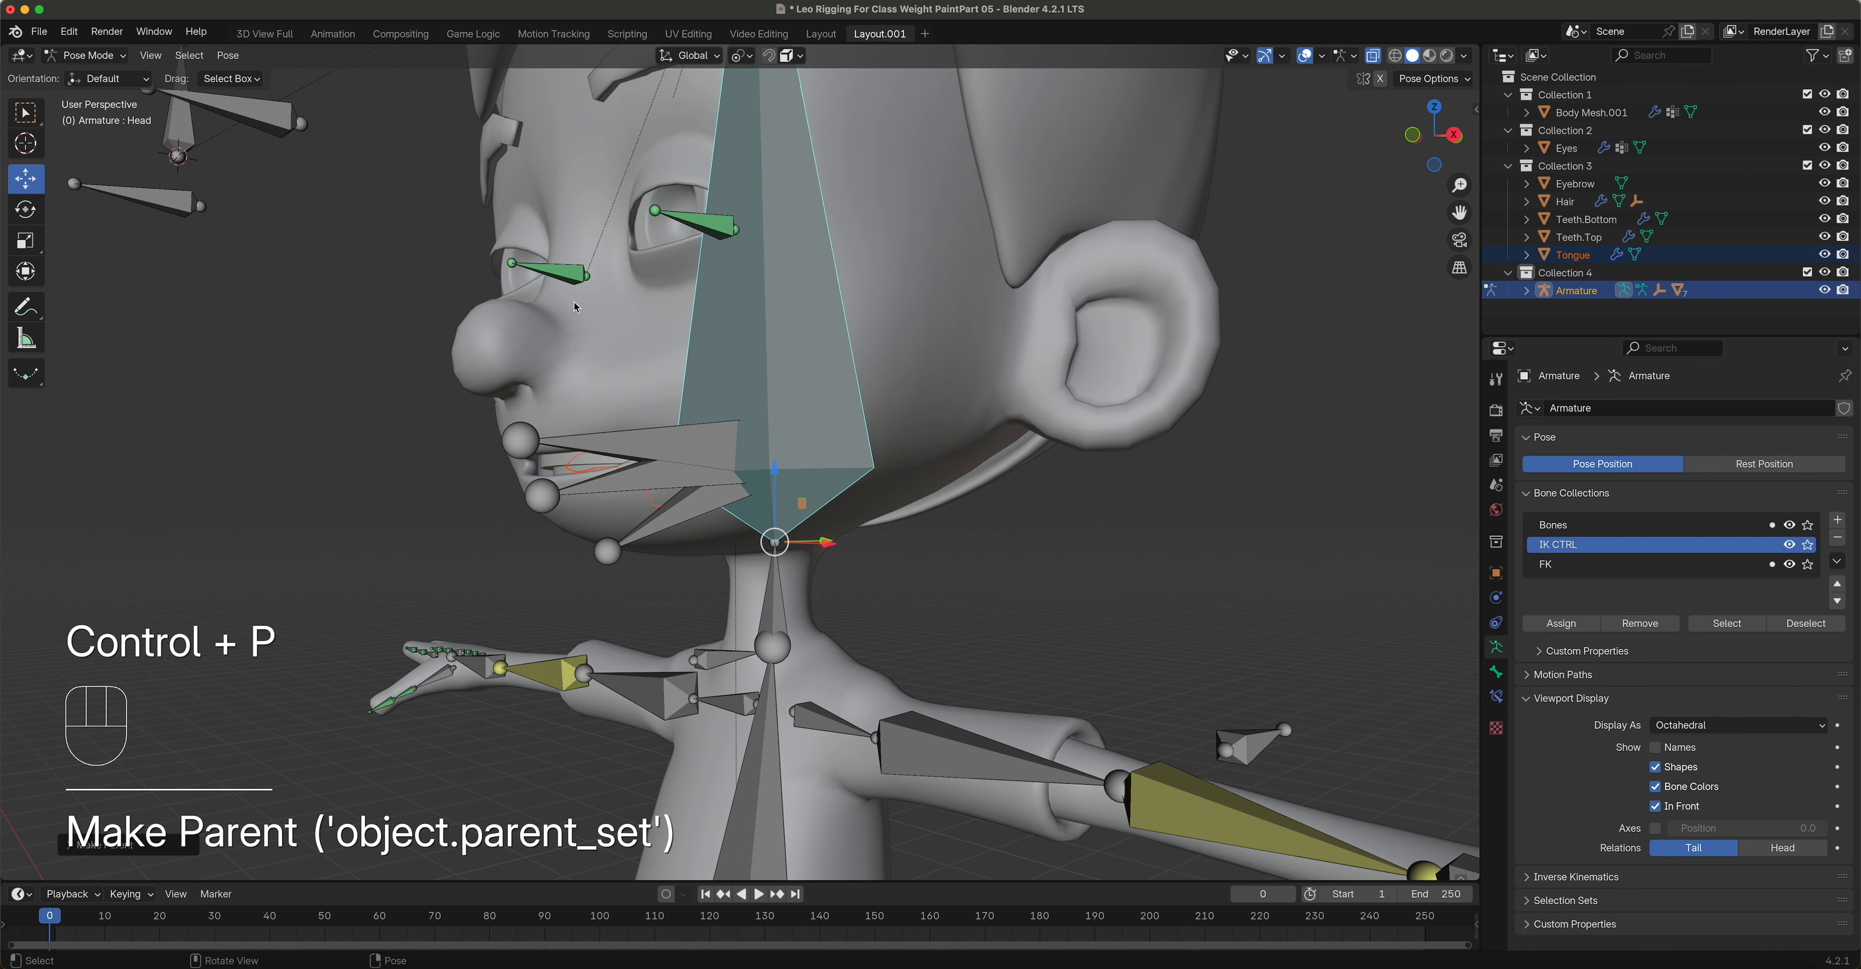
Step: In Object Mode, clear the selection, select only the armature and put it back into Pose Mode
click(87, 55)
click(90, 68)
click(619, 428)
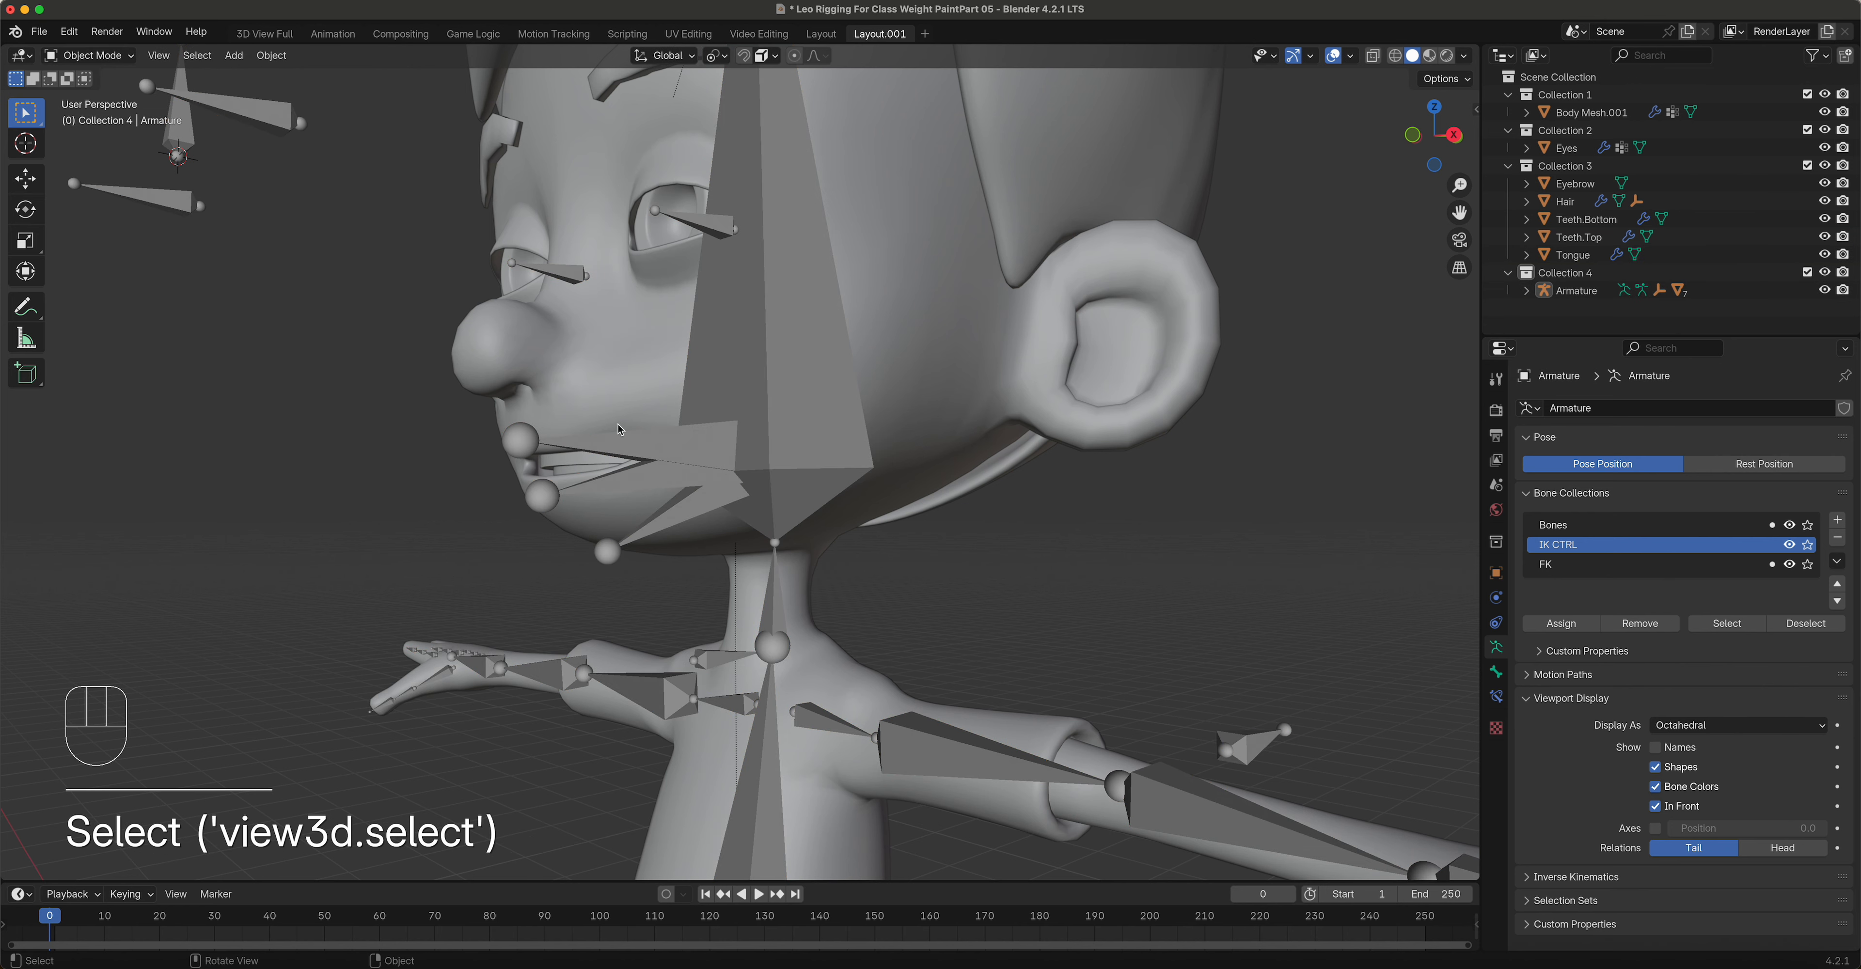
click(813, 455)
click(94, 57)
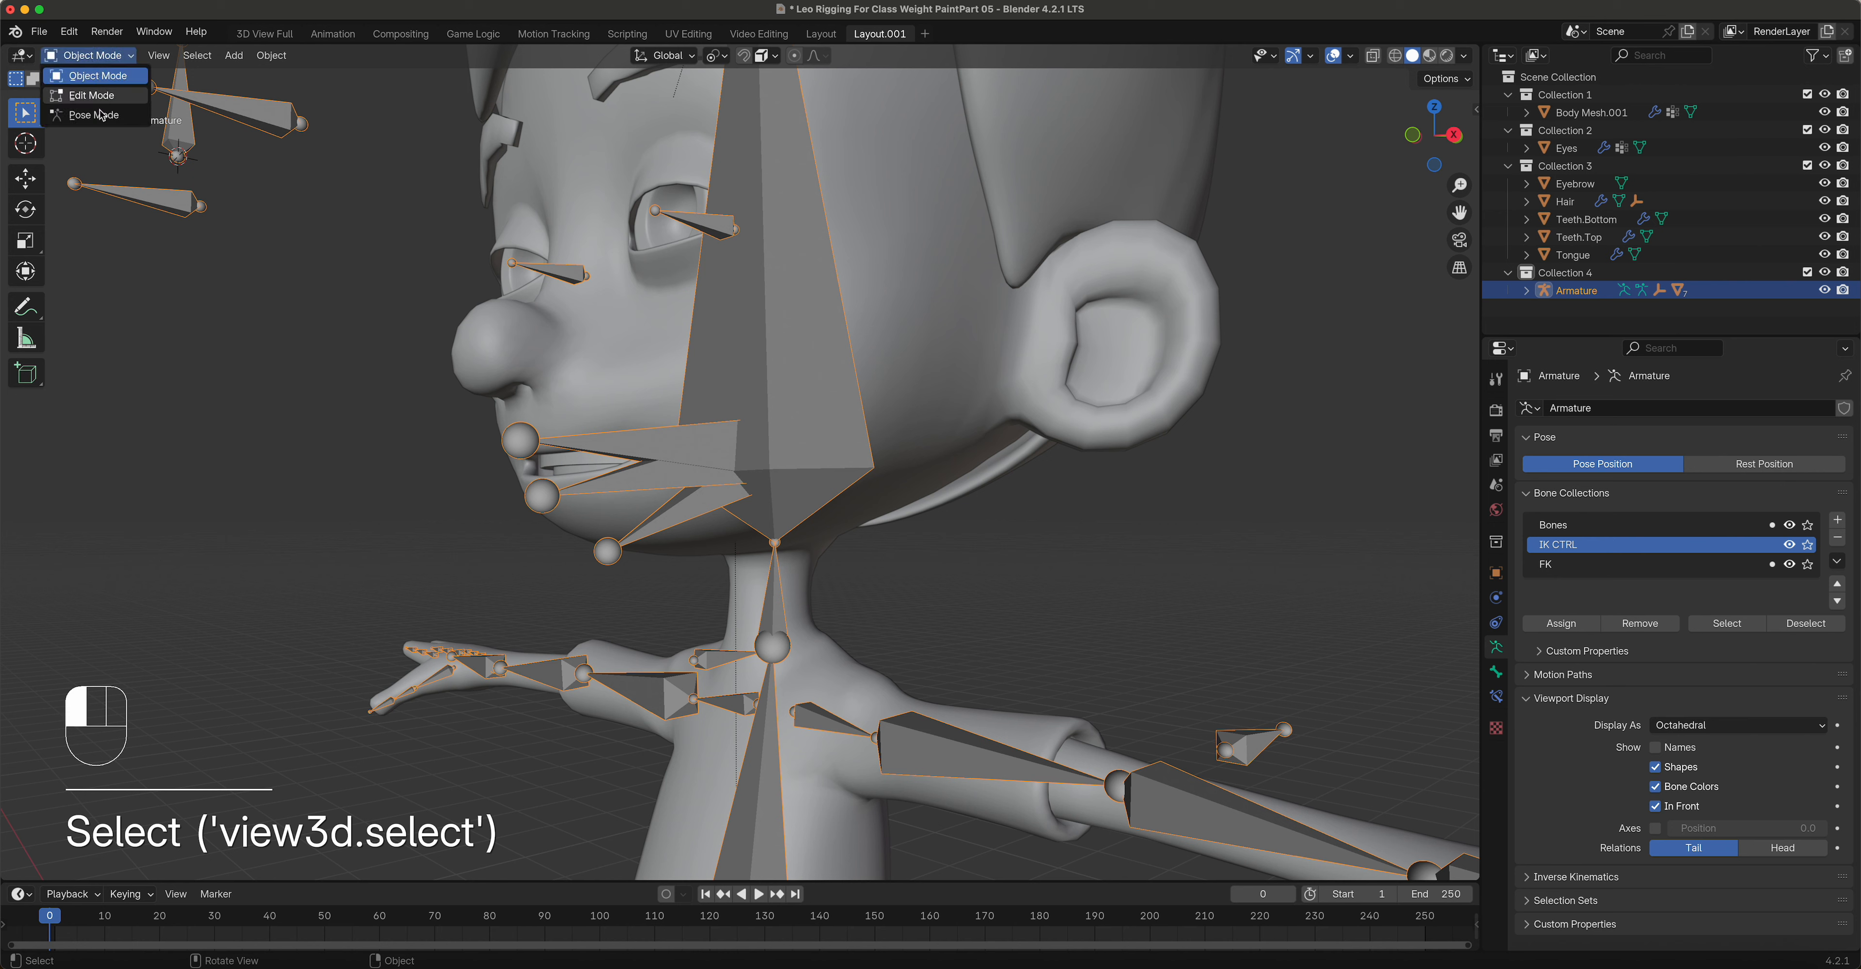
key(ctrl+Tab)
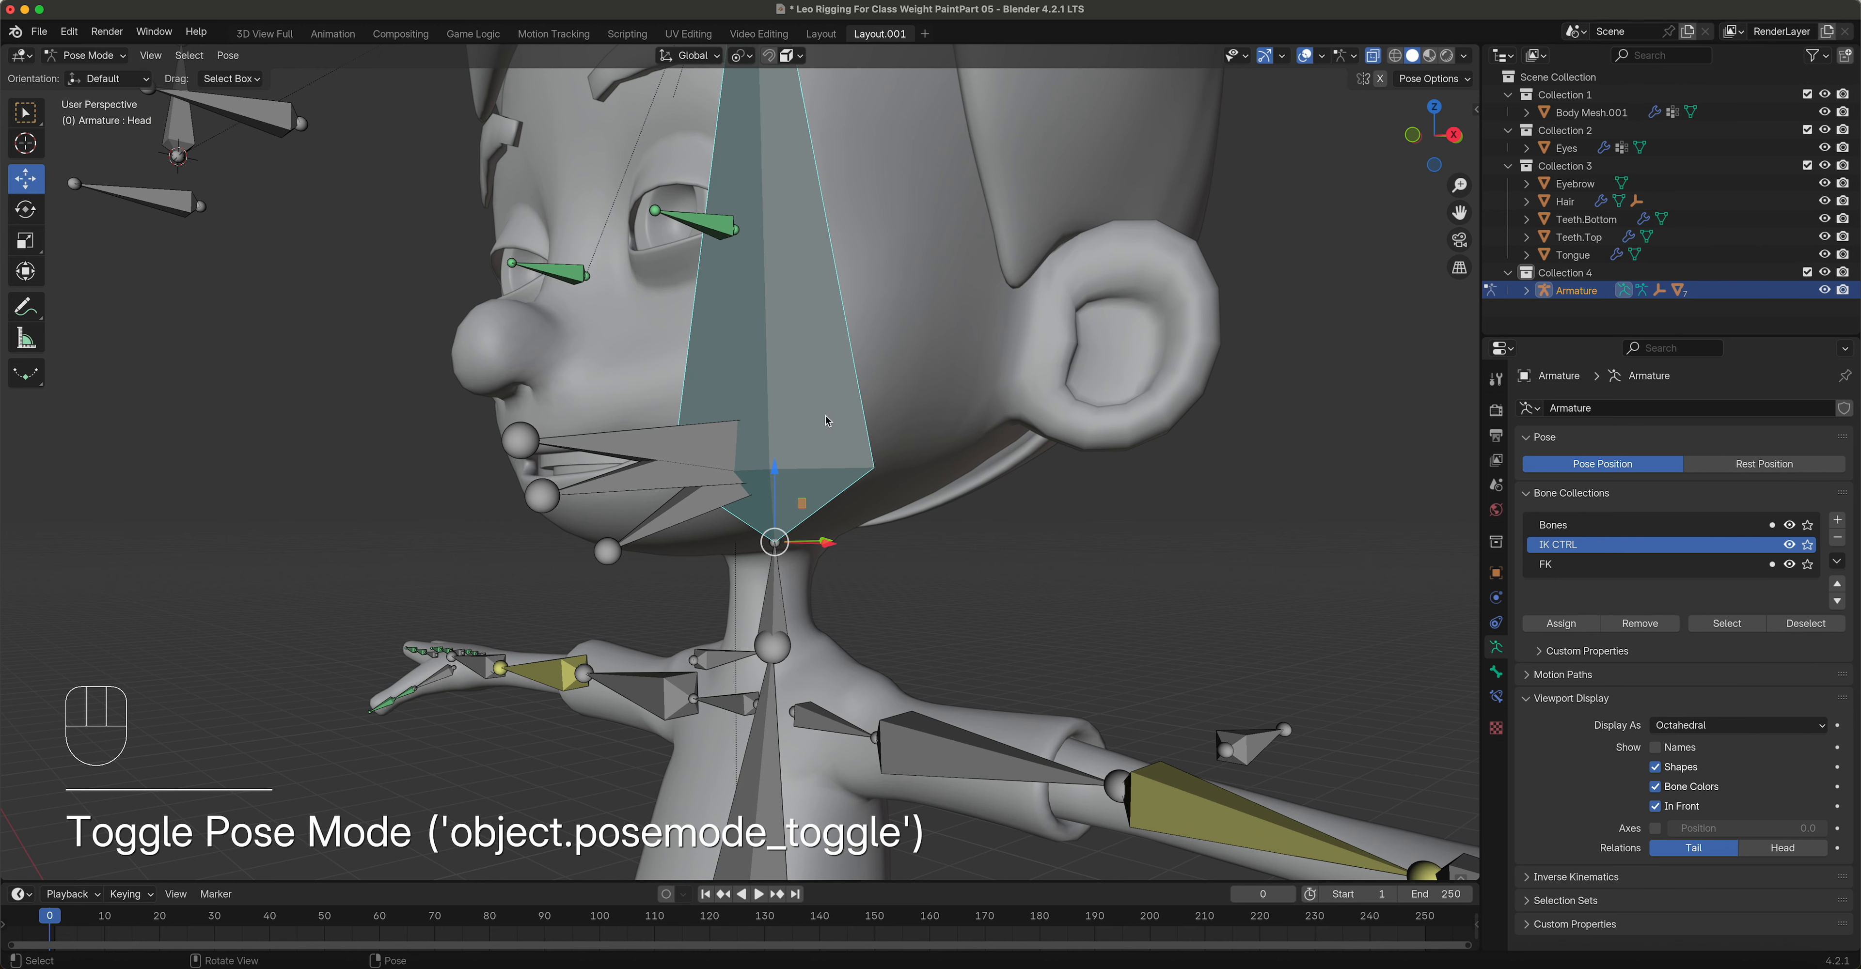
Step: Test the Jaw bone with a free rotation and cancel it
click(703, 519)
key(r)
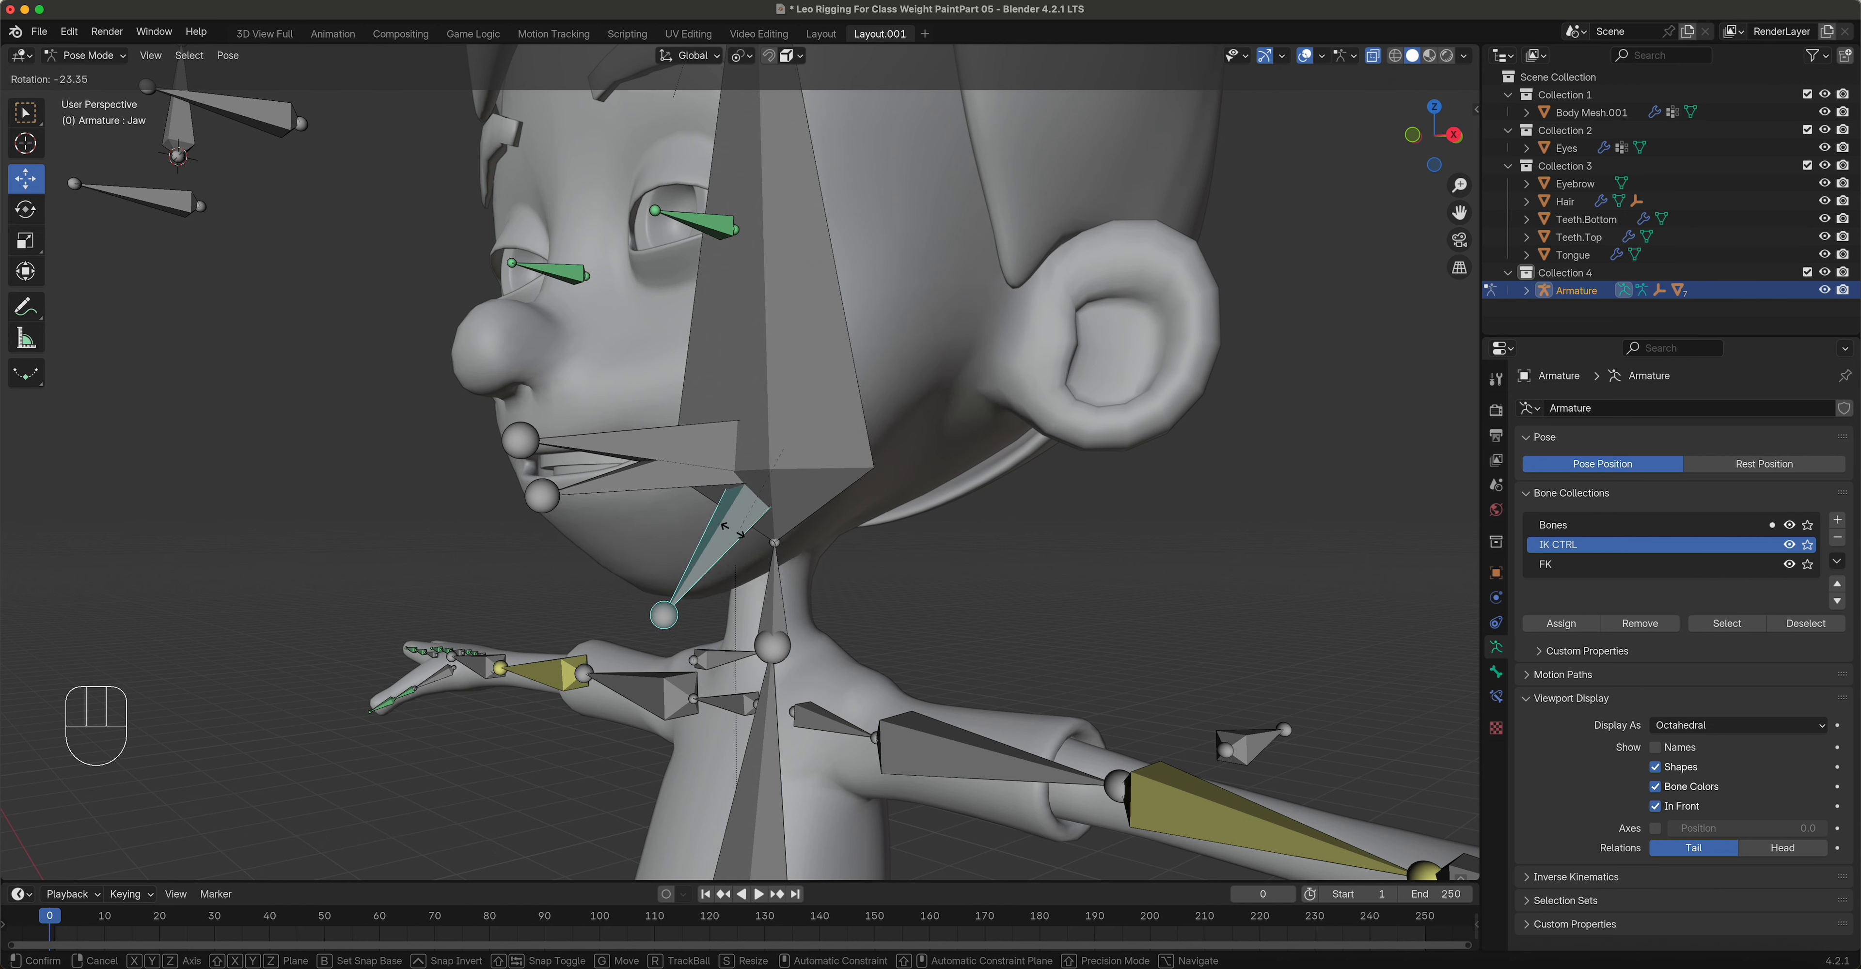
click(910, 426)
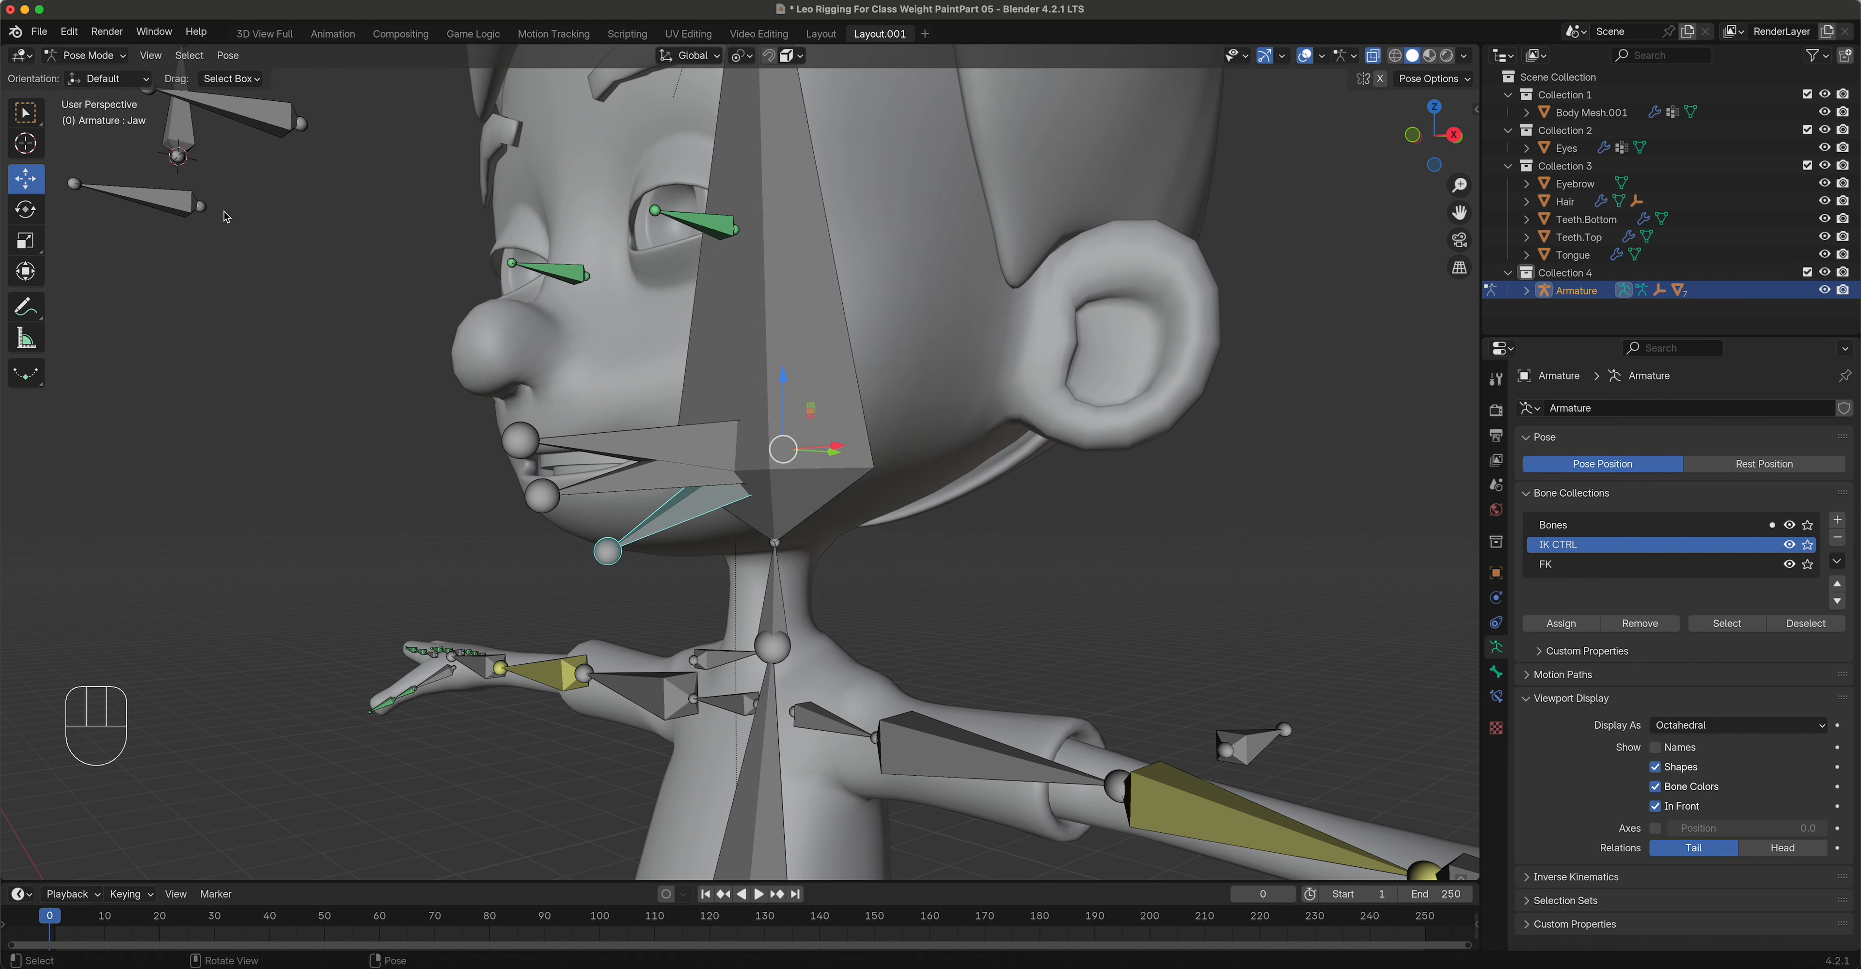
Step: In the right side view, rotate the Bottom_Lip bone downward to open the mouth and check the lower teeth
click(90, 63)
click(652, 484)
key(KP_3)
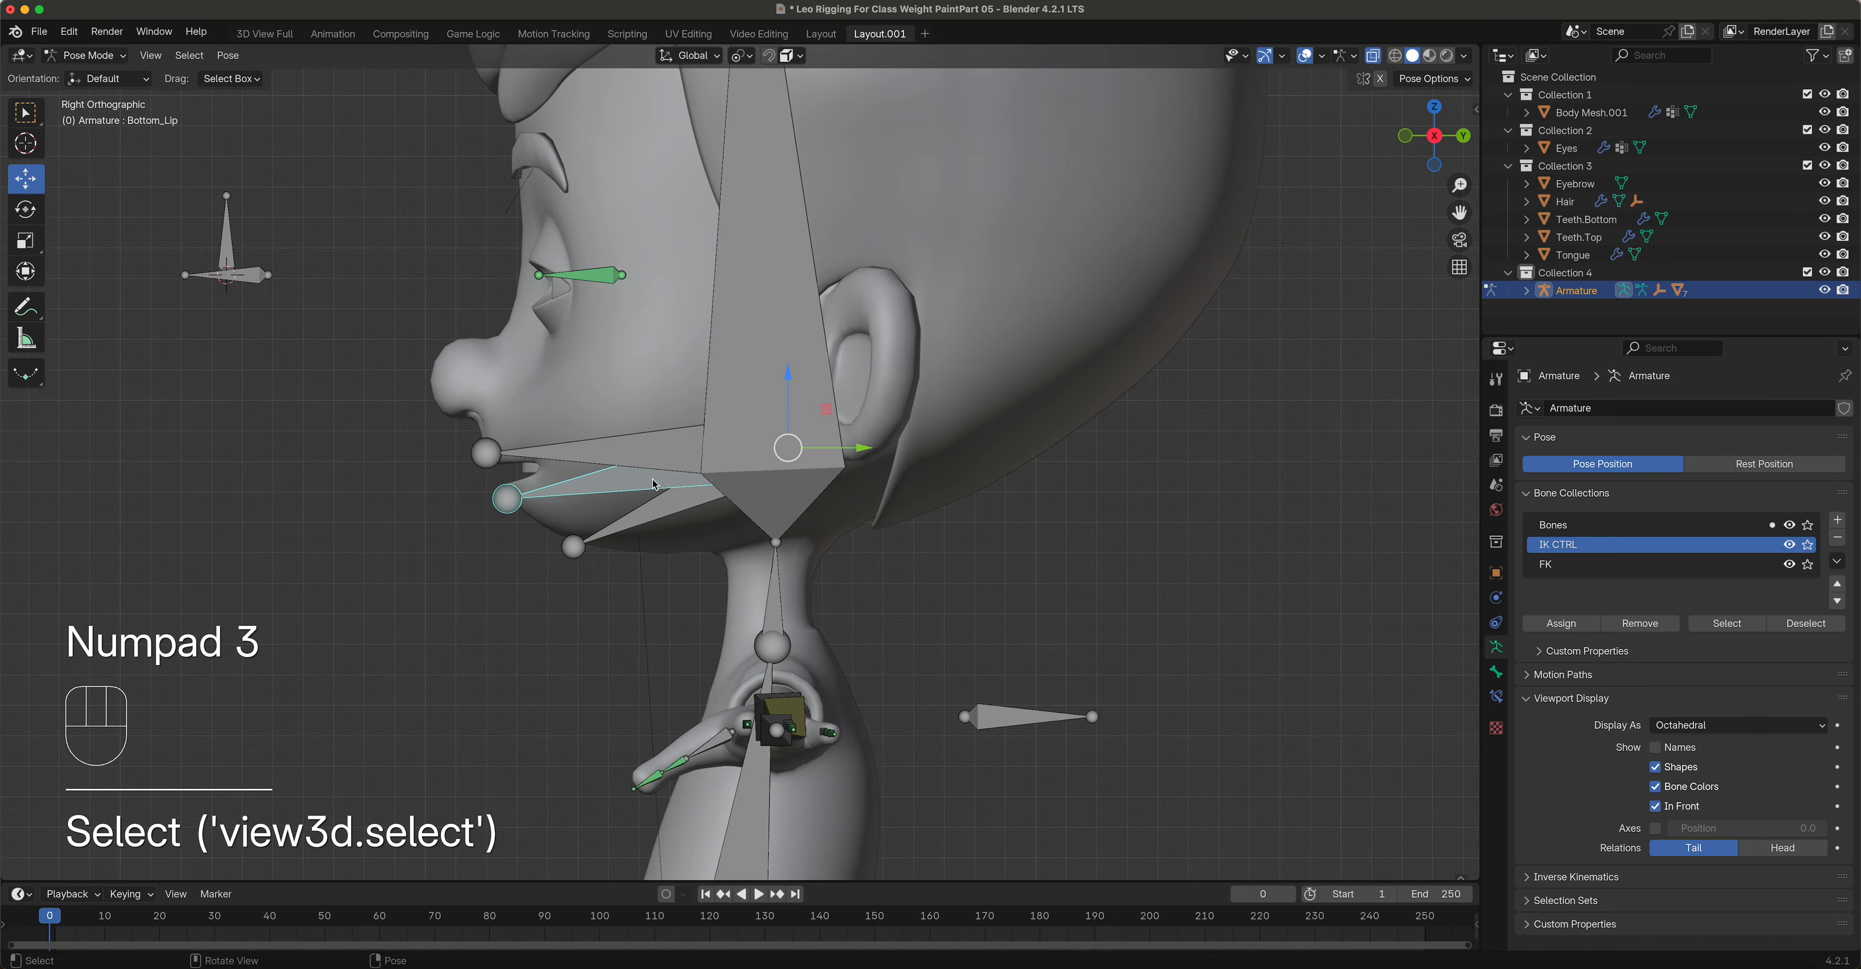
key(r)
middle_drag(650, 535, 640, 478)
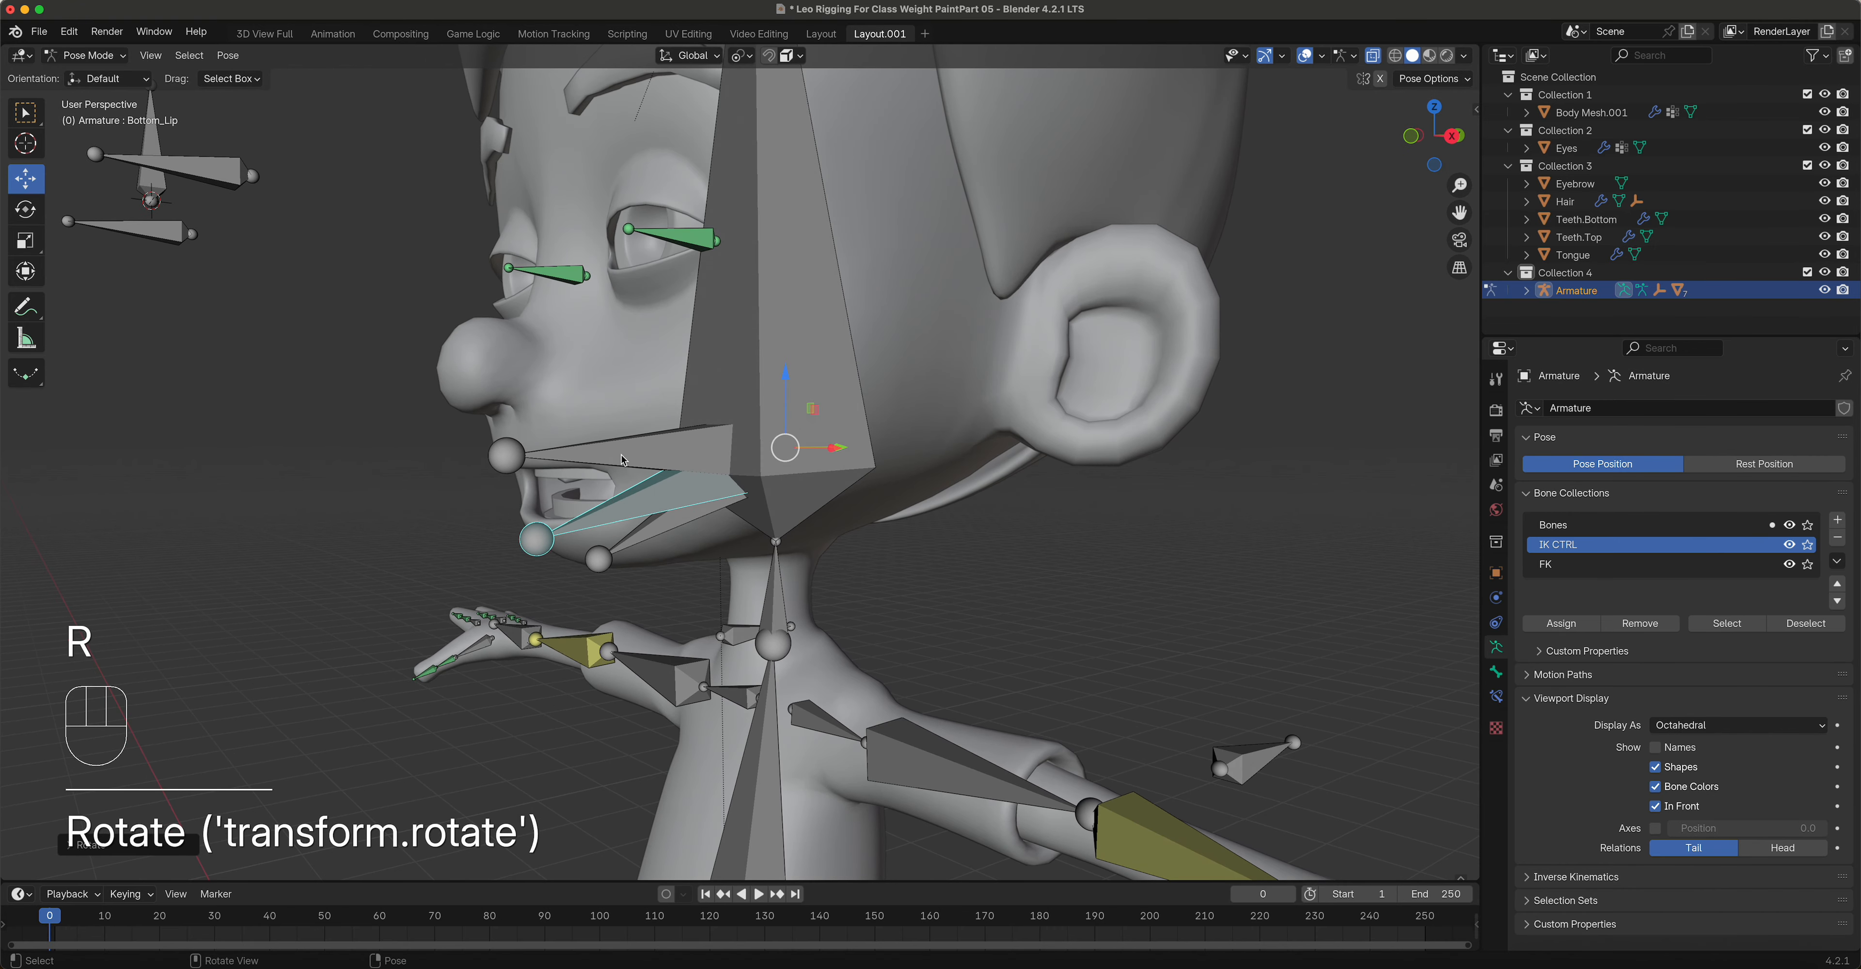
Step: Test rotating the Top_Lip bone about the global X axis and cancel the rotation
click(640, 478)
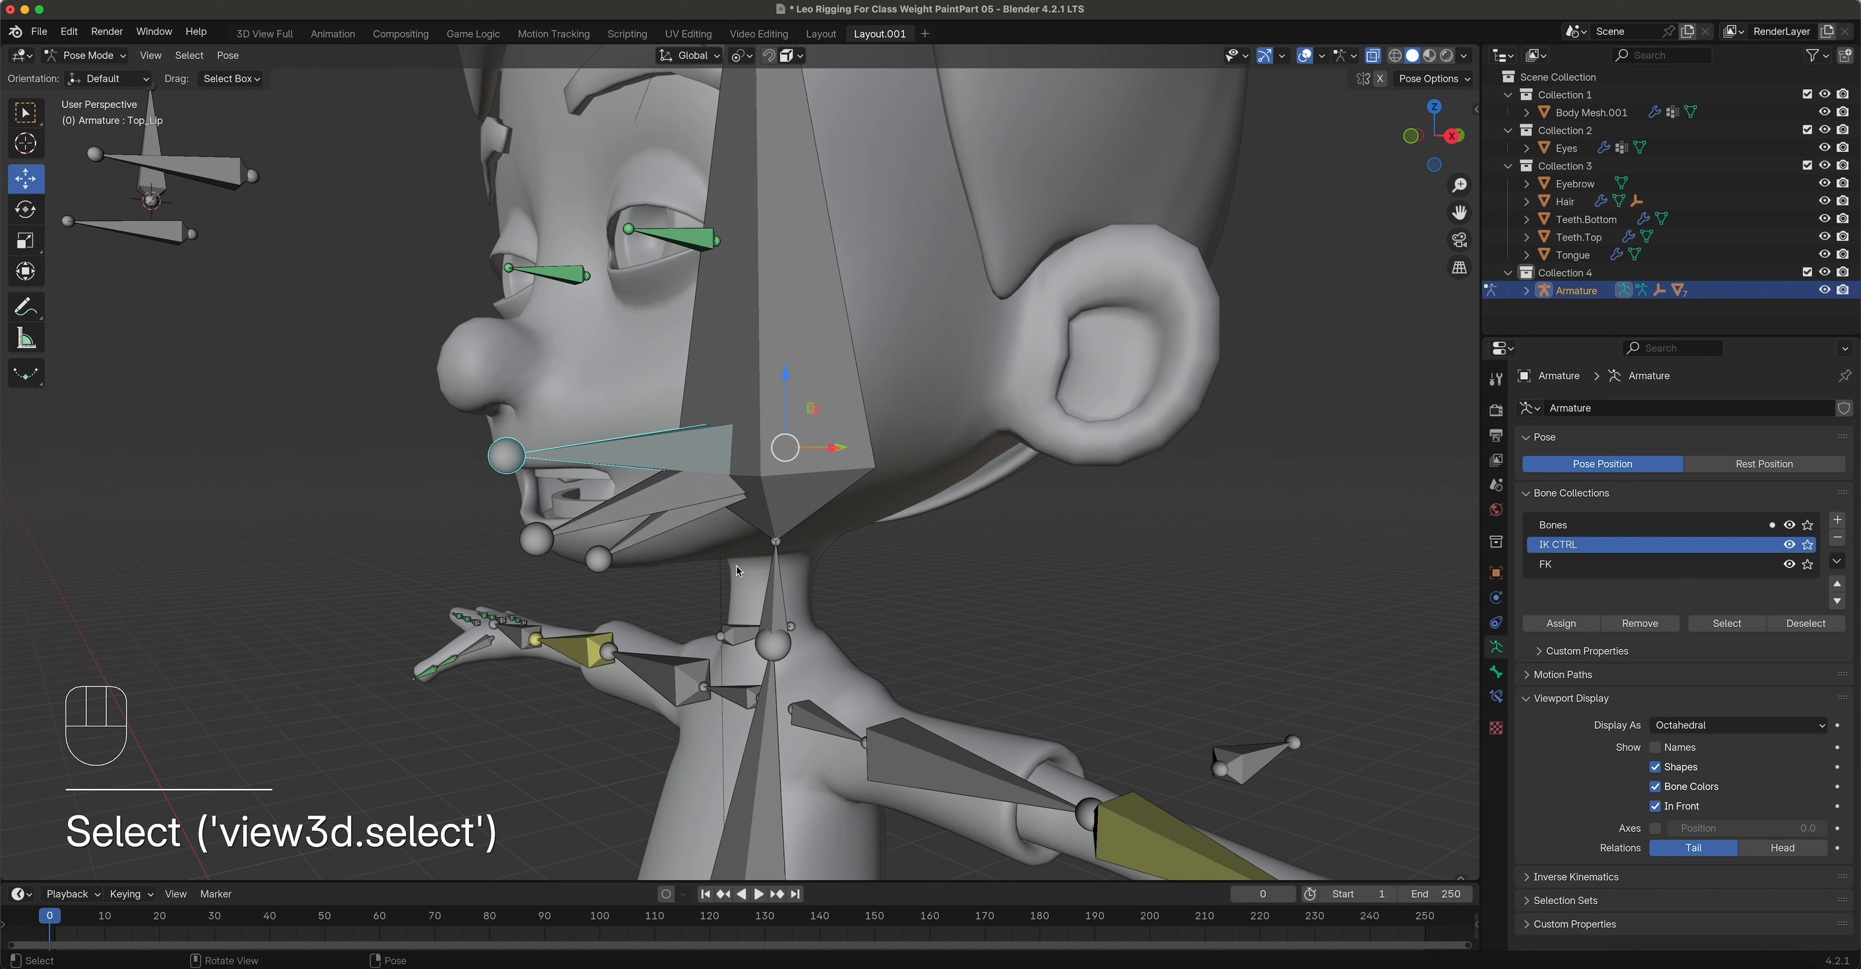
key(r)
key(x)
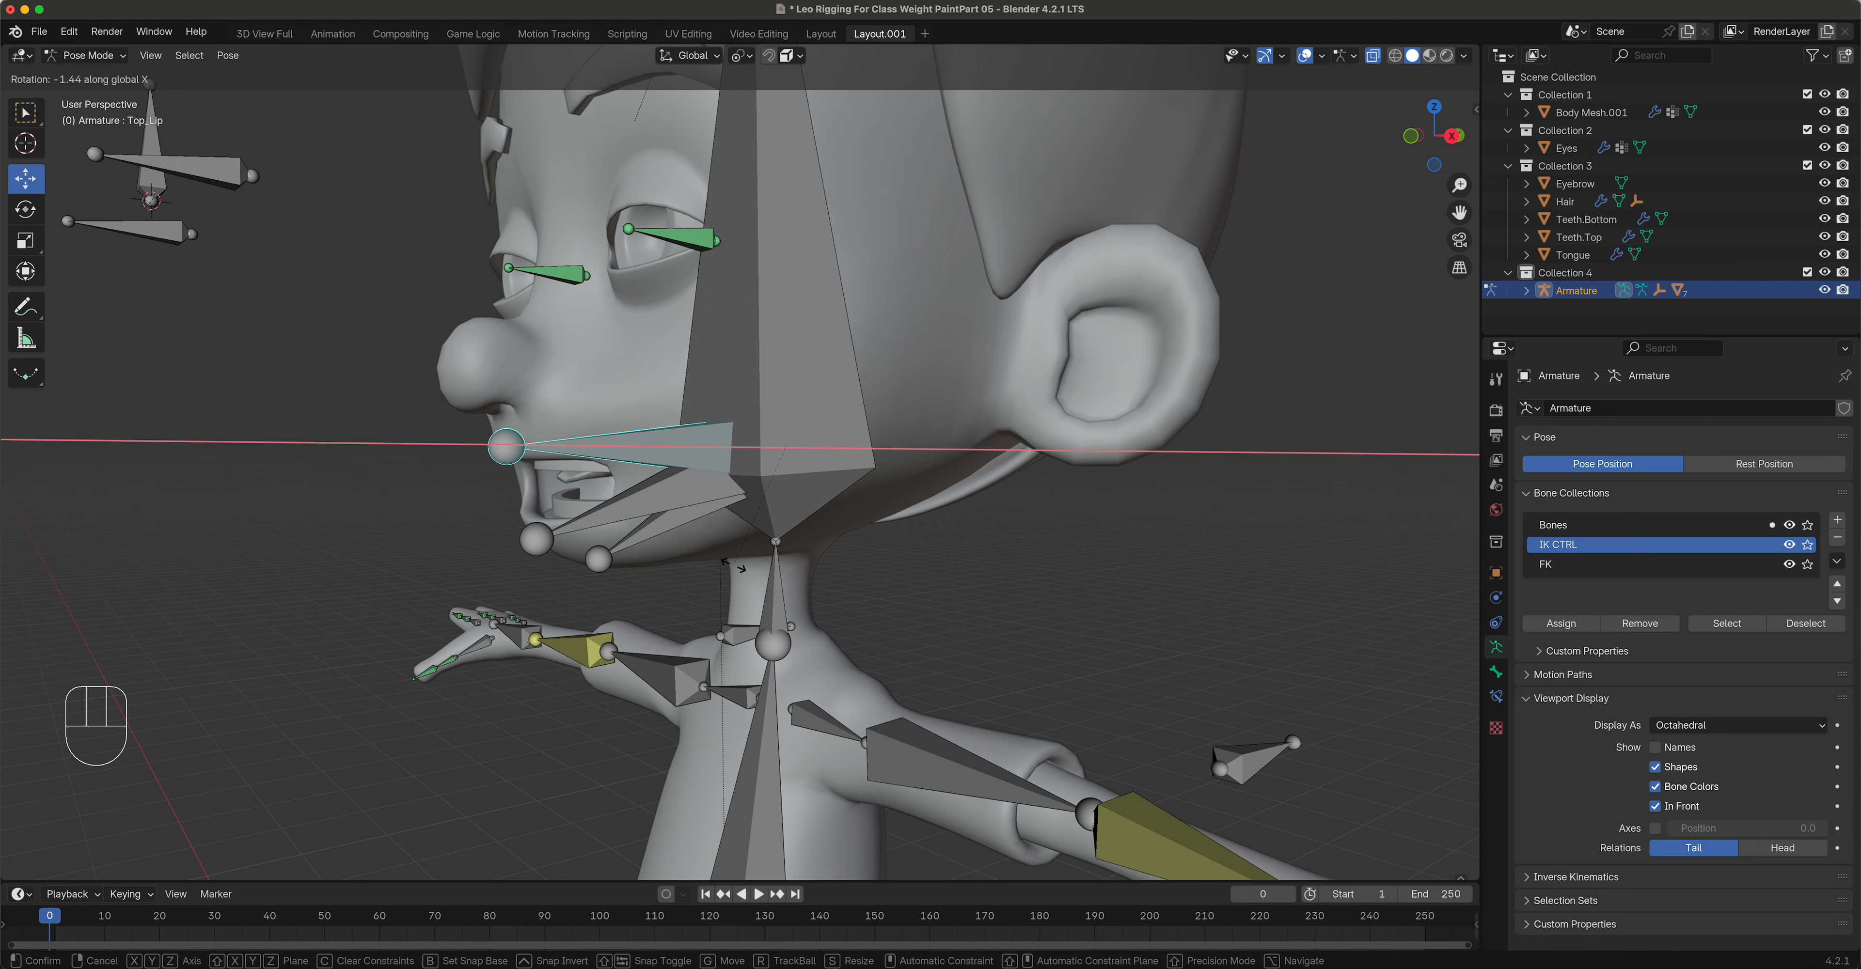
right_click(730, 564)
Step: Test rotating the Jaw bone about the global X axis and cancel the rotation
middle_drag(643, 565, 715, 549)
click(711, 539)
key(r)
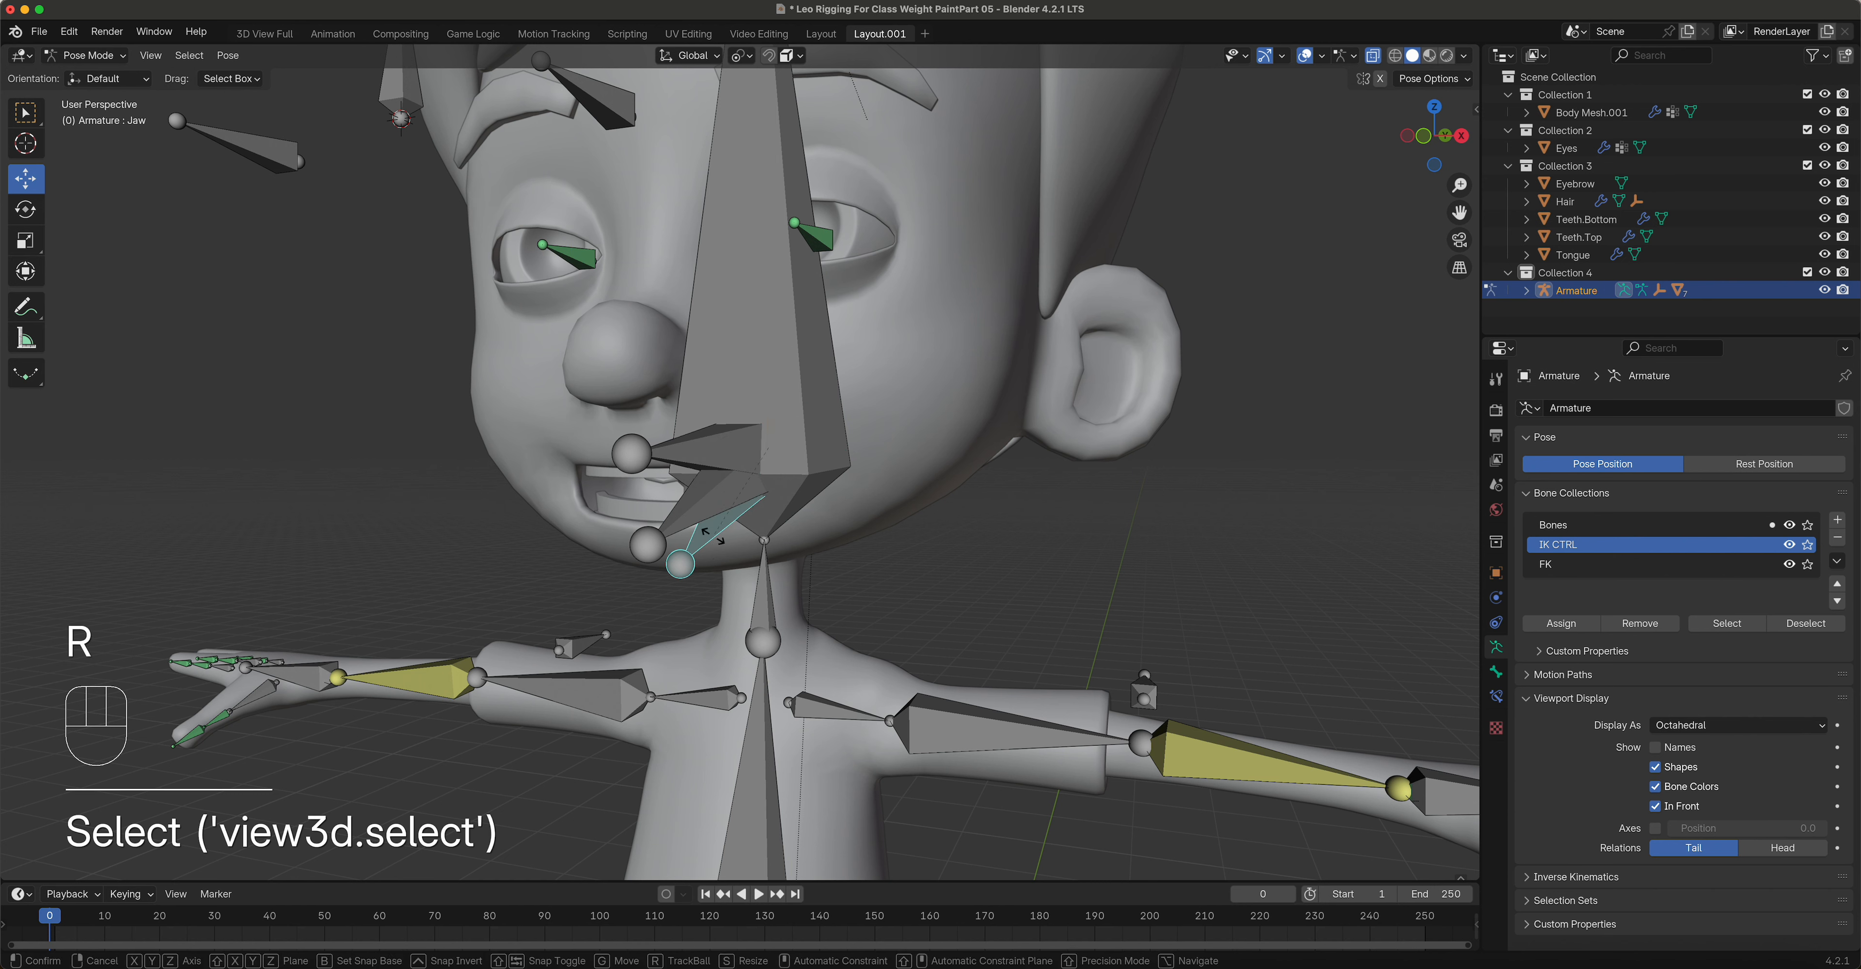
key(x)
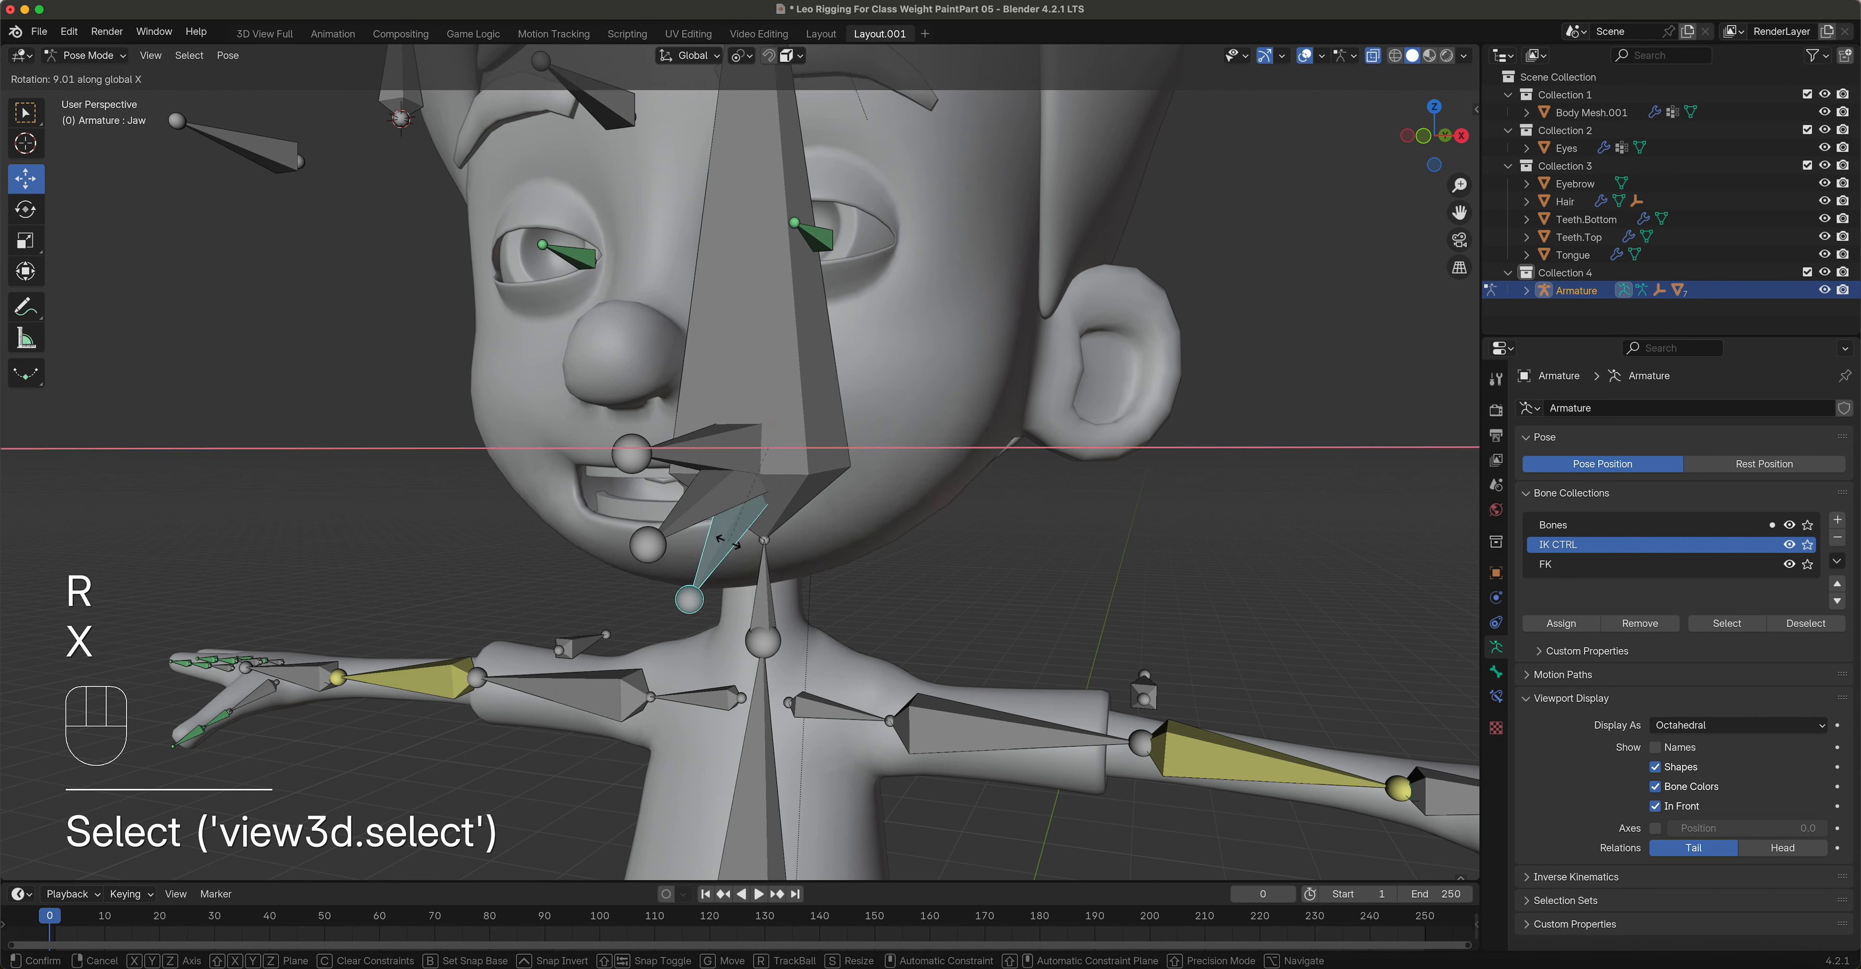
click(685, 538)
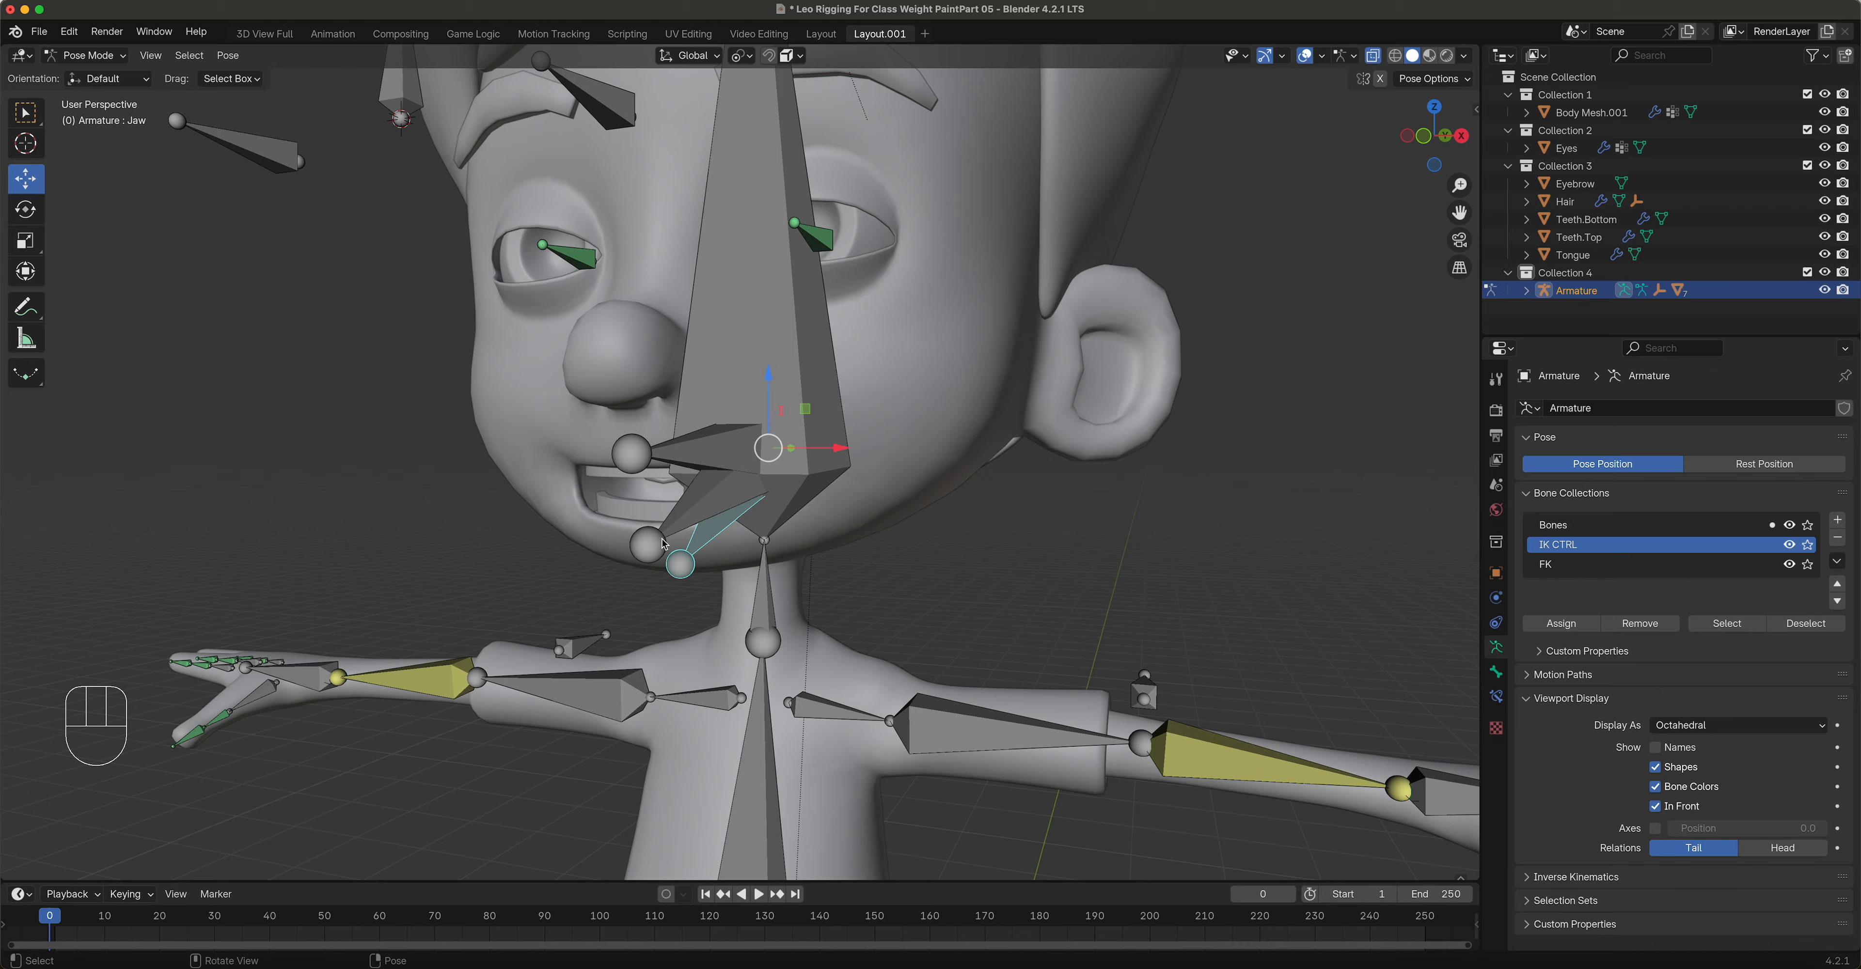
Step: Test scaling the Bottom_Lip bone and cancel the scaling
click(663, 544)
mouse_move(663, 544)
middle_down()
mouse_move(647, 552)
mouse_move(685, 550)
middle_up()
key(s)
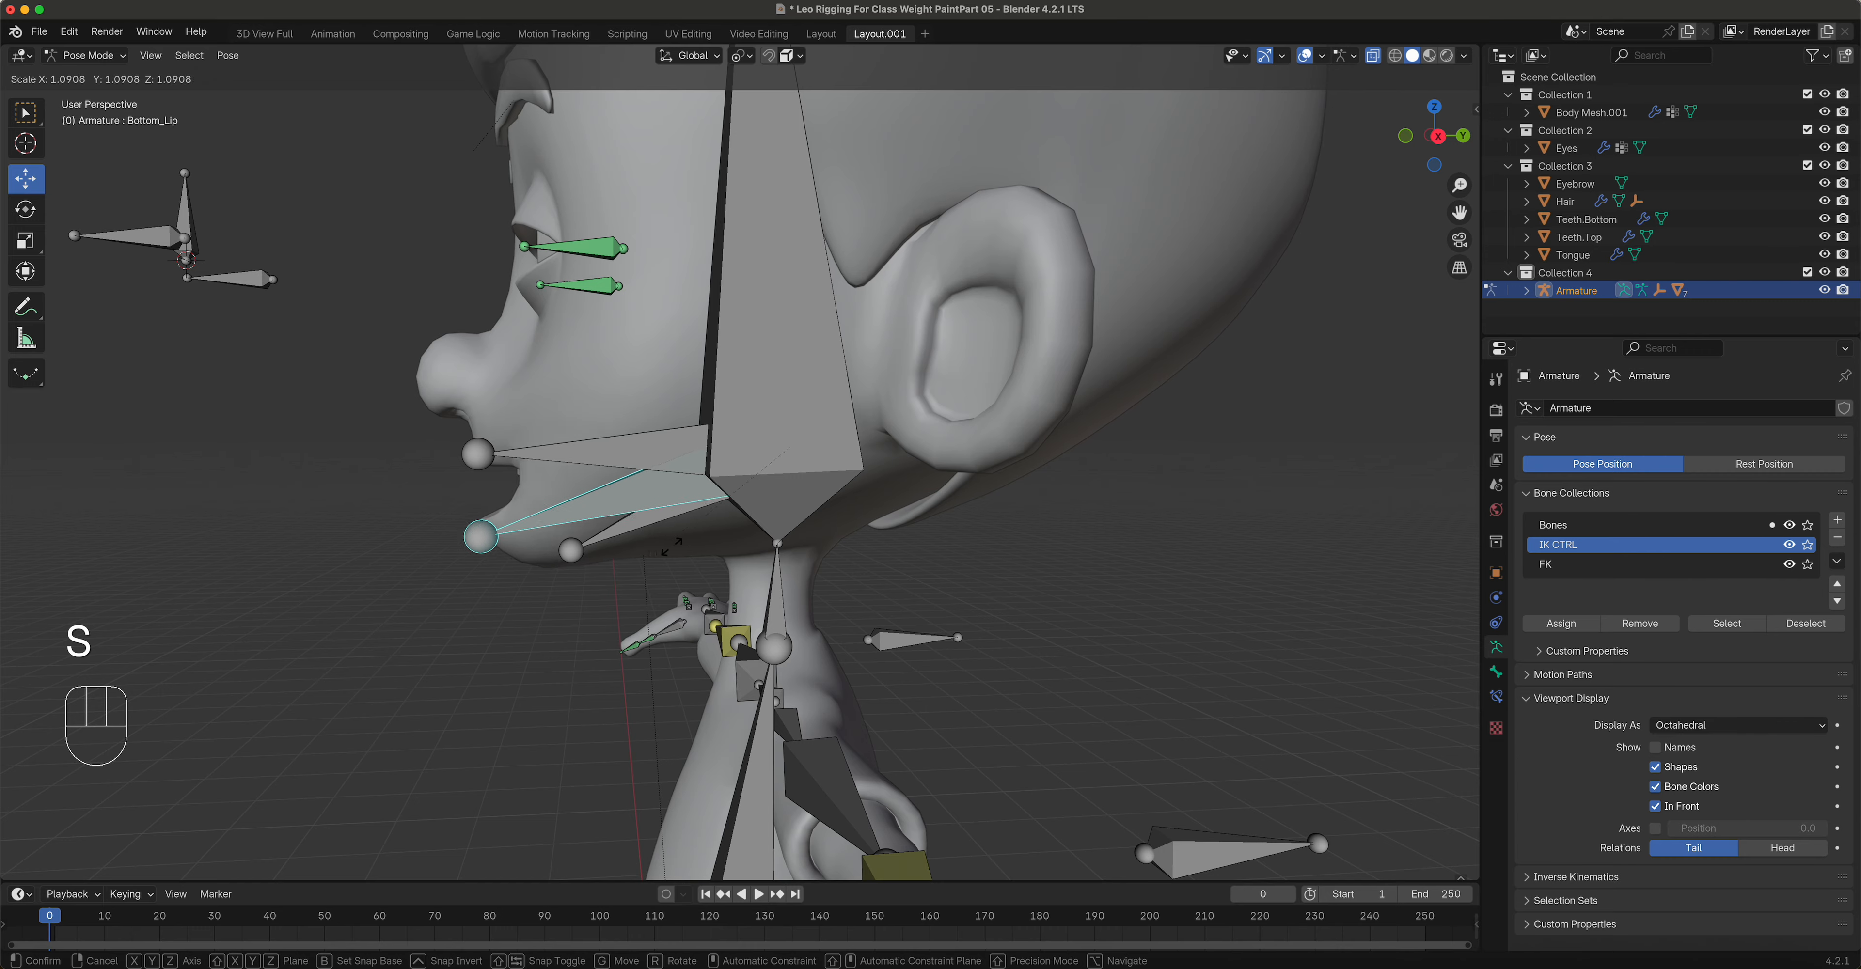
right_click(705, 545)
Step: Test moving the whole character with the Main.CTRL bone and cancel the move
middle_drag(554, 540, 689, 543)
scroll(689, 542, down, 8)
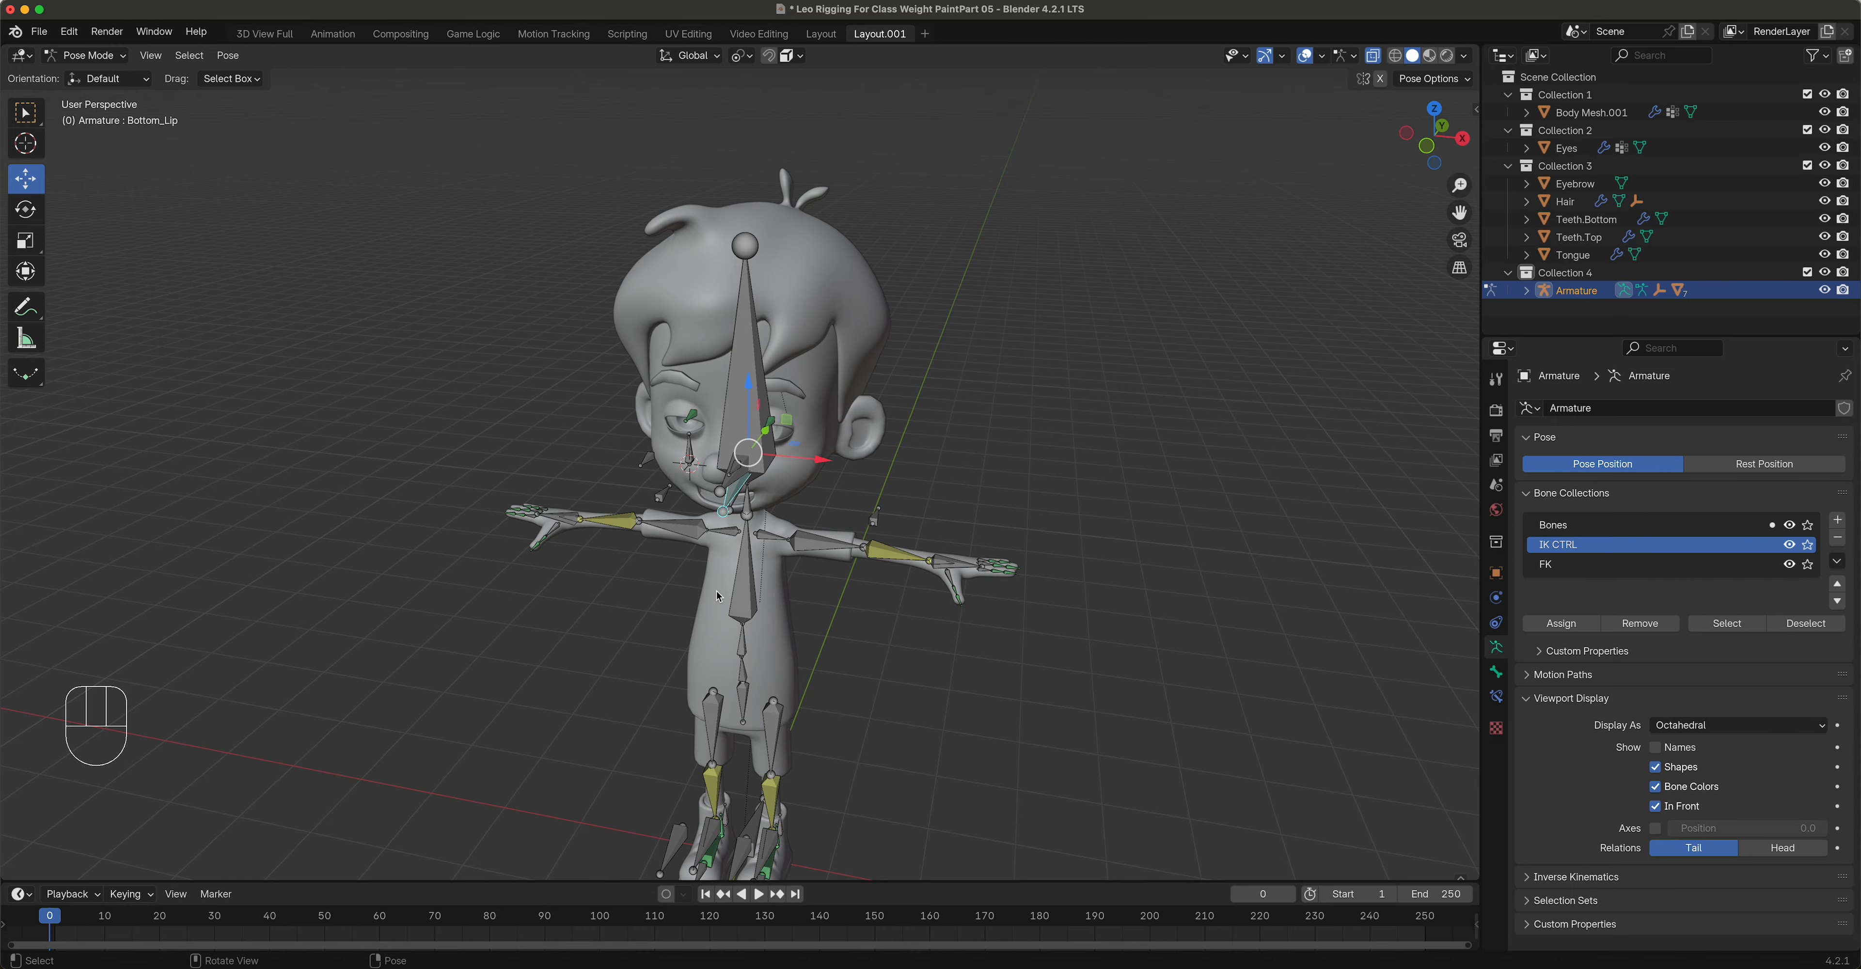
shift+middle_drag(828, 682, 833, 620)
scroll(881, 564, down, 3)
click(831, 621)
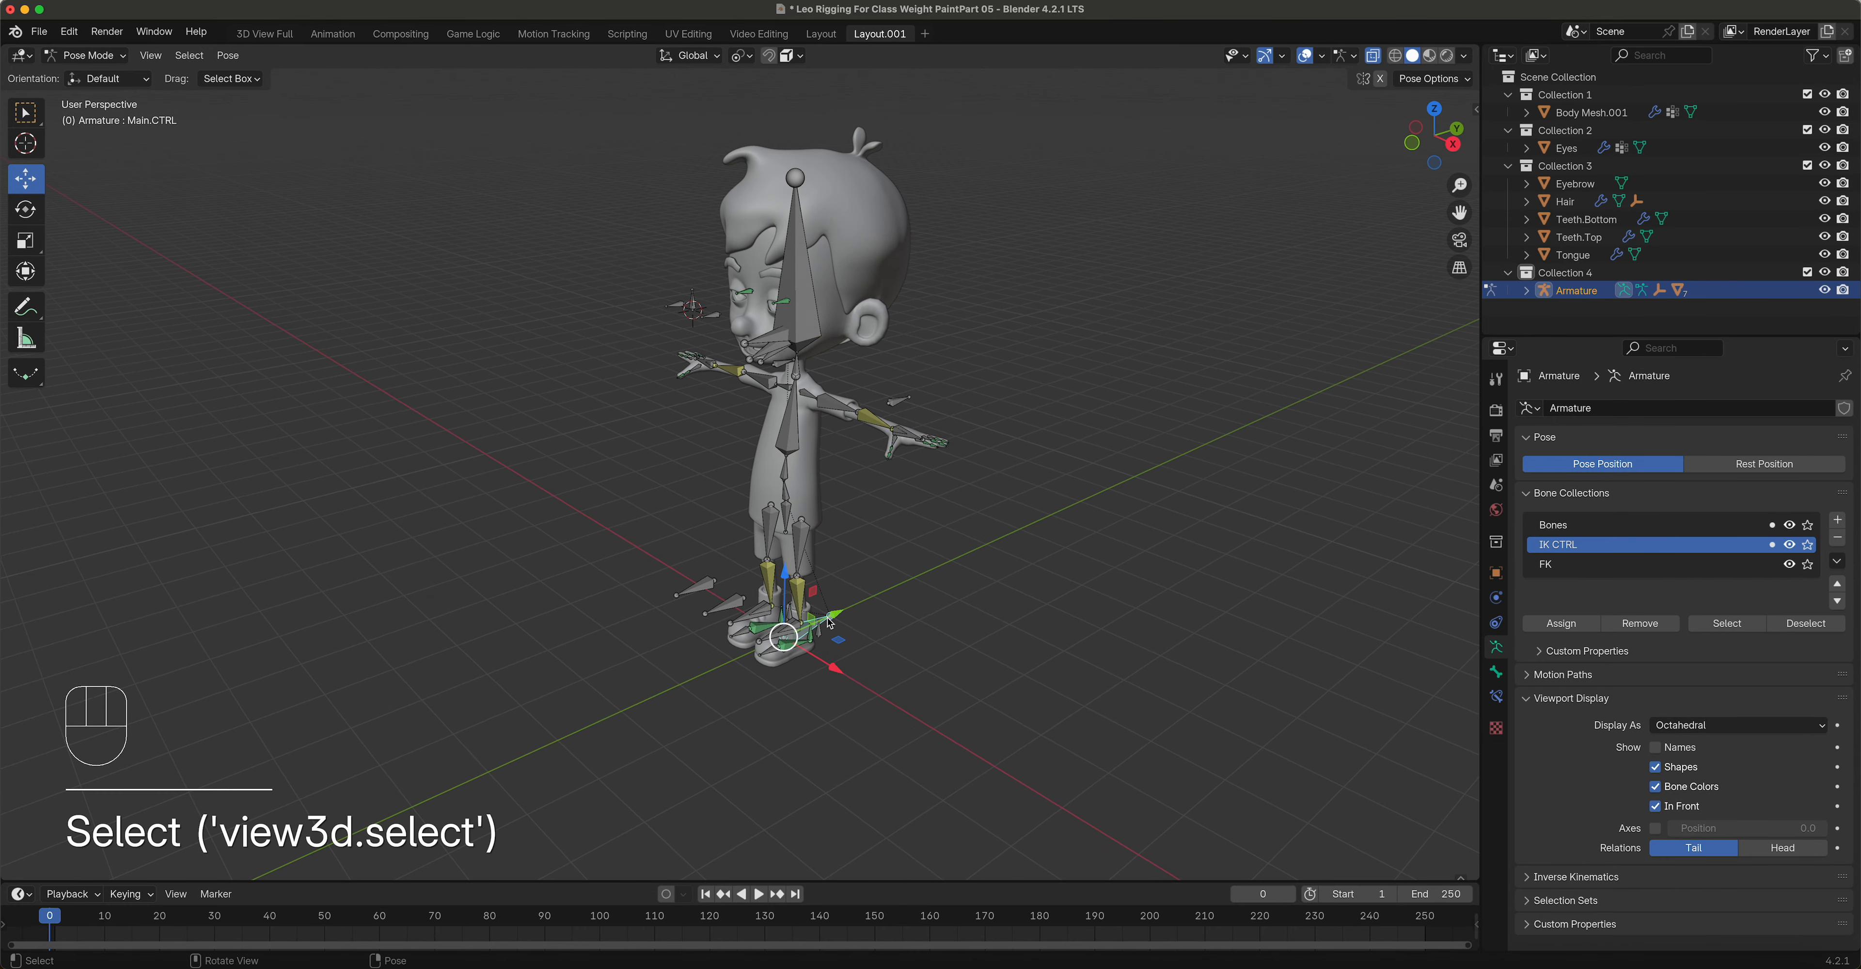
key(g)
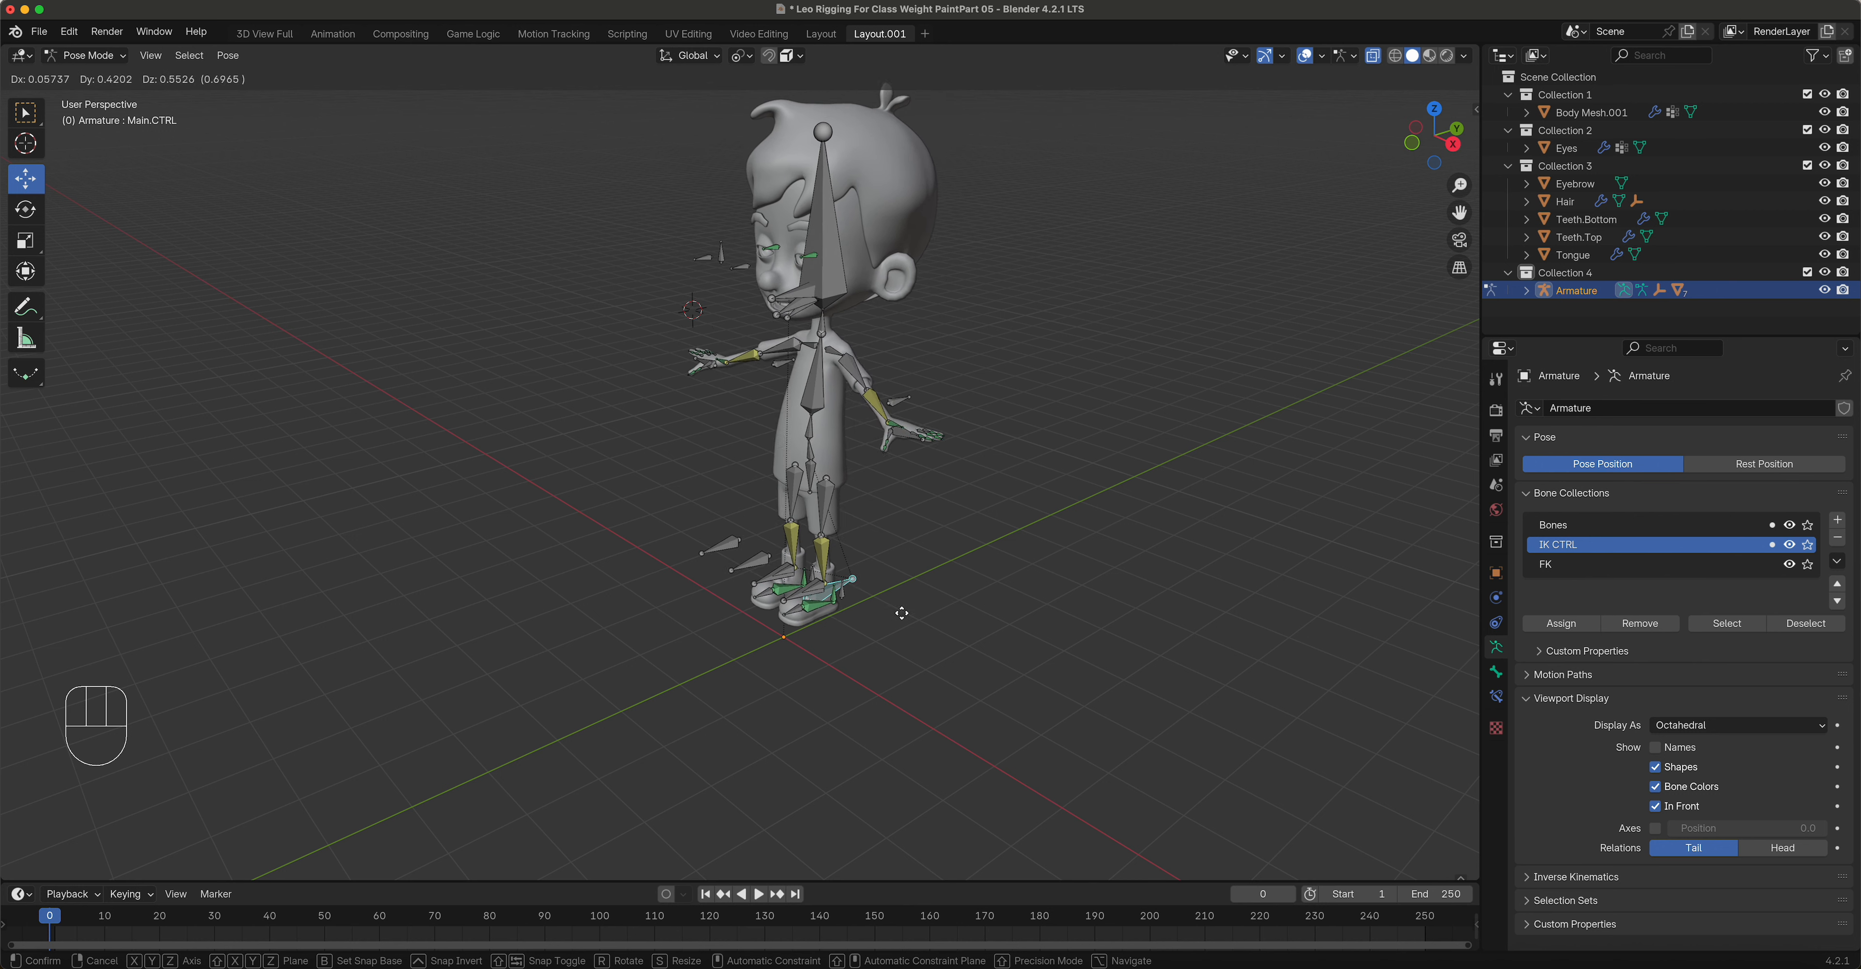
right_click(903, 632)
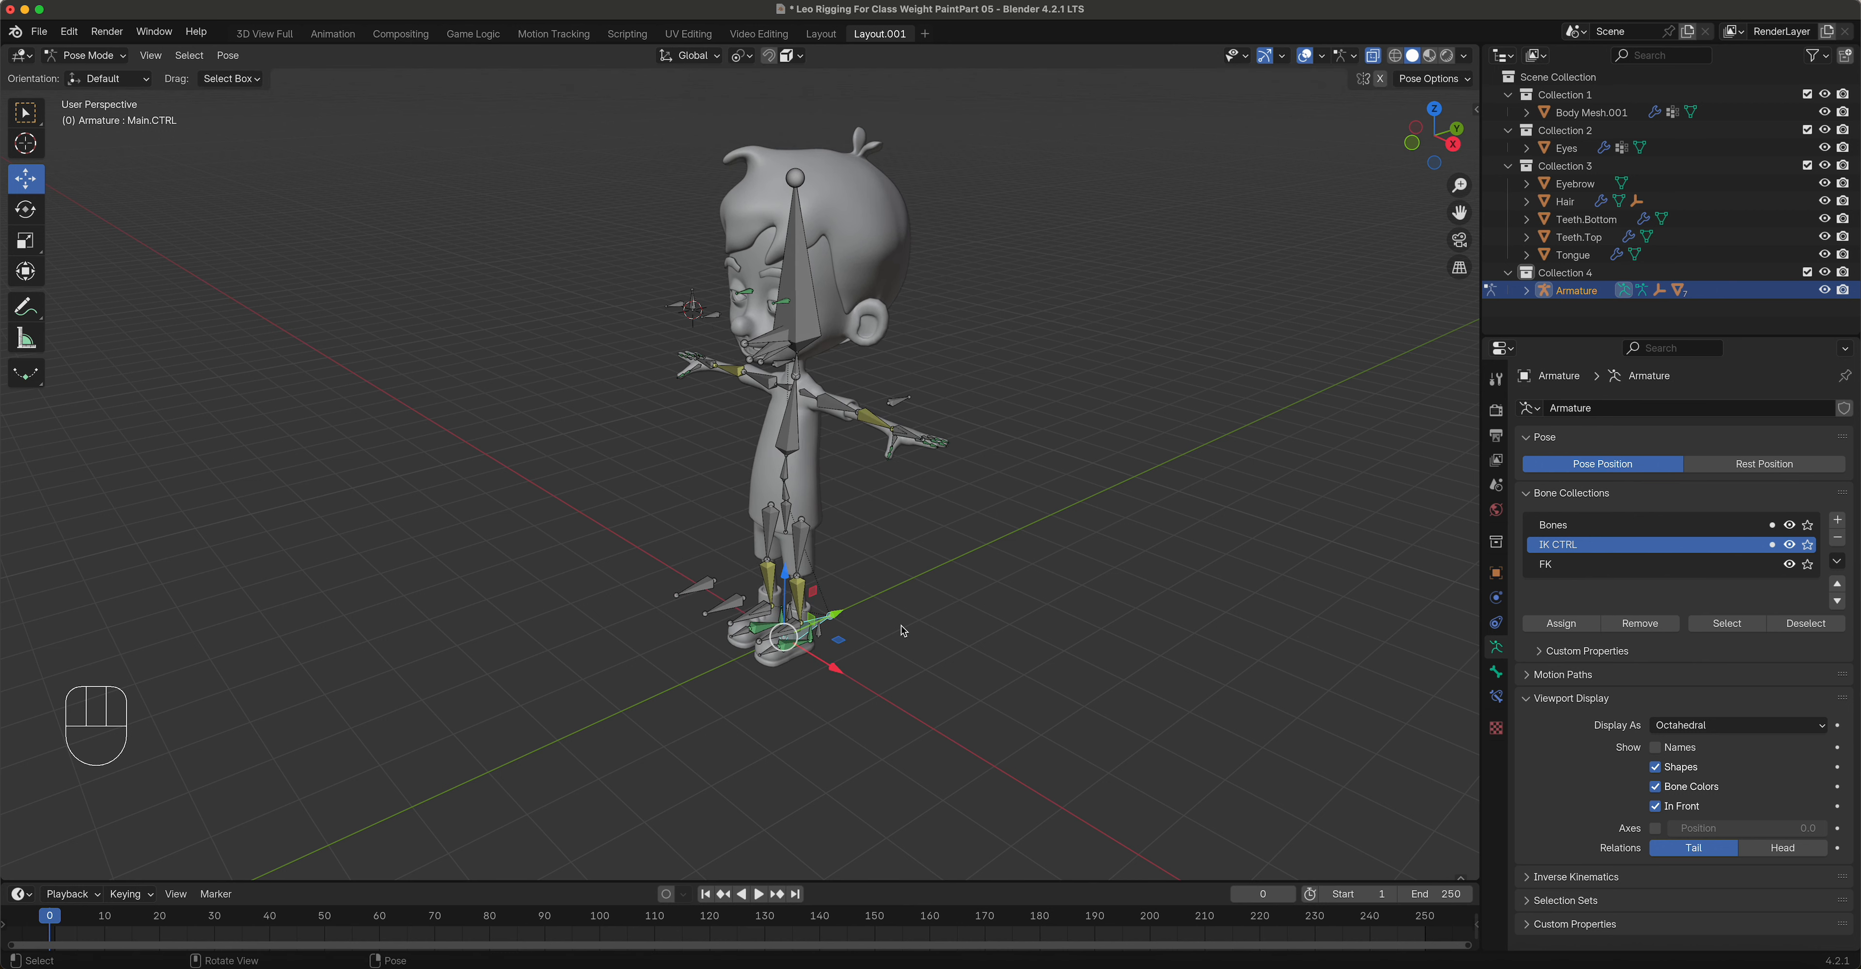
Step: In the front view, clear the rotation and location of all pose bones and deselect them
key(KP_1)
key(a)
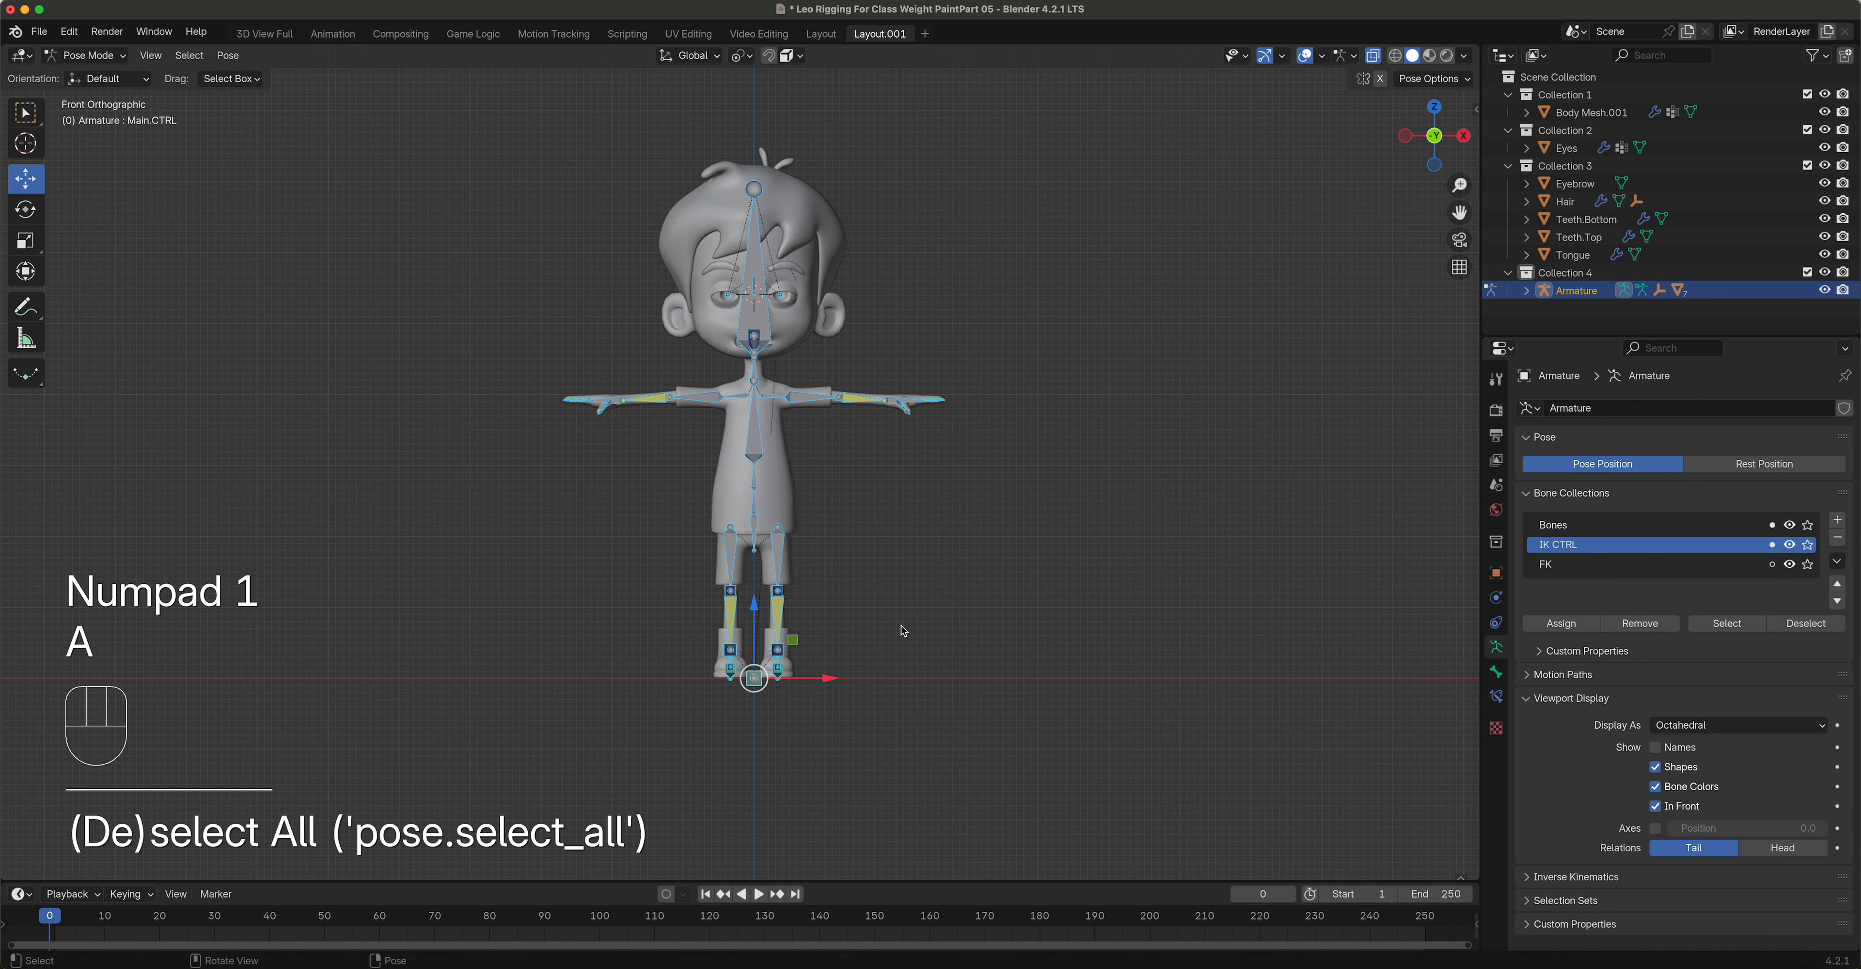
key(alt+r)
key(alt+g)
click(852, 509)
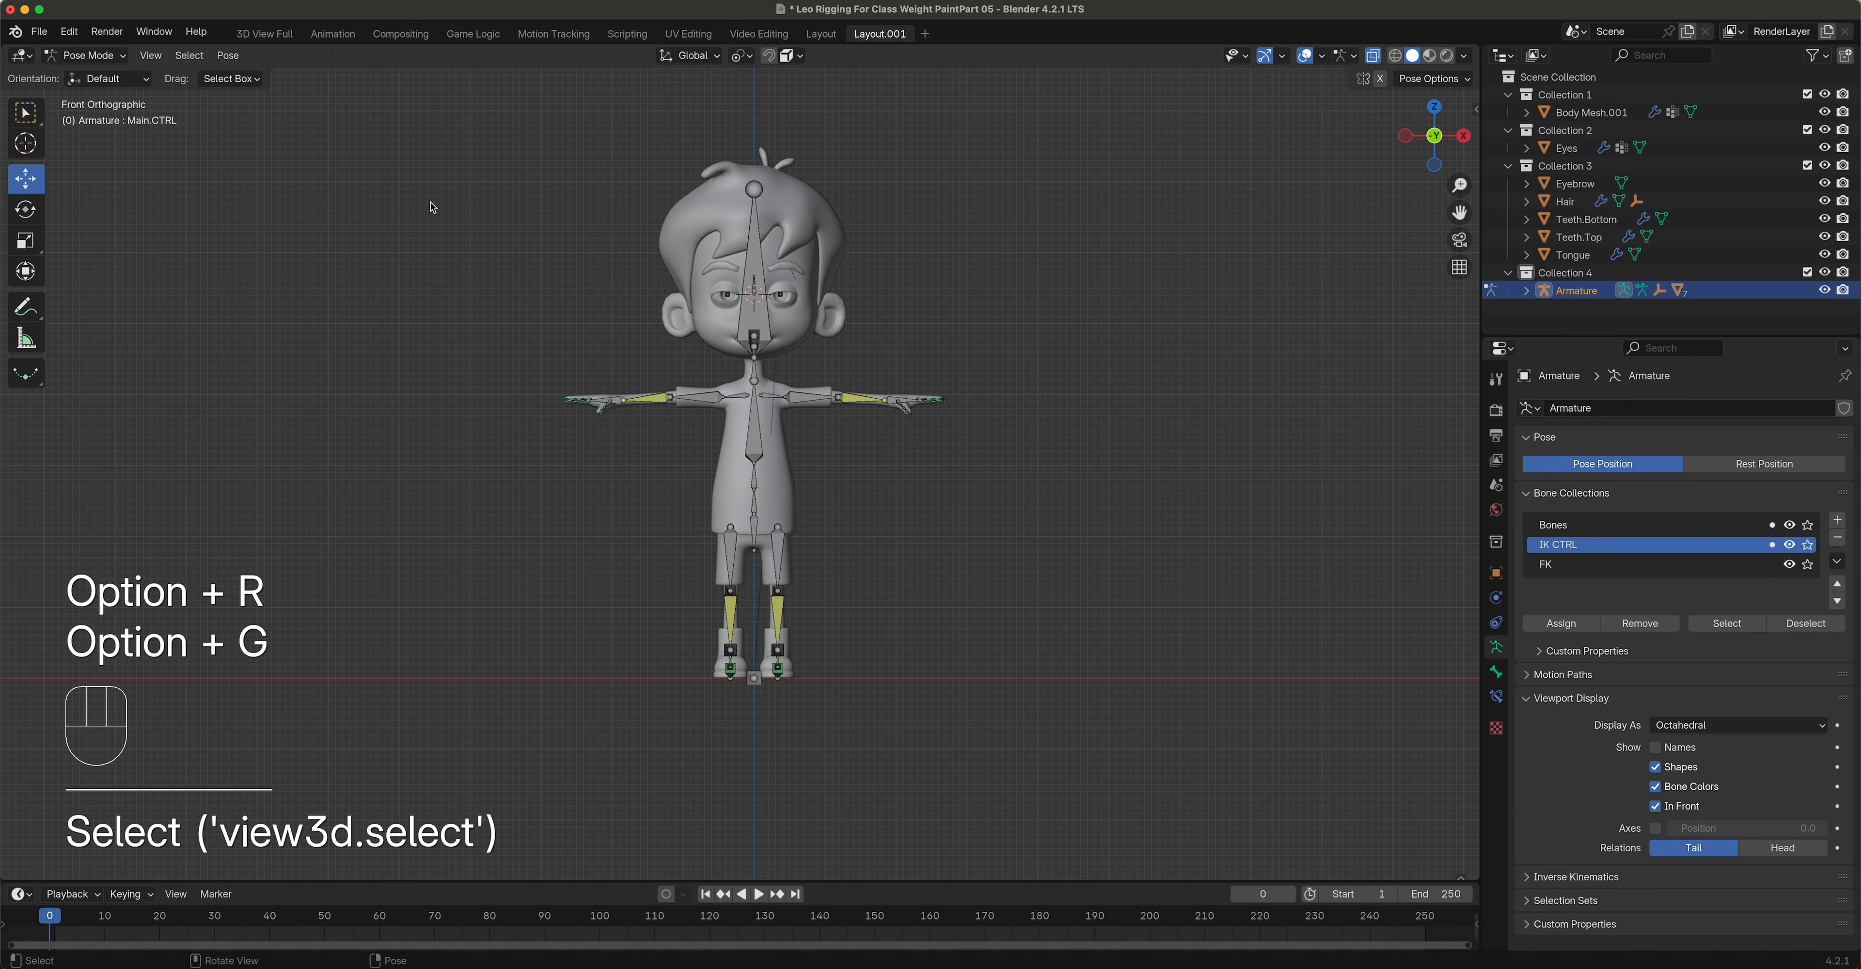
Step: Switch the armature to Object Mode and save the Blender file
click(105, 63)
click(102, 69)
click(39, 32)
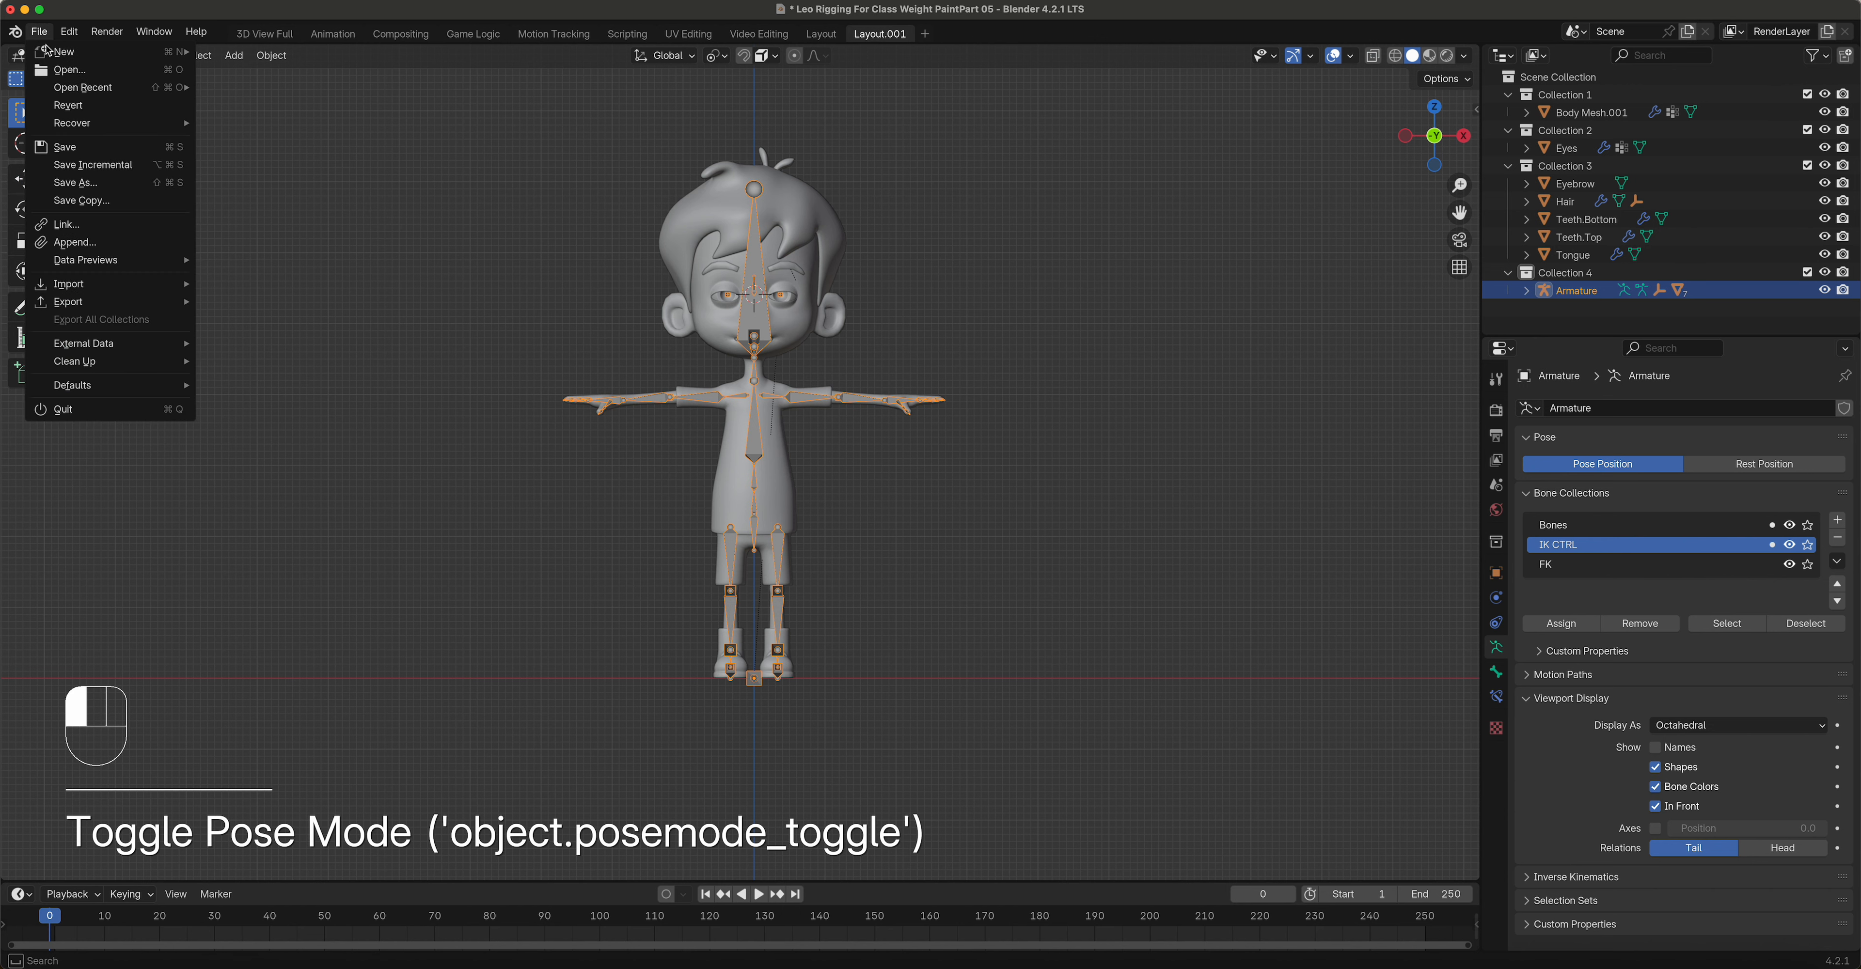
click(87, 155)
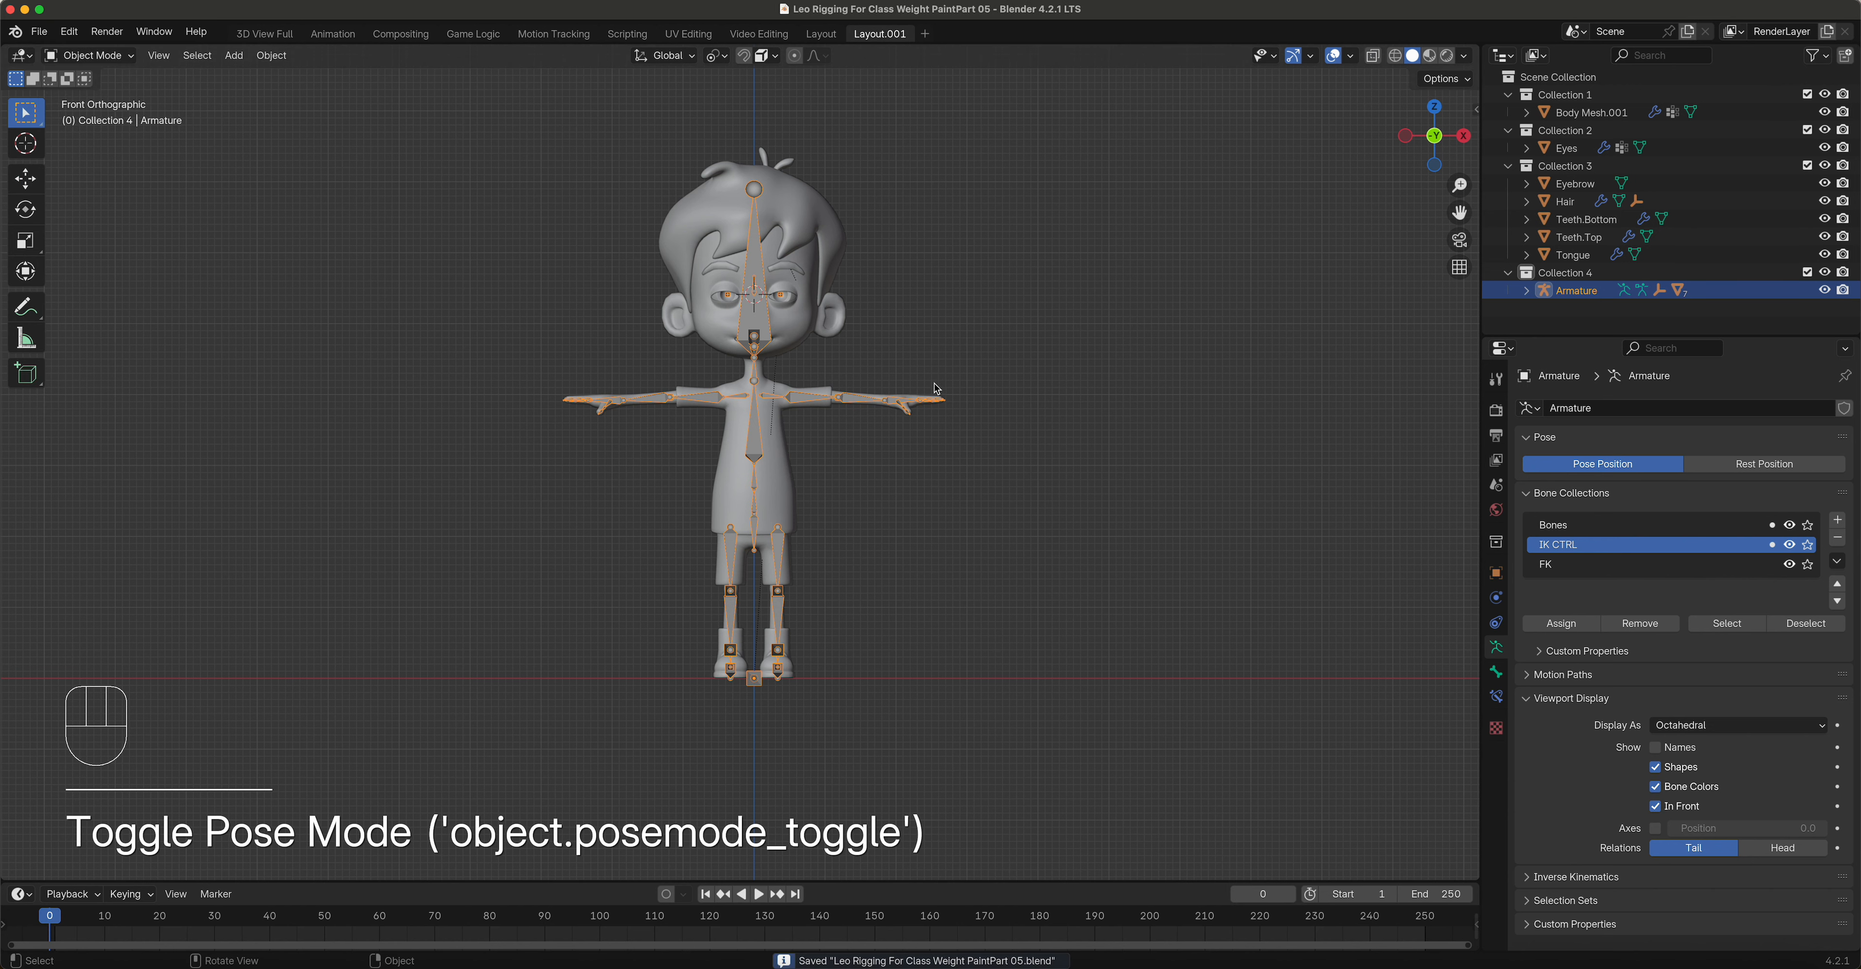